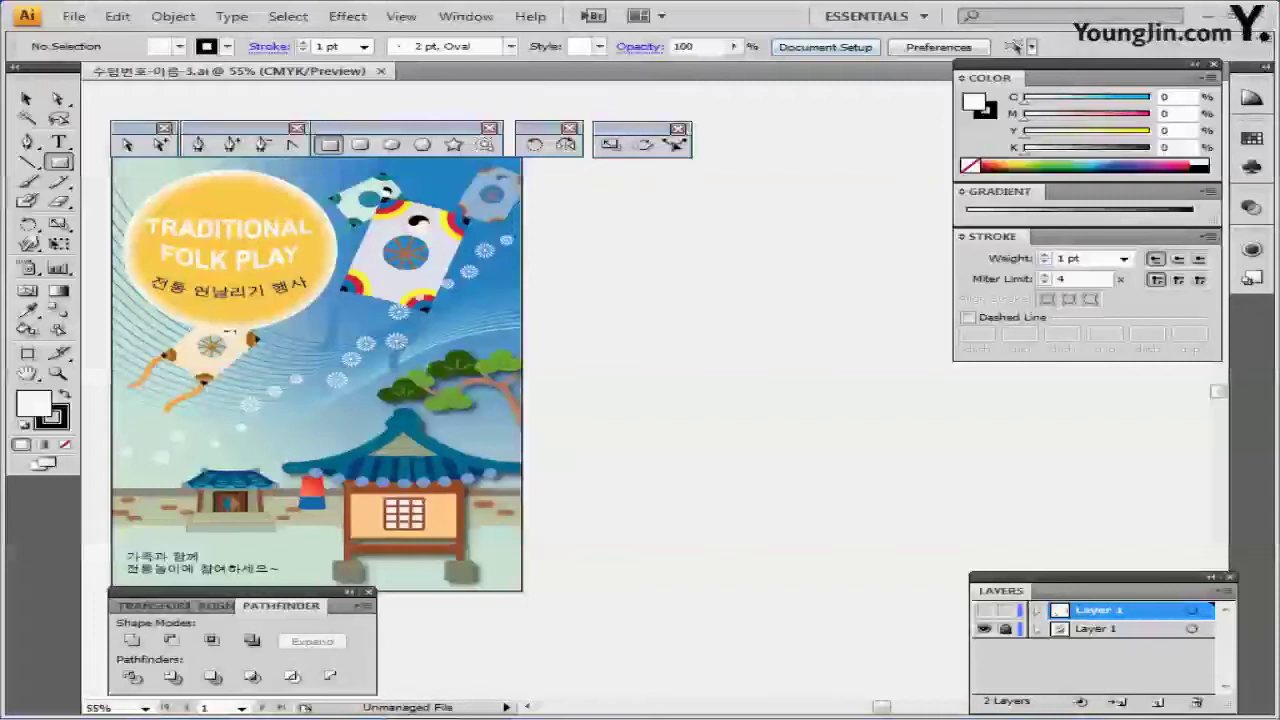
Show the upper working layer, hide the locked layer with the finished poster, and display the guides.
key("c")
left_click(384, 386, "ctrl")
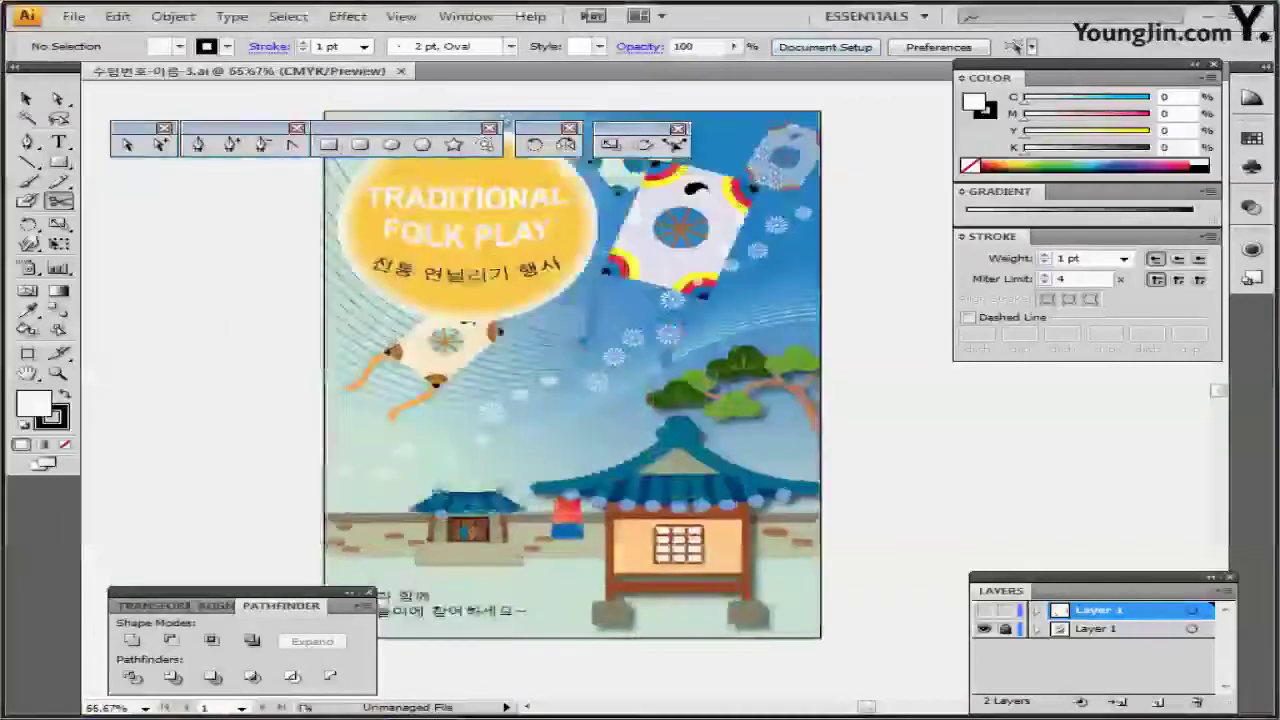
left_click(414, 260, "ctrl")
left_click_drag(834, 340, 442, 328)
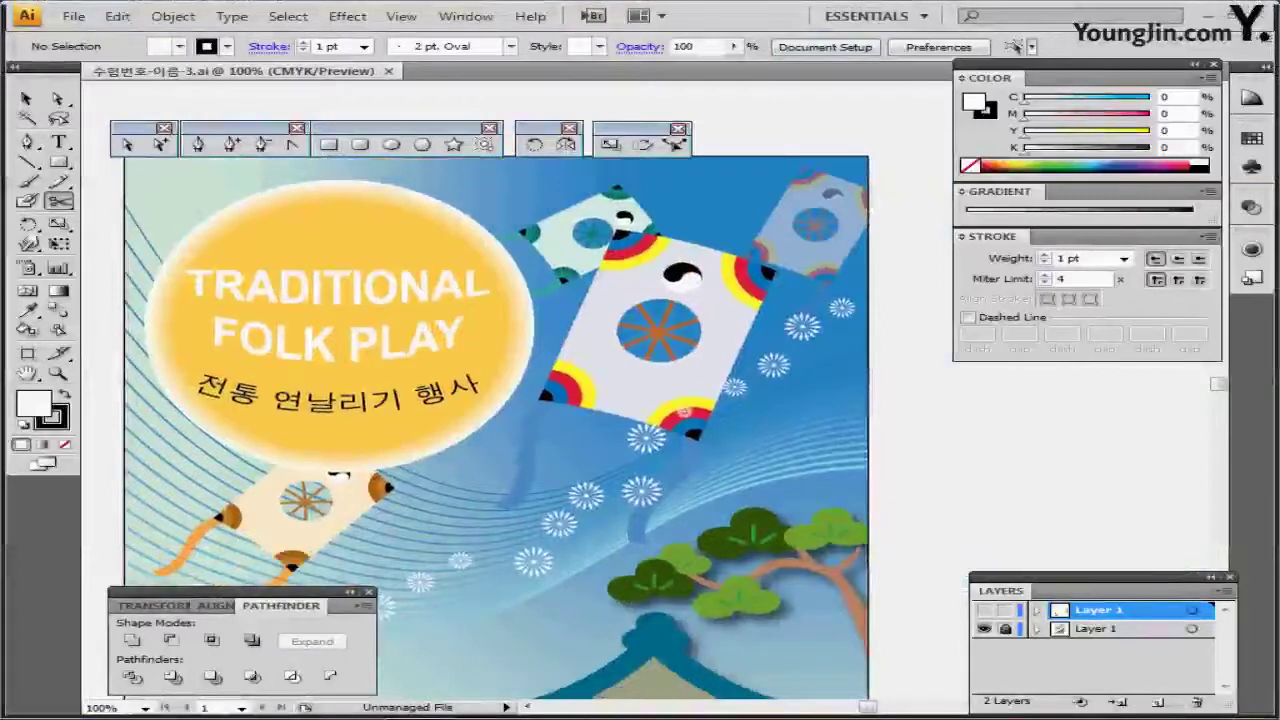
left_click(985, 610)
left_click(985, 629)
key("ctrl+semicolon")
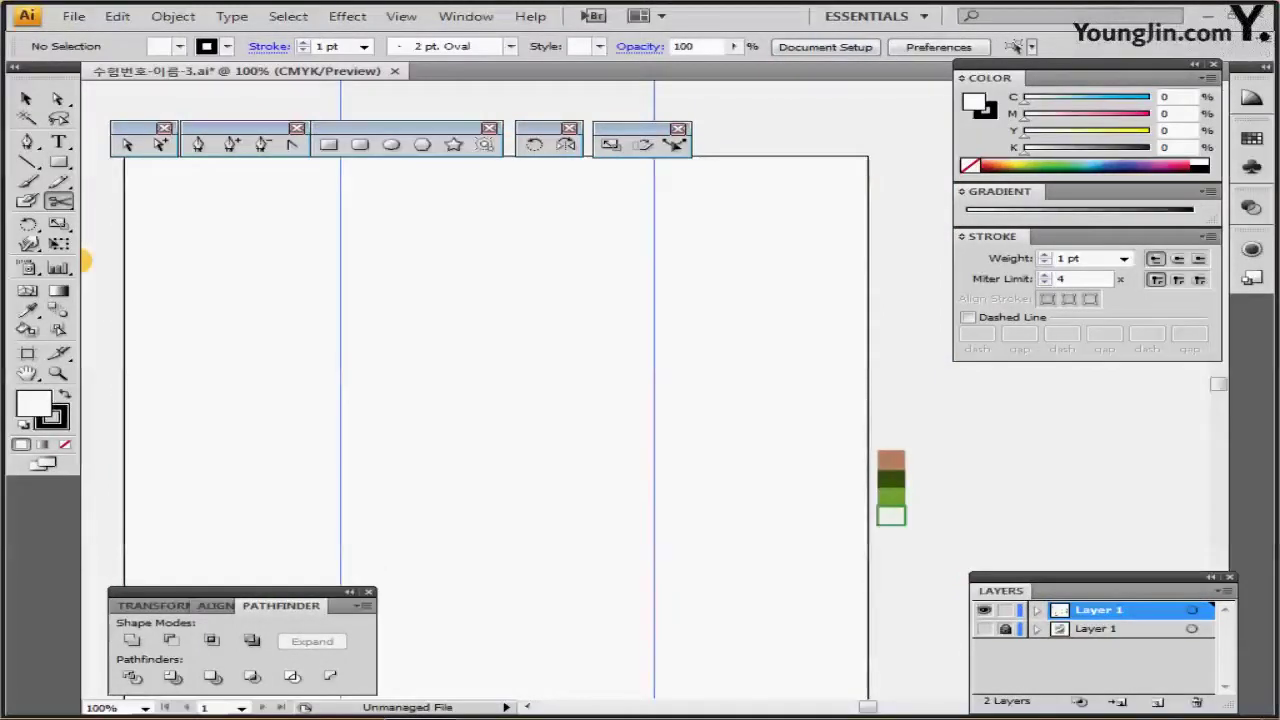
Draw a 210 × 297 mm rectangle from the artboard's upper-left corner, with no stroke and the blue swatch's fill (C 80, M 40).
key("ctrl+minus")
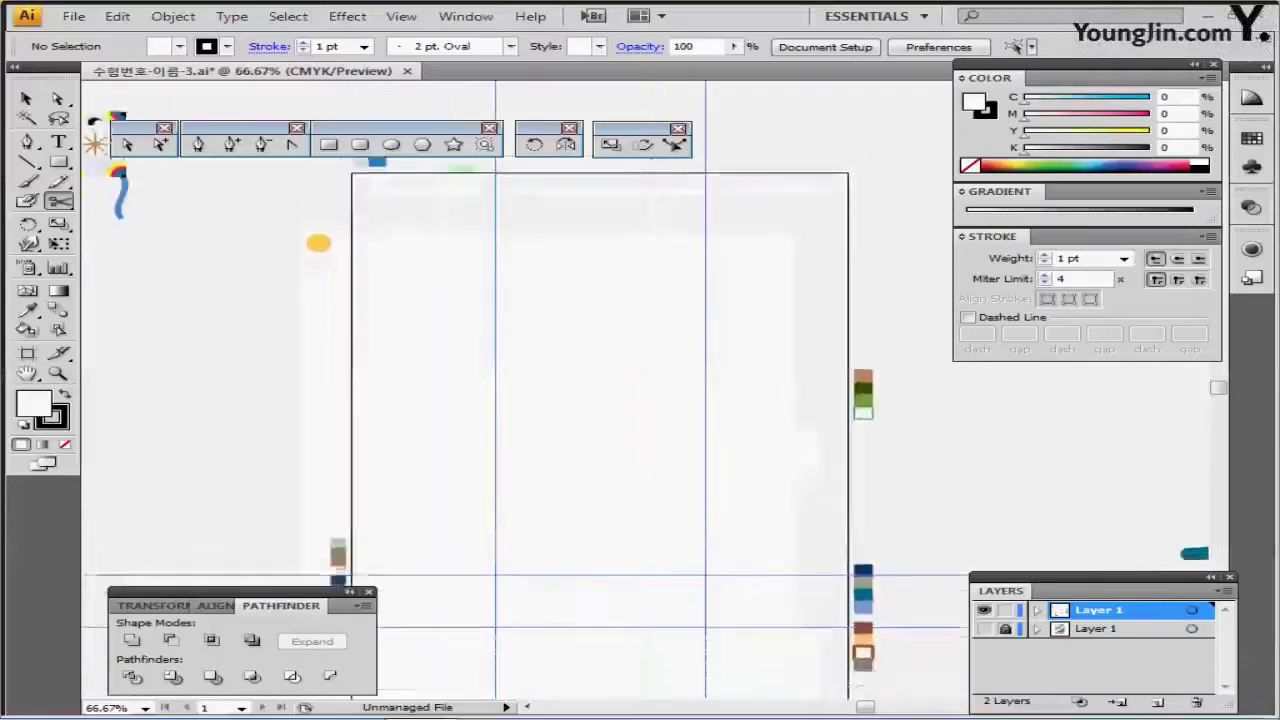
left_click_drag(640, 420, 547, 405)
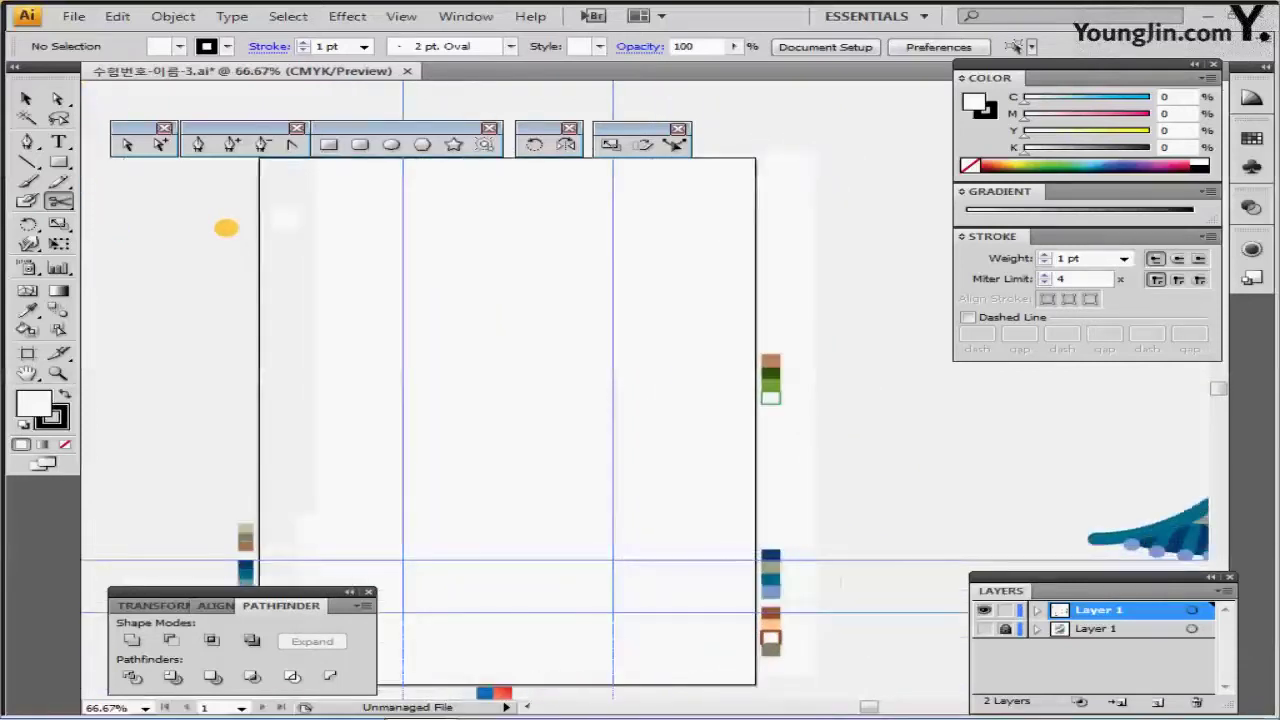
left_click_drag(327, 208, 359, 228)
left_click(359, 228, "ctrl")
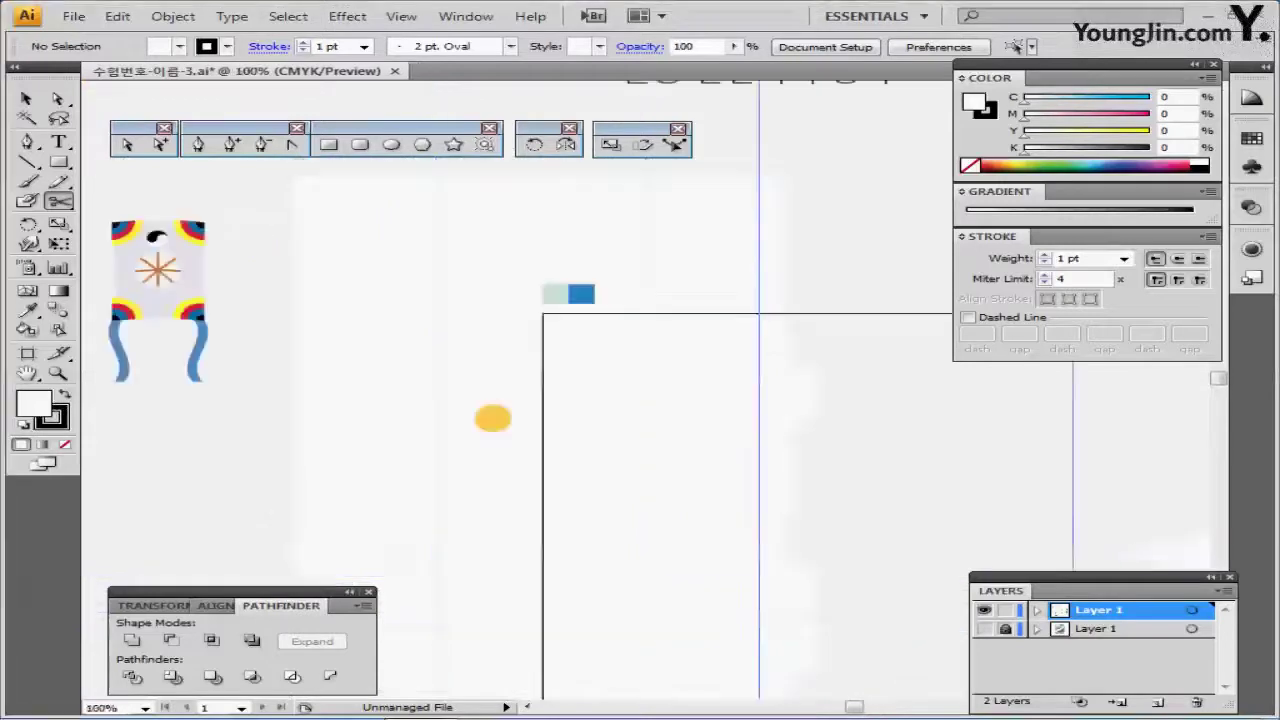
left_click_drag(640, 400, 305, 274)
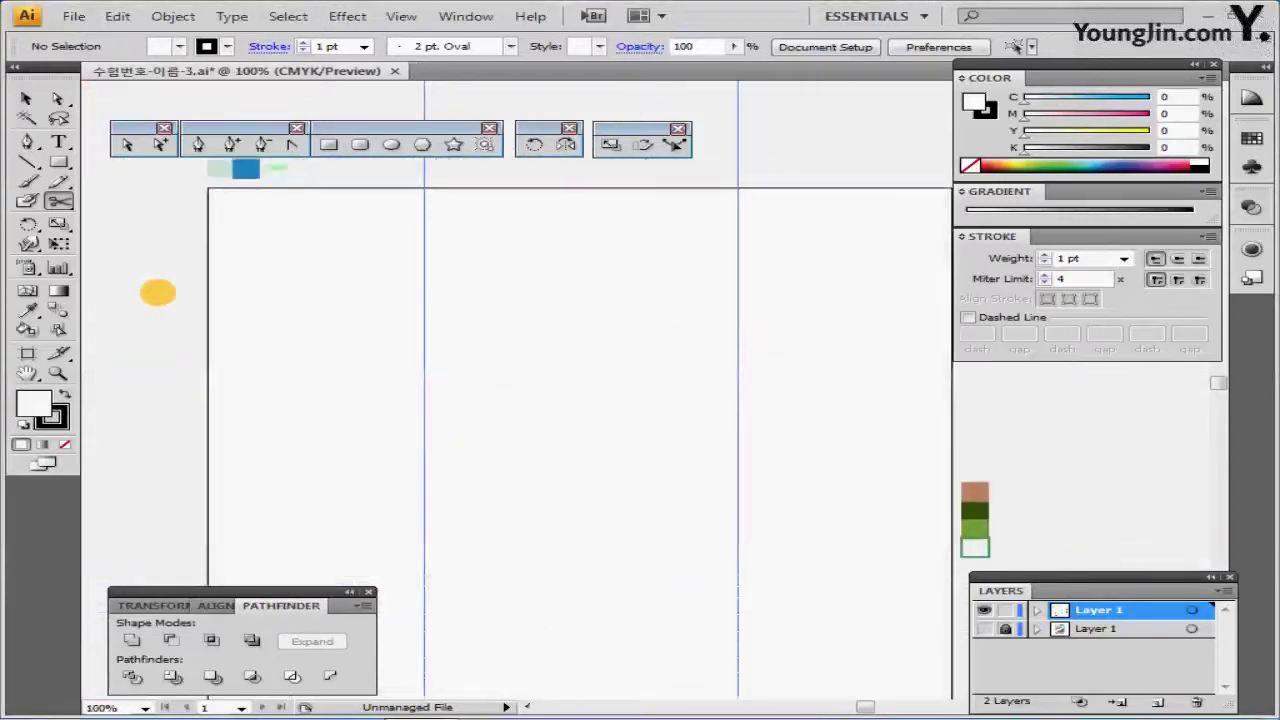
left_click(247, 169, "ctrl")
left_click(157, 292)
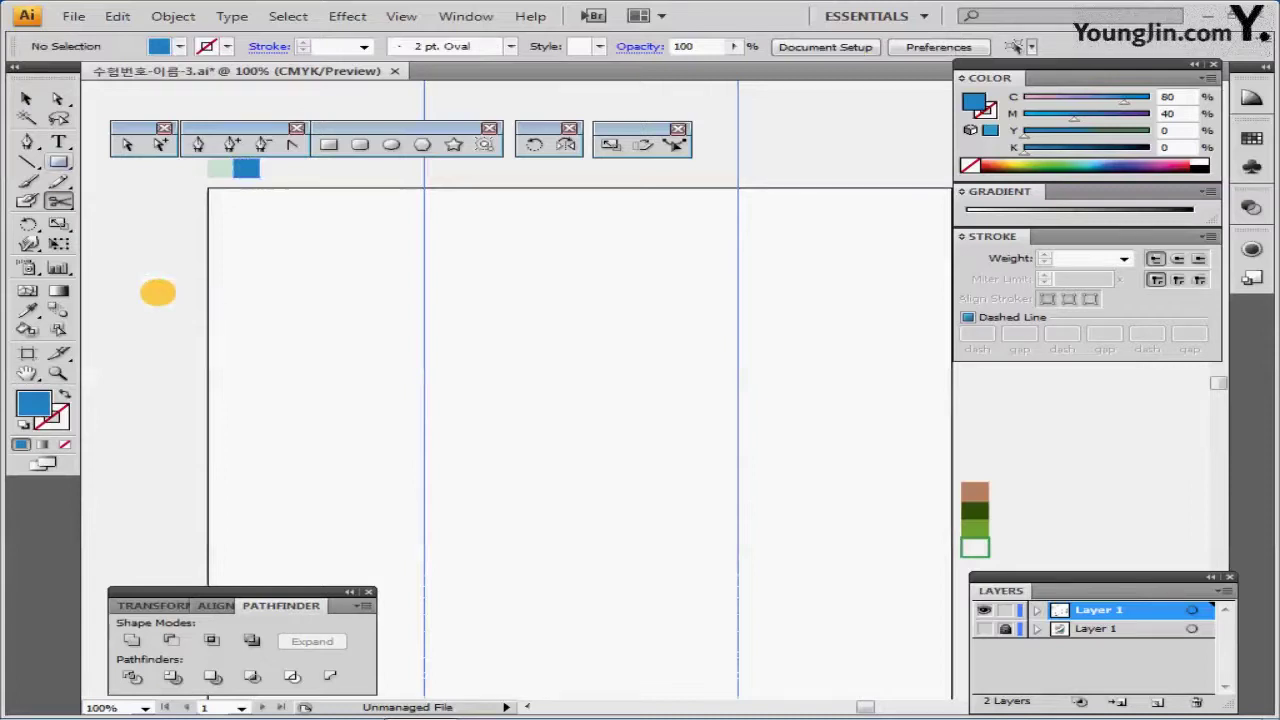
key("m")
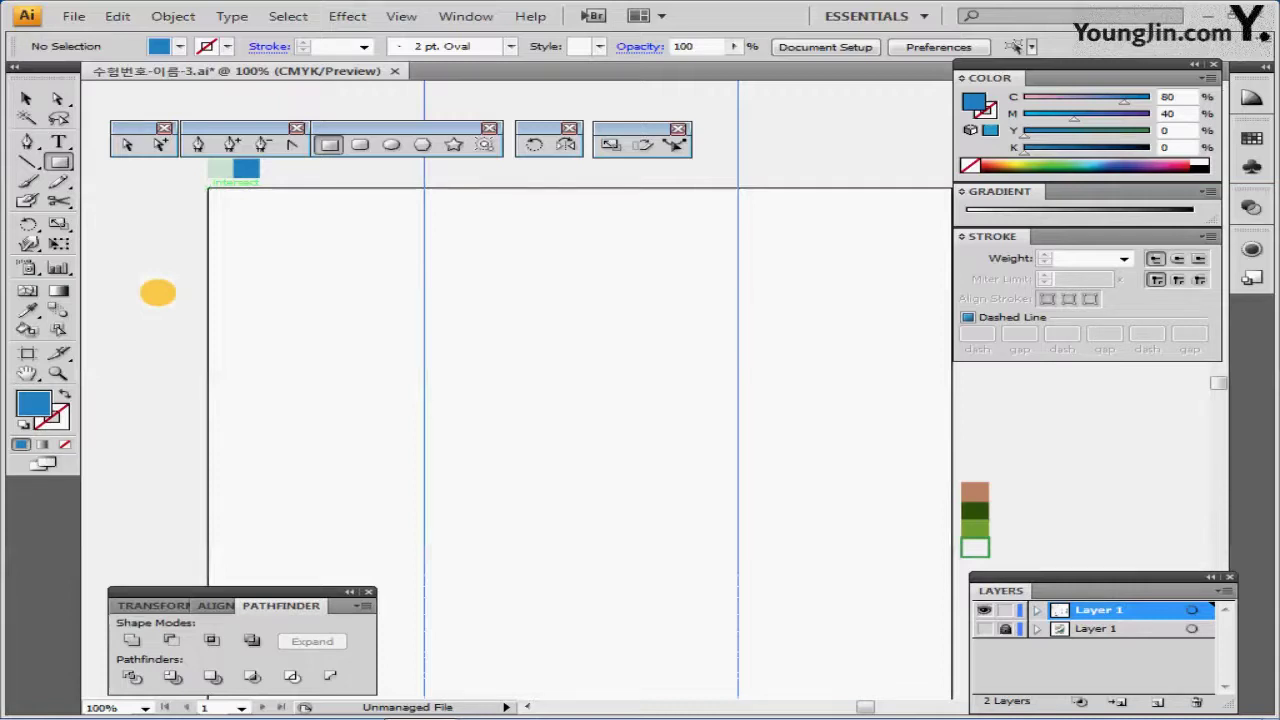
left_click(158, 292)
key("Tab")
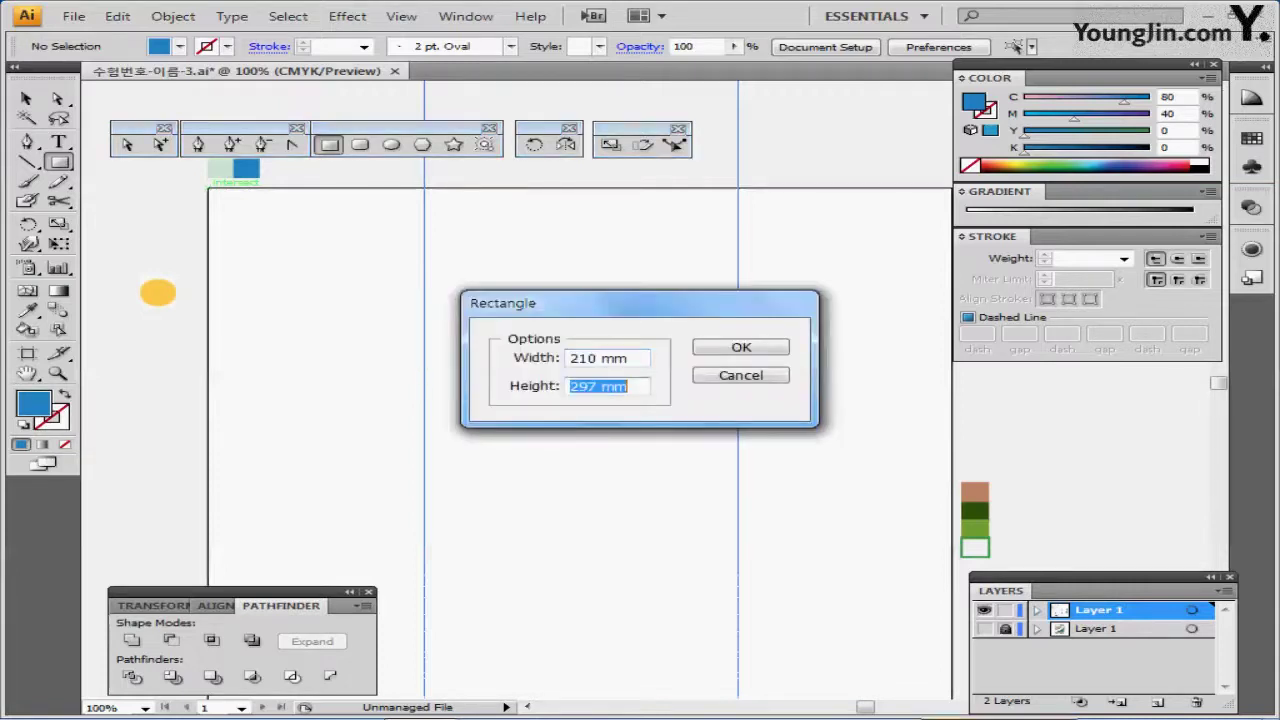
key("Tab")
key("Return")
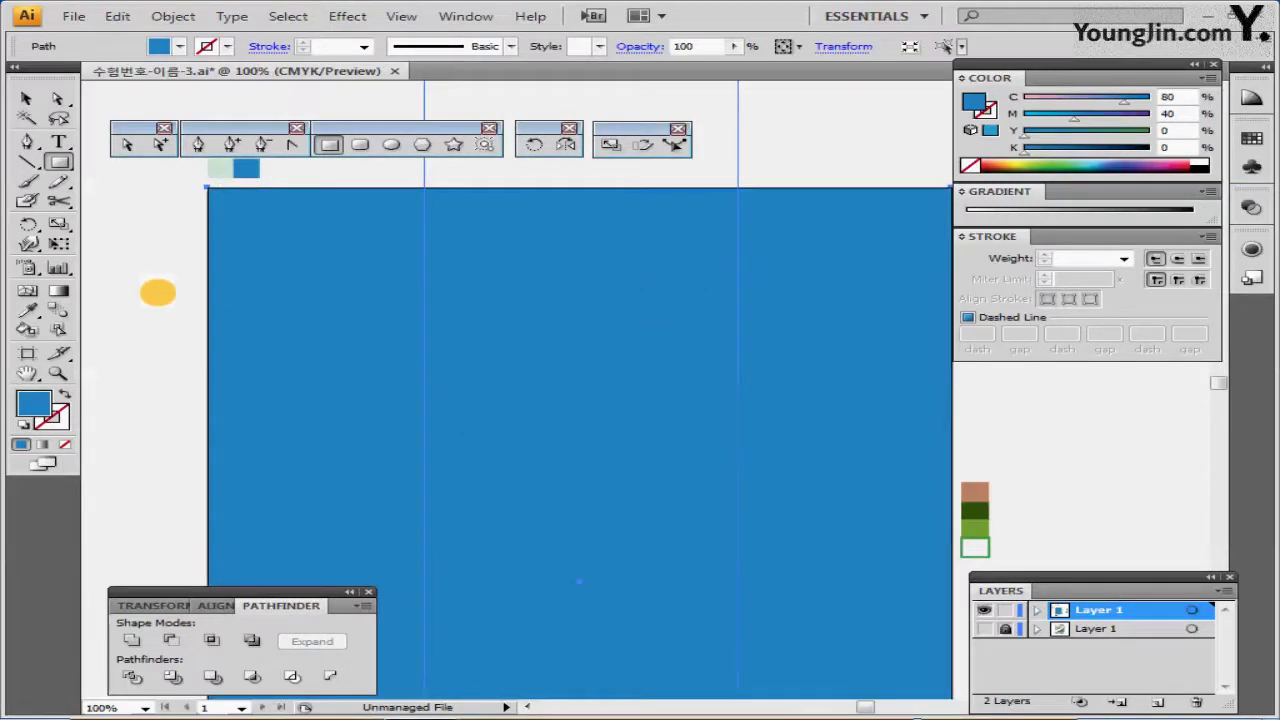
Add two gradient mesh points to the rectangle at about X 46, Y -56 mm and X 162, Y -245 mm.
key("ctrl+minus")
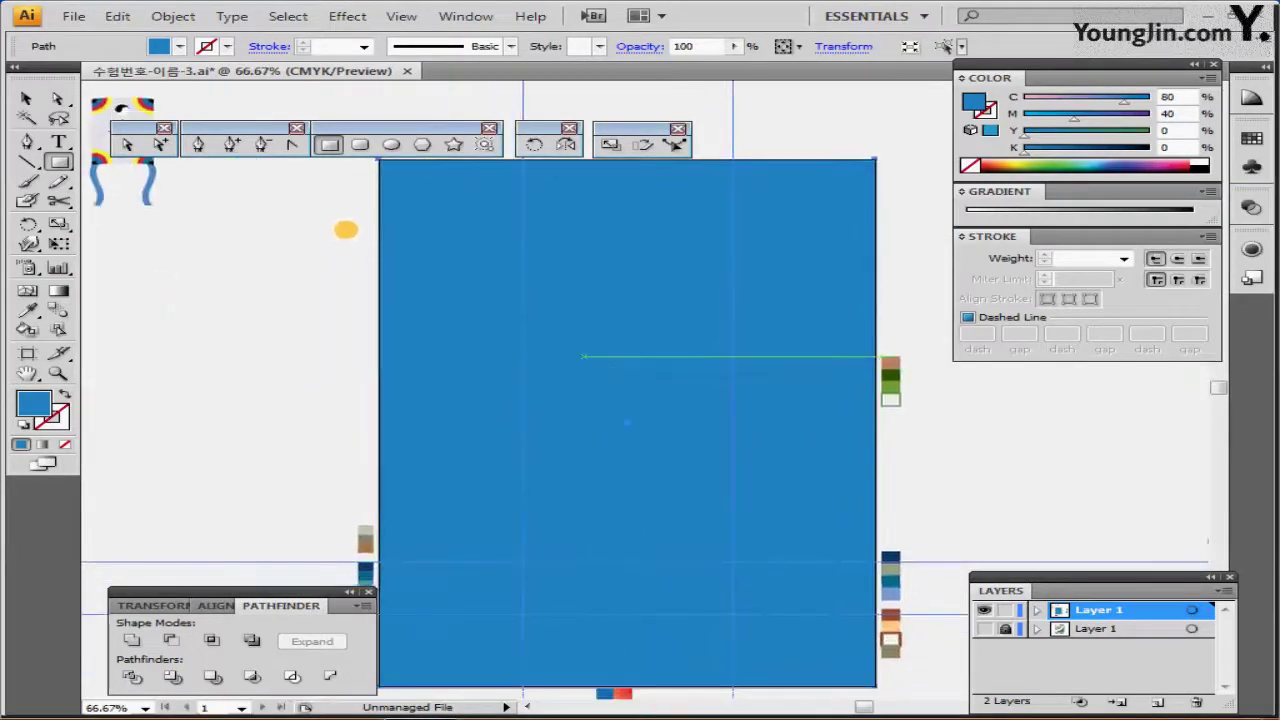
key("u")
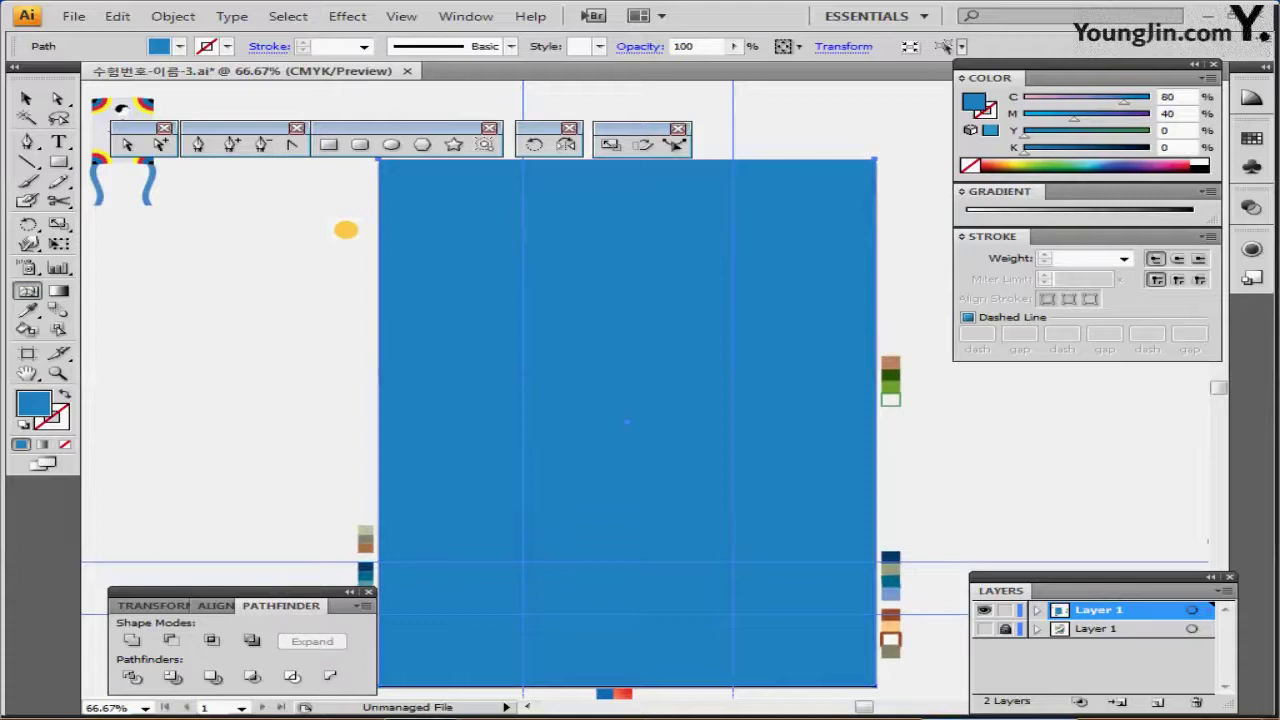
left_click(489, 259)
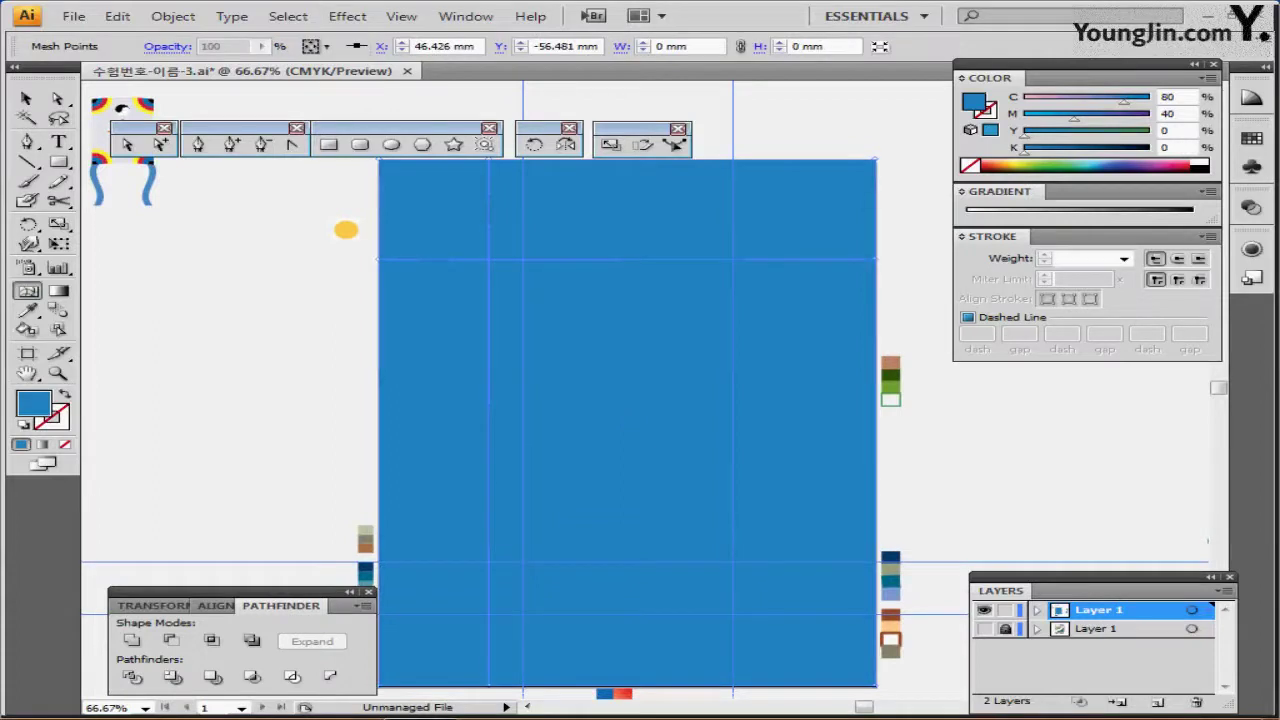
left_click(761, 594)
Recolour the whole gradient mesh with the pale green swatch above the artboard (C 20, Y 20).
left_click(127, 144)
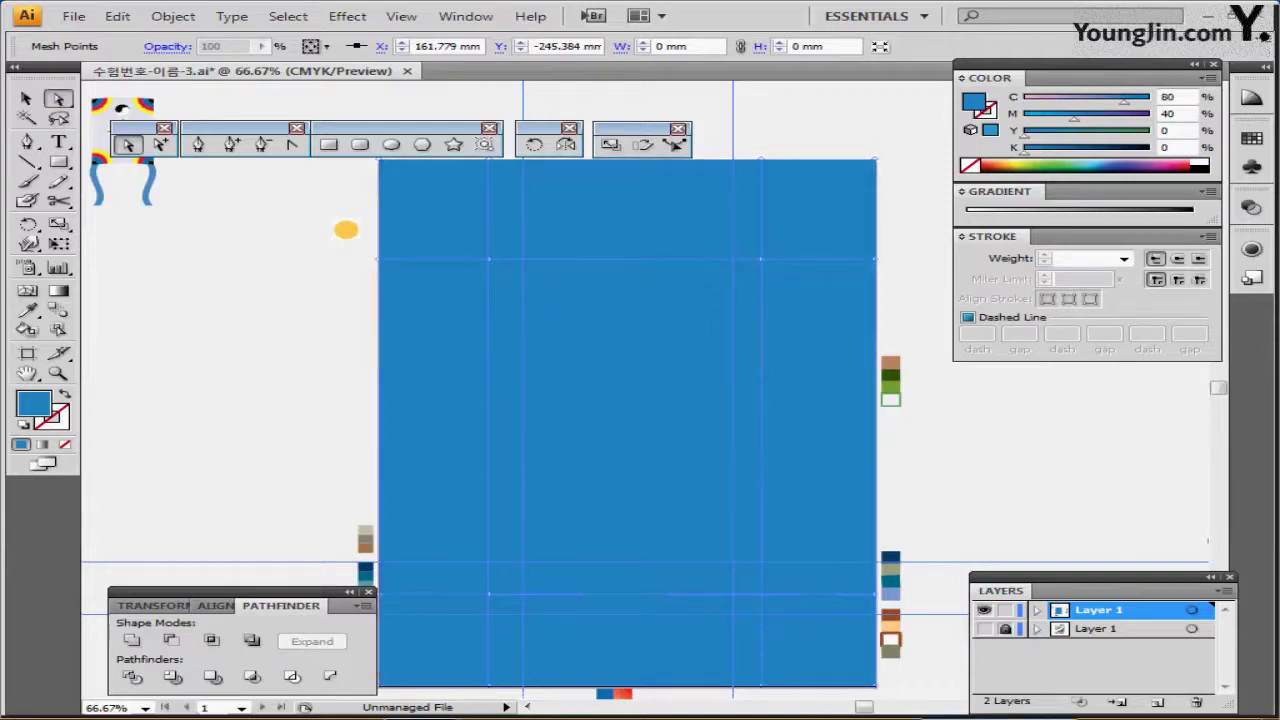
left_click_drag(652, 161, 594, 178)
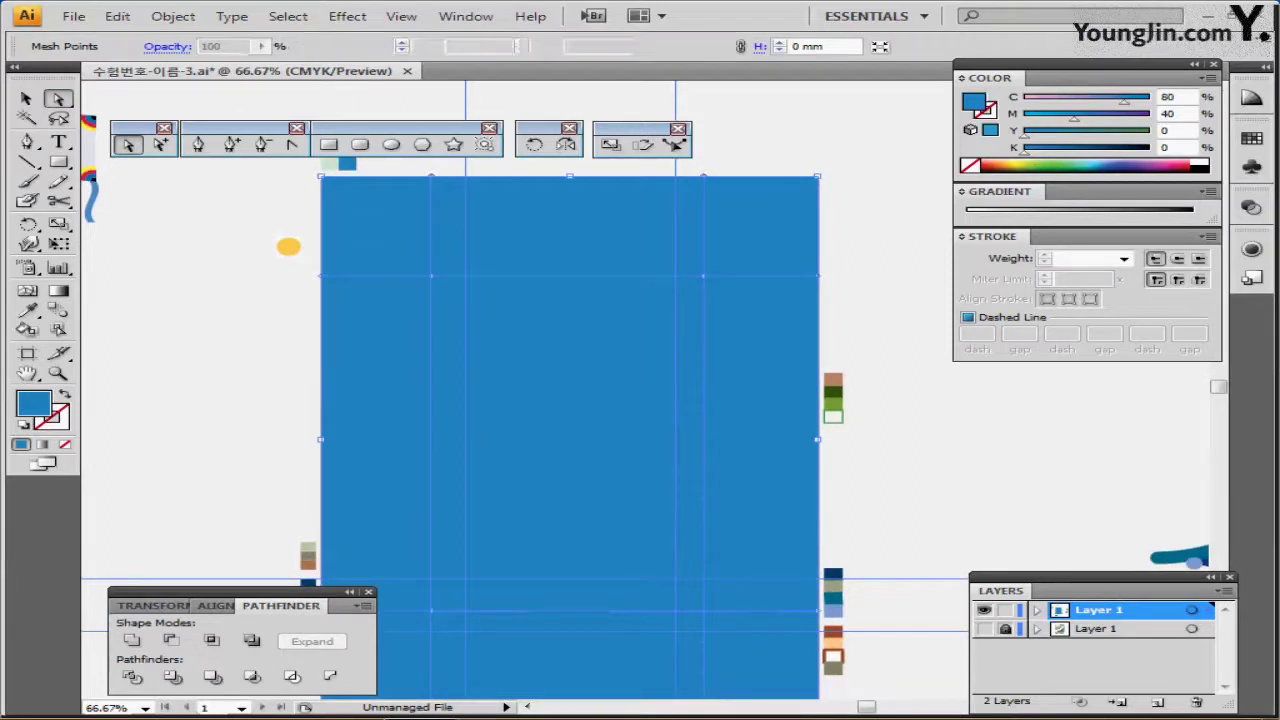
left_click(330, 162, "ctrl")
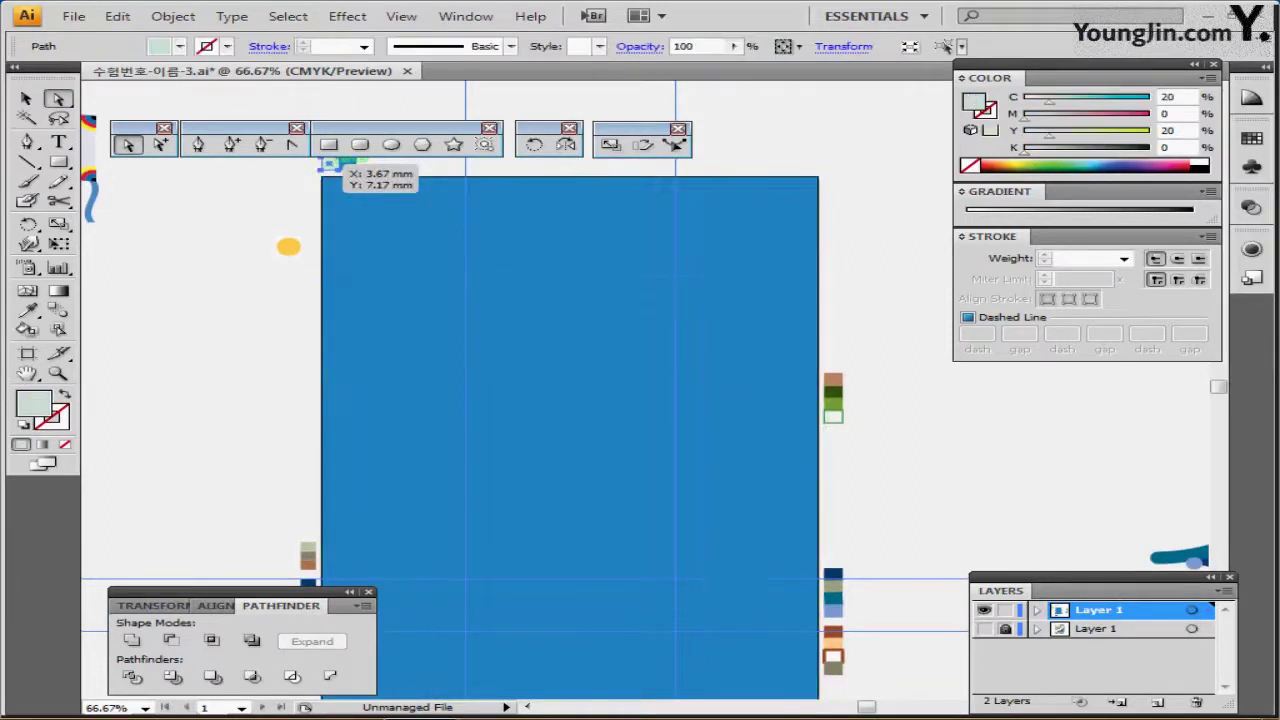
left_click(352, 204, "ctrl")
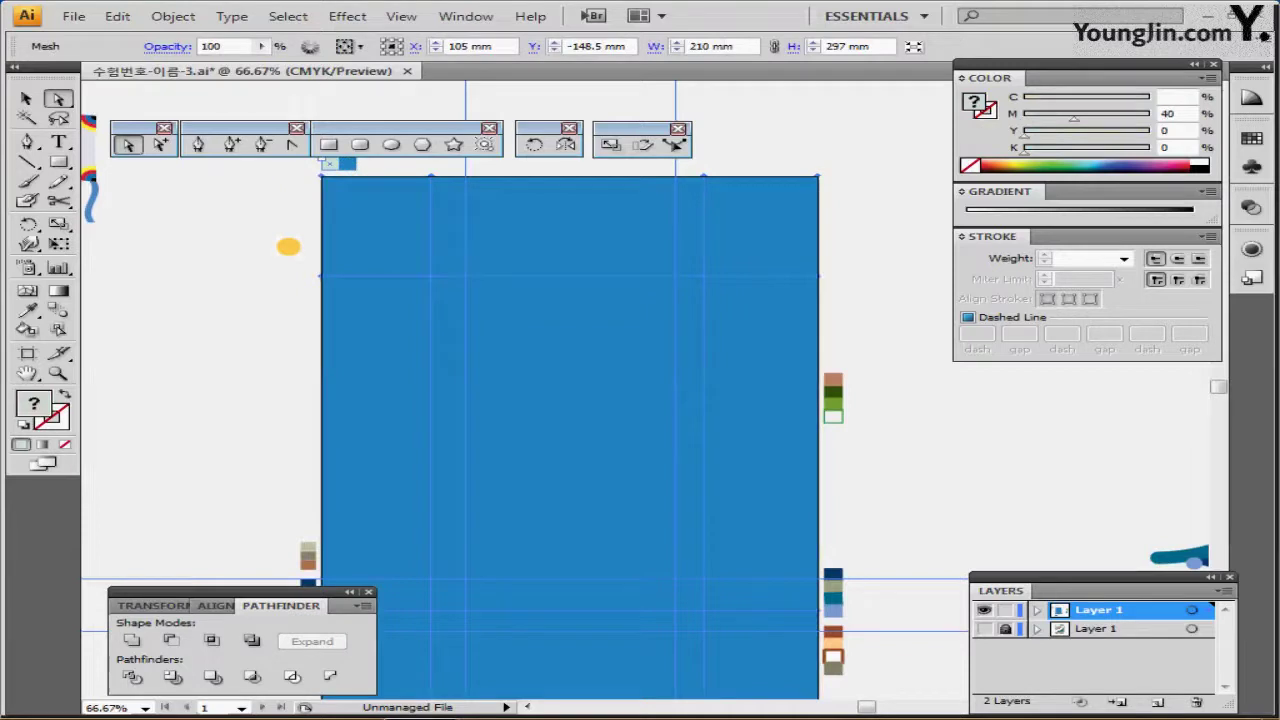
key("i")
left_click(330, 163)
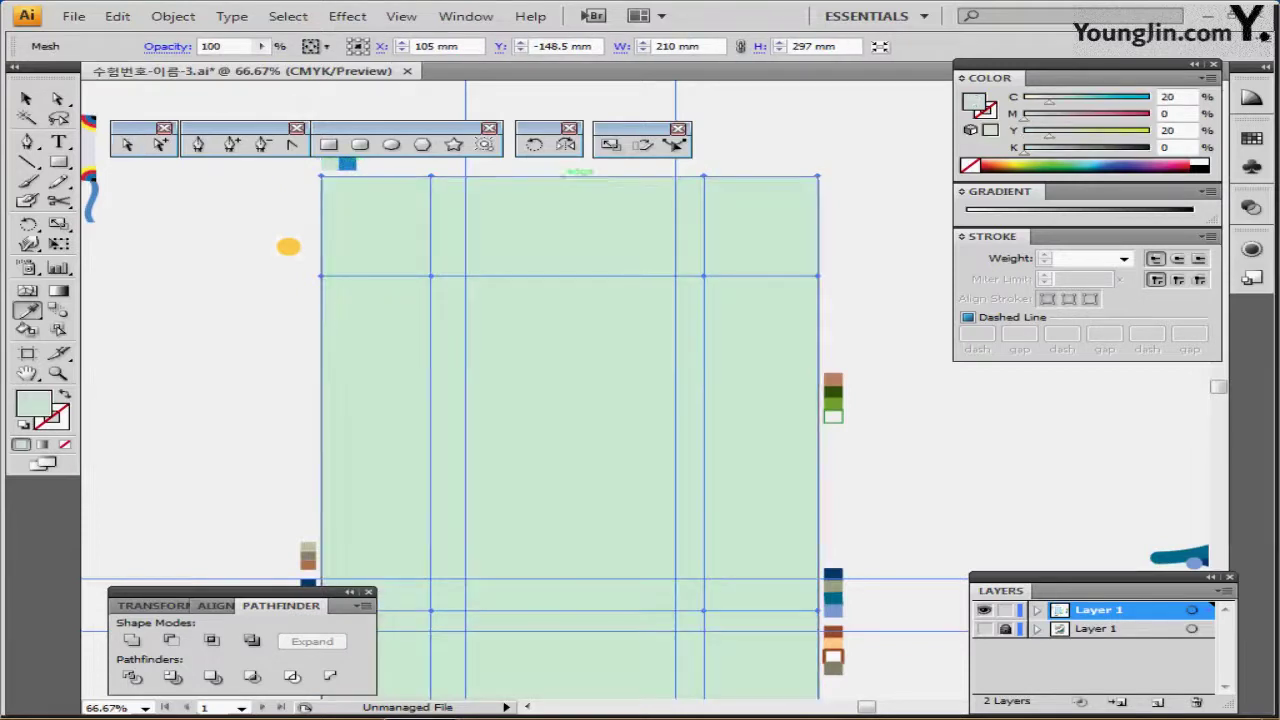
Recolour the mesh points in the rectangle's upper-right area with the blue swatch (C 80, M 40) and save the document.
left_click(59, 98)
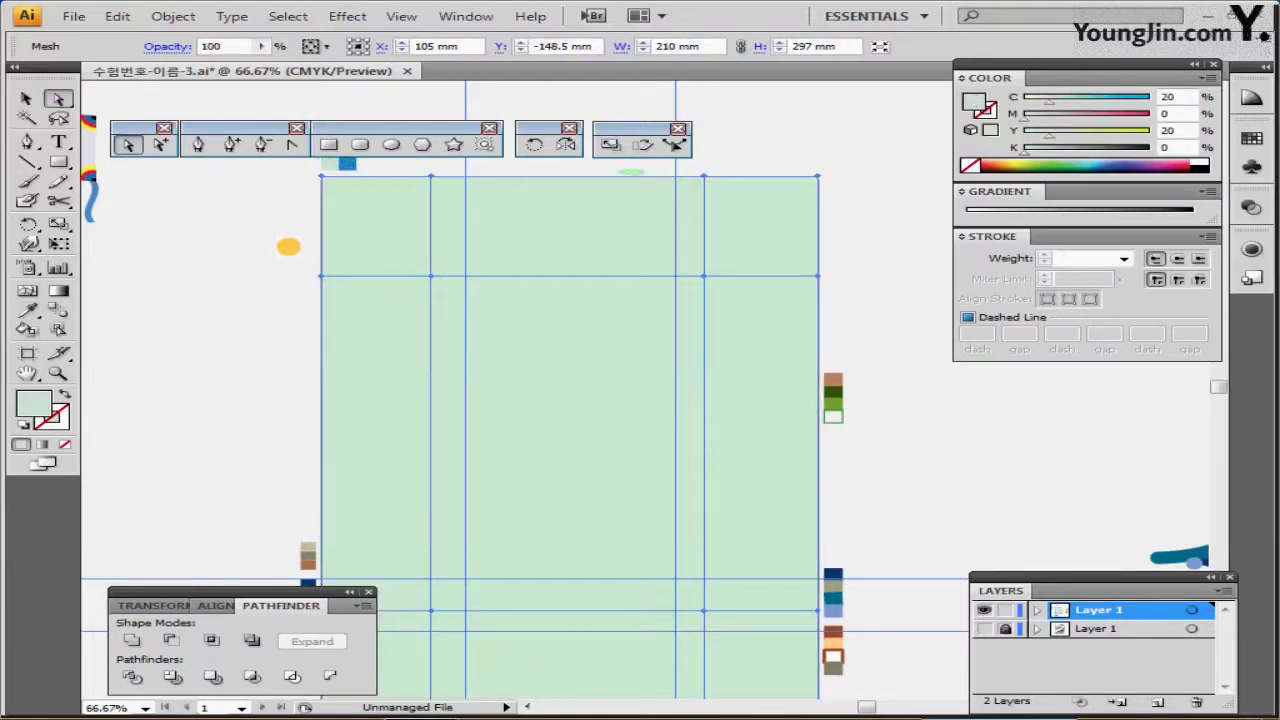
left_click_drag(625, 167, 867, 310)
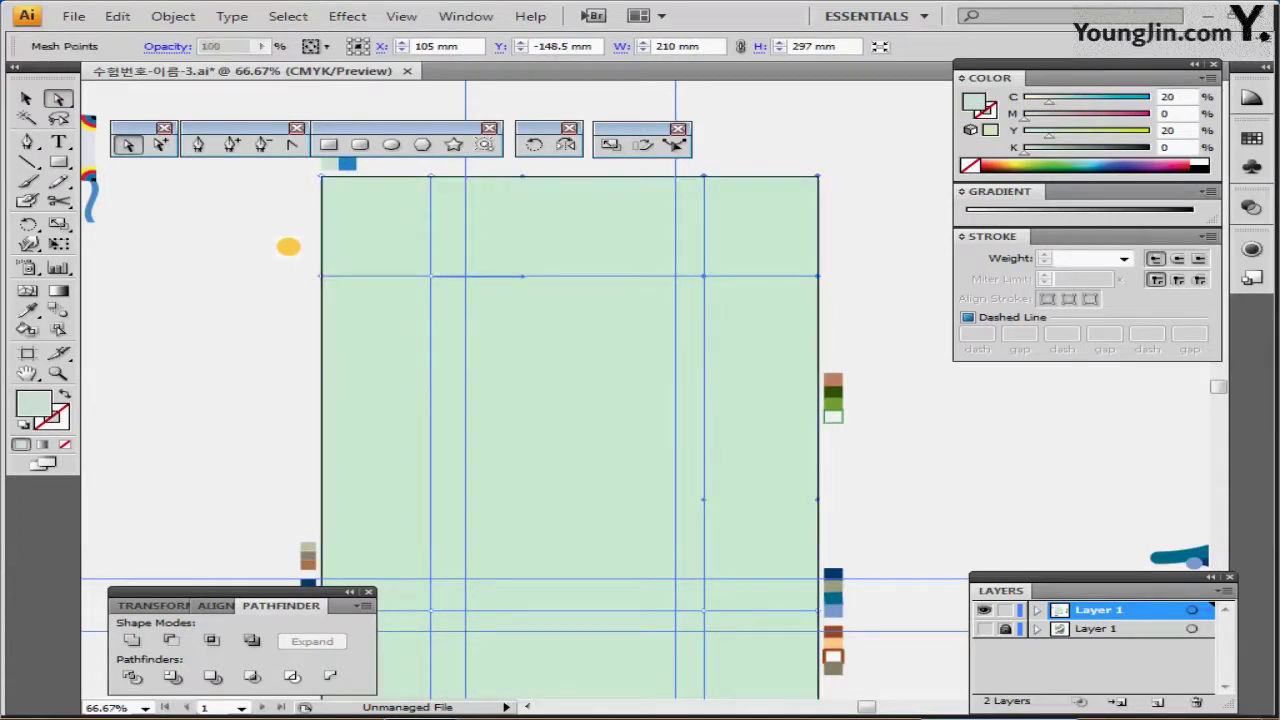
key("i")
left_click(346, 162)
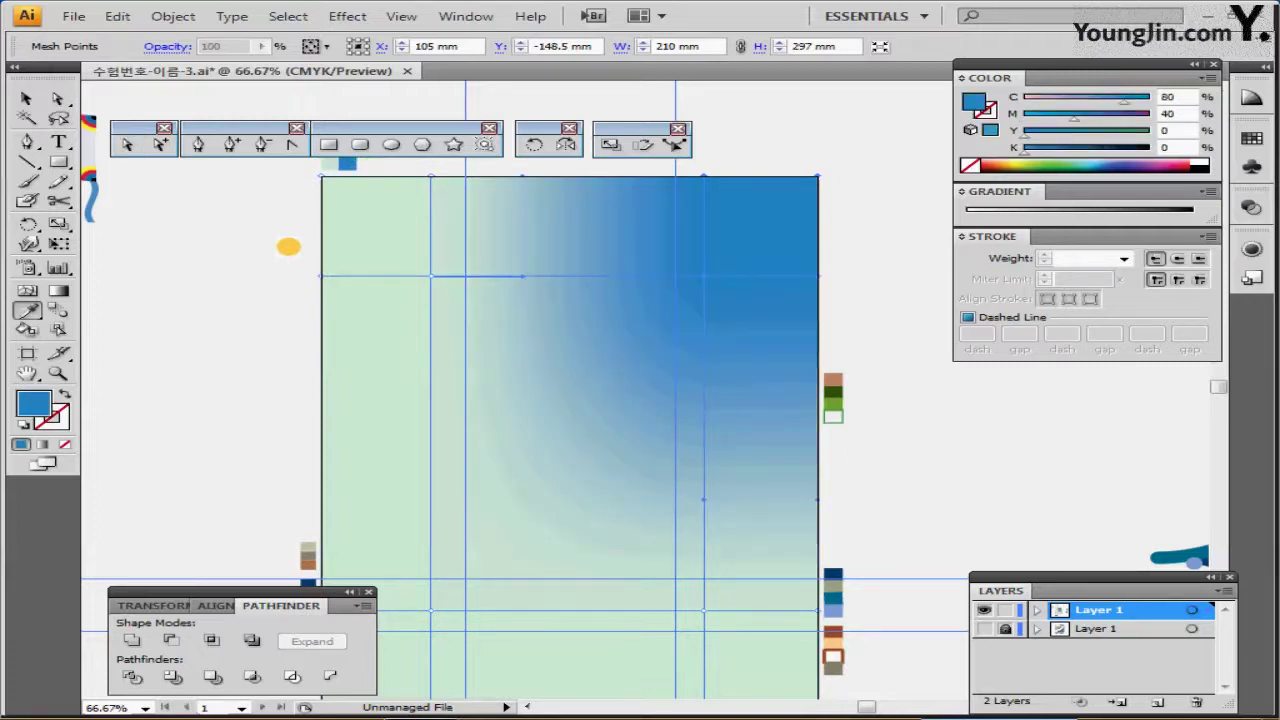
key("ctrl+s")
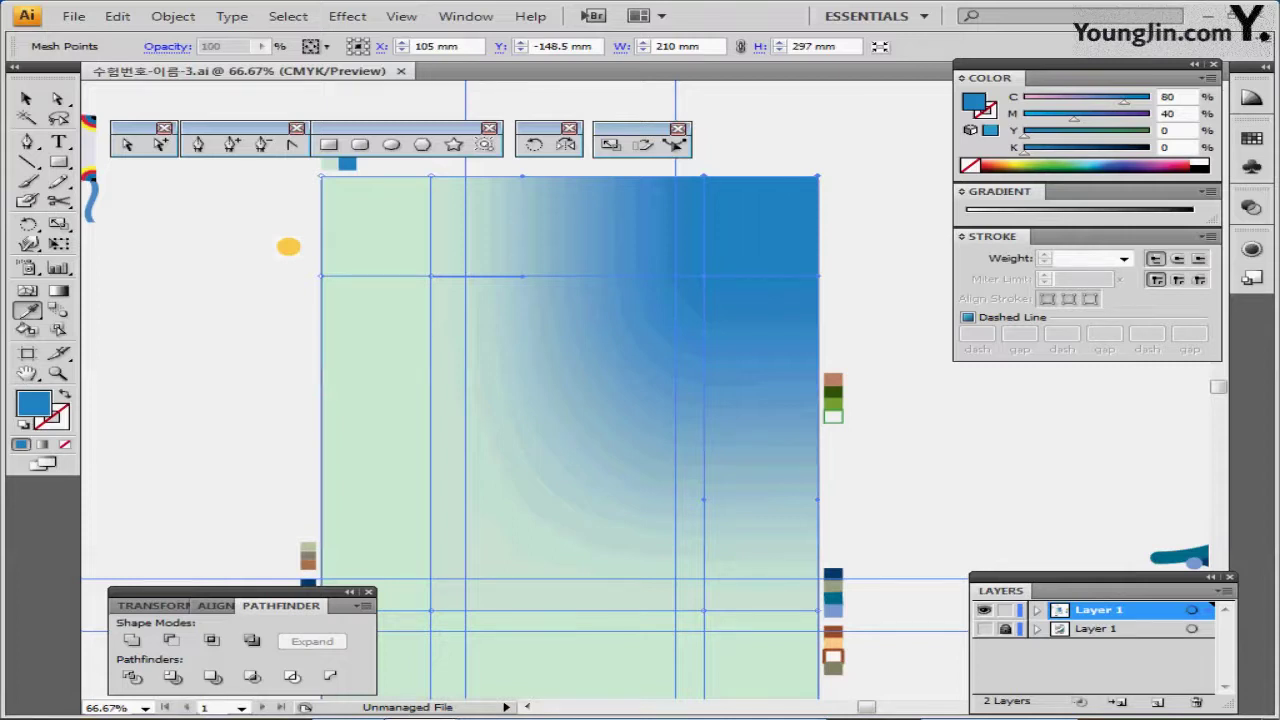
Show all hidden objects and check the stroke colour and weight of each of the two wavy curves.
key("ctrl+alt+3")
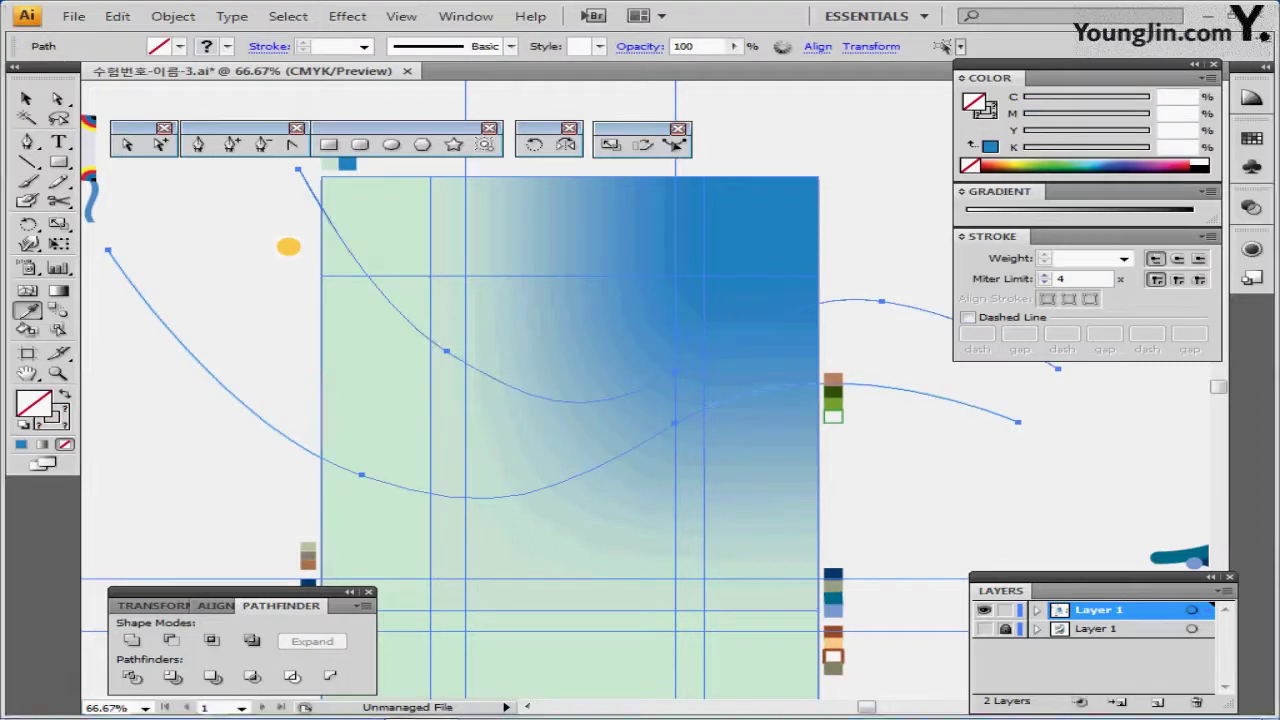
key("ctrl+shift+a")
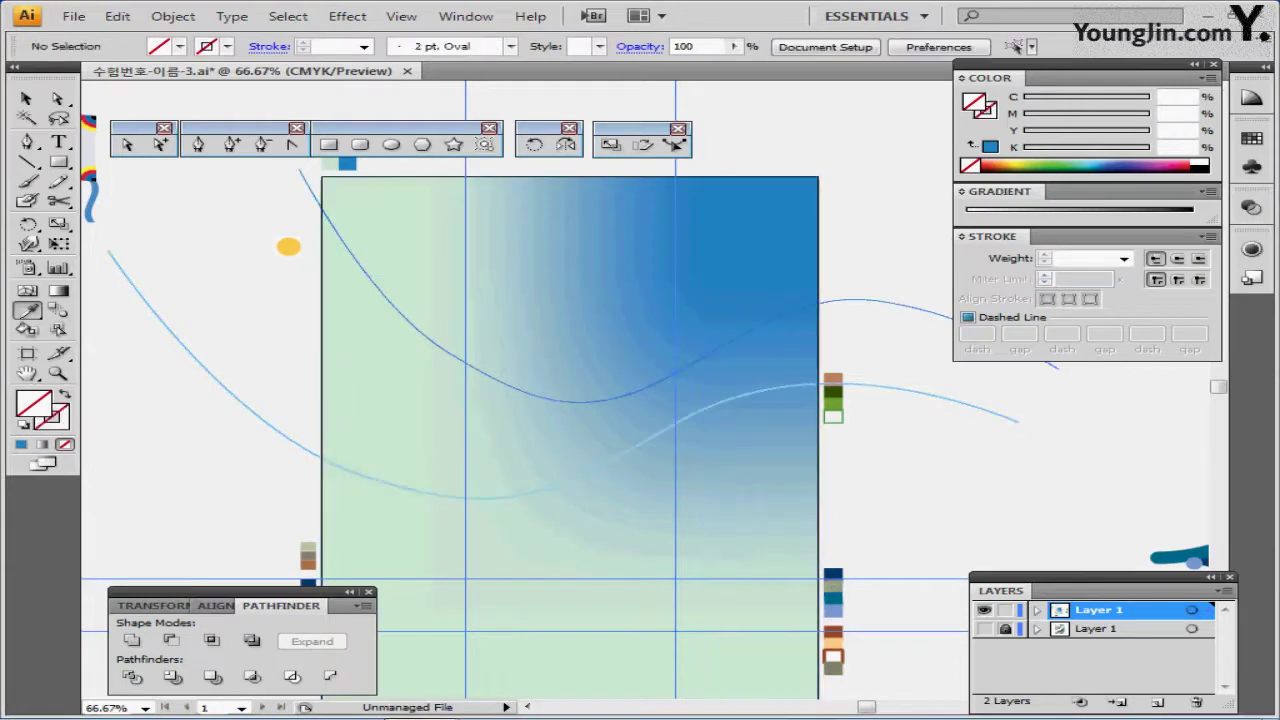
left_click(314, 180)
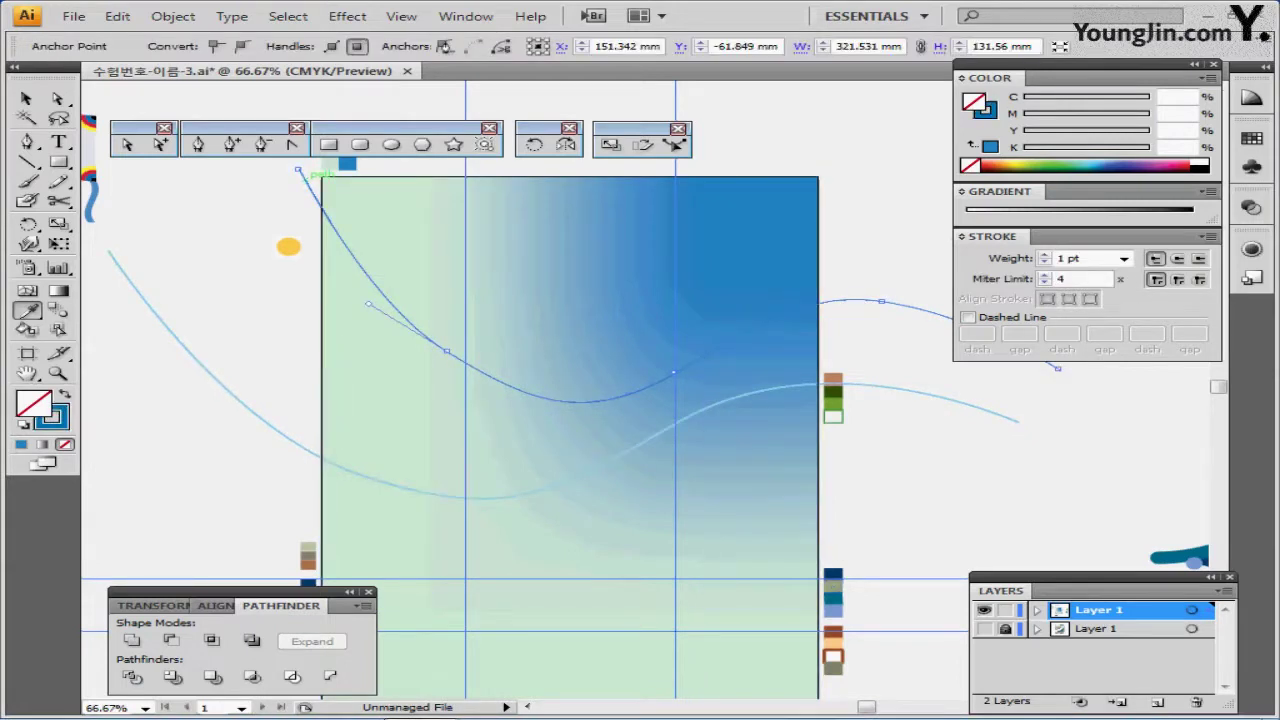
left_click_drag(308, 180, 251, 178)
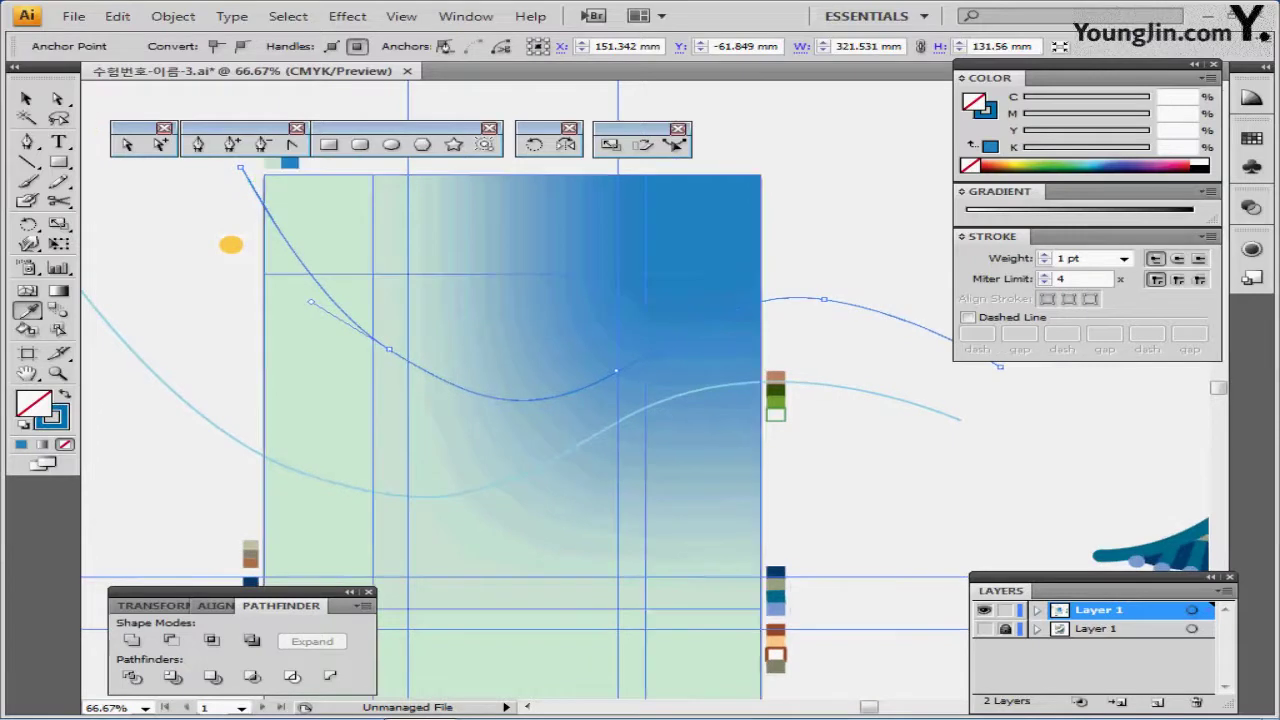
key("x")
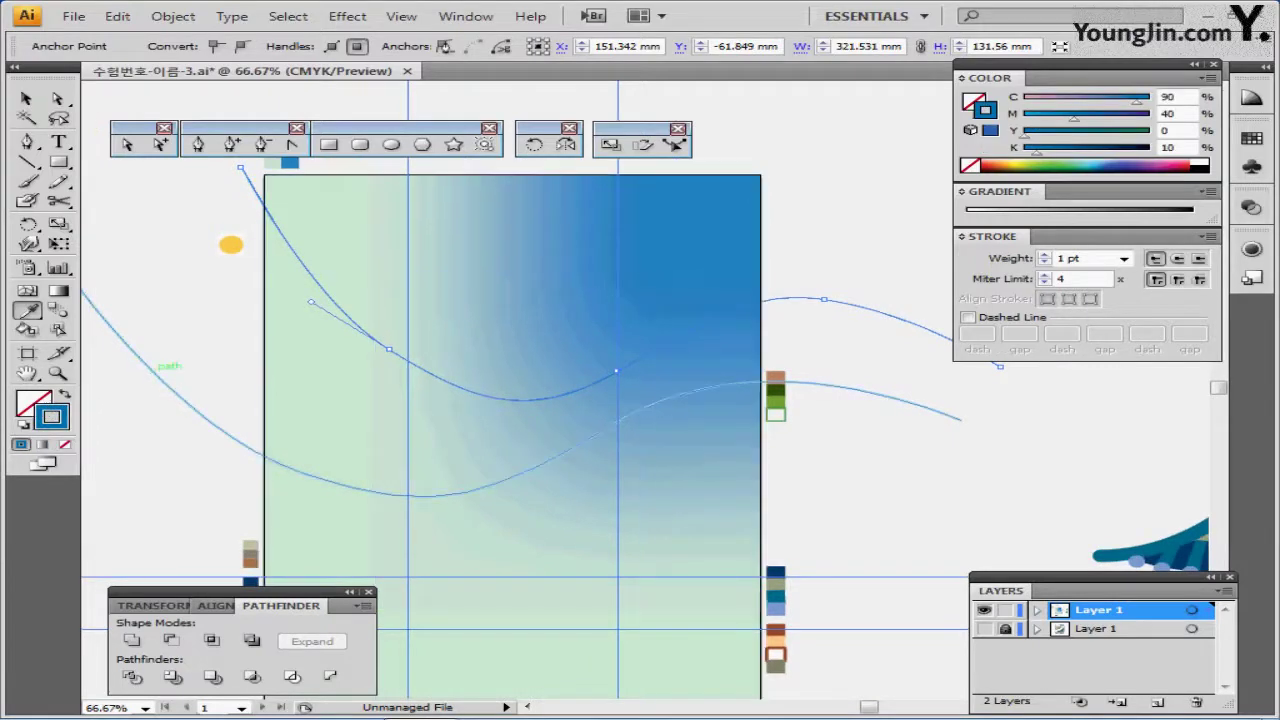
left_click(154, 371, "ctrl")
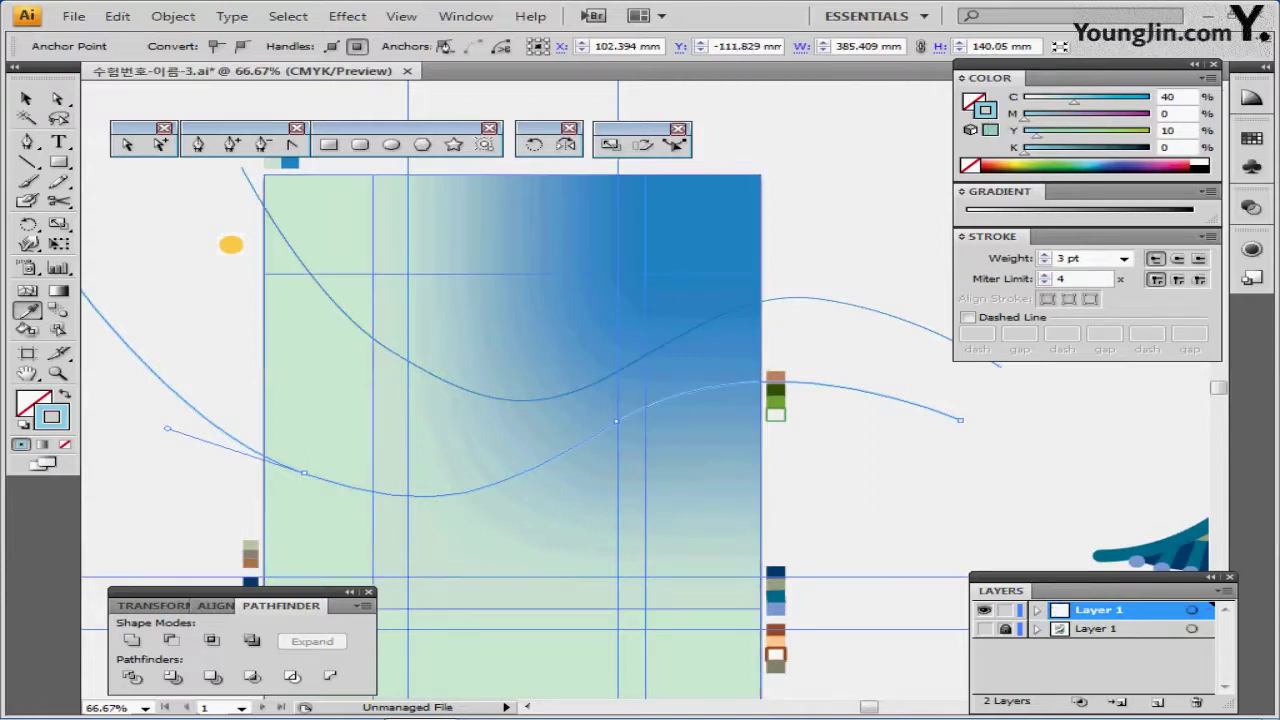
Select both wavy curves and make a blend between them.
key("v")
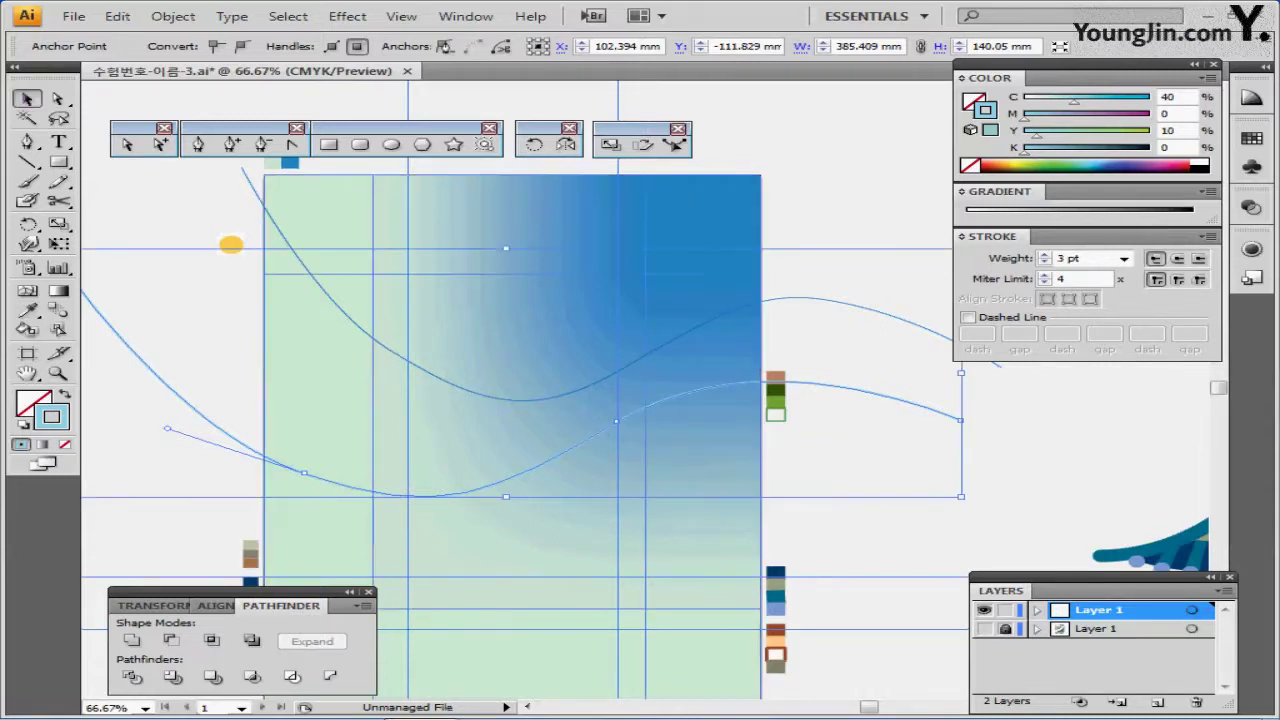
left_click(251, 183, "shift")
left_click(265, 457)
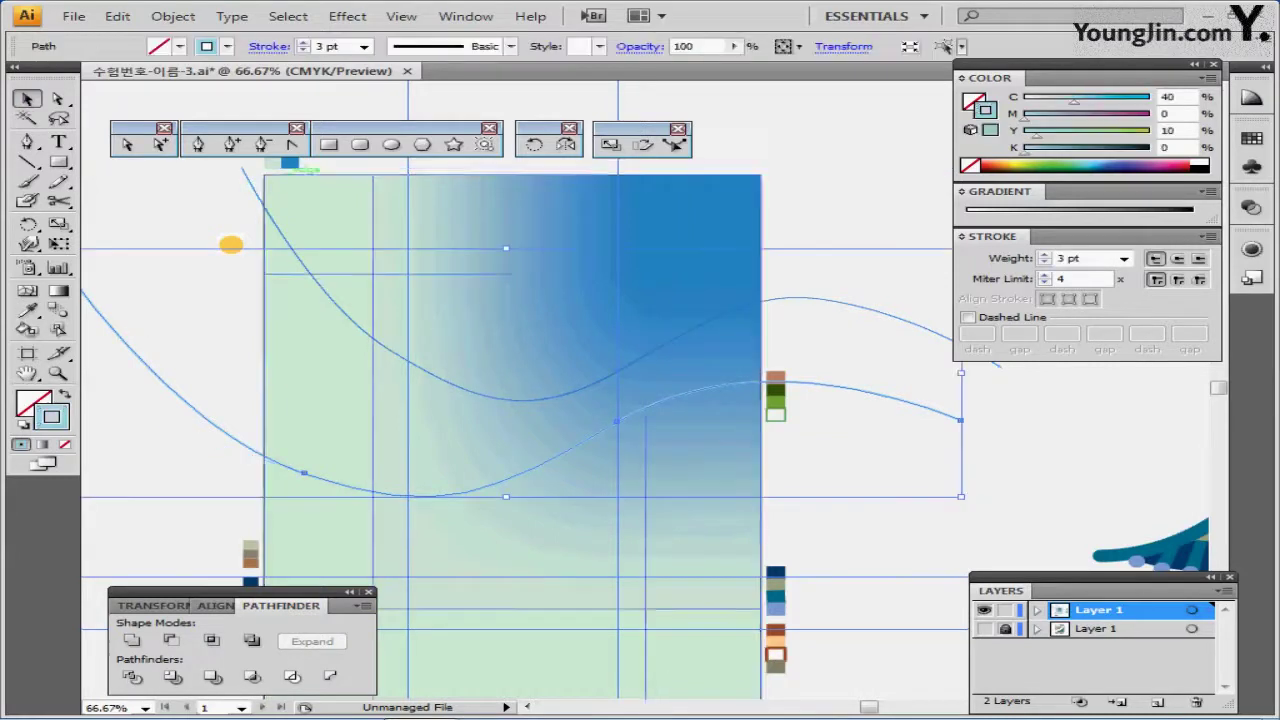
left_click(251, 183, "shift")
left_click(173, 16)
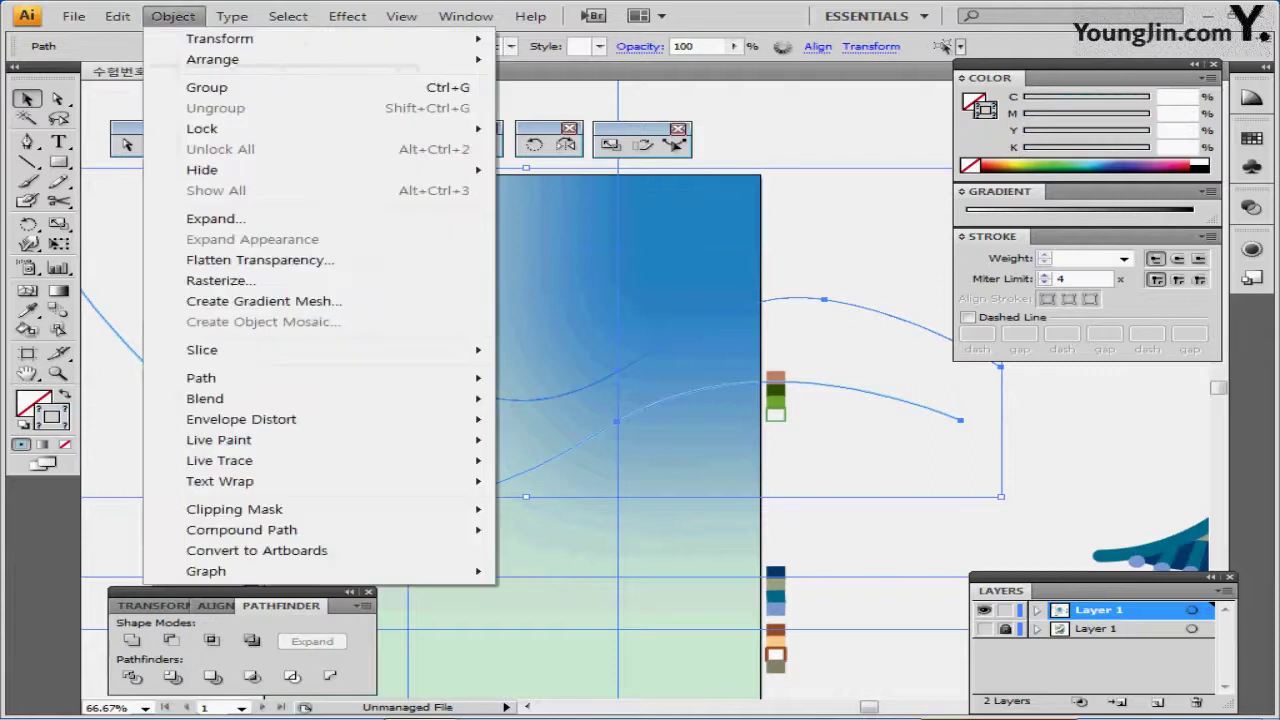
mouse_move(205, 398)
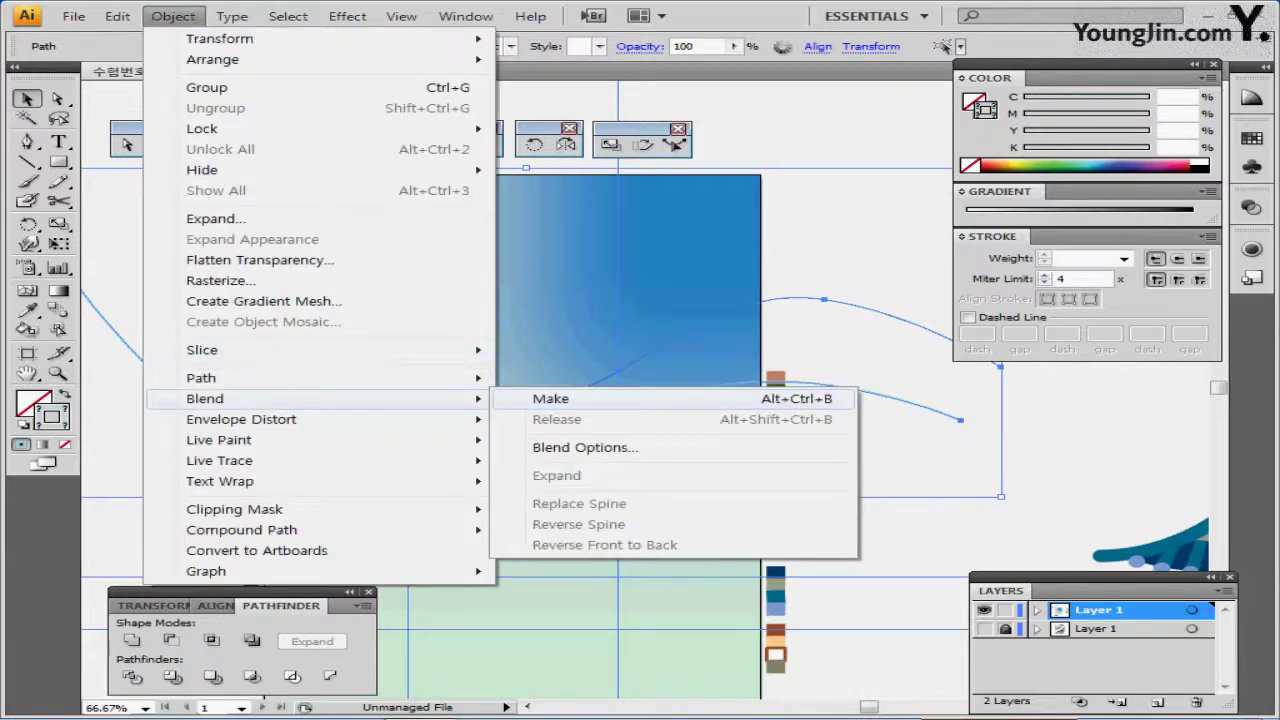
left_click(550, 398)
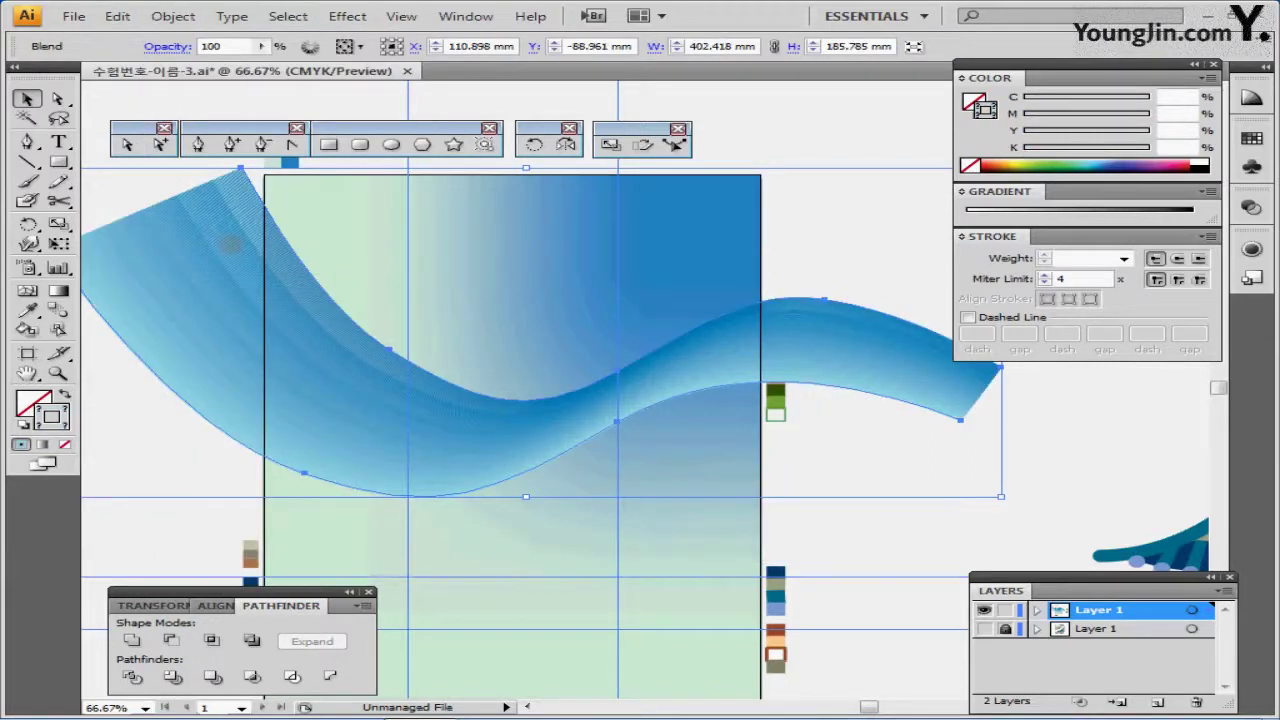
Set the blend between the two wavy curves to 15 specified steps and save the document.
double_click(58, 311)
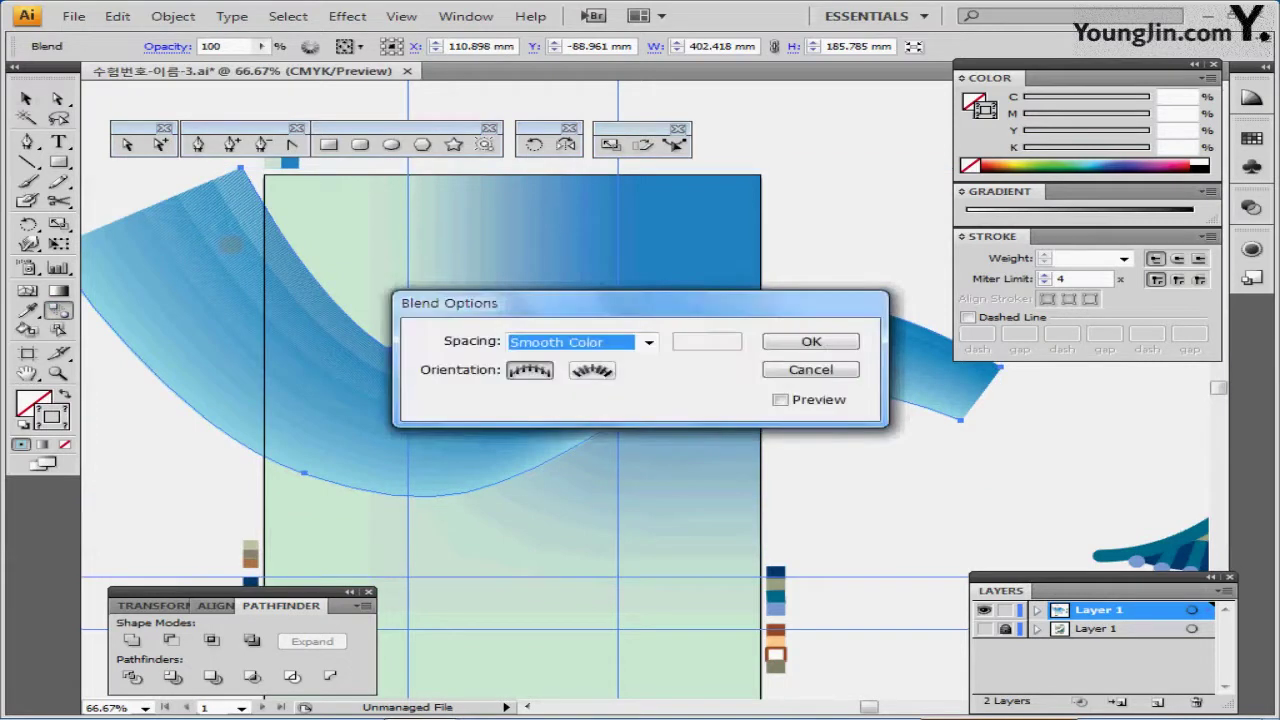
left_click_drag(600, 303, 578, 240)
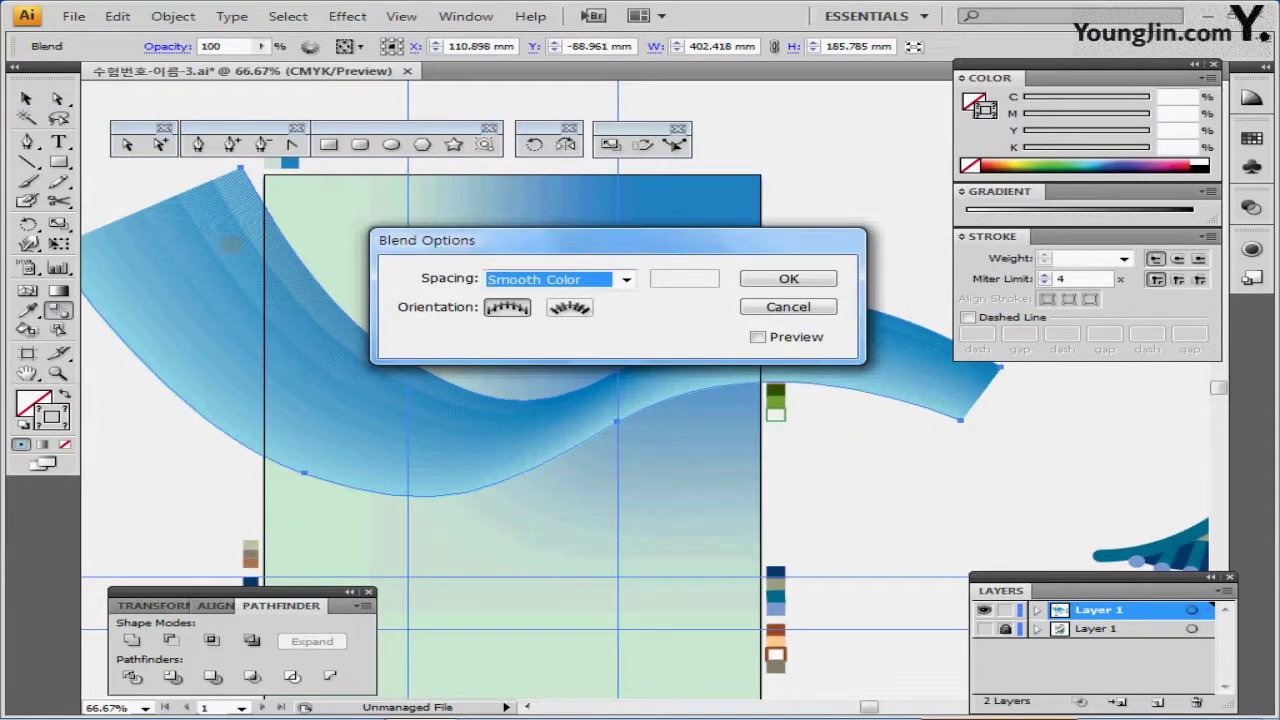
left_click(758, 337)
left_click(626, 280)
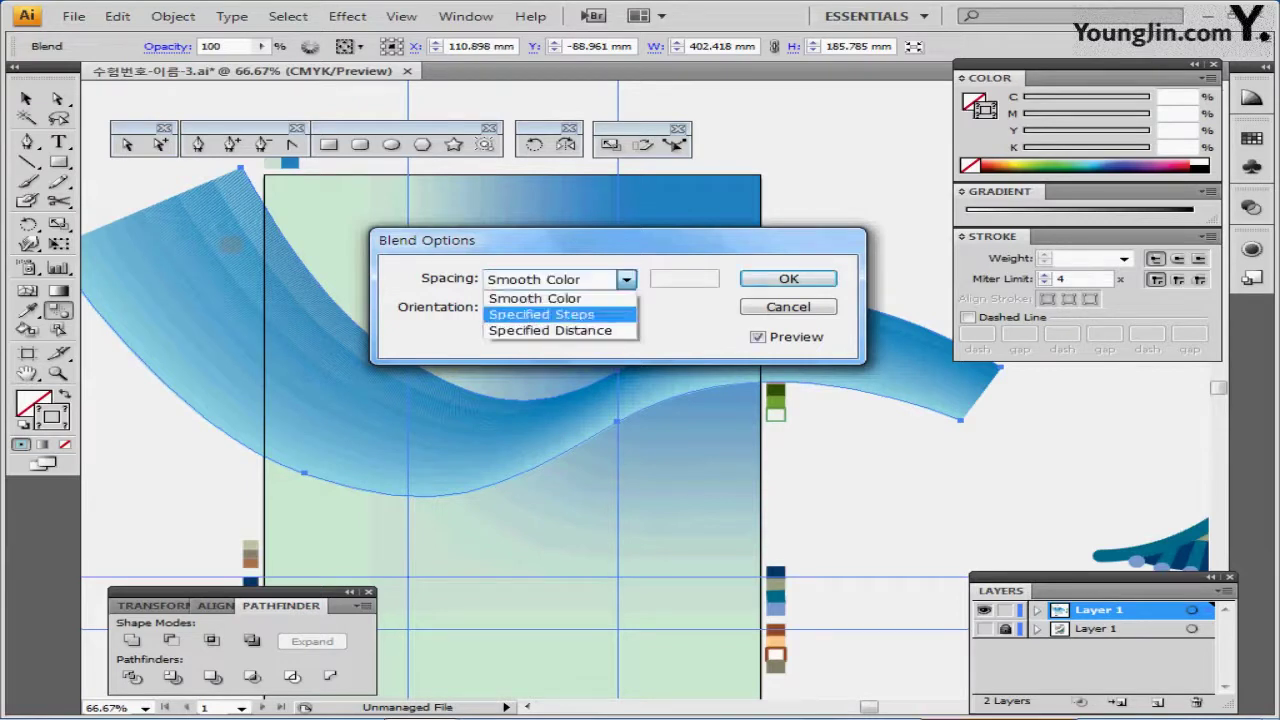
left_click(542, 314)
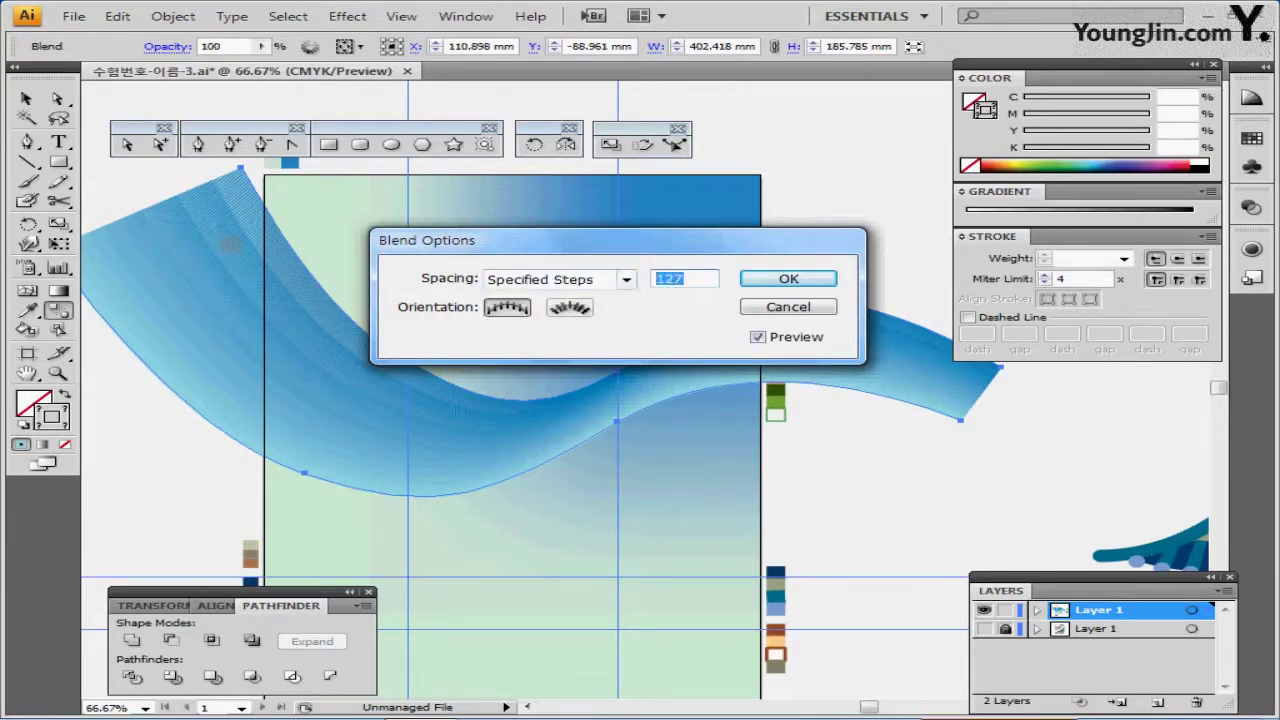
type("15")
key("Return")
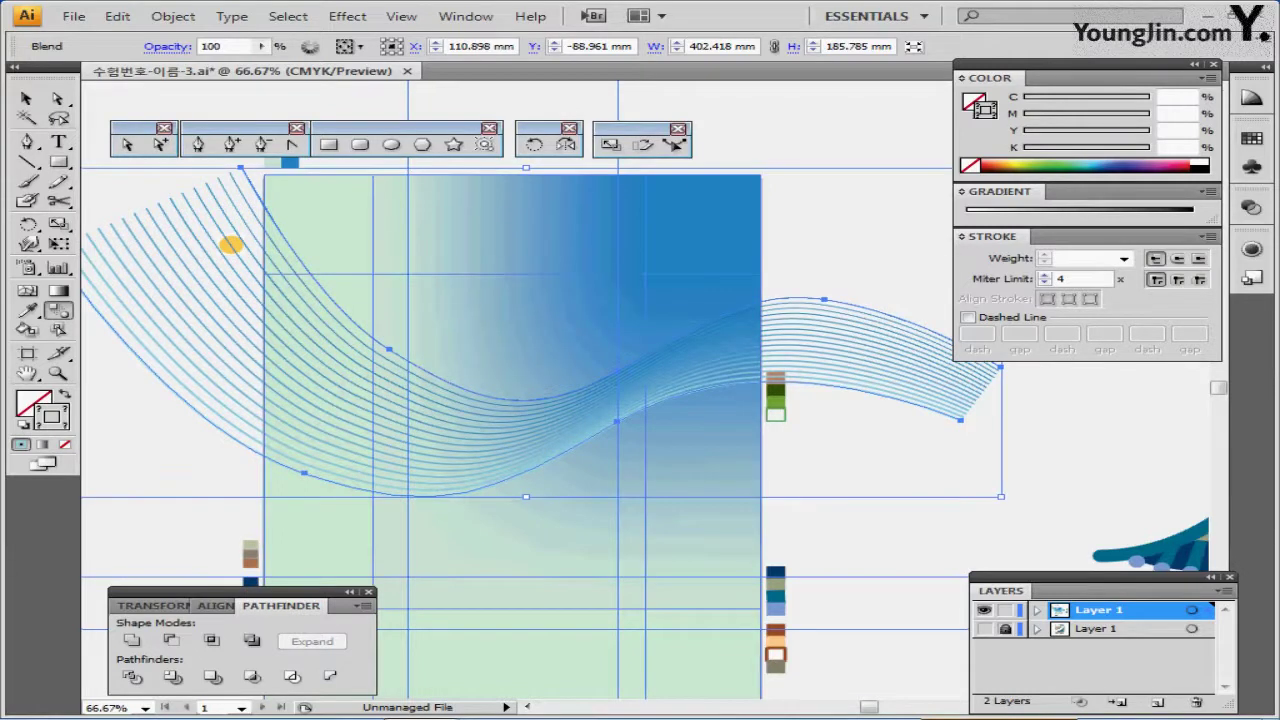
key("ctrl+s")
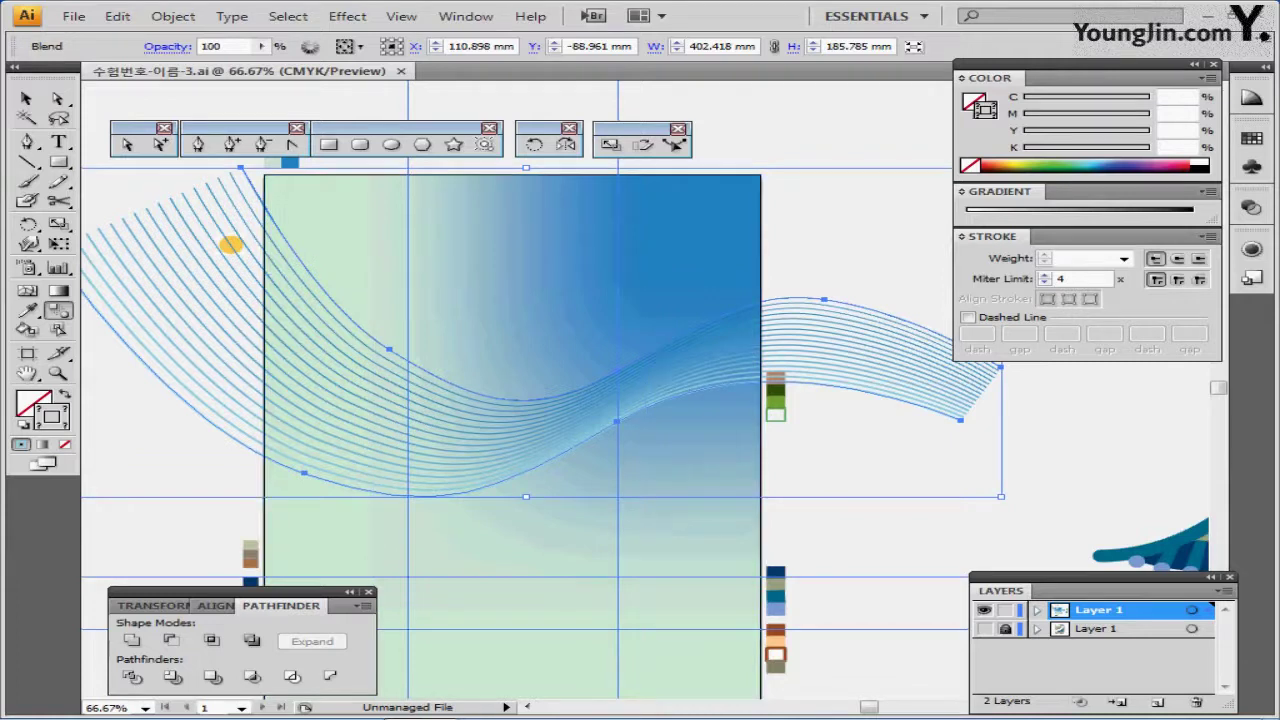
Deselect the blended wave lines, check them at actual size and save the document.
key("ctrl+shift+a")
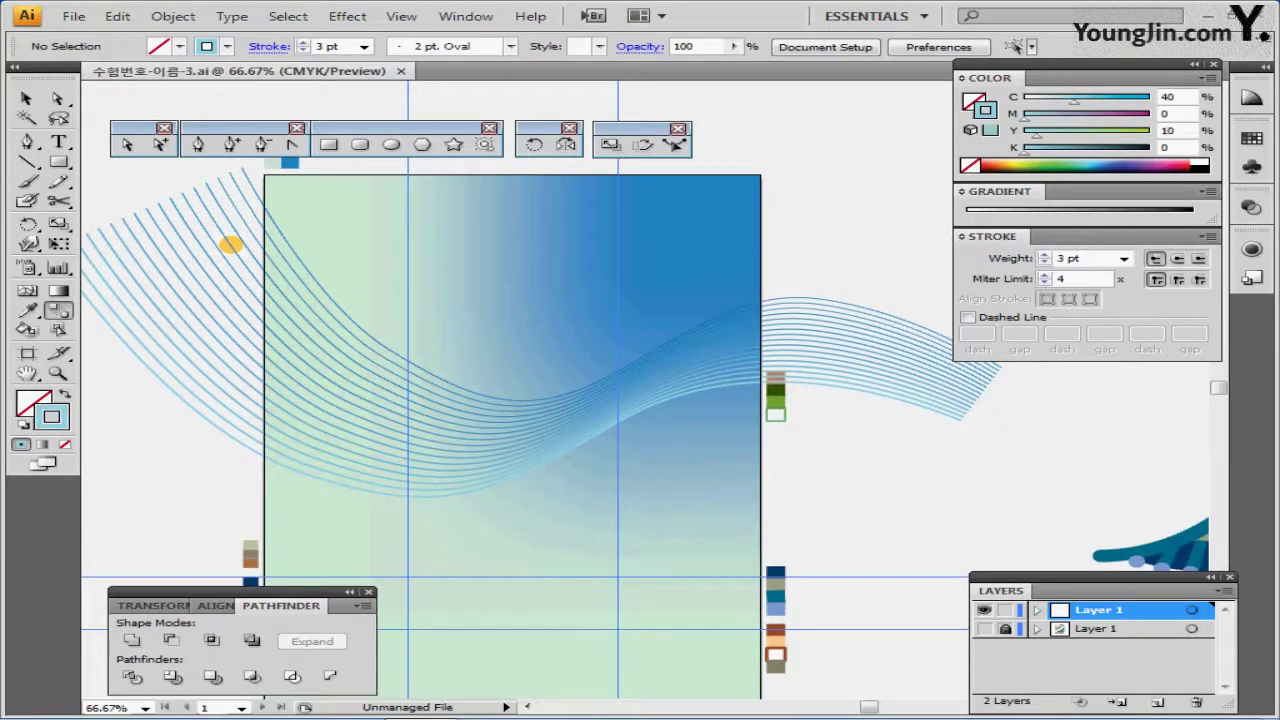
key("ctrl+1")
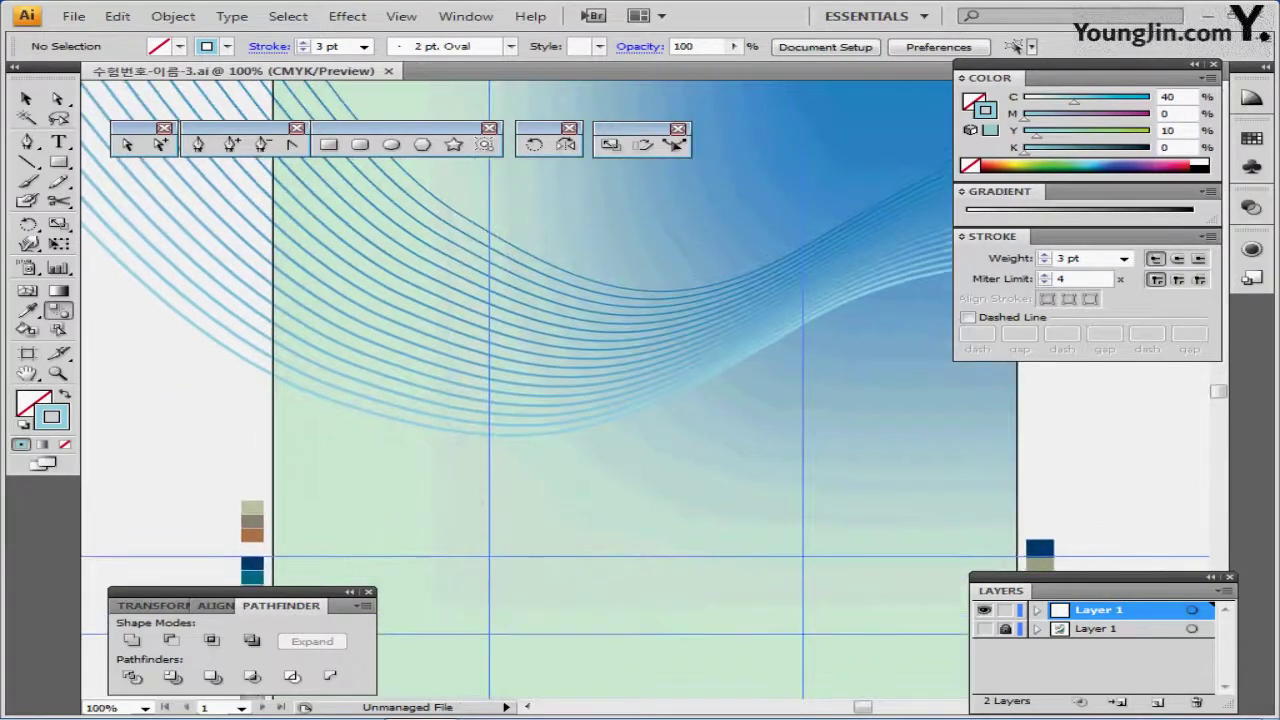
mouse_move(147, 324)
left_mouse_down()
mouse_move(306, 384)
mouse_move(399, 382)
left_mouse_up()
key("ctrl+shift+a")
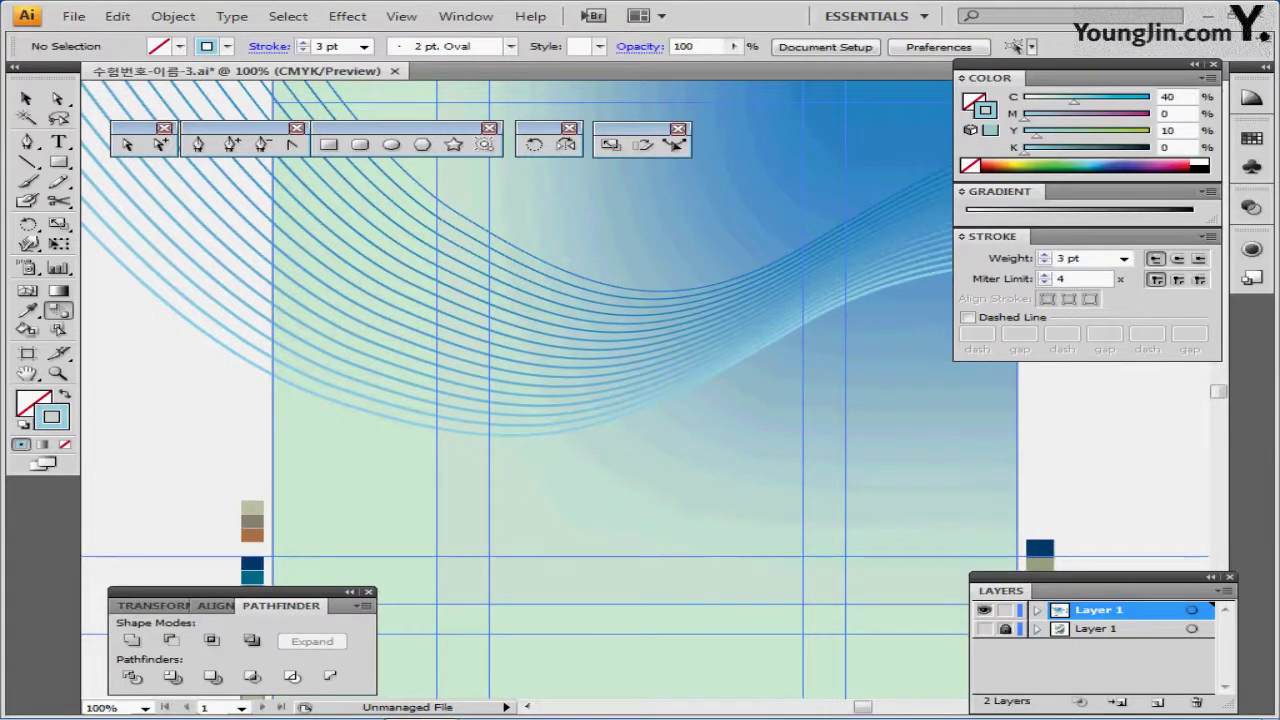
key("ctrl+s")
Take the sage-green swatch beside the artboard's lower left as the fill, and show the reference layer under an outline view of the artwork.
left_click_drag(640, 480, 592, 337)
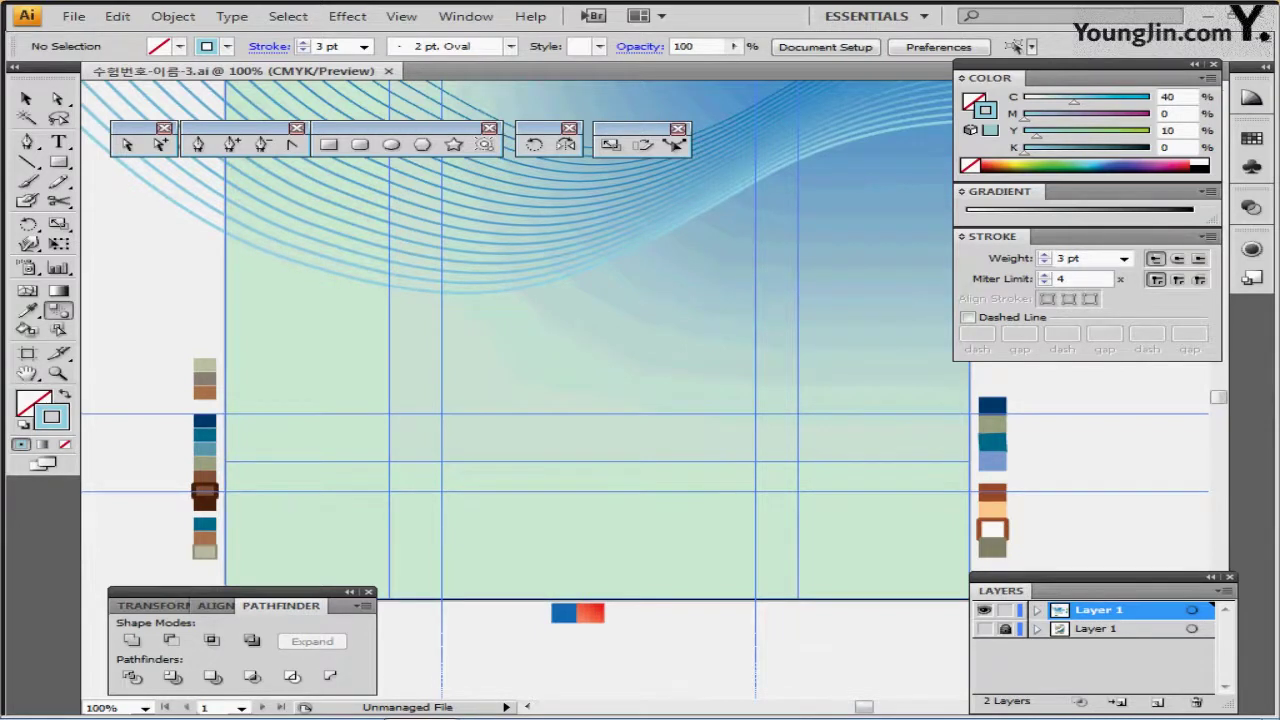
left_click_drag(480, 380, 460, 397)
left_click(185, 381, "ctrl")
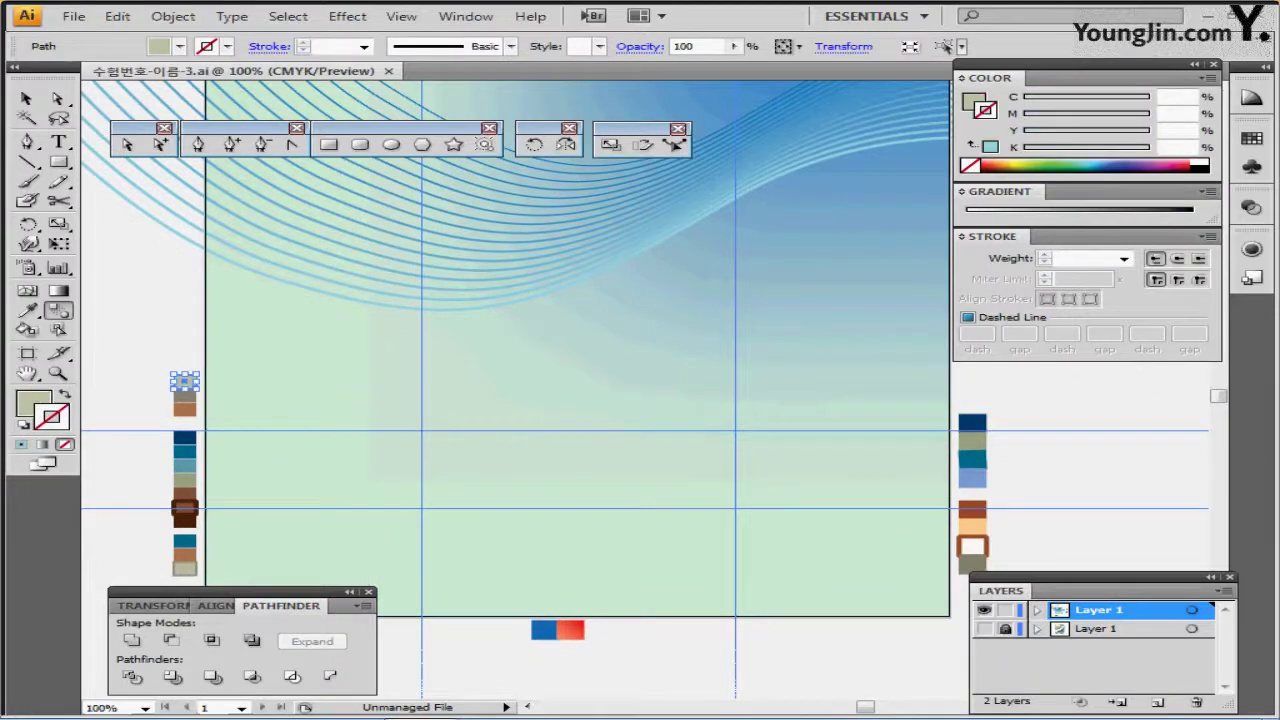
key("ctrl+shift+a")
left_click(60, 162)
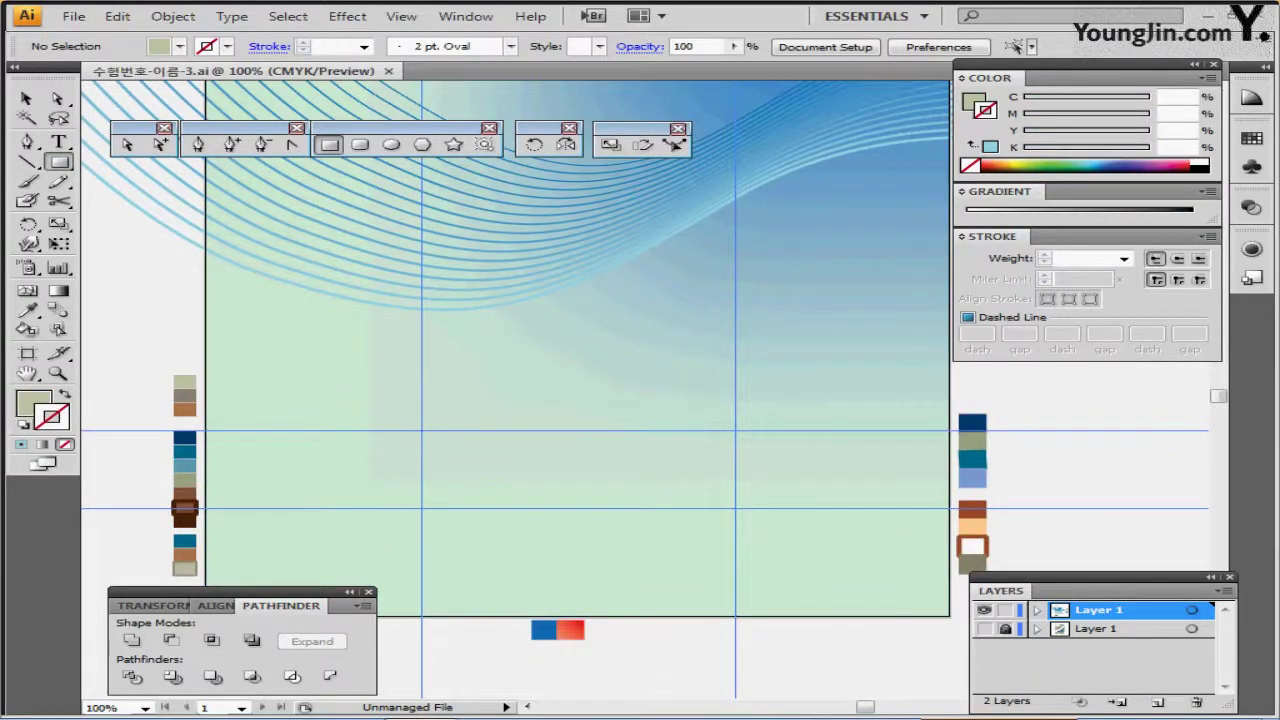
key("ctrl+y")
left_click(985, 628)
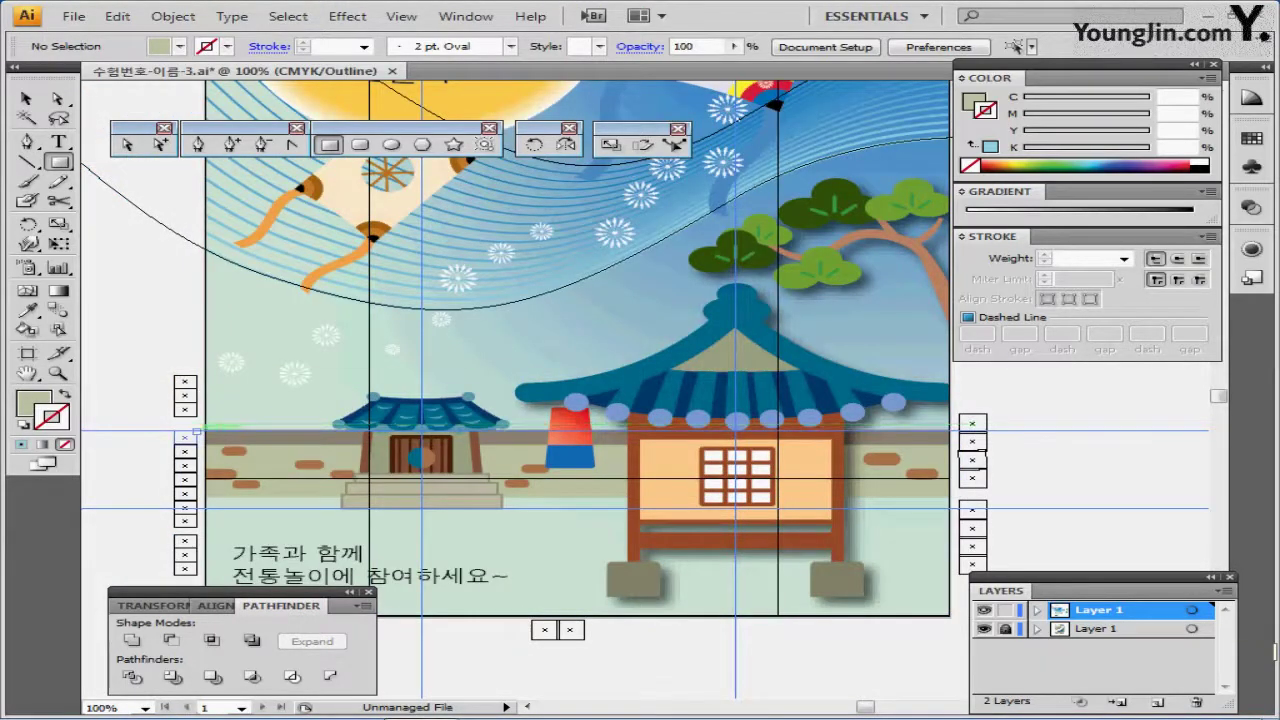
Create a 220 by 20 mm rectangle for the wall, starting at the upper horizontal guide just outside the artboard's left edge.
left_click(194, 430)
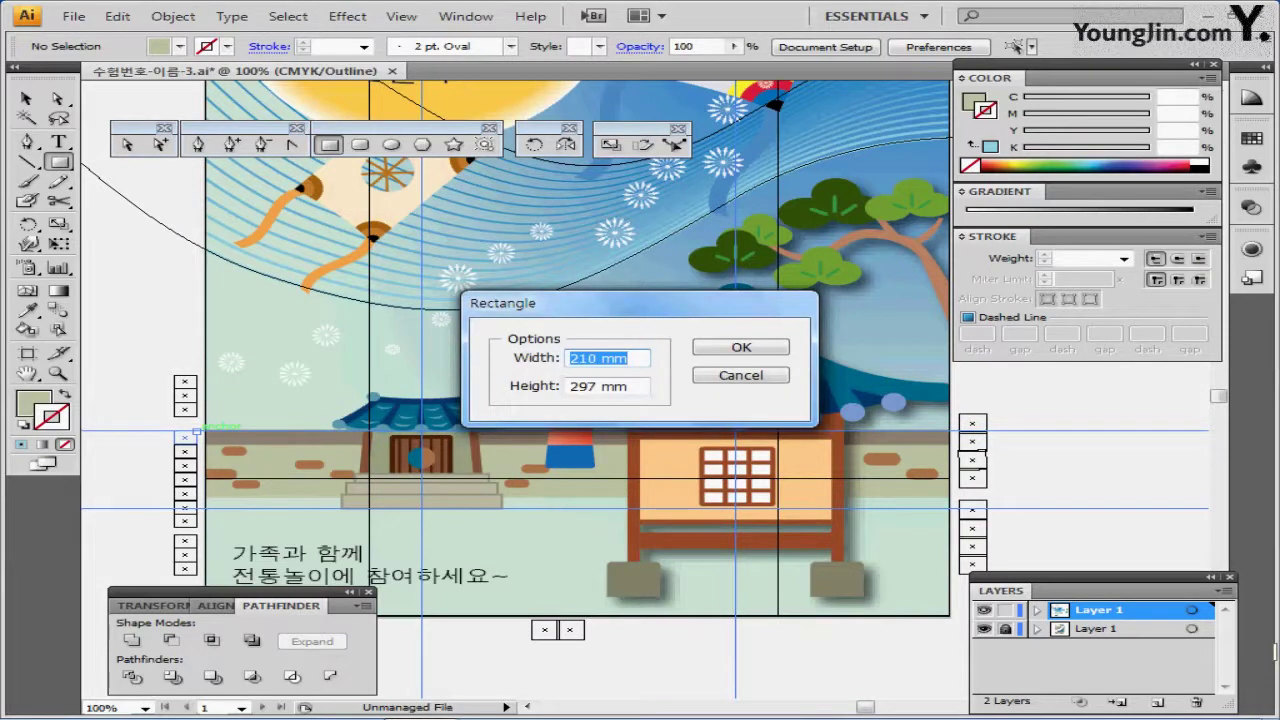
type("220")
key("Tab")
type("20")
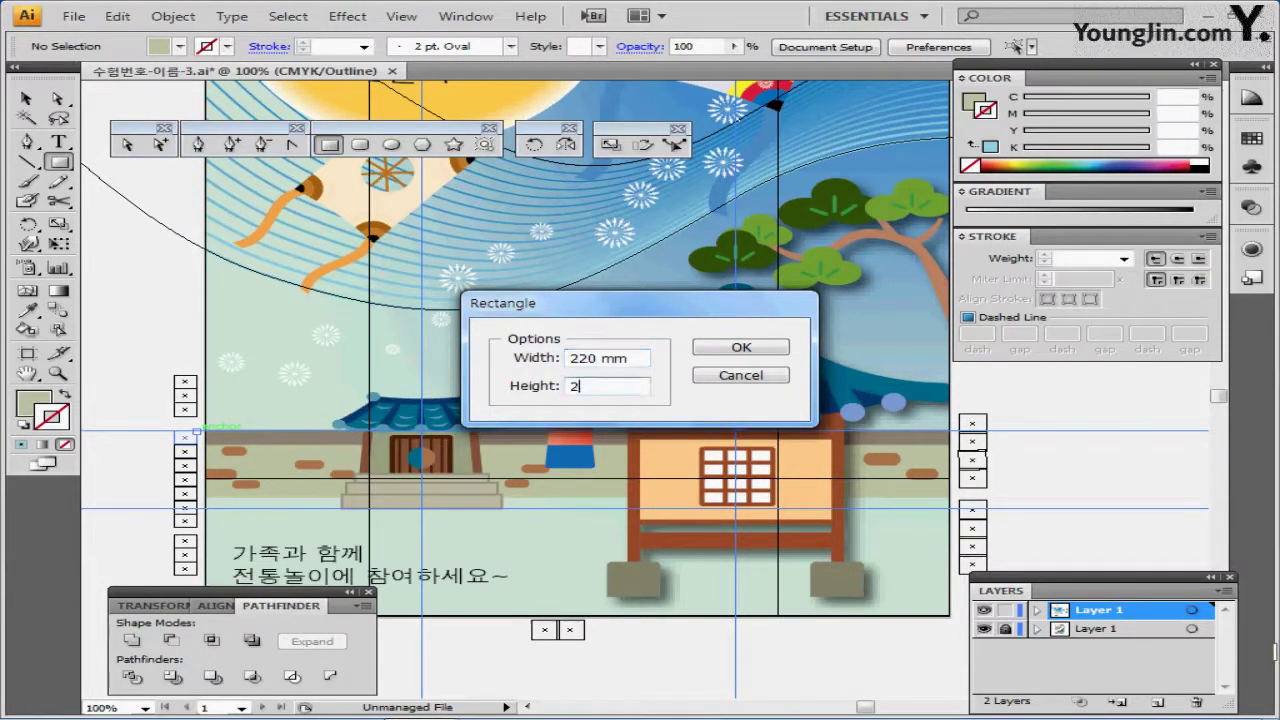
key("Return")
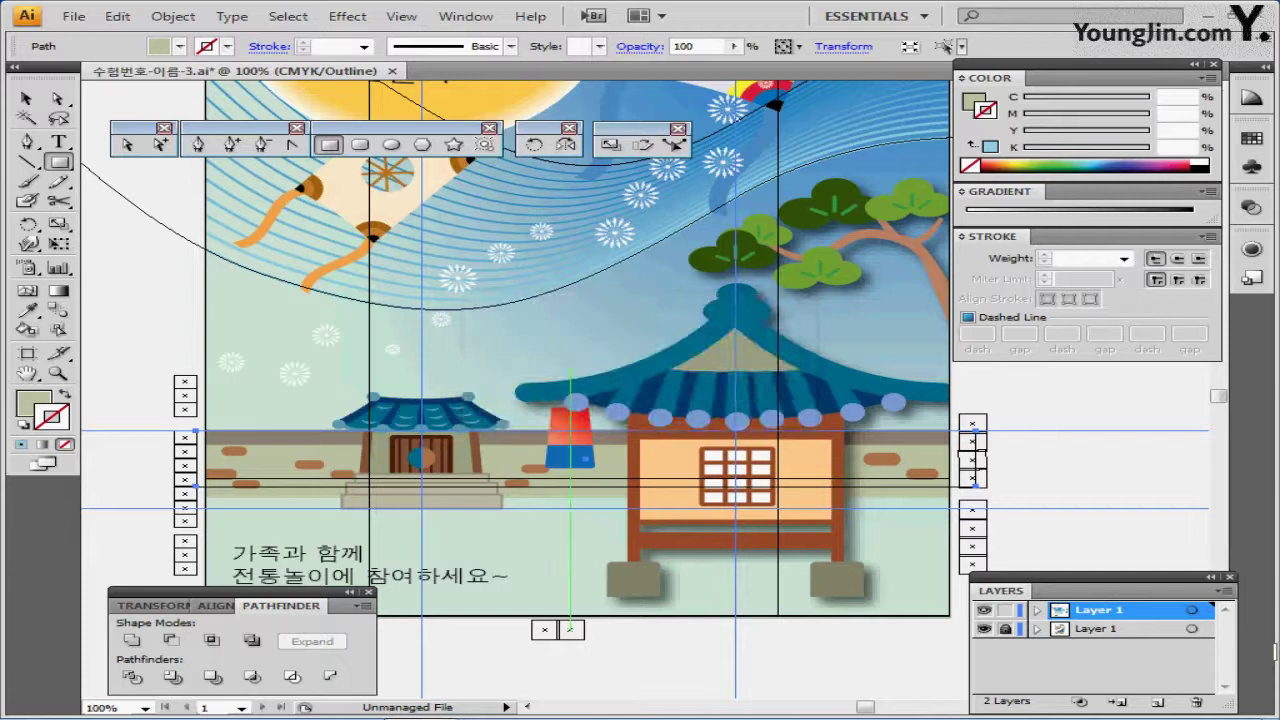
Nudge the wall rectangle down to match the sage-green band of the reference wall and deselect it.
key("Down")
key("Down")
key("Down")
key("Down")
key("Down")
key("Down")
key("Down")
key("Down")
key("Down")
key("Down")
key("Down")
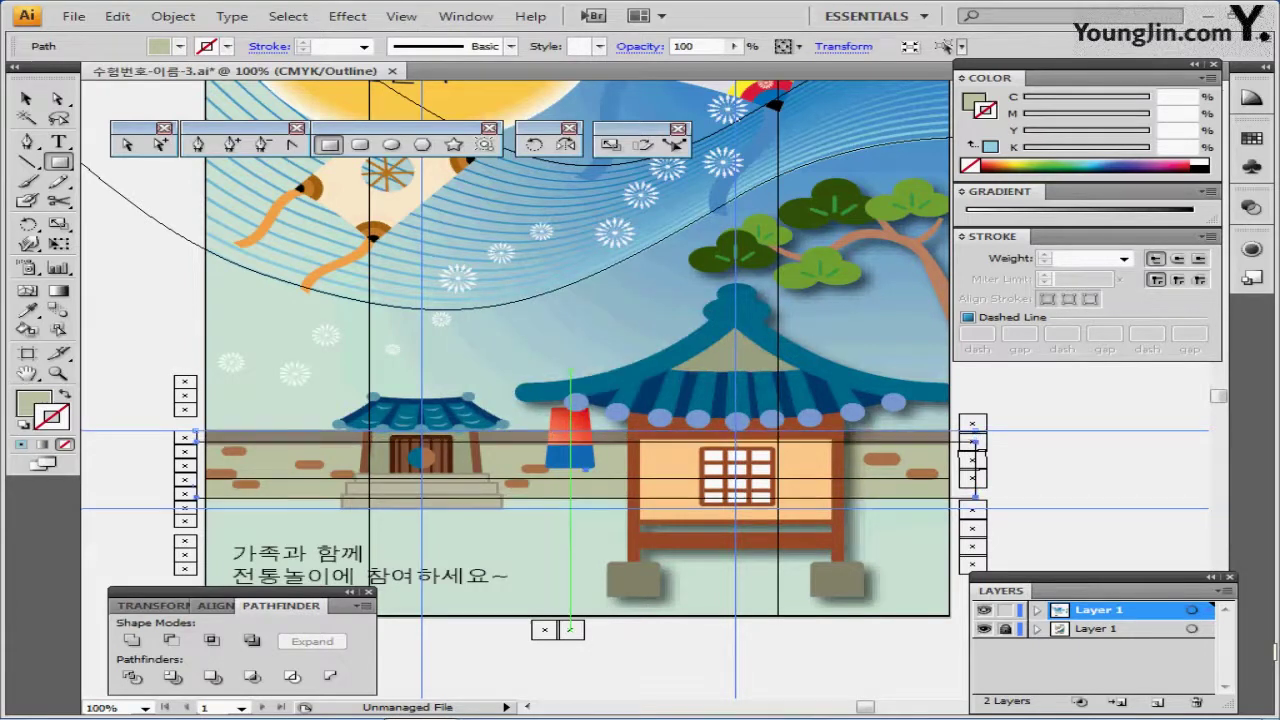
key("ctrl+shift+a")
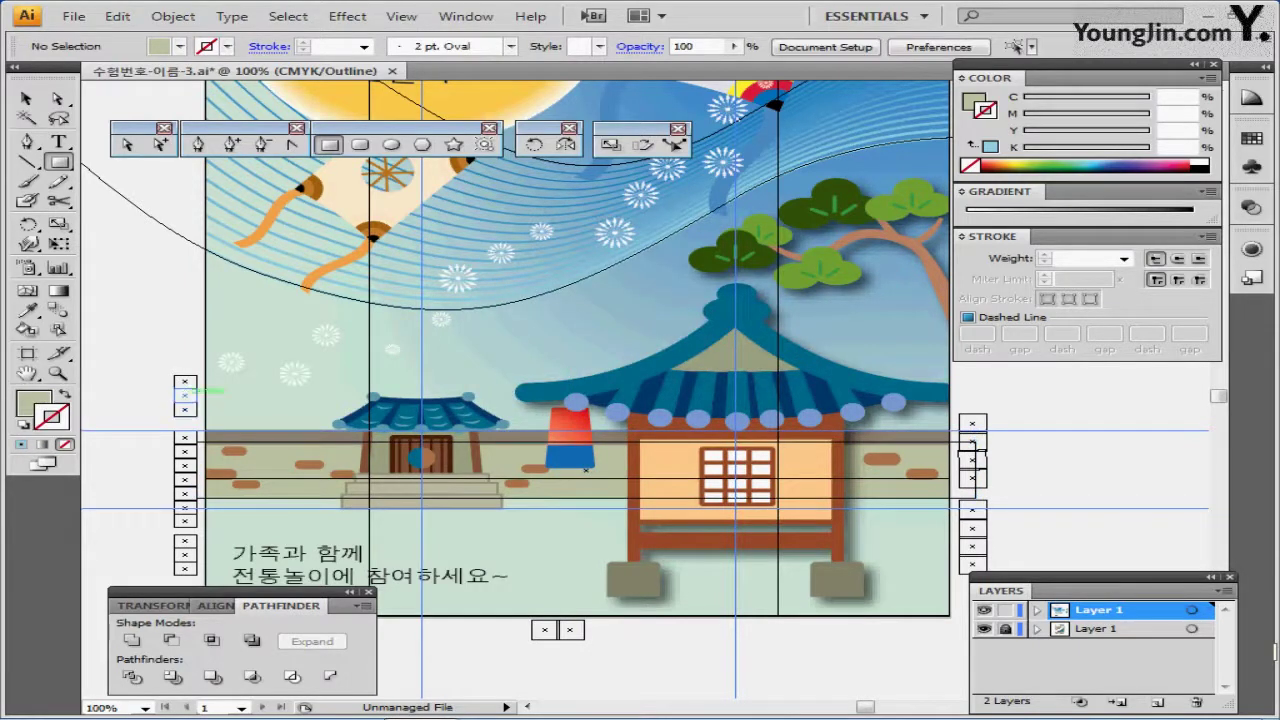
Draw a thin rectangle filled with the grey-brown swatch over the reference wall's top band, spanning the artboard's width.
left_click(185, 396, "ctrl")
mouse_move(197, 431)
left_mouse_down()
mouse_move(466, 452)
mouse_move(962, 458)
mouse_move(968, 443)
left_mouse_up()
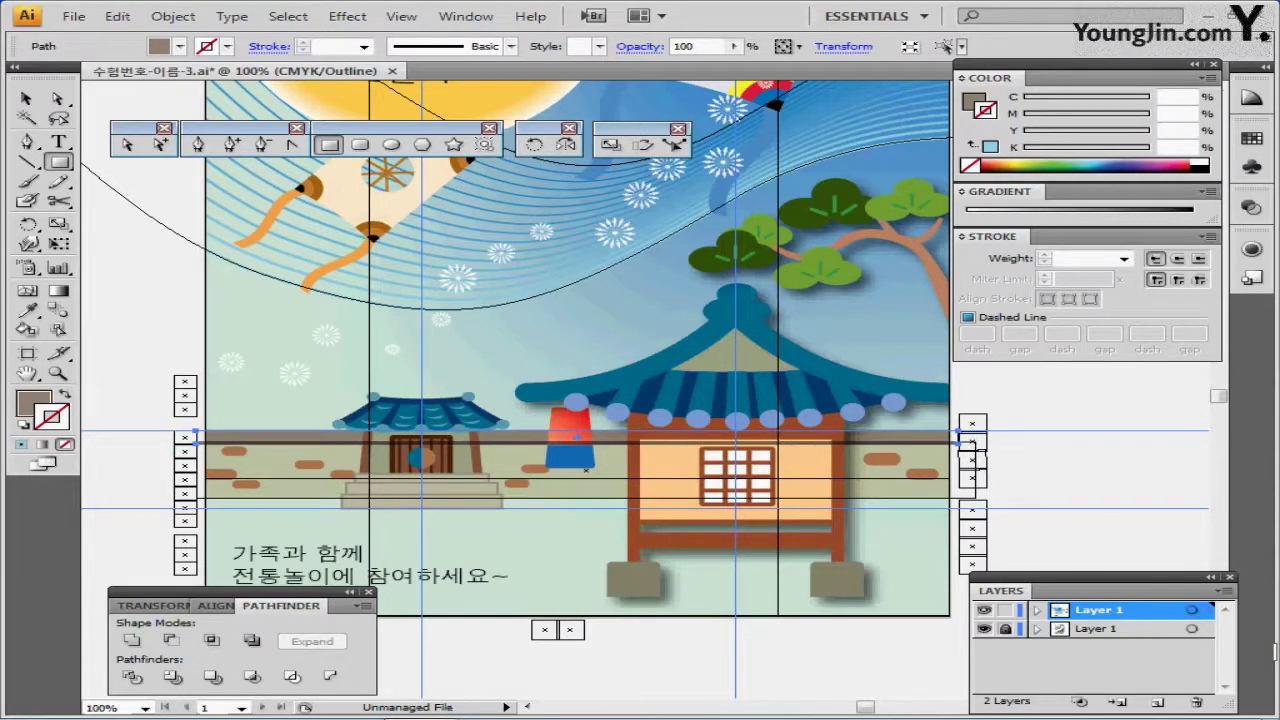
key("ctrl+=")
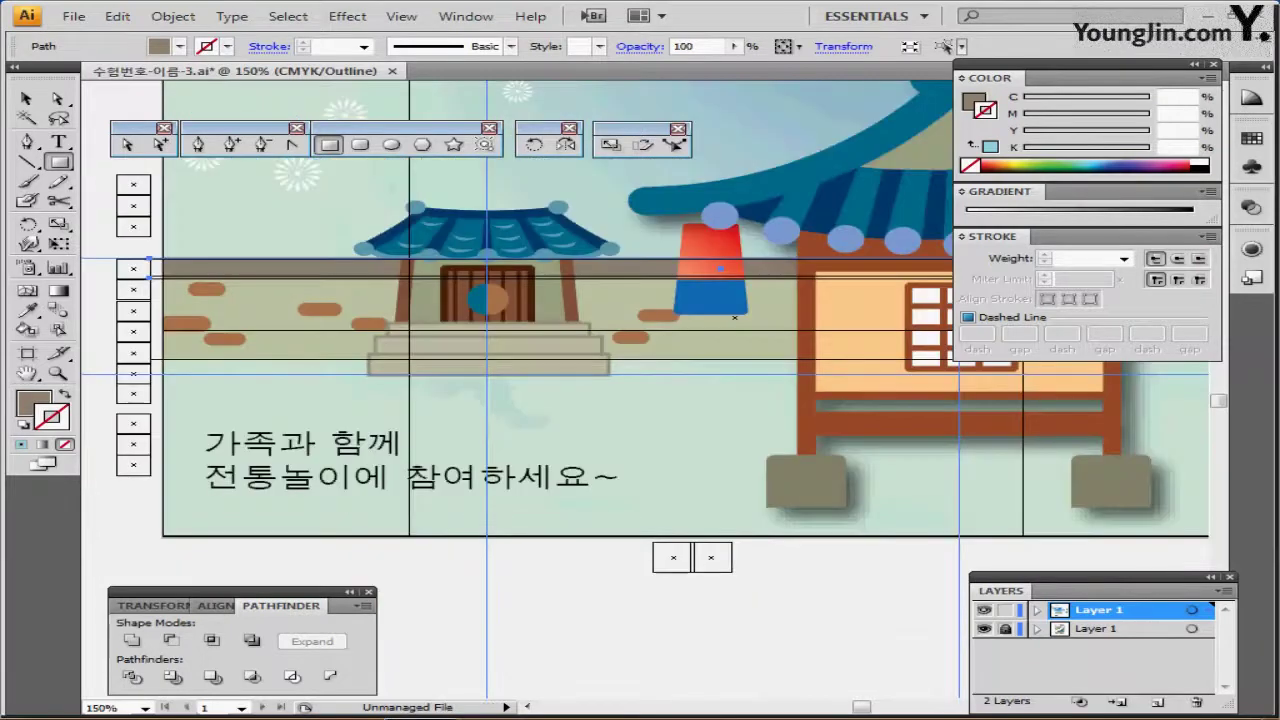
left_click_drag(722, 400, 687, 440)
left_click_drag(1074, 372, 959, 410)
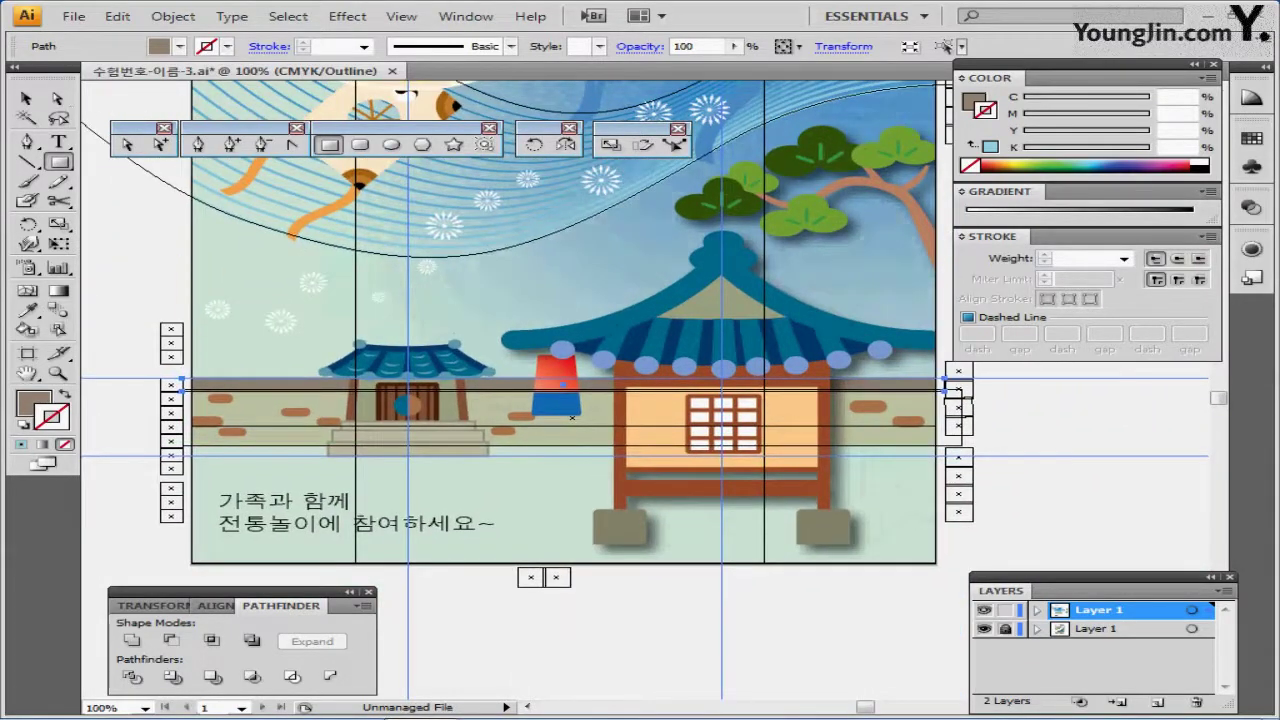
Pick up the bricks' brown fill, briefly unlocking the reference layer and locking it again with the upper layer active.
left_click(26, 98)
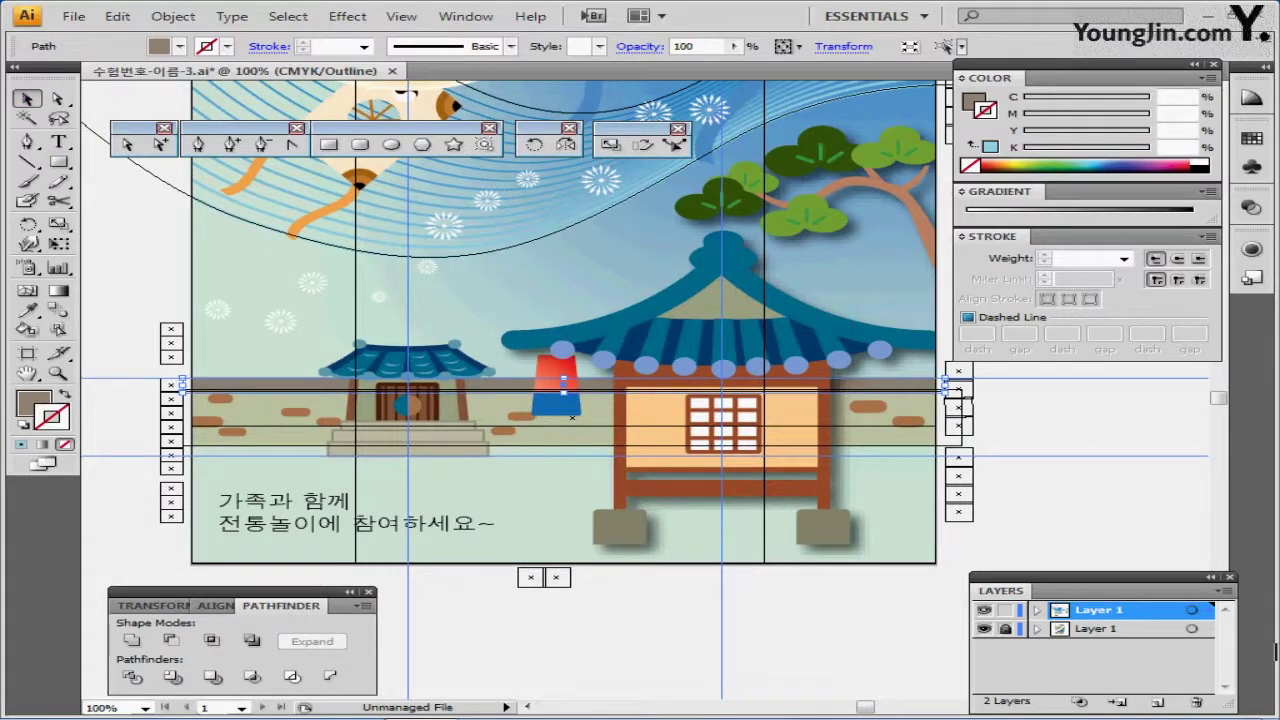
left_click(1006, 629)
left_click(229, 387)
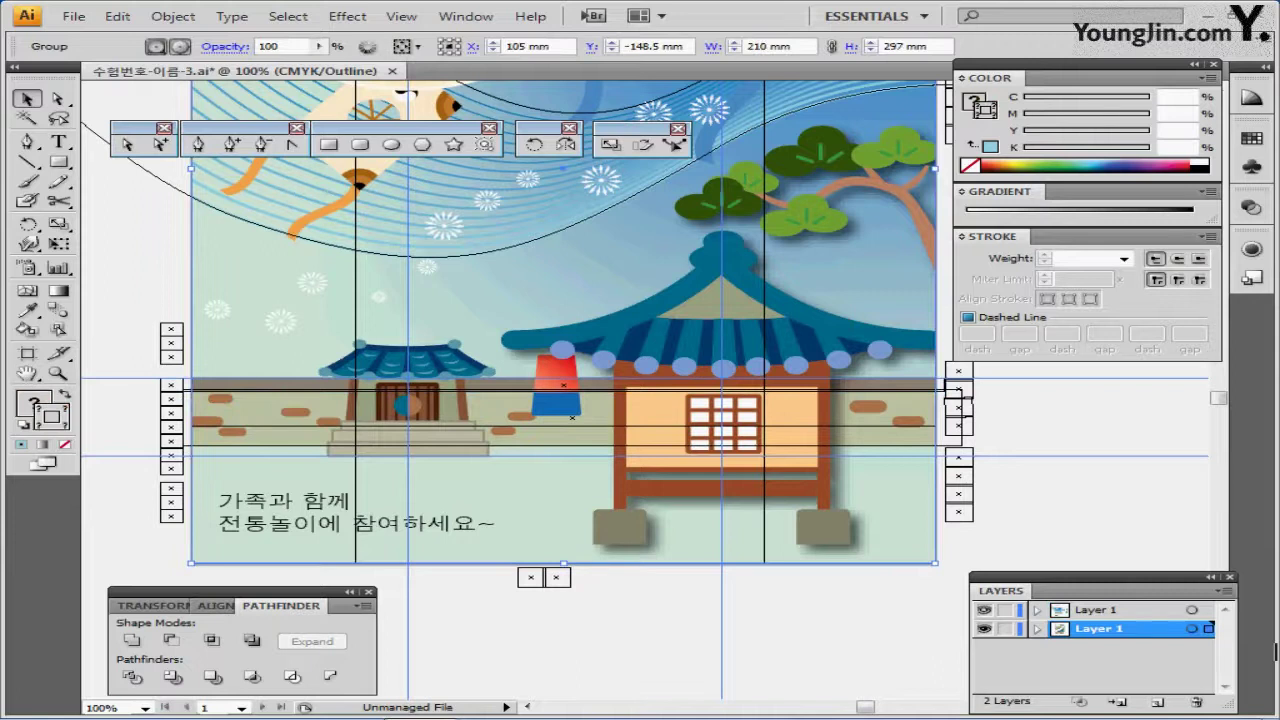
left_click(235, 398)
left_click(1097, 610)
left_click(1005, 628)
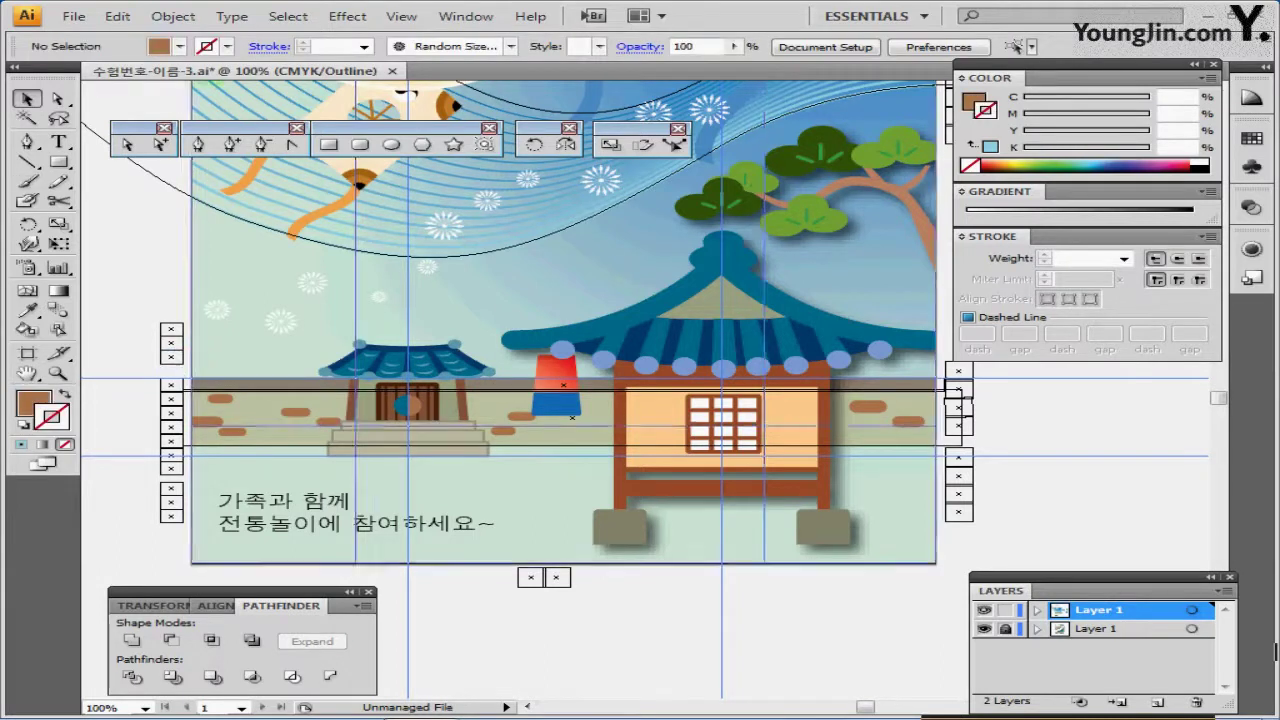
Try drawing a rounded rectangle over the wall's upper-left brick and delete it.
left_click(360, 145)
left_click(290, 422, "ctrl")
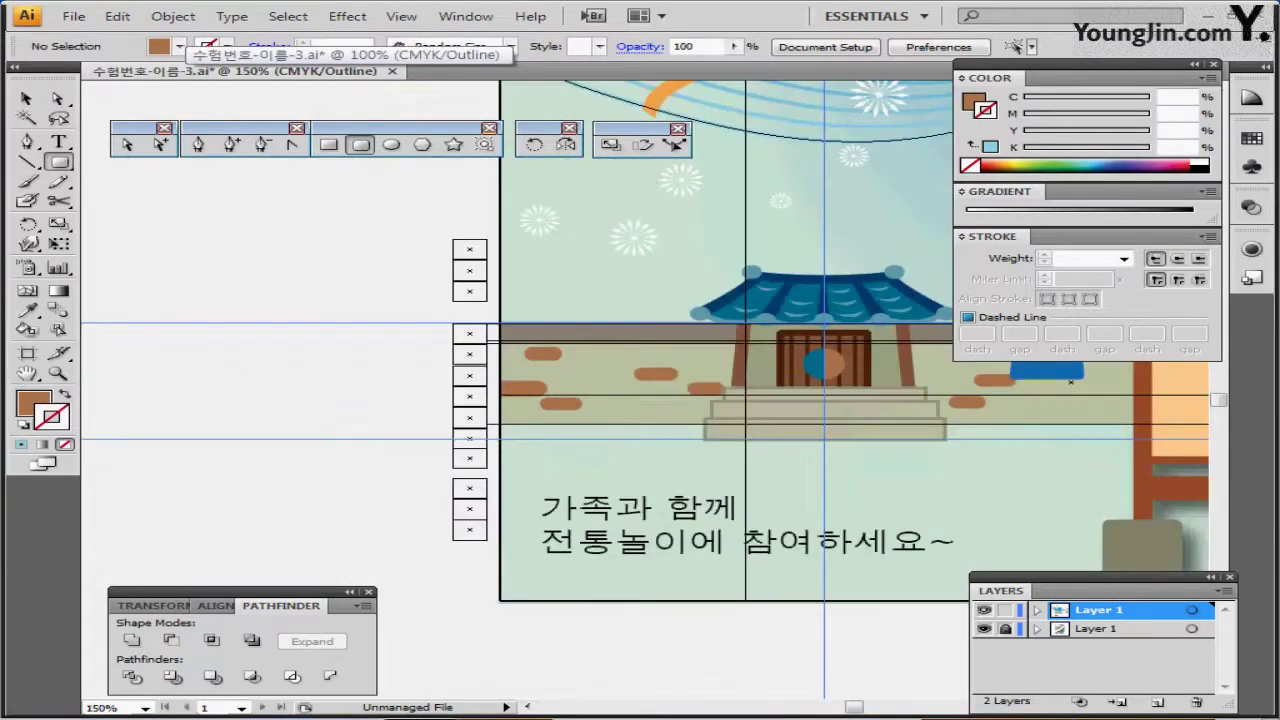
left_click(450, 431, "ctrl")
left_click_drag(645, 387, 170, 437)
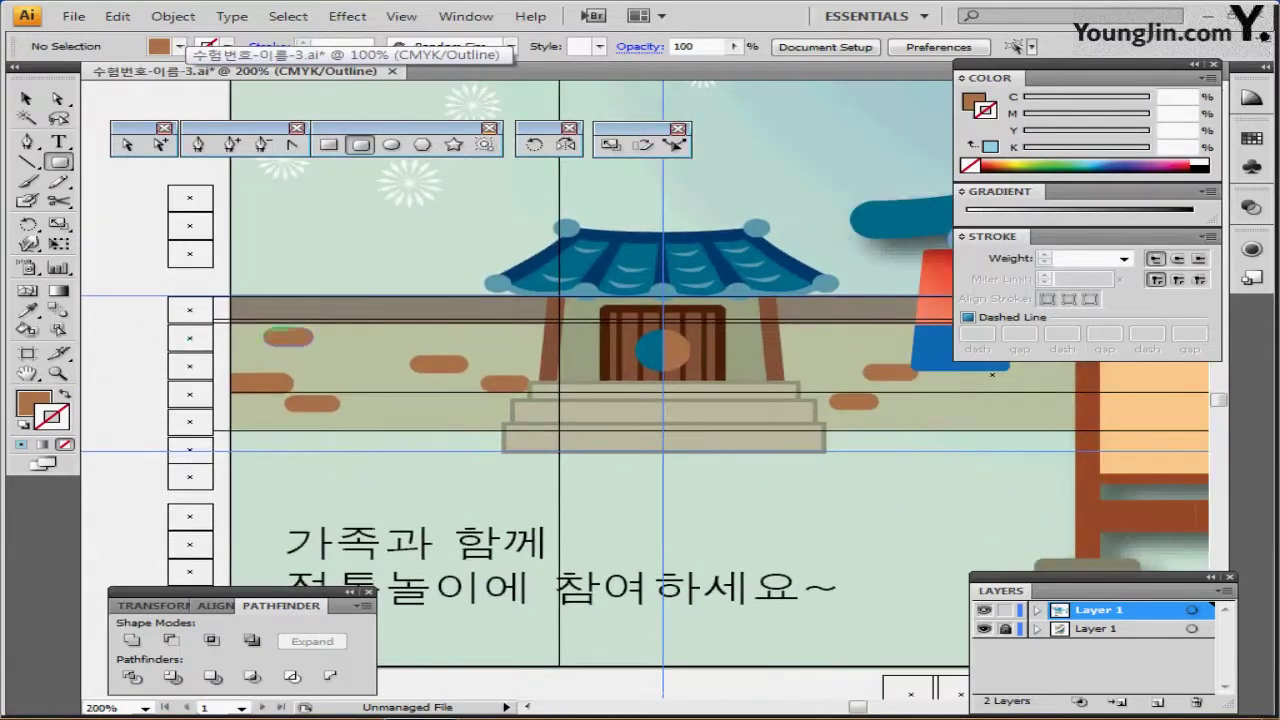
left_click_drag(263, 325, 314, 343)
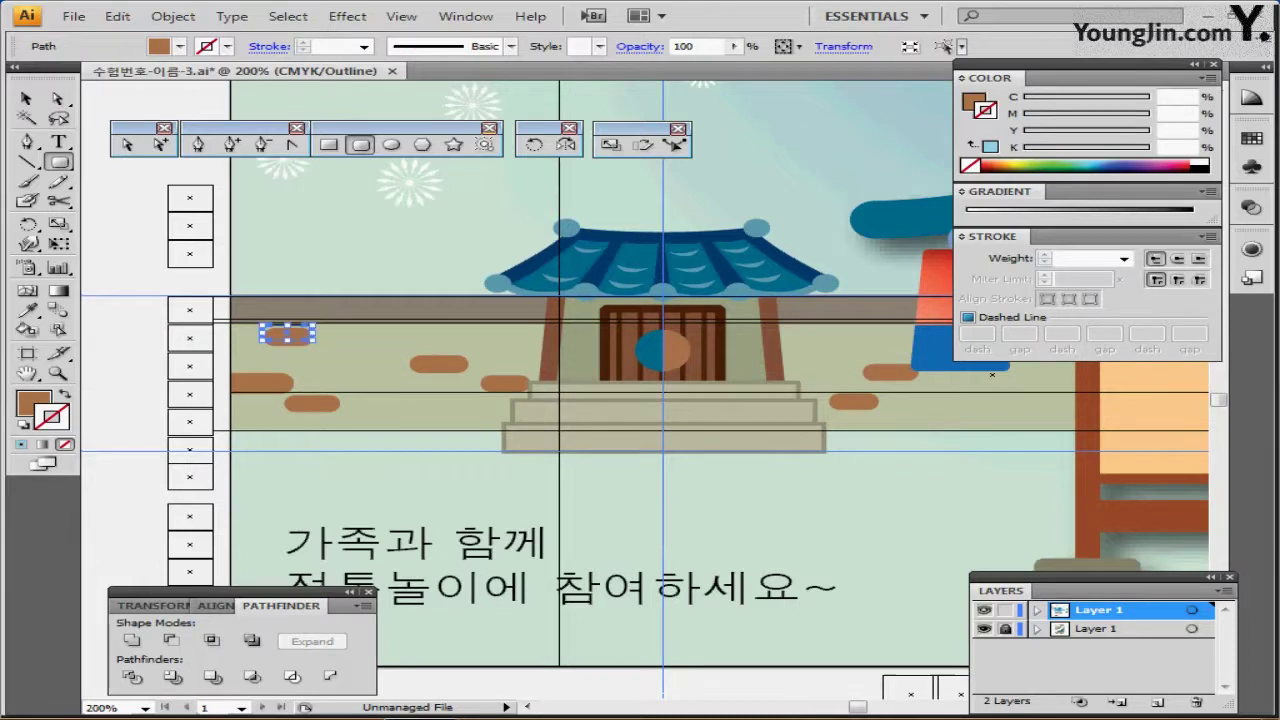
left_click(312, 403, "ctrl")
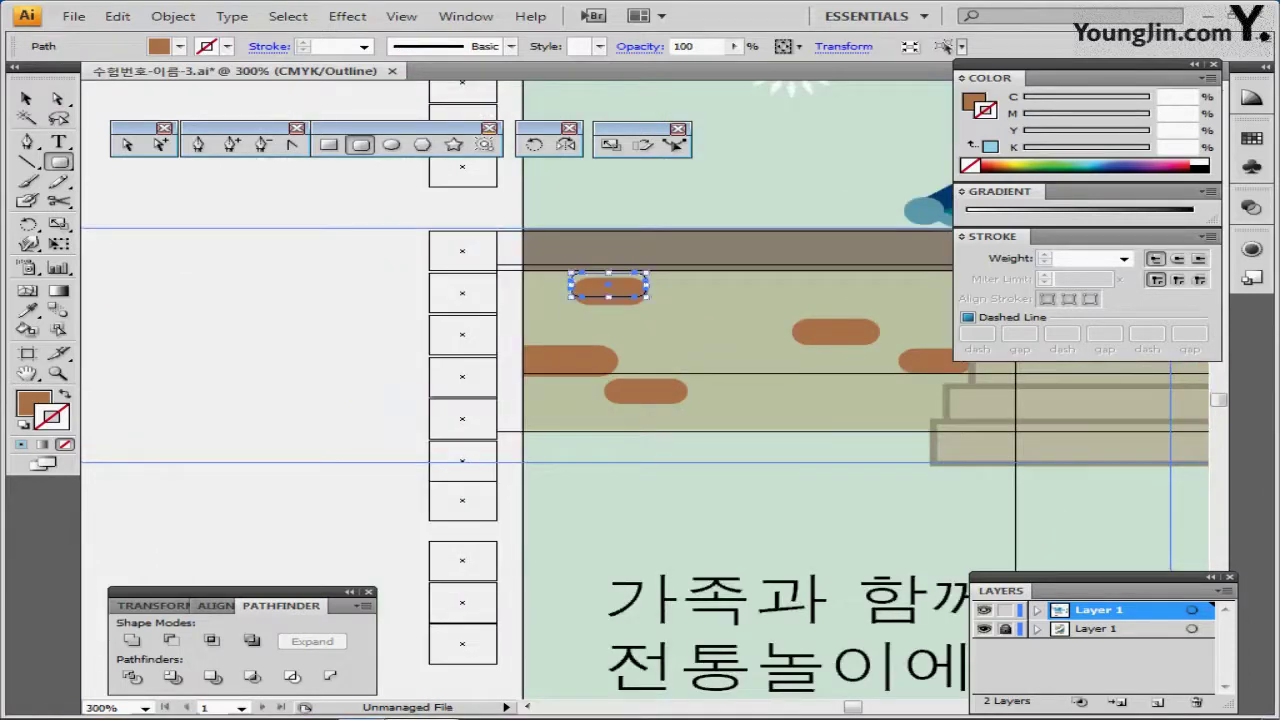
key("Delete")
Draw a fully rounded brick about 8.4 by 3.1 mm over the reference brick left of the gate, nudge it into alignment and save.
left_click_drag(800, 335, 641, 331)
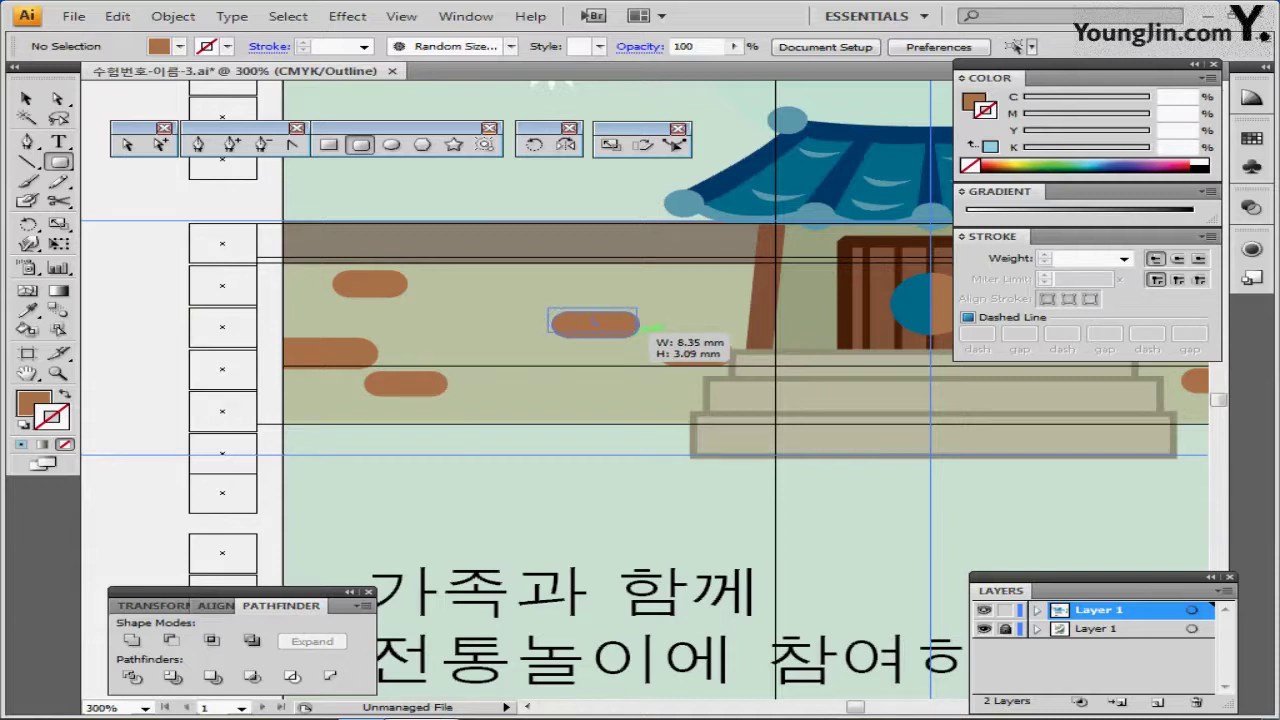
key("Right")
left_click_drag(641, 331, 641, 331)
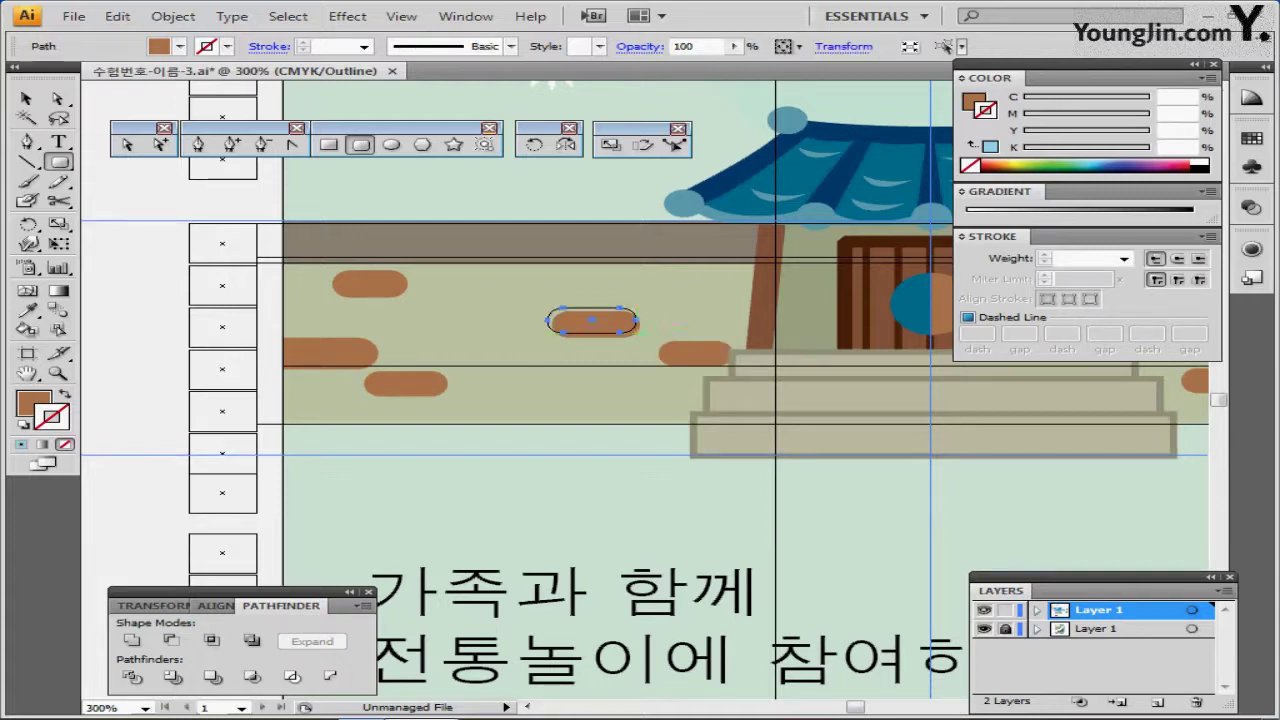
key("Down")
key("Down")
key("Right")
key("Right")
key("Right")
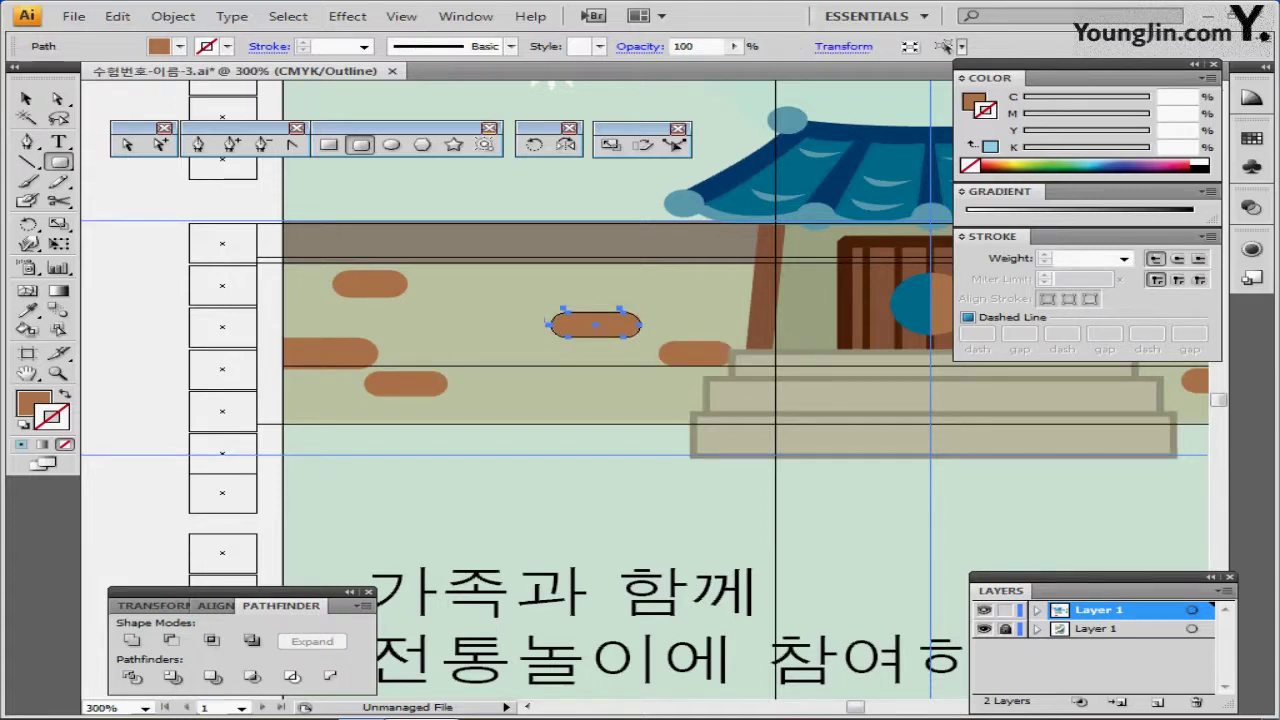
key("ctrl")
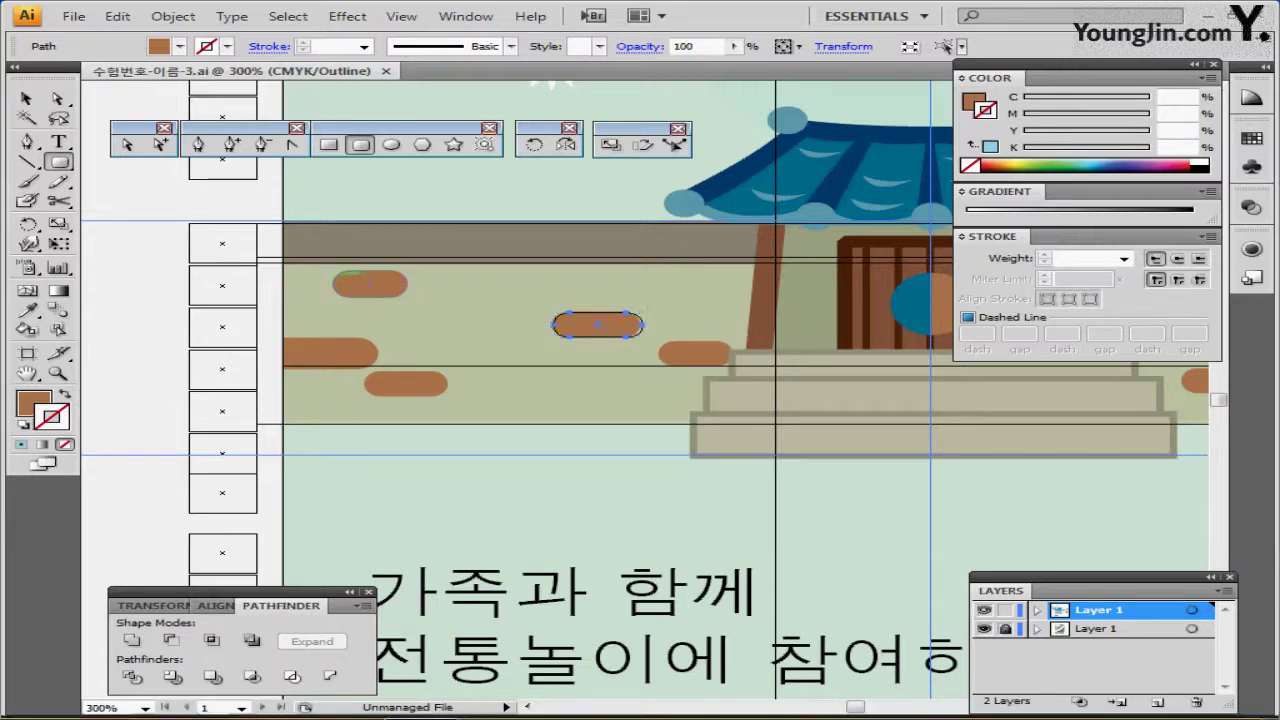
Draw four fully rounded brown bricks over the reference bricks on the wall left of the gate, sized to match each one.
left_click_drag(329, 271, 406, 298)
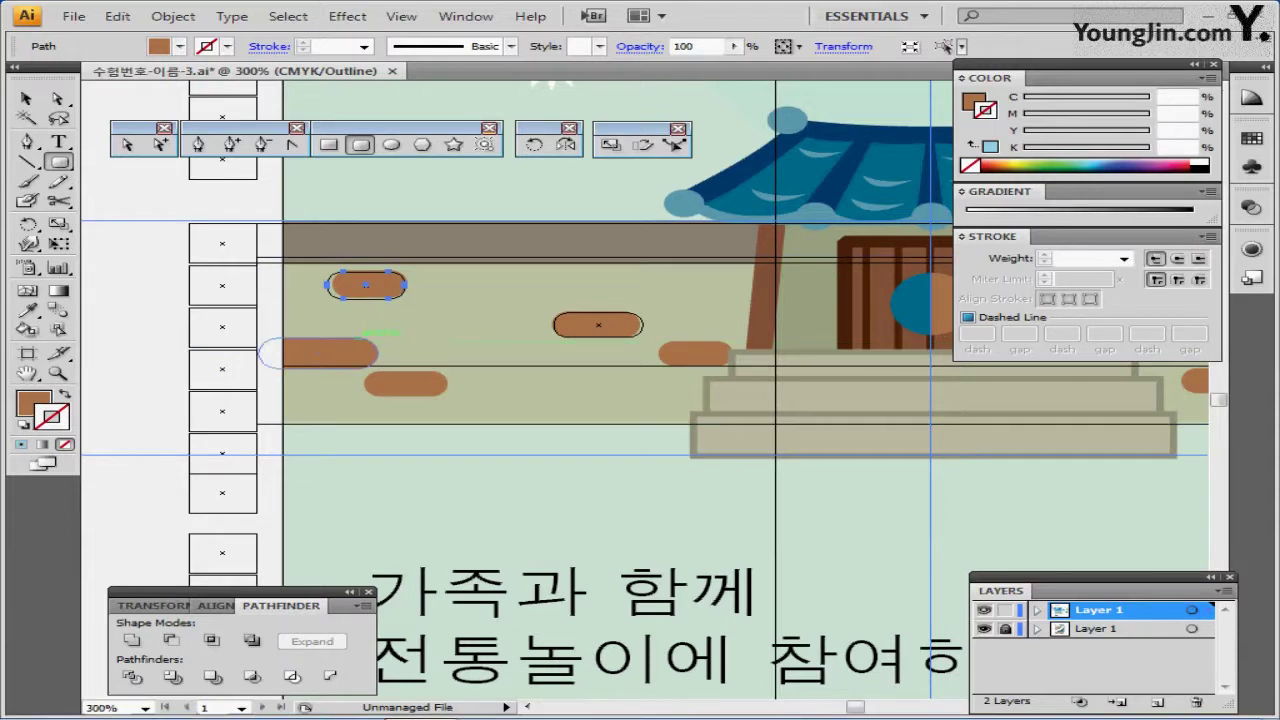
left_click_drag(256, 341, 446, 395)
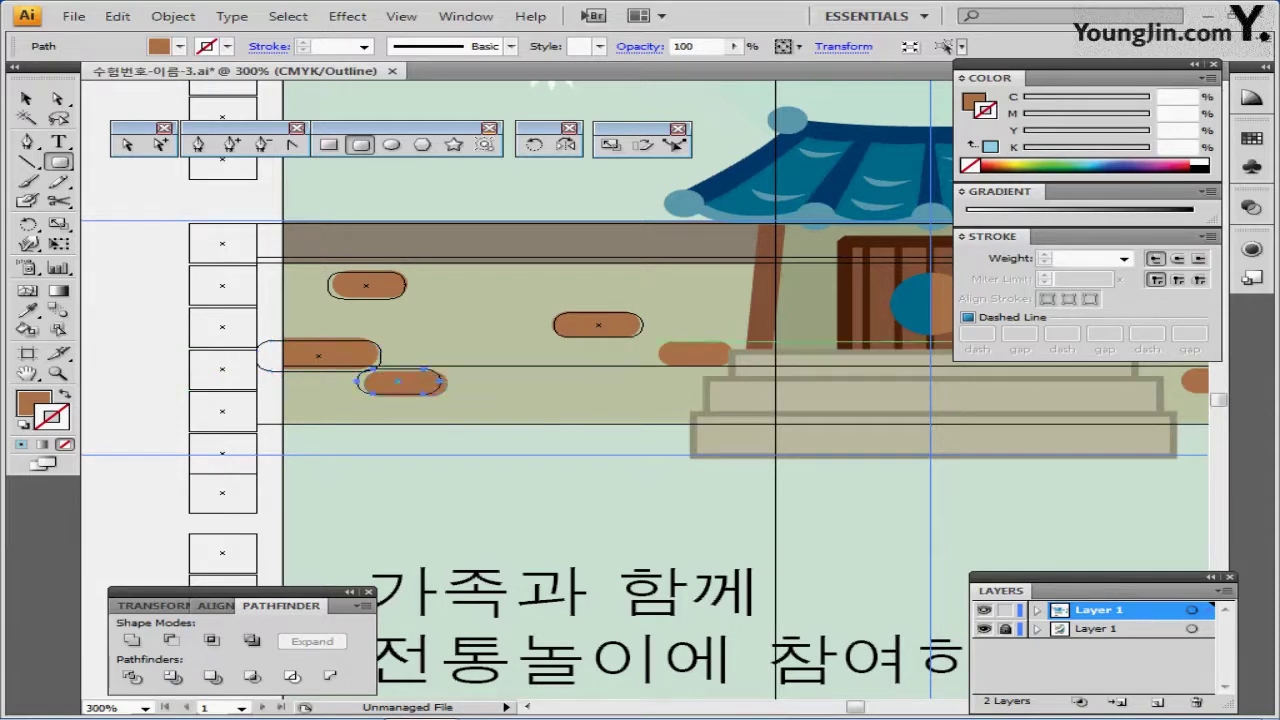
left_click_drag(656, 340, 733, 369)
left_click_drag(960, 380, 165, 393)
Draw two rounded bricks right of the gate and two at the wall's right end, and preview the wall with the reference layer hidden.
left_click_drag(437, 338, 523, 364)
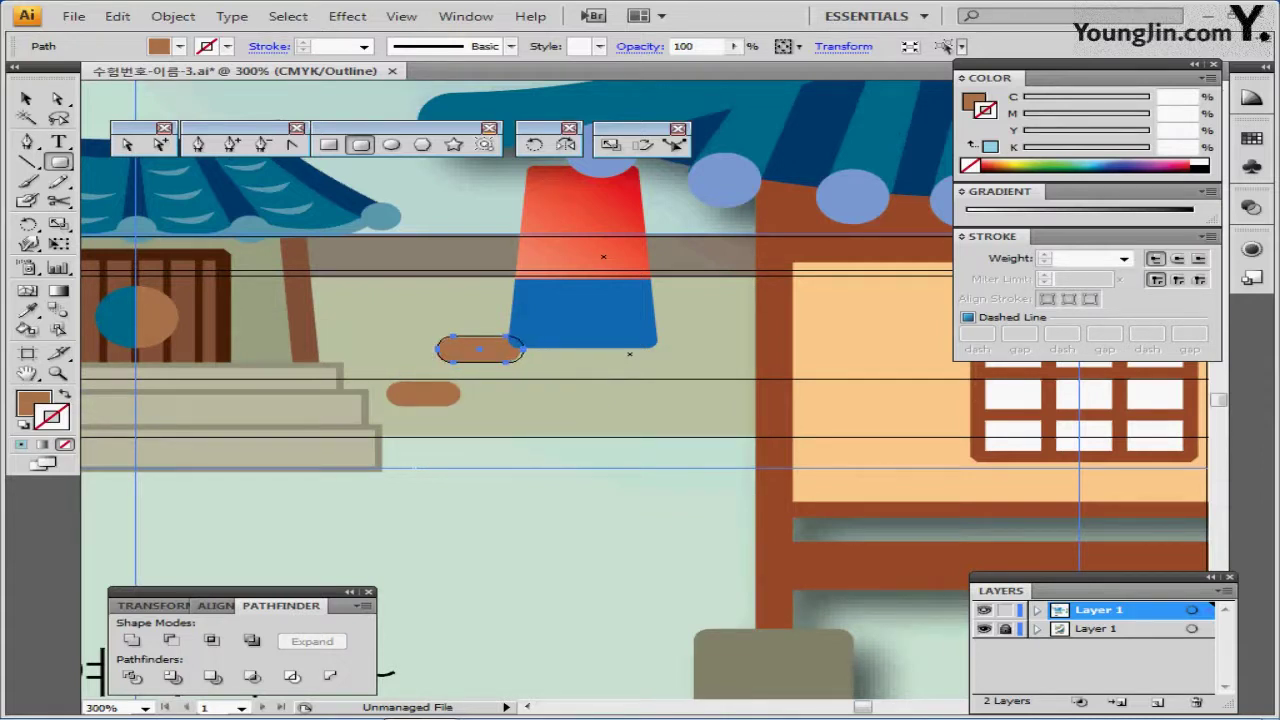
left_click_drag(386, 380, 456, 402)
left_click_drag(456, 402, 169, 406)
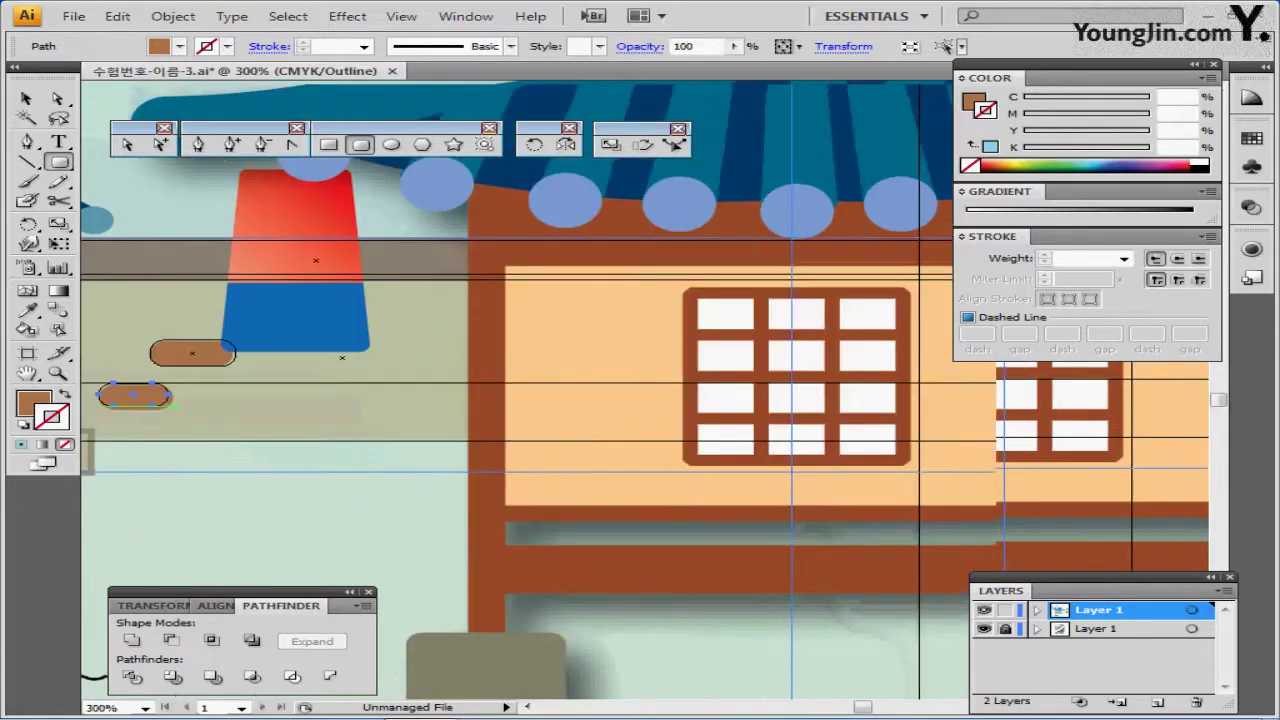
scroll(458, 404, "right", 10)
left_click_drag(603, 342, 834, 420)
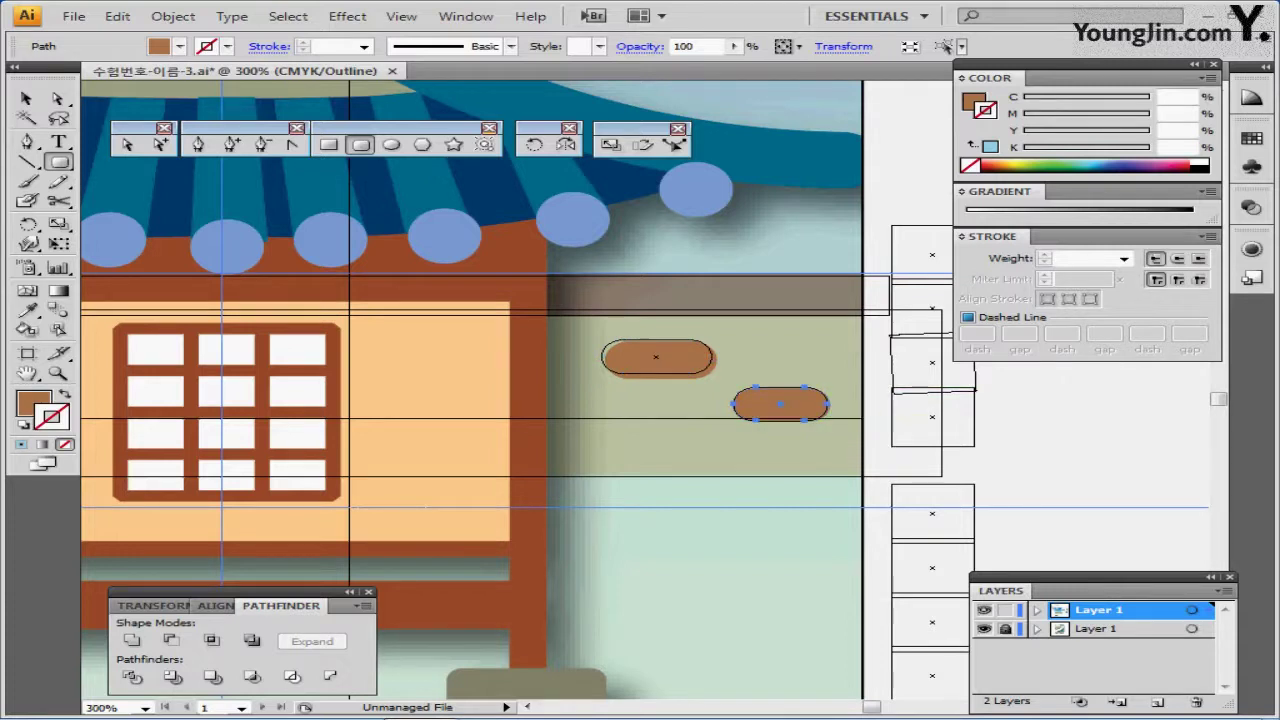
key("ctrl+1")
left_click_drag(652, 386, 682, 420)
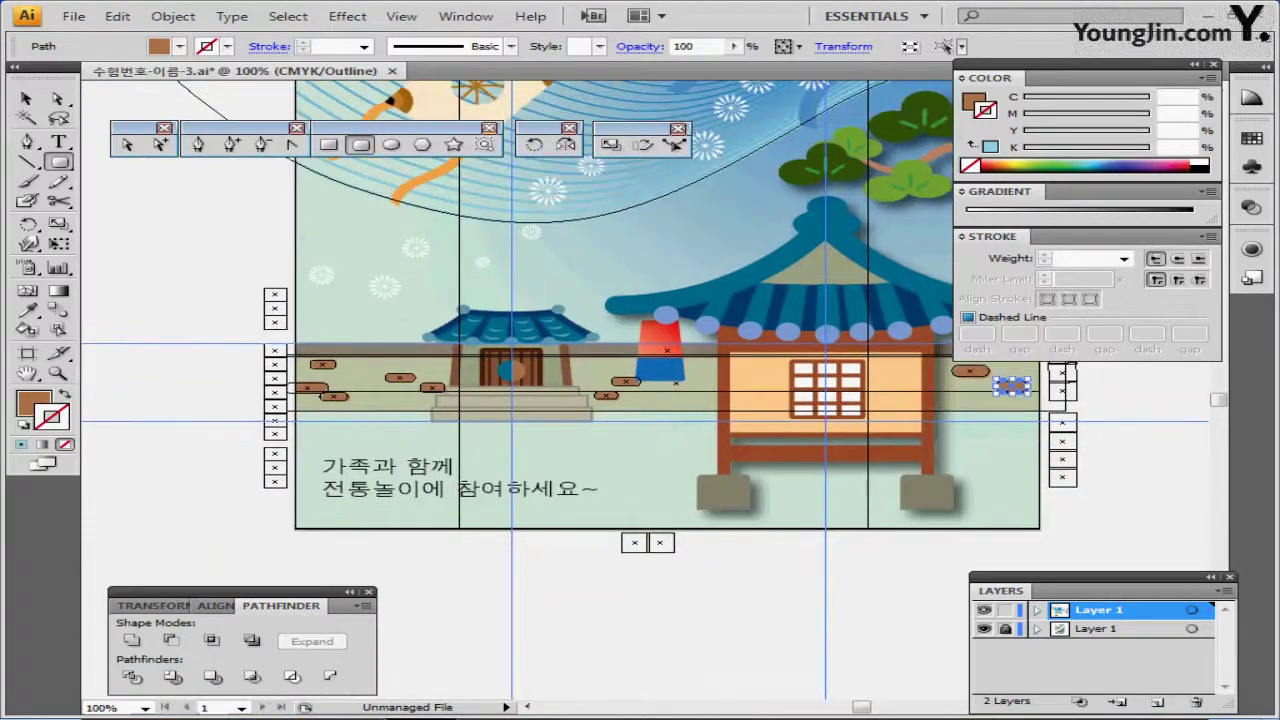
key("ctrl+y")
left_click(985, 628)
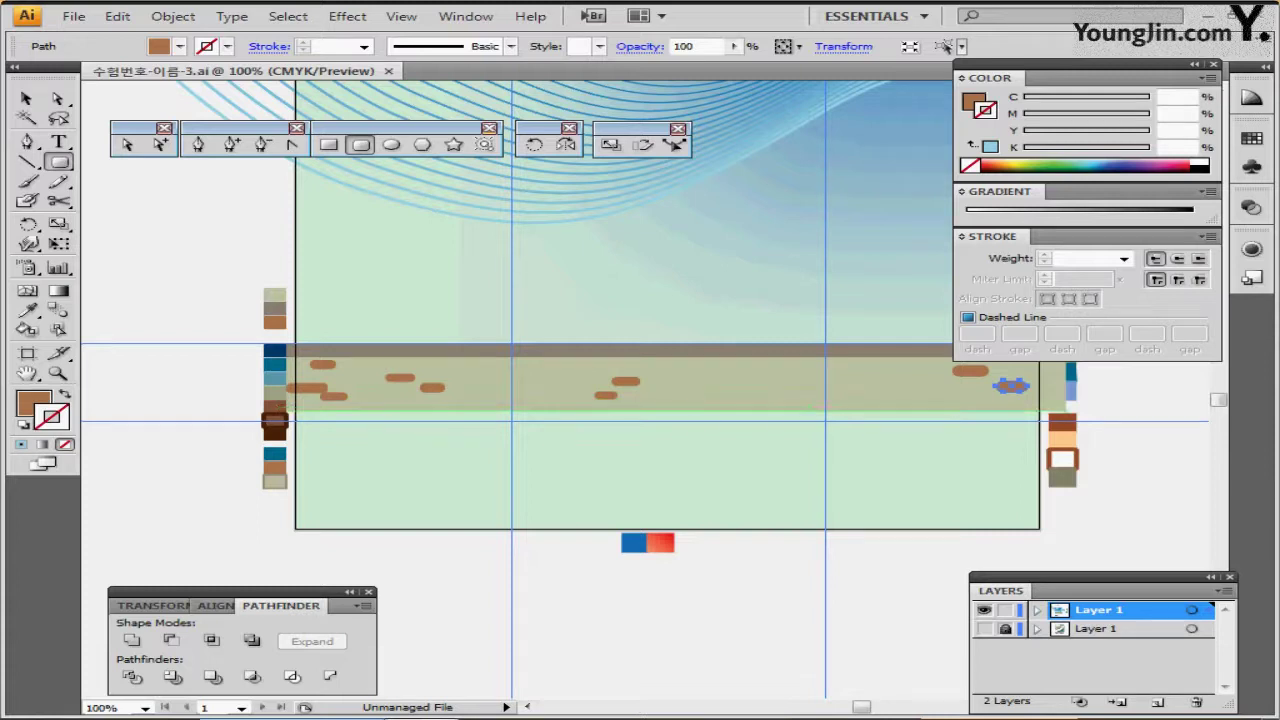
Set the fill for the Pen tool from the dark blue swatch, show the reference layer and display the upper layer in outline.
key("p")
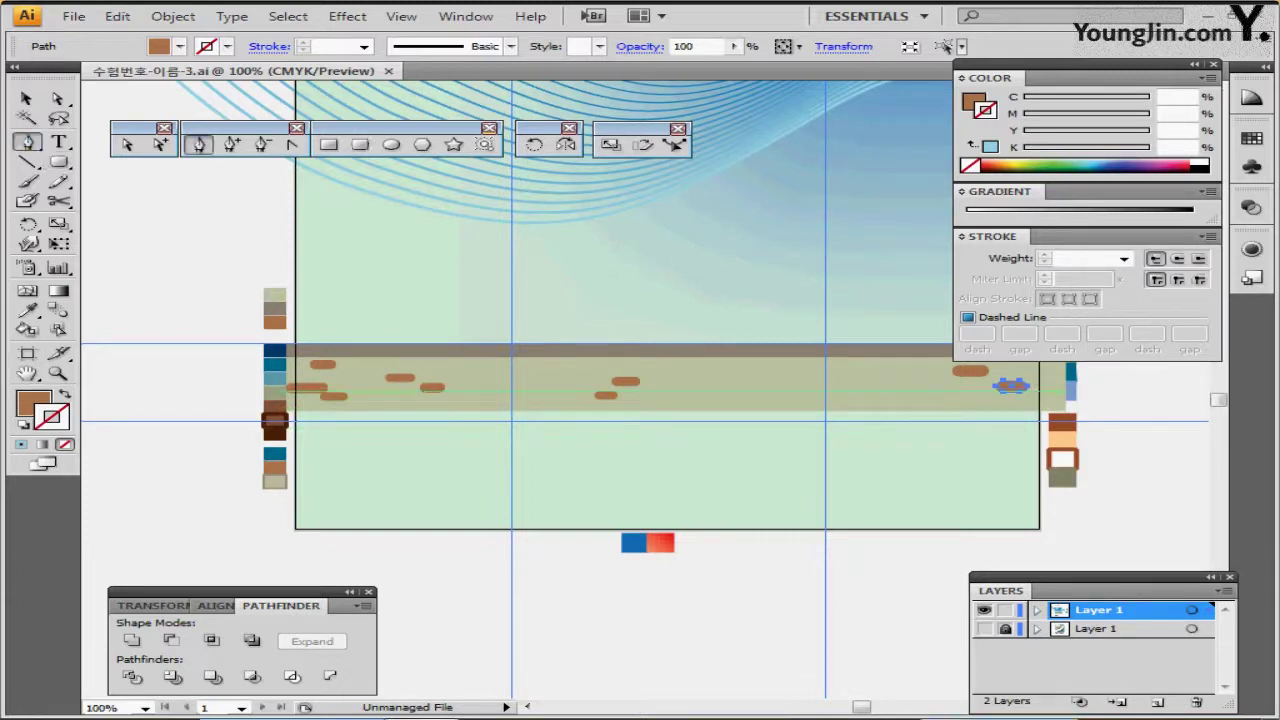
key("ctrl+shift+a")
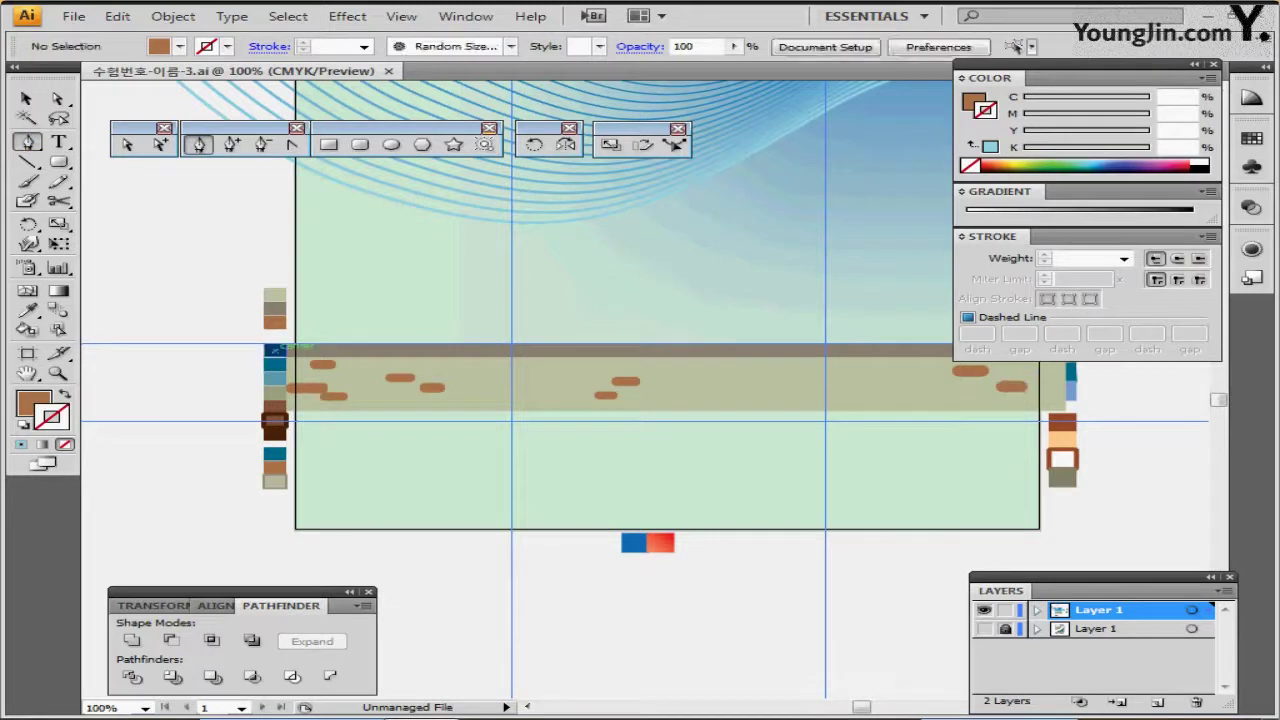
left_click(275, 350, "ctrl")
key("ctrl+shift+a")
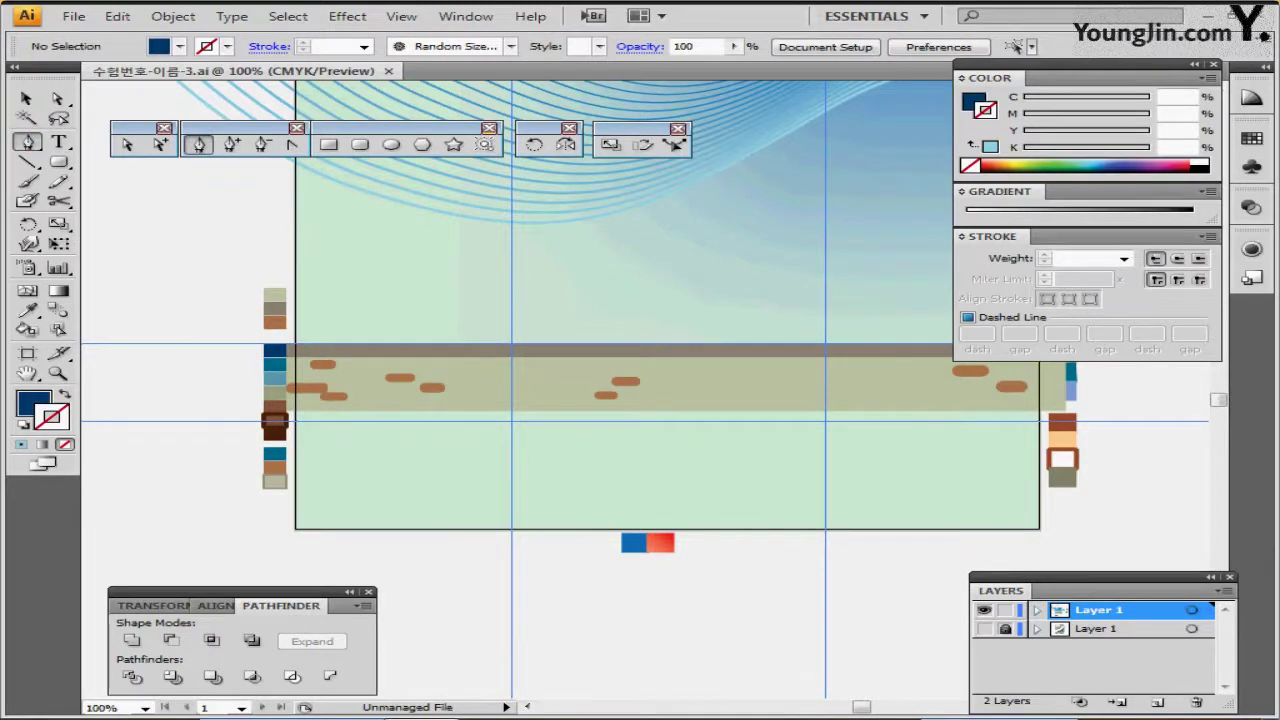
left_click(985, 629)
left_click(985, 610, "ctrl")
Trace the gate roof's upper edge with the Pen tool from the centre guide to the upper-left knob, adjusting the end anchor and saving.
left_click(540, 362, "ctrl")
left_click(540, 362, "ctrl")
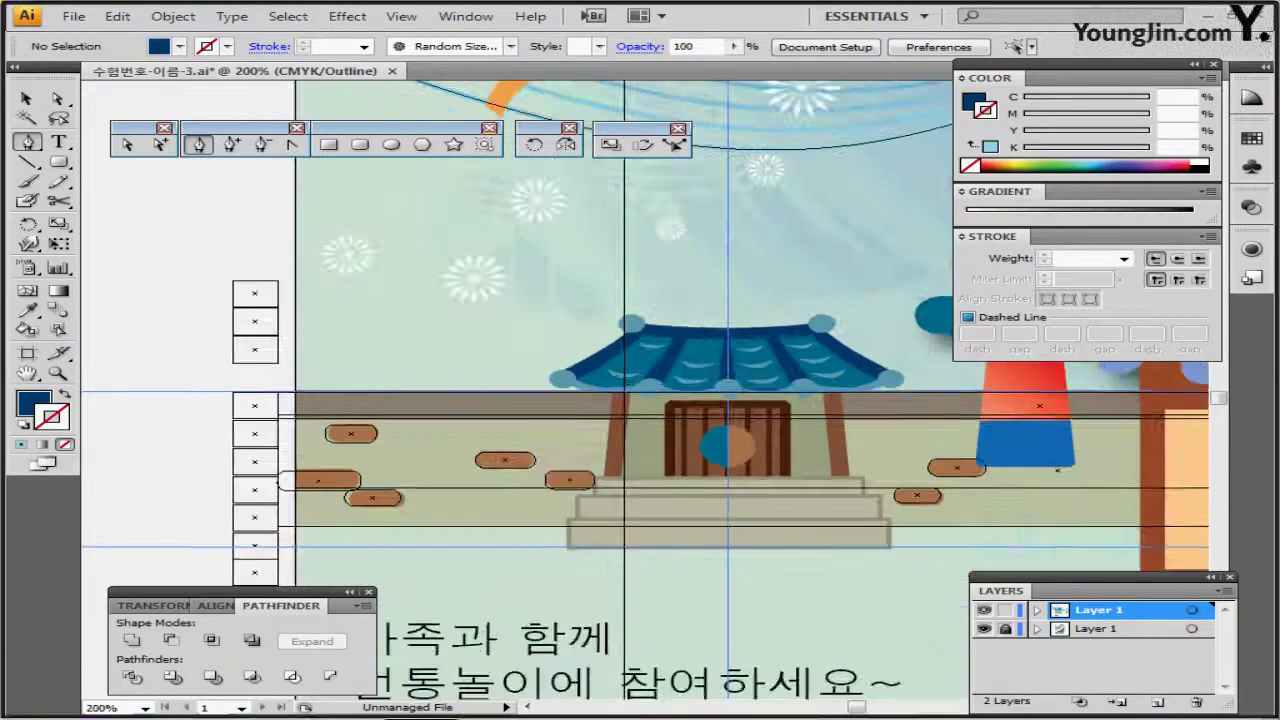
scroll(757, 426, "up", 1)
left_click(664, 332, "ctrl")
left_click_drag(664, 332, 543, 260)
scroll(612, 268, "left", 1)
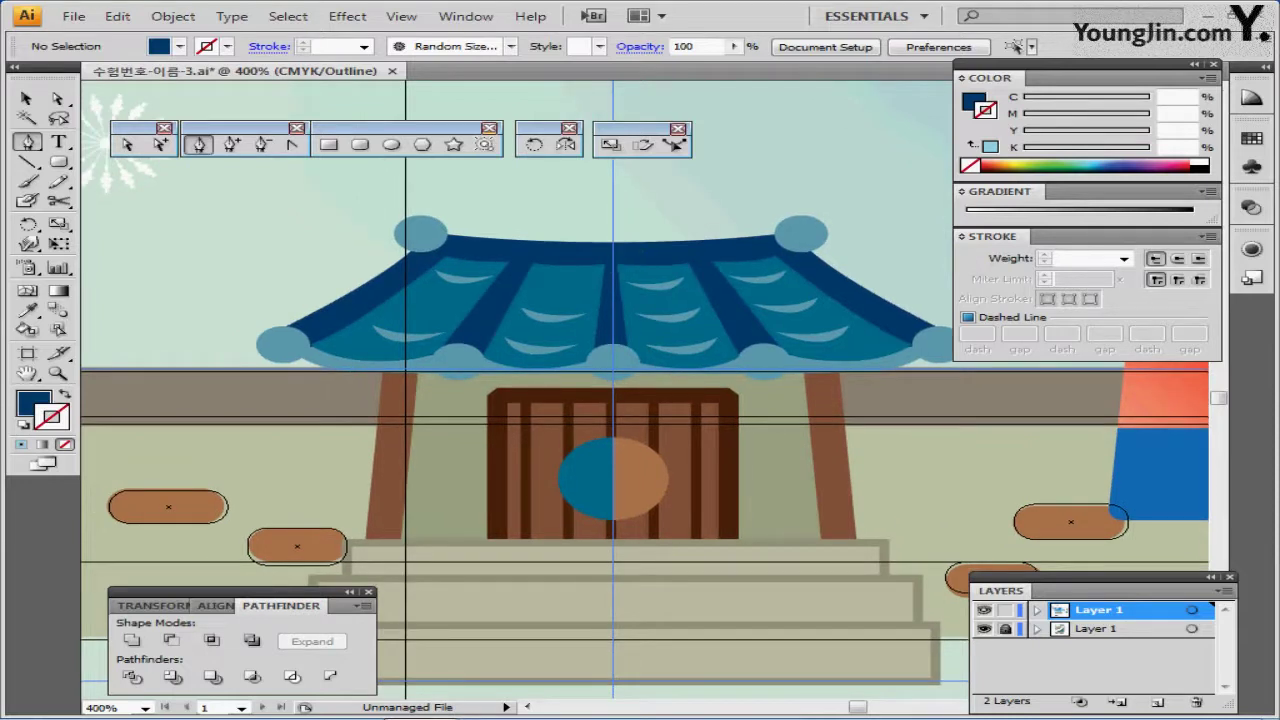
mouse_move(612, 240)
left_mouse_down()
mouse_move(386, 226)
mouse_move(290, 335)
mouse_move(188, 338)
left_mouse_up()
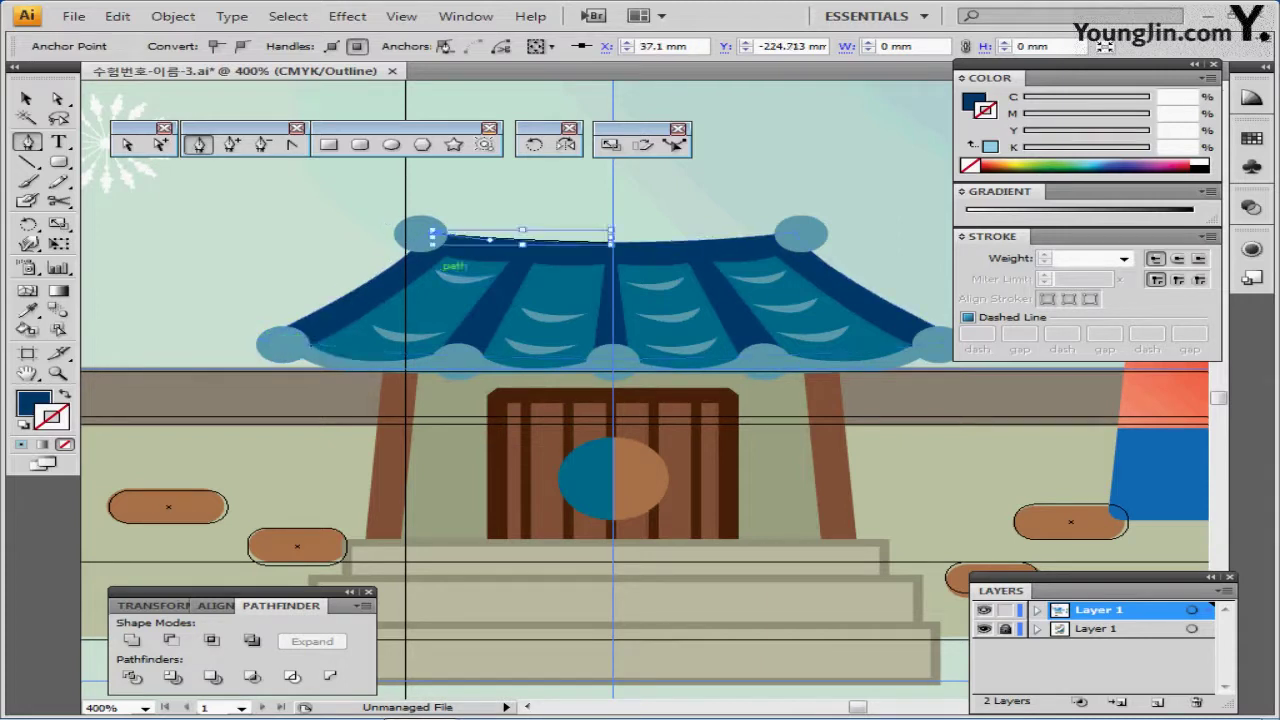
key("ctrl+z")
left_click(459, 257, "ctrl")
left_click(697, 409, "ctrl")
left_click_drag(697, 409, 615, 346)
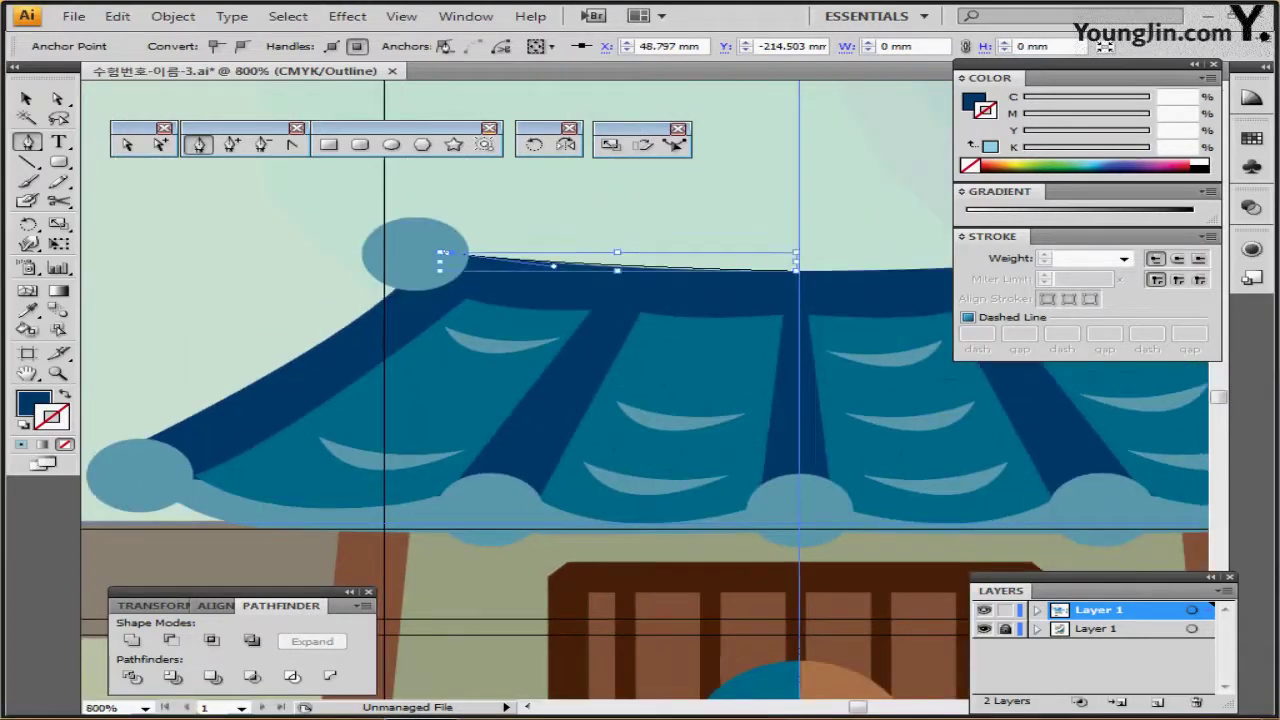
left_click(445, 253, "ctrl")
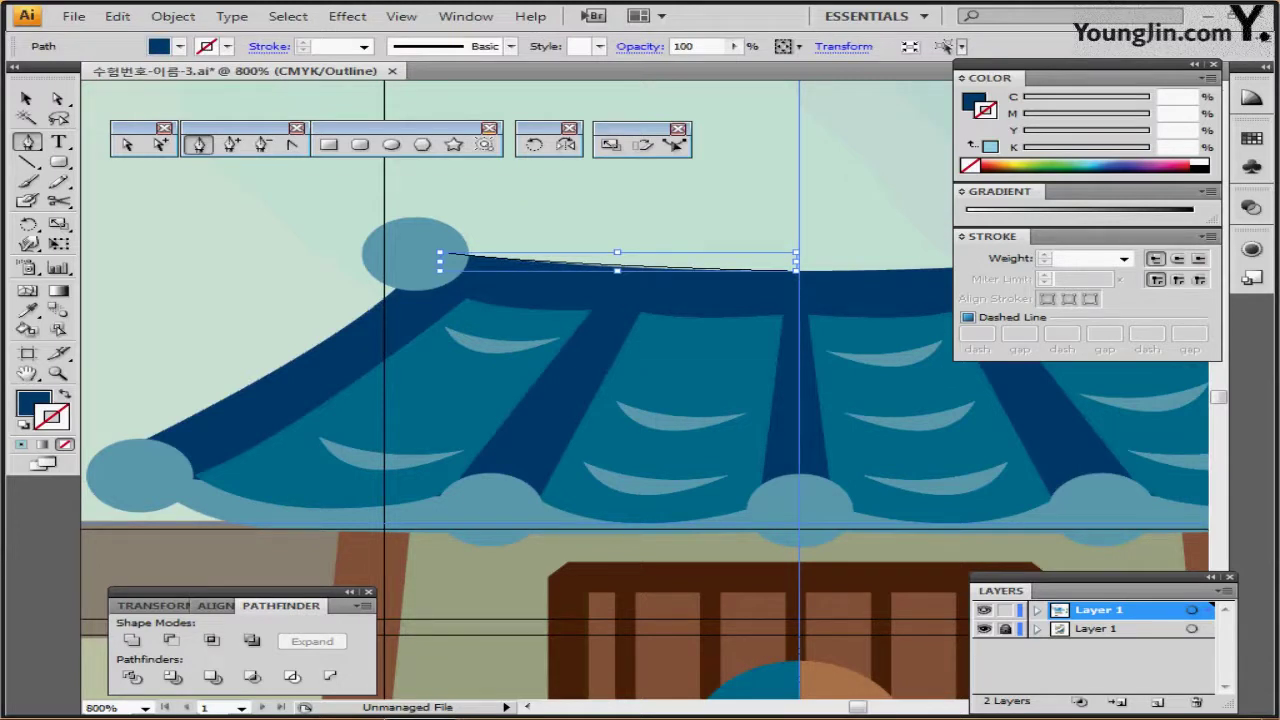
key("ctrl+s")
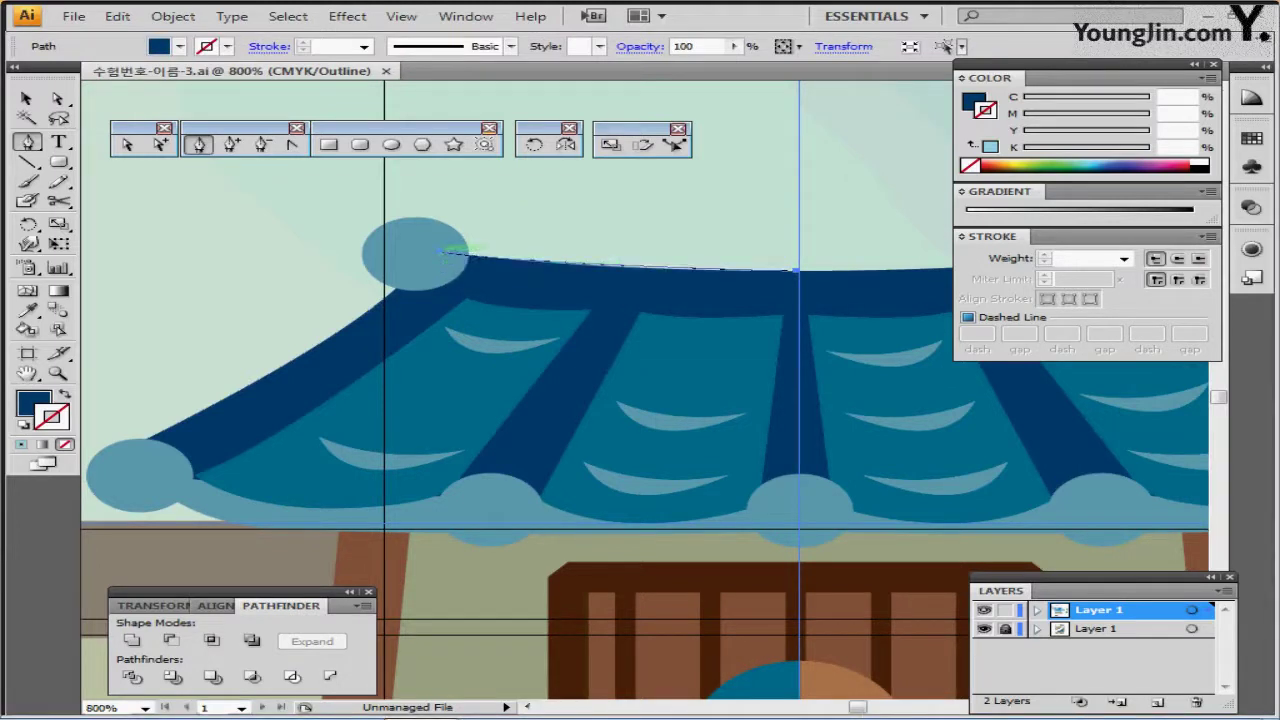
left_click(440, 252)
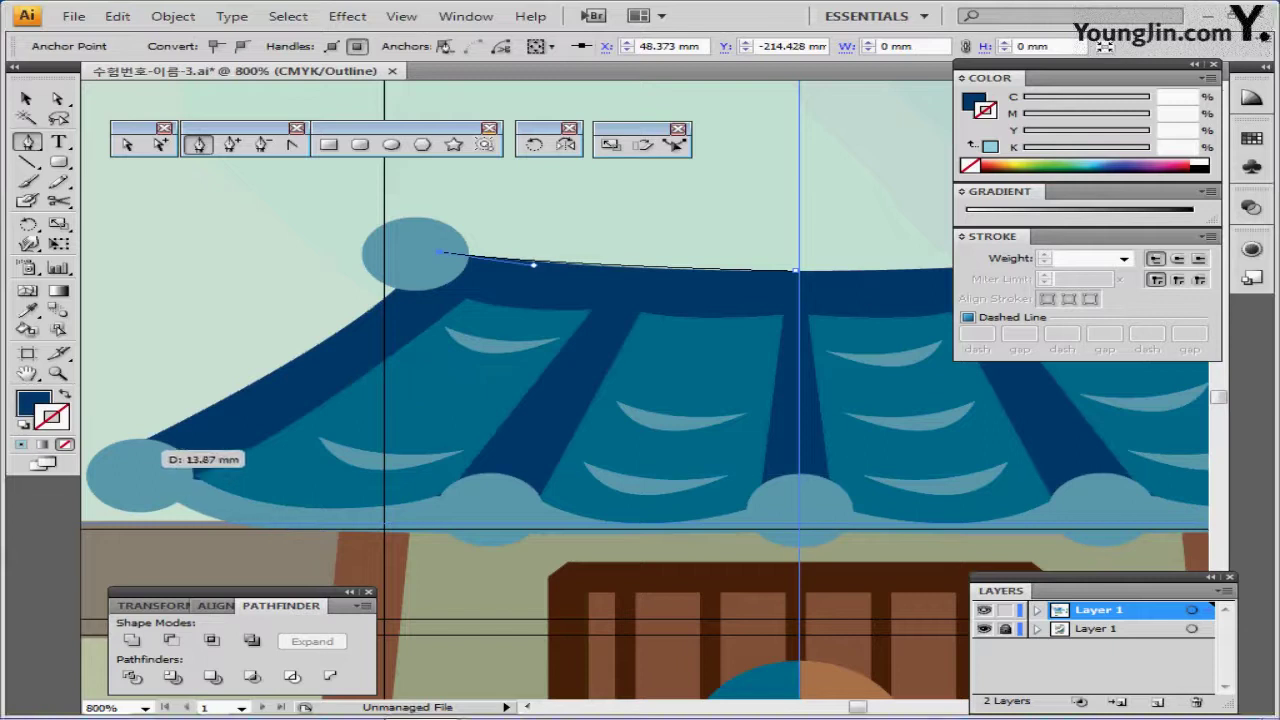
Trace the roof's left slope and curved lower edge, about 24 mm across, and close the half-roof shape along the centre guide.
left_click_drag(122, 449, 545, 484)
key("ctrl+minus")
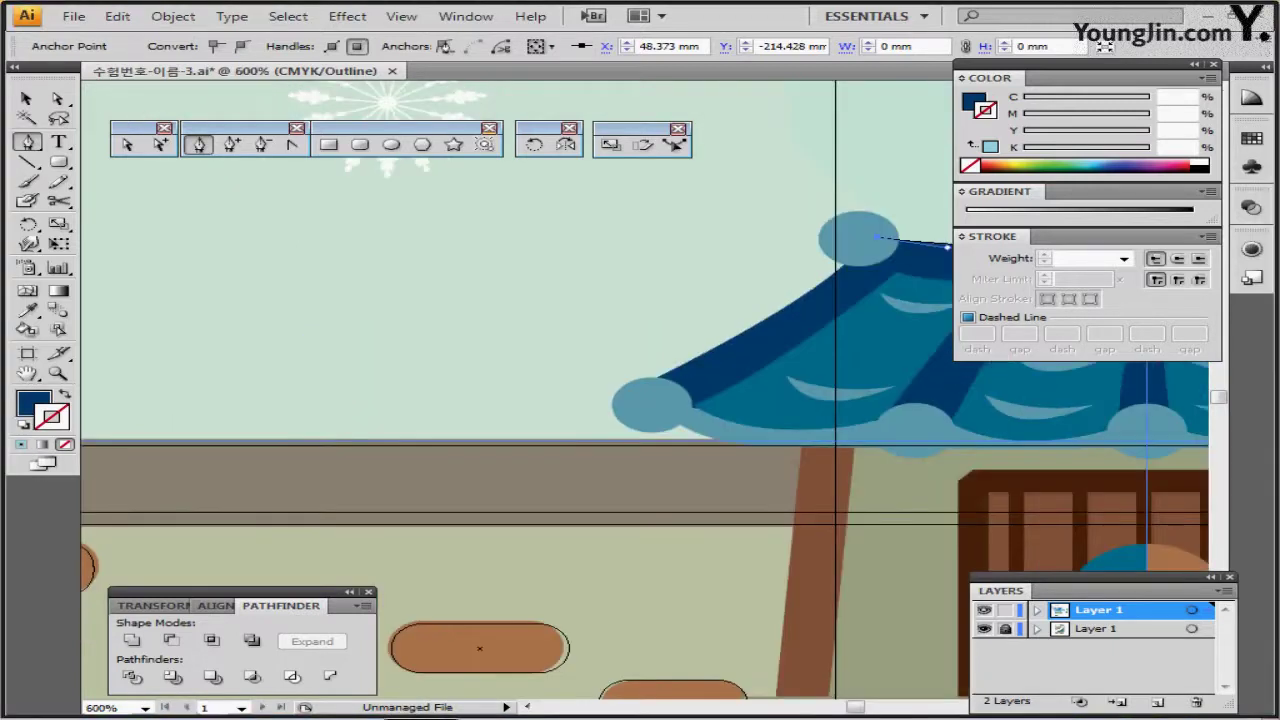
left_click_drag(647, 388, 242, 391)
left_click_drag(333, 357, 845, 404)
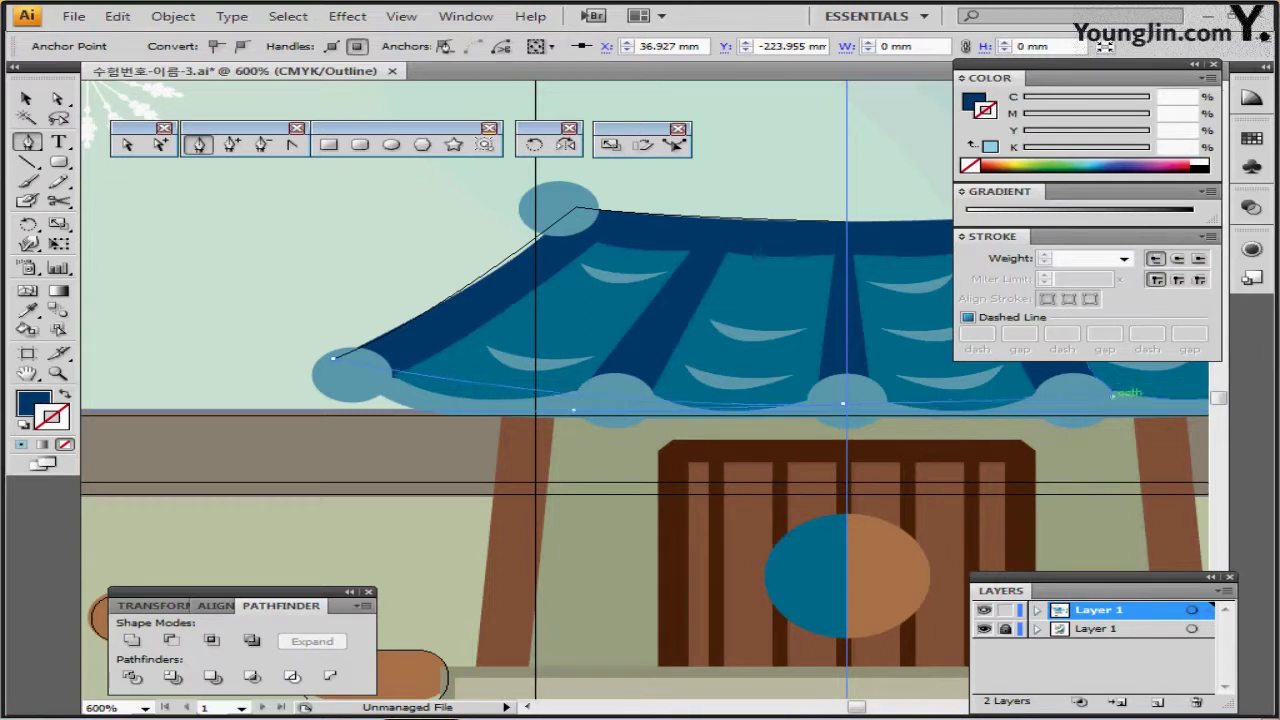
left_click_drag(1130, 381, 1121, 404)
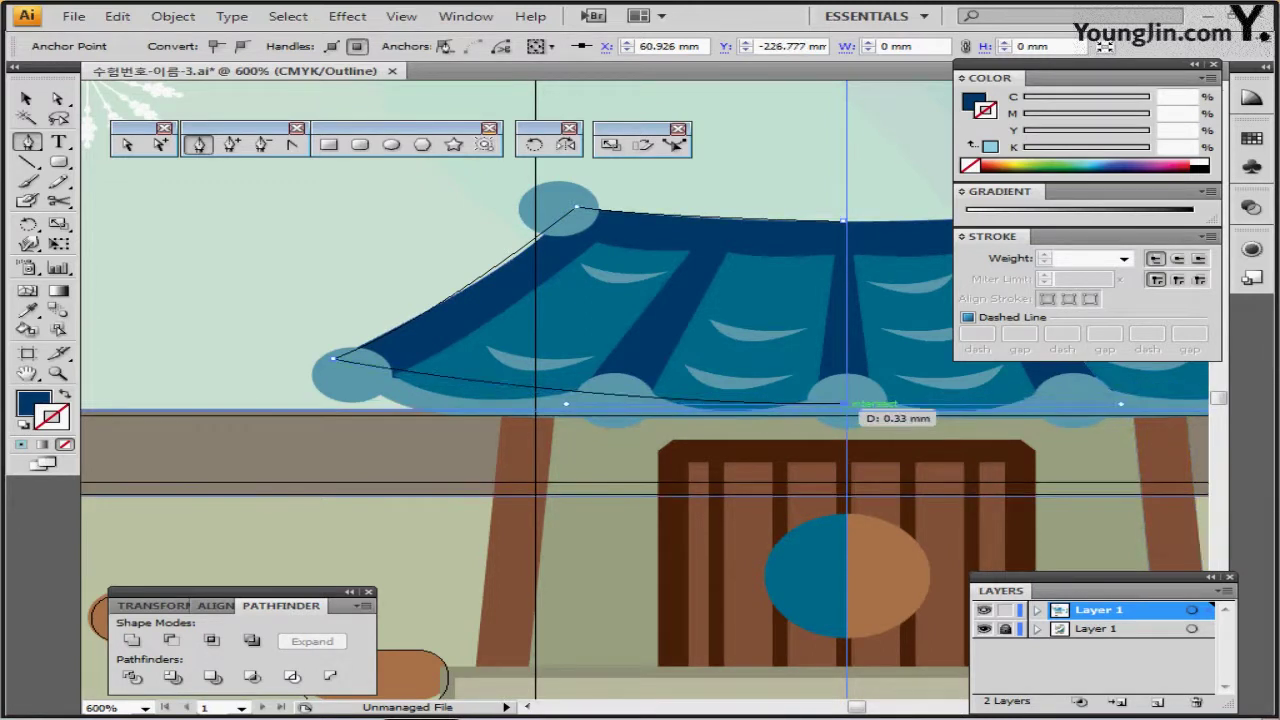
left_click(846, 404)
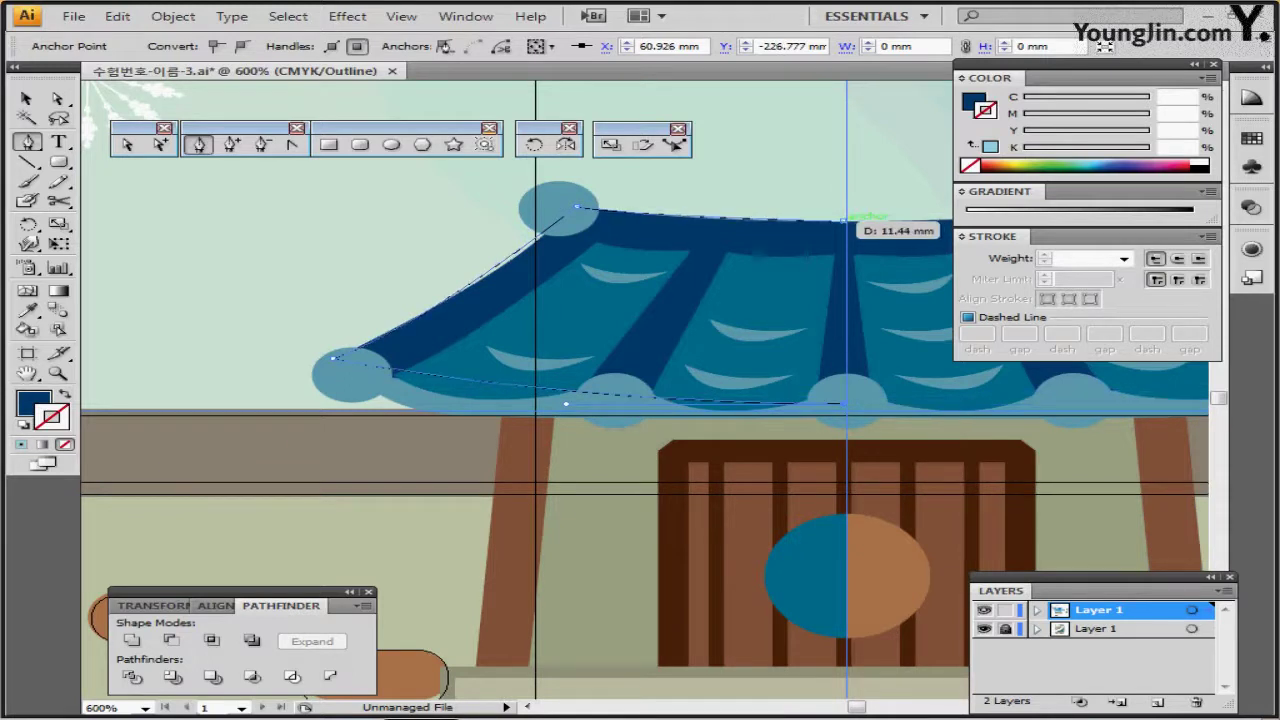
left_click(844, 221)
Select the teal swatch to pick up its fill and check the dark blue half-roof in preview, returning the upper layer to outline.
left_click_drag(850, 398, 640, 387)
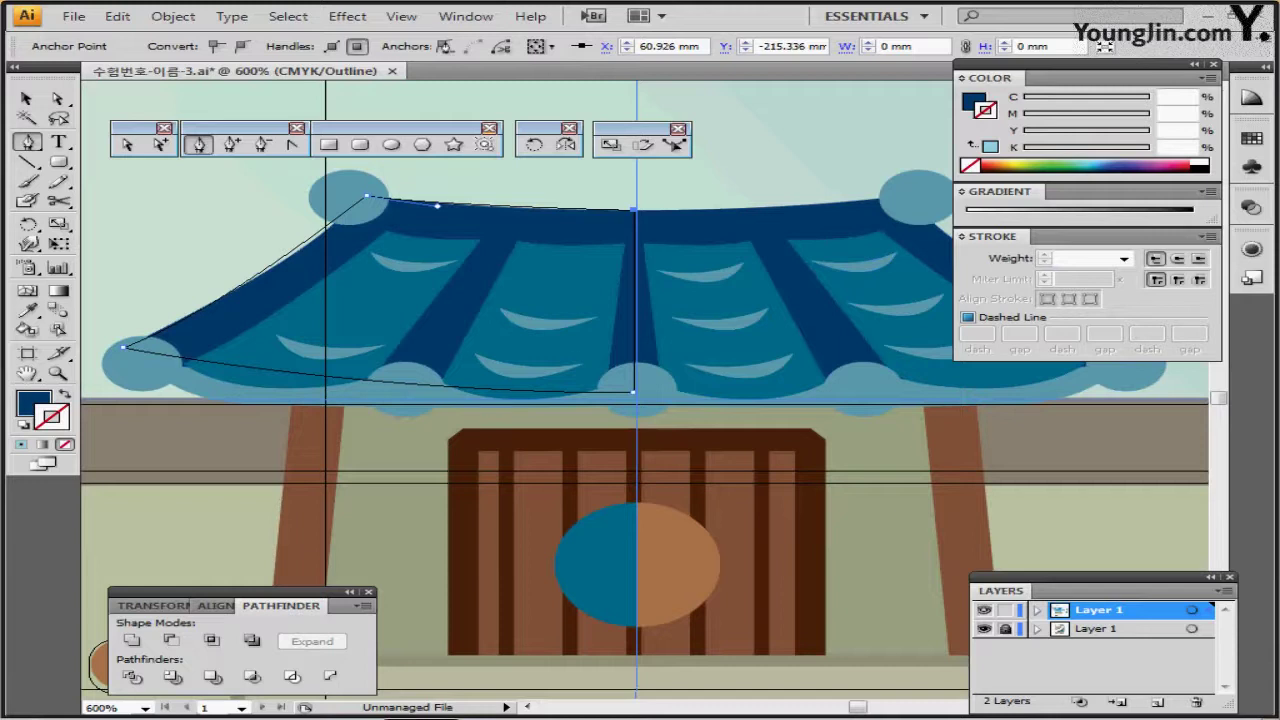
key("ctrl+minus")
left_click_drag(480, 390, 771, 376)
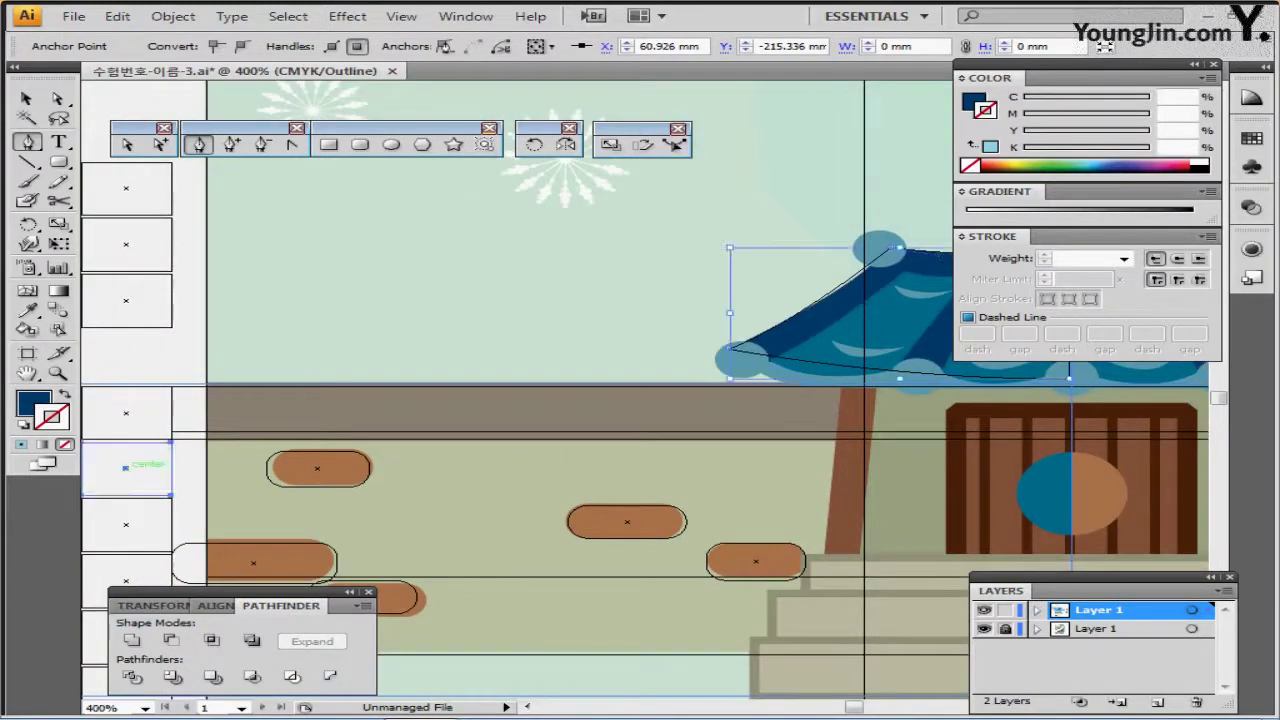
left_click(127, 469, "ctrl")
left_click_drag(850, 440, 413, 417)
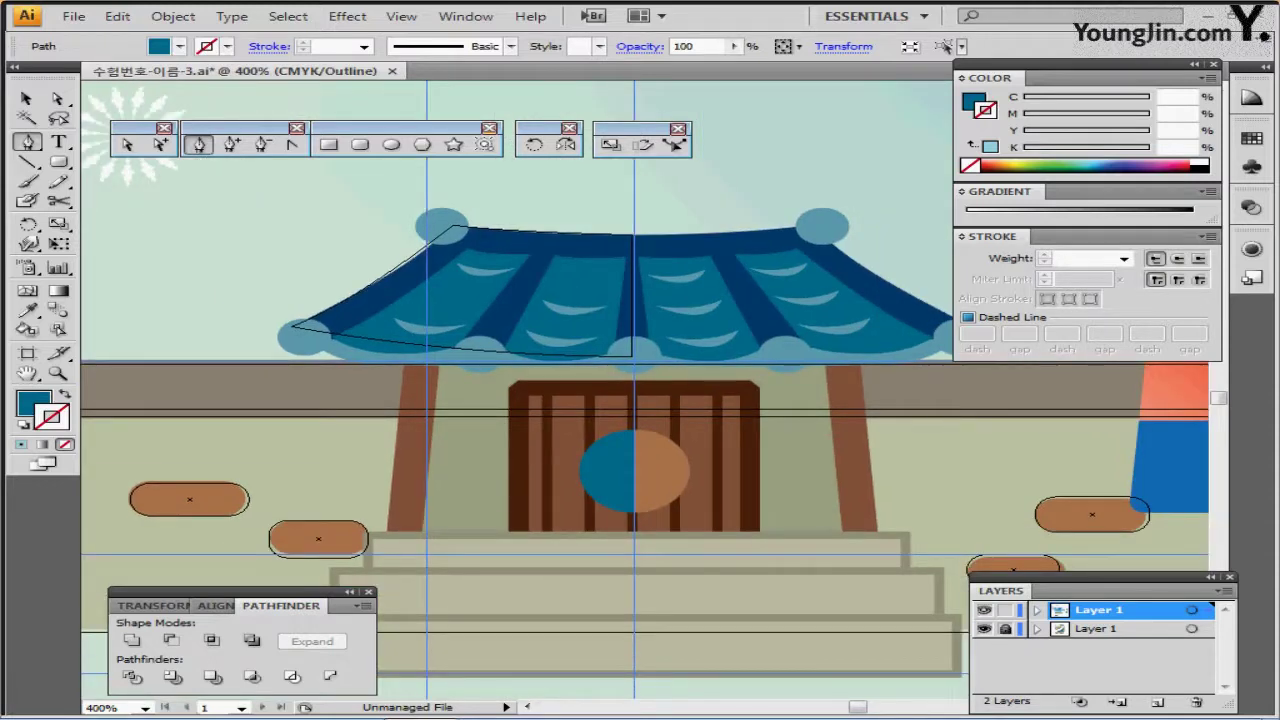
key("ctrl+y")
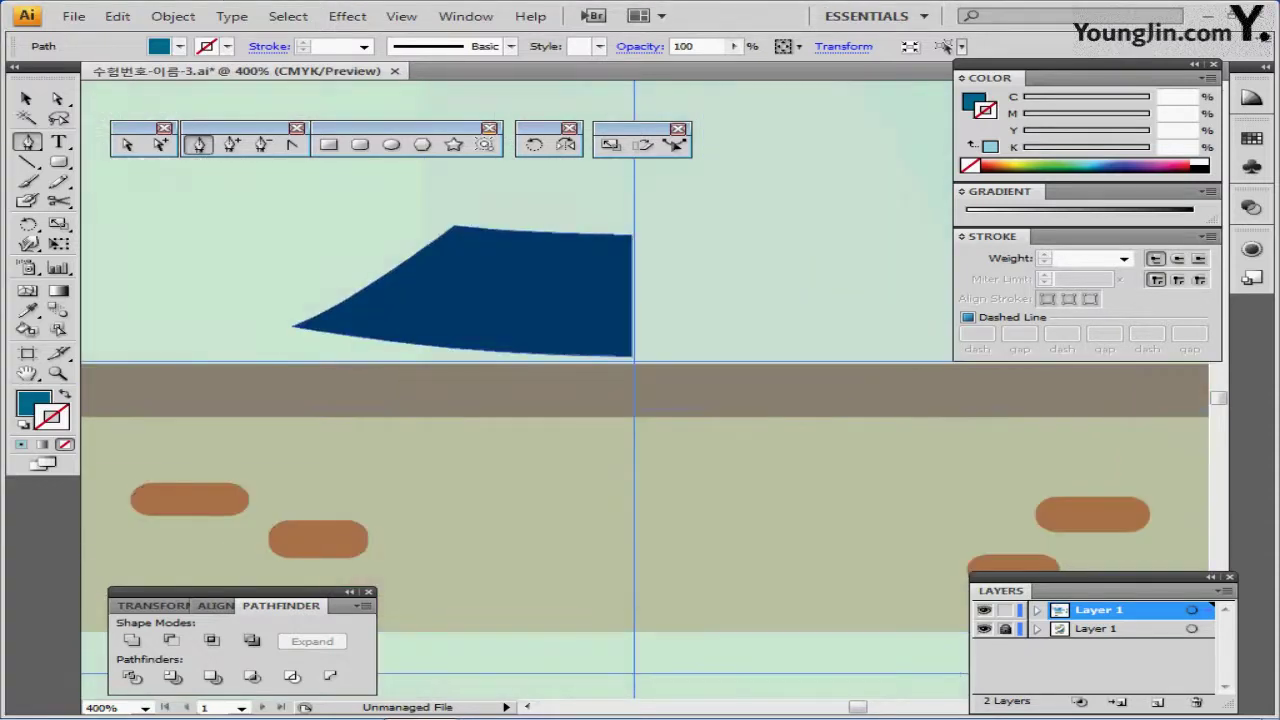
key("ctrl+y")
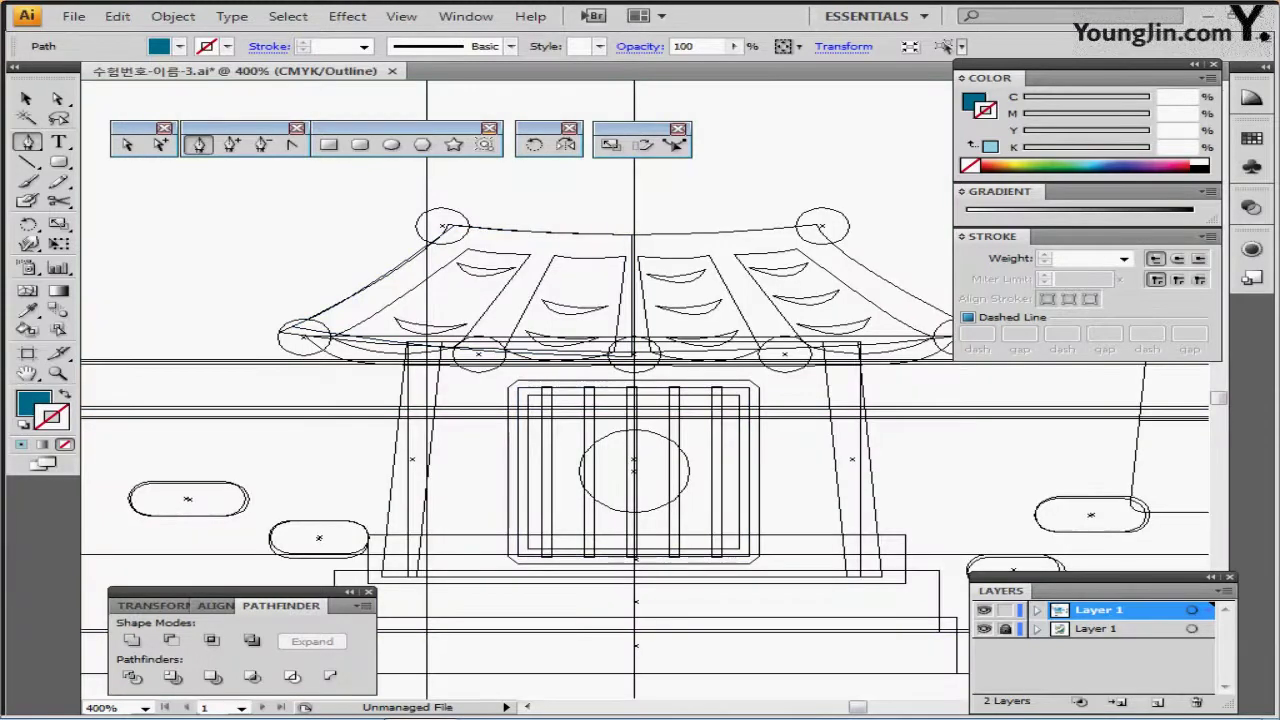
key("ctrl+y")
key("ctrl+y")
left_click(984, 629, "ctrl")
Trace the left teal roof panel with the Pen tool: curved upper edge, right side about 10 mm long and curved lower edge about 9 mm across.
left_click(480, 310, "ctrl")
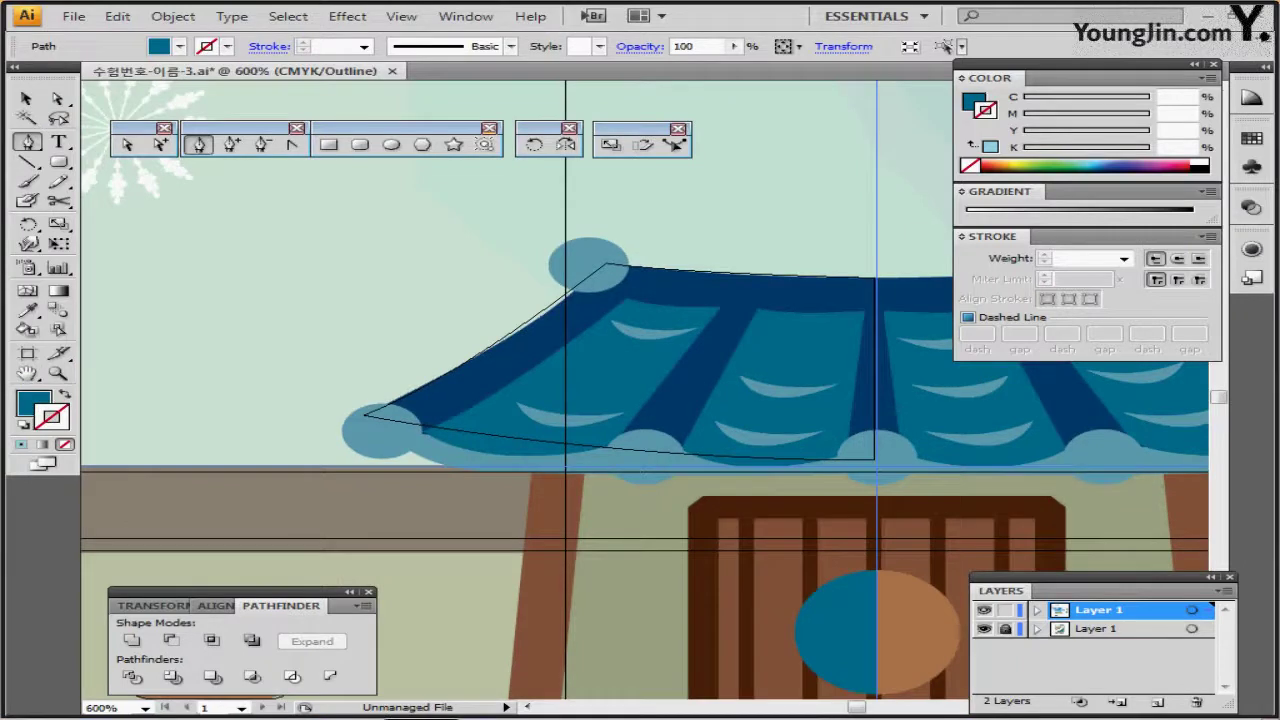
left_click_drag(630, 308, 540, 270)
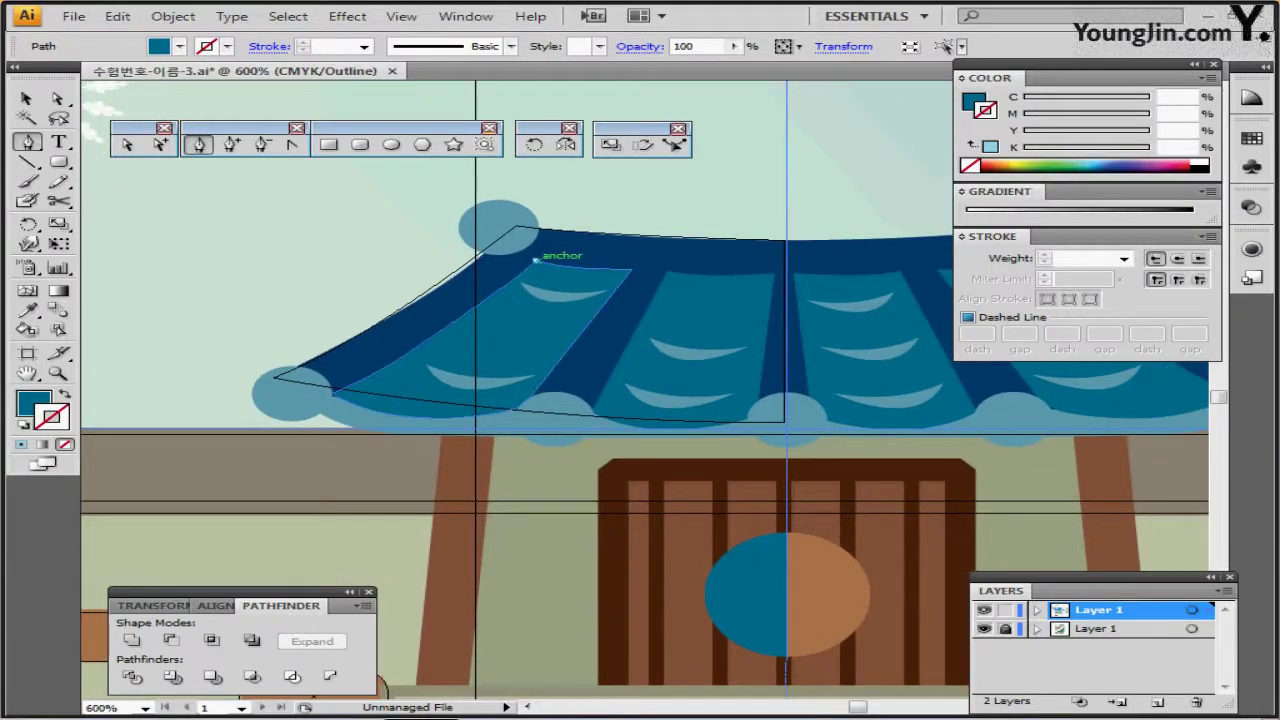
left_click(535, 258)
left_click_drag(630, 268, 677, 262)
left_click(630, 268)
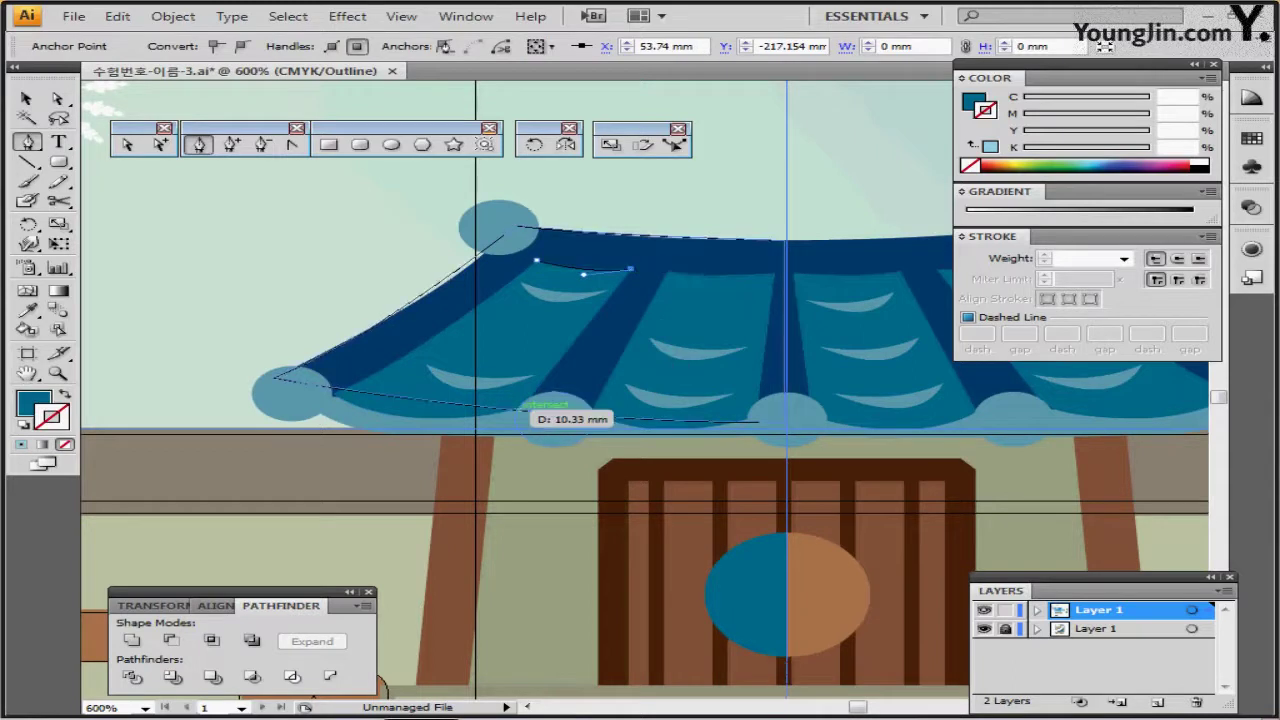
left_click(522, 408)
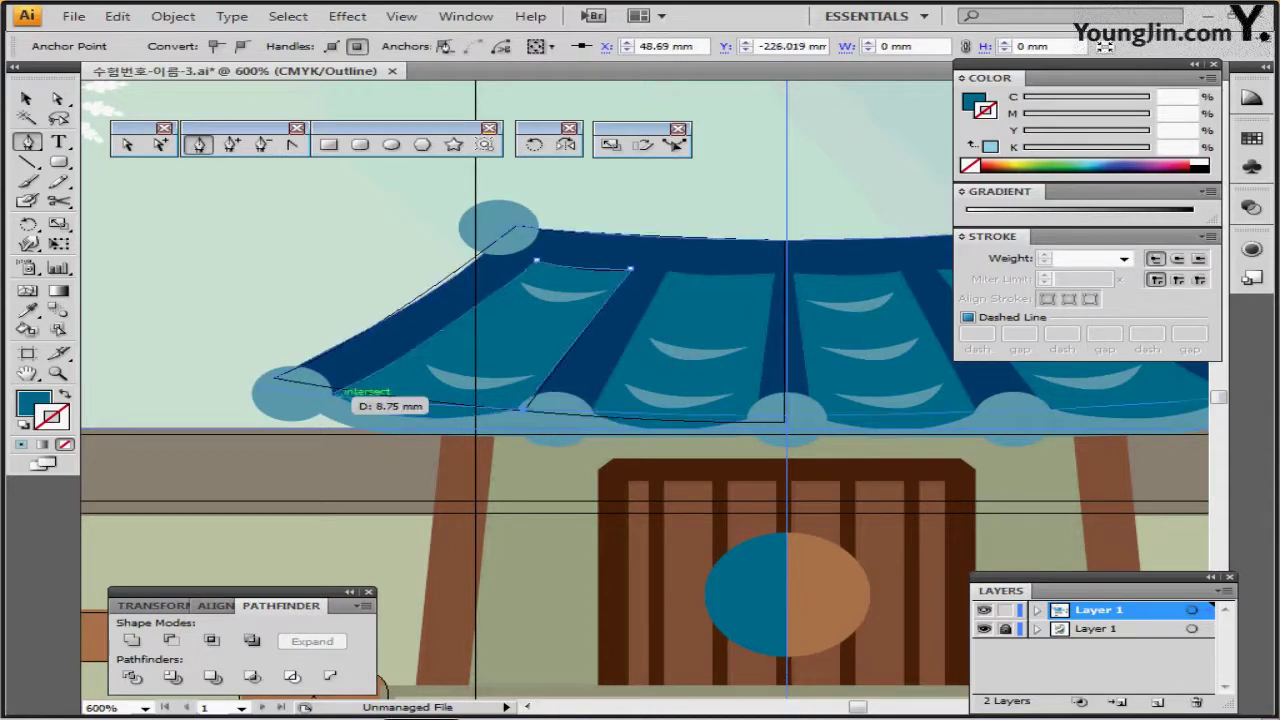
left_click_drag(332, 392, 245, 352)
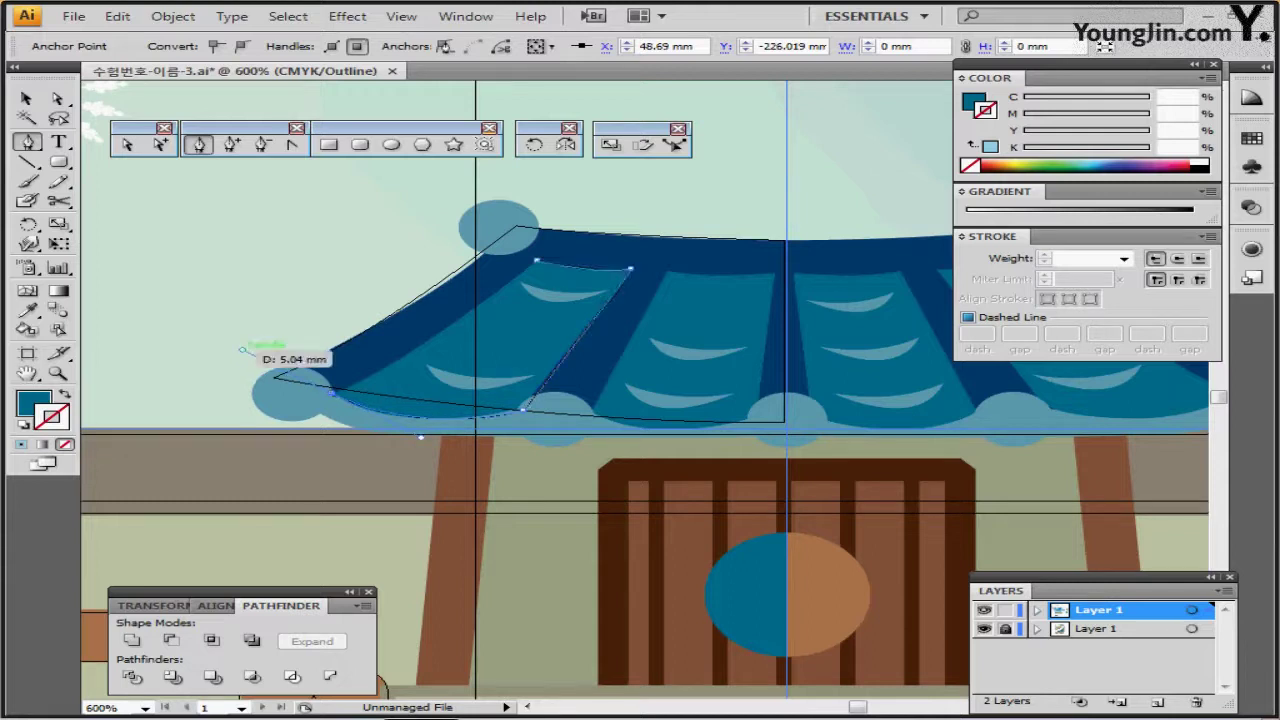
Check the left roof panel in preview, remove its last outgoing handle and close the shape at its upper-left anchor with a slight curve.
key("ctrl")
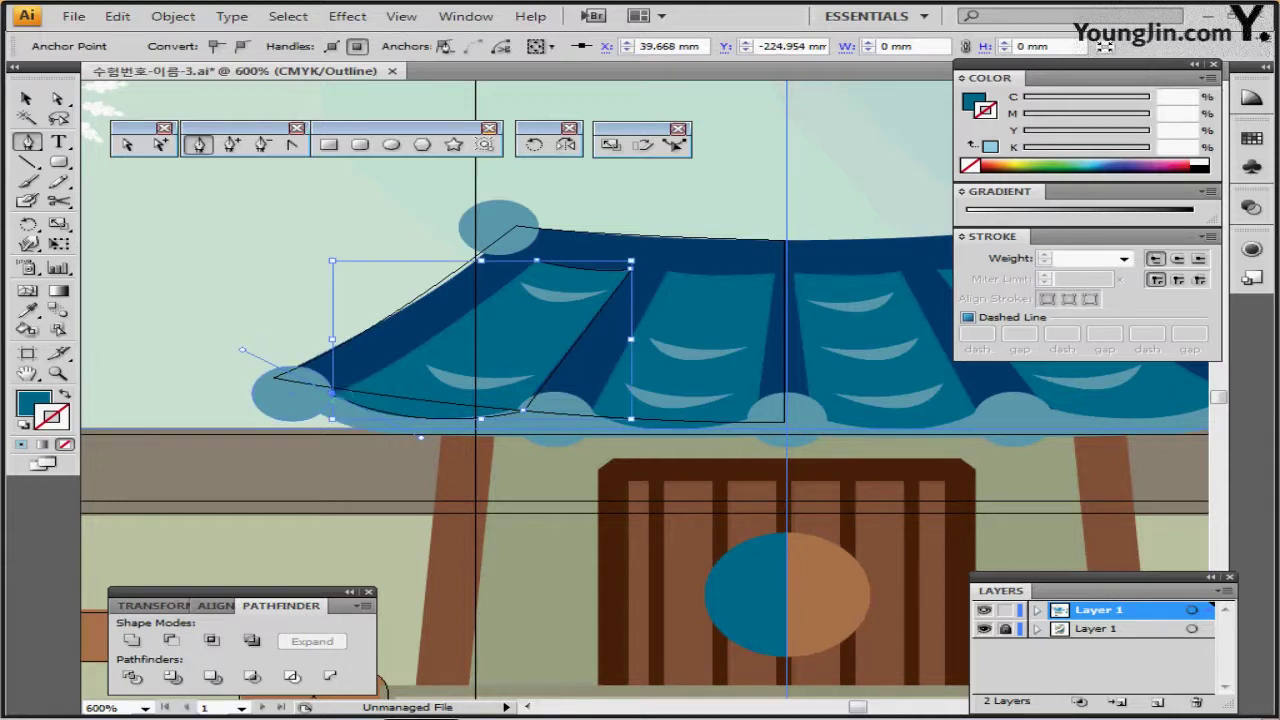
key("ctrl+y")
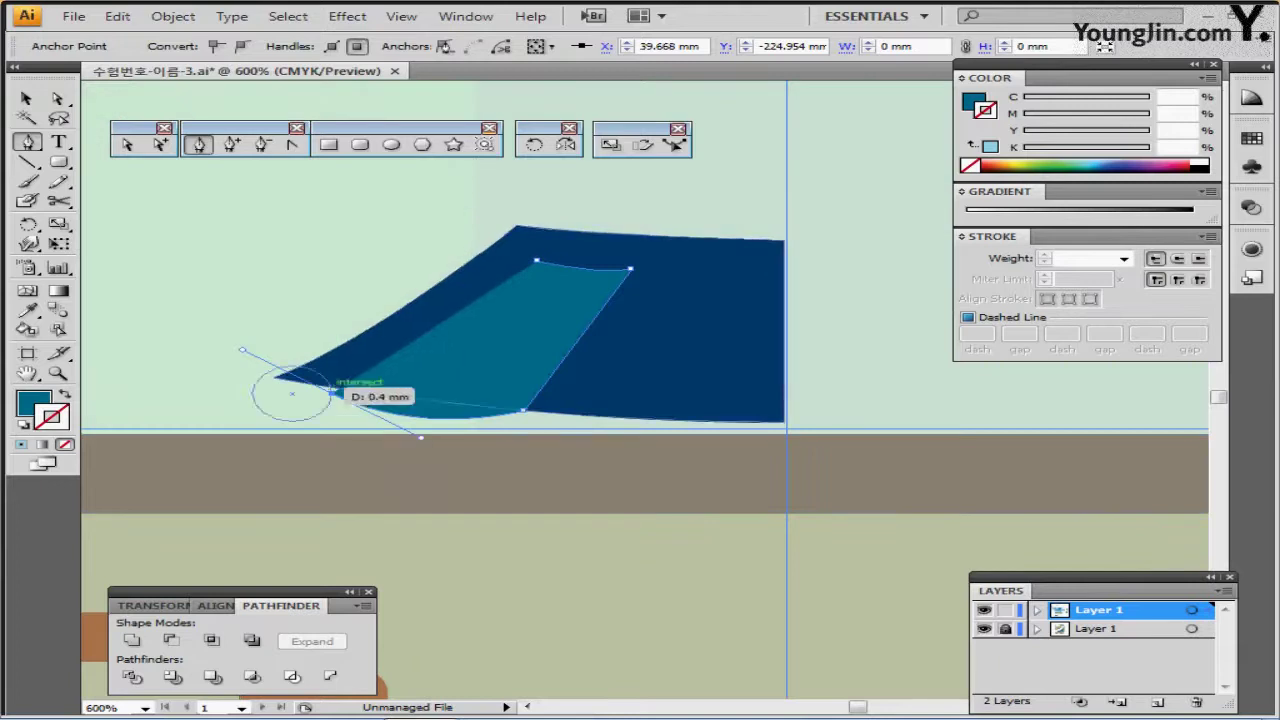
left_click(333, 393)
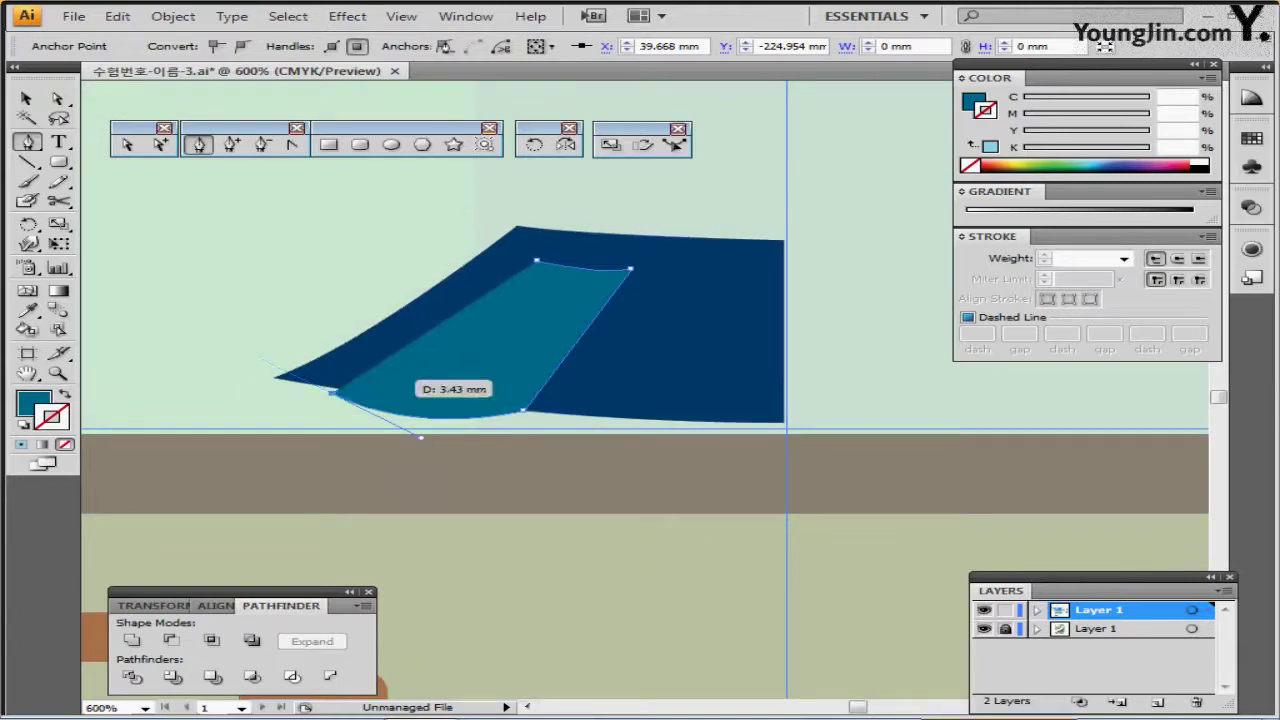
key("ctrl+y")
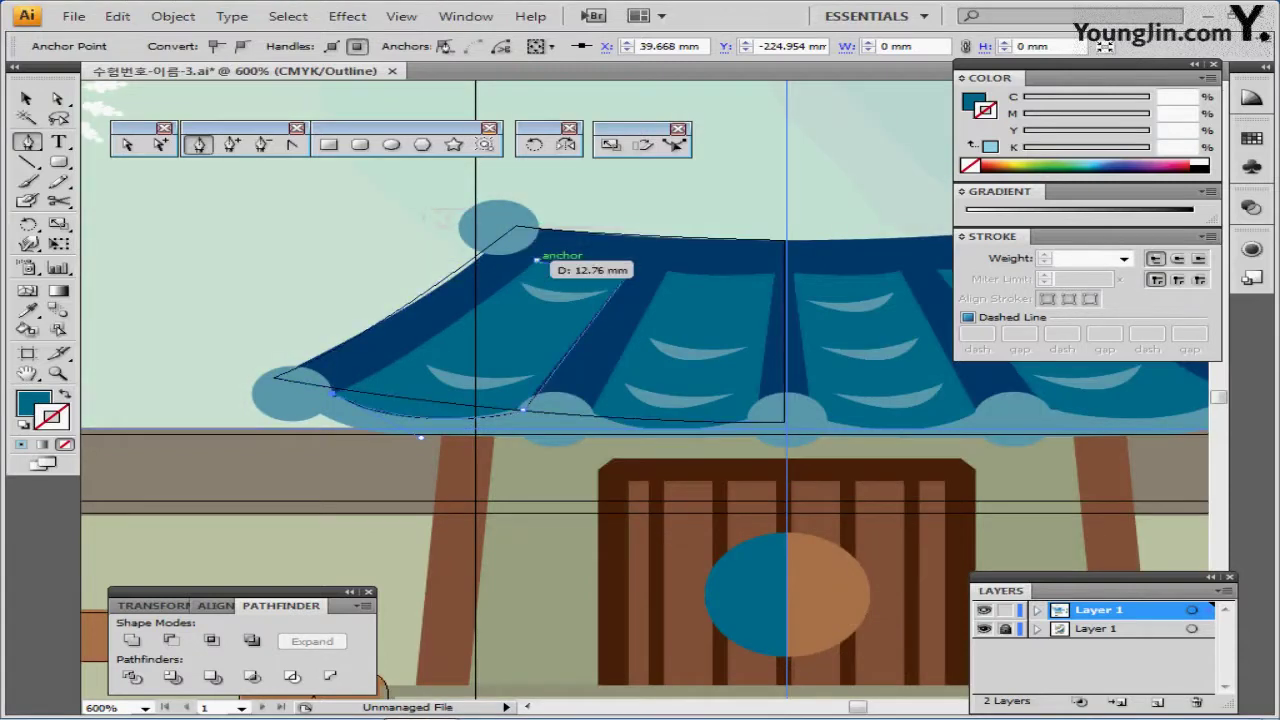
left_click_drag(536, 261, 560, 227)
left_click_drag(513, 295, 499, 302)
Trace the second teal roof panel beside the centre guide, with curved upper and lower edges and a left side about 10 mm long.
left_click(667, 271)
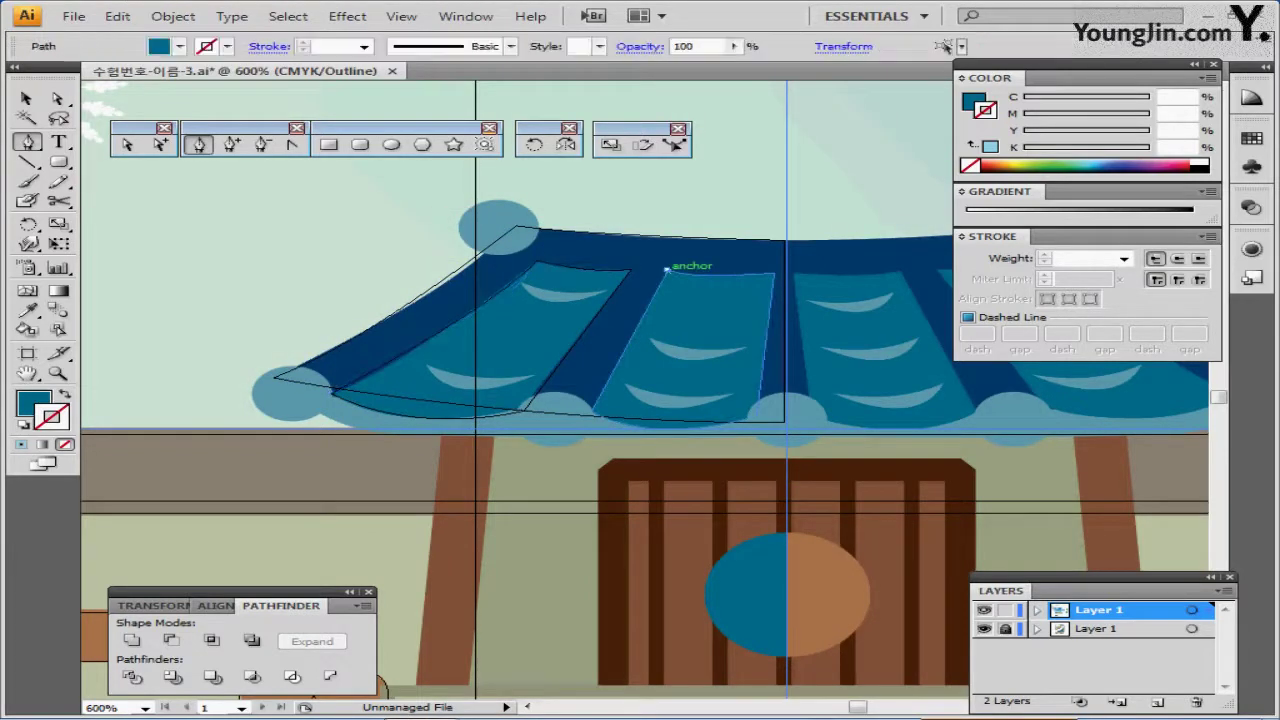
left_click_drag(770, 272, 600, 412)
left_click(804, 266)
left_click_drag(498, 386, 498, 393)
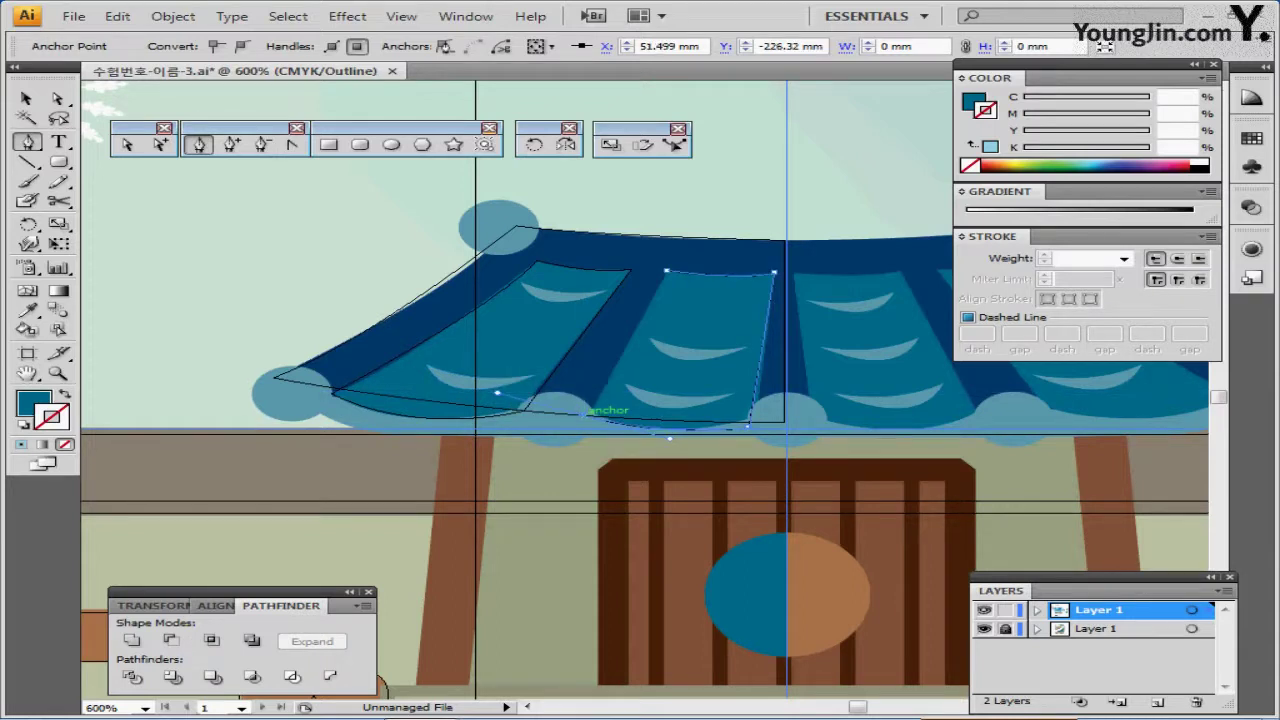
left_click(583, 414)
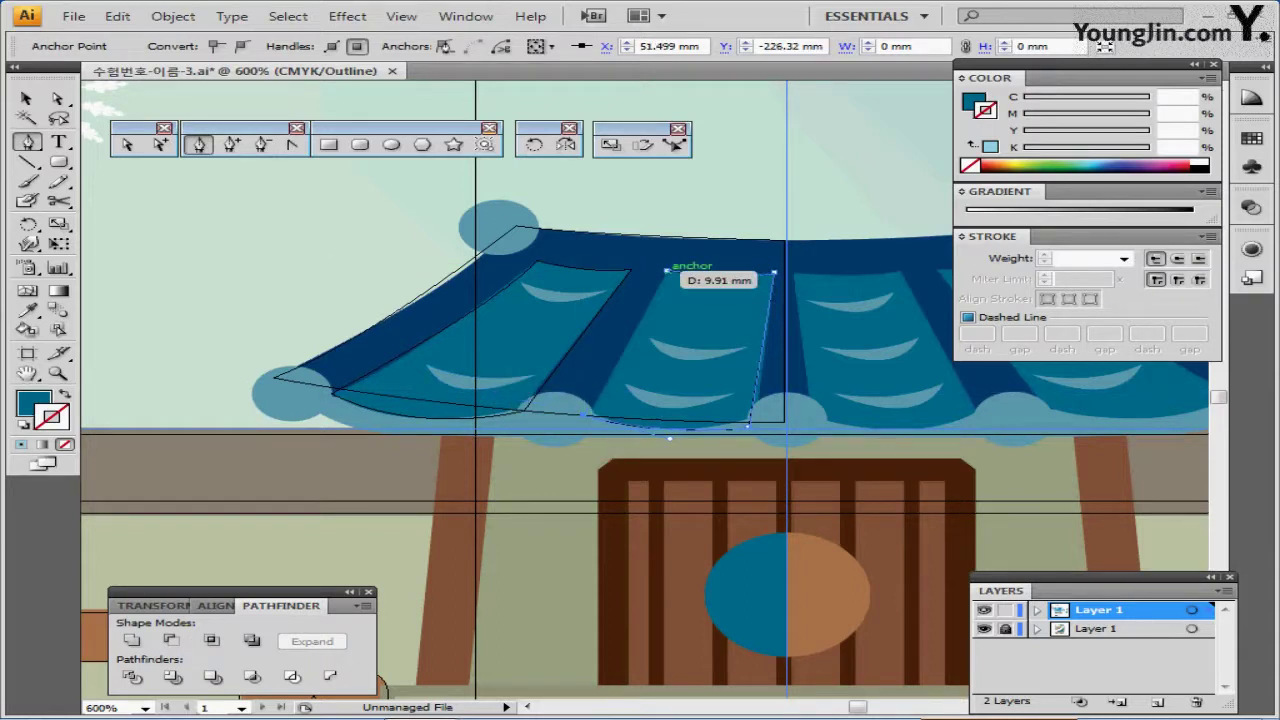
left_click(668, 271)
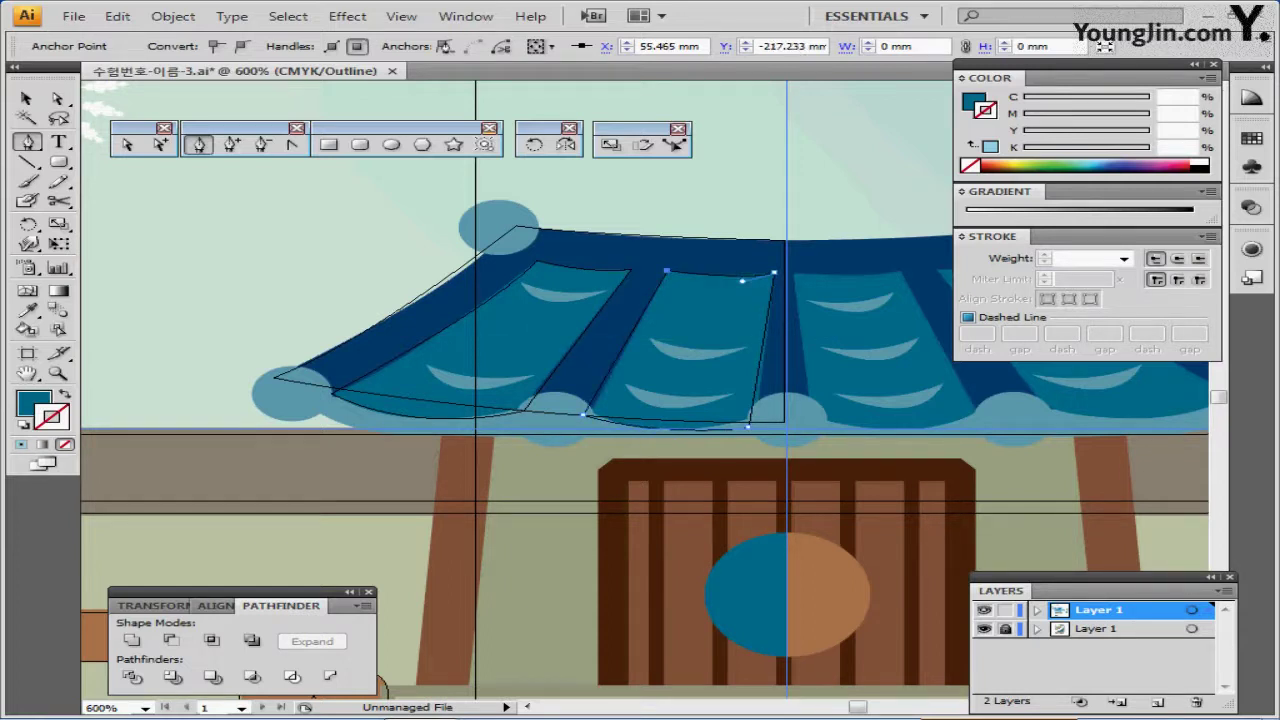
Trace the lower crescent highlight on the left roof panel as a closed shape about 5.2 mm wide and 1.4 mm high.
left_click_drag(668, 415, 583, 385)
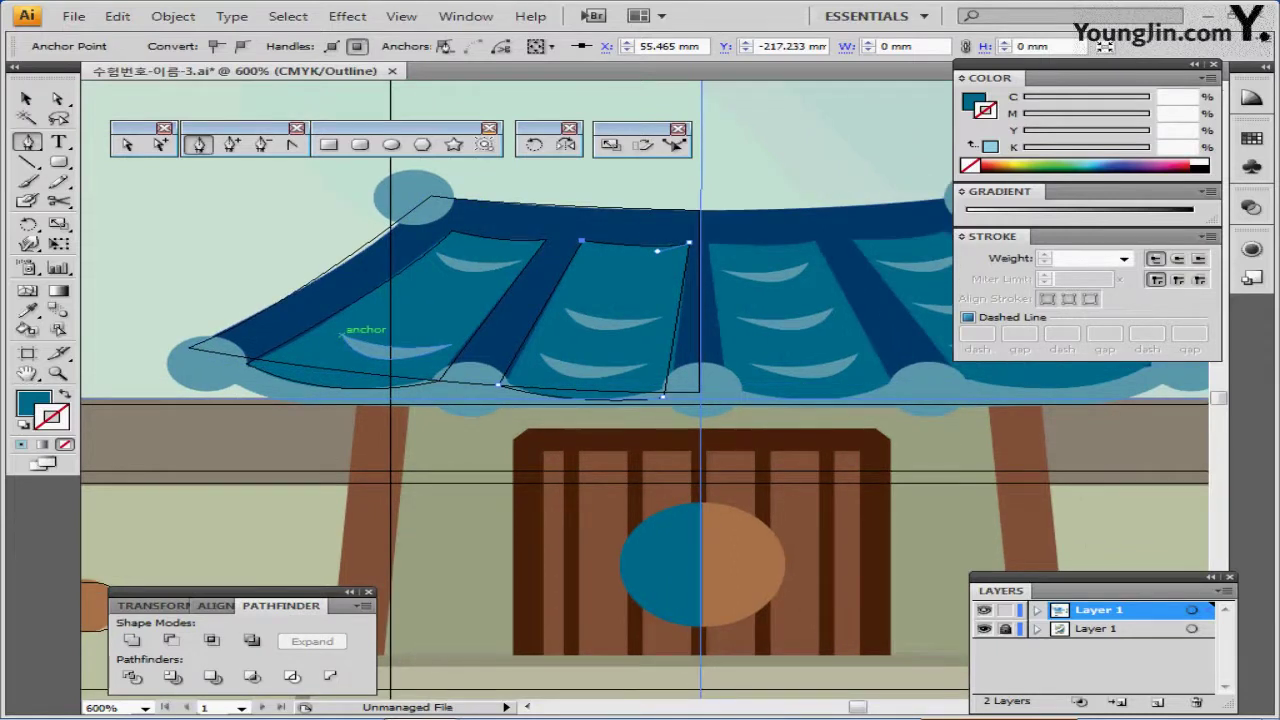
left_click(341, 334)
left_click_drag(451, 344, 553, 313)
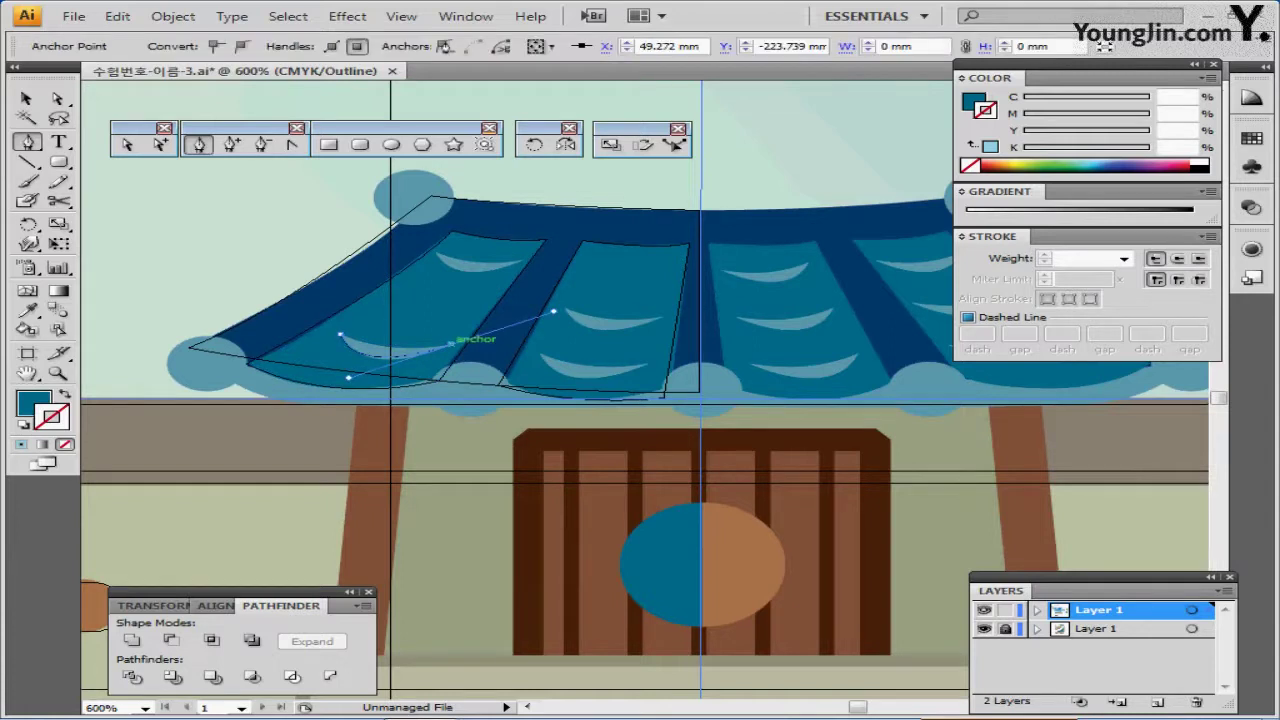
left_click(451, 344)
left_click_drag(341, 334, 309, 310)
Return to preview, hide the reference layer, fill the crescent from the light blue swatch and save the document.
key("ctrl+minus")
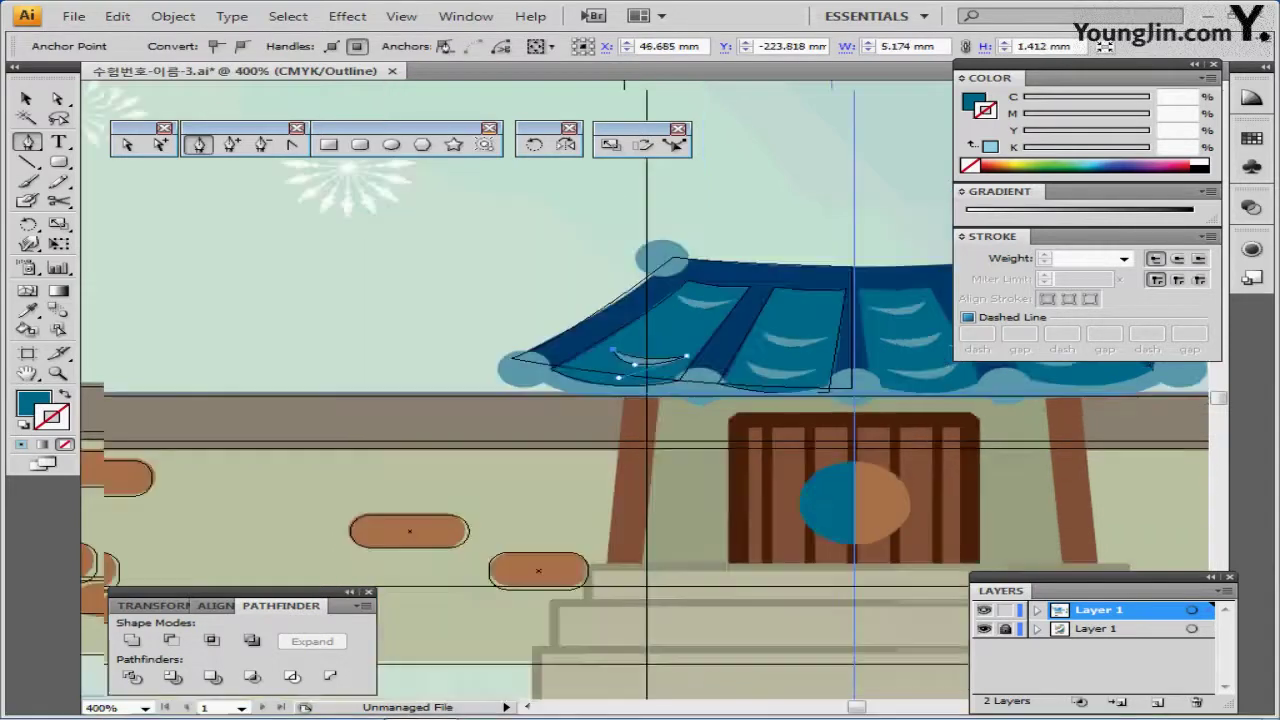
left_click_drag(645, 390, 723, 414)
left_click_drag(650, 400, 740, 392)
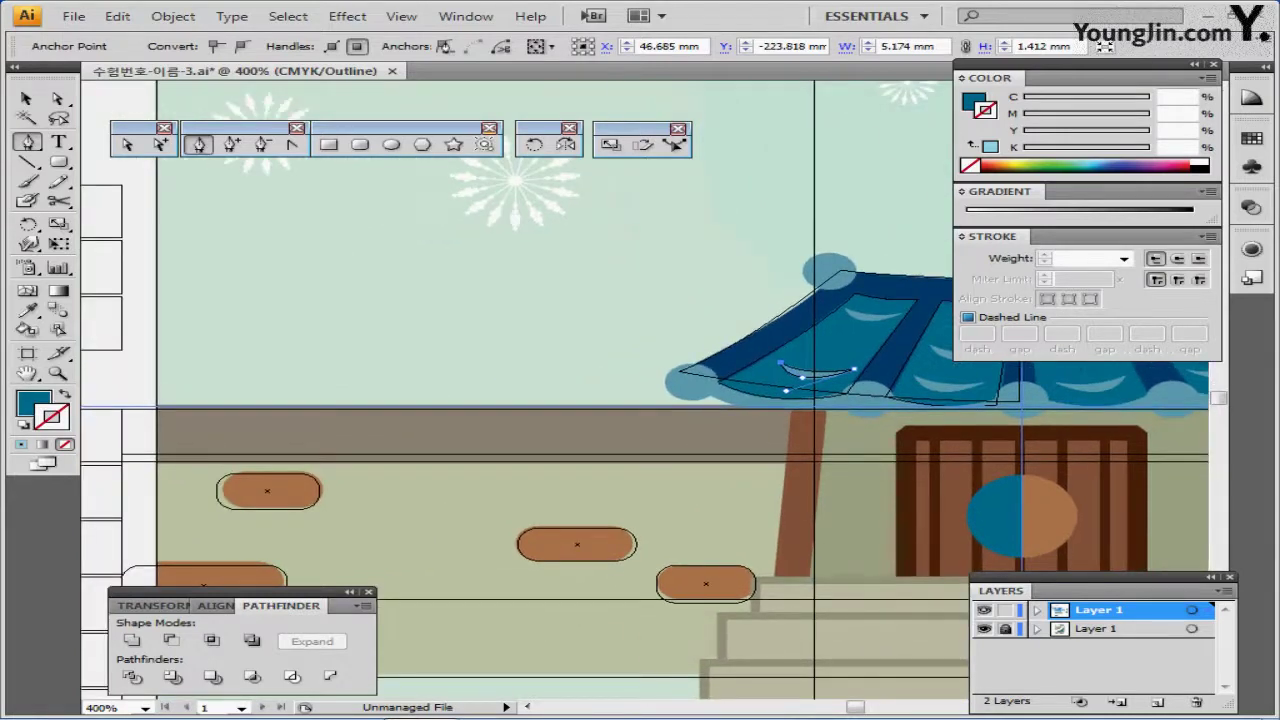
key("ctrl+y")
key("ctrl+shift+w")
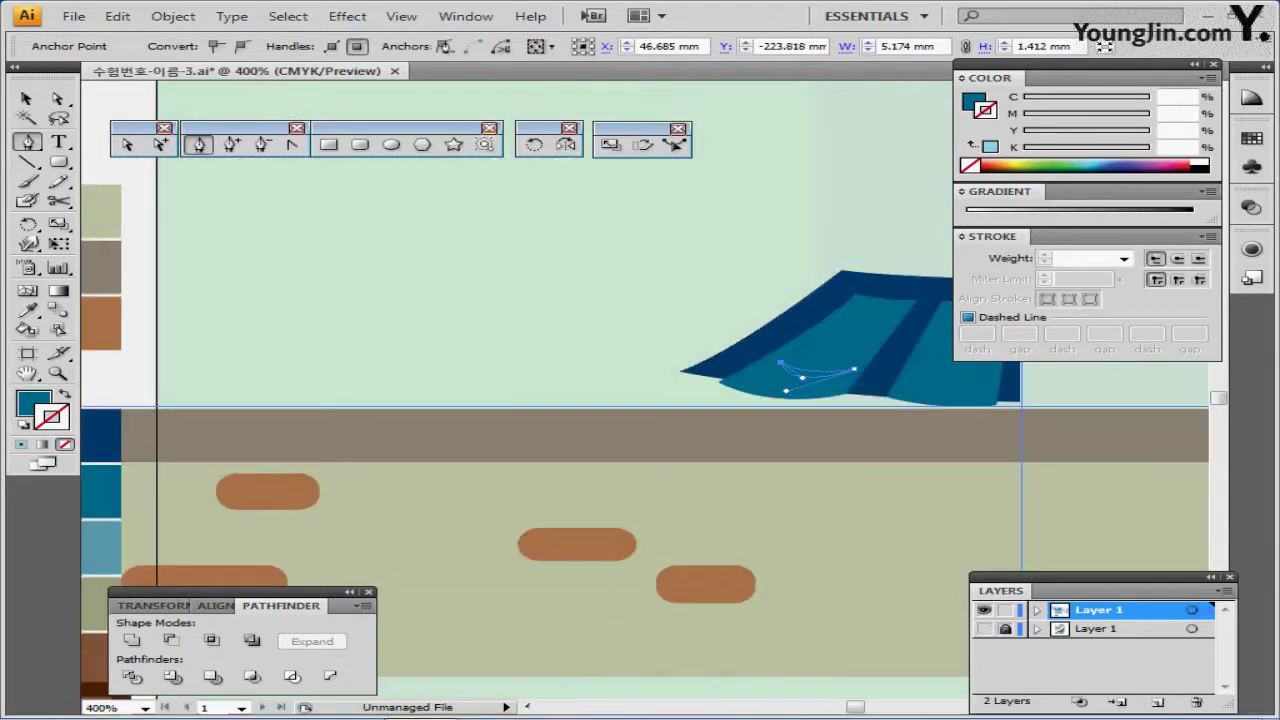
key("i")
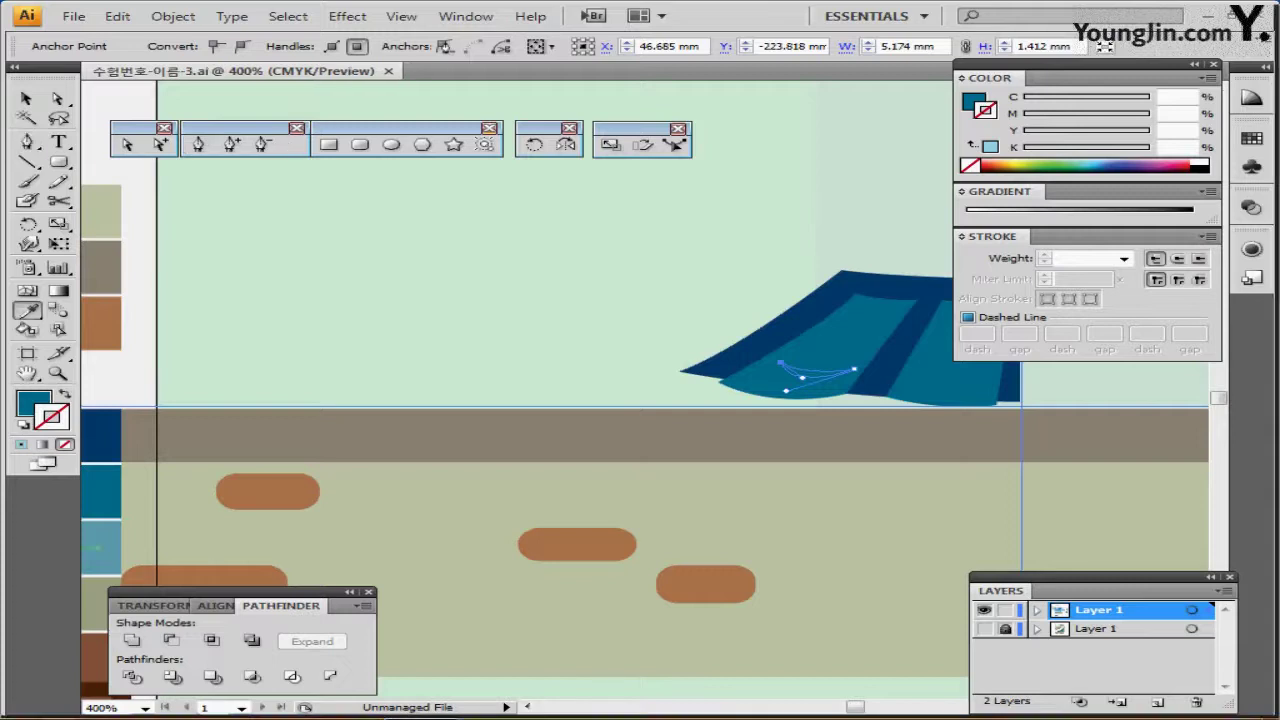
left_click(101, 547)
left_click_drag(917, 366, 634, 386)
key("ctrl+equal")
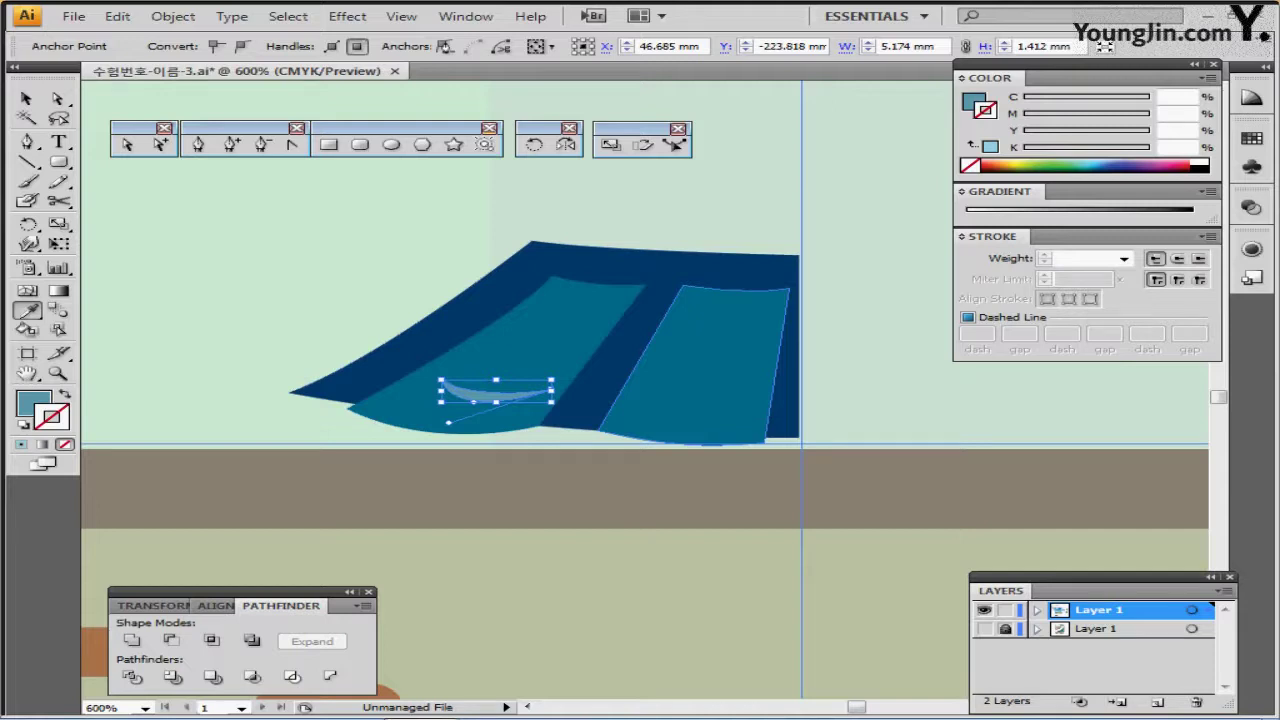
key("ctrl+s")
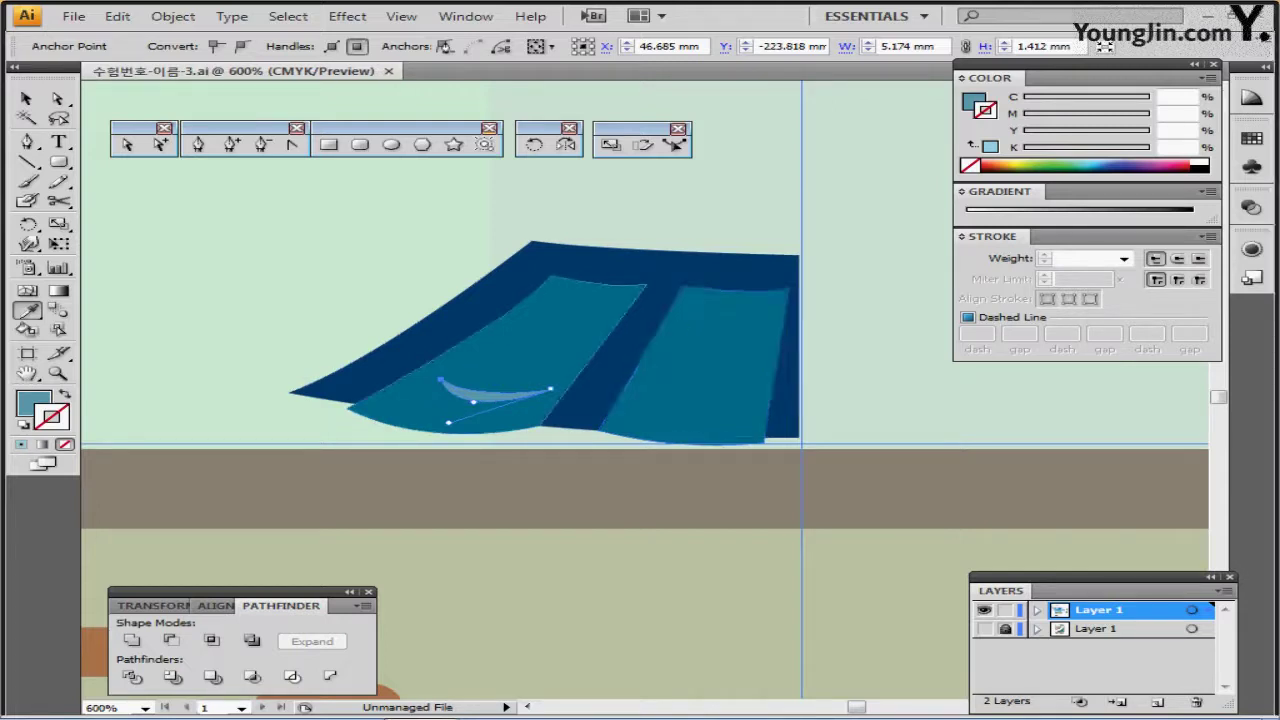
Make a copy of the crescent scaled uniformly to 80% and move it to the upper end of the left roof panel.
key("v")
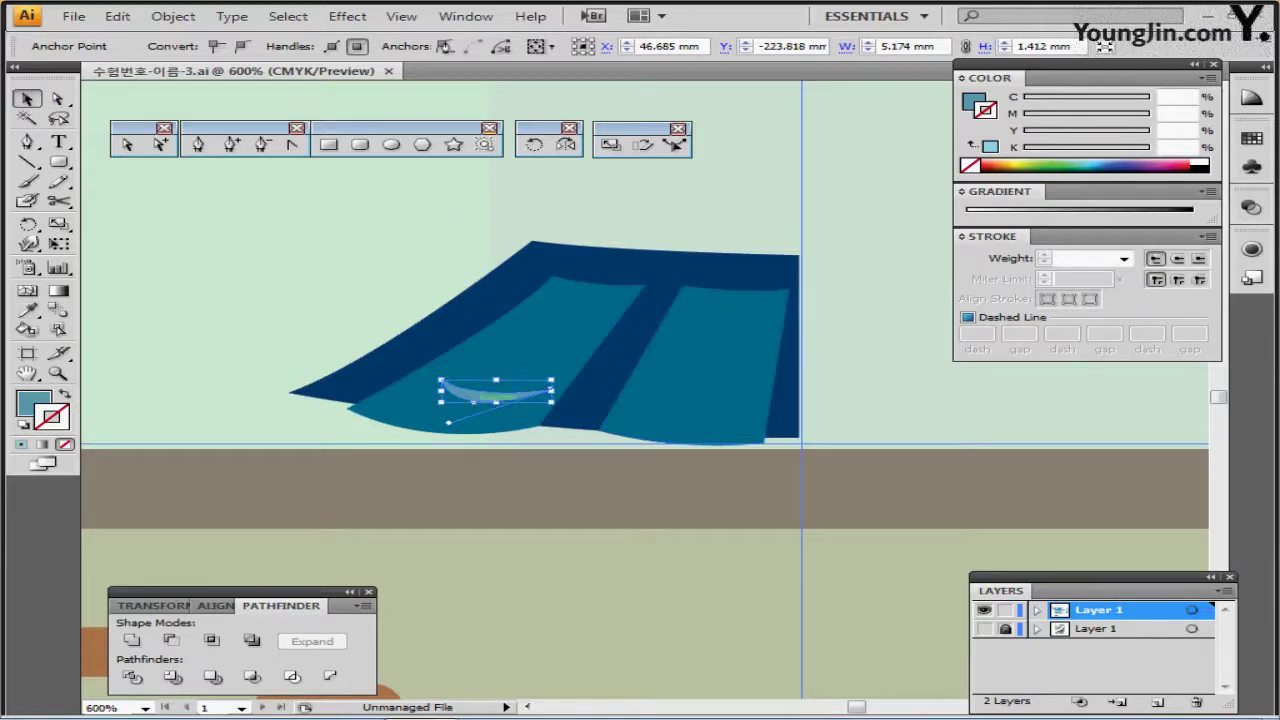
left_click(490, 393)
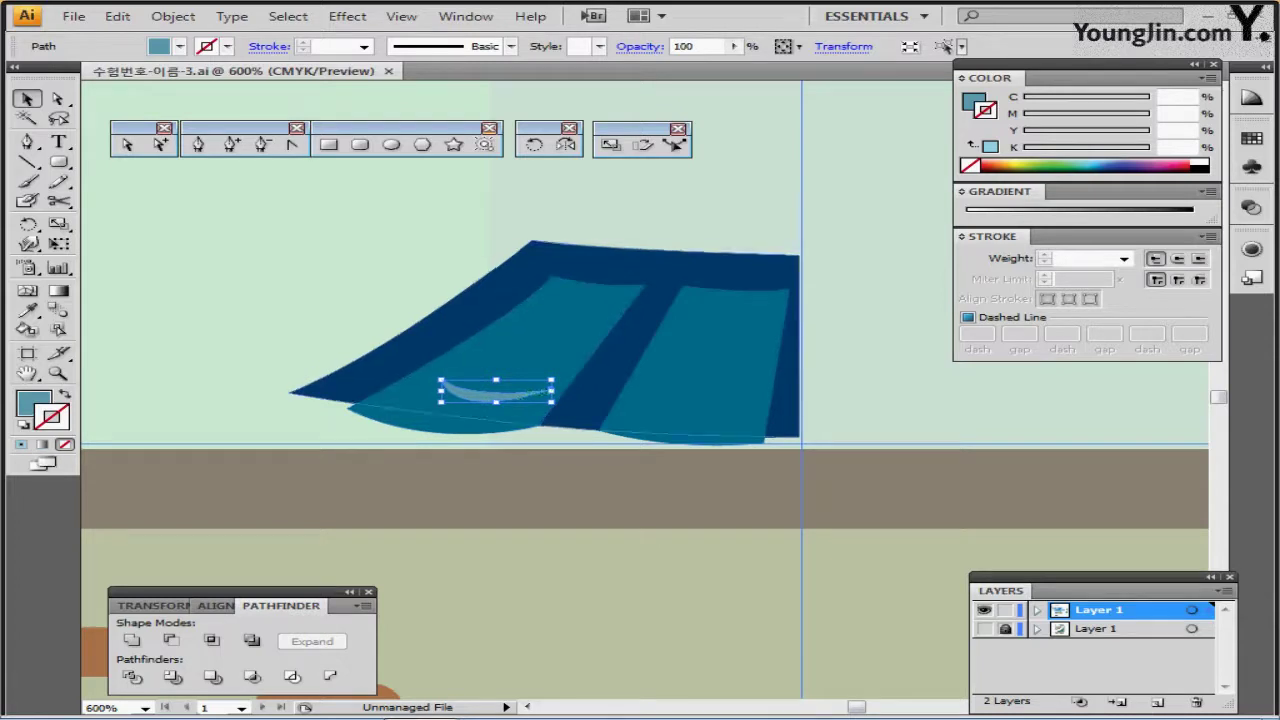
double_click(611, 144)
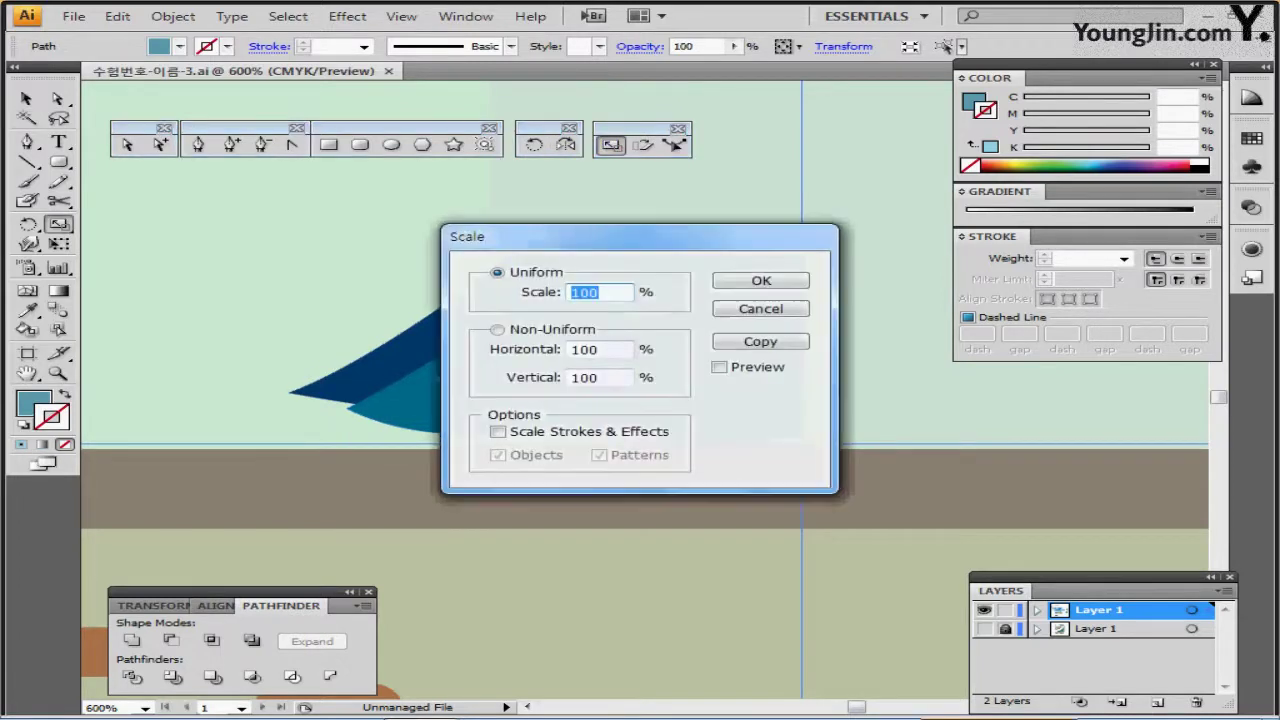
type("80")
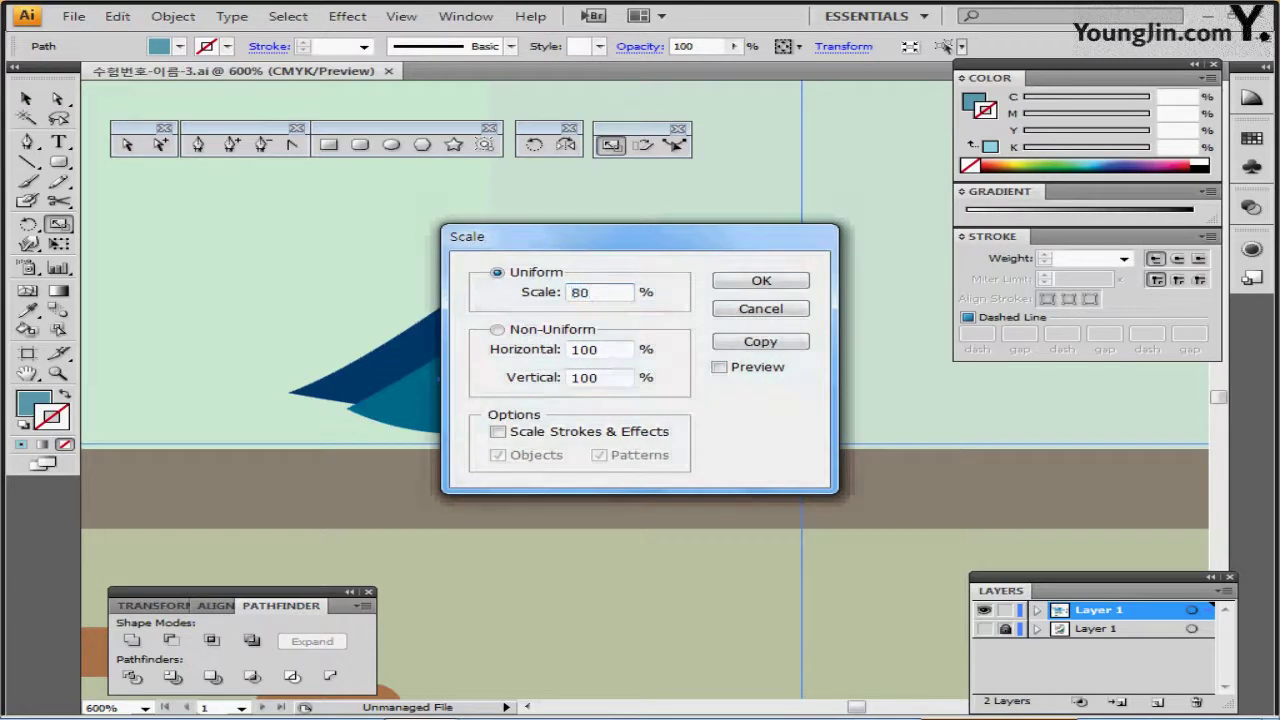
key("Tab")
left_click(760, 341)
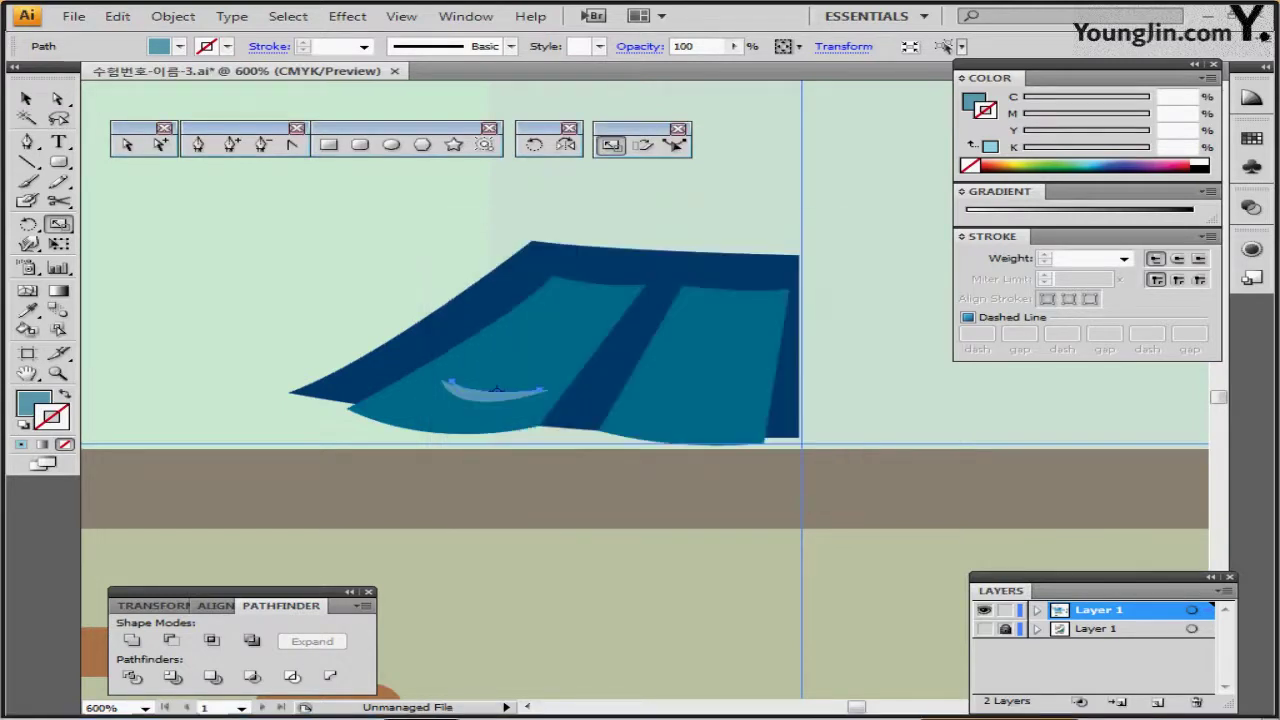
left_click_drag(495, 390, 590, 301)
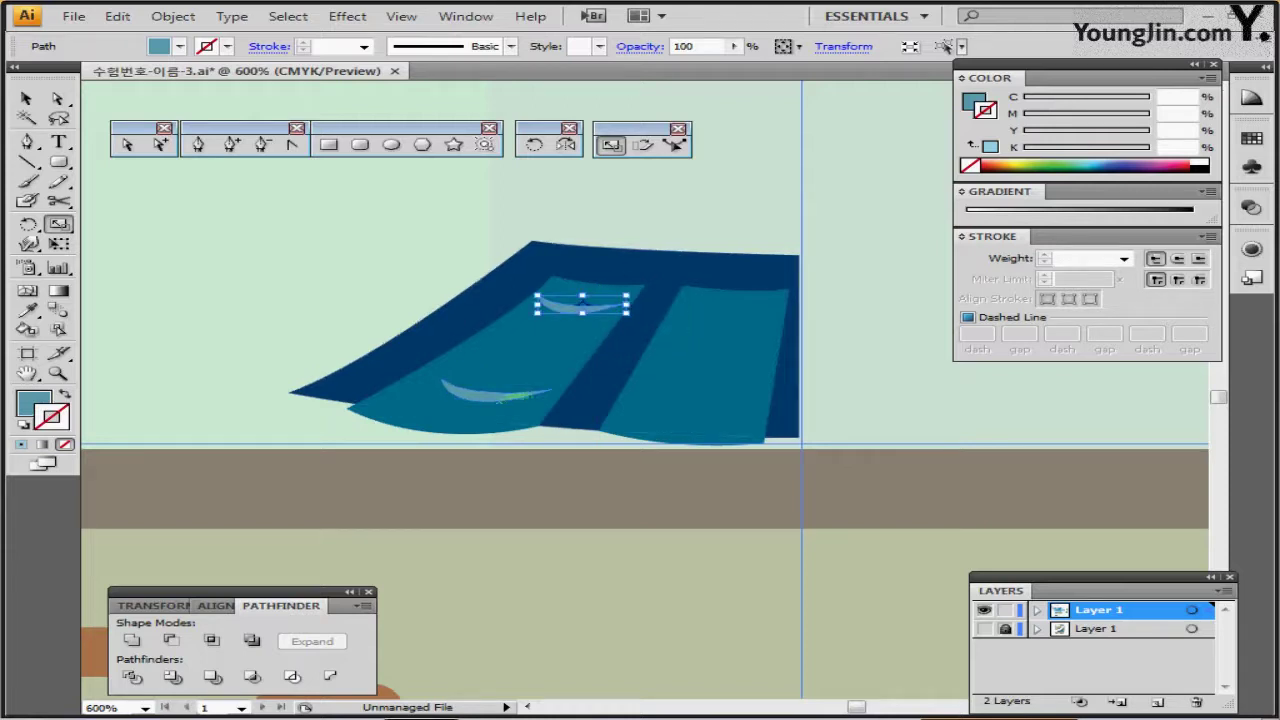
Select both crescents on the left roof panel and make a blend between them.
left_click(498, 400, "ctrl+shift")
key("a")
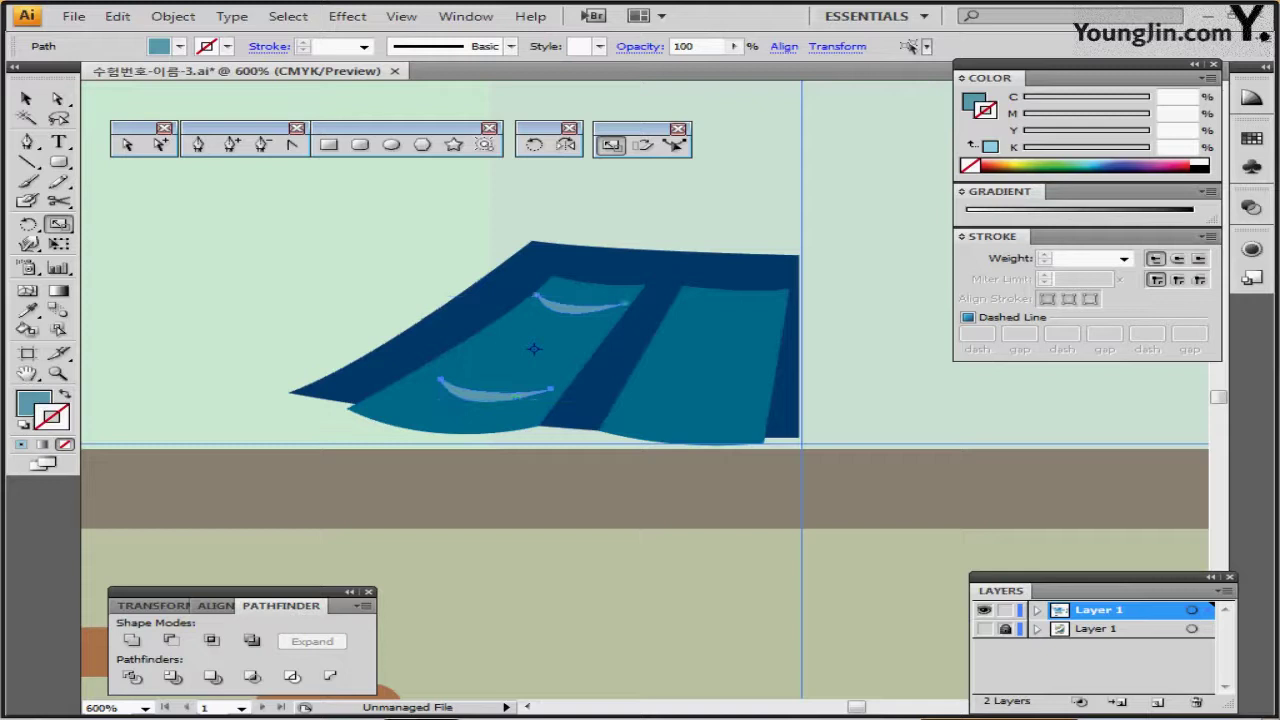
left_click(173, 16)
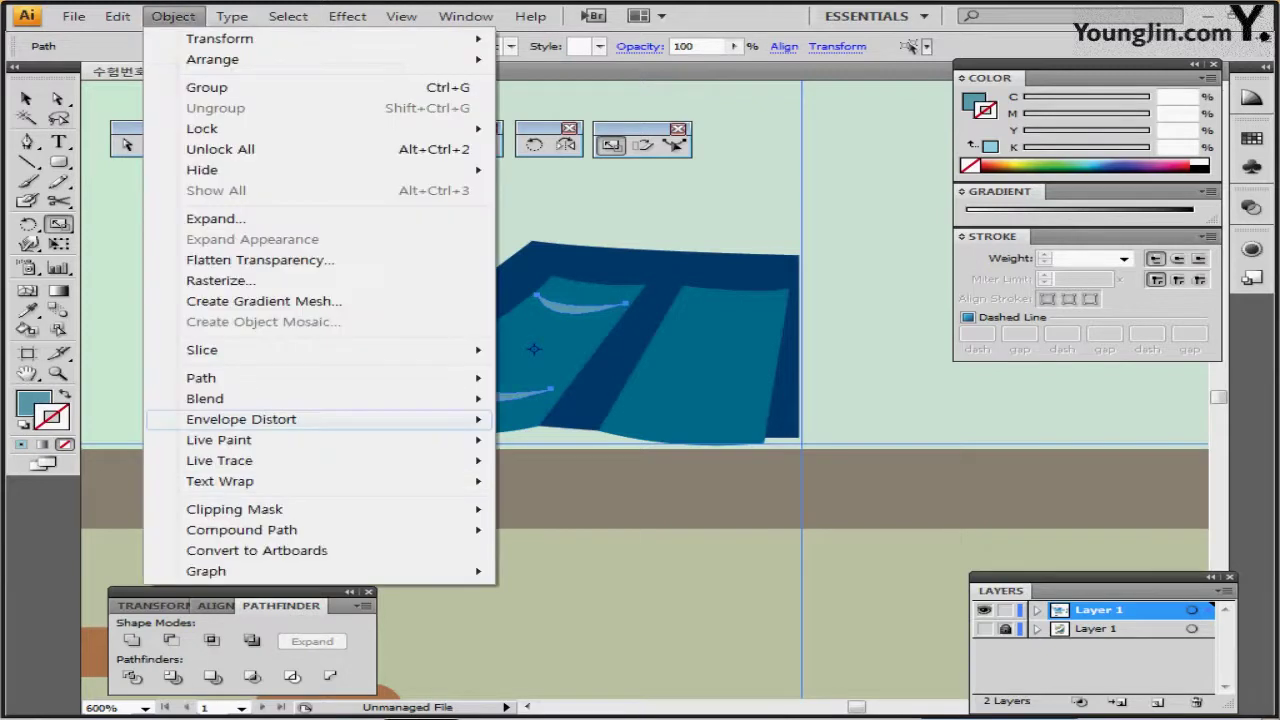
mouse_move(240, 398)
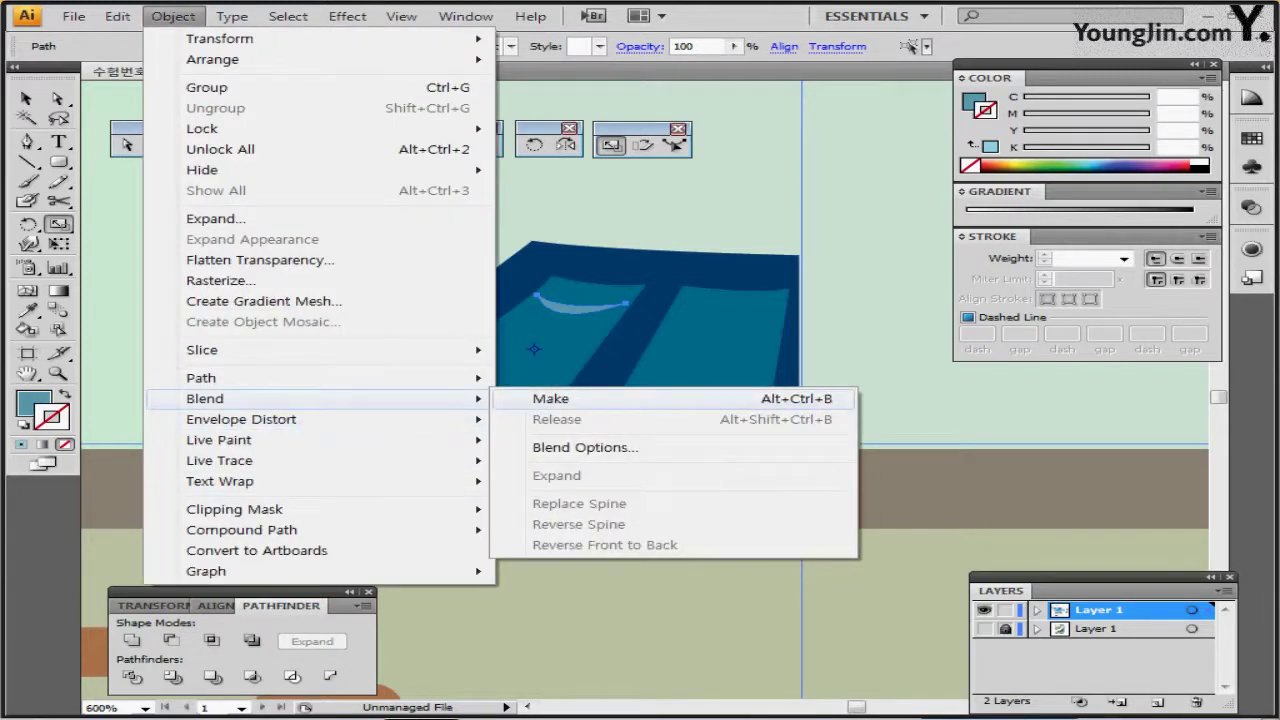
left_click(550, 398)
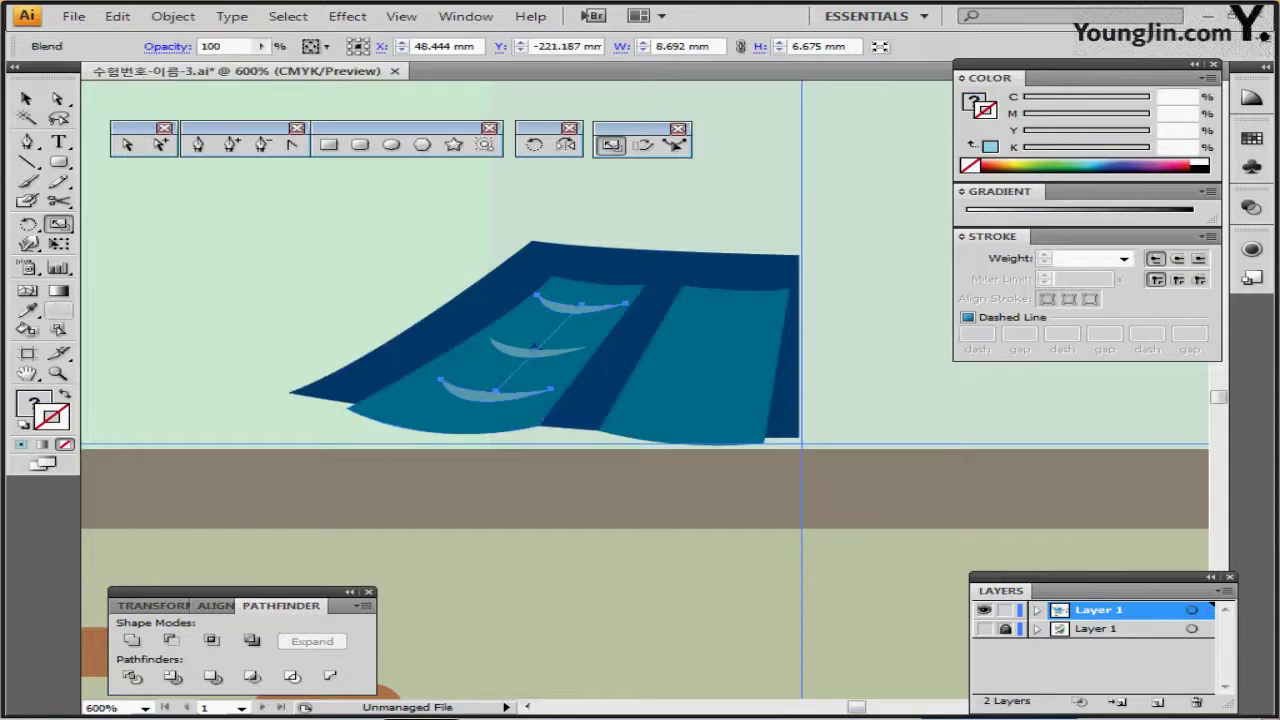
Set the crescent blend's spacing to Specified Steps with 1 step and place a copy of the blend on the second roof panel.
double_click(59, 310)
left_click(648, 342)
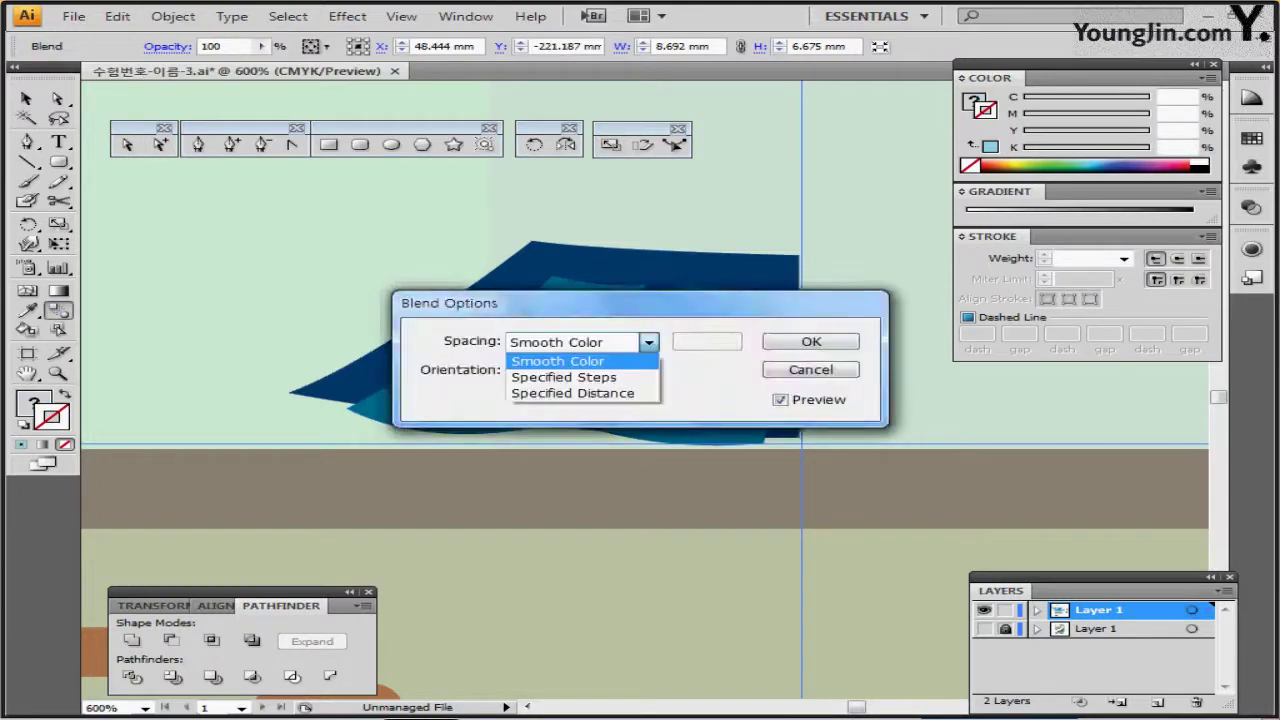
left_click(570, 377)
double_click(684, 342)
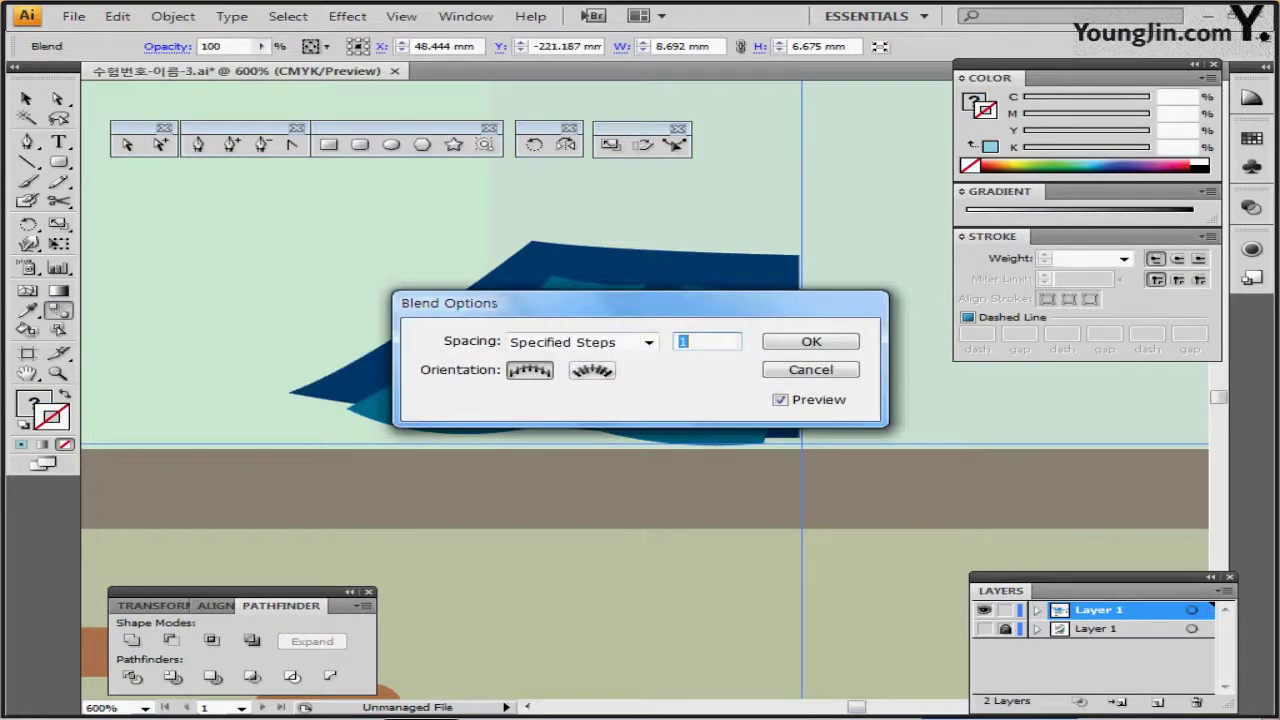
type("1")
key("Return")
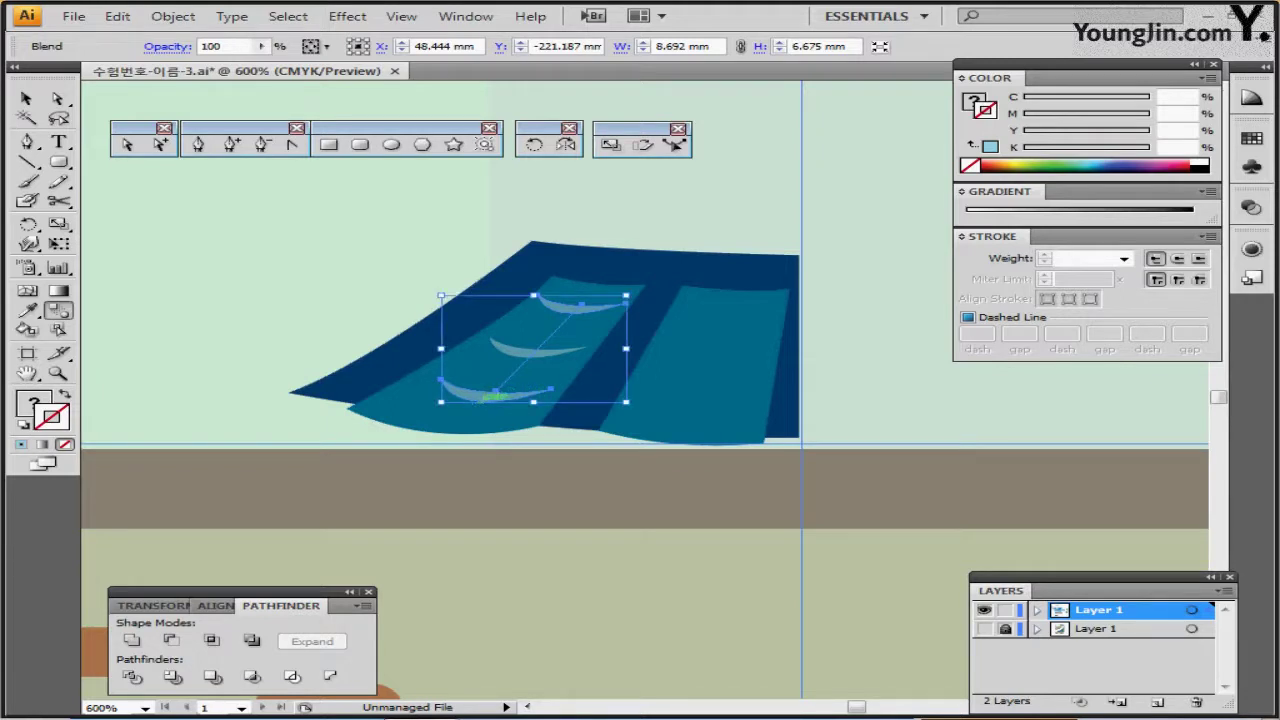
left_click_drag(492, 397, 616, 390)
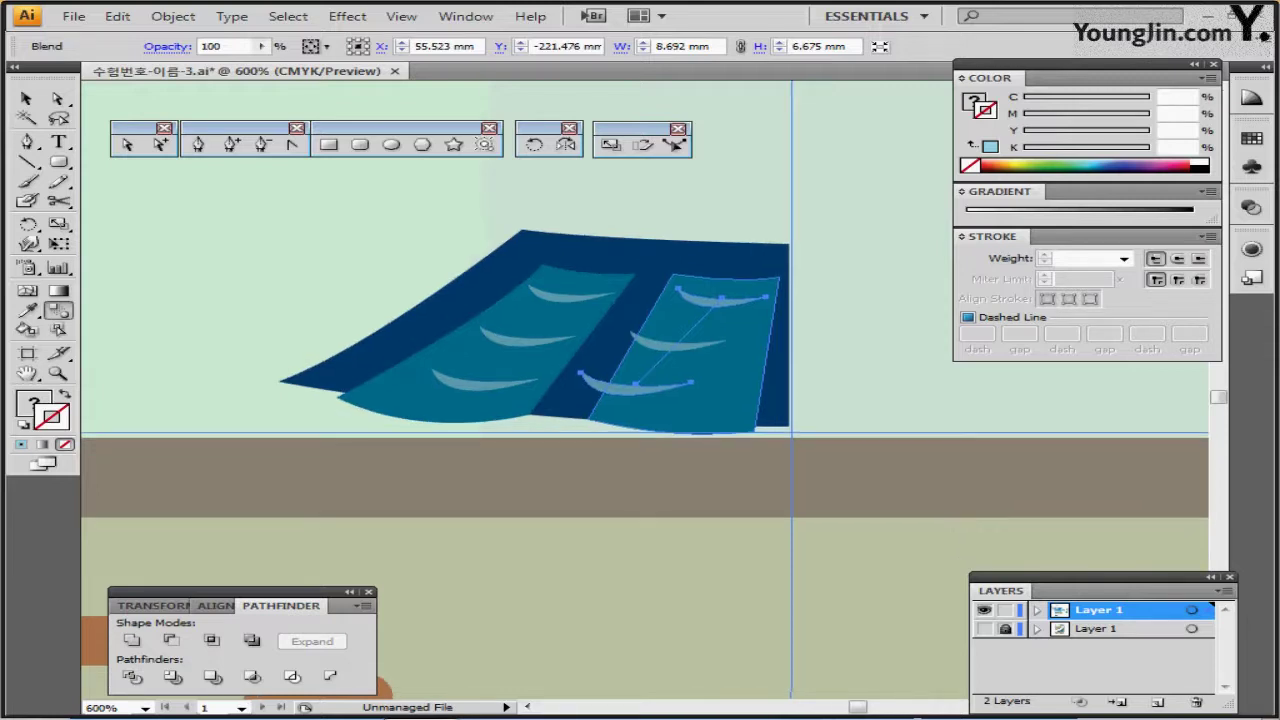
Isolate the second roof panel's crescent blend, move its lower crescent fully onto the panel, exit isolation and save the document.
key("ctrl")
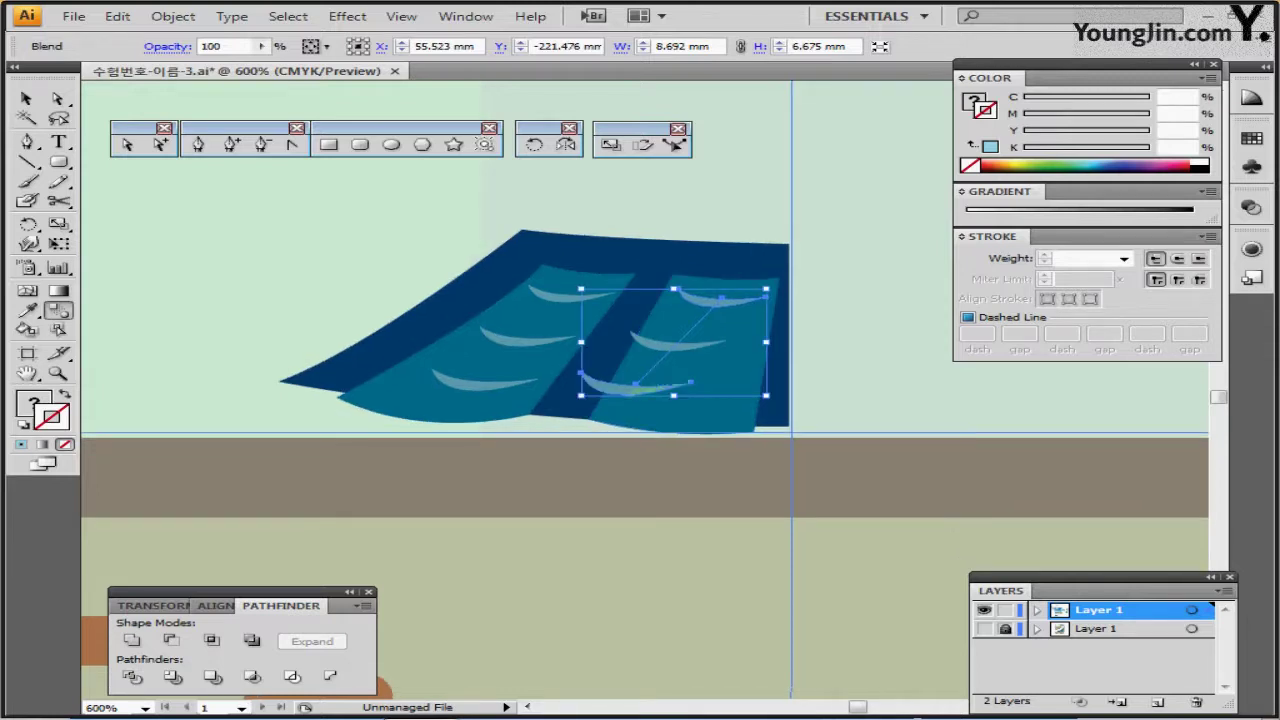
double_click(636, 387)
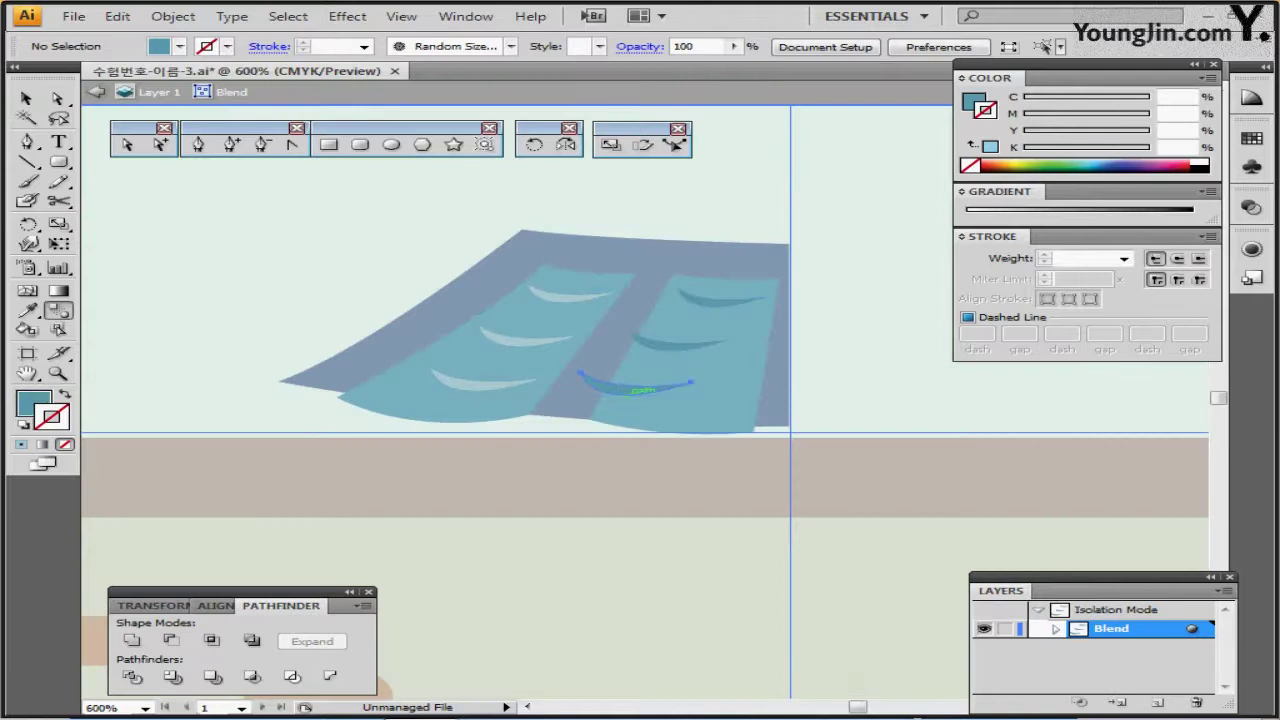
left_click(638, 388)
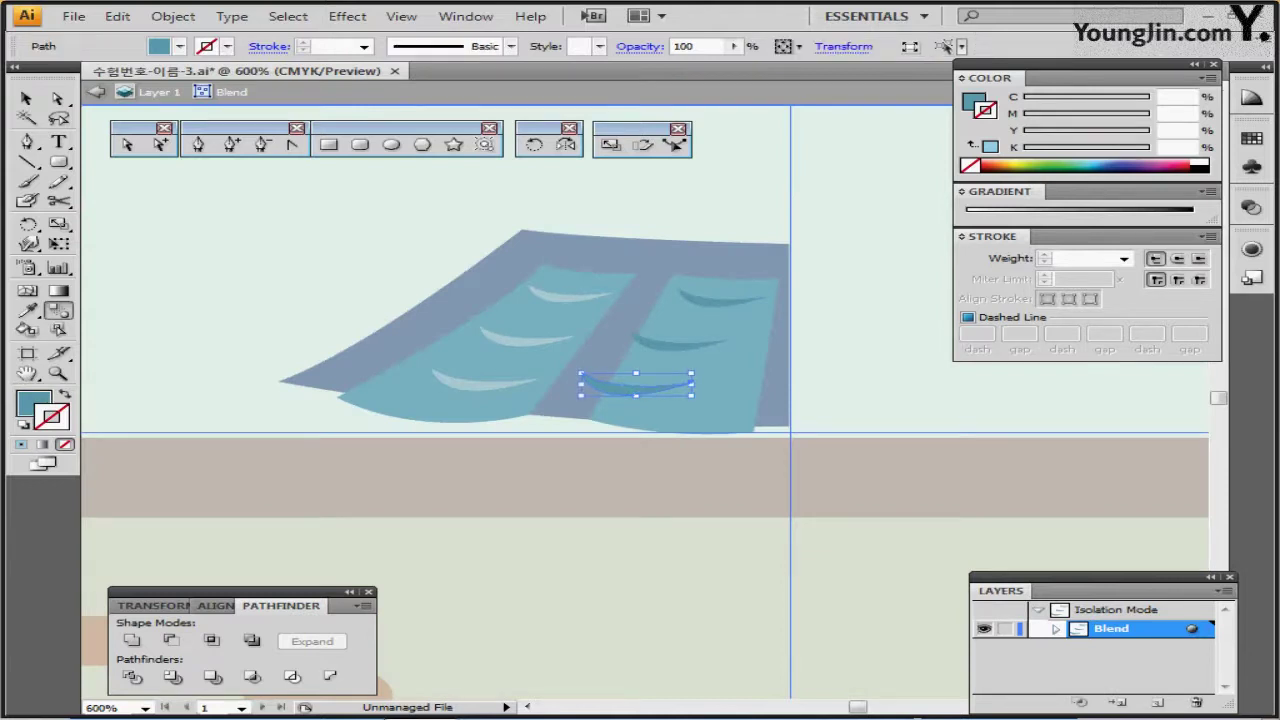
left_click_drag(636, 387, 683, 398)
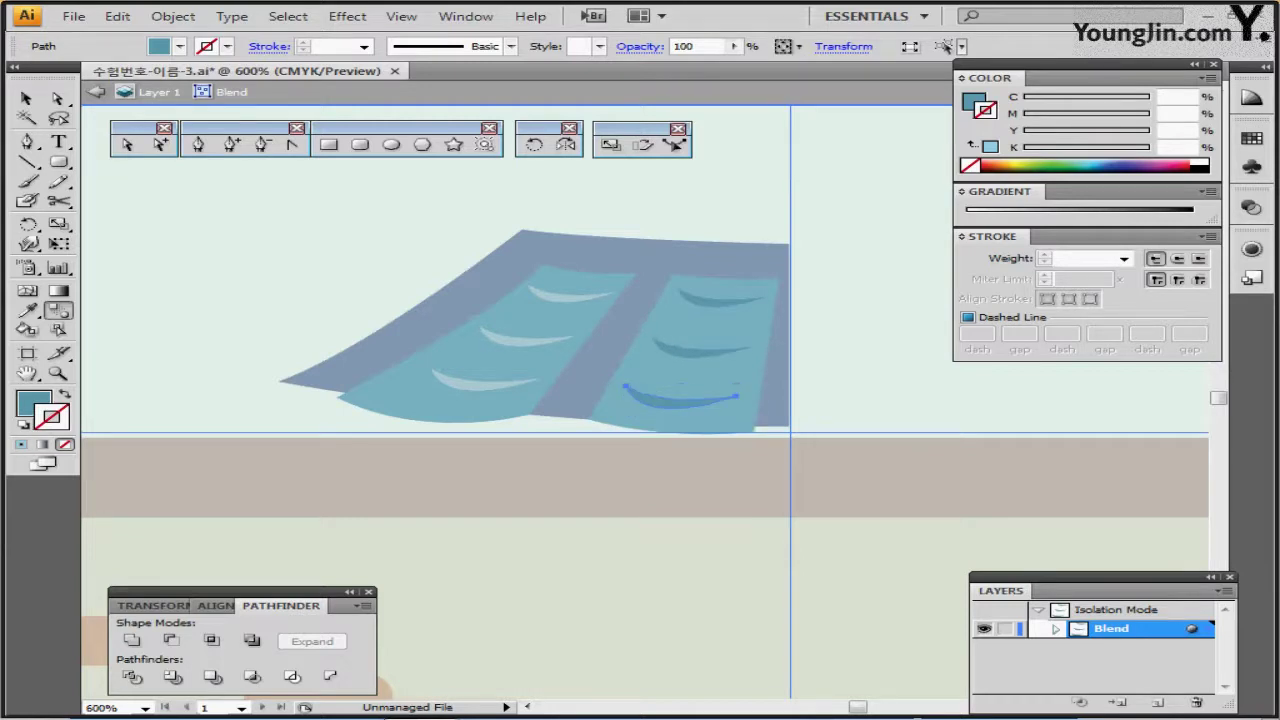
key("Escape")
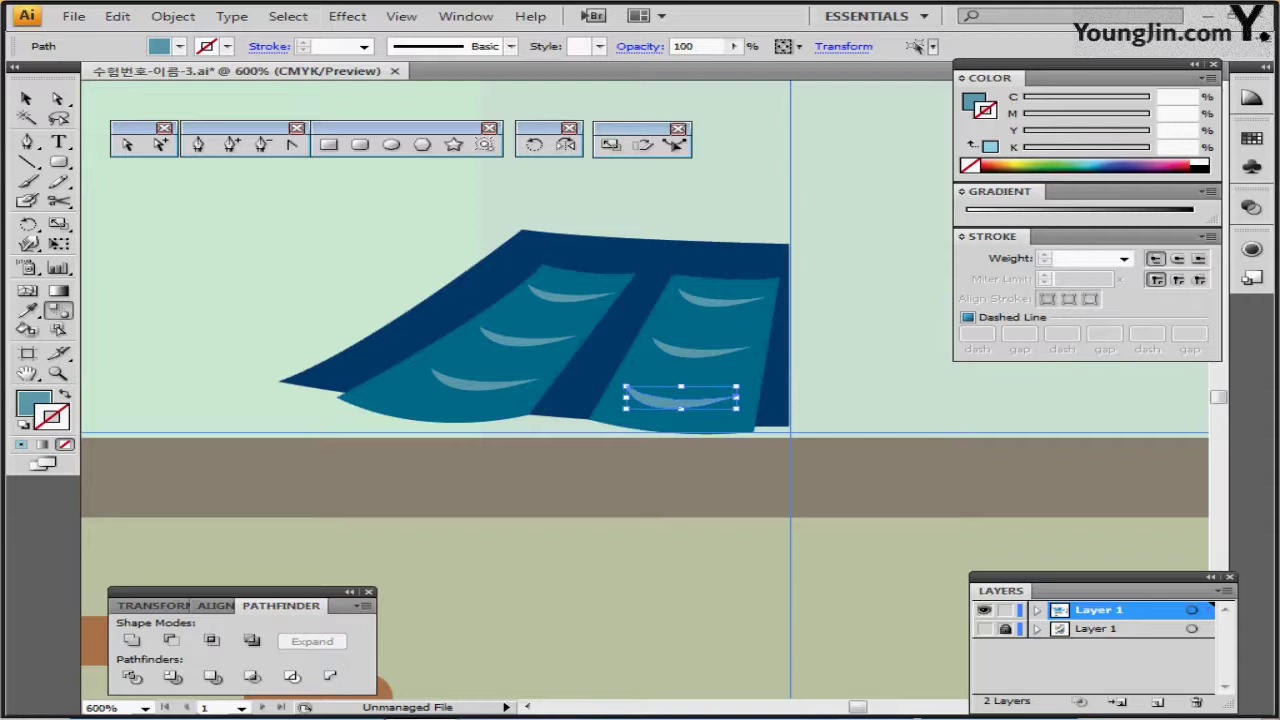
key("ctrl+s")
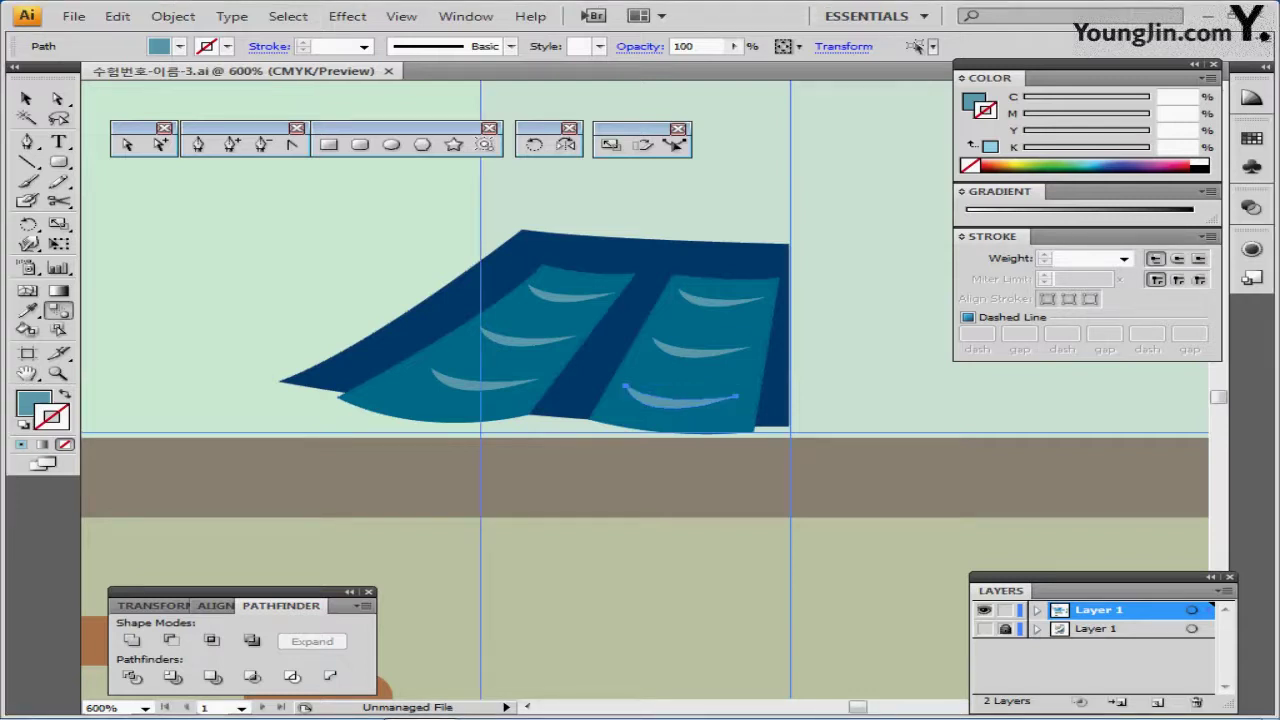
Select the crescent blends on both roof panels and expand them into separate paths.
key("ctrl+shift+b")
key("ctrl+z")
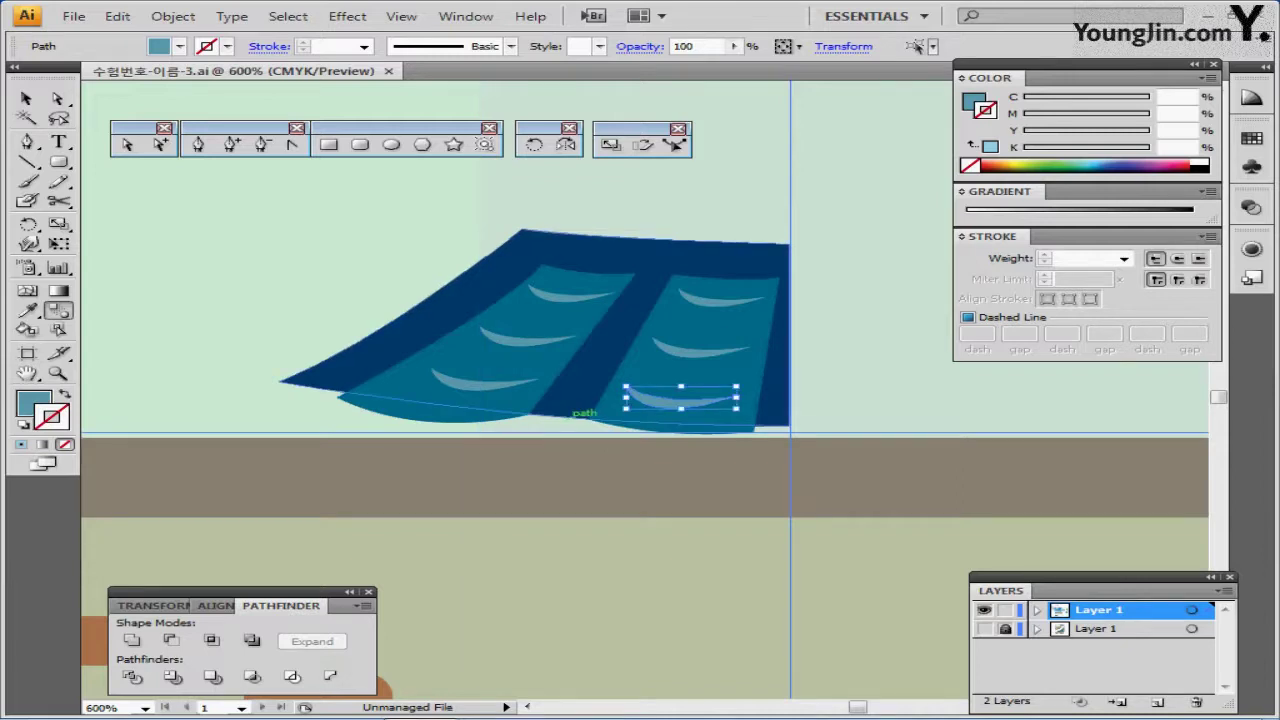
left_click(491, 385, "ctrl+shift")
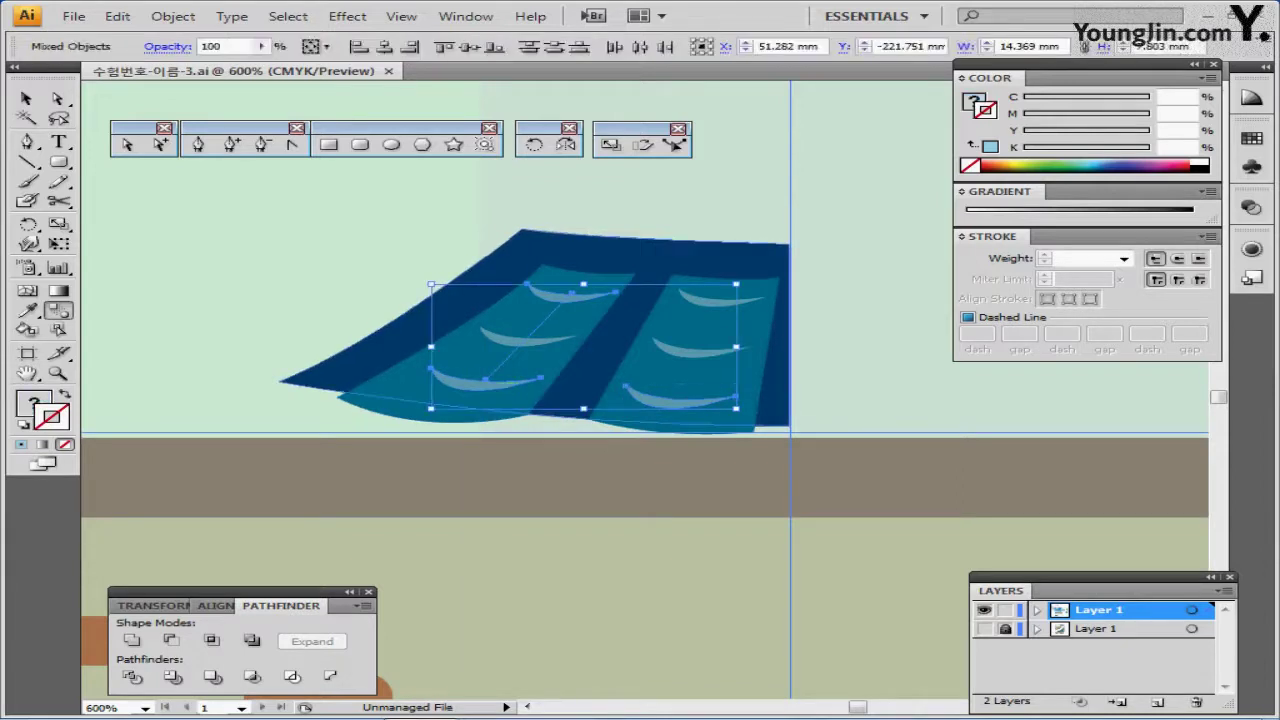
left_click(681, 402, "ctrl+shift")
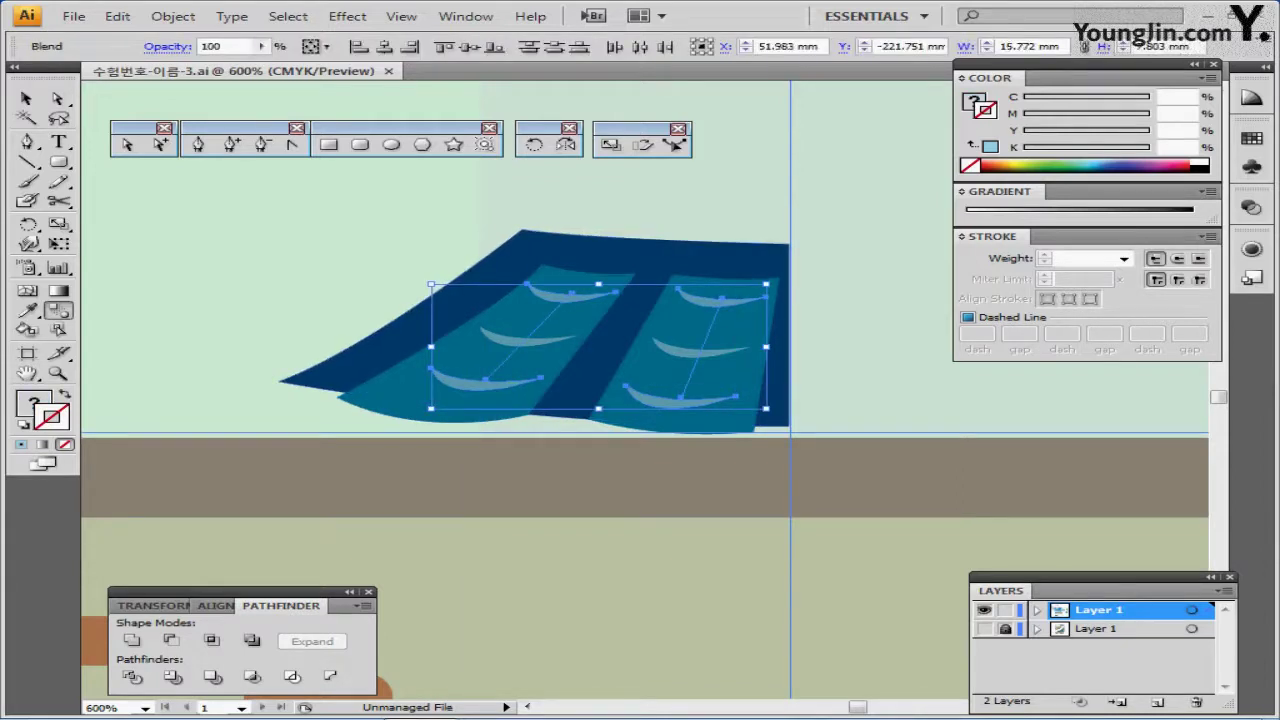
right_click(685, 355)
left_click(173, 16)
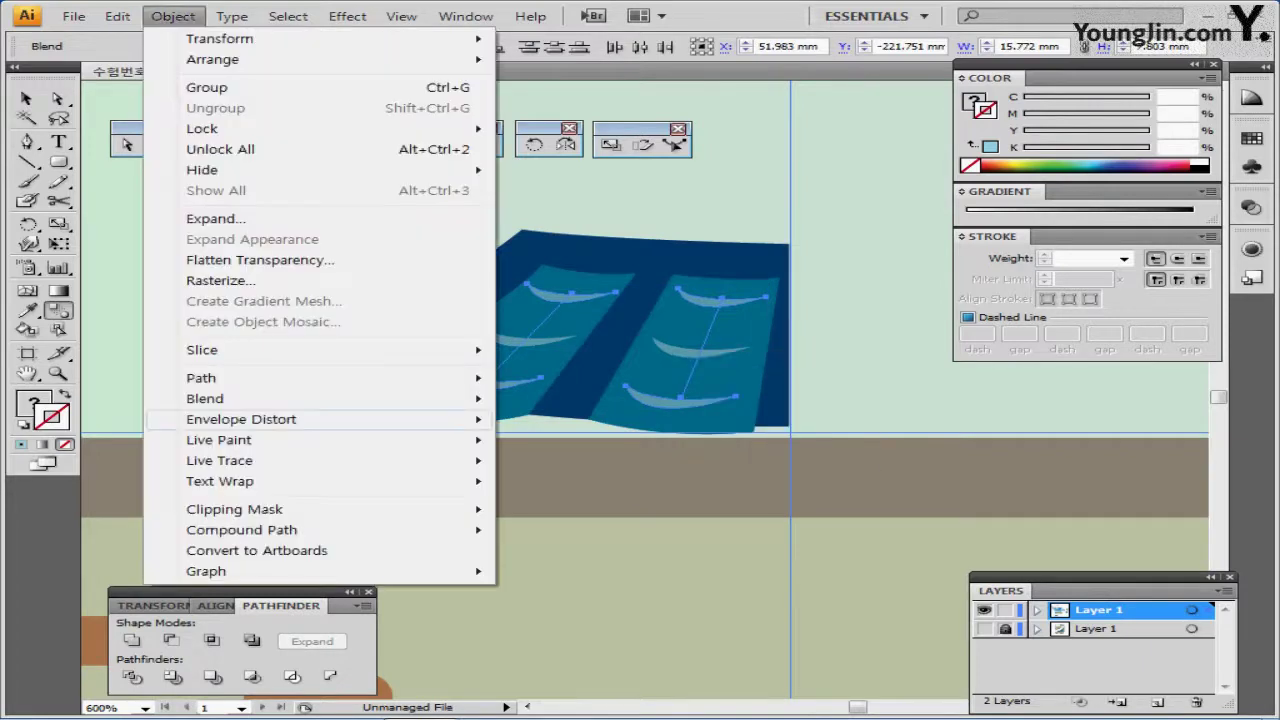
mouse_move(300, 398)
left_click(540, 477)
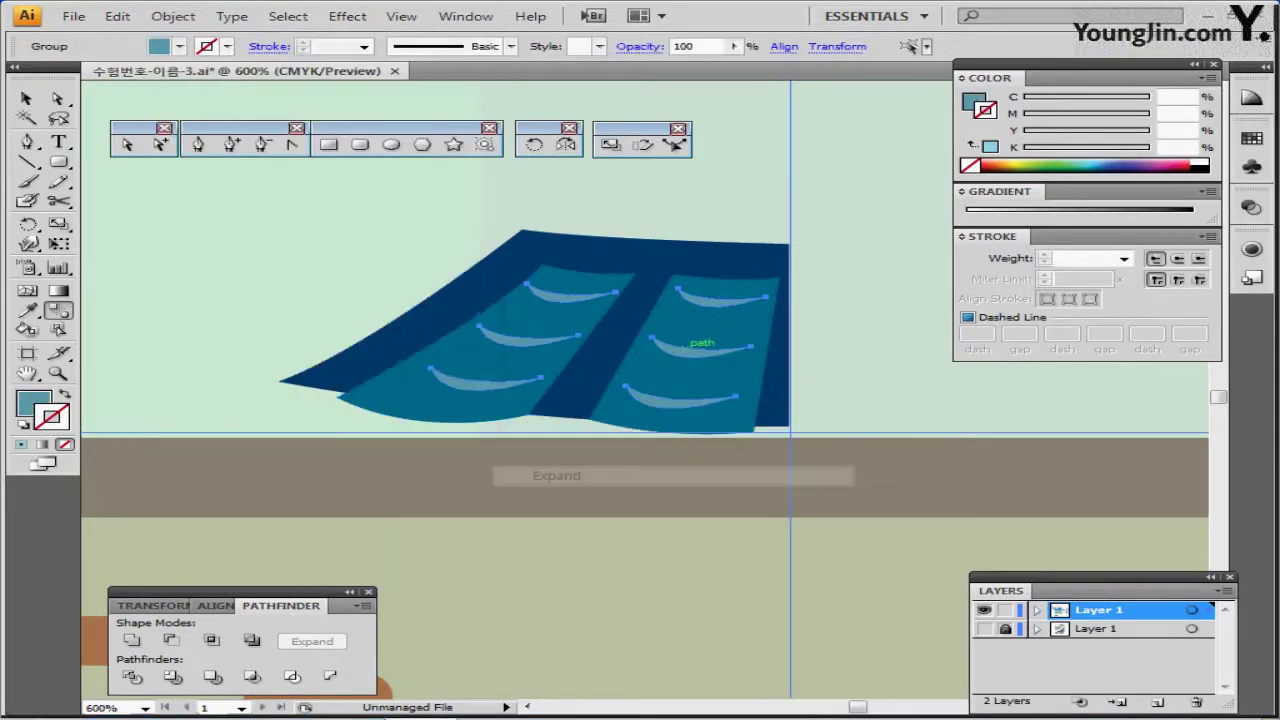
Draw an ellipse on the roof's upper corner, place copies at the lower ends of the three dark ribs and save the document.
key("ctrl")
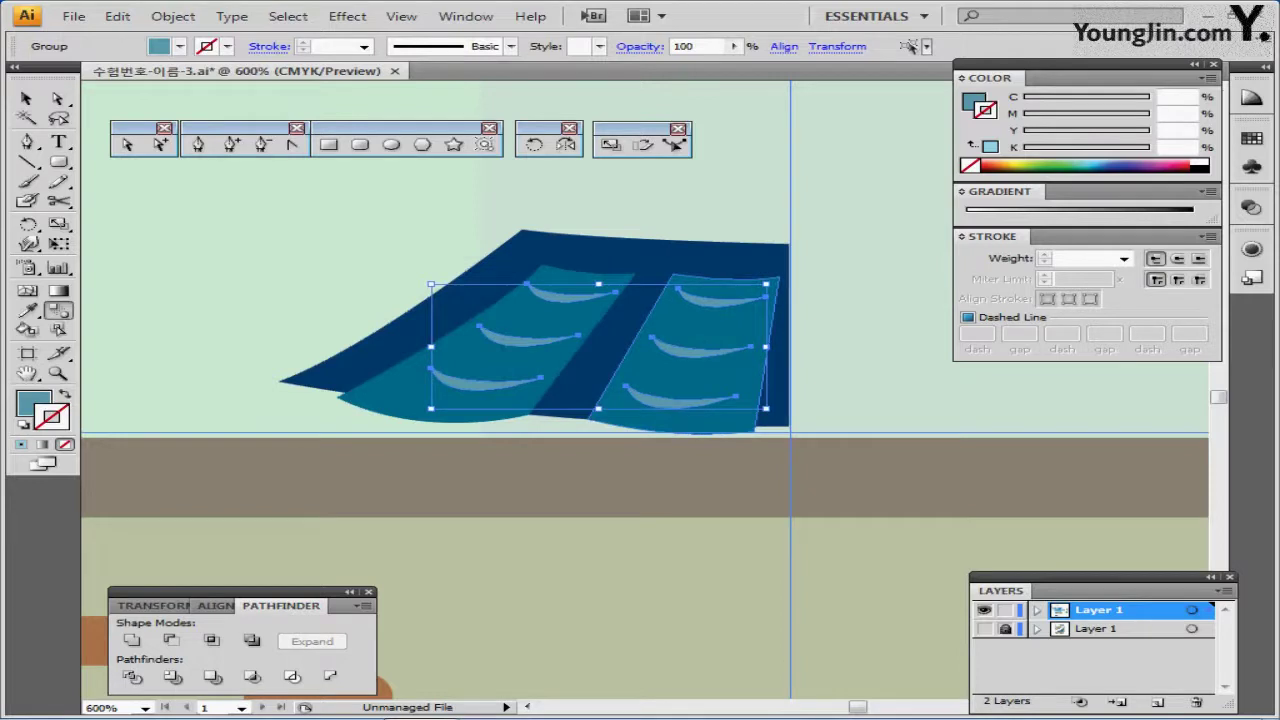
key("ctrl+shift+b")
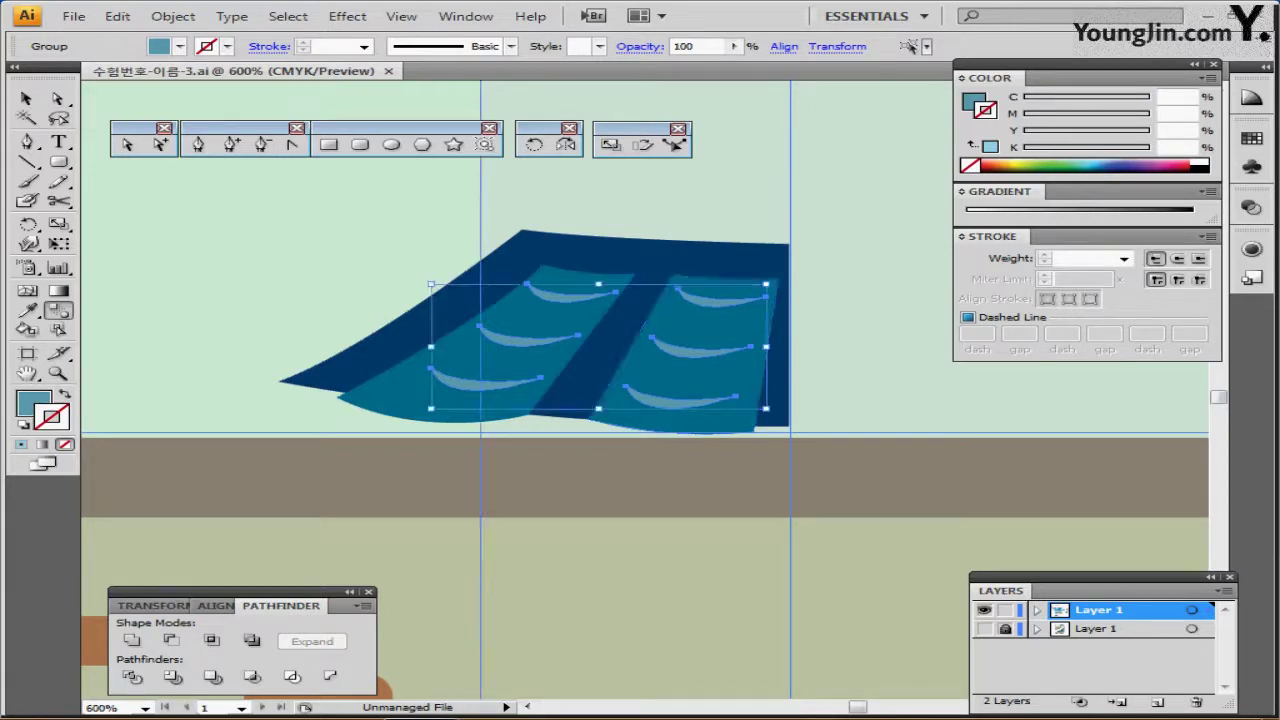
left_click(484, 205, "ctrl")
left_click(452, 378, "ctrl")
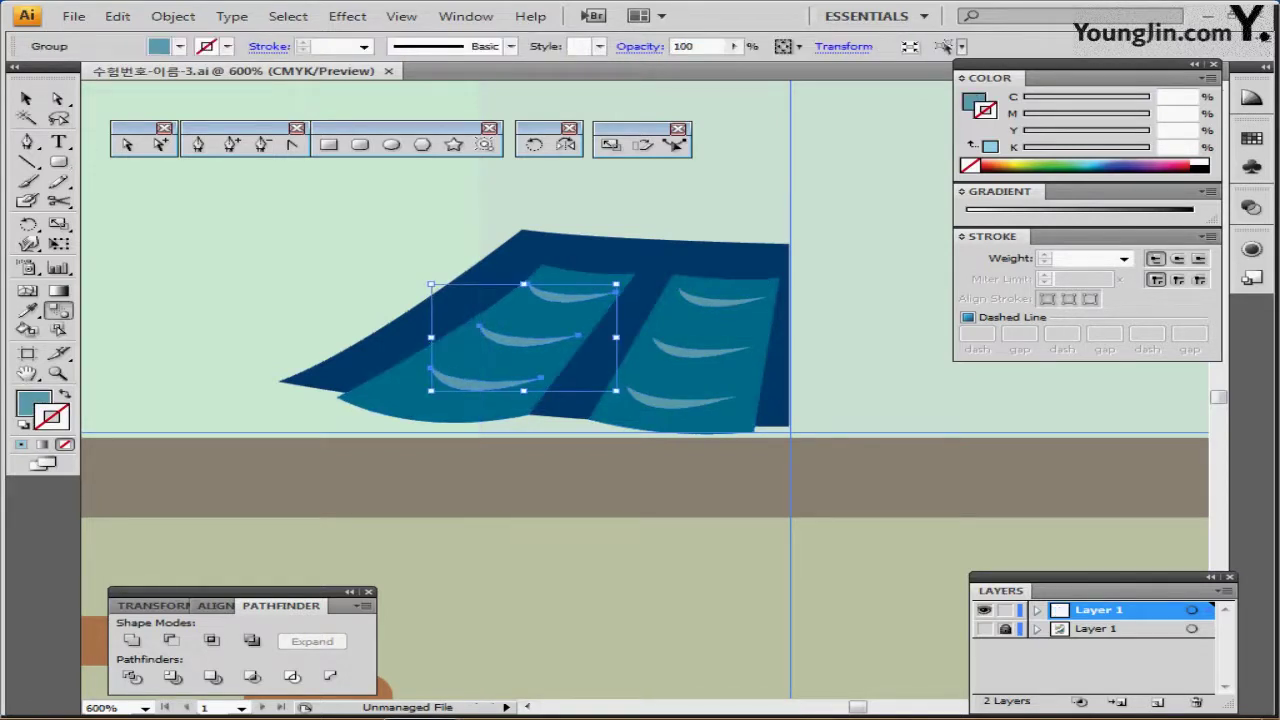
left_click(431, 337, "shift")
left_click(391, 144)
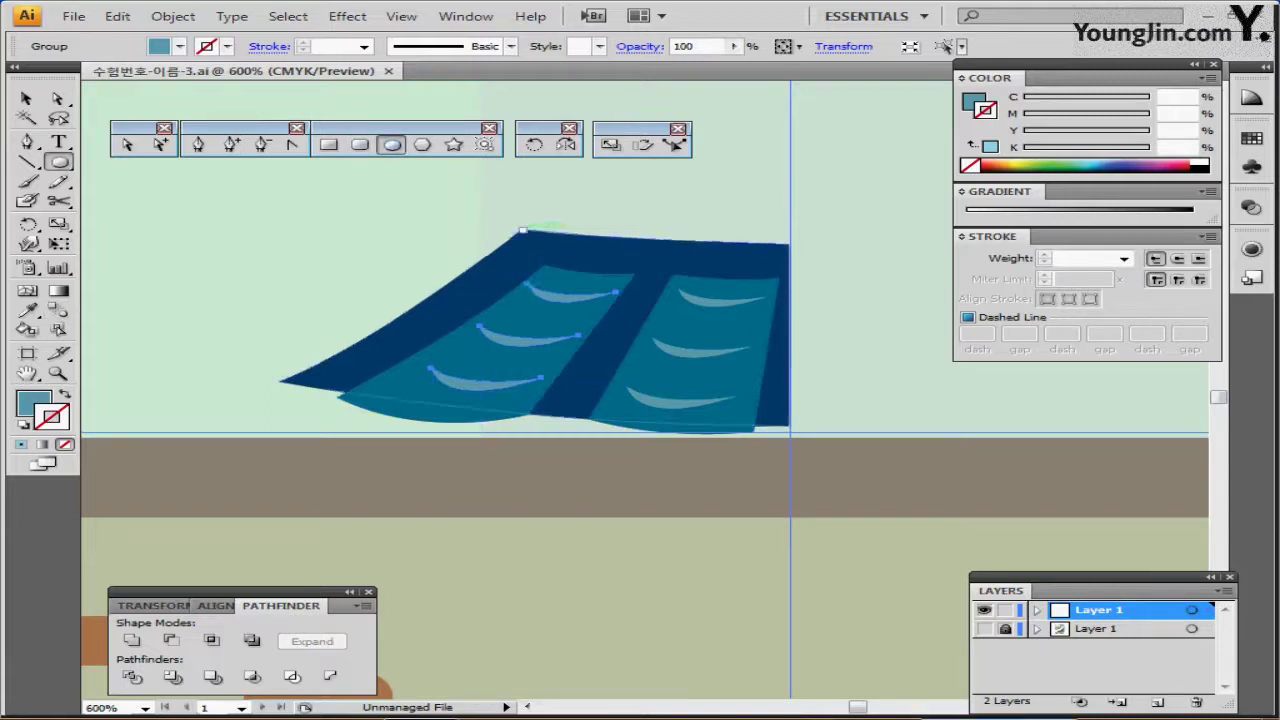
left_click_drag(521, 230, 319, 396)
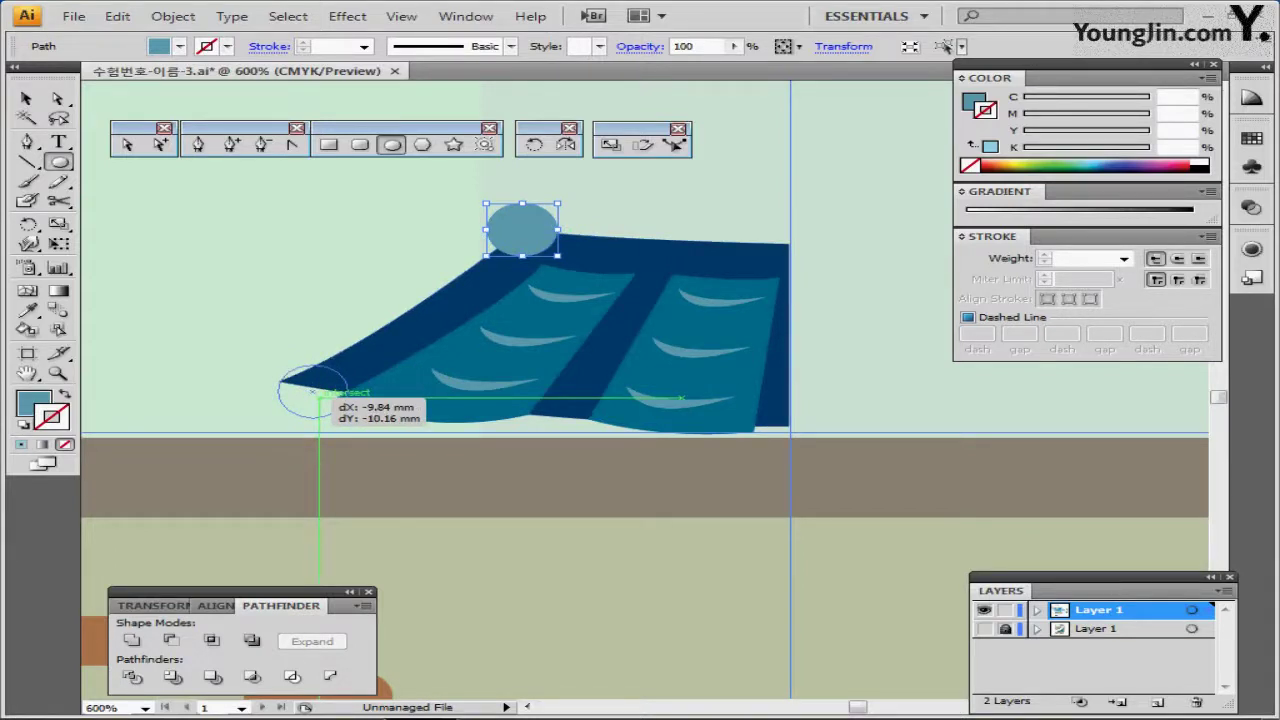
left_click_drag(319, 396, 780, 428)
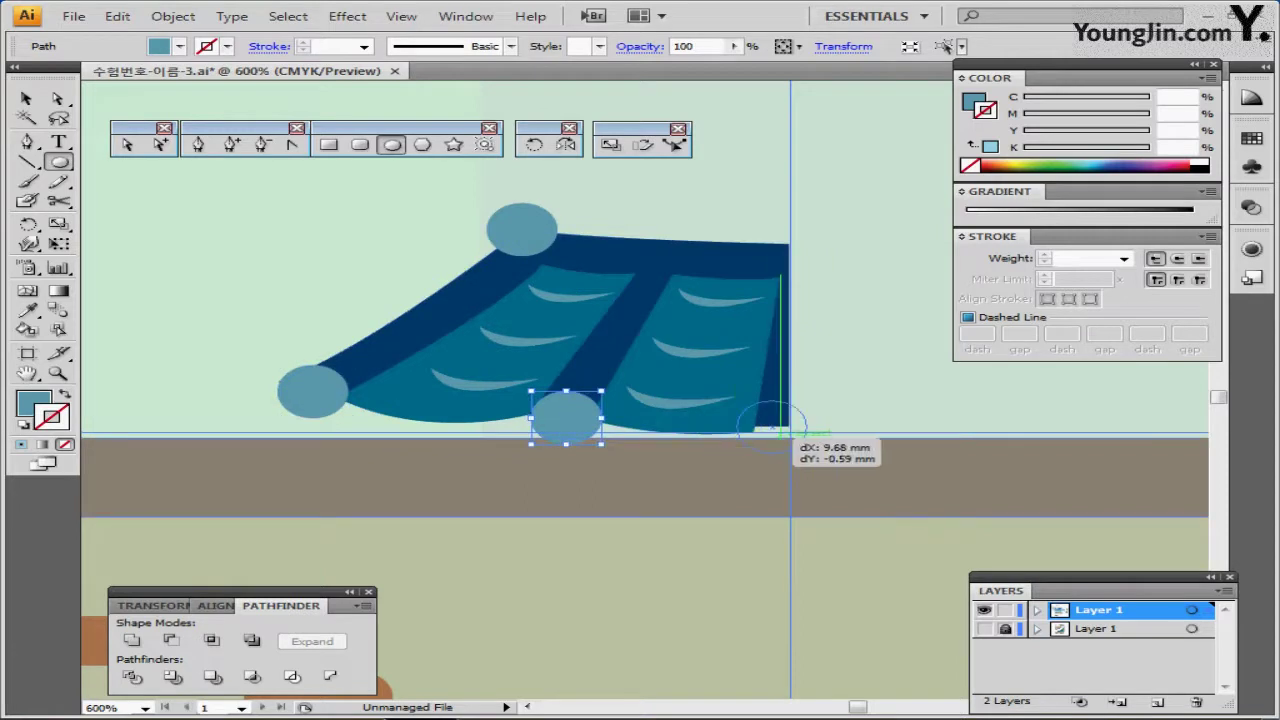
left_click_drag(780, 428, 794, 436)
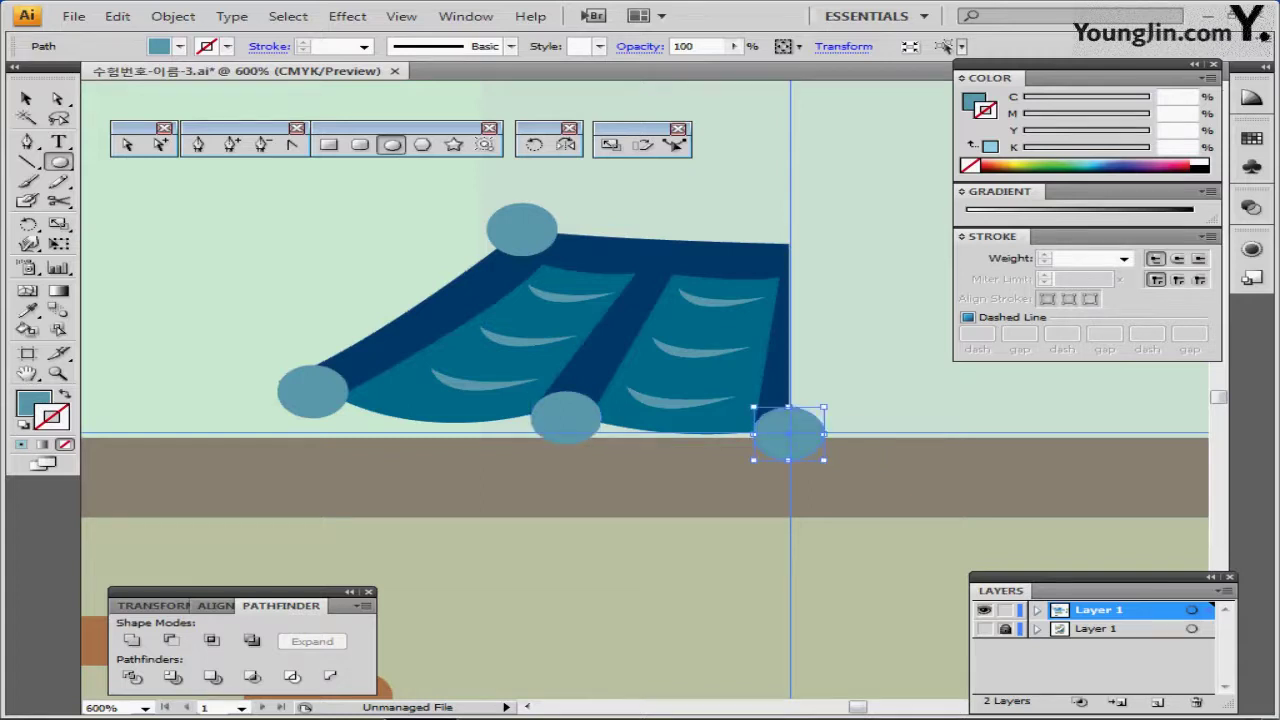
key("ctrl+s")
Activate the Pen tool, switch to outline view and show the locked reference layer behind the roof.
left_click_drag(794, 436, 719, 391)
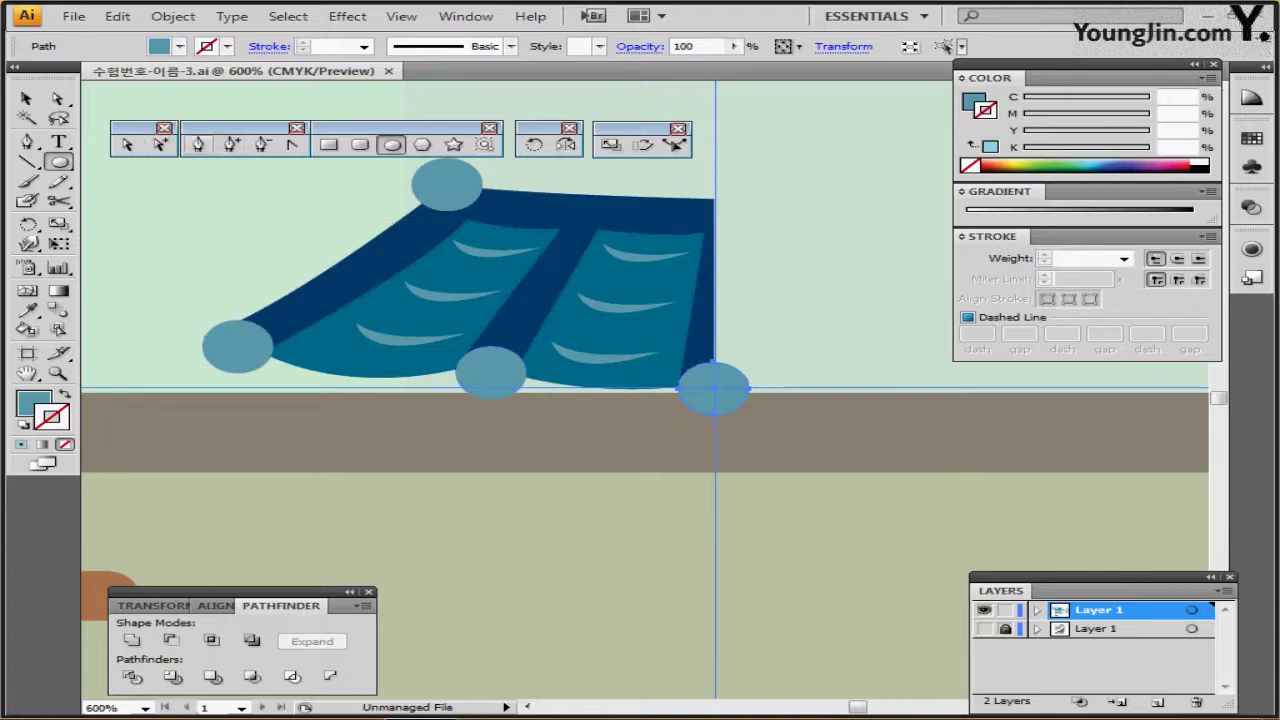
left_click(198, 144)
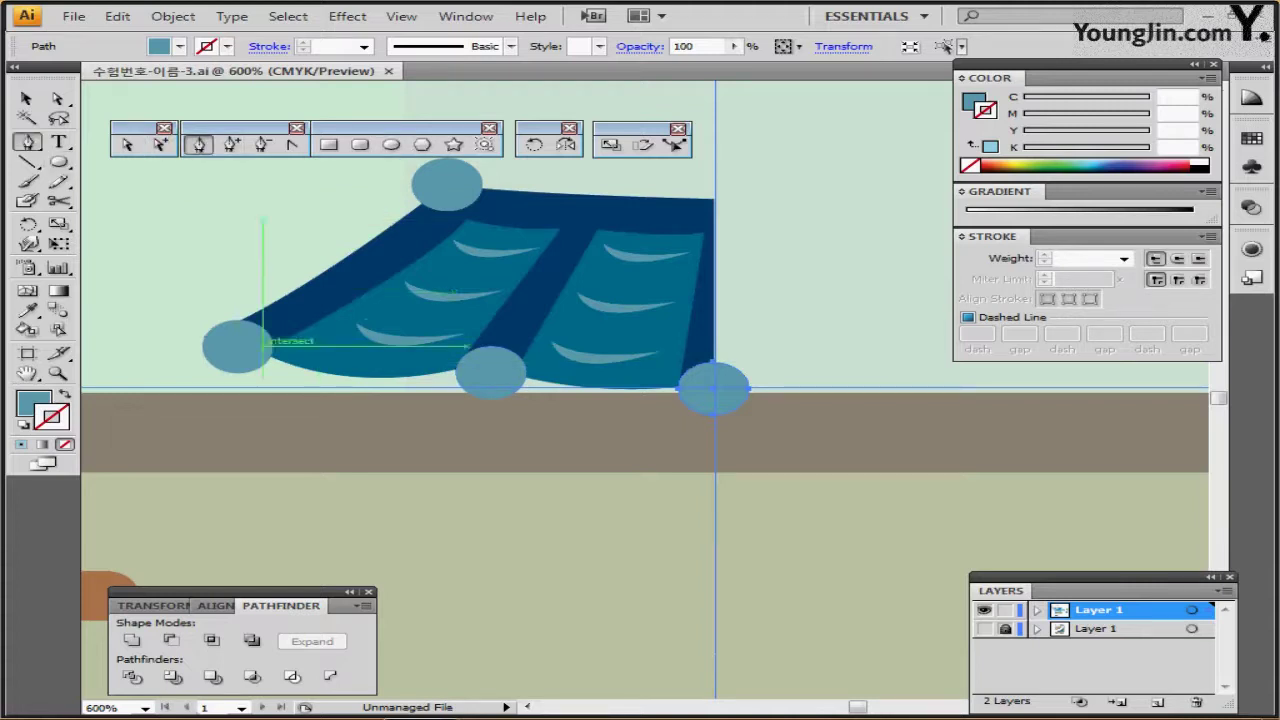
key("ctrl+y")
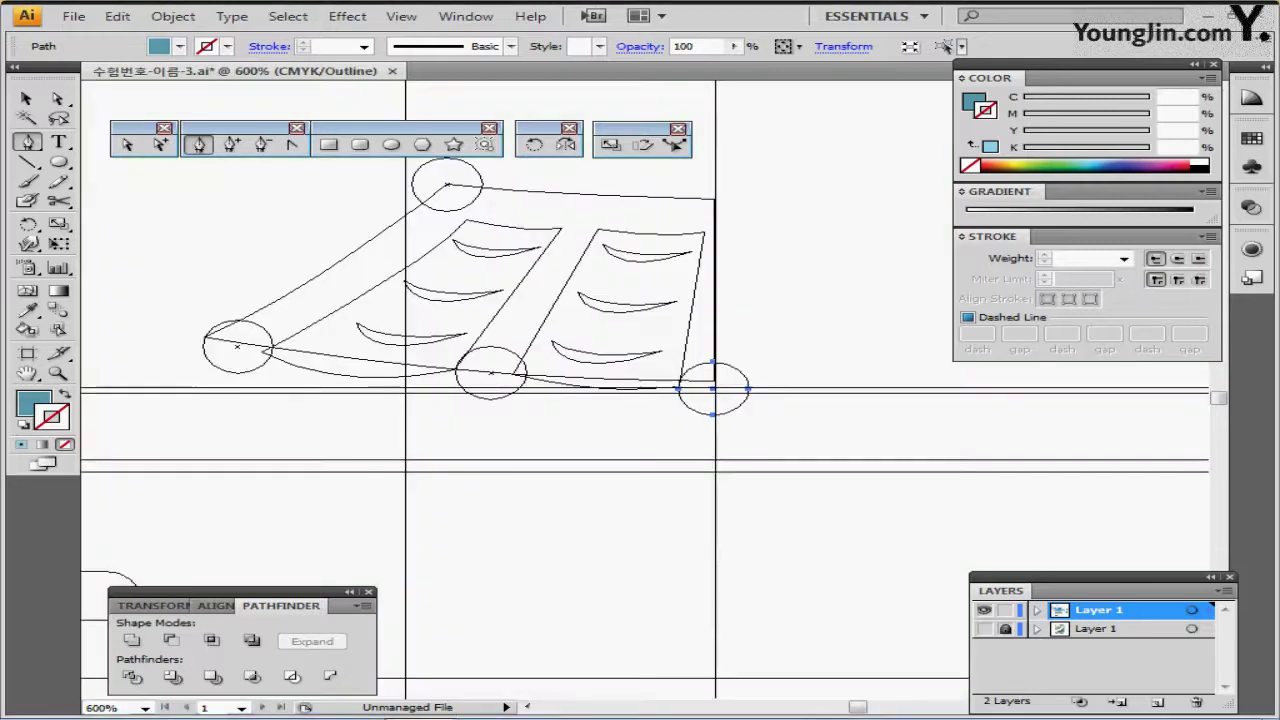
left_click(984, 628)
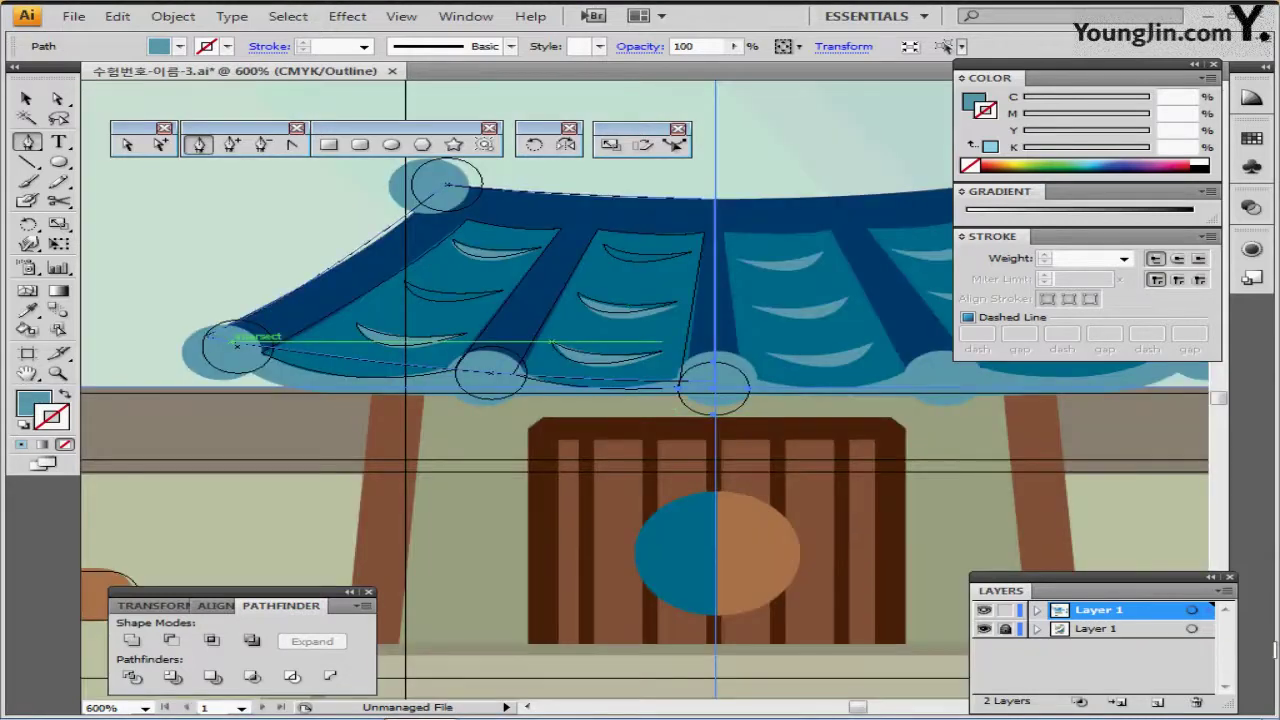
left_click(260, 340)
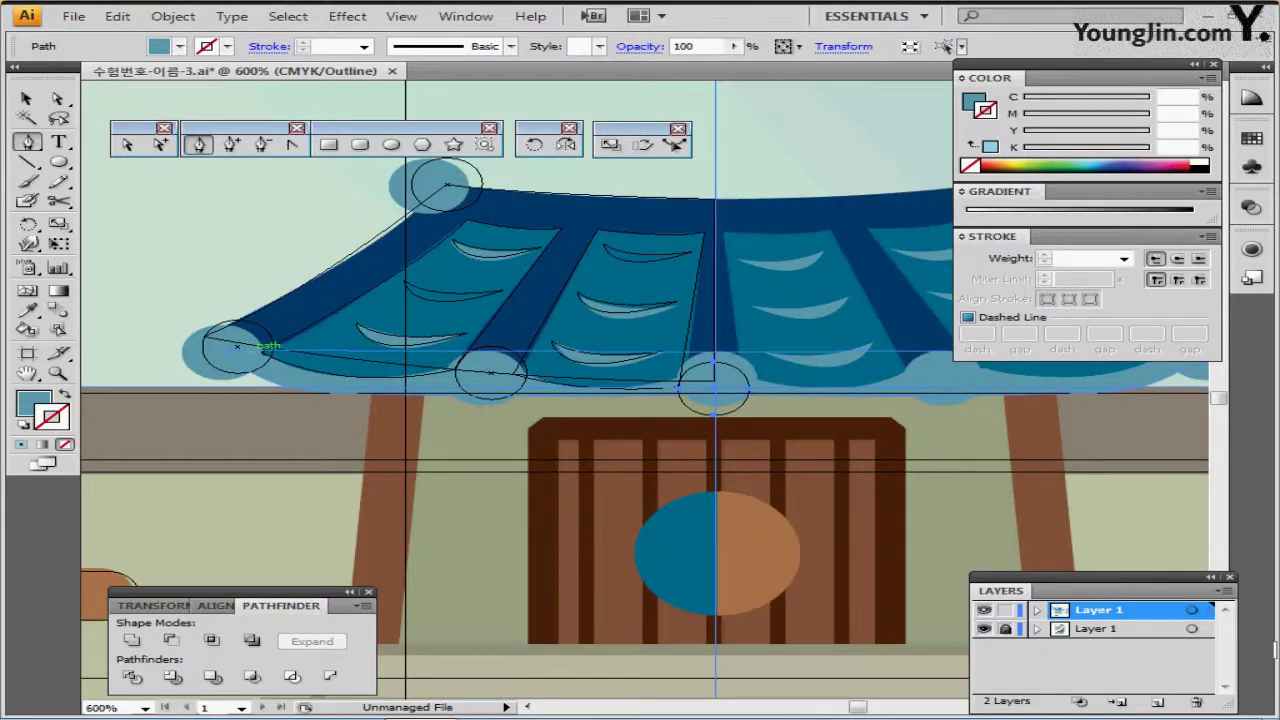
left_click(235, 362)
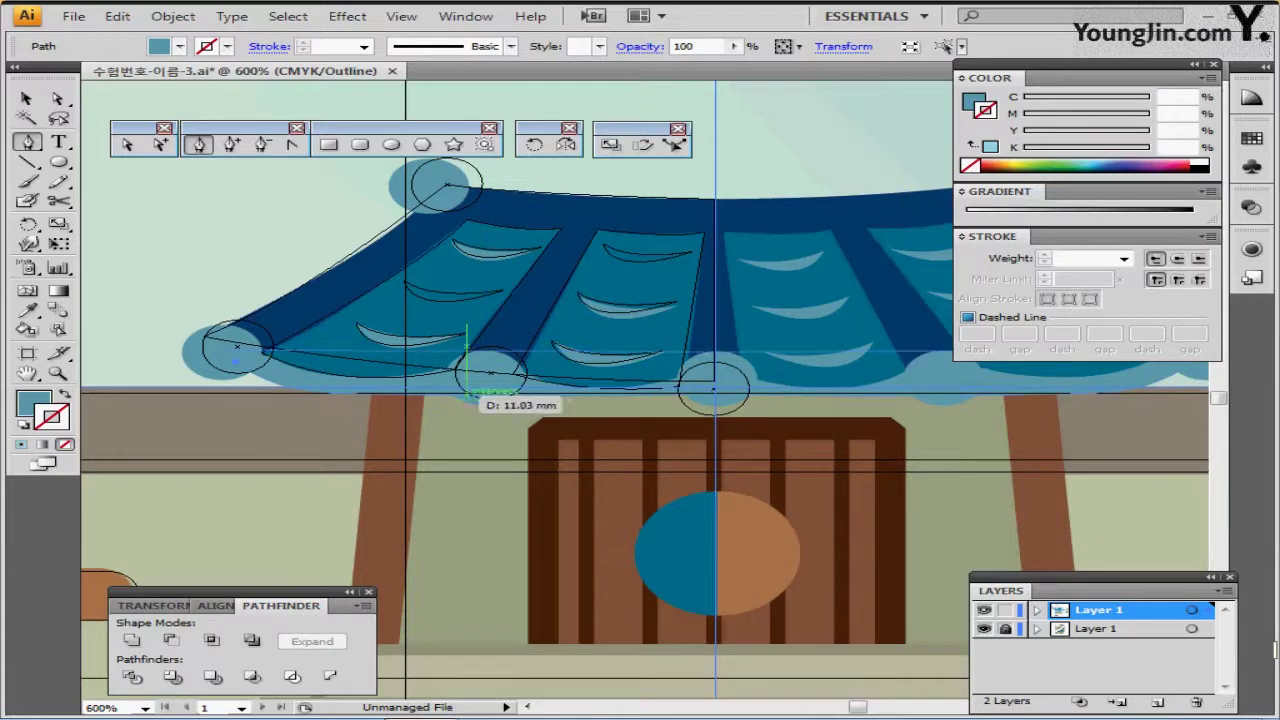
left_click_drag(470, 392, 583, 370)
left_click_drag(236, 362, 222, 362)
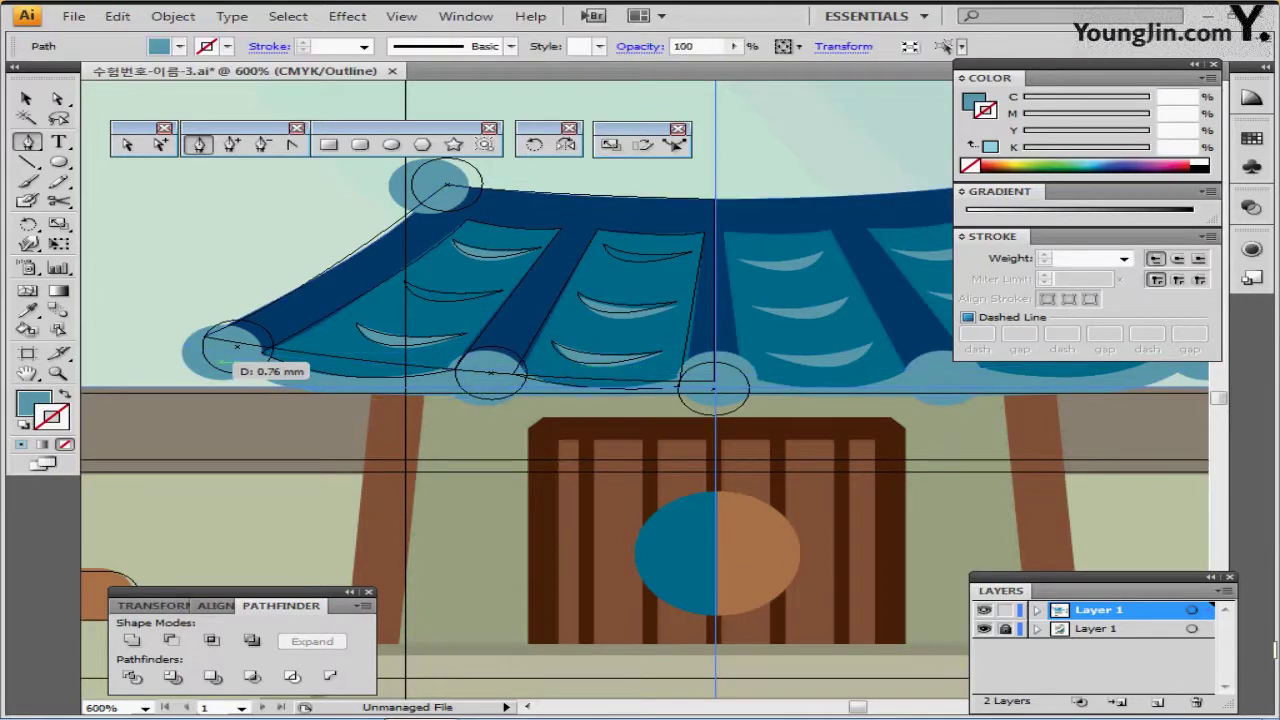
key("ctrl+z")
key("ctrl+z")
key("ctrl+z")
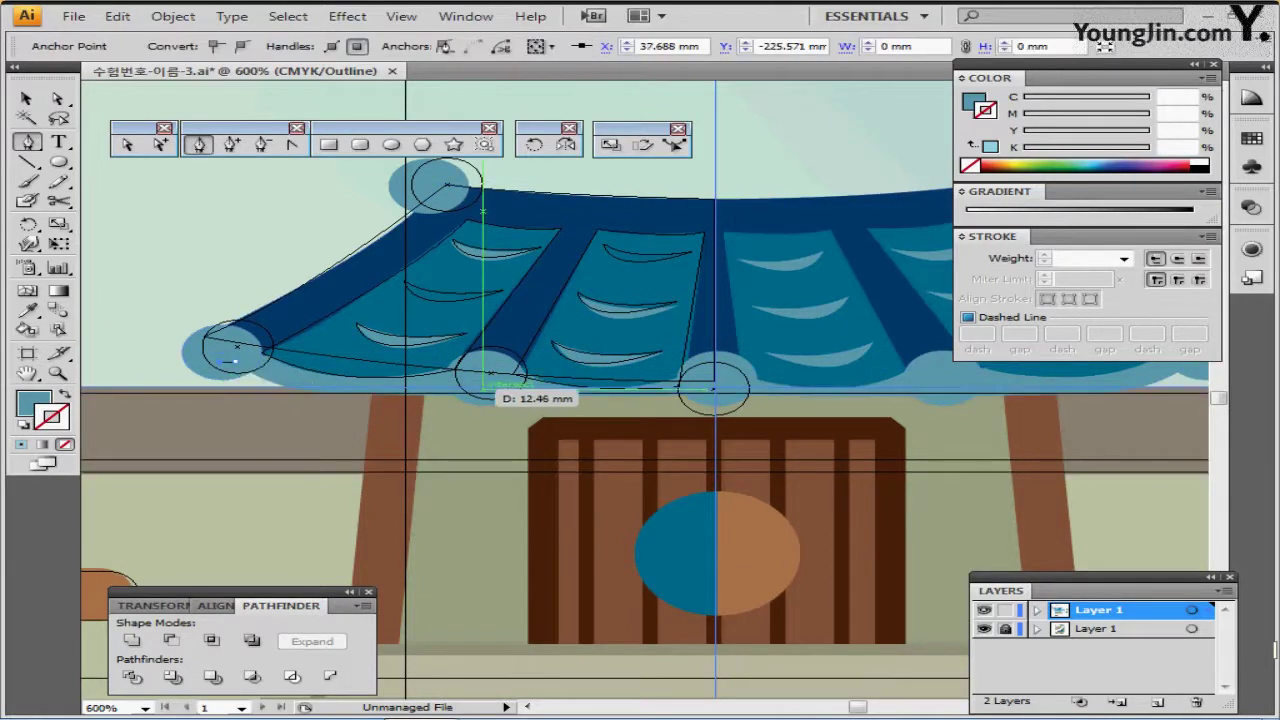
Trace the light blue eaves strip along the roof's lower edge to the vertical centre line and close the path.
left_click(222, 363)
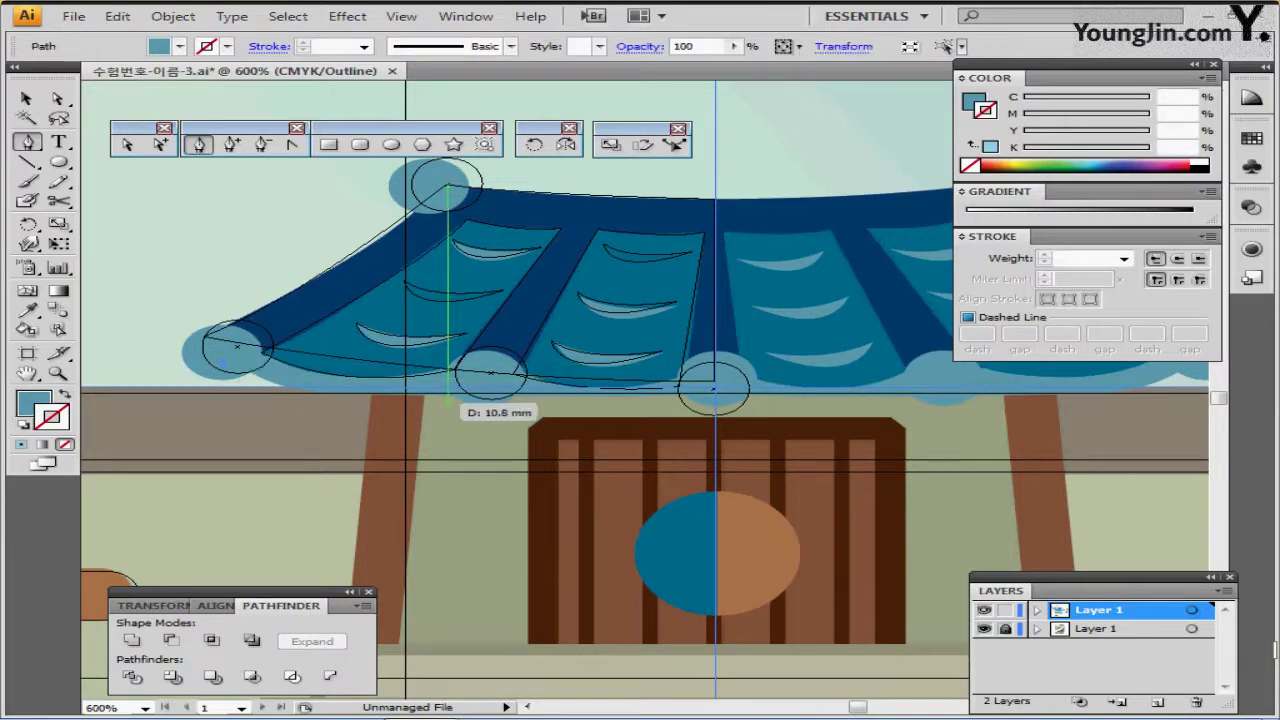
left_click_drag(383, 395, 462, 388)
left_click_drag(922, 434, 1014, 364)
key("ctrl+z")
left_click_drag(326, 392, 389, 398)
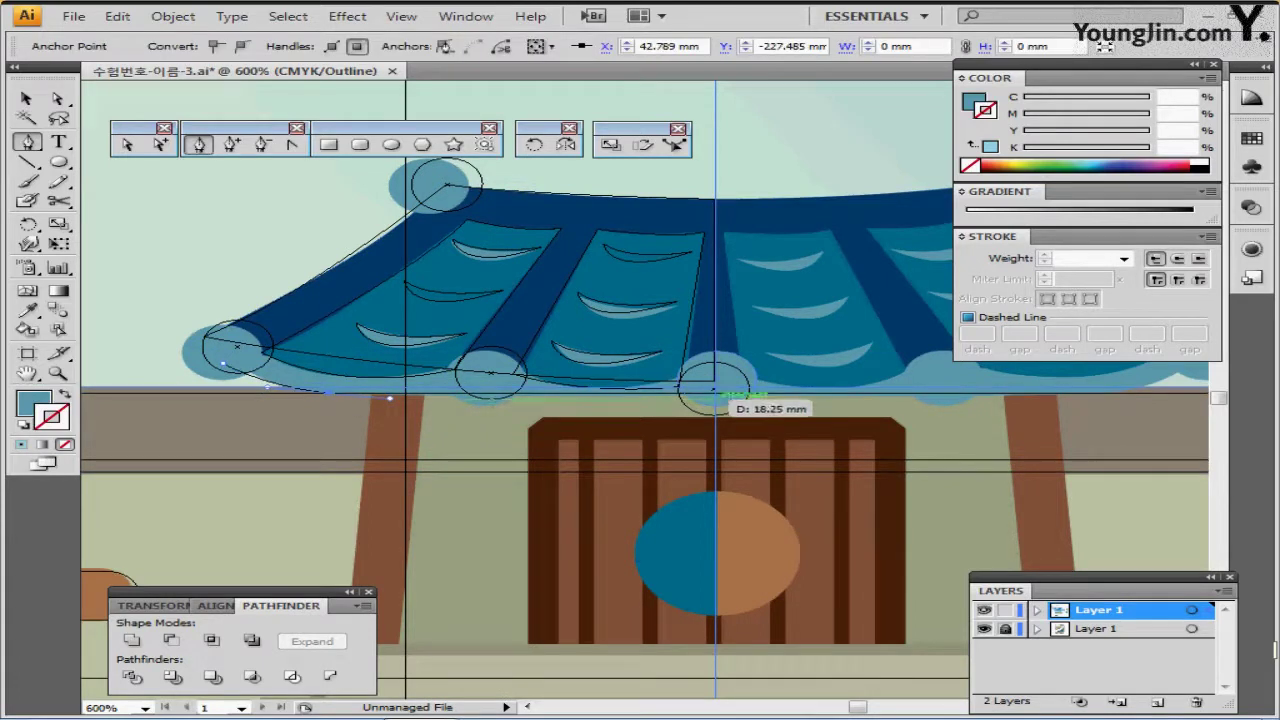
left_click(714, 393)
left_click_drag(716, 362, 237, 347)
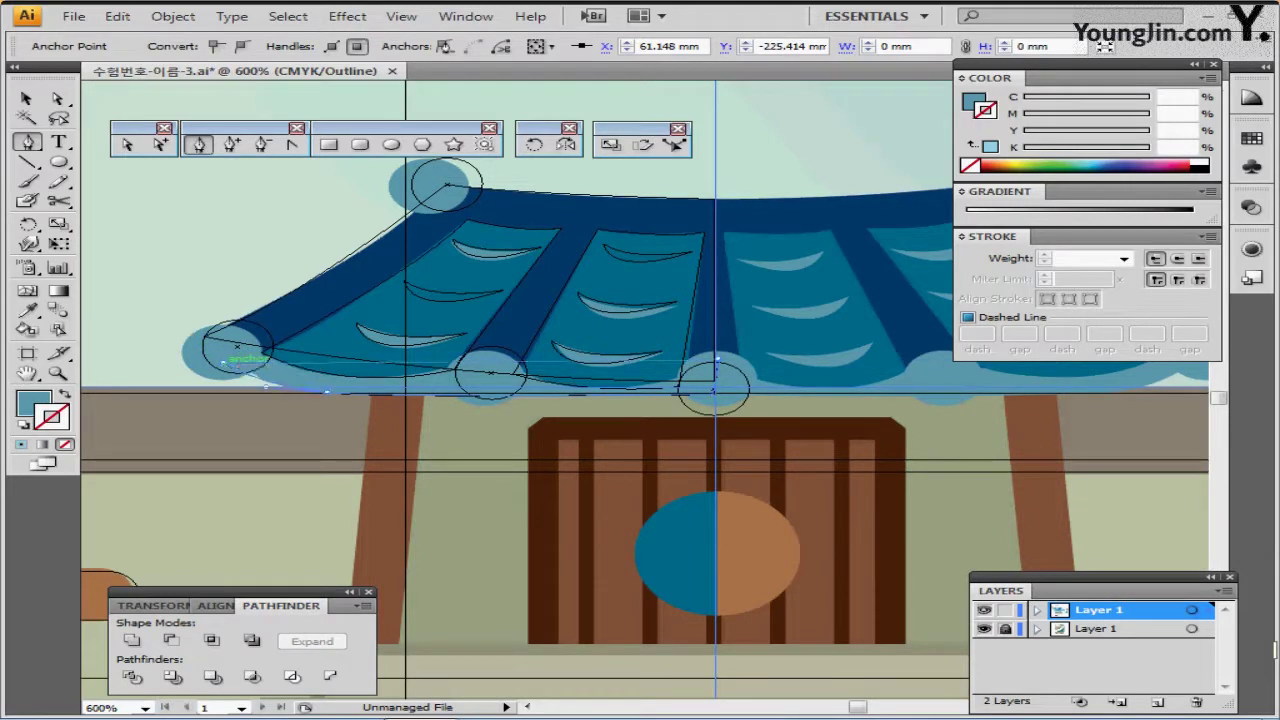
left_click(223, 363)
Move the eaves strip's outer end anchor inside the corner ellipse and adjust its neighbouring curve handle to follow the reference.
key("a")
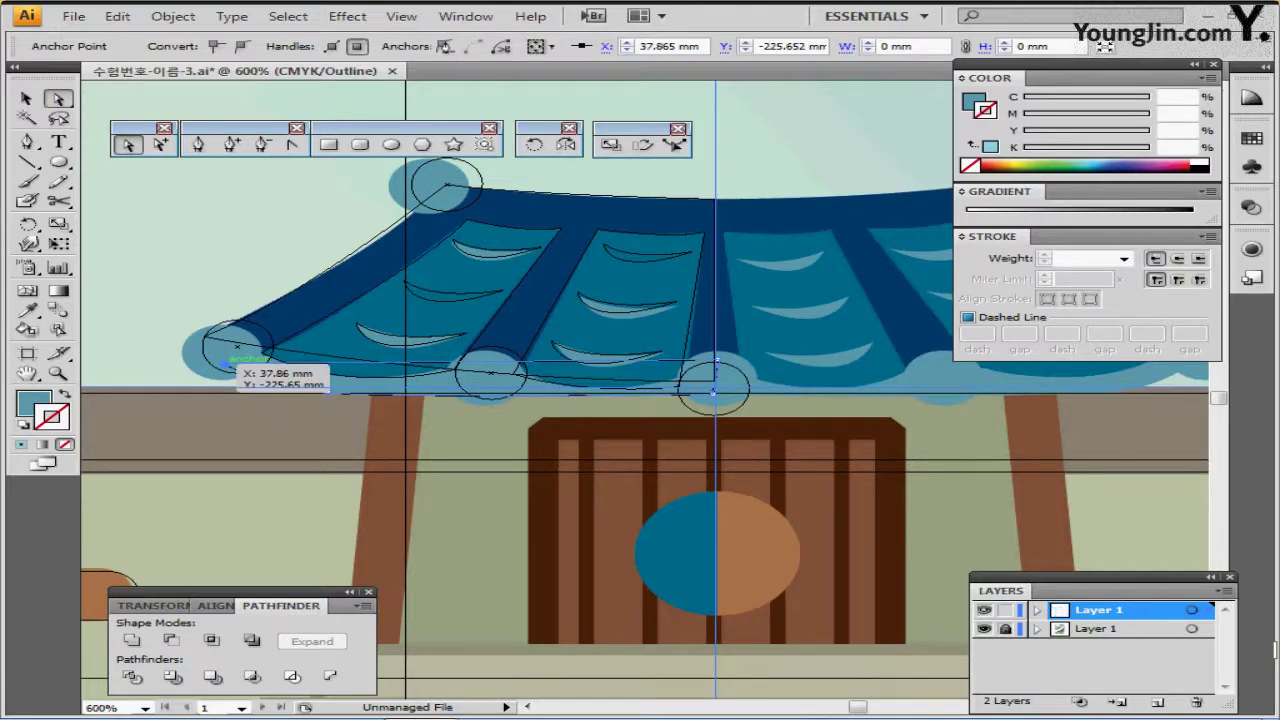
left_click_drag(237, 355, 247, 345)
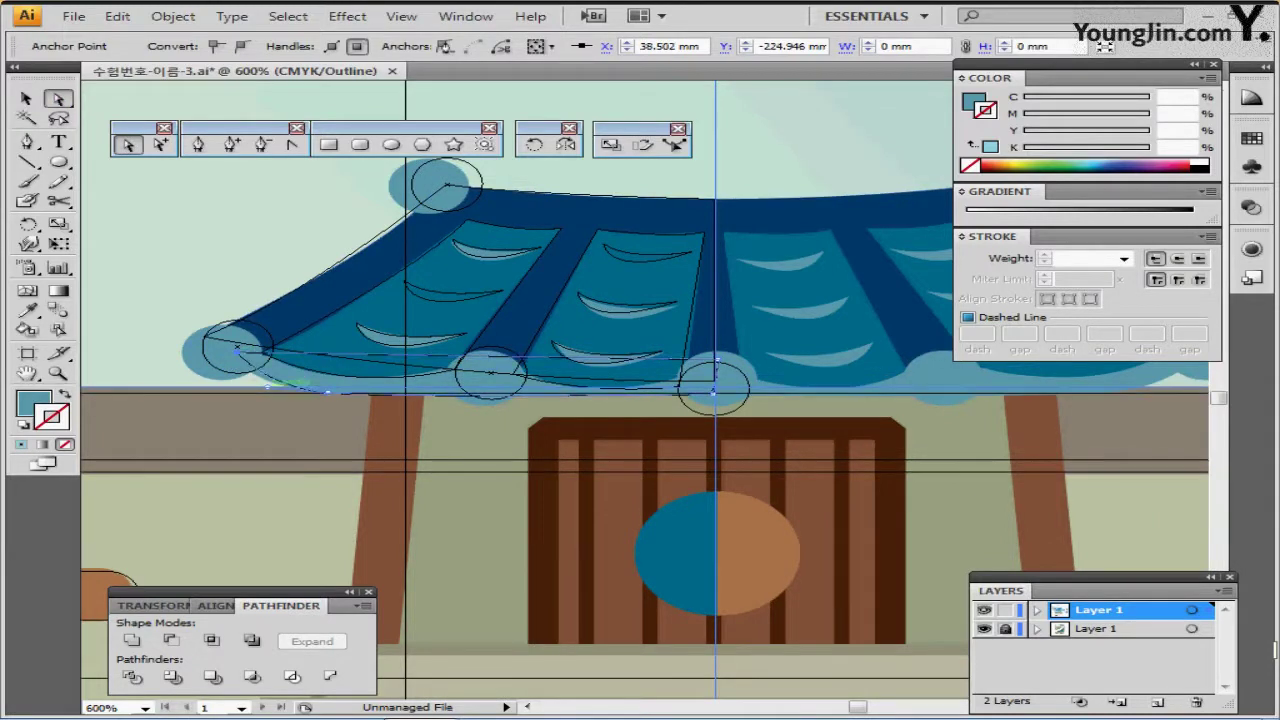
left_click_drag(268, 387, 237, 388)
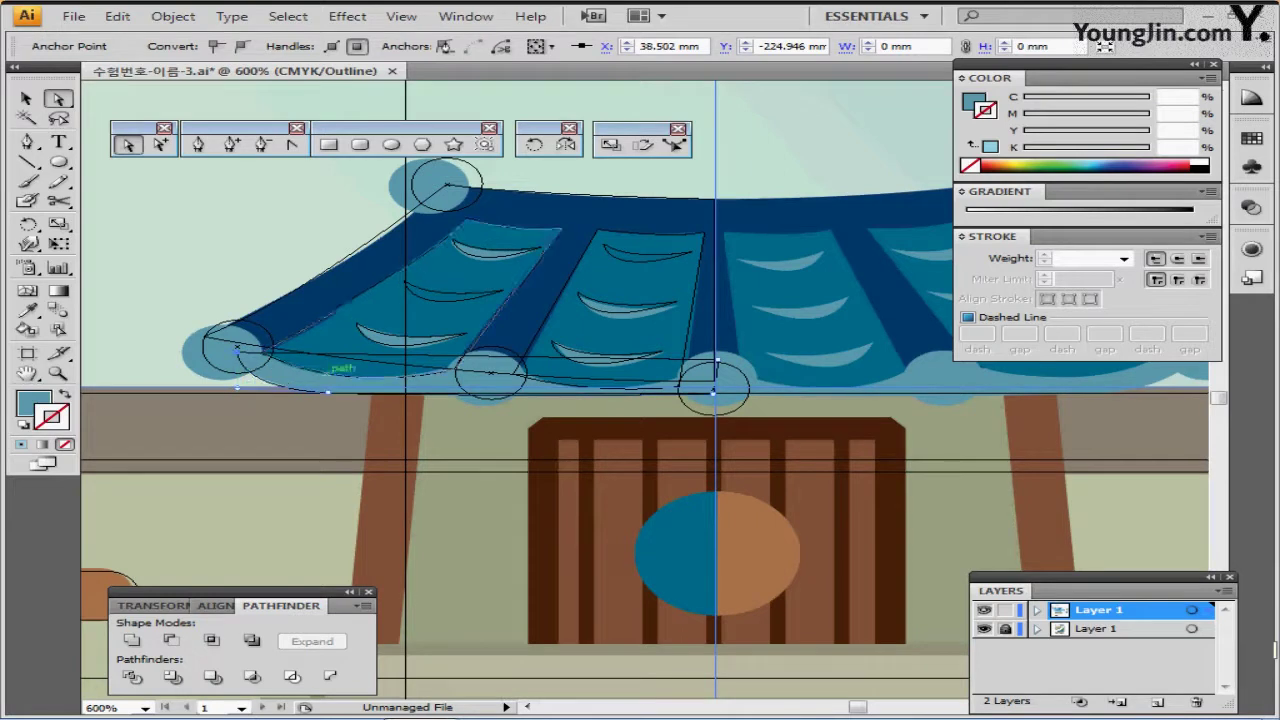
Shift the ellipses at the roof's upper corner and three rib ends onto the reference circles, then save and return to preview.
left_click(28, 99)
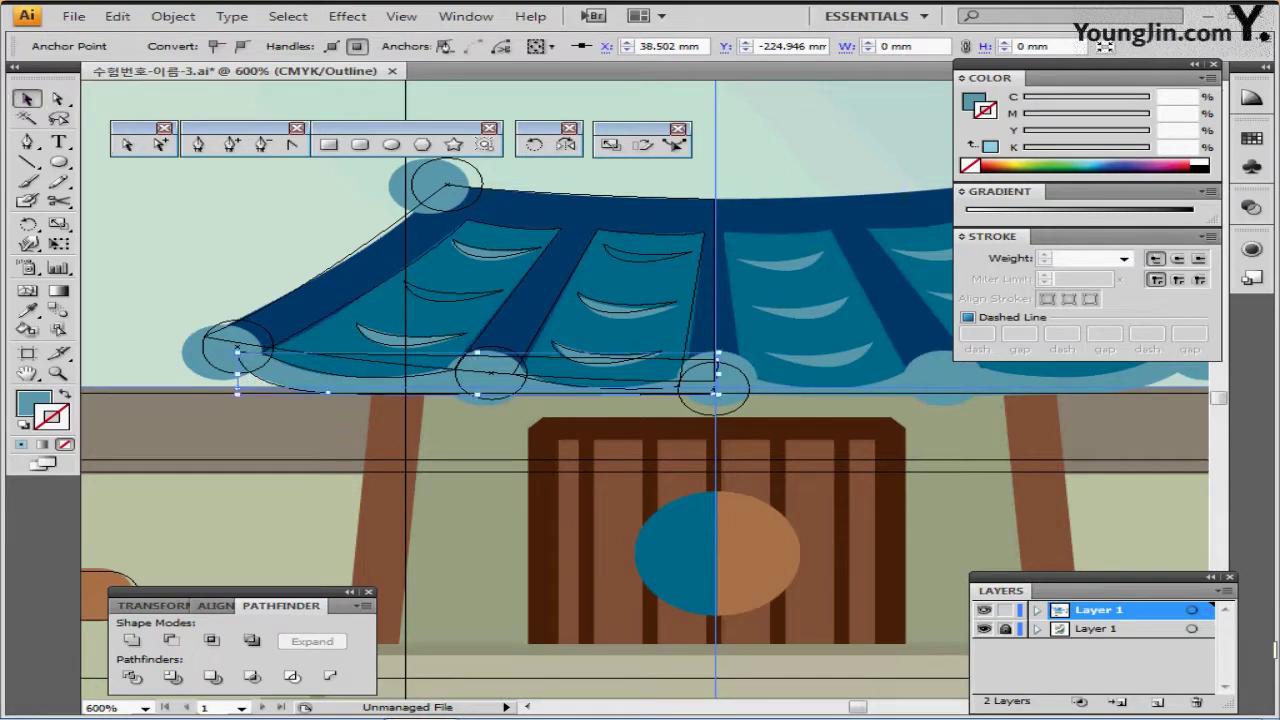
left_click(471, 198)
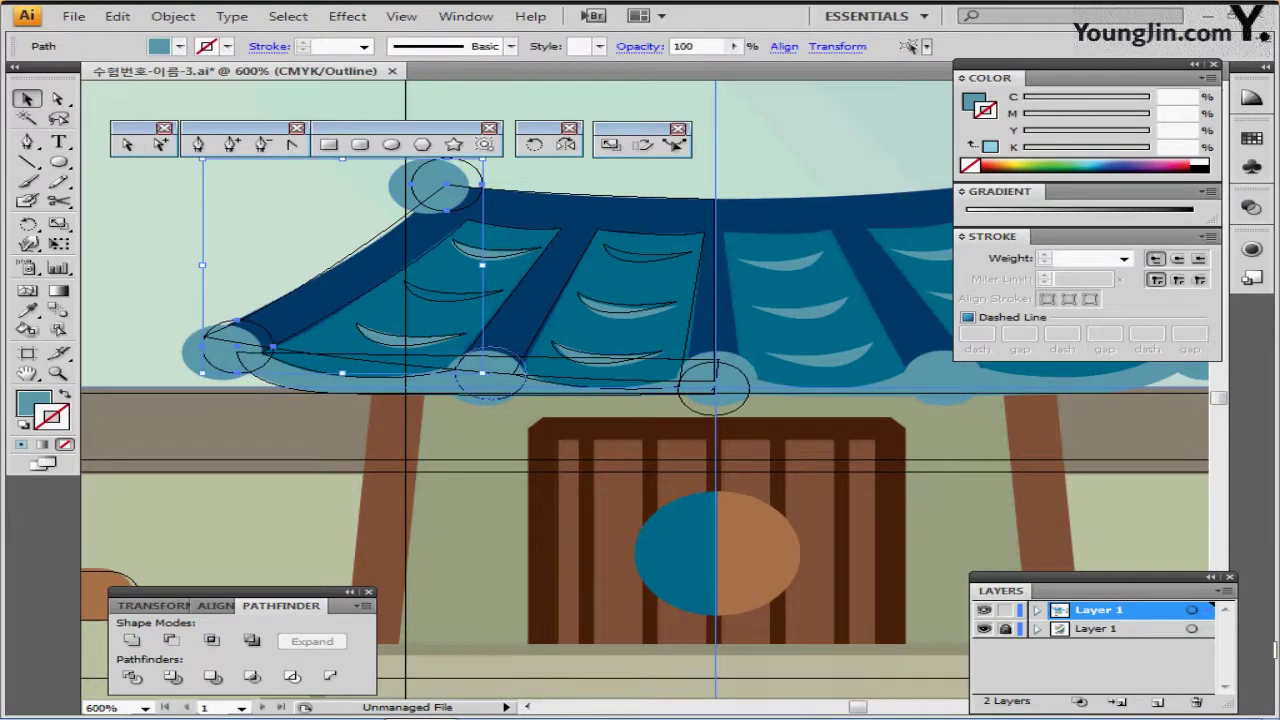
left_click(528, 394, "shift")
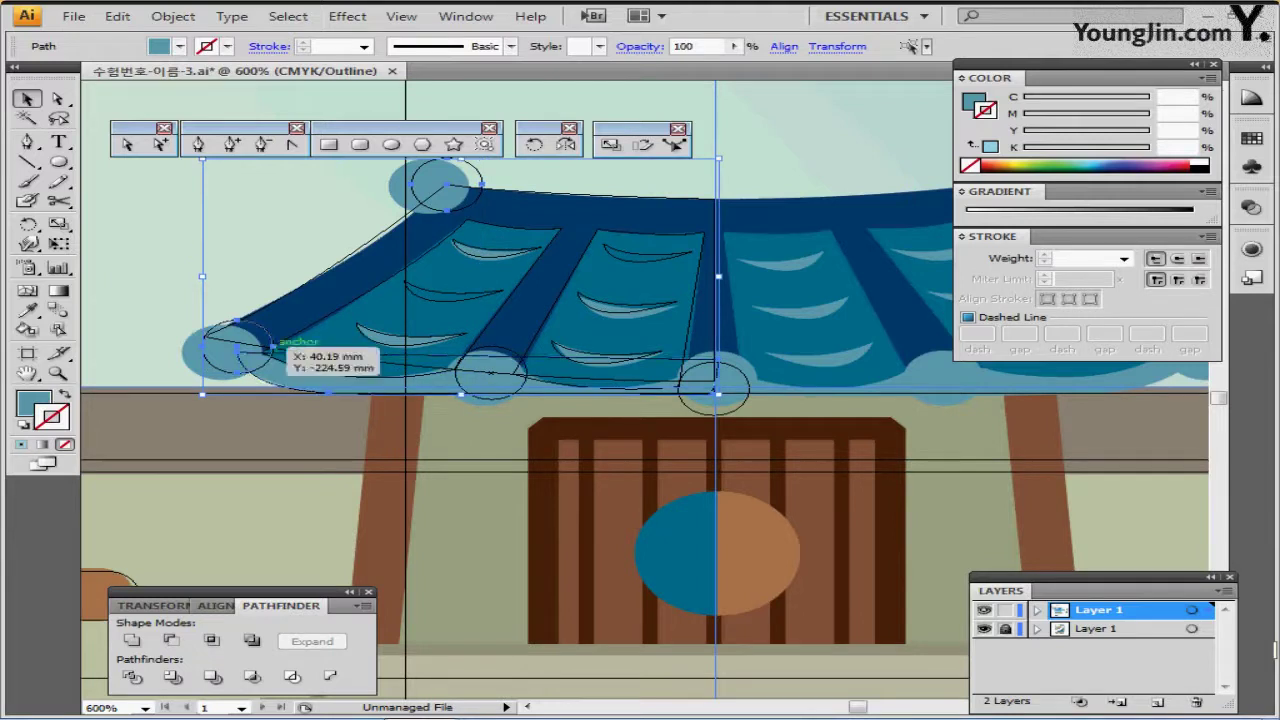
left_click(424, 178)
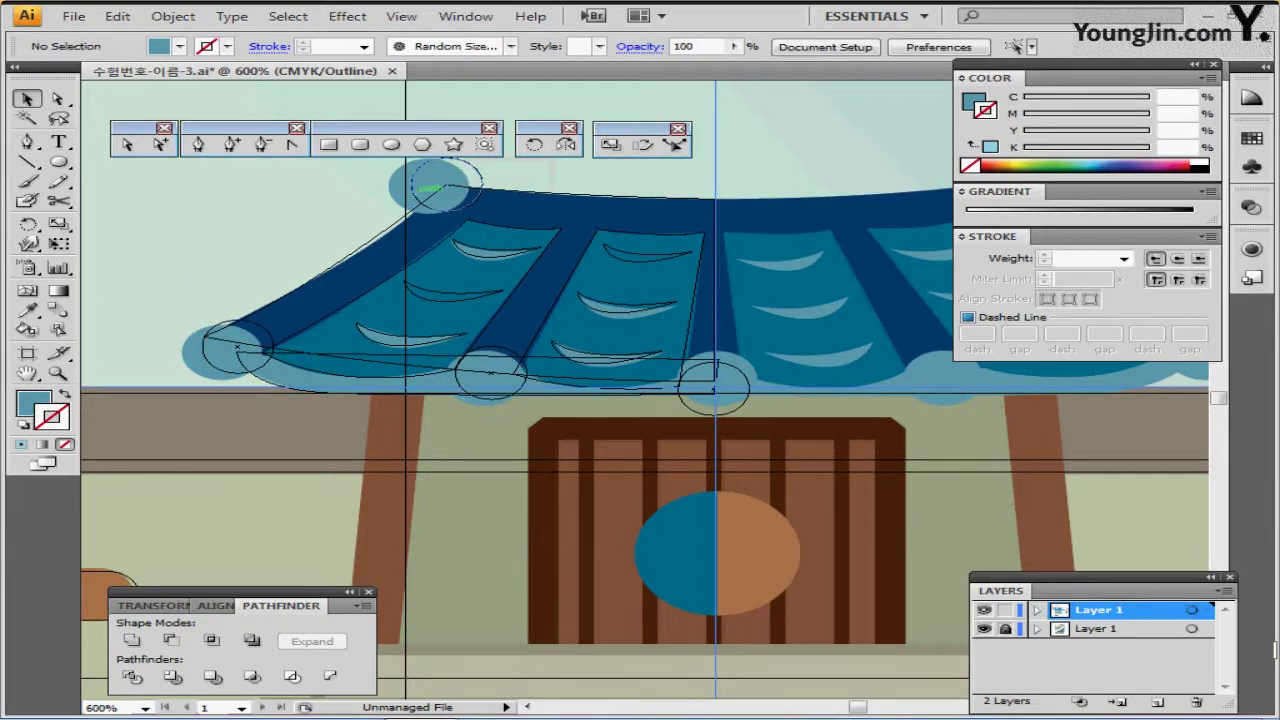
left_click(425, 182)
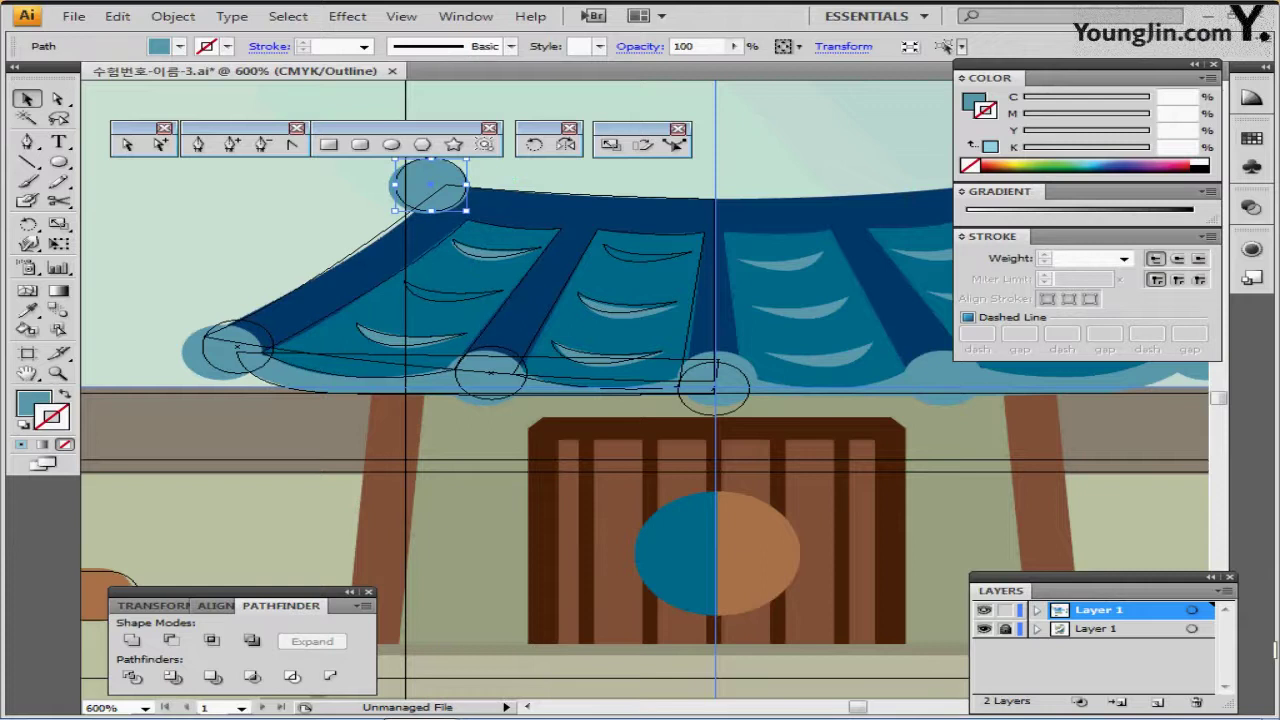
mouse_move(237, 347)
left_mouse_down()
mouse_move(219, 352)
mouse_move(234, 351)
left_mouse_up()
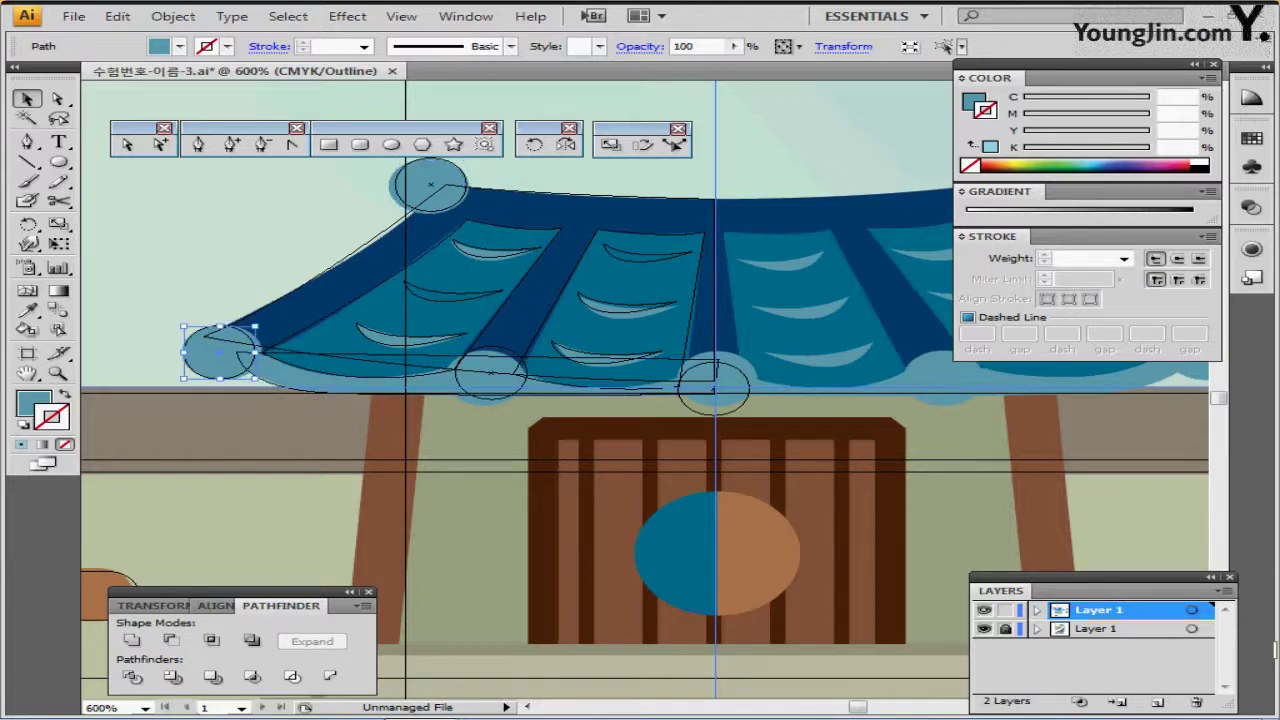
left_click_drag(497, 392, 487, 394)
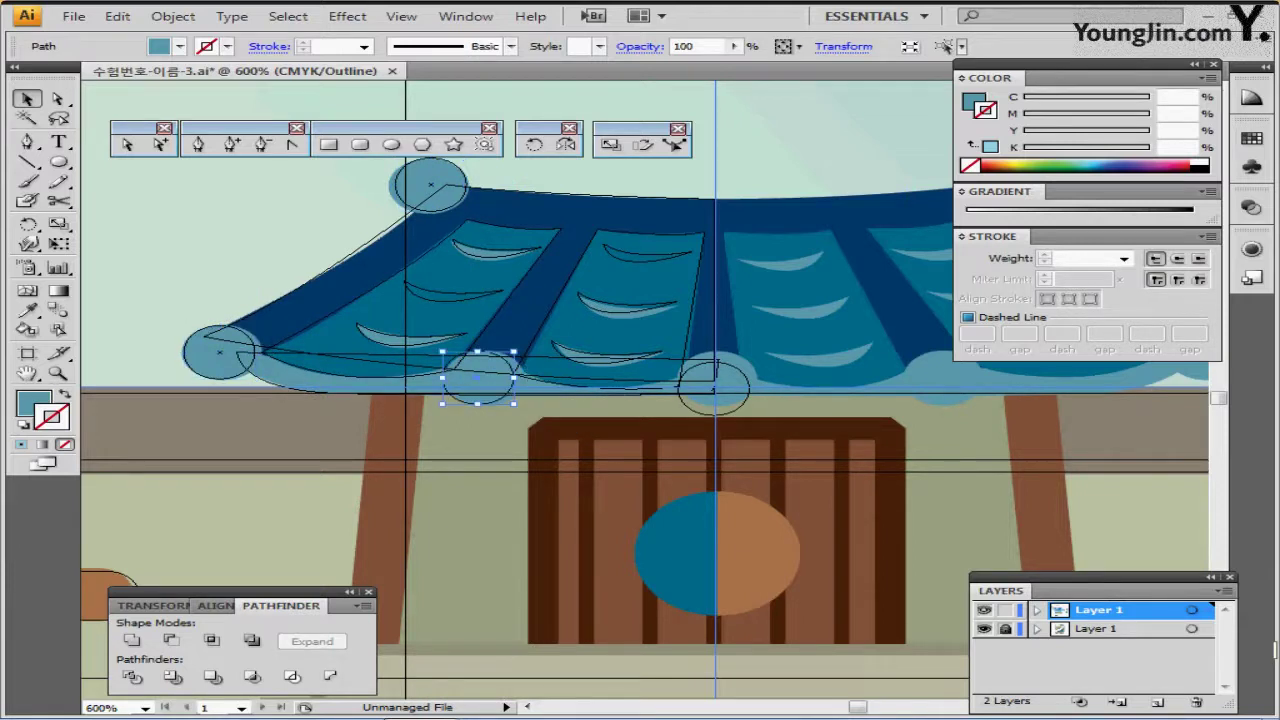
left_click_drag(745, 404, 752, 390)
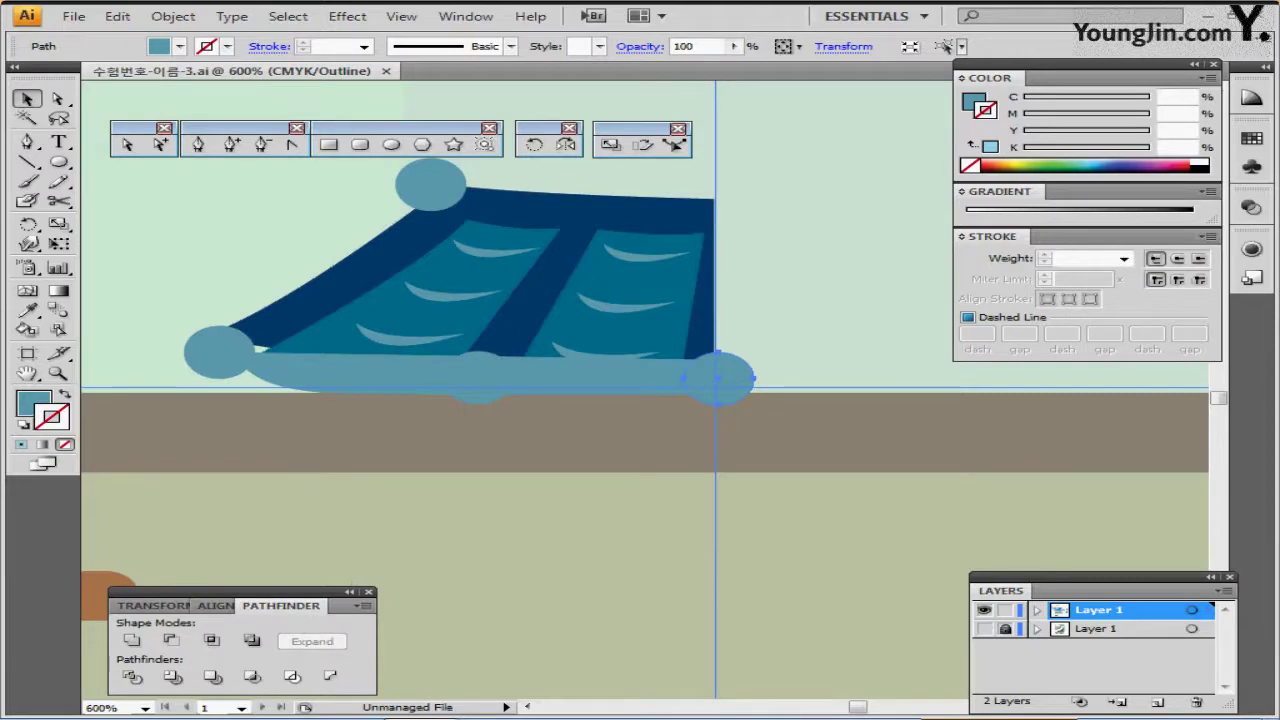
Move the dark roof shape's outer lower anchor further inside the corner ellipse so its tip is hidden.
key("a")
left_click(224, 331)
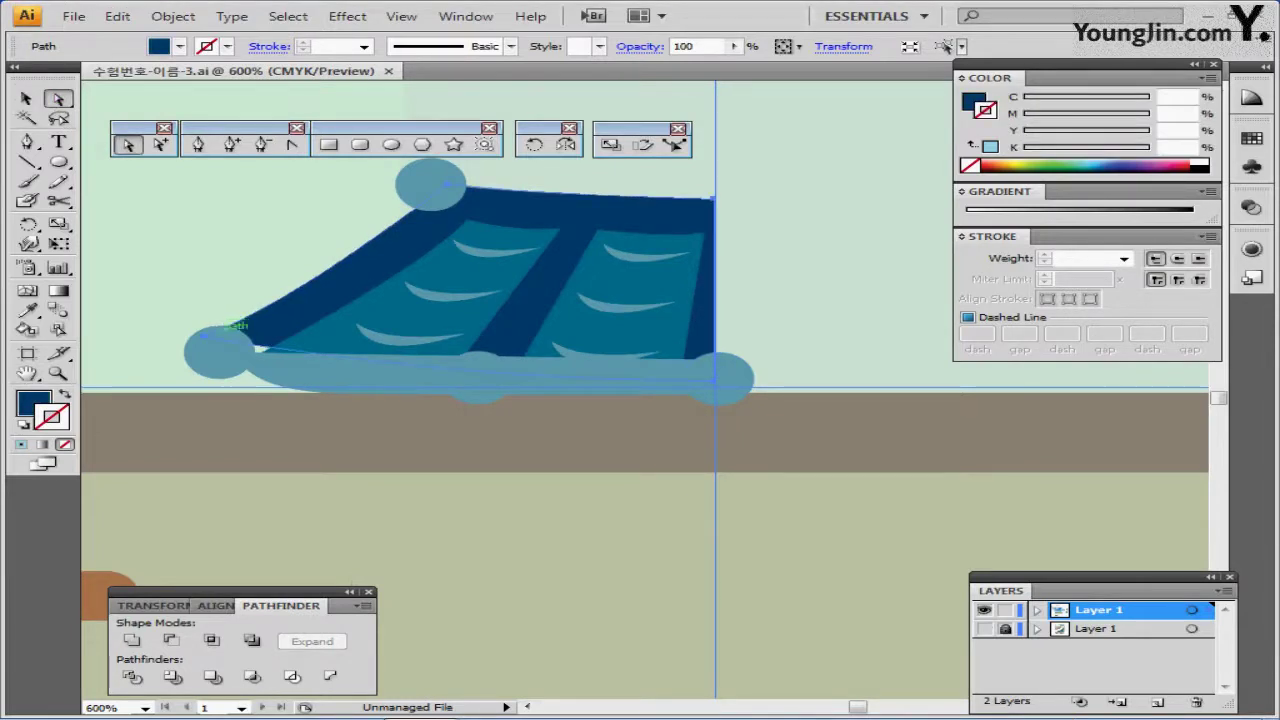
left_click(186, 346)
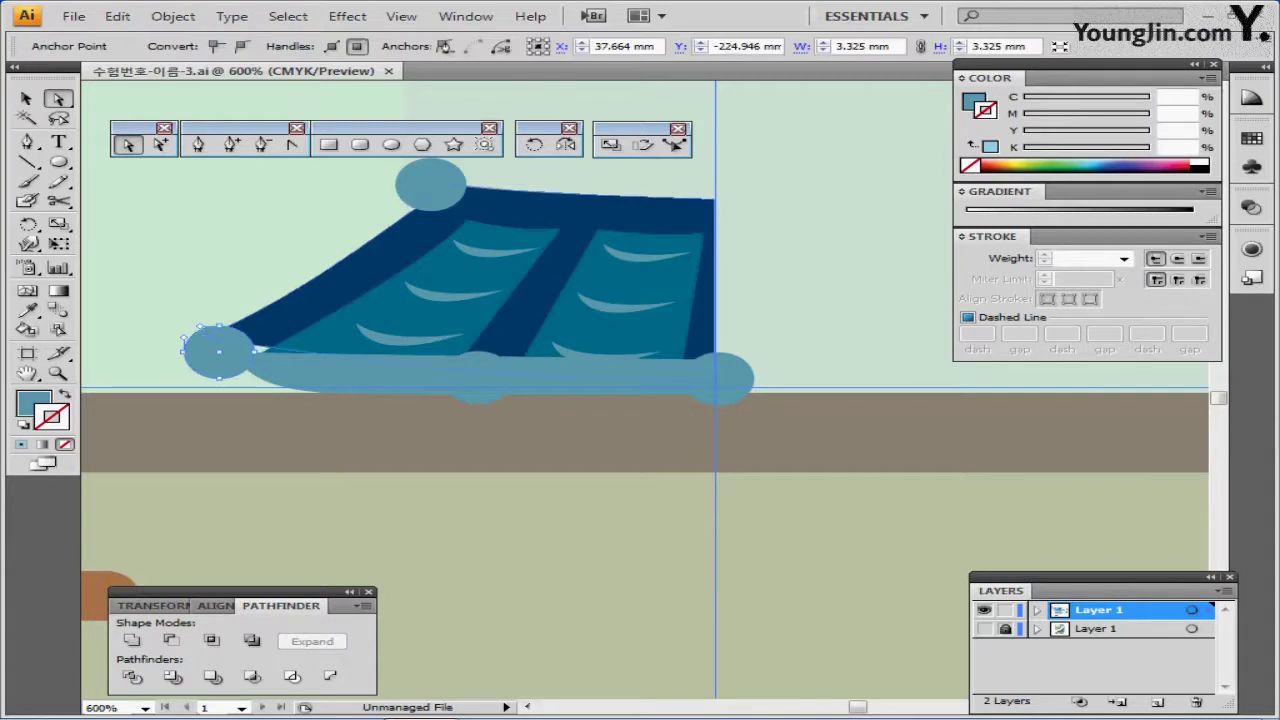
left_click(236, 329)
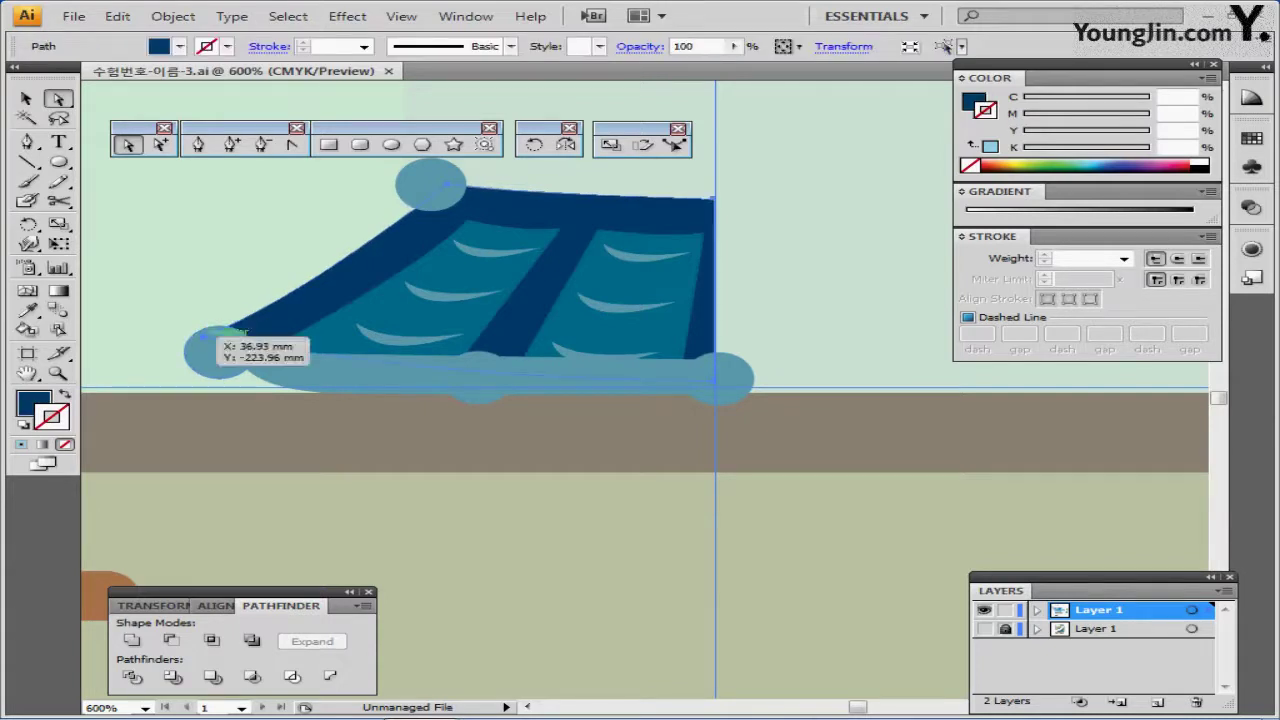
left_click_drag(207, 336, 203, 347)
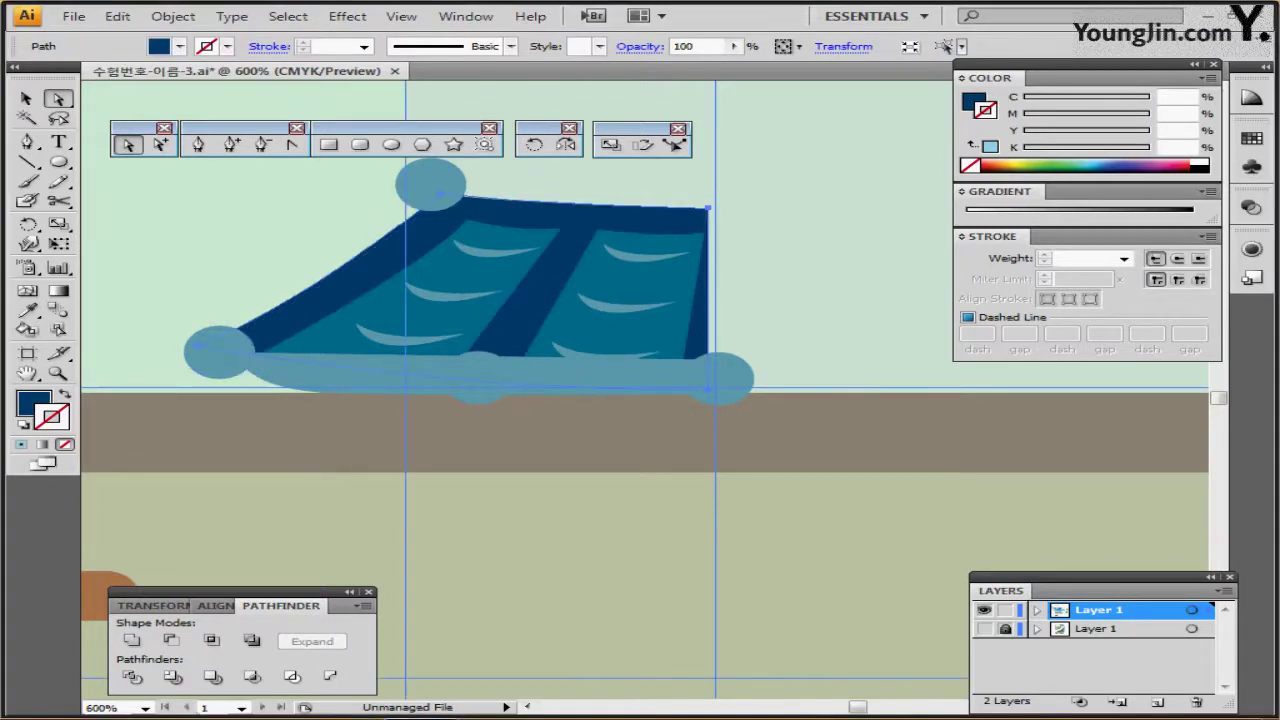
key("ctrl+z")
key("ctrl+y")
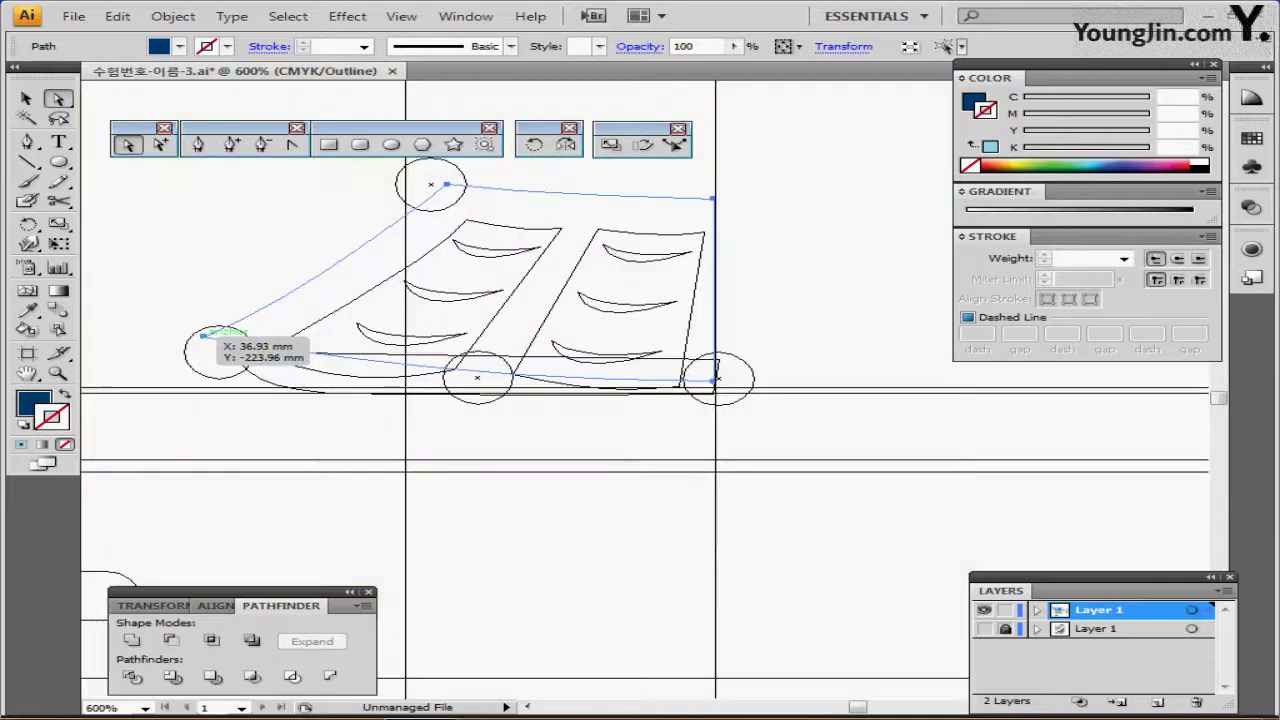
left_click_drag(205, 334, 195, 344)
key("ctrl+y")
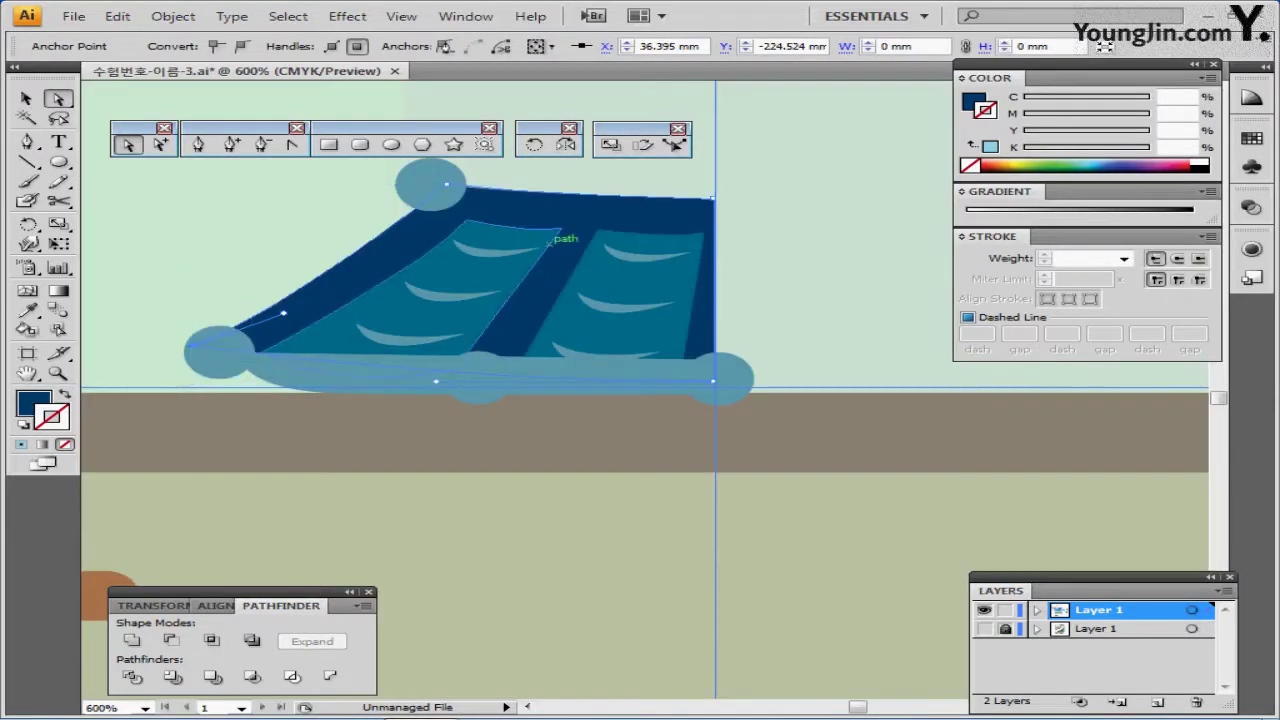
left_click(160, 302)
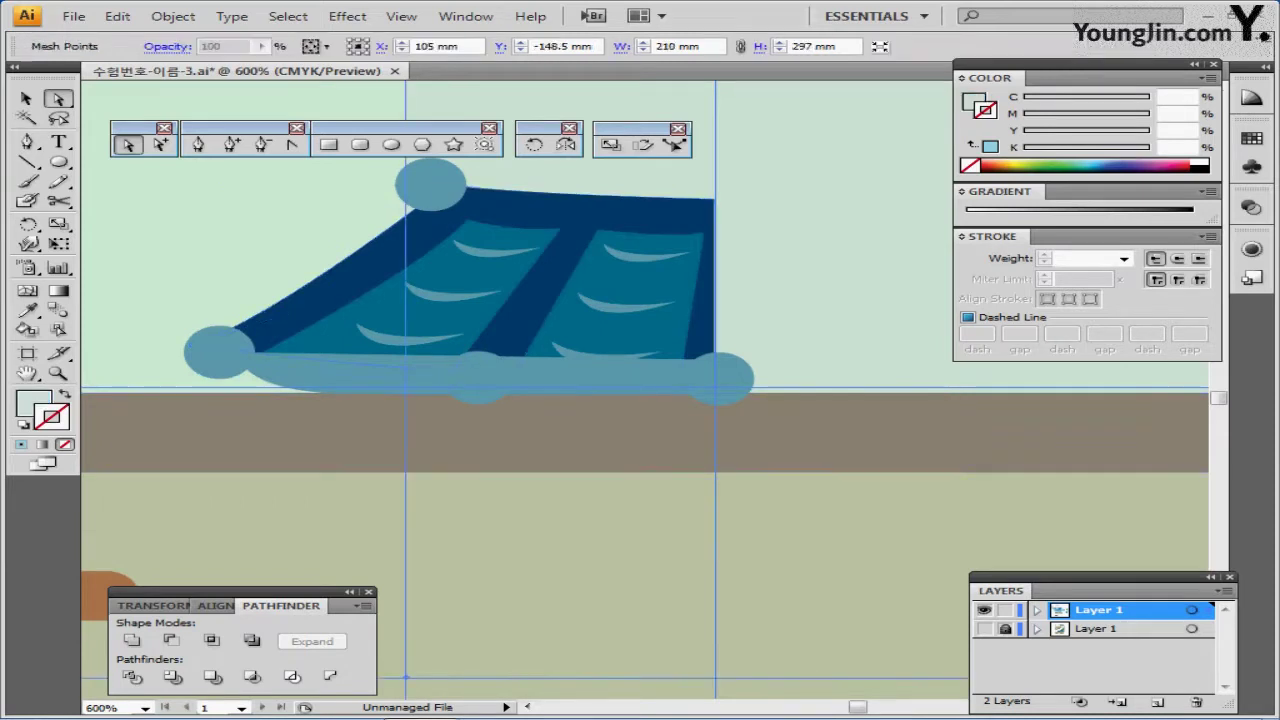
Send the light blue eaves strip backward in the stacking order until both teal tile panels lie in front of it.
left_click(345, 372)
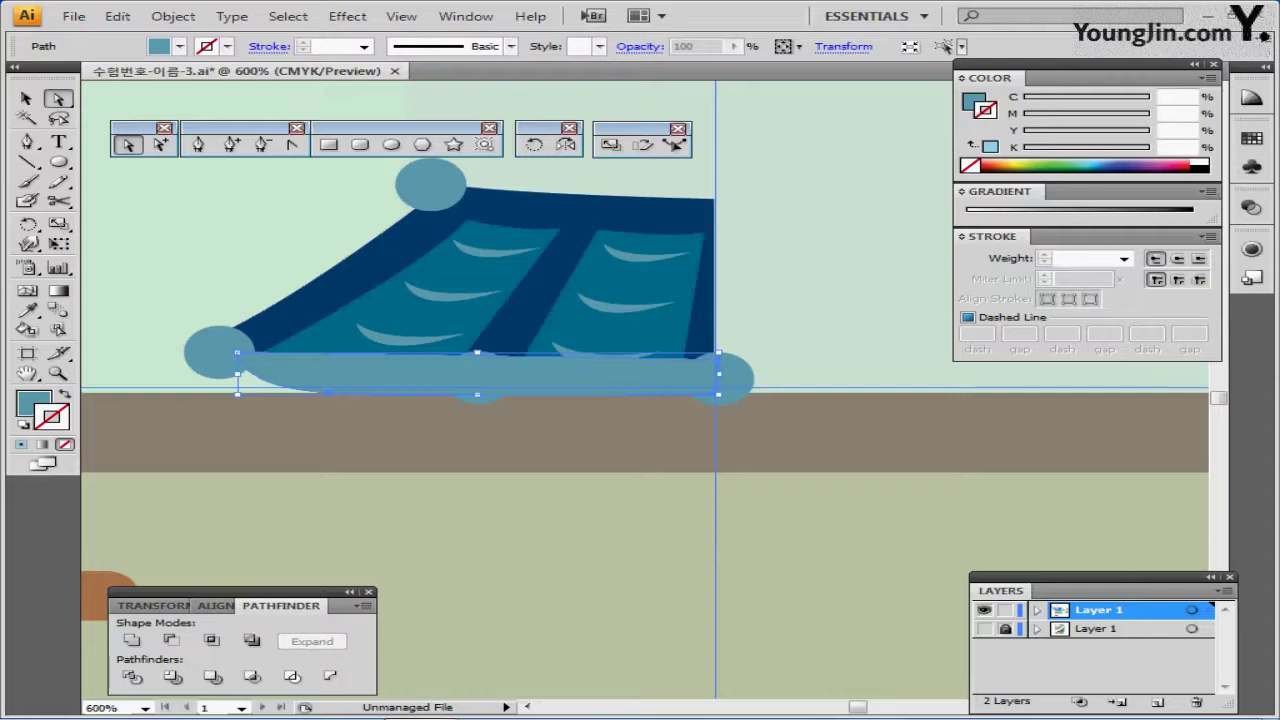
key("ctrl+bracketleft")
key("ctrl+bracketleft")
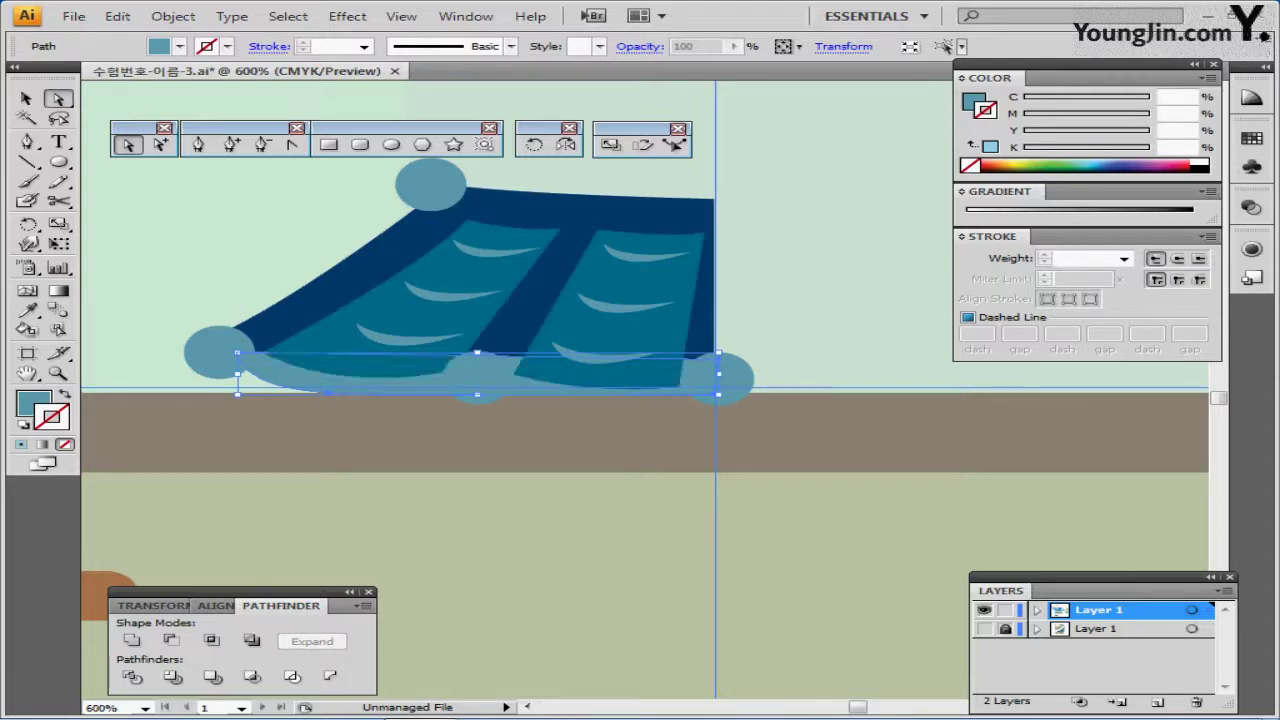
key("ctrl+bracketleft")
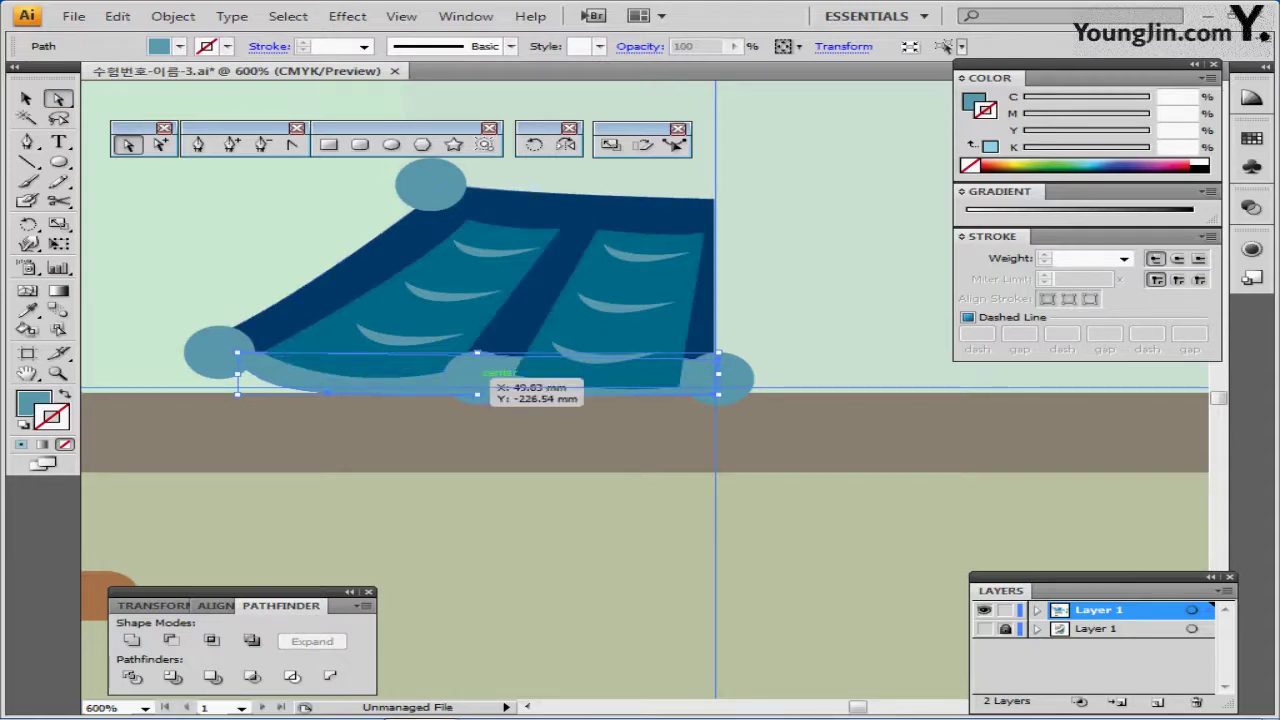
Lower the eaves strip's upper anchor at the vertical centre line to the strip's bottom edge and save the document.
left_click(522, 328, "ctrl")
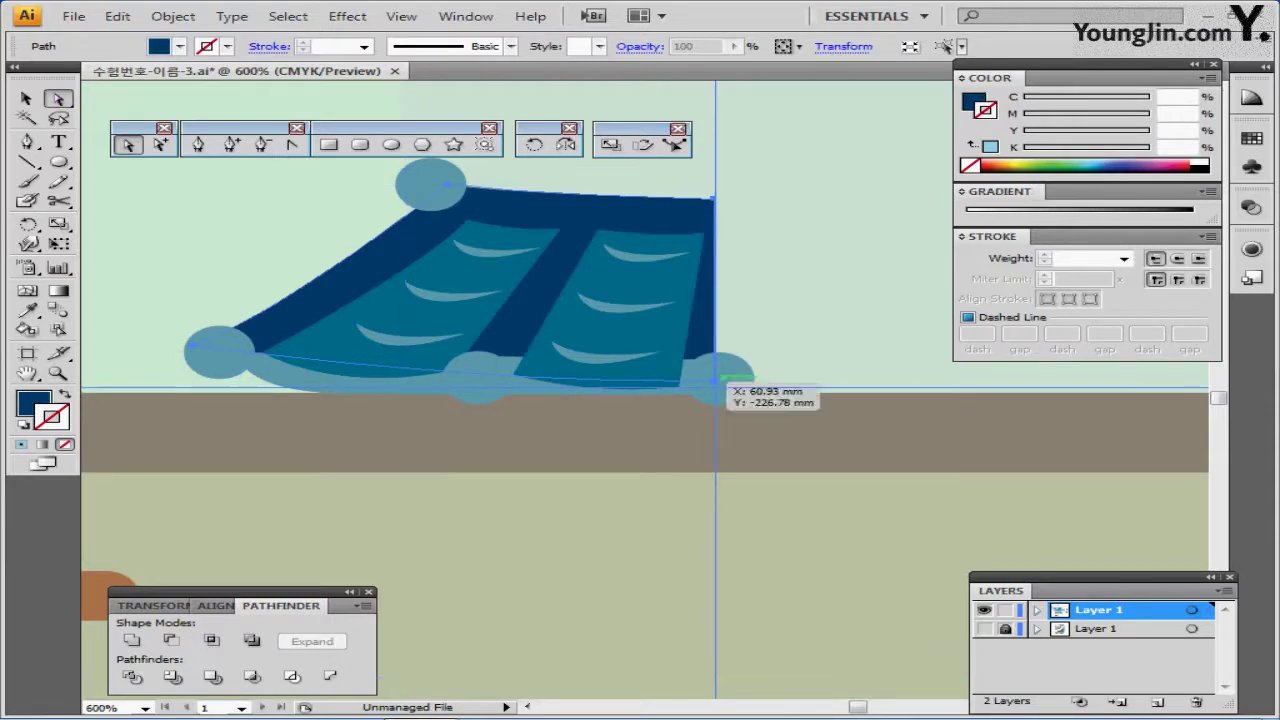
left_click(714, 381)
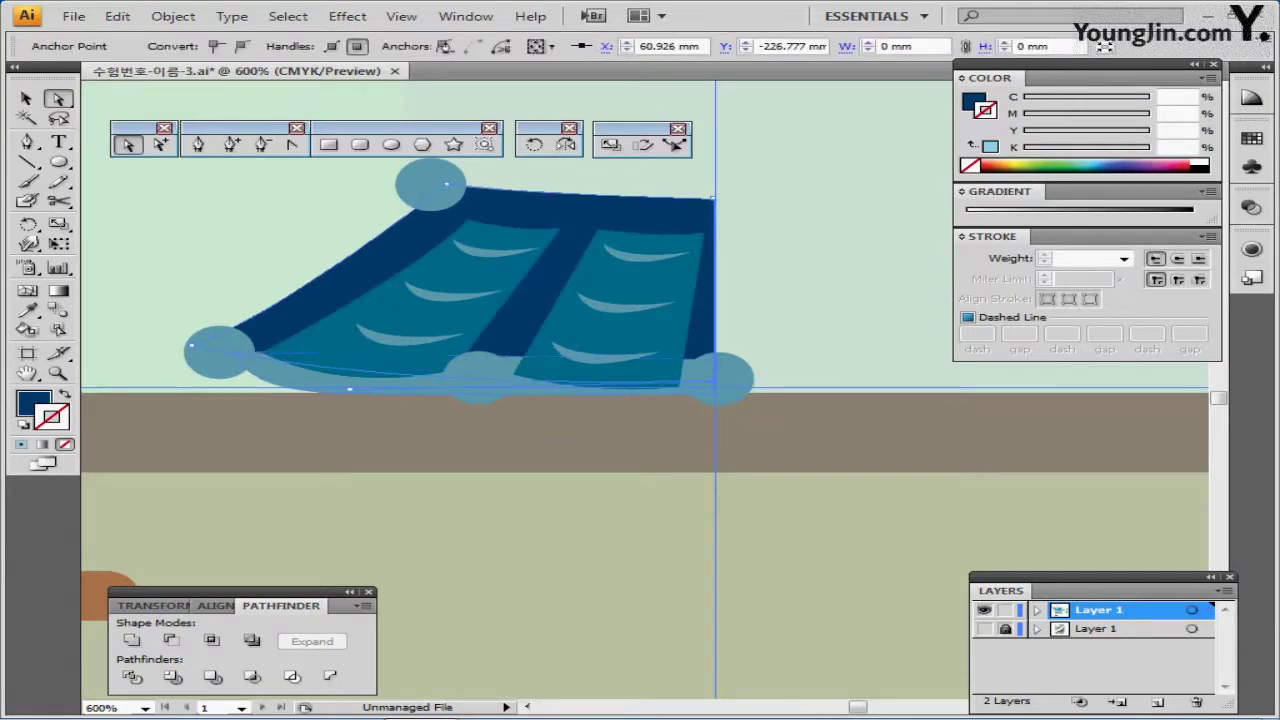
left_click(704, 300)
left_click(478, 376)
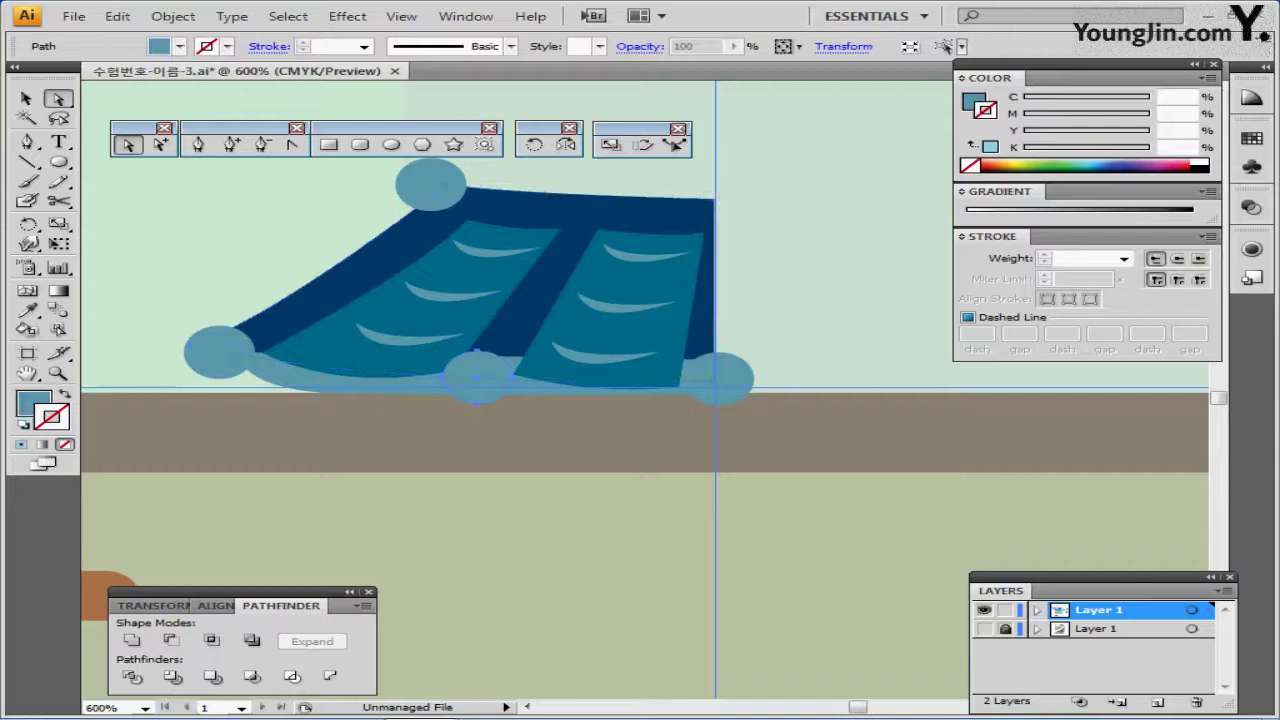
left_click(528, 363)
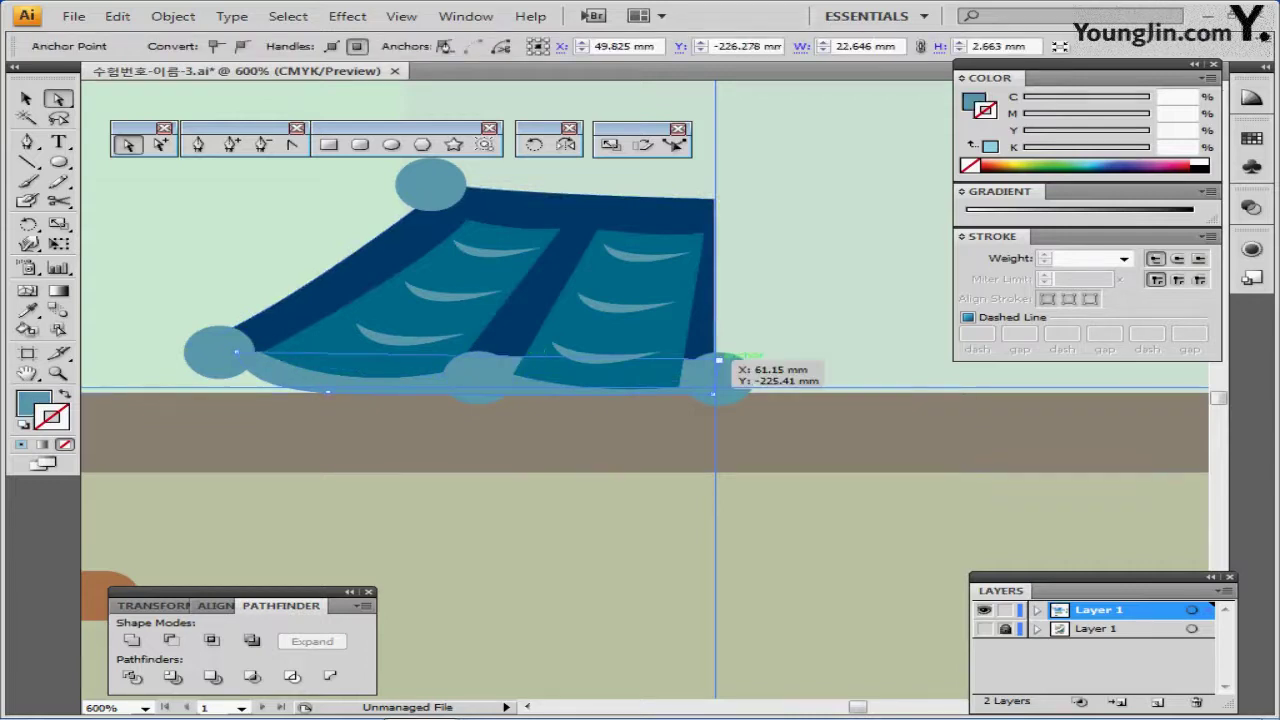
left_click_drag(714, 355, 713, 393)
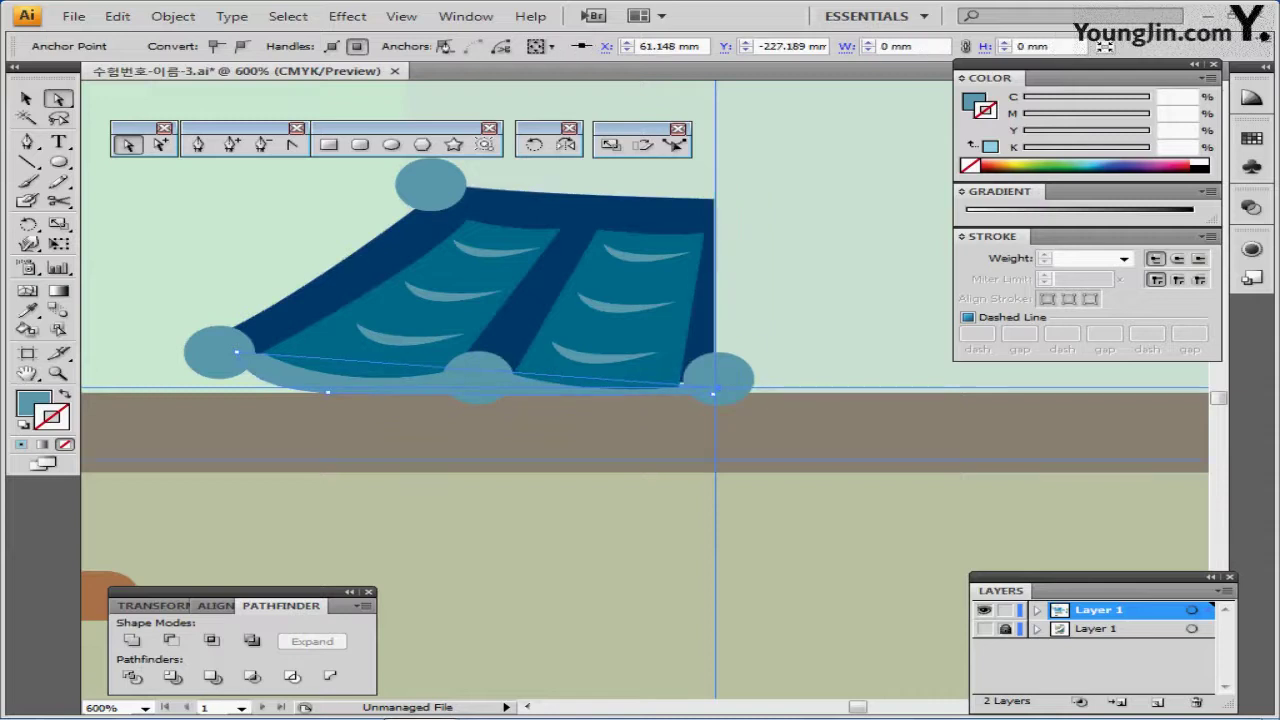
left_click(717, 393)
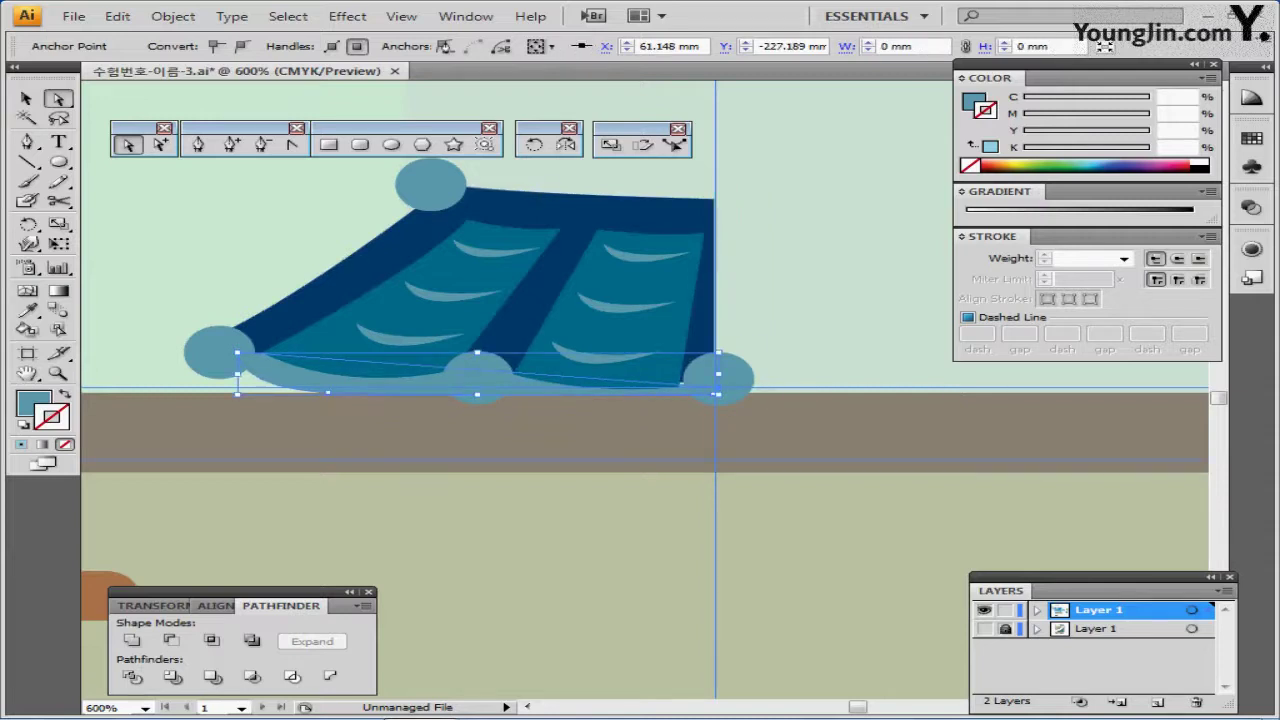
left_click(765, 330)
key("ctrl+minus")
key("ctrl+s")
left_click_drag(688, 374, 660, 308)
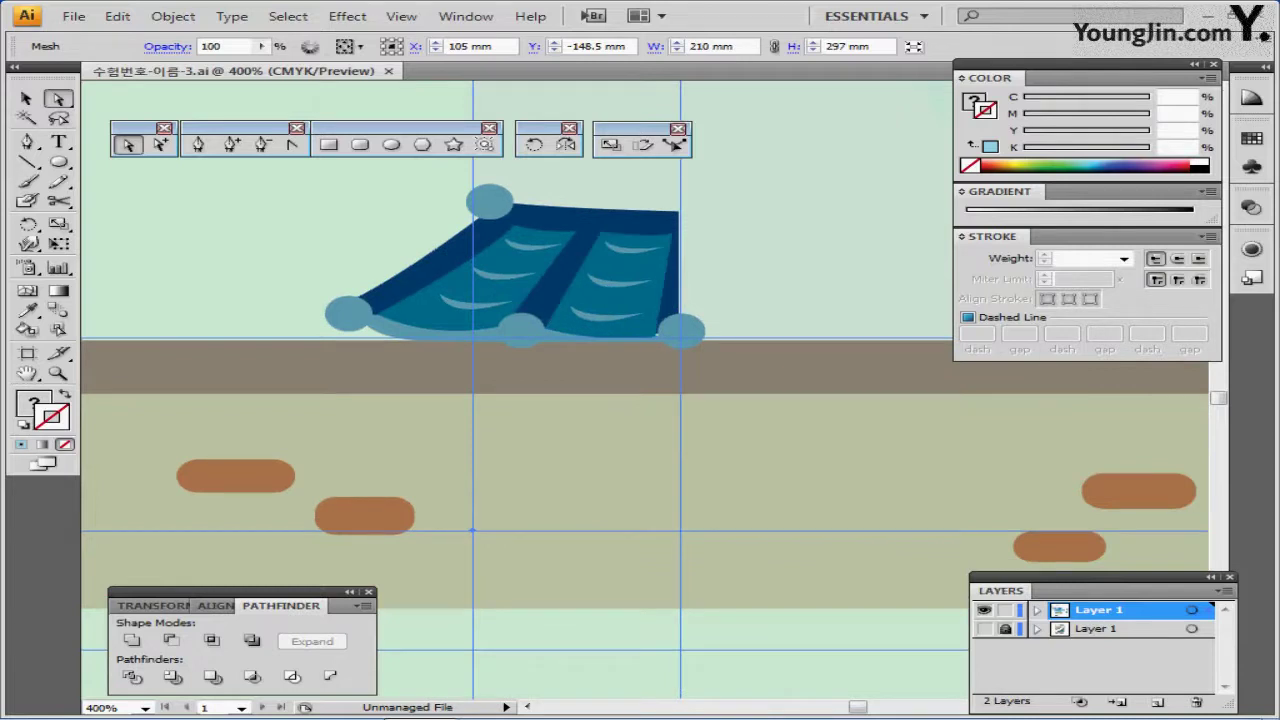
Nudge the ellipse on the innermost rib sideways until it is centred on the vertical centre line, and lower it slightly.
key("v")
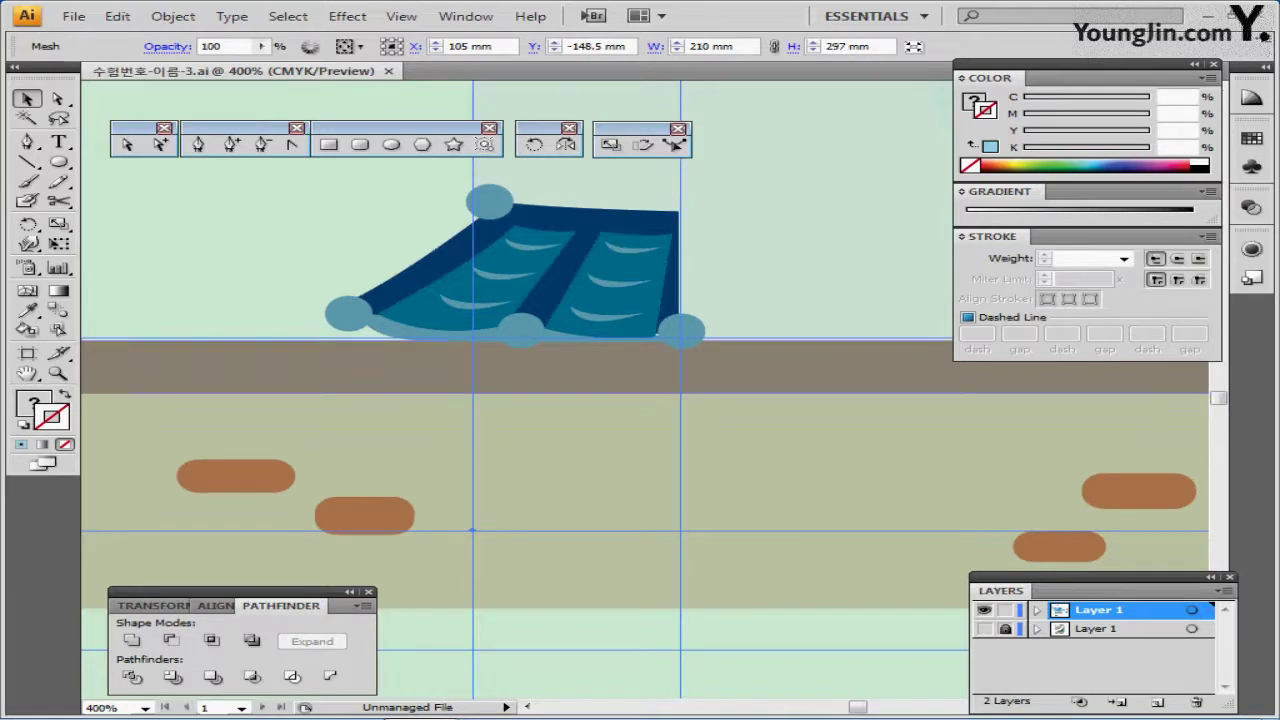
left_click(683, 332)
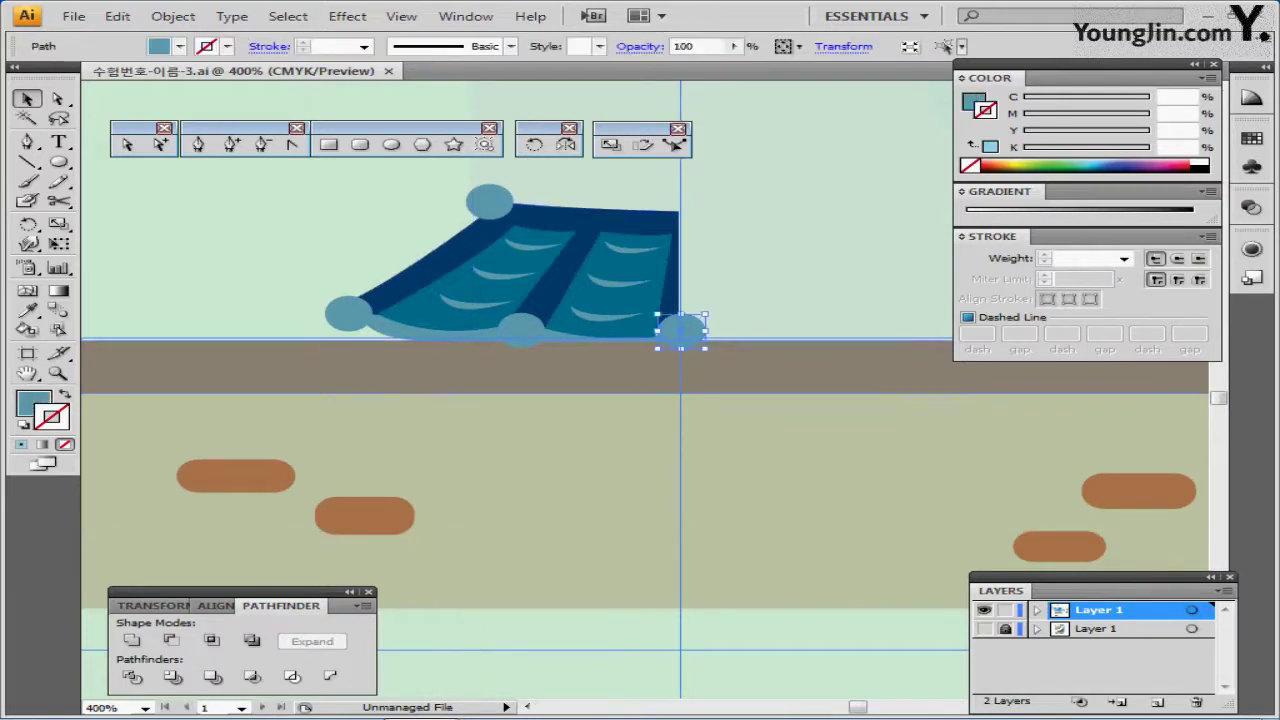
left_click(672, 333, "ctrl")
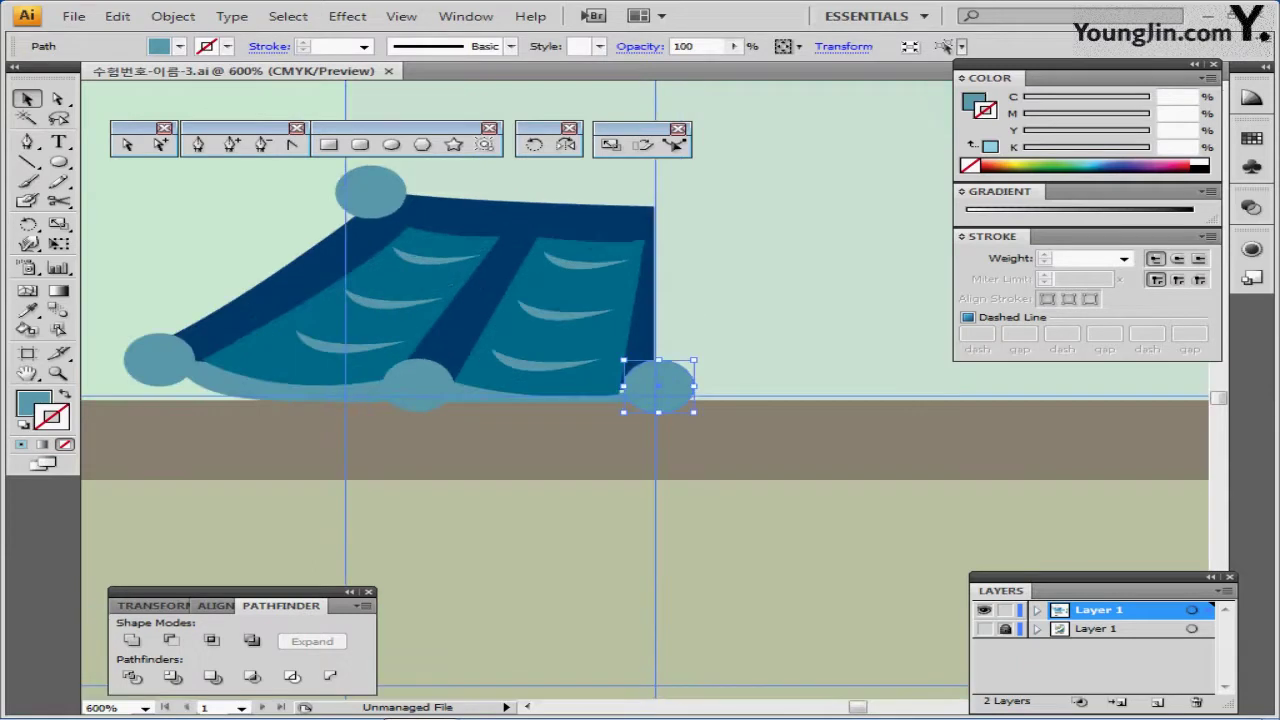
key("Left")
key("Left")
key("Left")
left_click(745, 310)
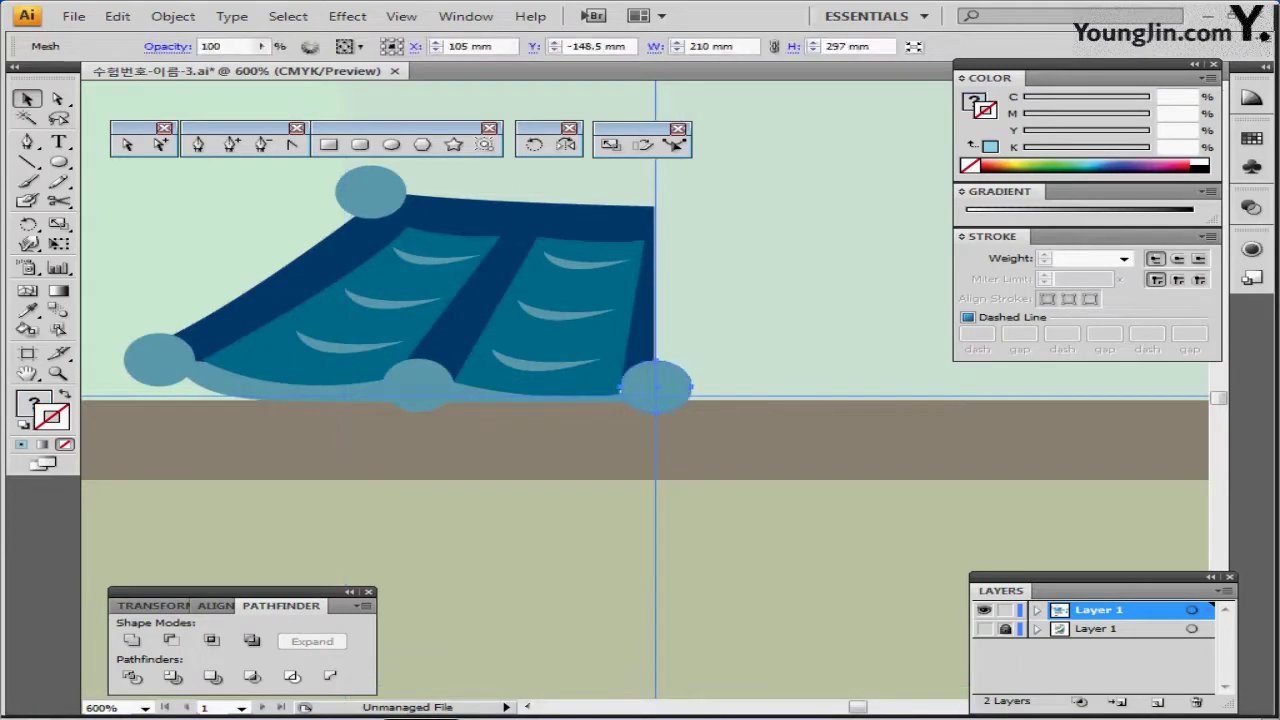
left_click_drag(655, 386, 654, 390)
left_click(642, 335)
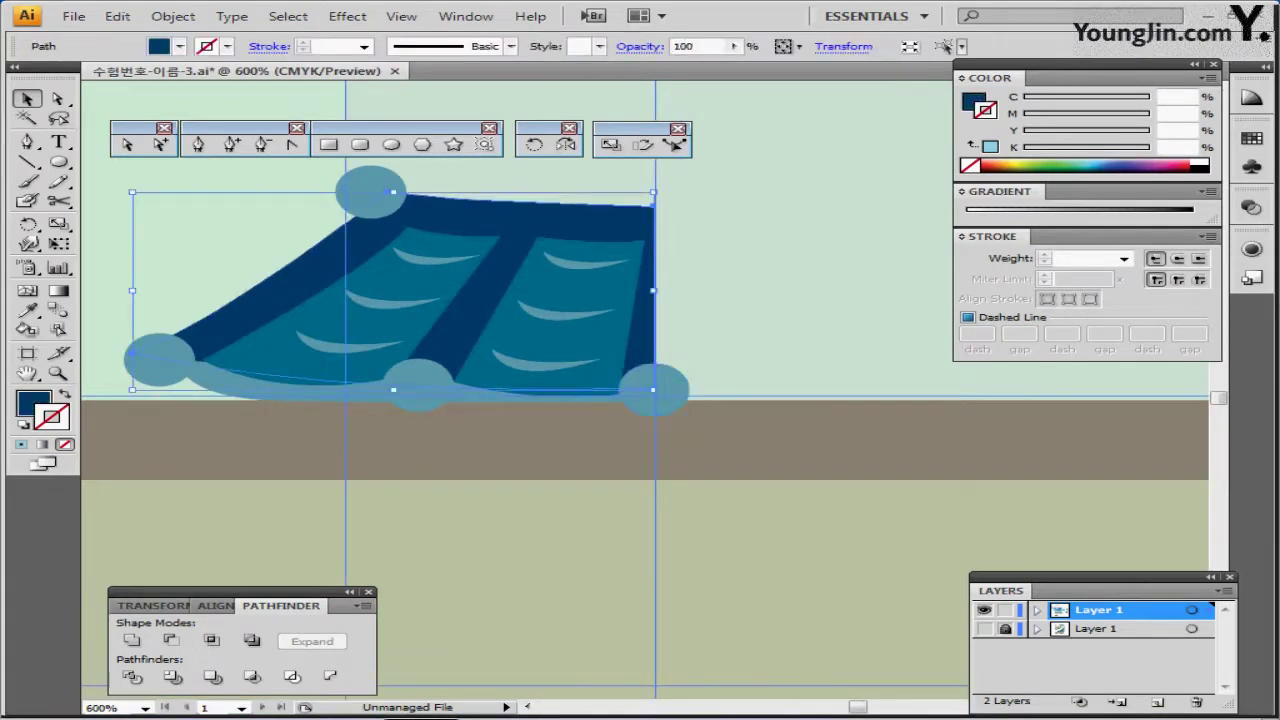
left_click_drag(139, 164, 612, 350)
key("ctrl+z")
key("ctrl+minus")
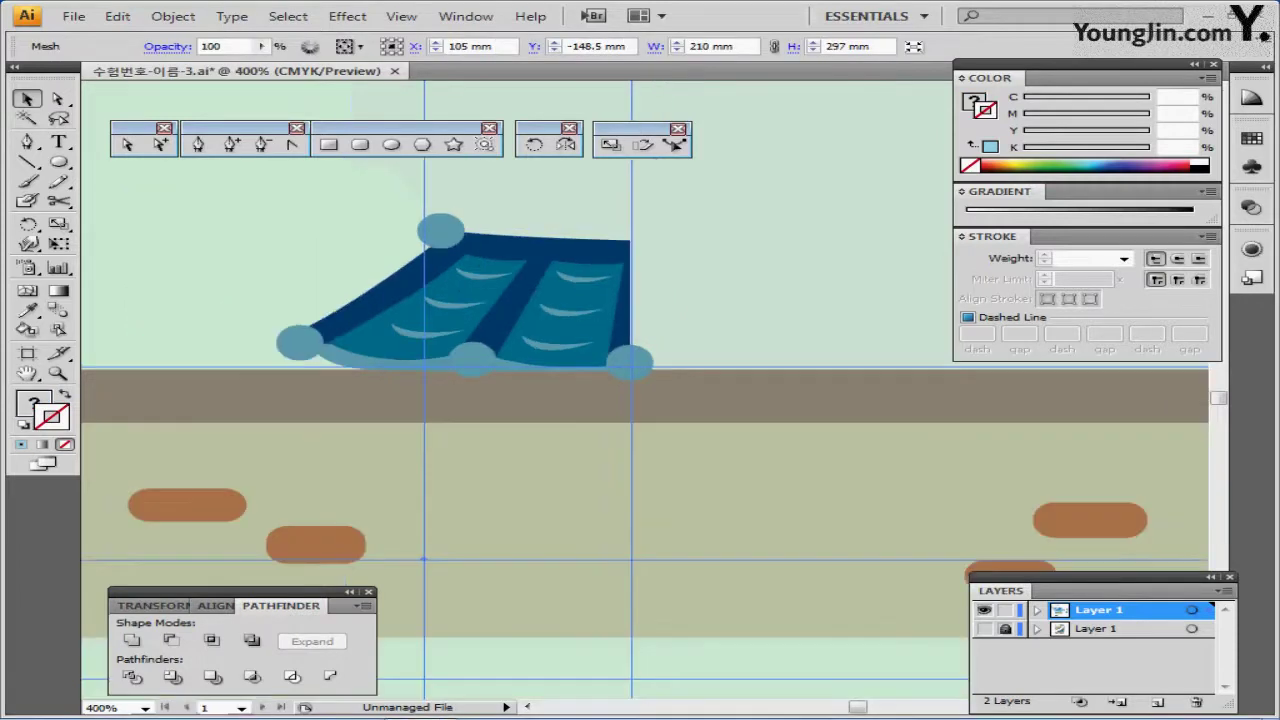
left_click(401, 16)
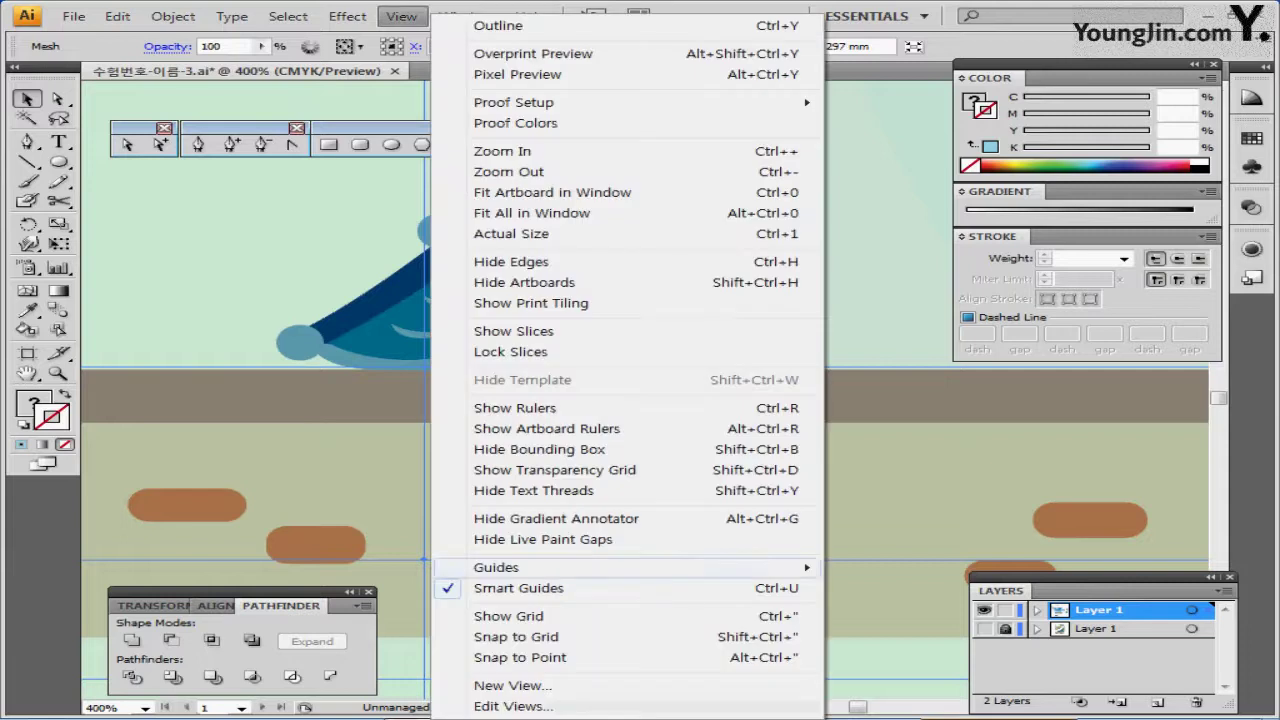
key("Escape")
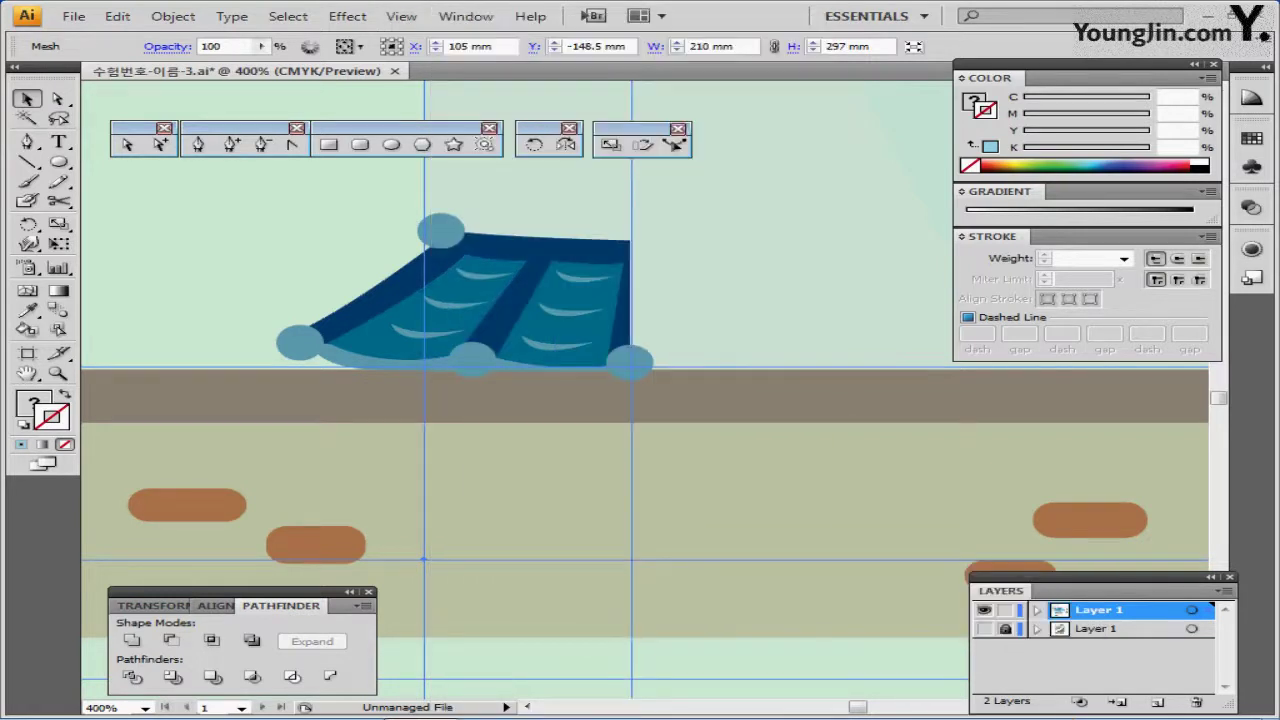
Lock the gradient mesh background after undoing its accidental move.
key("ctrl+minus")
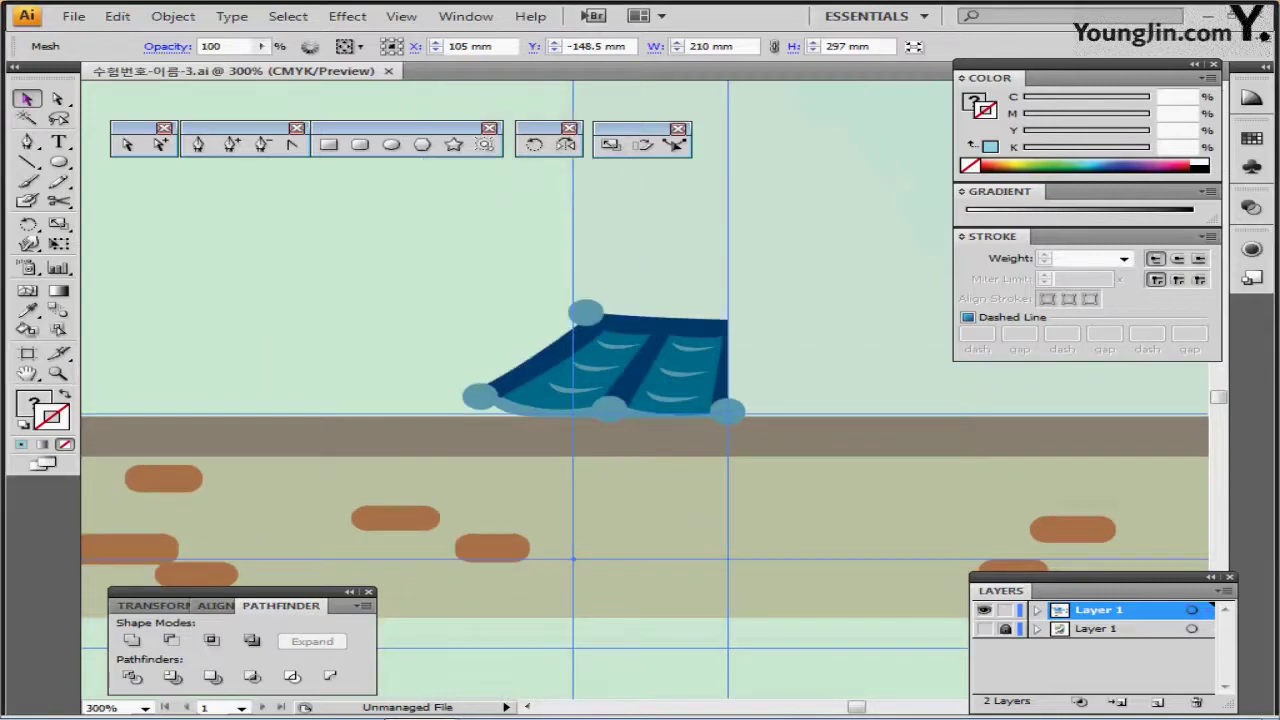
left_click_drag(403, 268, 596, 297)
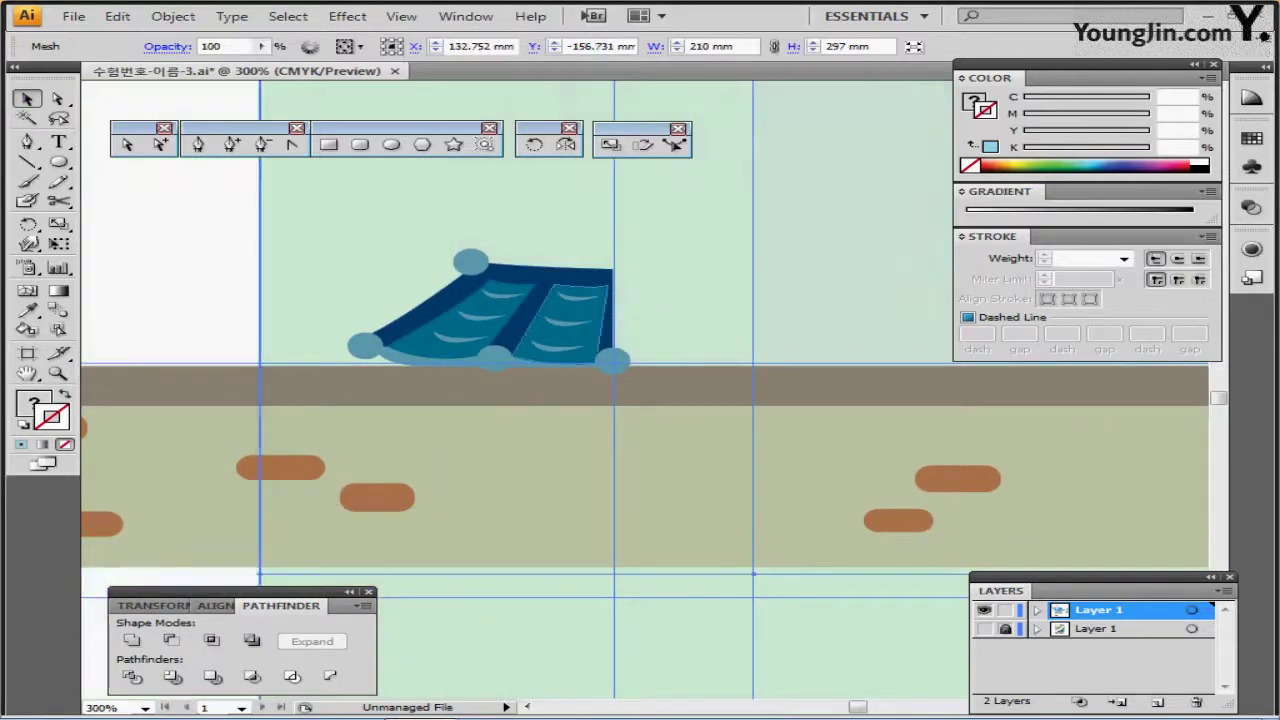
key("ctrl+z")
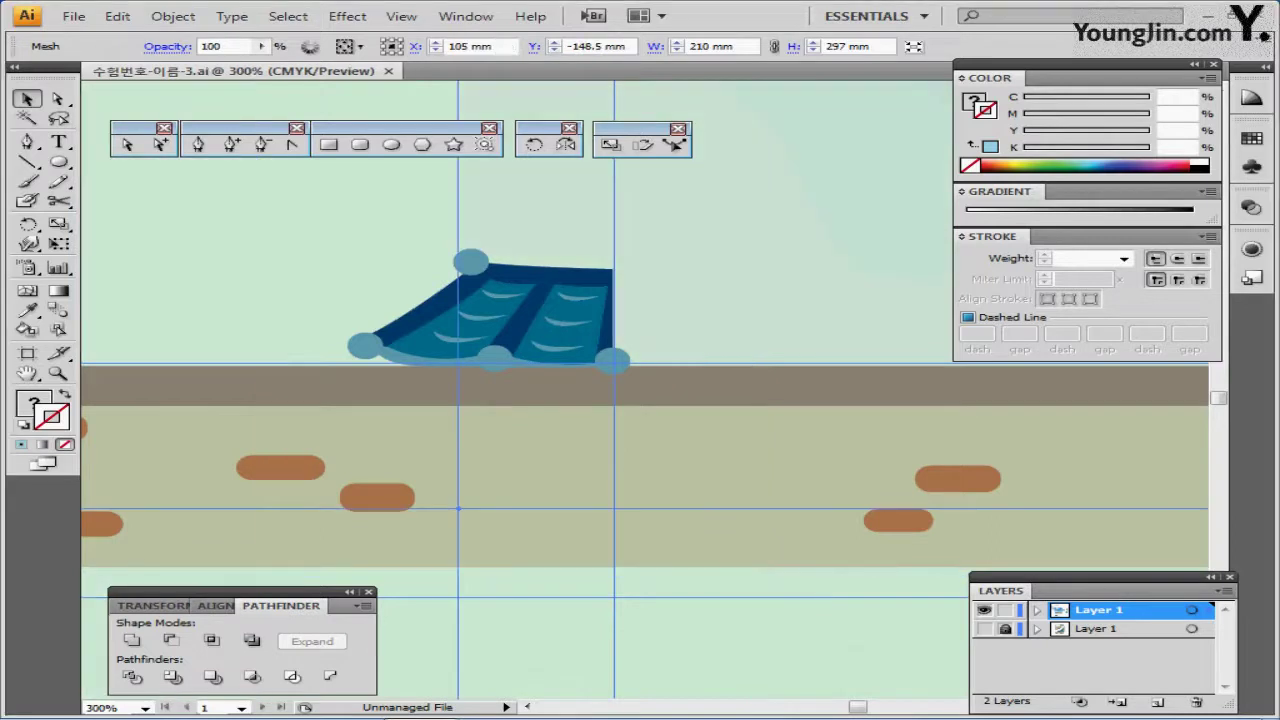
key("ctrl+2")
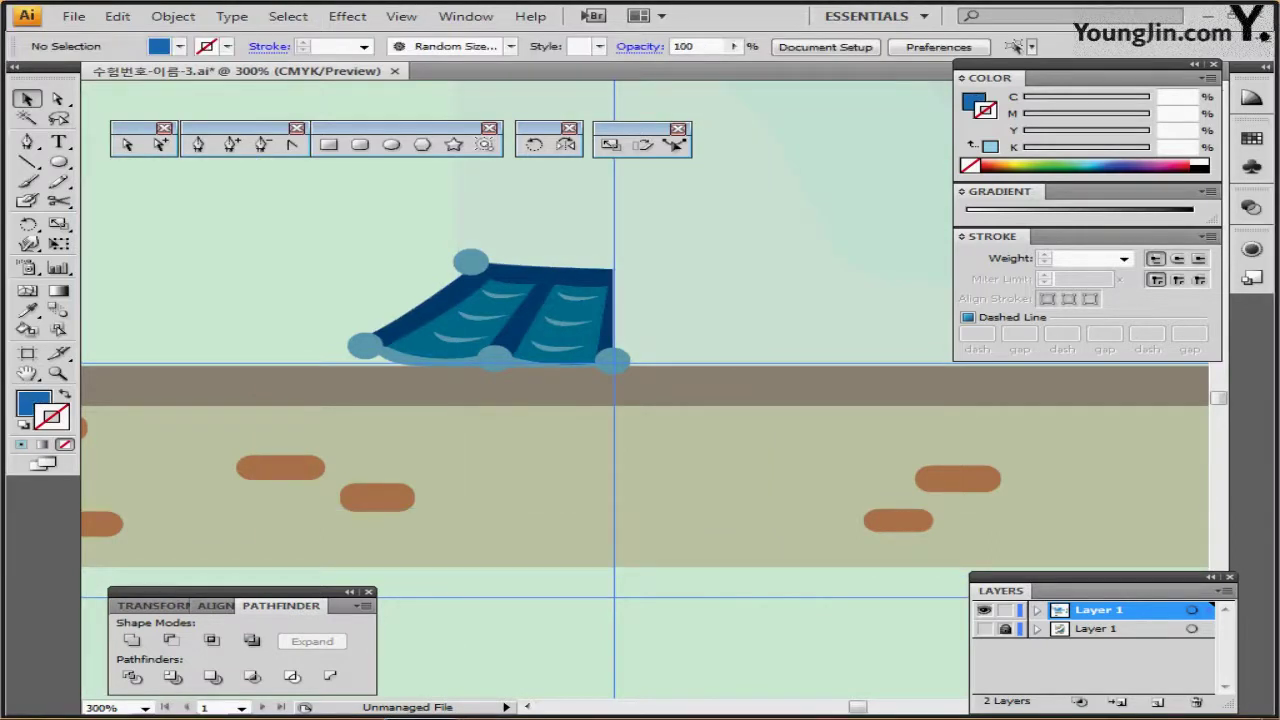
Reflect a copy of the half roof across the vertical axis through its inner top anchor to complete the roof.
left_click_drag(268, 216, 585, 404)
key("ctrl+plus")
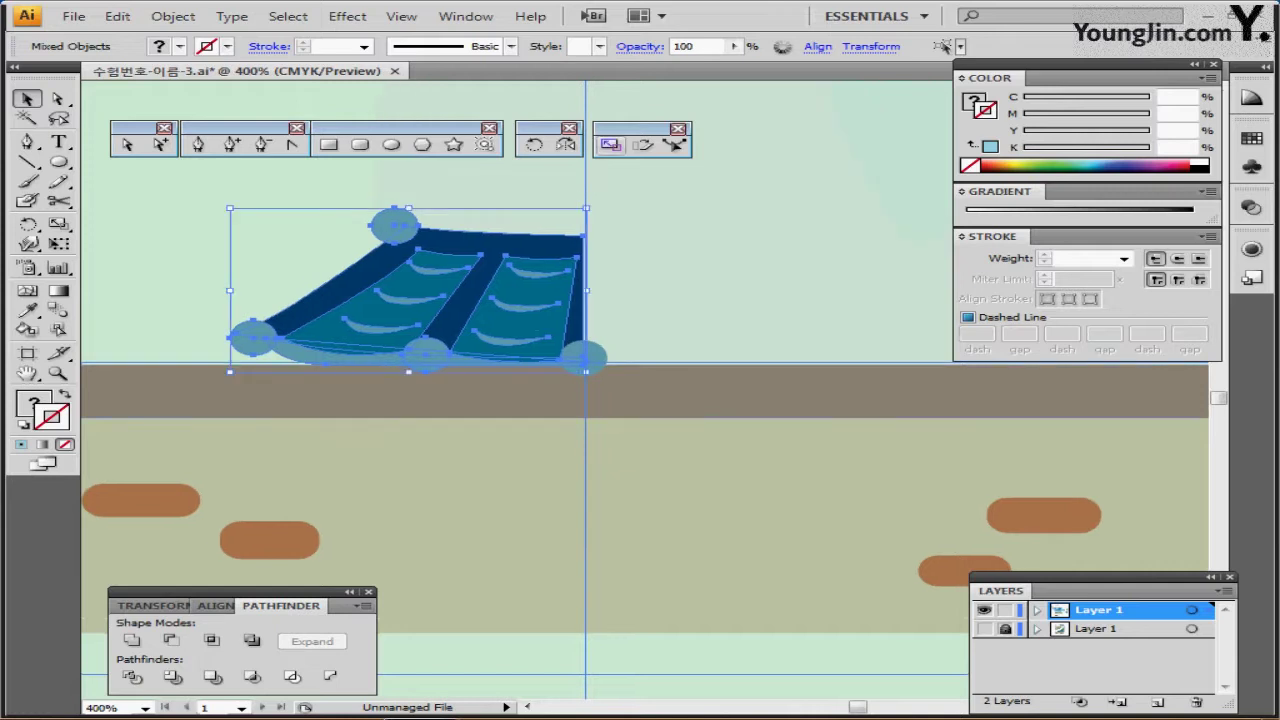
left_click(566, 145)
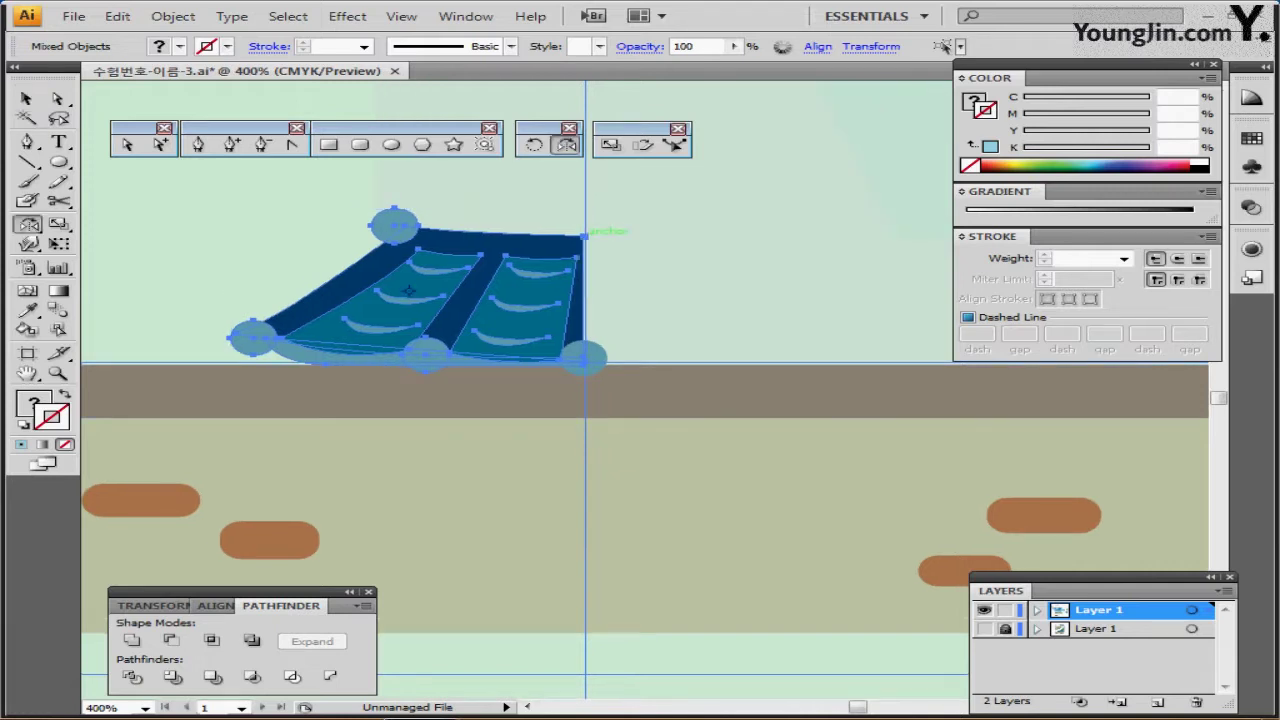
left_click(584, 238, "alt")
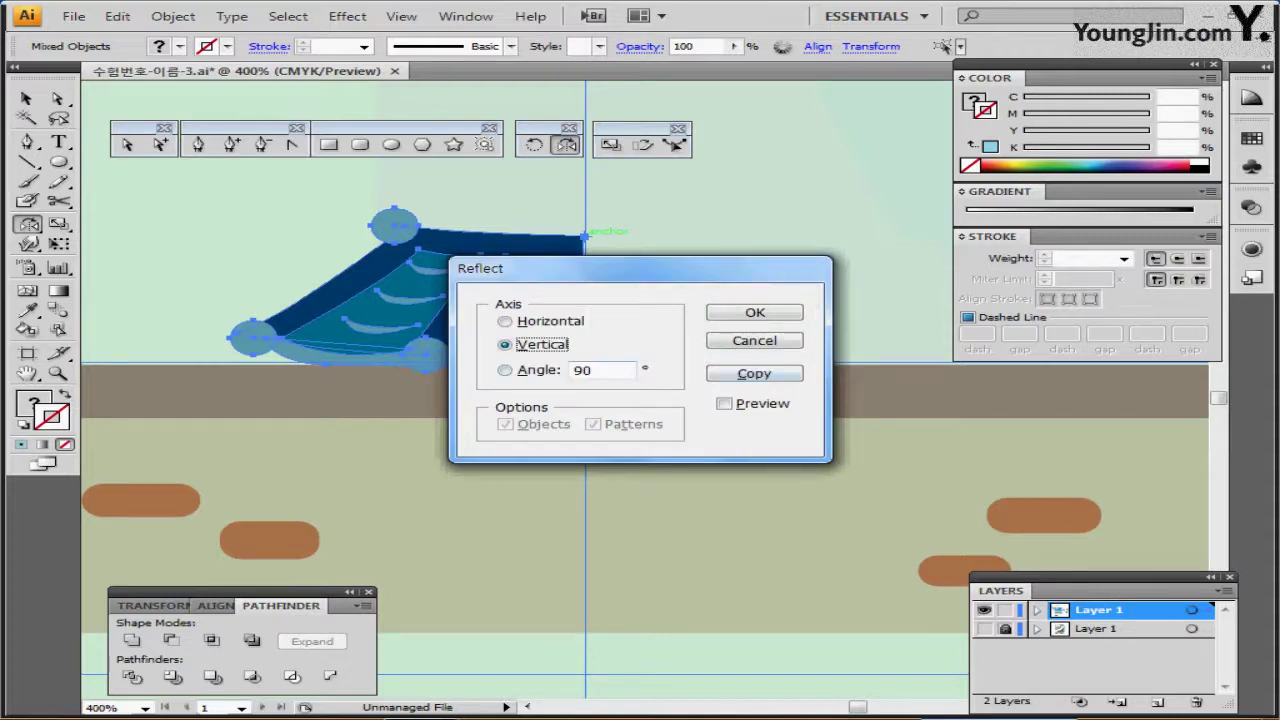
left_click(754, 373)
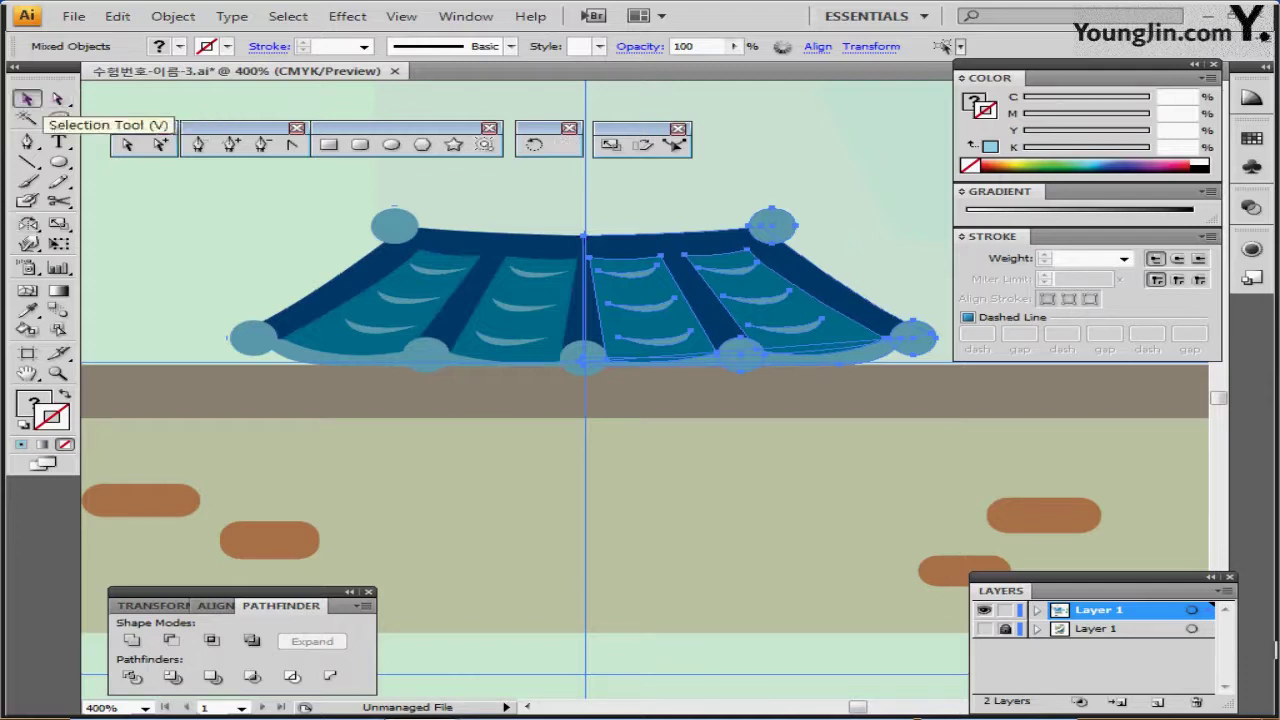
Select the dark blue bases of both roof halves and unite them into one shape.
left_click(27, 98)
left_click(310, 208)
key("ctrl+a")
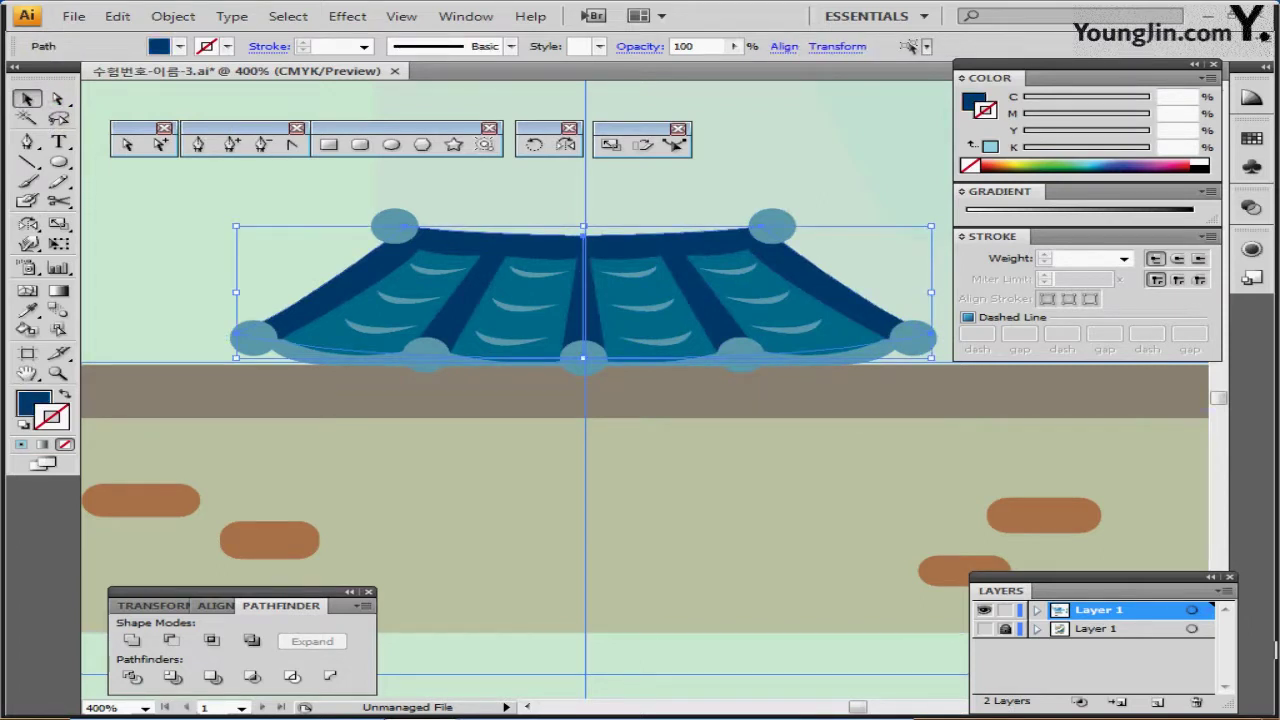
left_click_drag(230, 592, 249, 491)
left_click(150, 539)
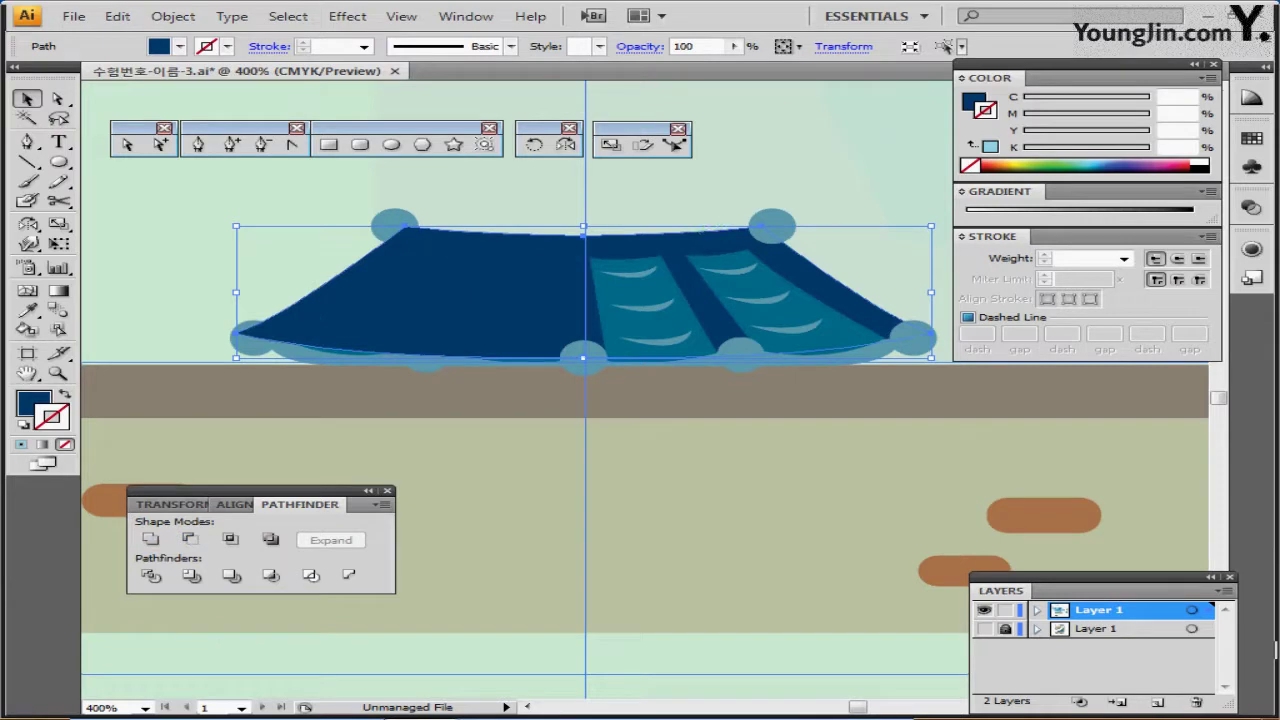
Send the united dark roof shape backward until all teal tile panels and their highlights lie in front of it.
key("ctrl+[")
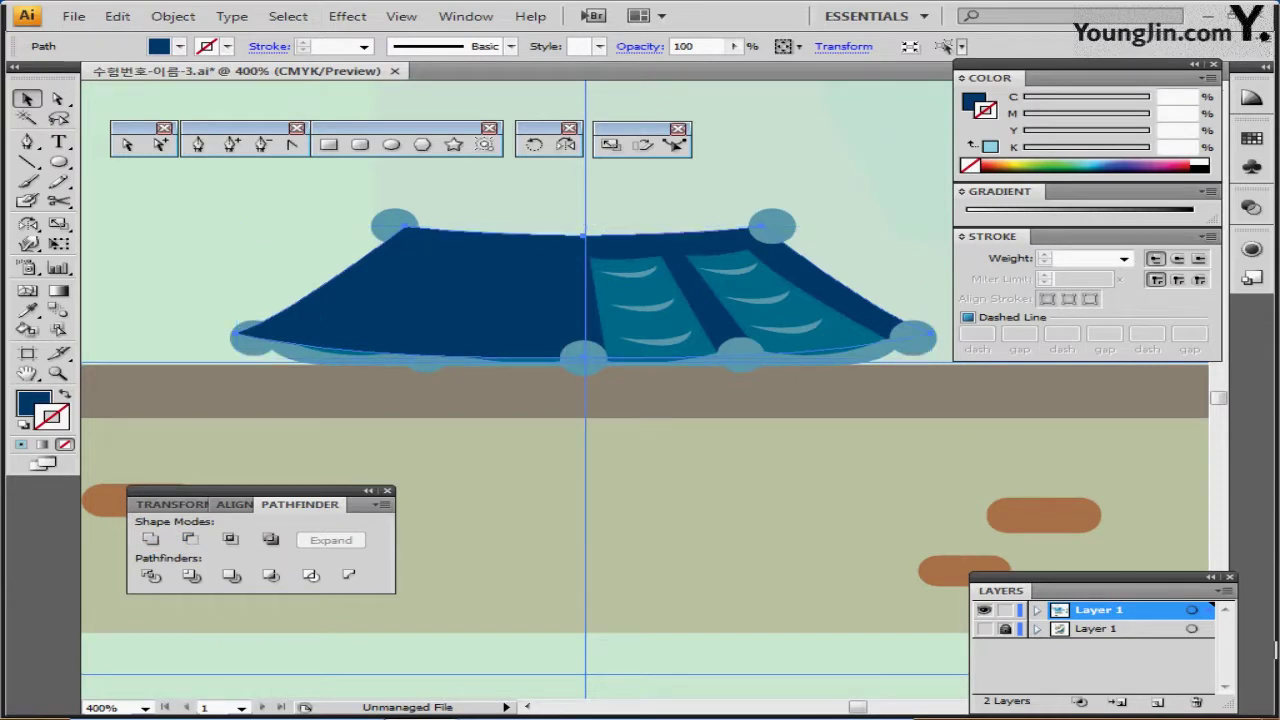
key("ctrl+[")
key("ctrl+[")
key("ctrl+[")
key("ctrl+[")
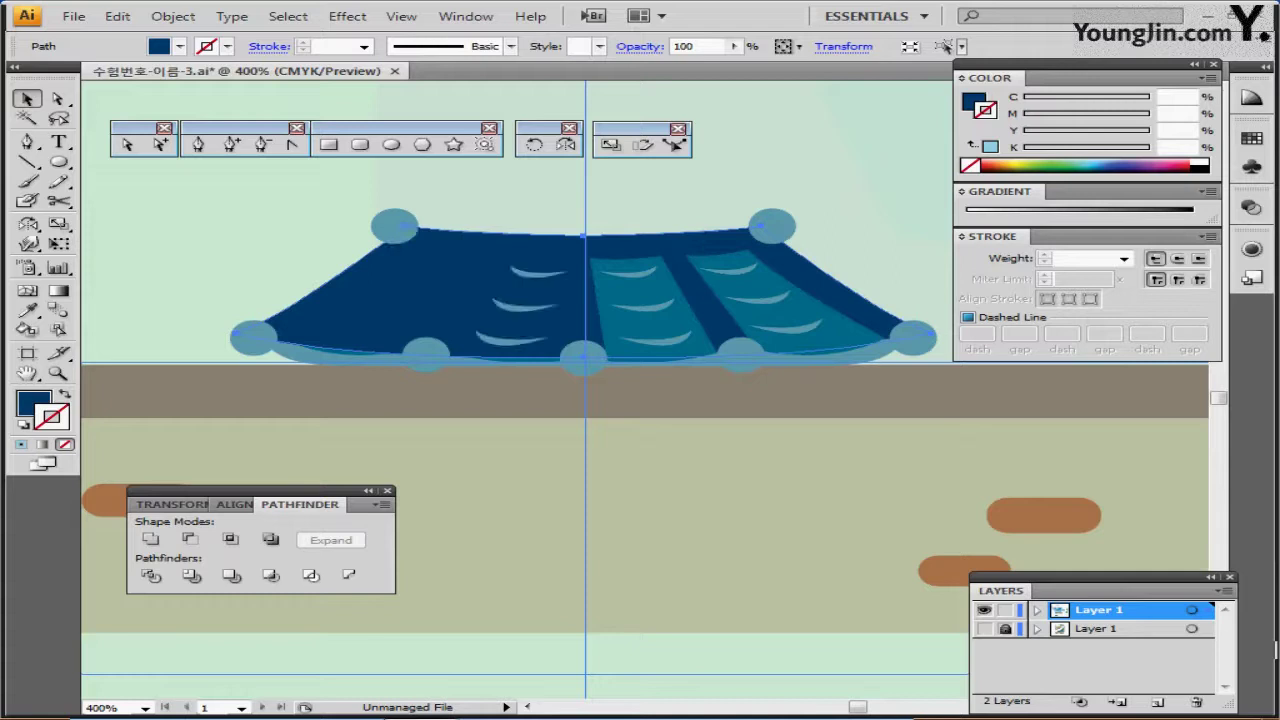
key("ctrl+[")
key("ctrl+[")
key("ctrl+[")
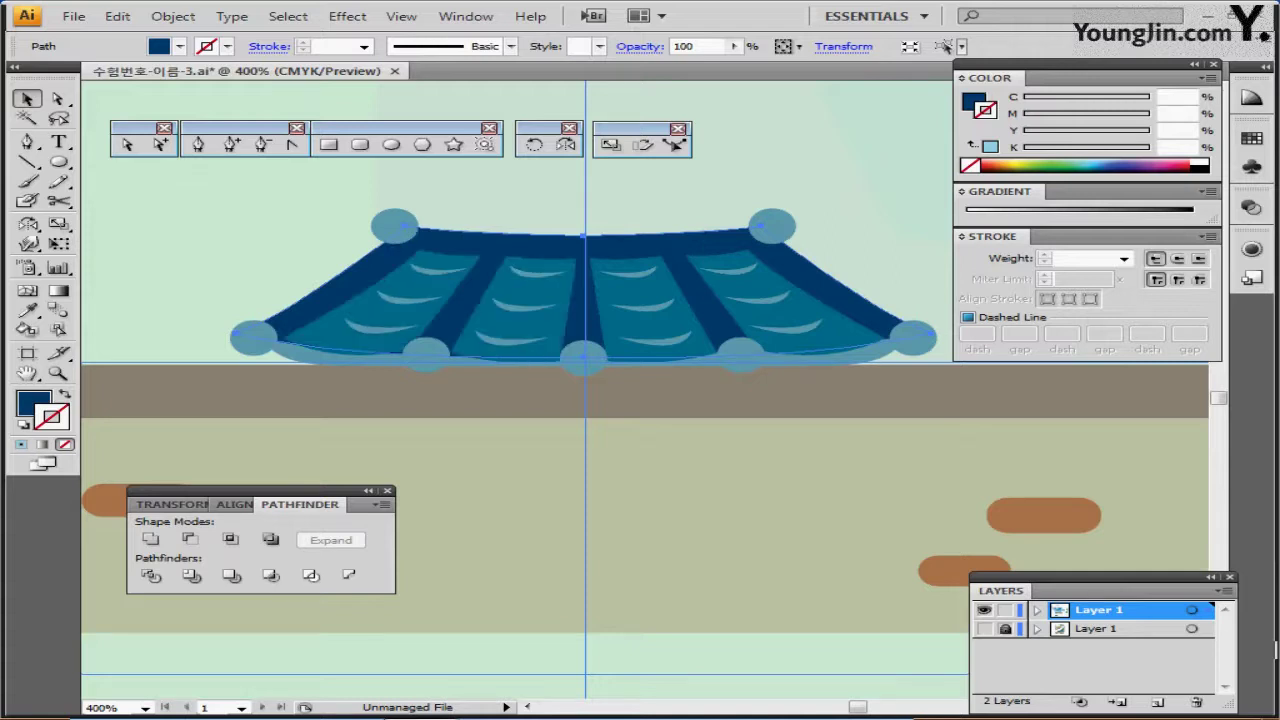
Unite the two light blue eaves strips into one shape and save the document.
left_click(325, 357)
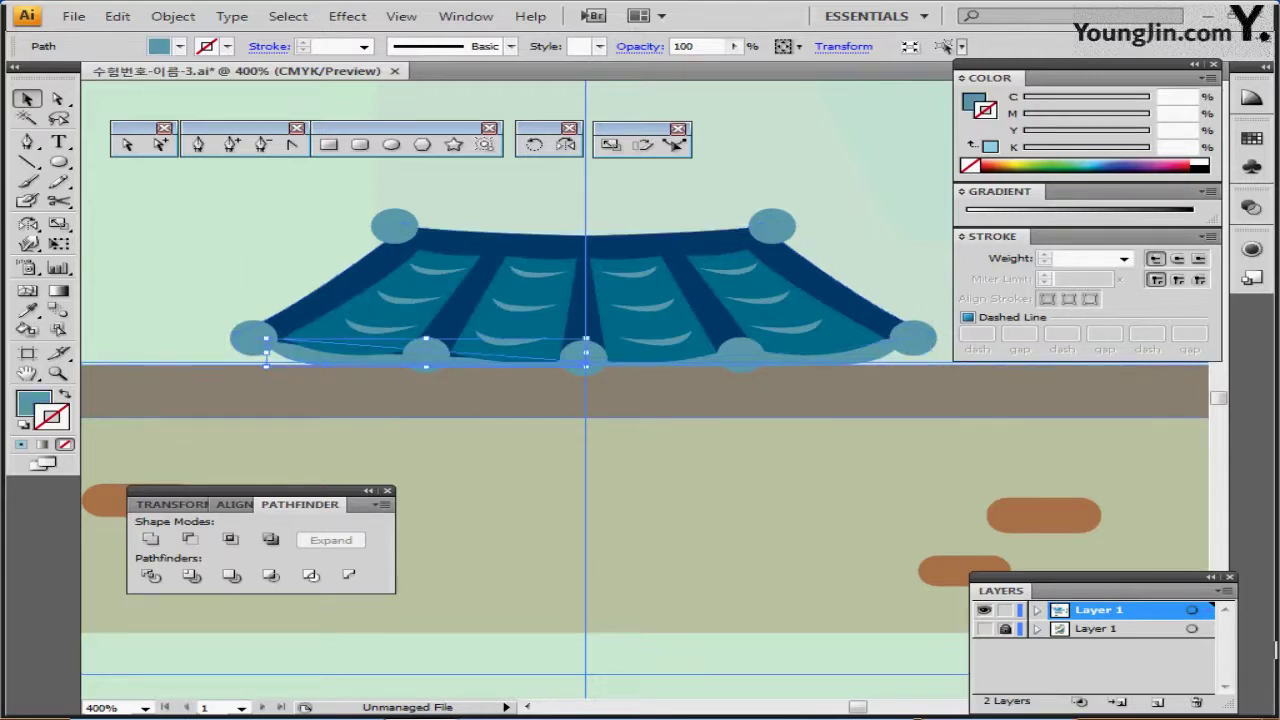
left_click(845, 357, "shift")
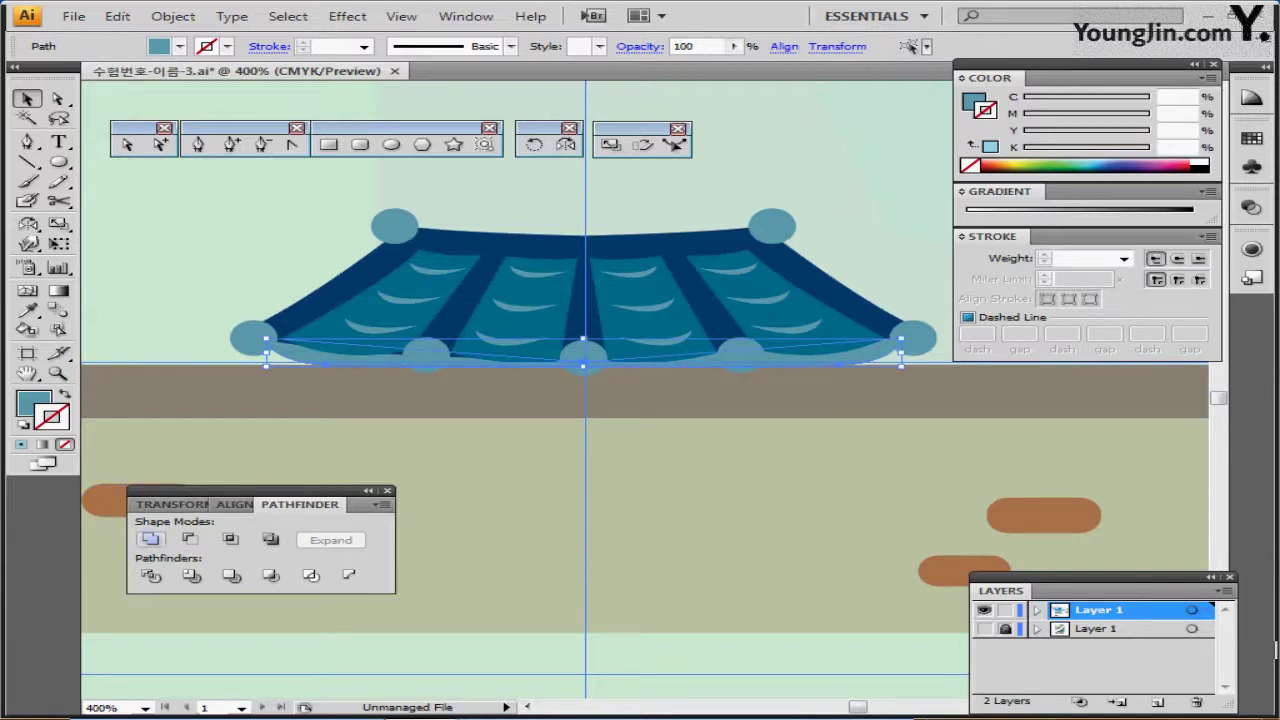
left_click(150, 539)
key("ctrl")
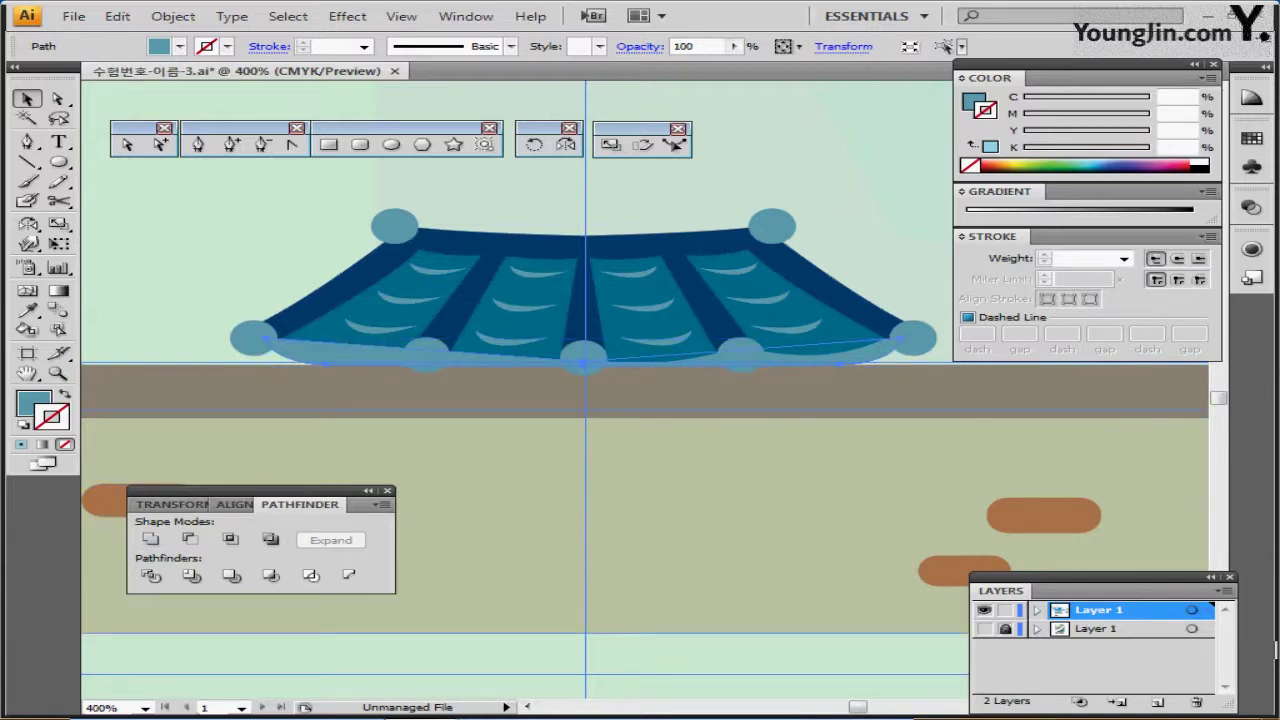
key("ctrl+shift+b")
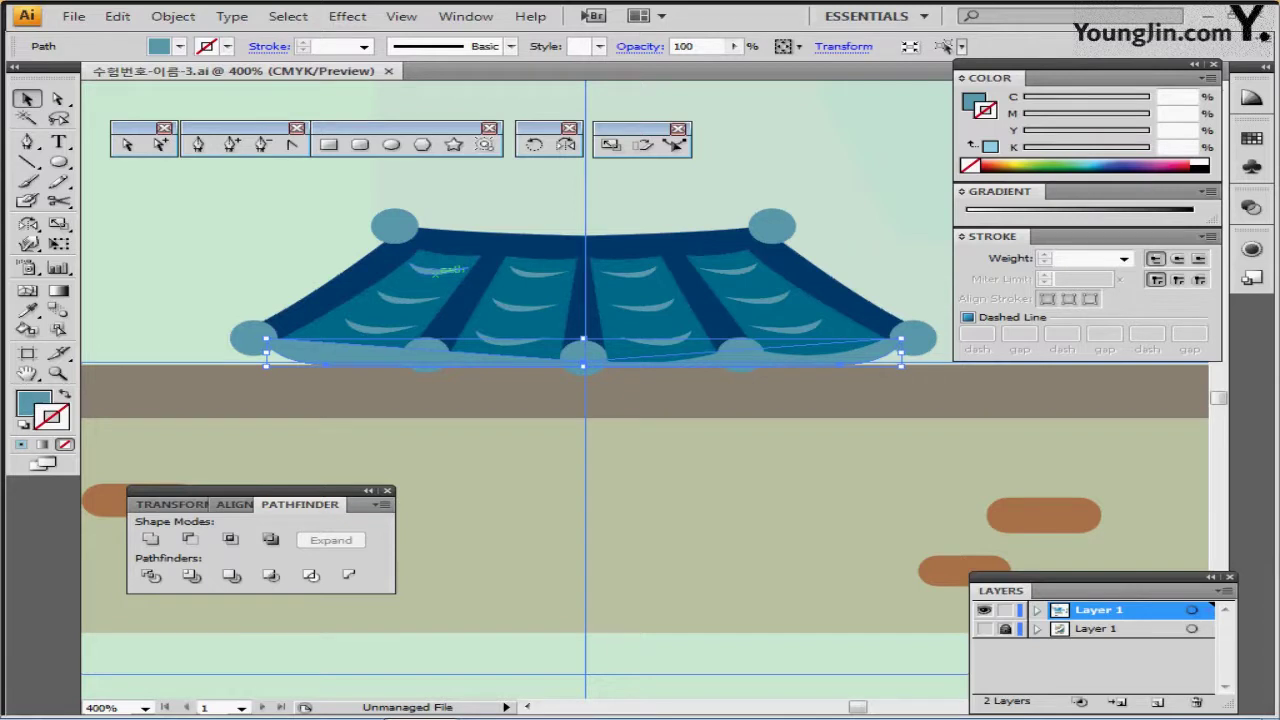
Delete the middle curved highlight from the roof's leftmost tile panel.
left_click(425, 264)
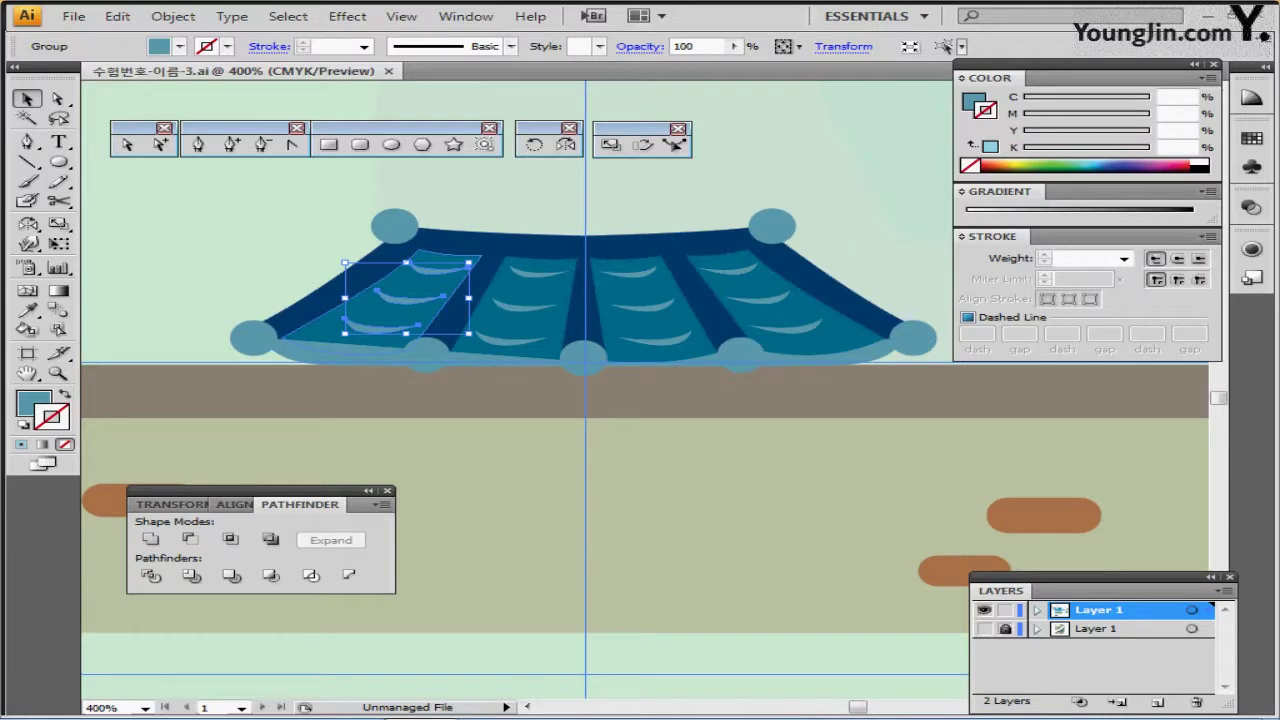
double_click(410, 299)
left_click(410, 299)
key("Delete")
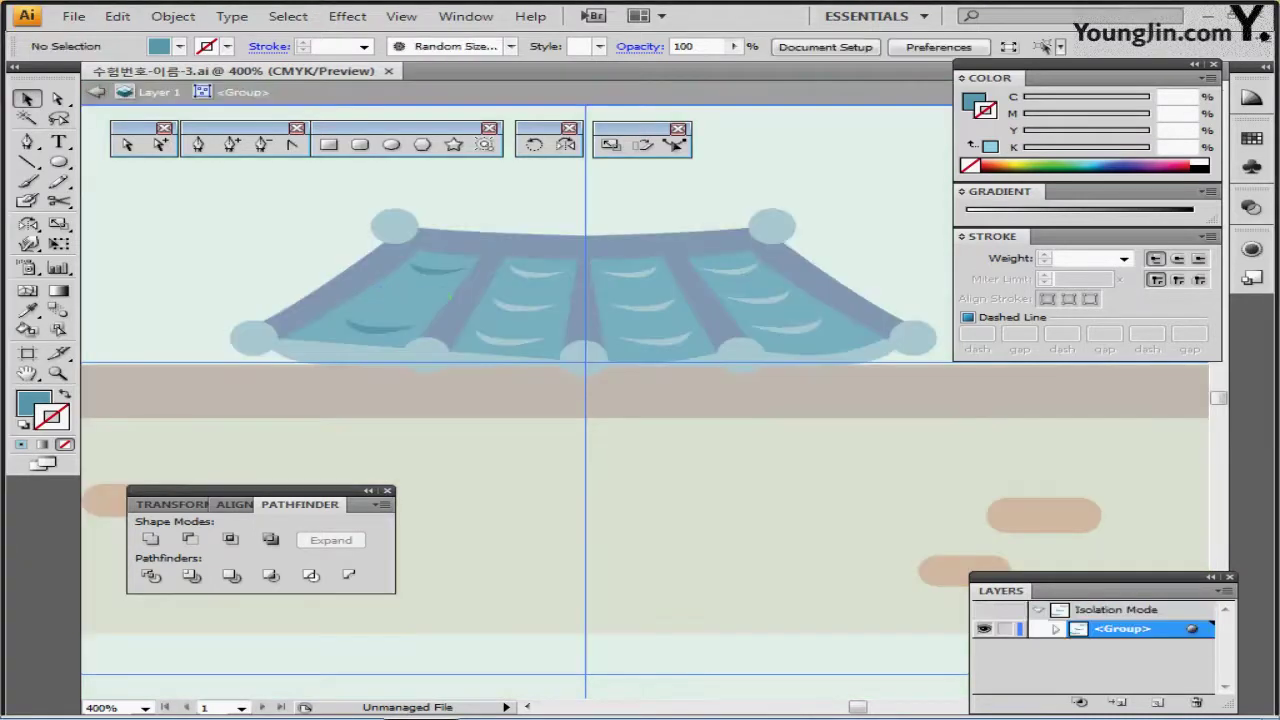
key("Escape")
Delete the top curved highlight from the second tile panel from the left.
left_click(521, 268)
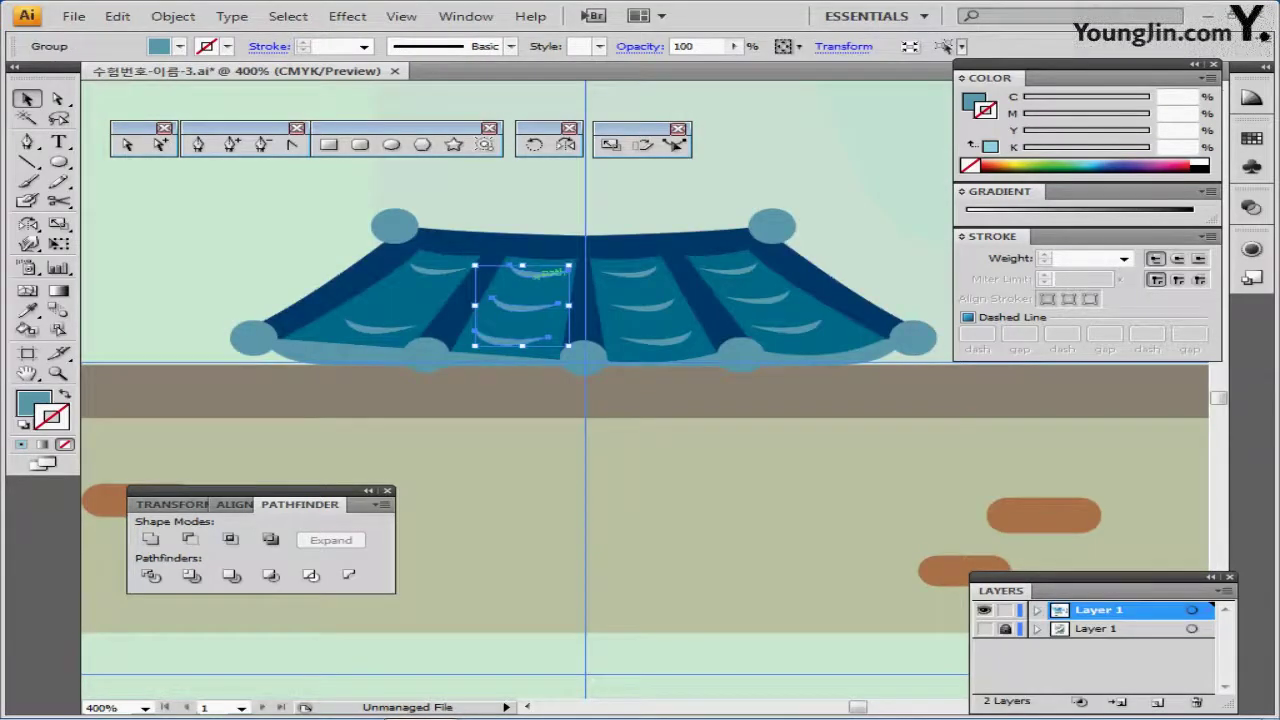
double_click(537, 274)
left_click(537, 274)
key("Delete")
key("Escape")
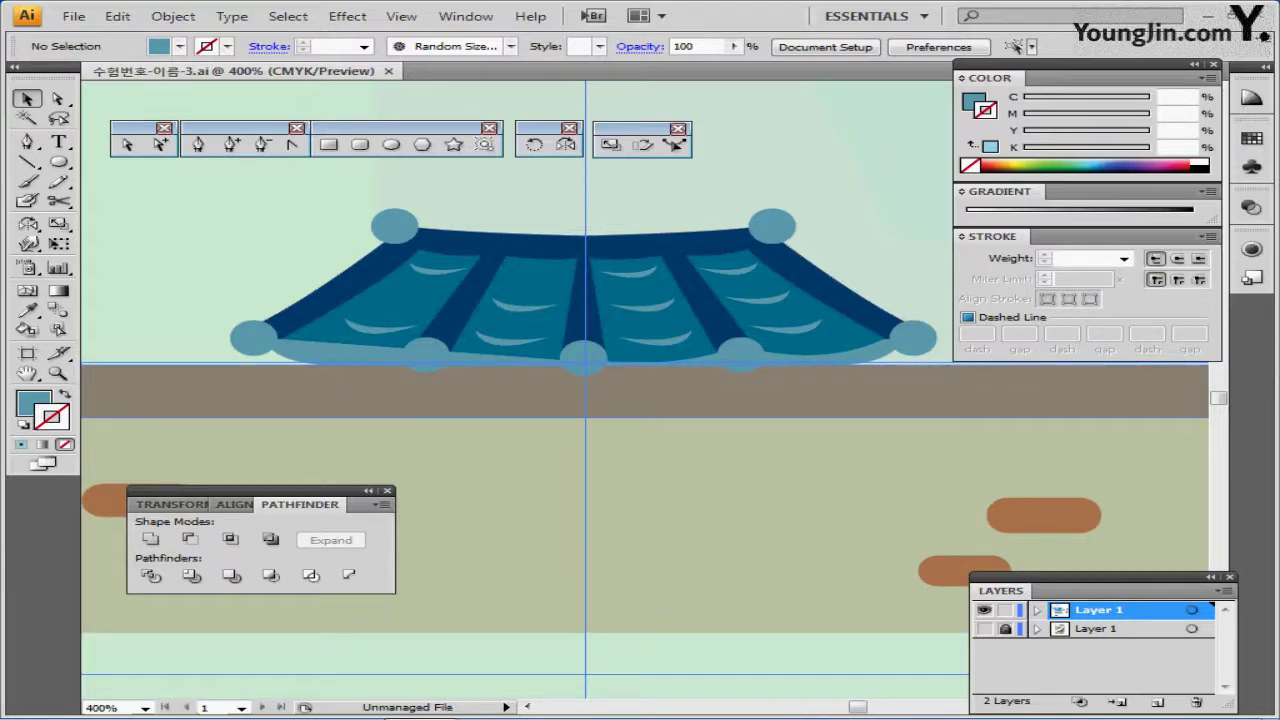
Send the united eaves strip backward until the rib-end ellipses and tile panels lie in front of it, and save the document.
left_click(846, 355)
key("ctrl")
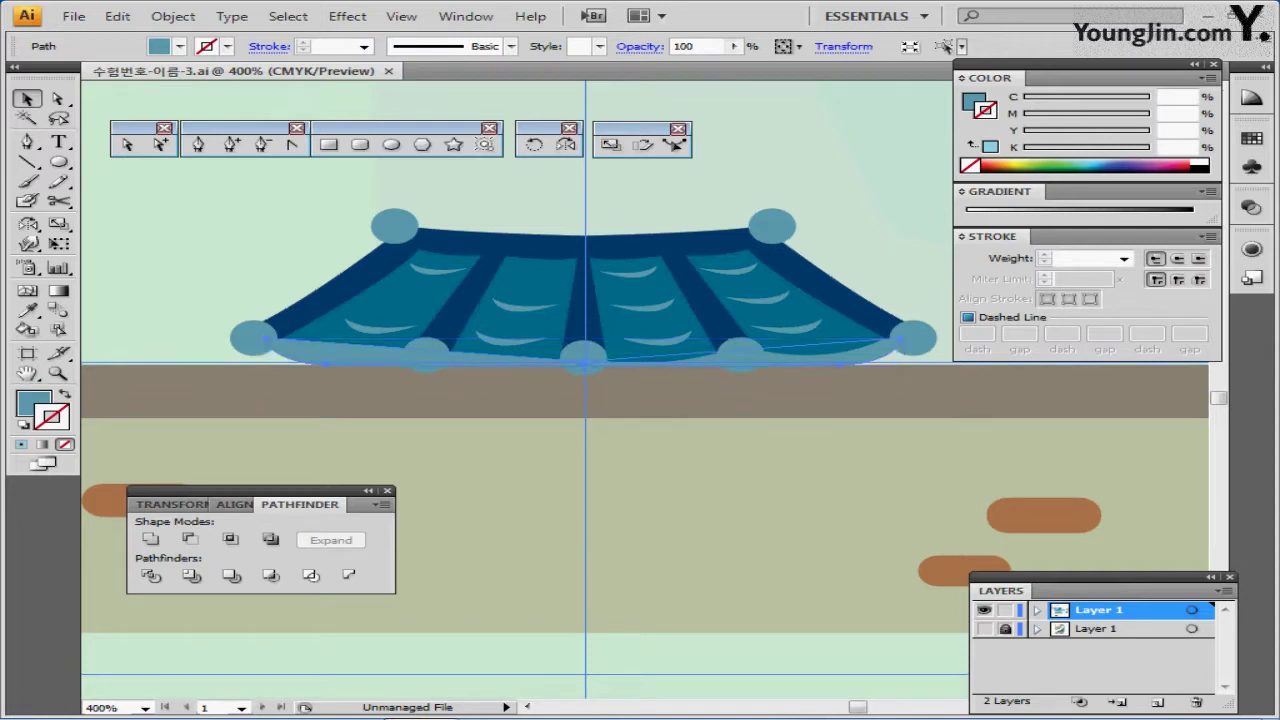
key("ctrl+[")
key("ctrl+[")
key("ctrl+[")
key("ctrl+[")
key("ctrl+[")
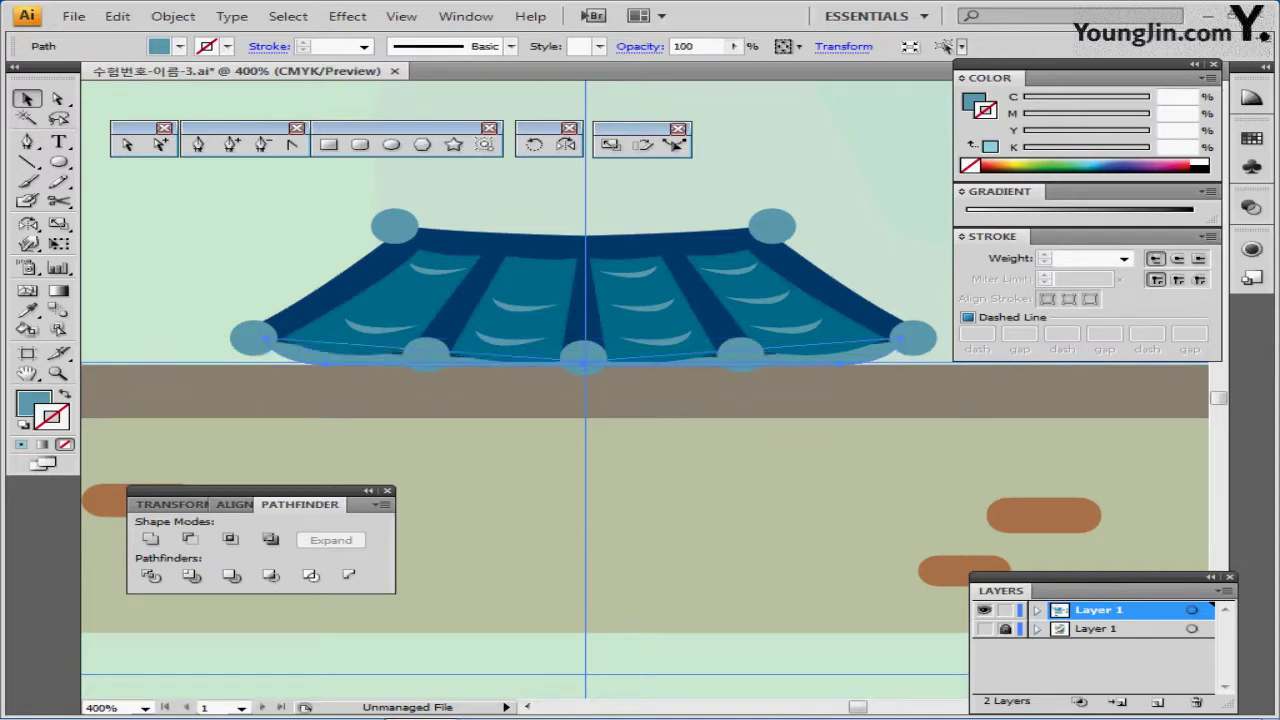
key("ctrl+[")
key("ctrl+[")
key("ctrl+s")
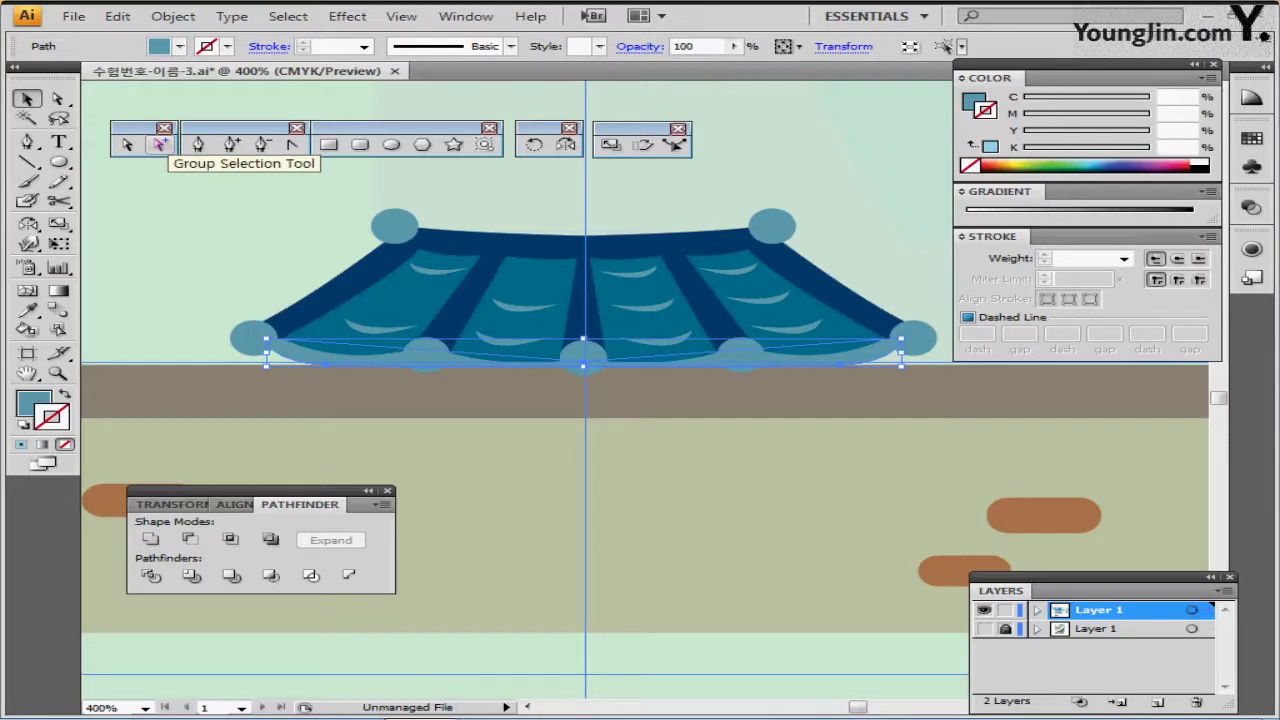
Display the artwork layer in outline view and show the locked reference layer beneath it.
key("m")
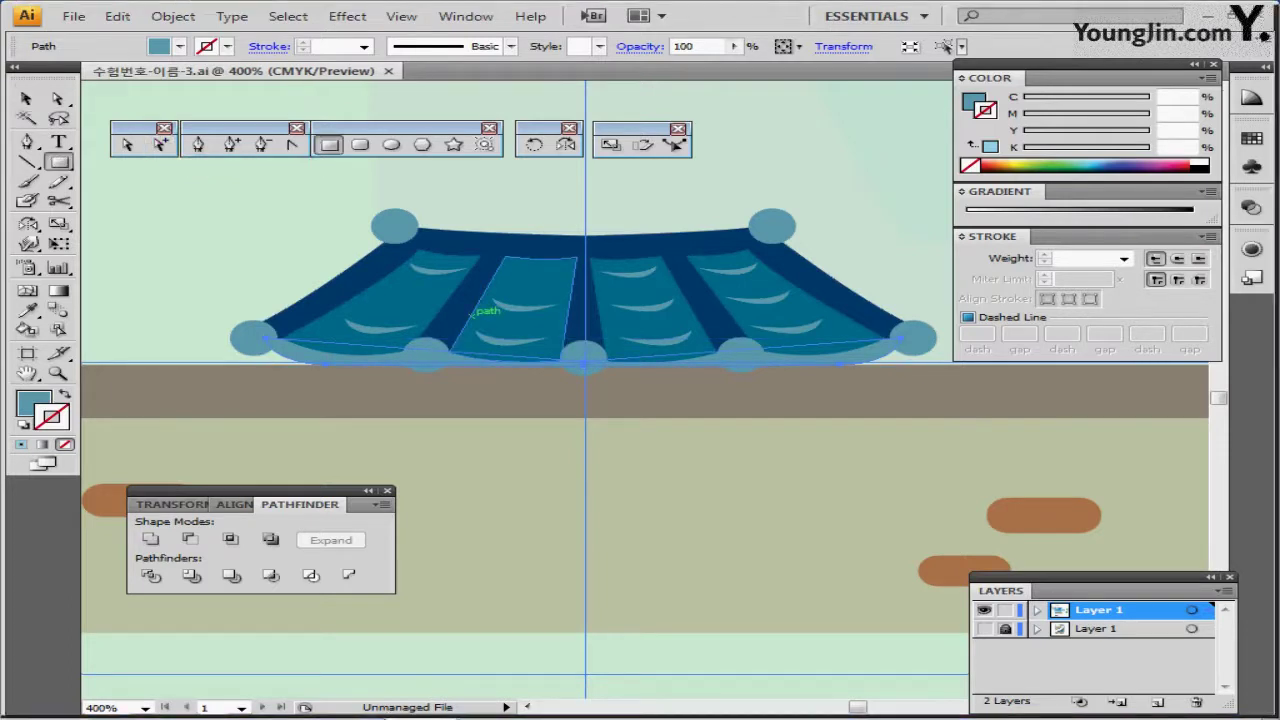
key("ctrl+plus")
left_click_drag(580, 490, 622, 408)
key("ctrl+minus")
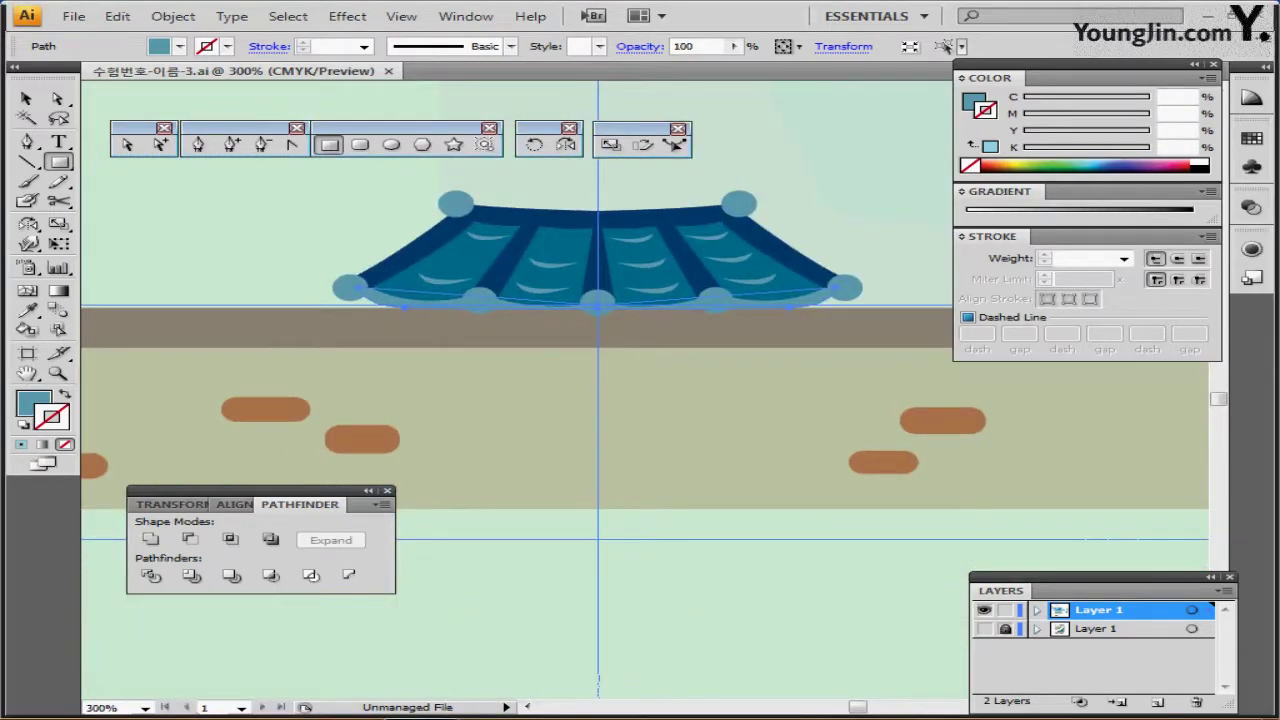
left_click(984, 610, "ctrl")
left_click(984, 629)
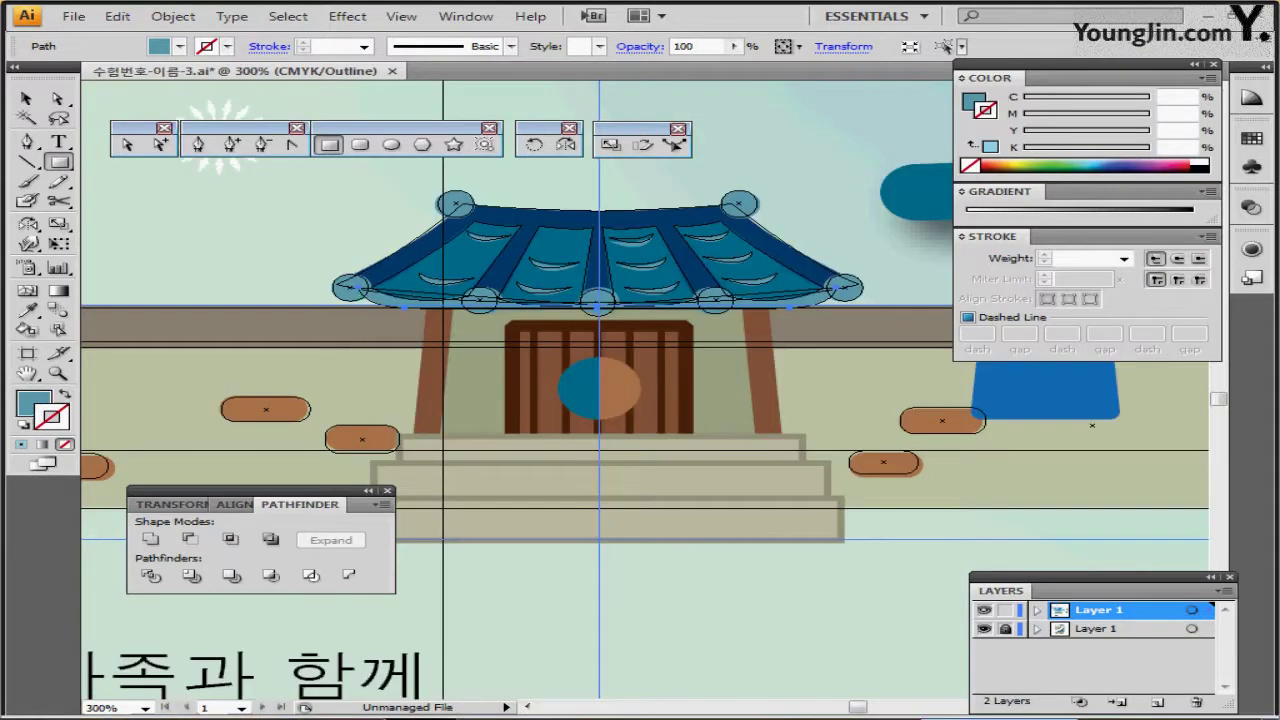
Draw a rectangle for the wall behind the gate, spanning both pillars from the eaves to the top stair, filled with the reference's olive green.
key("ctrl+minus")
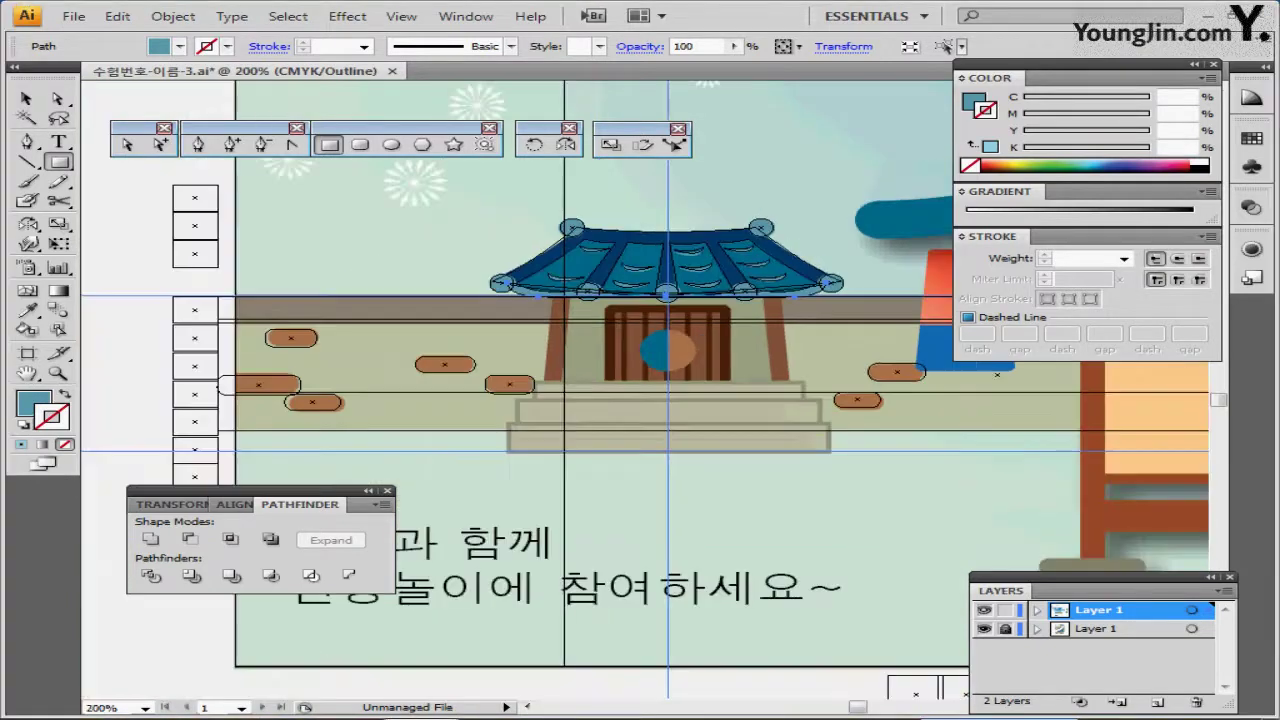
scroll(640, 390, "right", 4)
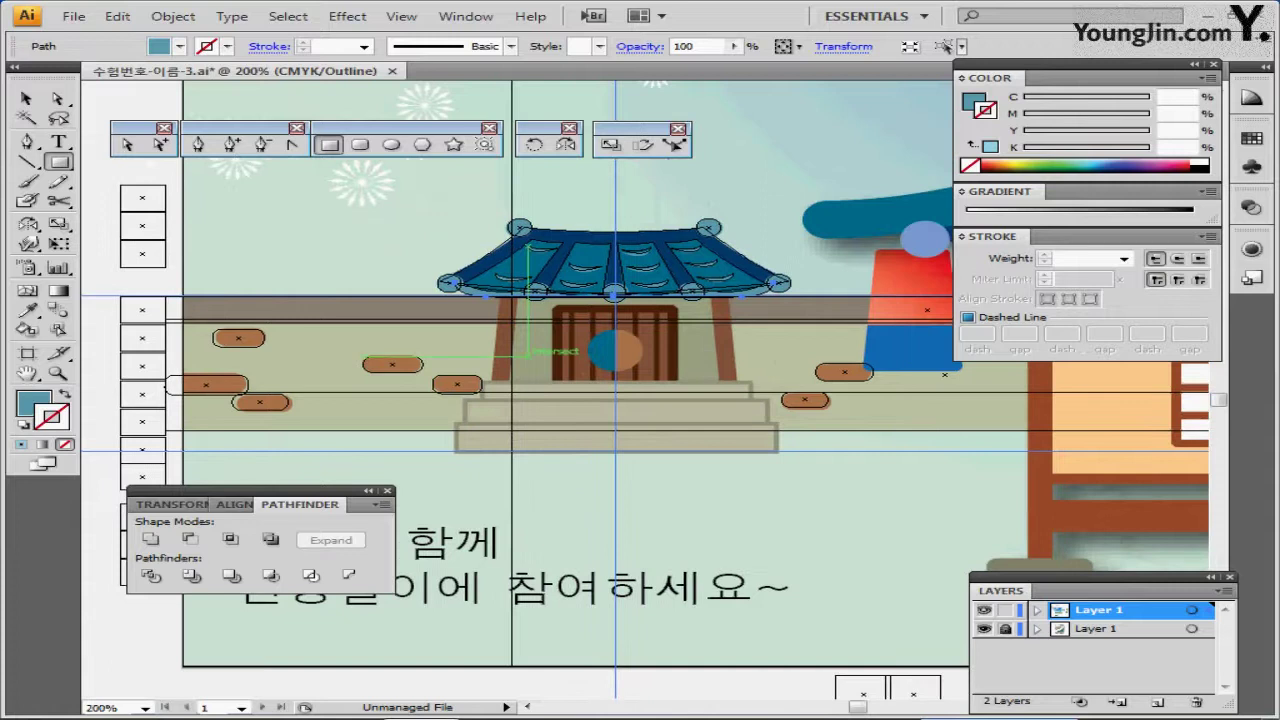
key("i")
left_click(530, 352)
key("m")
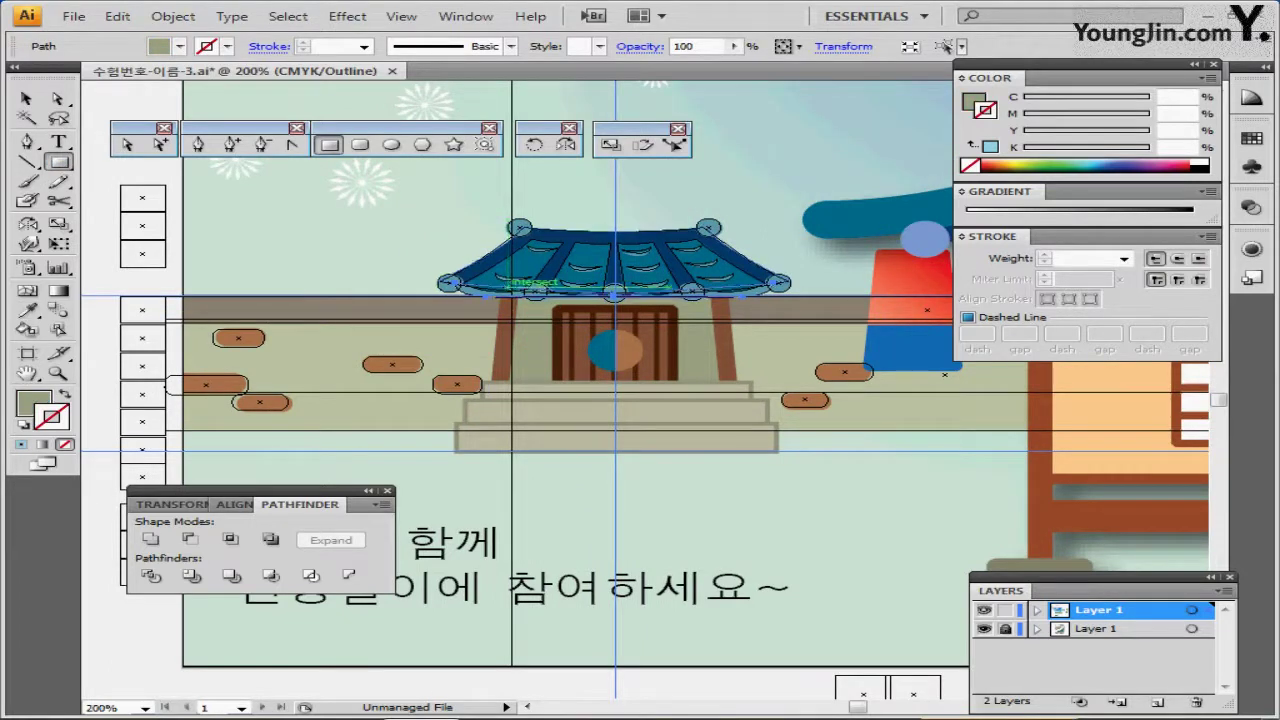
left_click_drag(507, 292, 727, 393)
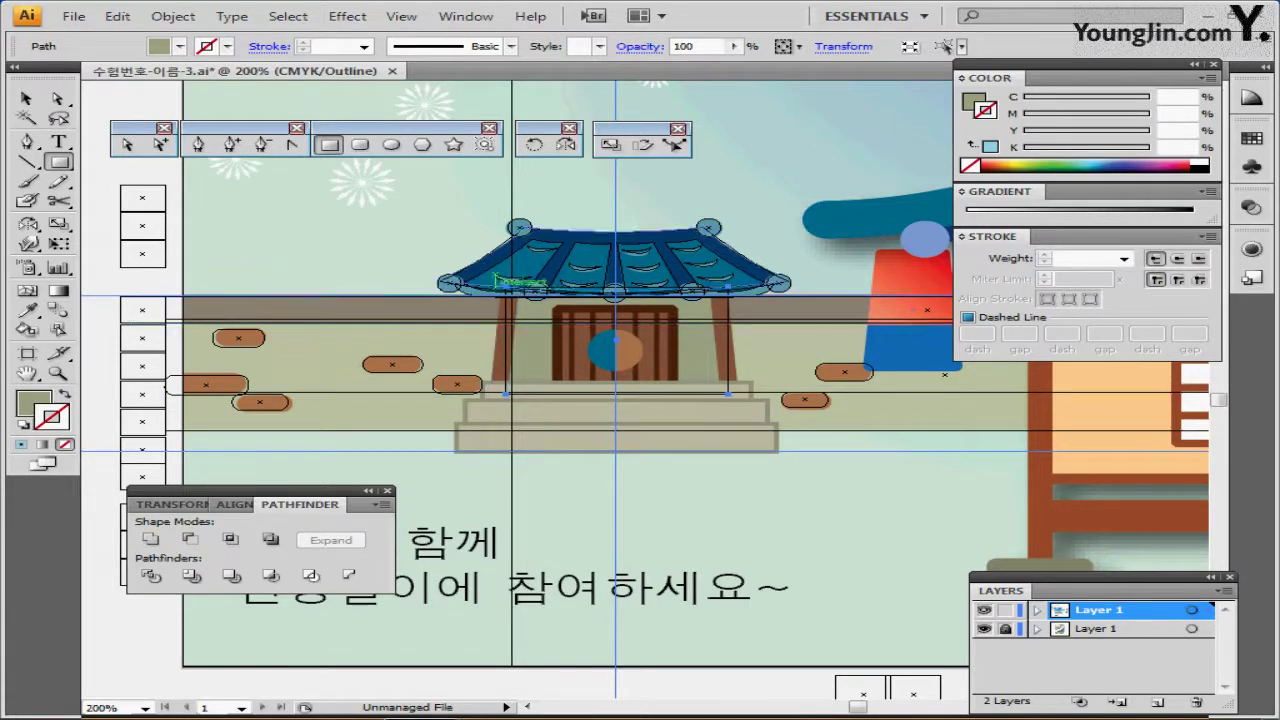
Draw a narrow upright rectangle for the left pillar over the gate wall's left edge, reaching from the eaves to the wall's bottom edge.
left_click_drag(504, 285, 520, 392)
left_click(611, 398, "ctrl")
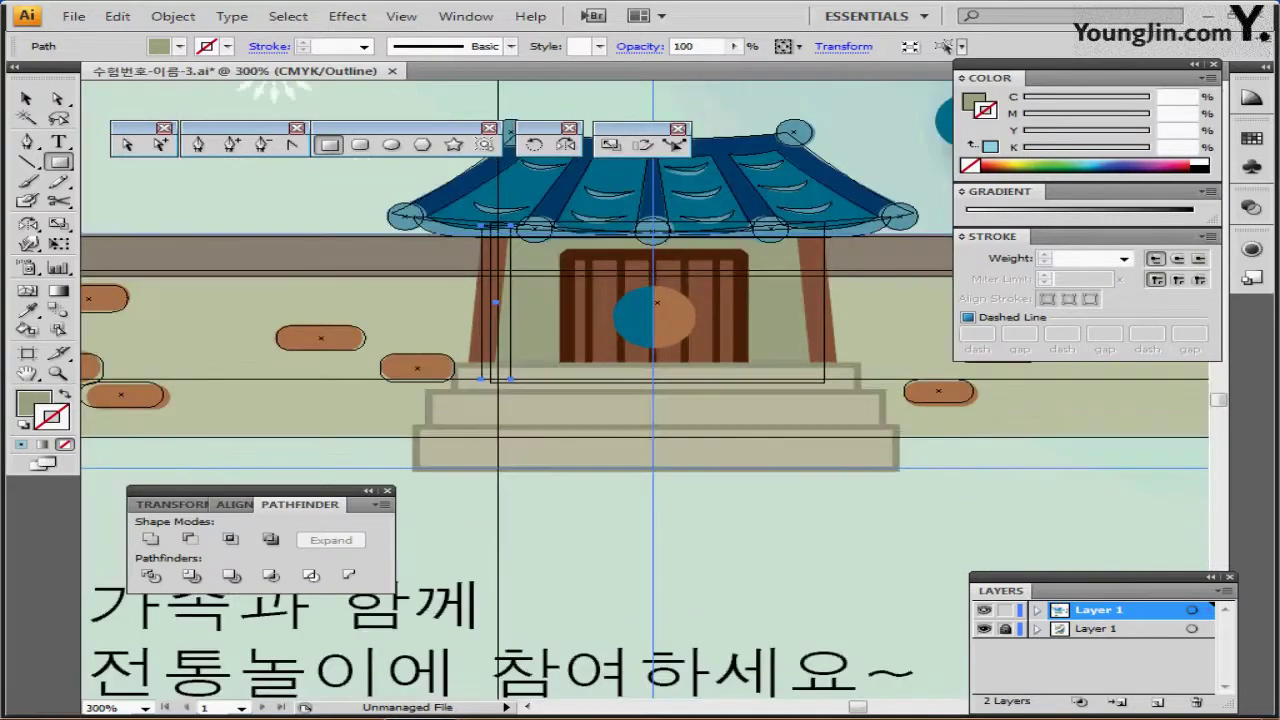
left_click(495, 328, "ctrl")
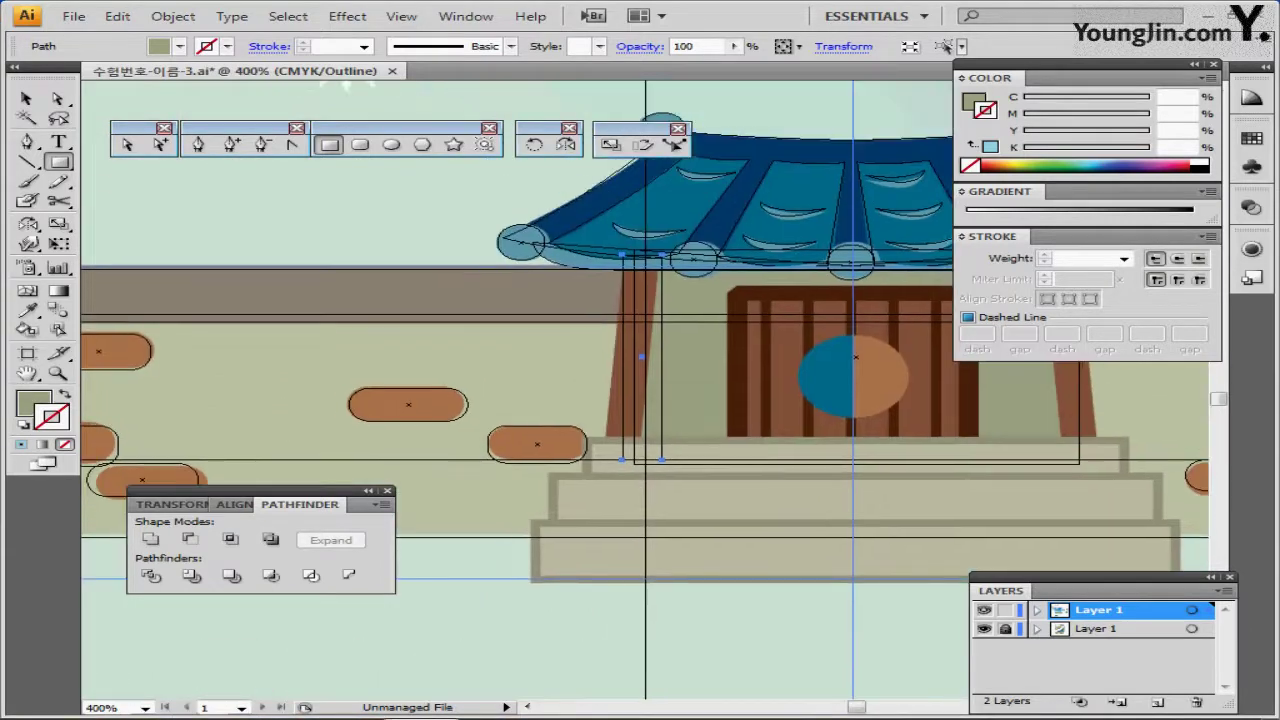
left_click_drag(642, 460, 660, 462)
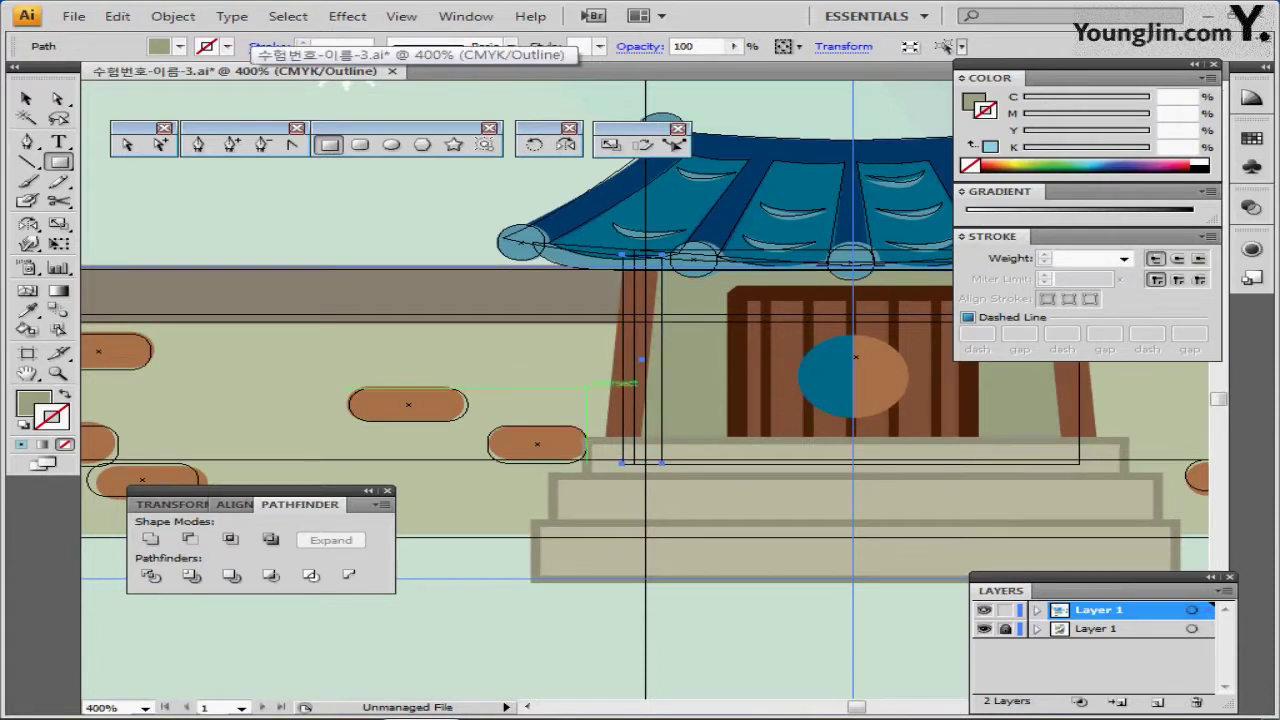
Return the artwork to preview and fill the left pillar with the reddish-brown swatch beneath the olive green one.
key("i")
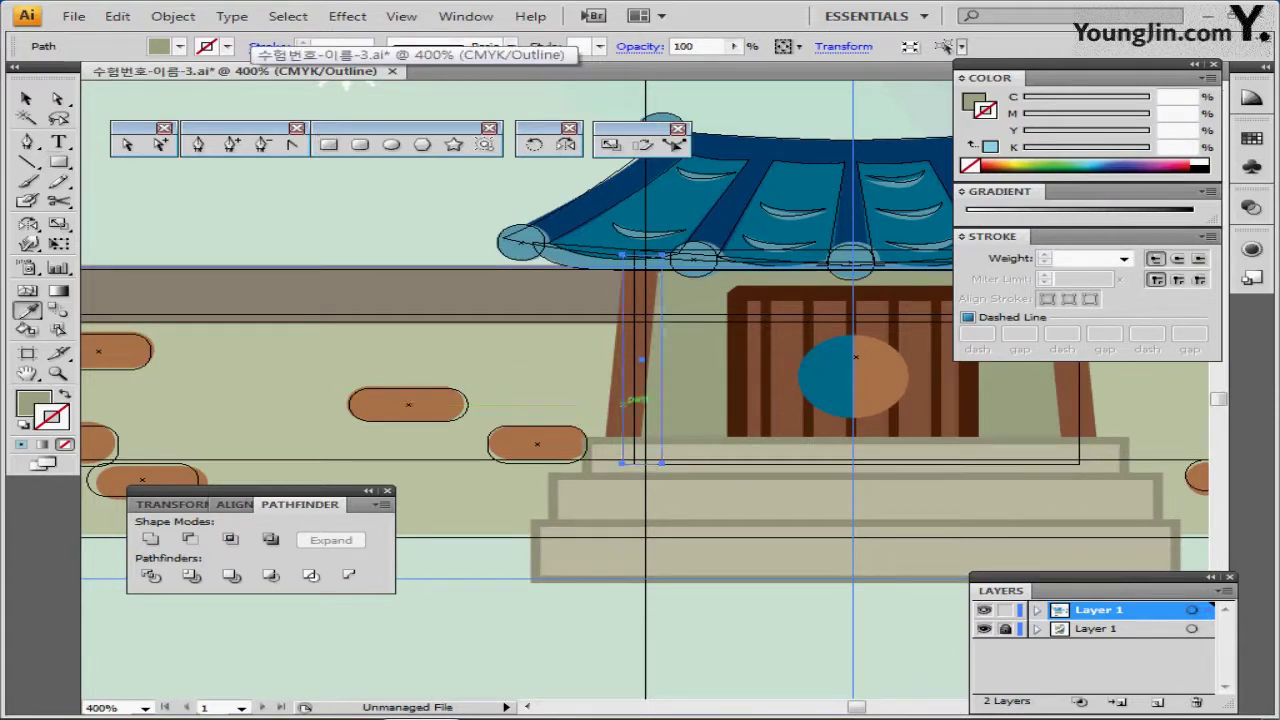
key("ctrl")
key("ctrl+y")
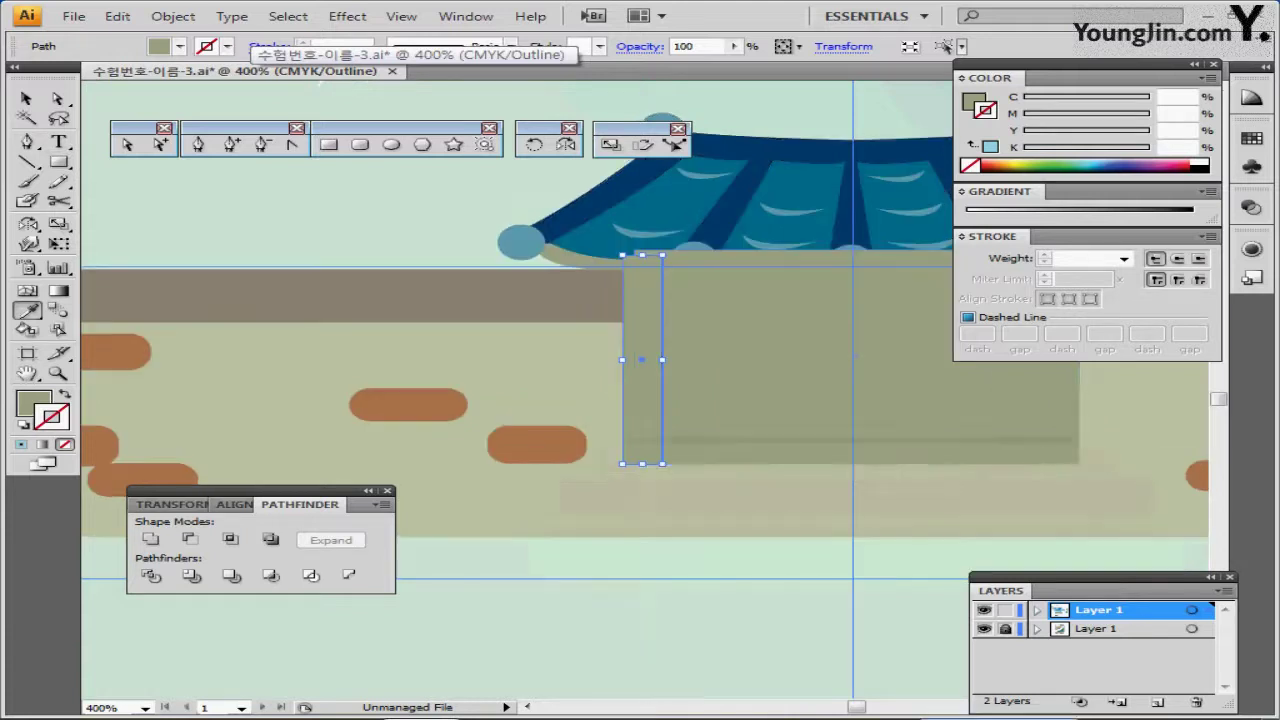
left_click(408, 404)
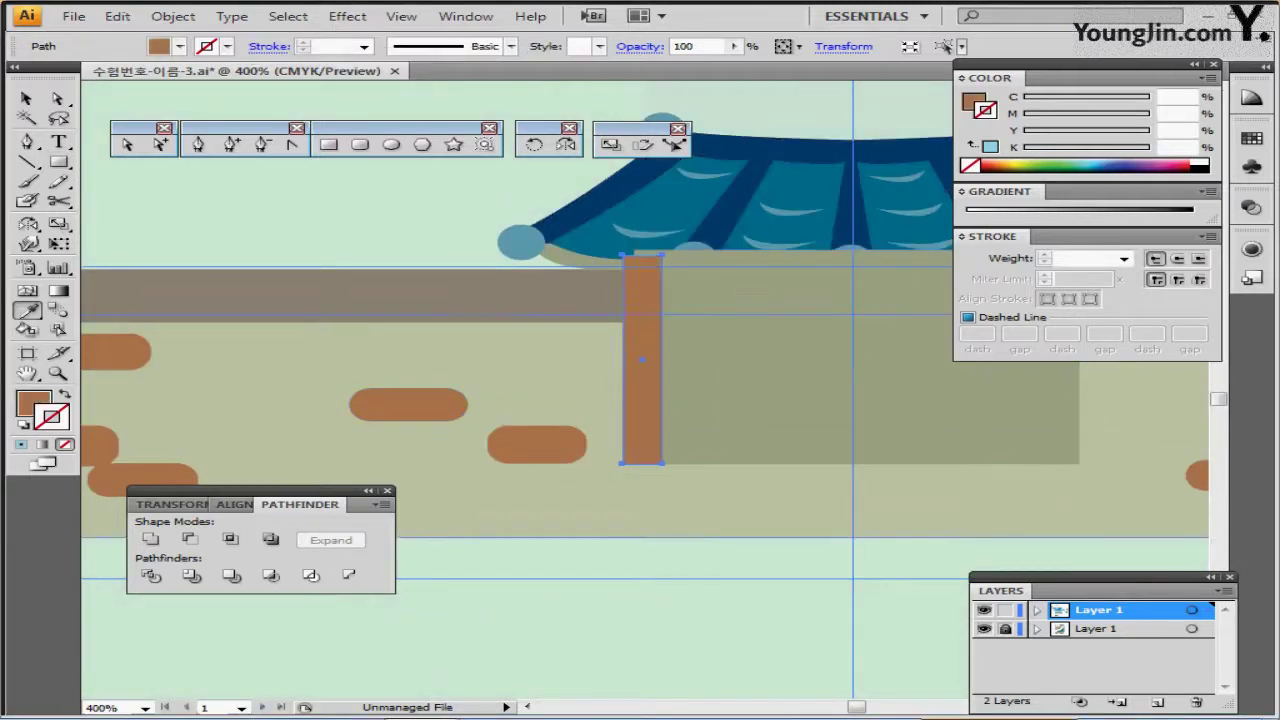
key("ctrl+minus")
scroll(640, 400, "down", 3)
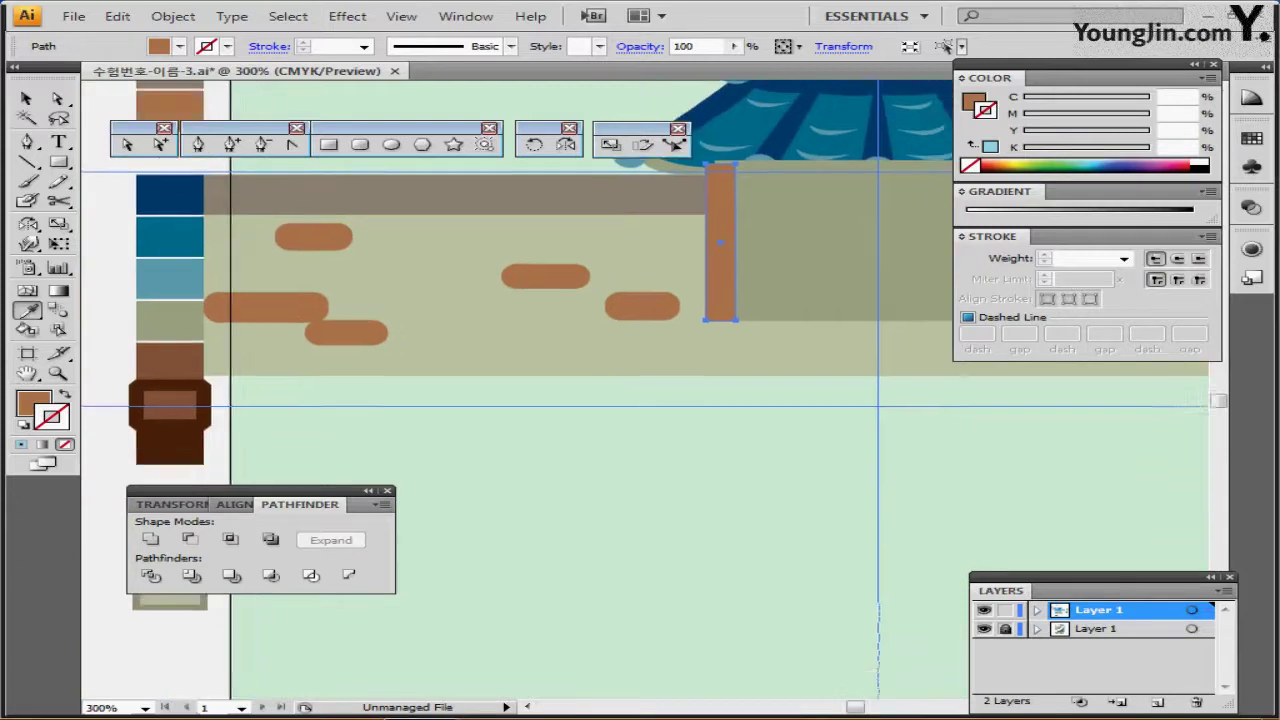
left_click(170, 397)
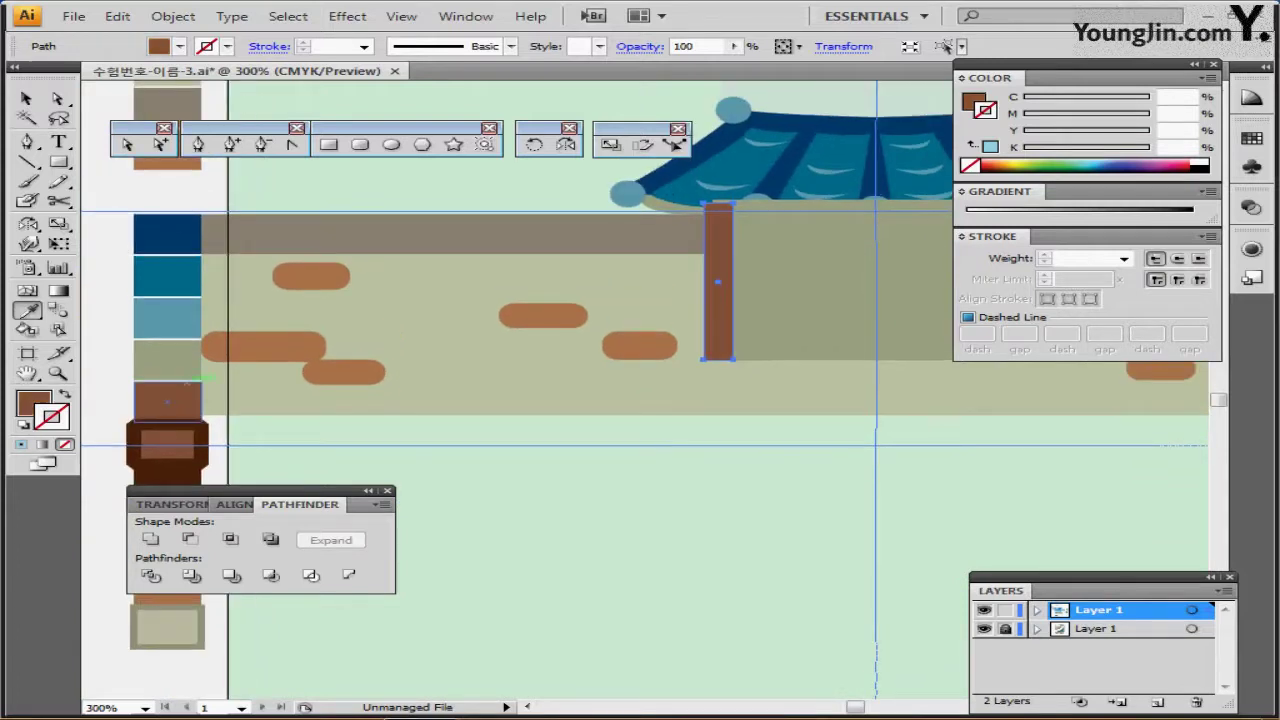
Slant the left pillar by moving its two bottom anchor points about 1.68 mm outward horizontally, and save the document.
left_click_drag(720, 400, 498, 470)
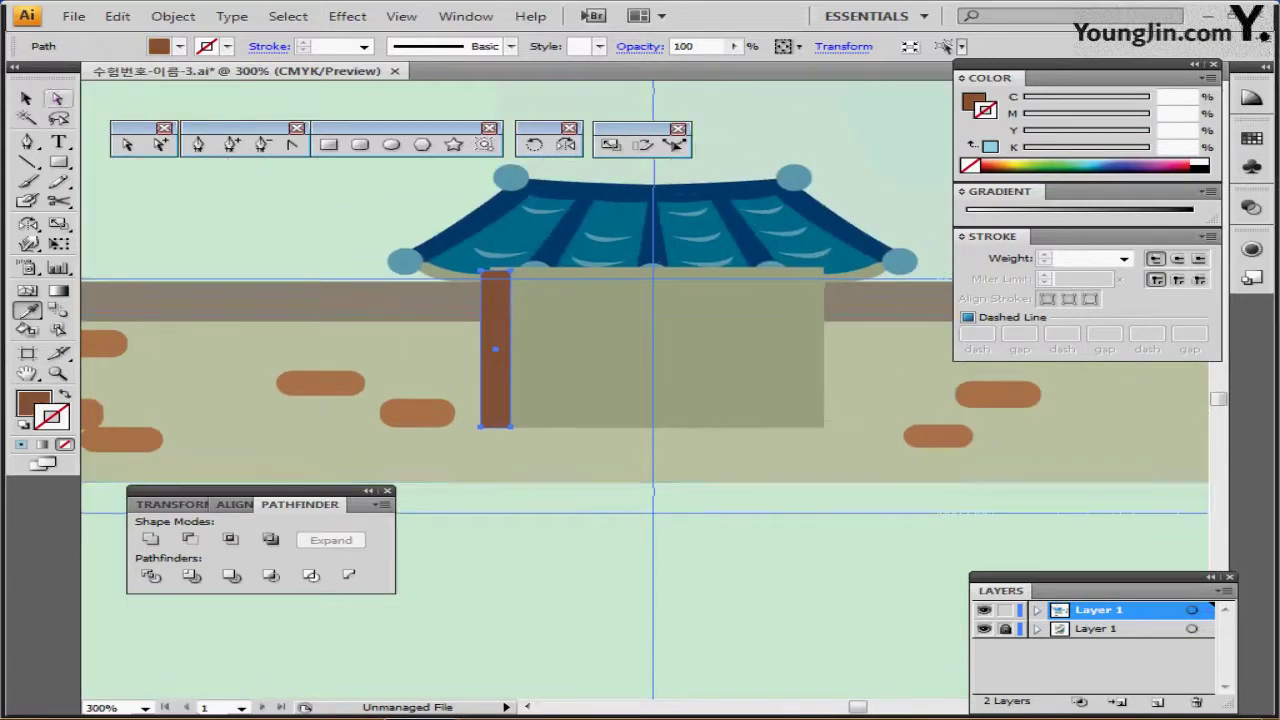
left_click(58, 99)
left_click(640, 575)
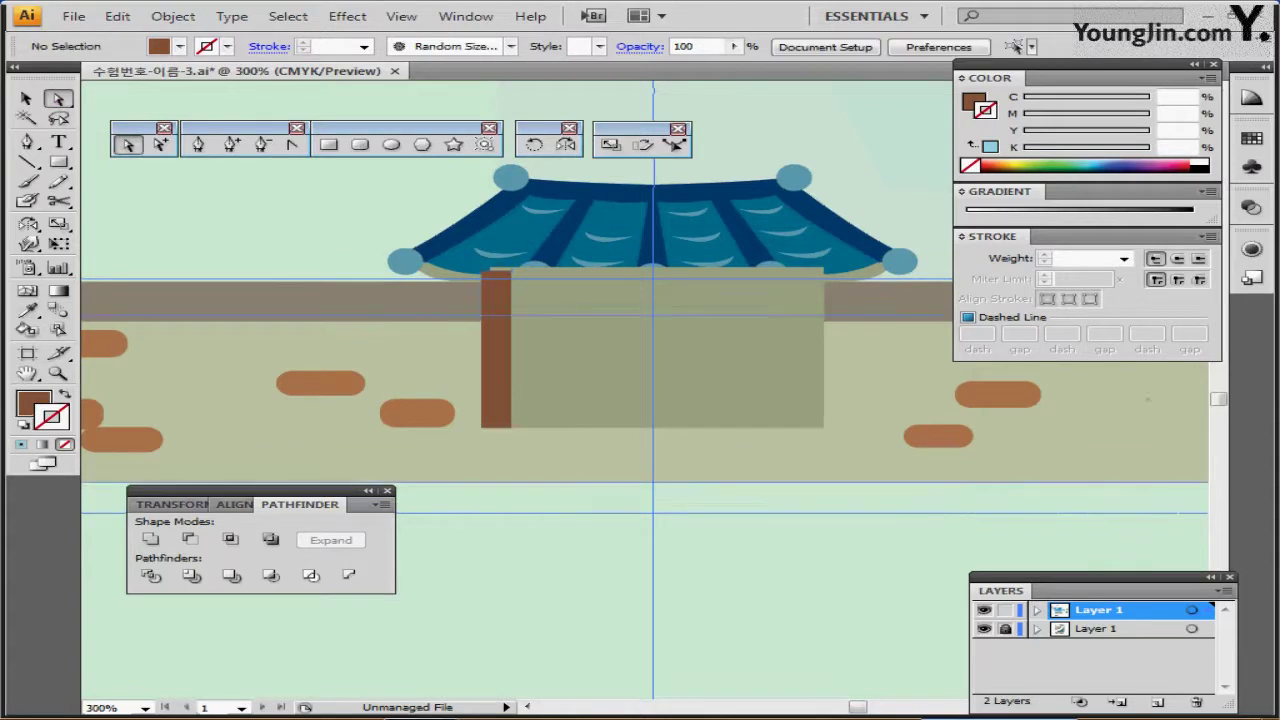
left_click(653, 483)
left_click(630, 565)
left_click(525, 433, "ctrl")
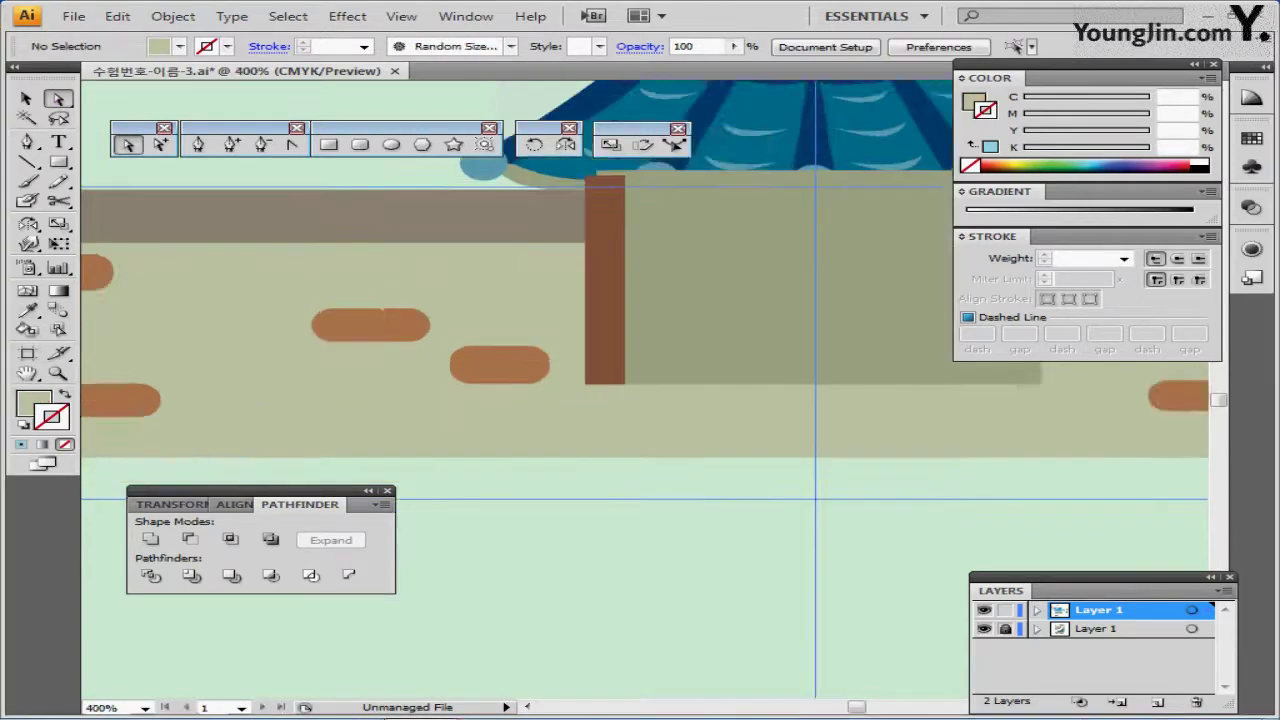
left_click_drag(525, 433, 450, 439)
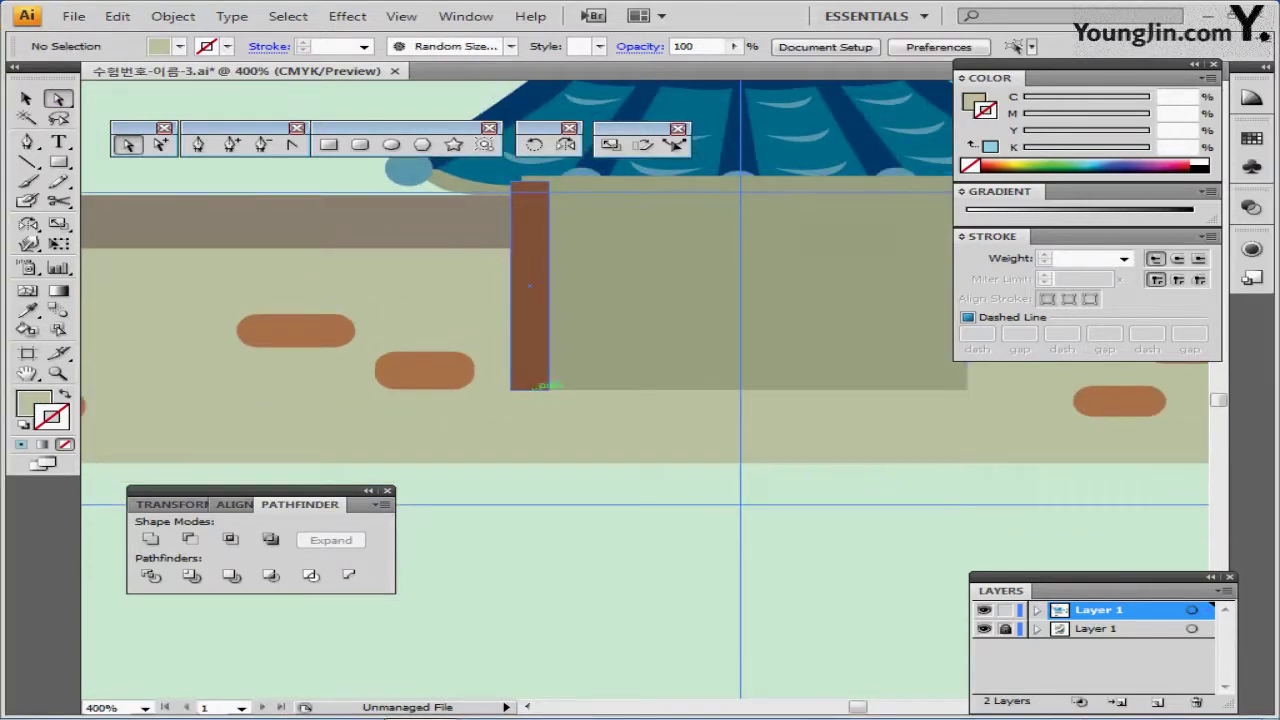
left_click(546, 388)
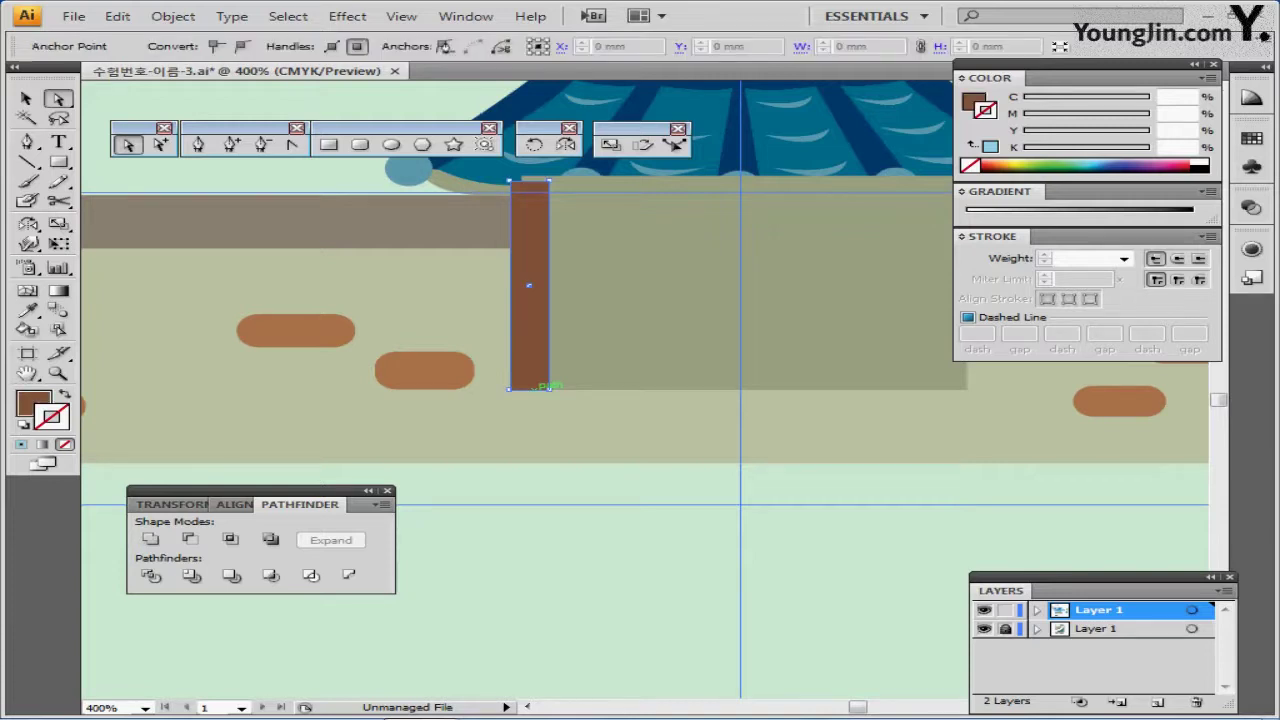
left_click_drag(546, 388, 512, 390)
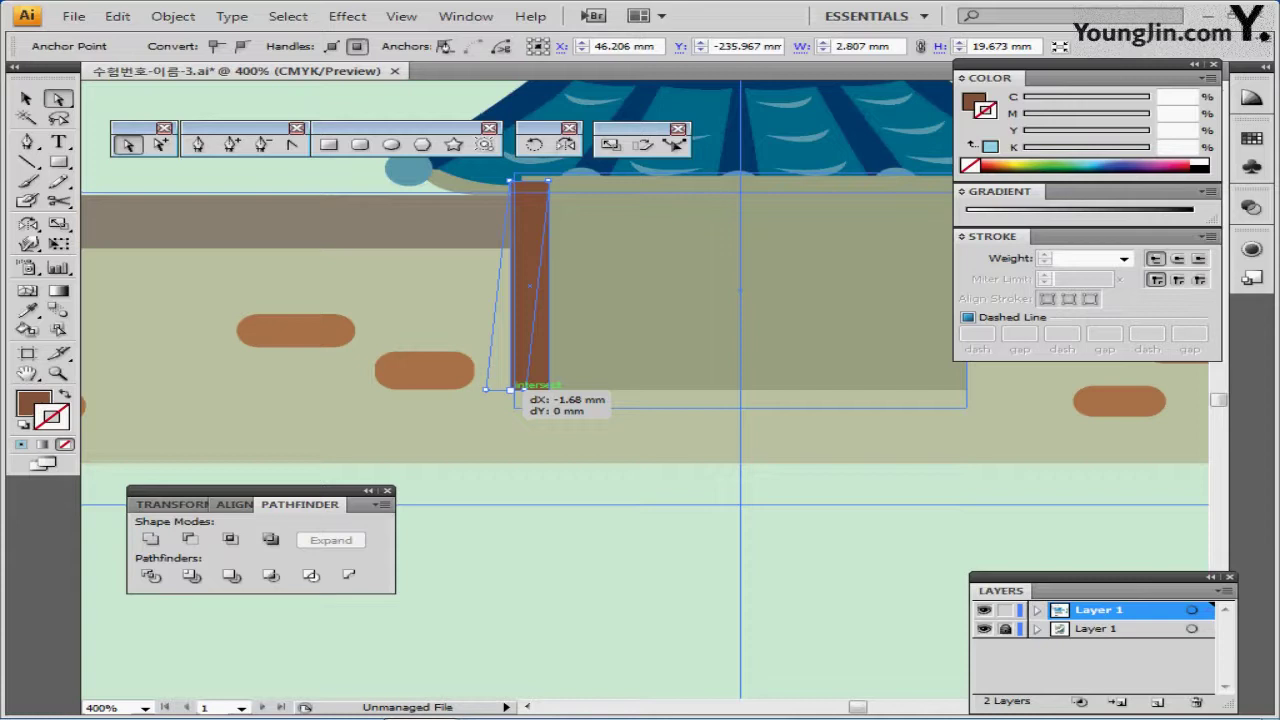
left_click_drag(487, 389, 487, 389)
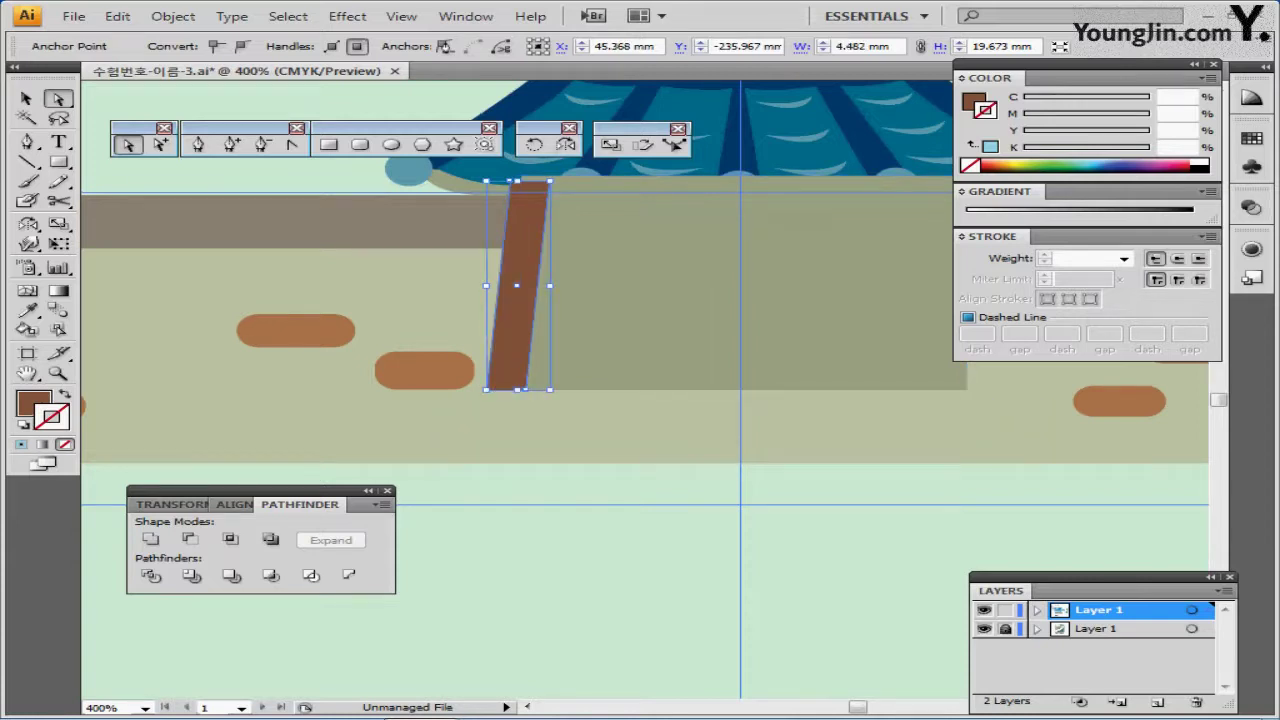
key("ctrl+s")
Send the gate wall and left pillar backward together until the tile panels, rib-end ellipses and eaves strip lie in front of them.
left_click_drag(743, 285, 601, 330)
left_click(600, 327, "shift")
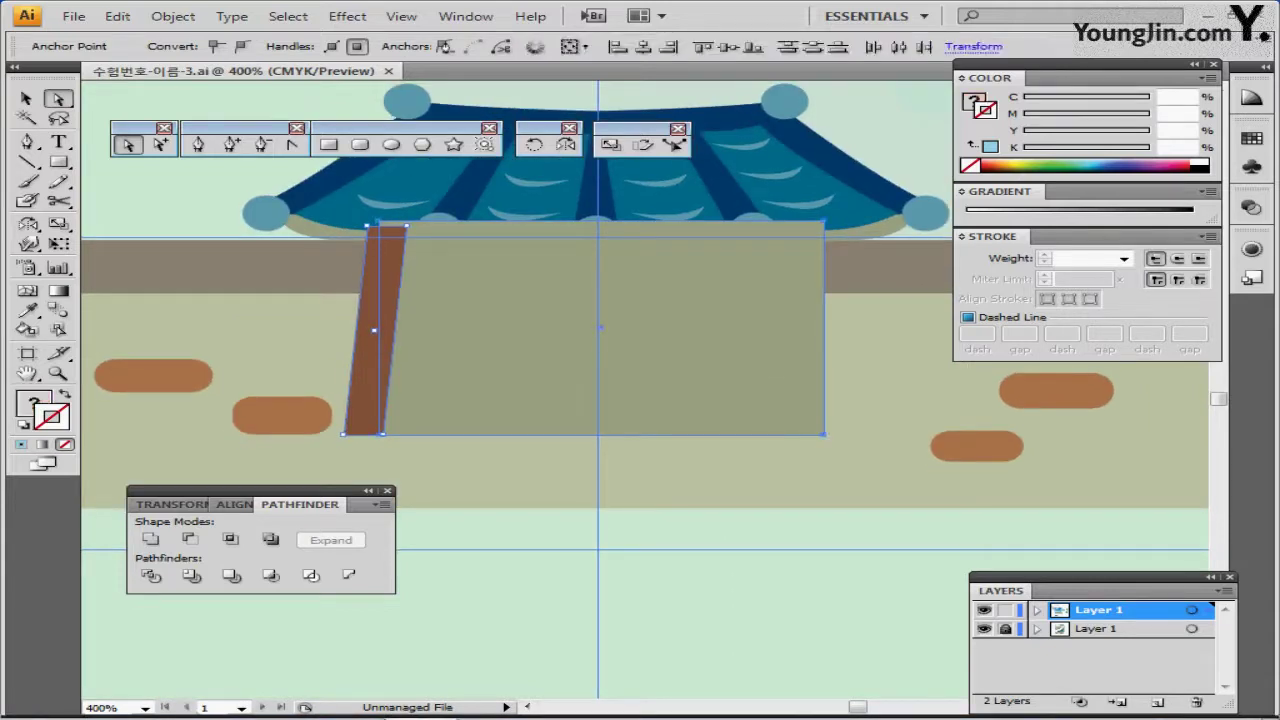
key("ctrl+[")
key("ctrl+[")
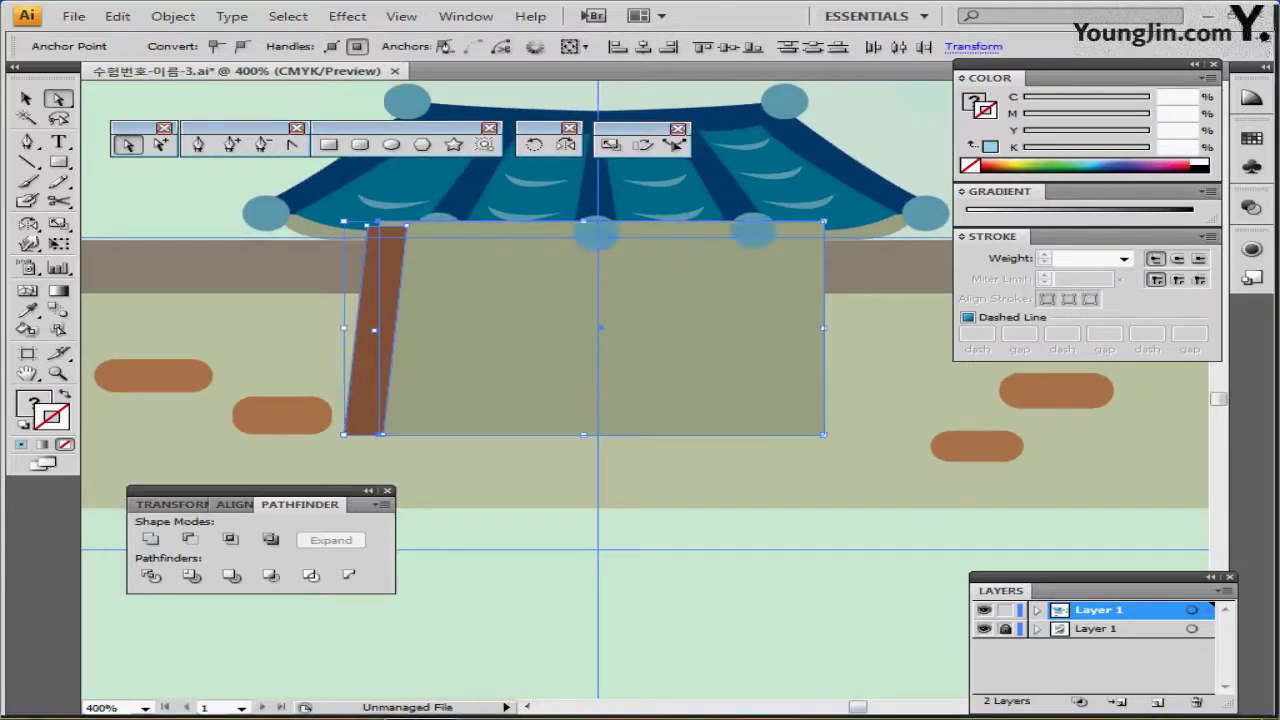
key("ctrl+bracketleft")
key("ctrl+bracketleft")
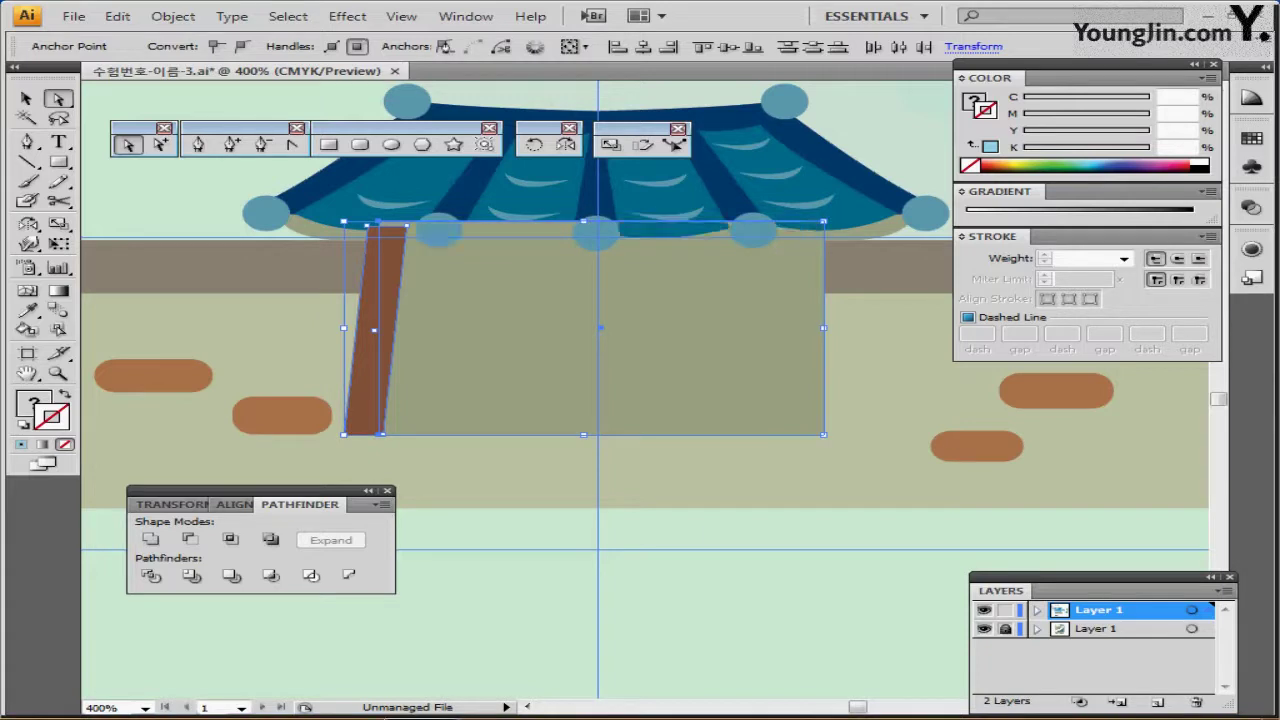
key("ctrl+[")
key("ctrl+[")
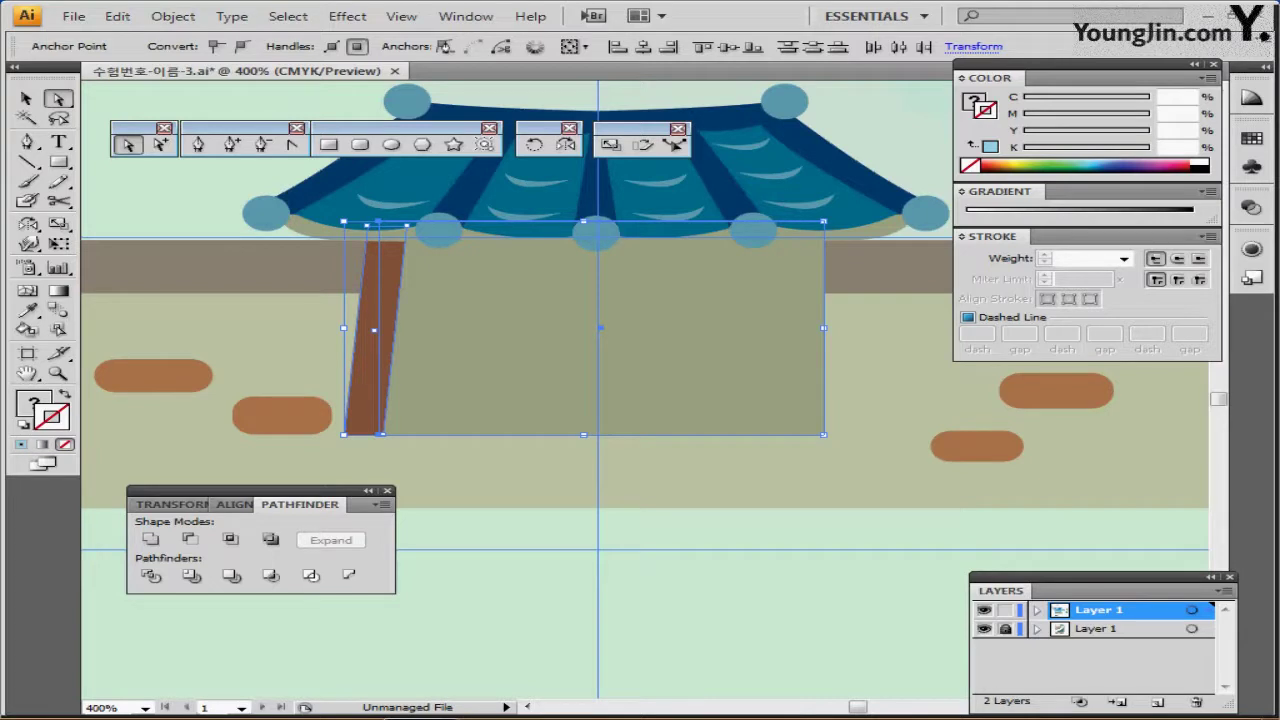
Fill the united eaves strip with the light blue used on the roof, and save the document.
key("ctrl+minus")
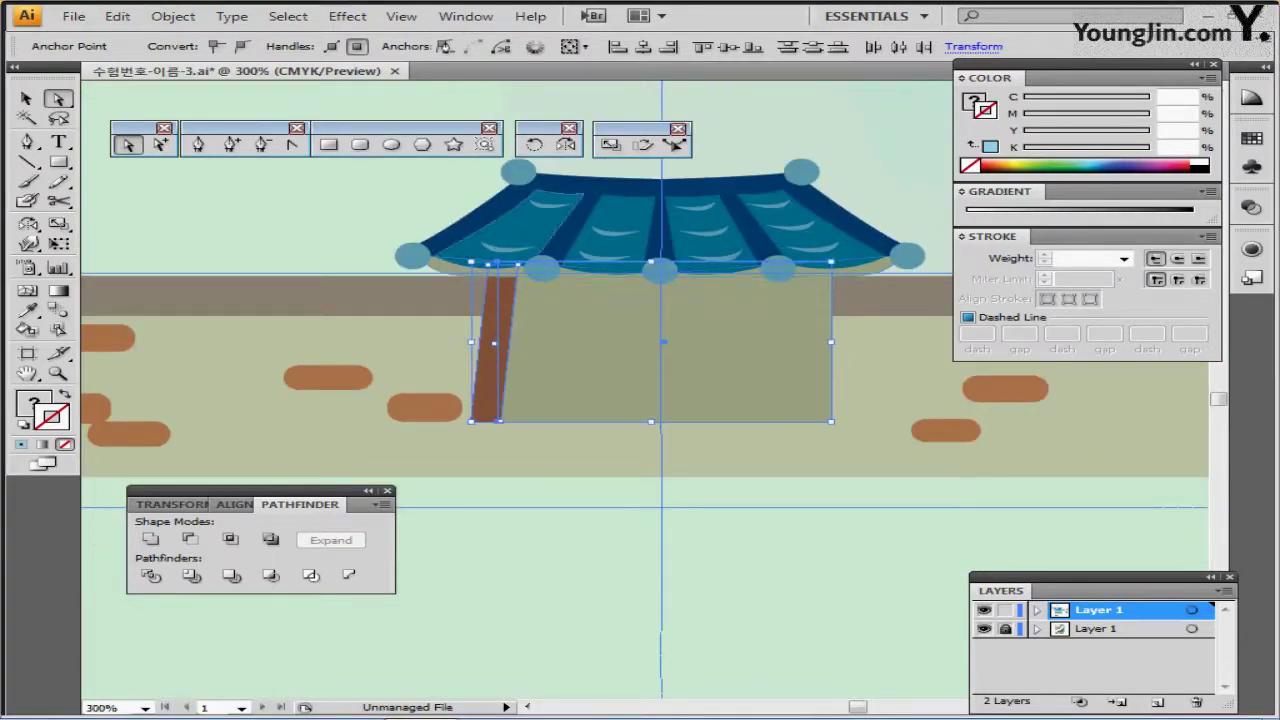
left_click(512, 250)
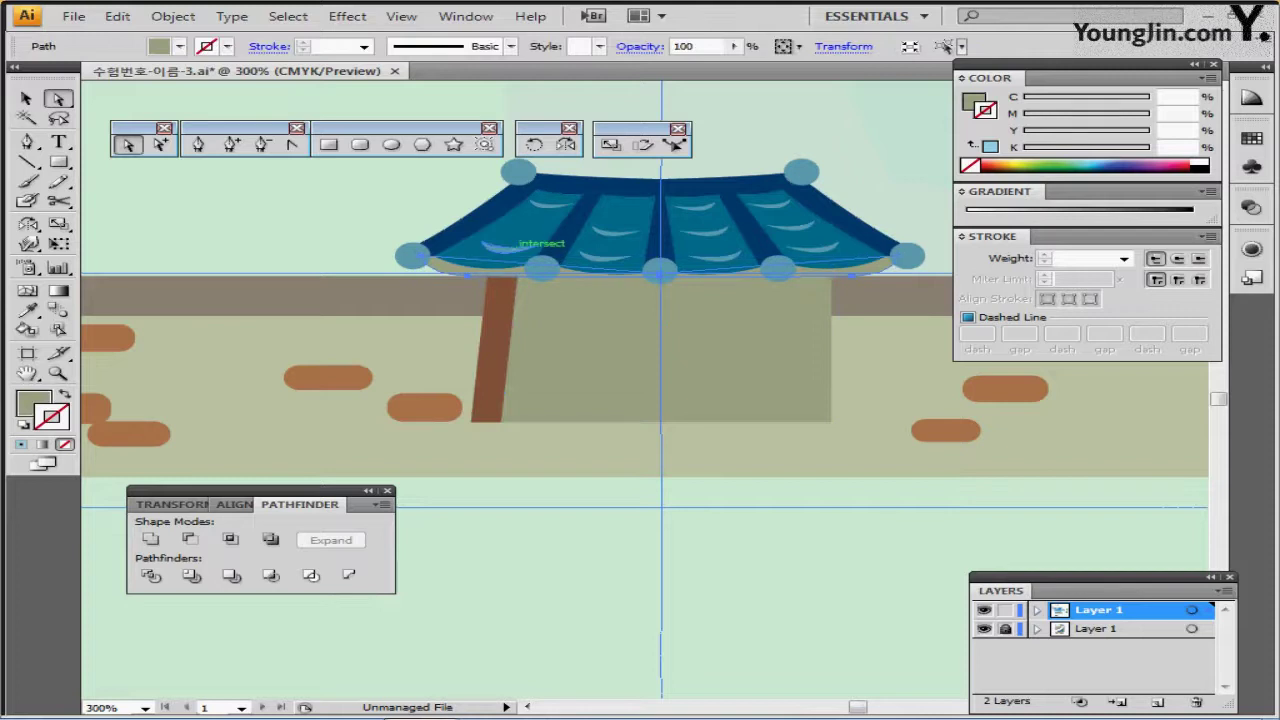
key("i")
left_click(510, 248)
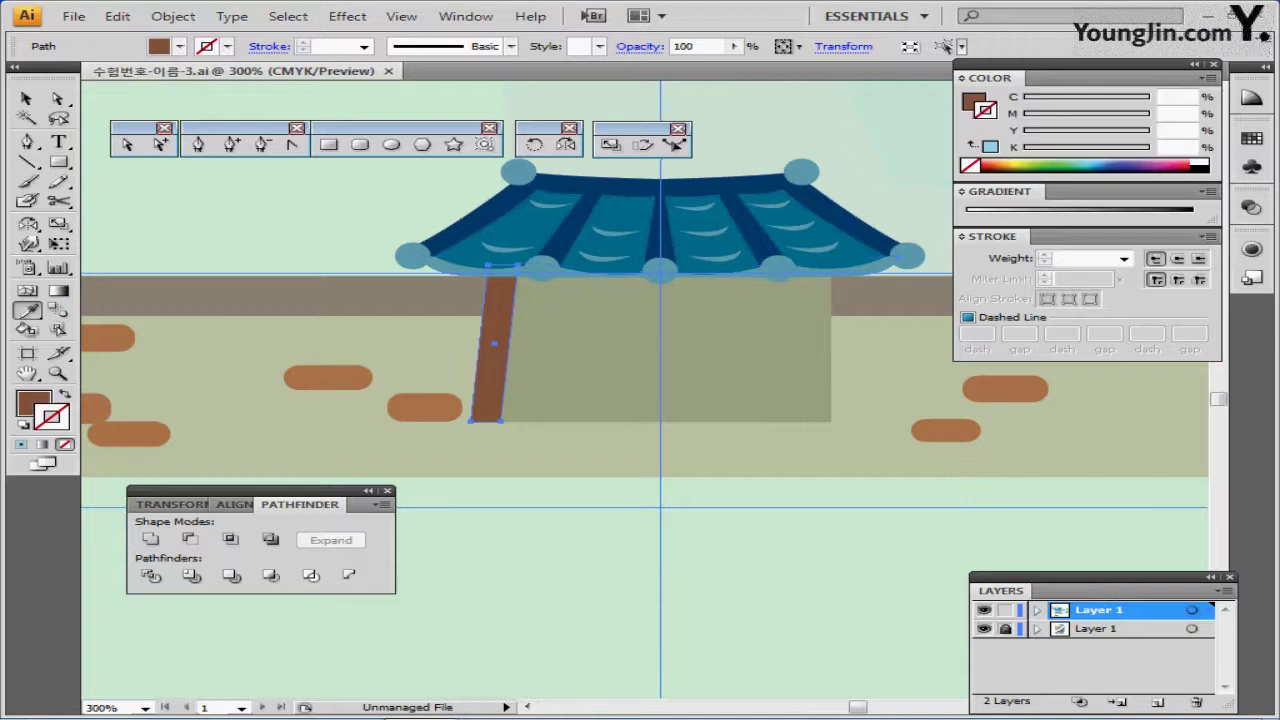
Reflect a copy of the left pillar across the gate's vertical centre guide to make the right pillar, and save the document.
left_click_drag(684, 503, 592, 492)
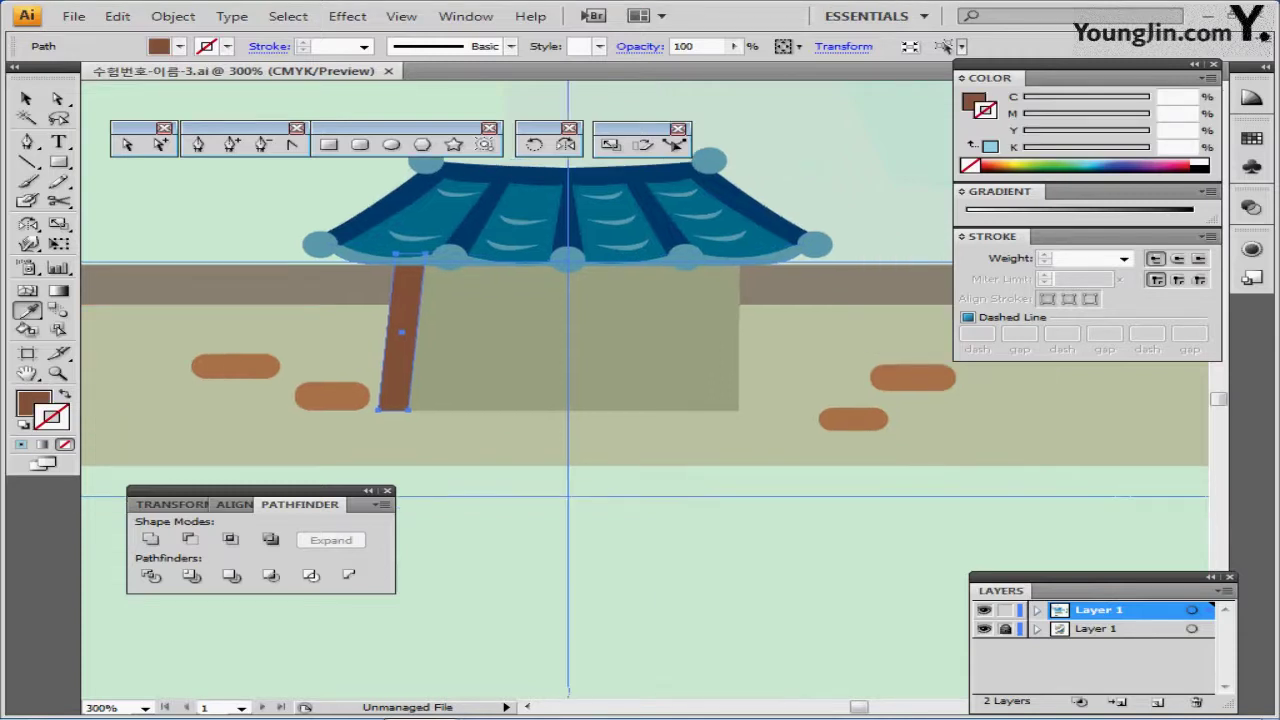
left_click(566, 144)
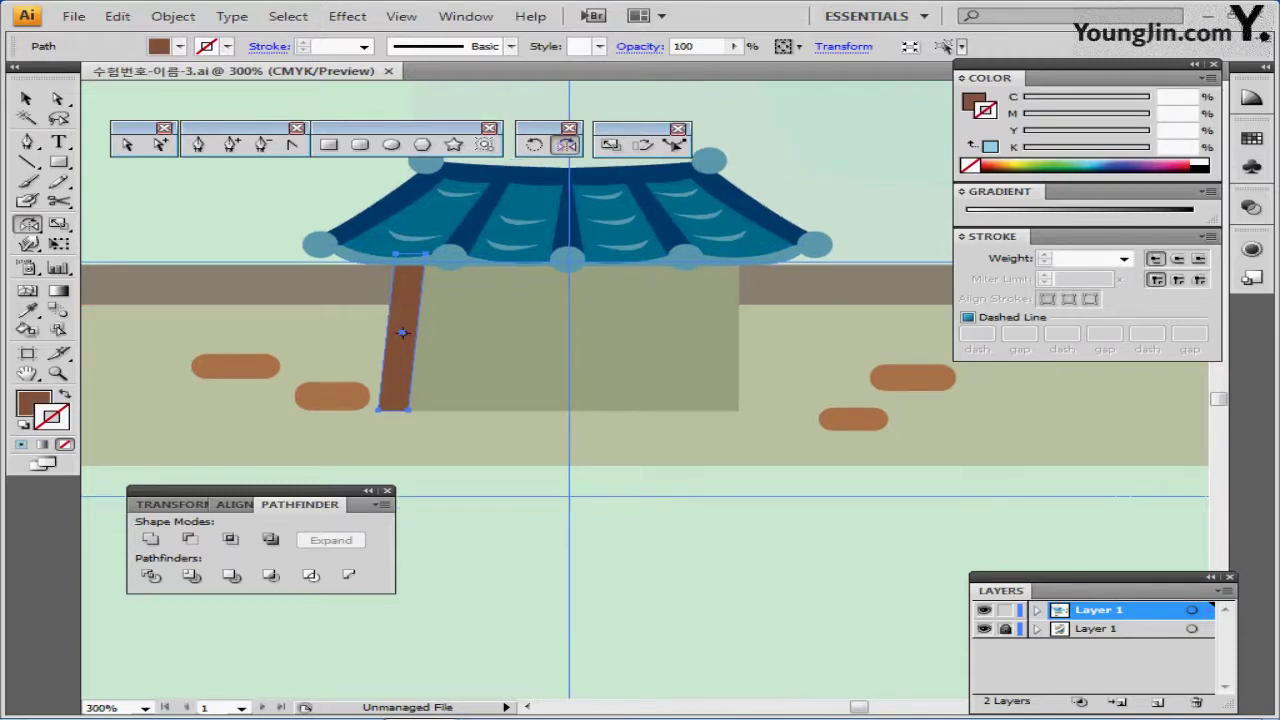
left_click(569, 335)
left_click_drag(402, 325, 778, 352)
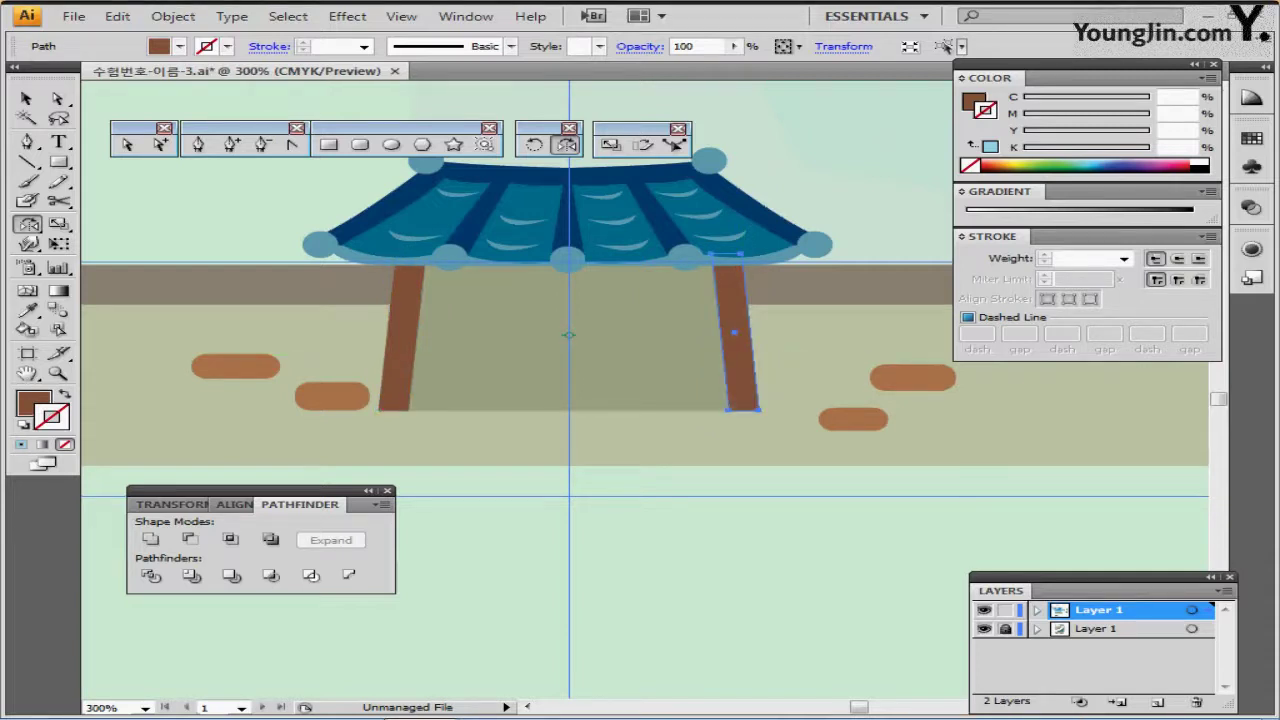
key("ctrl+s")
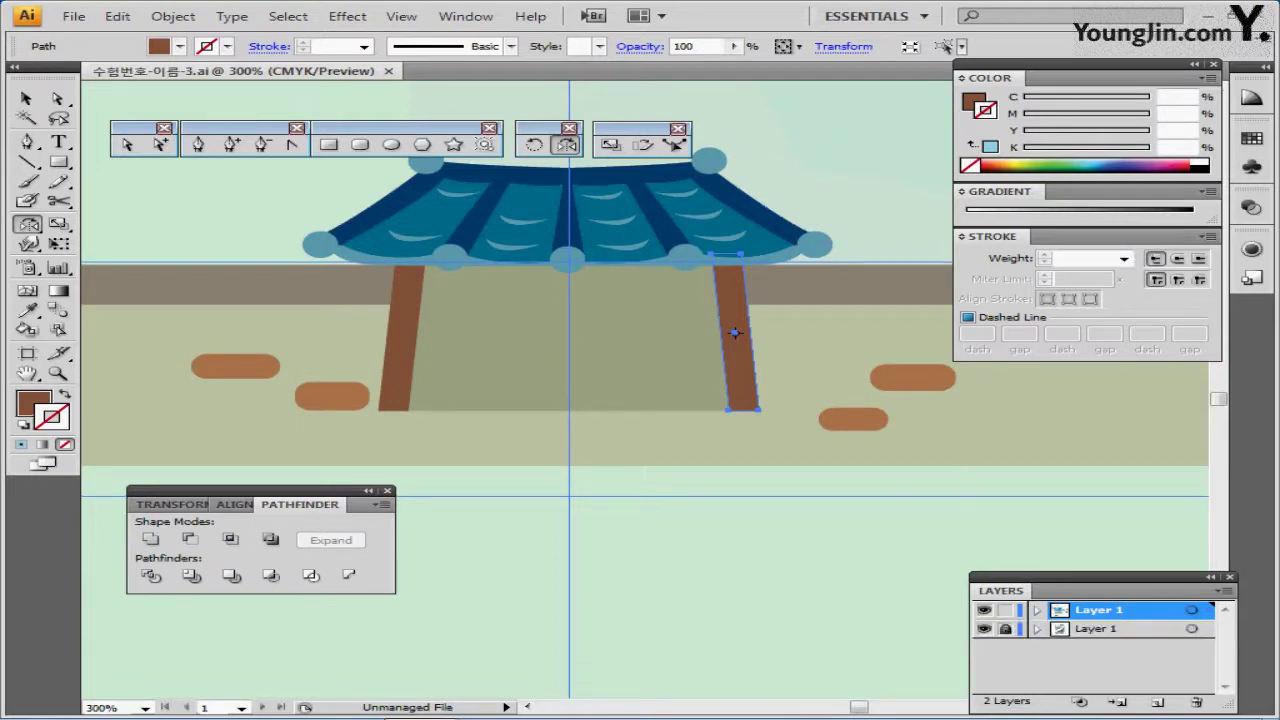
Select the brown swatch with the dark-brown outline to load the door's fill and 4 pt stroke settings.
scroll(752, 317, "down", 1)
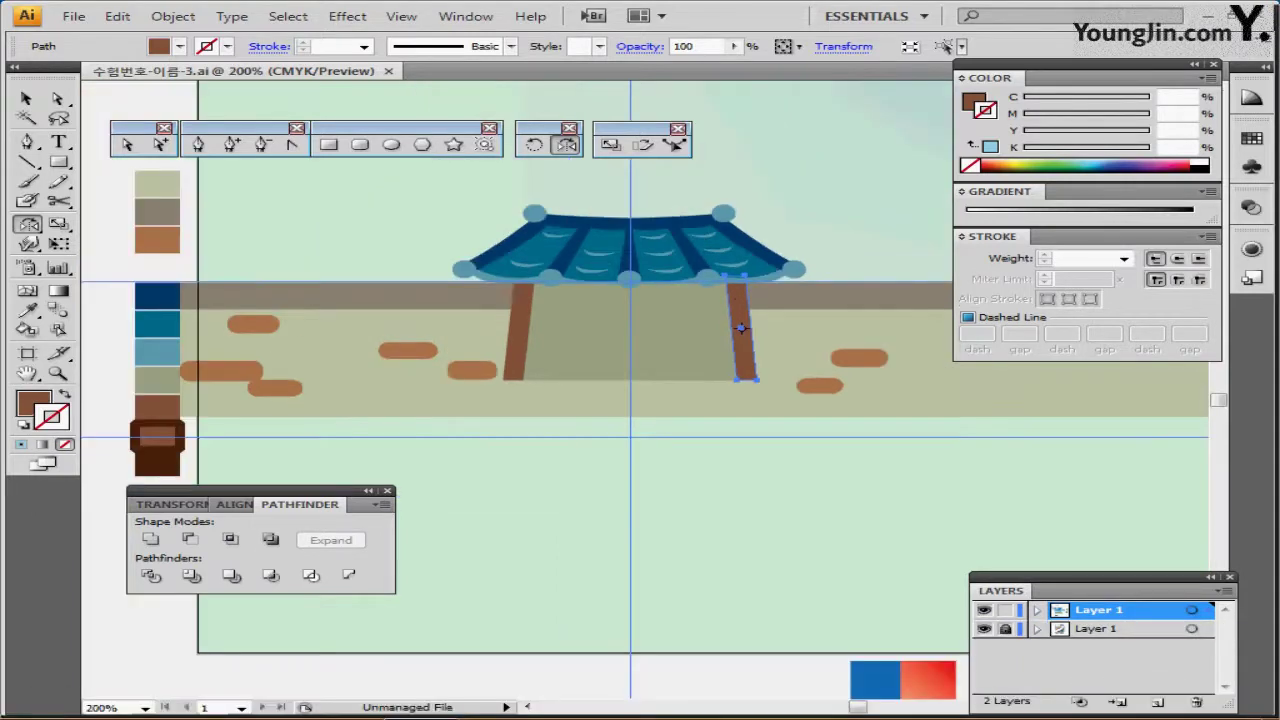
scroll(752, 317, "down", 1)
left_click(157, 421, "ctrl")
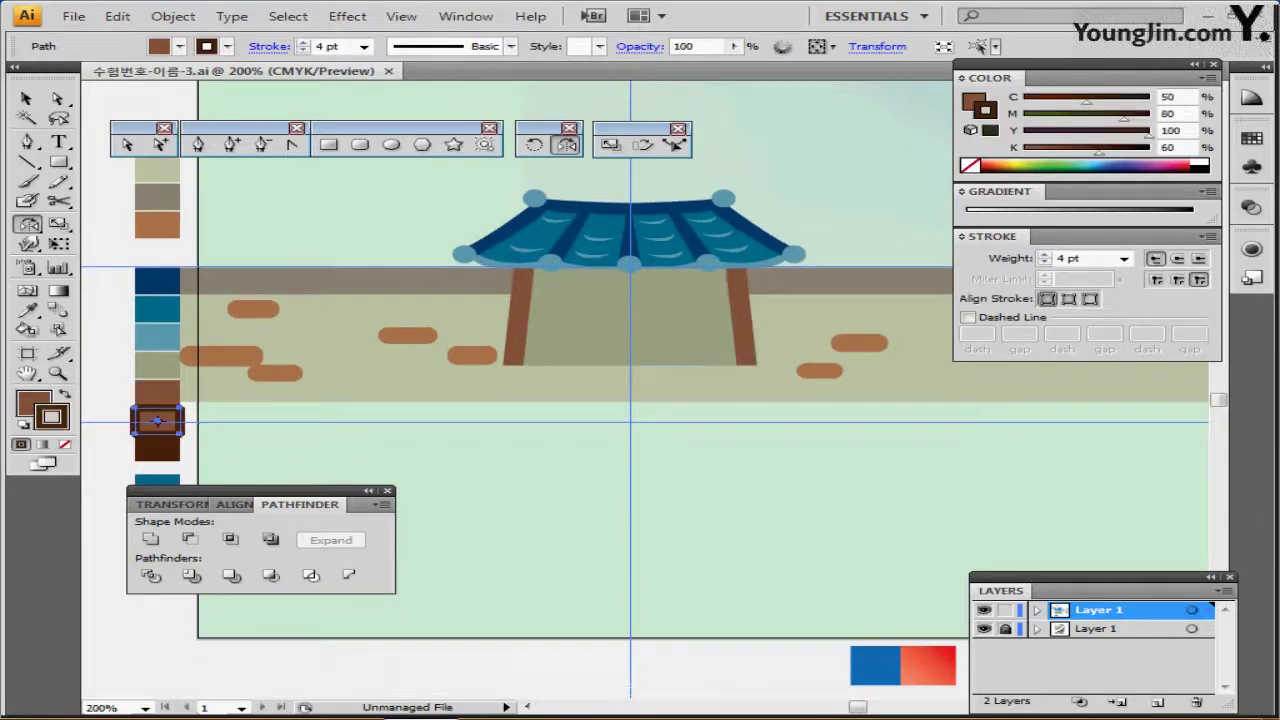
scroll(794, 246, "up", 1)
left_click_drag(794, 246, 844, 226)
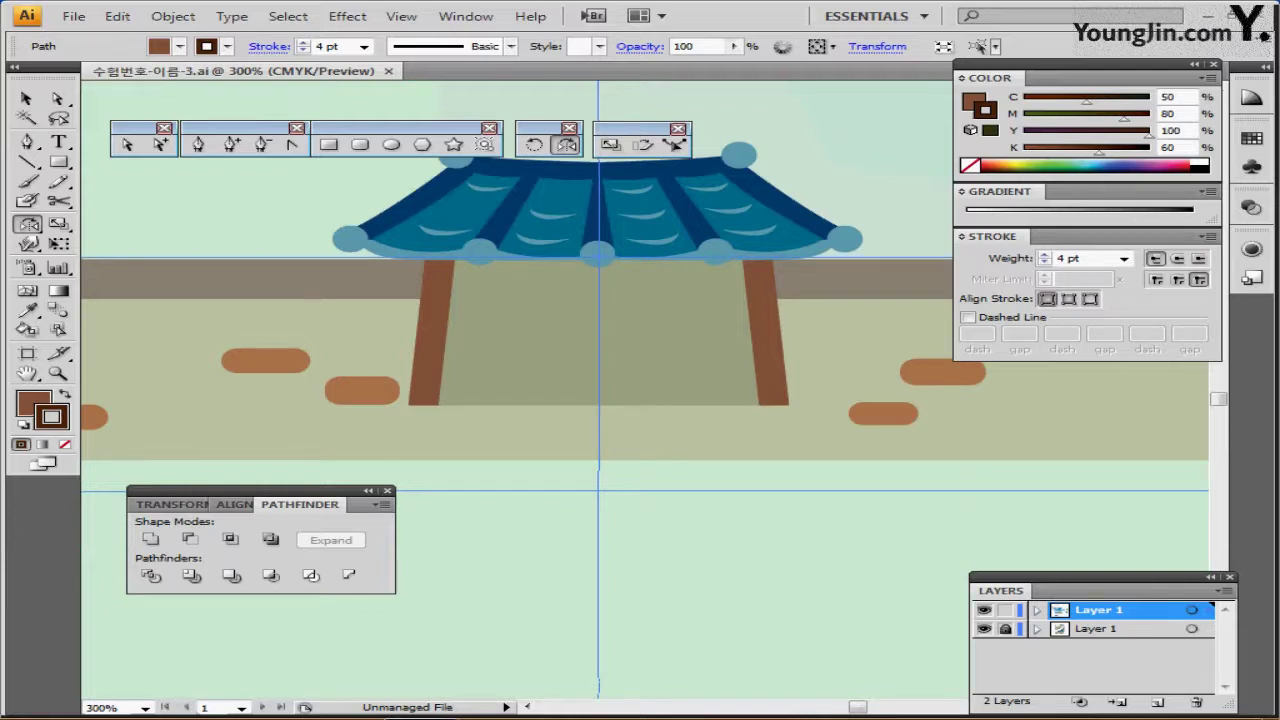
left_click(1068, 258)
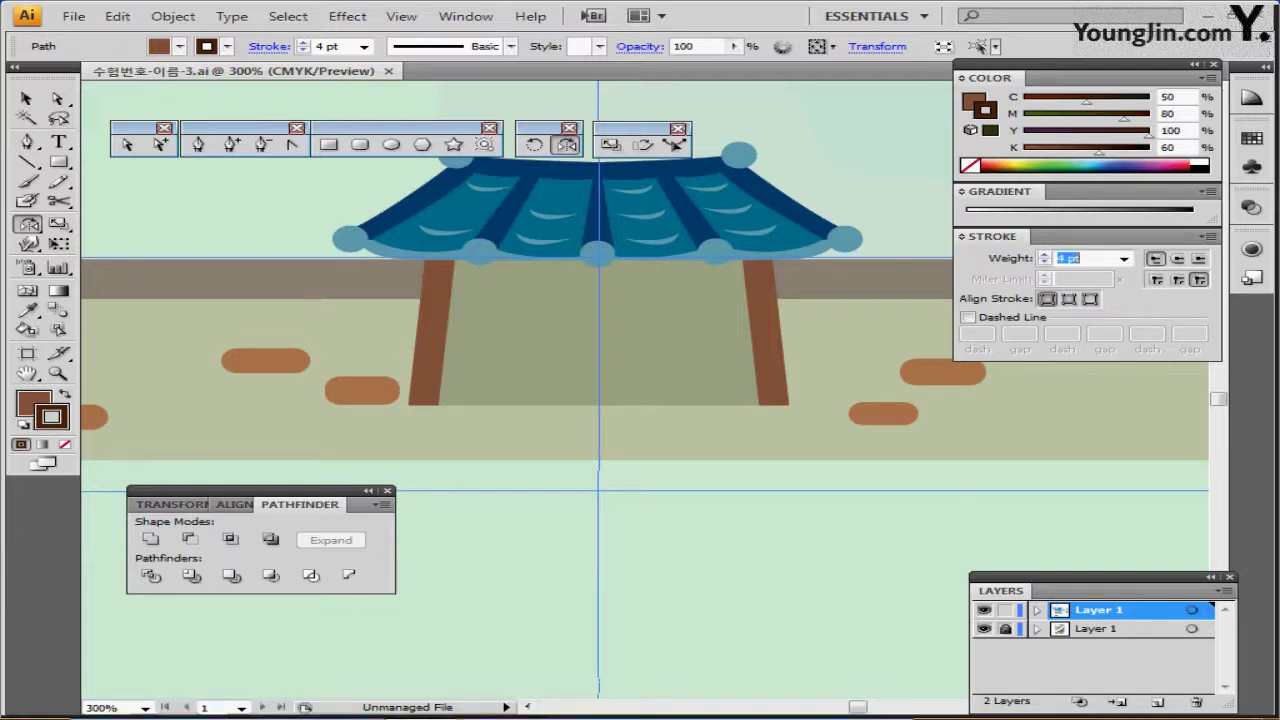
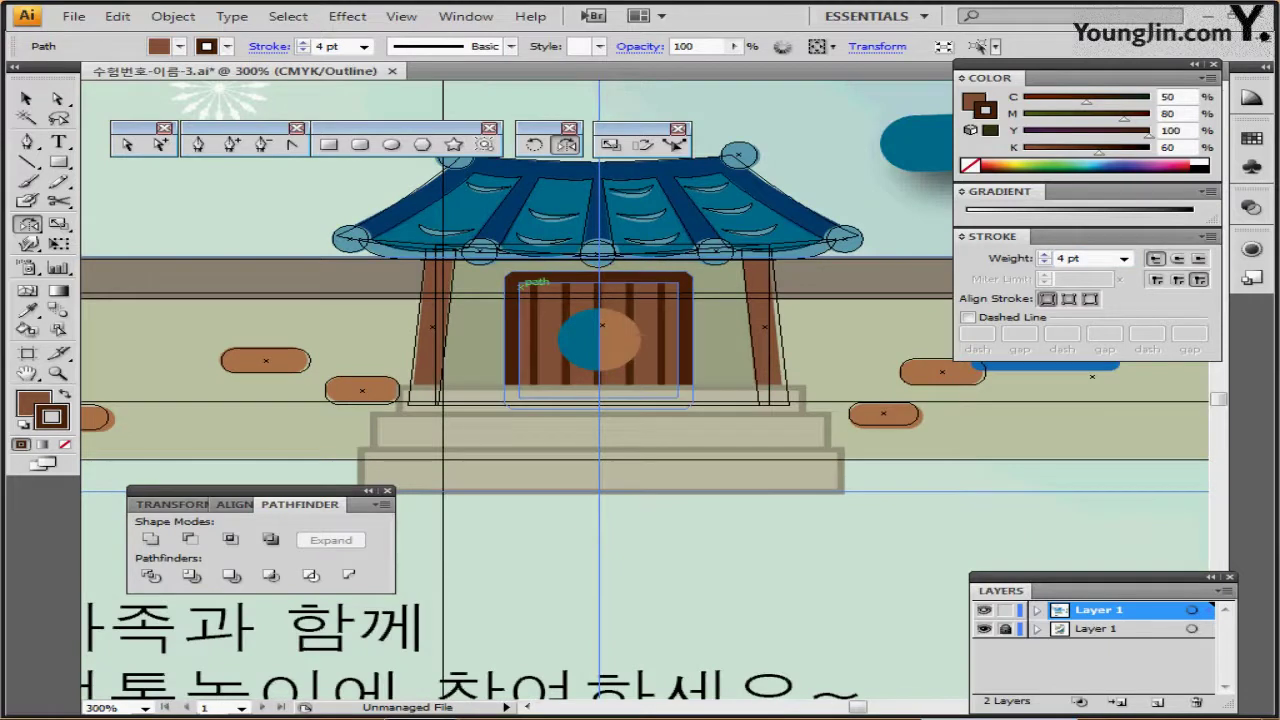
Examine the reference door's frame, slats and outline in outline view, comparing it with the artwork in preview.
left_click_drag(537, 312, 697, 387)
left_click_drag(688, 318, 690, 316)
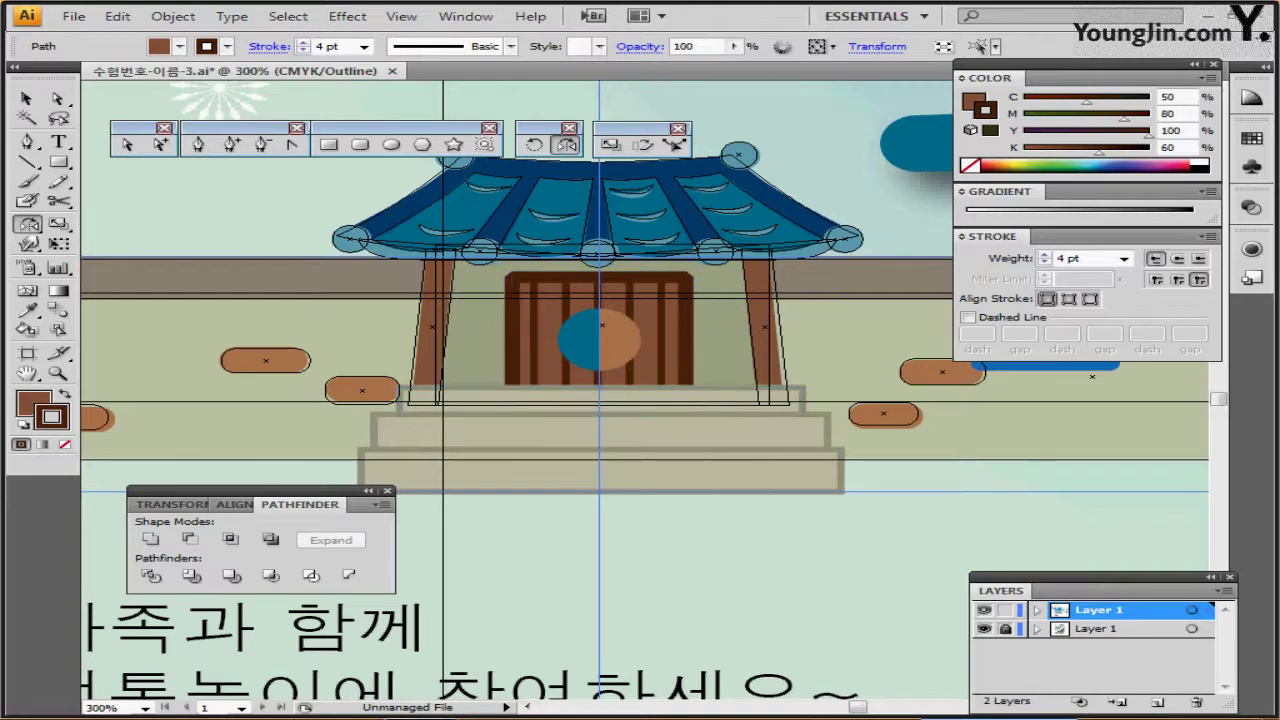
key("ctrl+plus")
key("ctrl+plus")
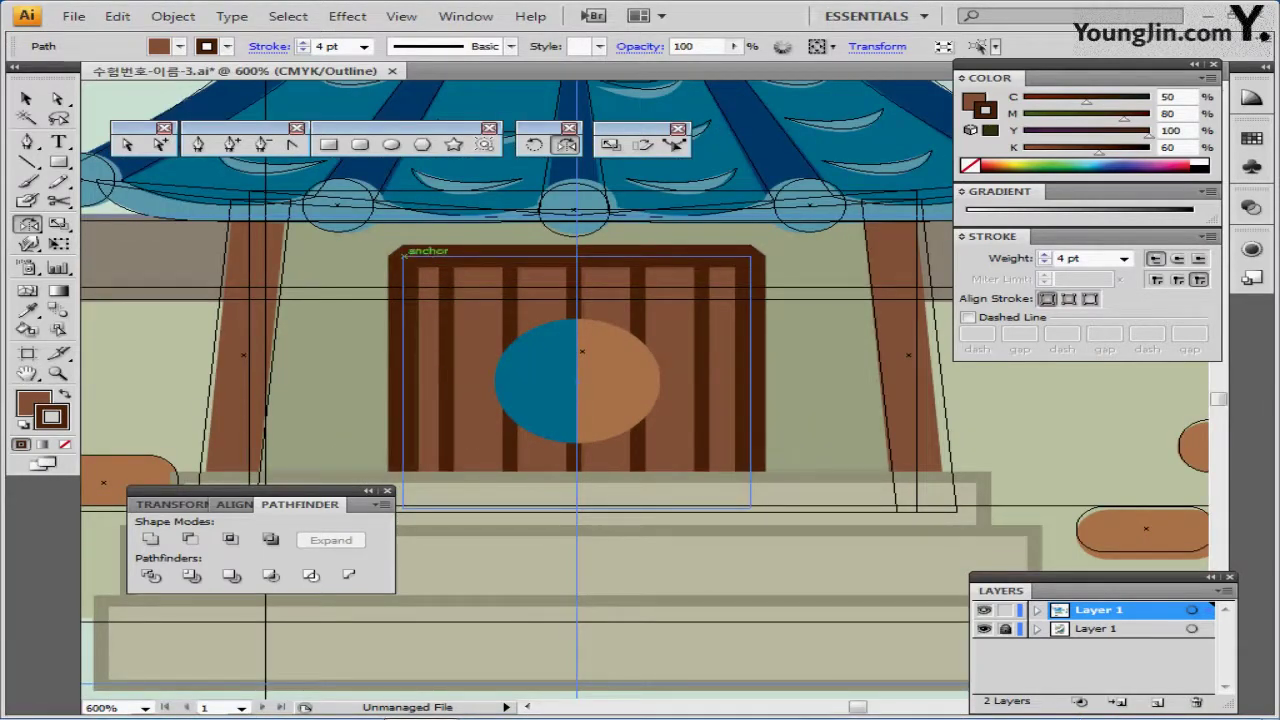
key("ctrl+y")
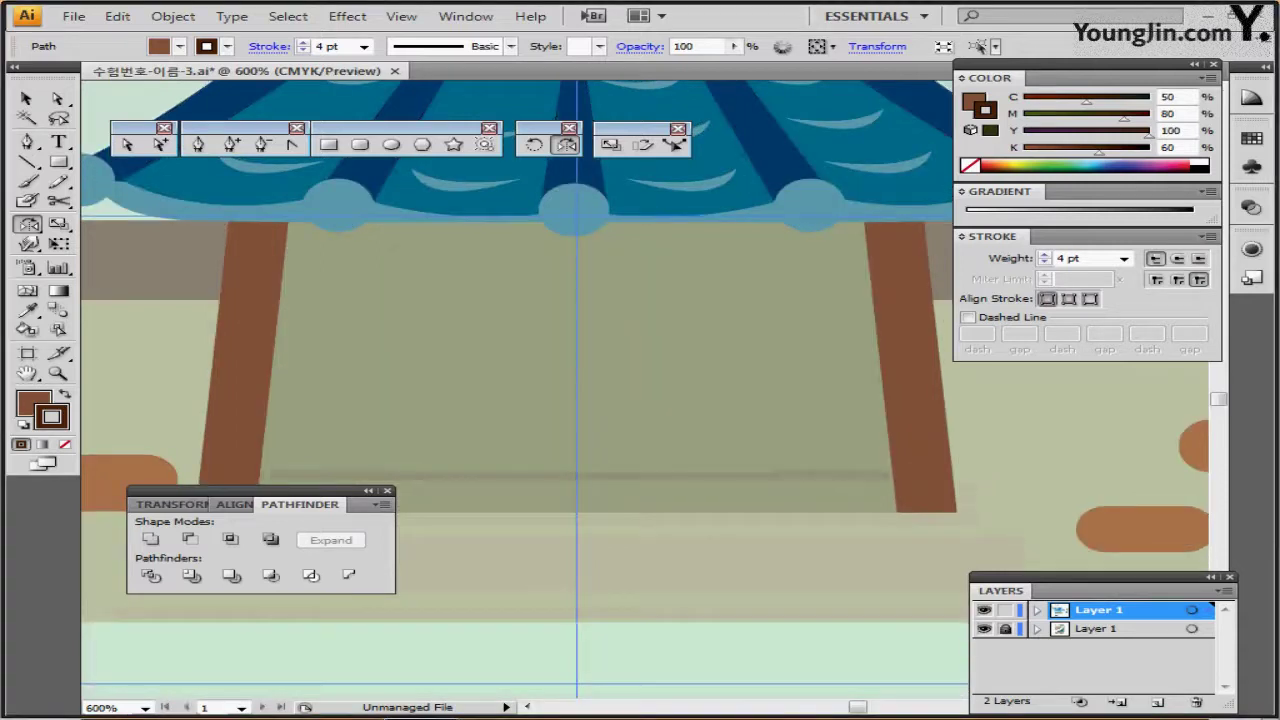
key("ctrl+y")
left_click_drag(420, 265, 756, 468)
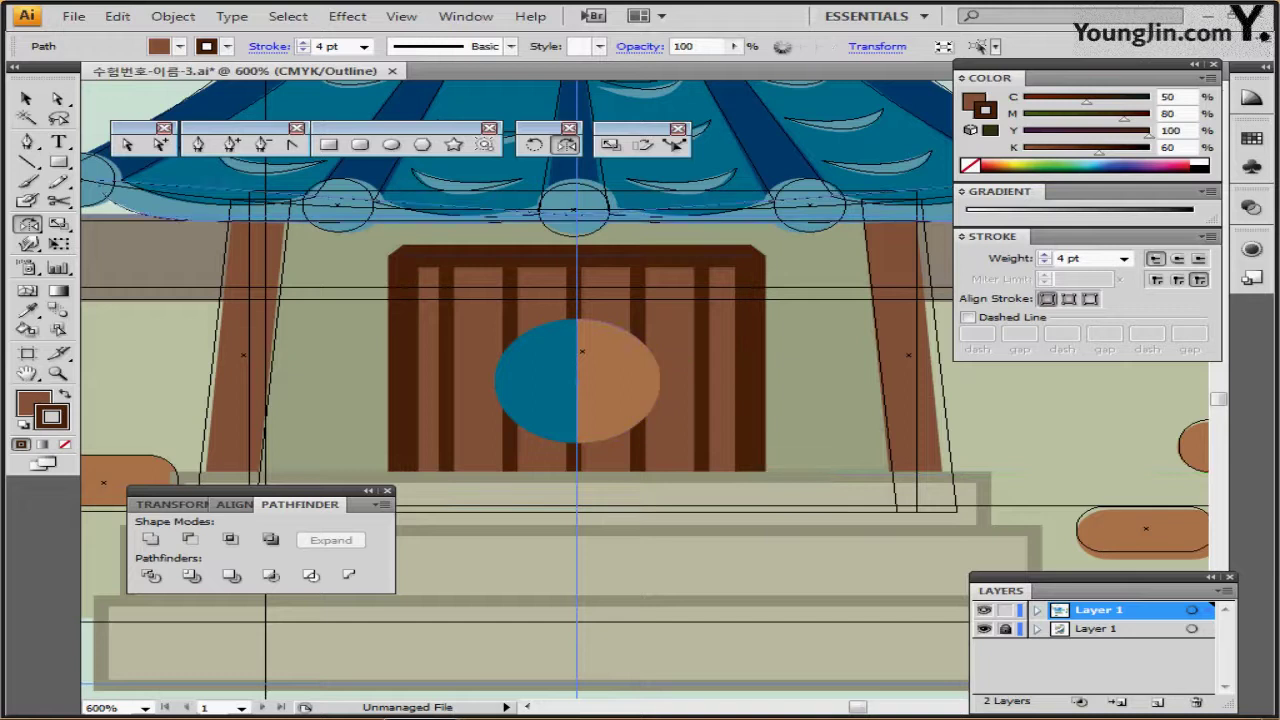
Draw the brown door rectangle over the reference door frame and convert its 4 pt dark-brown stroke to an outlined shape.
left_click(329, 144)
left_click_drag(403, 257, 749, 487)
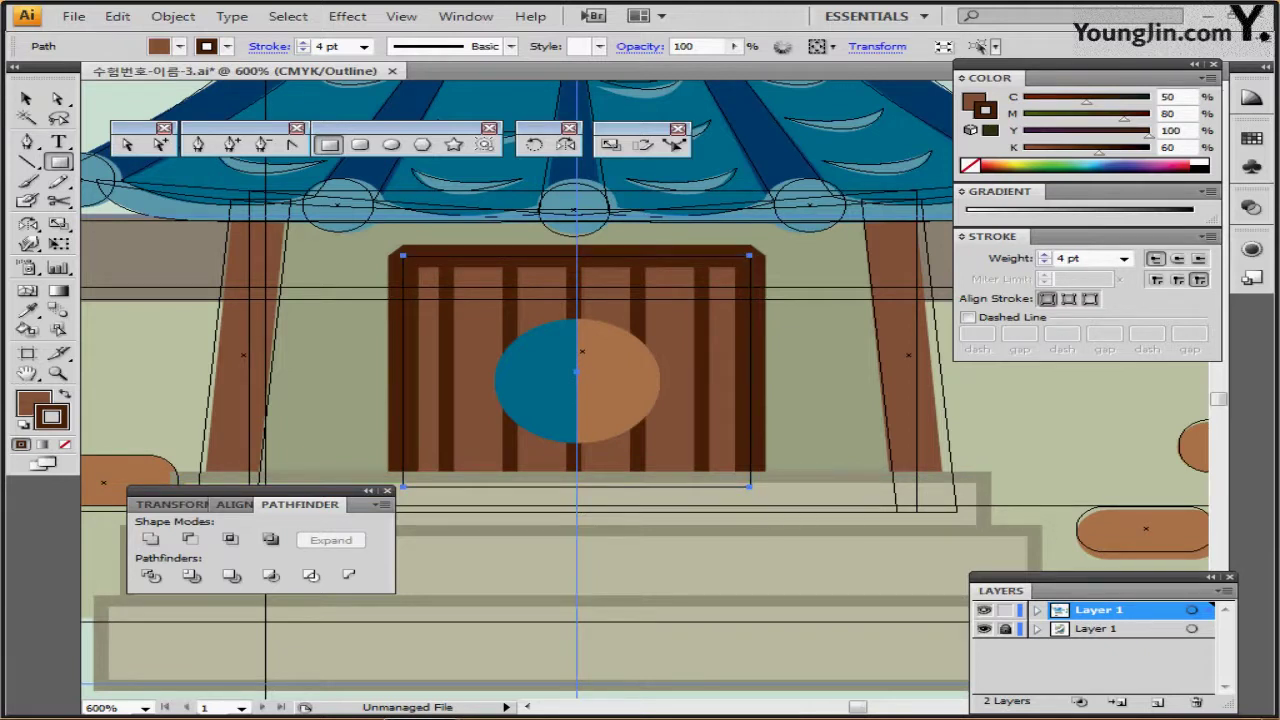
key("ctrl+y")
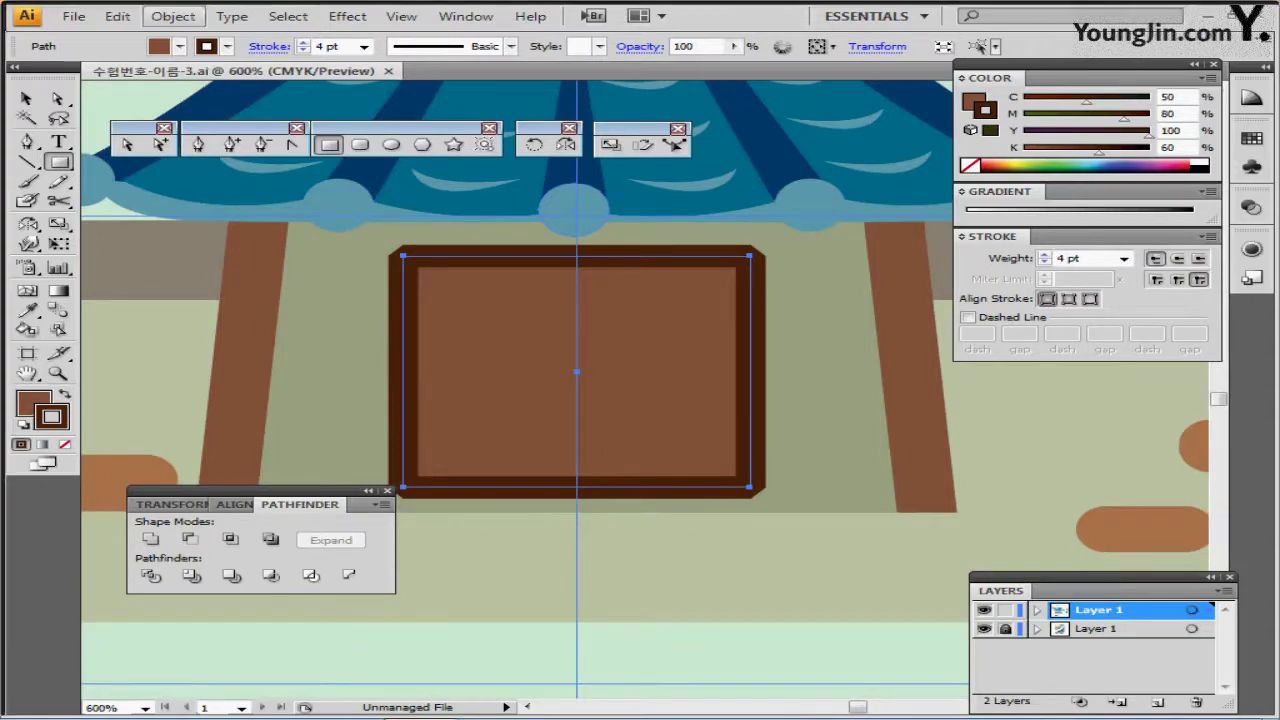
left_click(173, 16)
mouse_move(201, 378)
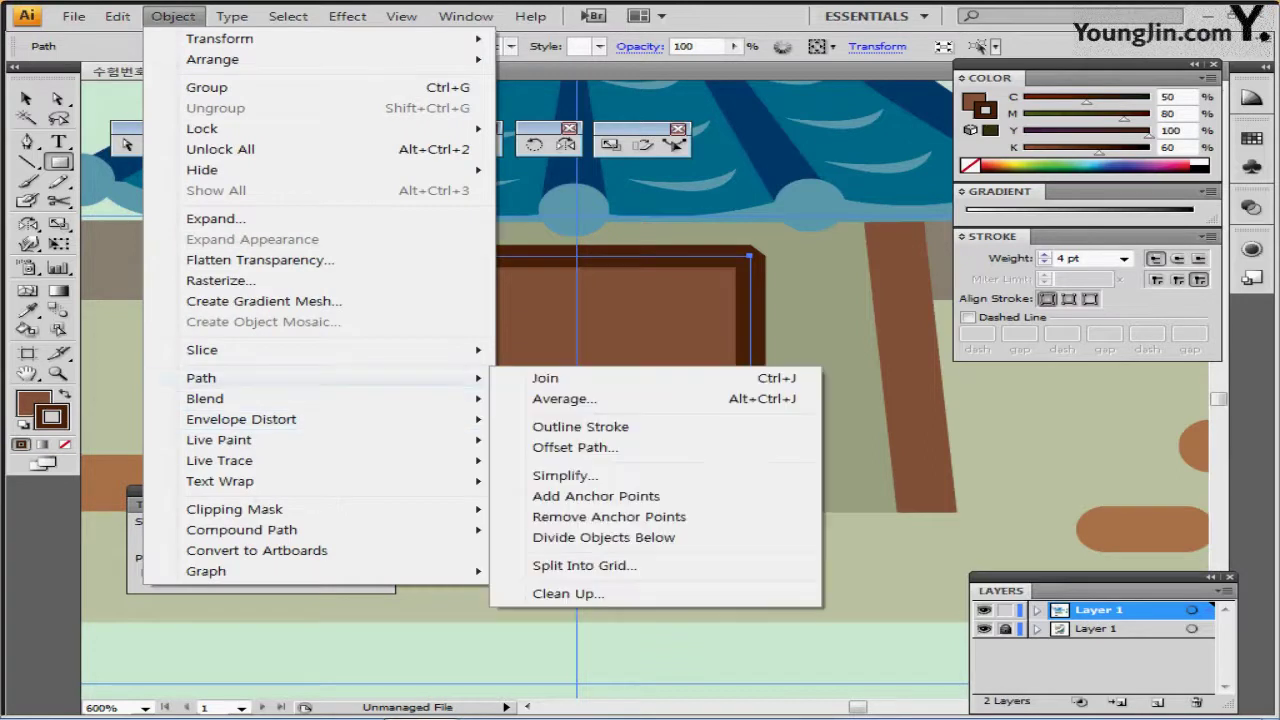
left_click(560, 427)
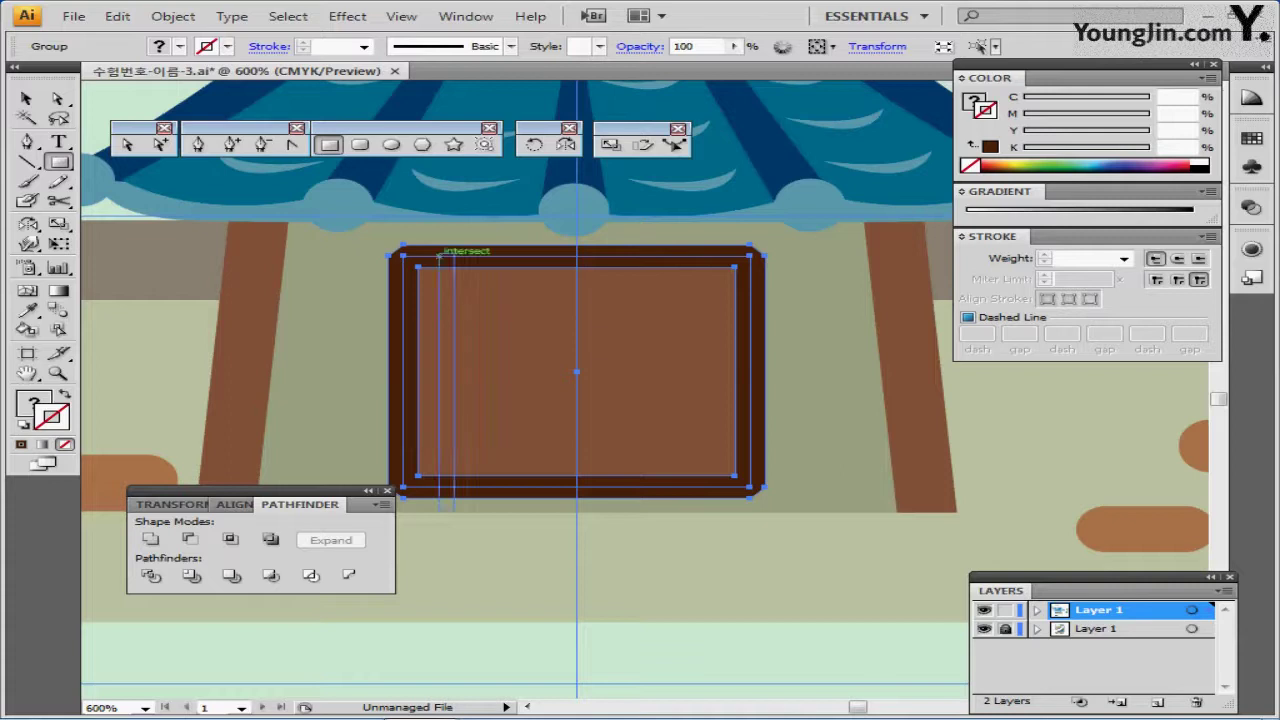
Load the outlined frame's dark-brown fill and draw the door's leftmost slat over the reference, about 0.7 by 14.4 mm.
left_click(265, 360)
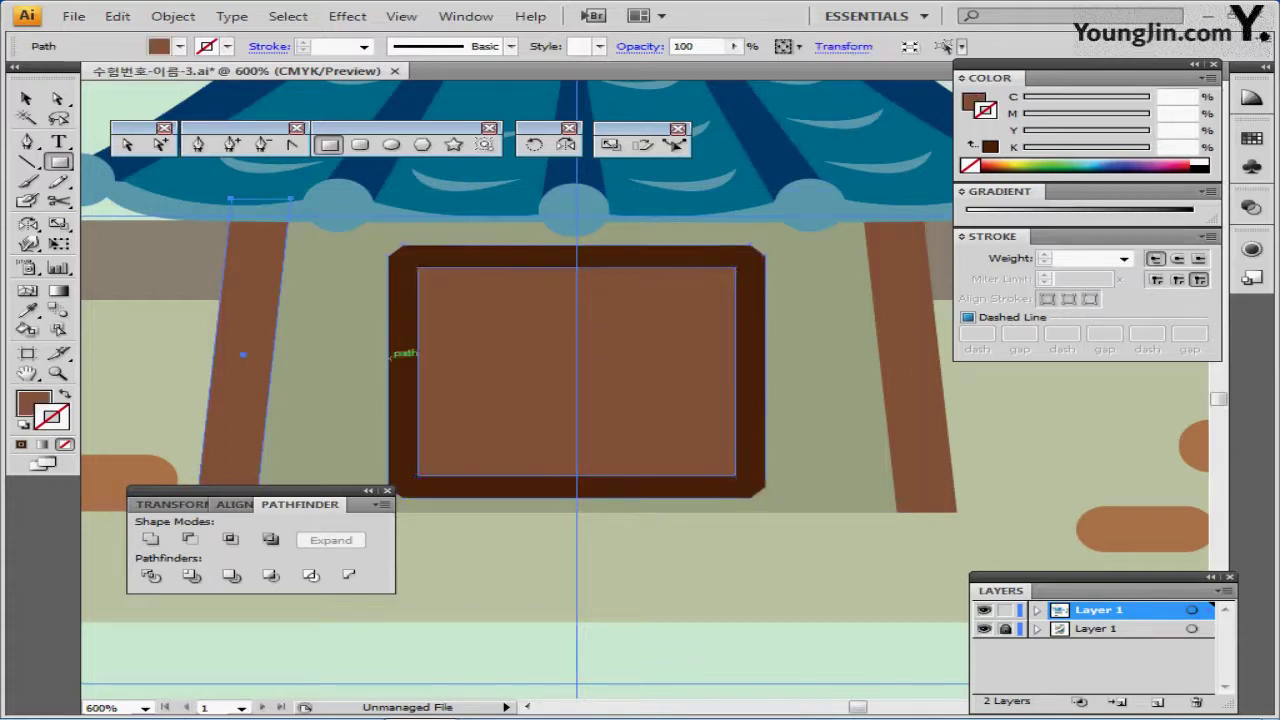
left_click(391, 354)
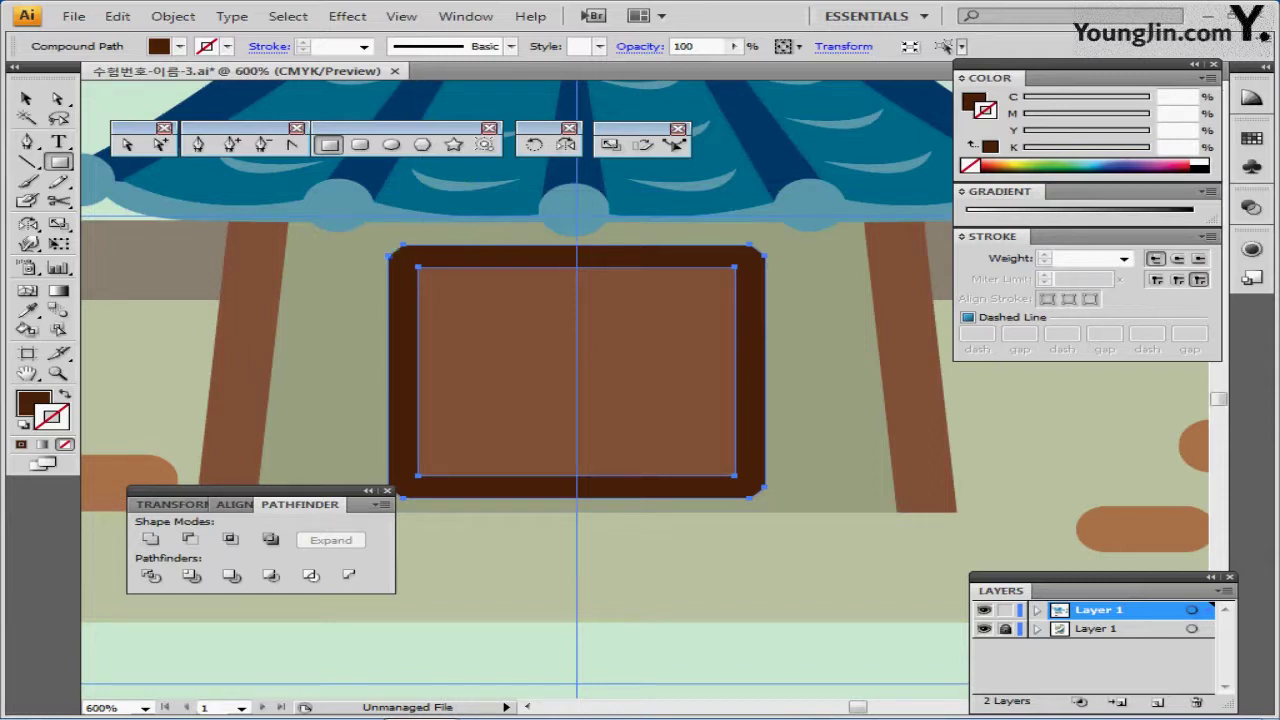
left_click(368, 300, "ctrl")
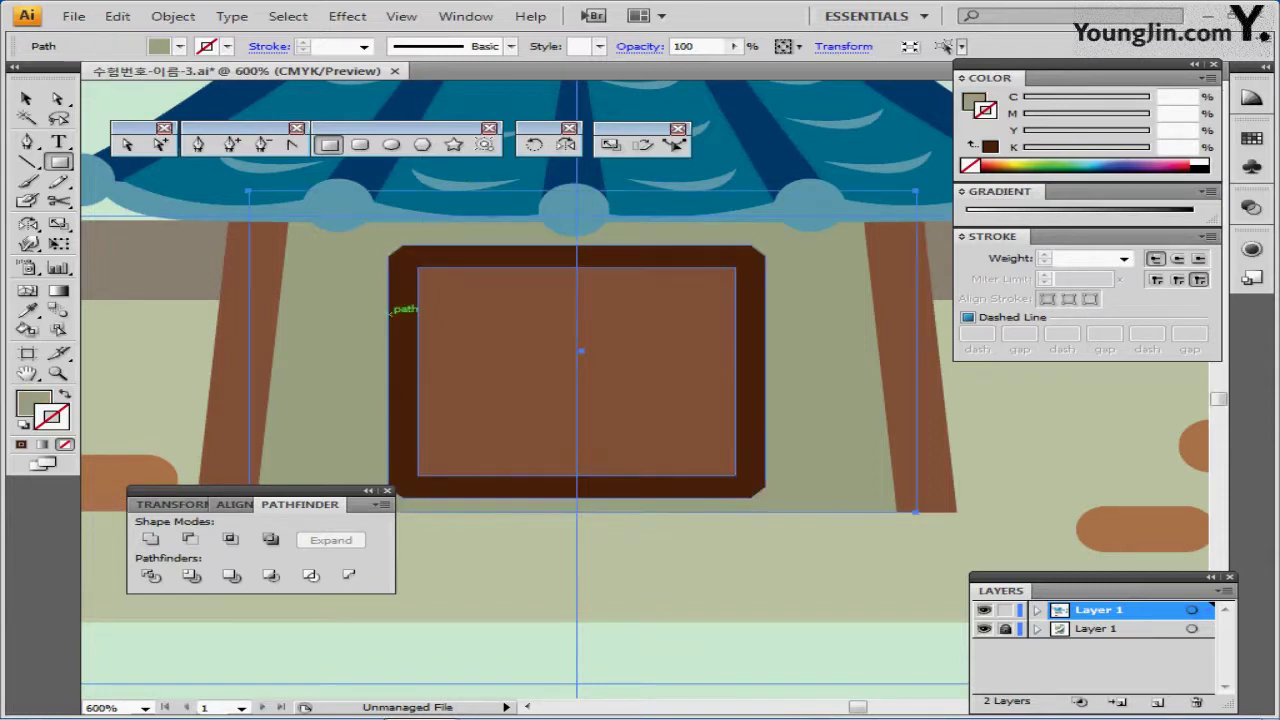
left_click(403, 294, "ctrl")
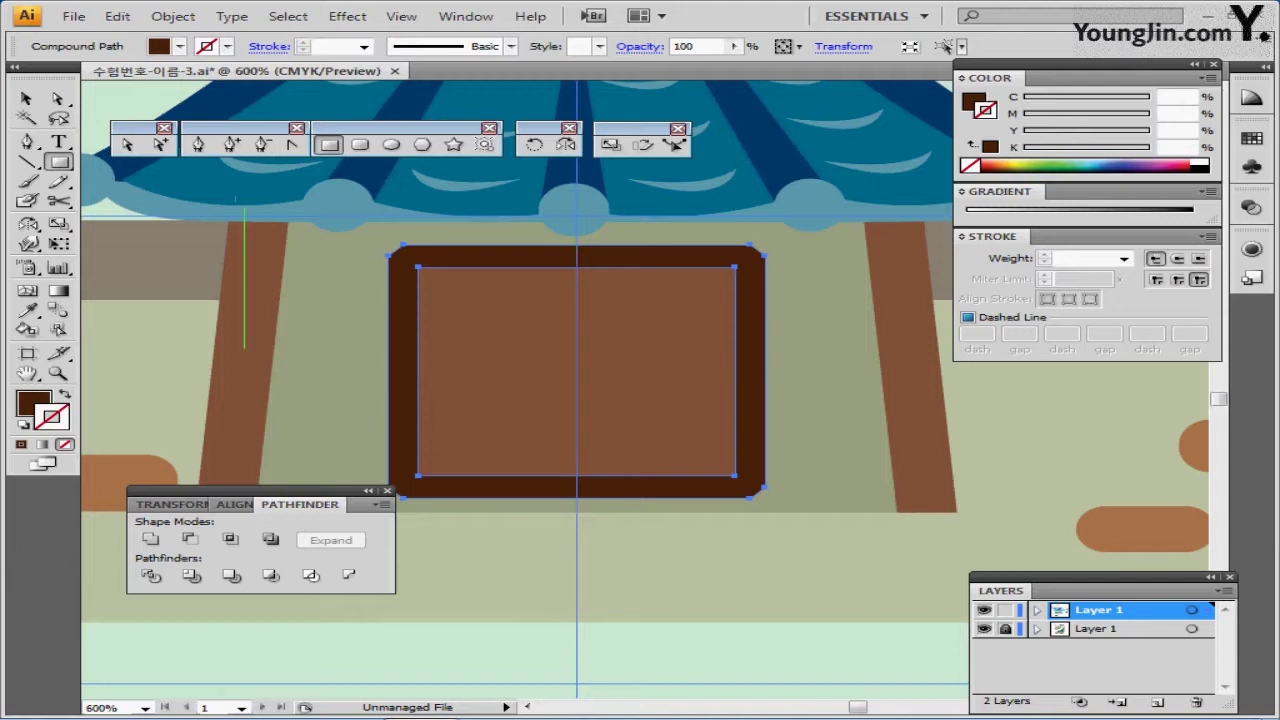
key("ctrl+y")
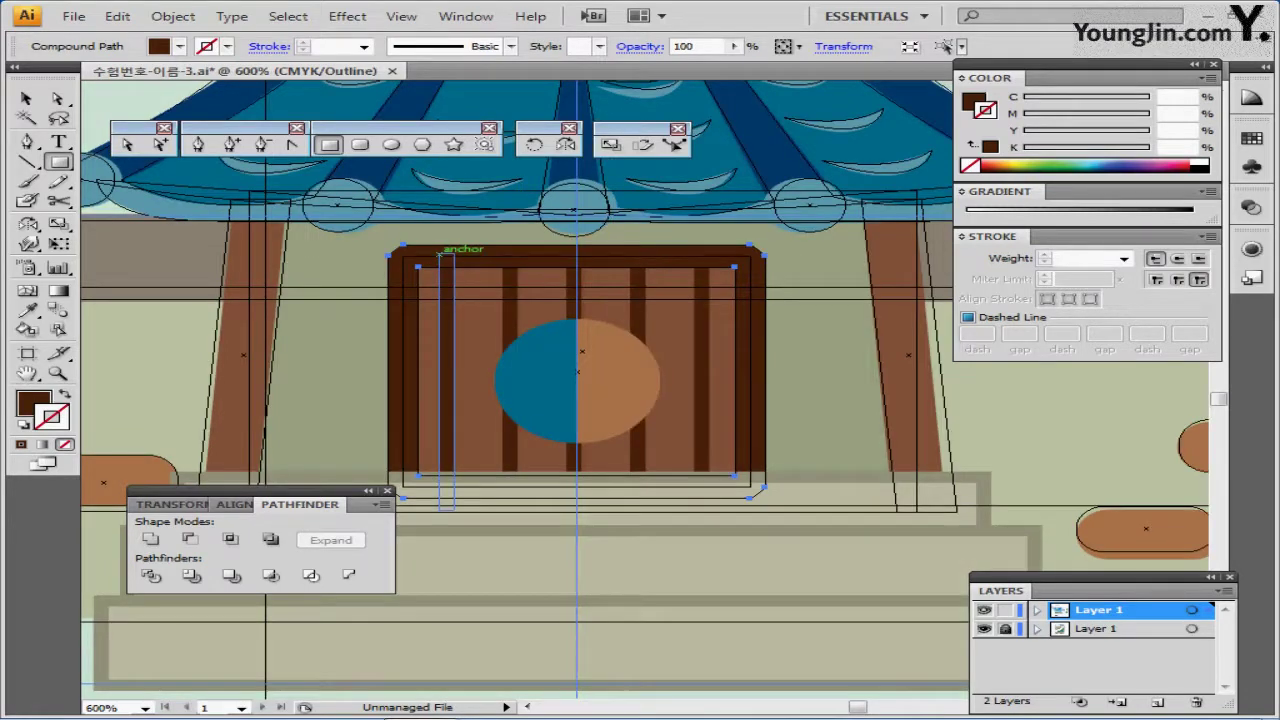
left_click_drag(440, 256, 455, 482)
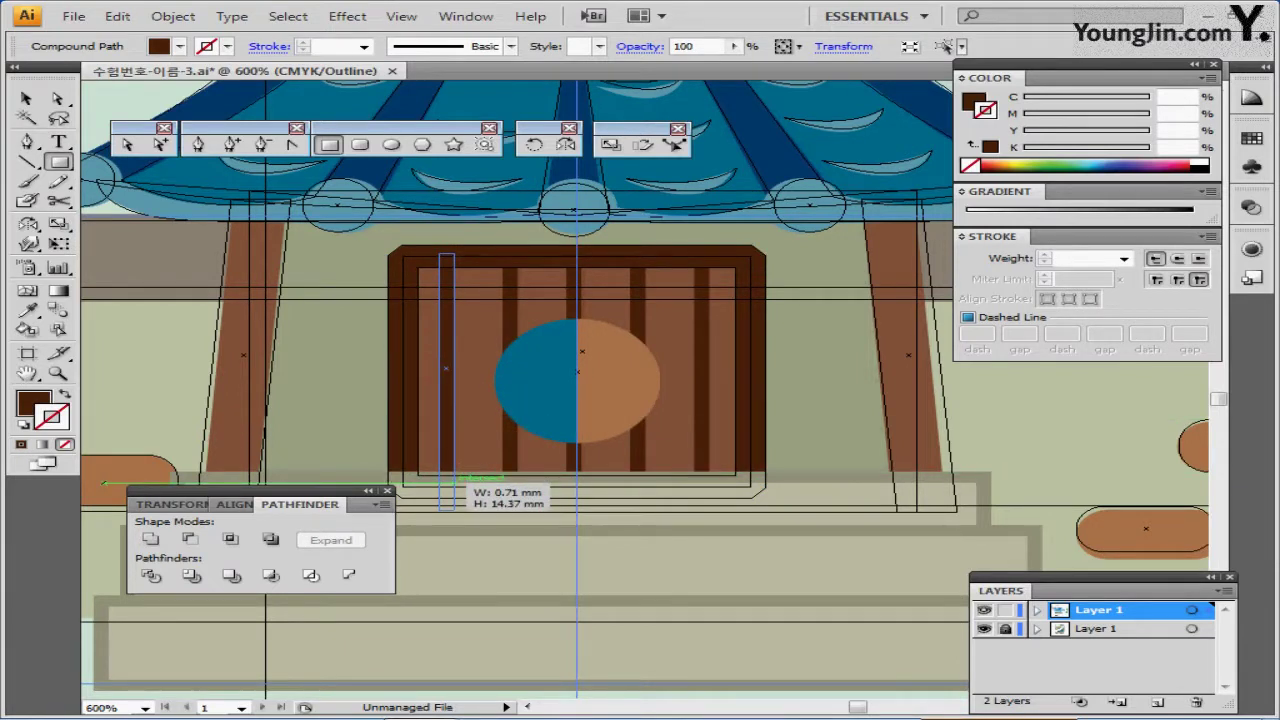
left_click_drag(455, 505, 453, 481)
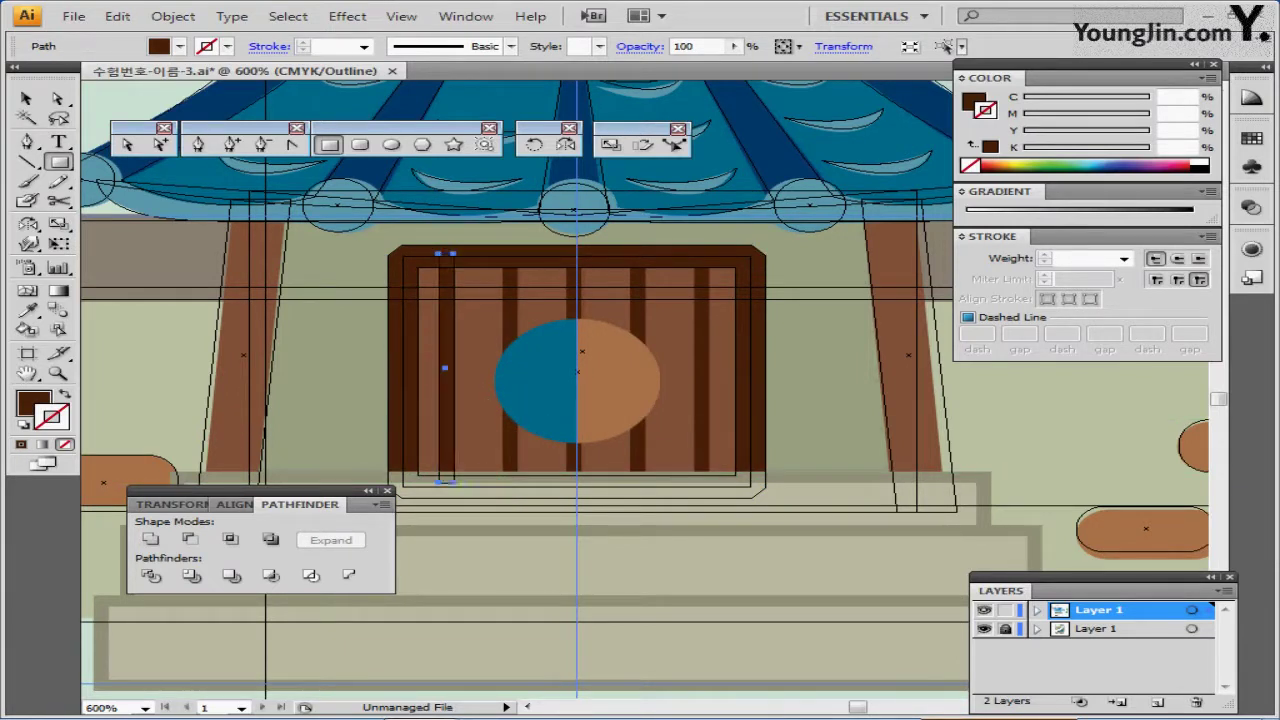
key("ctrl+y")
key("ctrl+y")
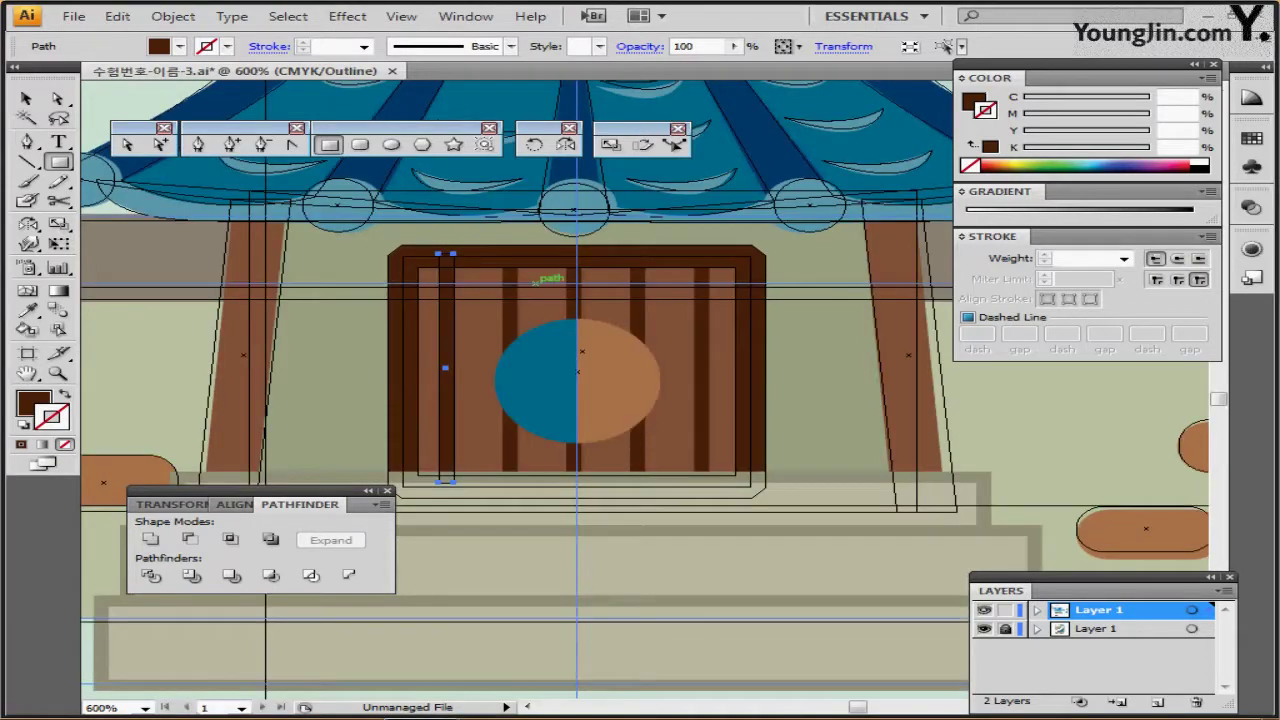
Duplicate the slat onto the next reference slat and repeat the copy three times to make five evenly spaced slats.
key("v")
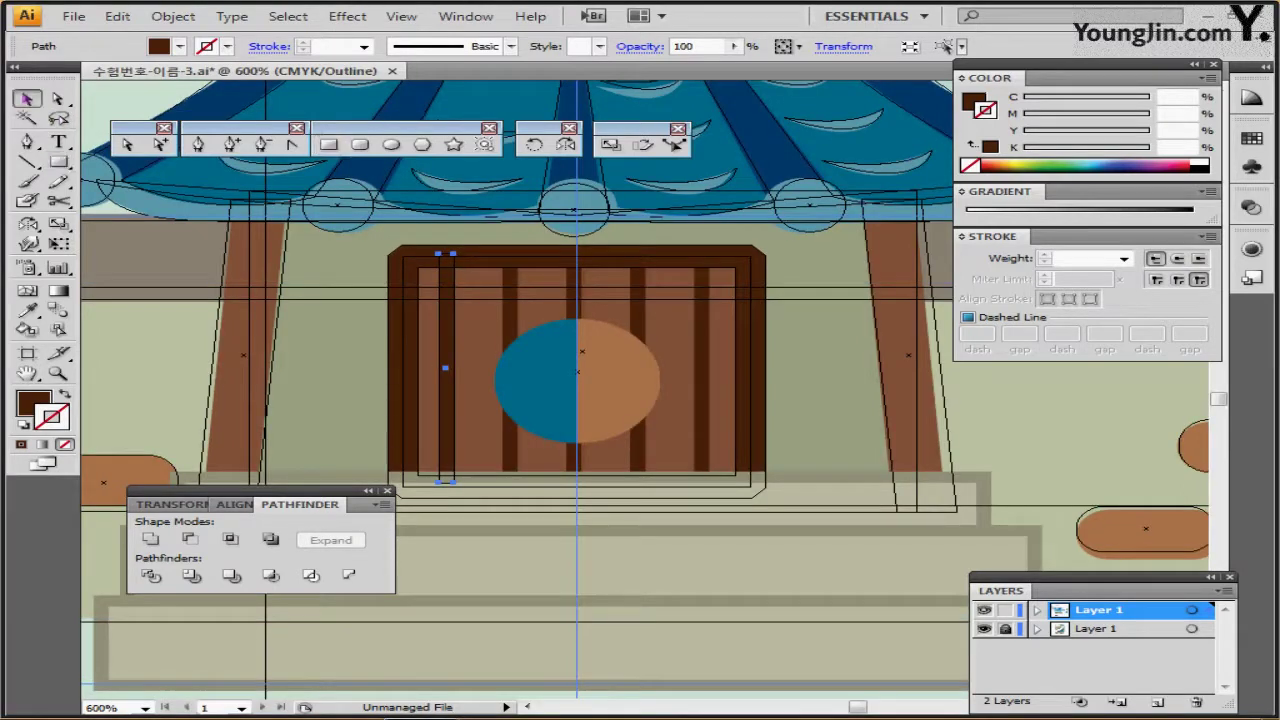
left_click_drag(455, 368, 508, 368)
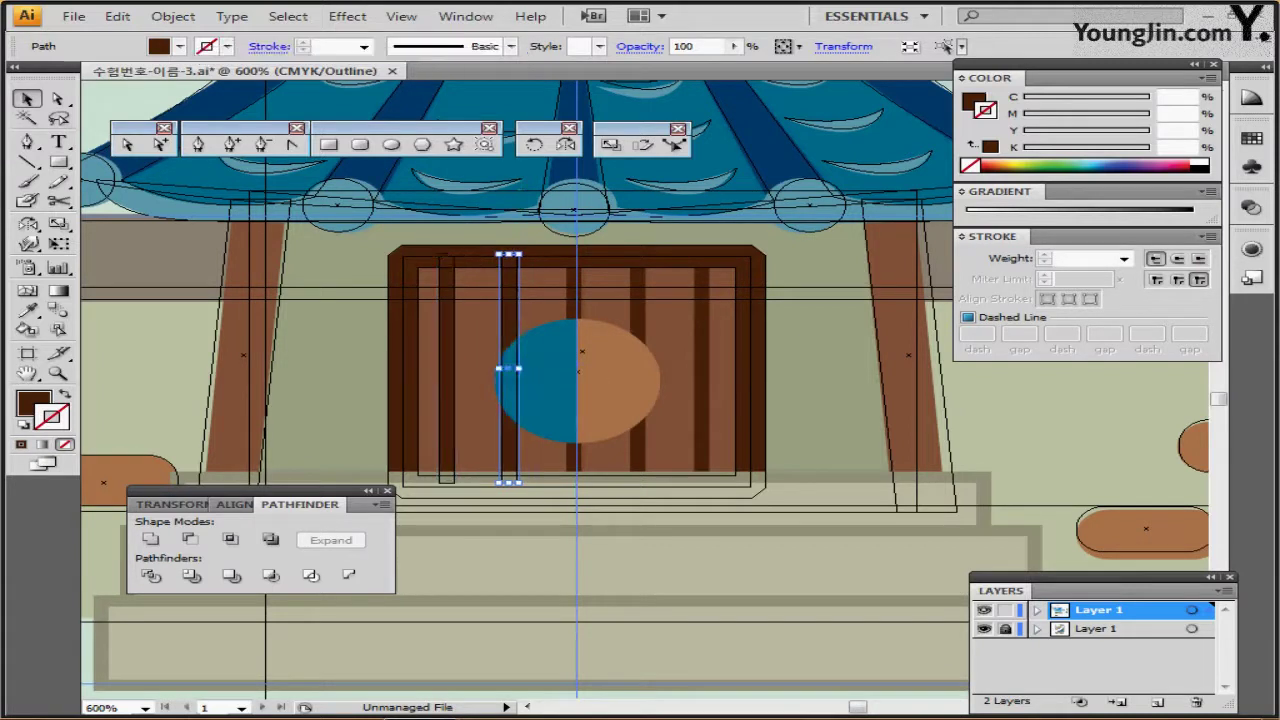
key("ctrl+d")
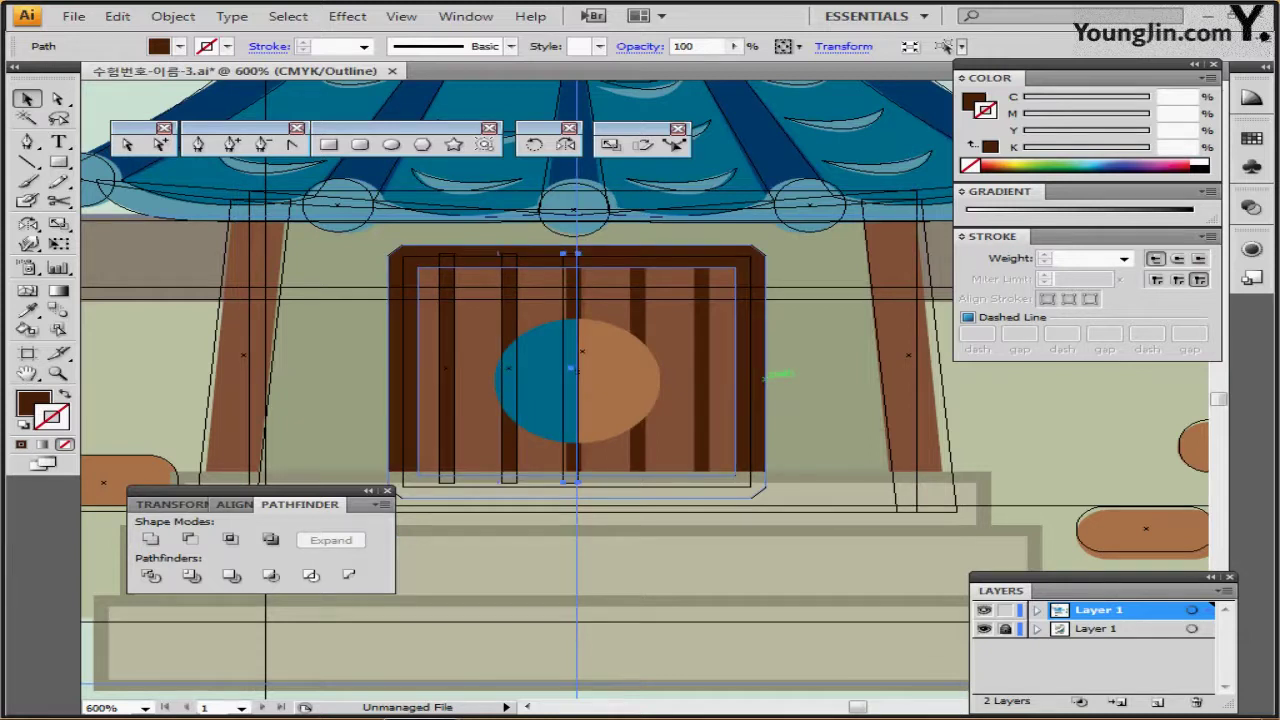
key("ctrl+d")
key("ctrl+d")
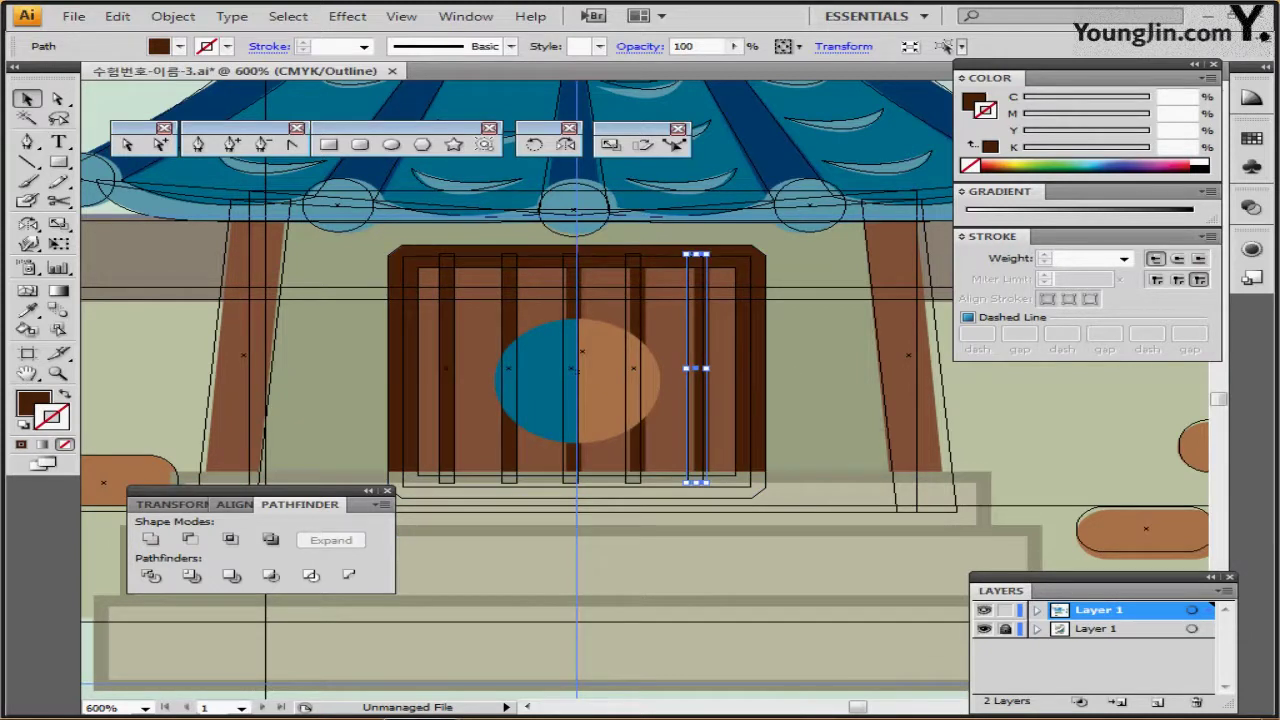
key("ctrl+y")
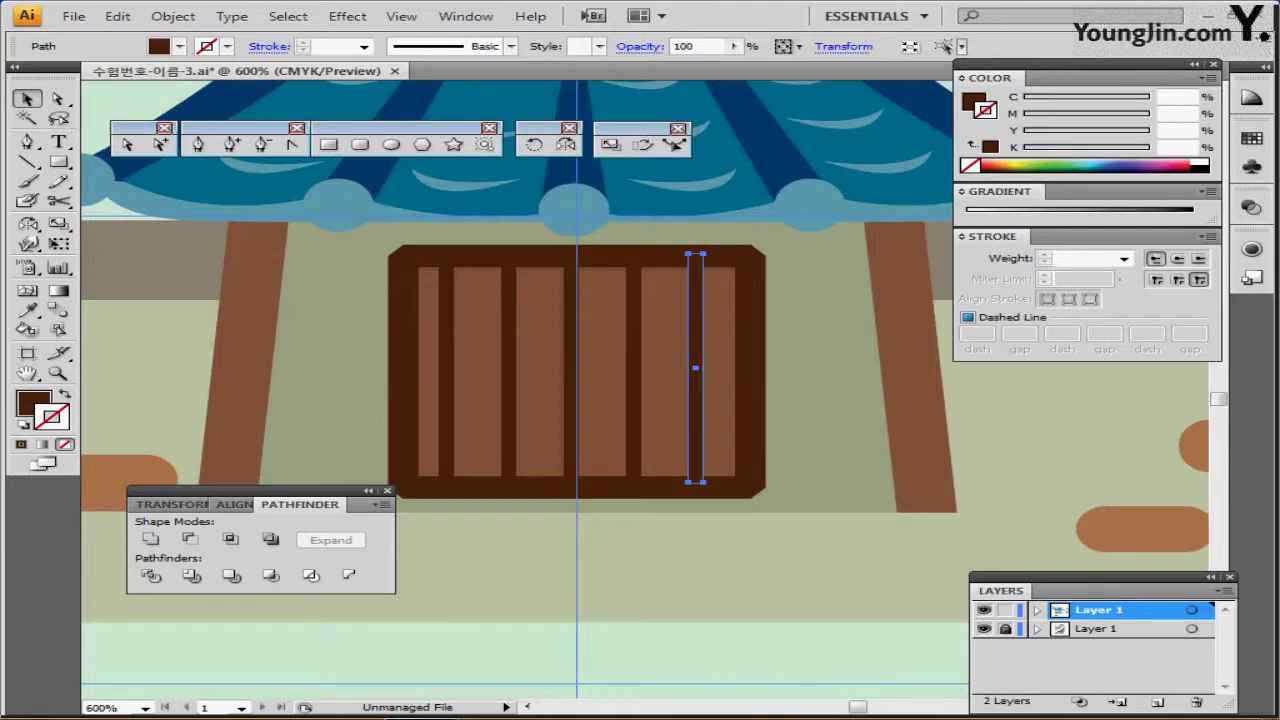
Draw the emblem circle from the door's centre, about 8.4 mm across.
key("l")
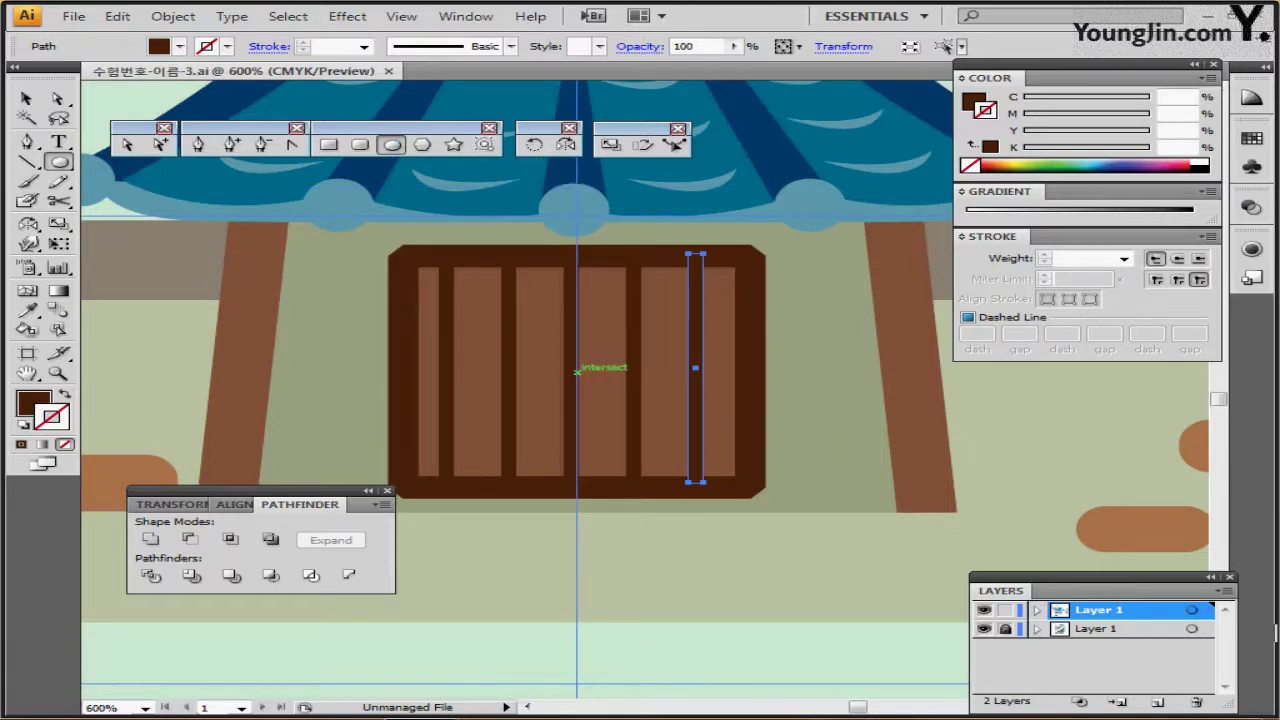
left_click_drag(577, 372, 660, 443)
left_click_drag(577, 371, 666, 419)
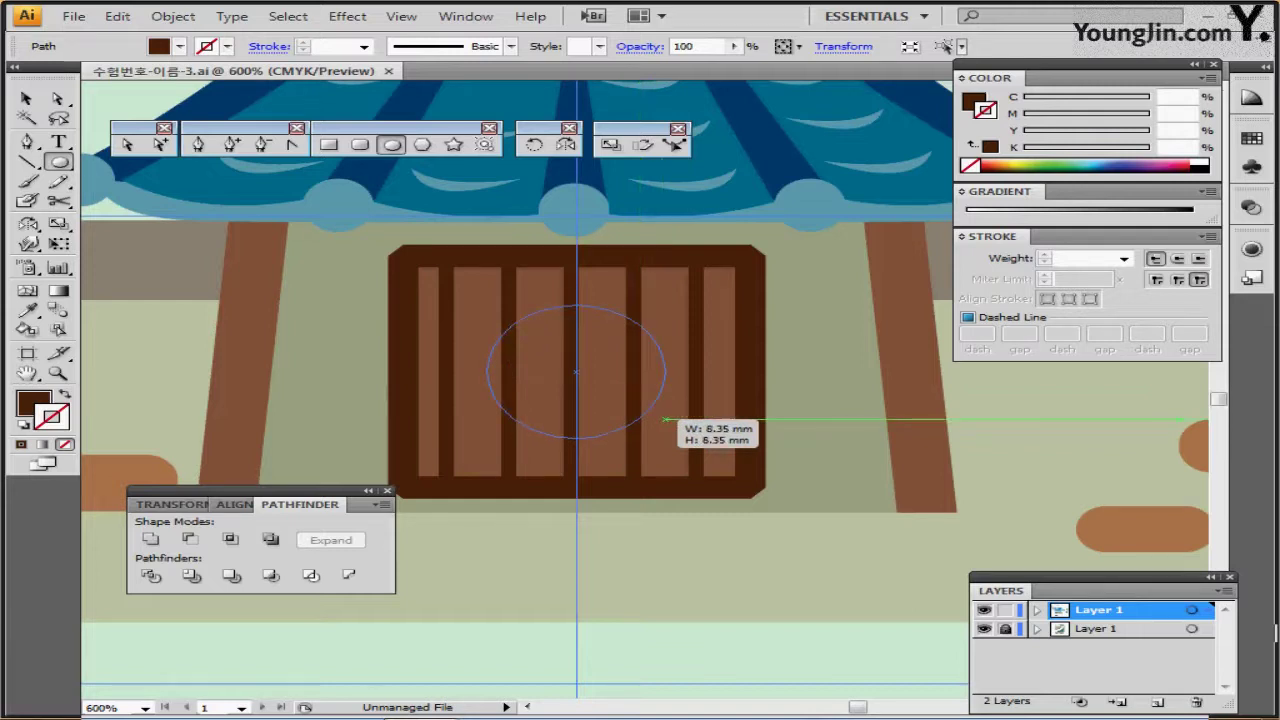
left_click_drag(666, 419, 666, 419)
left_click_drag(666, 419, 665, 420)
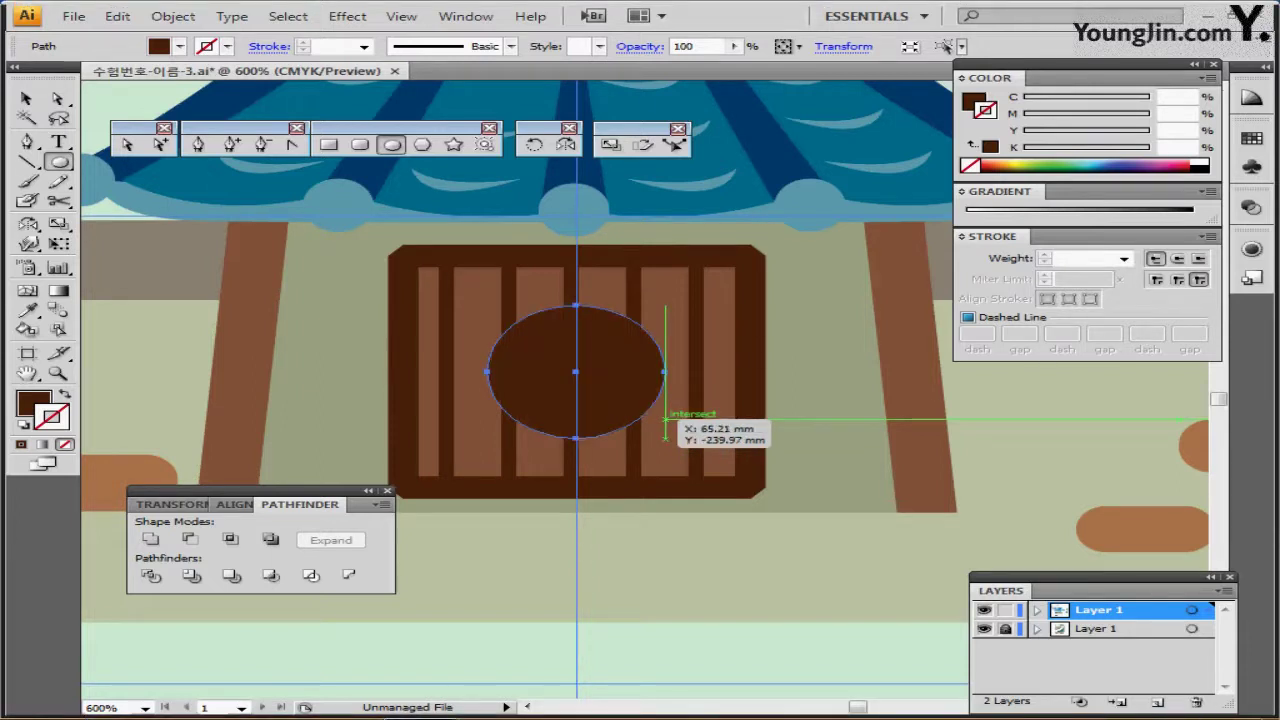
Fill the emblem circle with the light-brown swatch located below the teal swatch in the lowest palette group.
scroll(874, 296, "down", 2)
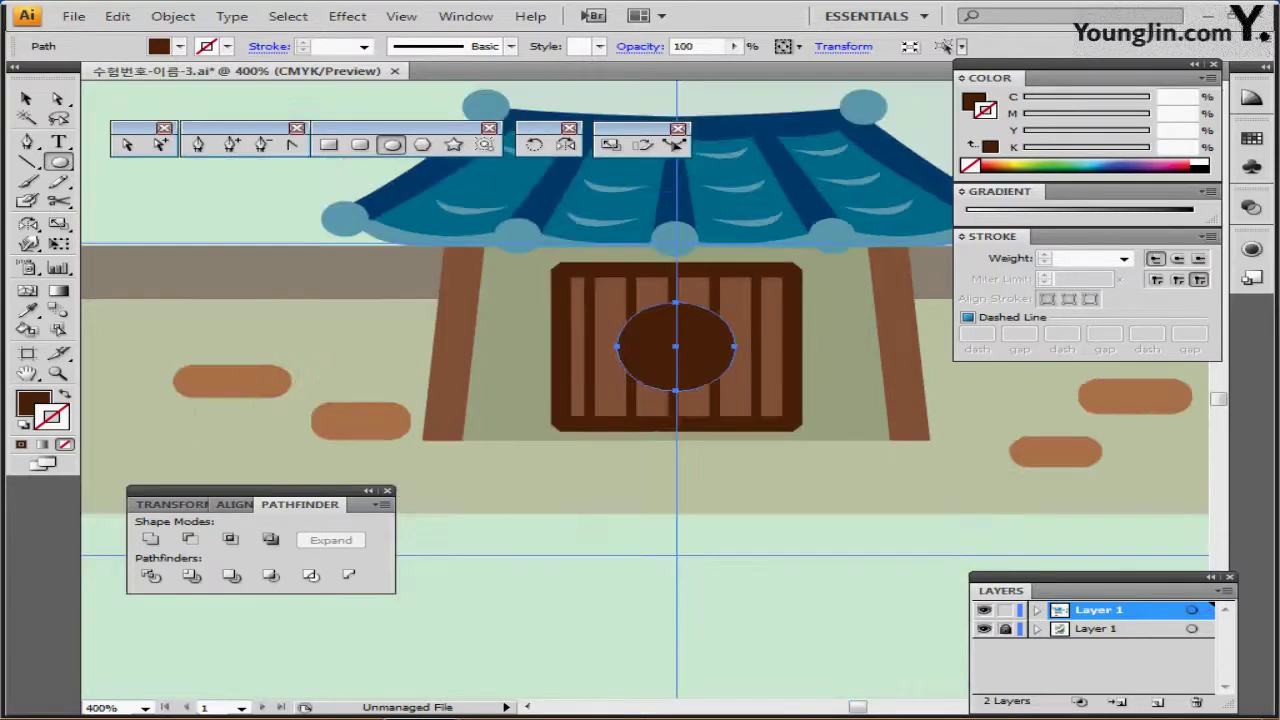
key("ctrl+minus")
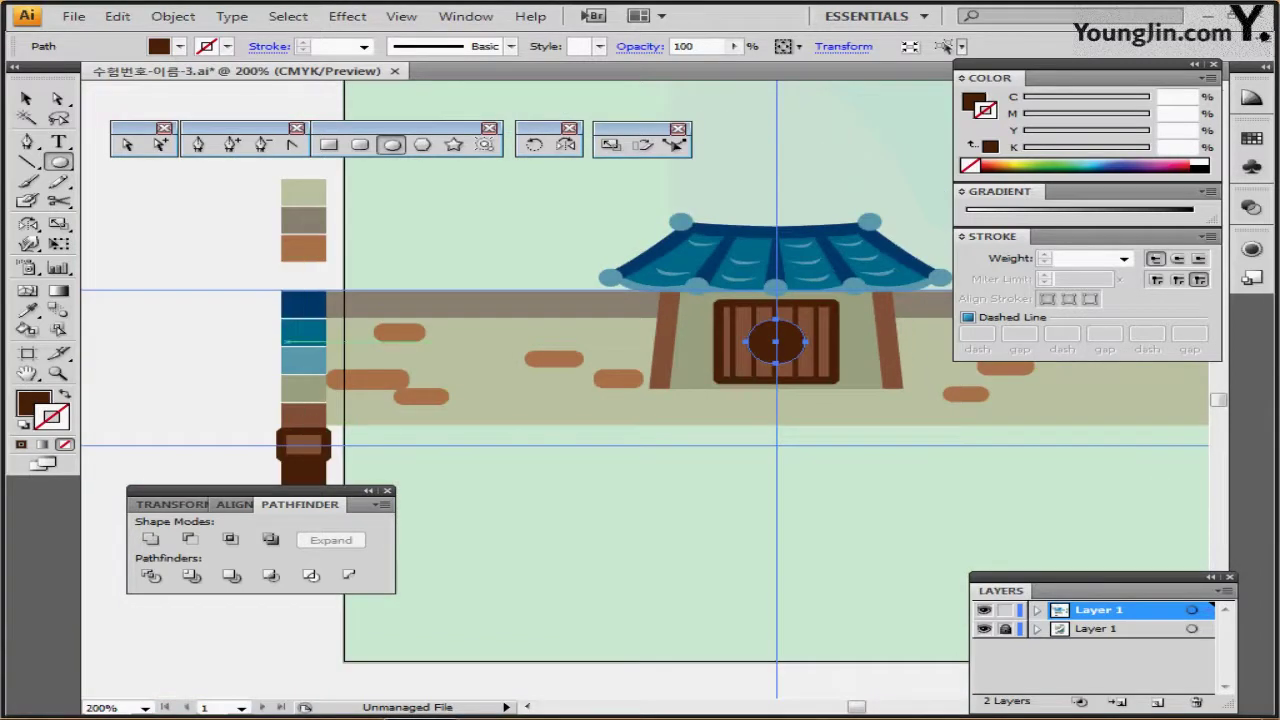
key("ctrl+y")
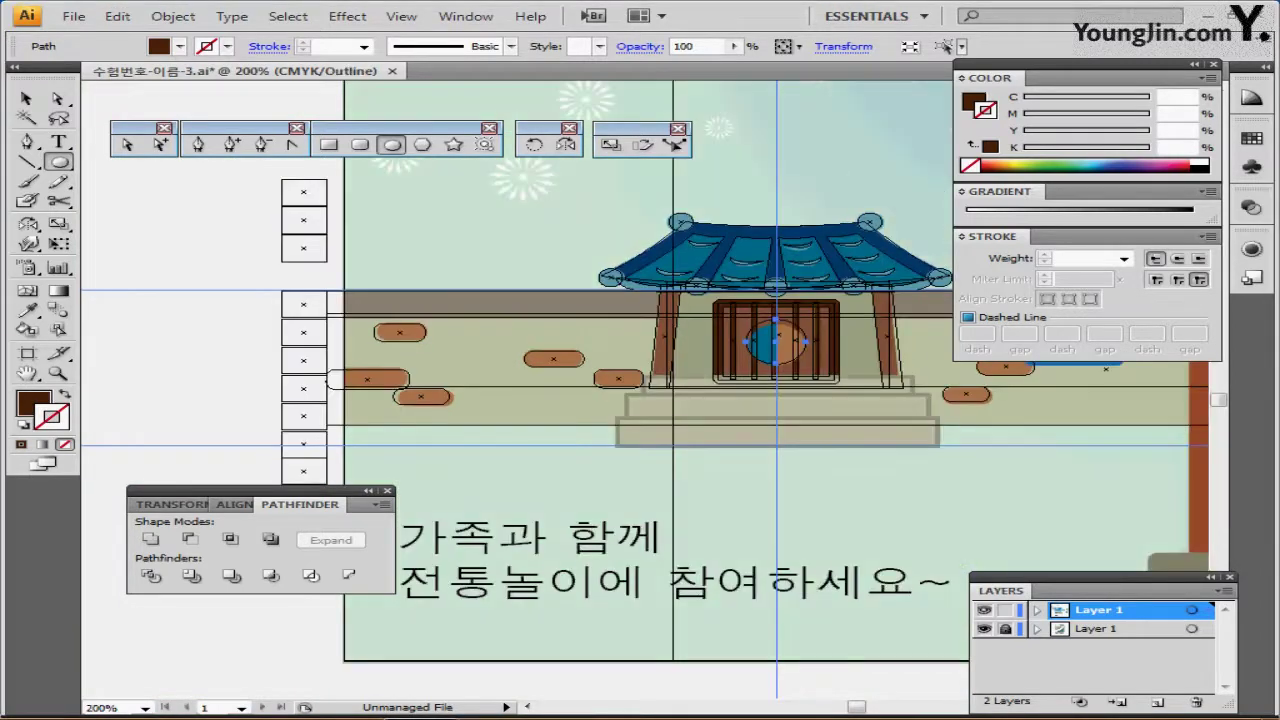
left_click(984, 610, "ctrl")
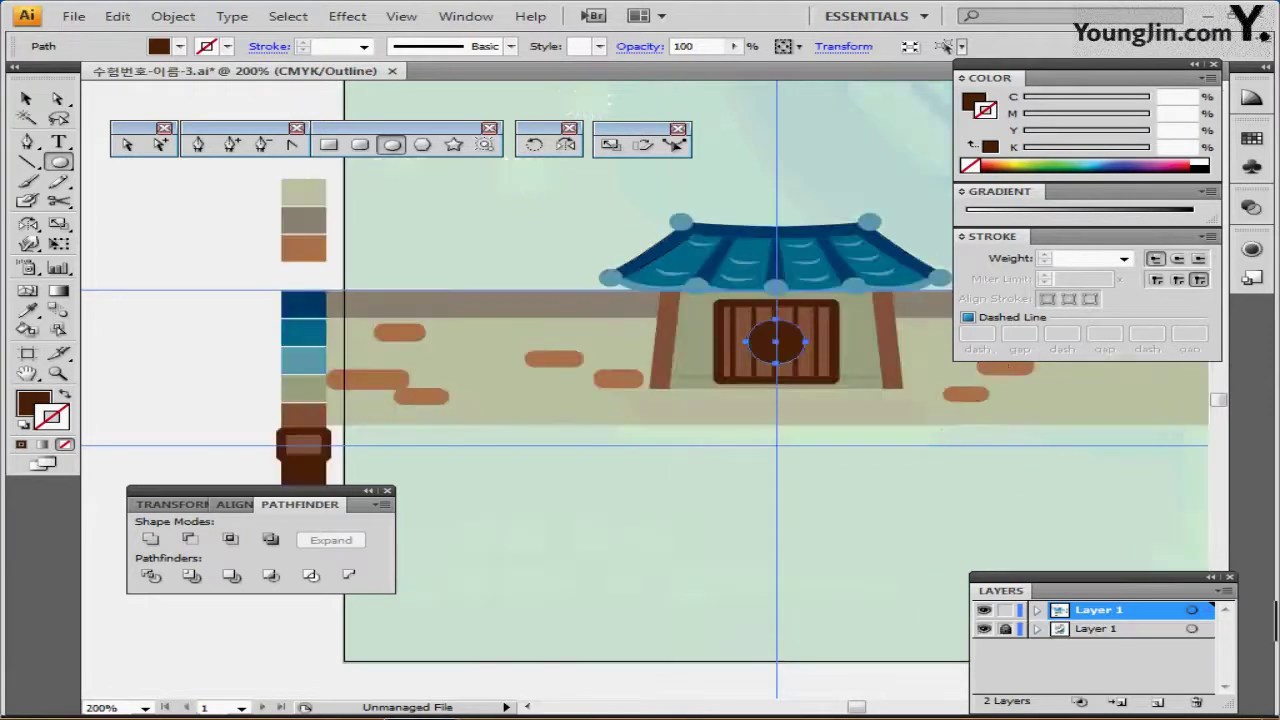
left_click(984, 610, "ctrl")
key("ctrl+y")
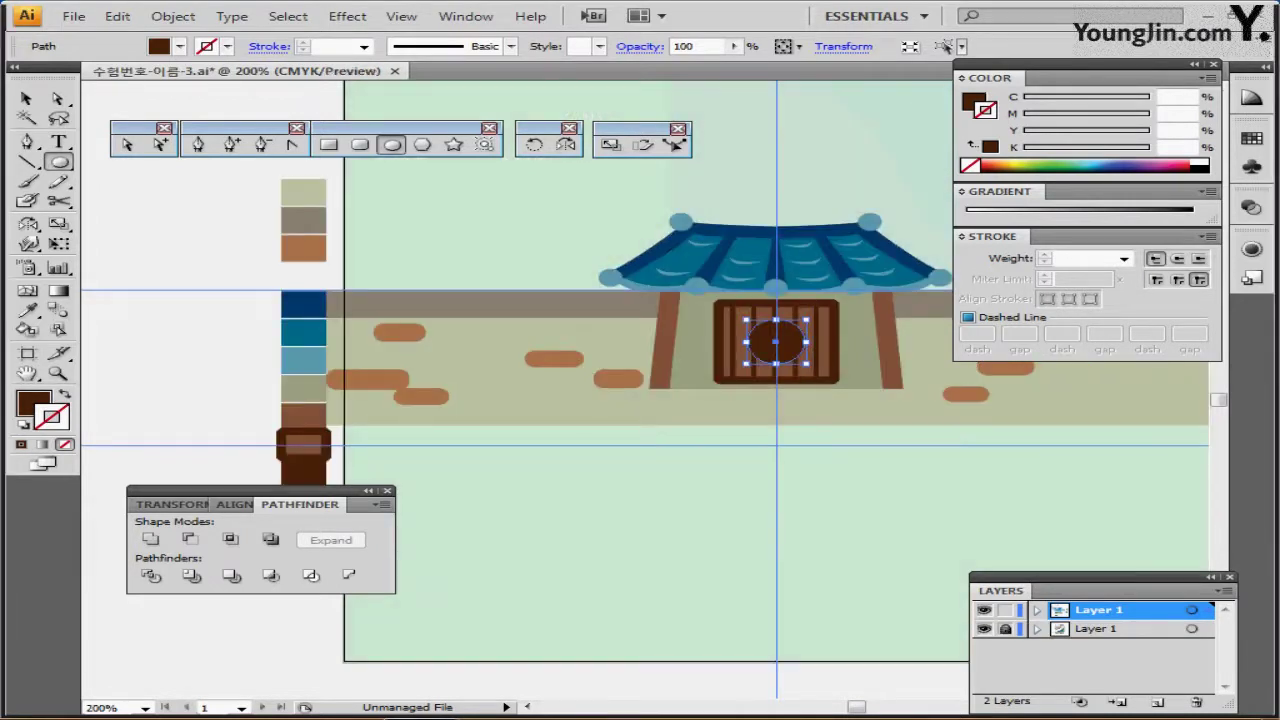
left_click_drag(306, 519, 302, 568)
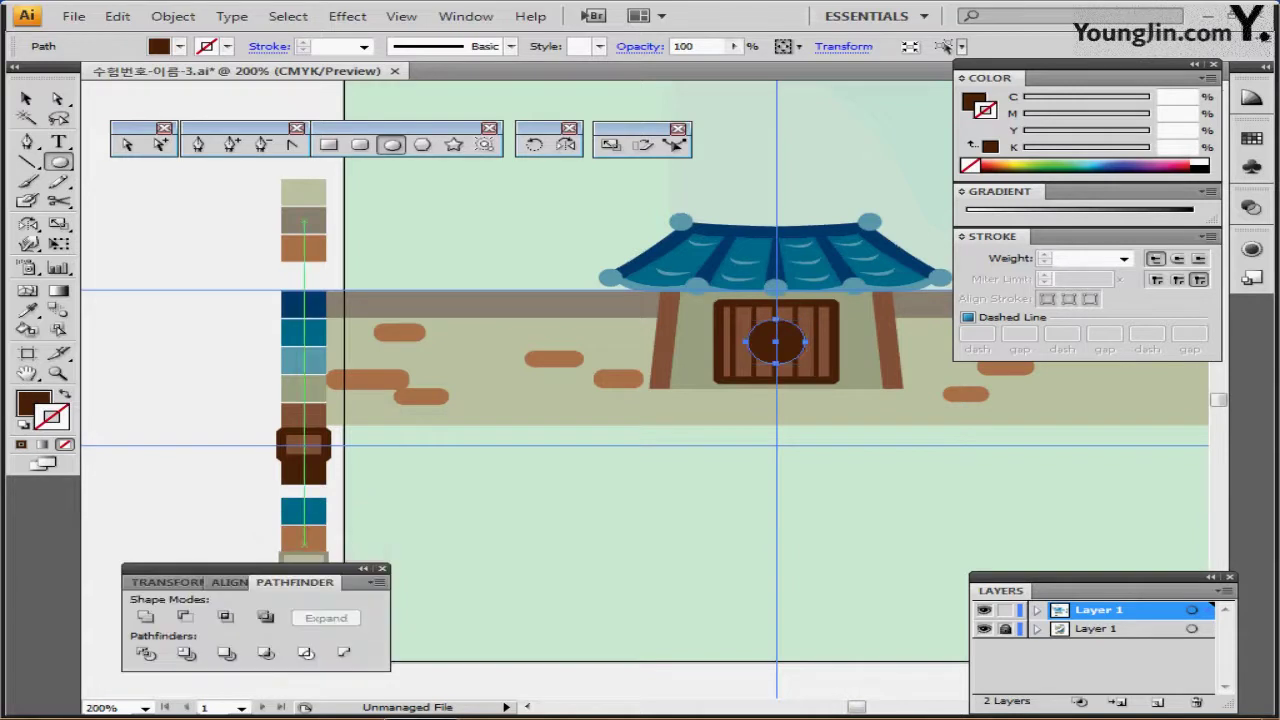
key("i")
left_click(304, 541)
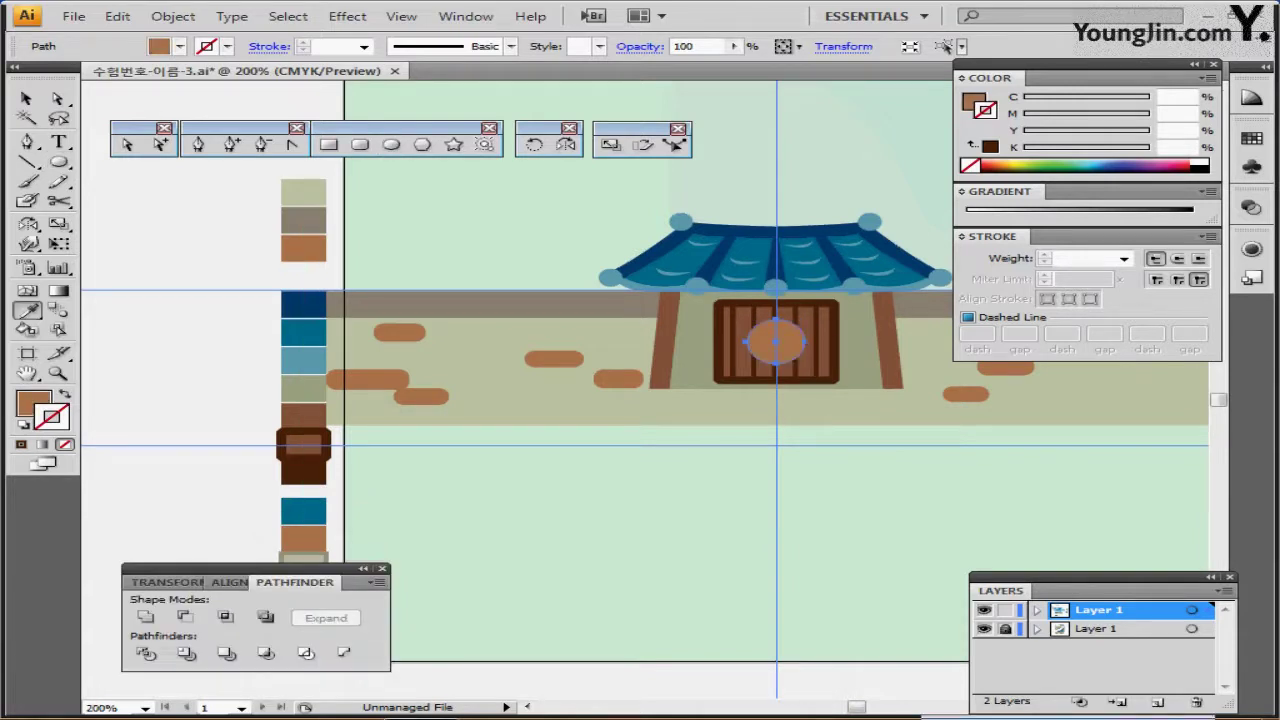
Draw a vertical dividing line through the emblem circle's centre, extending past both edges, and give it a 1 pt turquoise stroke.
left_click(791, 356, "ctrl")
left_click(791, 356, "ctrl")
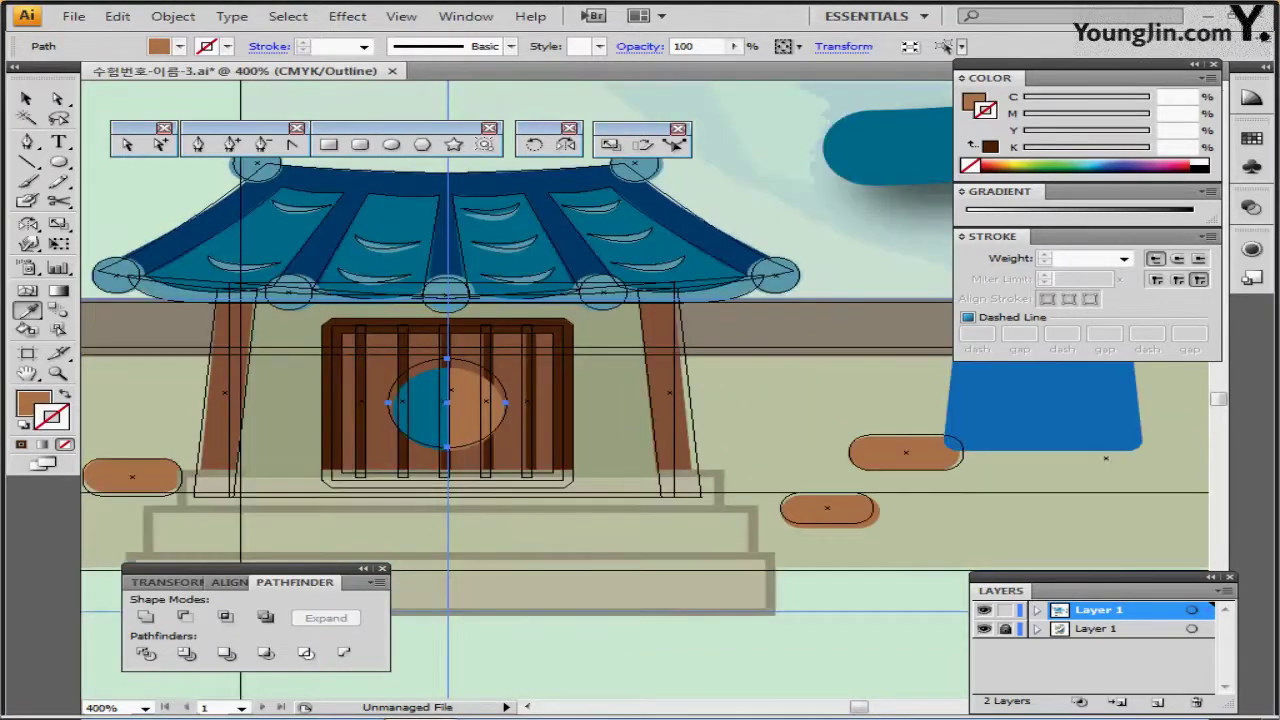
key("ctrl+plus")
key("ctrl+plus")
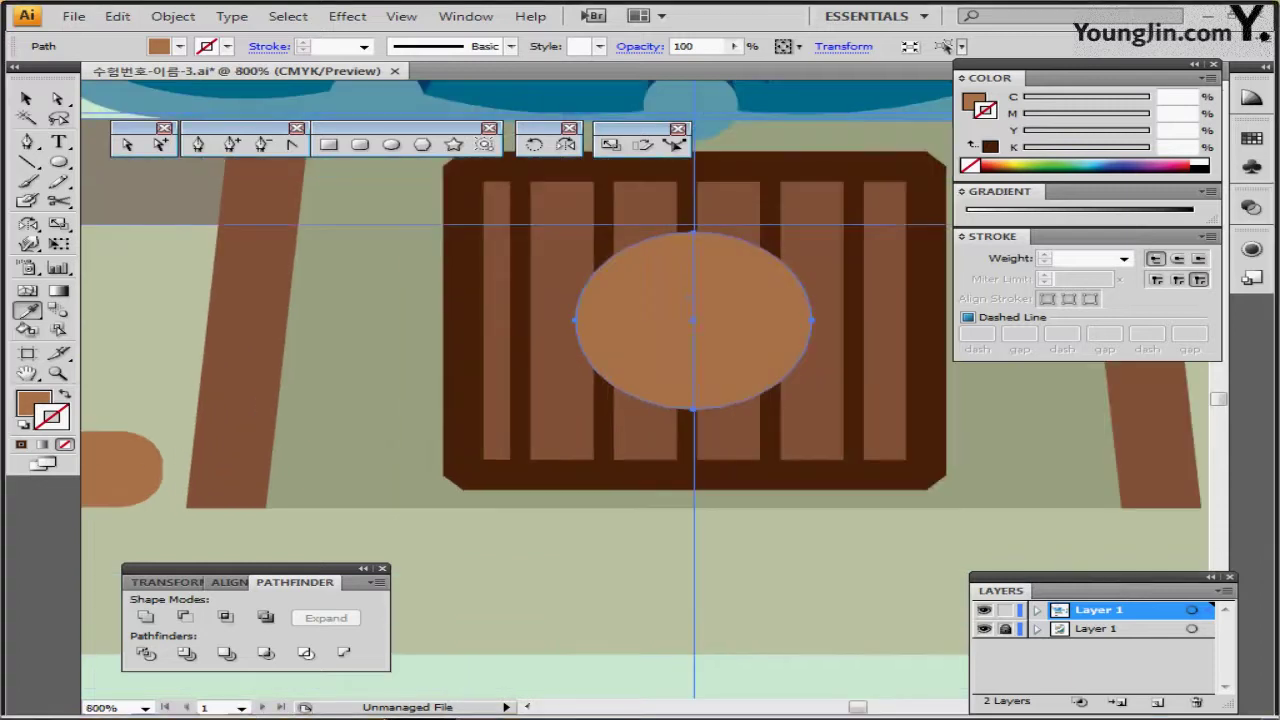
key("backslash")
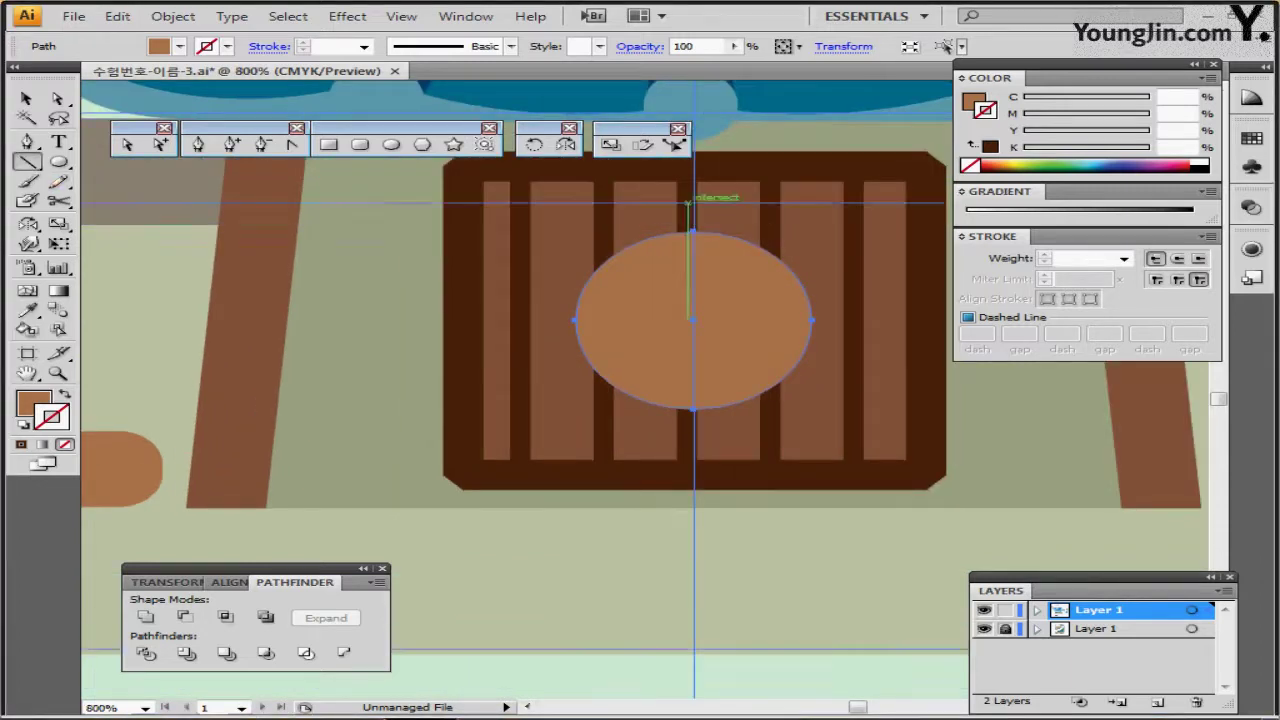
left_click_drag(694, 320, 694, 460)
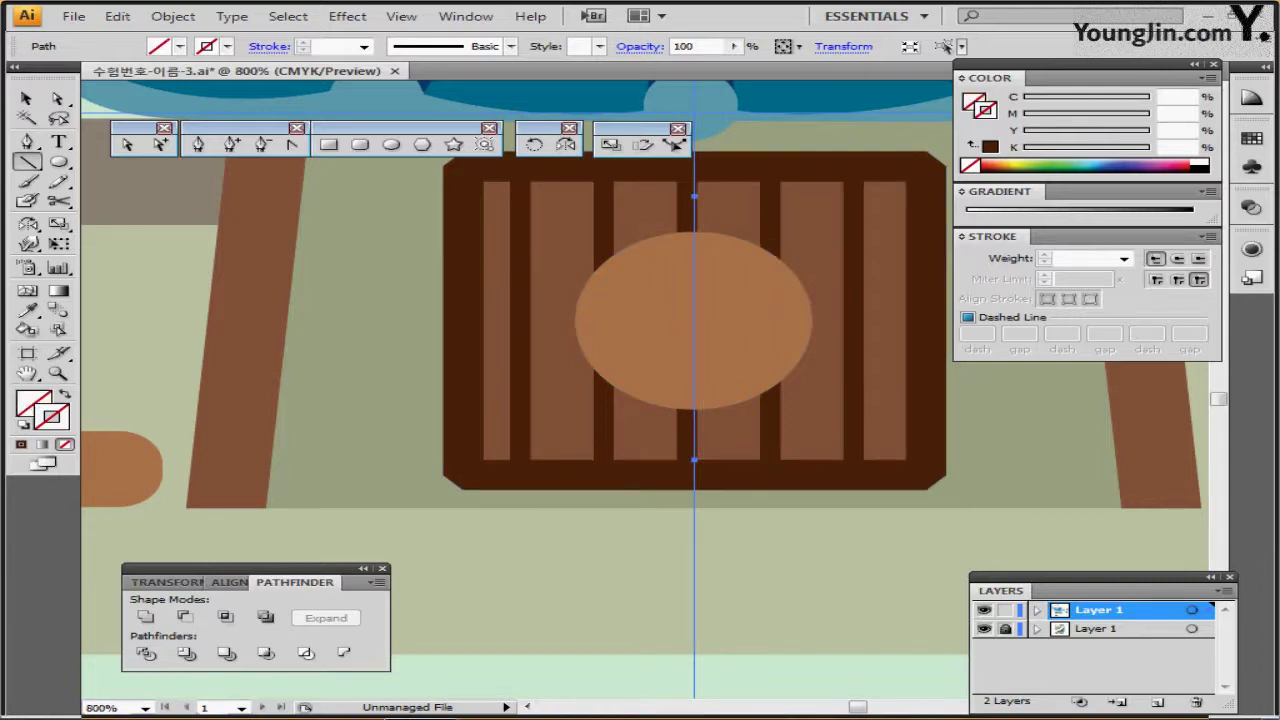
left_click(1072, 163)
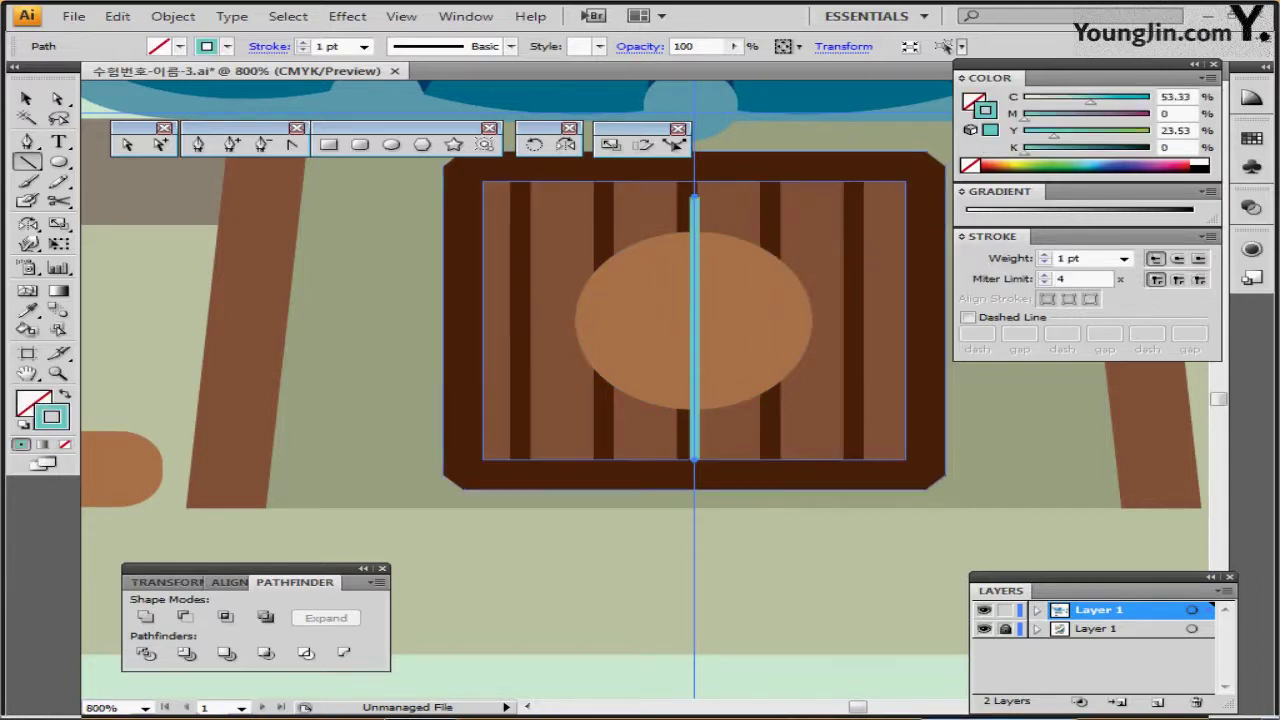
Select the emblem circle together with the dividing line and bring up the alignment options.
left_click(755, 320, "ctrl+shift")
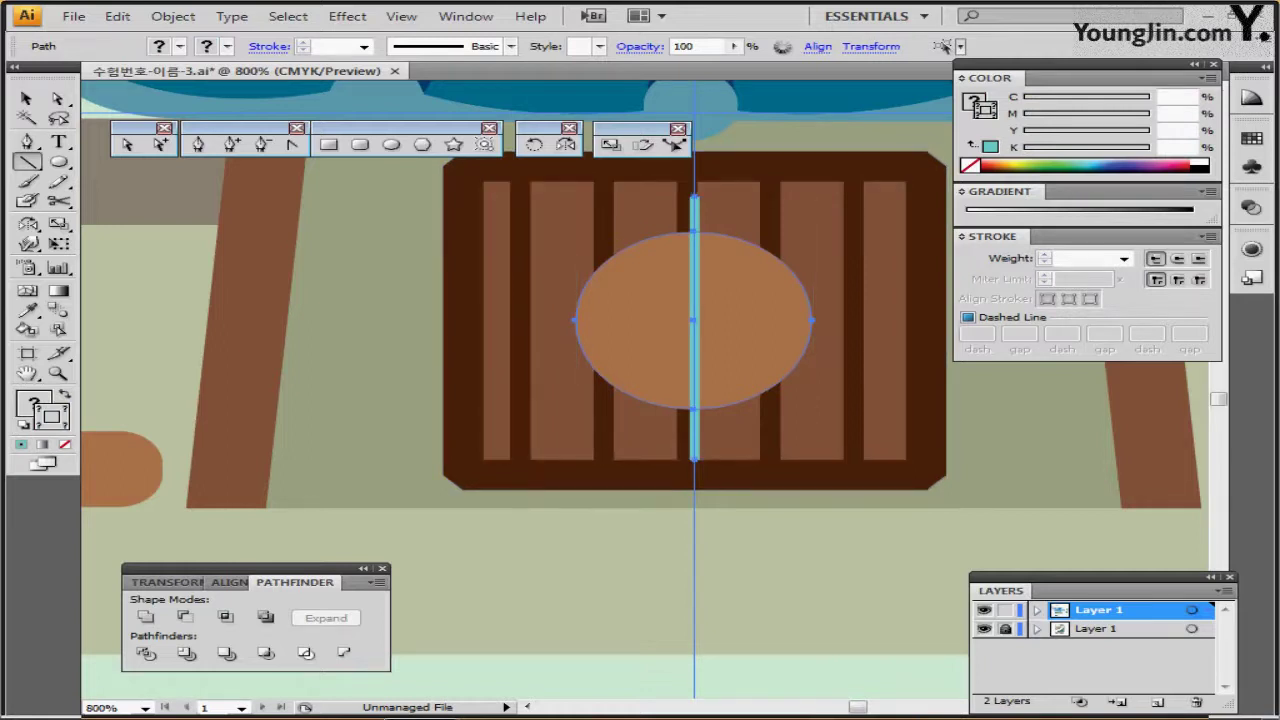
left_click(229, 582)
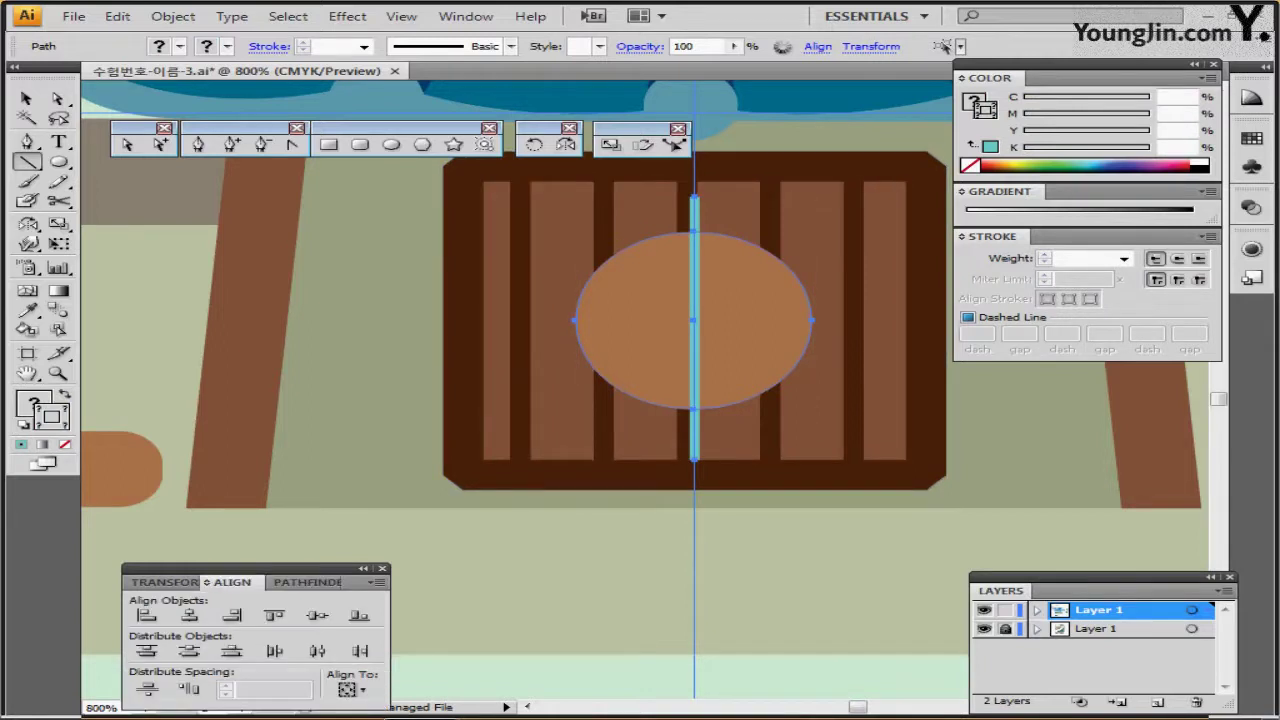
Align the vertical line and the ellipse on the gate door by their horizontal centres and divide the ellipse with Pathfinder Divide.
left_click(189, 615)
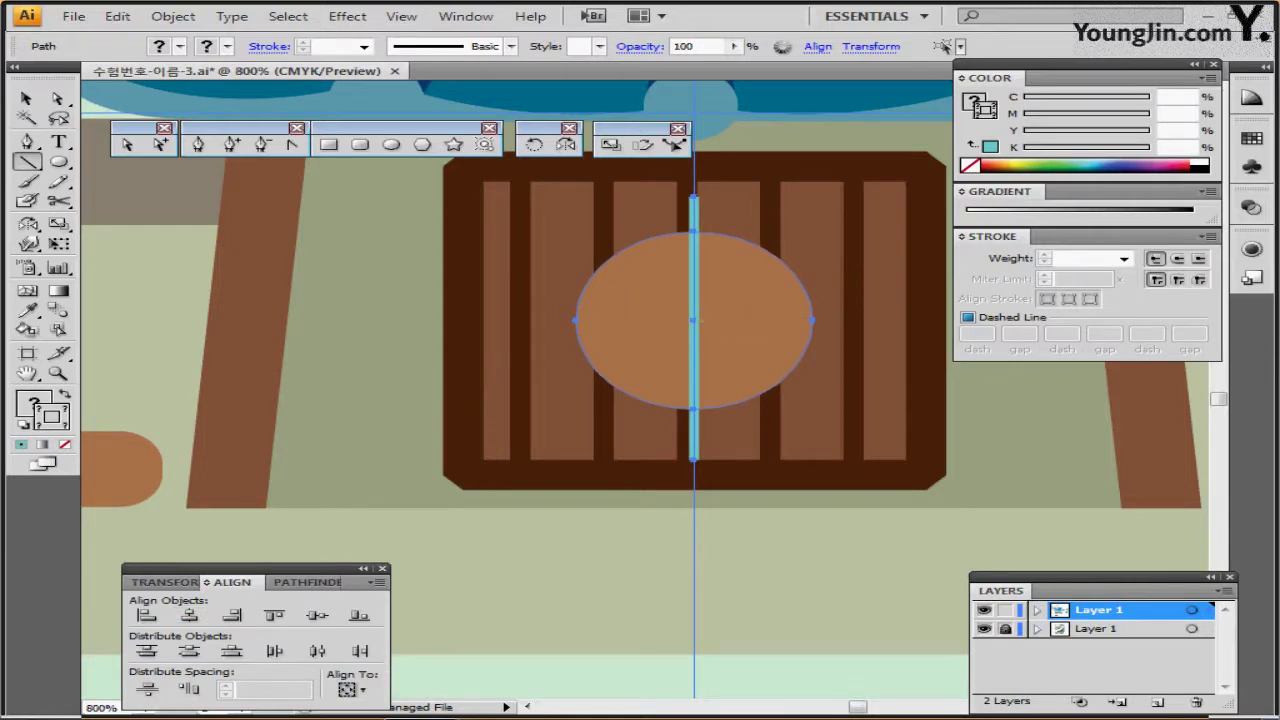
left_click(295, 582)
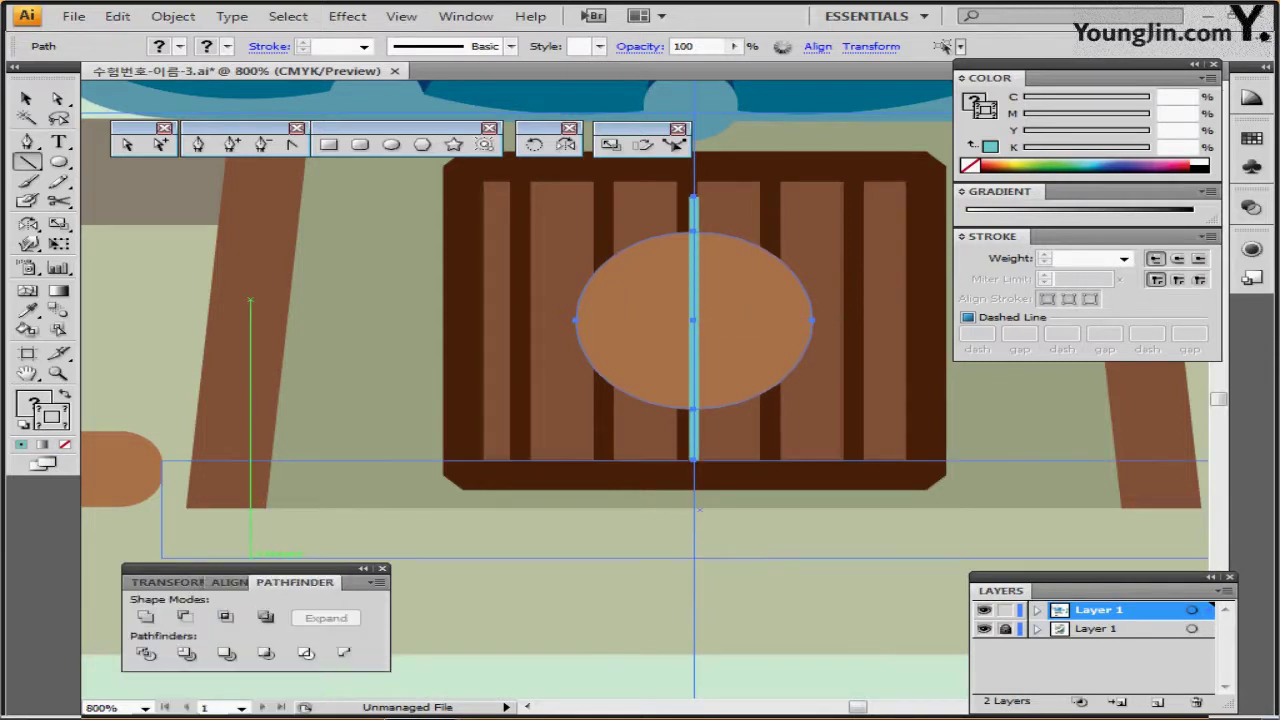
left_click(146, 654)
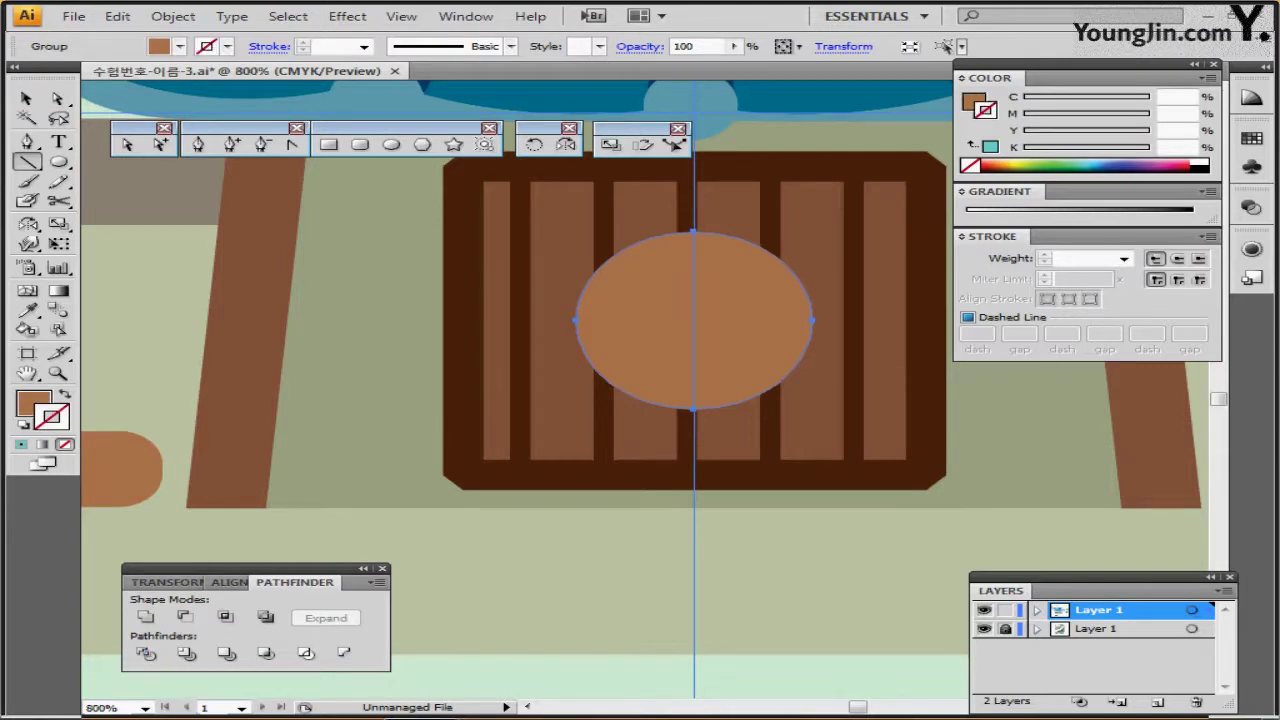
Isolate the divided ellipse group and recolor its left half with the teal swatch sampled from beside the artboard.
double_click(666, 335, "ctrl")
left_click(666, 338, "ctrl+alt")
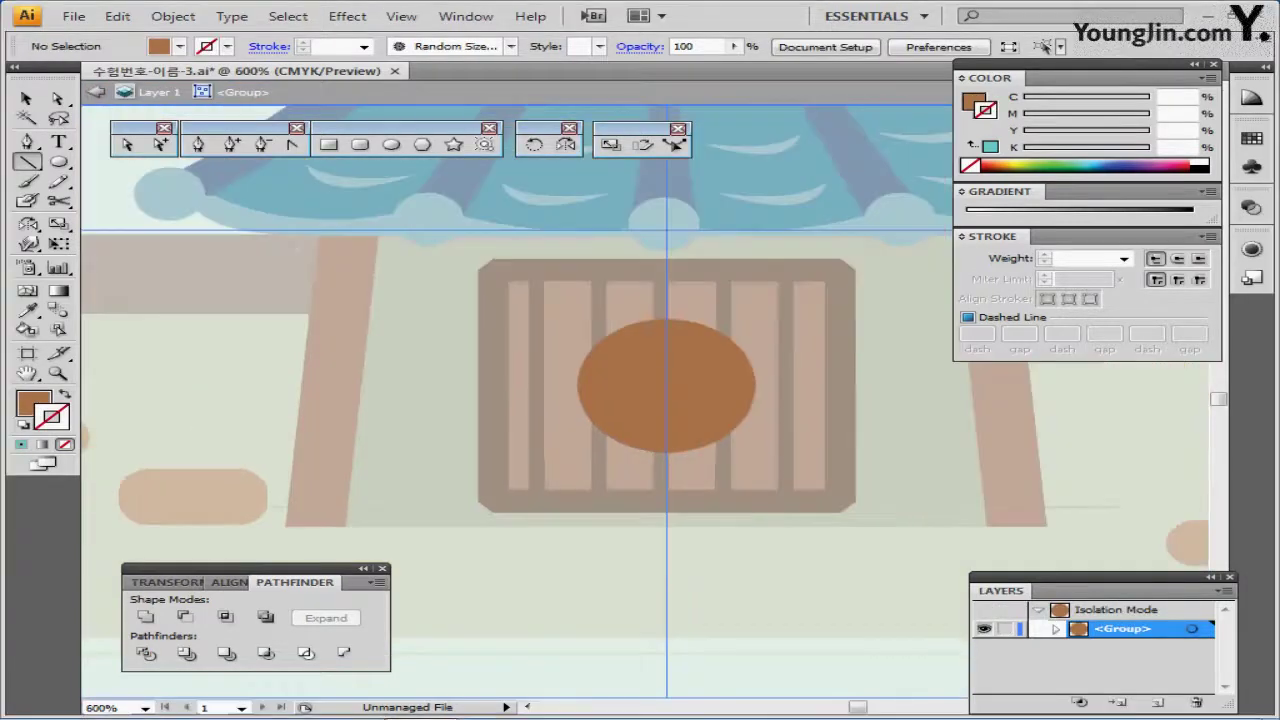
key("ctrl+minus")
key("ctrl+minus")
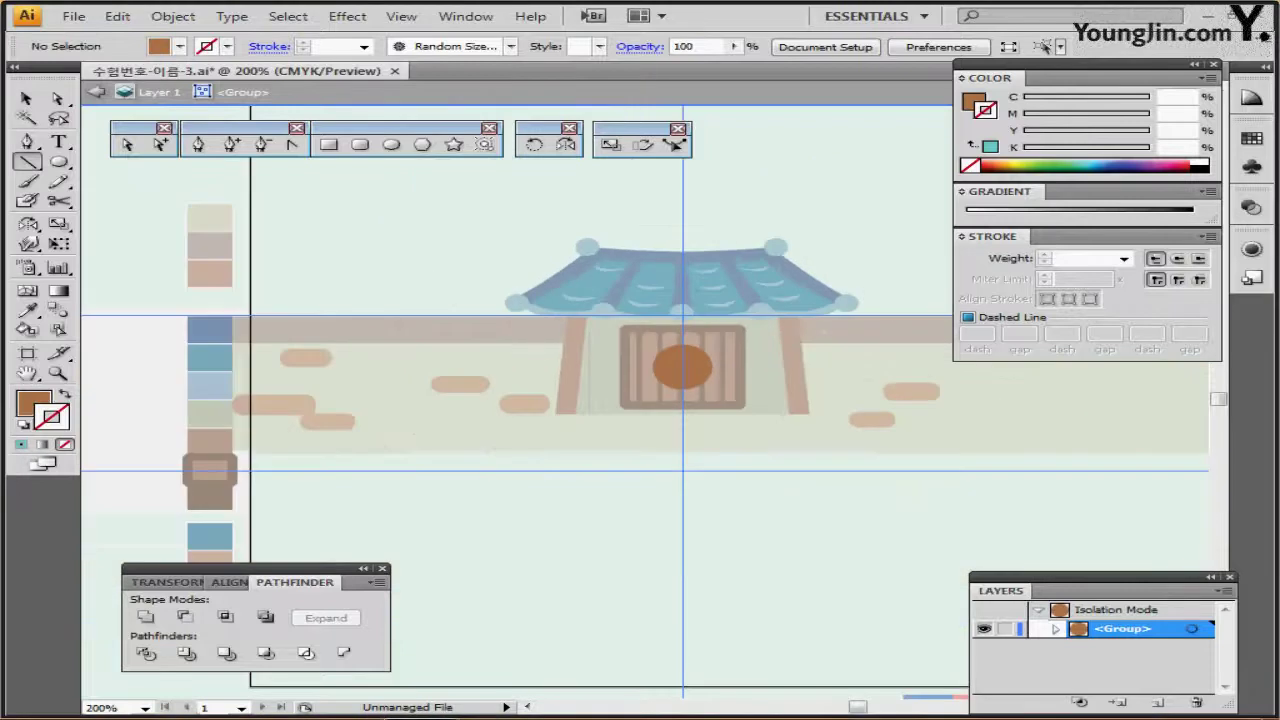
key("ctrl+minus")
left_click(675, 300, "ctrl")
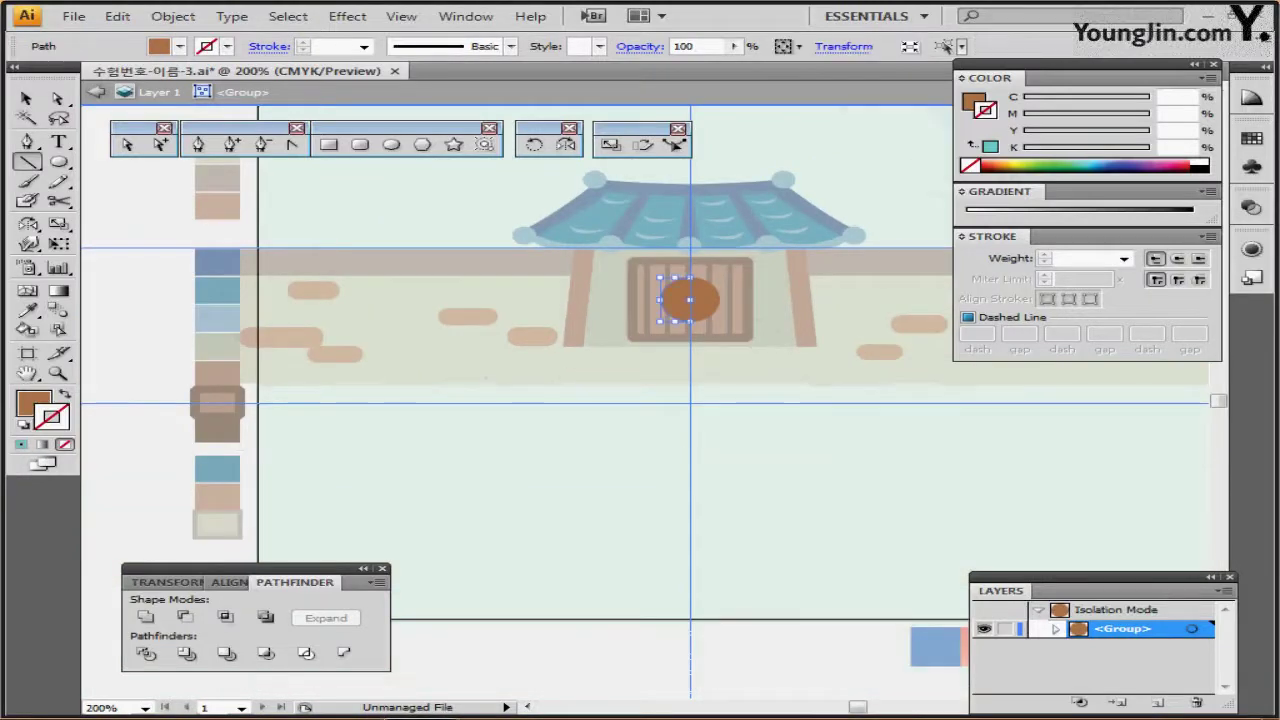
key("a")
key("i")
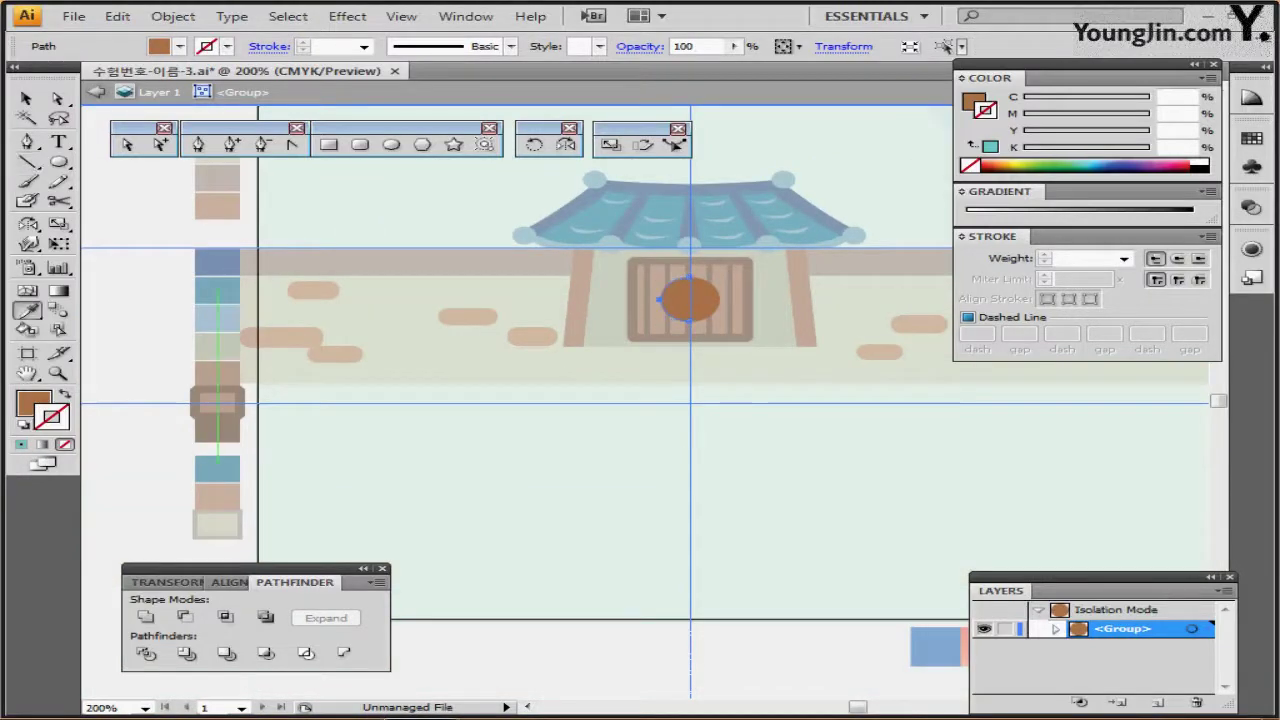
left_click(218, 464)
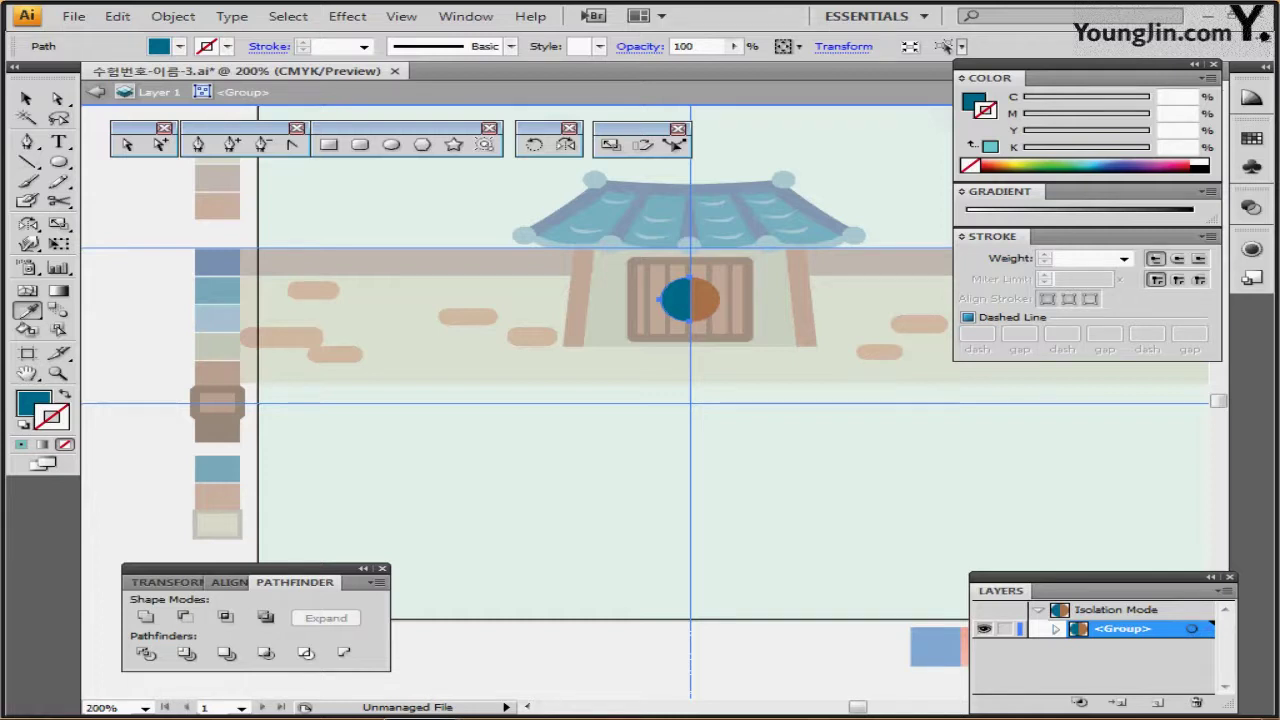
key("Escape")
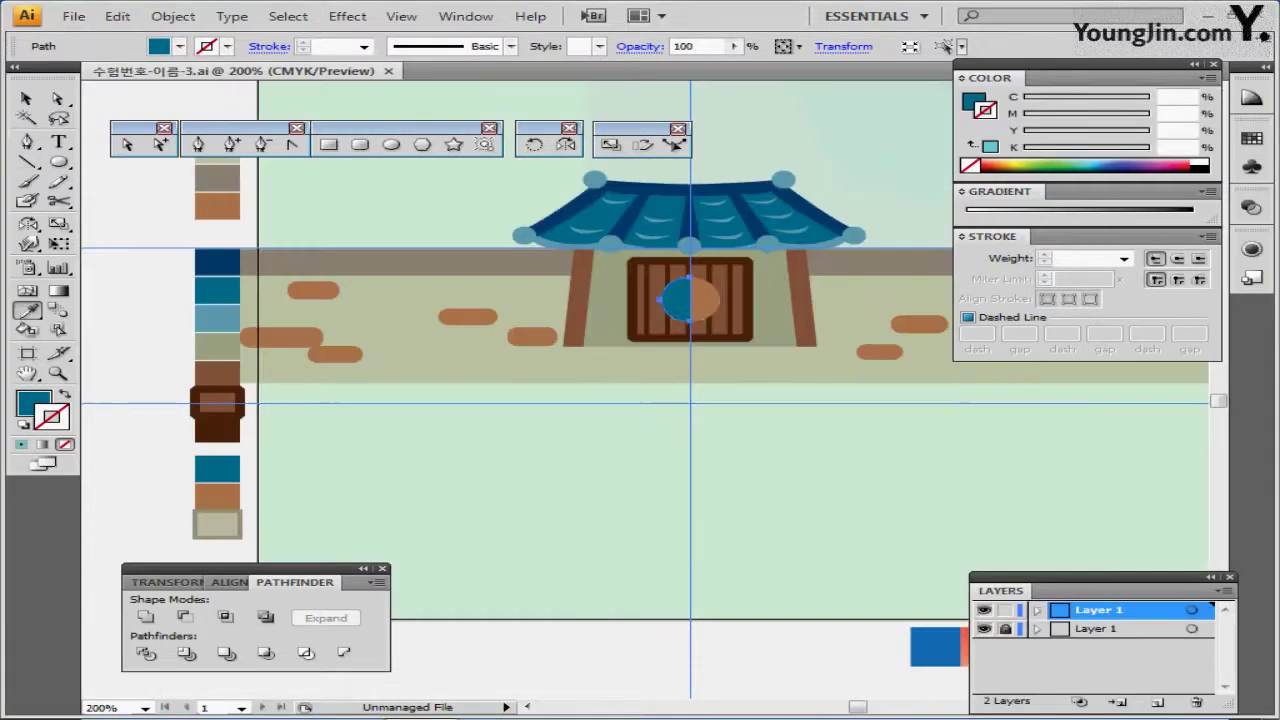
Draw three stacked stair rectangles, each wider than the one above, below the gate in the sampled beige fill with its 2 pt outline.
left_click_drag(690, 404, 628, 383)
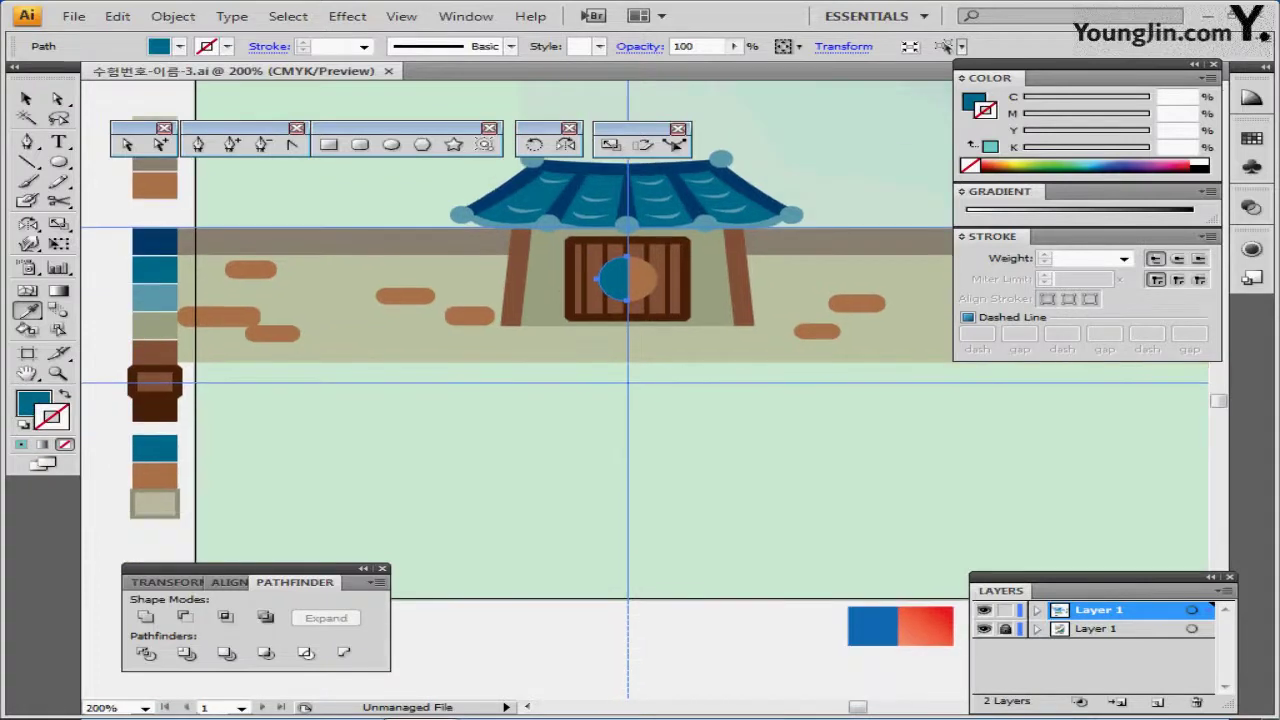
left_click(155, 502)
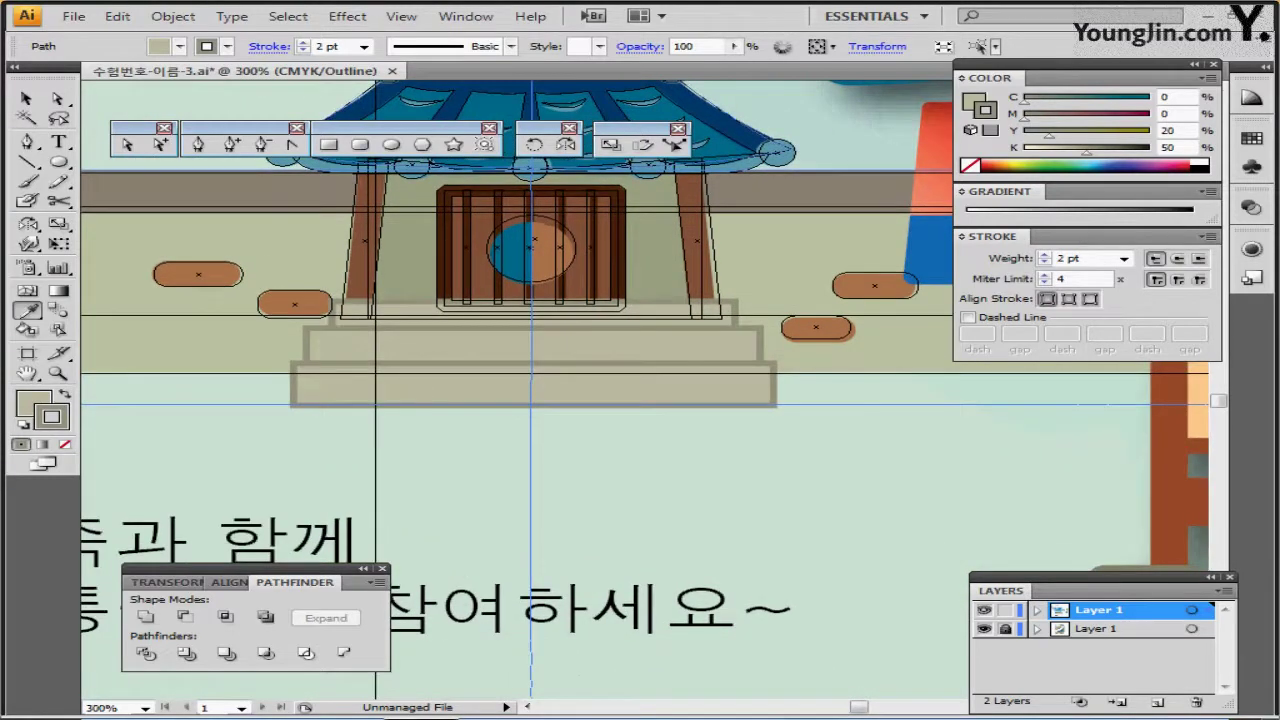
left_click(329, 144)
mouse_move(340, 308)
left_mouse_down()
mouse_move(380, 318)
mouse_move(612, 262)
mouse_move(688, 344)
mouse_move(740, 345)
left_mouse_up()
left_click_drag(306, 327, 762, 372)
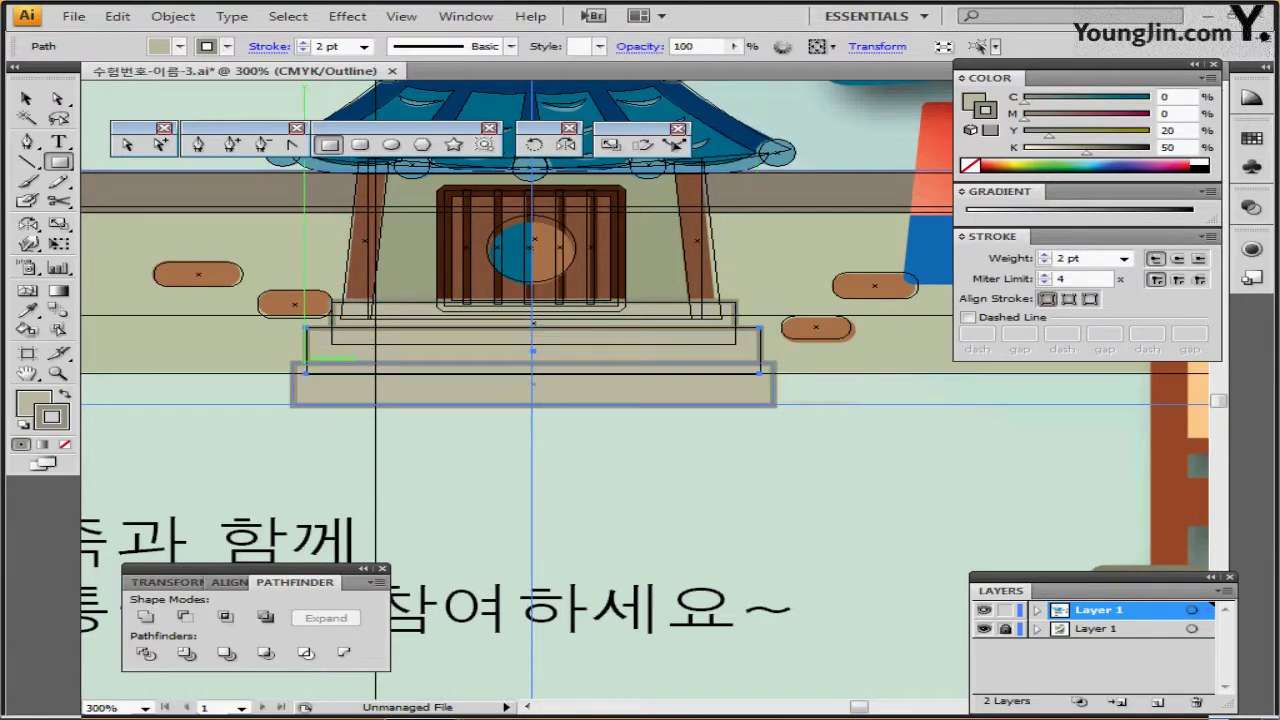
left_click_drag(296, 364, 776, 405)
key("ctrl+y")
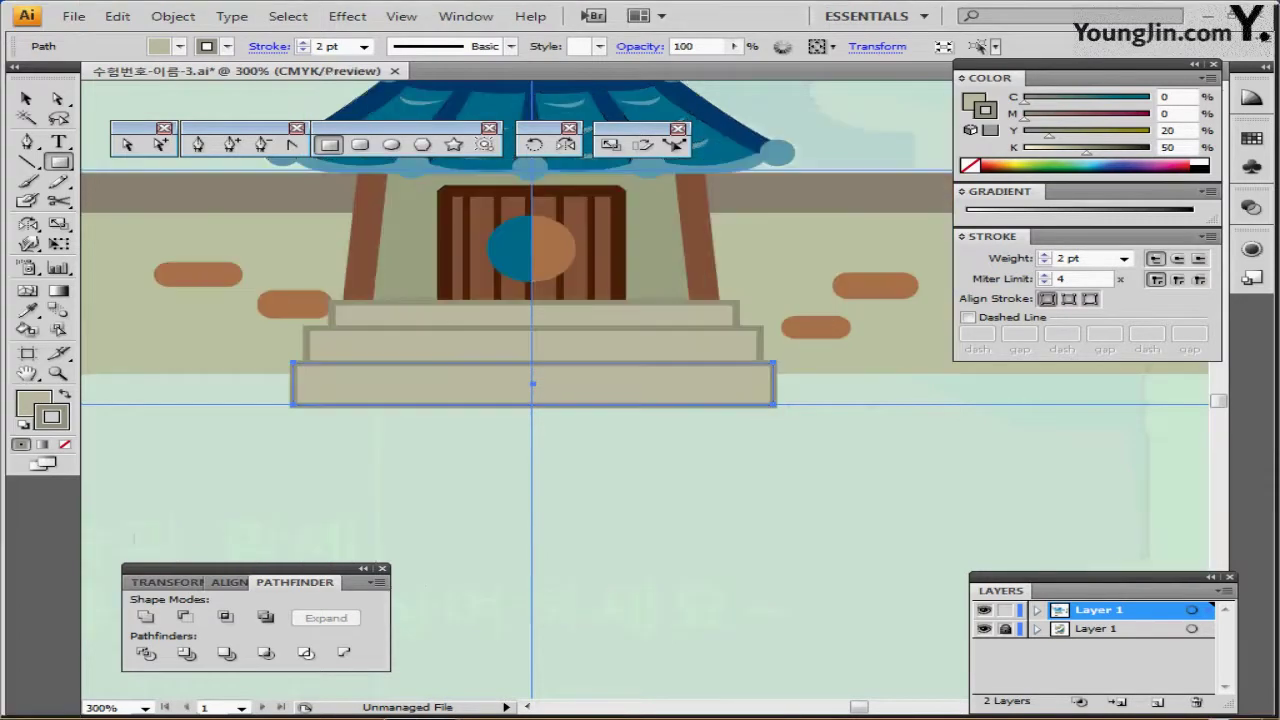
Select all three stair rectangles and align them by their horizontal centres.
key("ctrl+shift+a")
left_click(608, 346, "ctrl")
left_click(608, 315, "ctrl+shift")
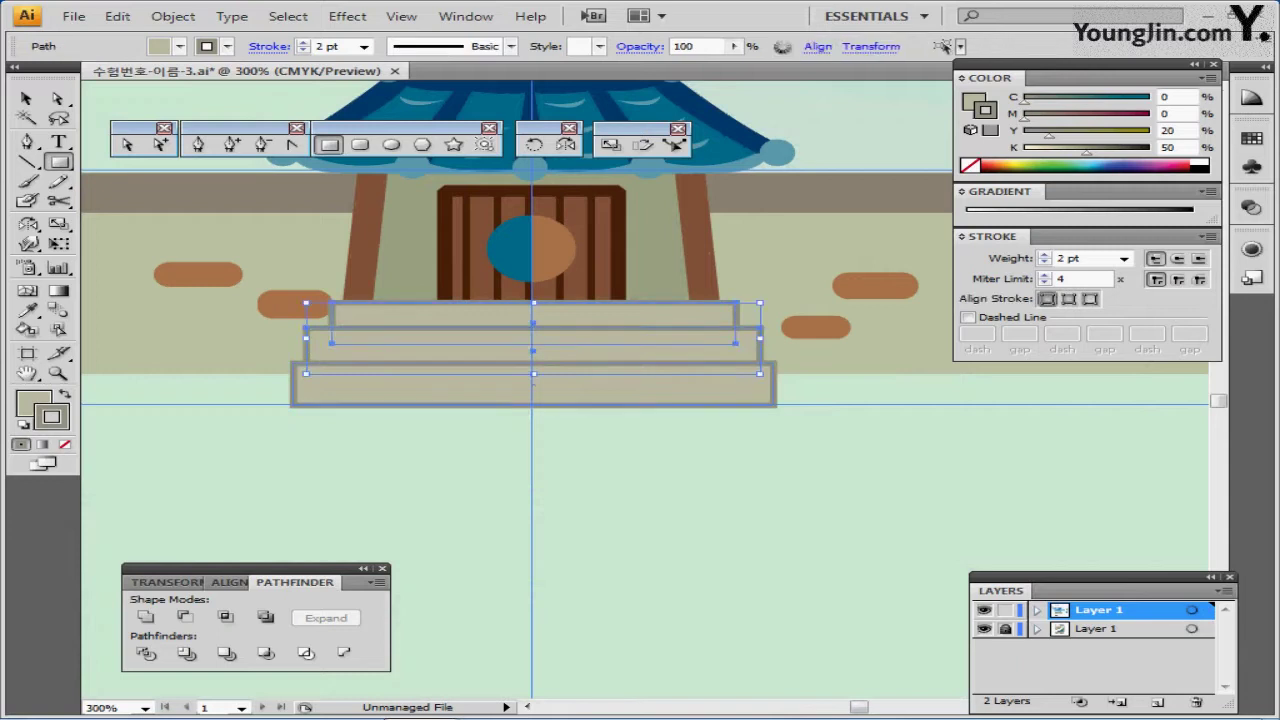
left_click(608, 385, "ctrl+shift")
key("ctrl+shift+b")
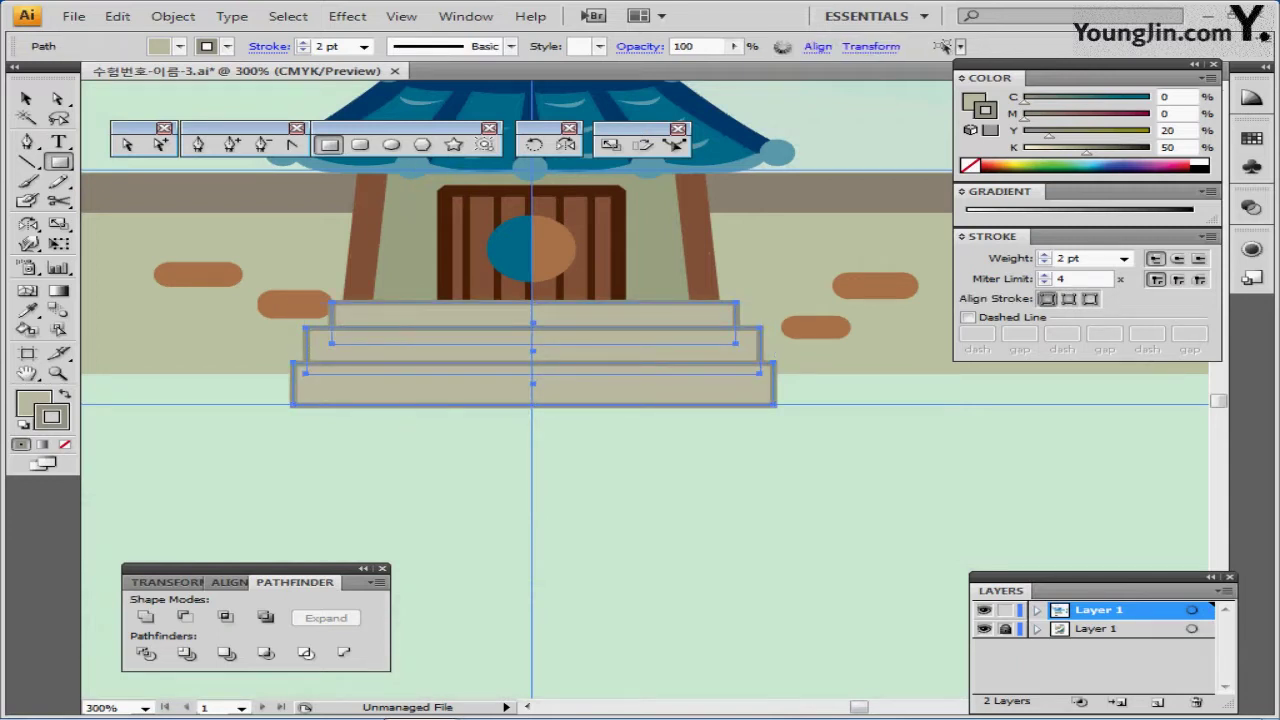
left_click(229, 582)
left_click(189, 616)
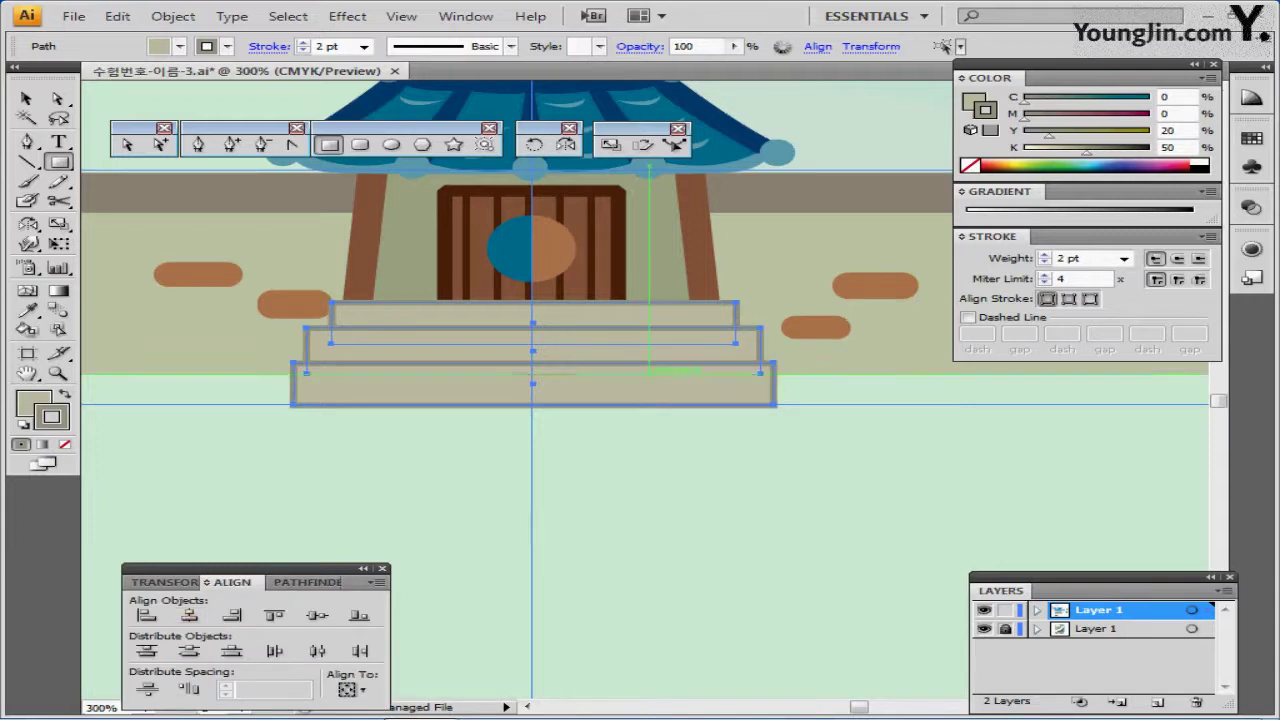
key("ctrl+shift+b")
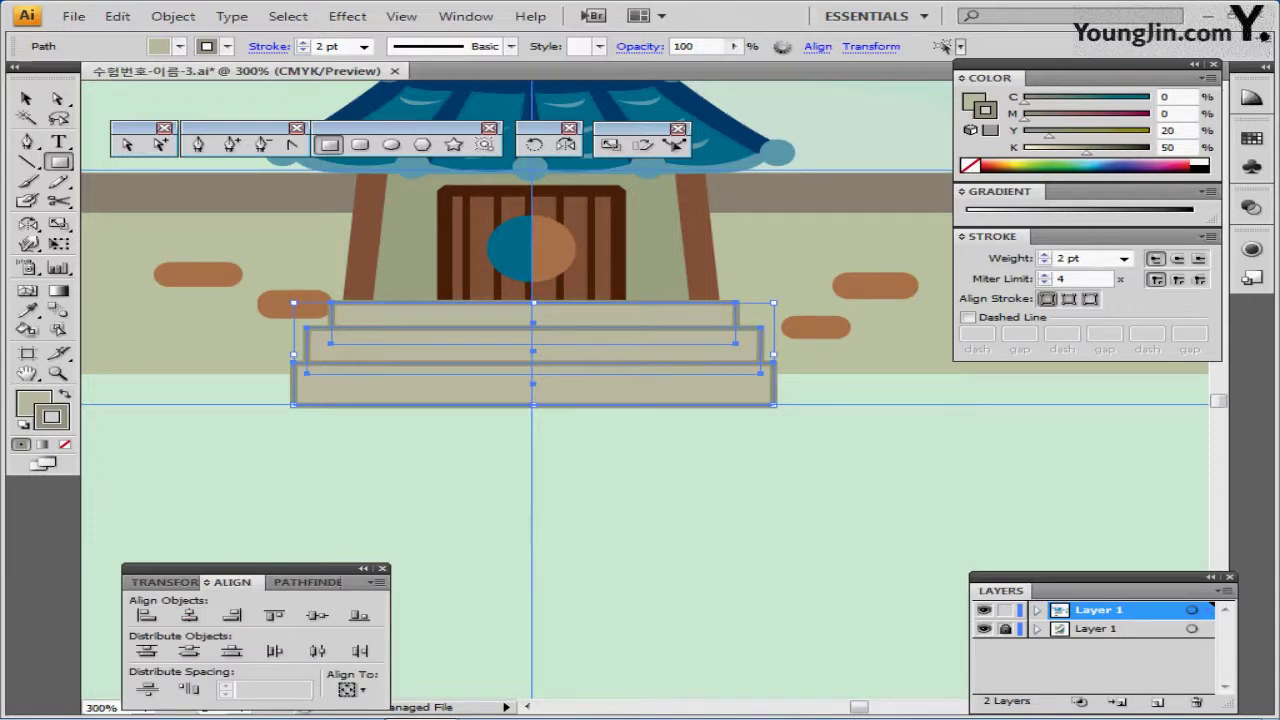
Find the half-roof artwork outside the artboard and examine the stroke of its curved ridge path.
key("ctrl+minus")
key("ctrl+minus")
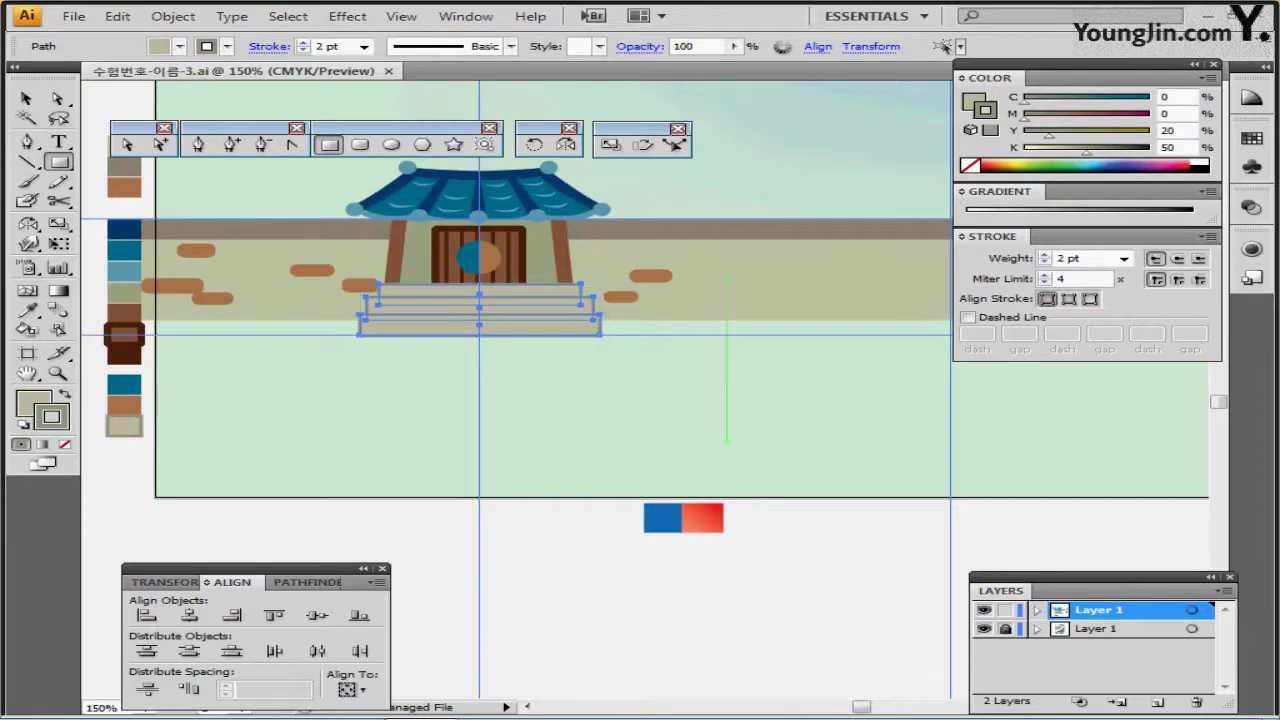
left_click_drag(727, 442, 614, 432)
left_click_drag(740, 427, 637, 443)
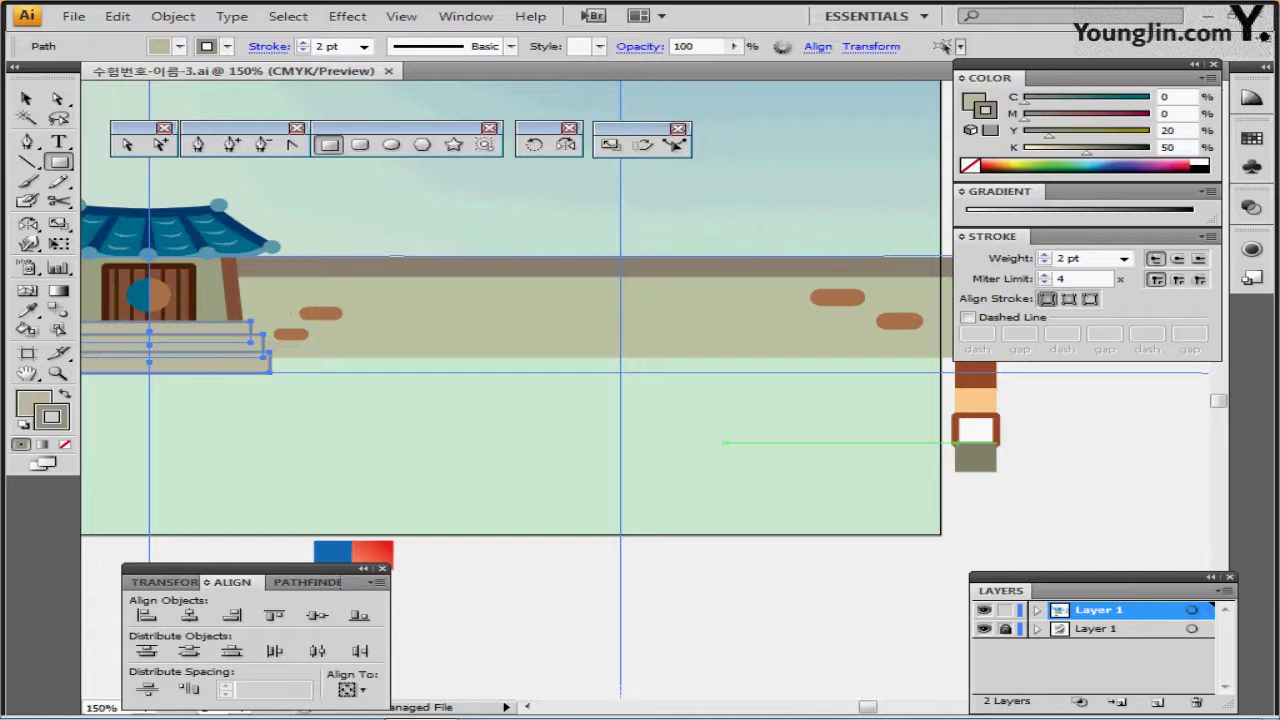
left_click_drag(726, 442, 626, 410)
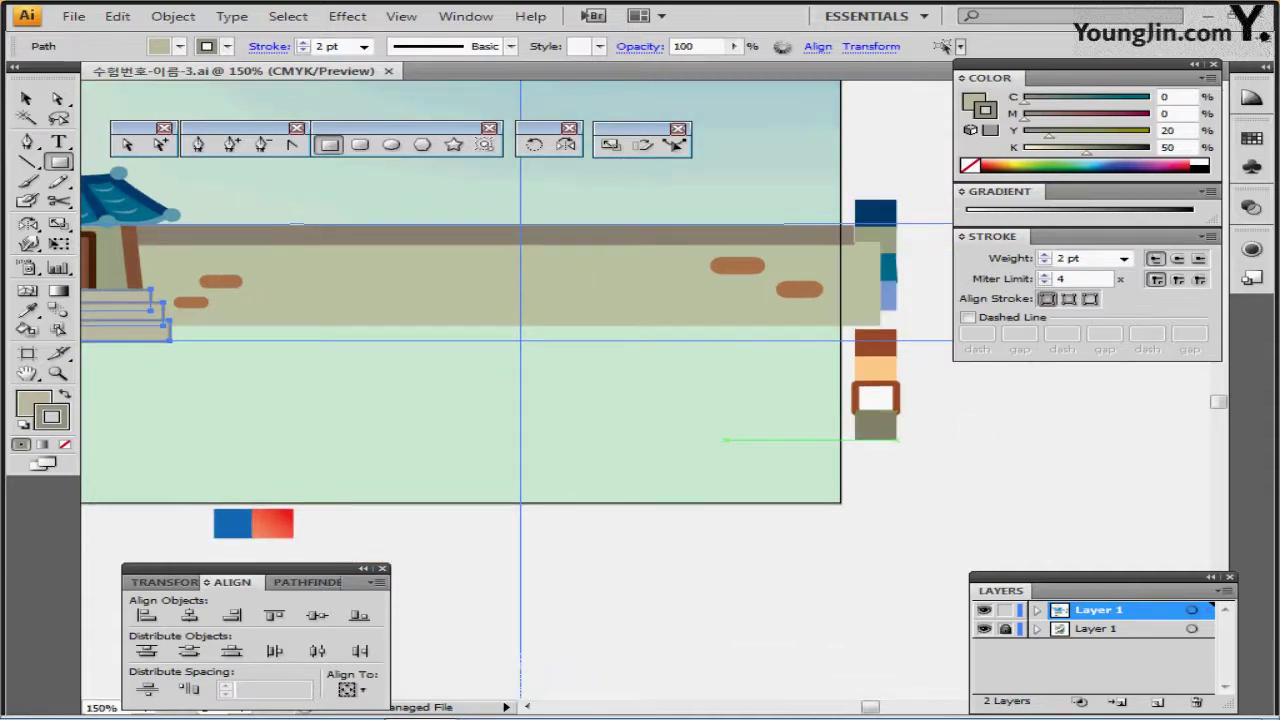
left_click_drag(970, 409, 195, 457)
key("ctrl+minus")
left_click(819, 305, "ctrl")
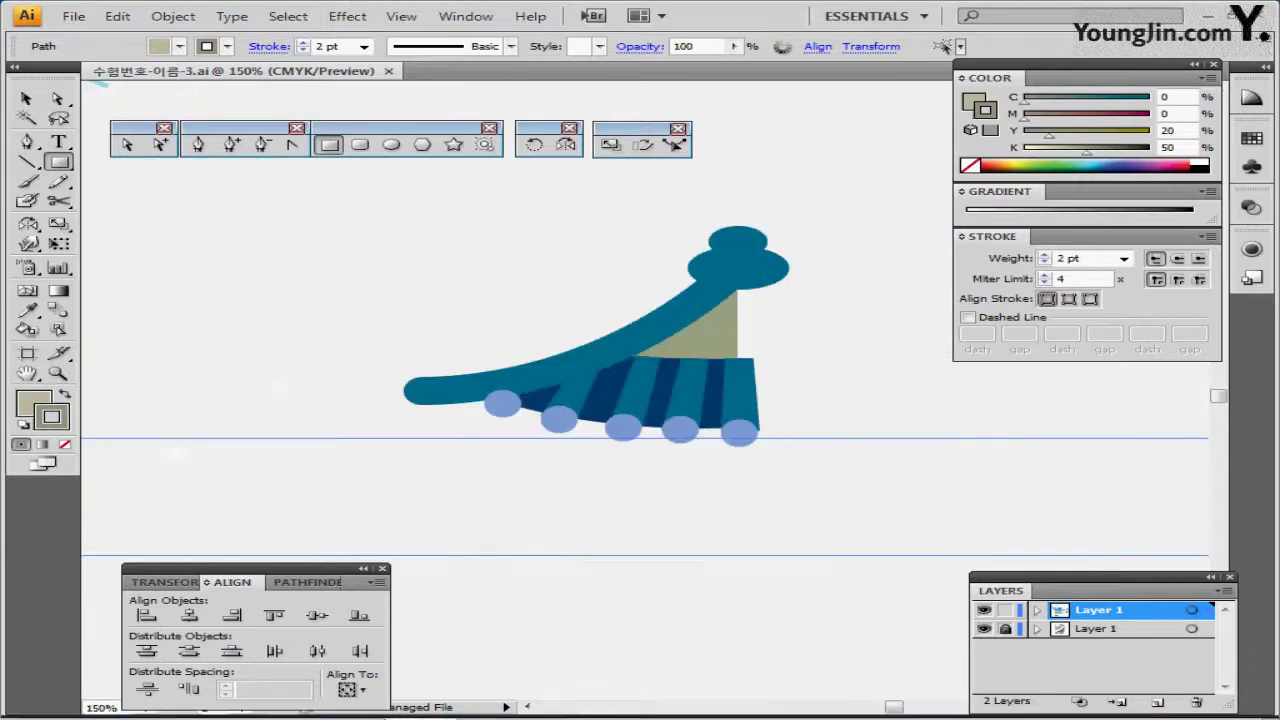
left_click(884, 323, "ctrl")
left_click_drag(433, 513, 703, 404)
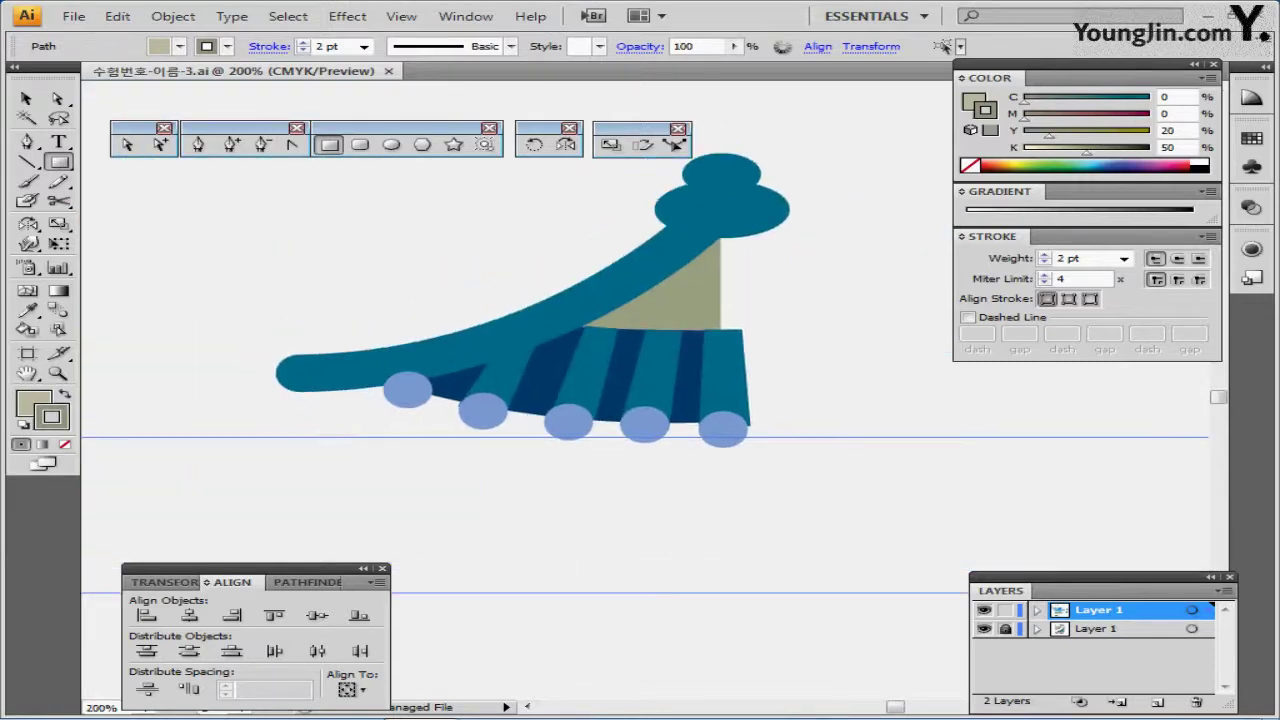
left_click(27, 99)
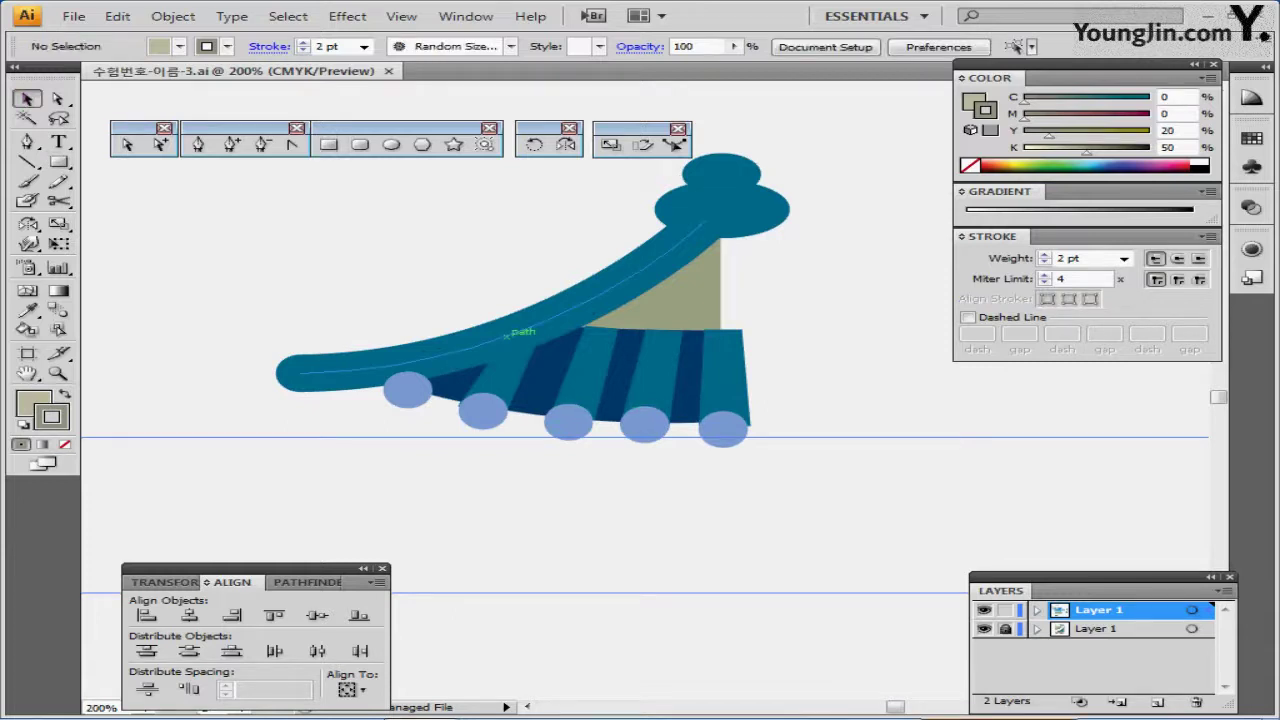
left_click(506, 335)
key("ctrl+shift+a")
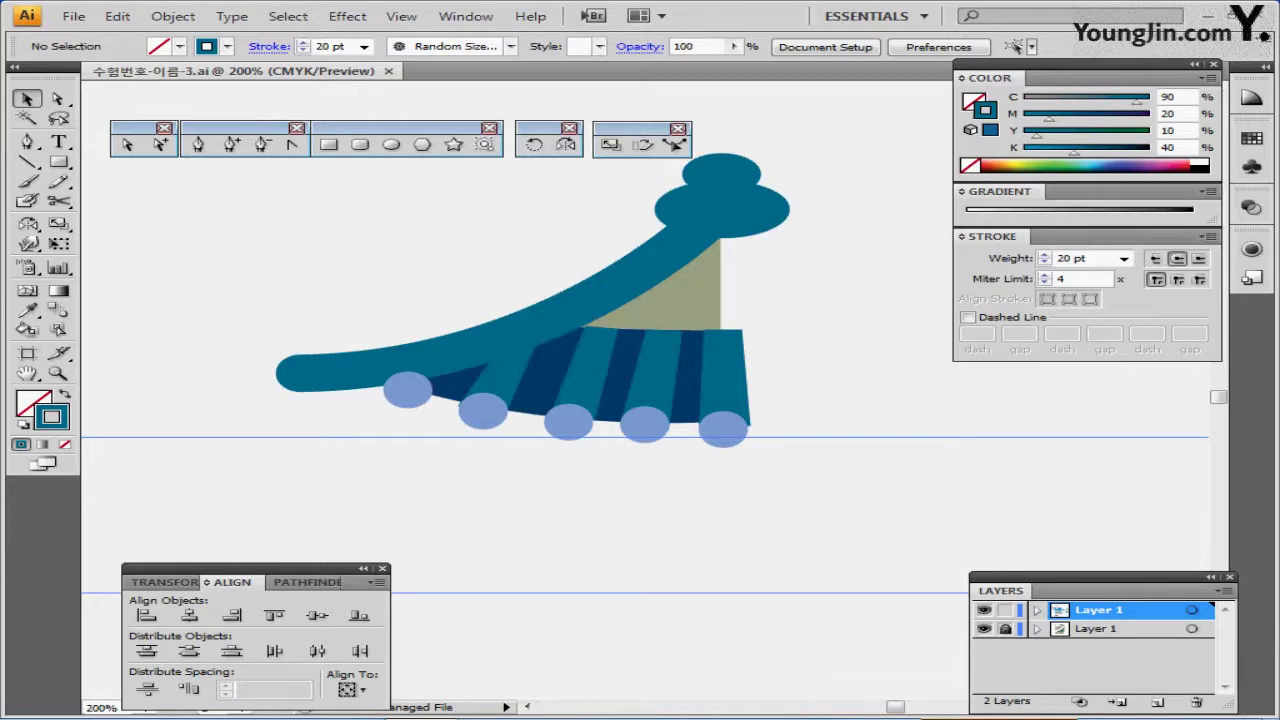
Examine the olive gable shape and the navy roof base shape beneath the curved ridge, isolating the gable to see its full outline.
left_click(705, 300)
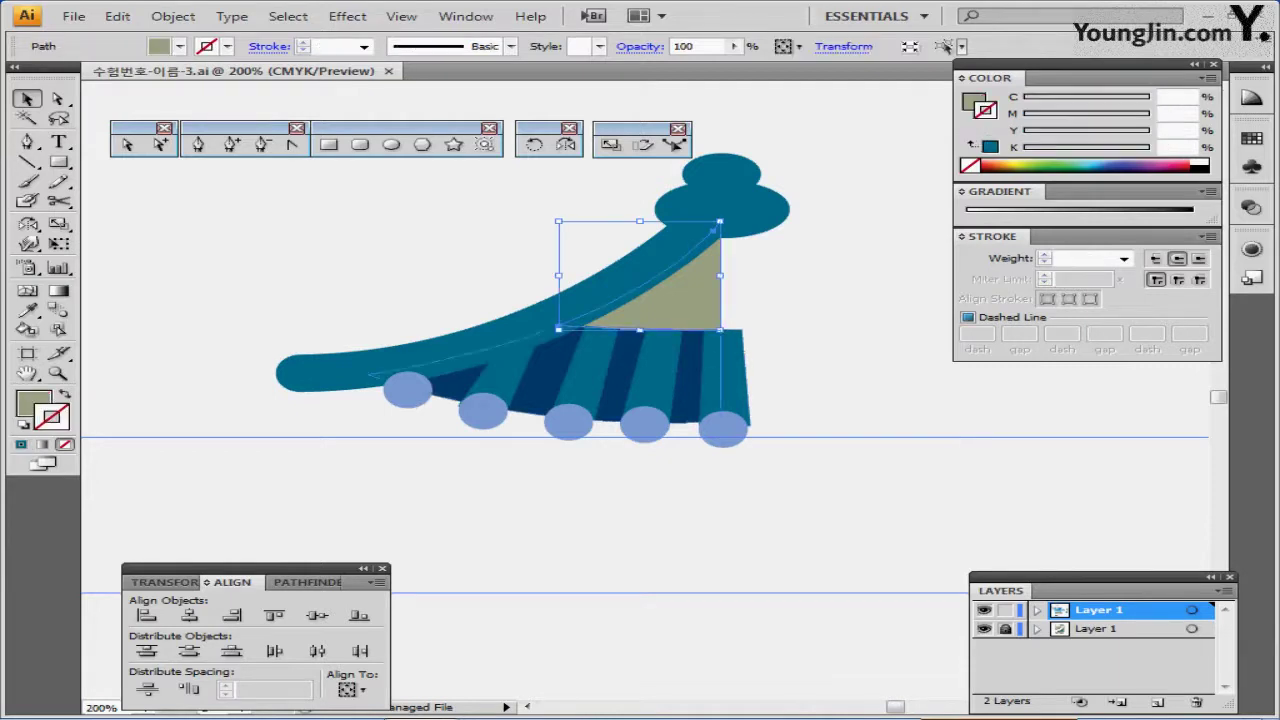
left_click(690, 362, "shift")
double_click(700, 305)
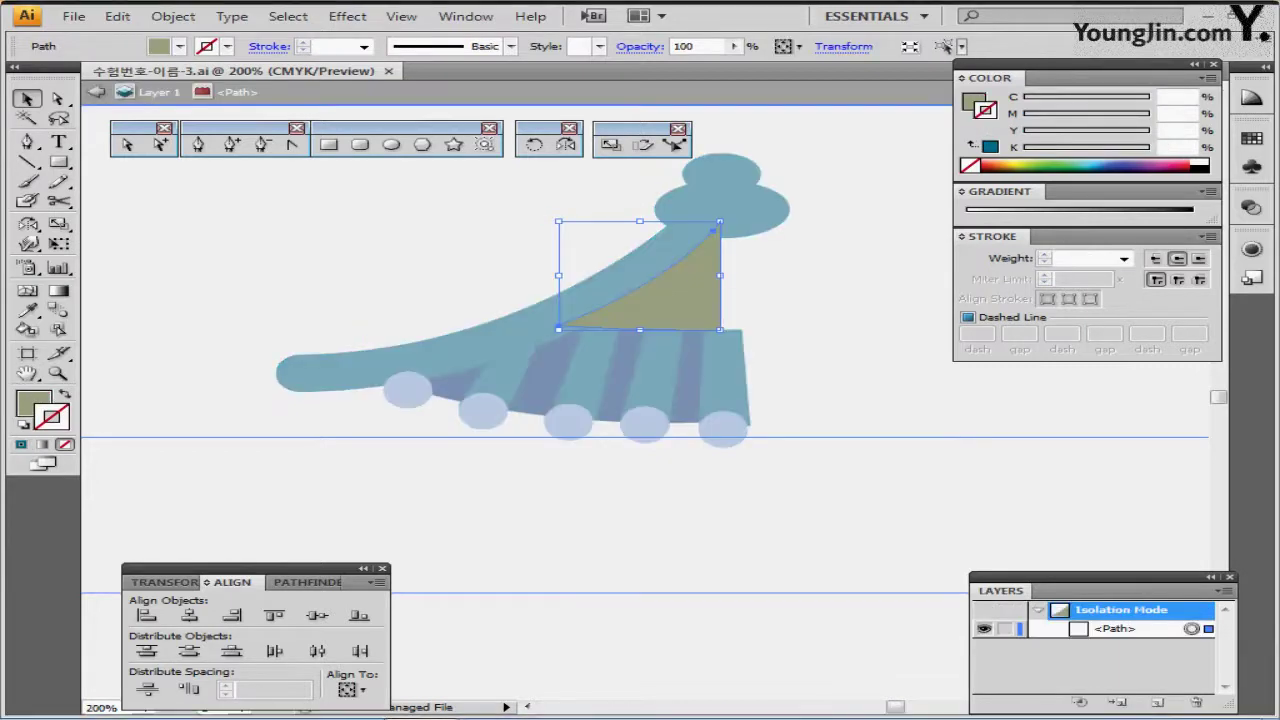
key("ctrl+shift+a")
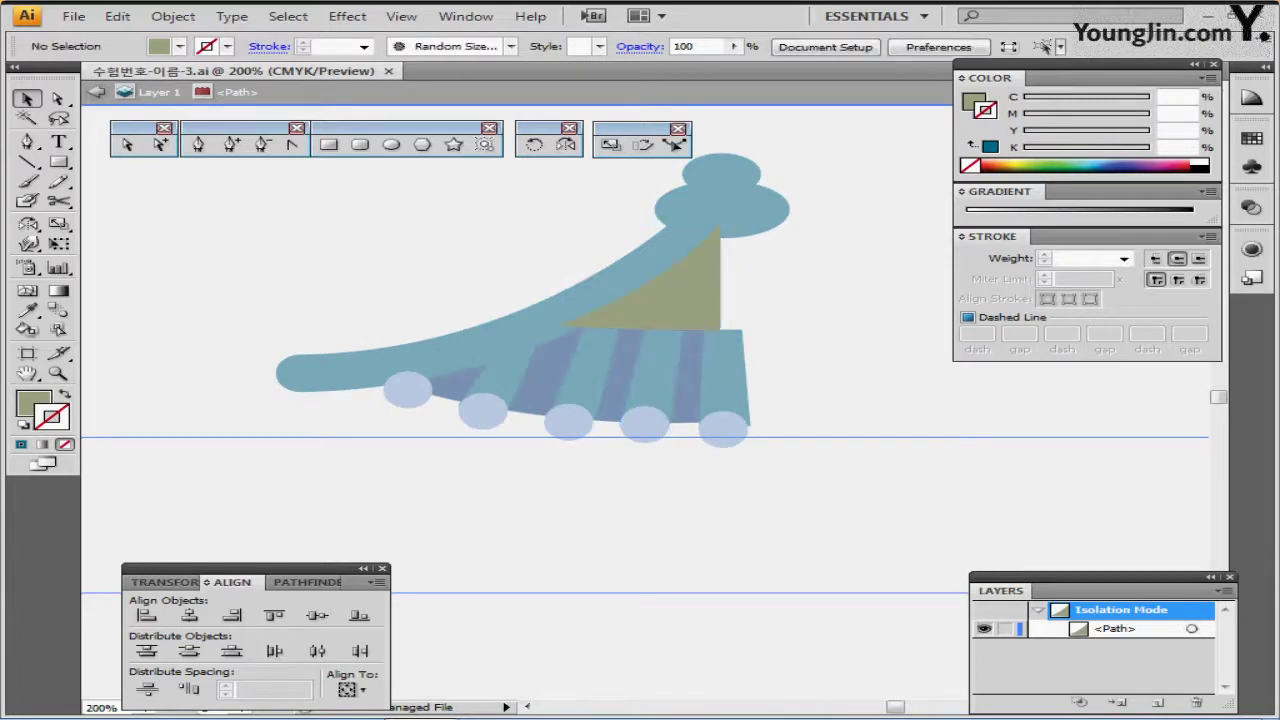
key("Escape")
left_click(690, 370)
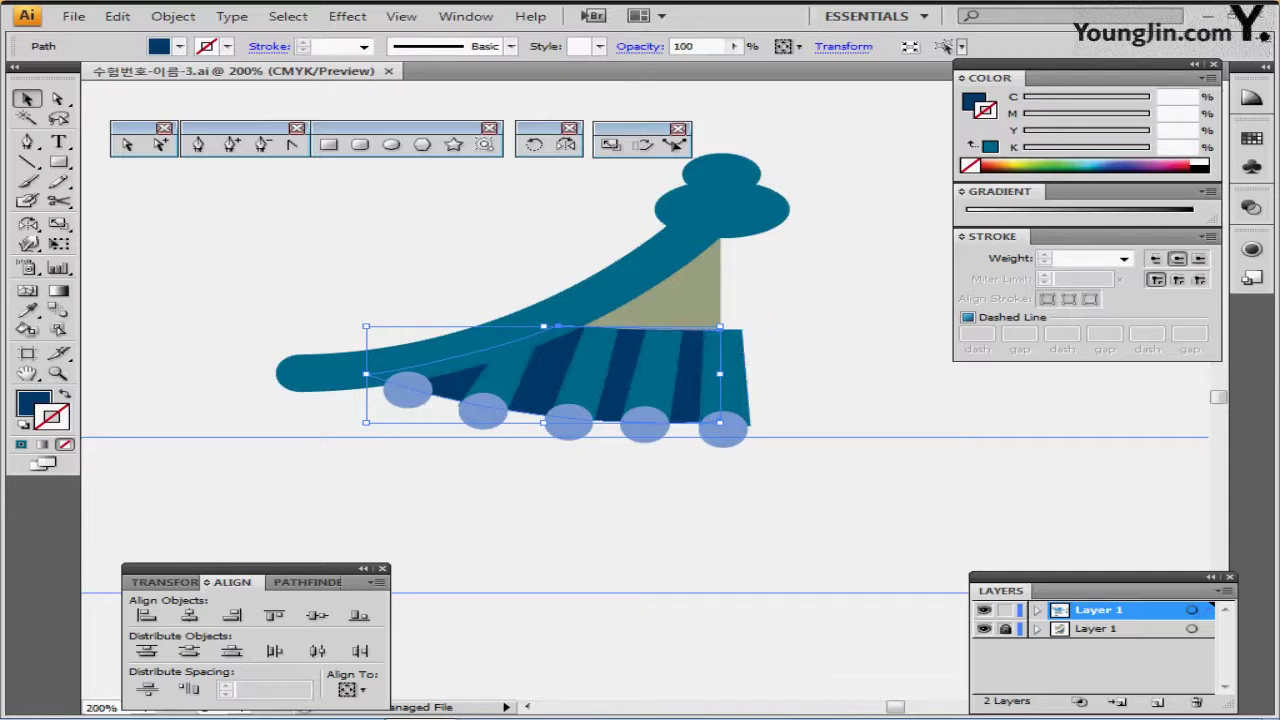
key("ctrl+shift+a")
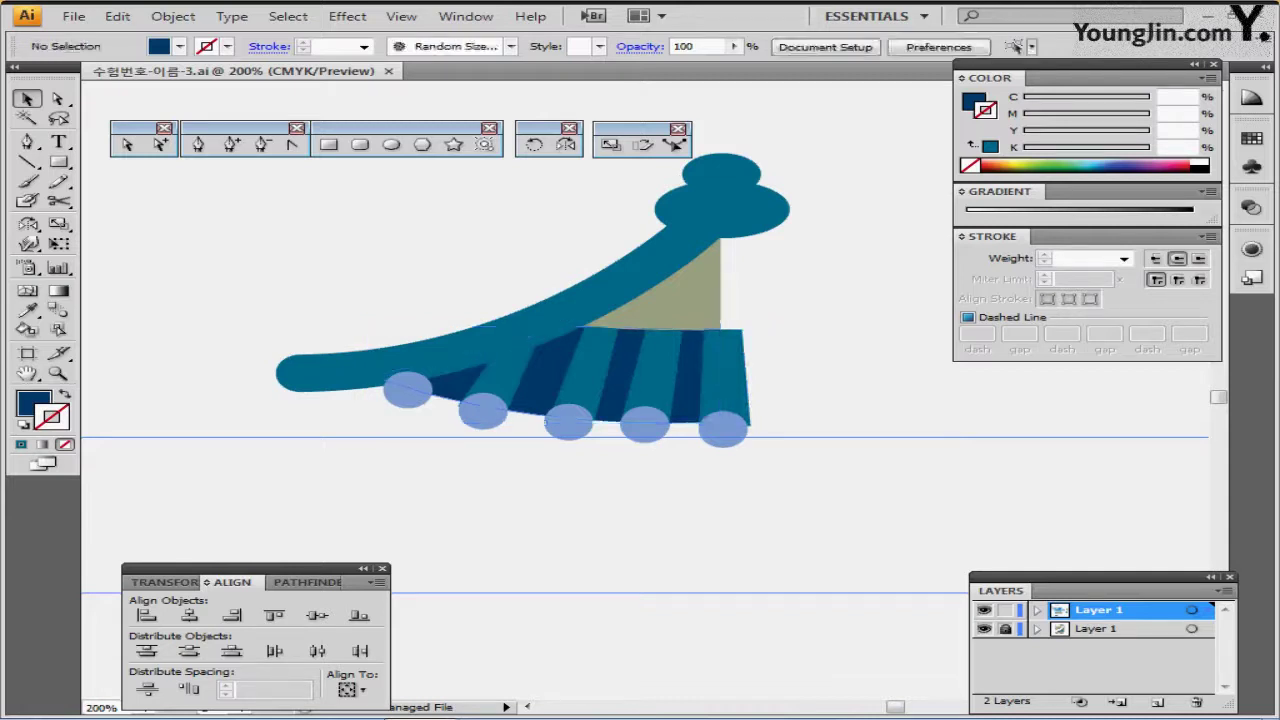
left_click(688, 305)
left_click(689, 368)
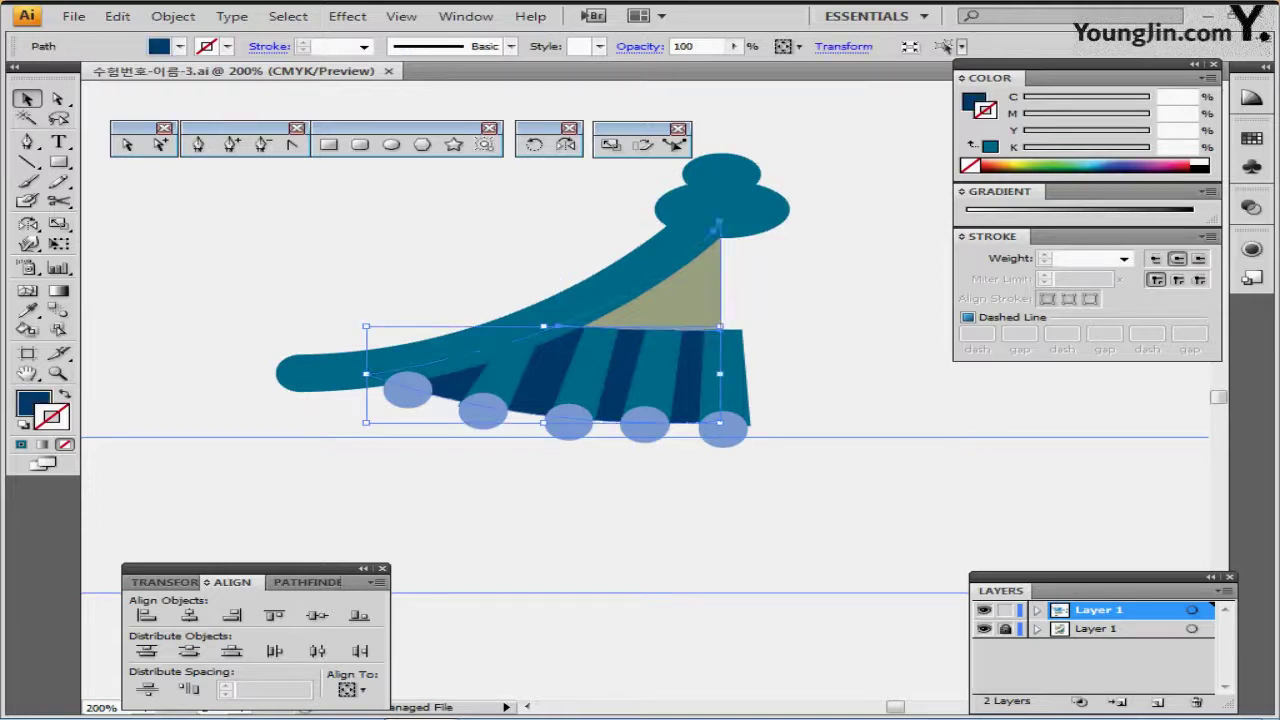
left_click(688, 300)
left_click(689, 368)
key("ctrl+shift+a")
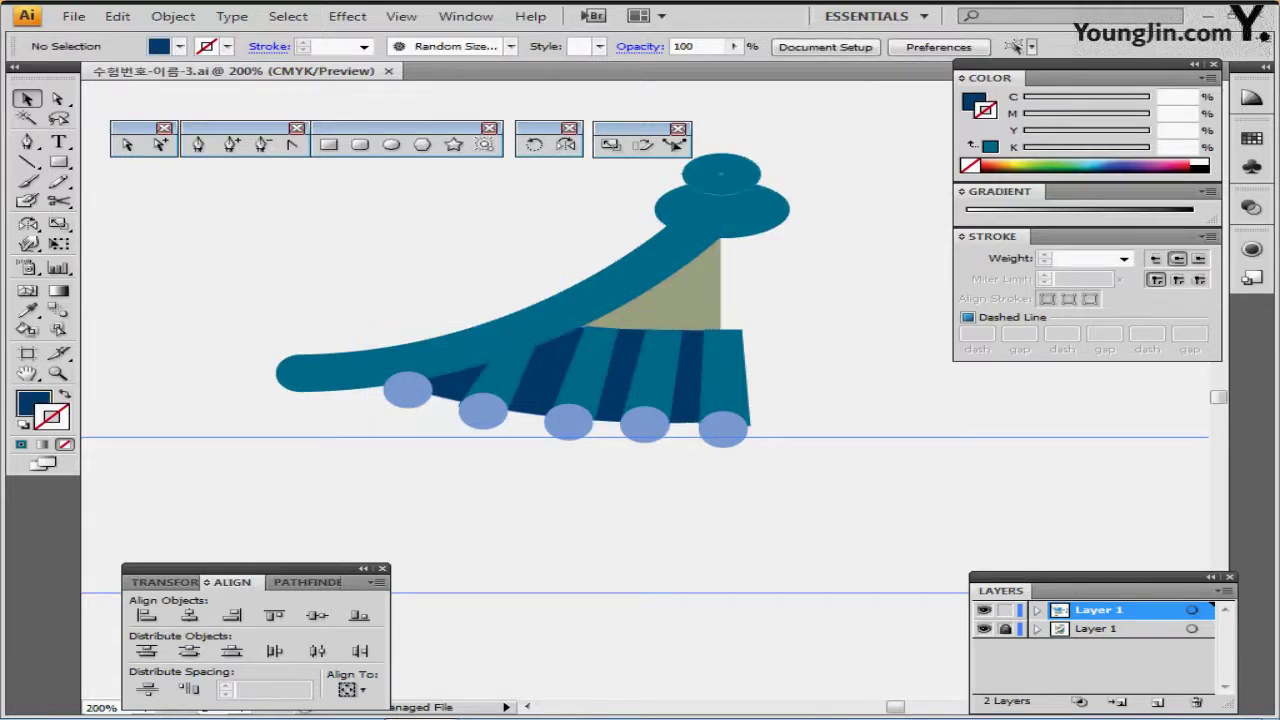
Examine the small top ellipse of the roof ornament and each of the slanted teal tile strips.
left_click(721, 174)
key("ctrl+shift+a")
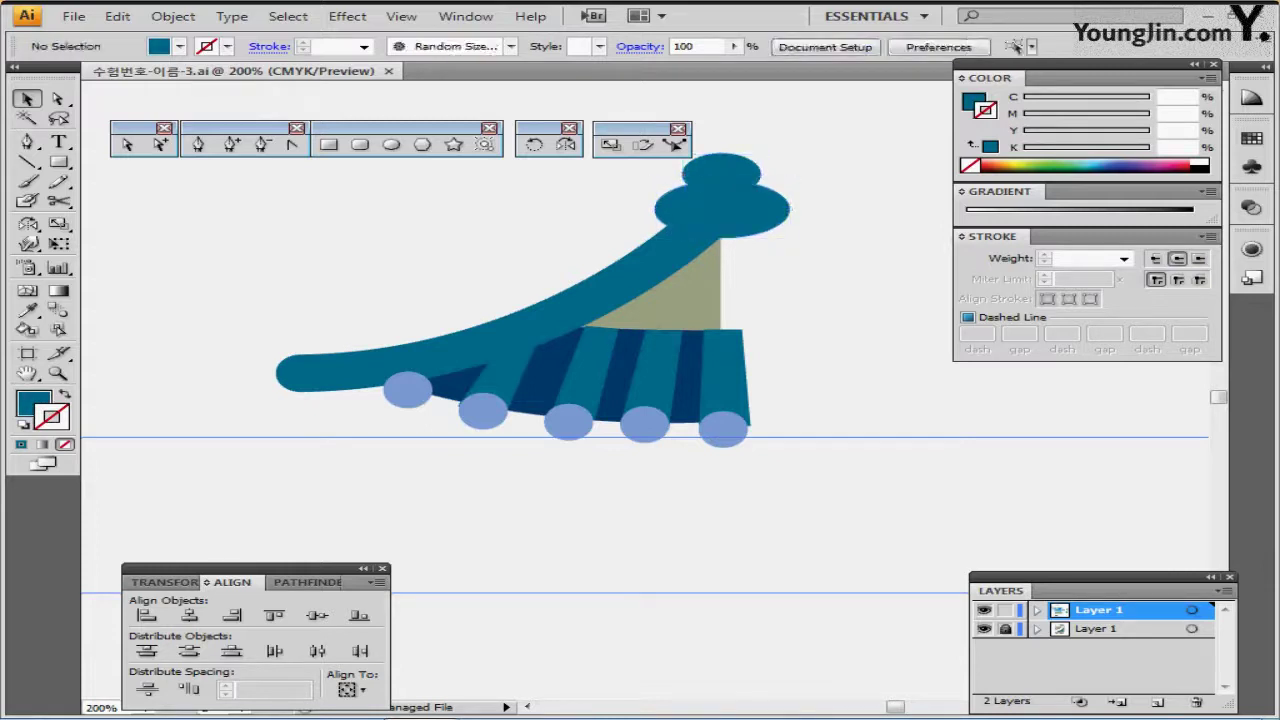
left_click(515, 375)
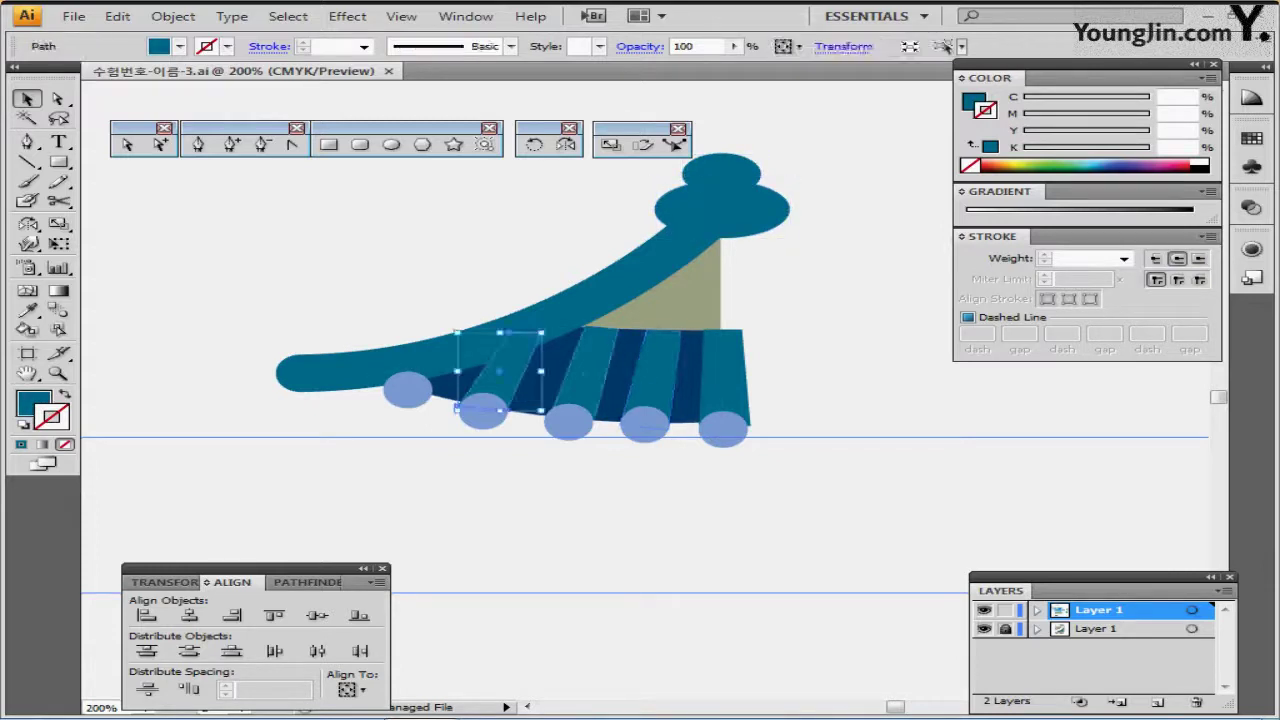
left_click(583, 372)
left_click(620, 378)
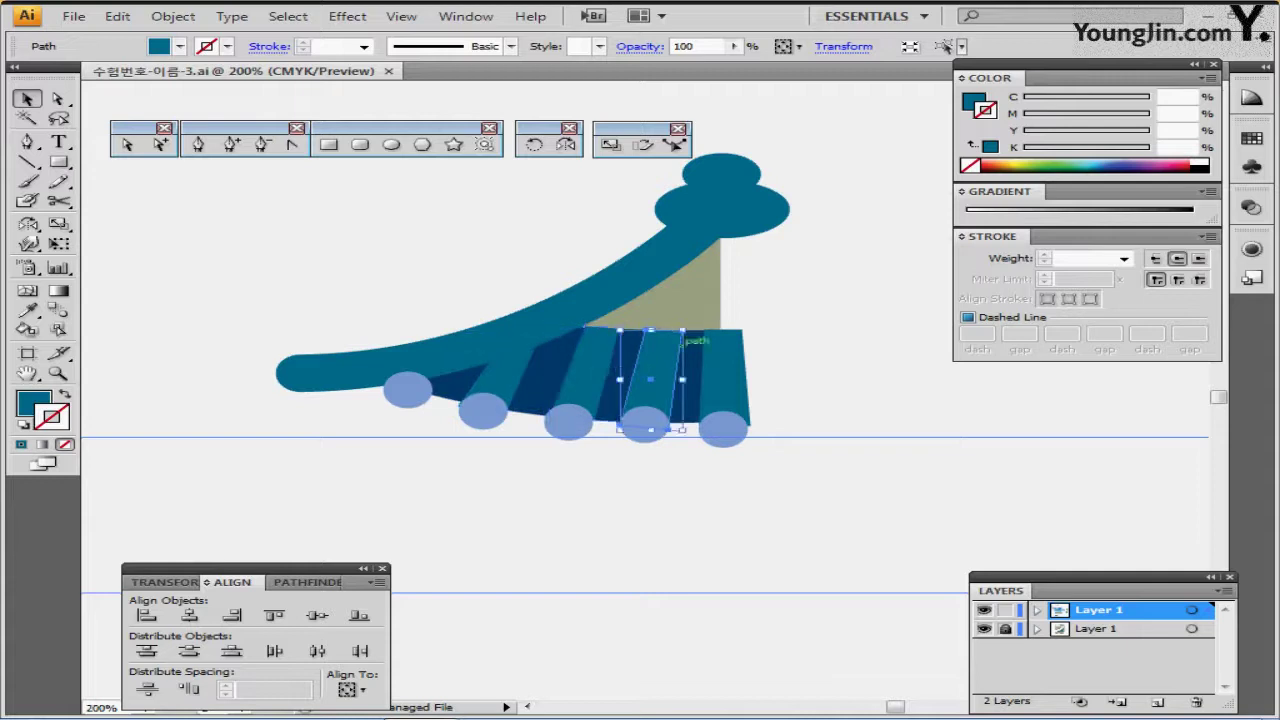
left_click(650, 379)
left_click(724, 378)
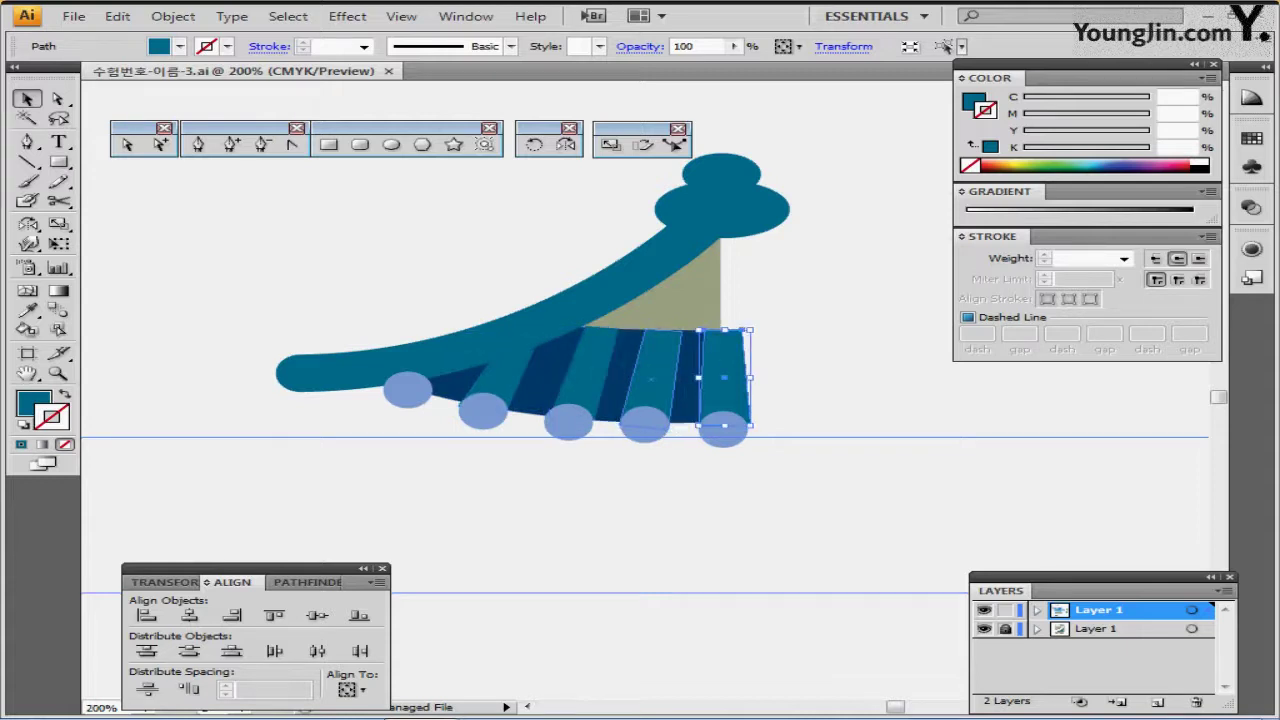
Convert the curved teal ridge's 20 pt stroke into a filled shape with Outline Stroke.
left_click(651, 379)
key("ctrl+shift+a")
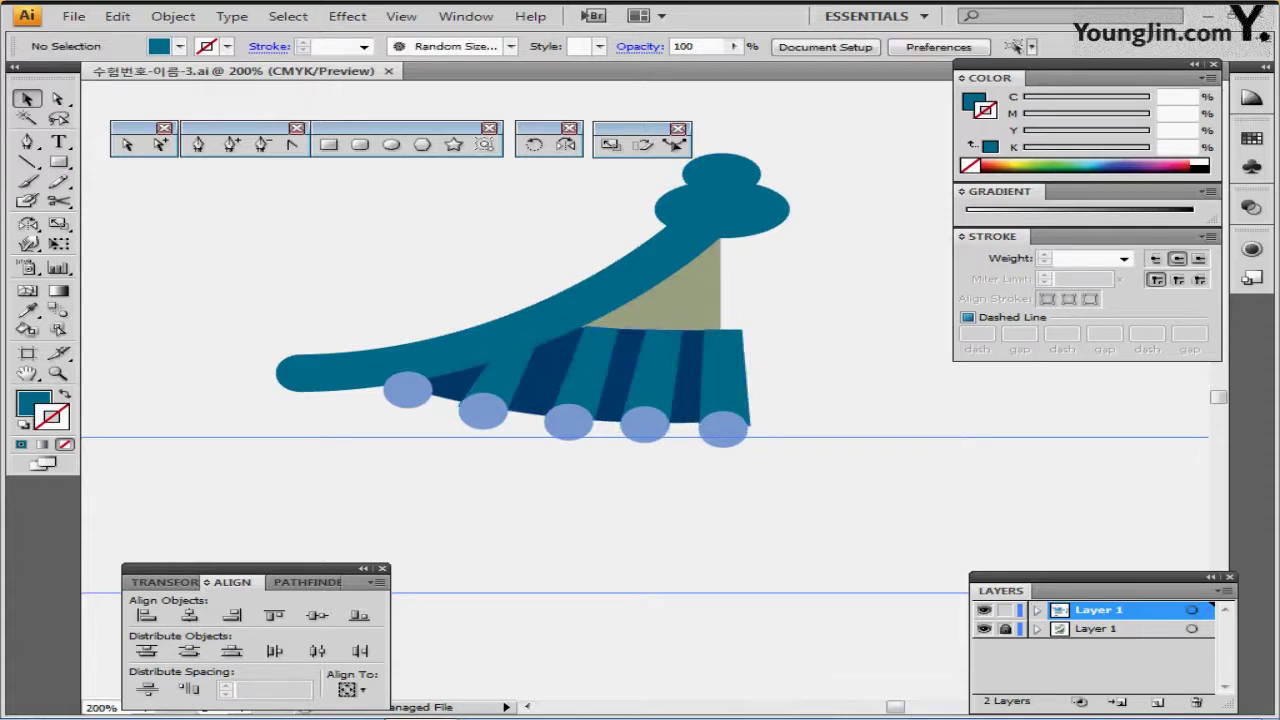
left_click_drag(251, 306, 338, 400)
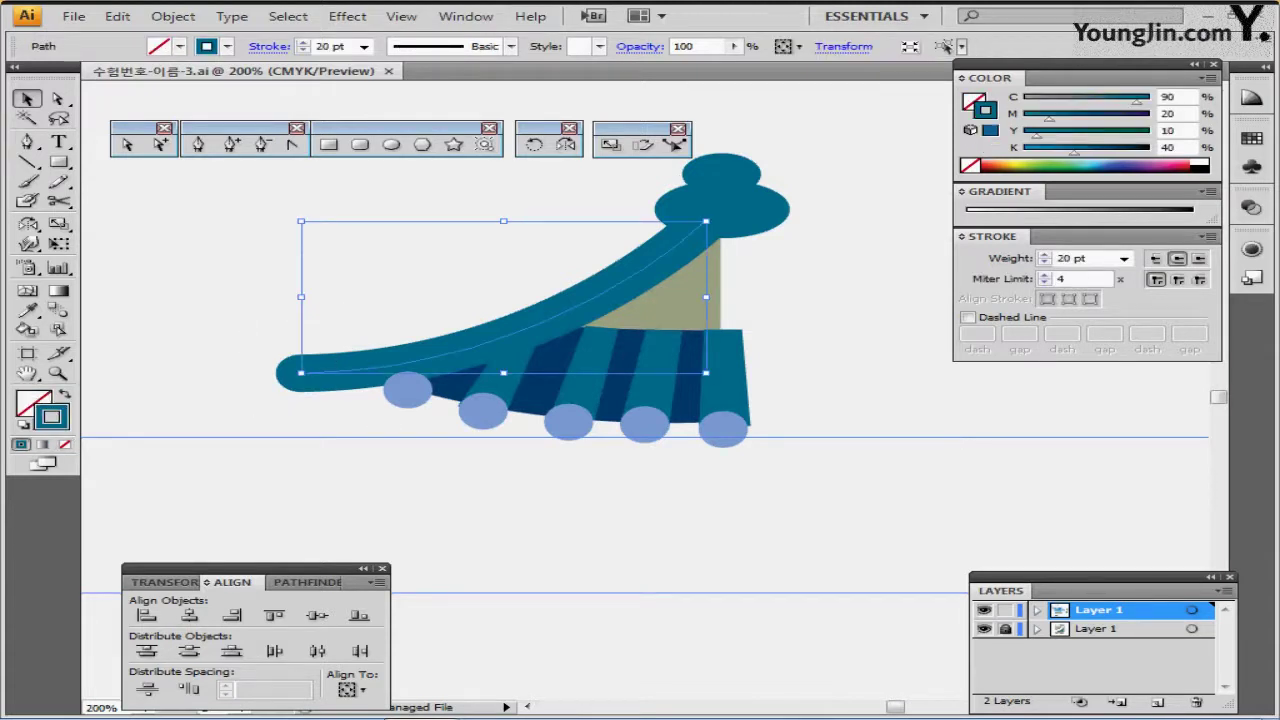
double_click(53, 417)
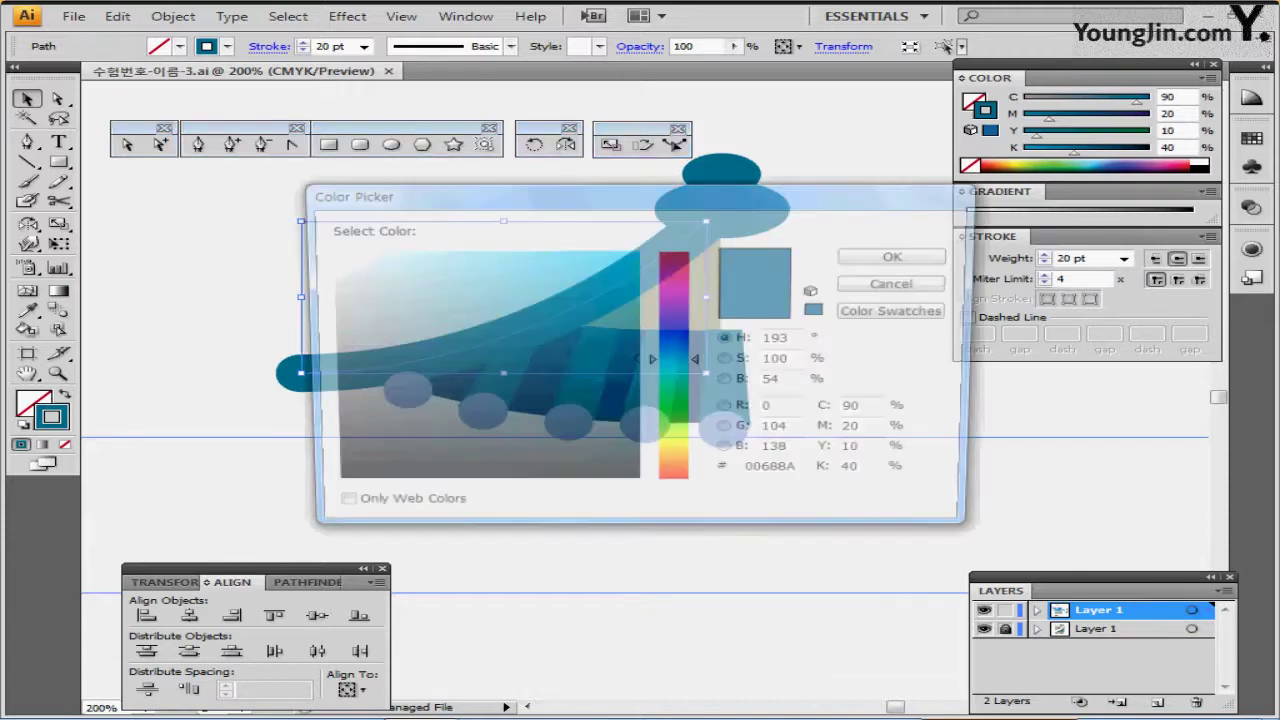
left_click(902, 284)
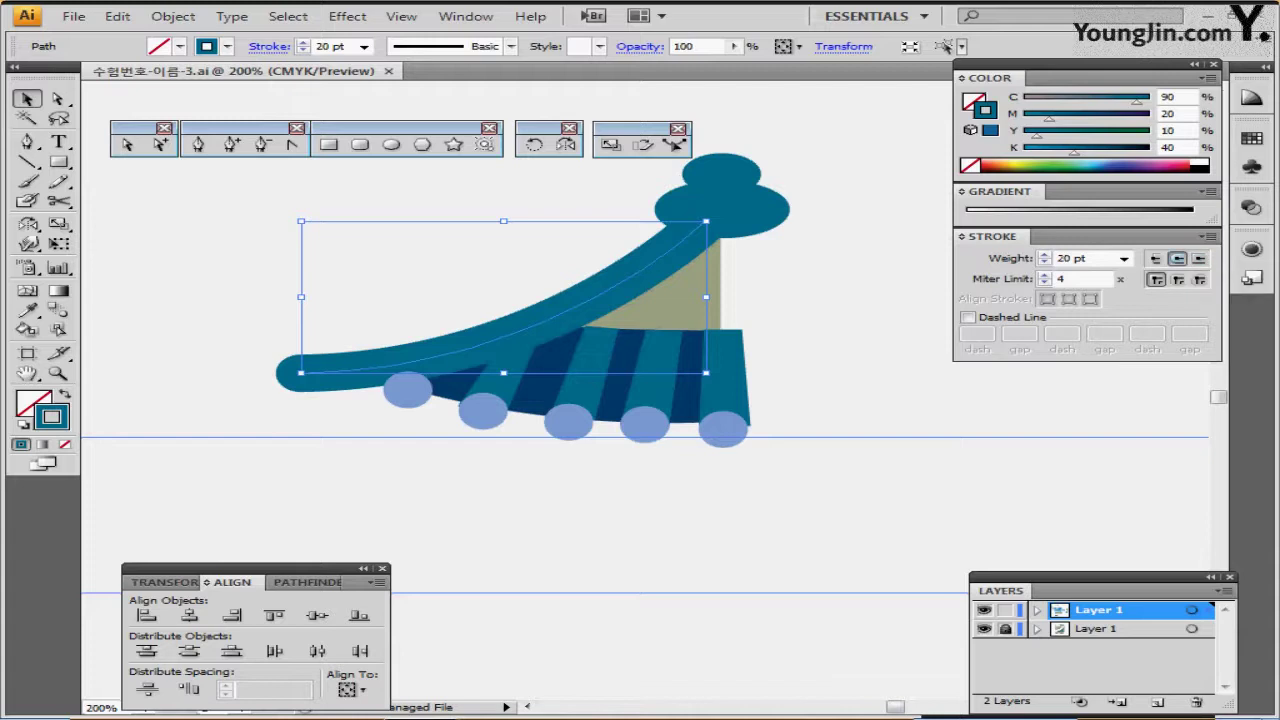
left_click(173, 16)
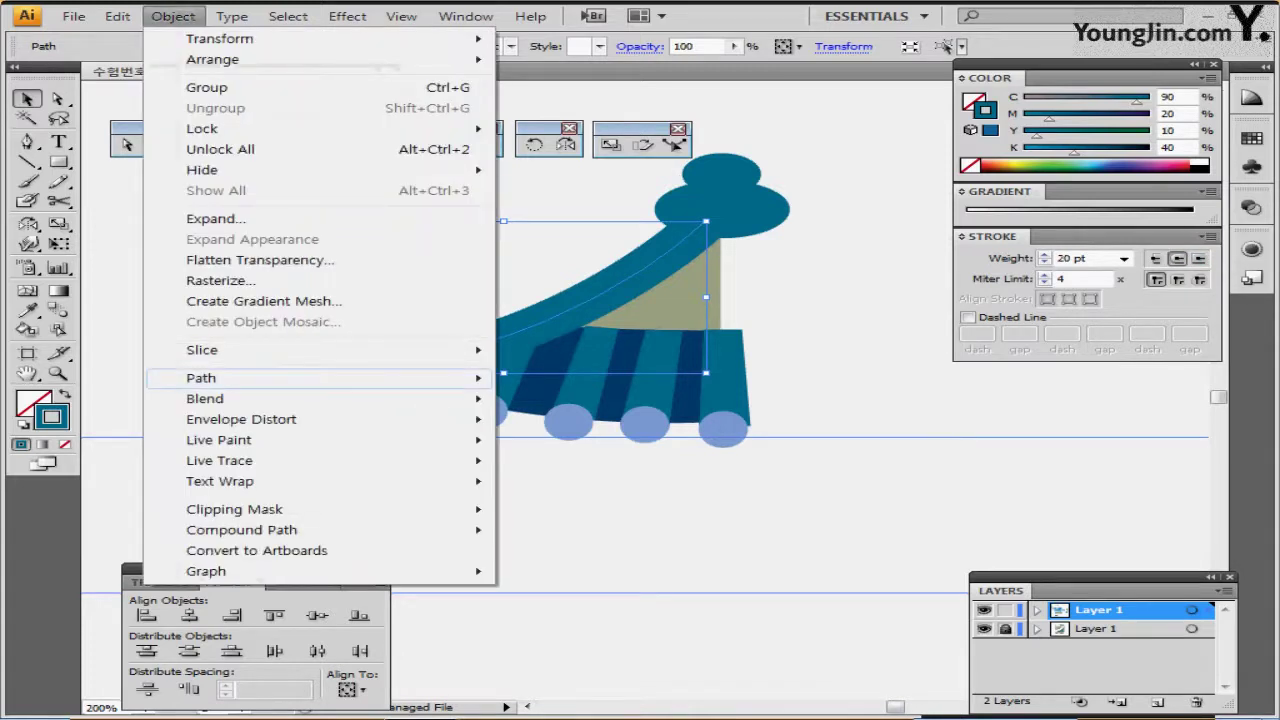
mouse_move(300, 378)
left_click(580, 426)
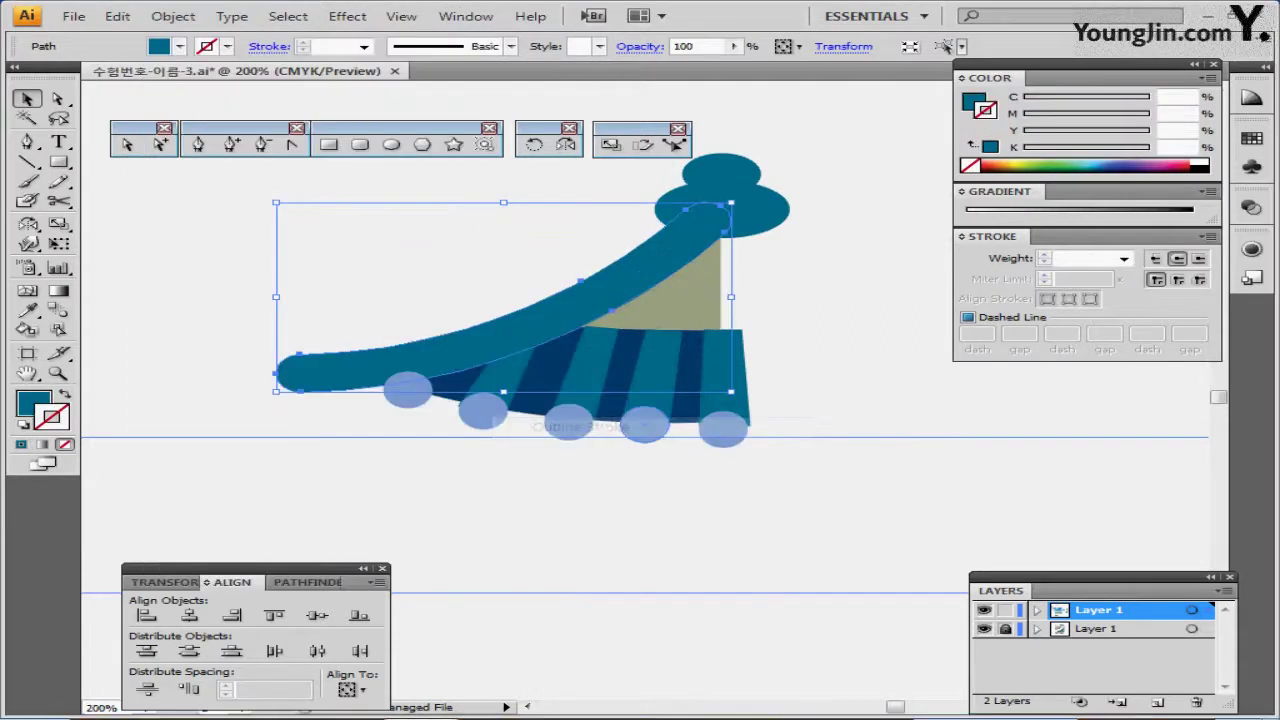
key("ctrl+c")
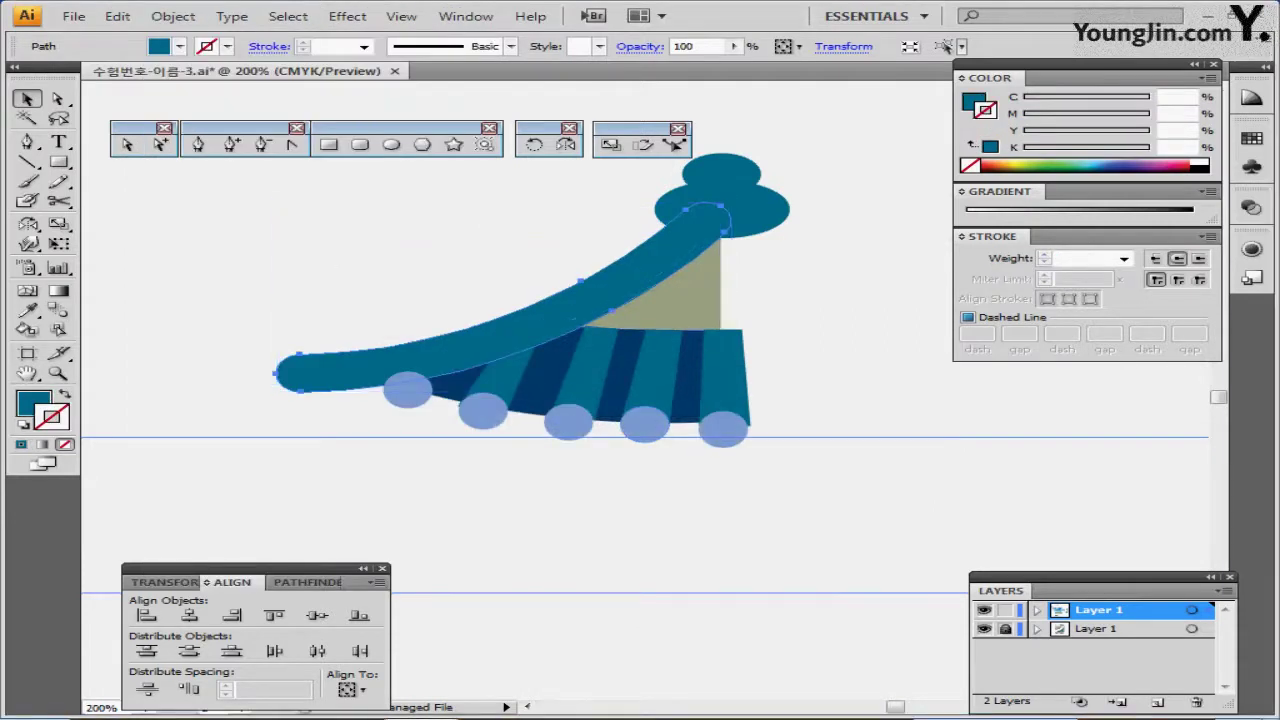
Mirror a copy of the half roof, without the ornament and centre tile, across the vertical line at the gable's inner edge.
key("ctrl+minus")
key("ctrl+minus")
key("ctrl+minus")
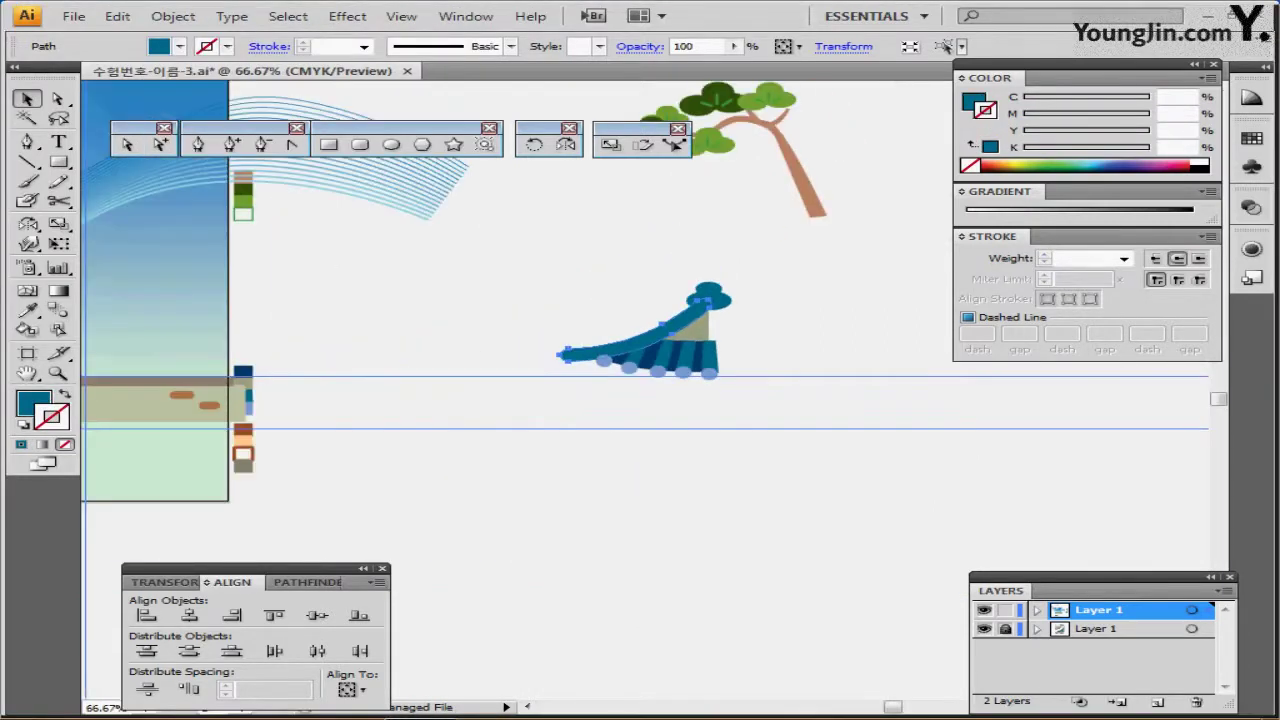
key("ctrl+plus")
key("ctrl+plus")
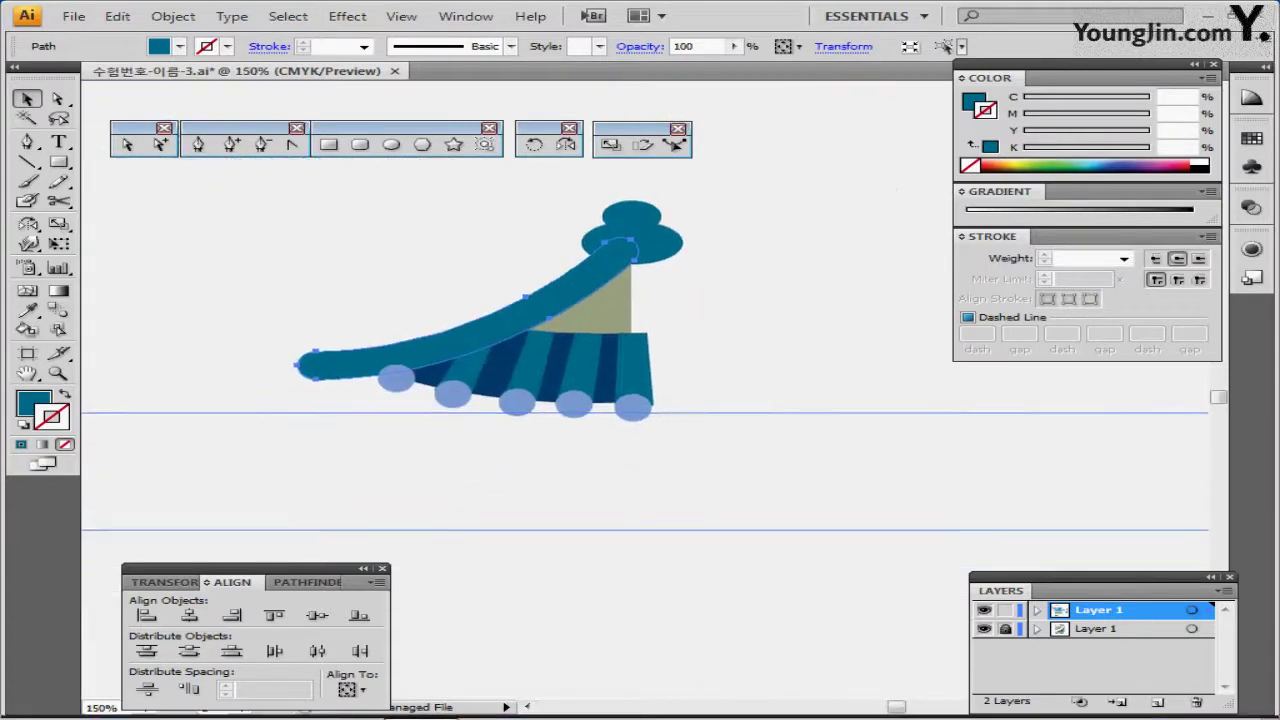
key("ctrl+shift+a")
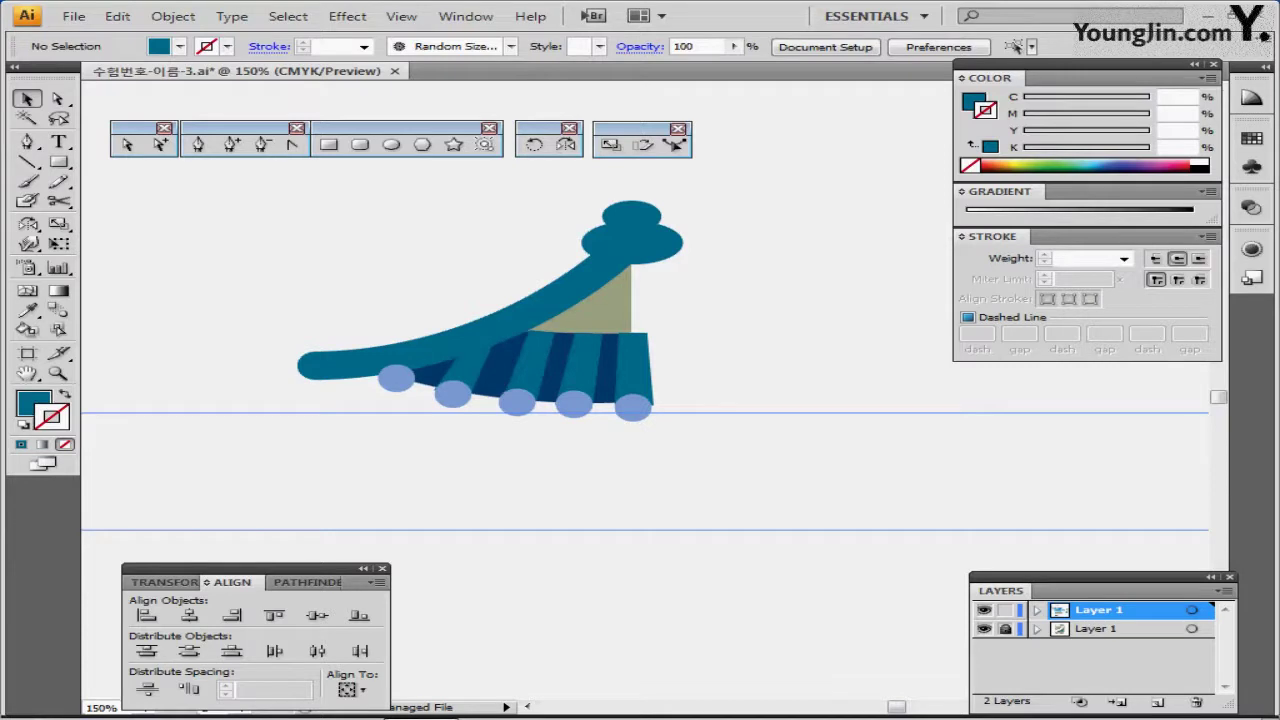
left_click_drag(273, 219, 580, 460)
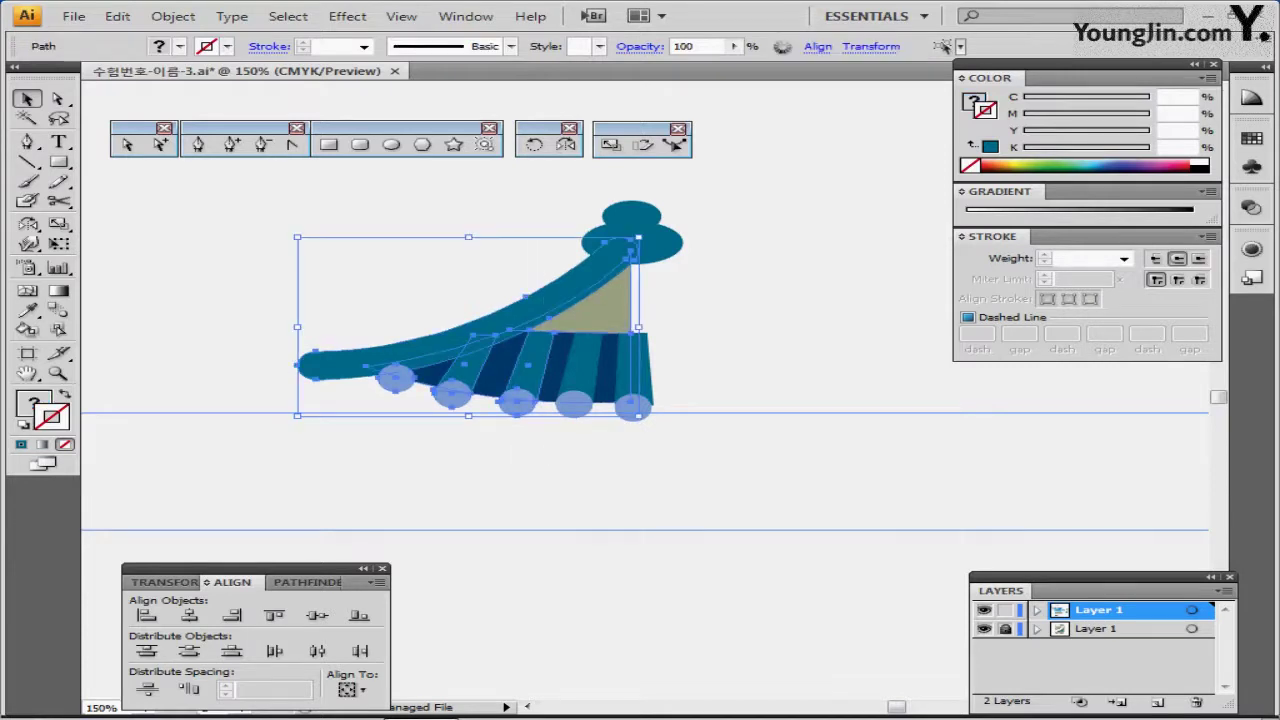
left_click_drag(367, 306, 600, 469)
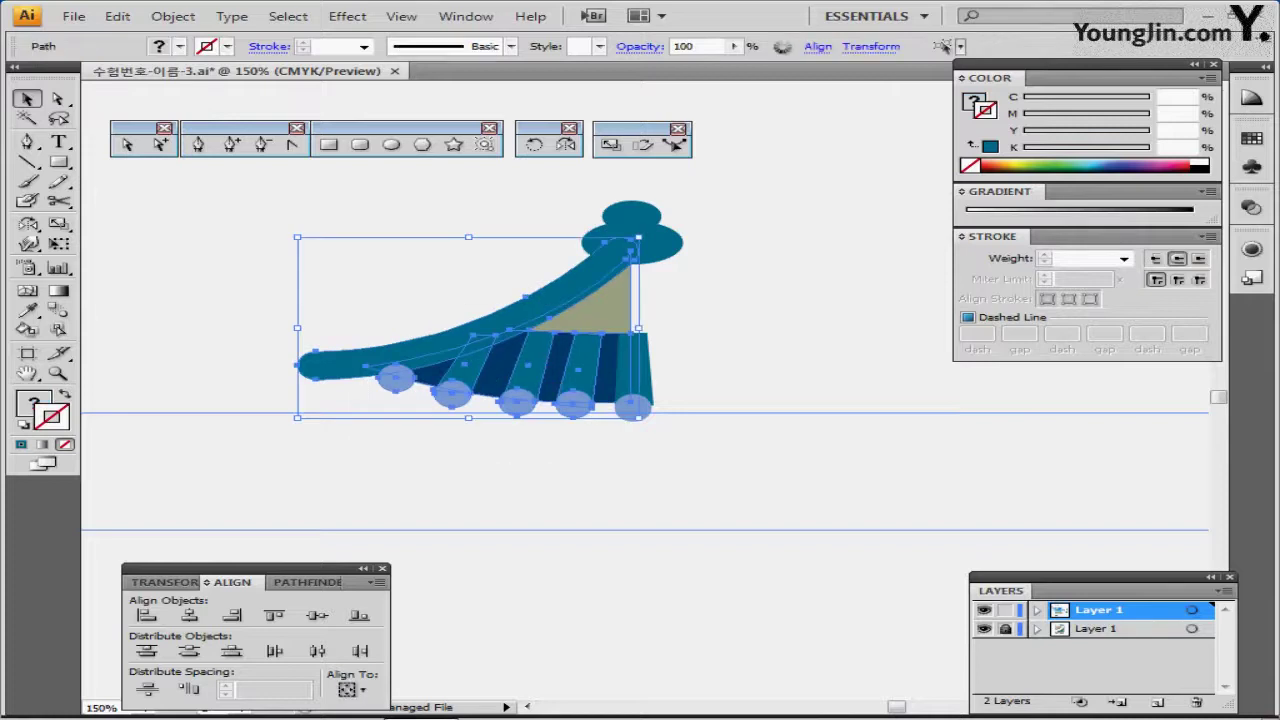
left_click(566, 144)
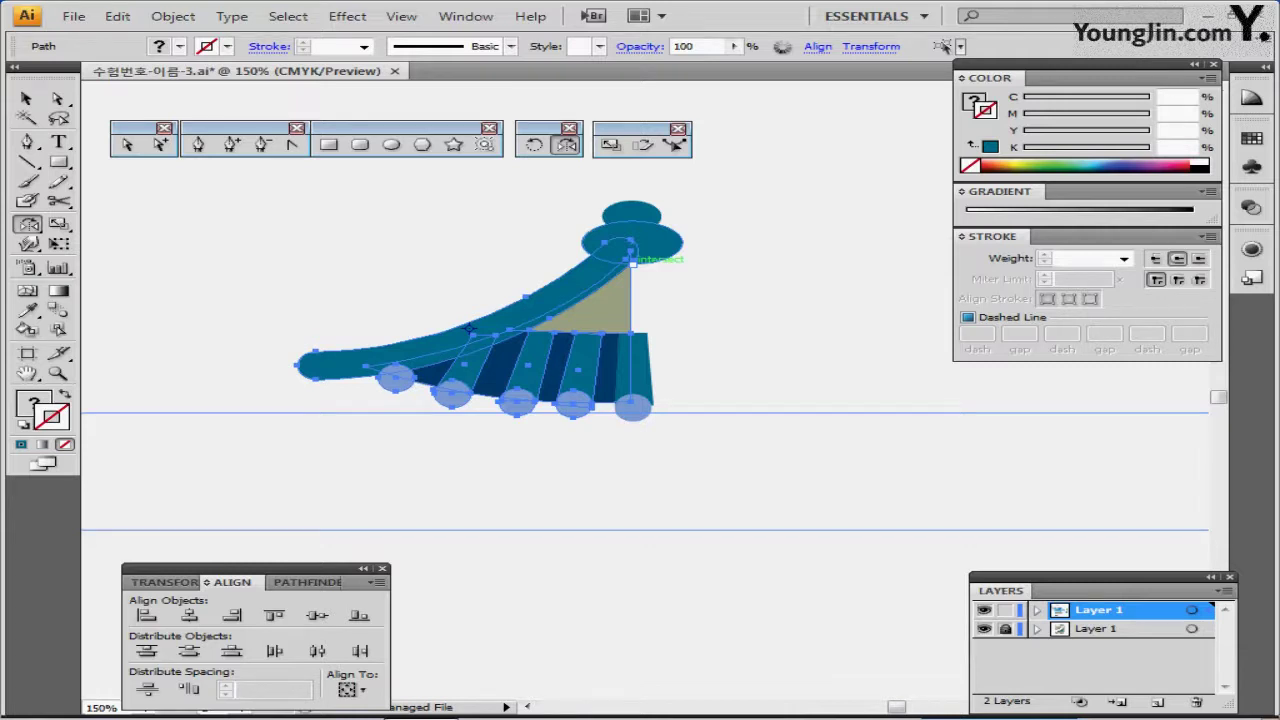
left_click(631, 260, "alt")
left_click(754, 373)
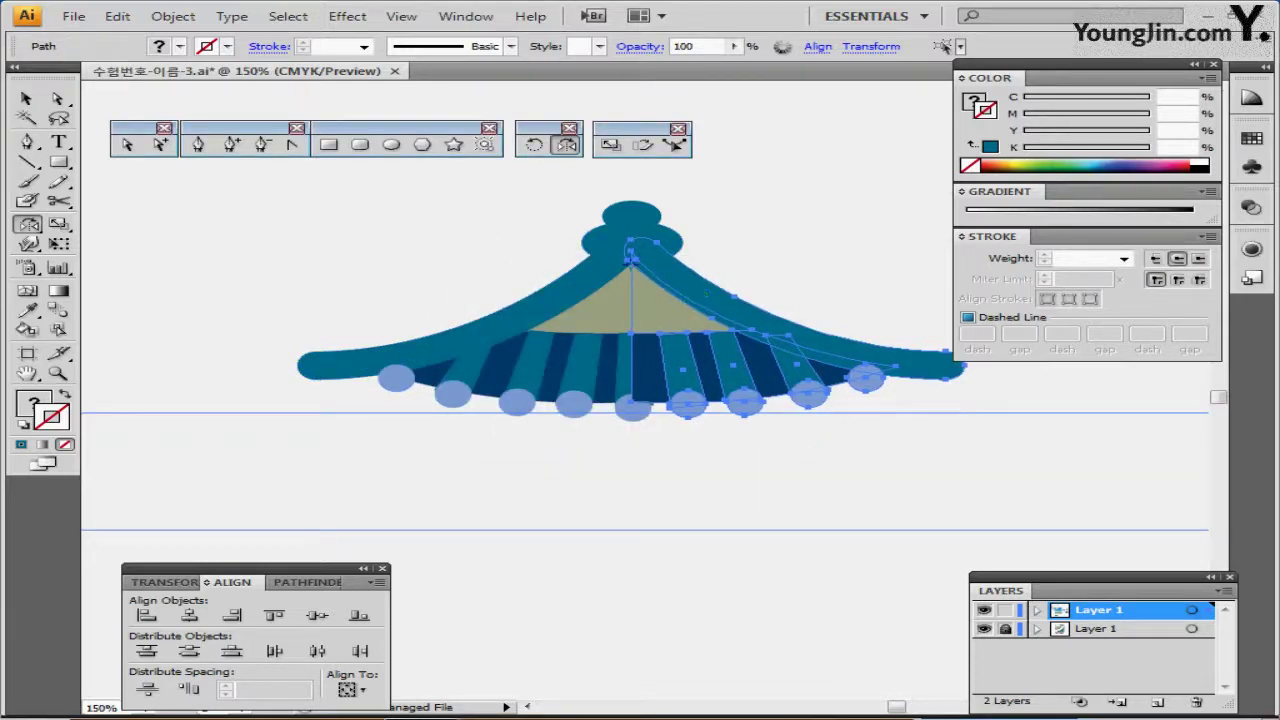
Unite the two olive gable halves into one shape and arrange it behind the teal ridges.
key("v")
left_click(590, 465)
left_click(598, 312)
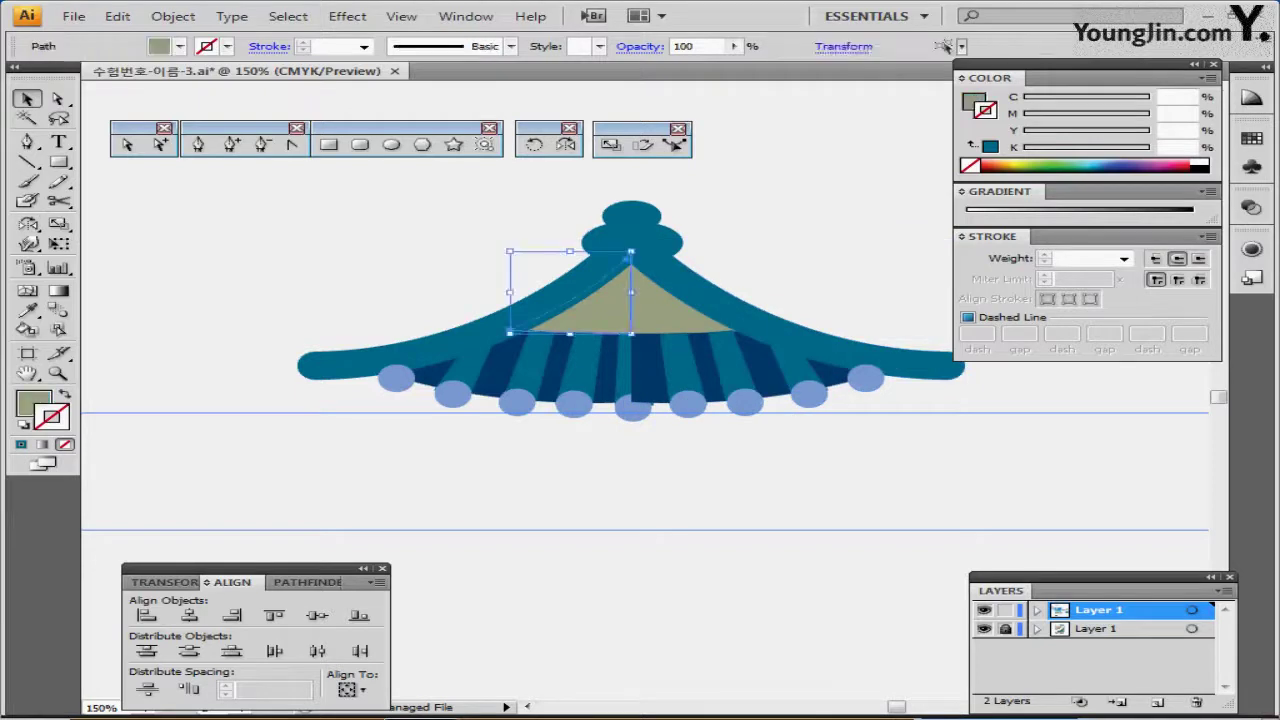
left_click(636, 265, "shift")
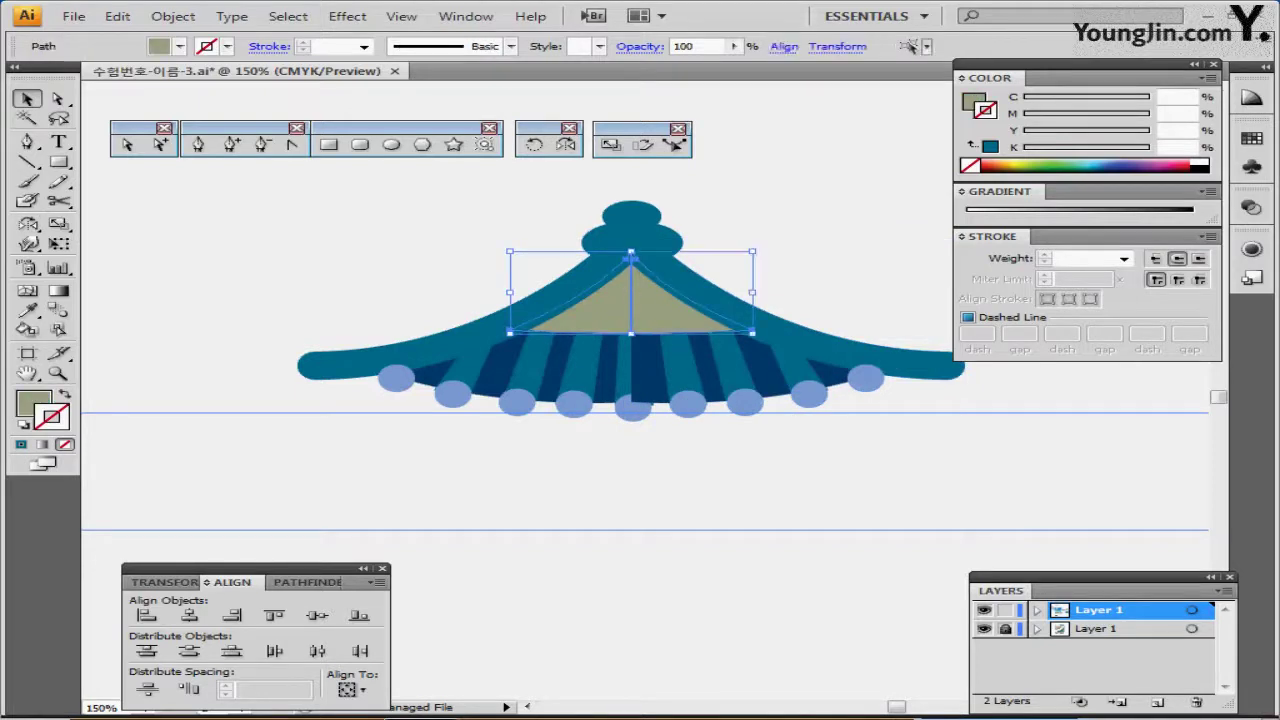
left_click_drag(300, 568, 318, 498)
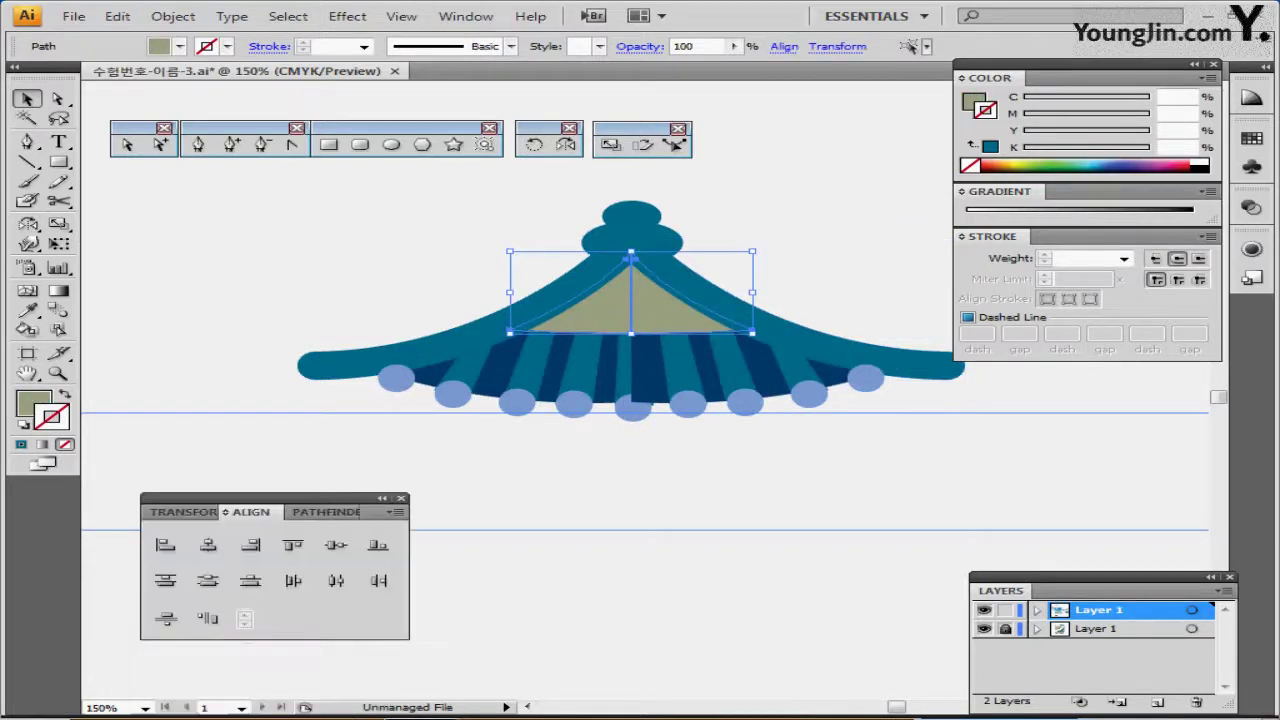
left_click(326, 511)
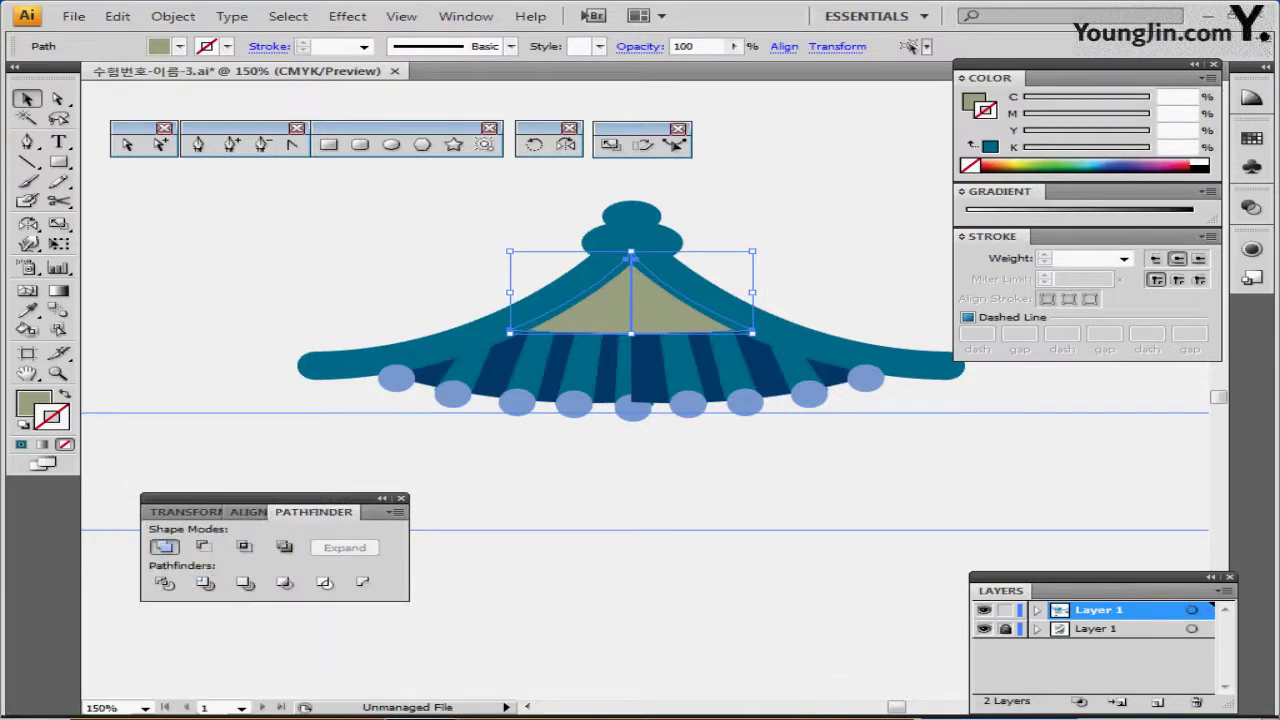
left_click(164, 547)
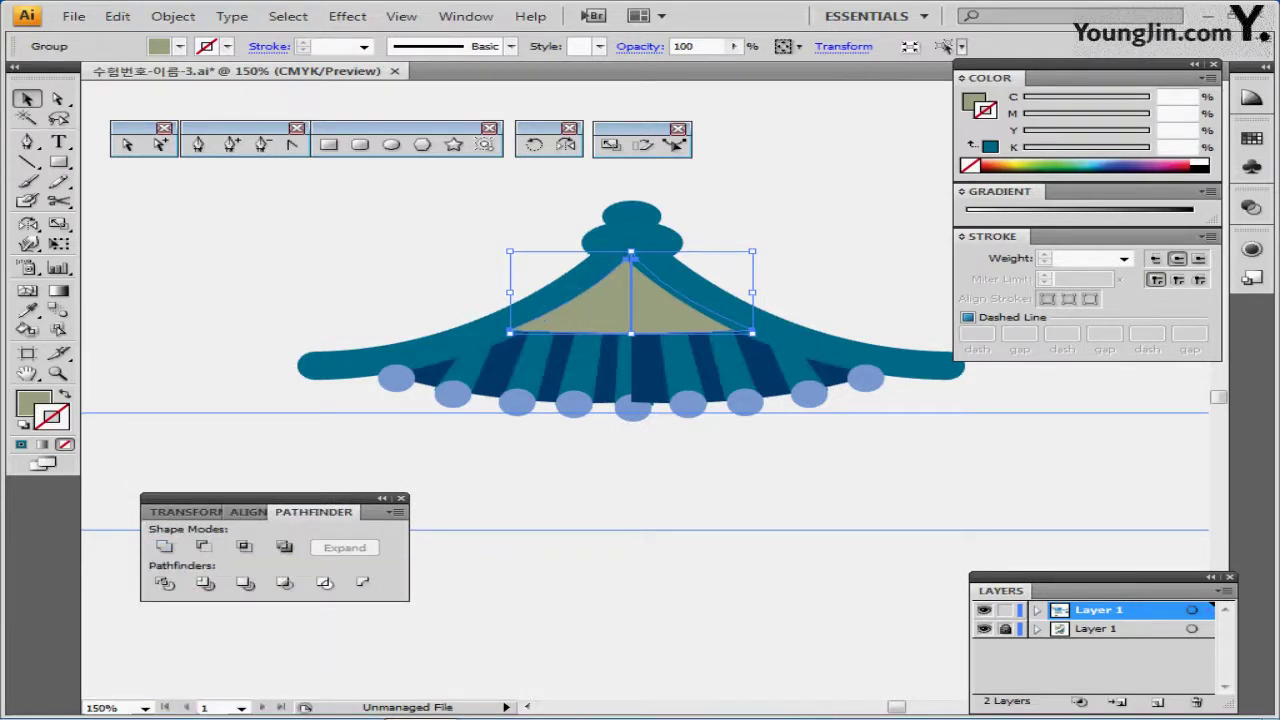
key("ctrl+shift+b")
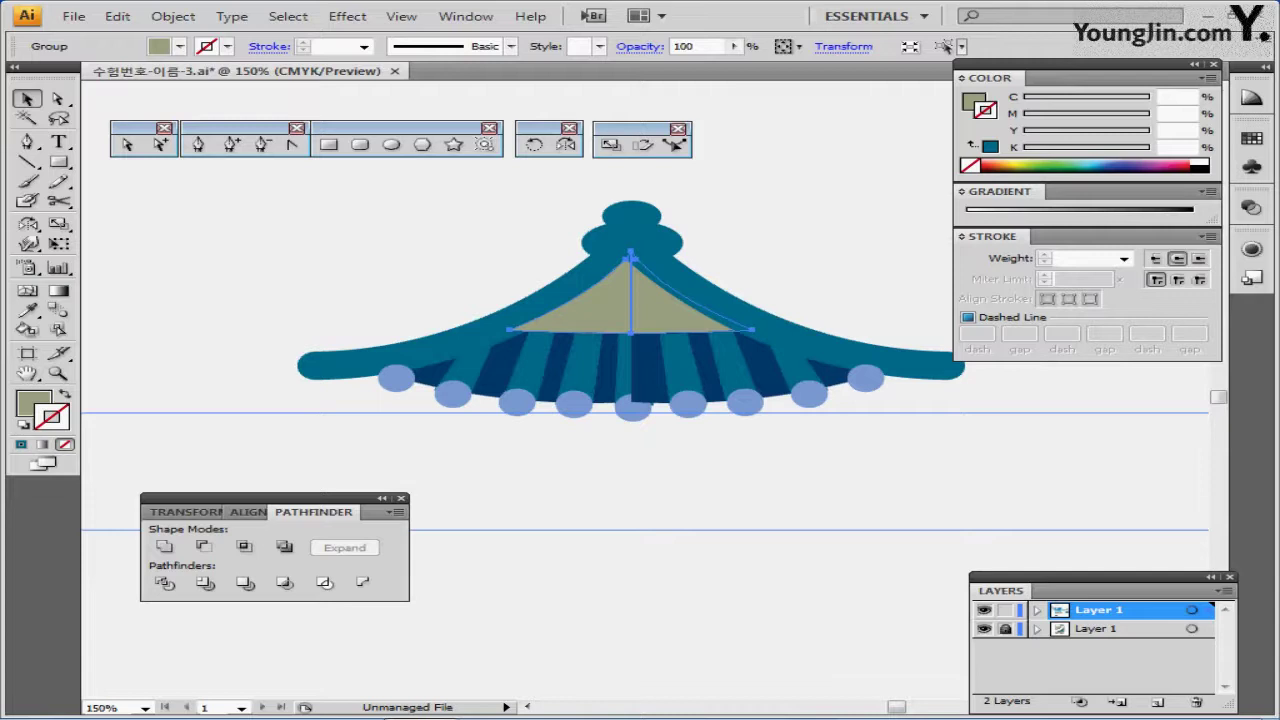
key("ctrl+shift+b")
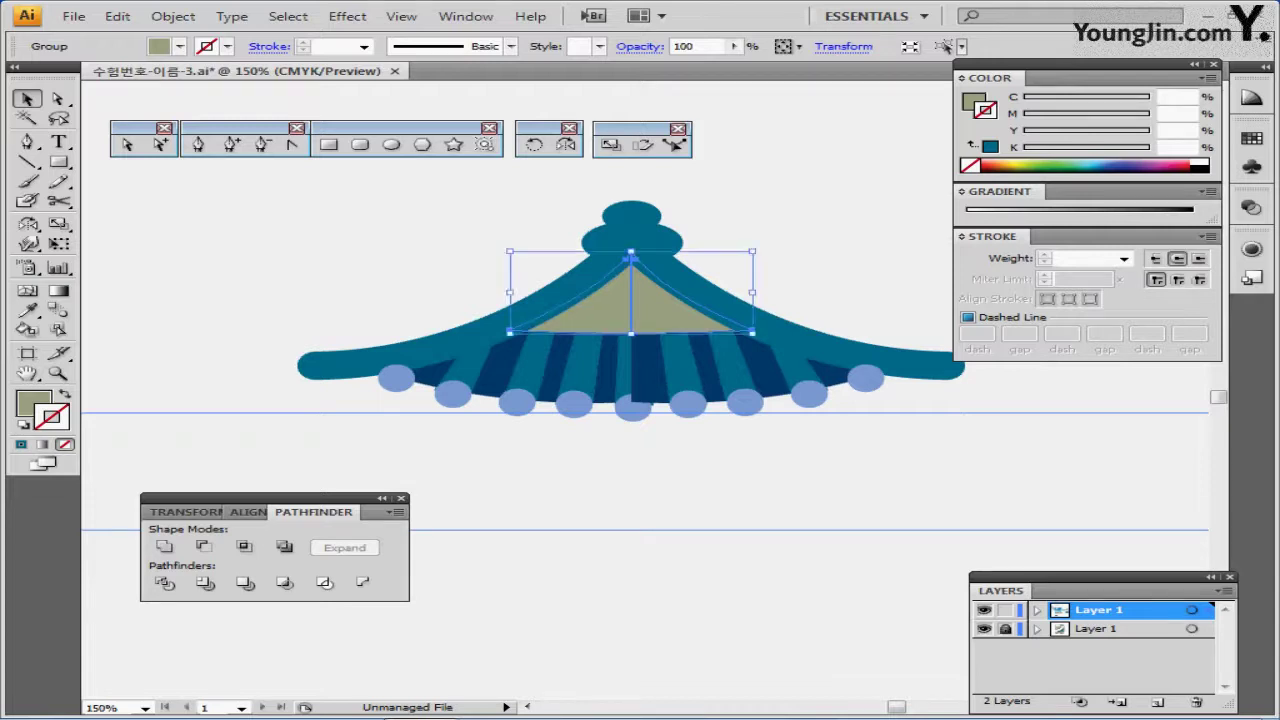
Unite the two navy roof base halves and arrange the merged shape behind the teal tile strips.
left_click(605, 368)
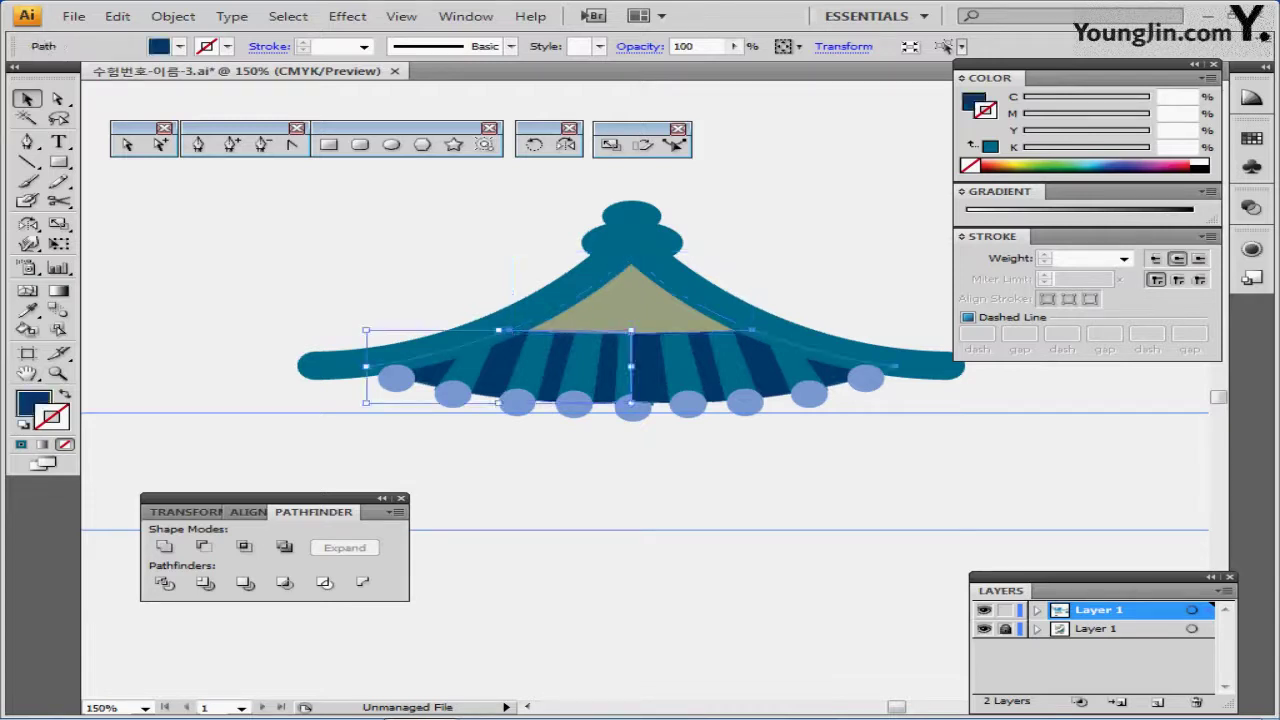
left_click(647, 368, "shift")
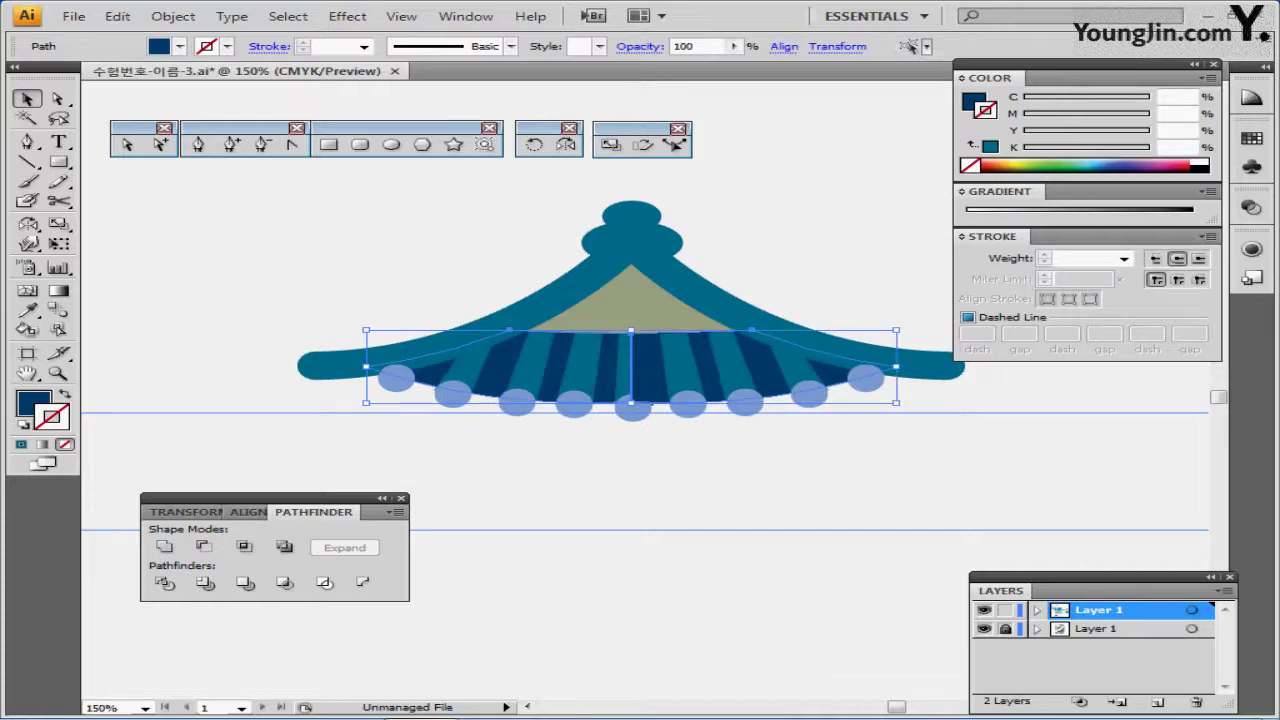
left_click(165, 547)
key("ctrl+[")
key("ctrl+[")
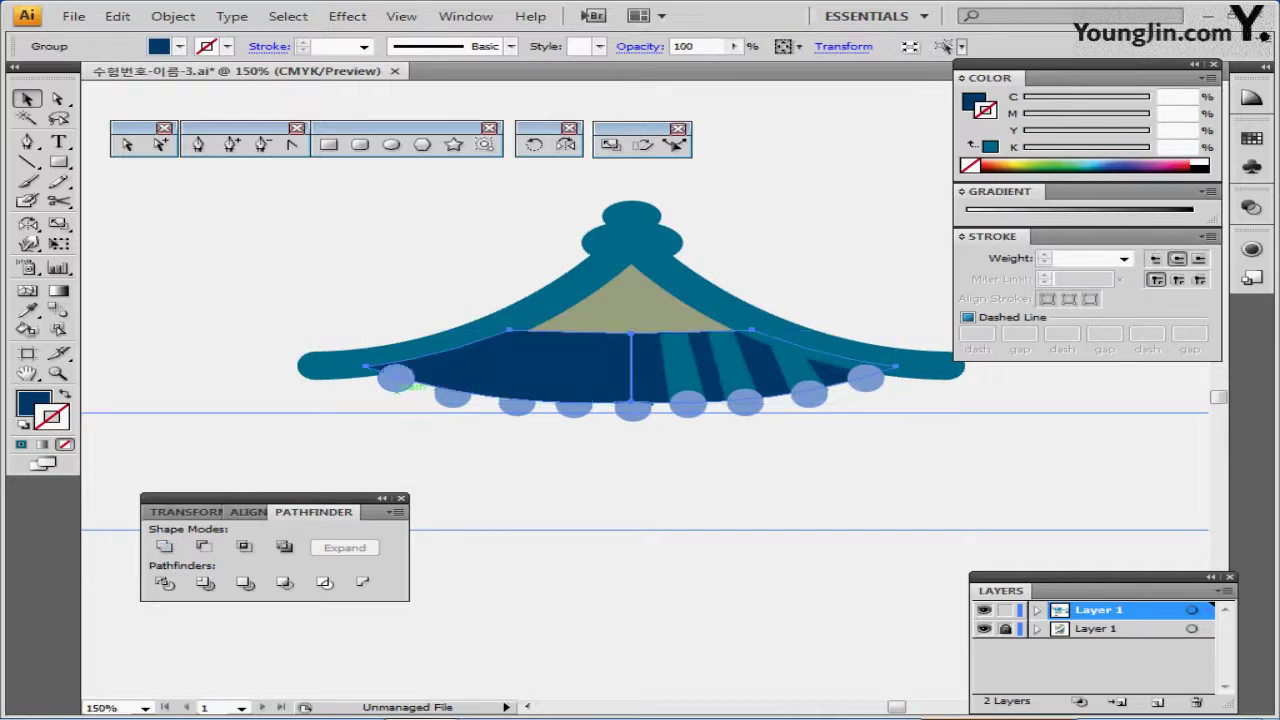
key("ctrl+z")
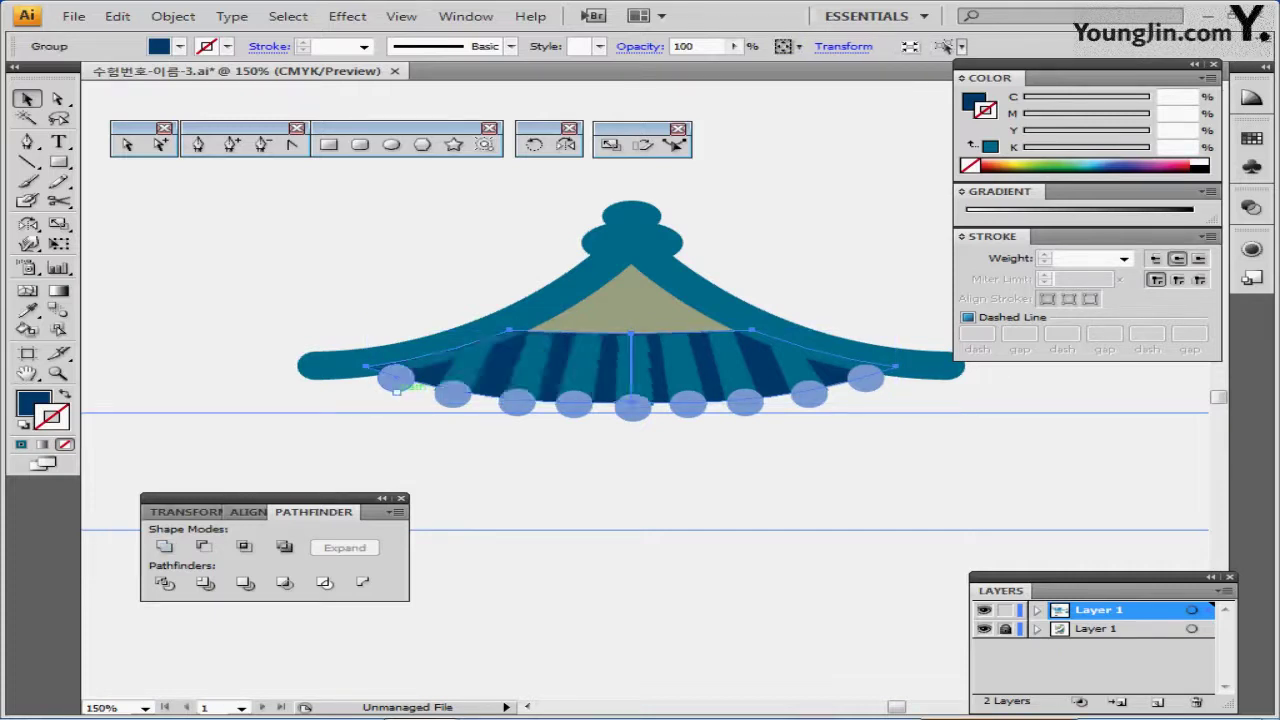
left_click(768, 530)
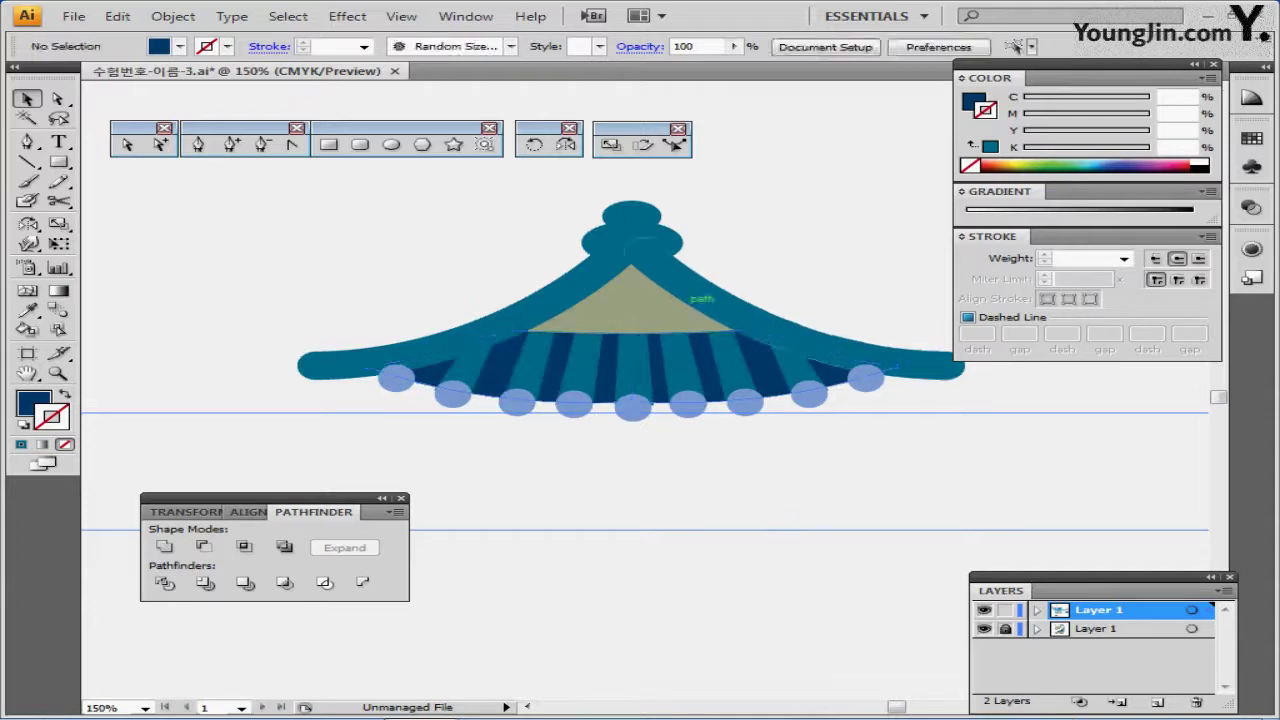
Unite both curved ridges with the two ornament ellipses at the roof's peak into a single teal shape.
left_click(645, 206)
left_click(640, 245, "shift")
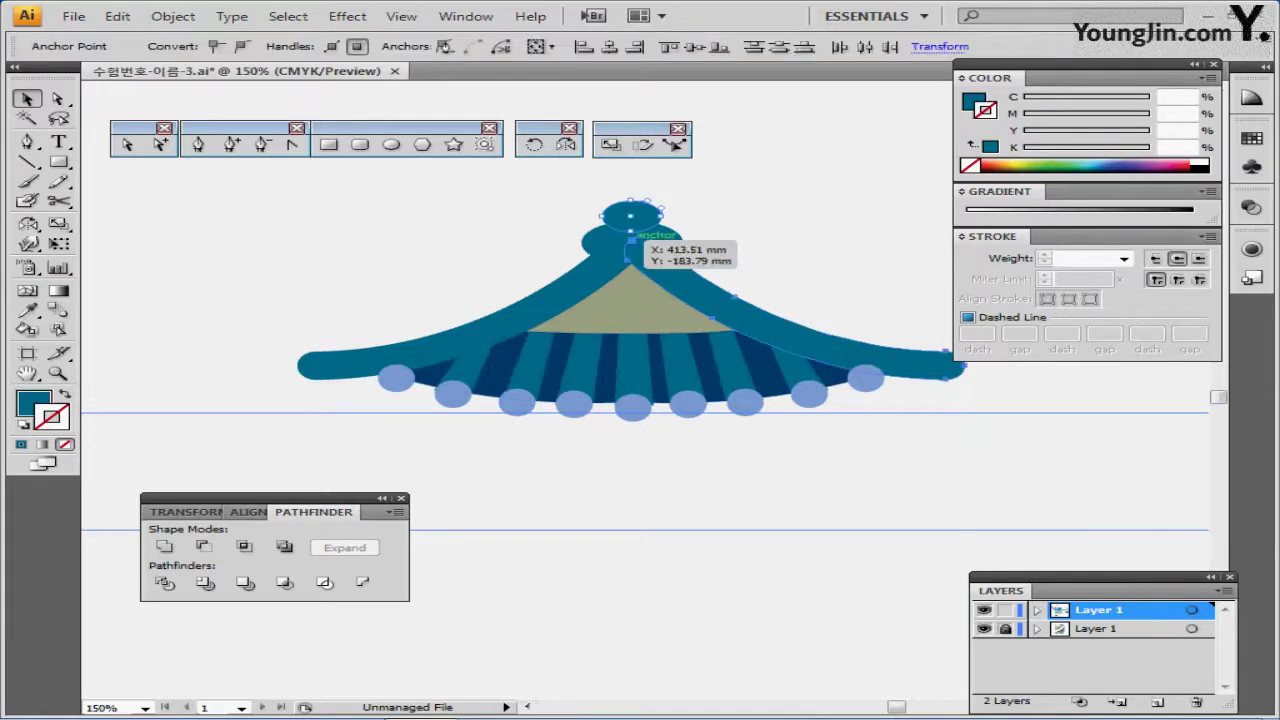
left_click(614, 243, "shift")
left_click(650, 254, "shift")
left_click(650, 254, "shift")
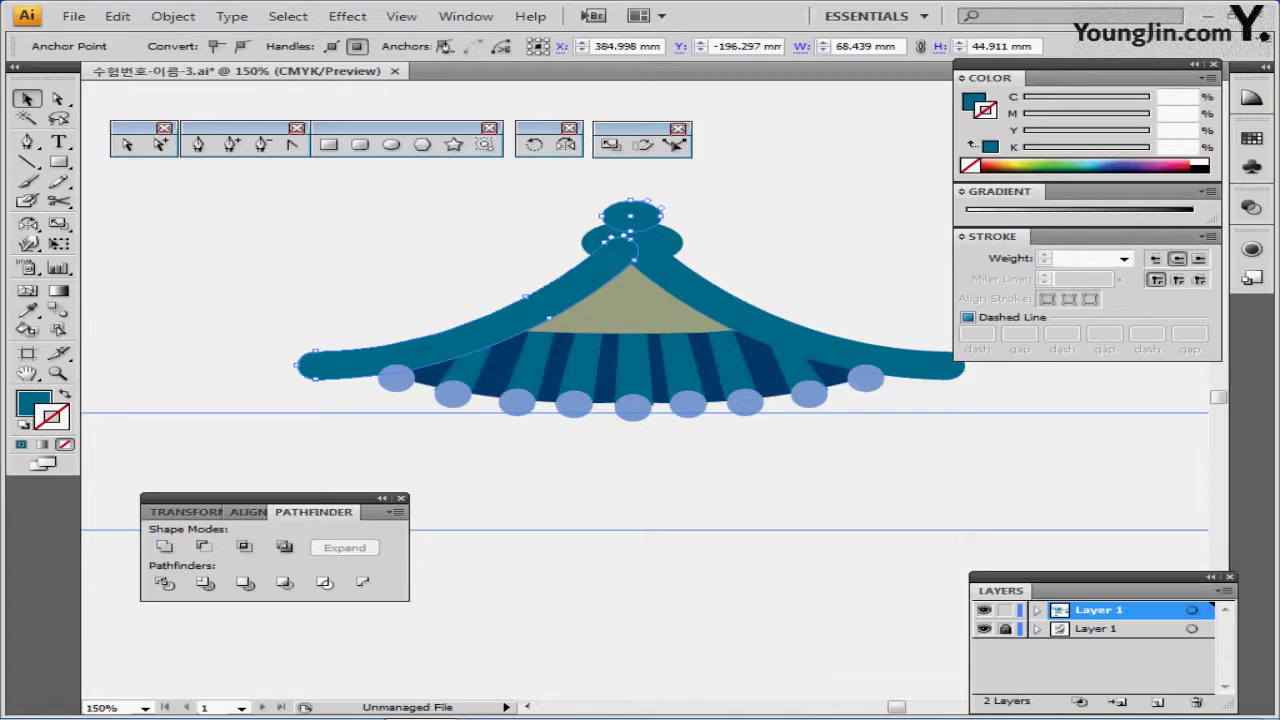
left_click(668, 244, "shift")
key("ctrl+g")
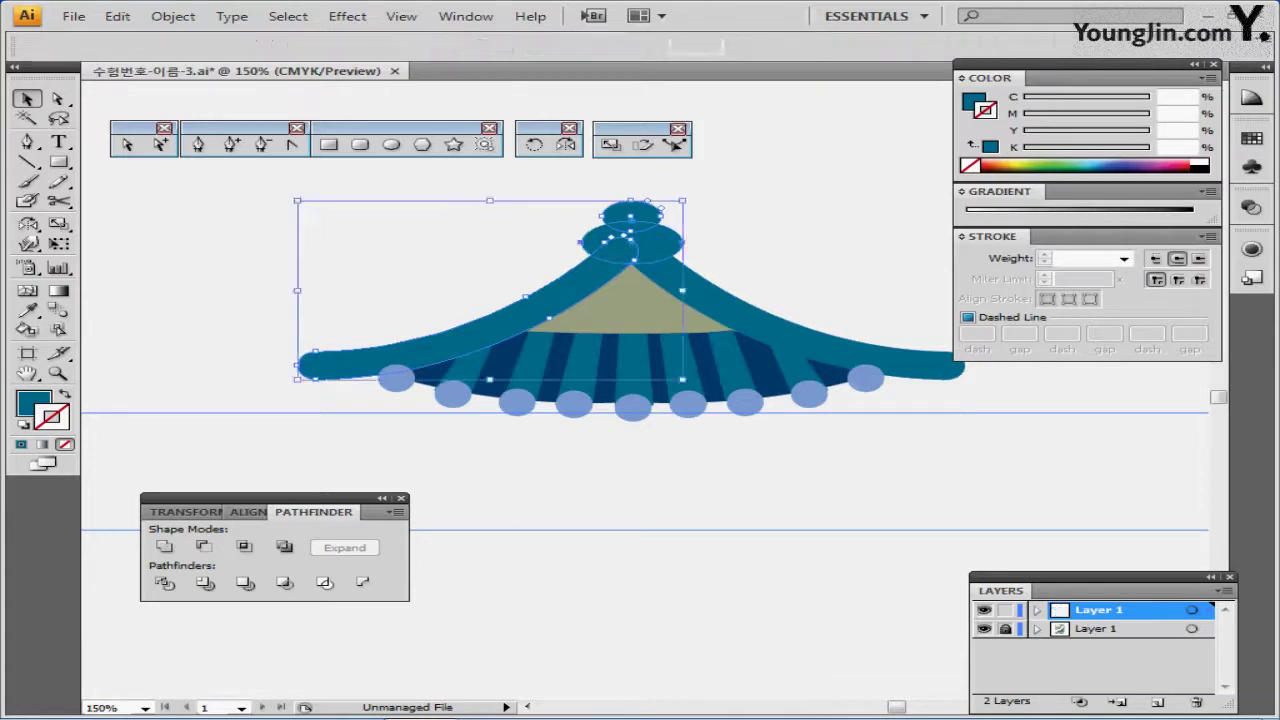
left_click(755, 244)
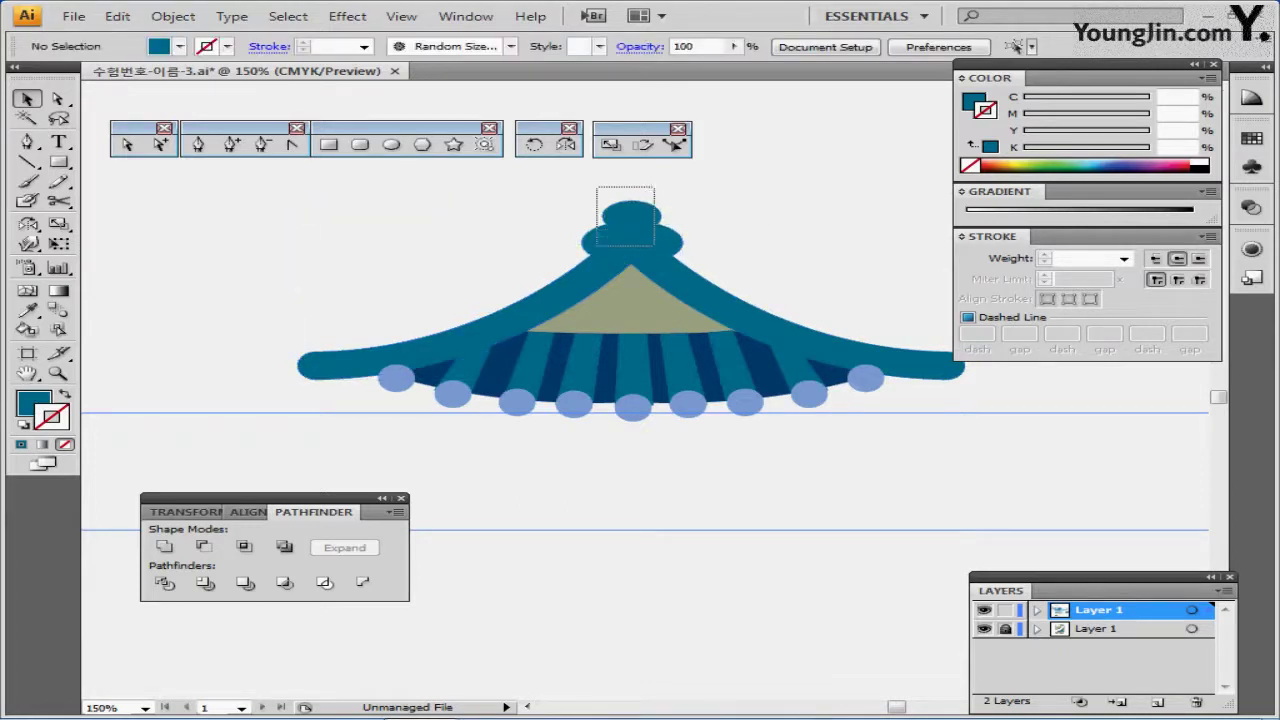
left_click(640, 225)
left_click(164, 546)
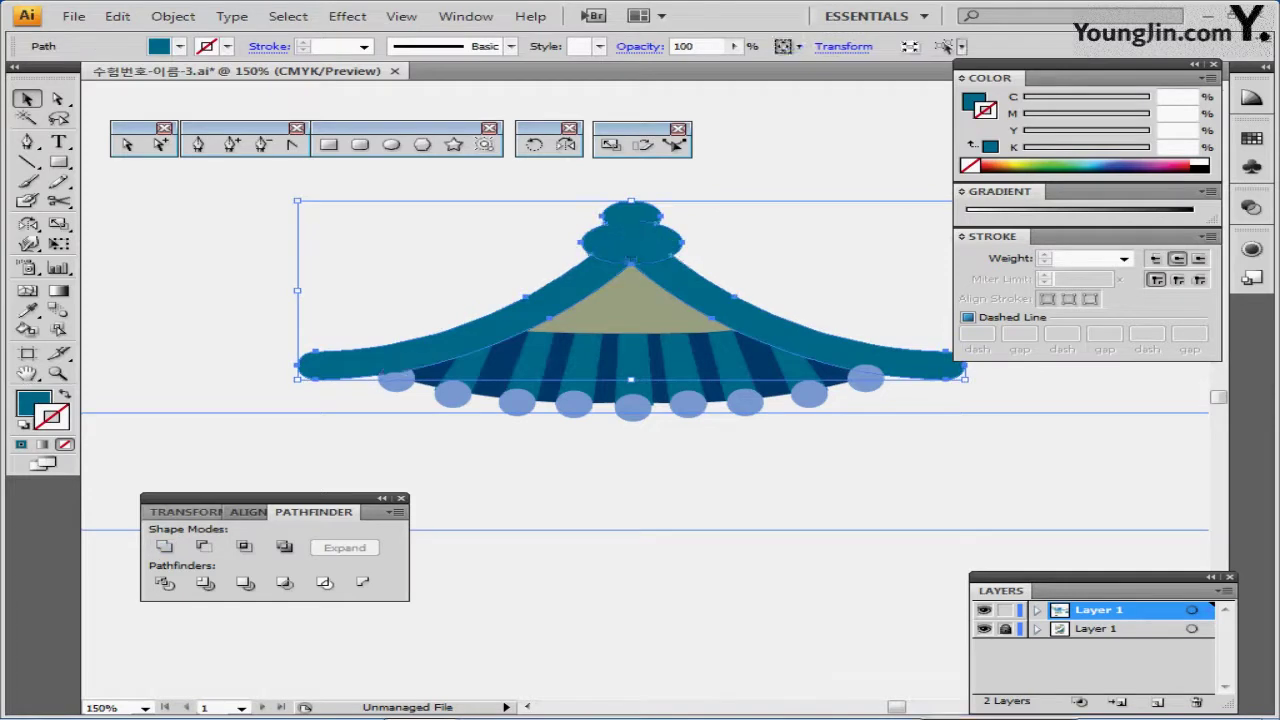
key("ctrl+shift+b")
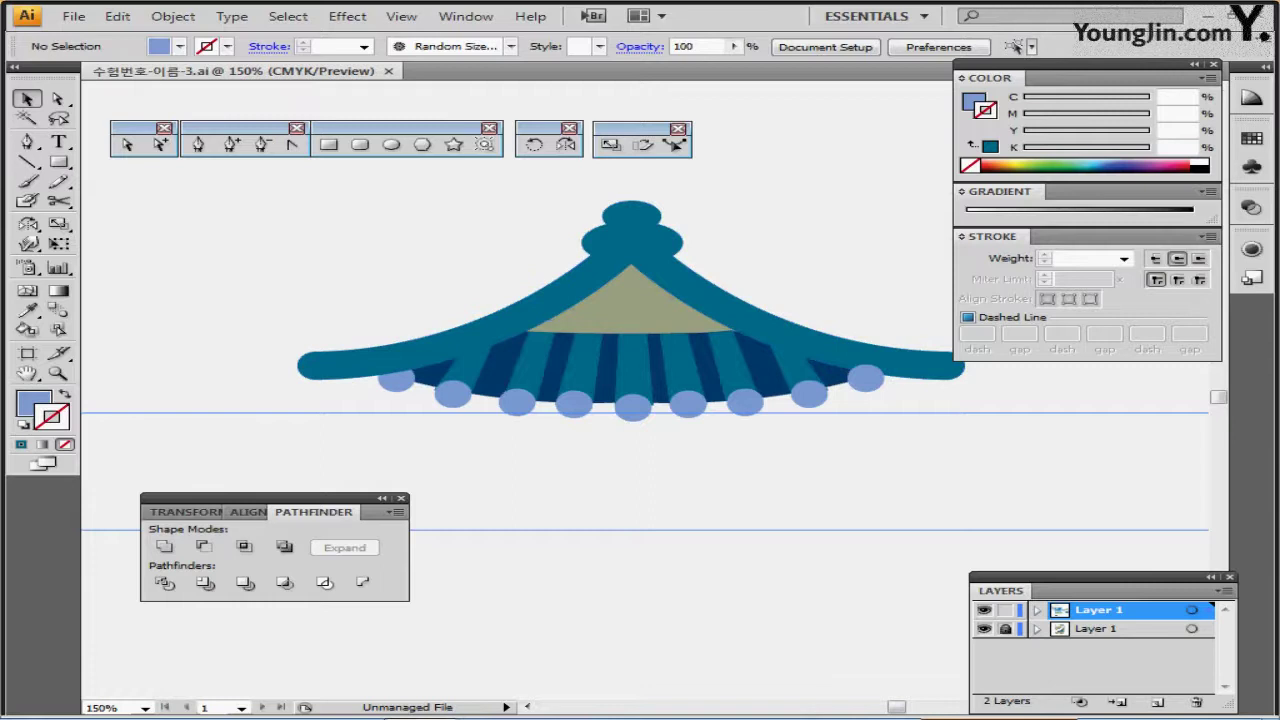
Arrange the leftmost light blue tile-end ellipse in front of the teal ridge.
left_click(395, 380)
right_click(395, 380)
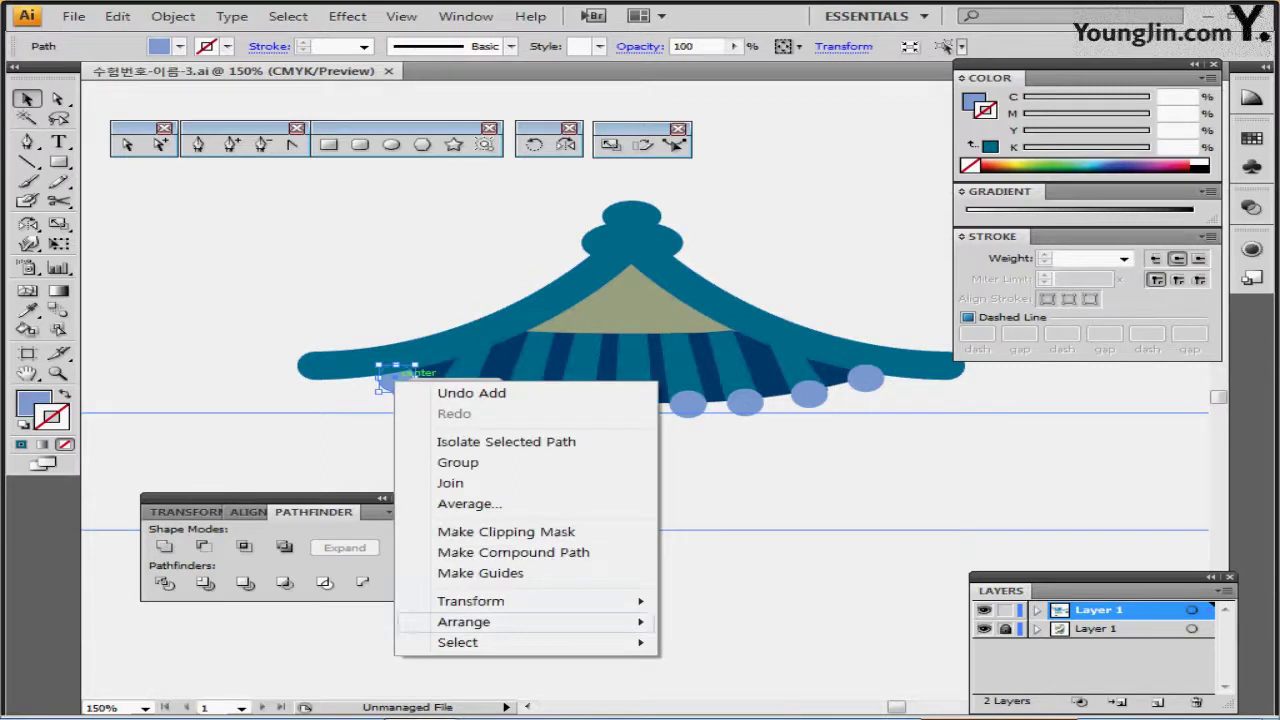
mouse_move(520, 621)
left_click(735, 529)
key("ctrl+shift+a")
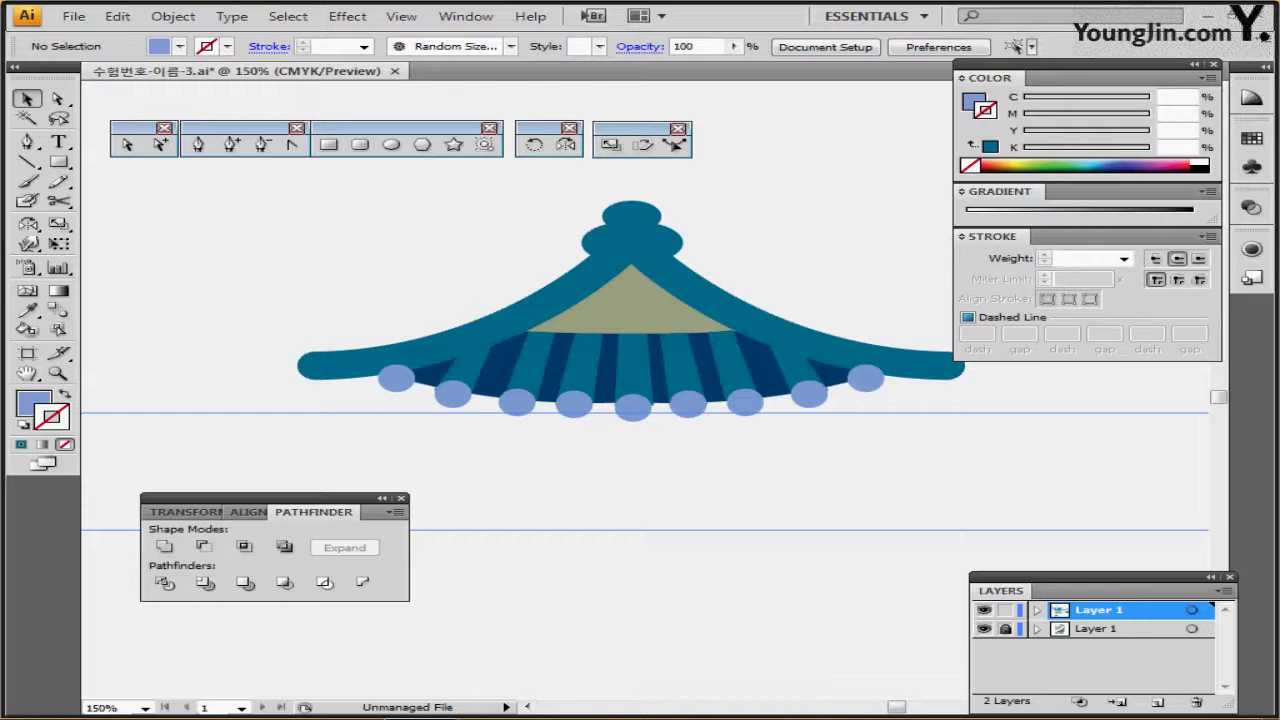
key("ctrl+minus")
key("ctrl+minus")
key("ctrl+minus")
key("ctrl+minus")
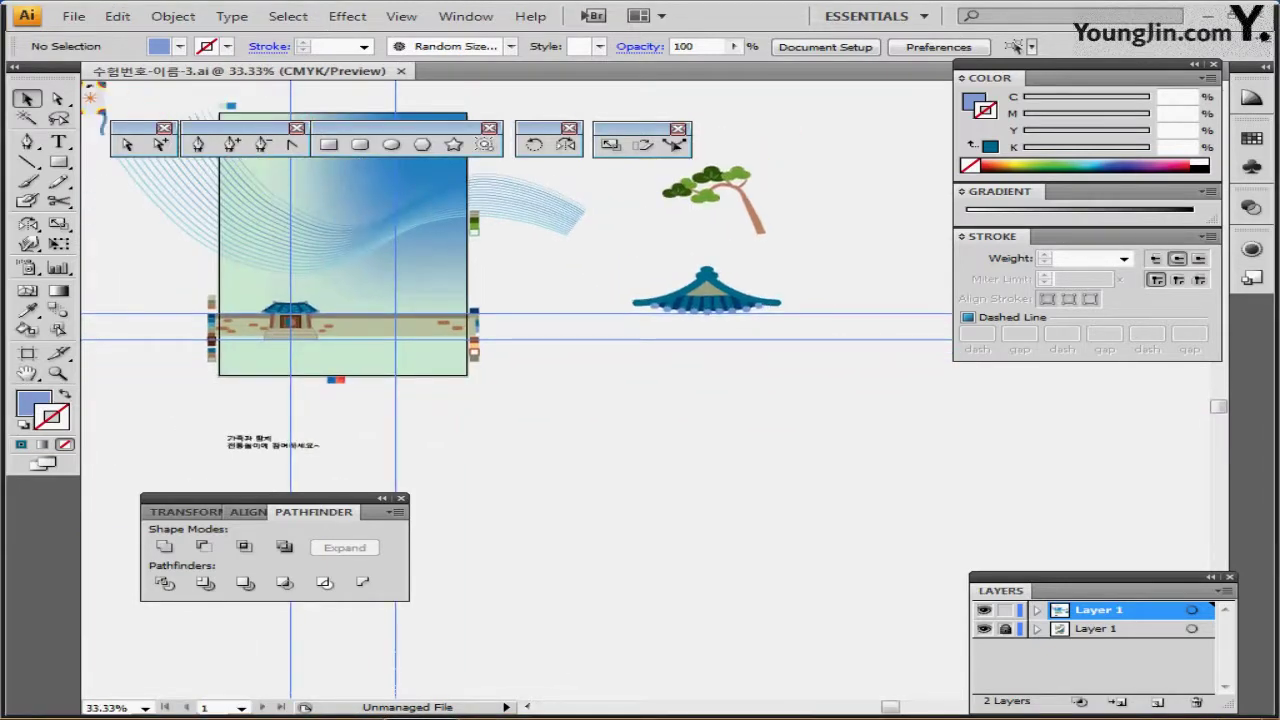
Group all the pieces of the completed roof beside the artboard.
left_click_drag(638, 270, 778, 332)
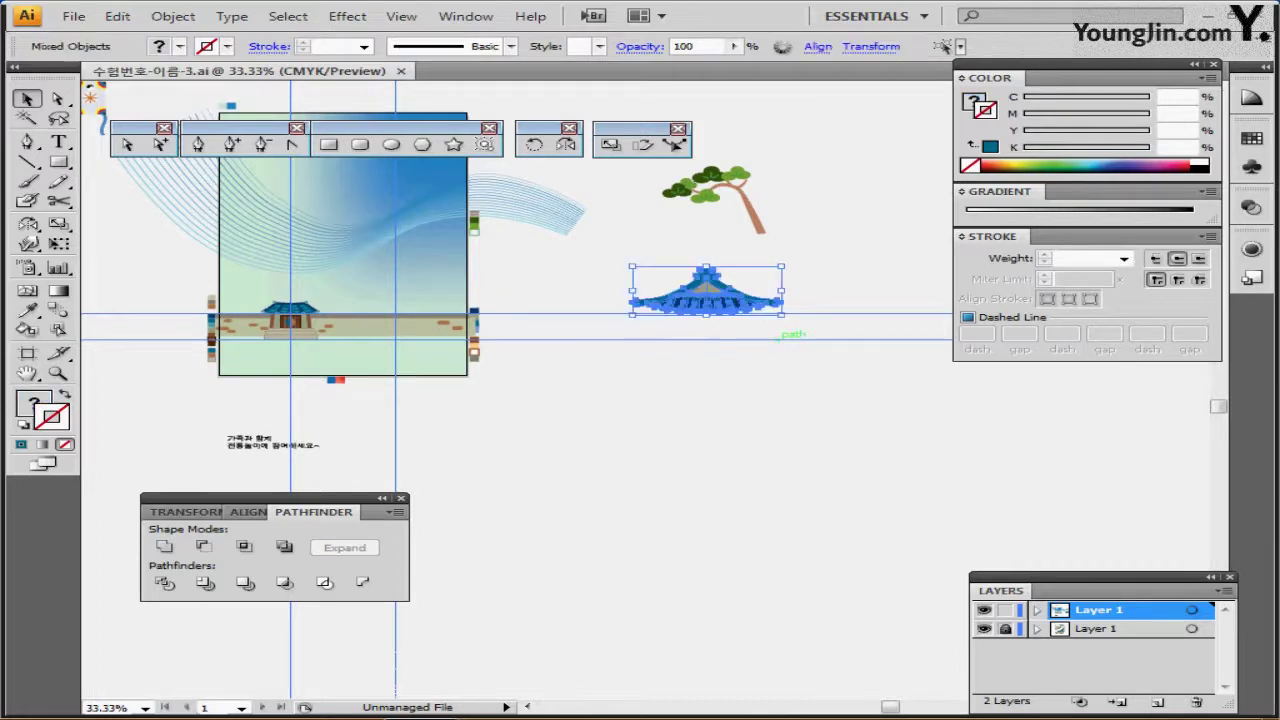
key("ctrl+plus")
key("ctrl+plus")
key("ctrl+plus")
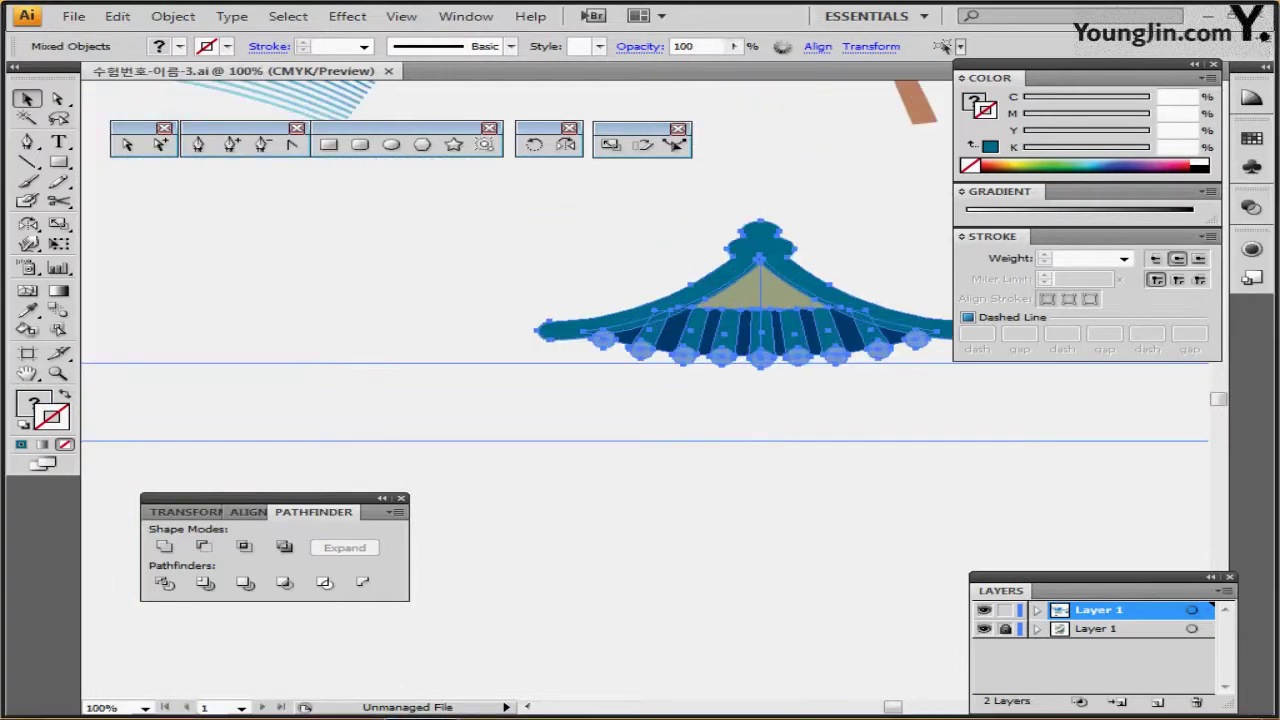
left_click_drag(523, 275, 691, 271)
scroll(640, 400, "left", 2)
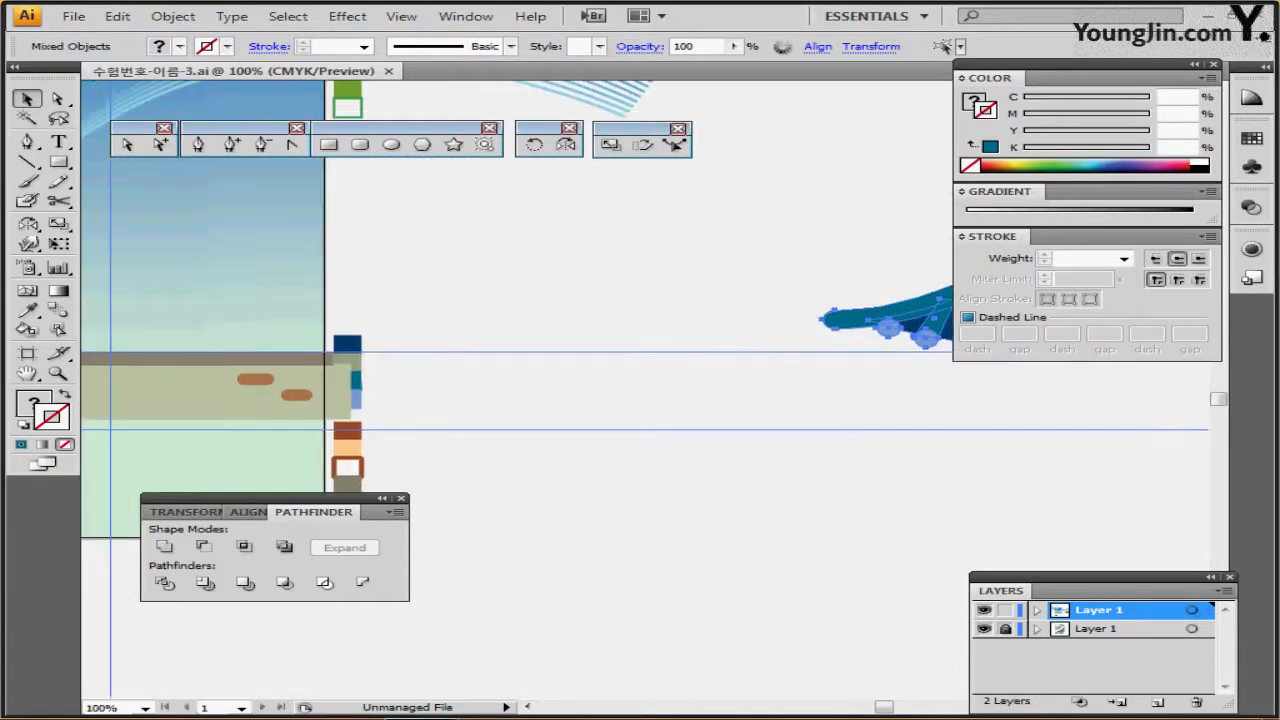
scroll(640, 400, "left", 2)
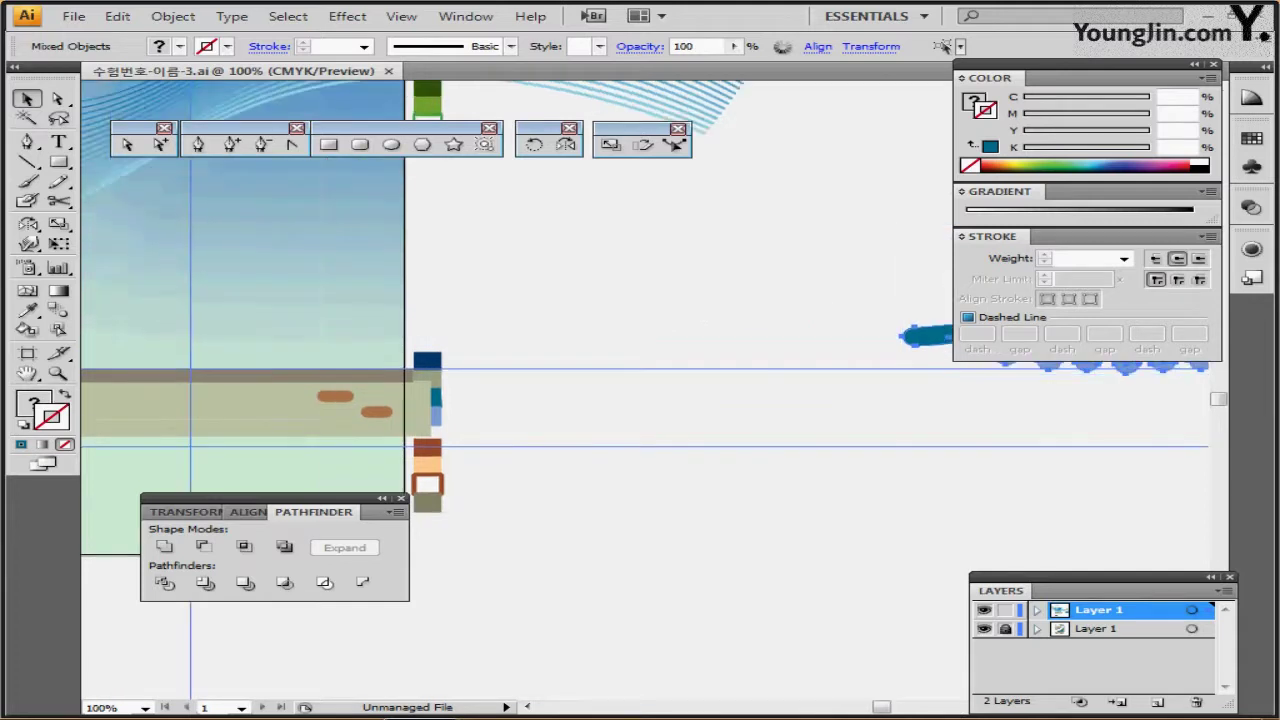
key("ctrl+g")
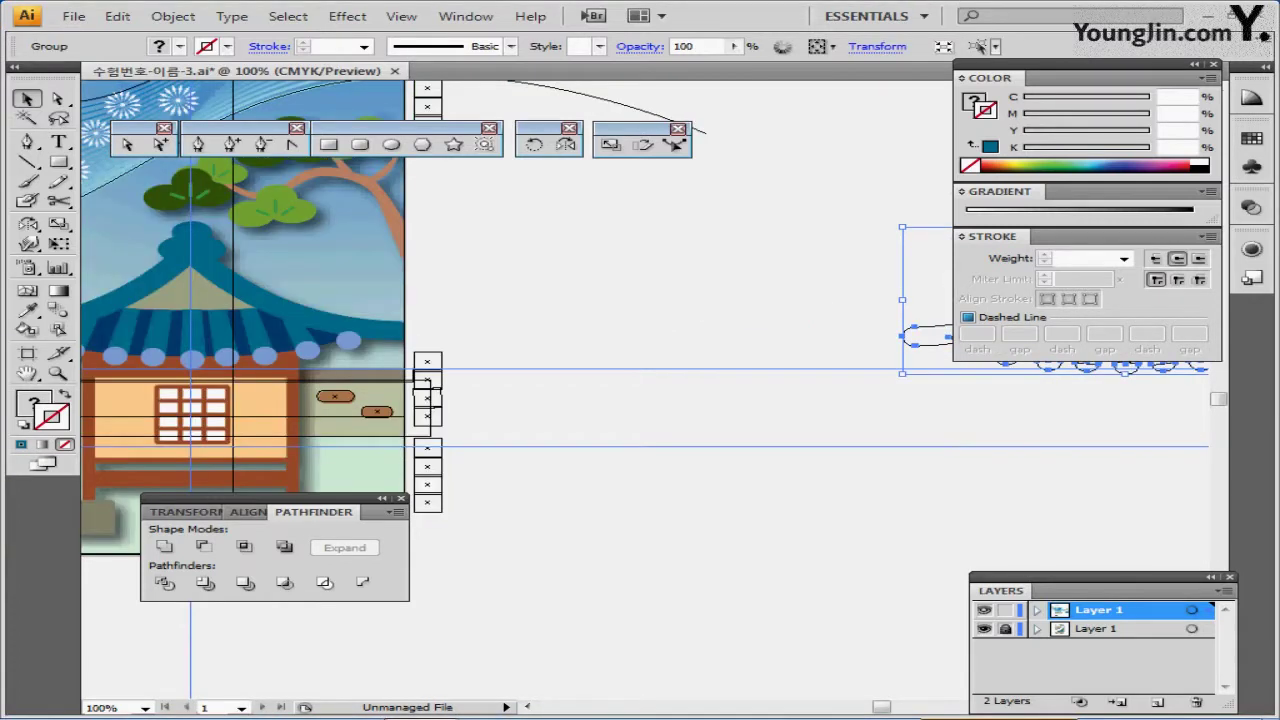
Move the roof group onto the large house's roof in the reference image, aligning it in outline view, and return to preview.
key("ctrl+y")
left_click_drag(955, 367, 555, 380)
left_click_drag(759, 299, 676, 301)
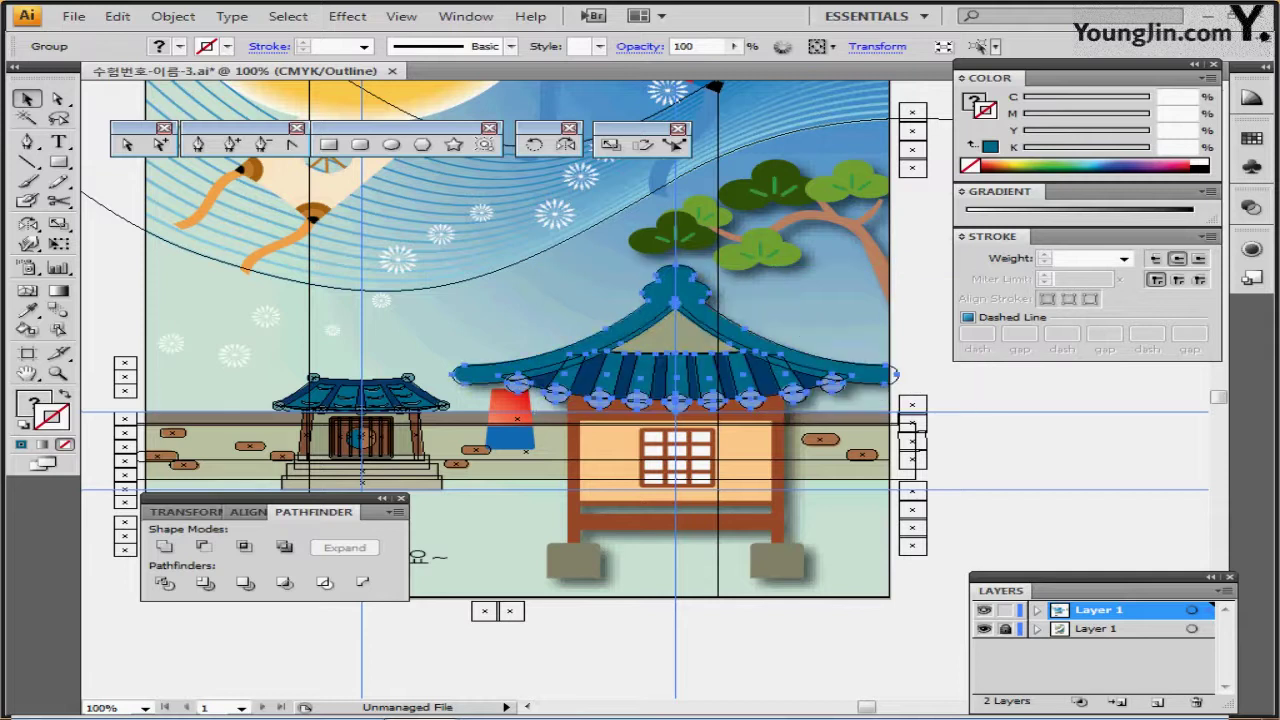
left_click(714, 455, "ctrl")
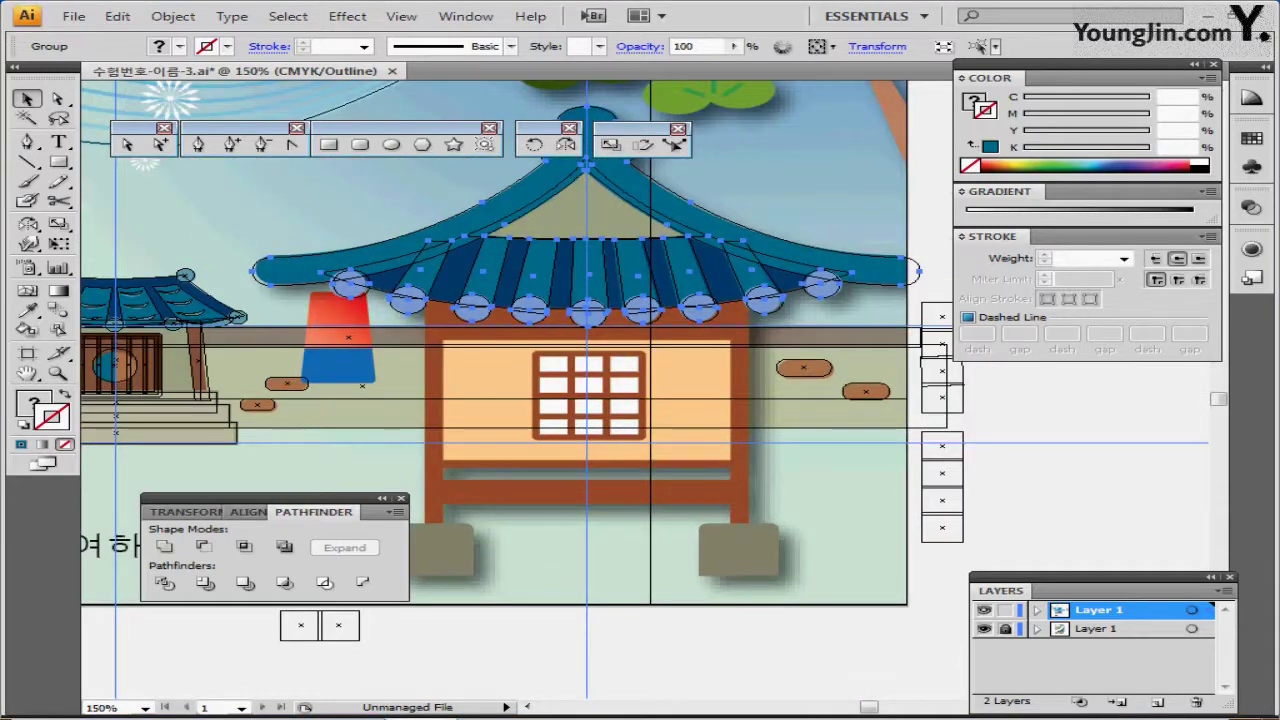
key("Up")
key("Up")
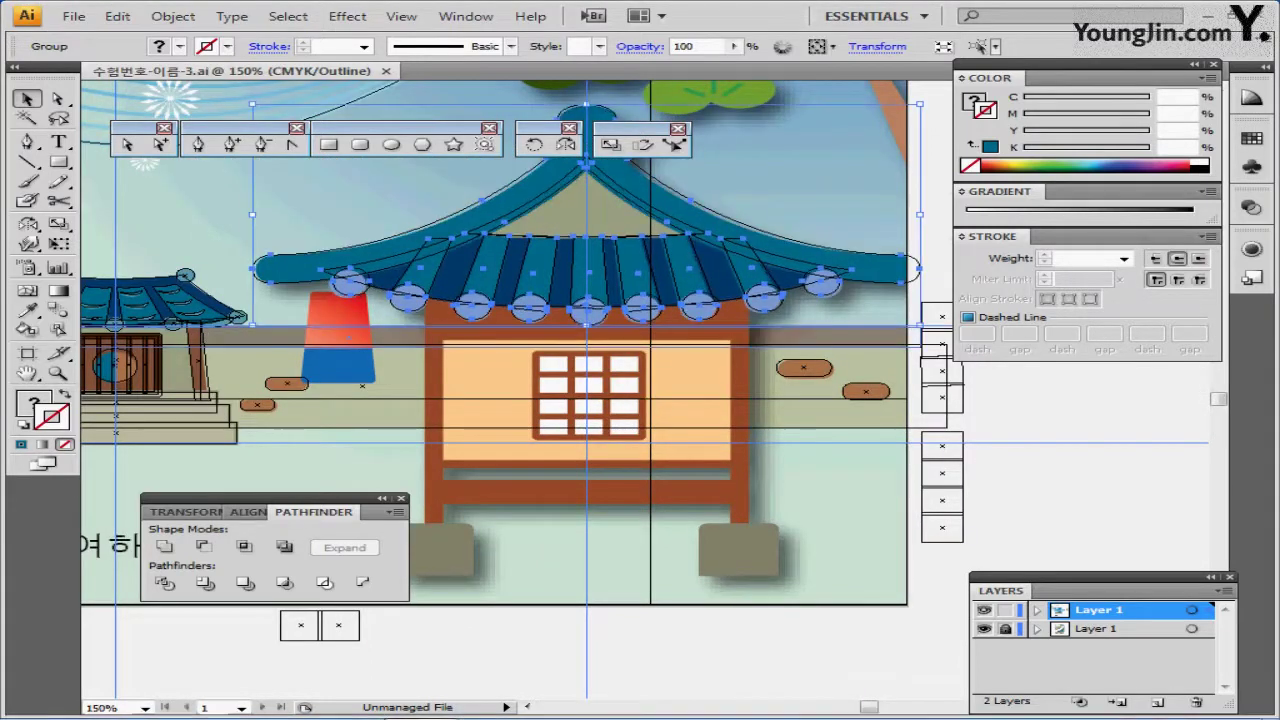
key("Right")
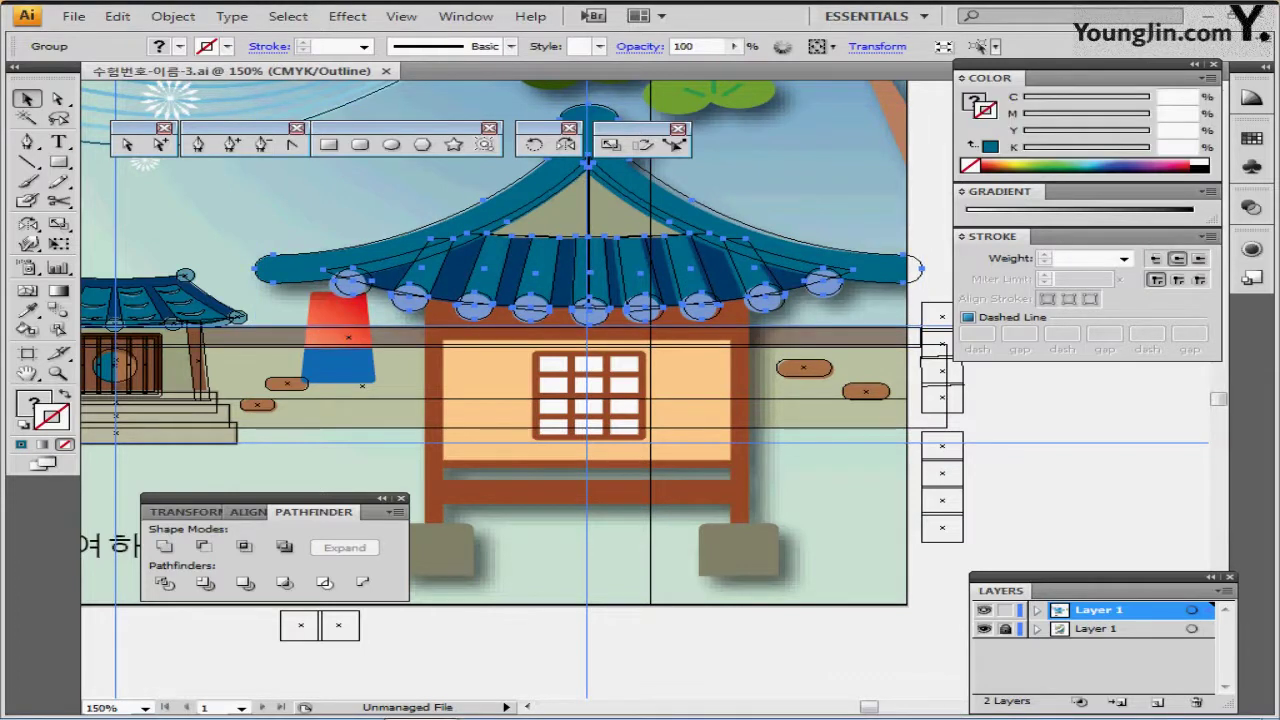
key("ctrl+plus")
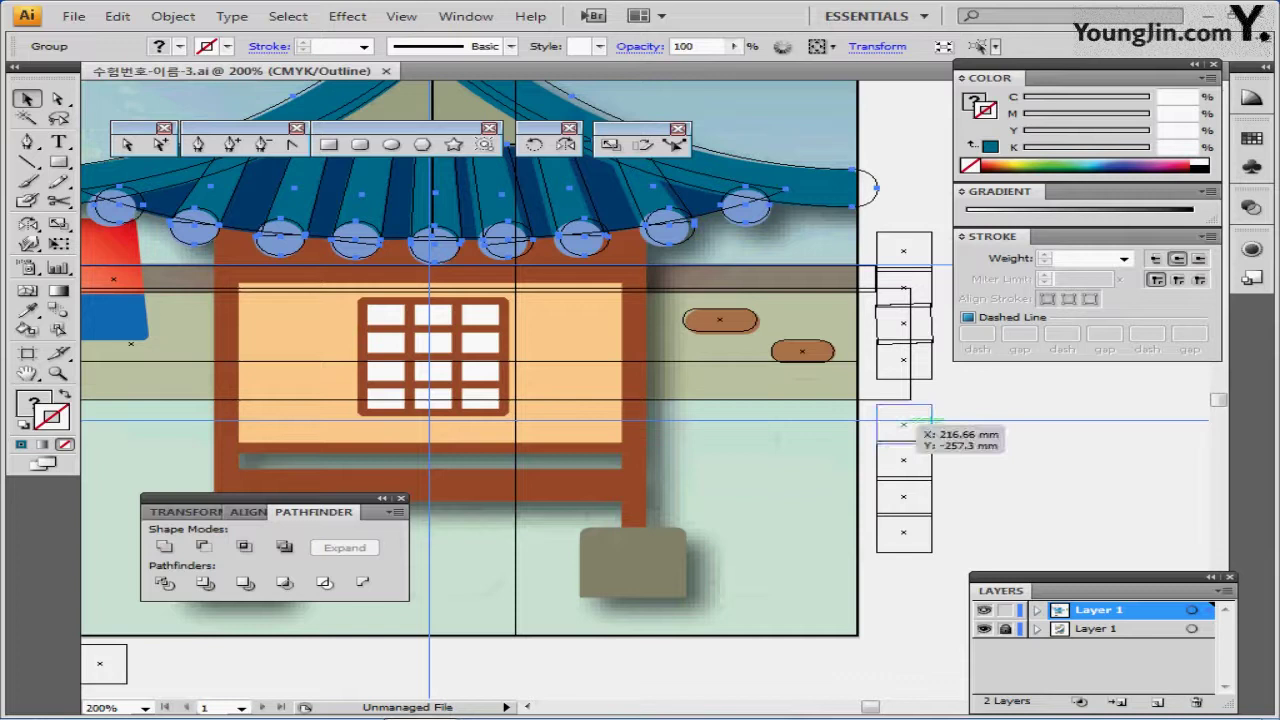
key("ctrl+y")
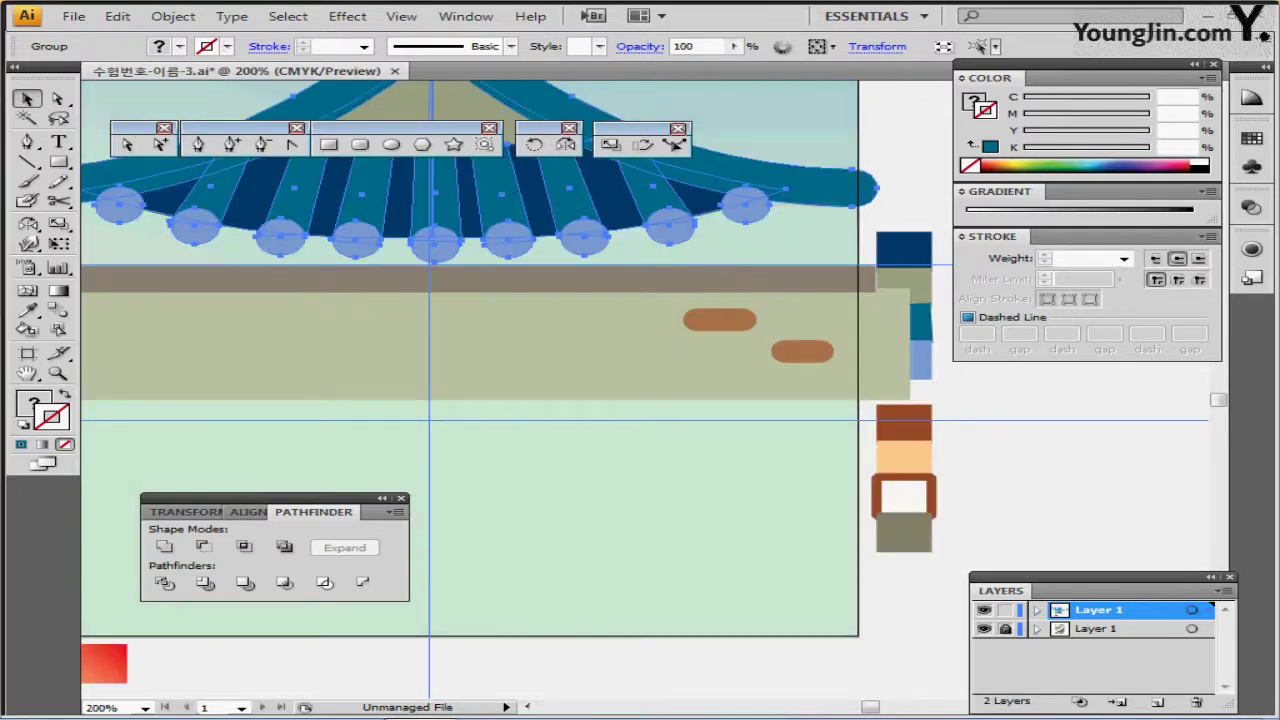
key("ctrl+shift+a")
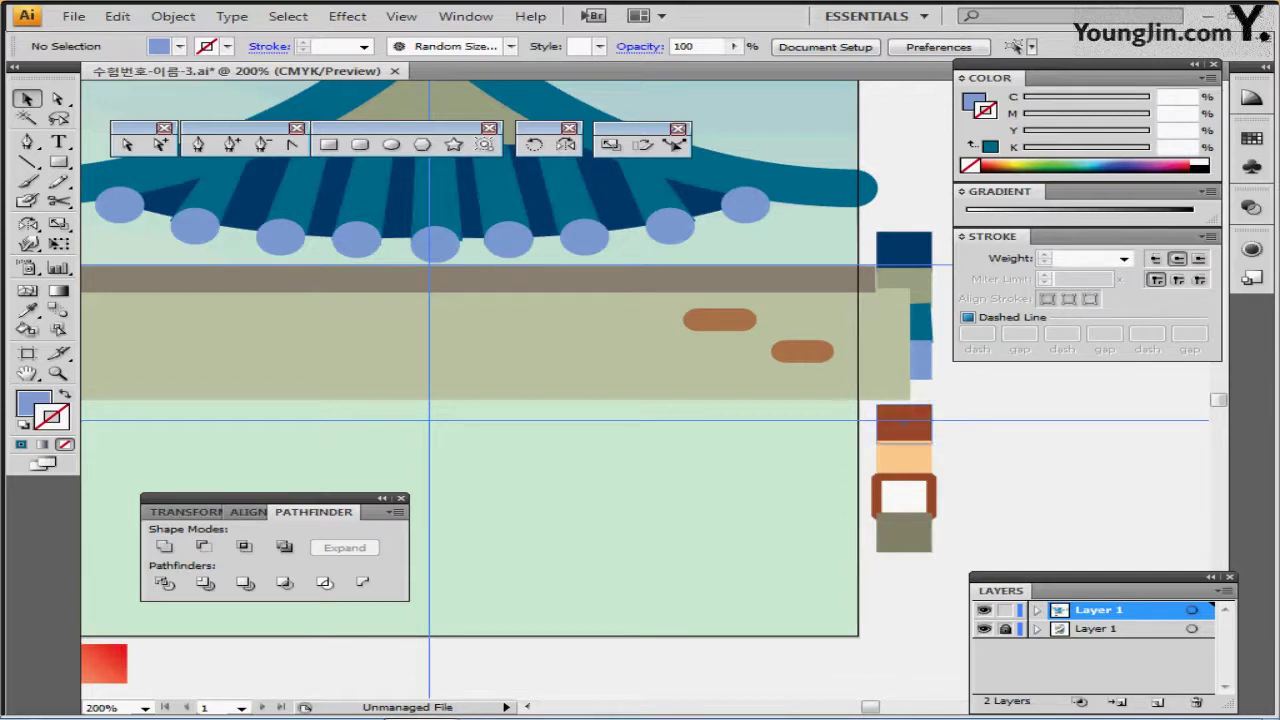
Draw a 61 × 57 mm rectangle below the roof using the brown swatch's fill.
left_click(905, 424)
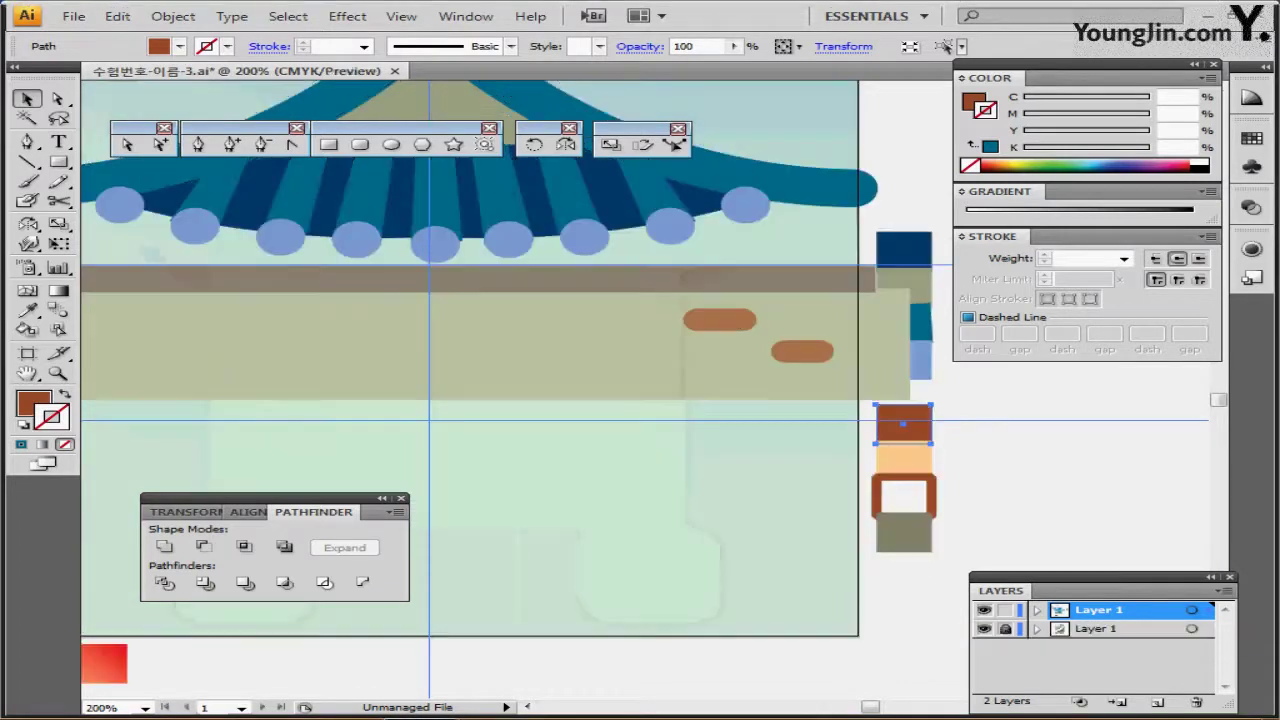
left_click(942, 408)
left_click(912, 418)
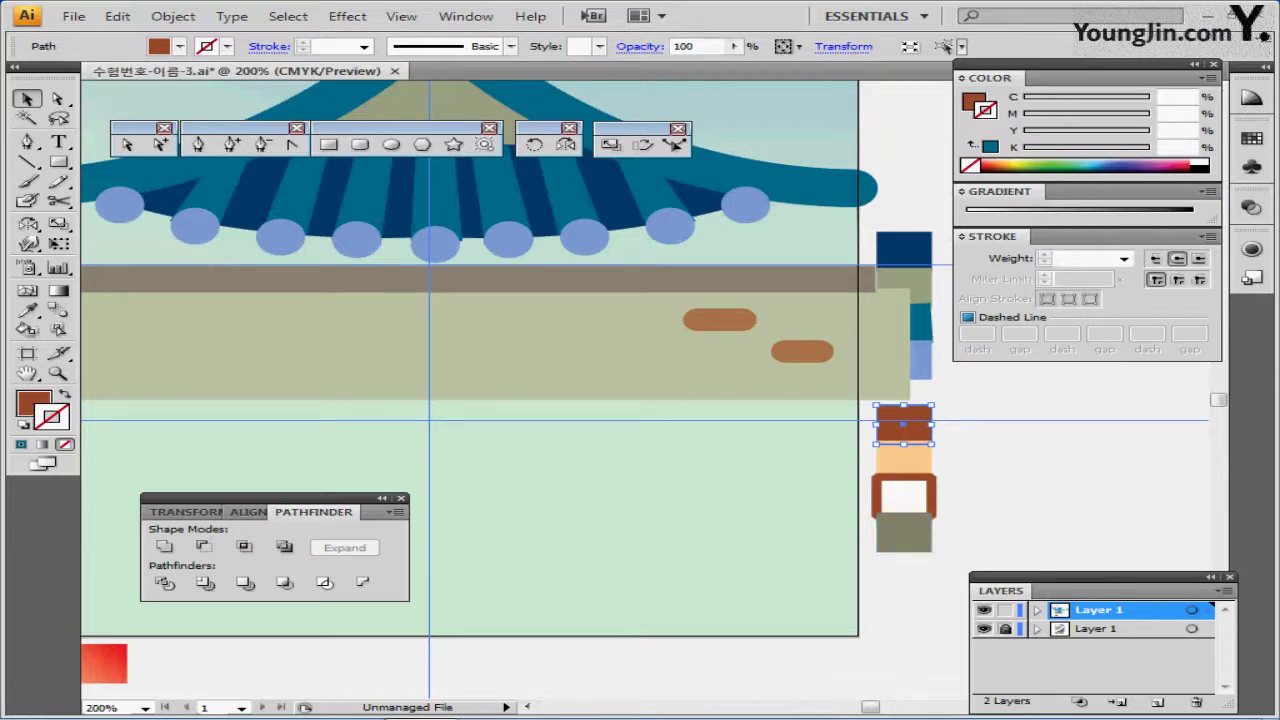
left_click(329, 144)
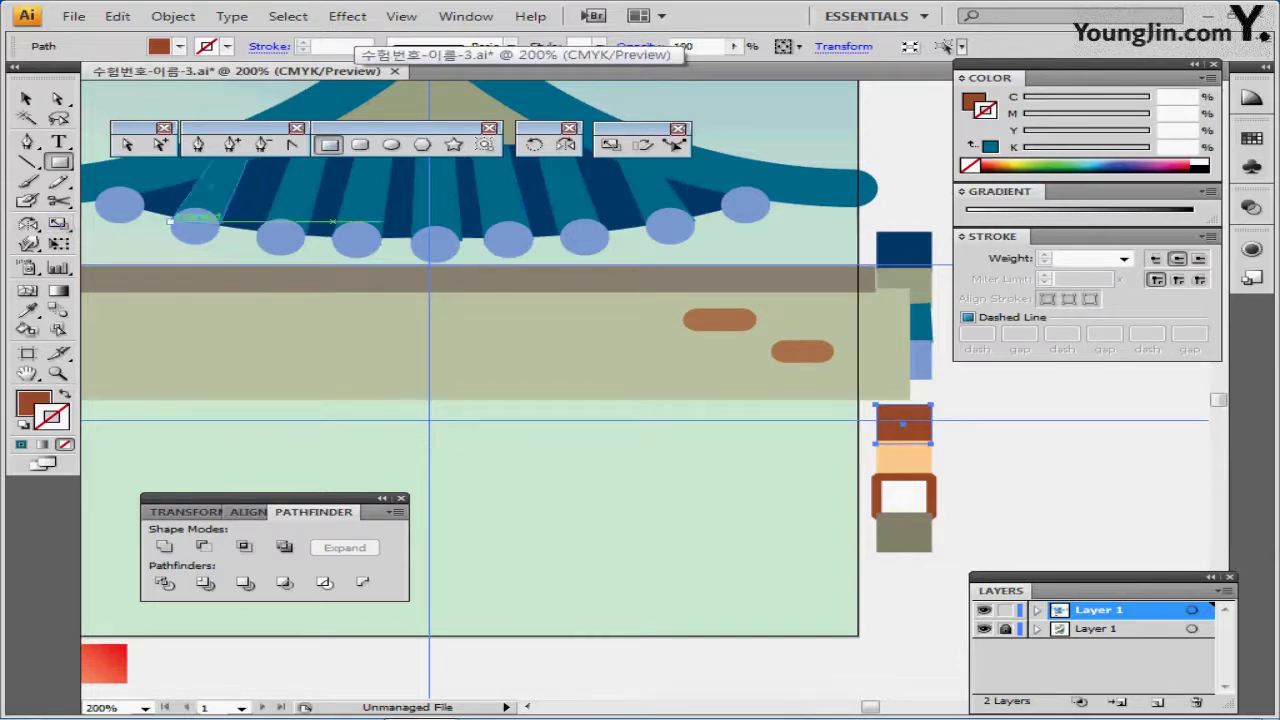
left_click(172, 212)
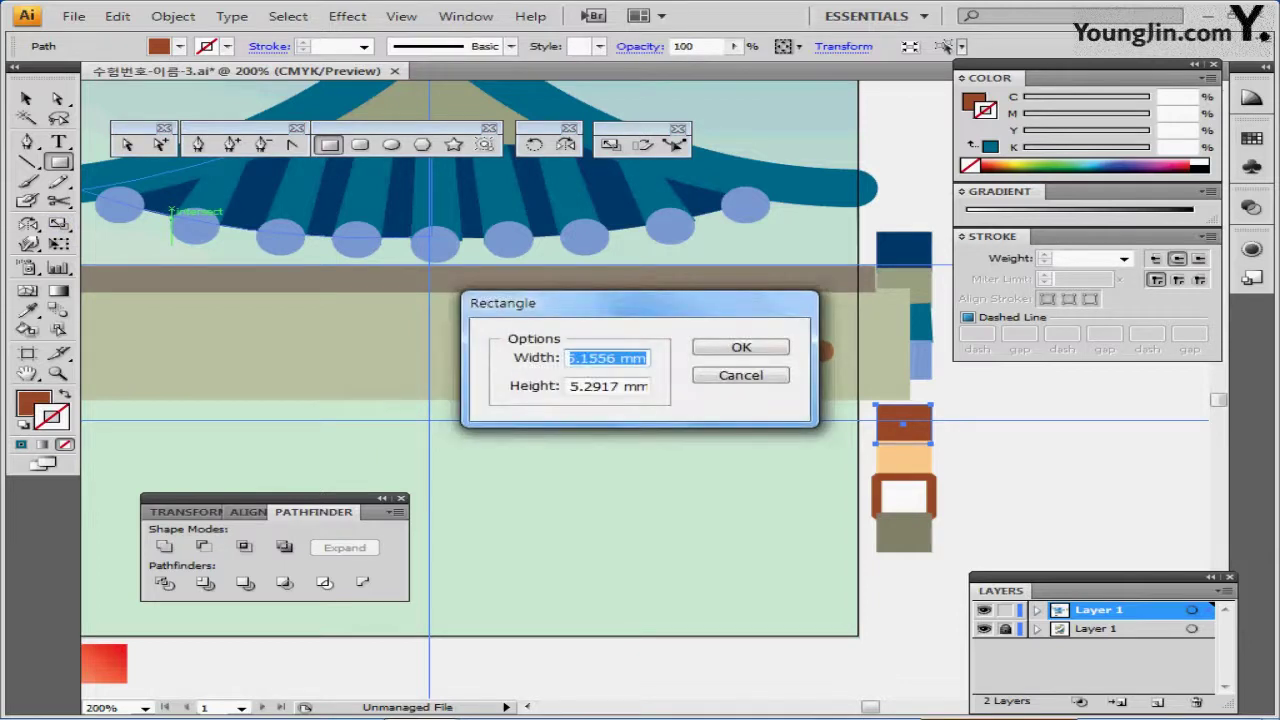
type("61")
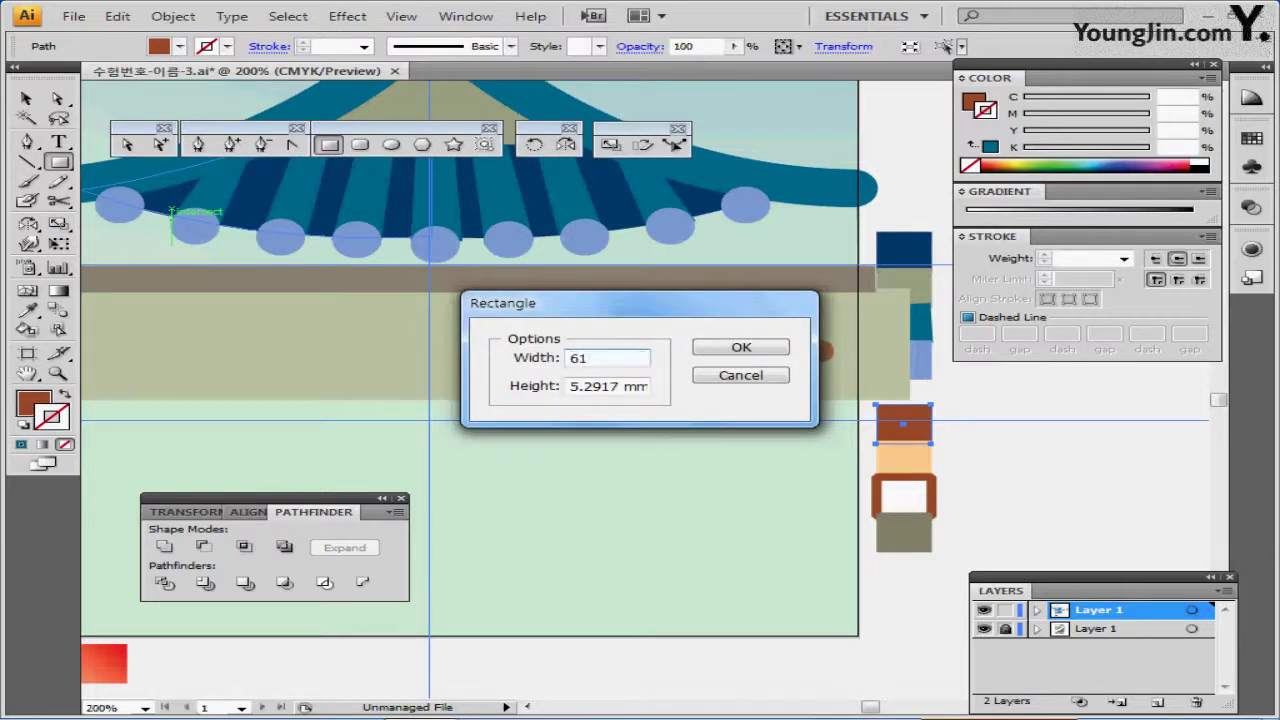
key("Tab")
type("43")
key("Return")
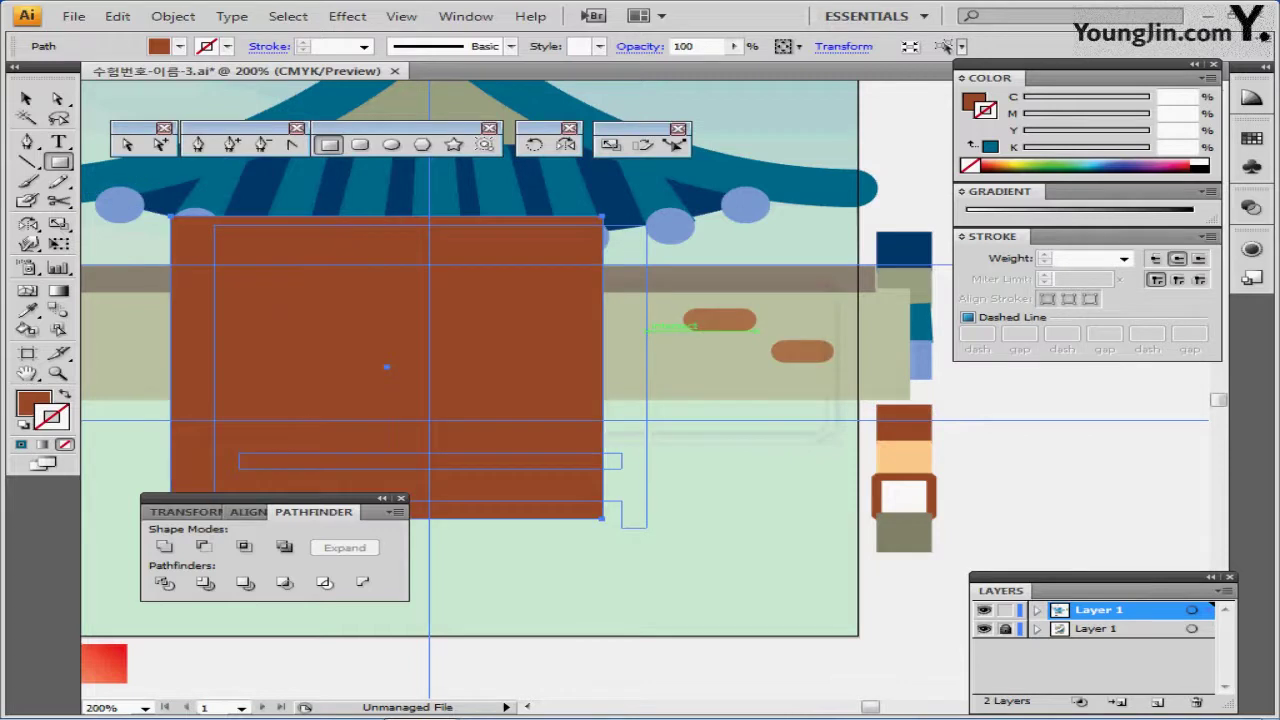
Move the brown rectangle under the roof and align it with the reference house's outer frame in outline view.
left_click_drag(495, 353, 543, 352)
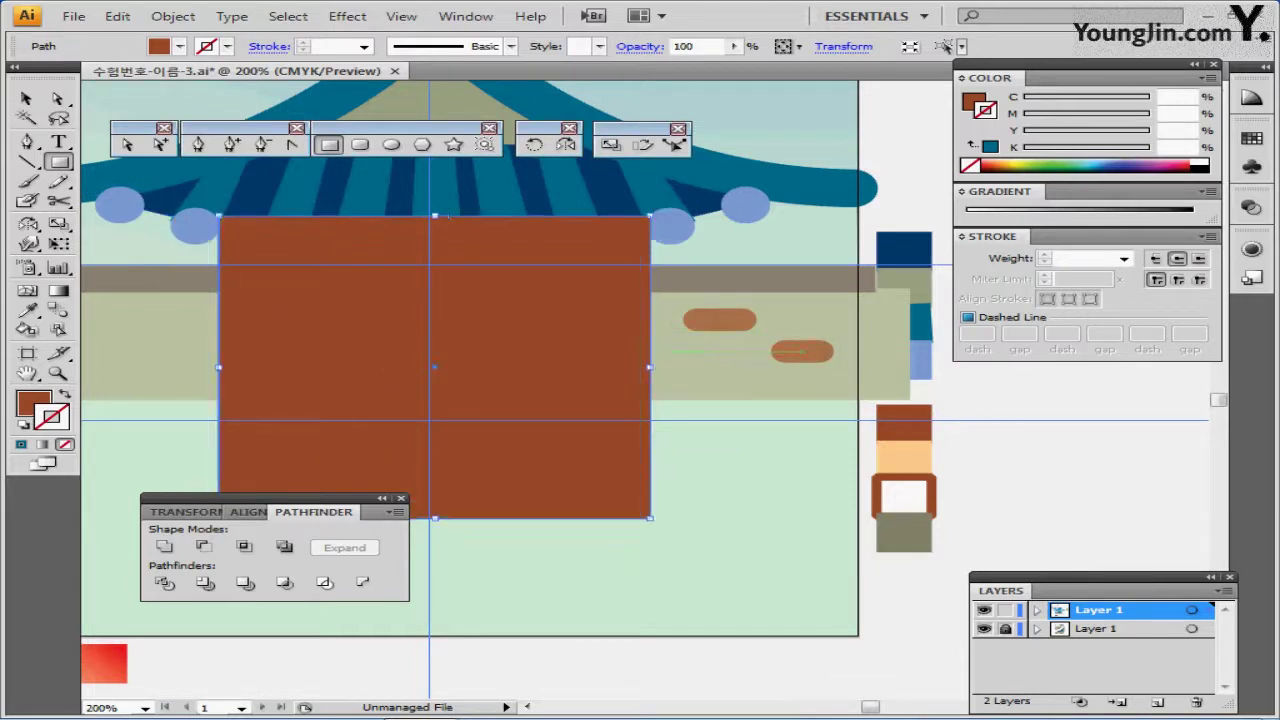
key("ctrl+y")
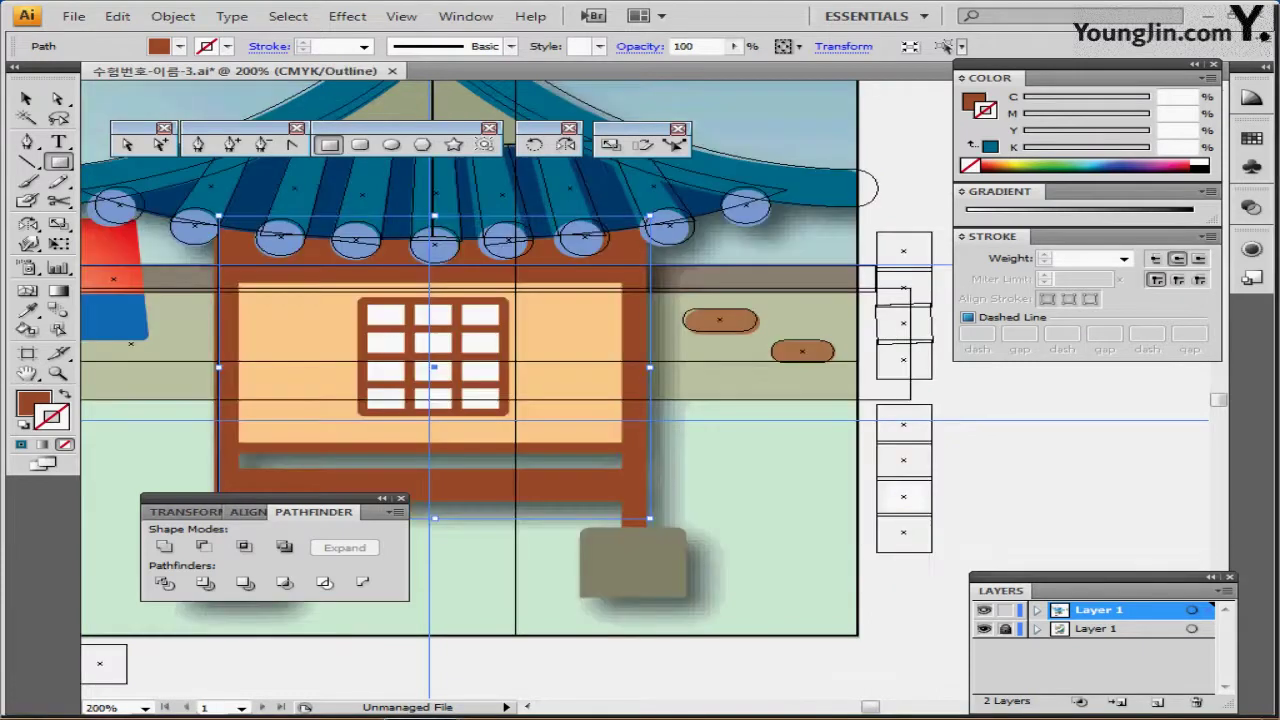
key("Down")
key("Down")
key("Down")
key("Down")
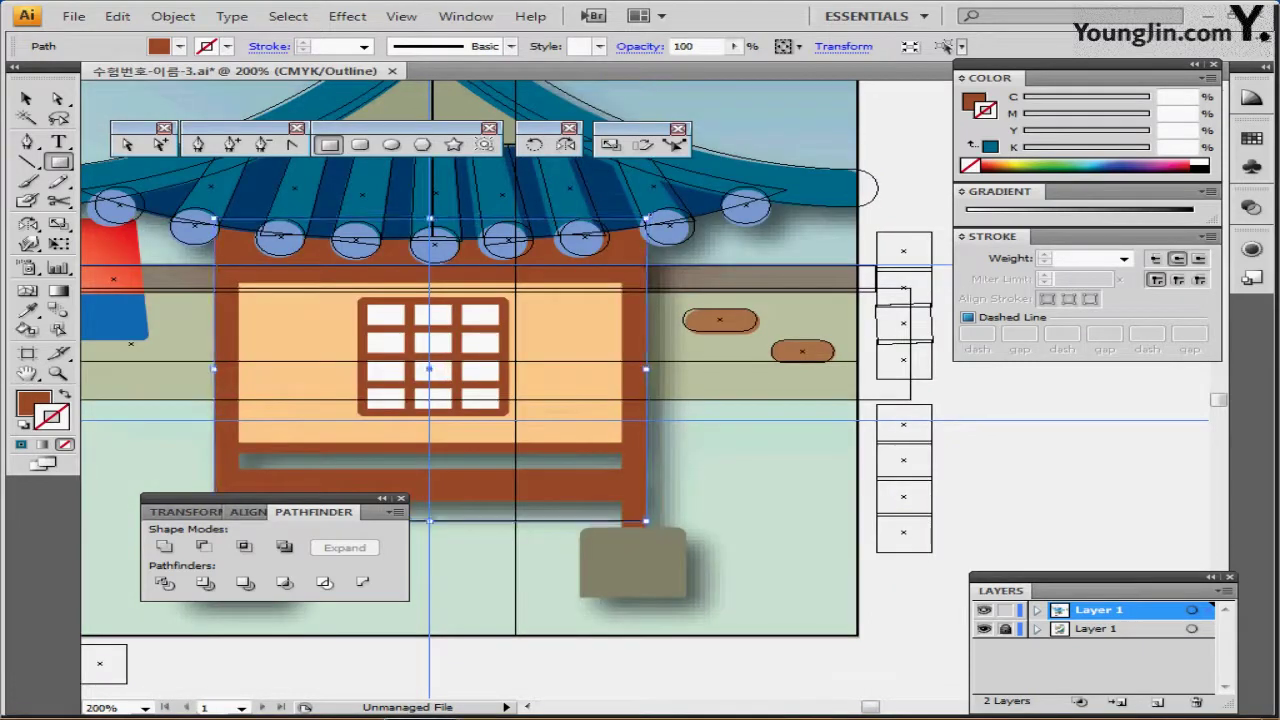
key("Down")
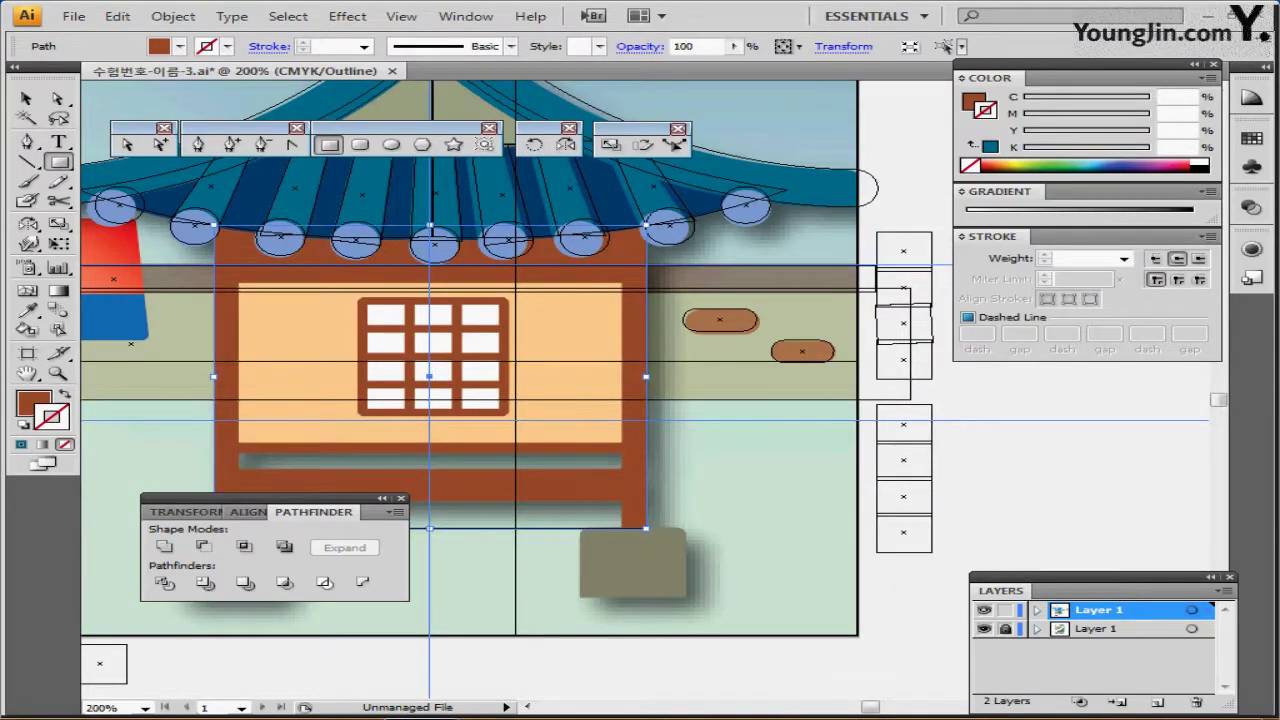
key("Left")
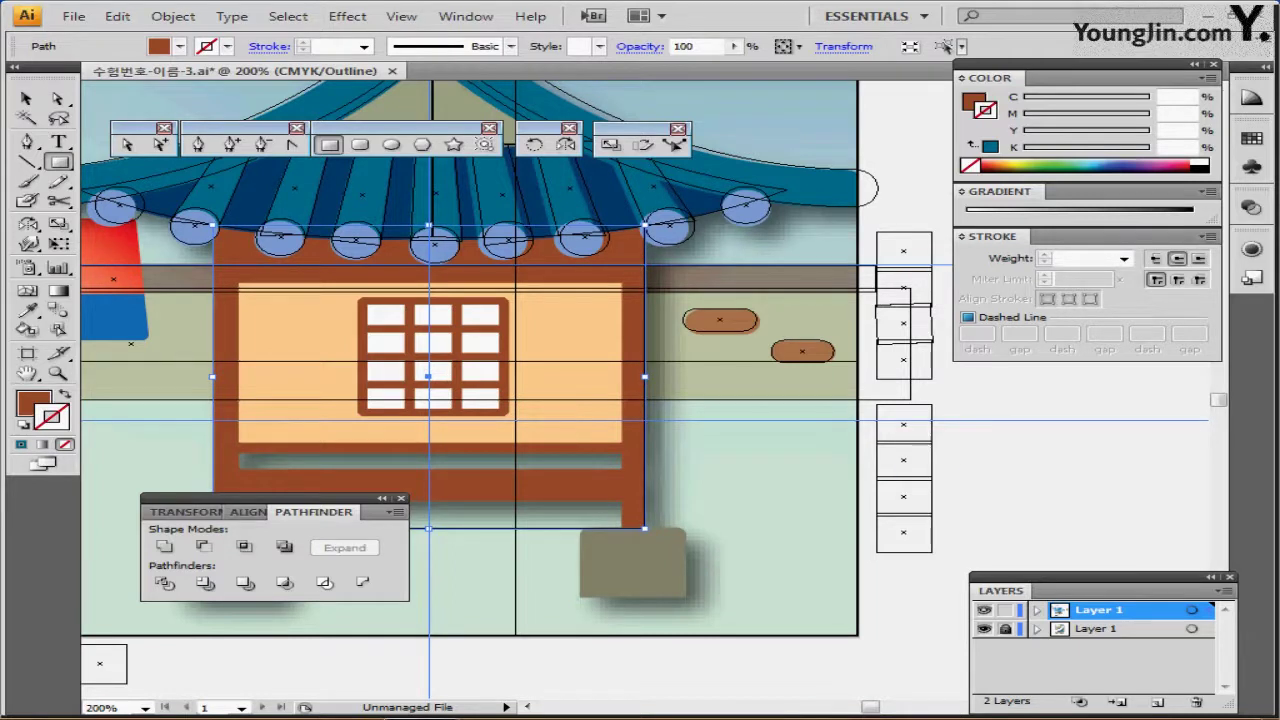
Draw a 54 mm wide rectangle with the peach swatch's fill over the reference wall panel, and return to preview.
left_click(903, 460)
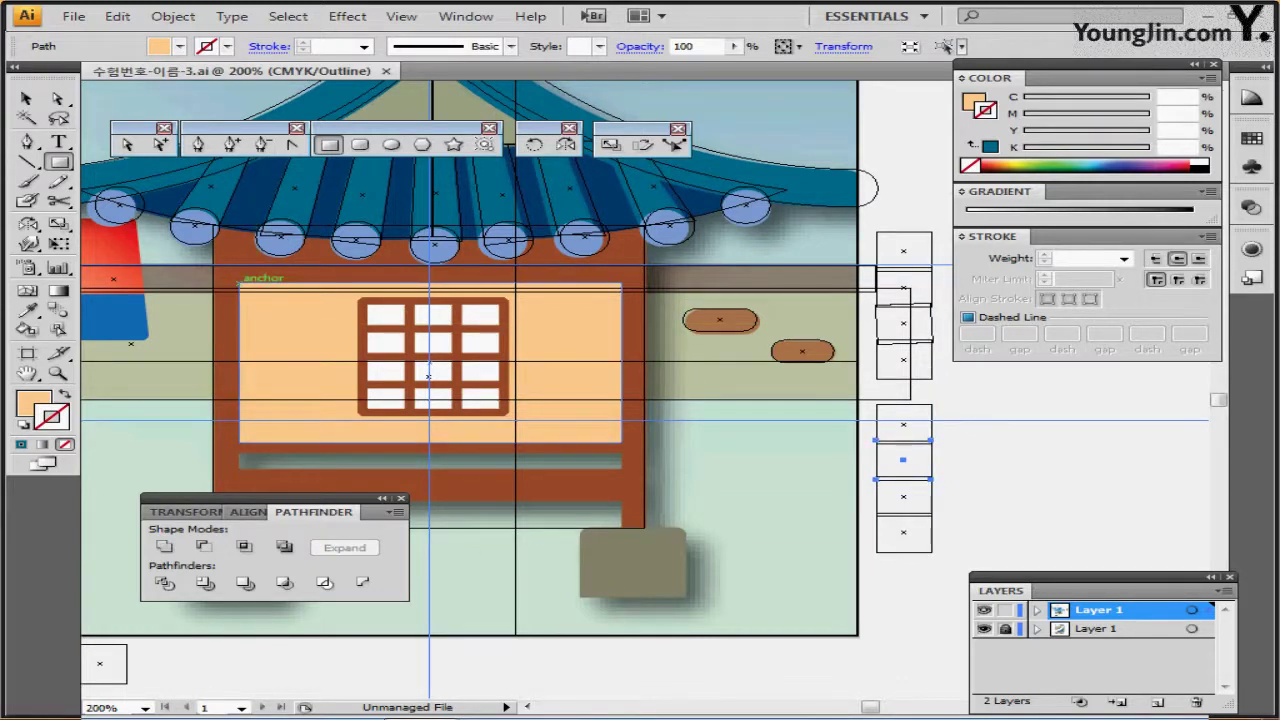
left_click(240, 284)
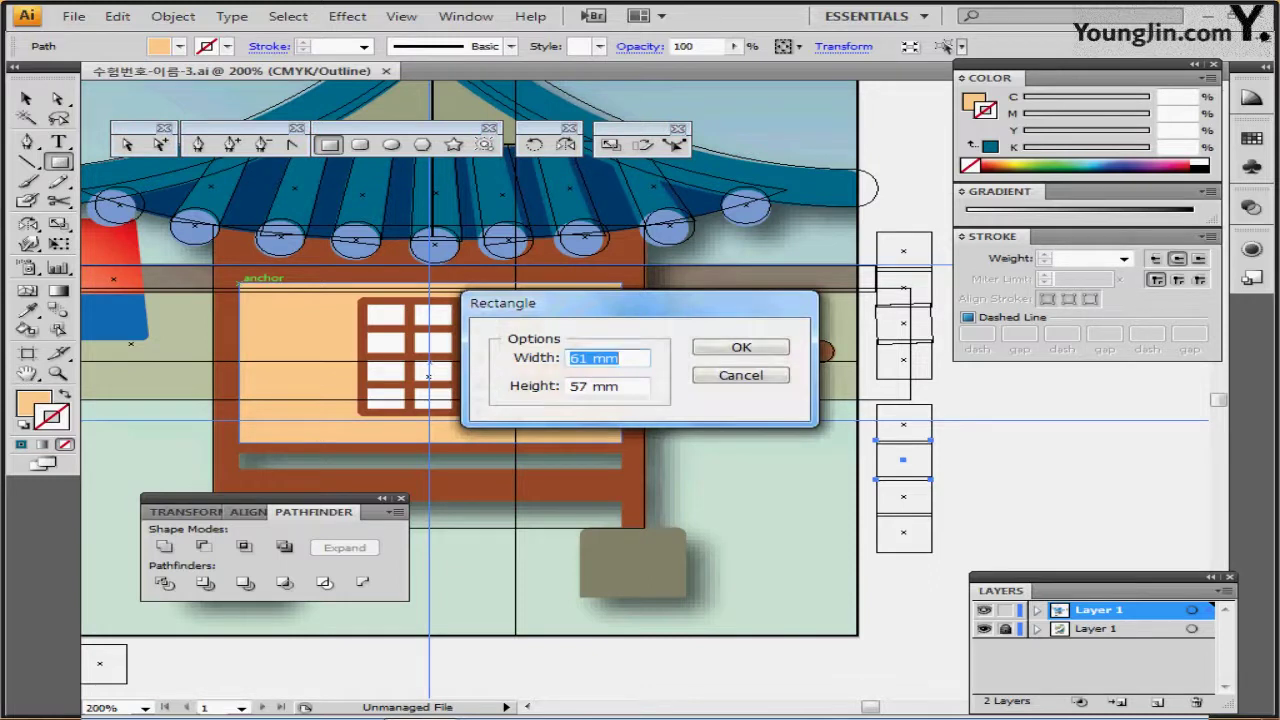
type("54")
key("Tab")
type("22")
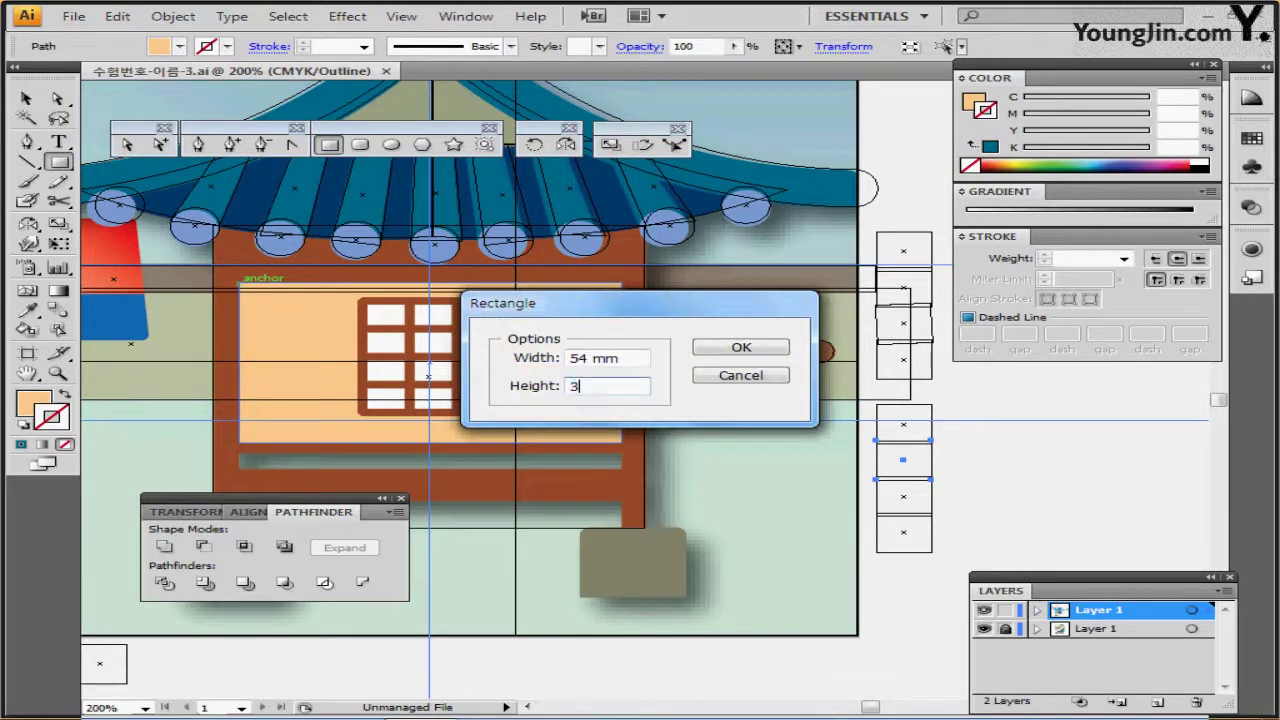
key("Return")
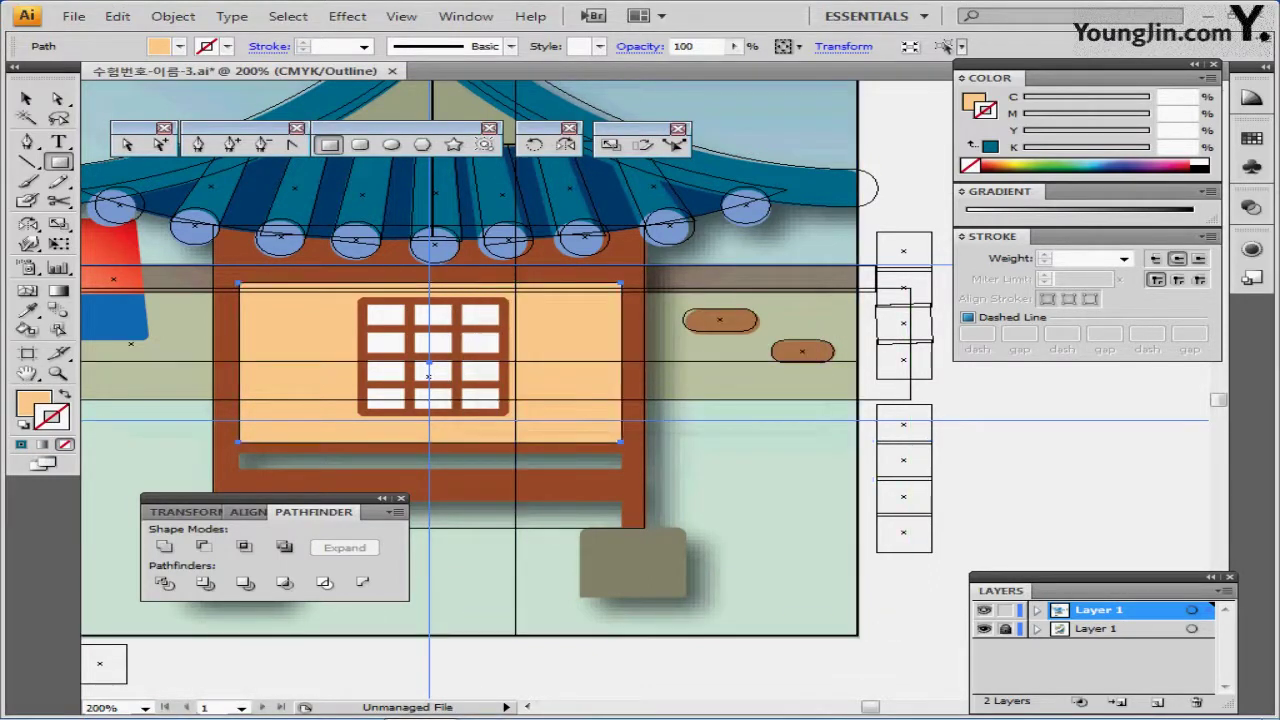
left_click(1005, 610)
left_click(1005, 610)
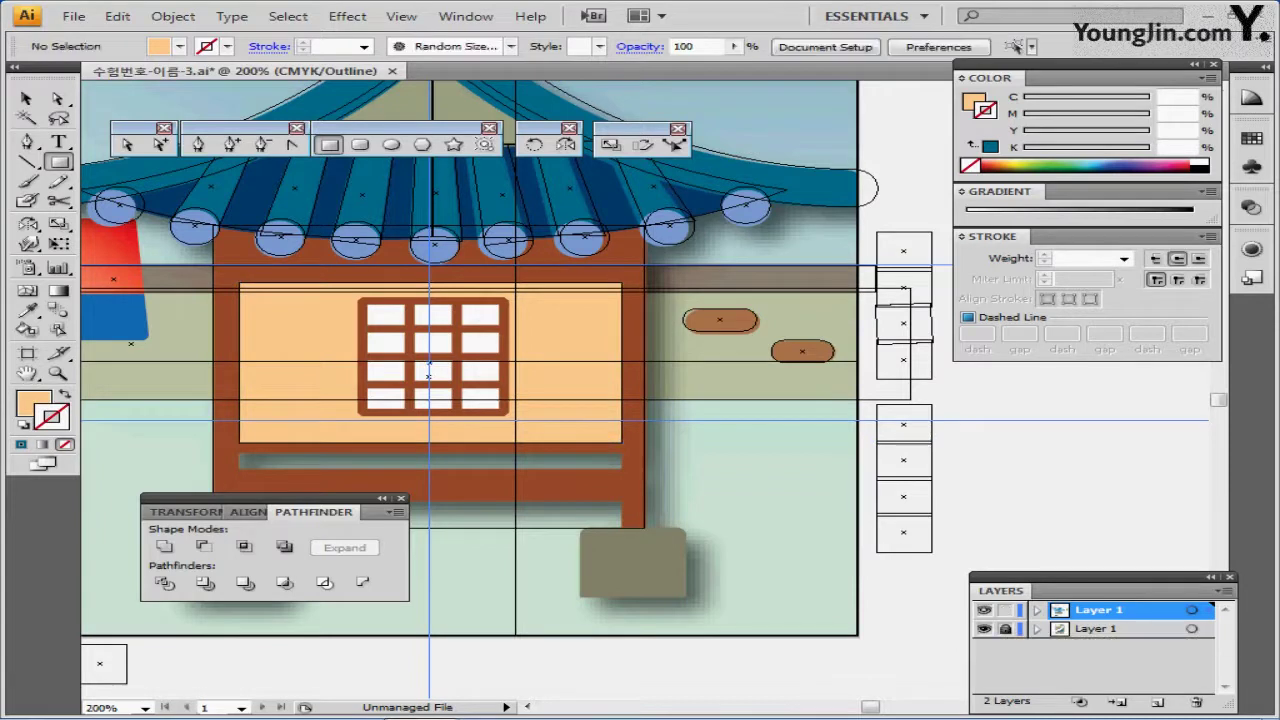
key("ctrl+y")
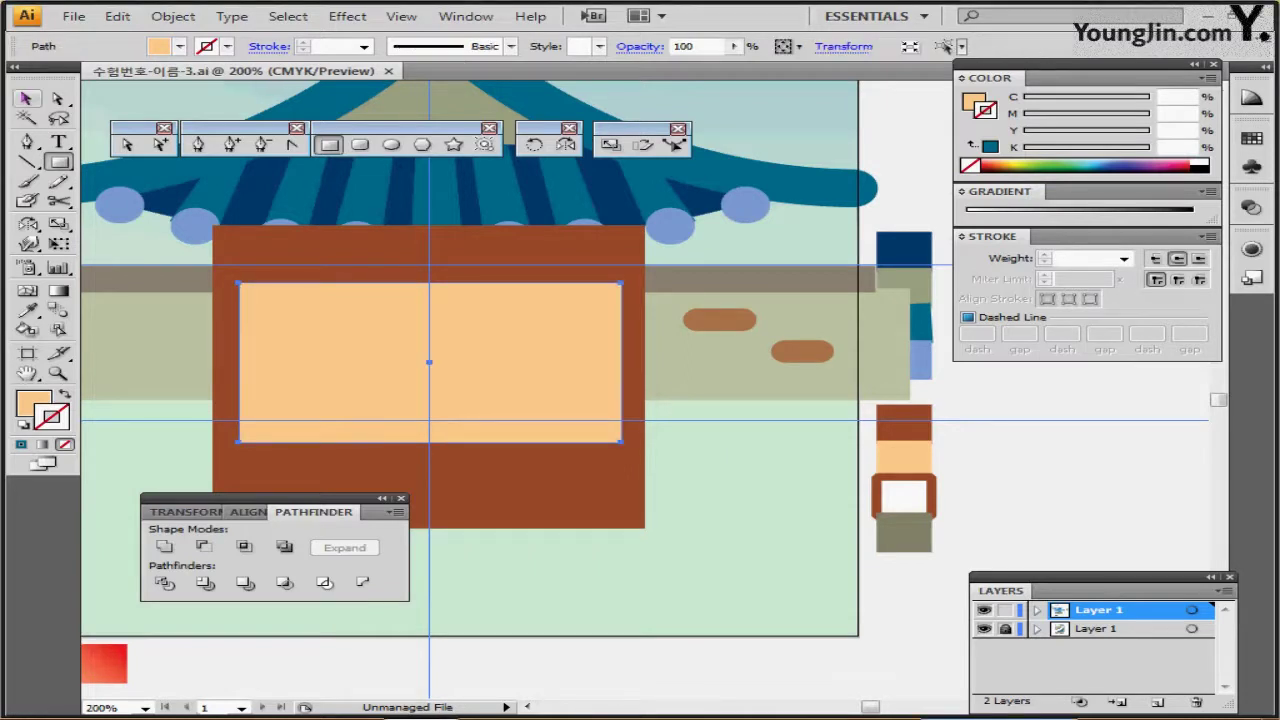
Align the peach panel and the brown rectangle horizontally by their centers.
key("v")
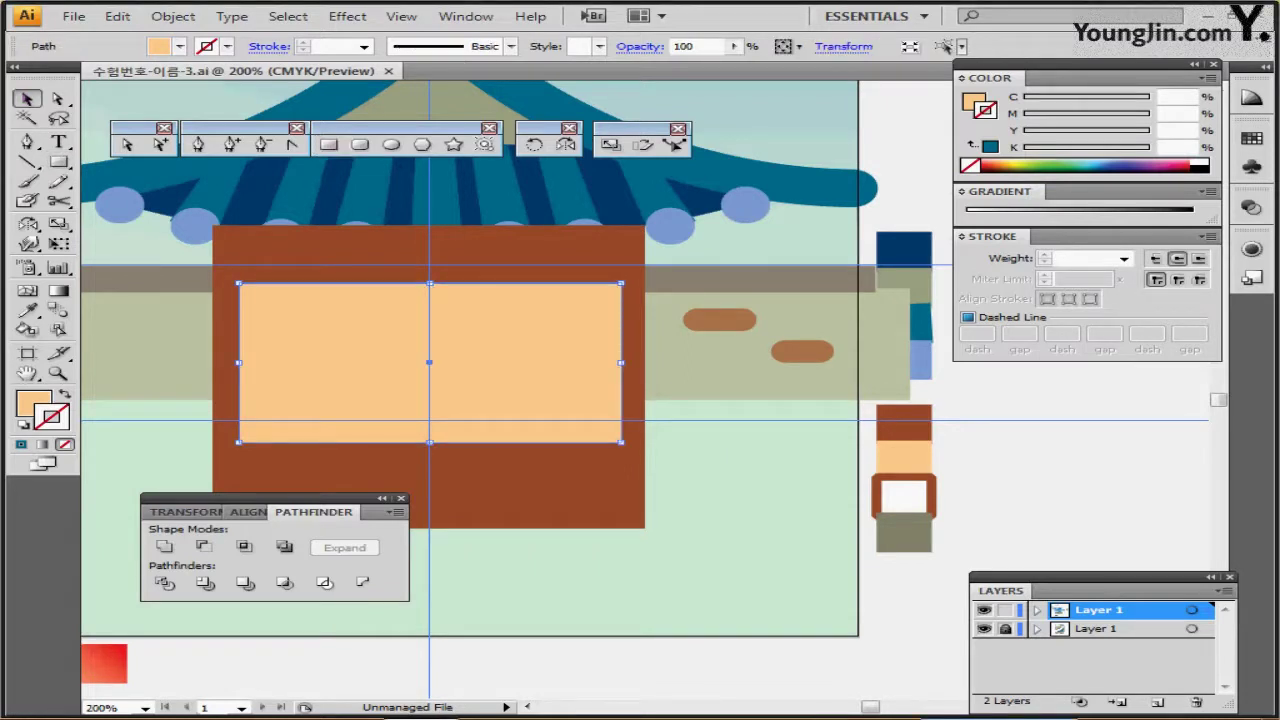
left_click(440, 482, "shift")
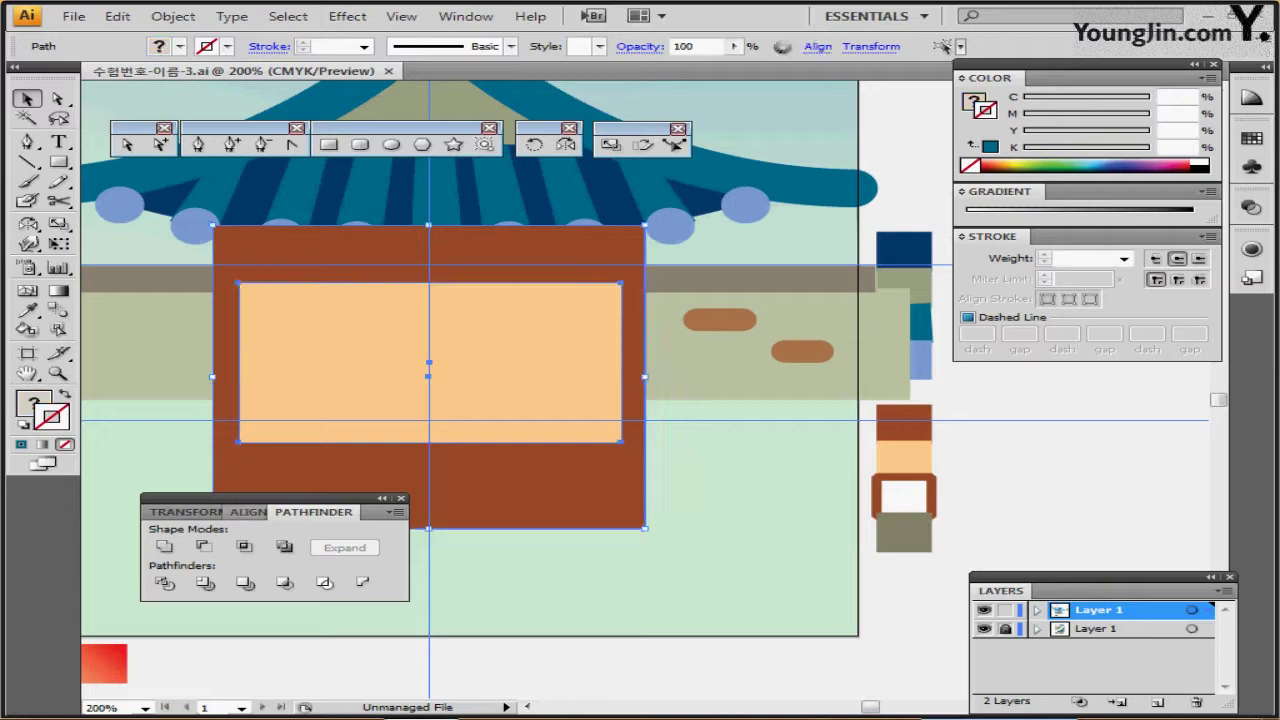
left_click(248, 512)
left_click(208, 545)
left_click(520, 585)
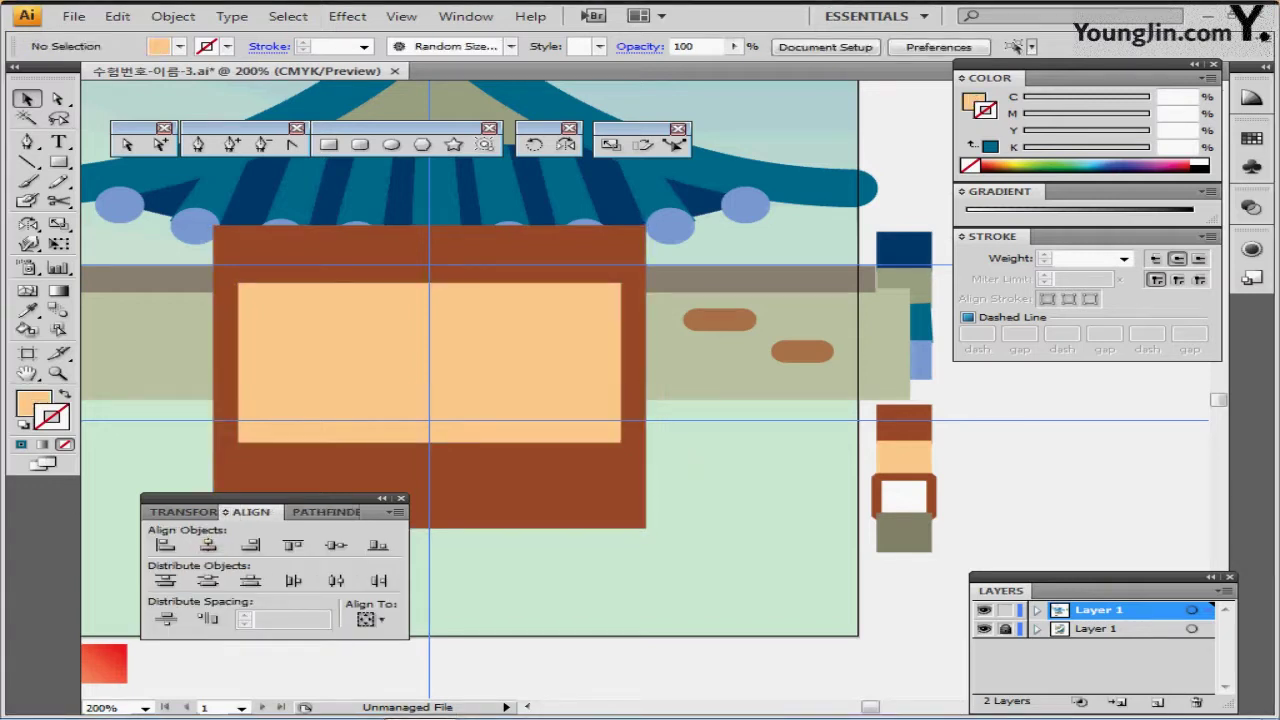
Create a copy of the peach wall panel with Transform Each, scaled vertically to 10% and moved vertically by -18.5 mm.
left_click(440, 400)
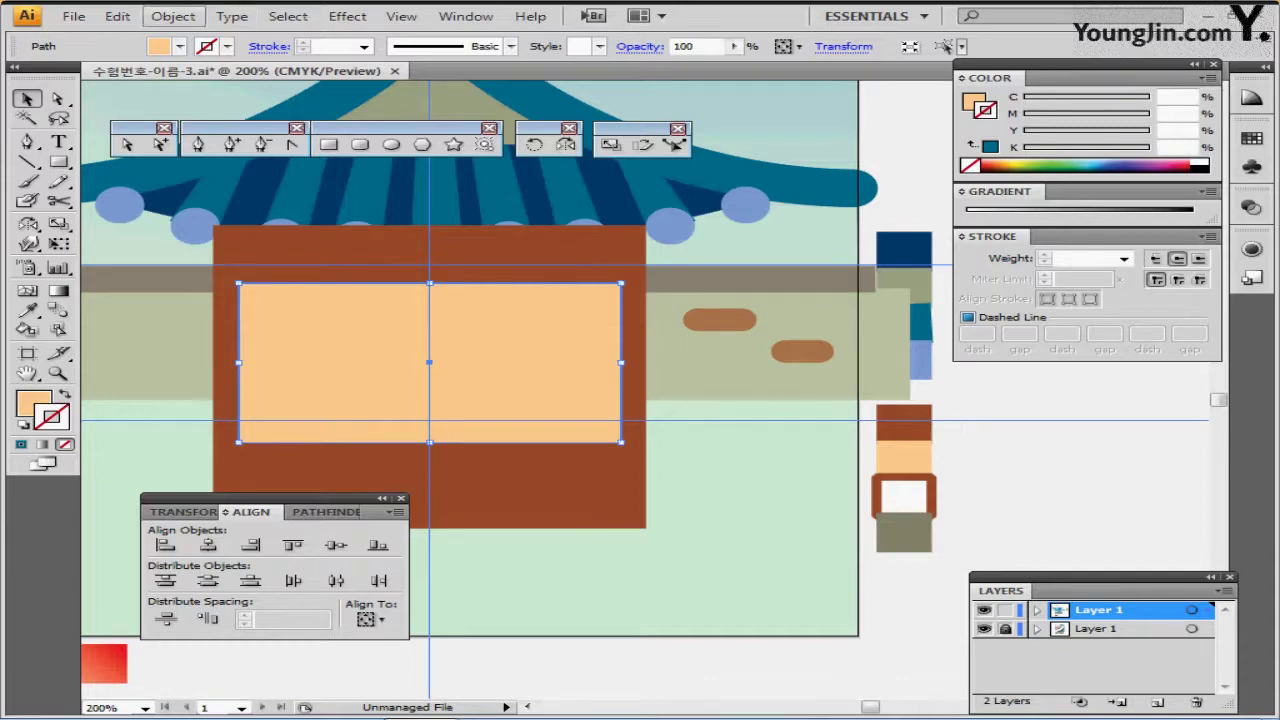
left_click(173, 16)
mouse_move(220, 38)
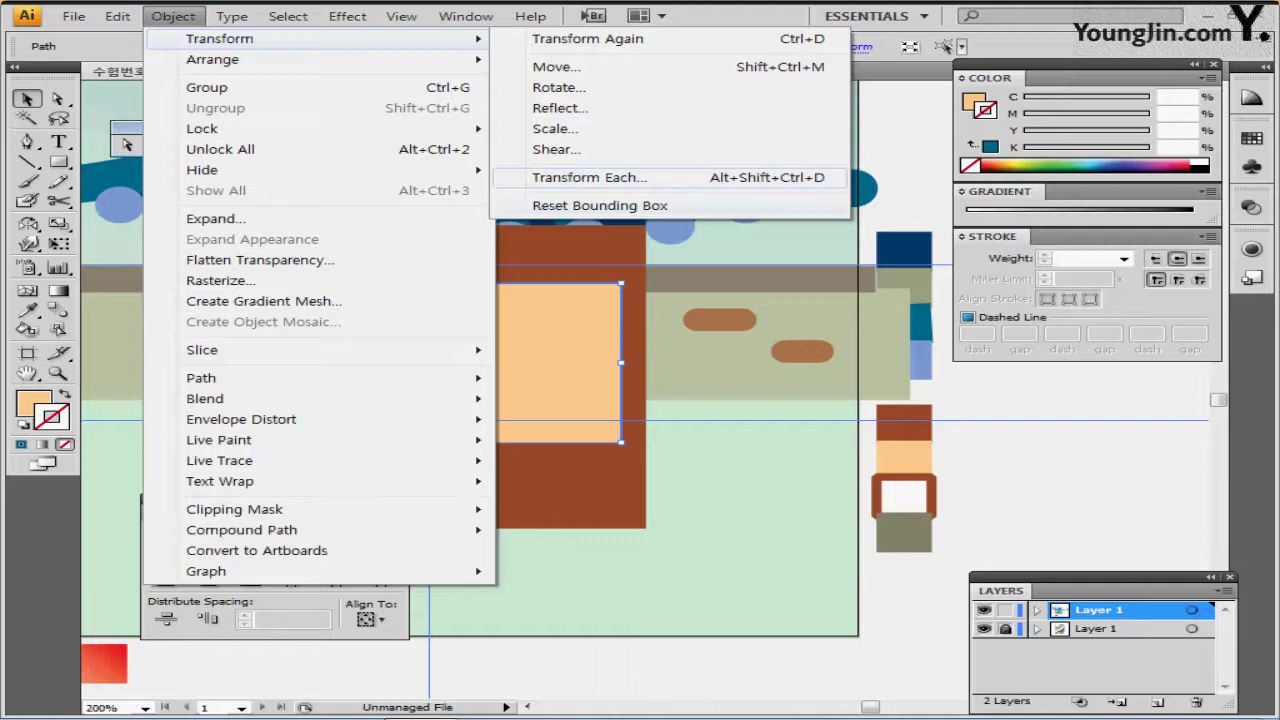
left_click(590, 177)
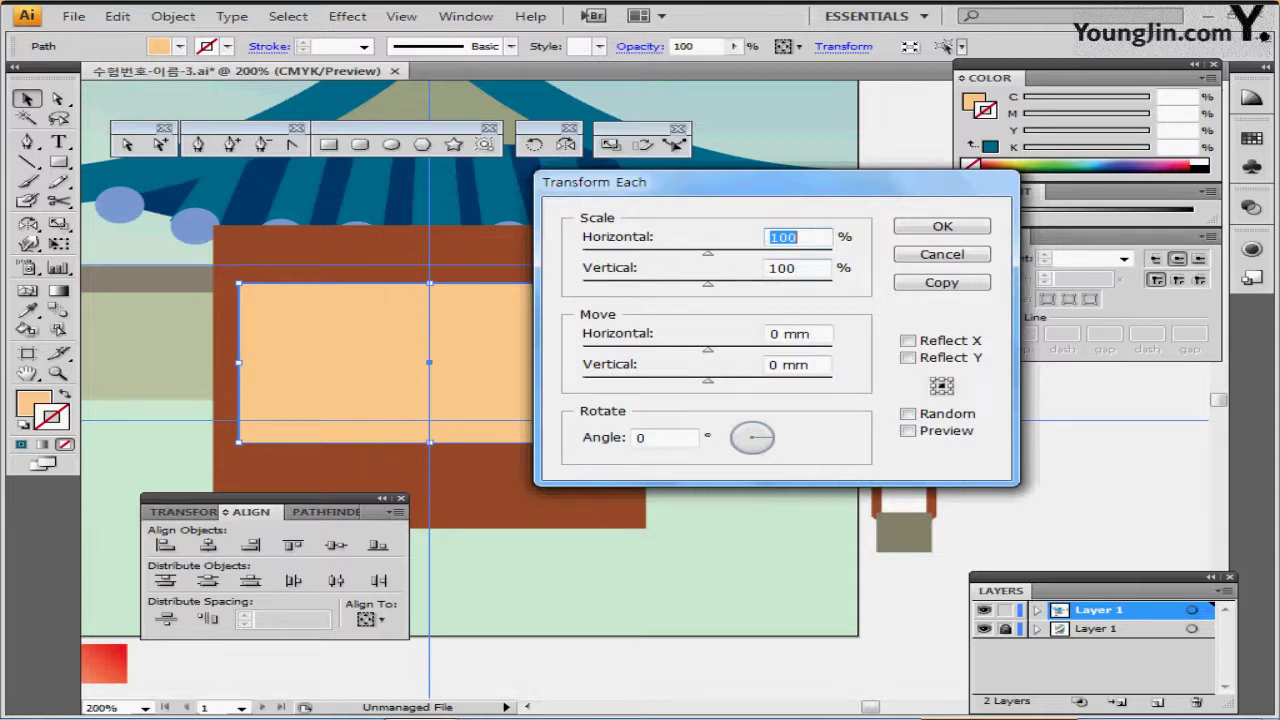
key("Tab")
type("10")
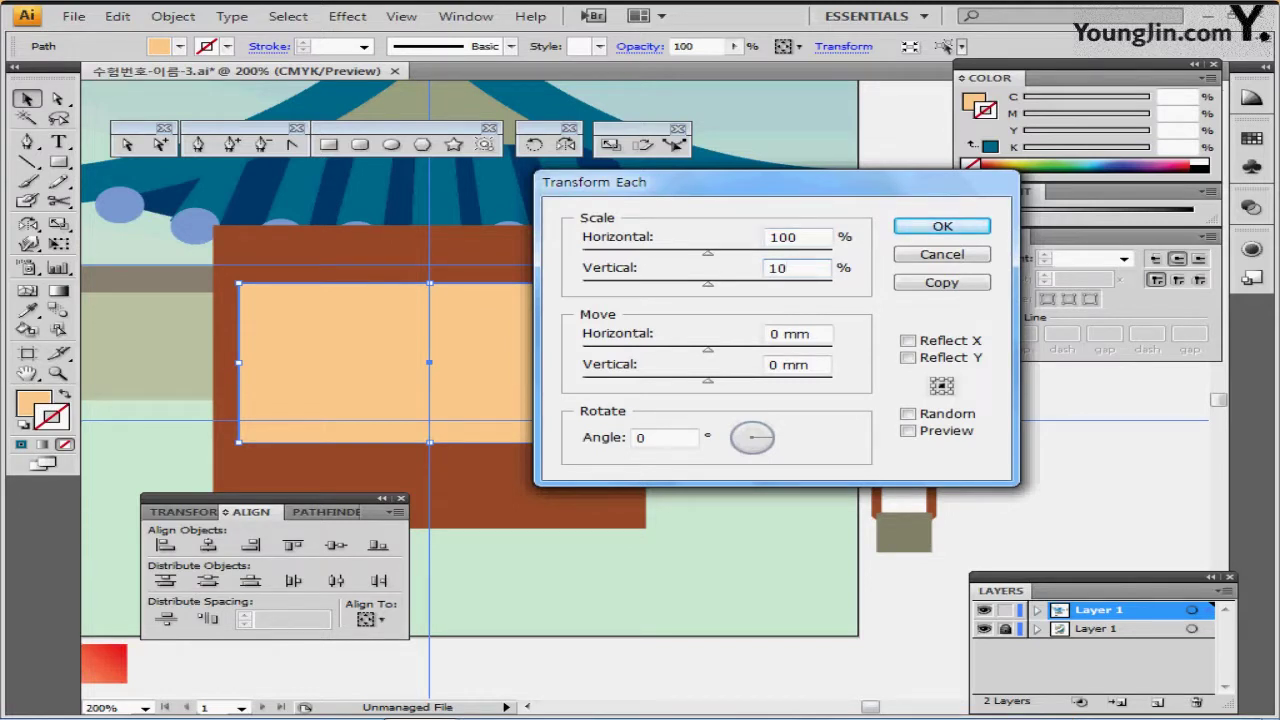
key("Tab")
key("Tab")
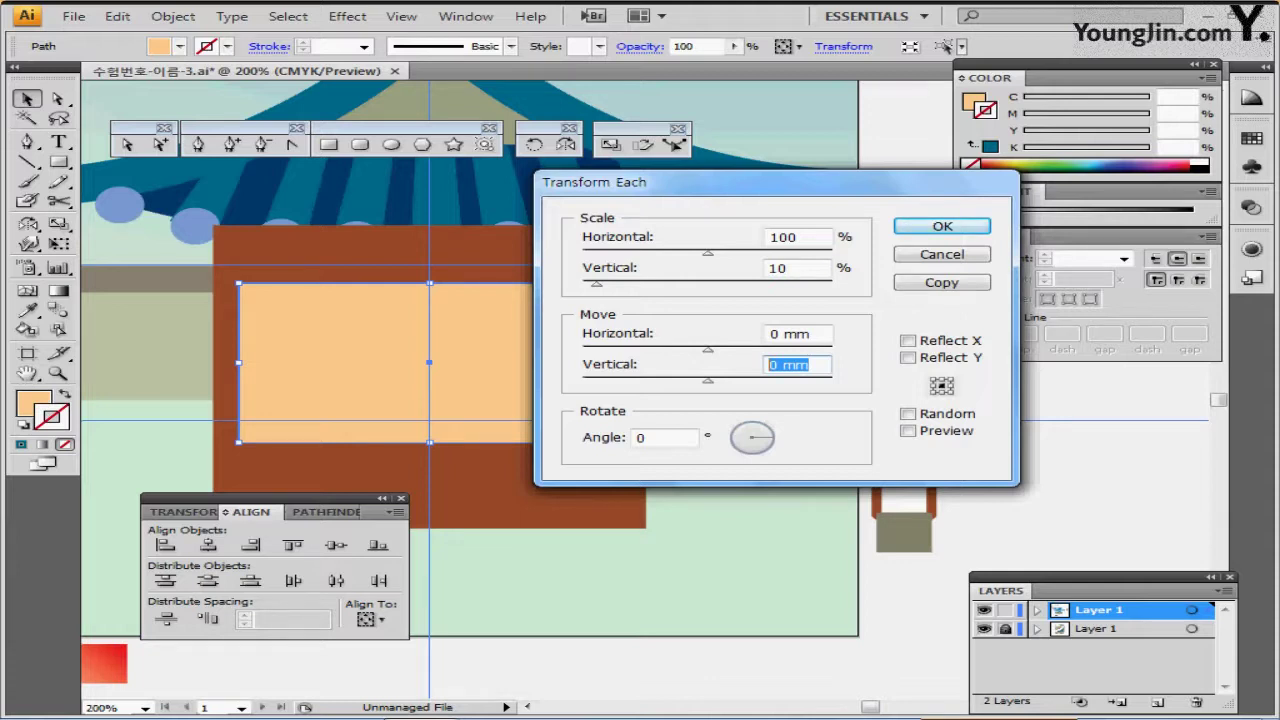
key("BackSpace")
type("-15")
key("BackSpace")
type("8.5")
key("Tab")
left_click(907, 431)
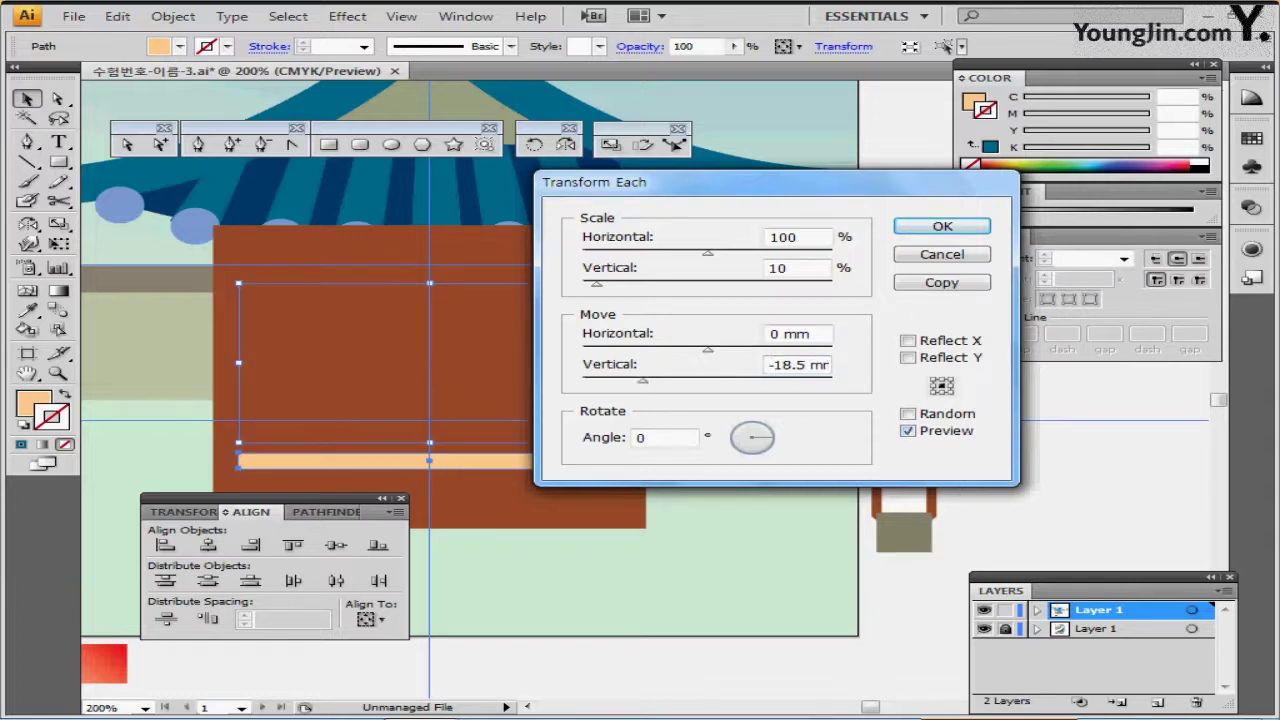
key("Return")
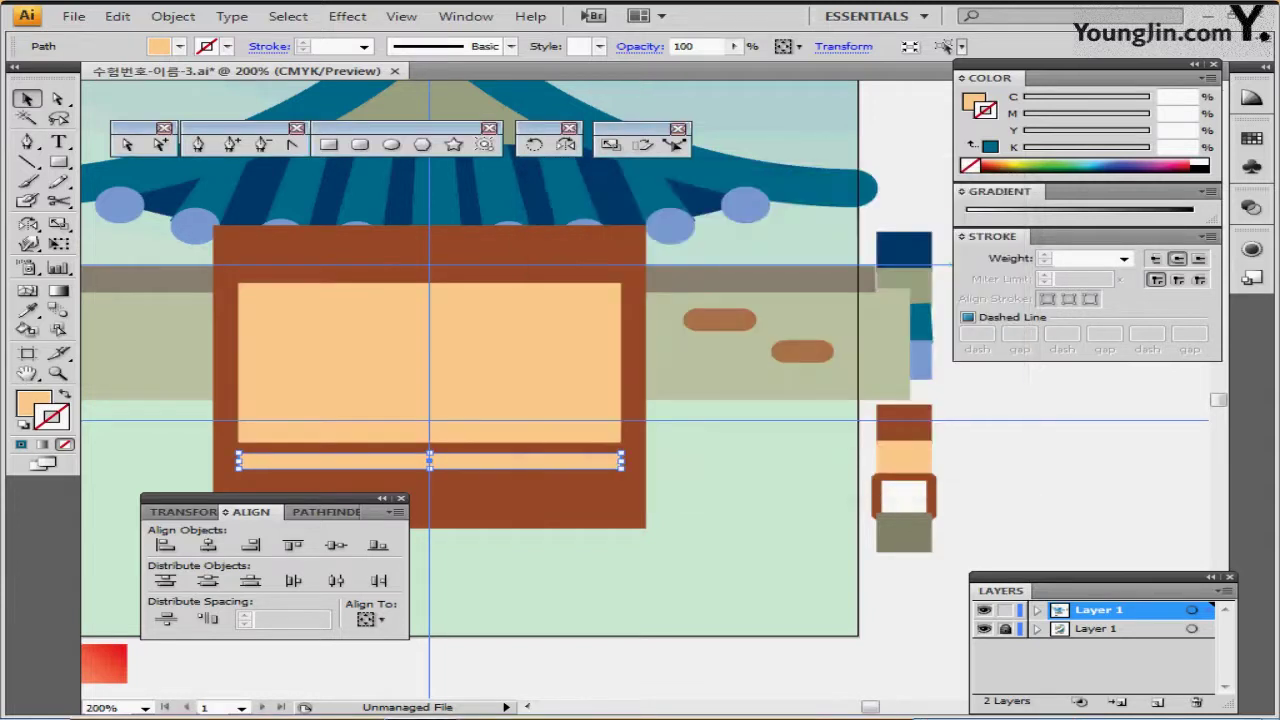
Create a copy of the thin peach strip with Transform Each, scaled vertically to 230% and moved vertically by -11 mm.
left_click(173, 16)
mouse_move(219, 38)
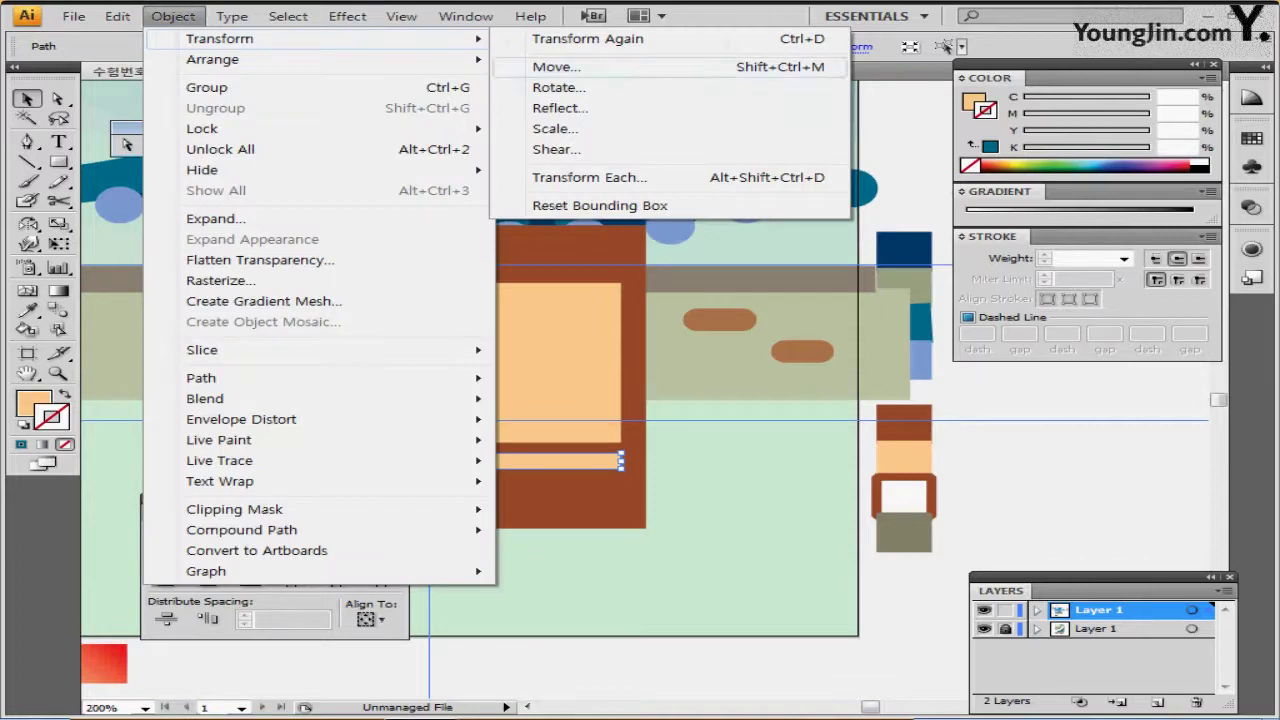
left_click(589, 177)
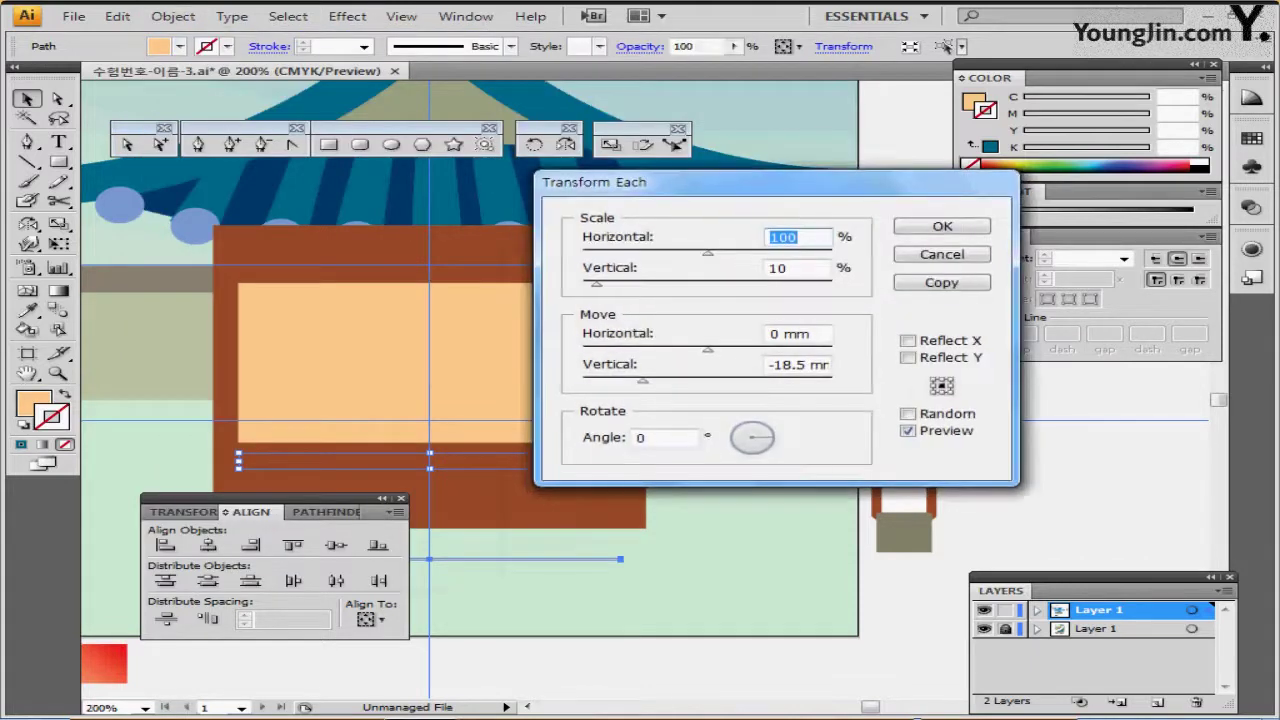
left_click_drag(760, 183, 947, 169)
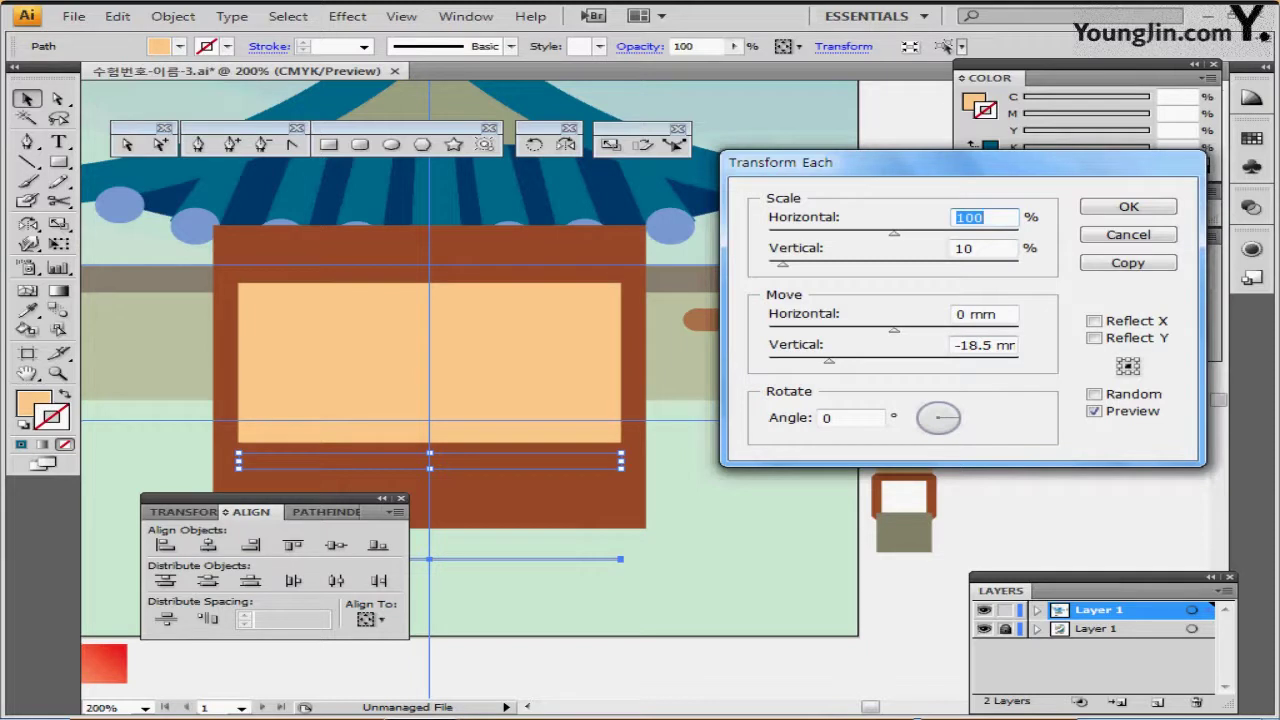
key("Tab")
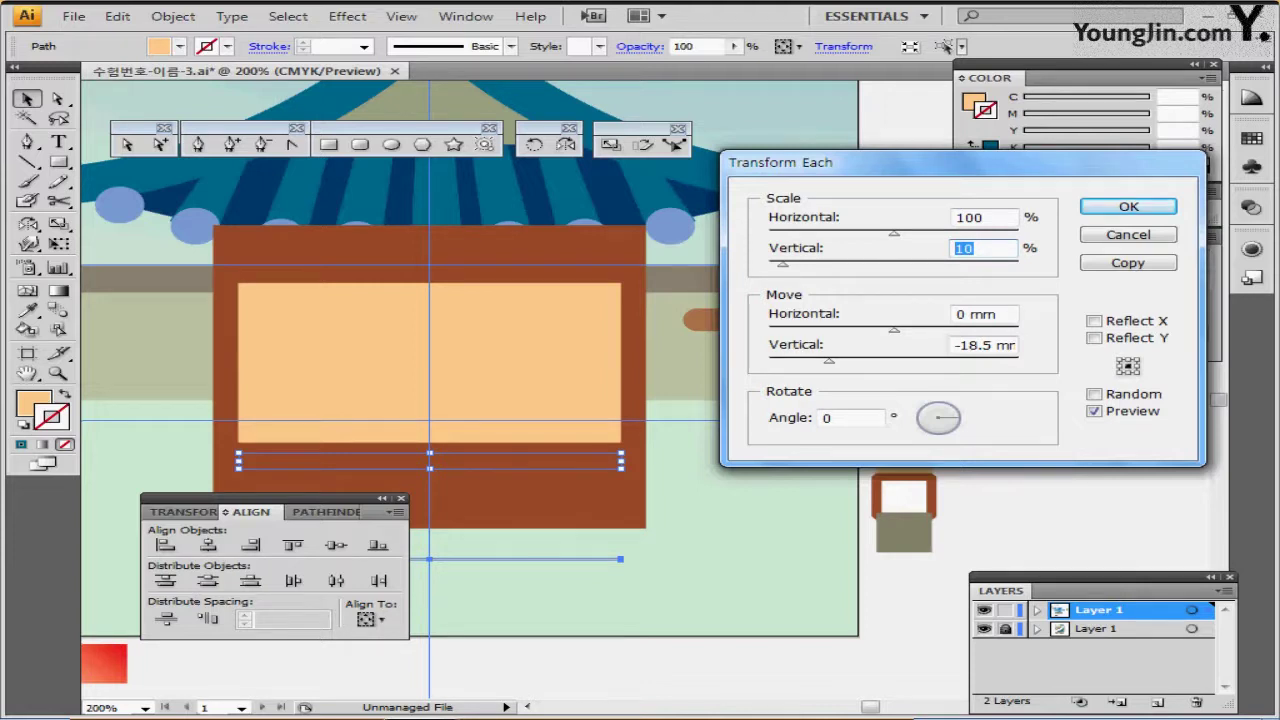
type("23")
left_click(1095, 411)
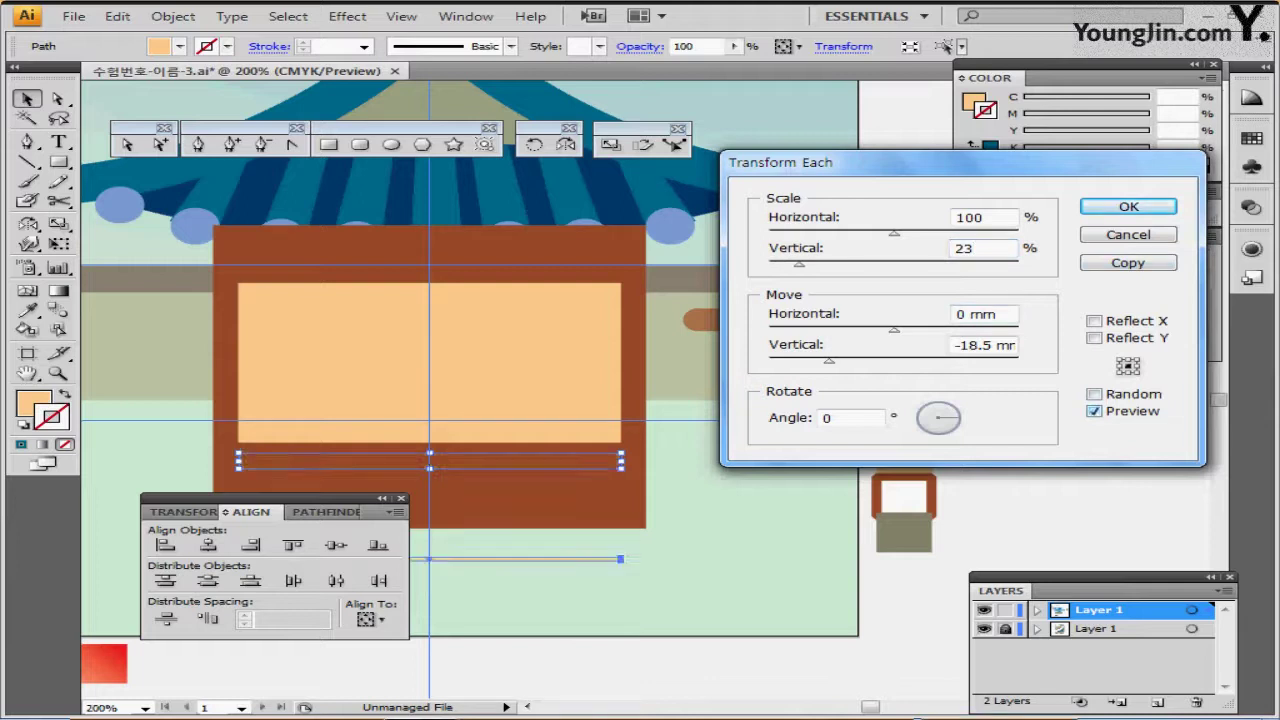
double_click(964, 249)
type("230")
left_click(1095, 411)
left_click(1095, 411)
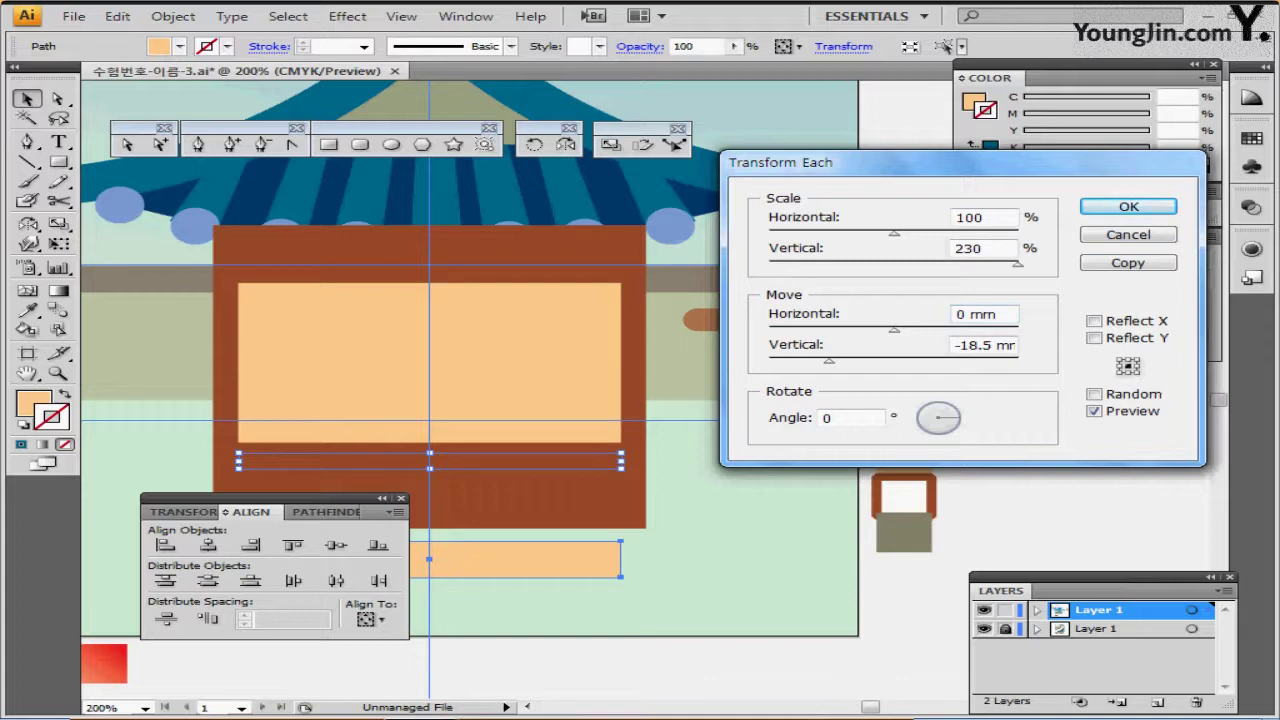
key("Tab")
type("-11")
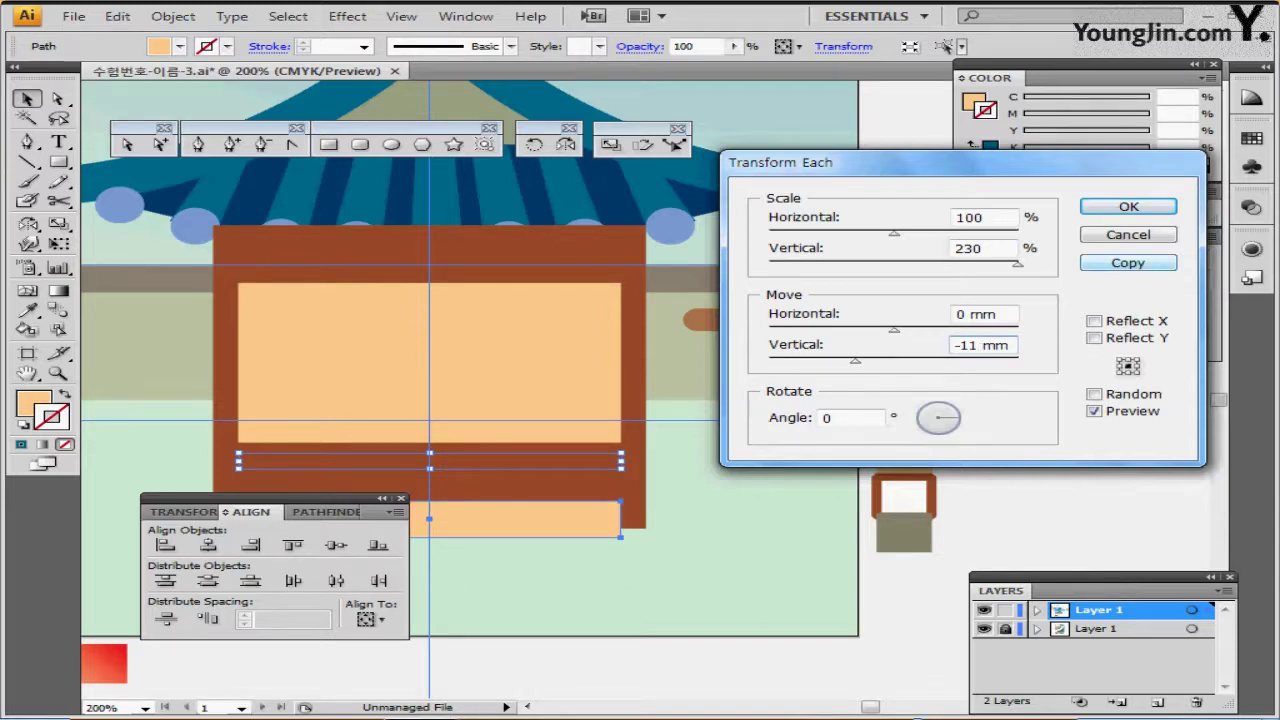
key("Return")
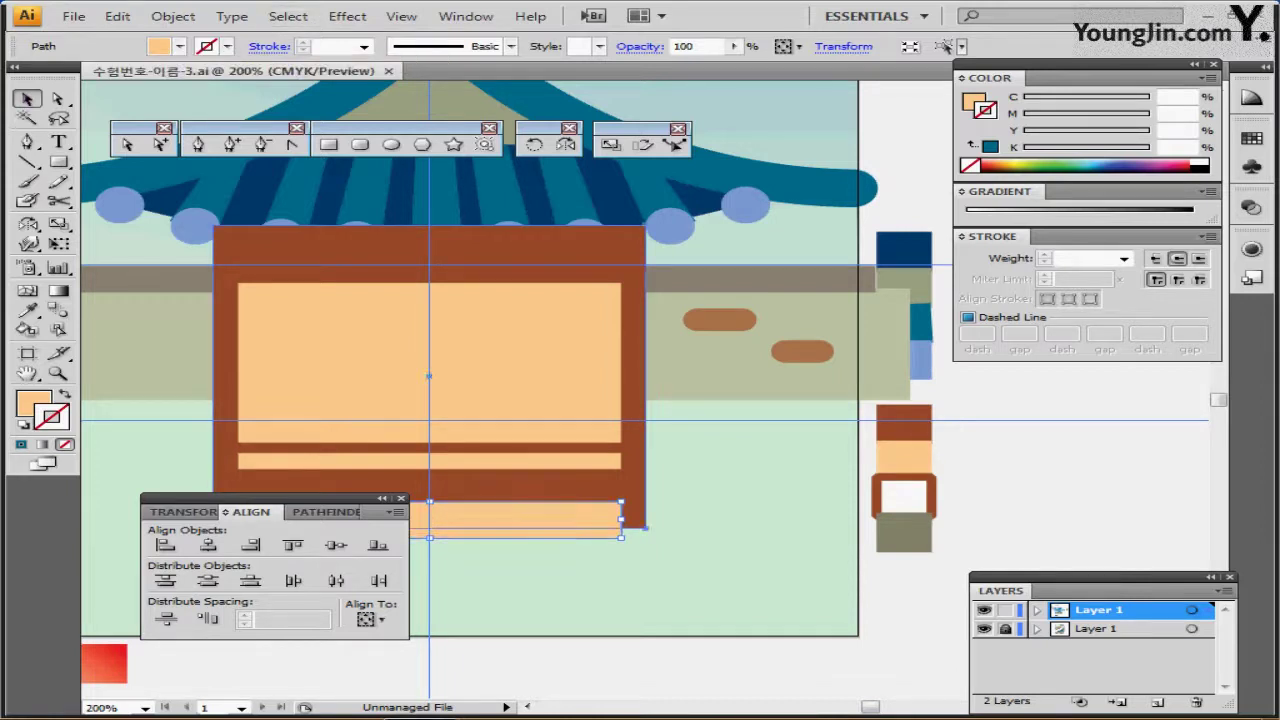
Subtract the two lower peach strips from the brown frame with Minus Front, and send the frame behind the roof and wall panel.
left_click(632, 470)
key("ctrl+shift+bracketright")
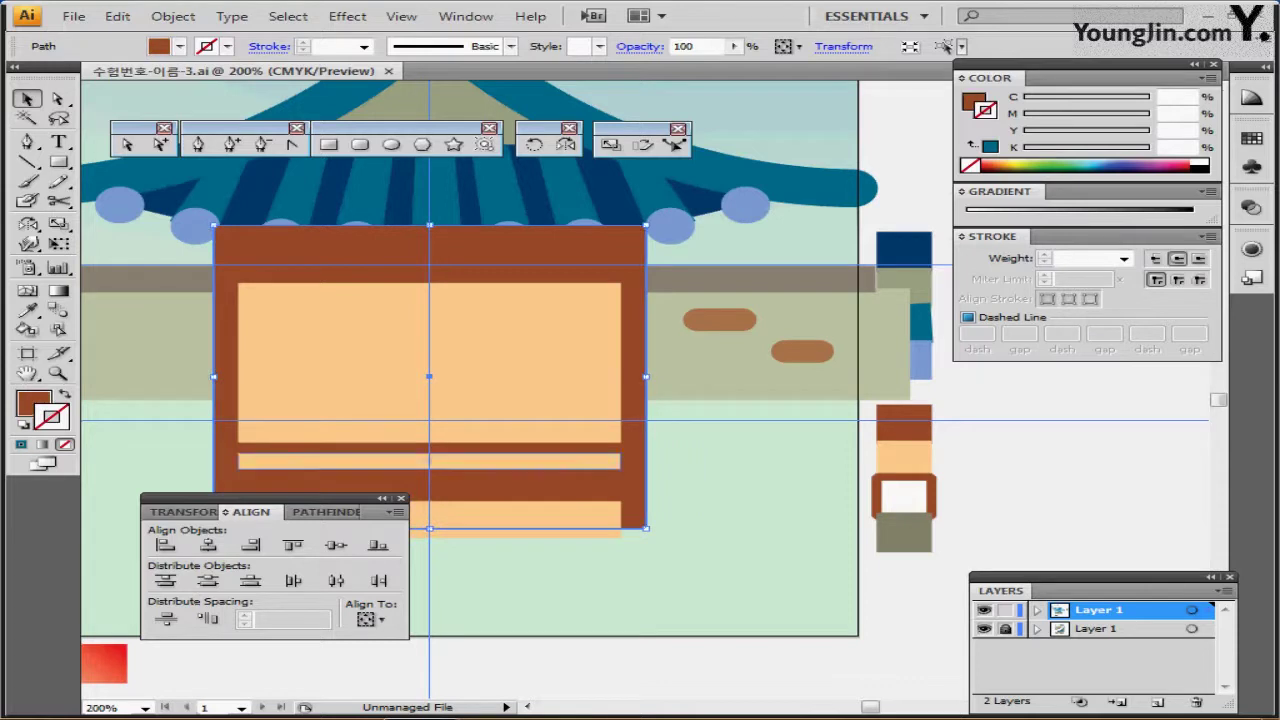
left_click(610, 462, "shift")
left_click(617, 512, "shift")
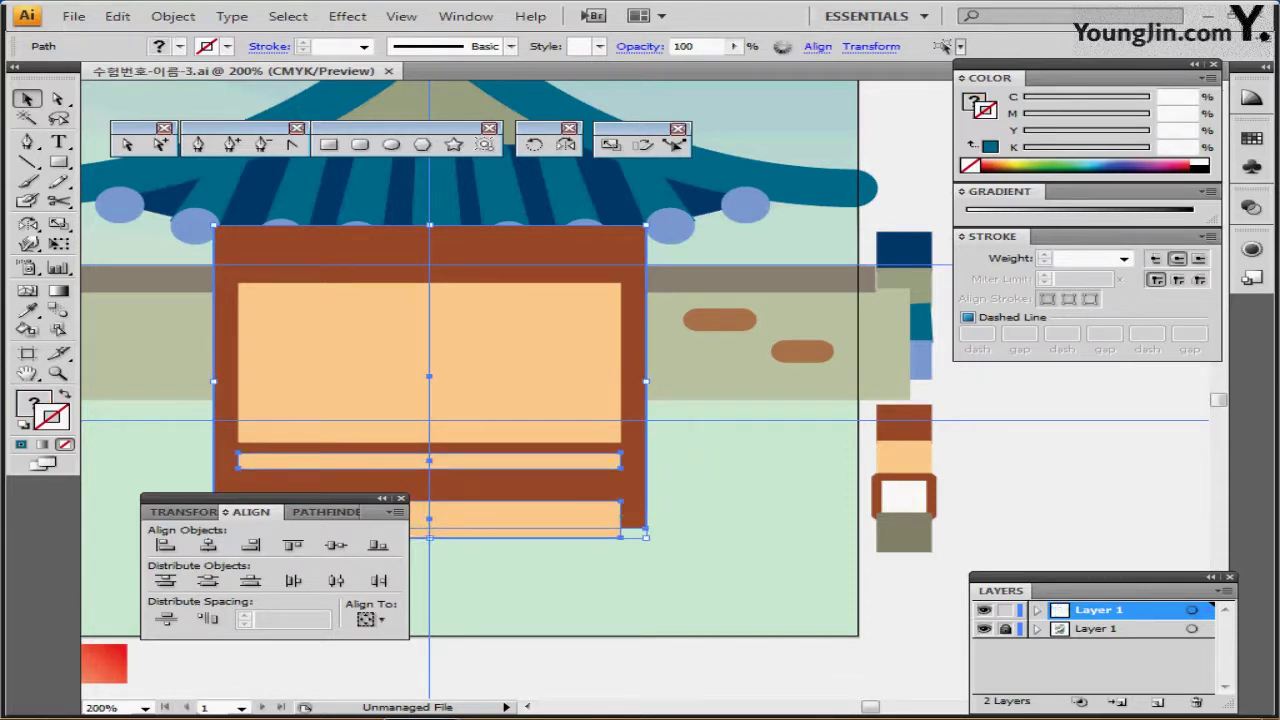
left_click(323, 512)
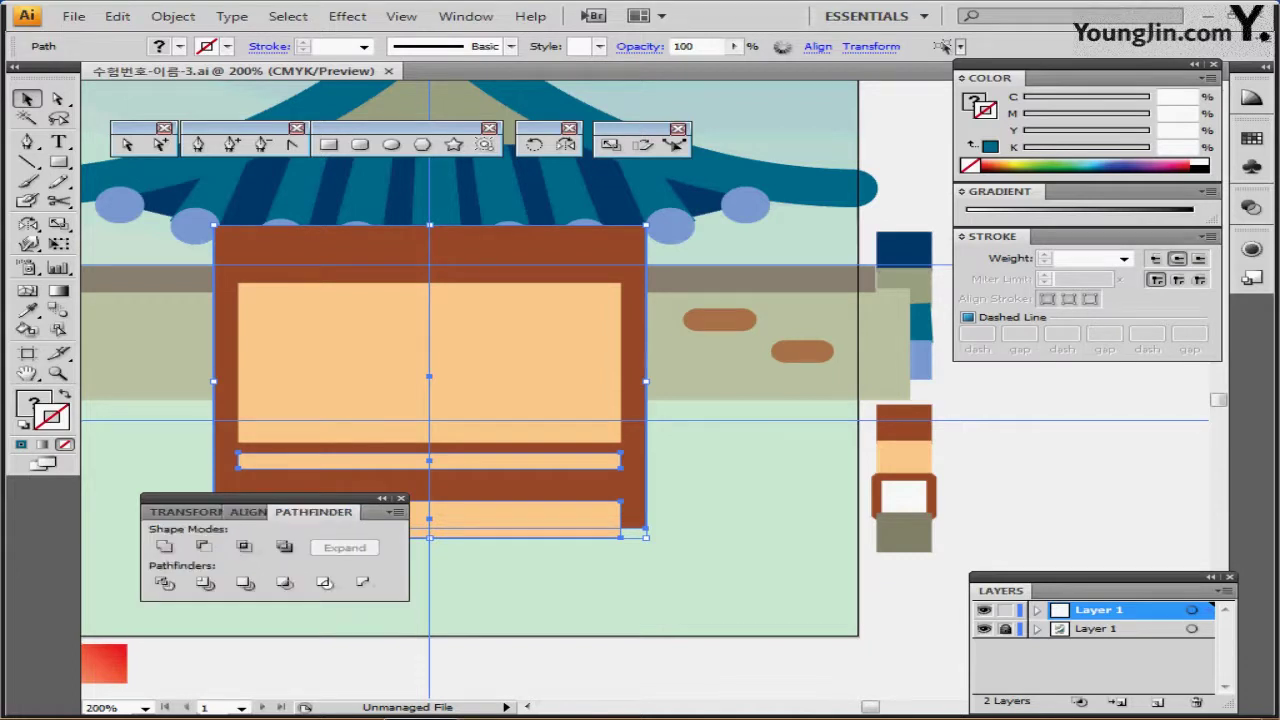
left_click(203, 547)
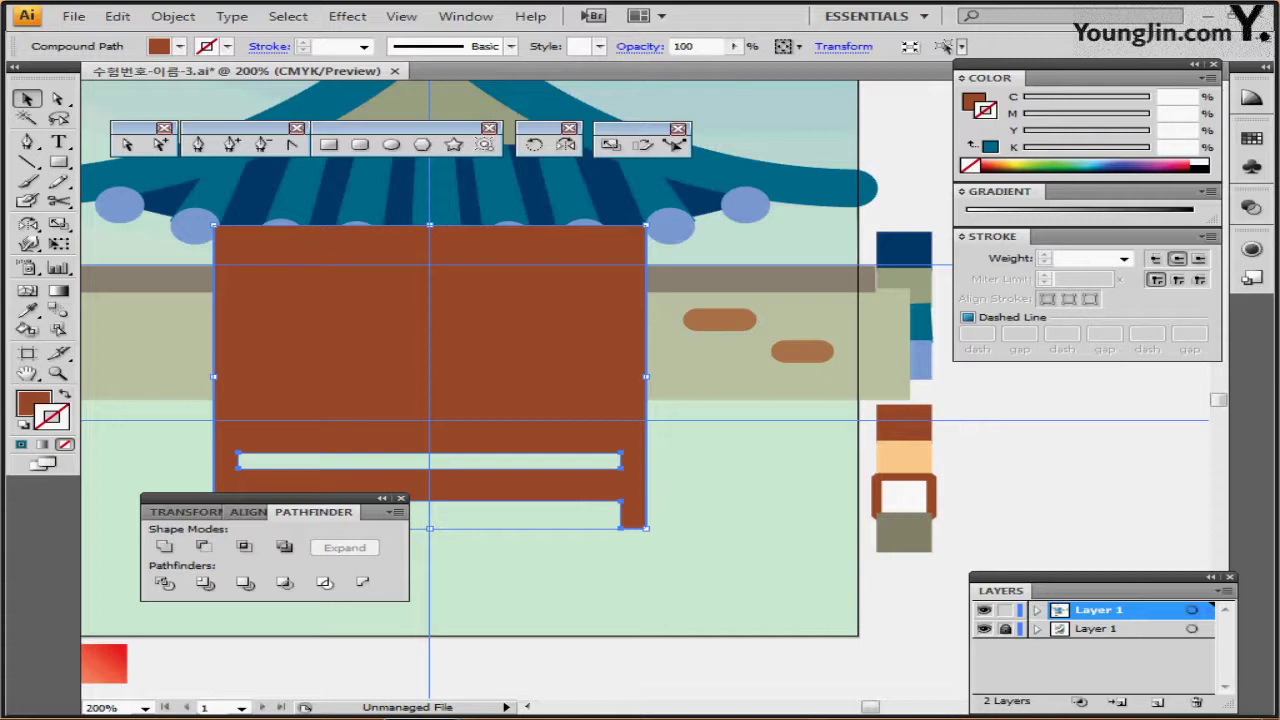
key("ctrl+[")
key("ctrl+[")
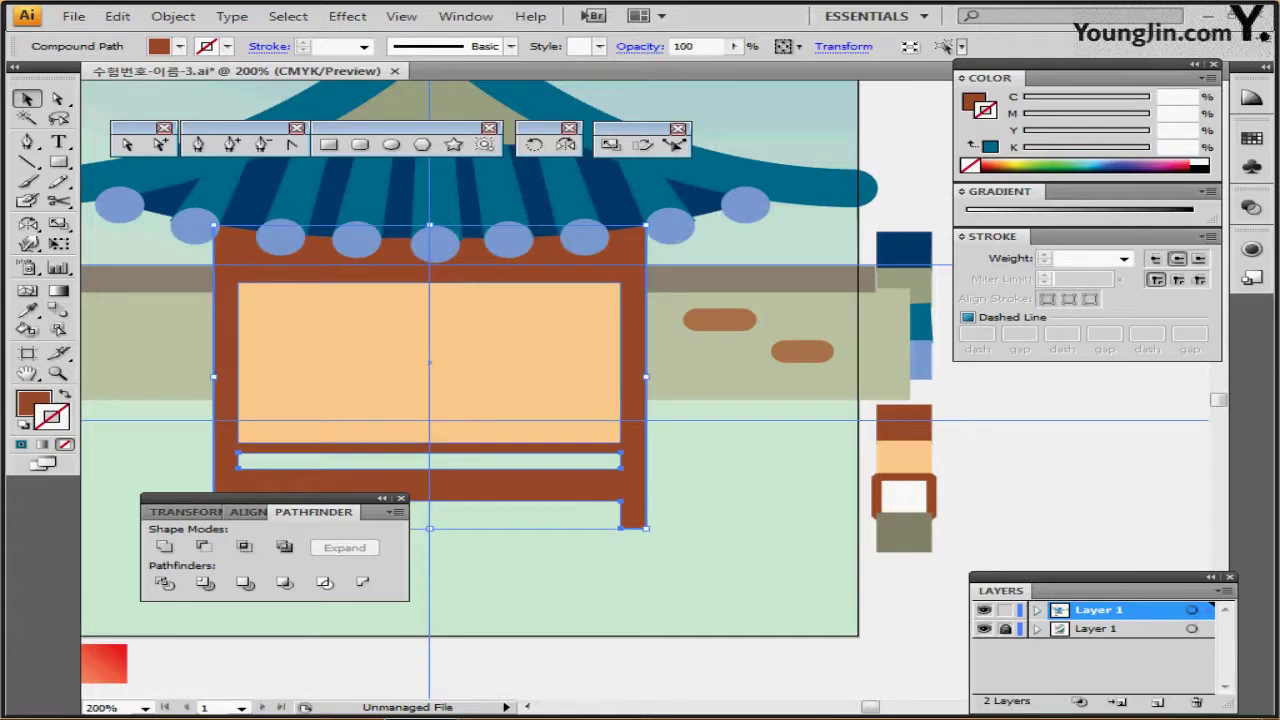
Draw a rounded rectangle with the olive-gray swatch's fill over the reference foundation stone below the frame's left post, in outline view.
left_click_drag(520, 450, 652, 334)
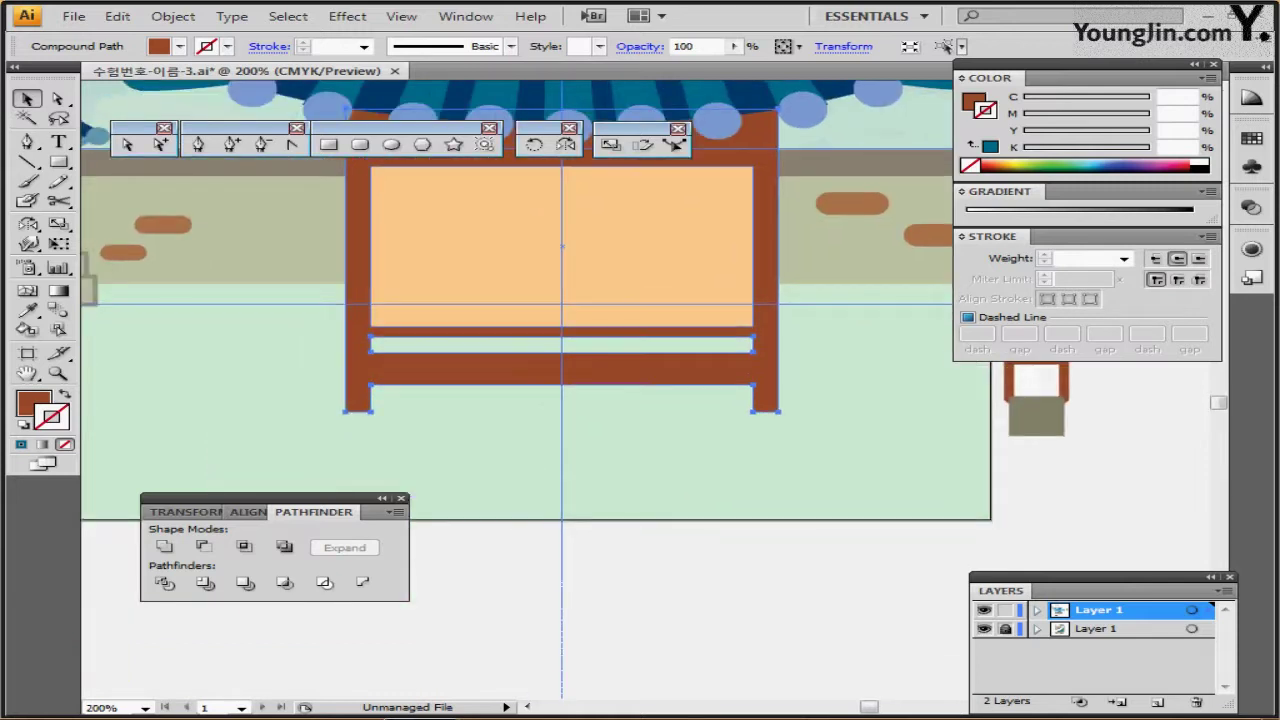
left_click(360, 145)
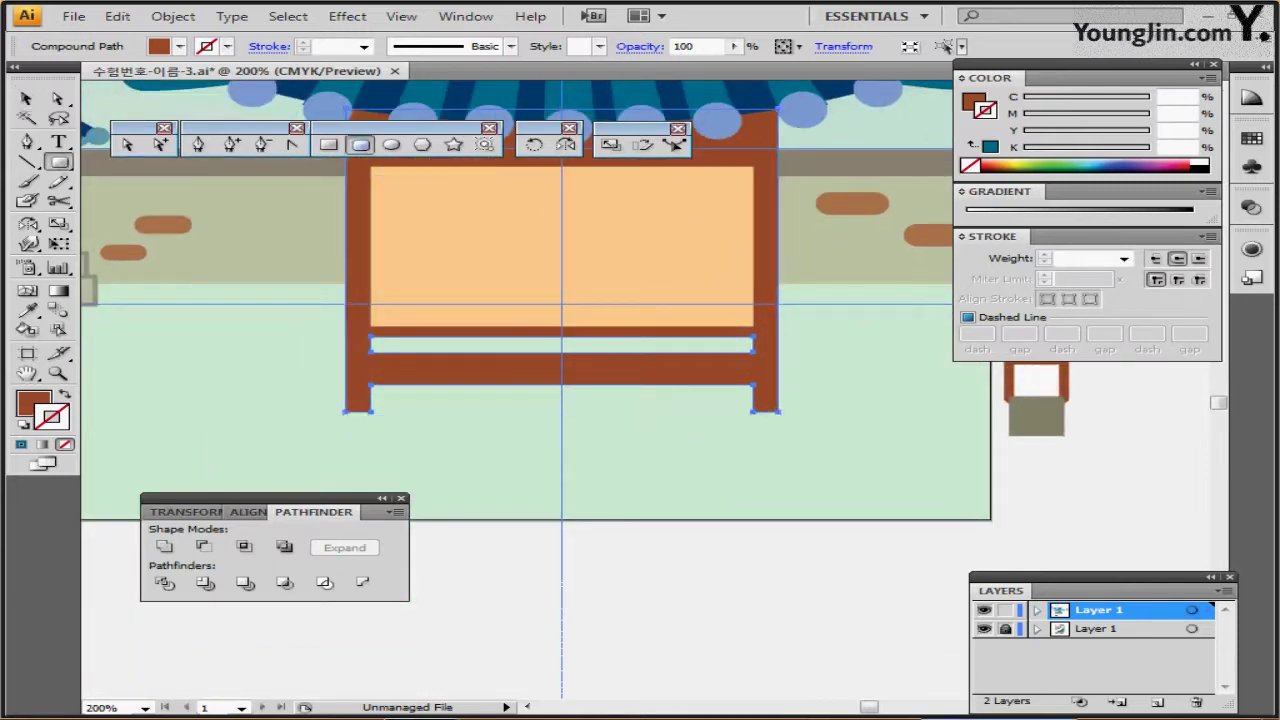
key("ctrl+shift+a")
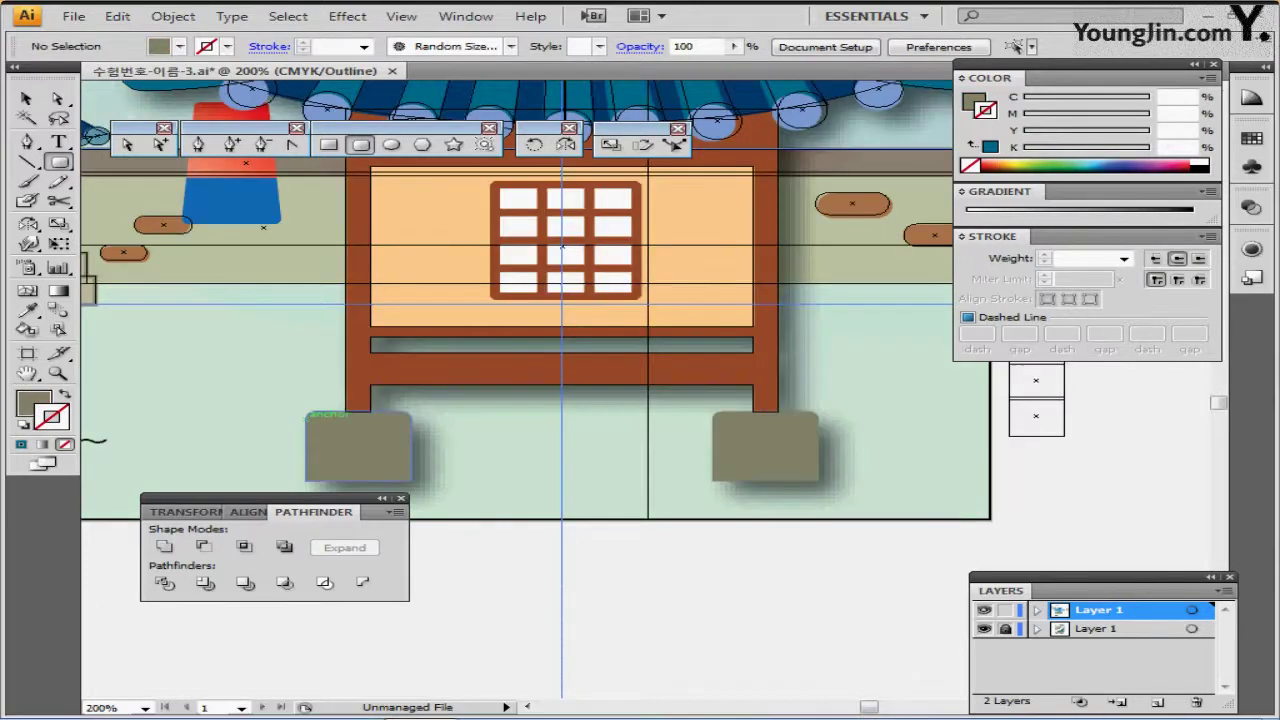
left_click_drag(306, 412, 413, 488)
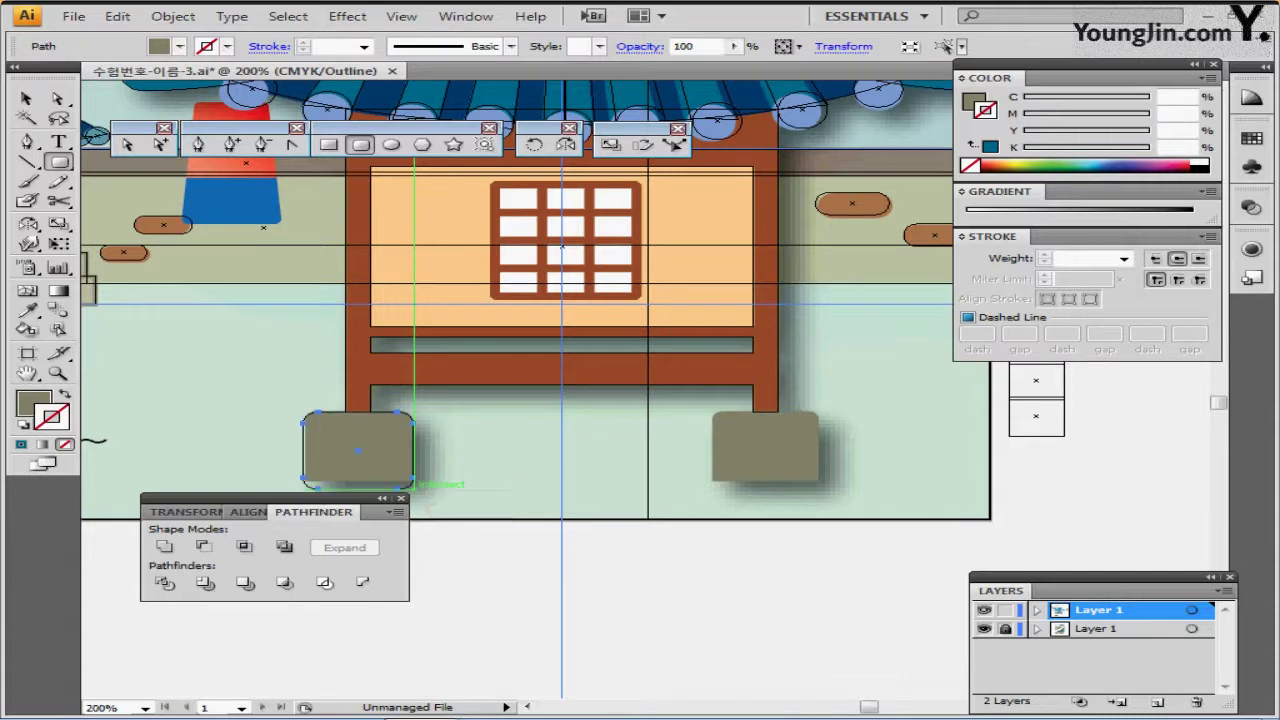
Draw a wider rounded rectangle across the stone's lower edge and subtract it with Minus Front to give the stone a flat base.
key("ctrl+plus")
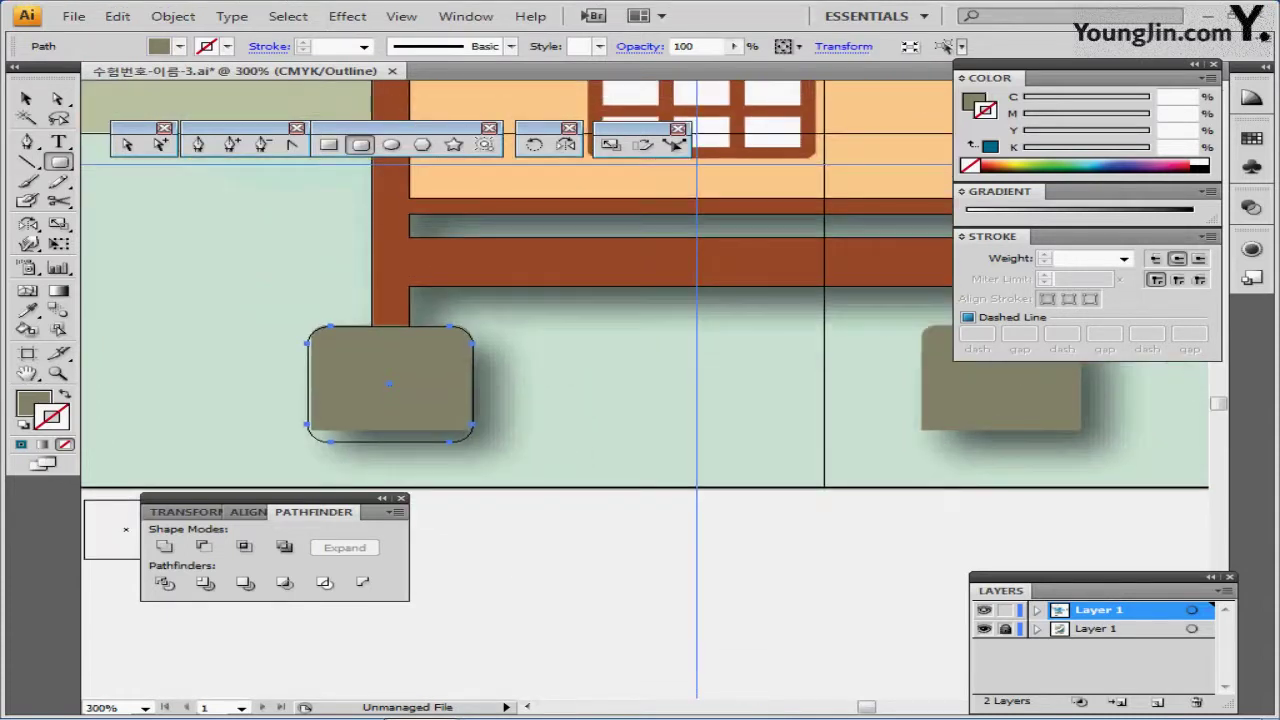
left_click_drag(259, 431, 516, 474)
key("ctrl+y")
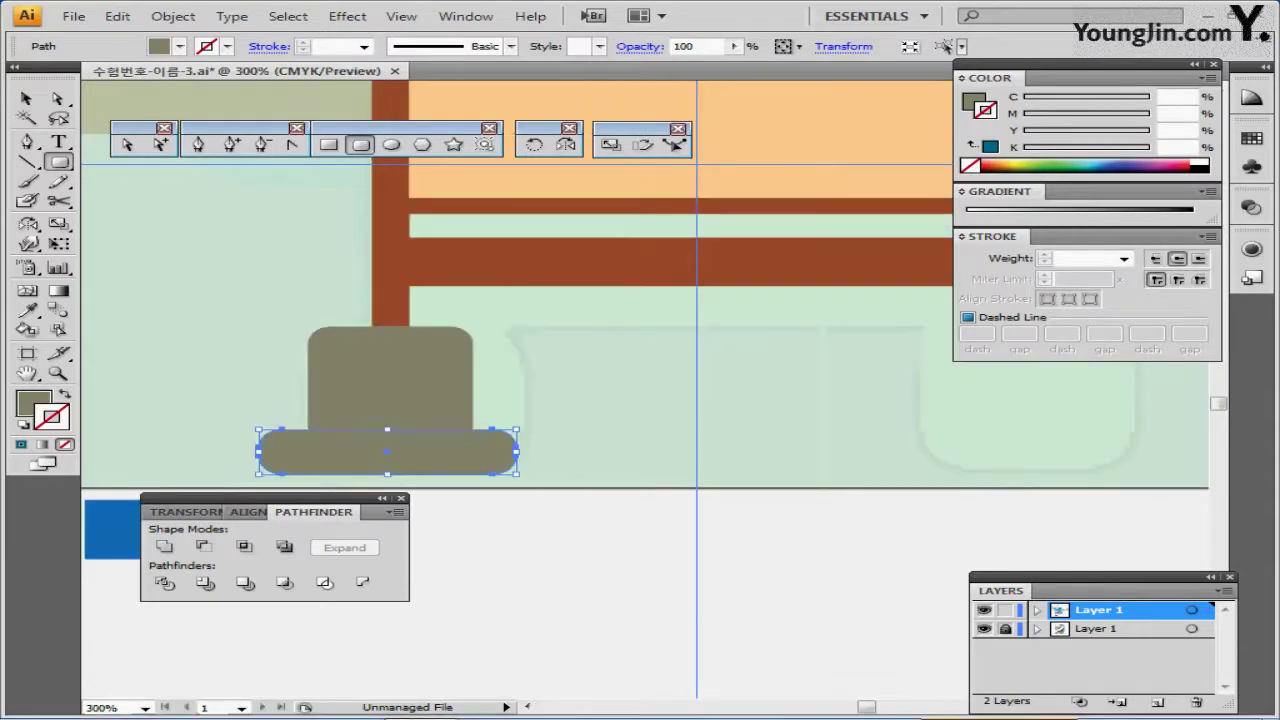
key("ctrl+a")
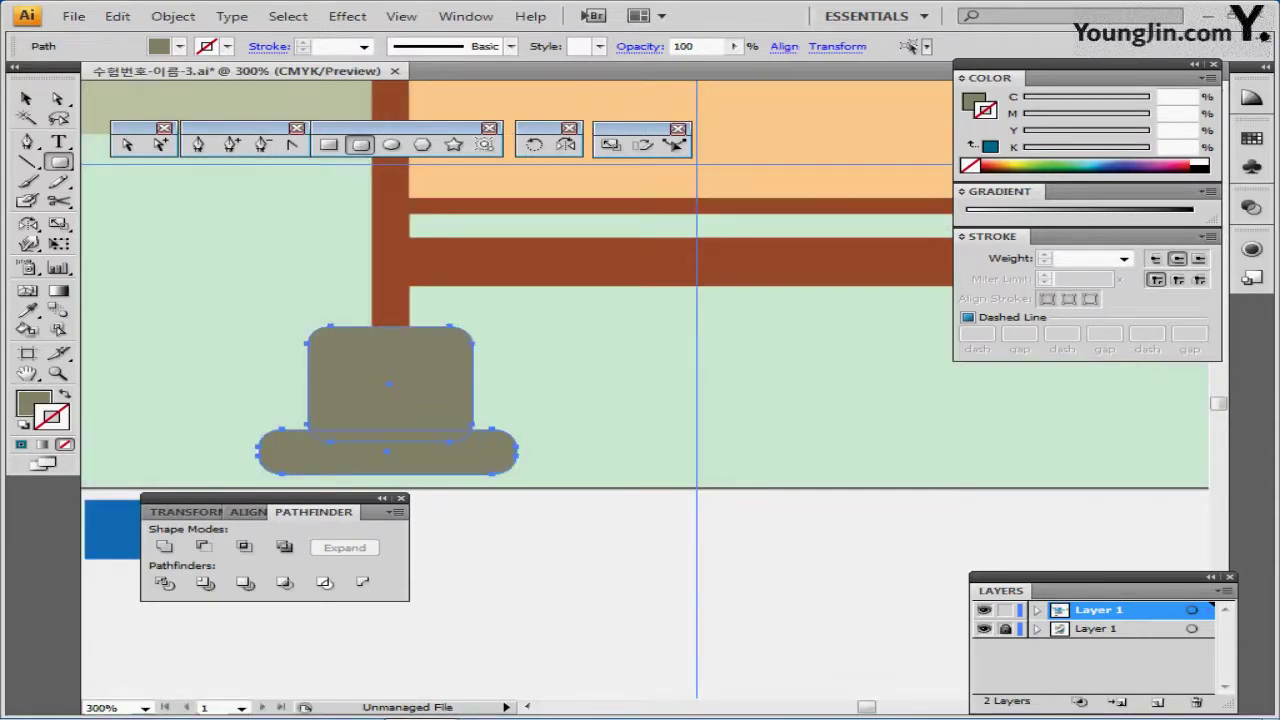
key("ctrl+shift+a")
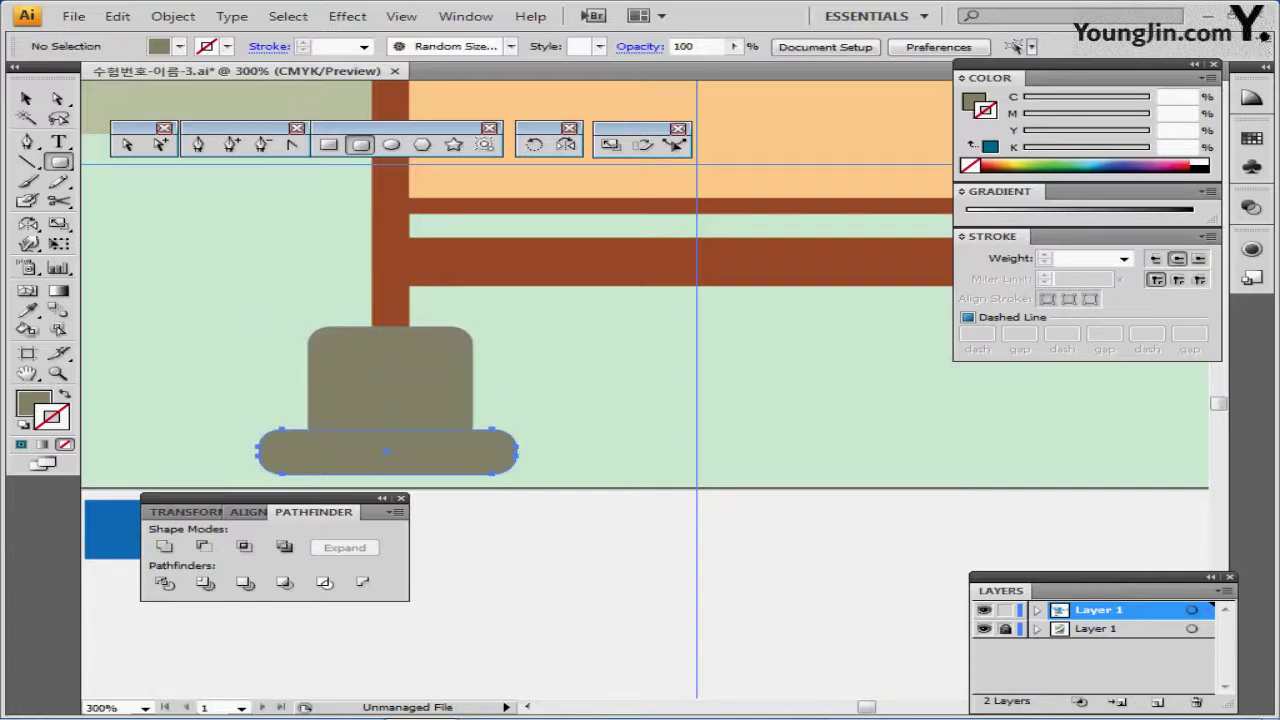
left_click_drag(491, 453, 491, 447)
left_click(437, 397, "ctrl+shift")
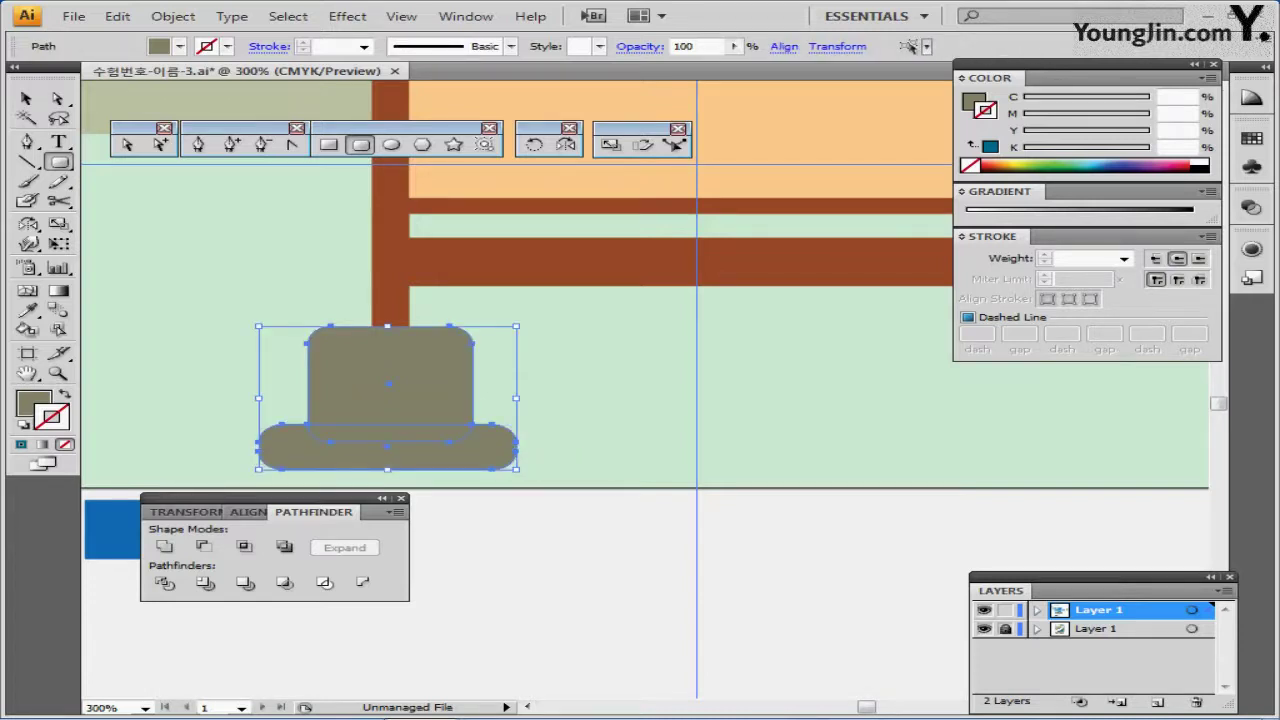
left_click(203, 546)
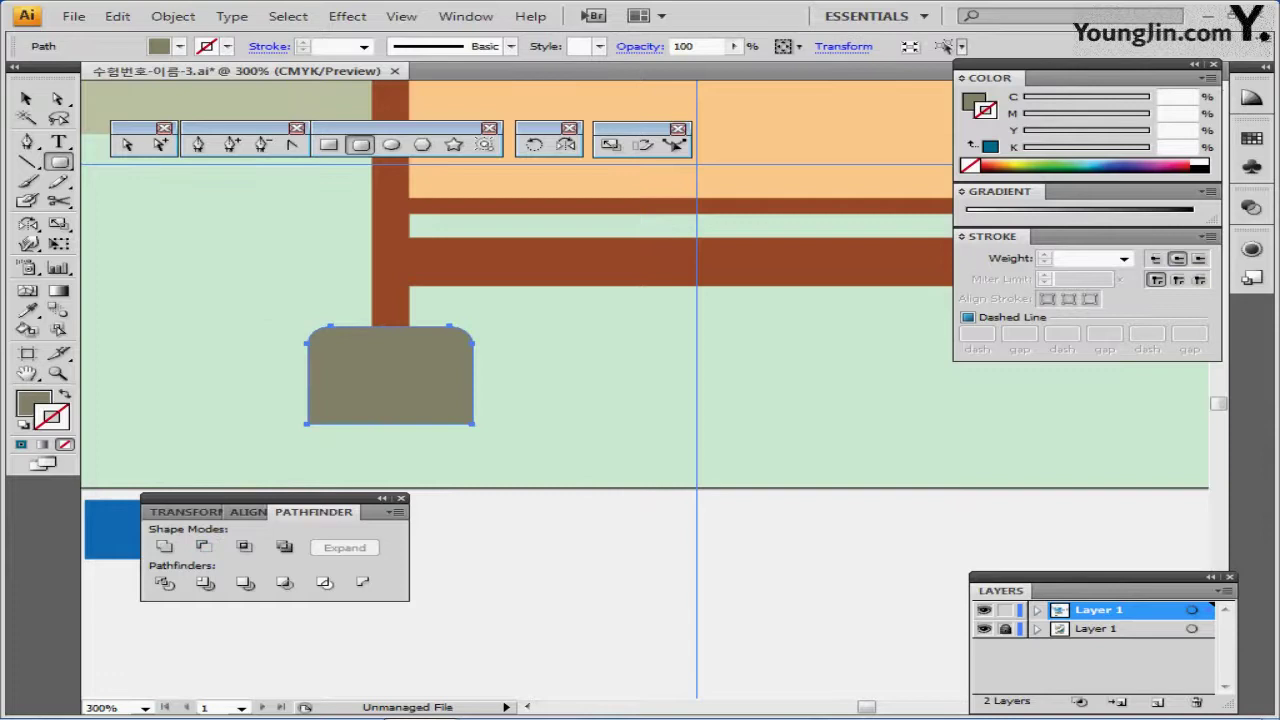
Reflect a copy of the foundation stone across the vertical center guide to sit under the right post, and save the document.
key("ctrl+minus")
key("ctrl+minus")
left_click_drag(690, 410, 526, 466)
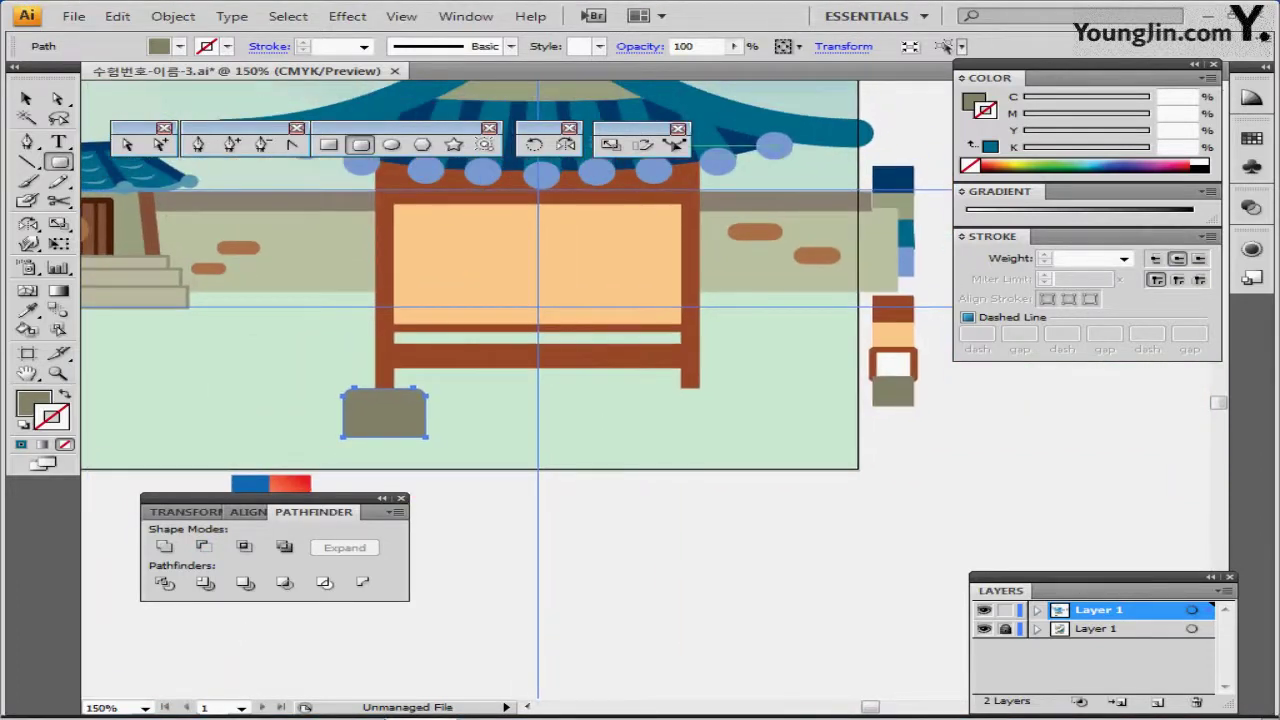
left_click(566, 145)
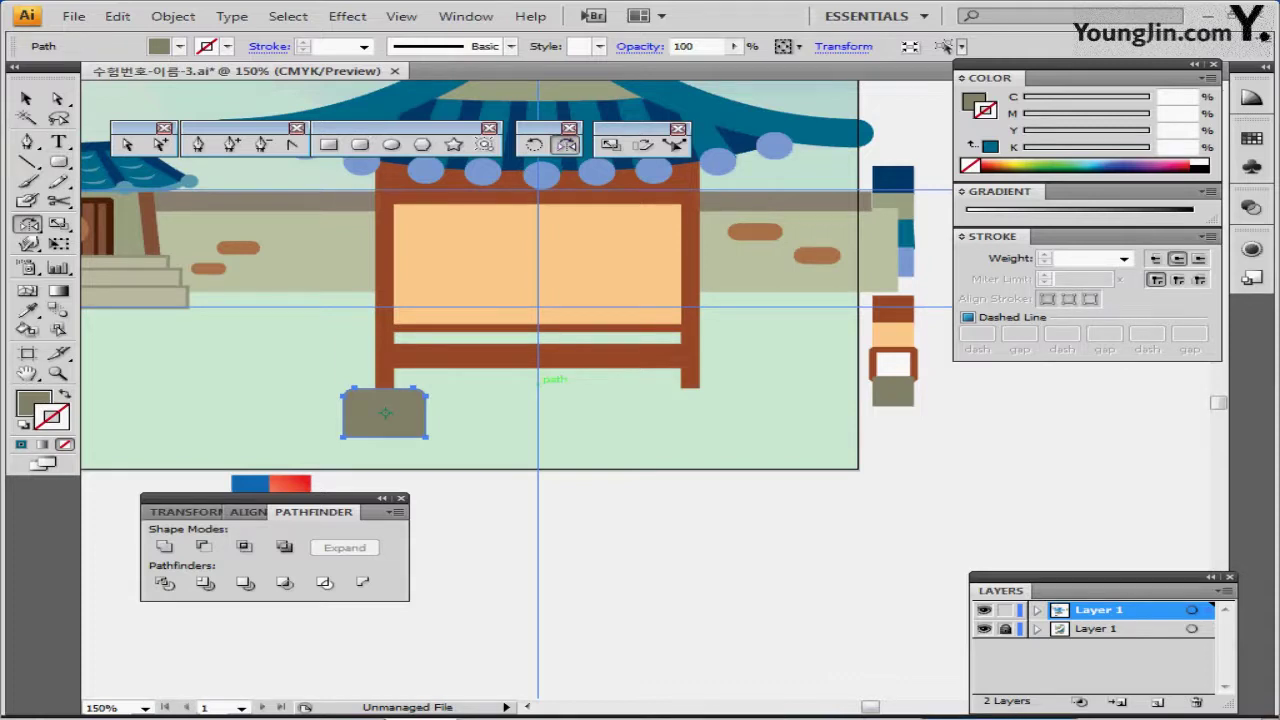
left_click(538, 384)
left_click_drag(436, 410, 757, 455)
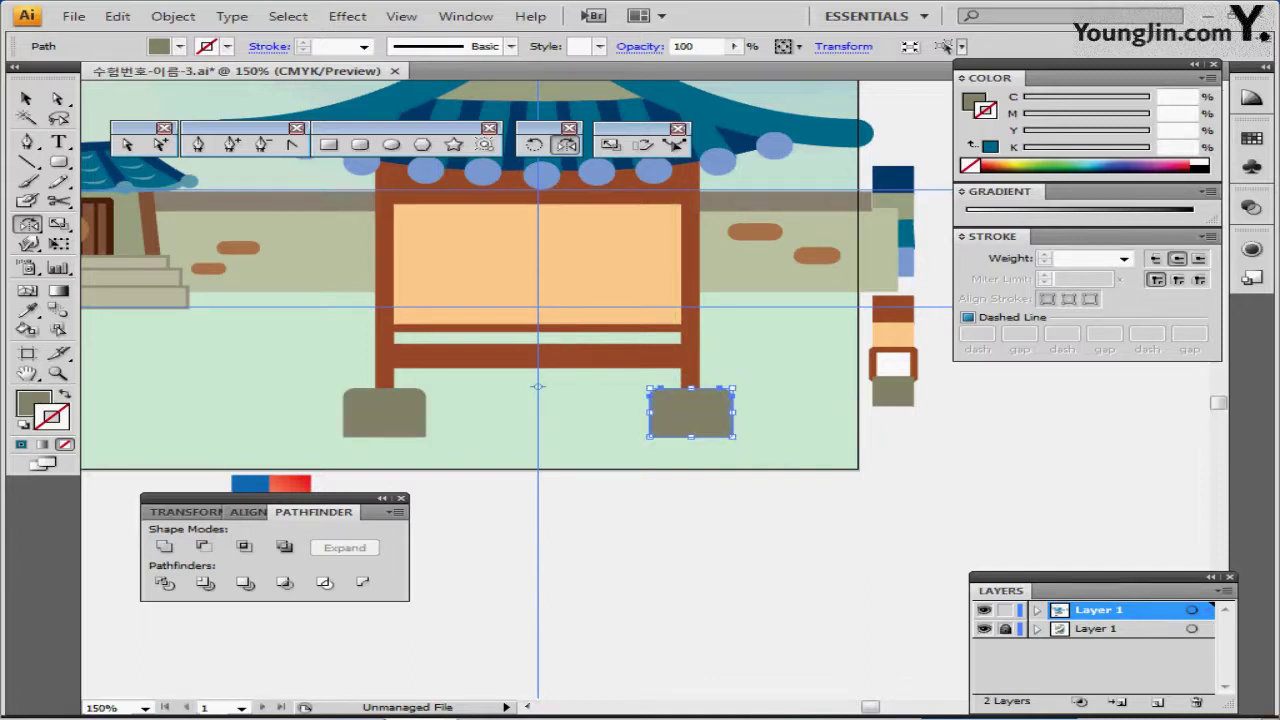
key("ctrl+s")
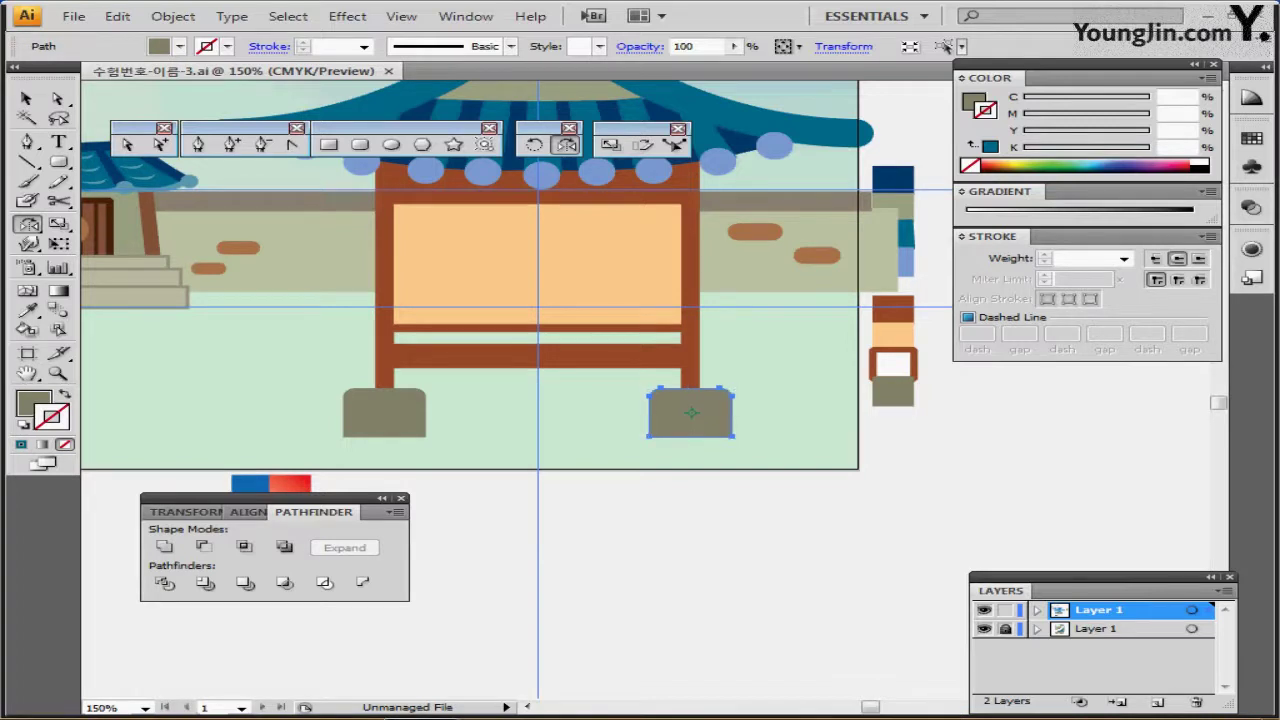
Create a filled rectangular grid on the peach wall, 20 mm wide and 21 mm high, with 3 horizontal and 2 vertical dividers.
left_click(540, 291, "ctrl")
left_click_drag(540, 291, 421, 260)
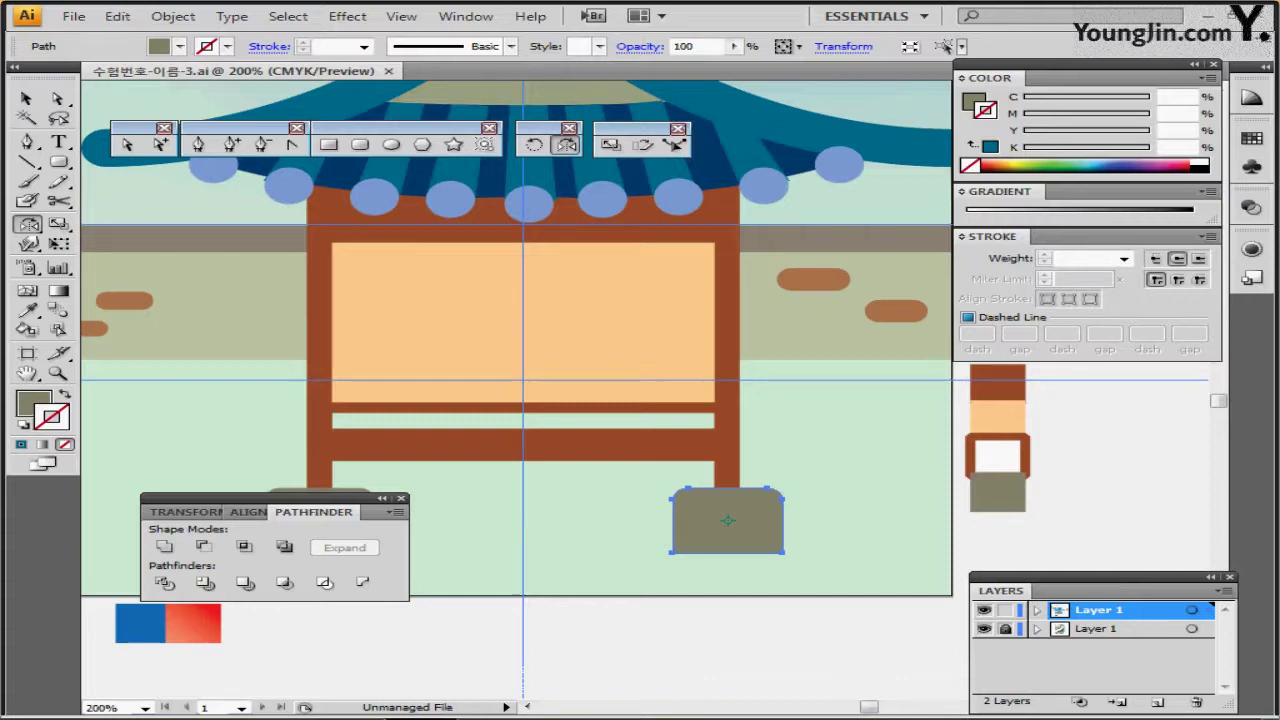
left_click(28, 162)
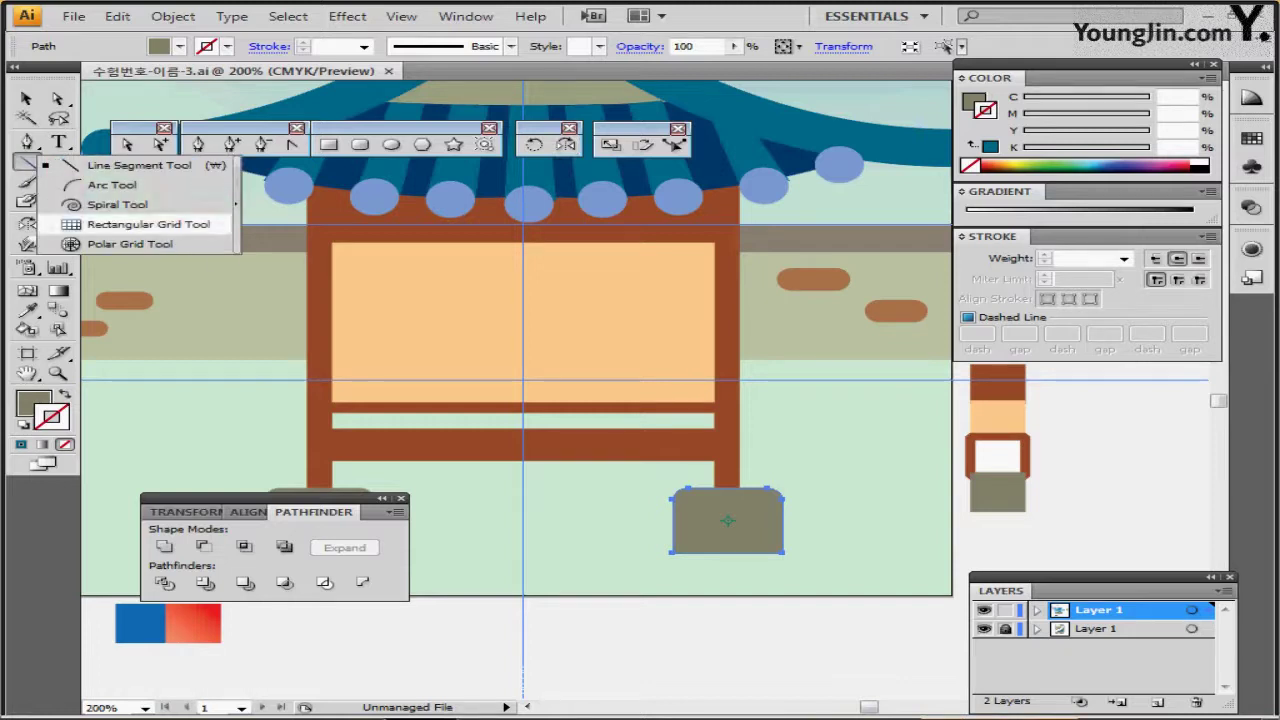
left_click(148, 224)
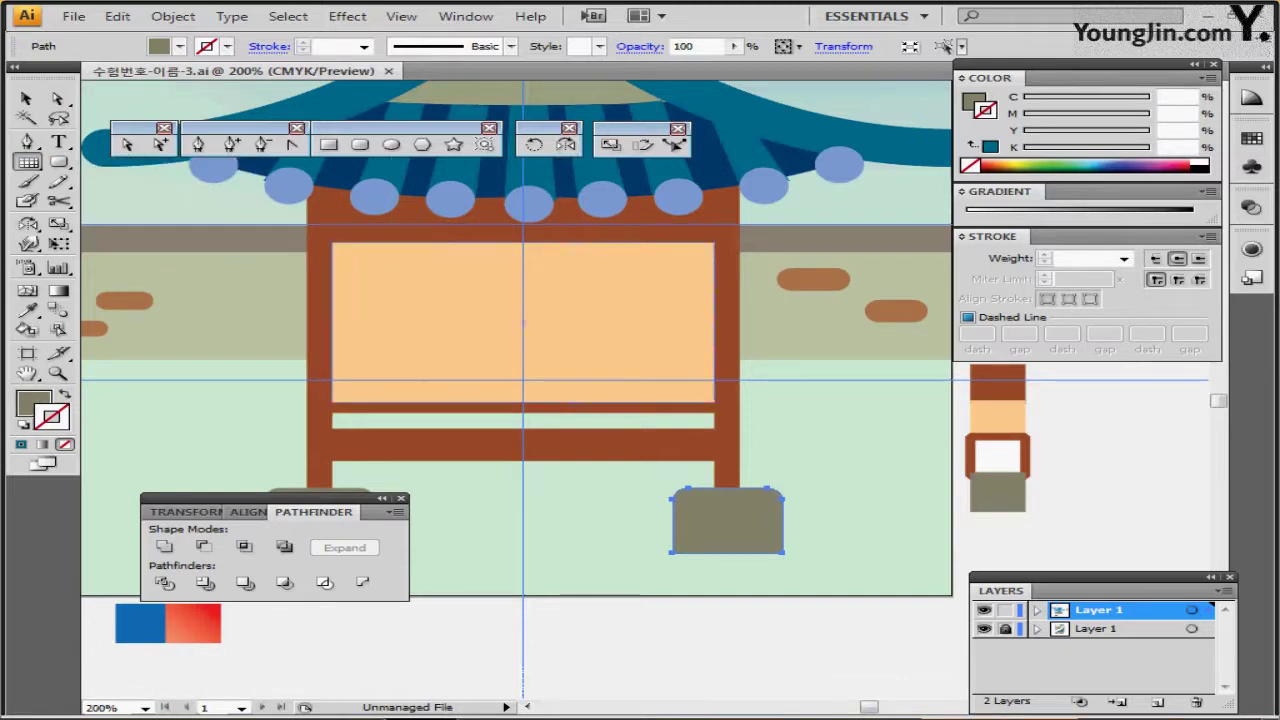
left_click(523, 322)
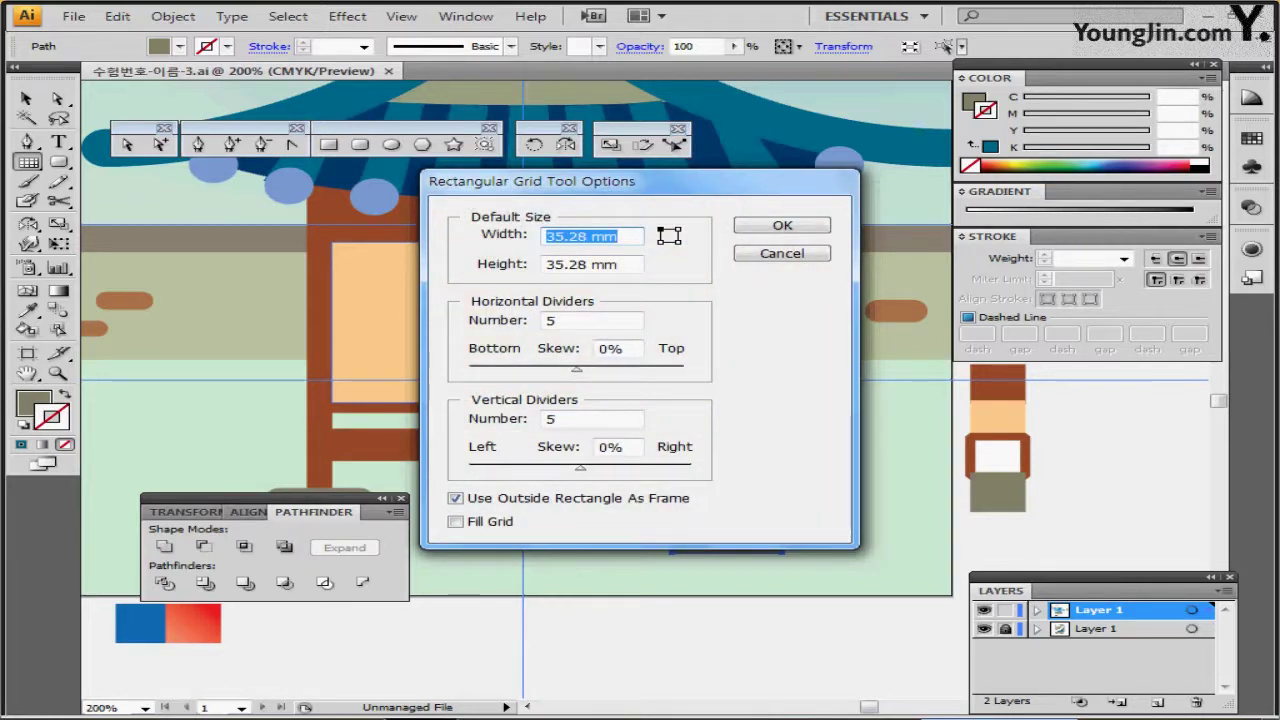
type("20")
key("Tab")
type("21")
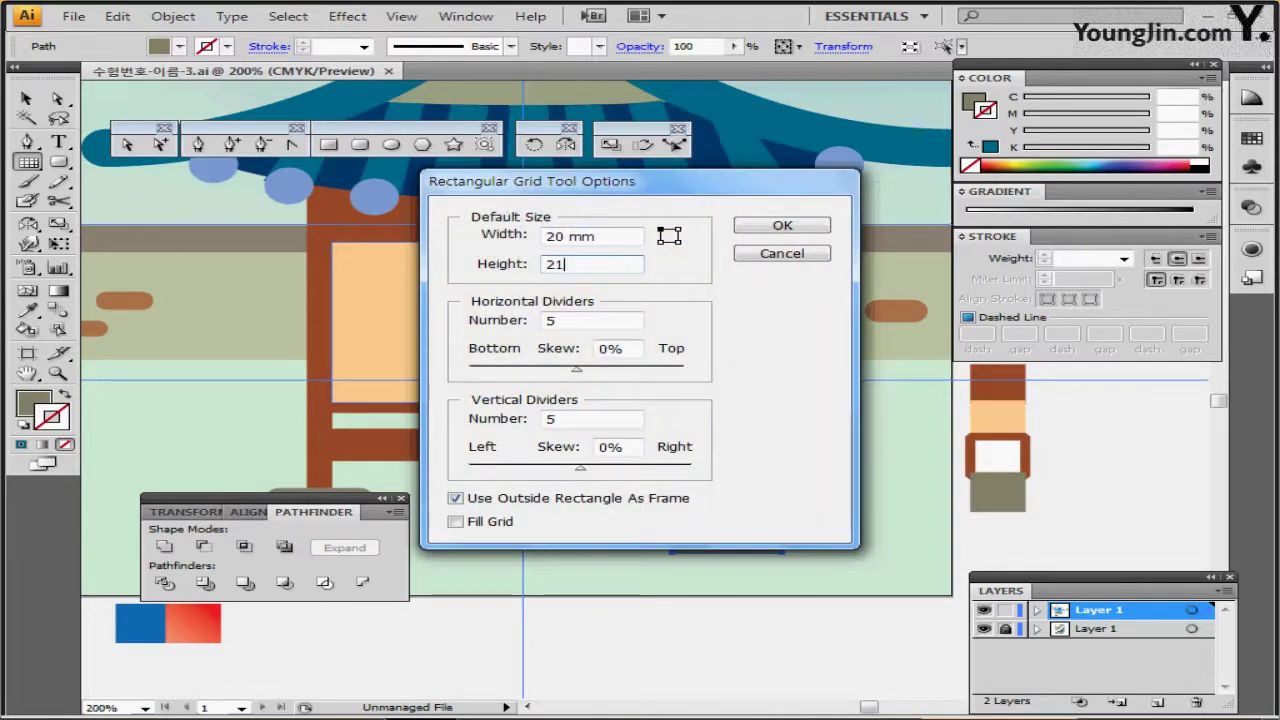
key("Tab")
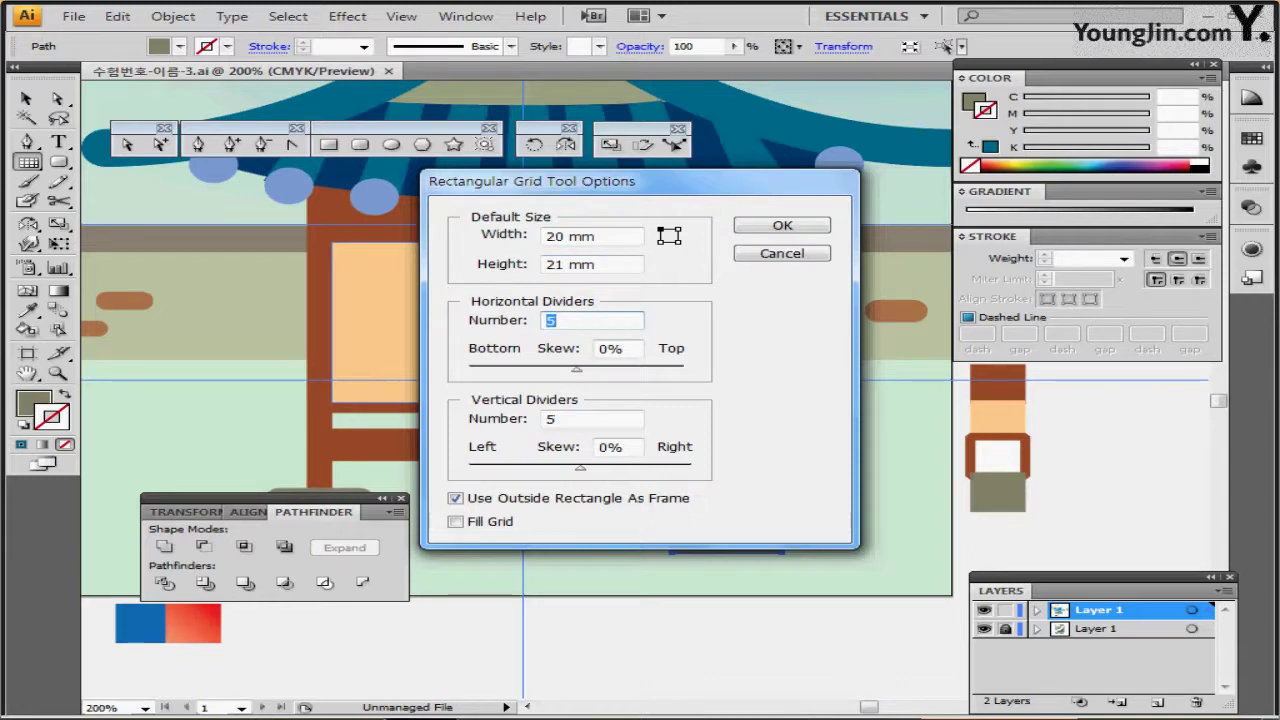
type("3")
key("Tab")
key("Tab")
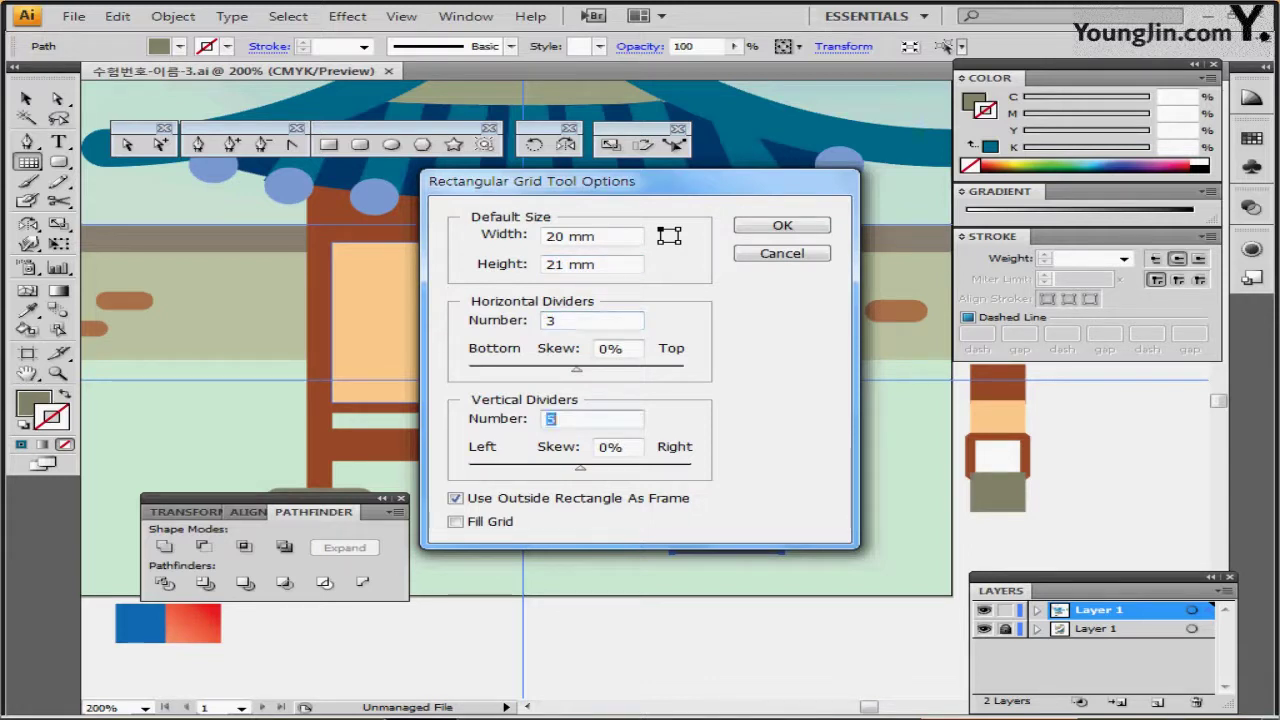
type("2")
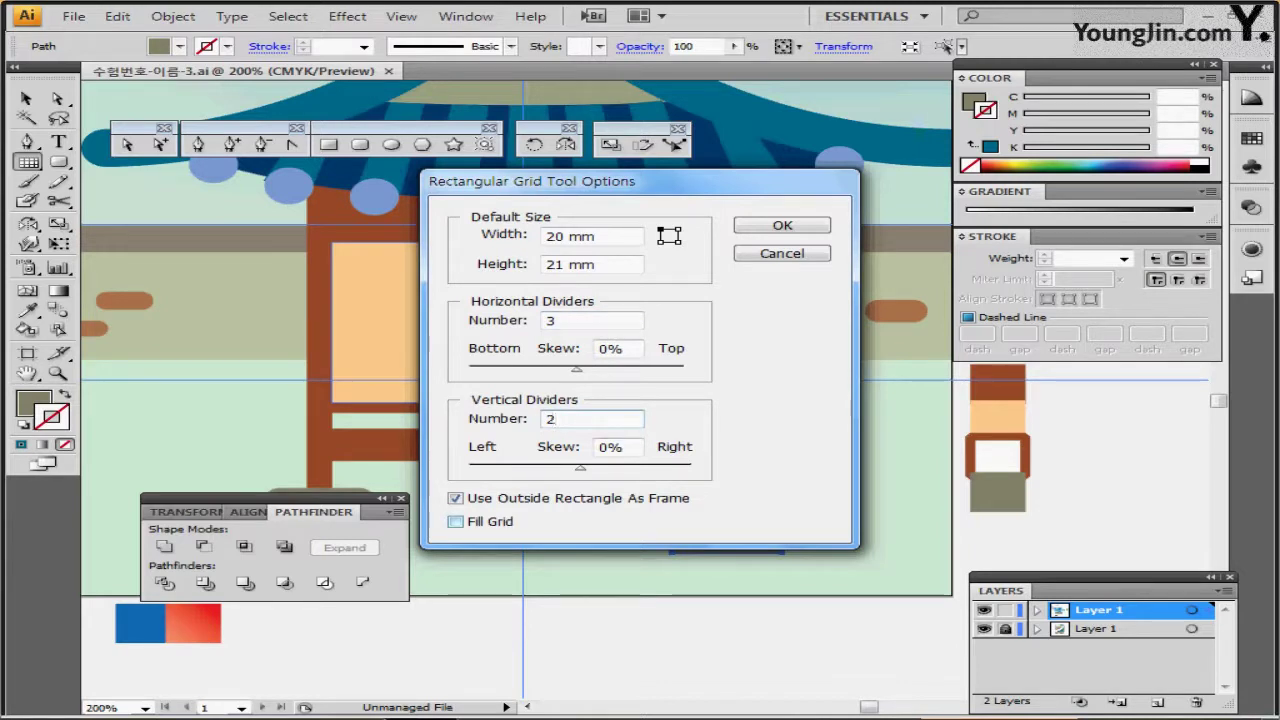
left_click(456, 522)
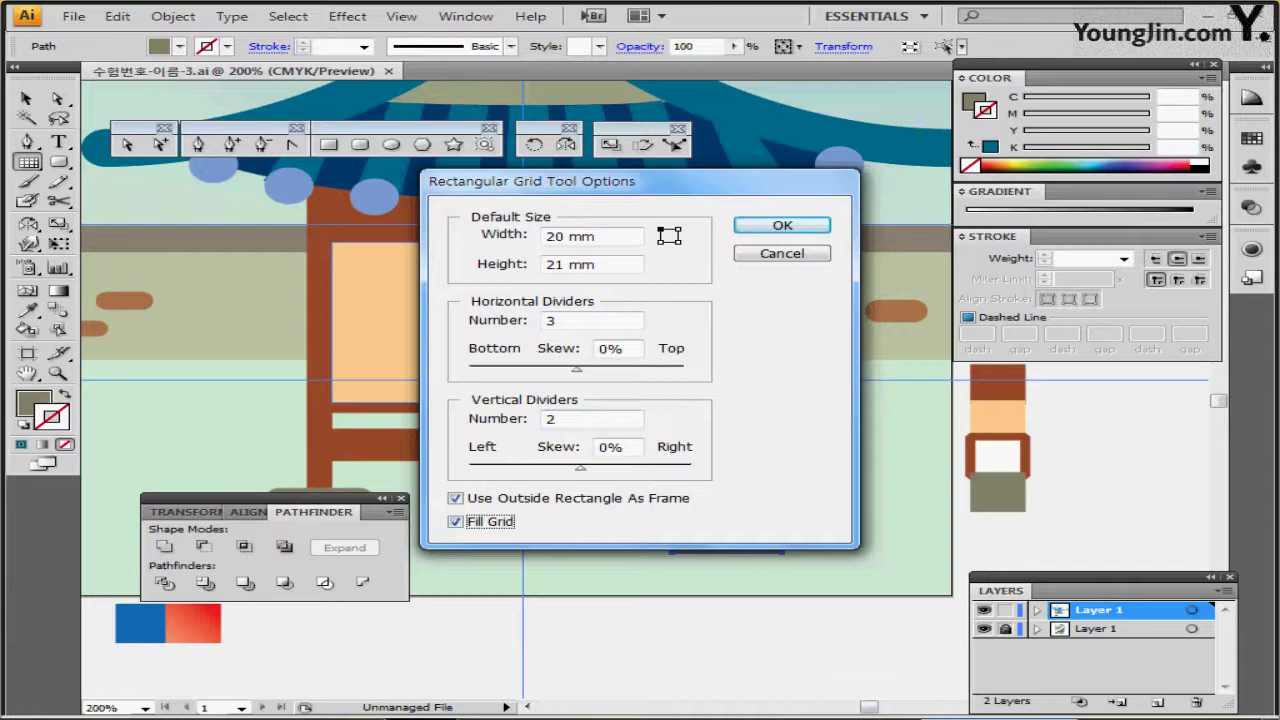
key("Return")
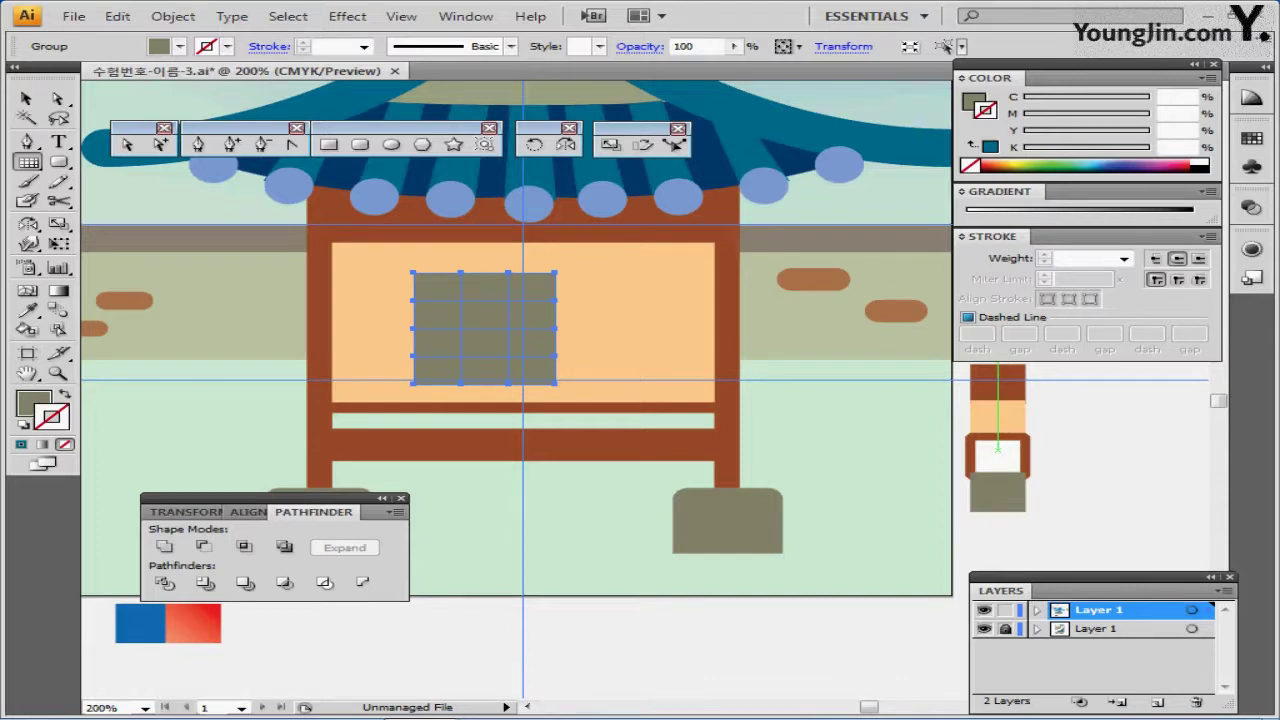
Give the grid the sample swatch's white fill and 4 pt brown stroke, and align it with the reference window in outline view.
key("i")
left_click(997, 455)
key("v")
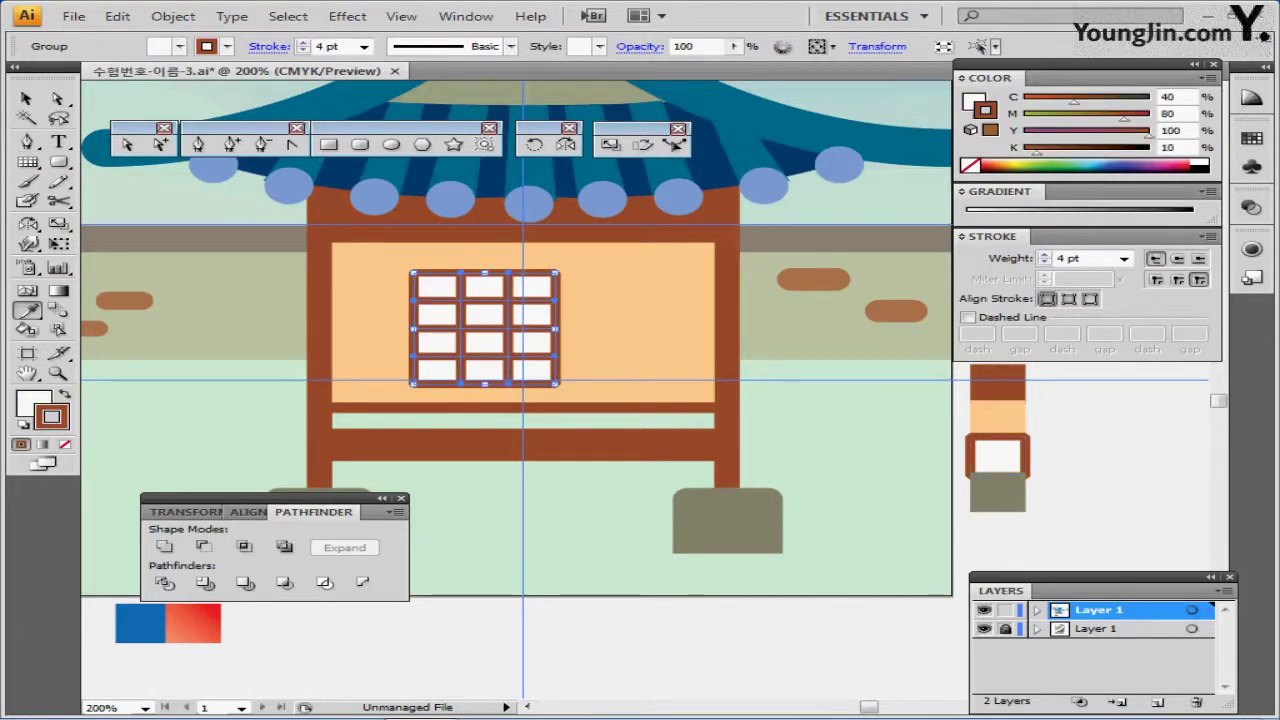
left_click_drag(478, 328, 521, 328)
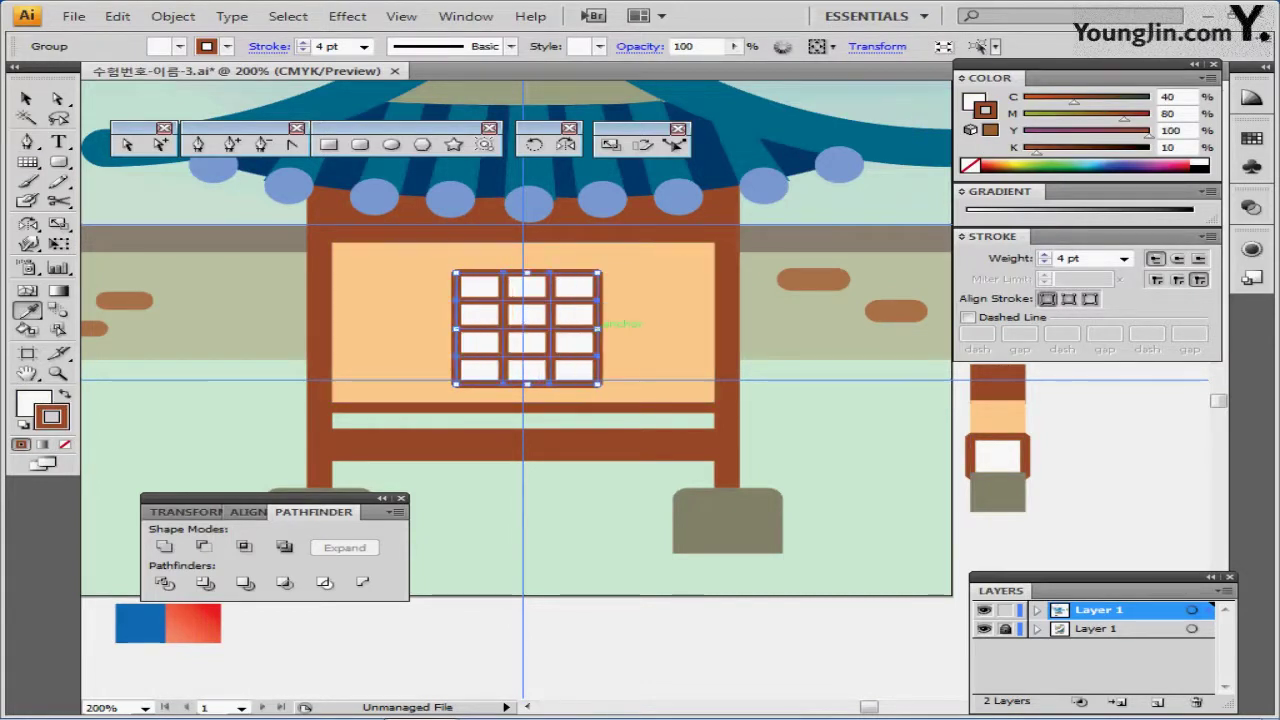
key("ctrl+y")
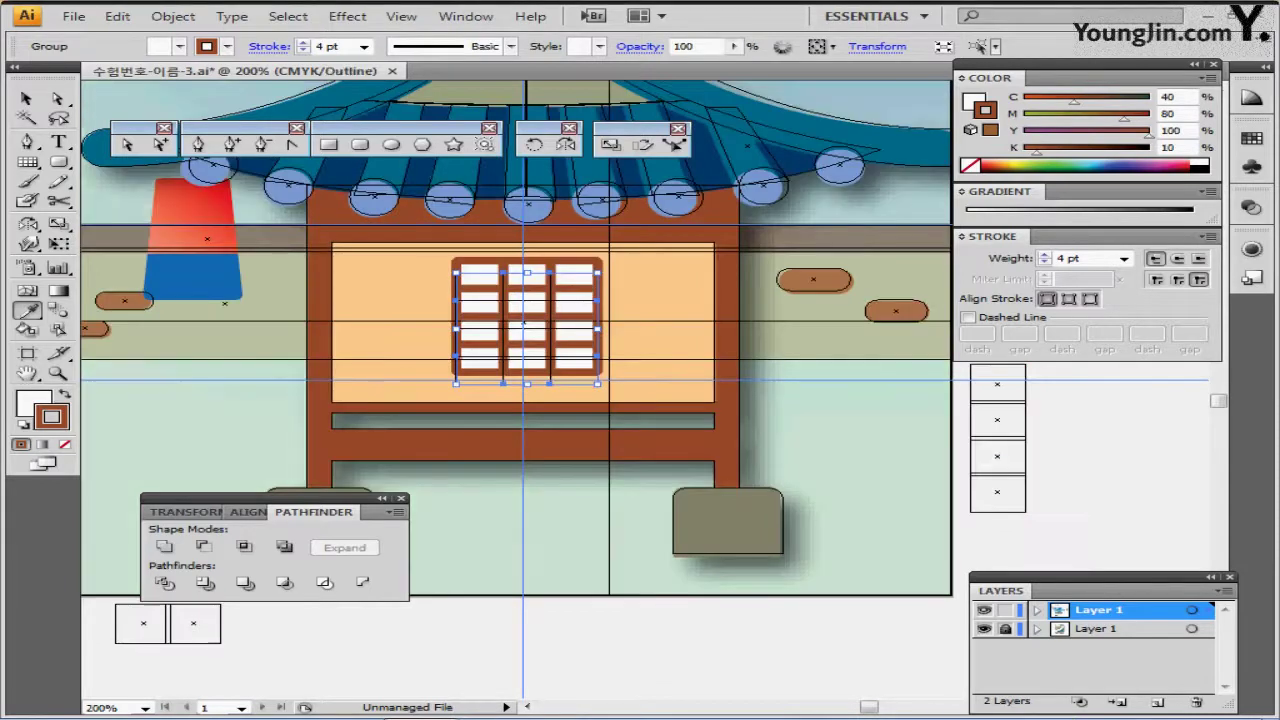
key("Up")
key("Up")
key("Up")
key("Up")
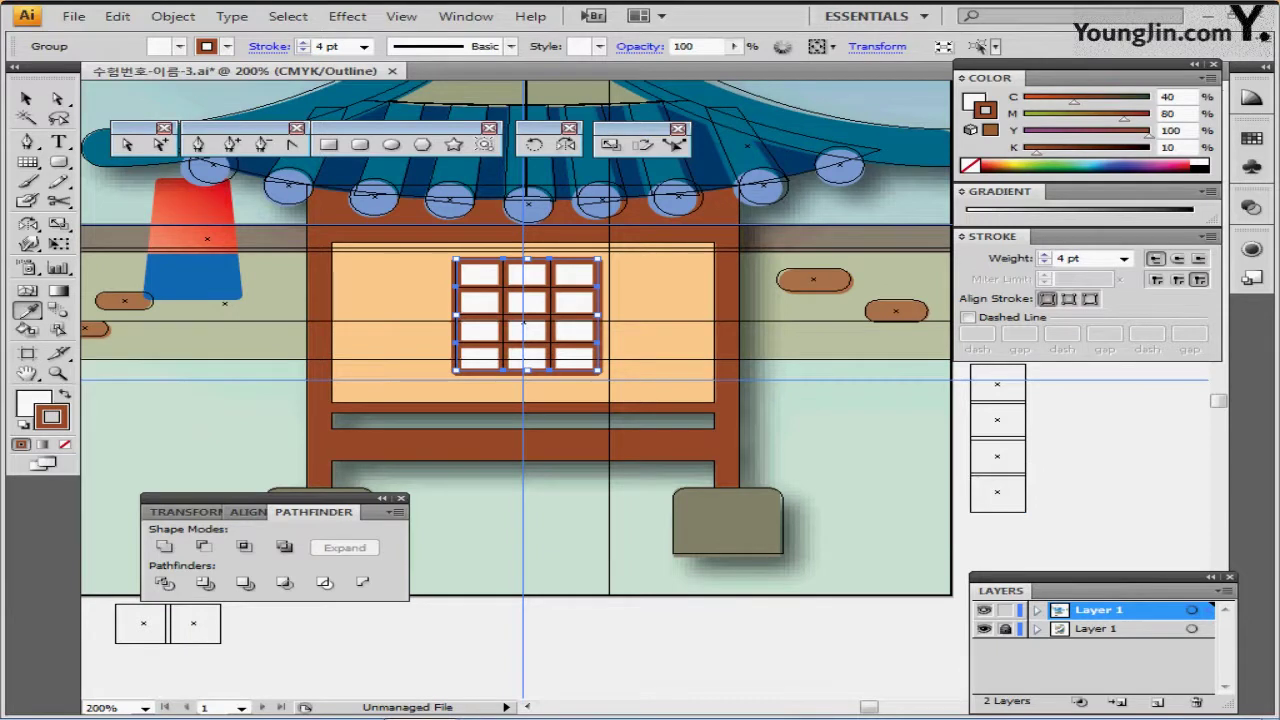
key("ctrl+y")
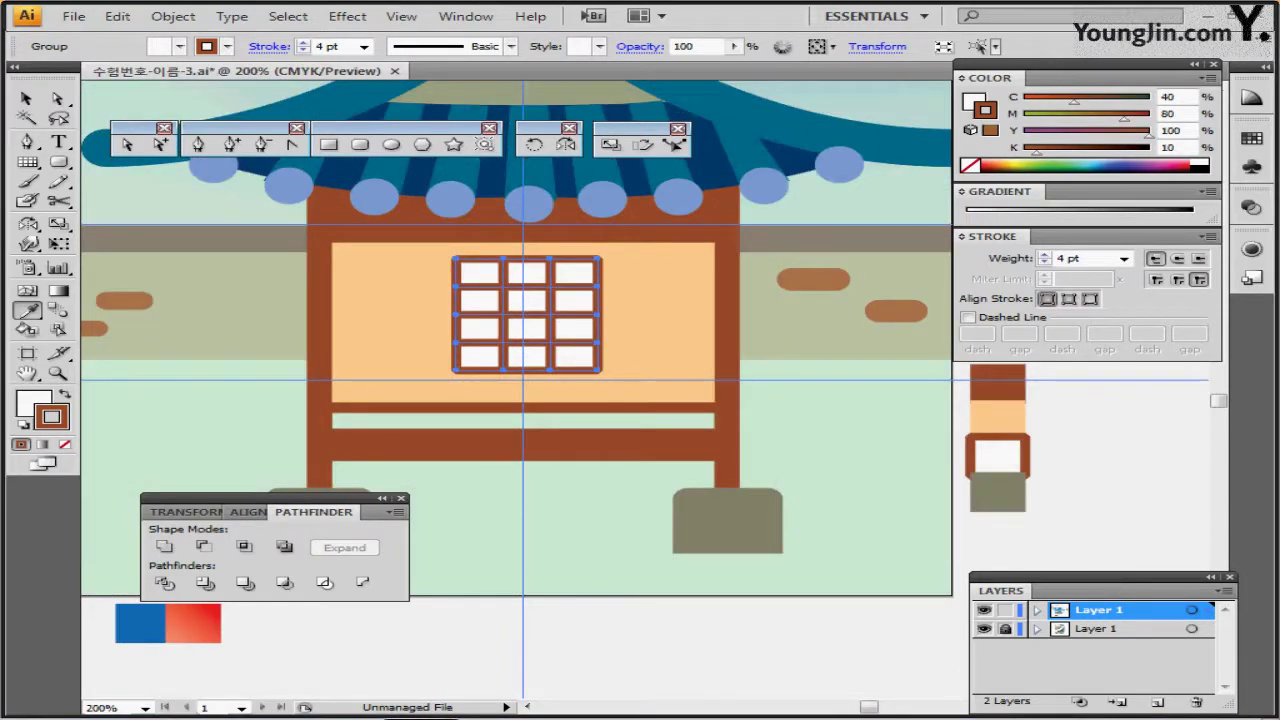
key("ctrl+minus")
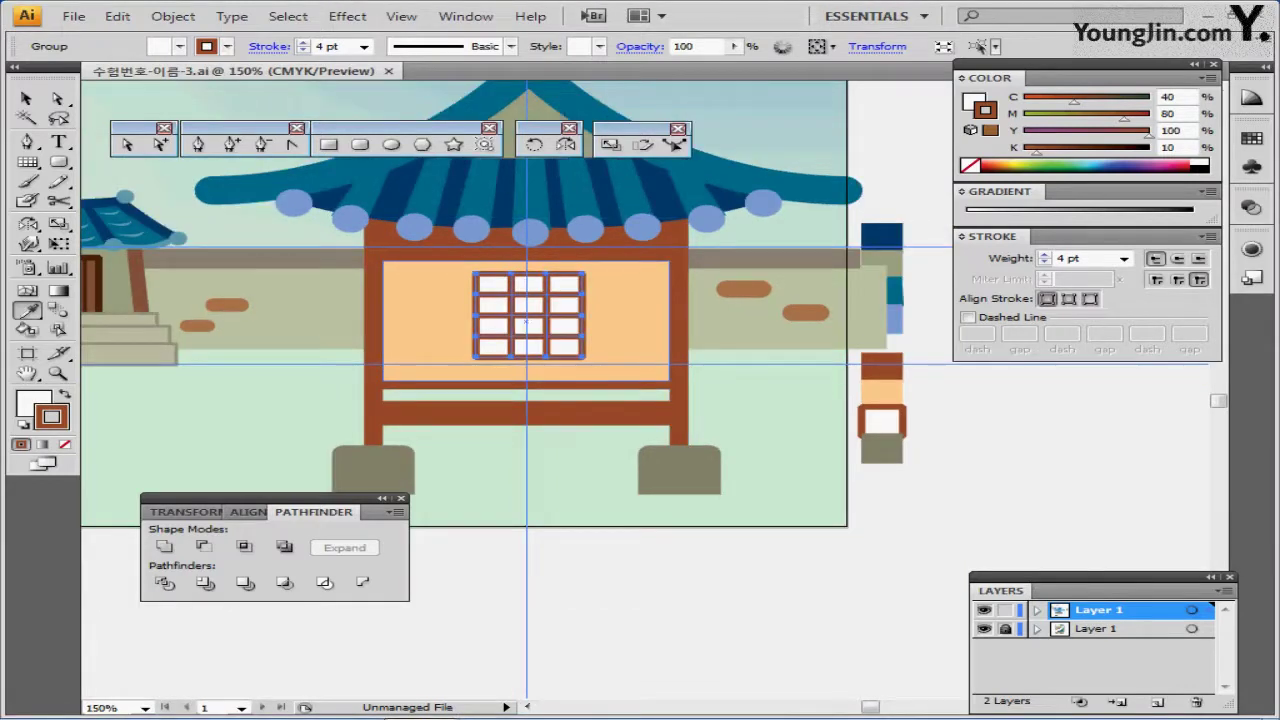
left_click_drag(941, 384, 871, 435)
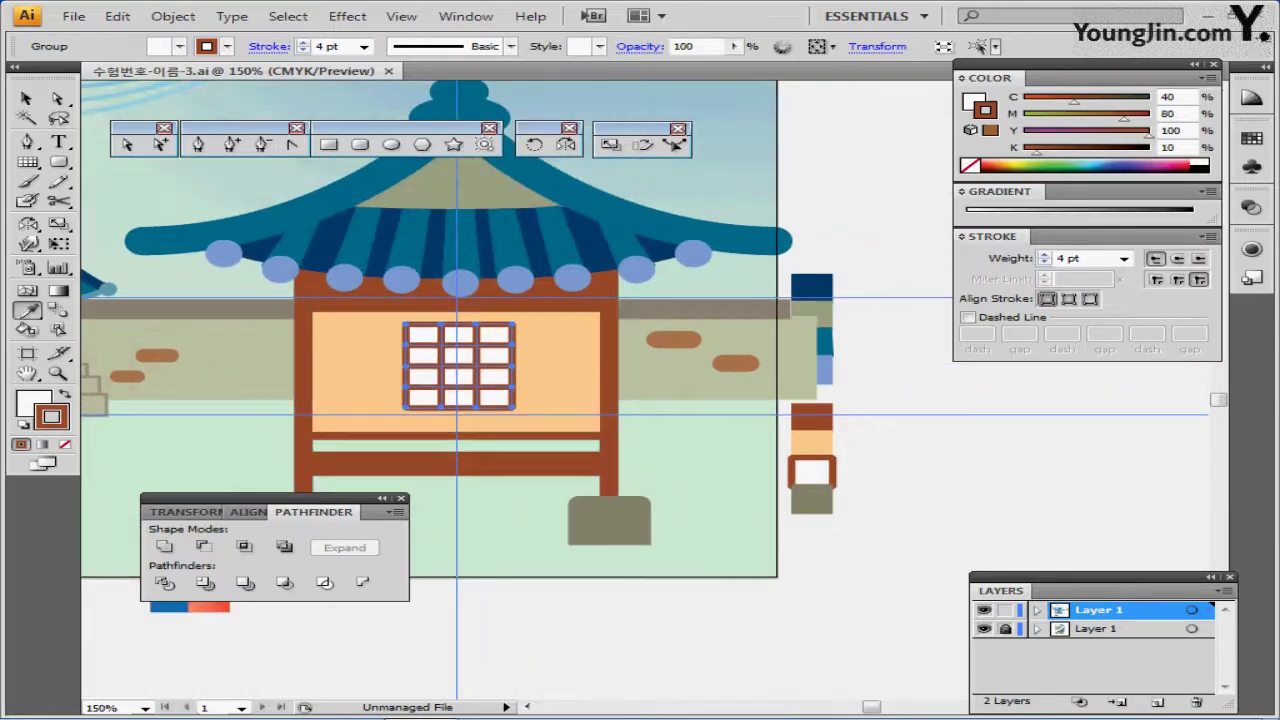
key("x")
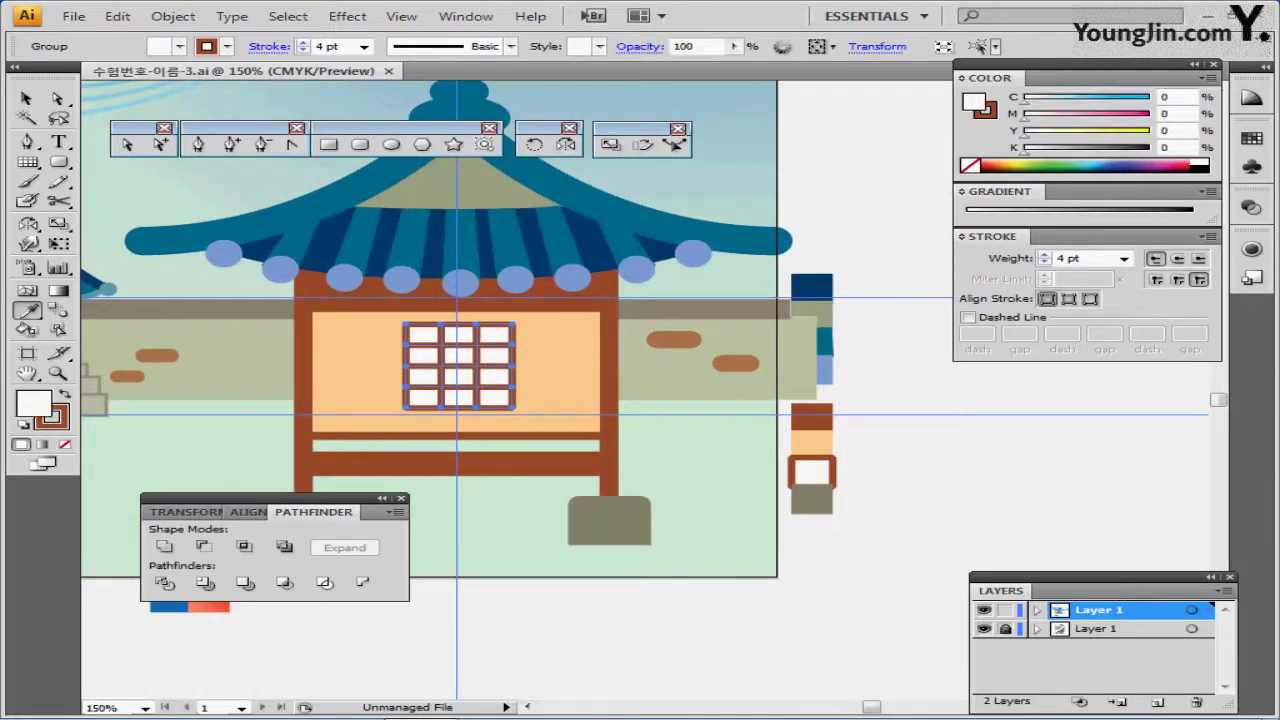
key("x")
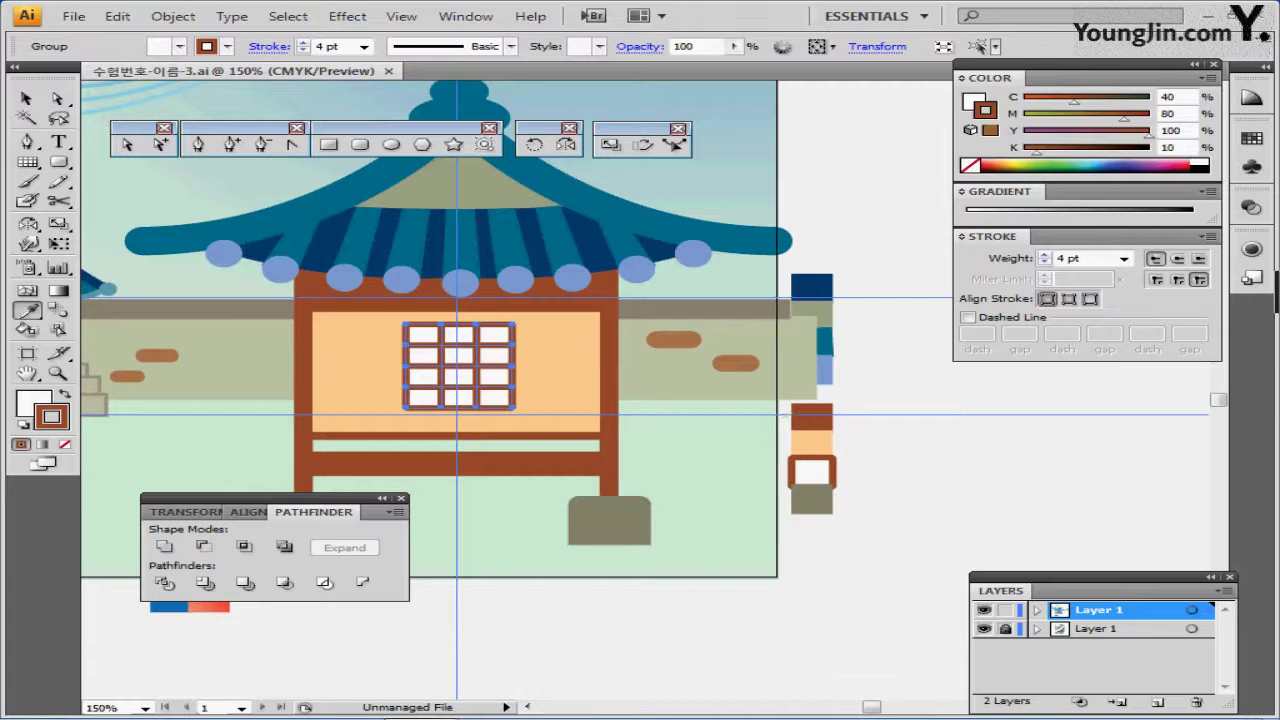
left_click_drag(610, 521, 754, 502)
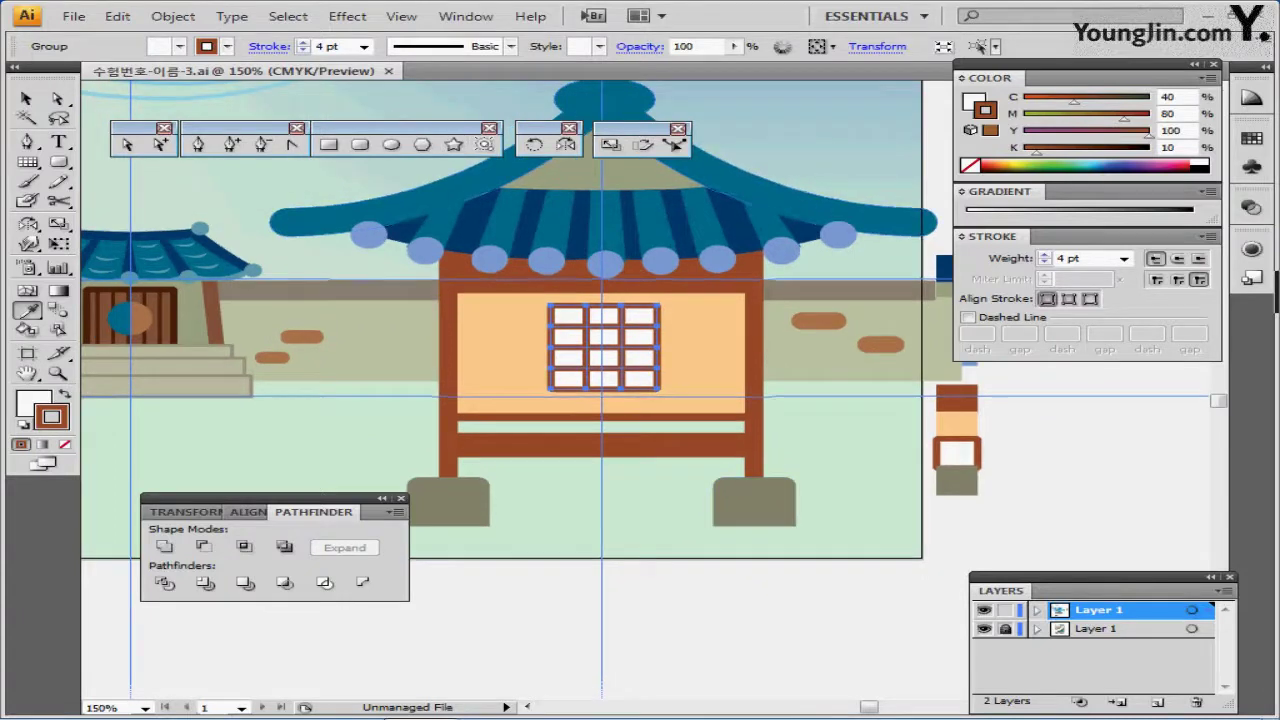
key("ctrl+shift+a")
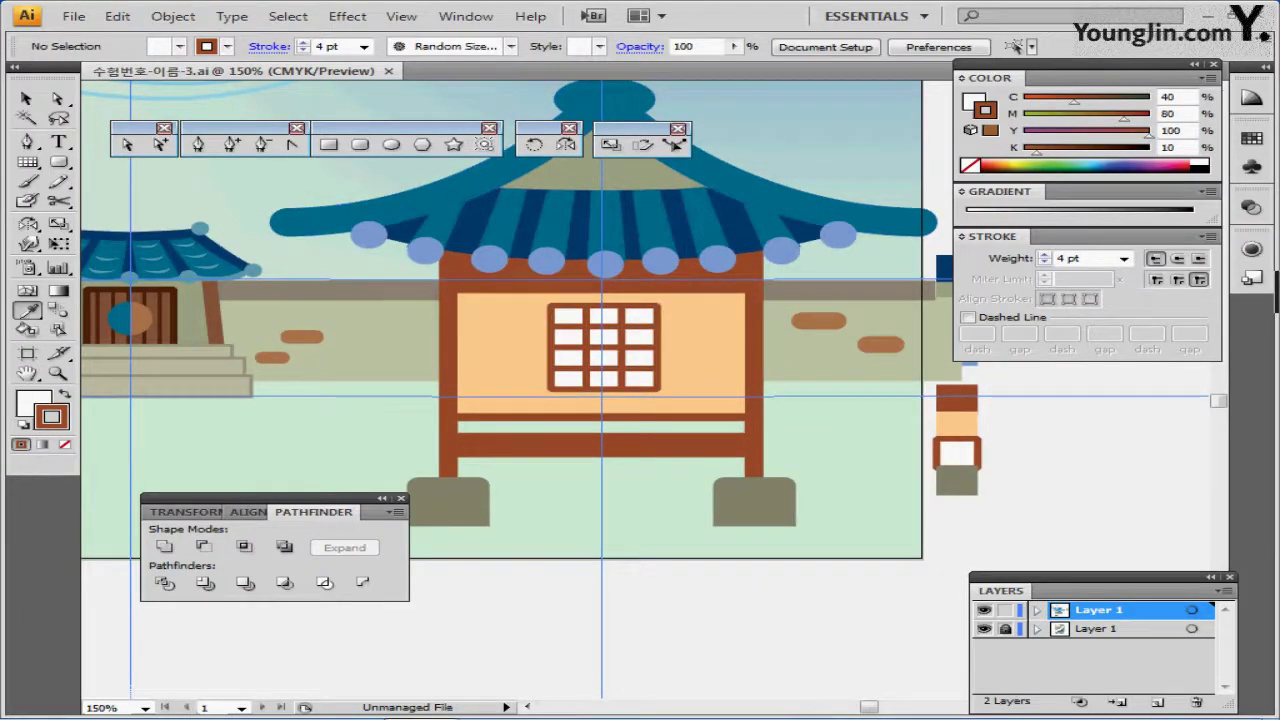
Draw a 14 × 23 mm rounded rectangle with a 2 mm corner radius and the blue swatch's fill below the artboard.
left_click(606, 580, "ctrl+alt")
left_click(453, 388, "ctrl")
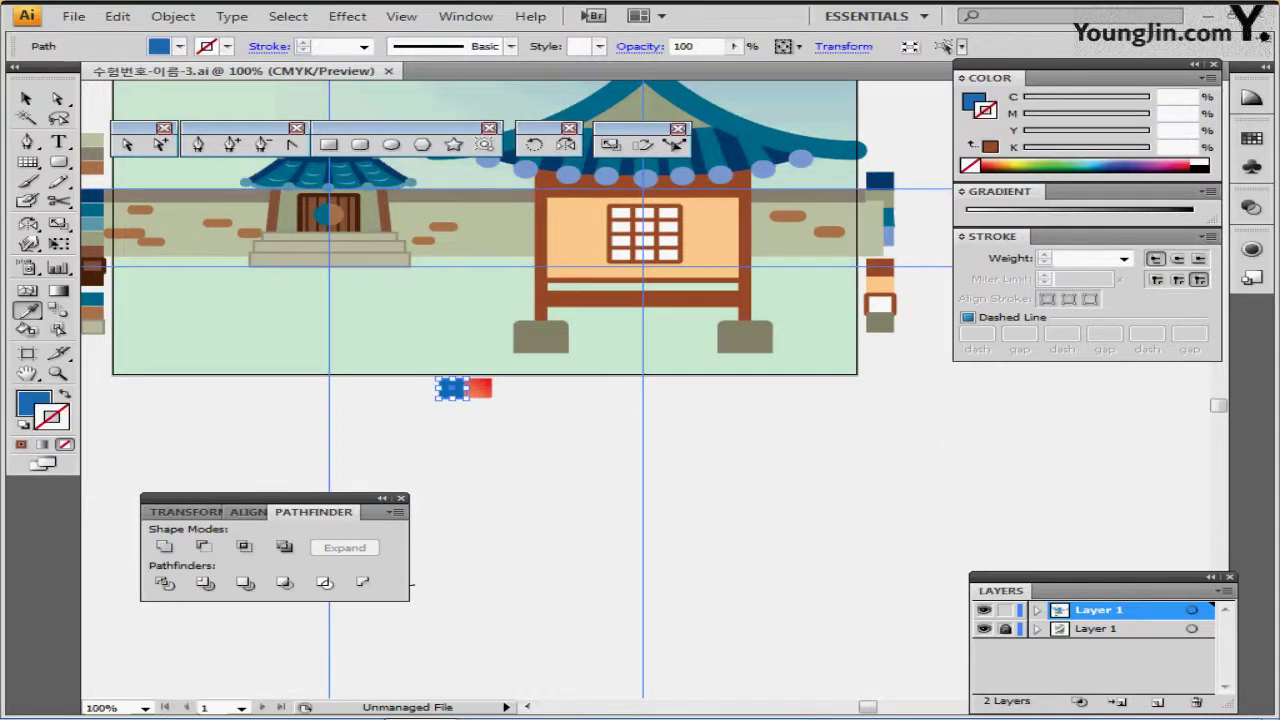
key("ctrl+plus")
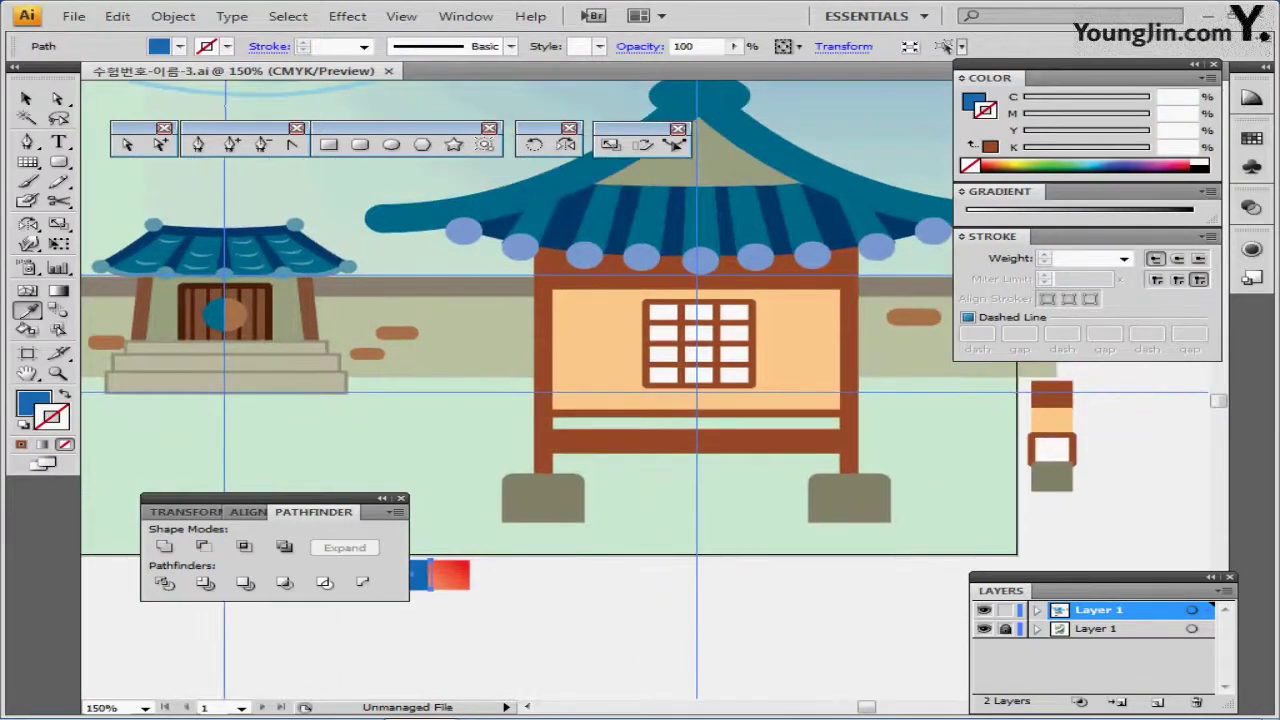
left_click(360, 144)
left_click_drag(552, 589, 540, 428)
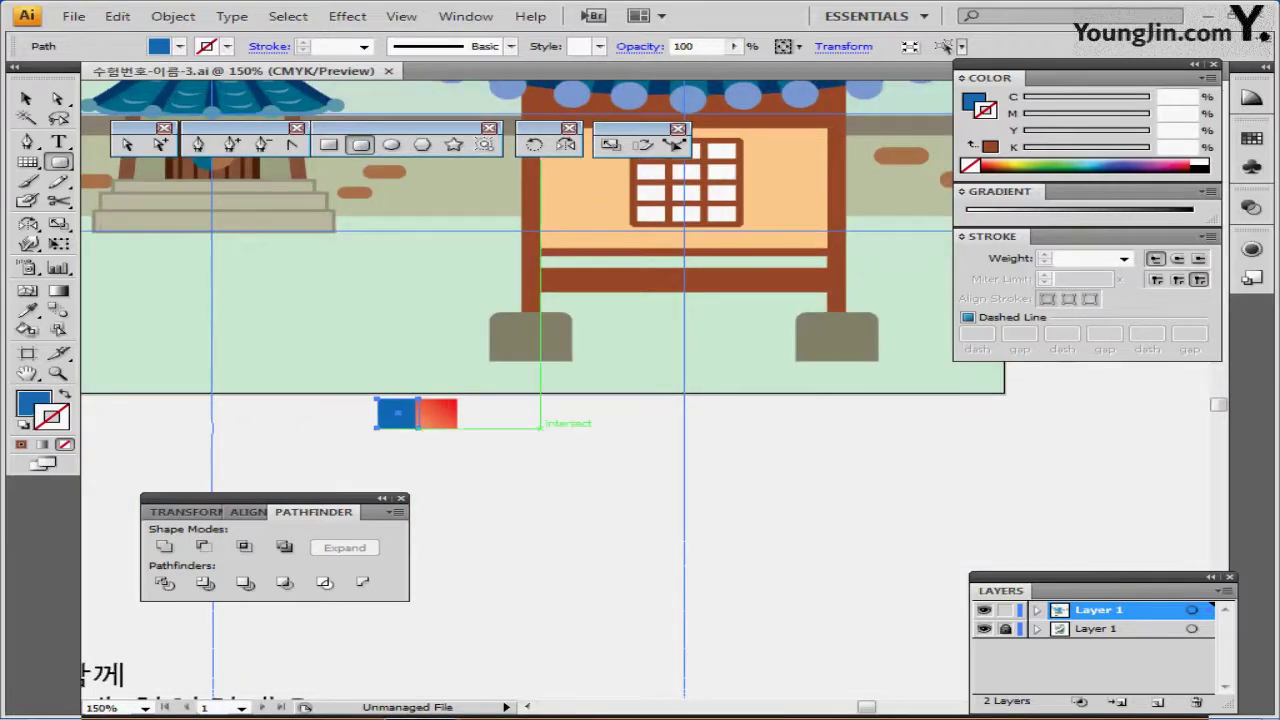
left_click(541, 425)
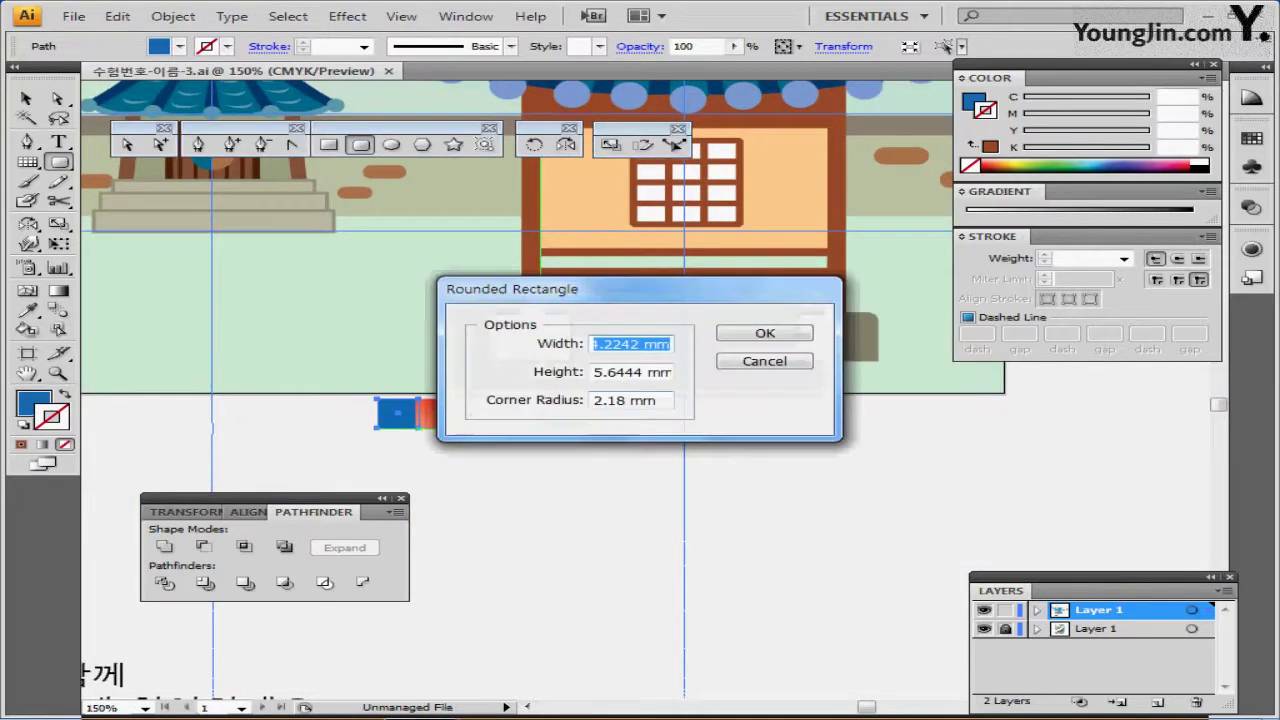
type("14")
key("Tab")
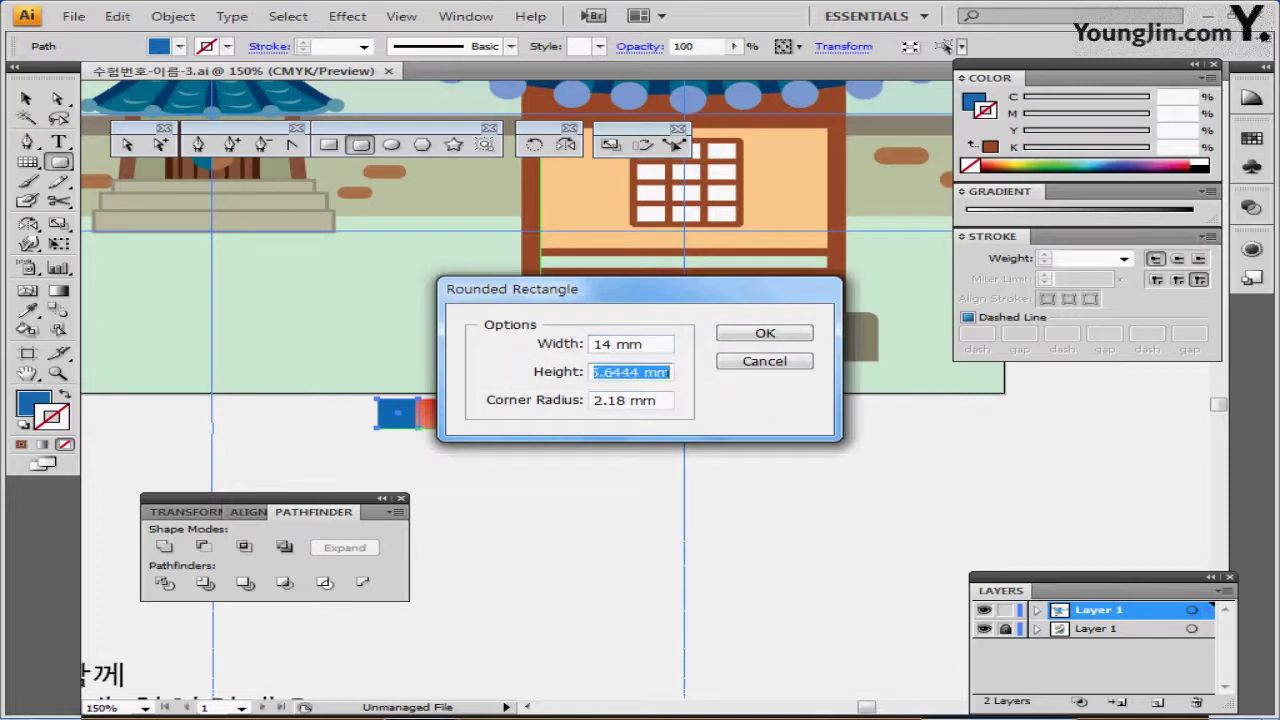
type("23")
key("Tab")
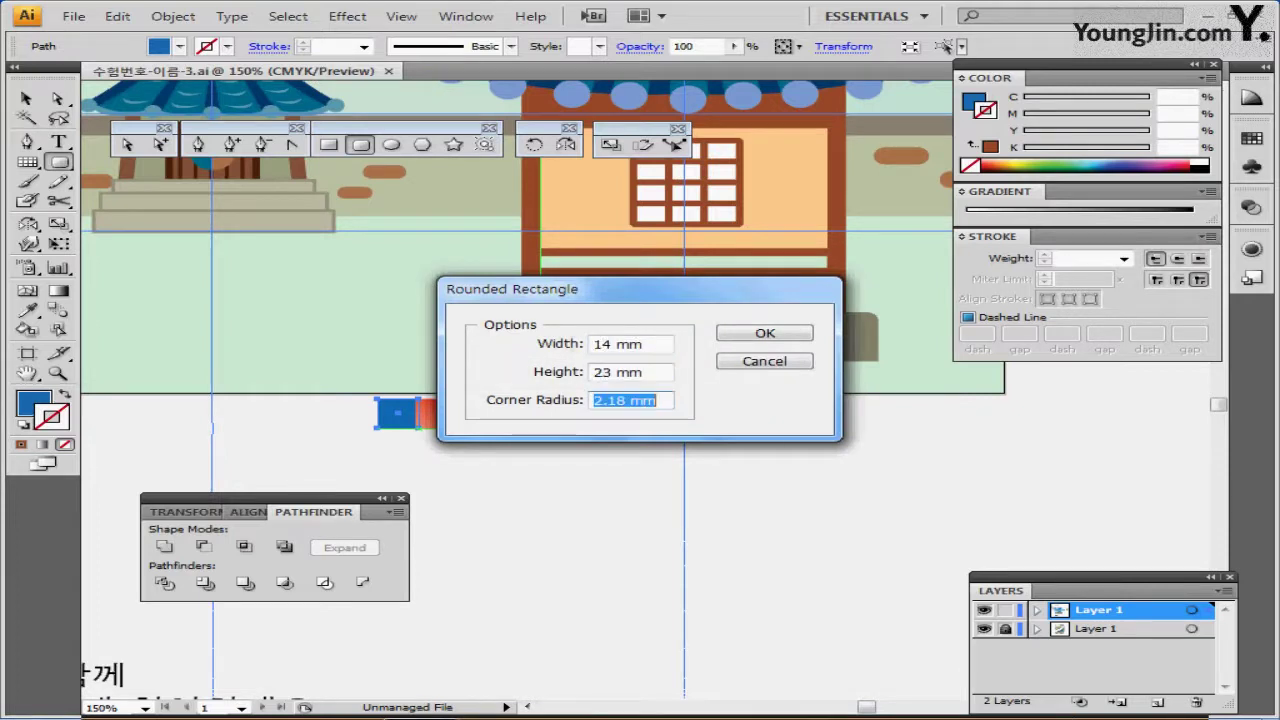
type("2")
key("Return")
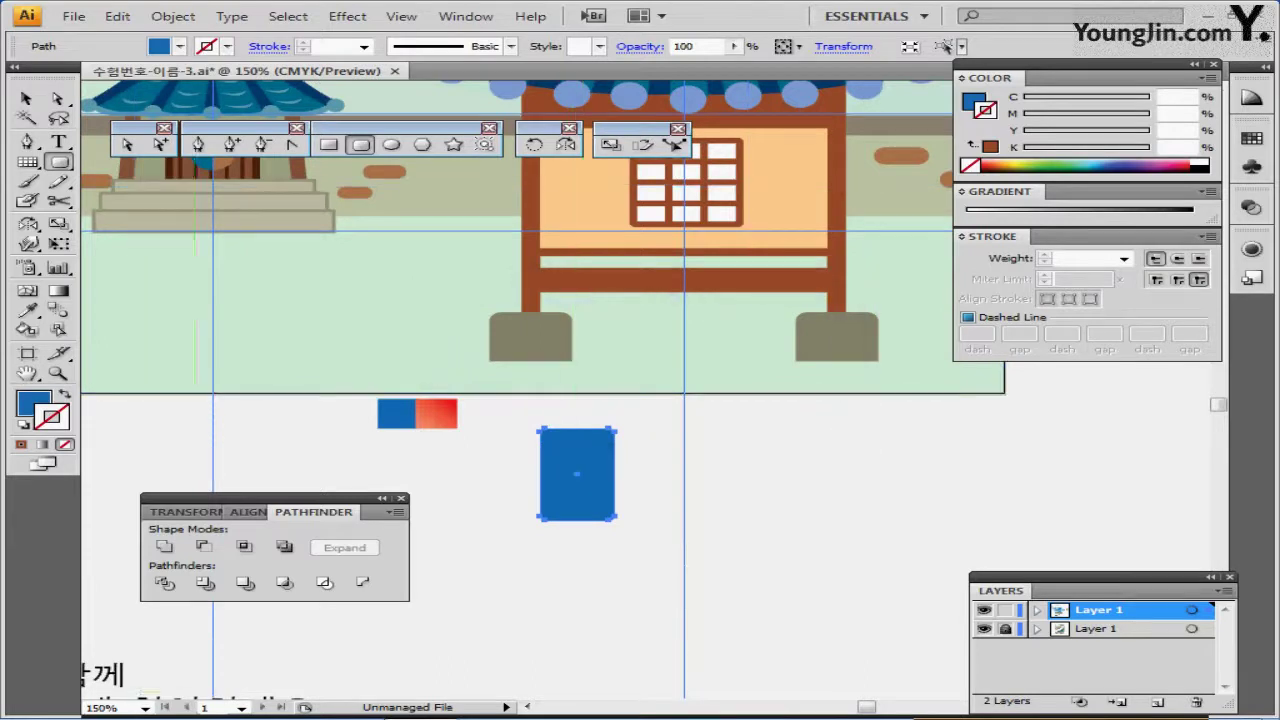
Scale the blue rounded rectangle's upper anchor points uniformly to 70% so the shape tapers toward its top.
left_click(581, 503, "ctrl")
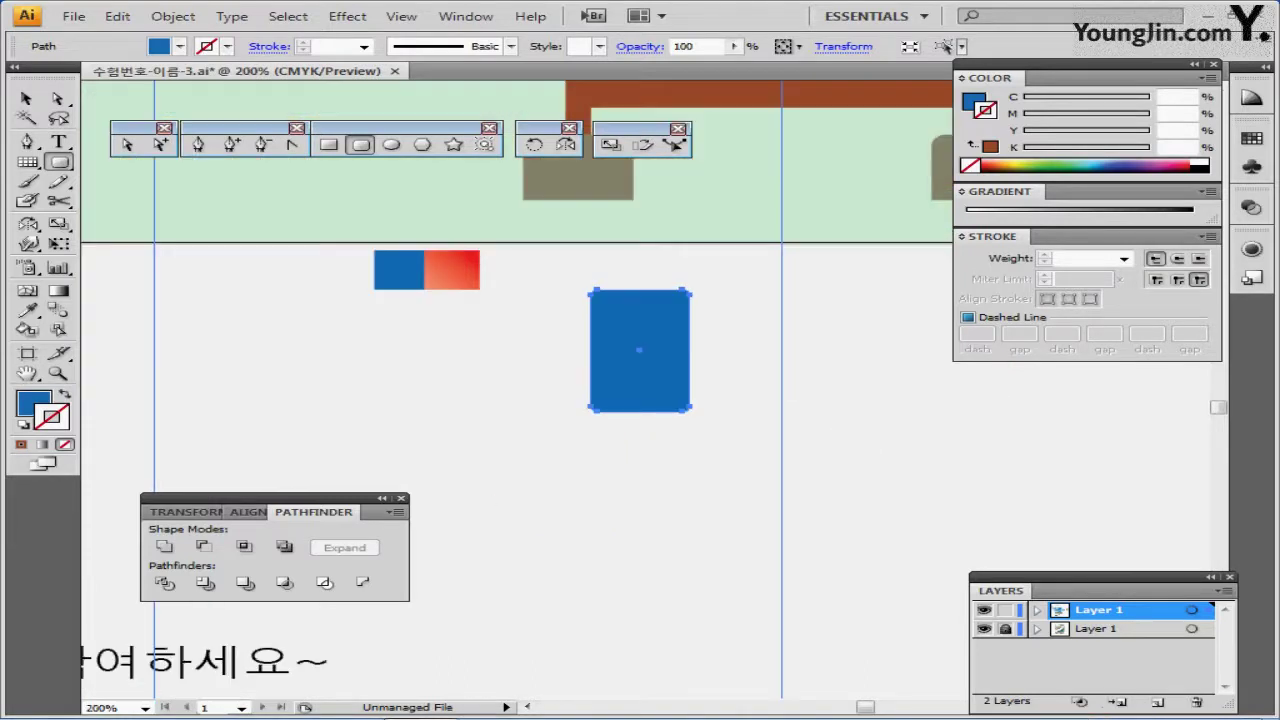
left_click_drag(581, 503, 553, 543)
key("a")
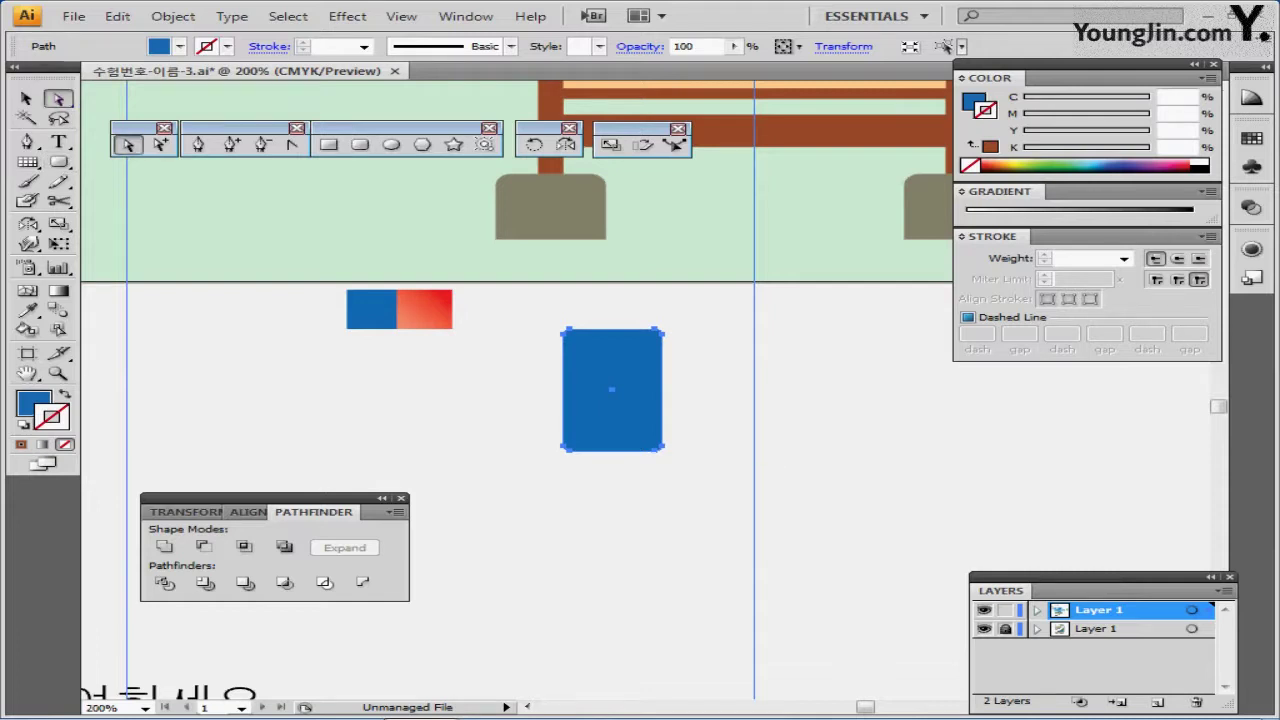
left_click_drag(527, 417, 694, 462)
left_click_drag(543, 303, 700, 353)
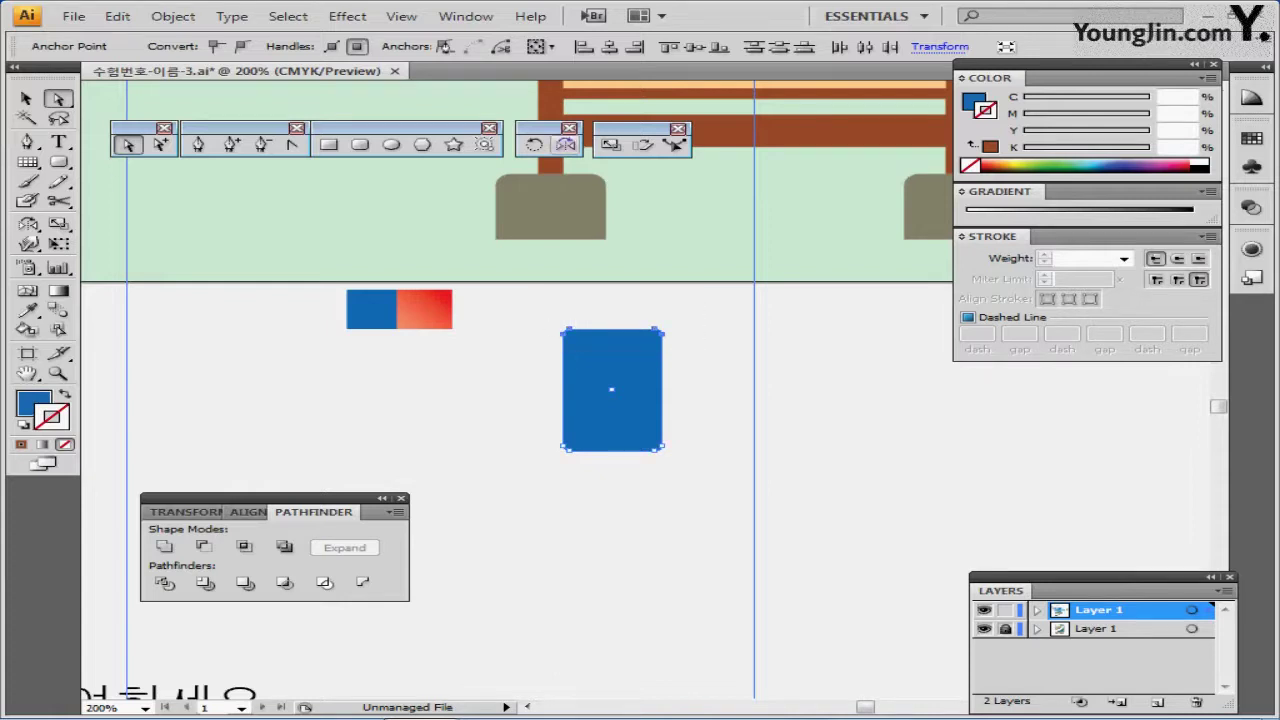
double_click(611, 145)
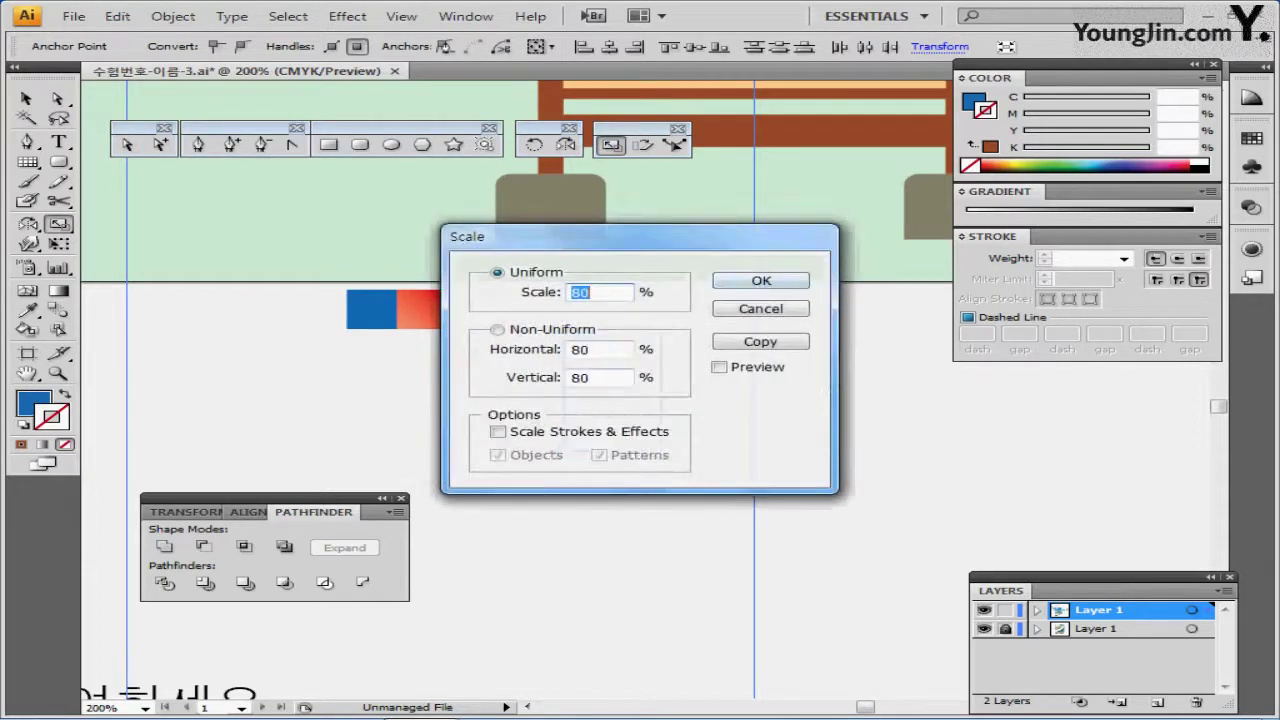
type("70")
key("Return")
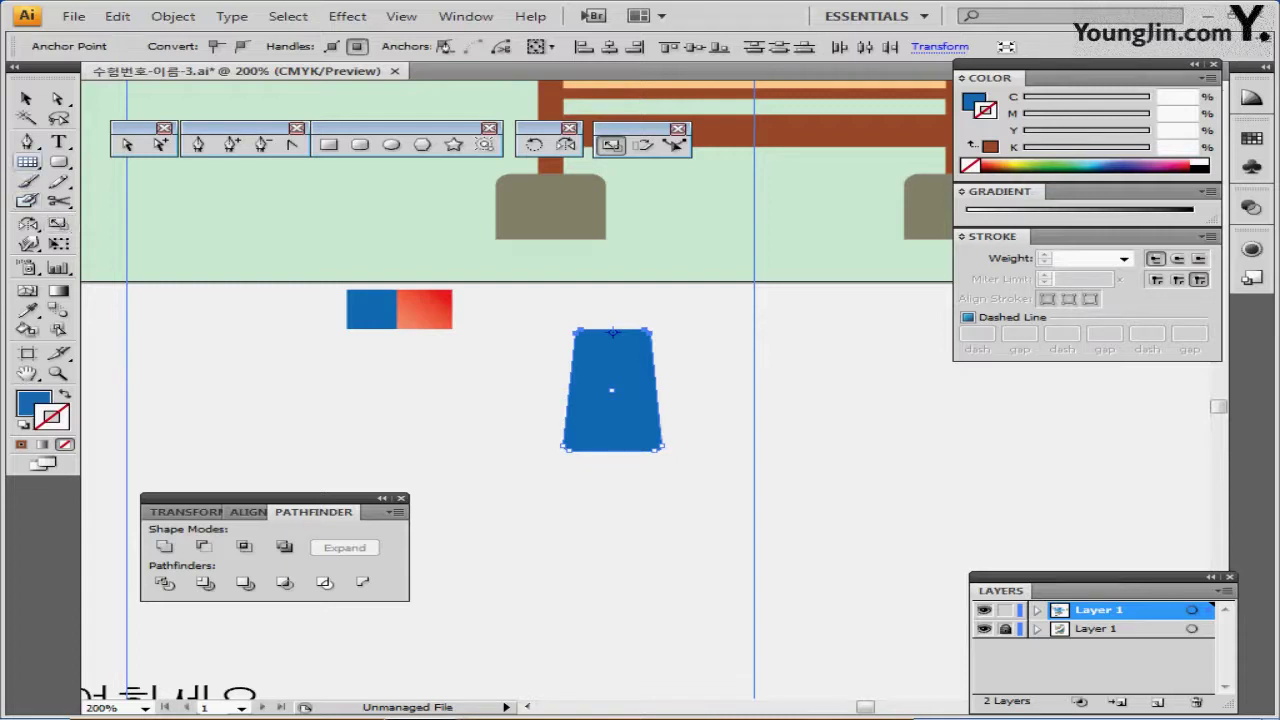
Draw a horizontal line across the lower part of the tapered blue shape, extending past both of its sides.
left_click(28, 162)
left_click(138, 165)
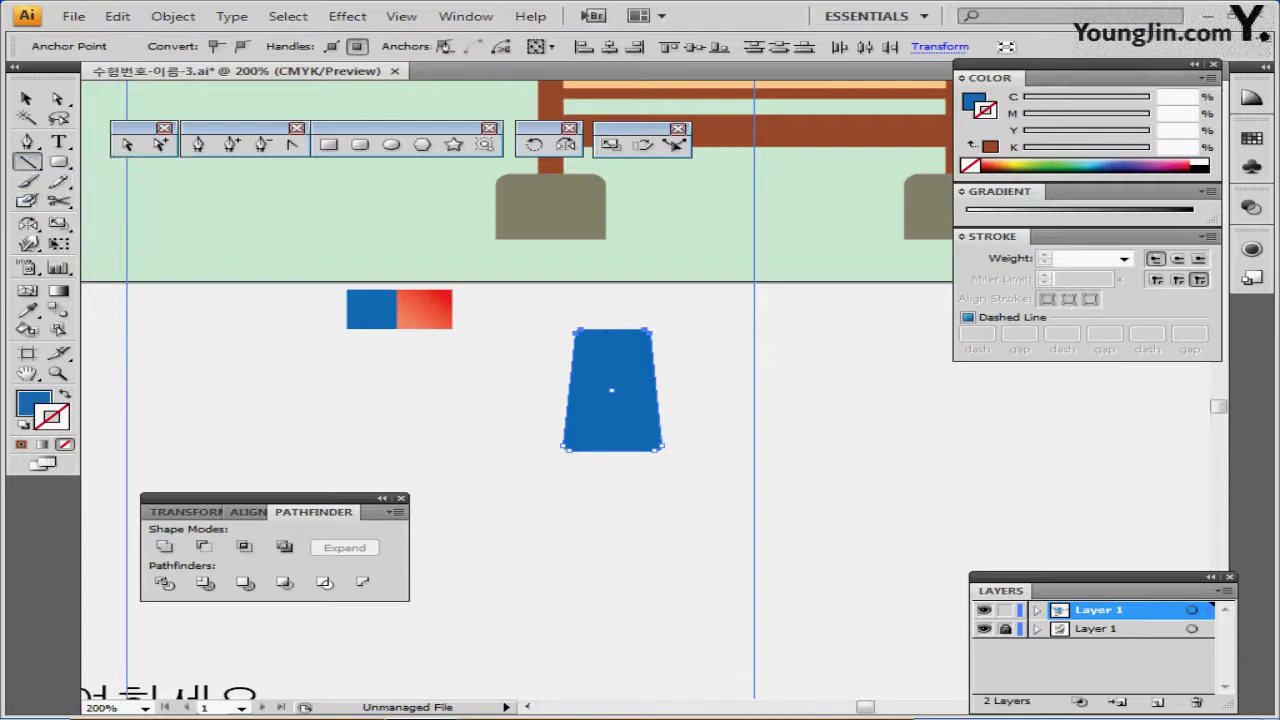
left_click_drag(540, 407, 710, 407)
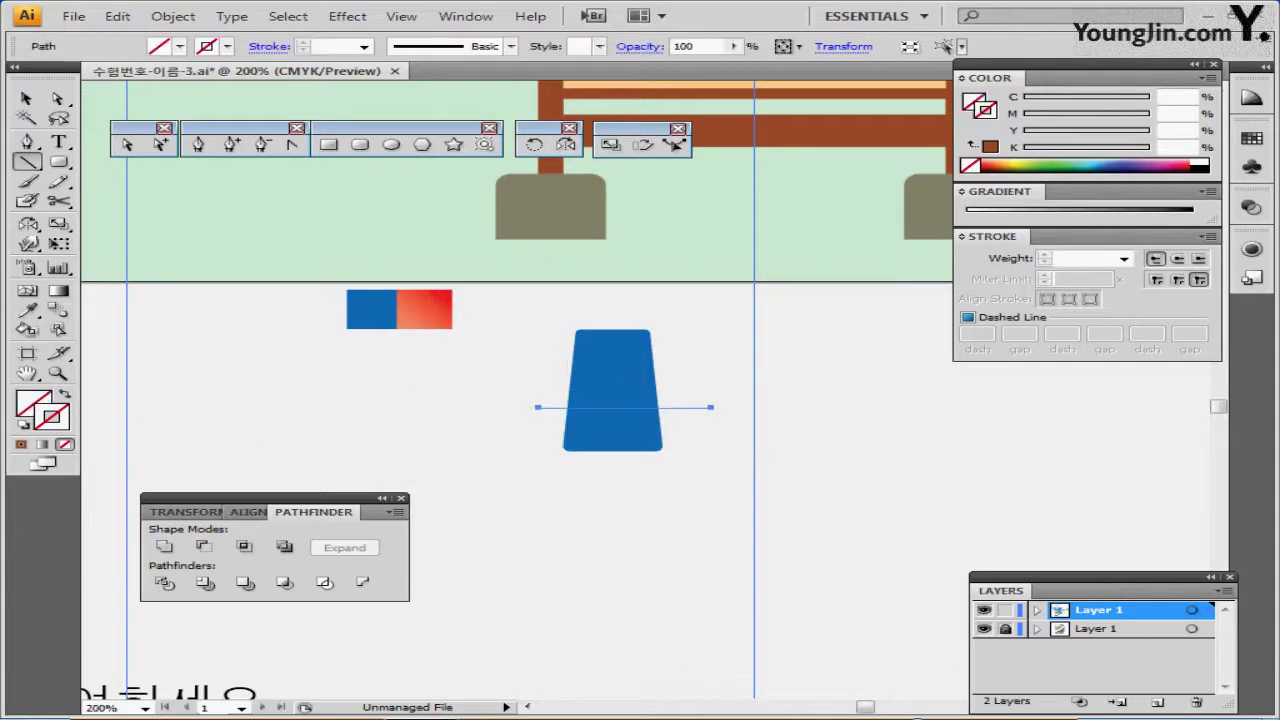
Give the horizontal line a dark navy stroke and divide the tapered blue shape along it into upper and lower pieces.
left_click(1095, 170)
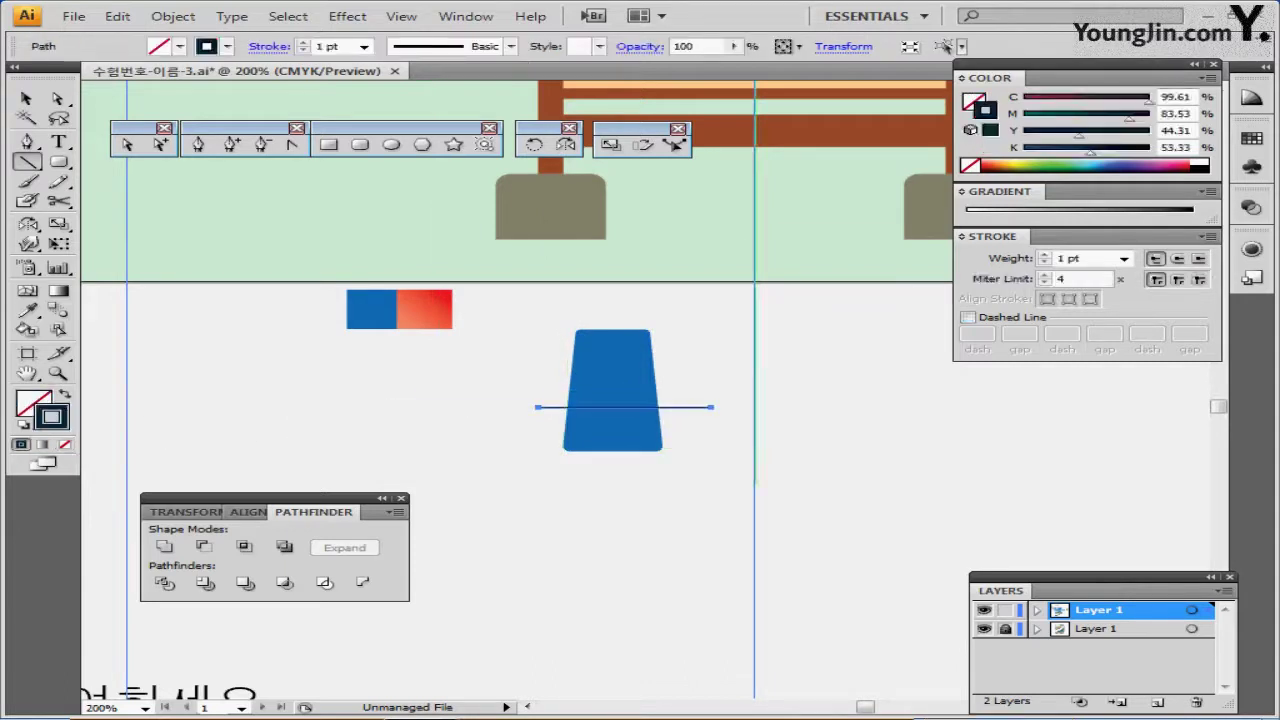
left_click(772, 485, "ctrl")
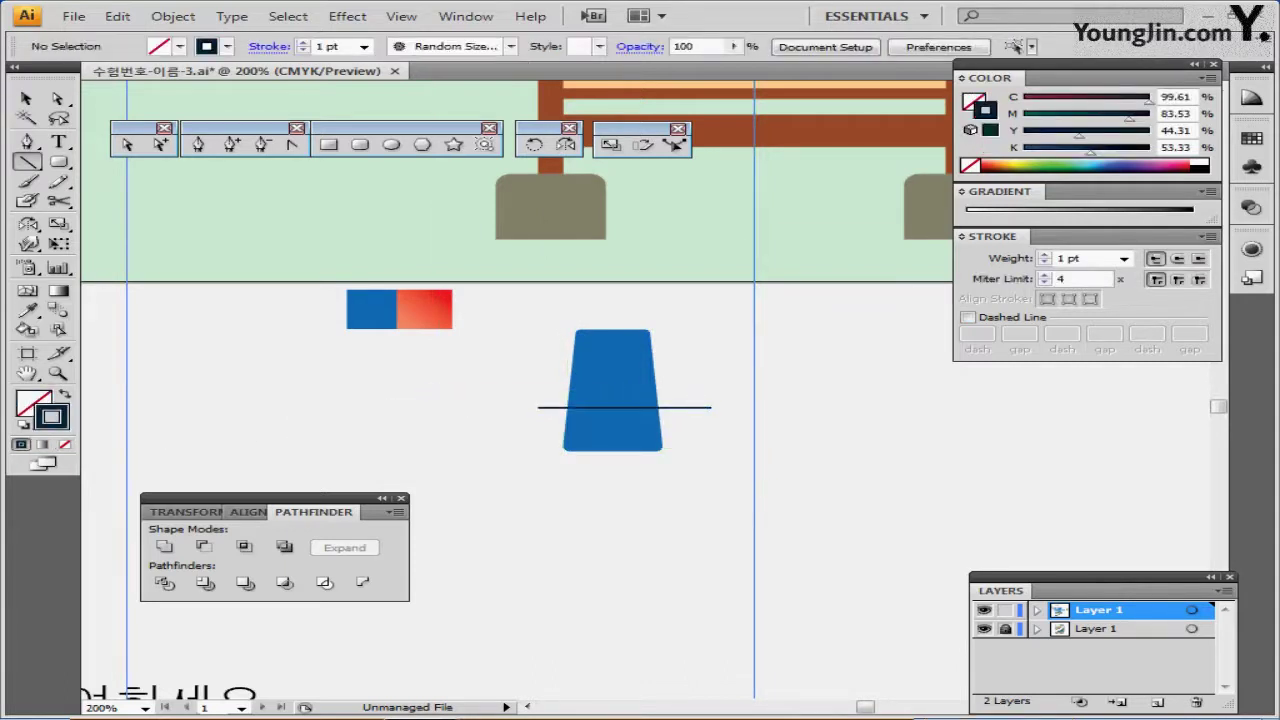
left_click_drag(492, 312, 732, 512)
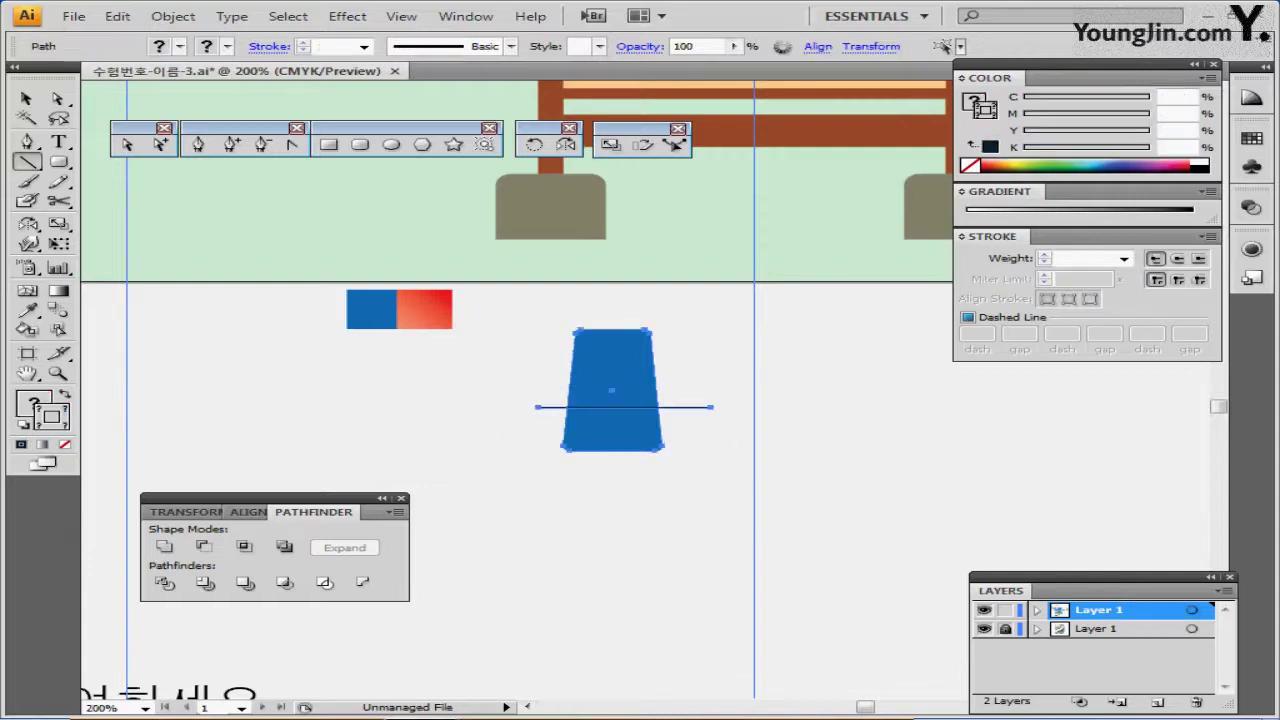
left_click(165, 583)
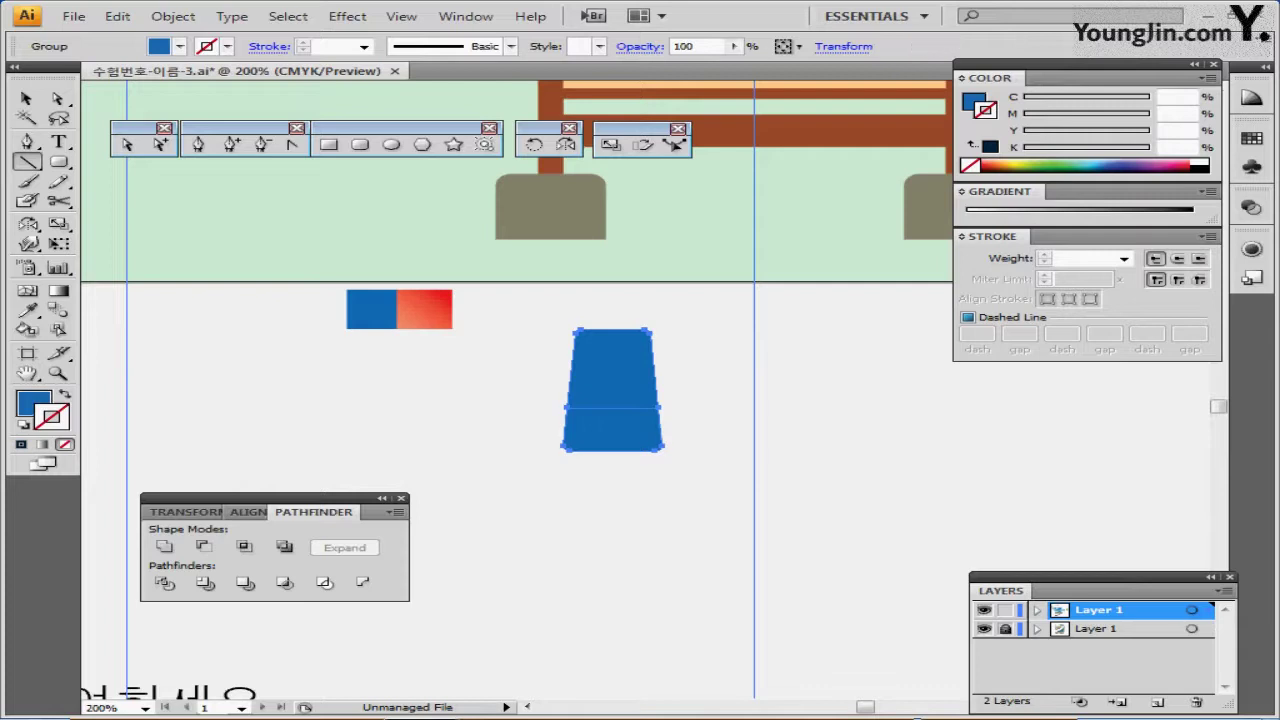
Fill the upper piece of the divided tapered shape with the sample swatch's red gradient.
key("ctrl+shift+a")
left_click(612, 375, "ctrl")
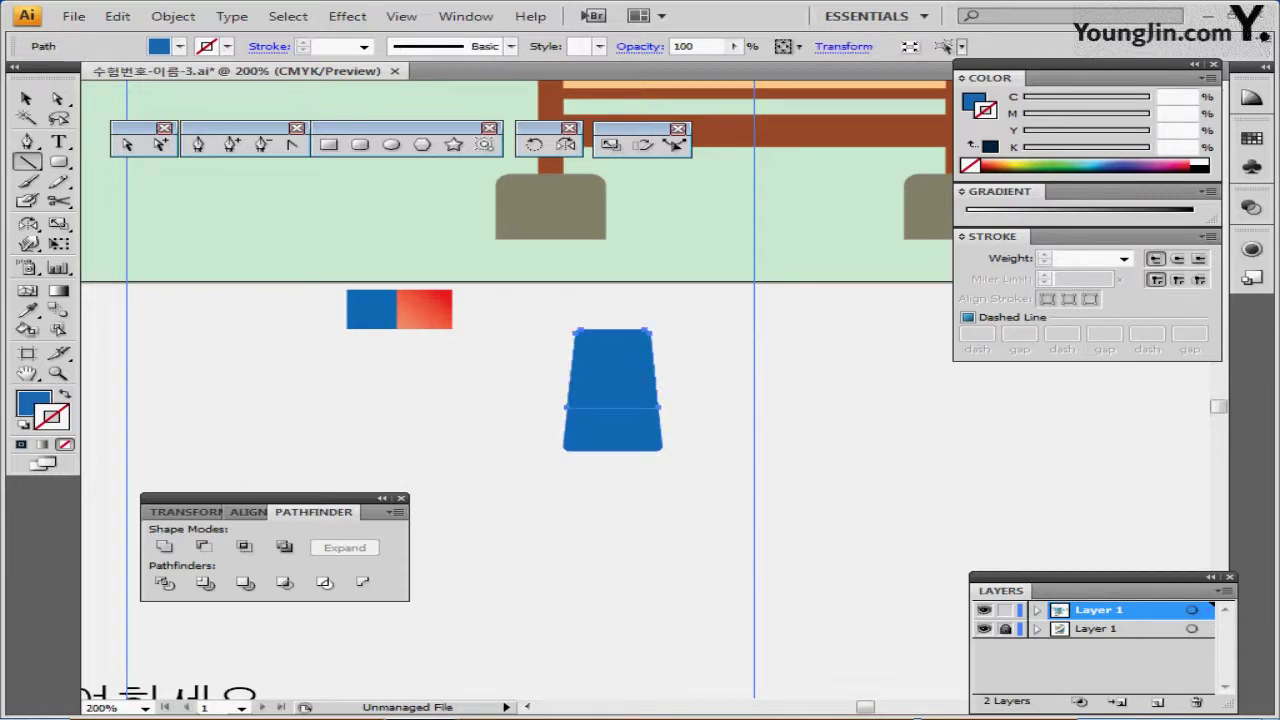
left_click(785, 375, "ctrl")
left_click(625, 375, "ctrl")
key("i")
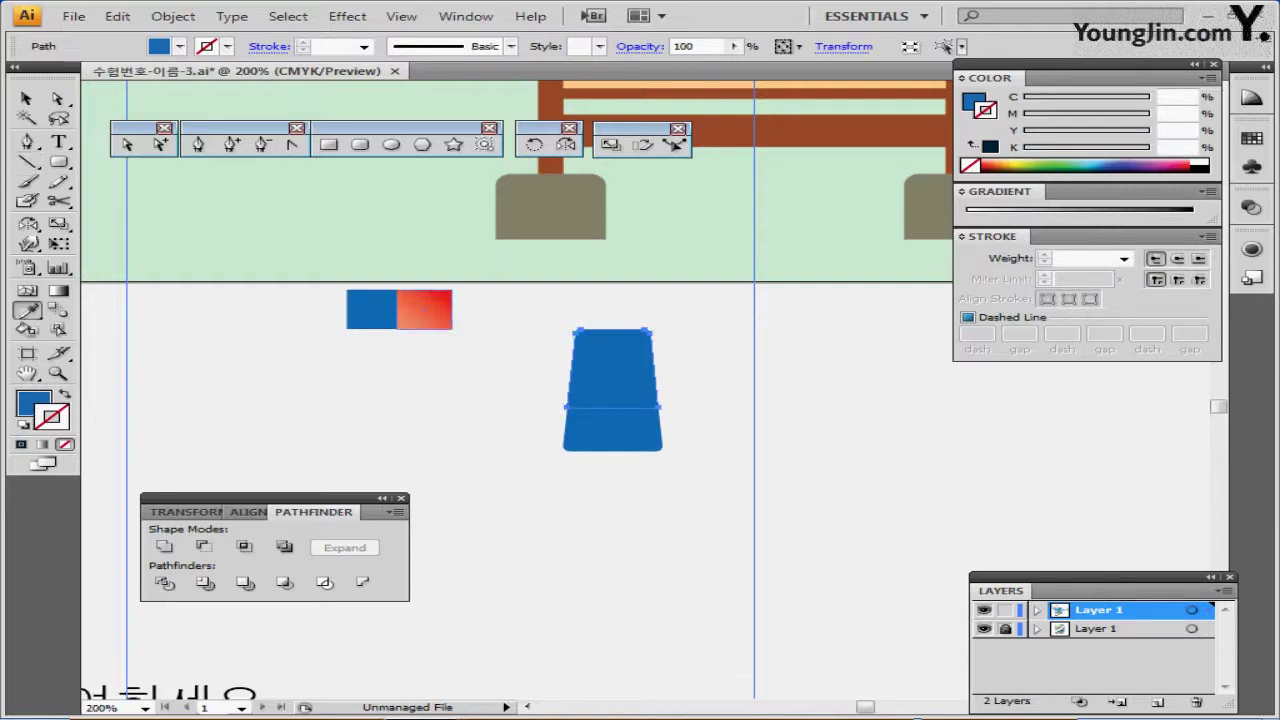
left_click(426, 310)
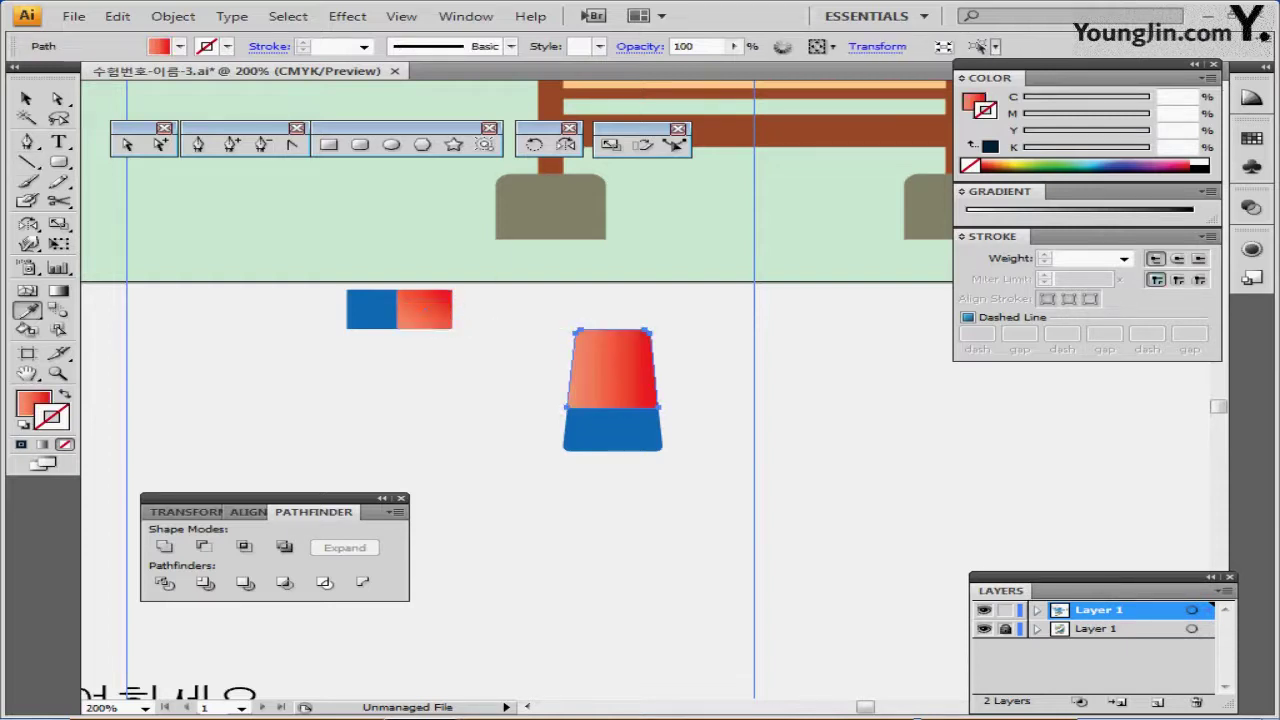
Set the upper piece's linear gradient angle to 45° and check the colours of both gradient stops.
left_click(1000, 191)
key("x")
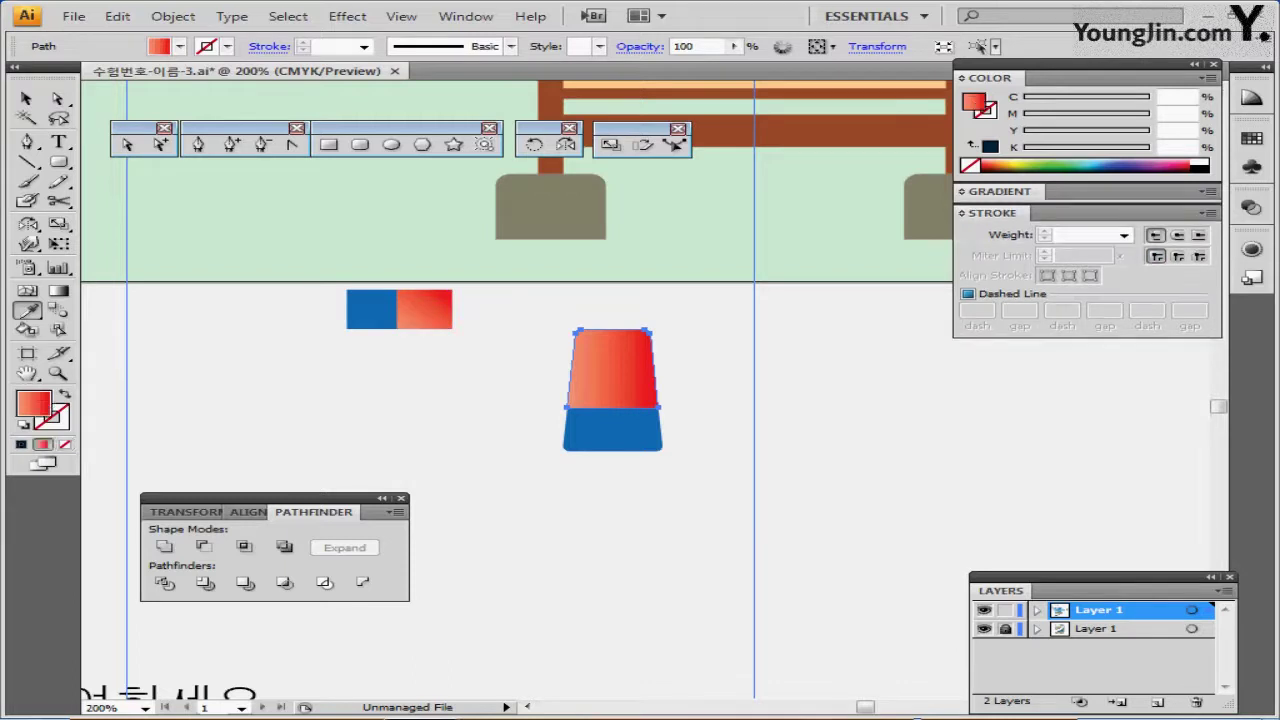
left_click(1000, 191)
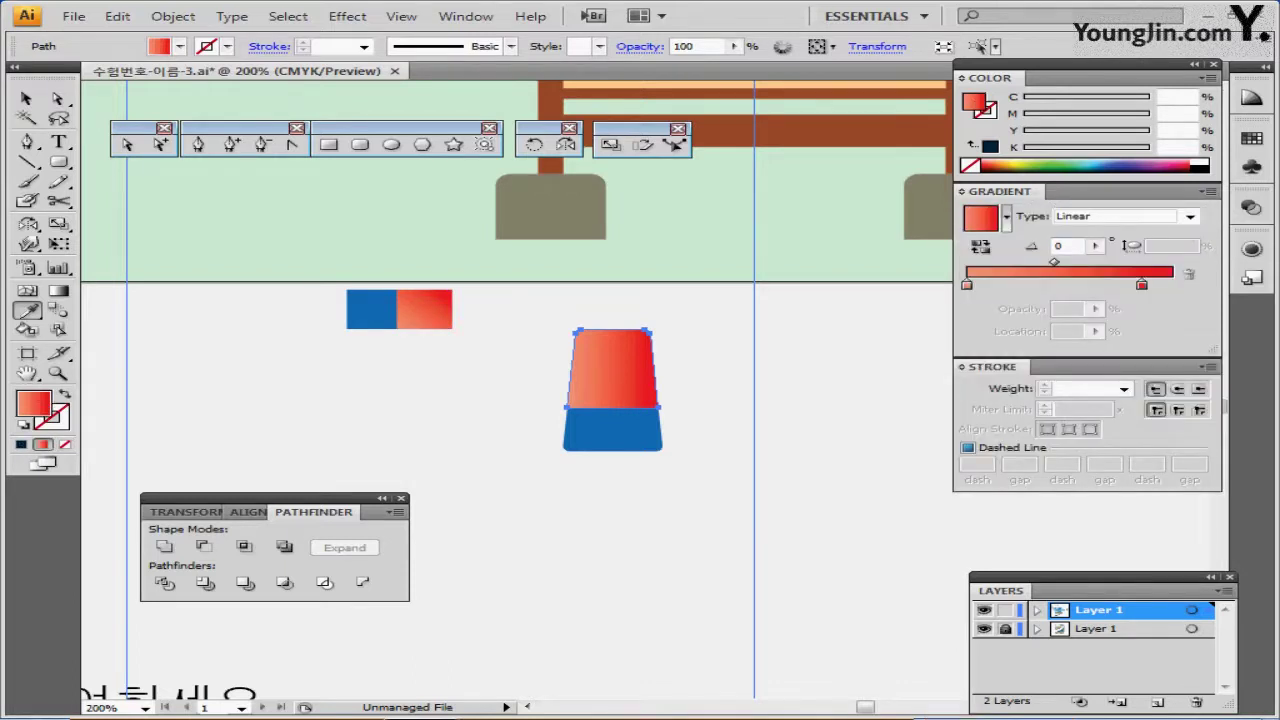
double_click(1060, 246)
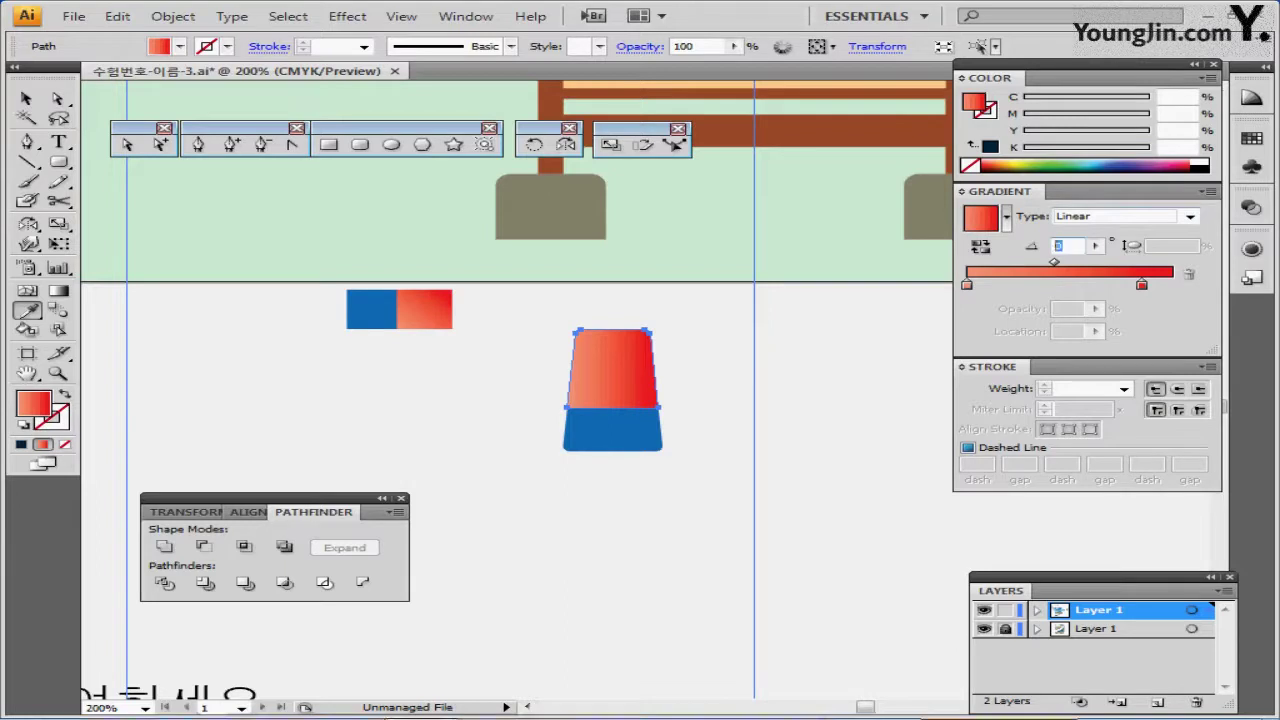
type("45")
key("Return")
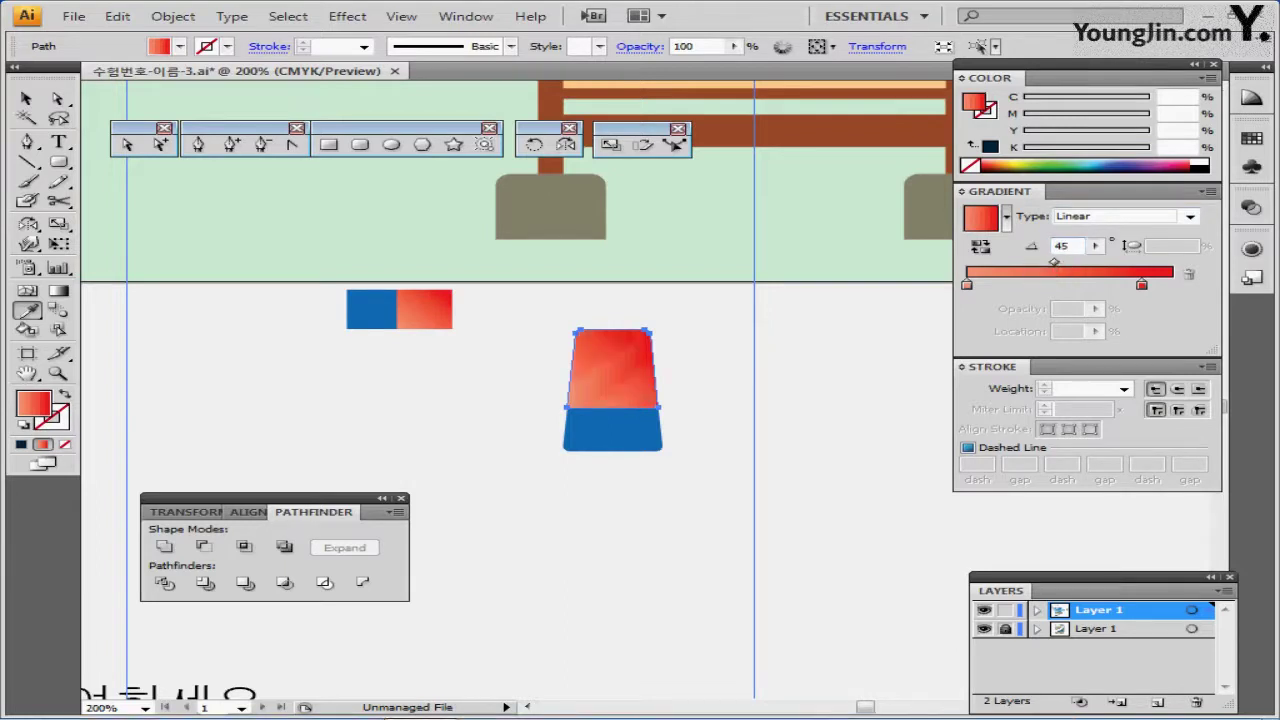
left_click(966, 285)
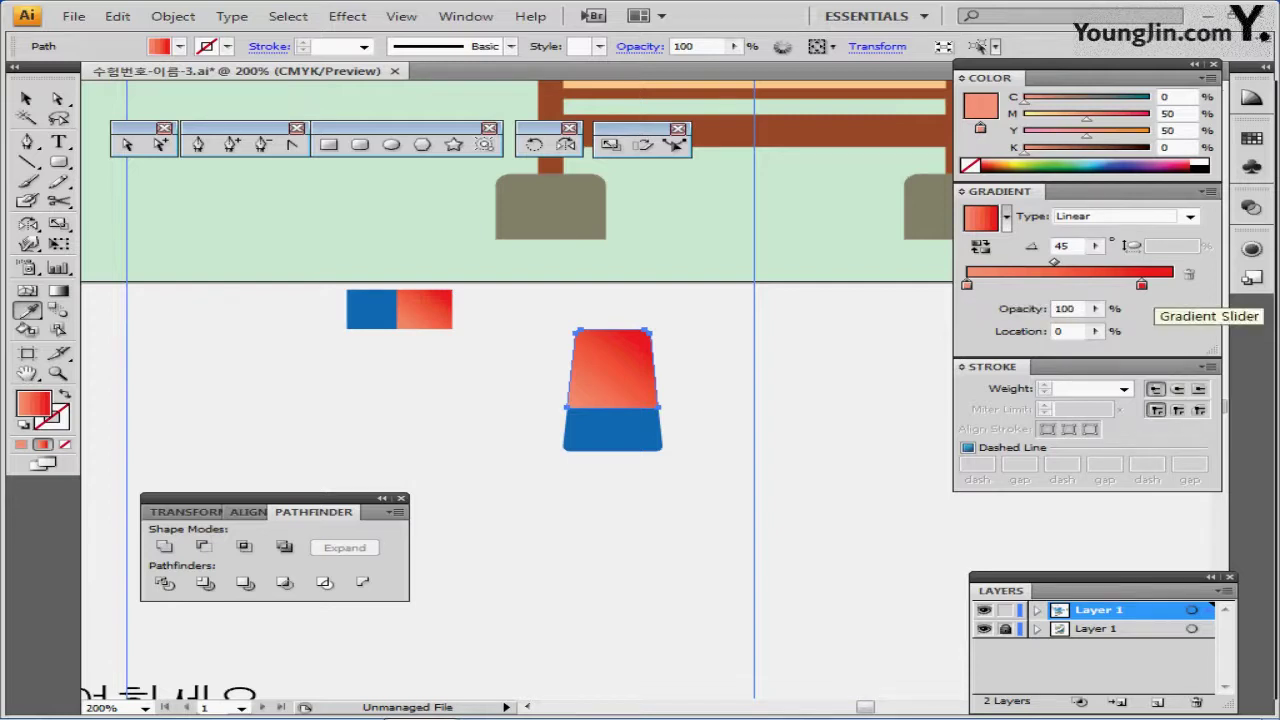
left_click(1142, 285)
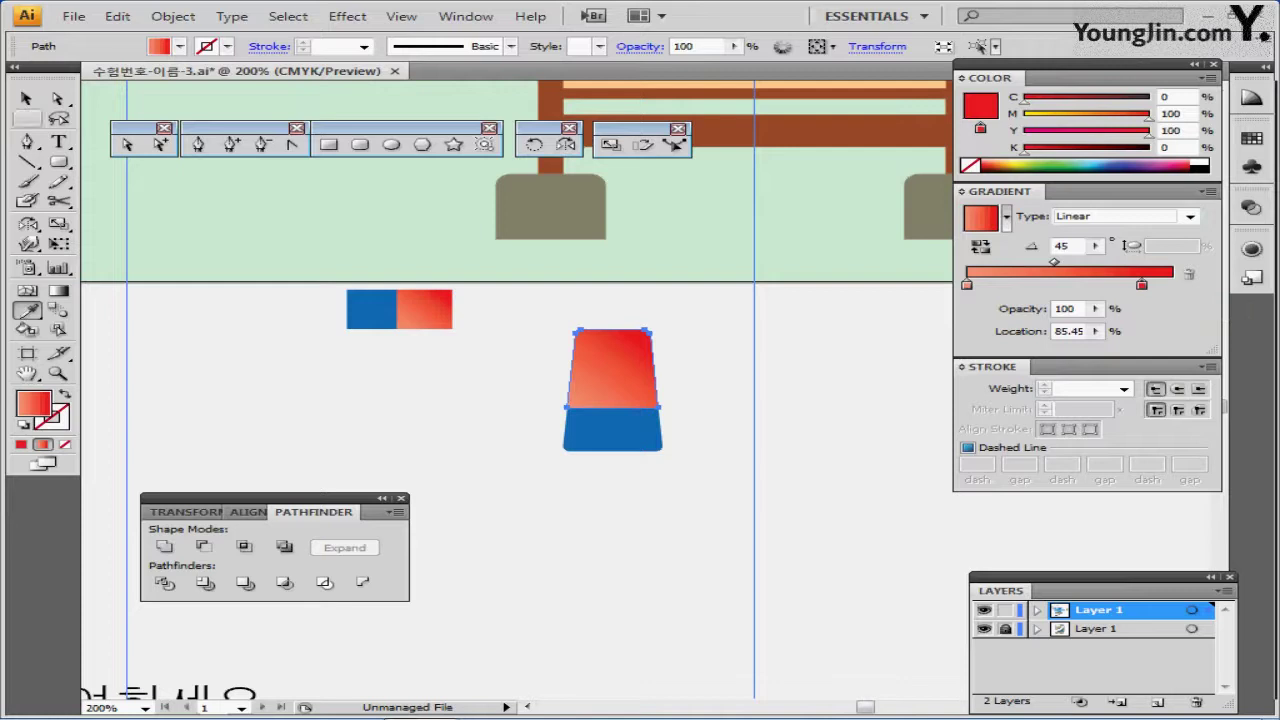
Move the red-and-blue tapered shape from below the artboard to beneath the large house's left eave.
left_click(27, 98)
left_click(776, 370)
left_click(784, 256, "ctrl+alt")
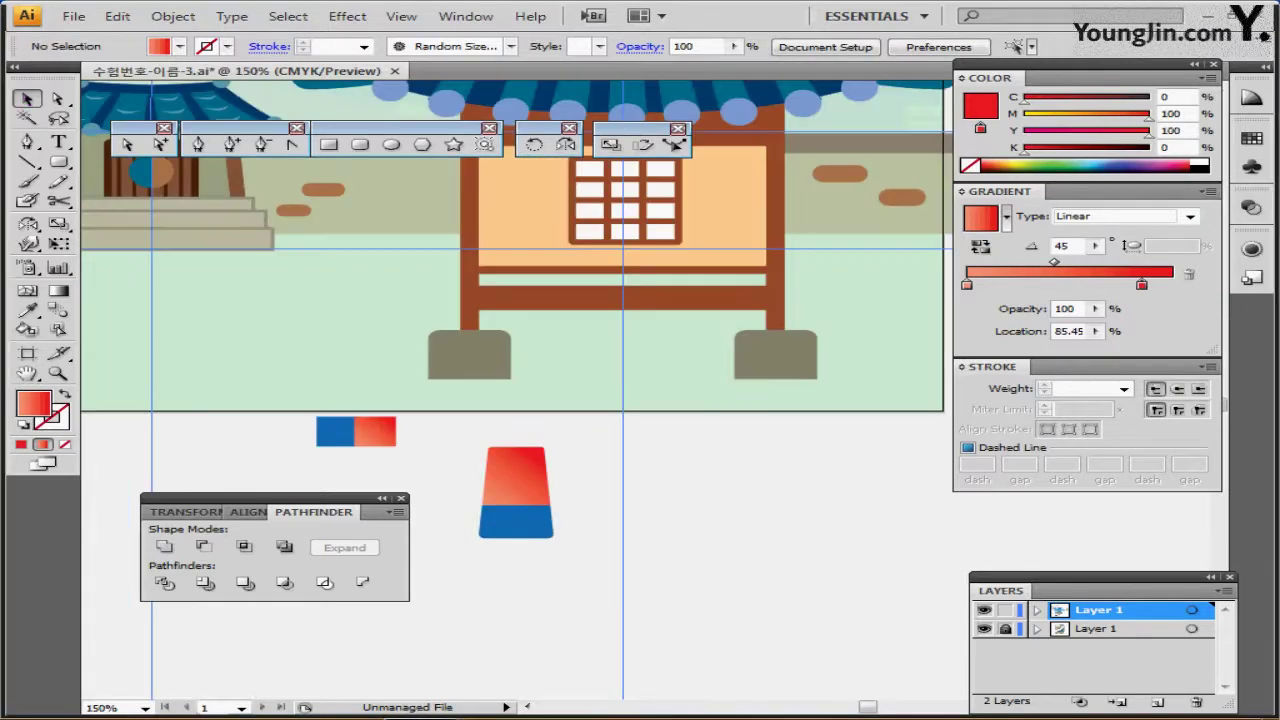
left_click_drag(784, 256, 927, 369)
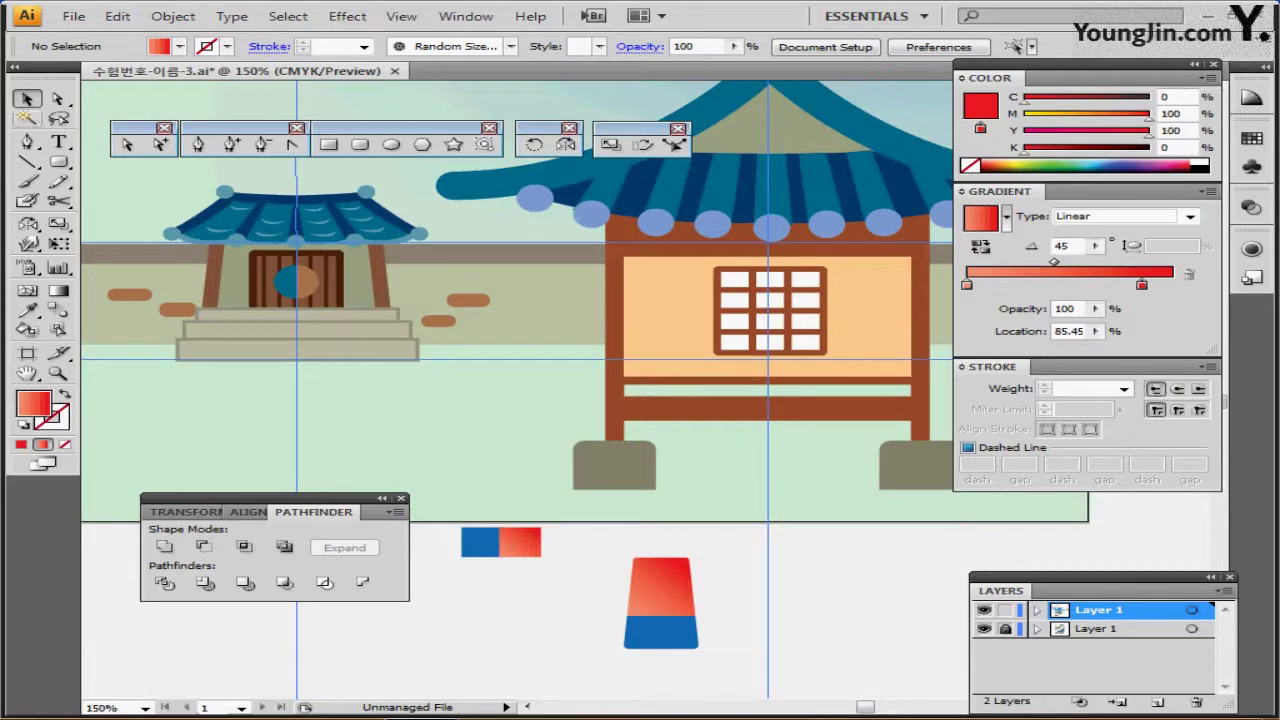
left_click(676, 605)
left_click_drag(660, 600, 545, 236)
key("ctrl+plus")
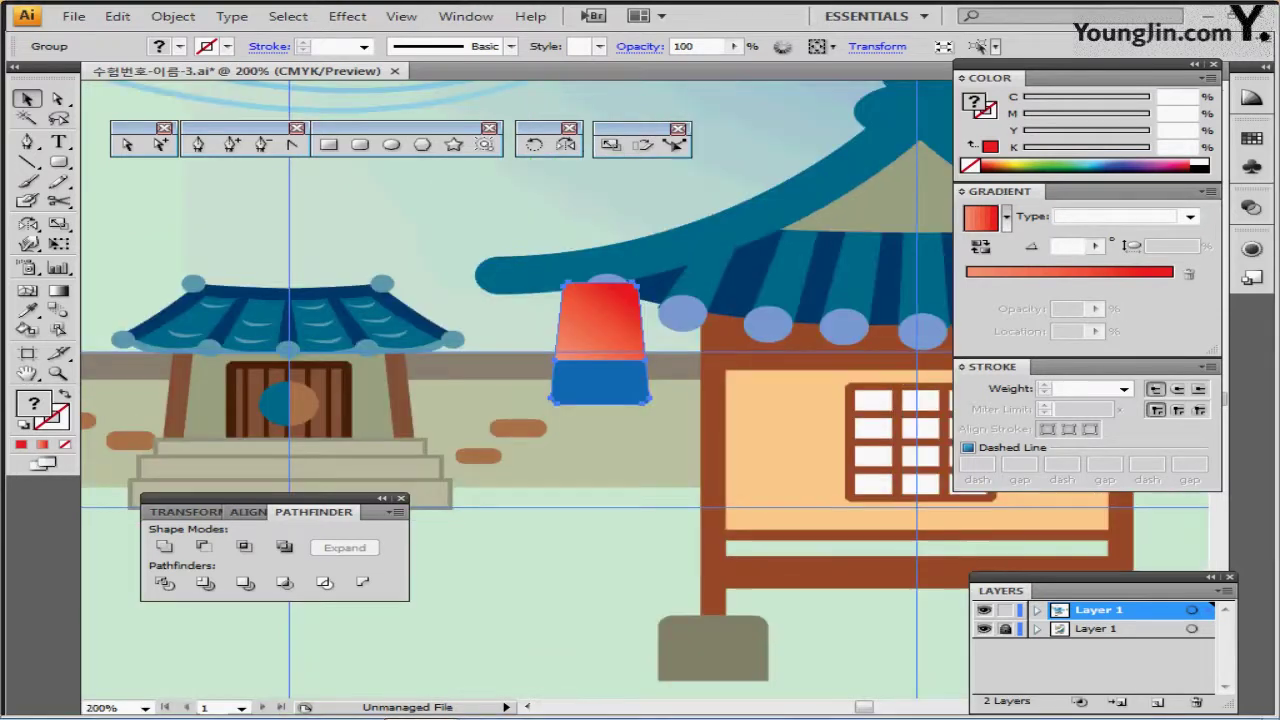
left_click_drag(645, 360, 444, 297)
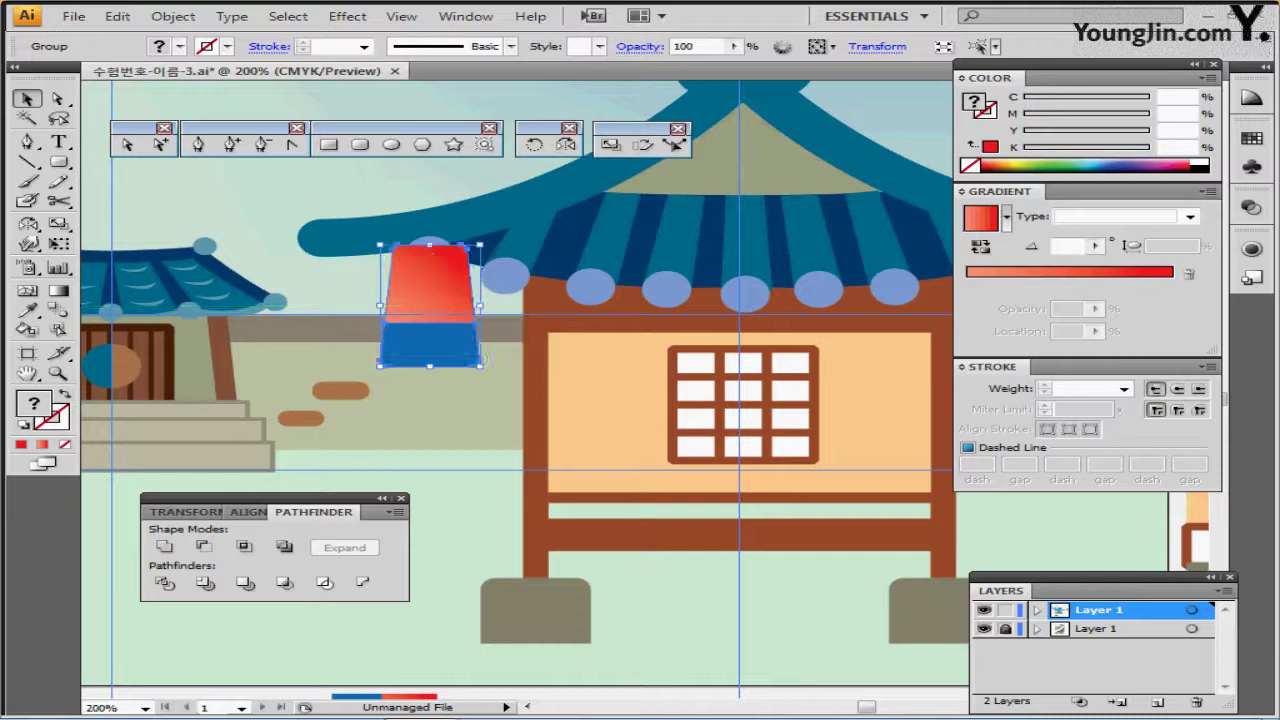
Send the tapered shape backward so it sits behind the light blue circle at the left eave.
key("ctrl+shift+b")
key("ctrl+shift+b")
key("ctrl+shift+b")
key("ctrl+[")
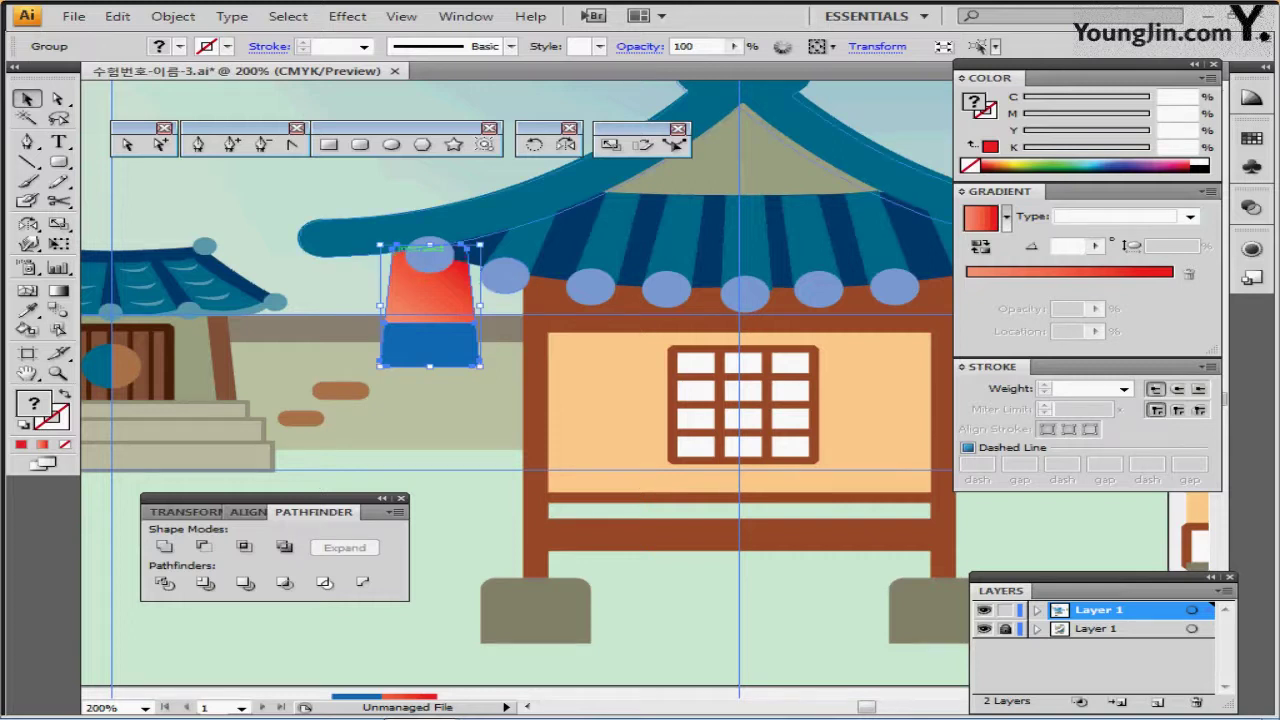
Nudge the tapered shape down and to the left in outline view to match the reference shape, and return to preview.
key("ctrl+minus")
left_click_drag(640, 316, 465, 250)
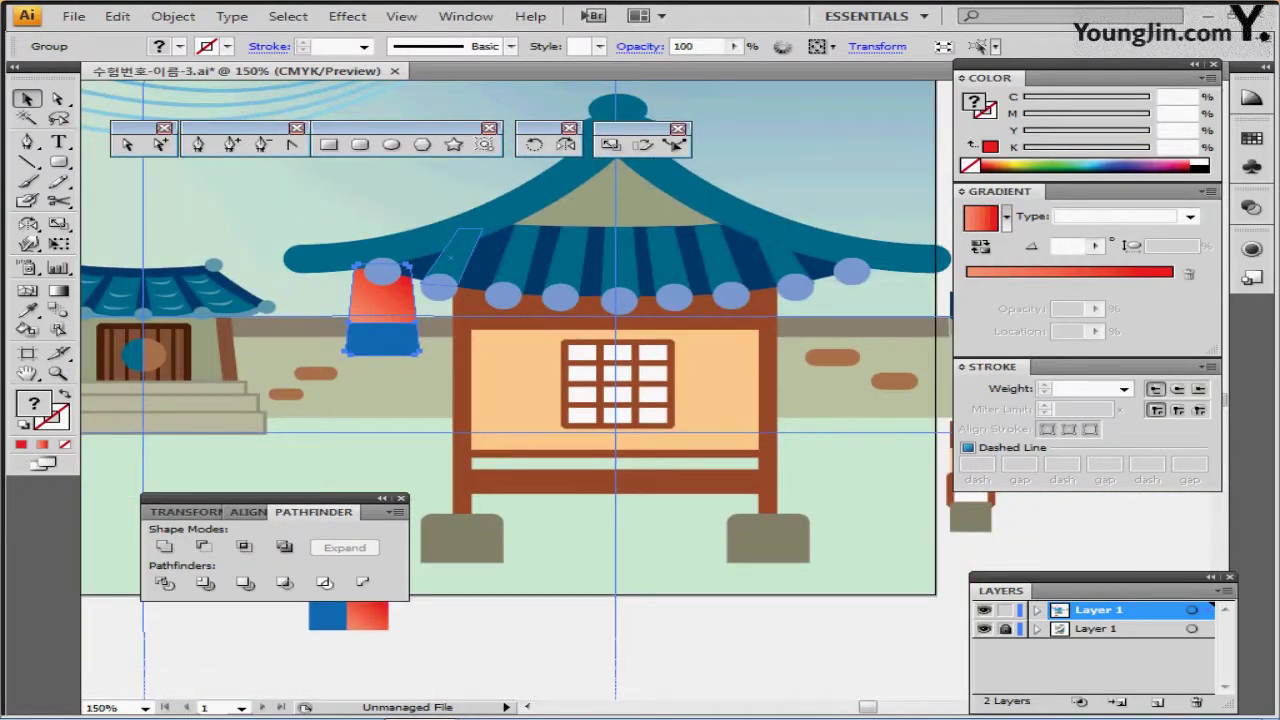
key("ctrl+y")
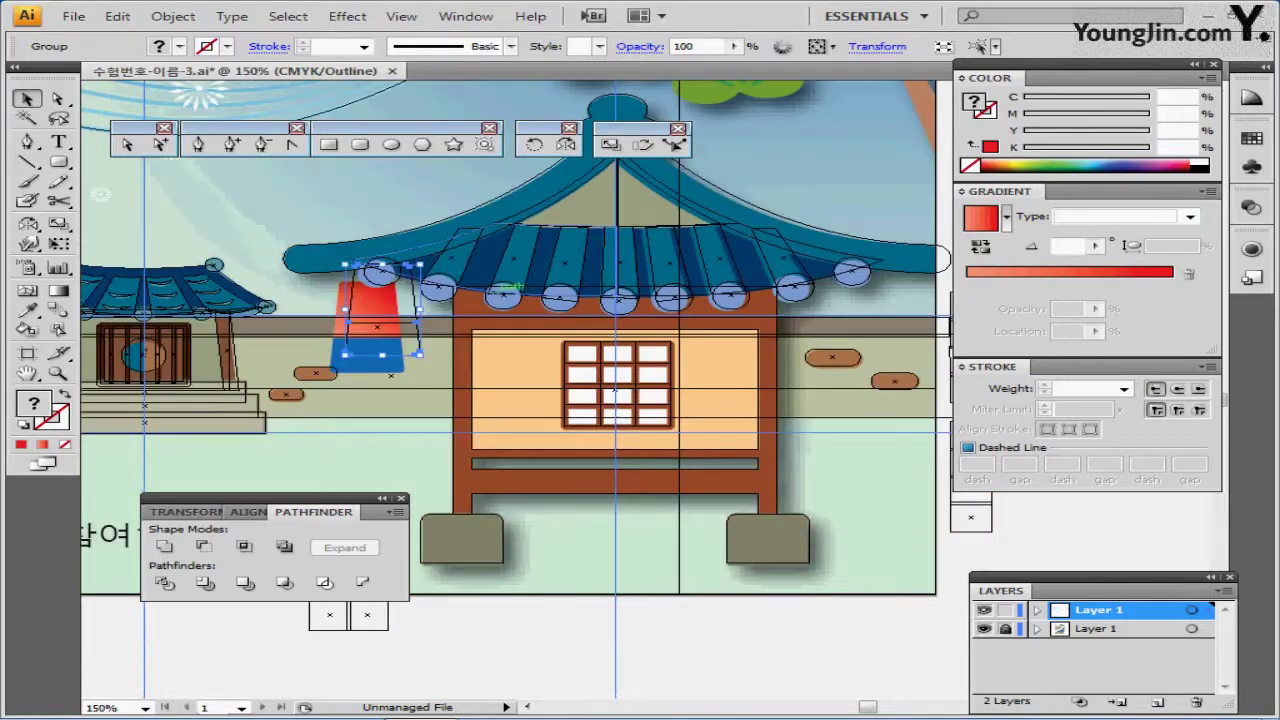
key("Left")
key("Down")
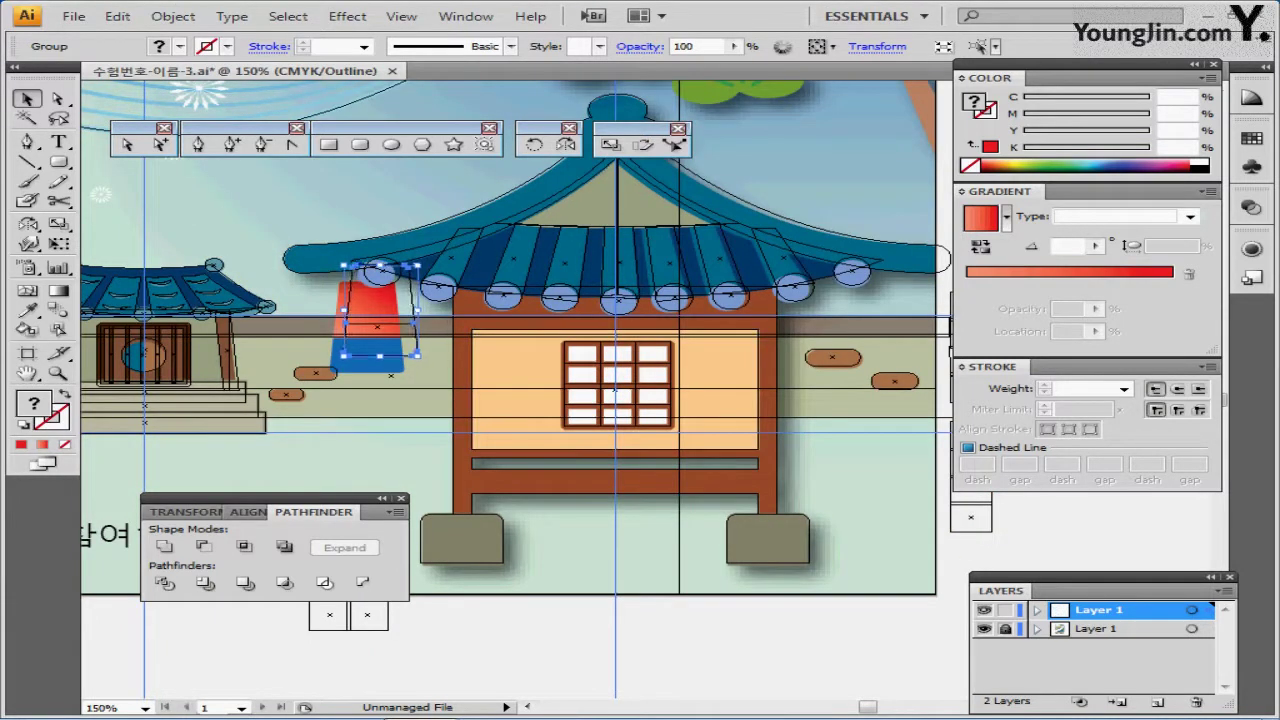
key("Left")
key("Left")
key("Down")
key("Down")
key("Down")
key("Left")
key("Left")
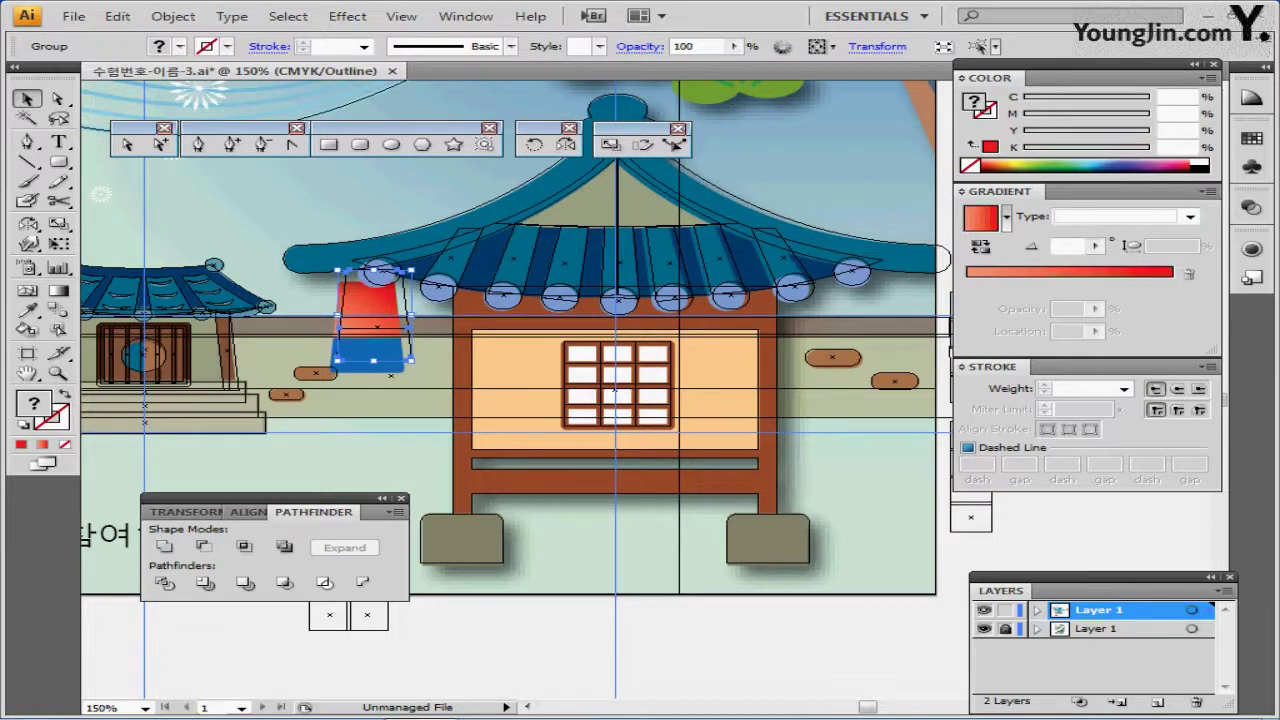
key("Down")
key("Down")
key("Down")
key("Down")
key("Down")
key("Down")
key("Down")
key("Down")
key("Left")
key("Left")
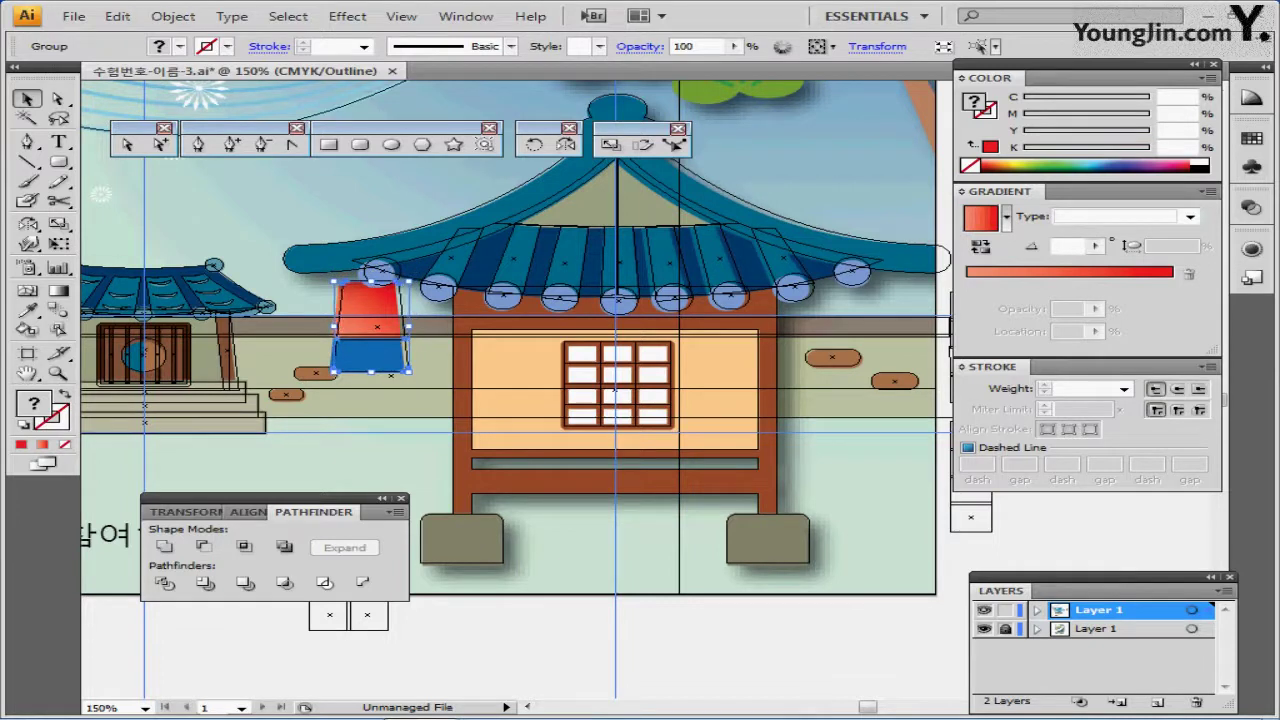
key("Left")
key("Left")
key("Left")
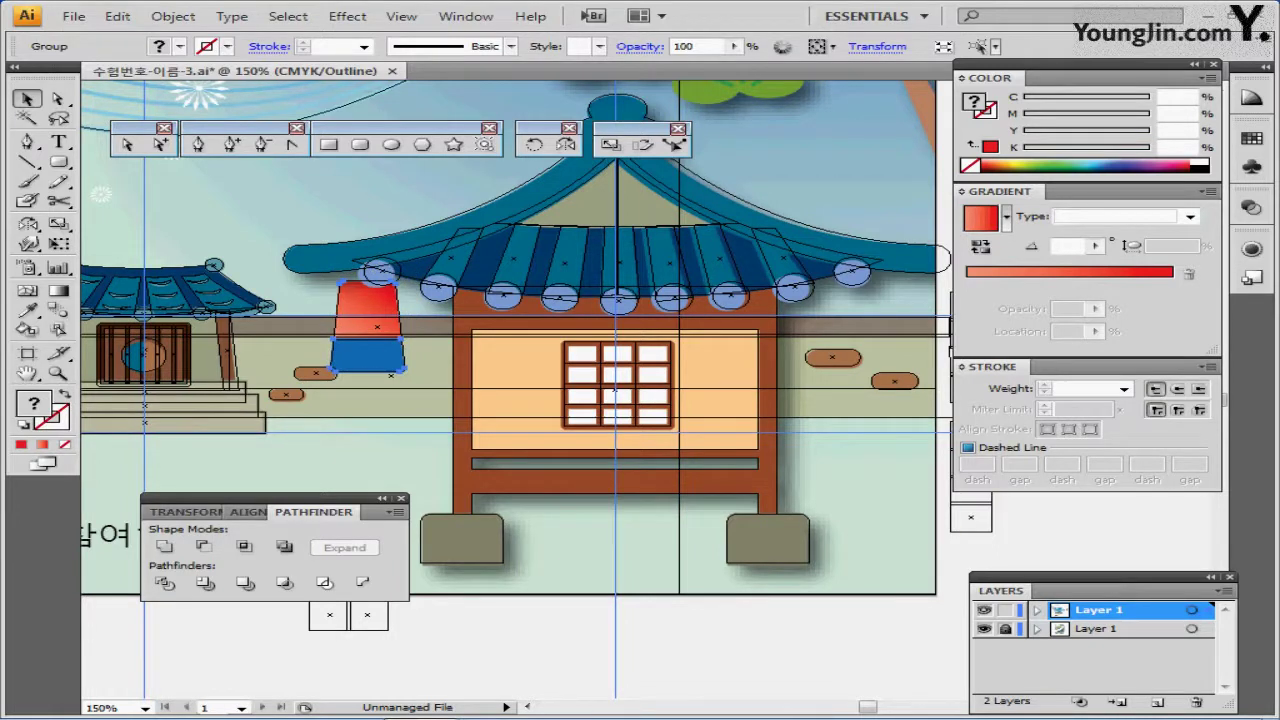
key("ctrl+y")
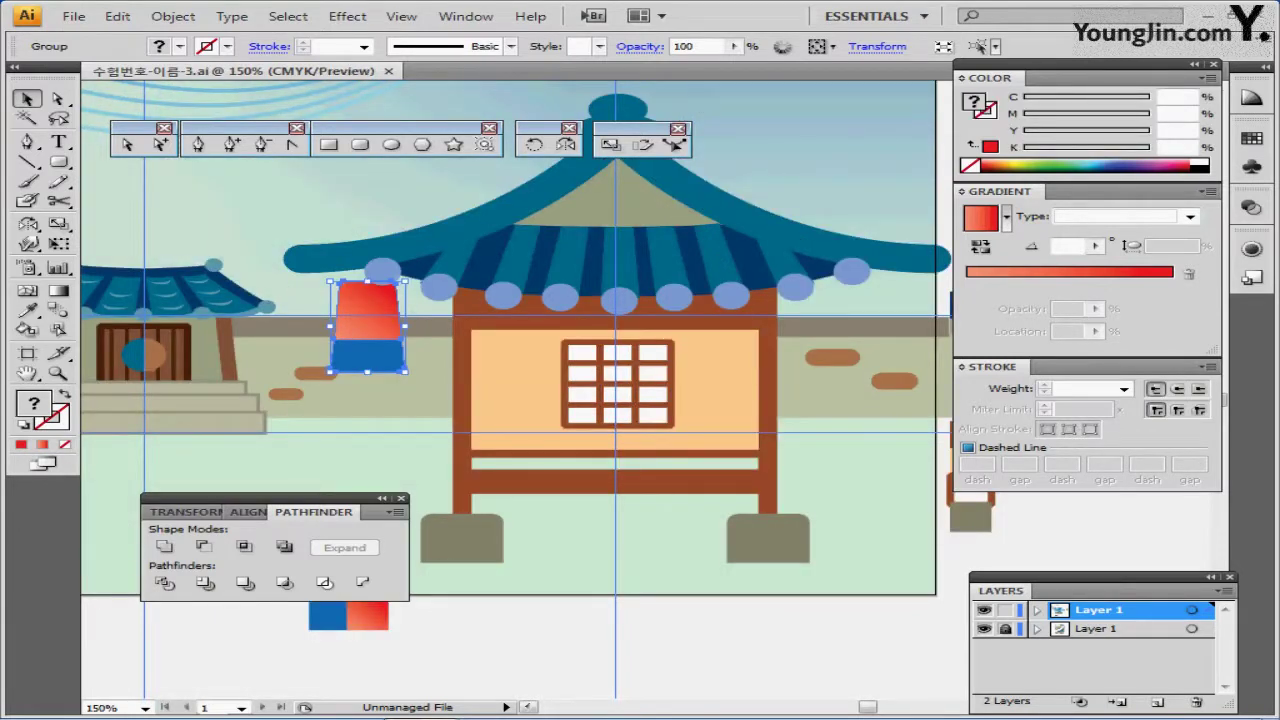
Raise the red-and-blue shape slightly so its top tucks further under the left eave's circle.
key("ctrl+shift+a")
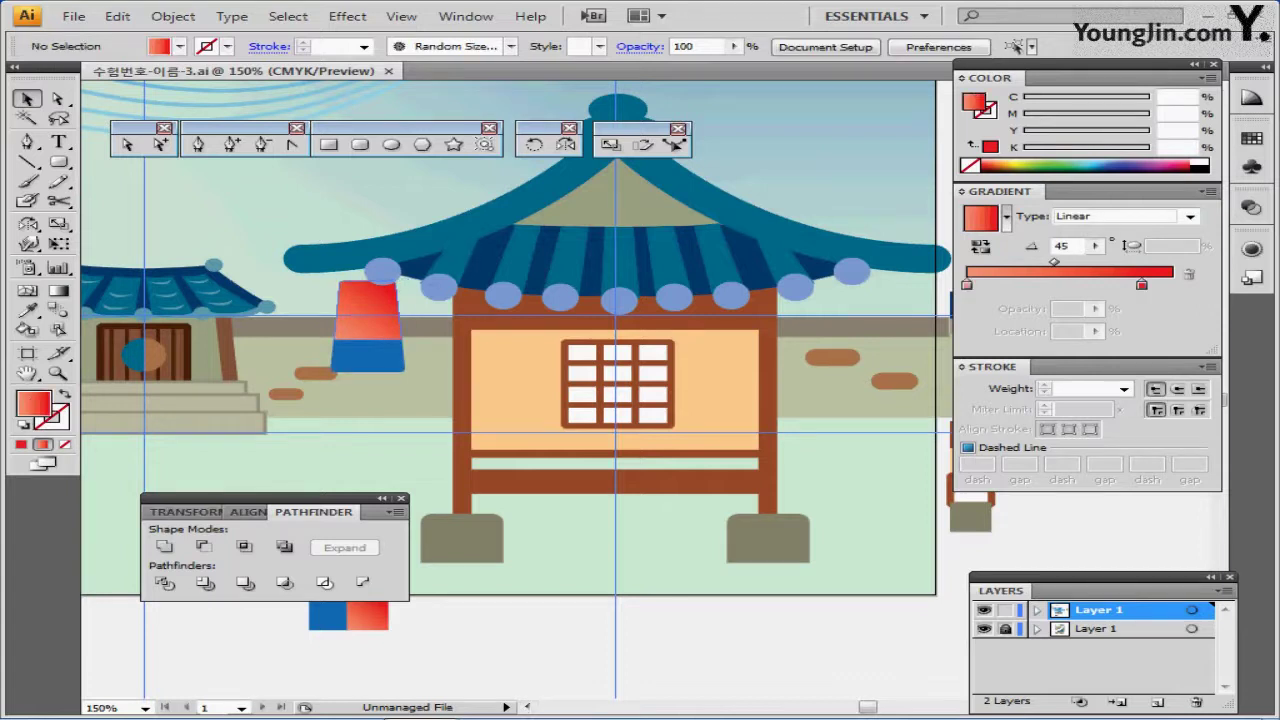
left_click_drag(368, 324, 368, 318)
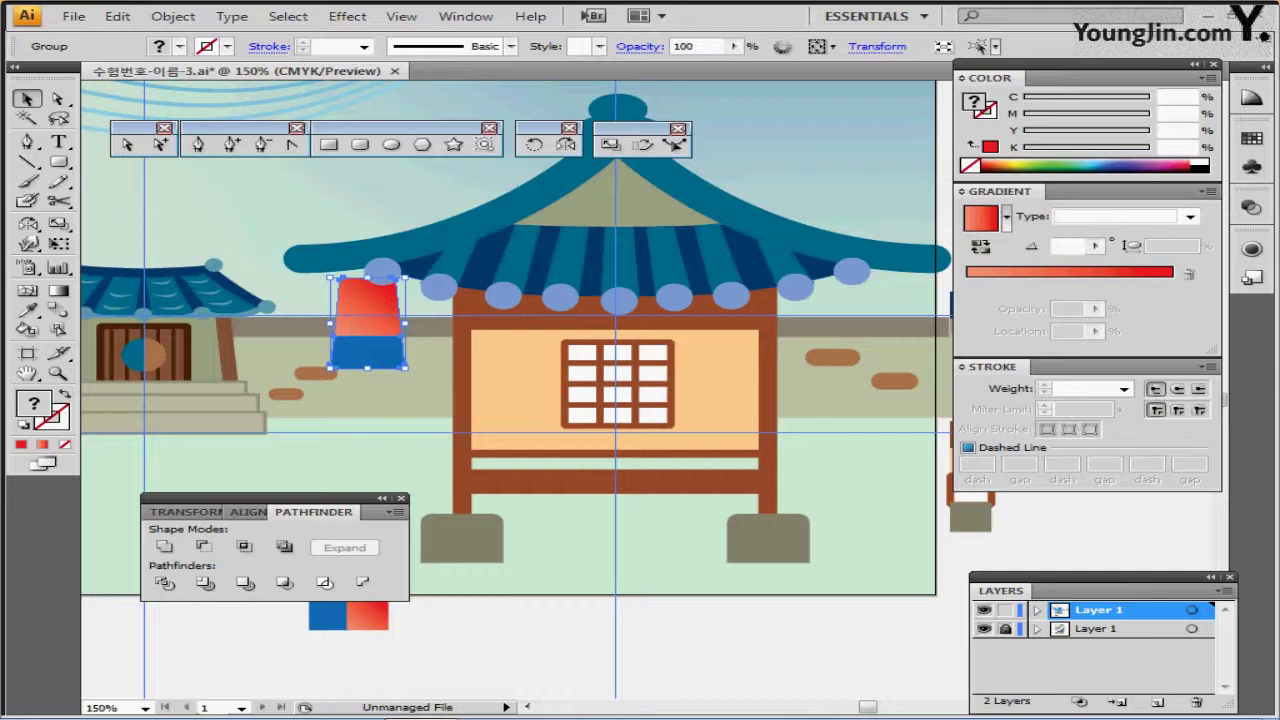
key("ctrl+shift+a")
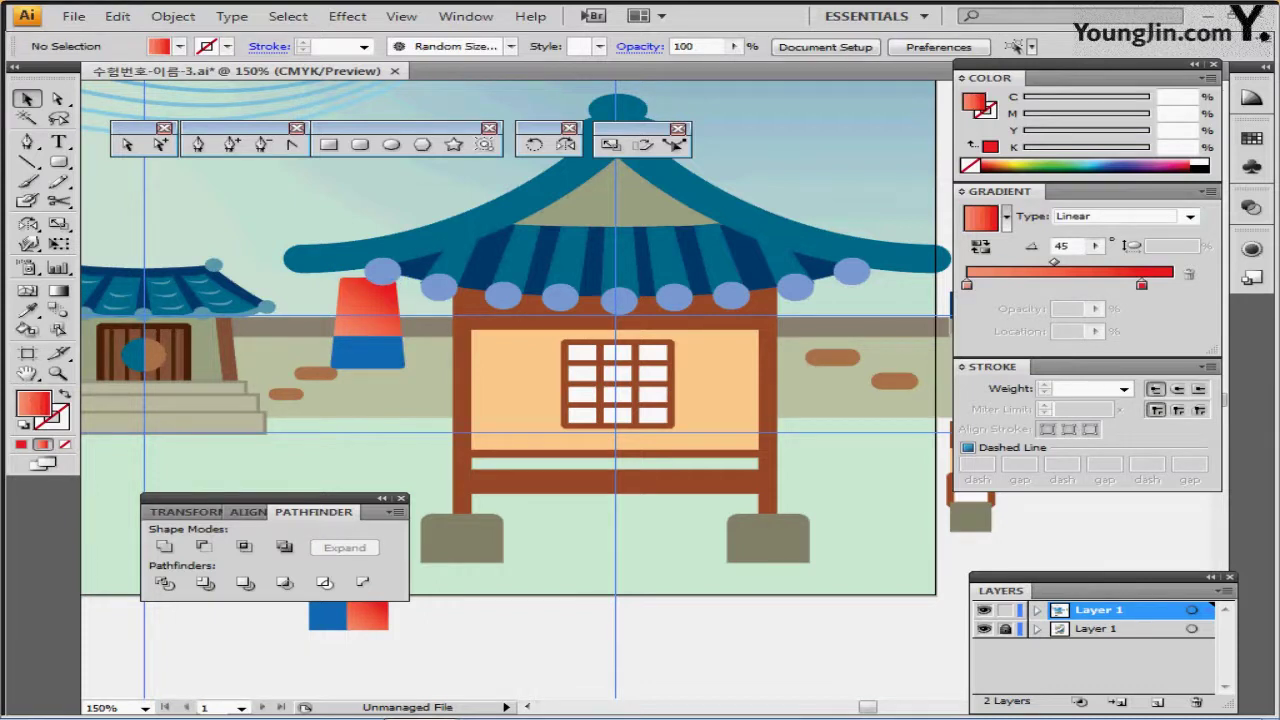
Isolate the brown trunk-and-branches group inside the pine tree group beside the artboard.
left_click_drag(700, 390, 545, 379)
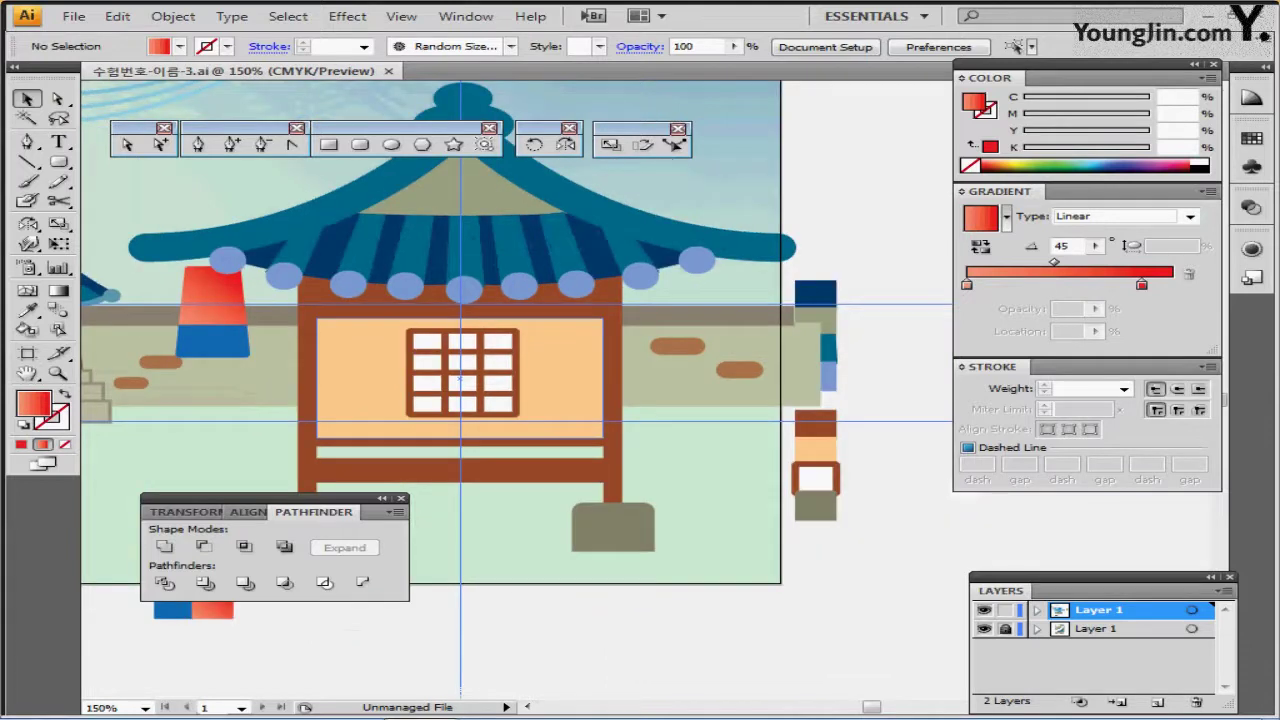
left_click_drag(606, 328, 565, 426)
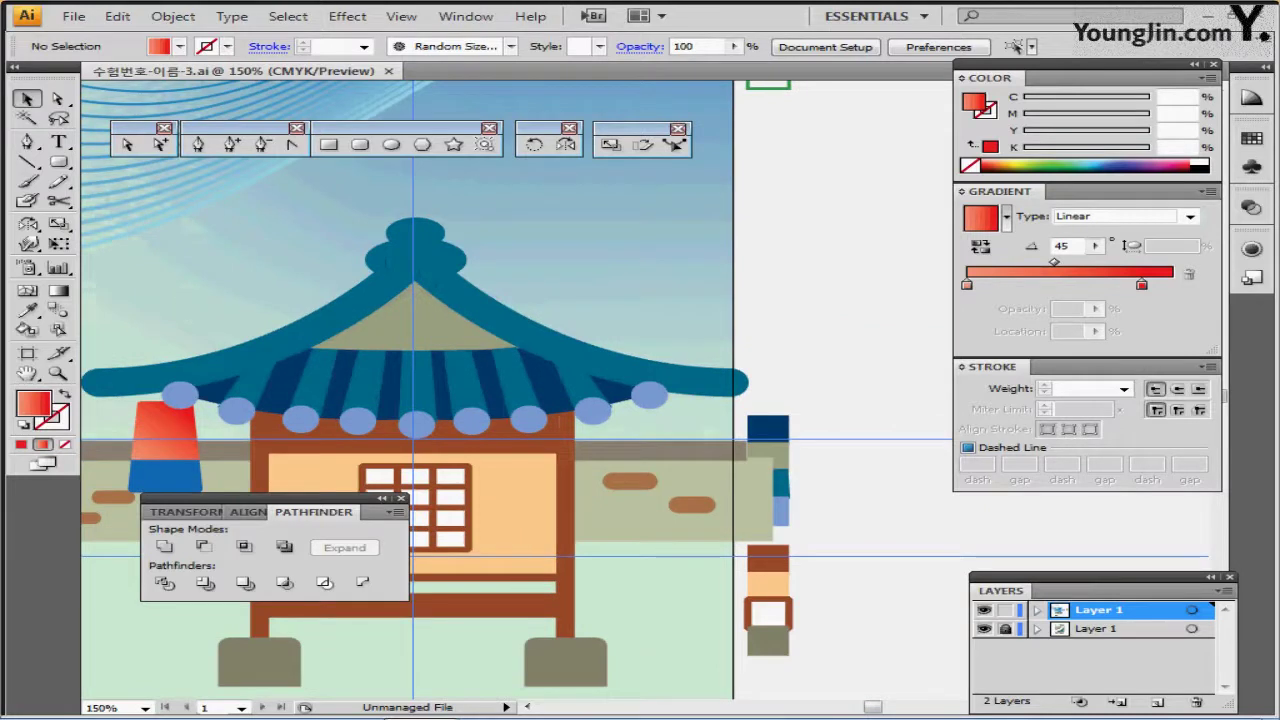
left_click_drag(600, 350, 497, 363)
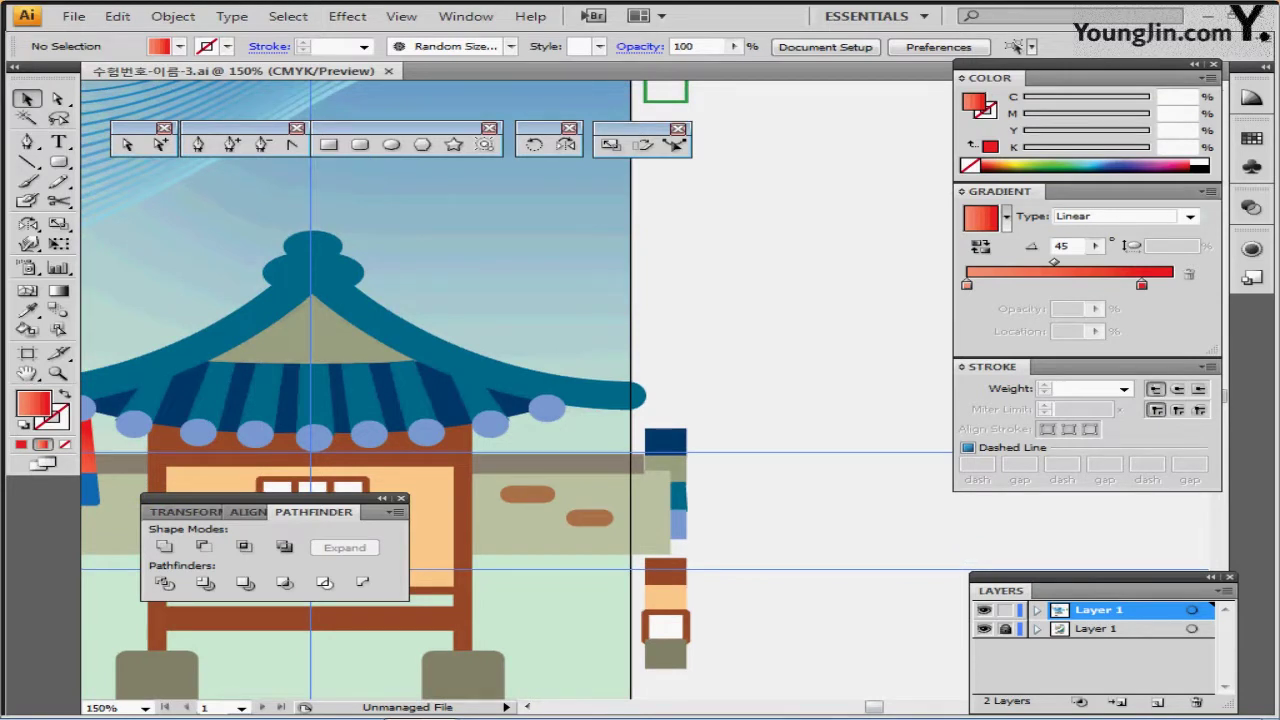
key("ctrl+minus")
left_click_drag(775, 577, 350, 686)
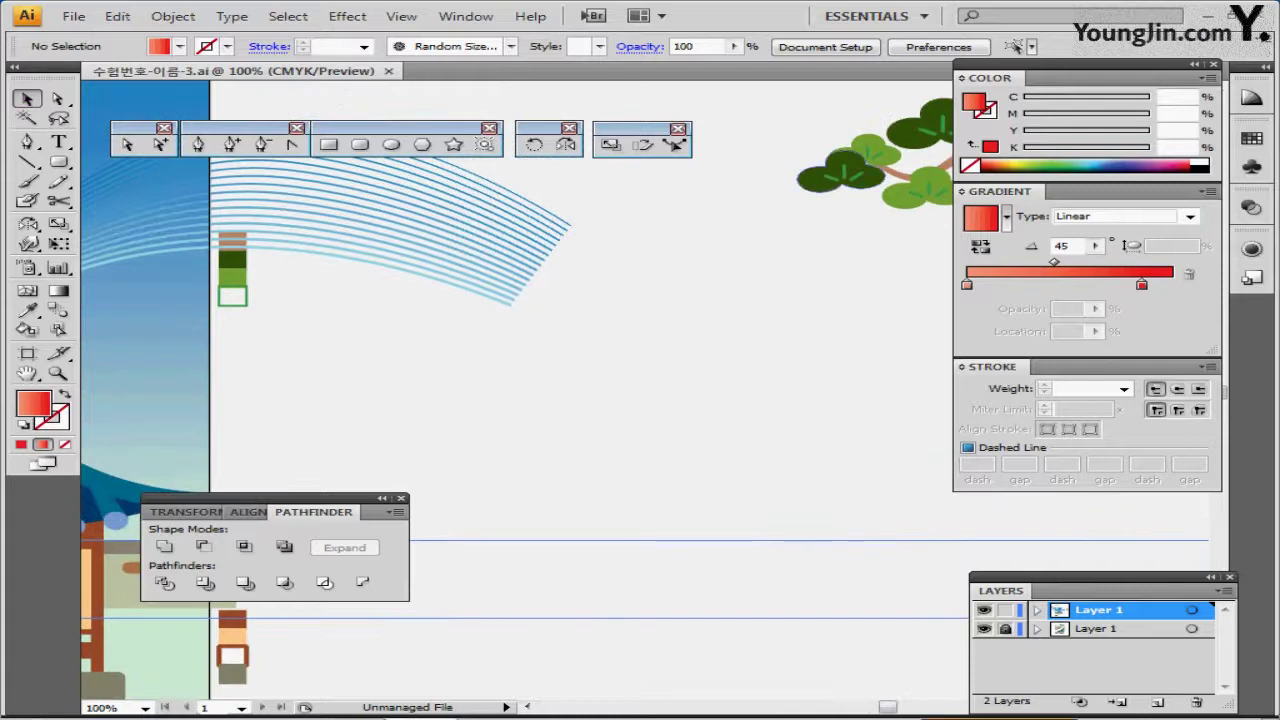
left_click_drag(848, 166, 554, 216)
key("ctrl+plus")
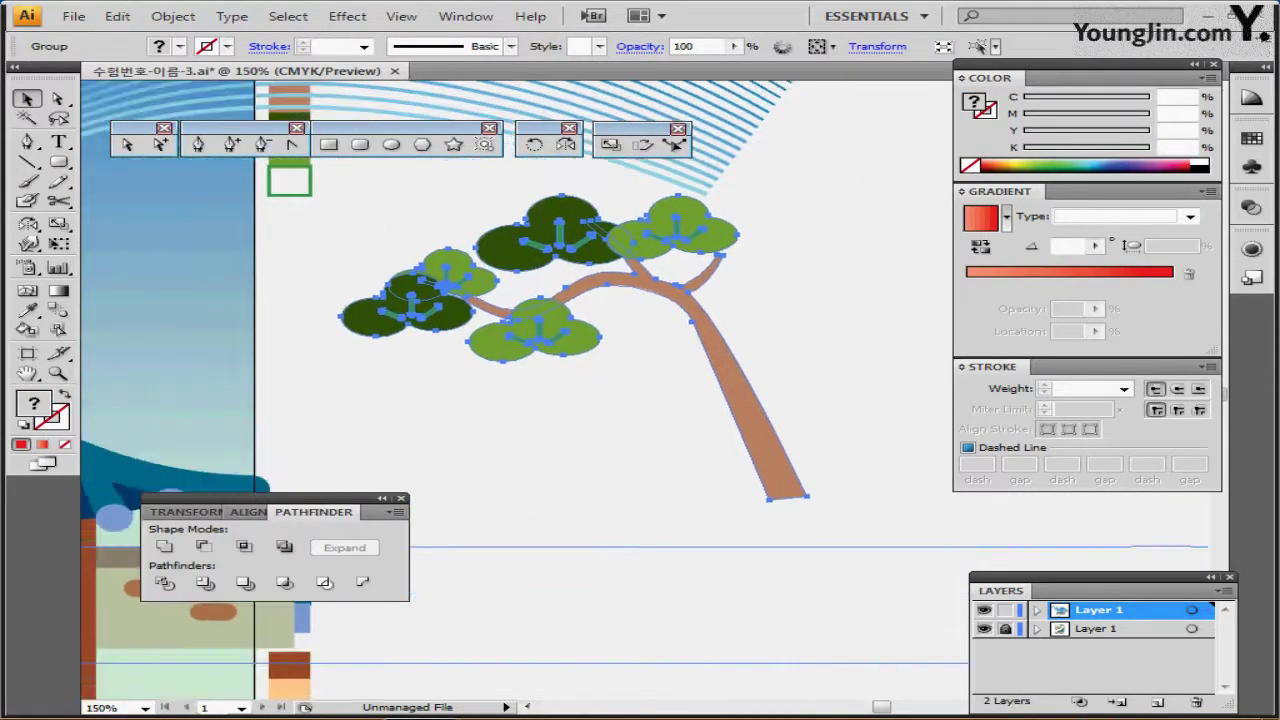
double_click(745, 375)
left_click(745, 375)
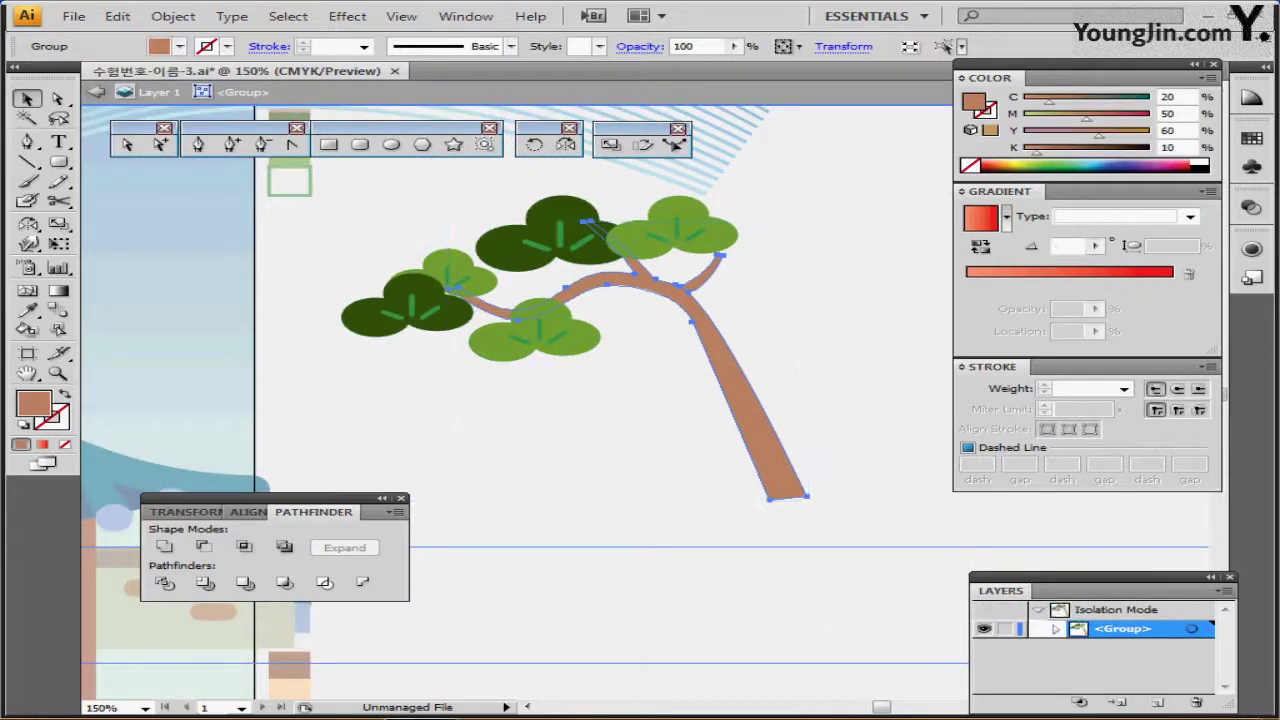
double_click(738, 338)
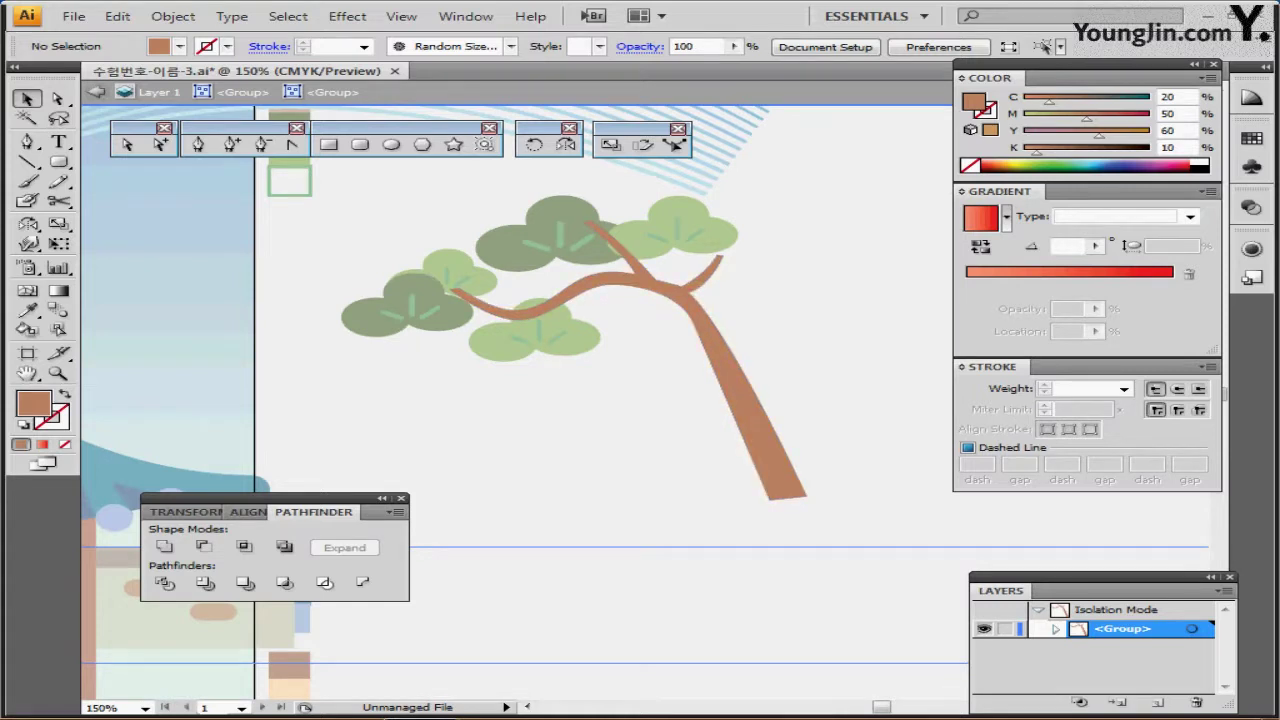
Exit isolation mode and return to the full artwork around the pine tree.
key("Escape")
key("ctrl+equal")
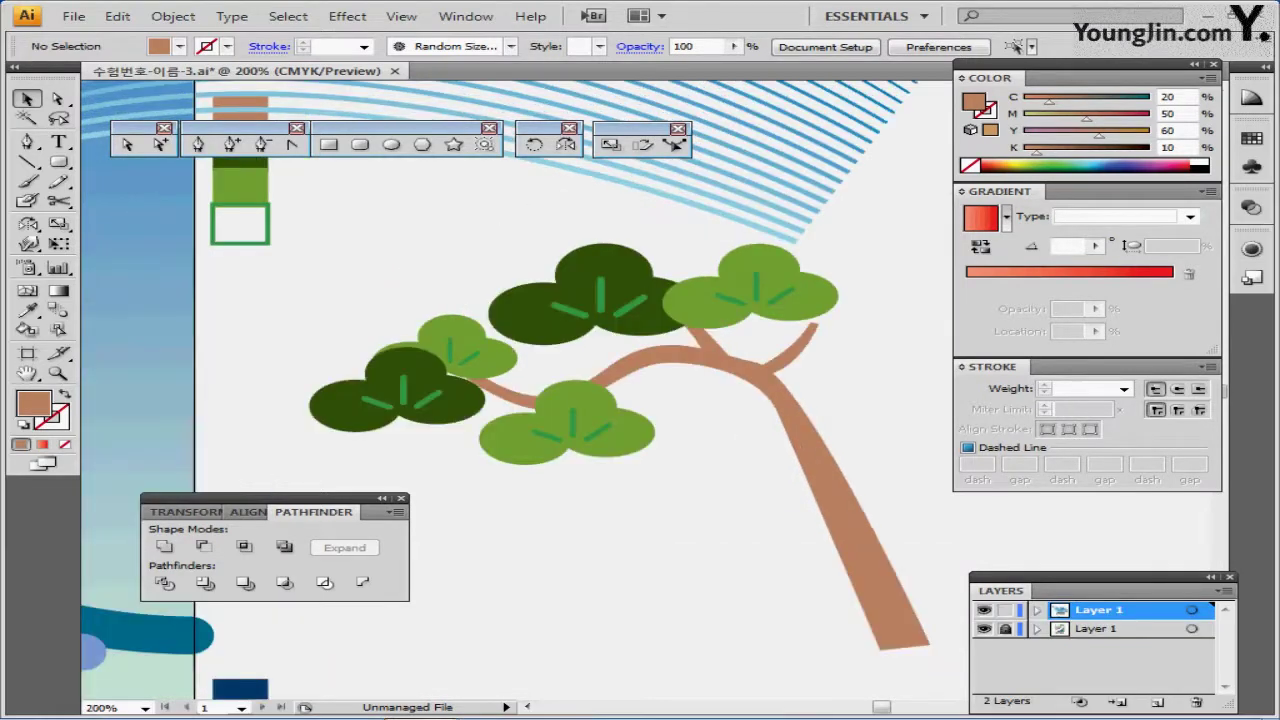
left_click_drag(593, 308, 613, 248)
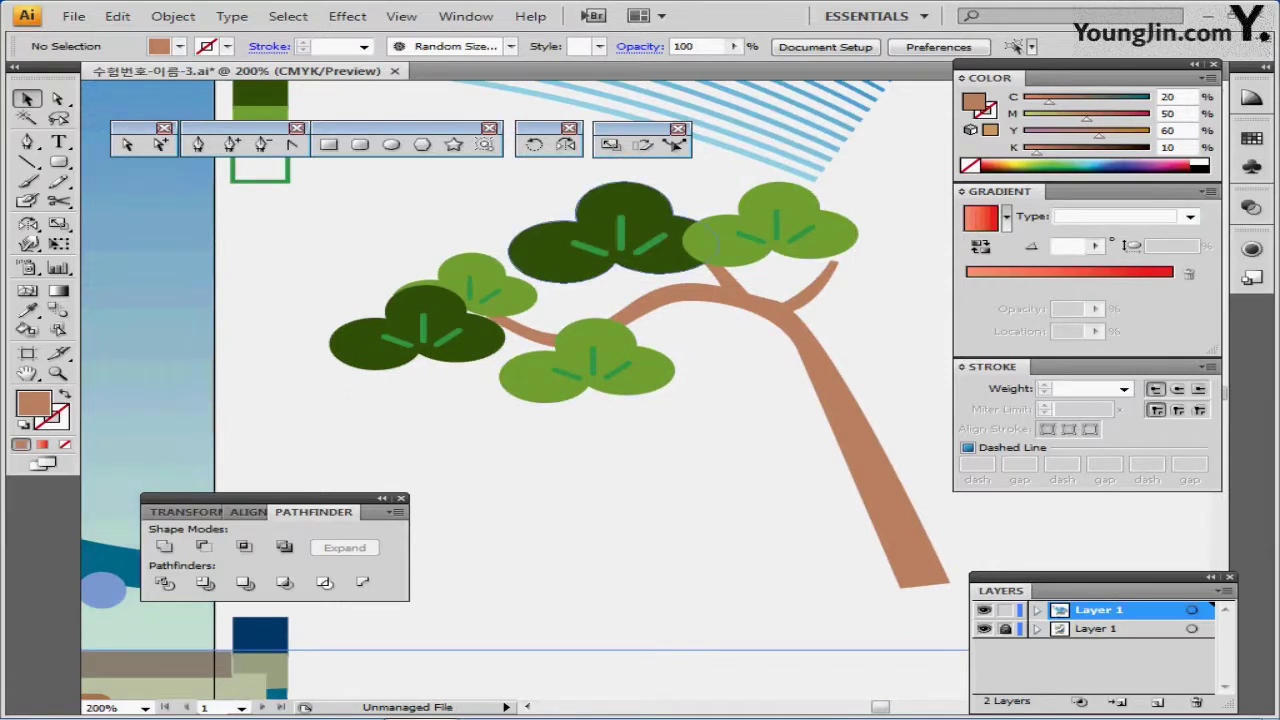
left_click(708, 238)
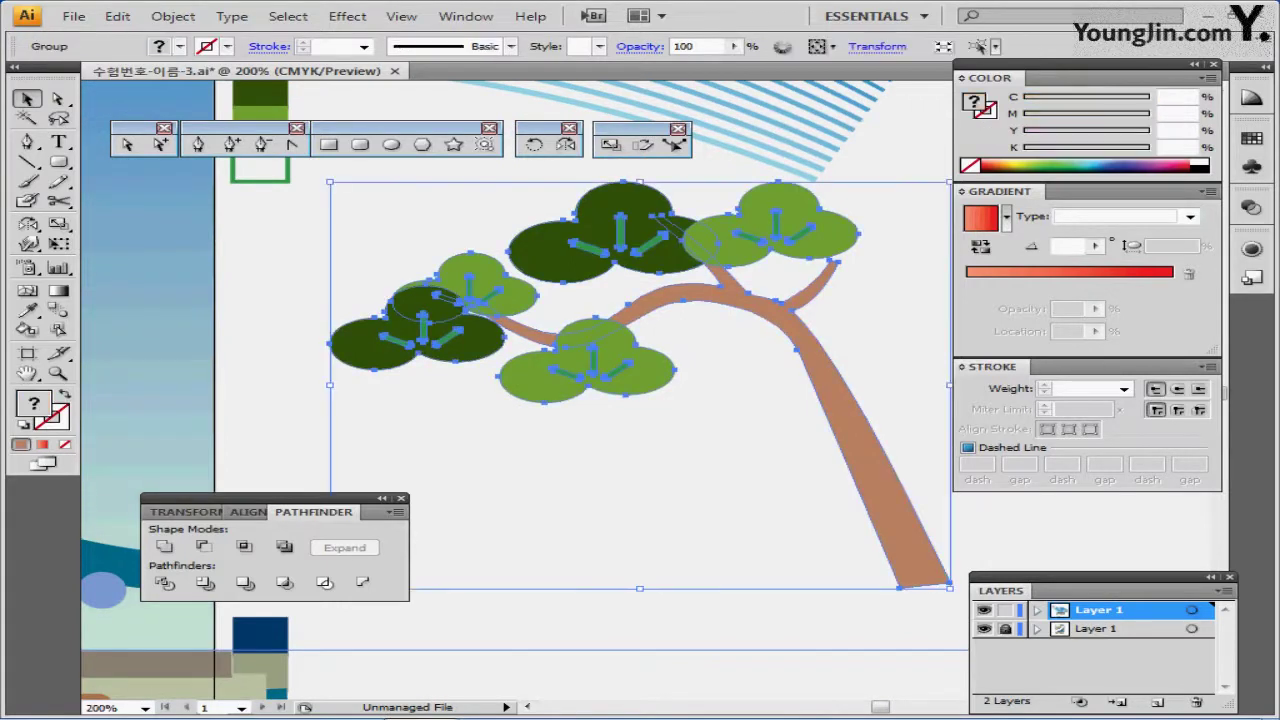
key("ctrl+shift+b")
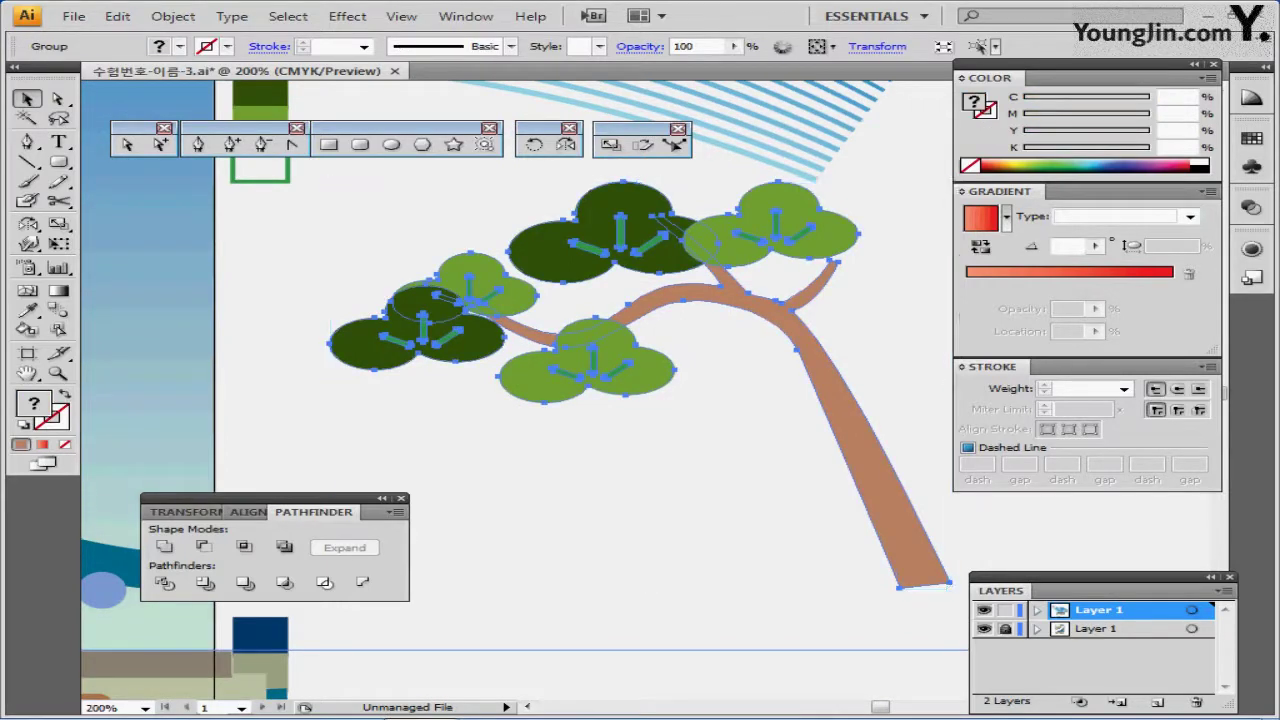
left_click(740, 470)
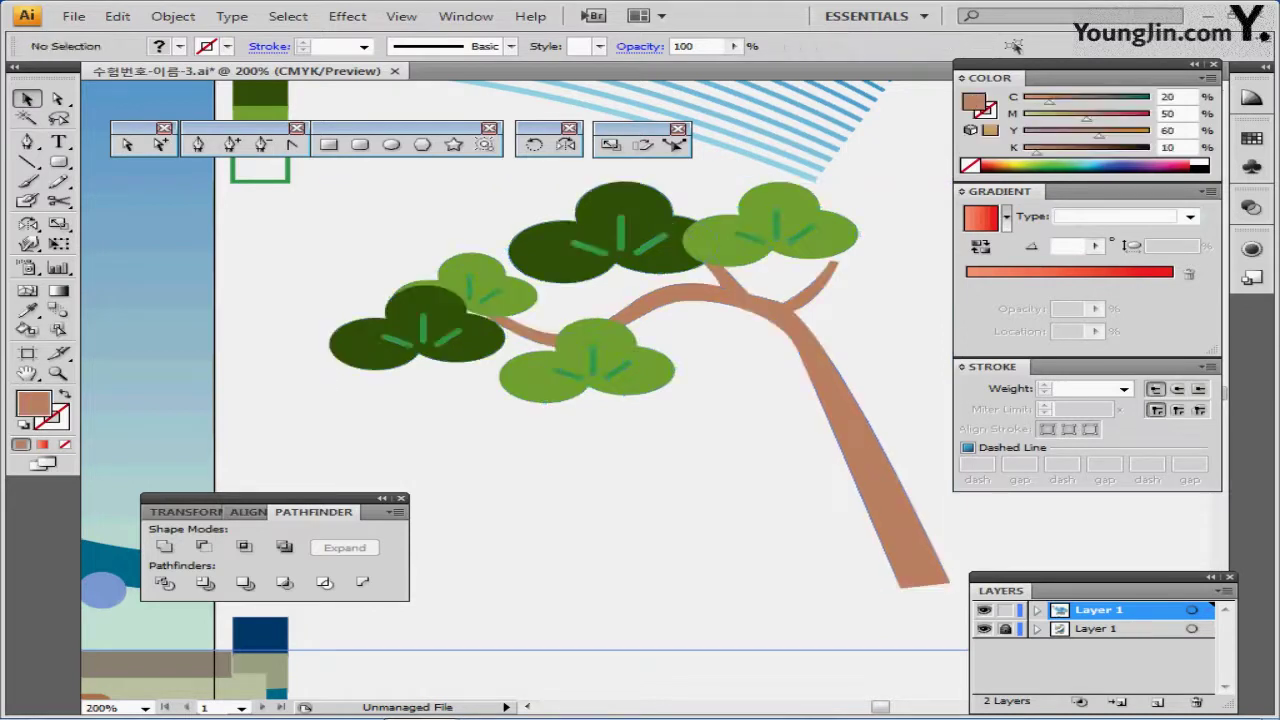
left_click(848, 430)
key("ctrl+shift+a")
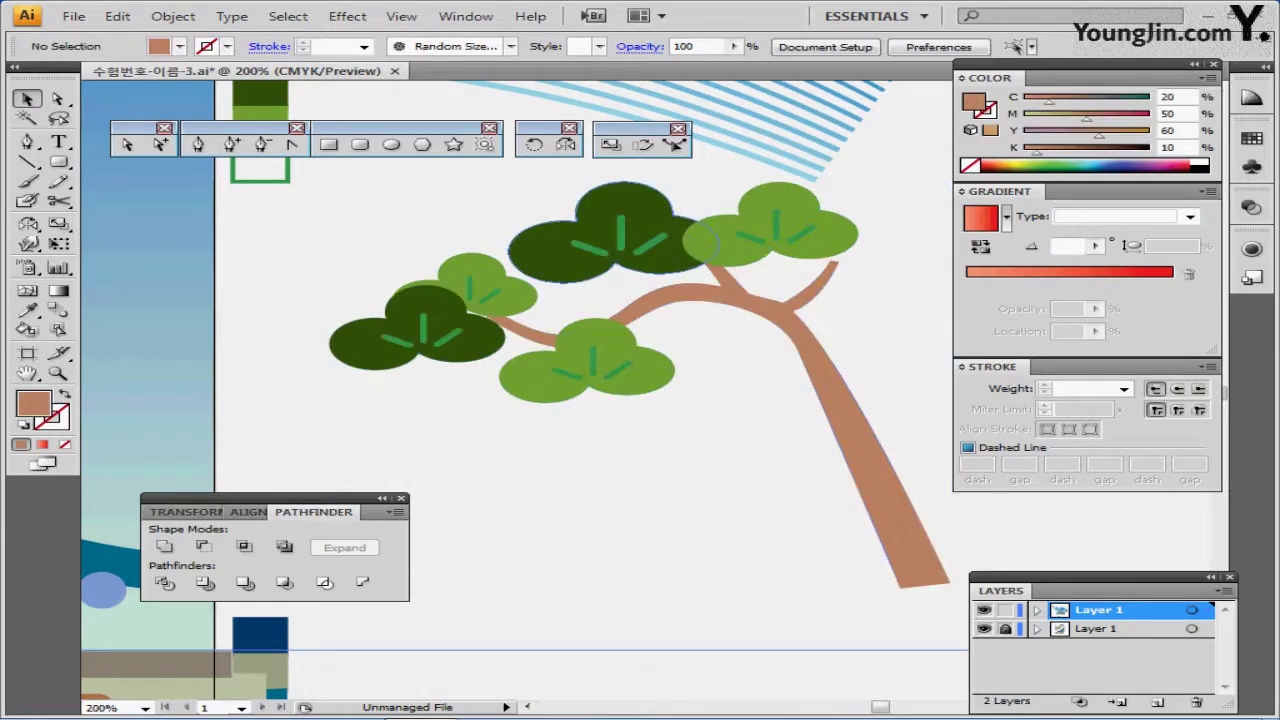
key("ctrl+z")
key("ctrl+shift+b")
key("ctrl+shift+g")
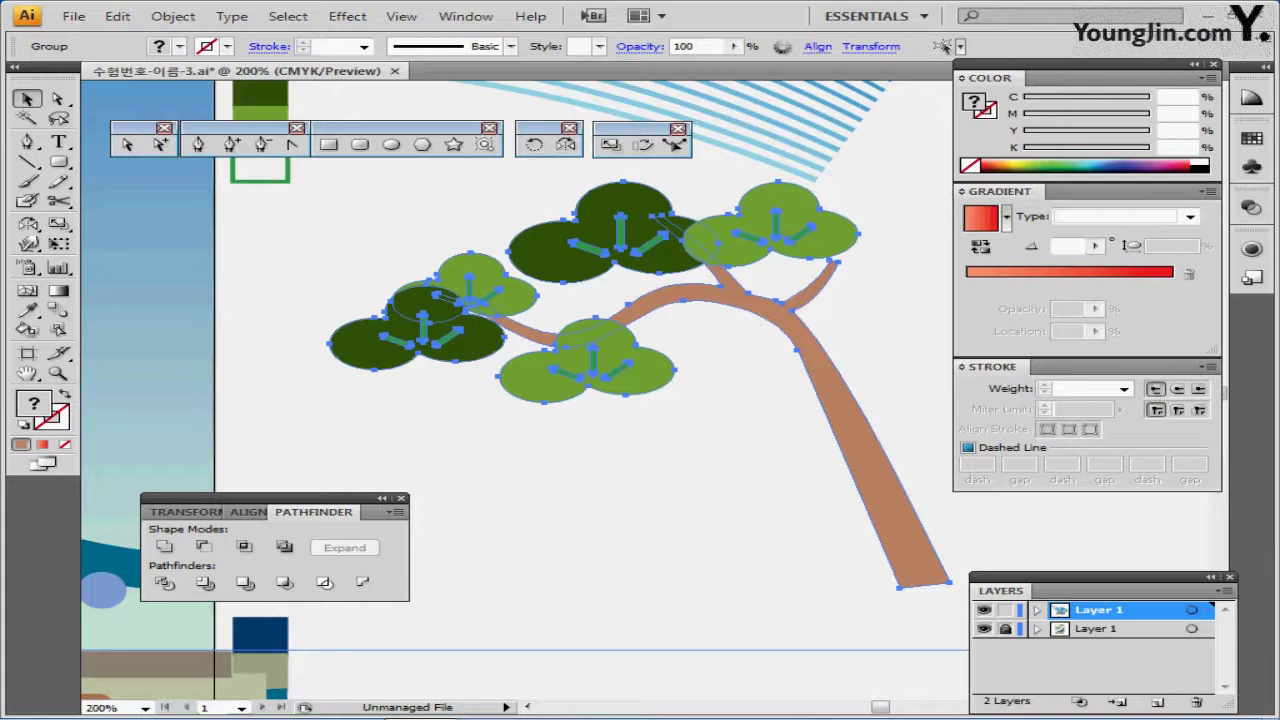
left_click(740, 450)
left_click(612, 235)
left_click_drag(612, 235, 482, 306)
Using the dark green swatch's fill, draw three overlapping ellipses above the pine tree as a foliage cluster.
left_click(132, 170)
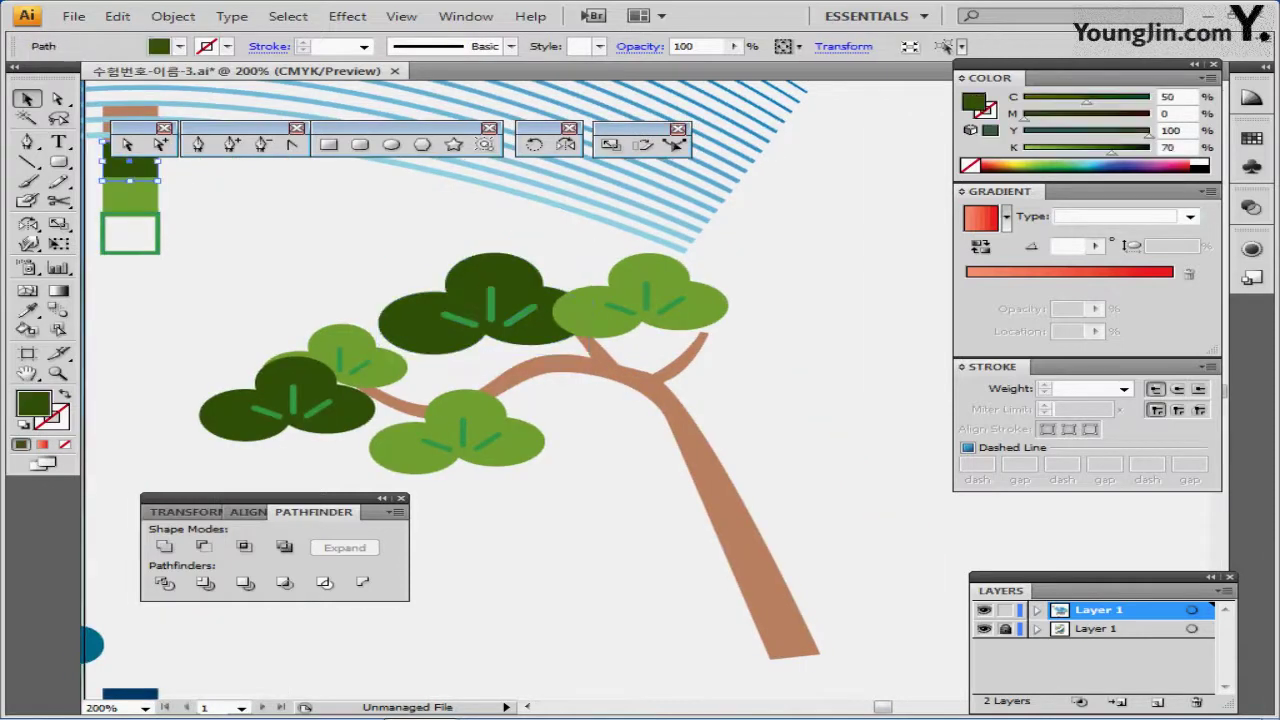
left_click(391, 144)
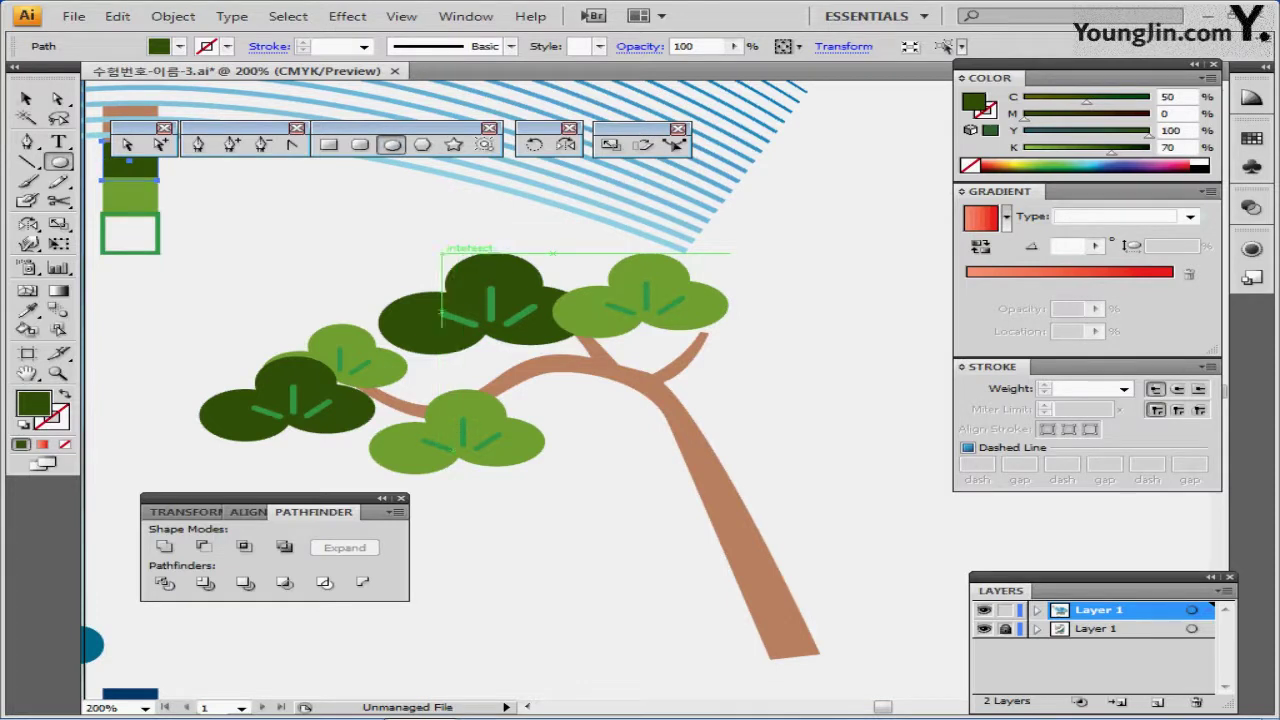
left_click_drag(776, 282, 724, 299)
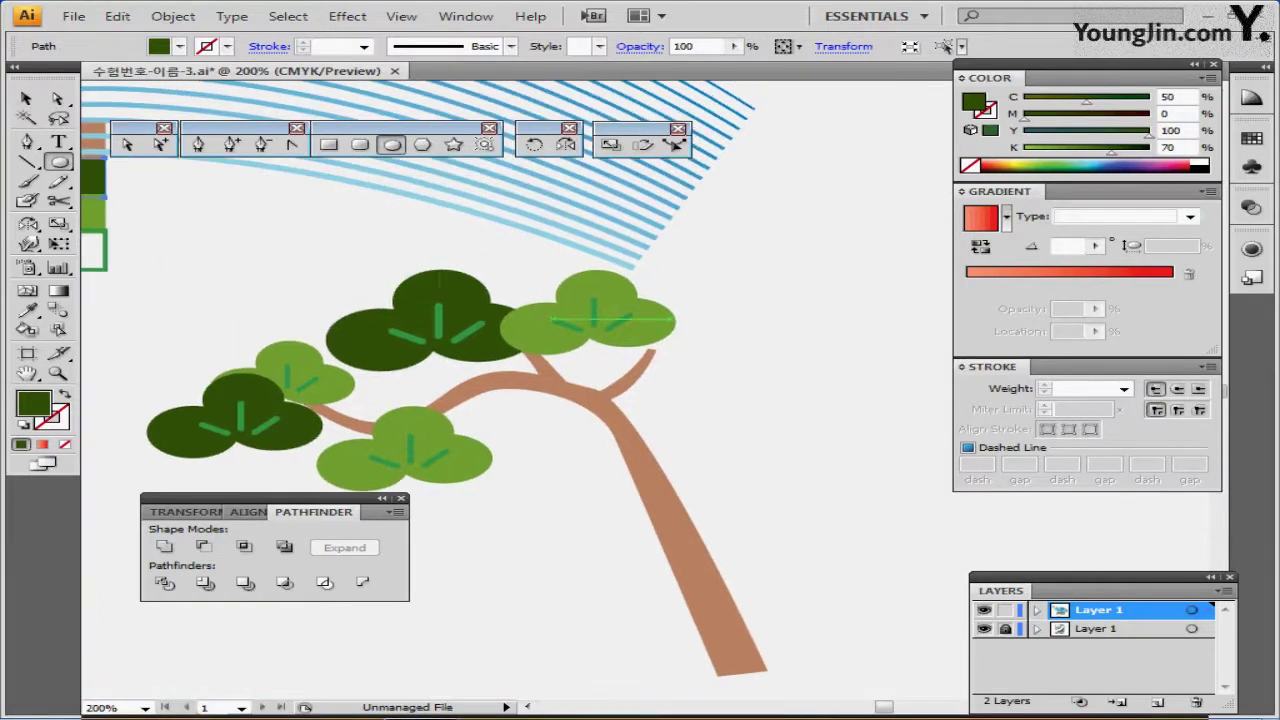
left_click_drag(404, 186, 500, 239)
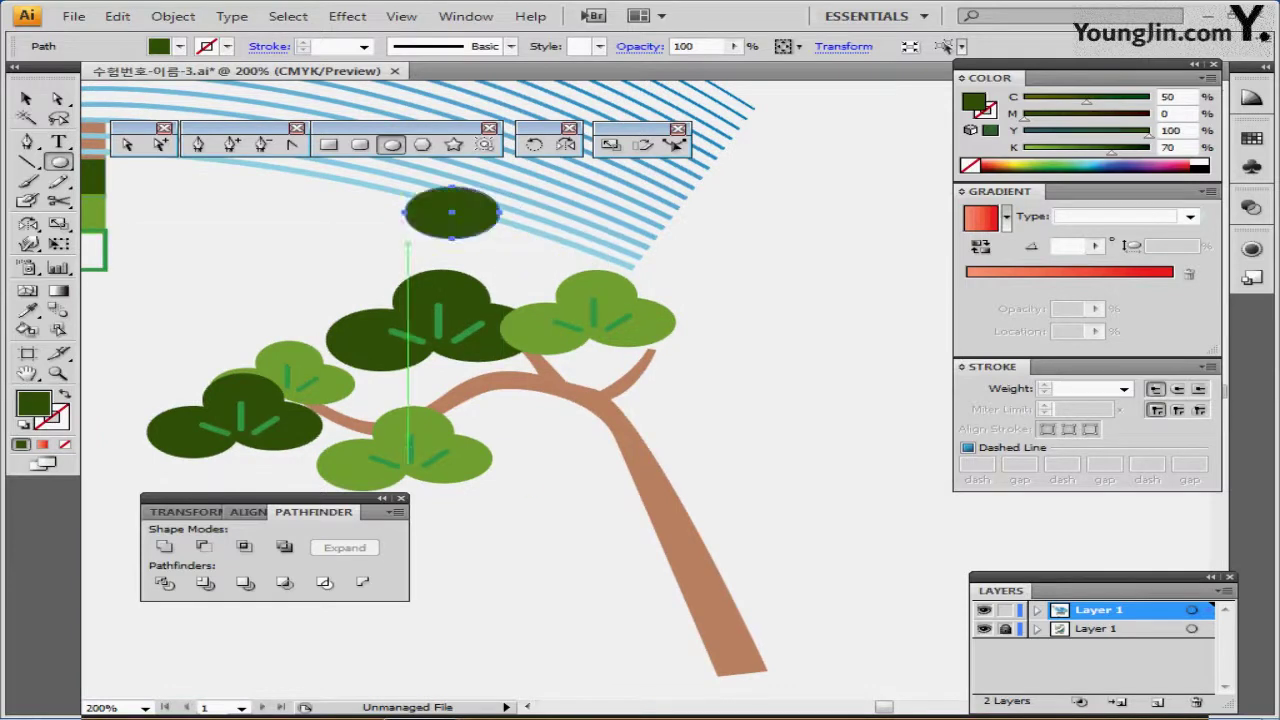
left_click_drag(350, 222, 463, 270)
left_click_drag(439, 219, 552, 264)
Unite the three dark green ellipses into a single foliage shape and deselect it.
left_click(452, 211, "ctrl+shift")
left_click(408, 230, "ctrl+shift")
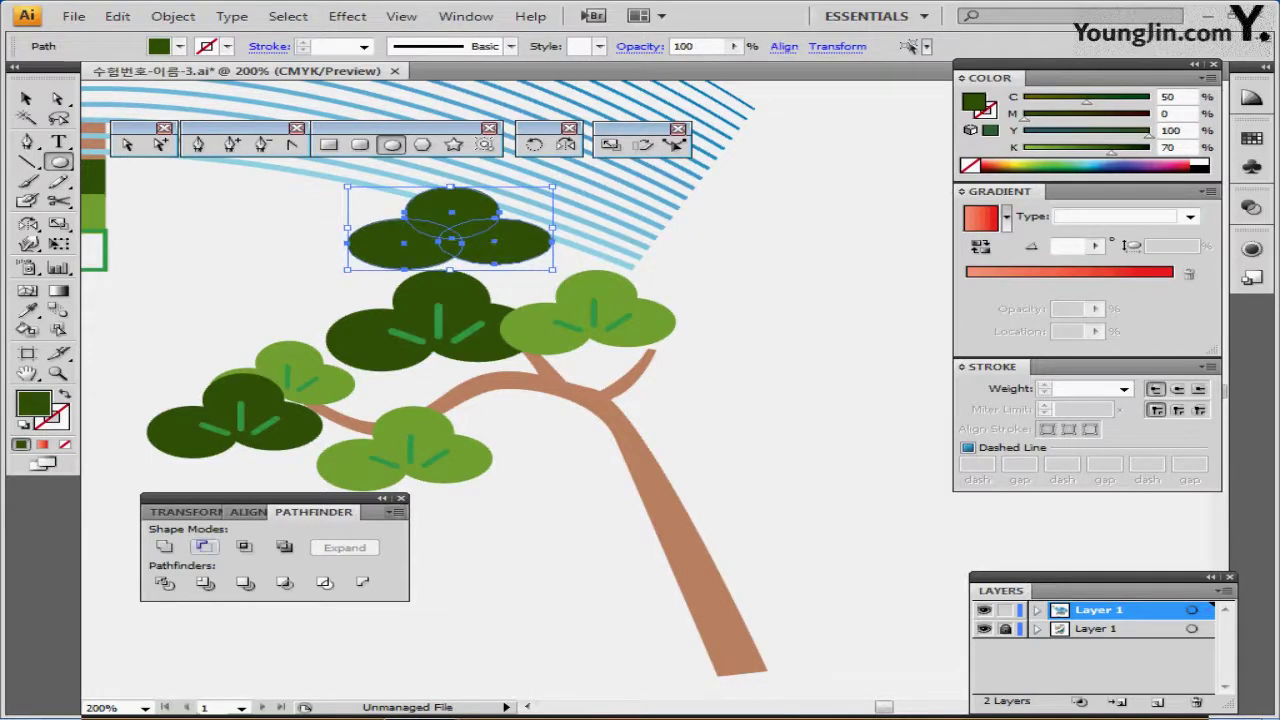
left_click(165, 547)
left_click_drag(253, 329, 423, 393)
key("ctrl+shift+a")
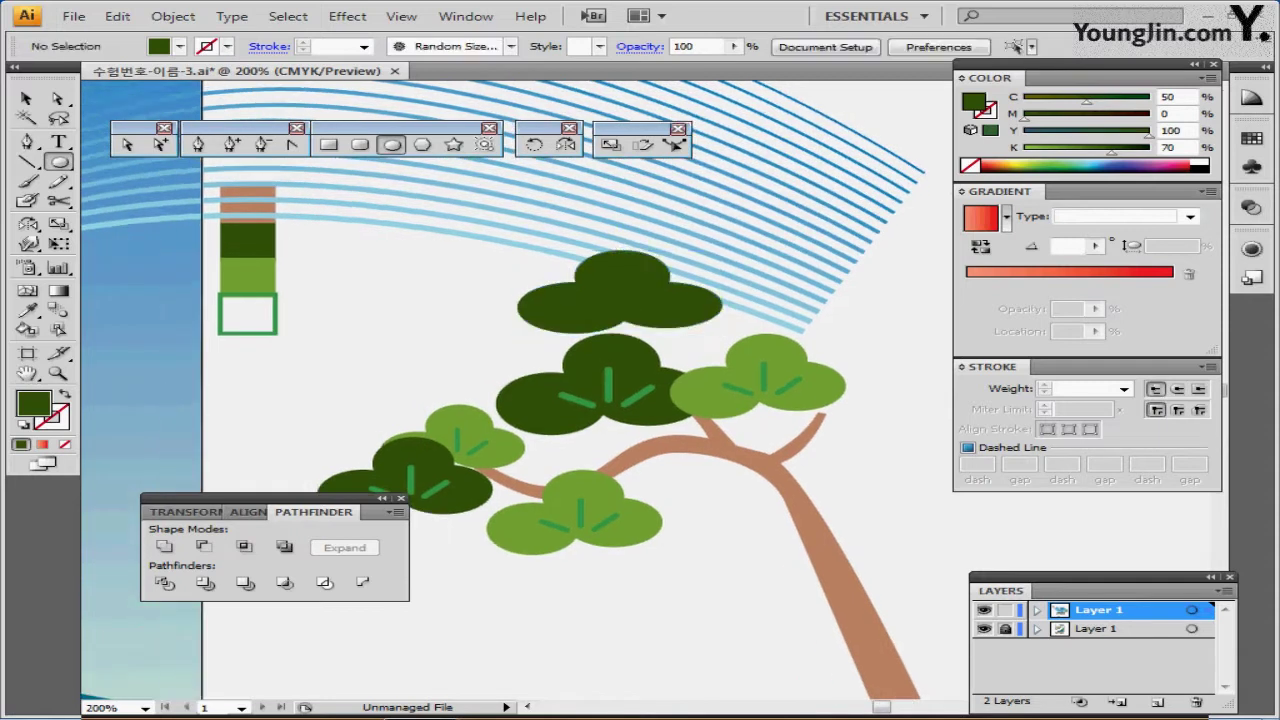
Draw three short vein lines inside the new foliage shape with no fill and a 3 pt green stroke.
key("shift+x")
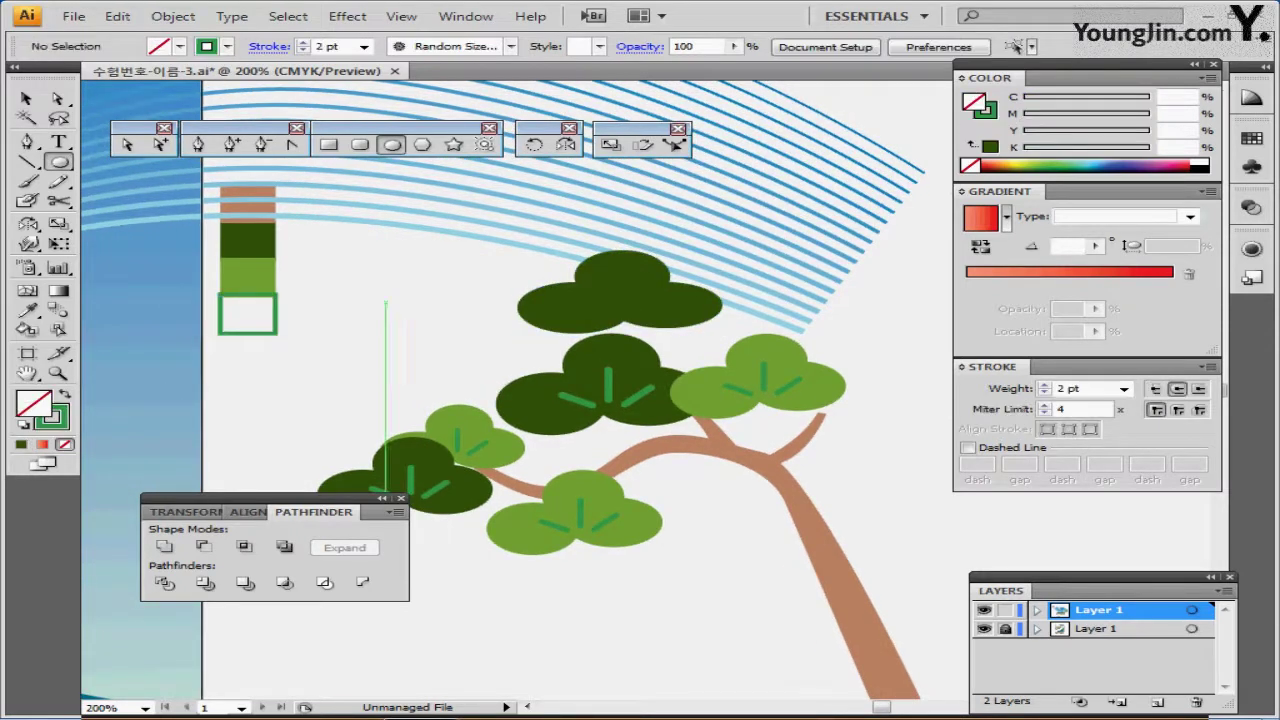
key("backslash")
key("backslash")
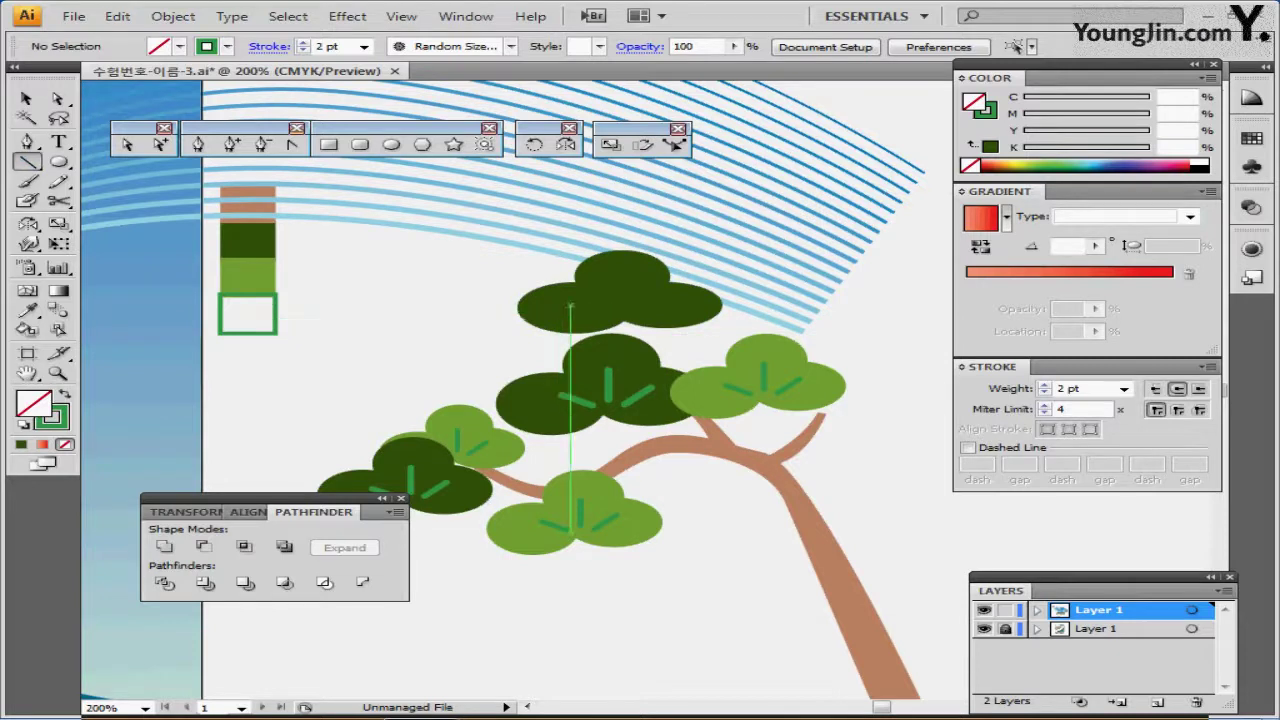
left_click_drag(558, 305, 597, 318)
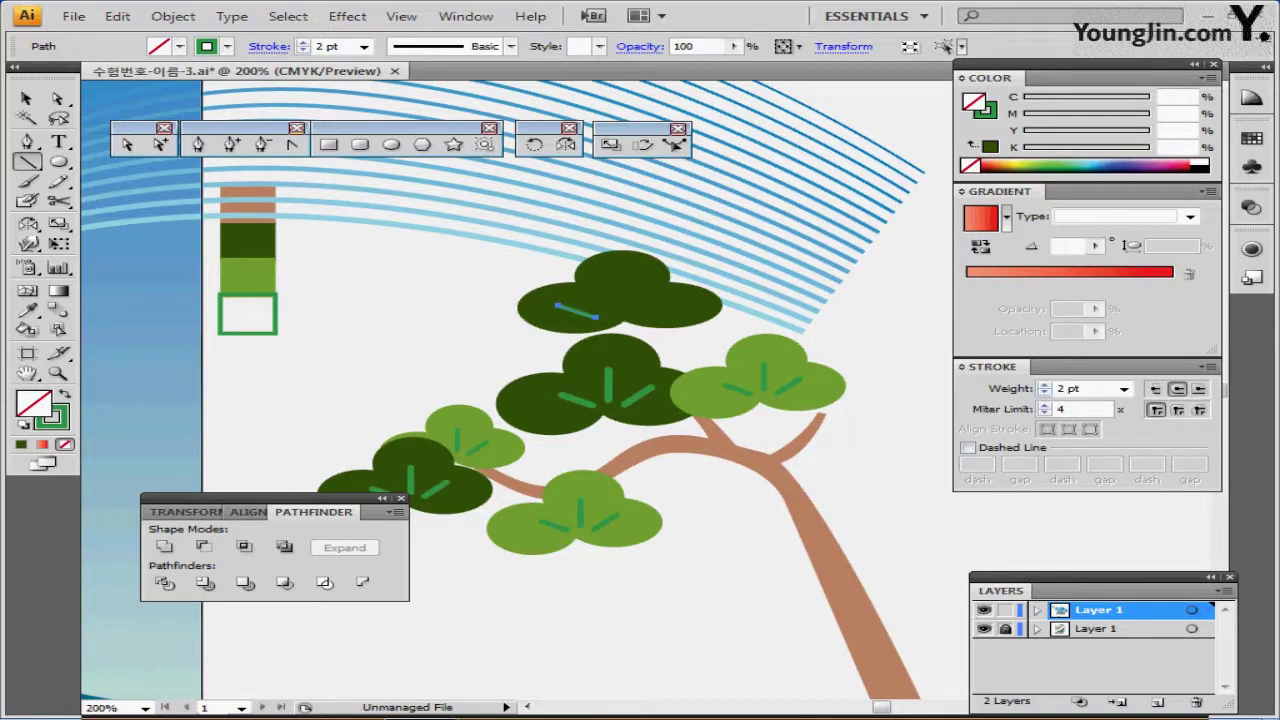
left_click(1043, 384)
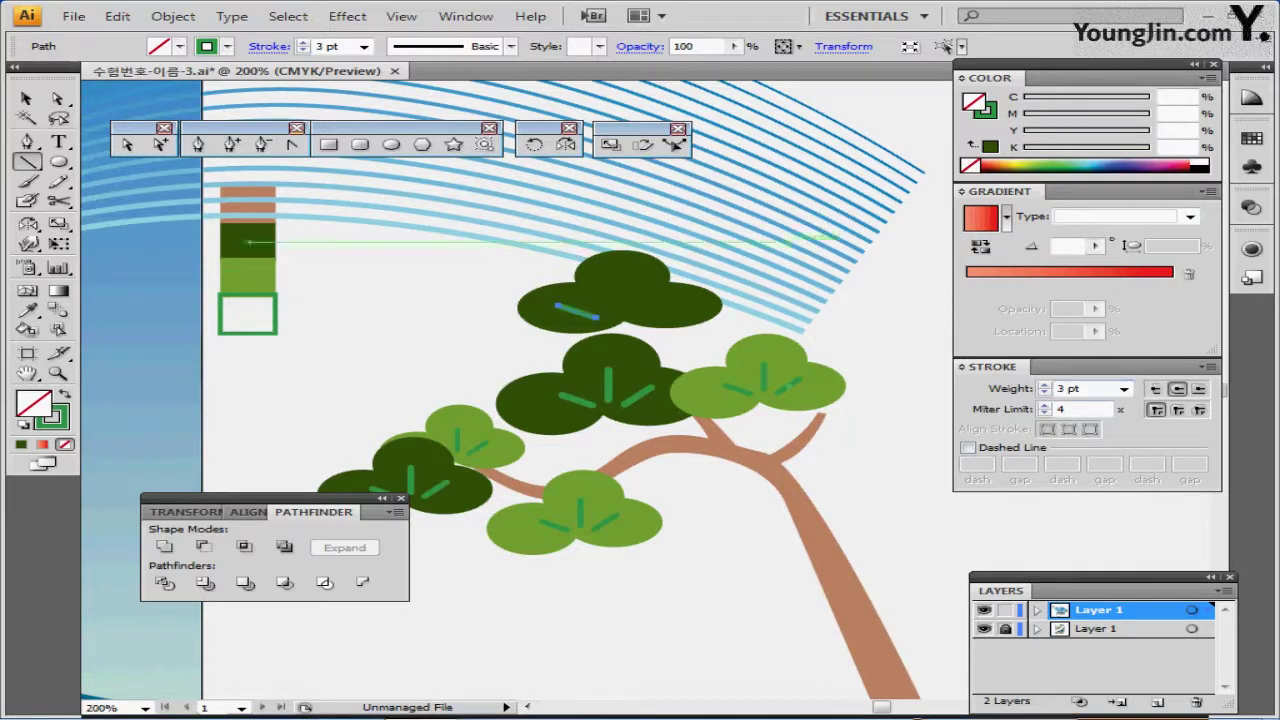
left_click_drag(620, 277, 638, 312)
Select the three green vein lines together and convert their strokes to outlined shapes.
left_click(575, 312, "ctrl+shift")
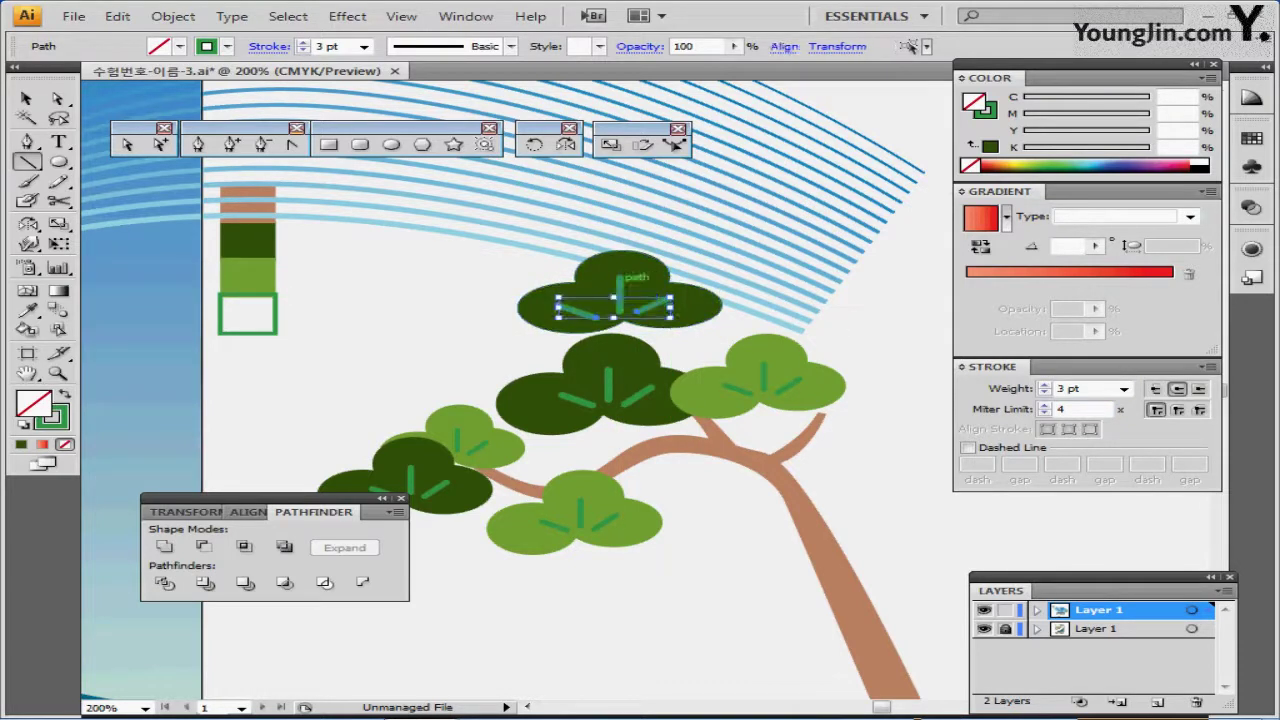
left_click(620, 285, "ctrl+shift")
key("ctrl+y")
key("ctrl+y")
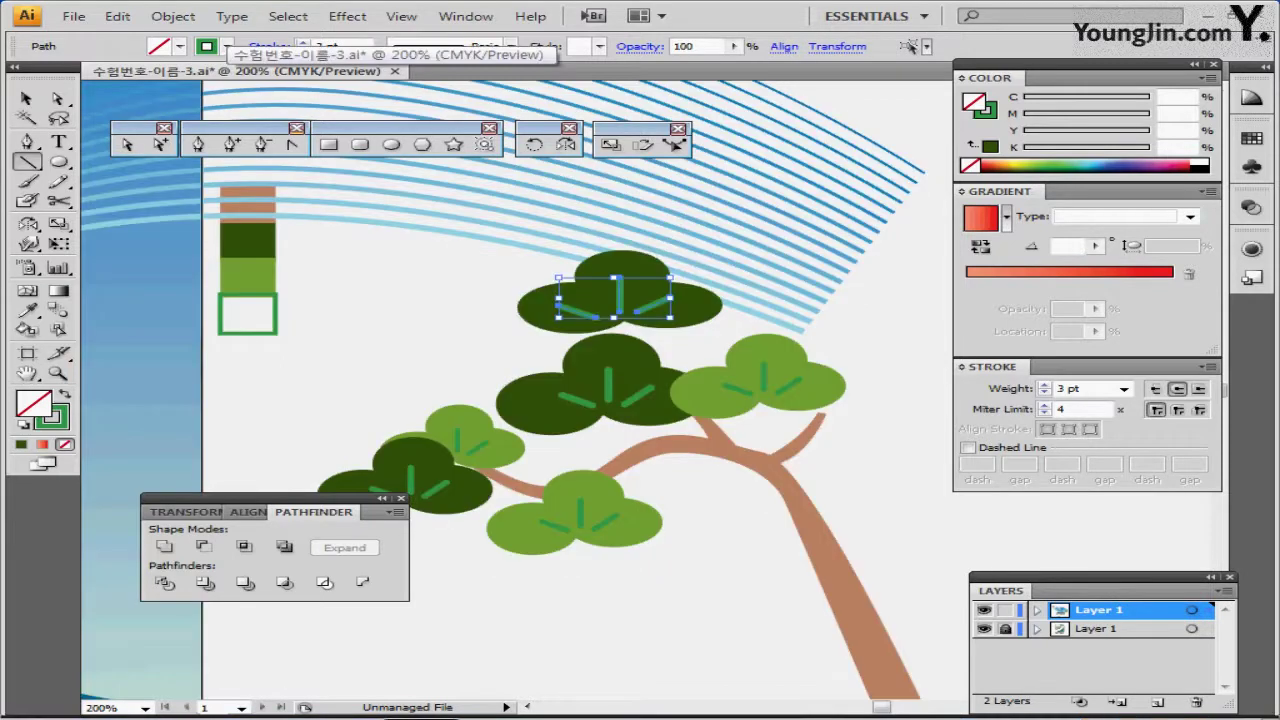
left_click(173, 16)
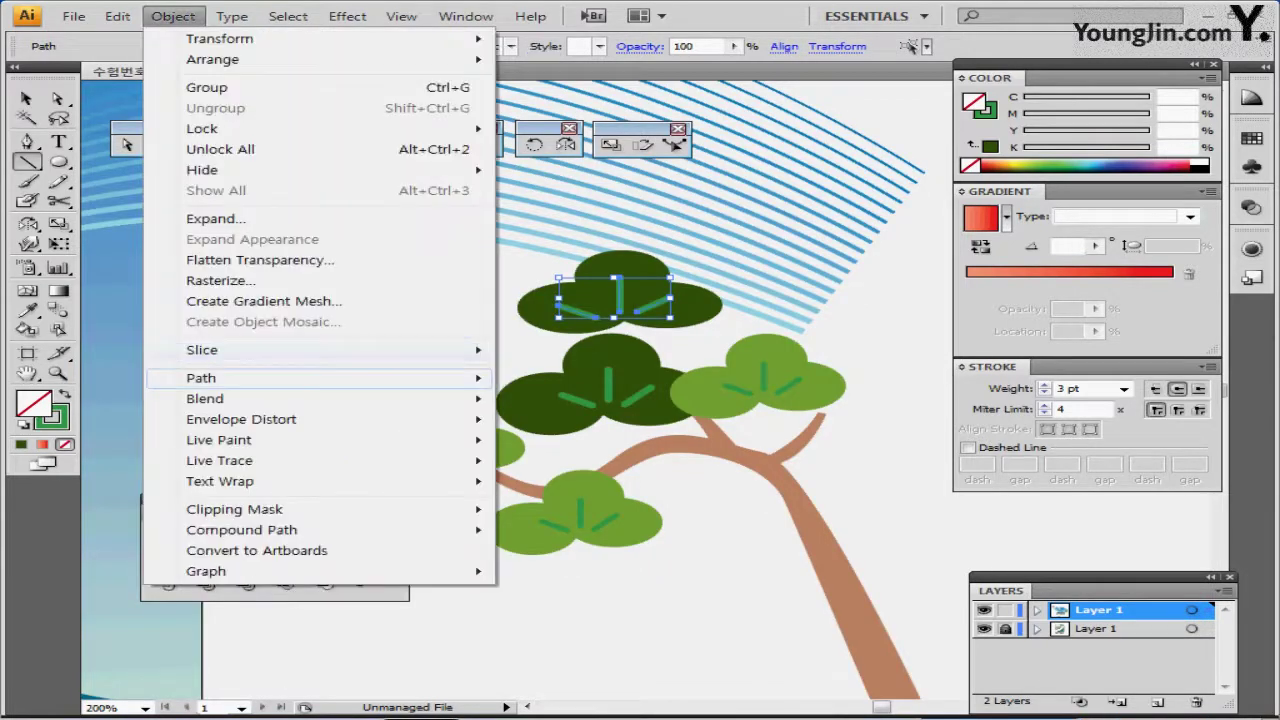
mouse_move(200, 374)
left_click(580, 426)
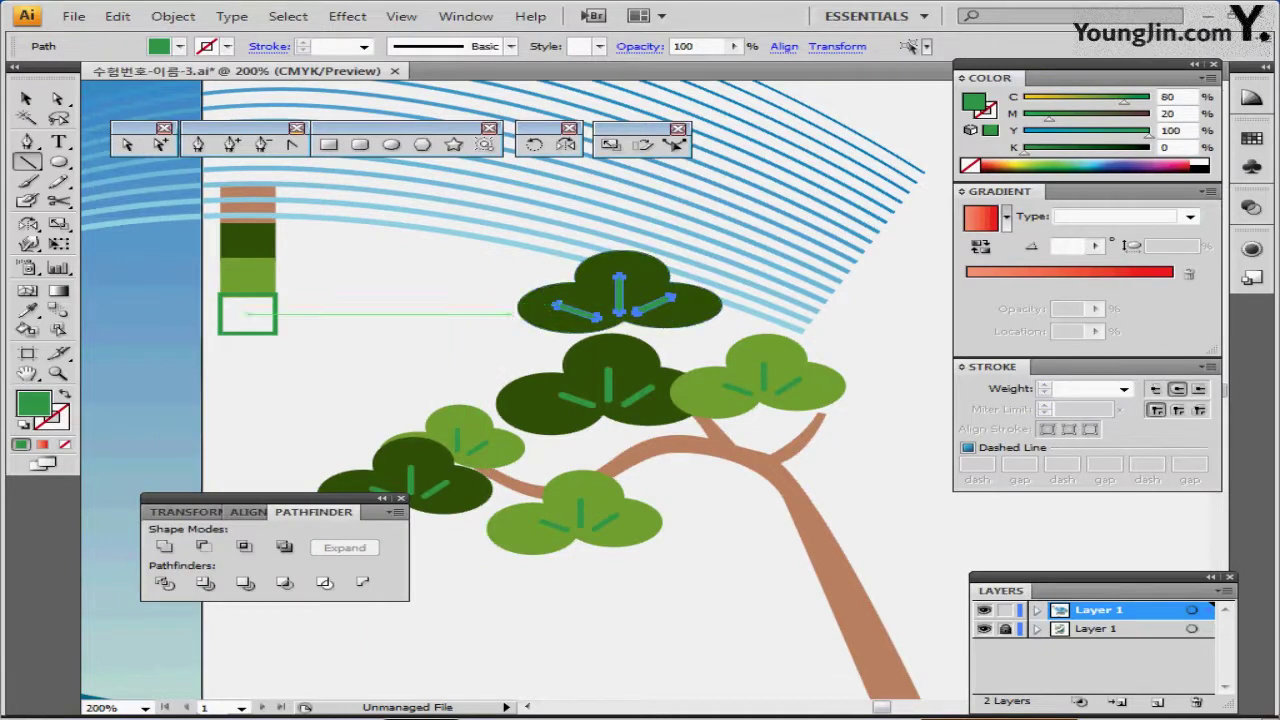
Duplicate the new foliage cluster with its veins down to the left and scale the copy slightly smaller.
left_click_drag(477, 281, 652, 312)
left_click_drag(707, 386, 764, 326)
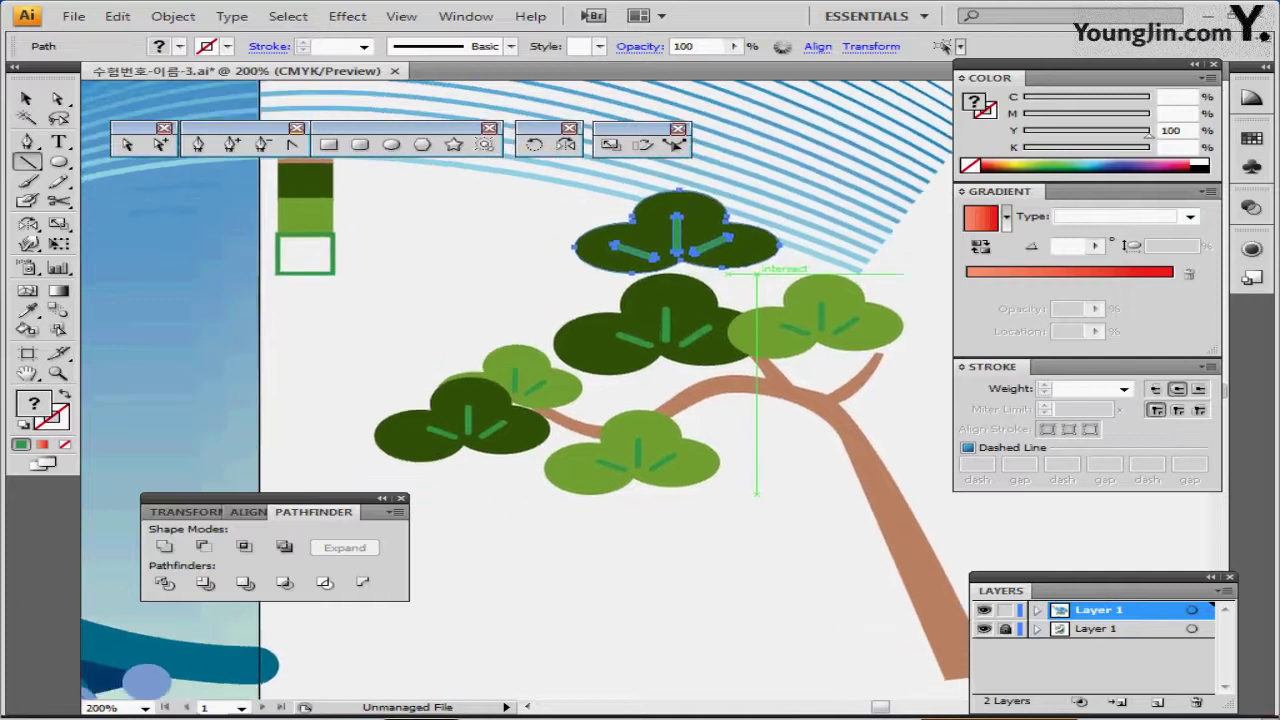
left_click_drag(660, 253, 443, 318)
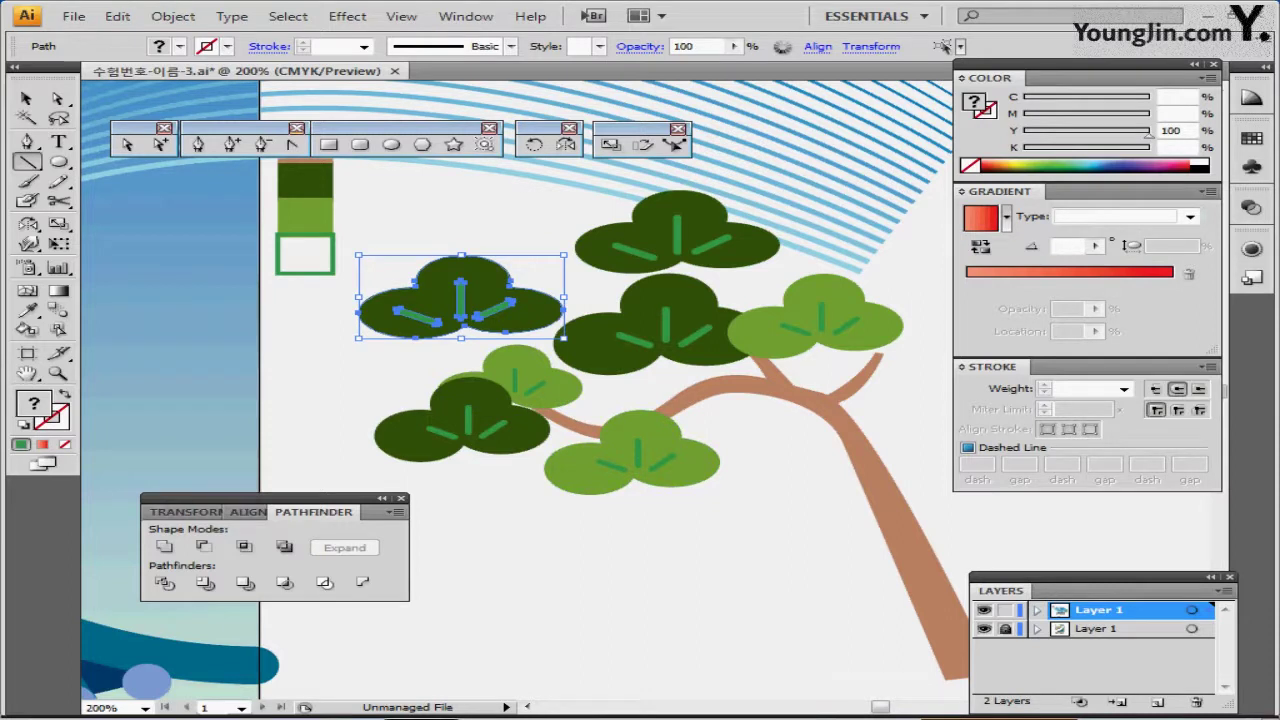
left_click_drag(358, 255, 390, 269)
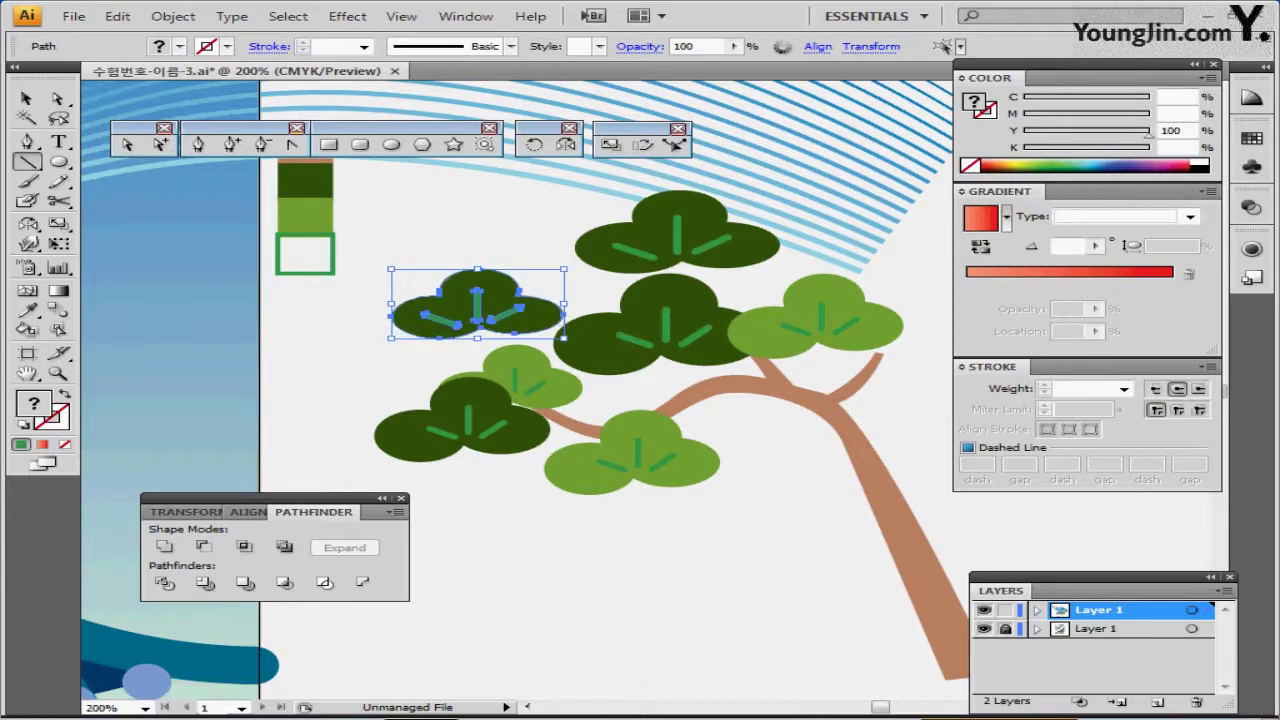
Recolor the copied foliage shape with the light green swatch (C 50, M 0, Y 100, K 20), leaving its veins unselected.
key("ctrl+shift+a")
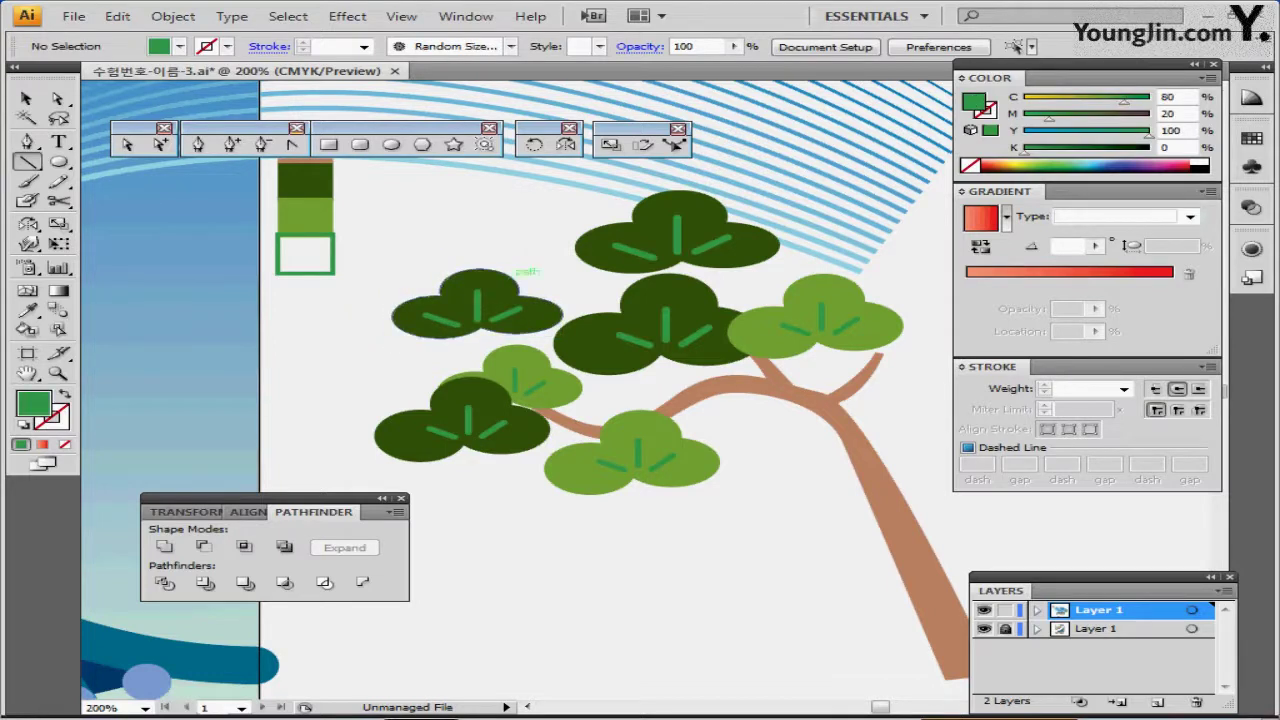
left_click(520, 272)
key("i")
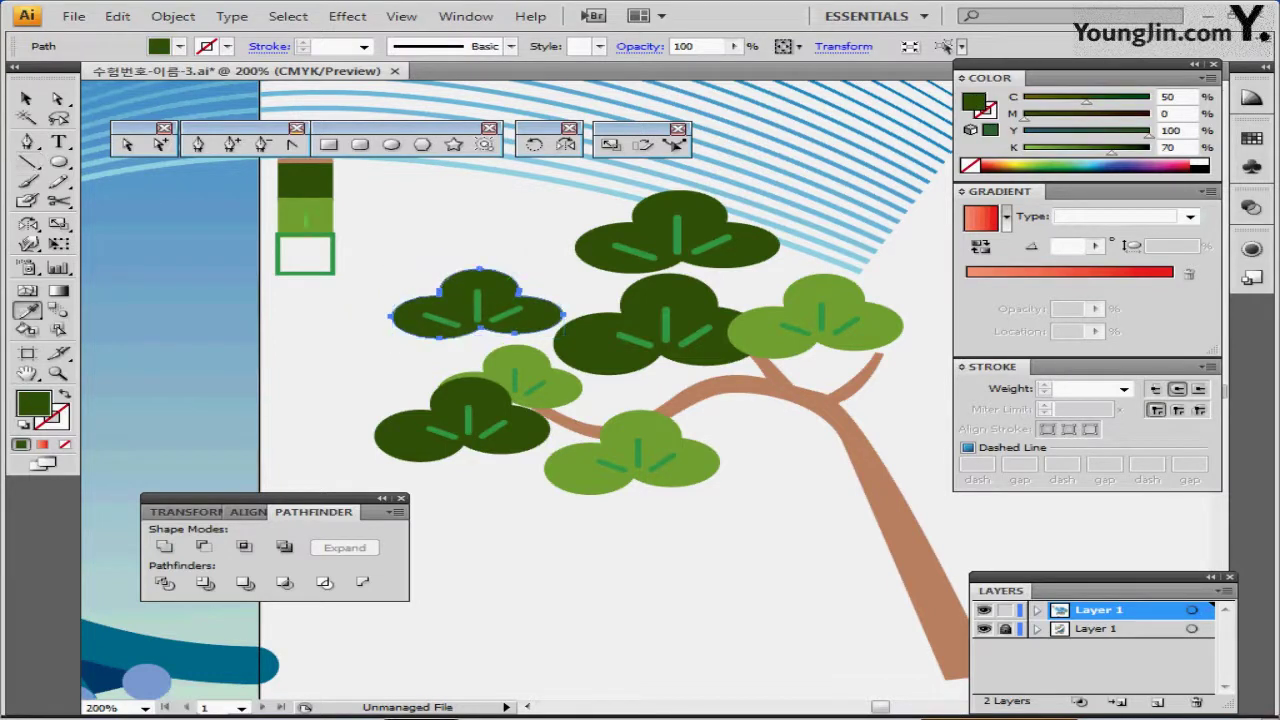
left_click(305, 218)
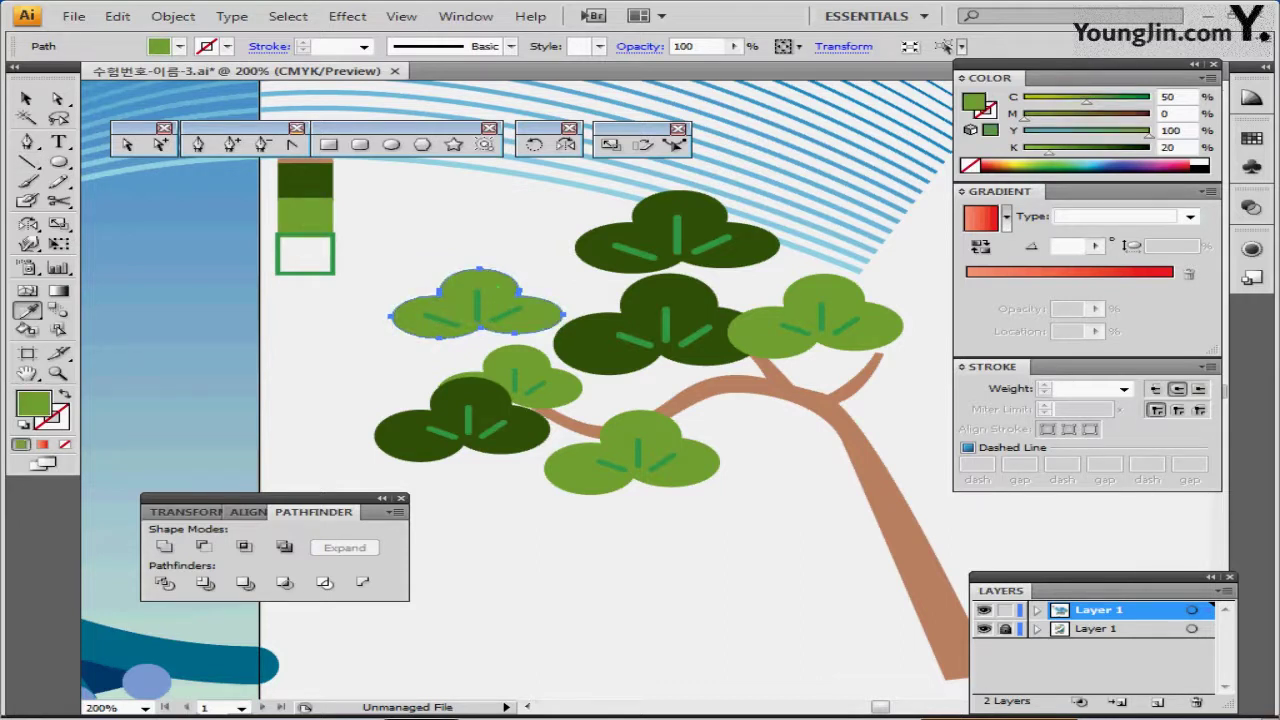
Delete the light green foliage copy and the dark green foliage cluster with their veins.
key("v")
left_click(530, 276)
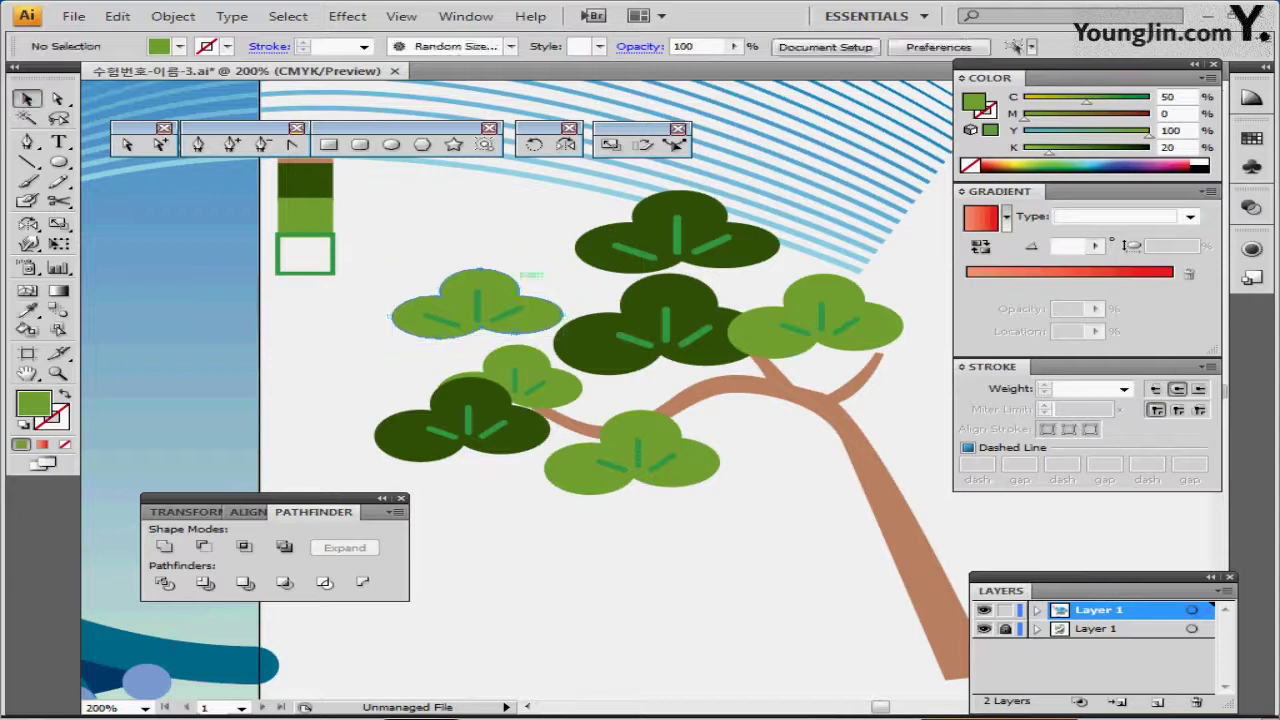
left_click(528, 278)
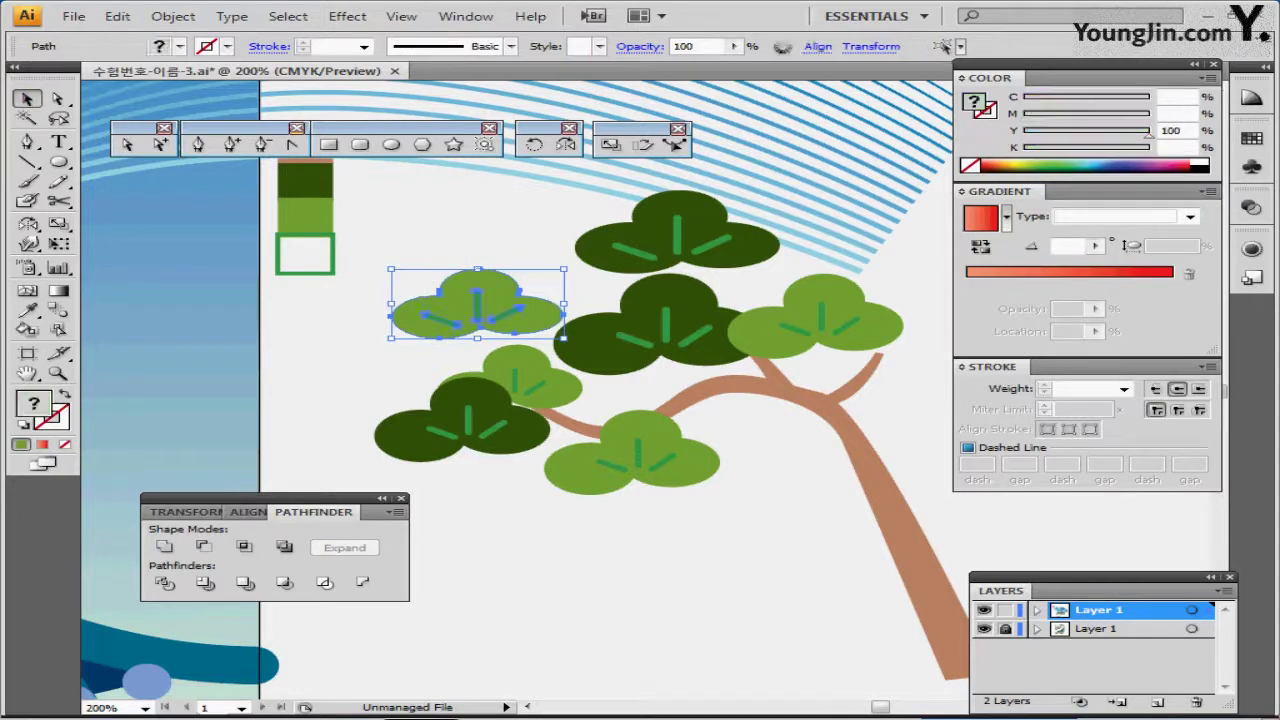
key("Delete")
left_click(727, 260)
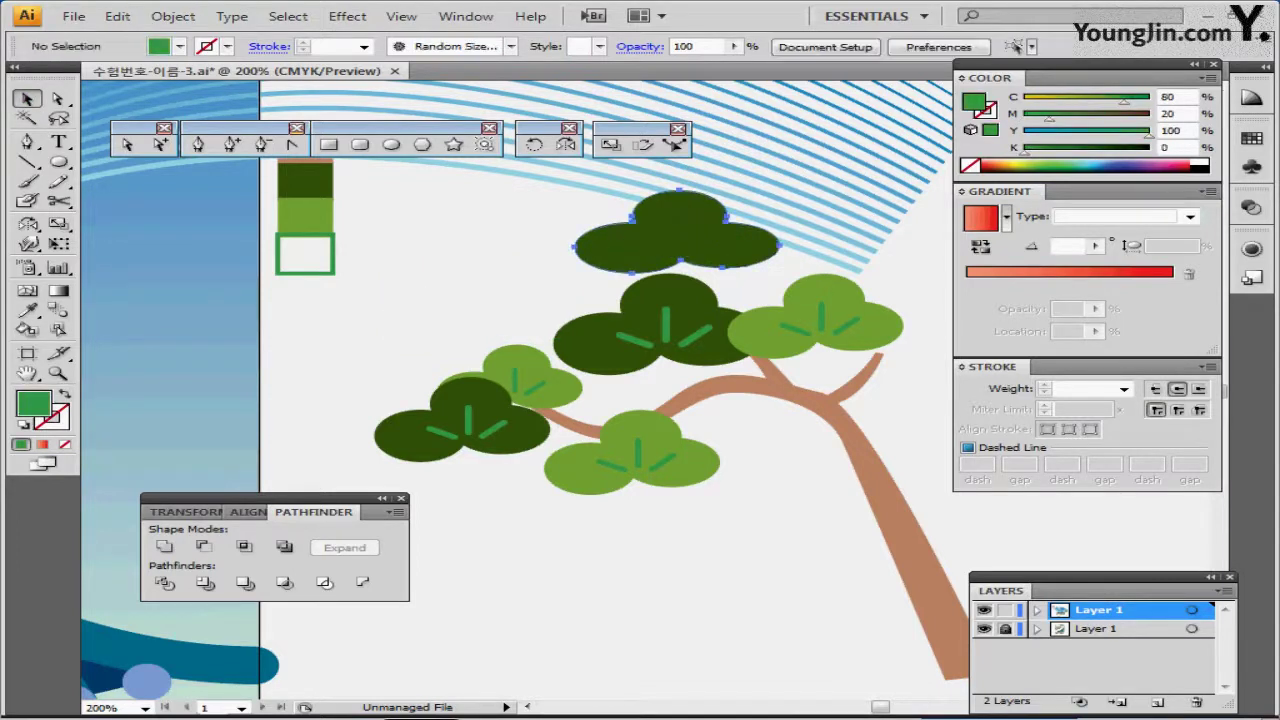
key("Delete")
Move the whole pine tree group onto the reference tree above the house in outline view, and return to preview.
key("ctrl+minus")
key("ctrl+minus")
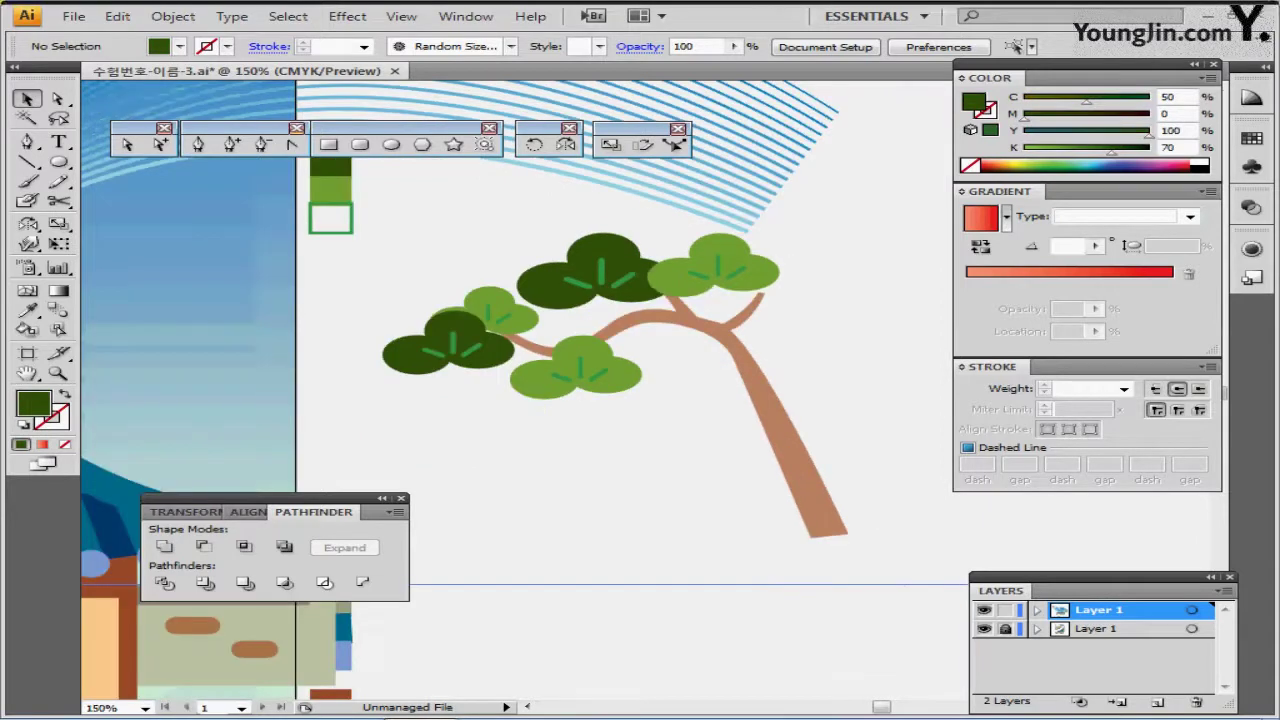
left_click_drag(414, 246, 890, 418)
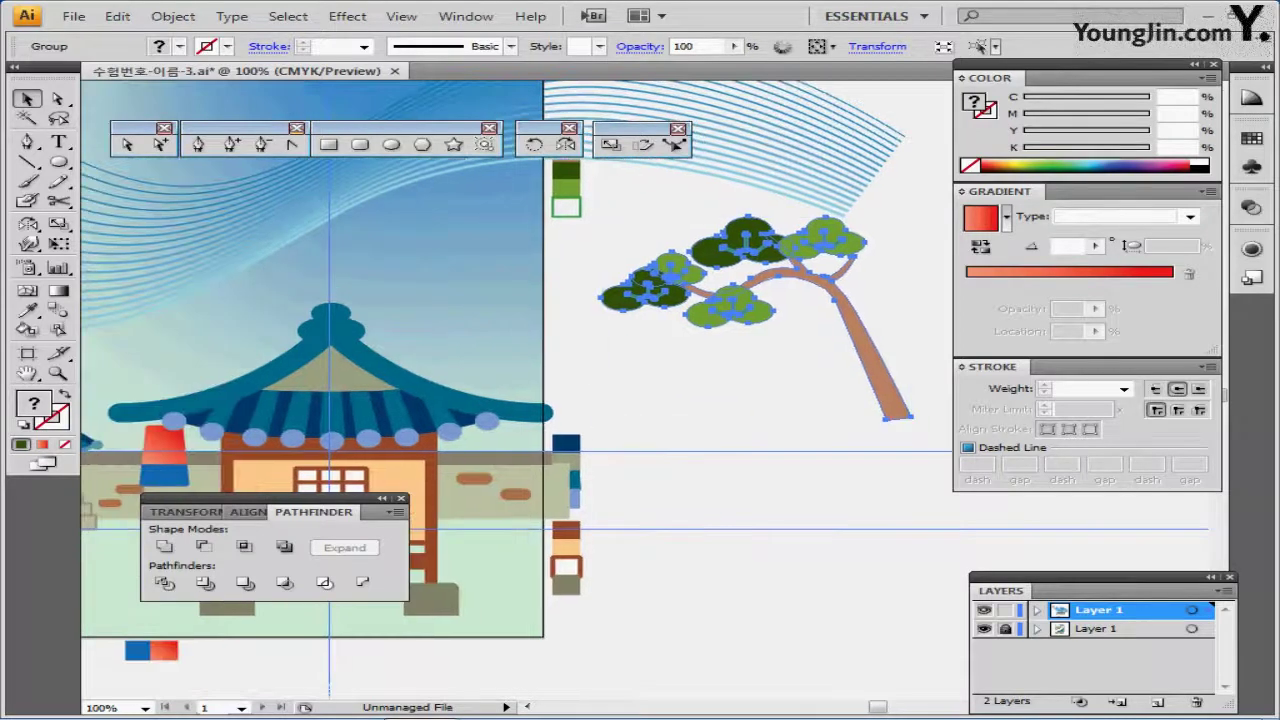
key("ctrl+y")
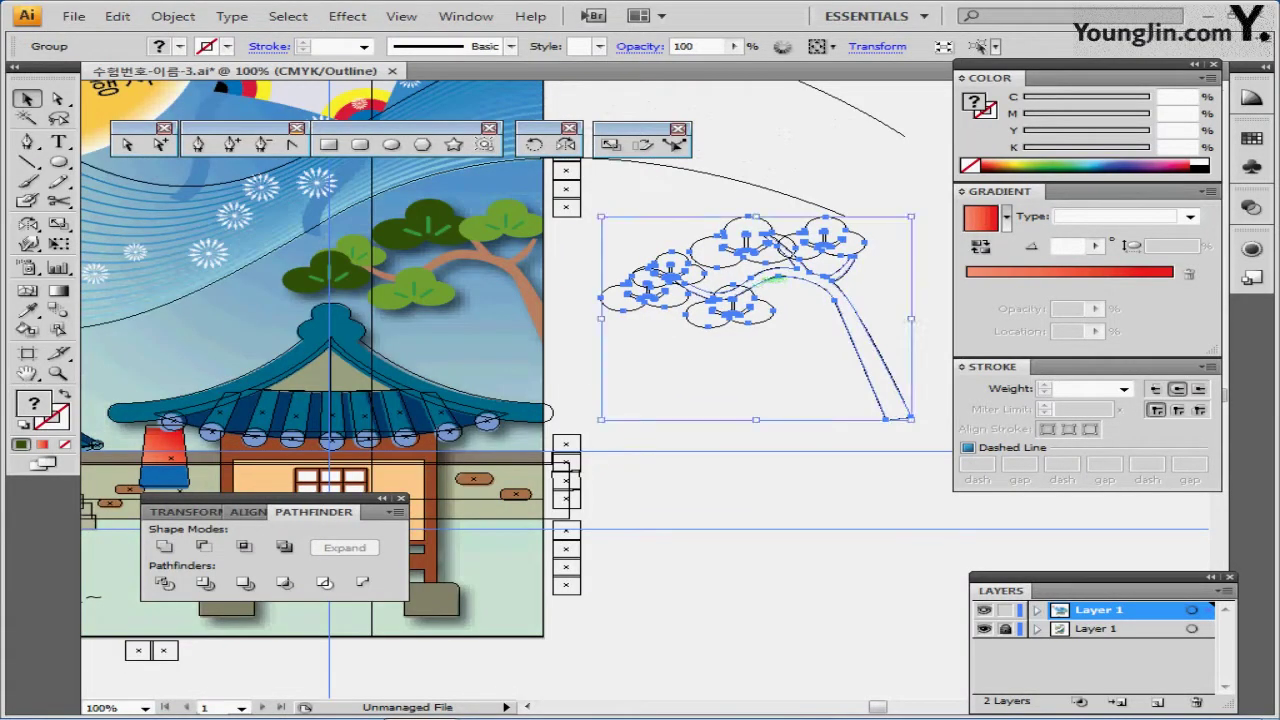
left_click_drag(757, 277, 437, 299)
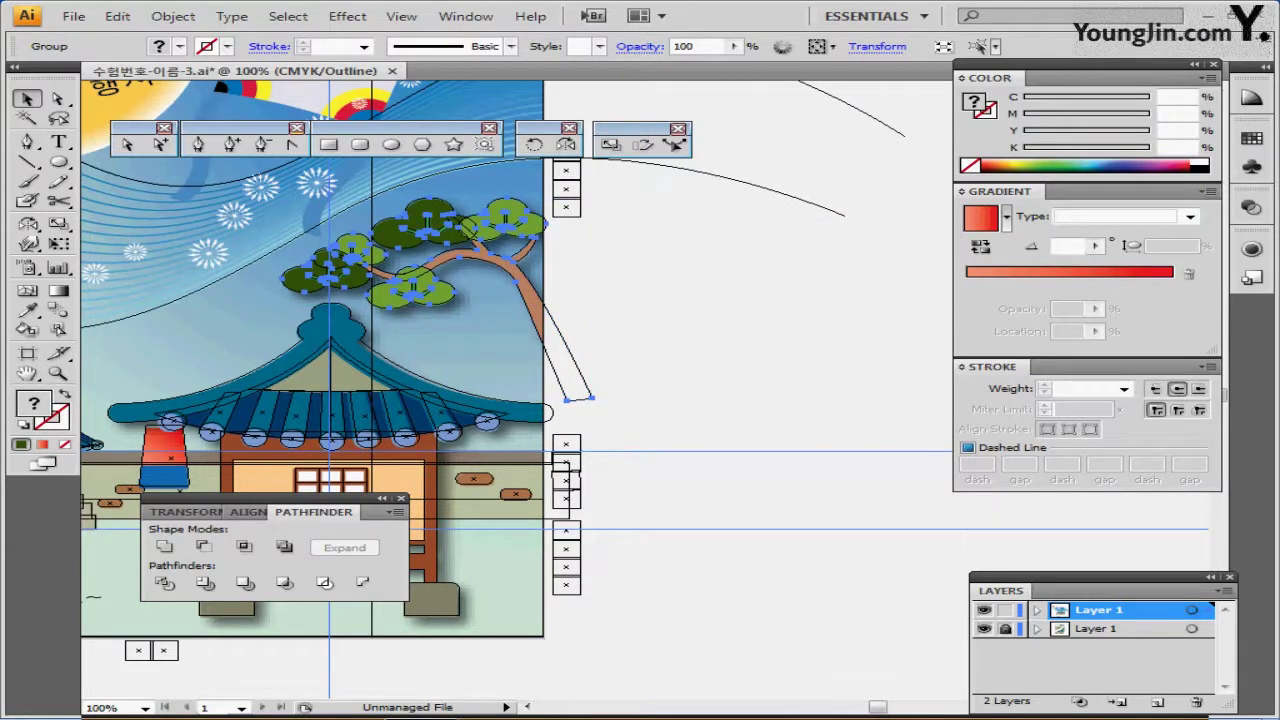
key("ctrl+y")
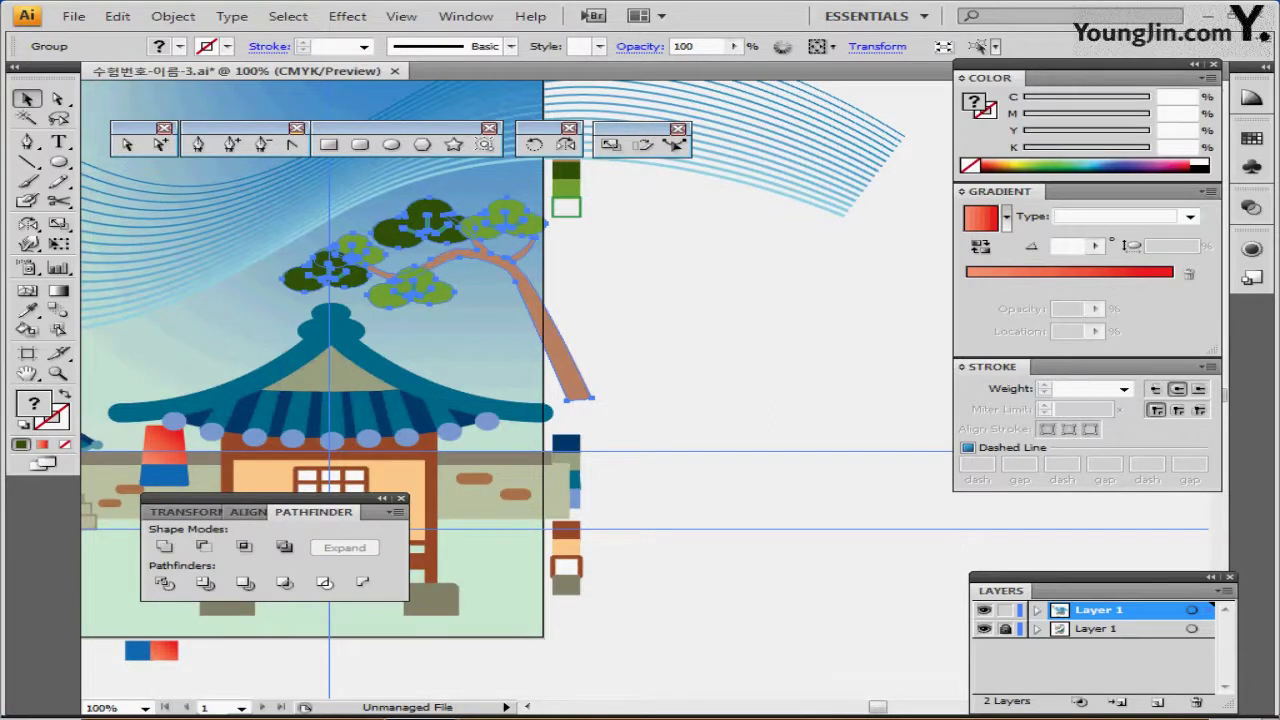
Show the bounding box around the pine tree group and clear the selection.
key("ctrl+shift+b")
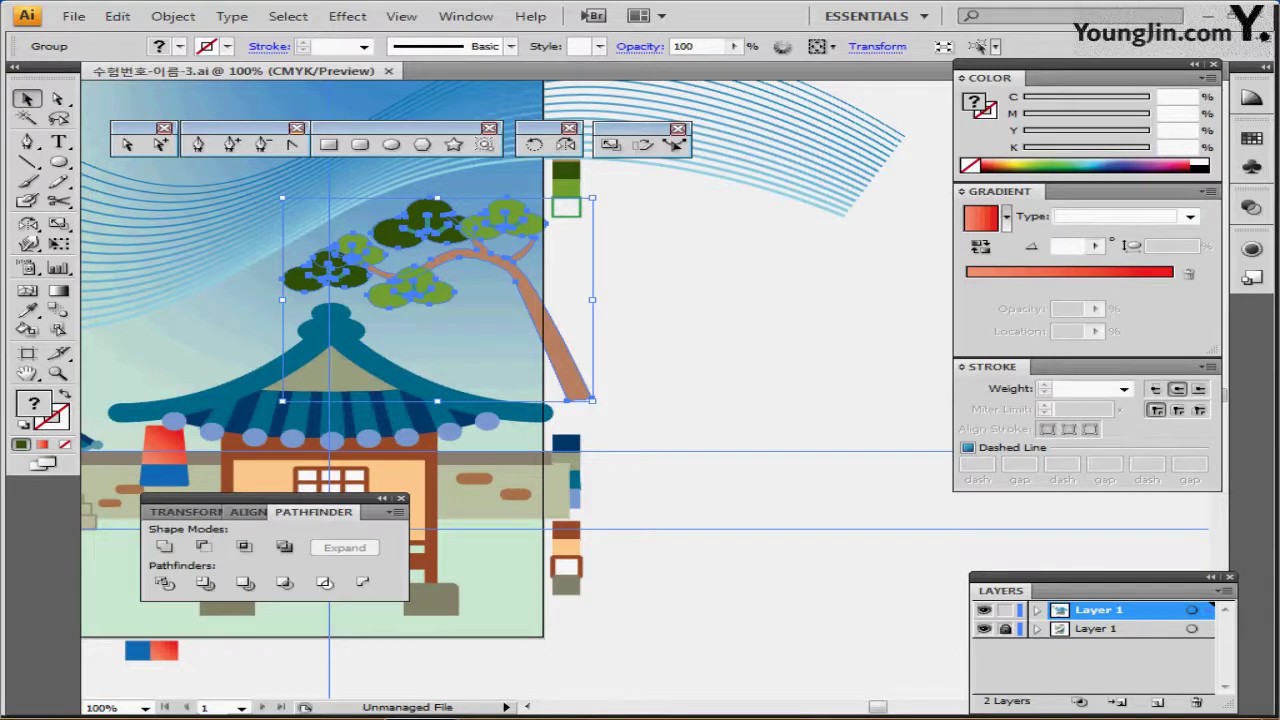
key("ctrl+shift+a")
left_click_drag(660, 330, 785, 368)
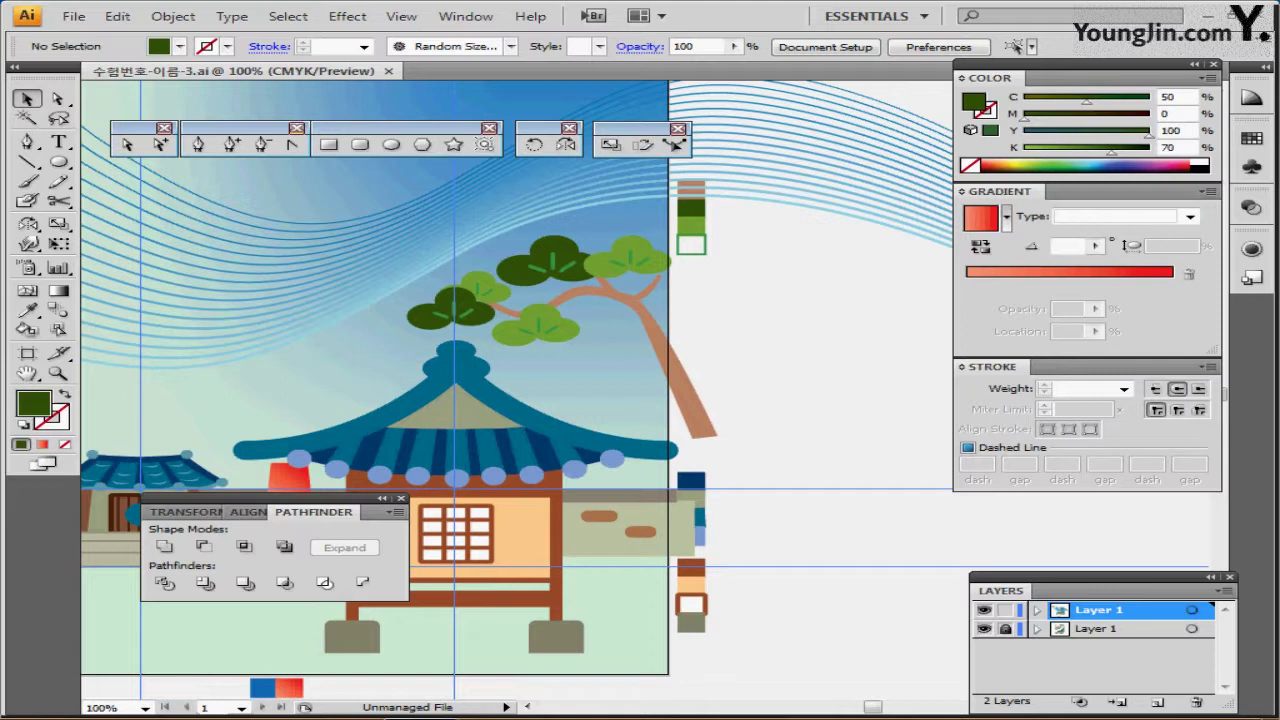
Apply a Multiply drop shadow to the pine tree with 75% opacity, 2.47 mm offsets, 1.76 mm blur and black color, and save.
left_click(576, 260)
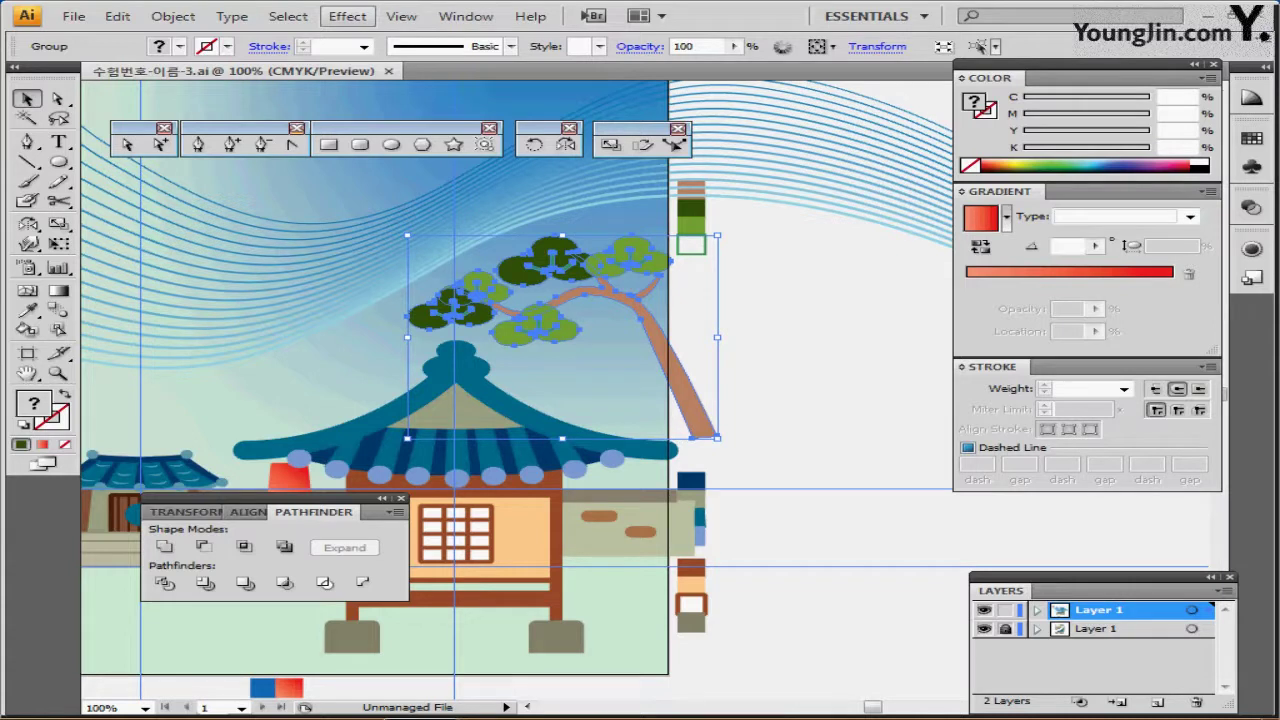
left_click(347, 16)
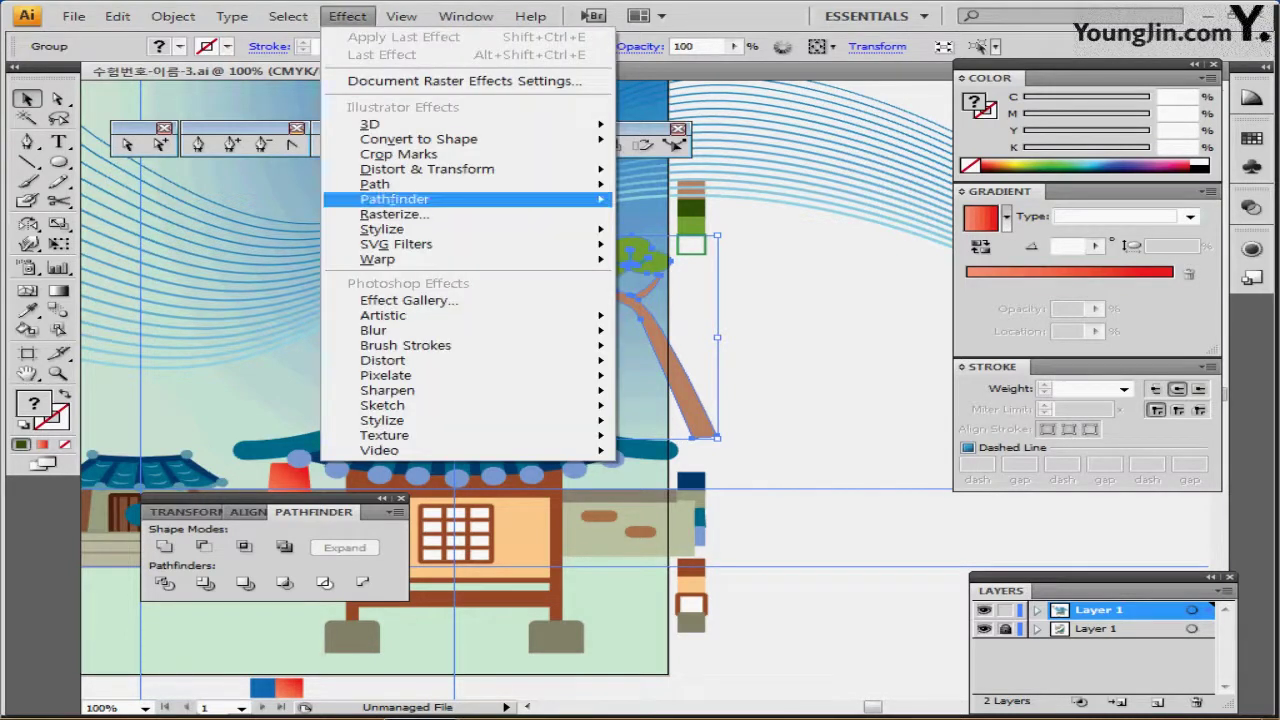
mouse_move(400, 229)
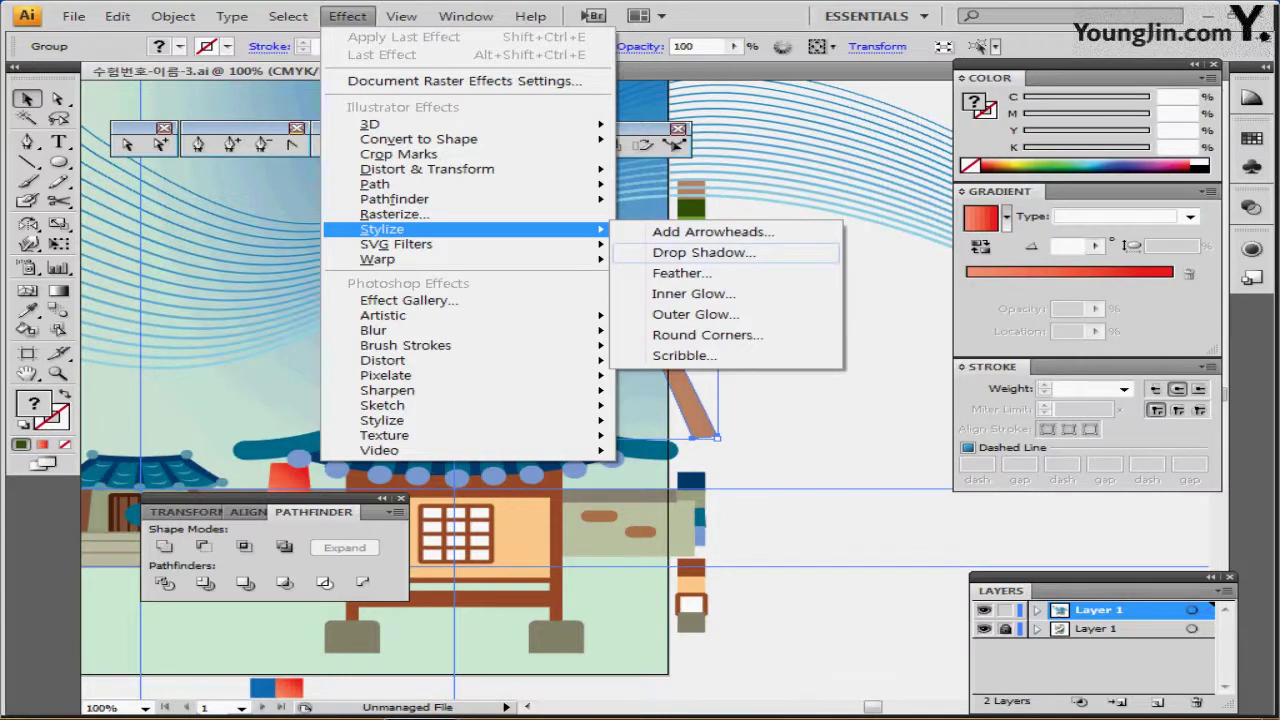
left_click(703, 252)
left_click_drag(450, 229, 690, 152)
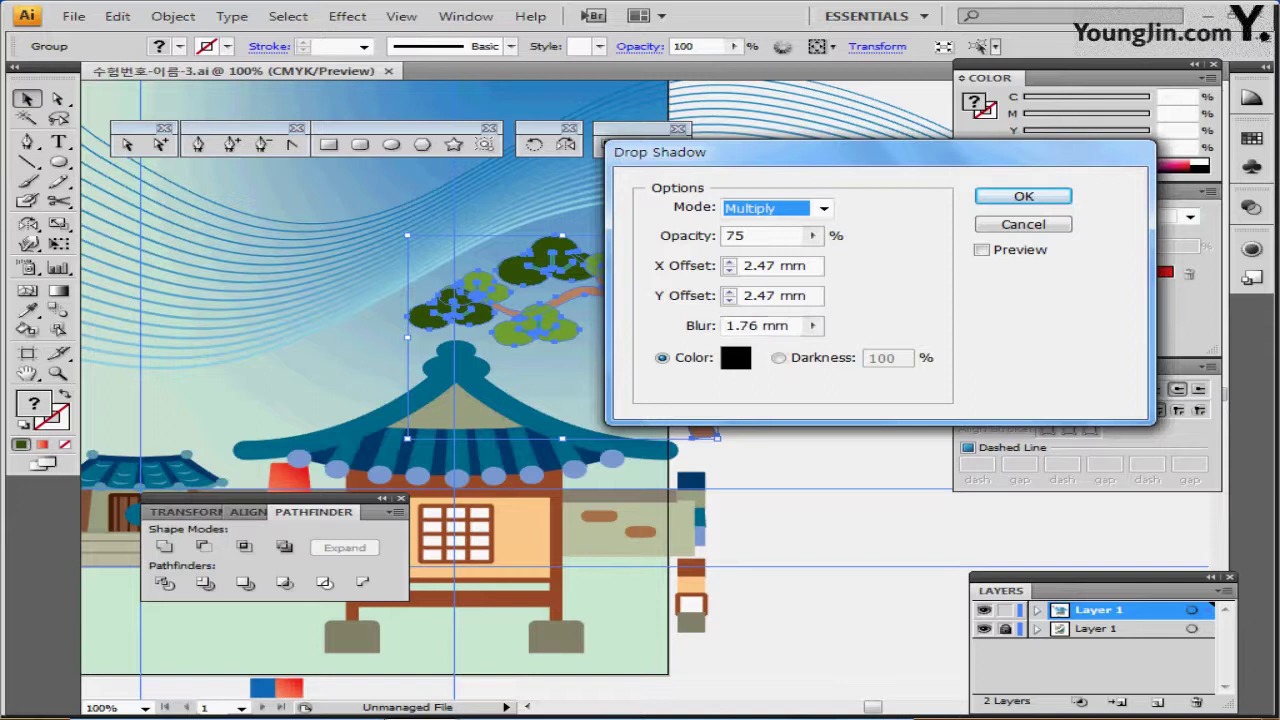
key("Return")
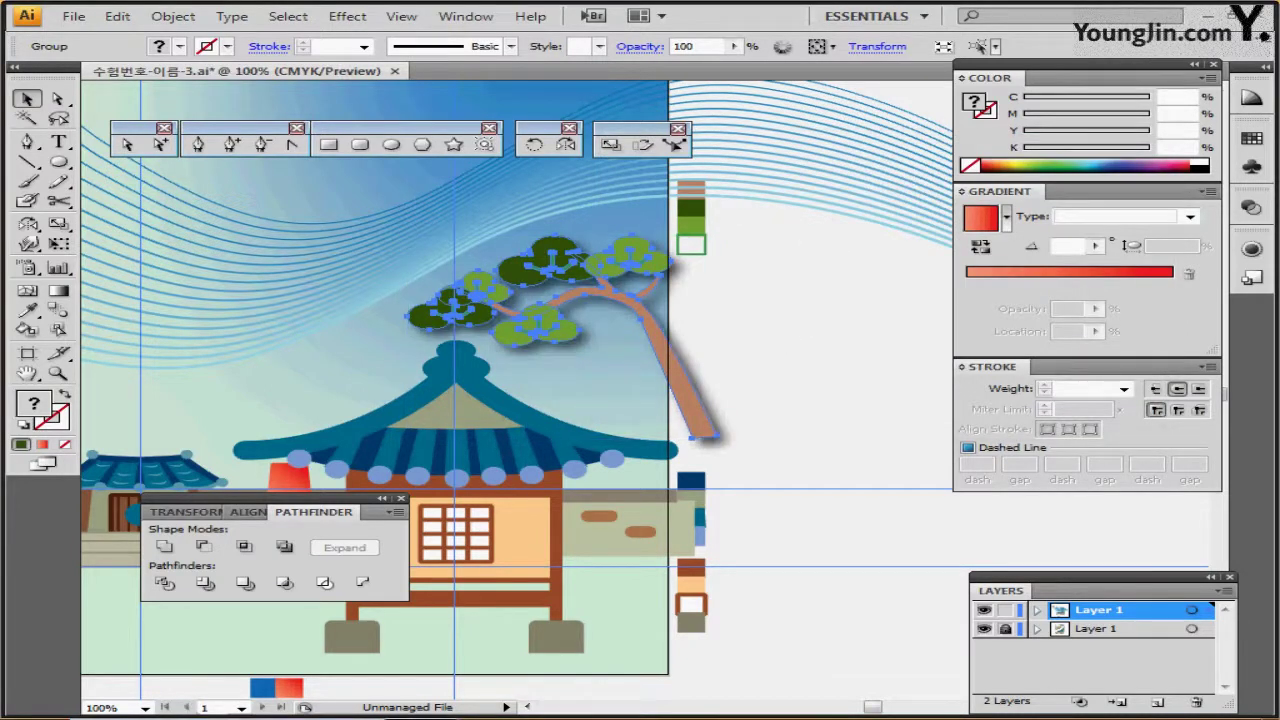
key("ctrl+s")
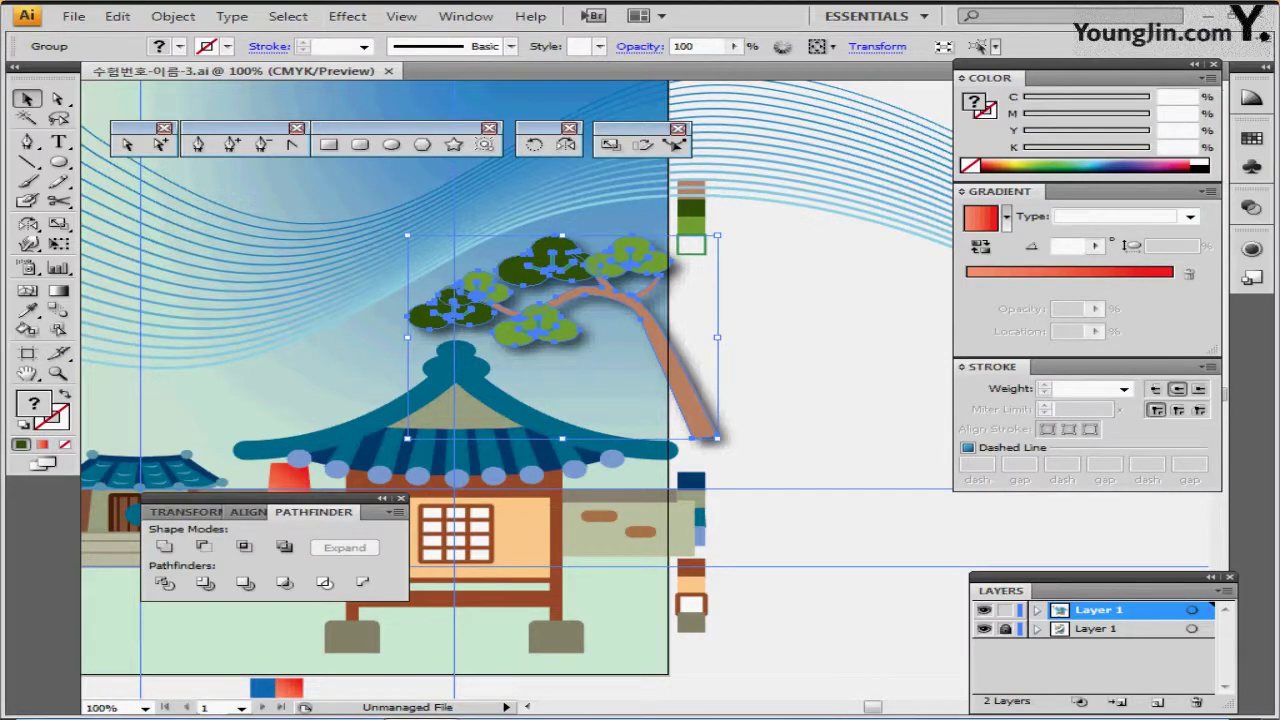
key("ctrl+shift+a")
Ungroup the roof of the large house.
left_click_drag(820, 540, 872, 463)
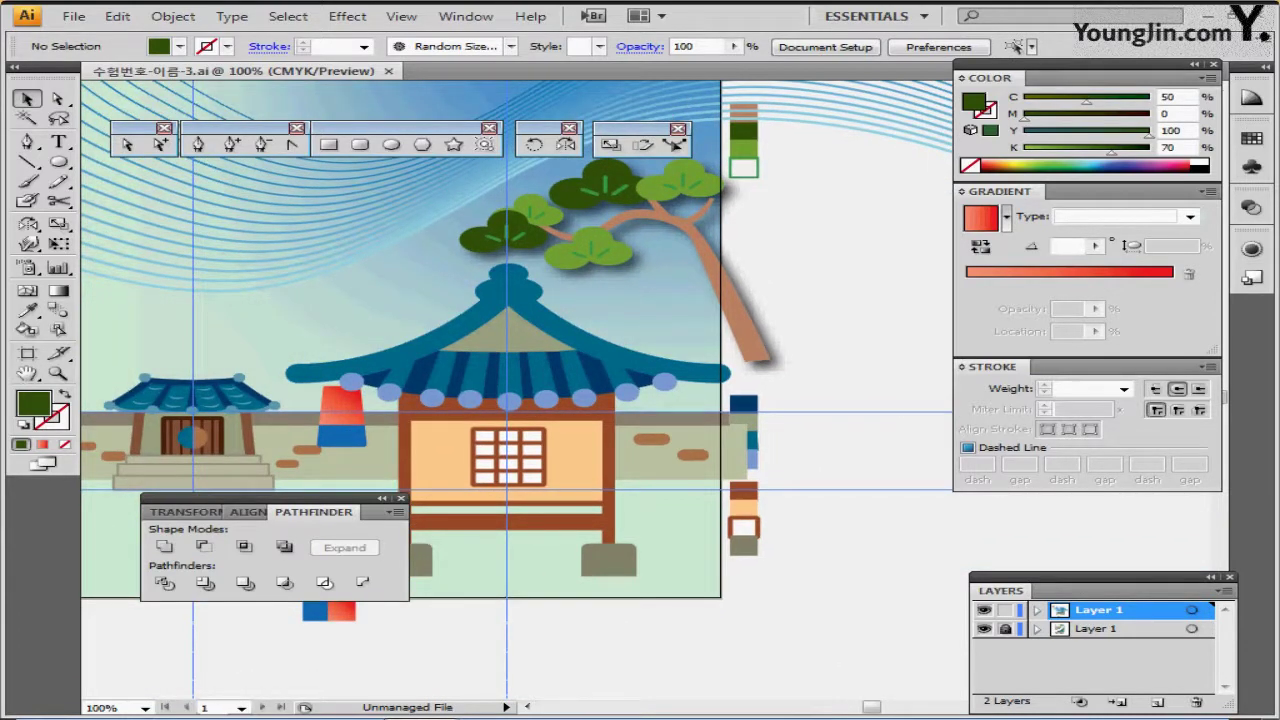
left_click_drag(840, 520, 877, 485)
scroll(666, 322, "left", 1)
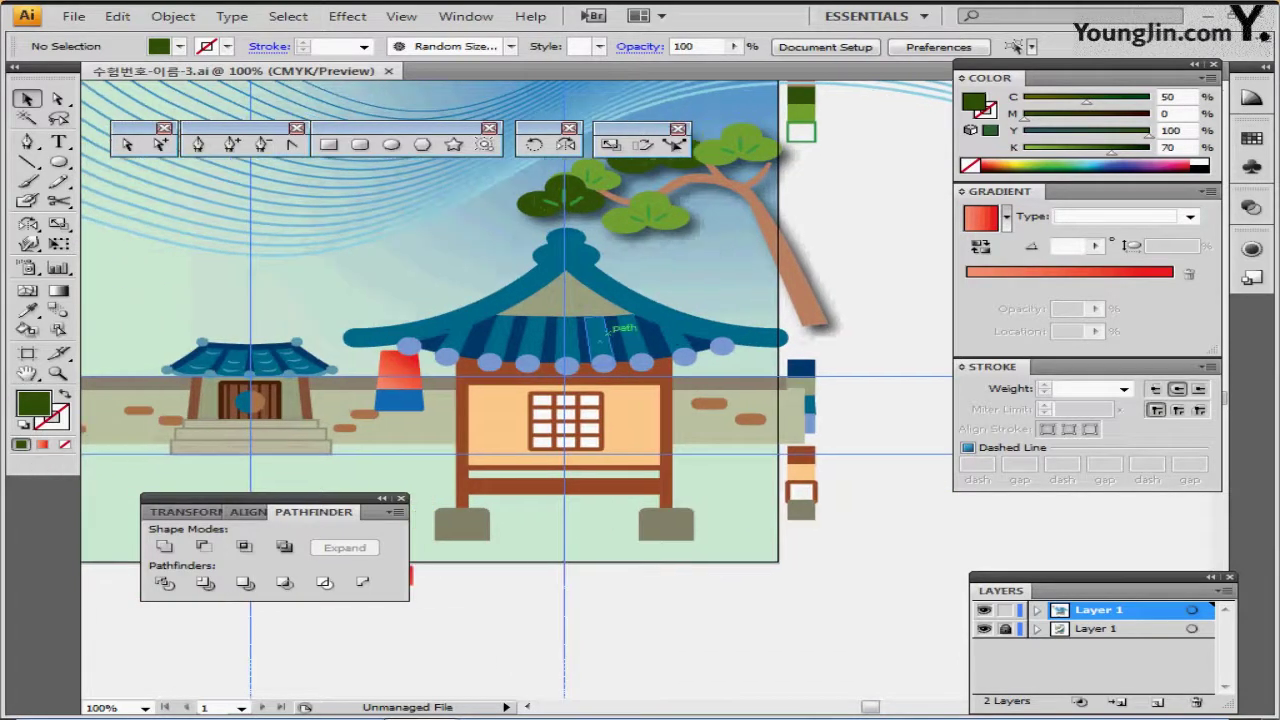
left_click(666, 322)
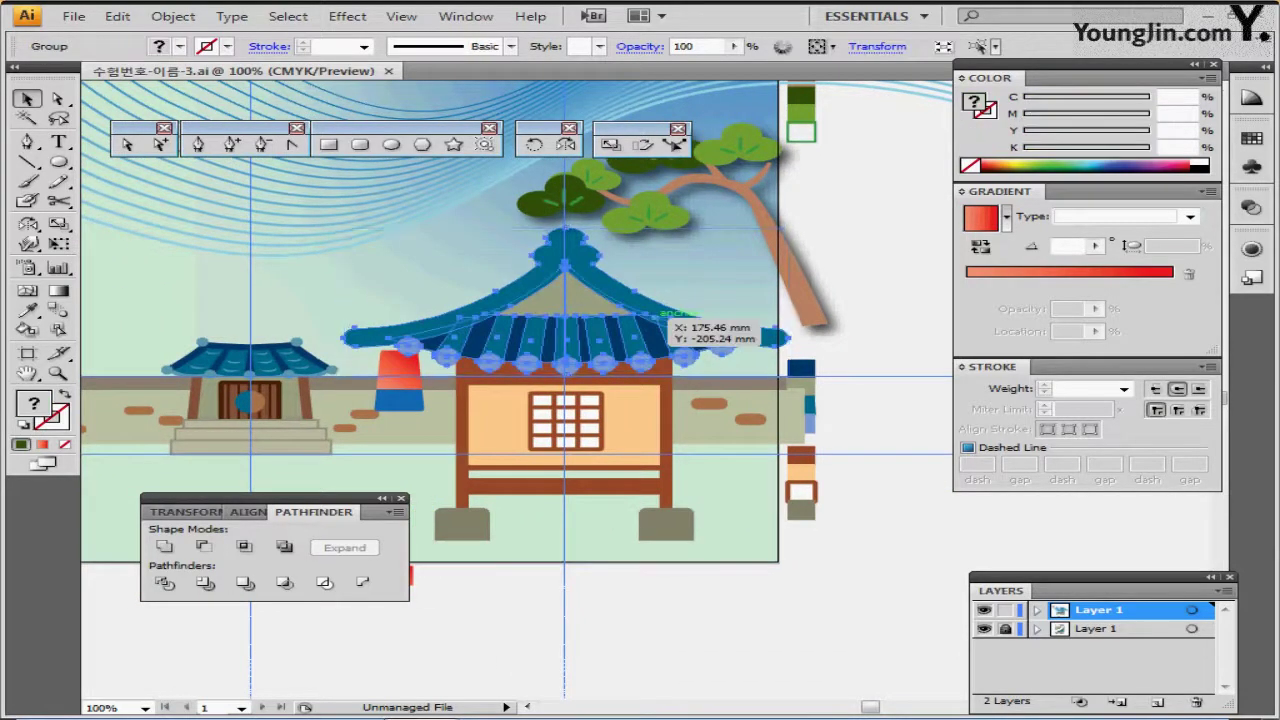
key("ctrl+shift+g")
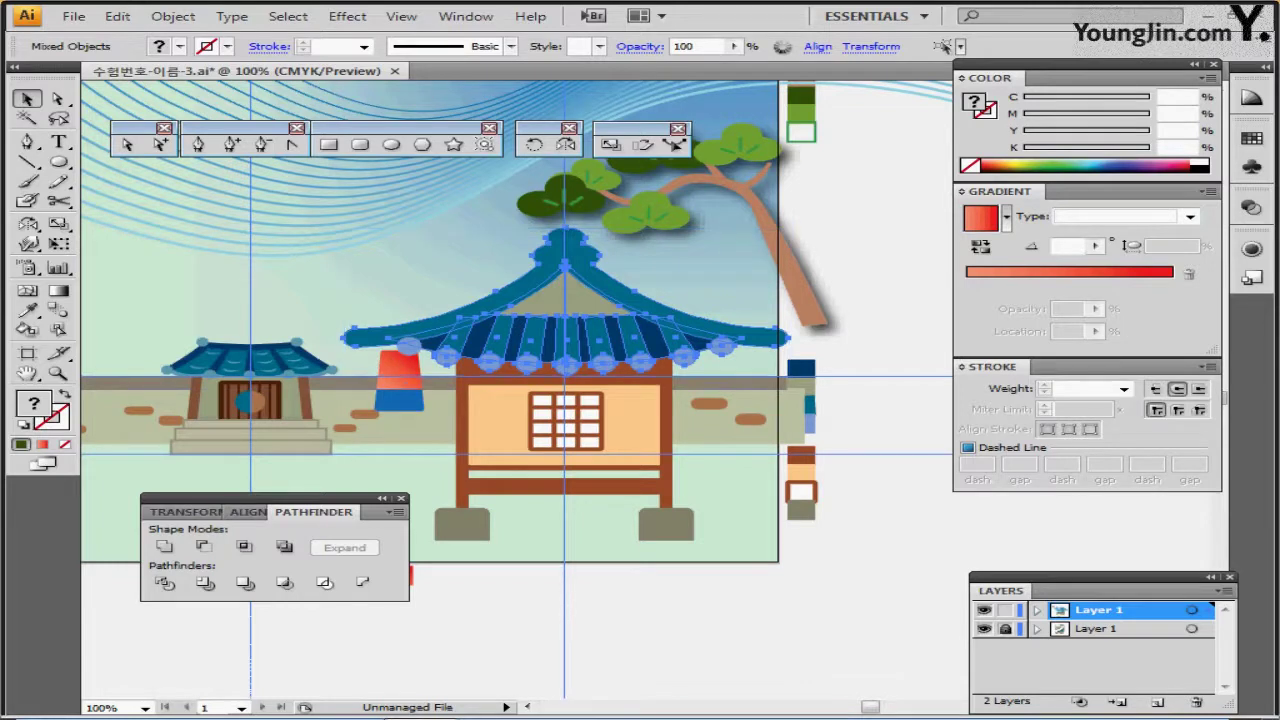
Group the large house's roof parts with its wall, brown frame, window and both foundation stones, and save.
key("ctrl+=")
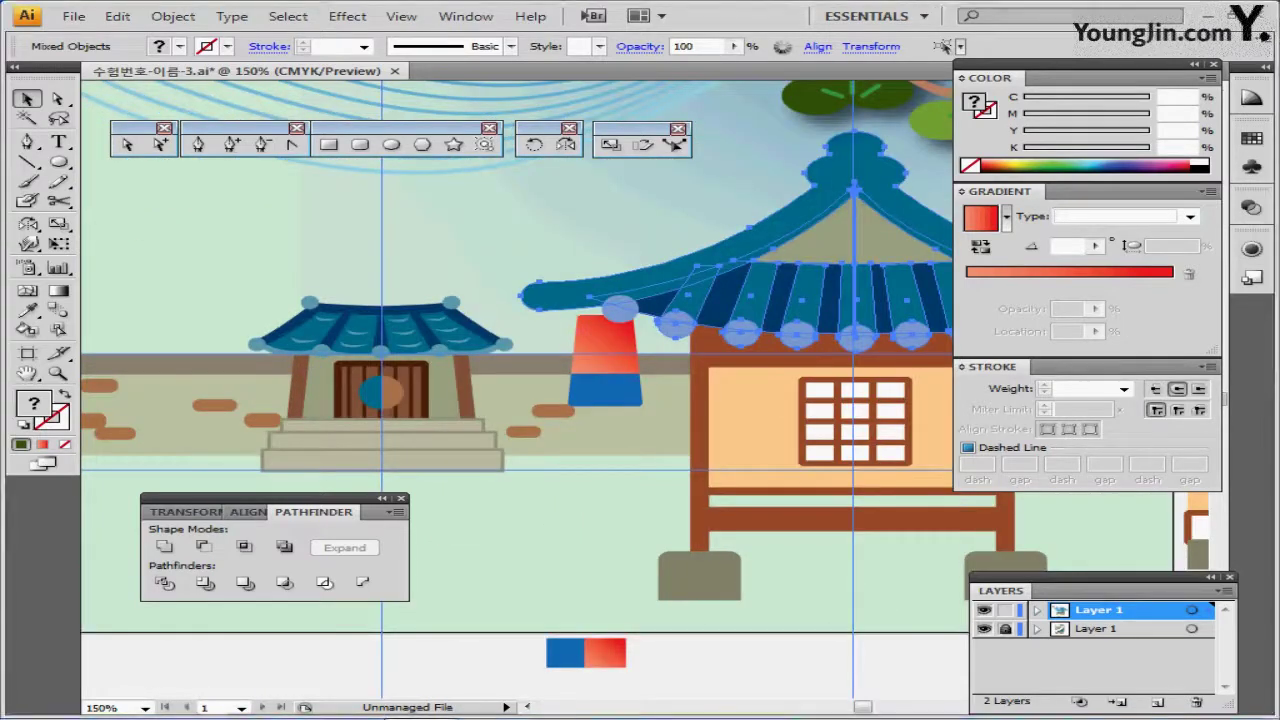
left_click_drag(760, 420, 575, 422)
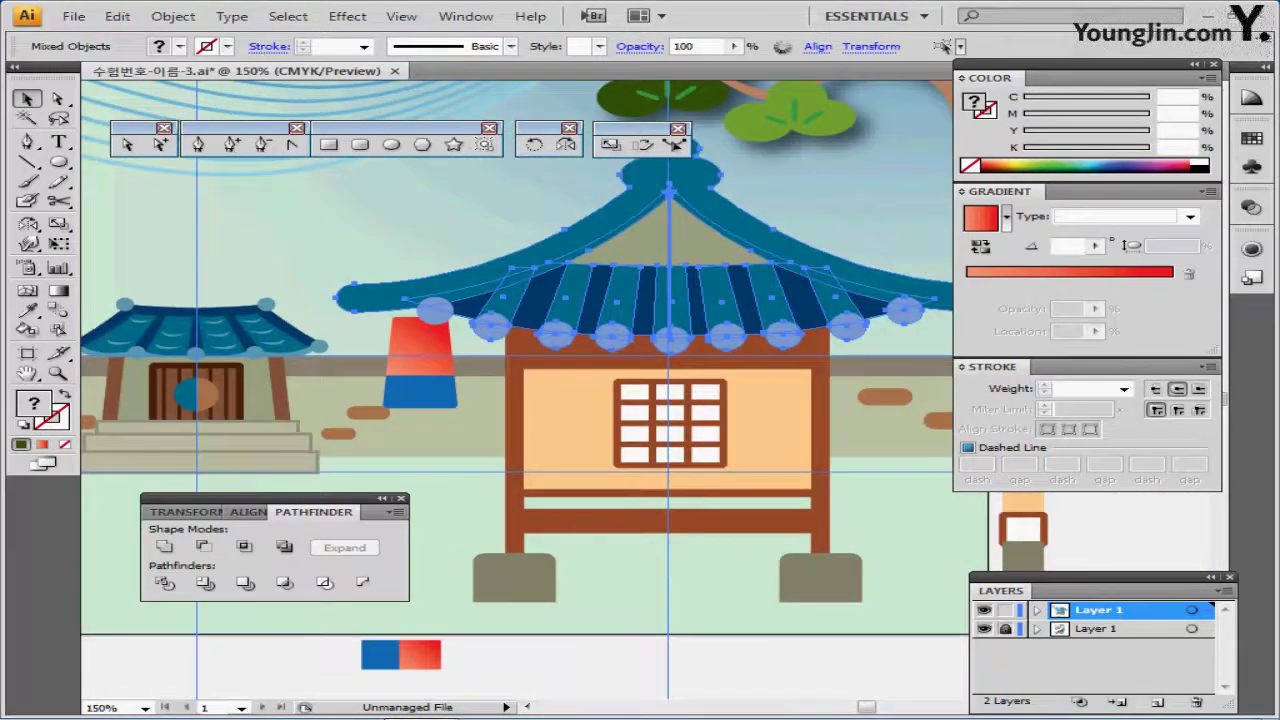
left_click(560, 420, "shift")
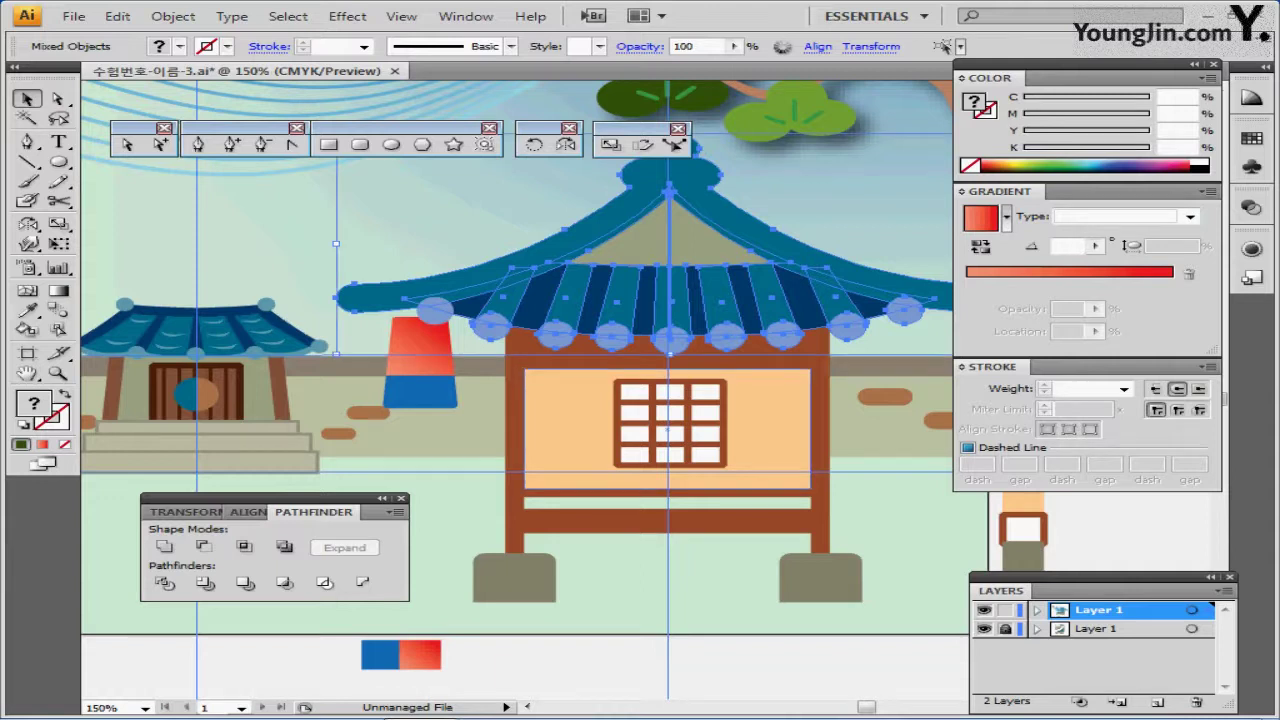
left_click(575, 521, "shift")
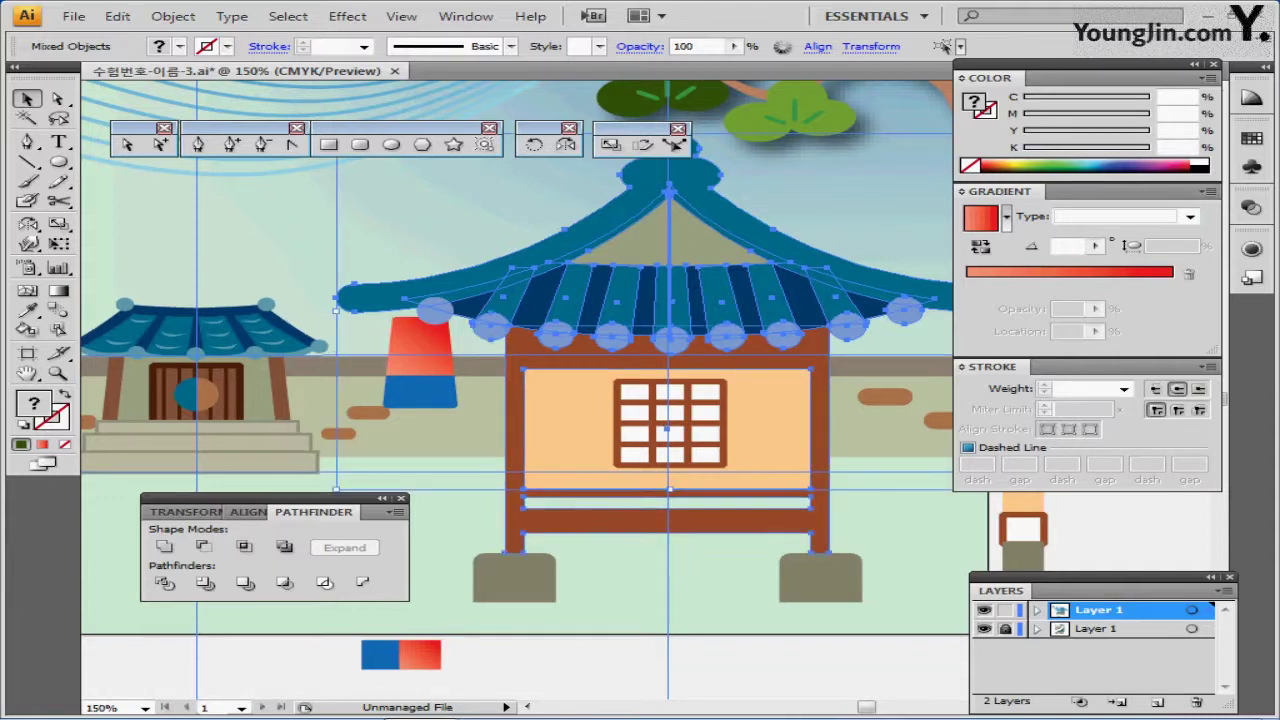
left_click(670, 423, "shift")
left_click(515, 580, "shift")
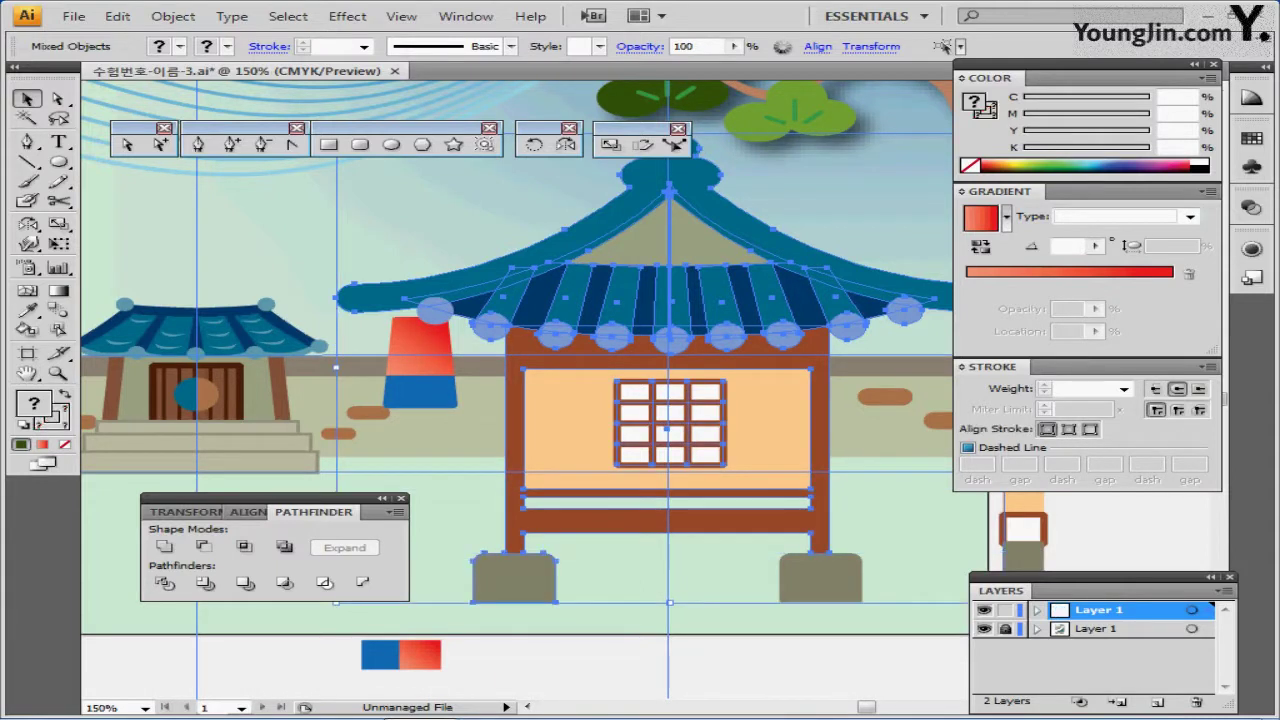
left_click(820, 580, "shift")
key("ctrl+g")
key("ctrl+g")
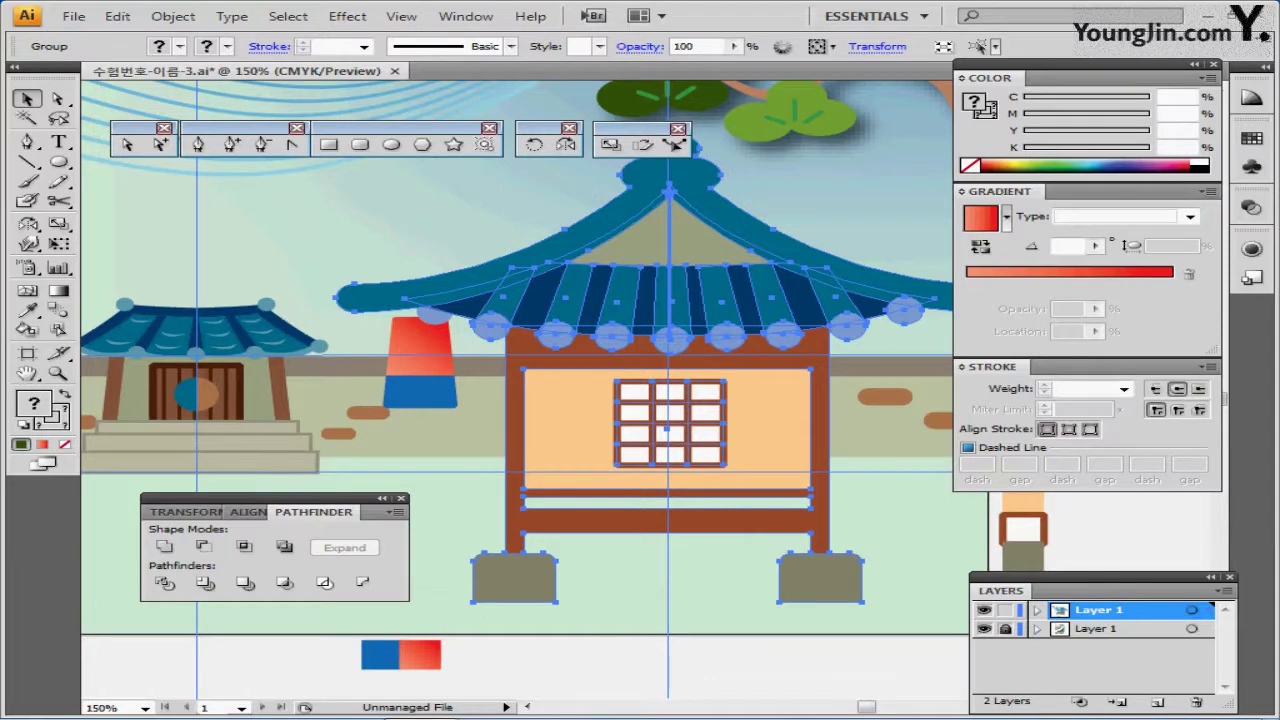
Apply the last-used drop shadow to the large house group.
left_click_drag(668, 340, 518, 368)
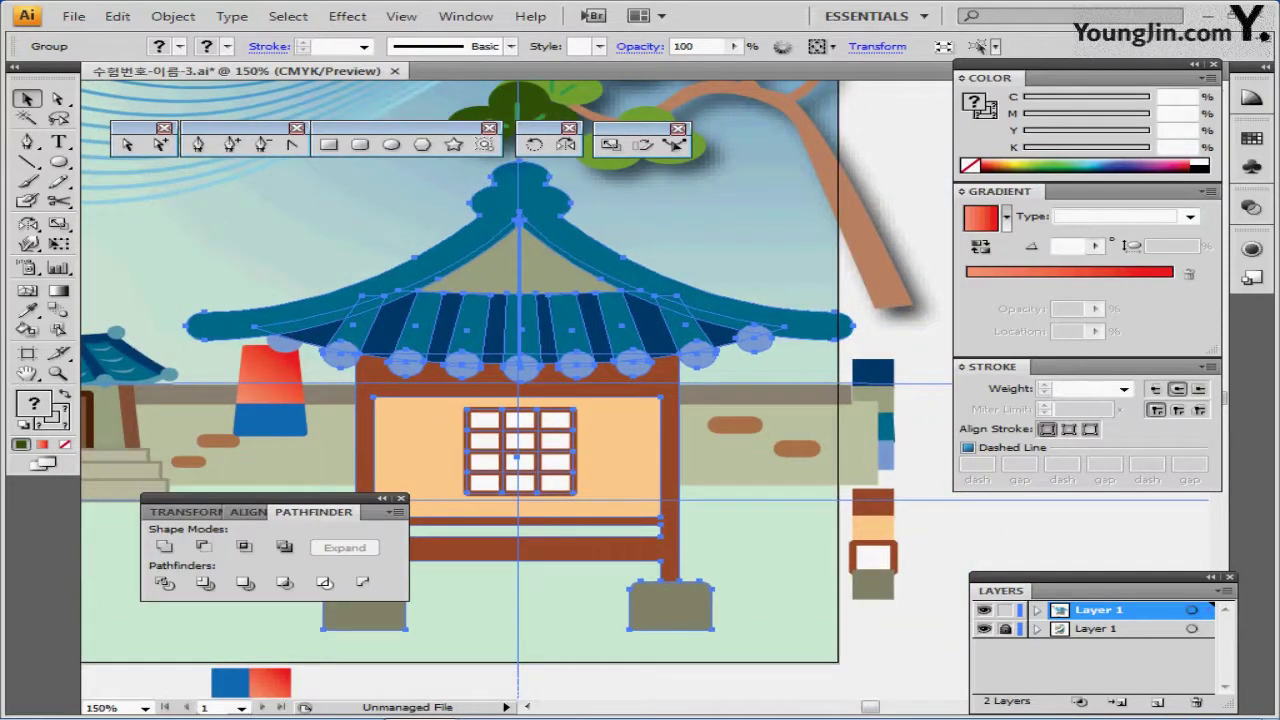
left_click(347, 16)
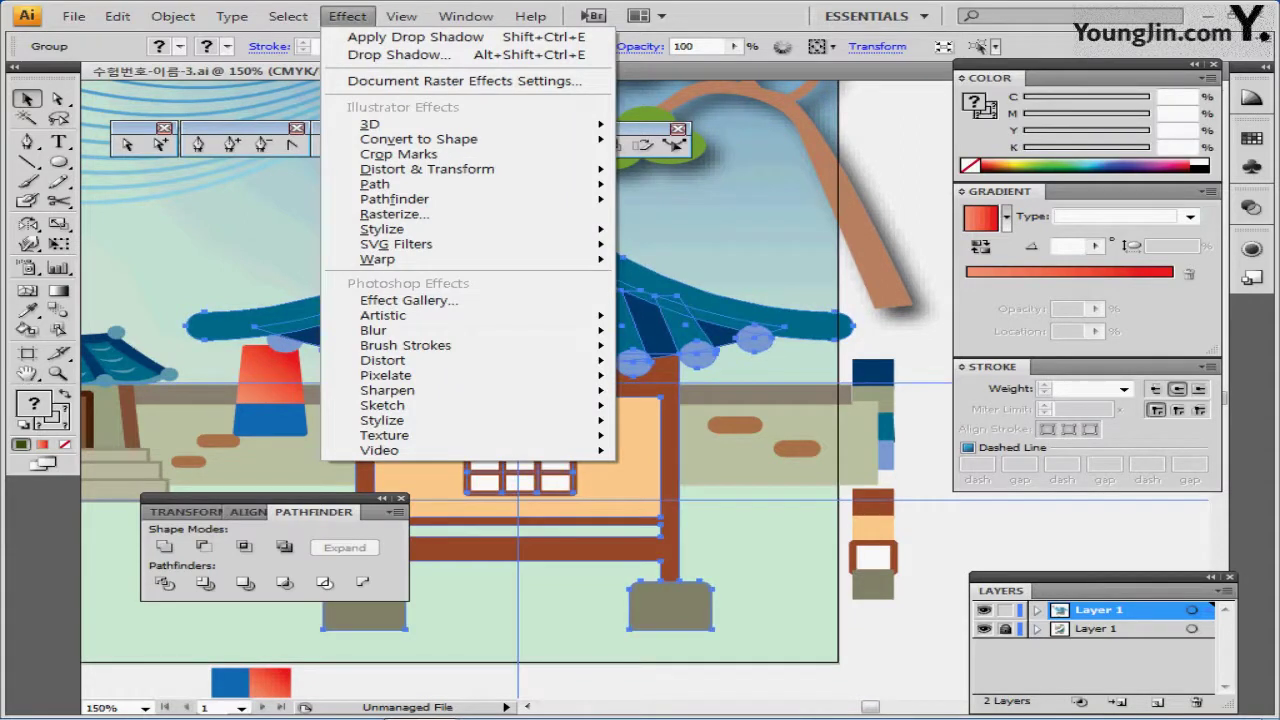
key("Down")
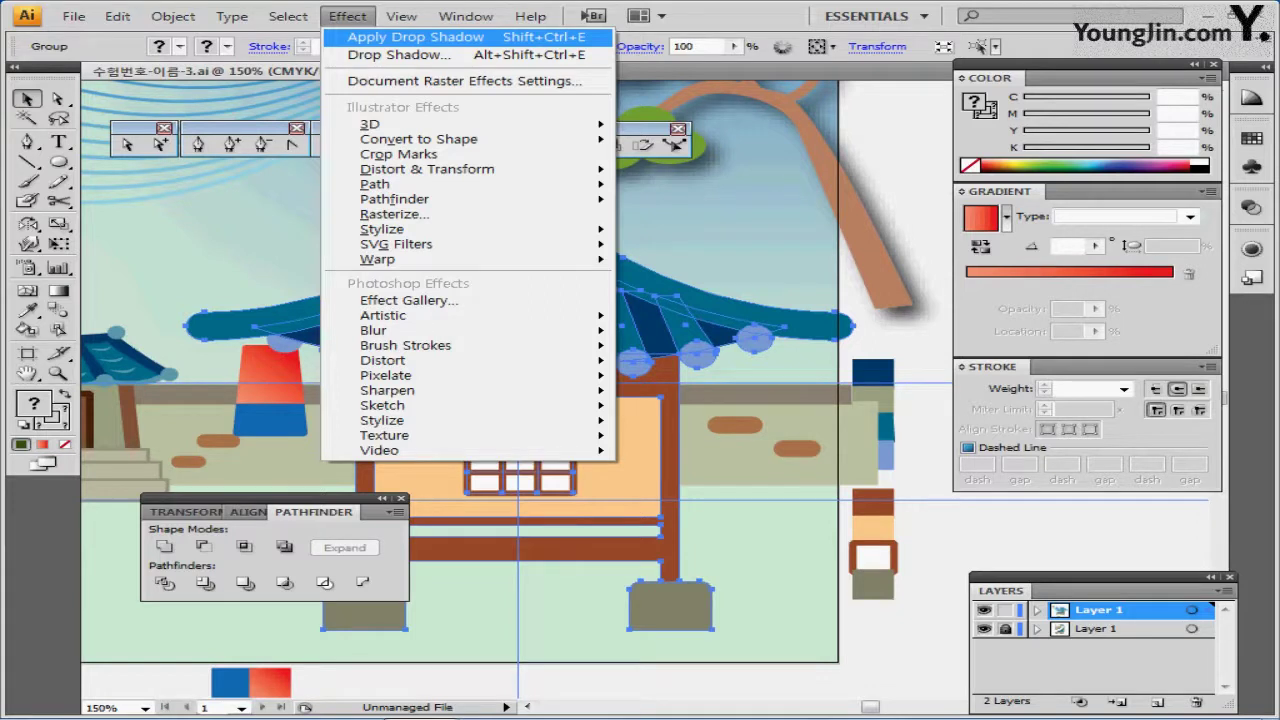
key("Escape")
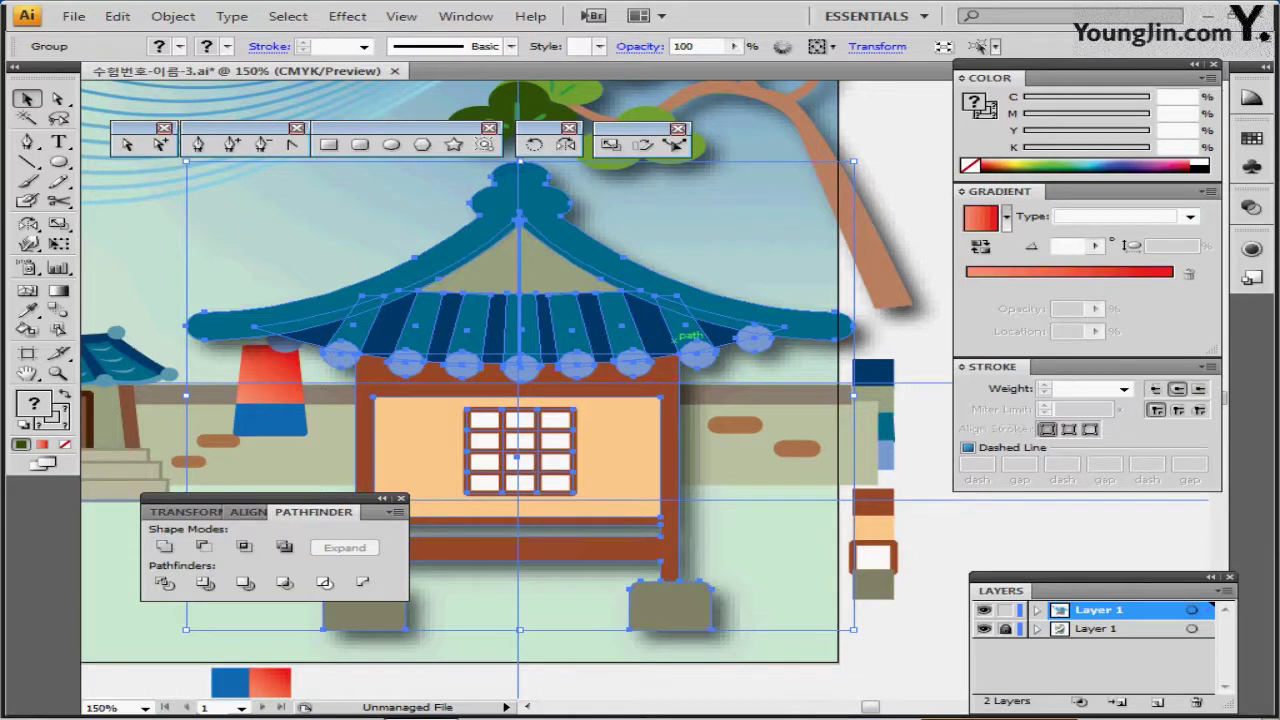
double_click(675, 341)
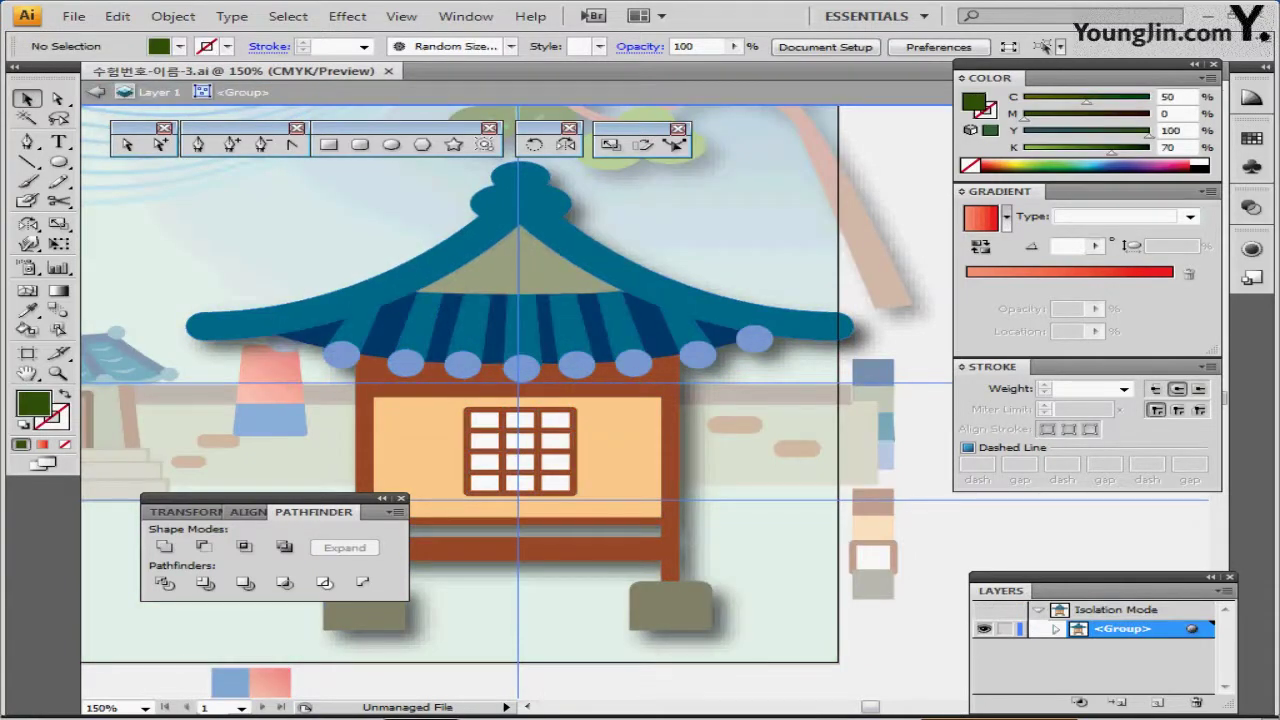
key("Escape")
left_click(519, 220)
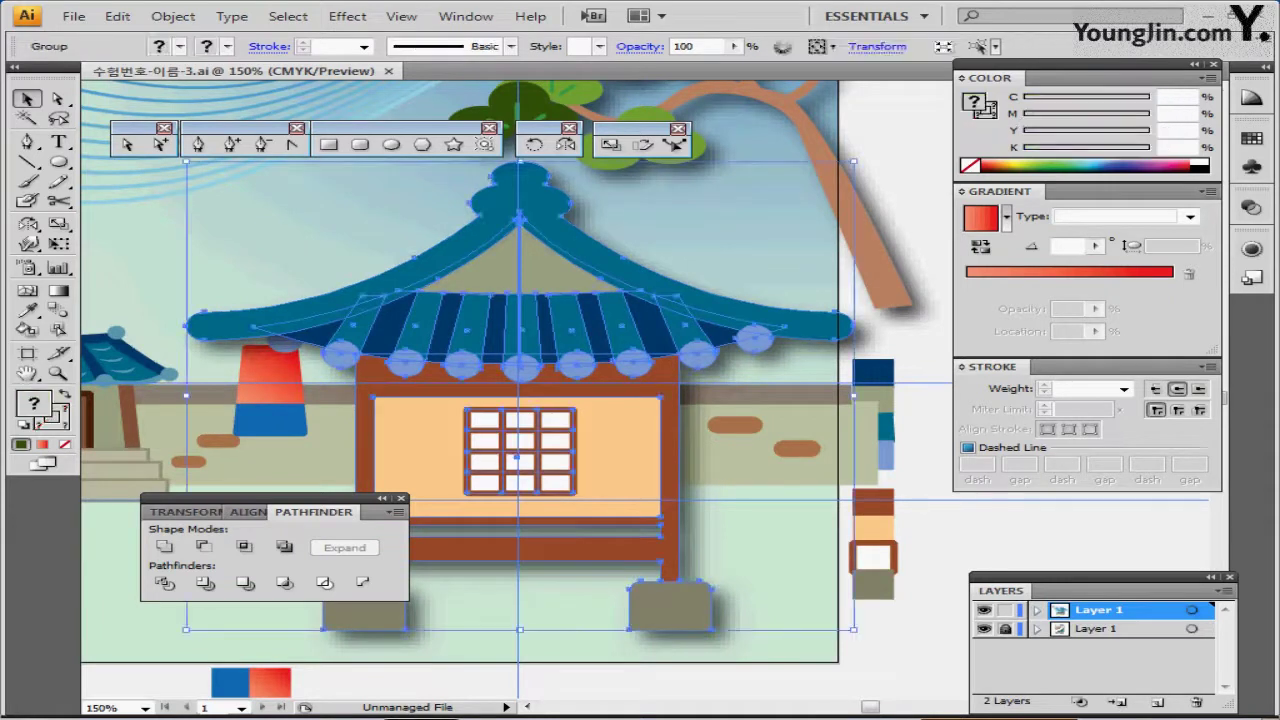
Hide the locked reference layer and bring the large roof's leftmost eave circle in front of the other artwork.
key("ctrl+y")
key("ctrl+shift+a")
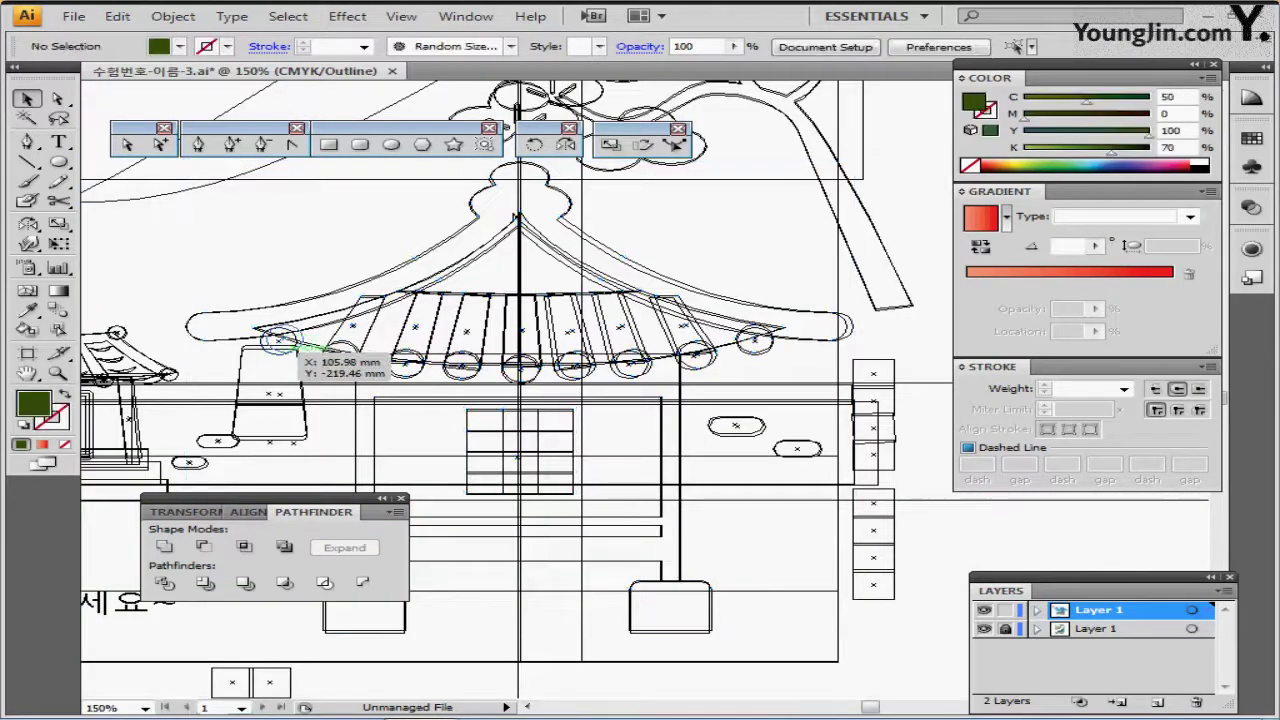
left_click(985, 629)
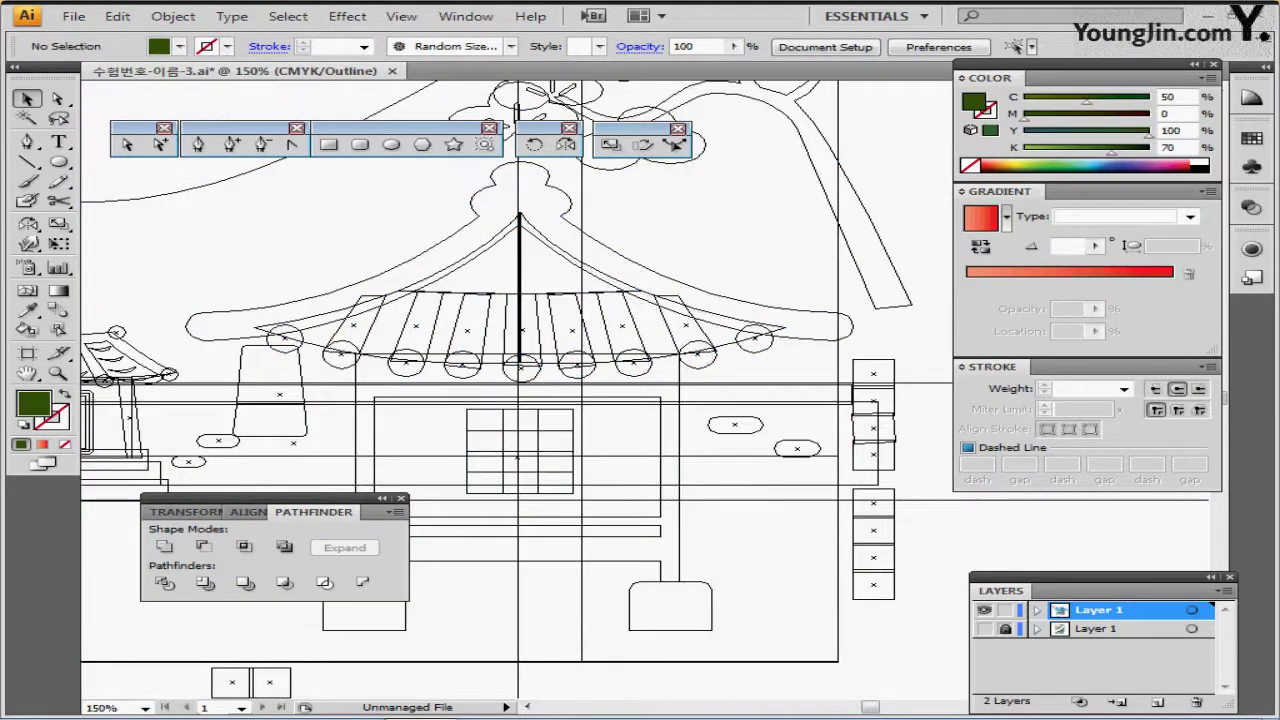
left_click(285, 339)
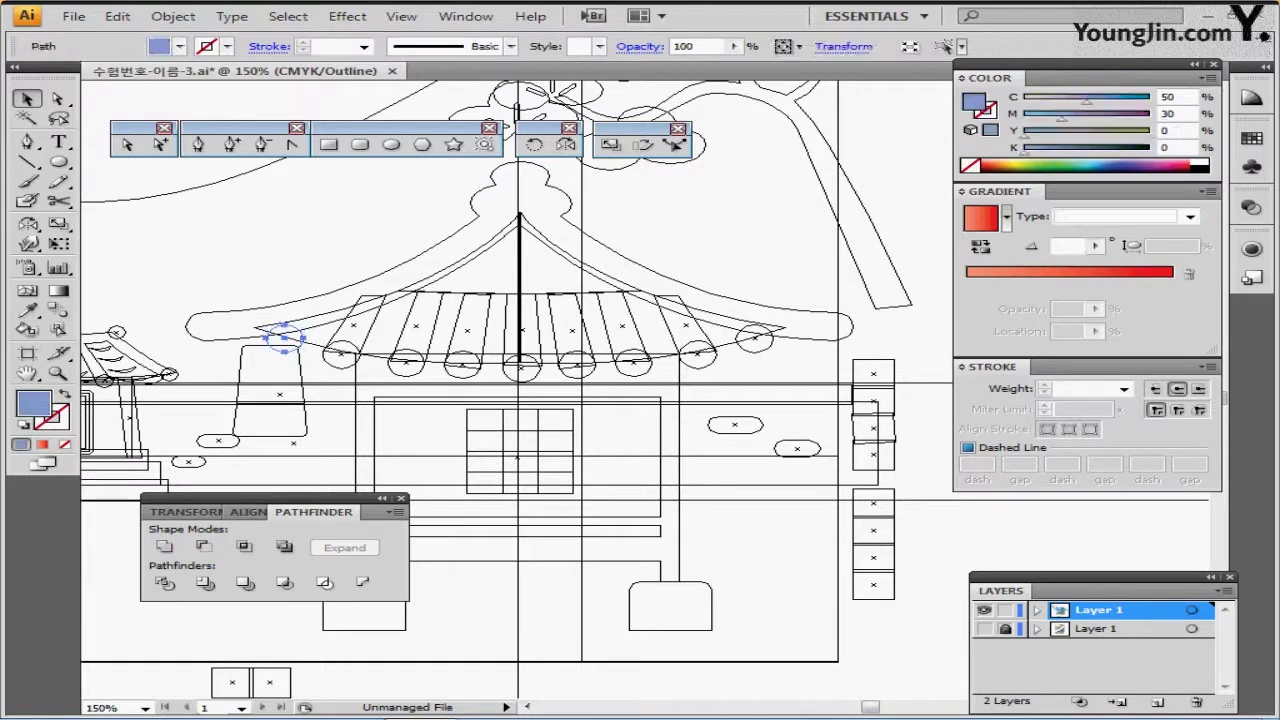
key("ctrl+y")
key("ctrl+shift+bracketright")
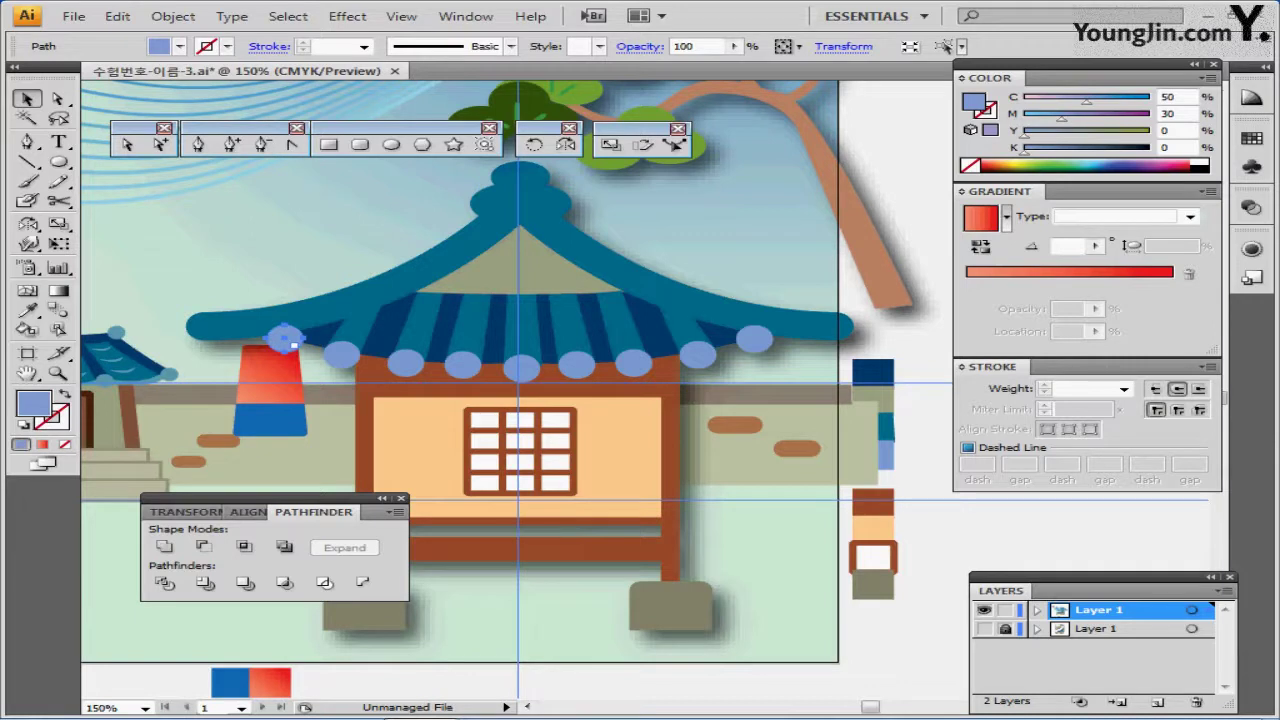
Examine the overall scene and the kite drawing with its color swatches, moving the Pathfinder panel out of the way and clearing the selection.
key("ctrl+minus")
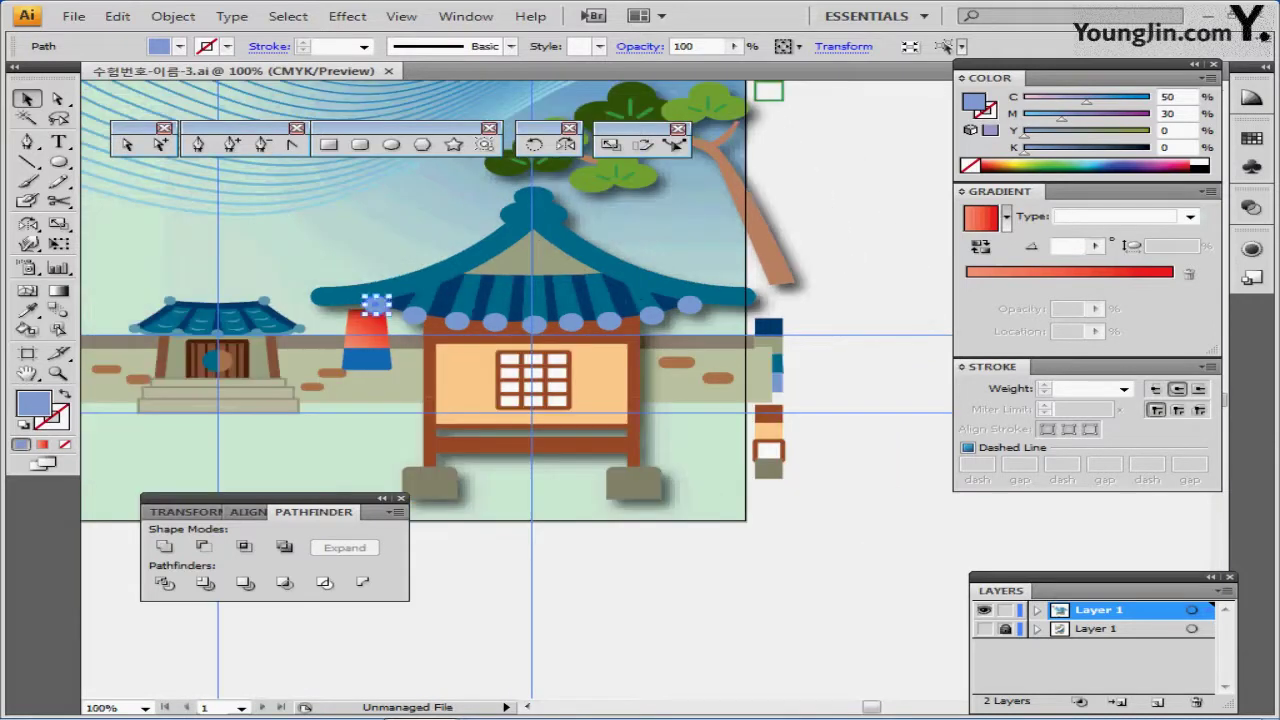
left_click(376, 303)
key("ctrl+minus")
left_click_drag(480, 360, 542, 385)
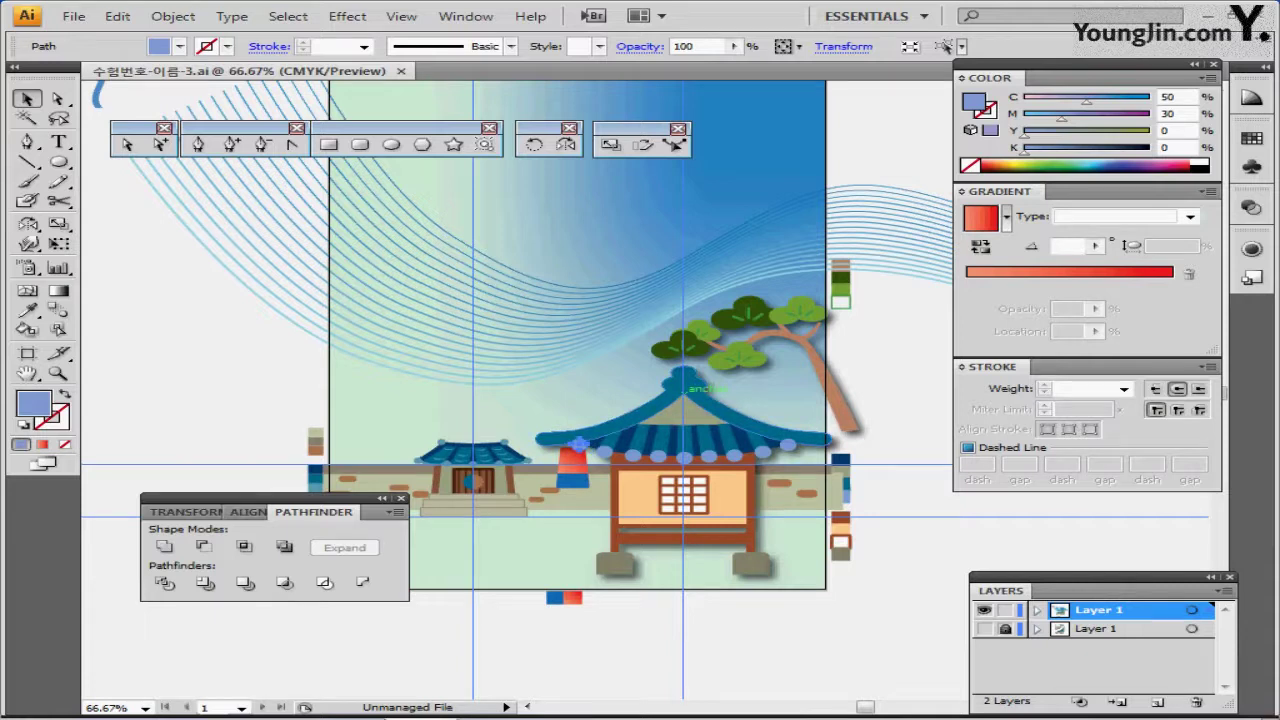
left_click_drag(684, 390, 1067, 553)
left_click(460, 197, "ctrl")
left_click(659, 407, "ctrl")
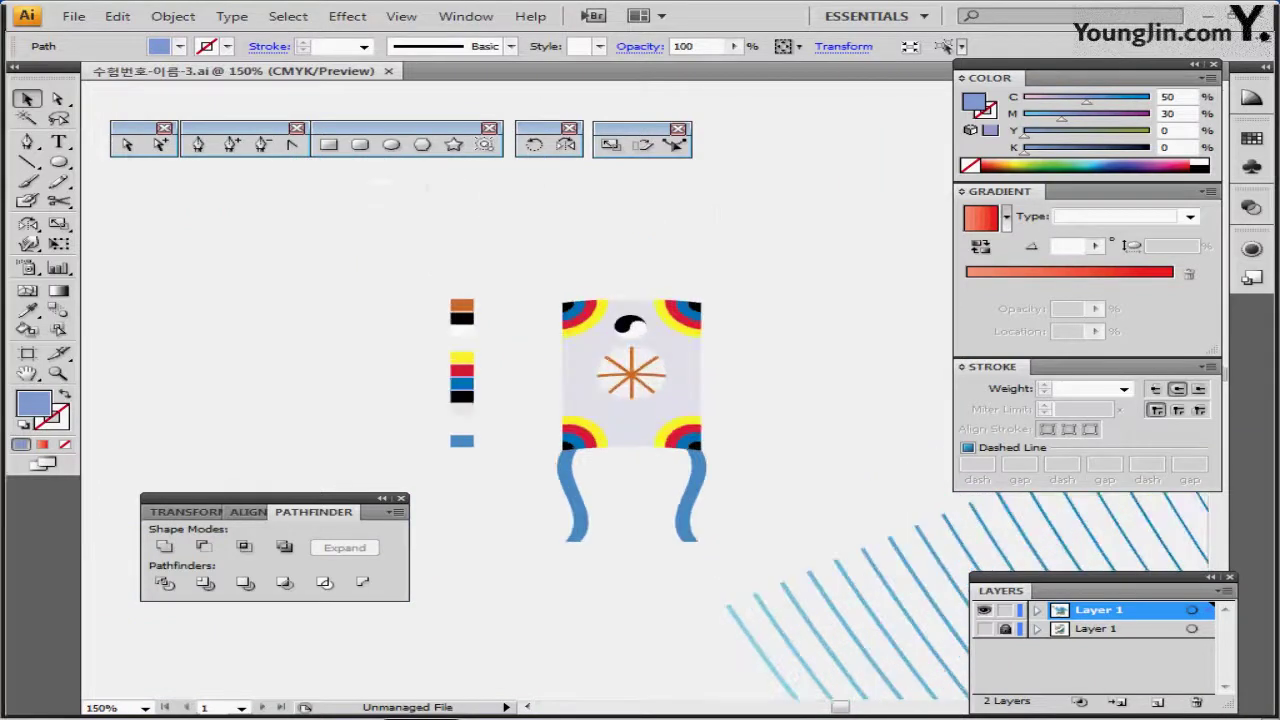
left_click(661, 407, "ctrl")
left_click_drag(661, 407, 782, 341)
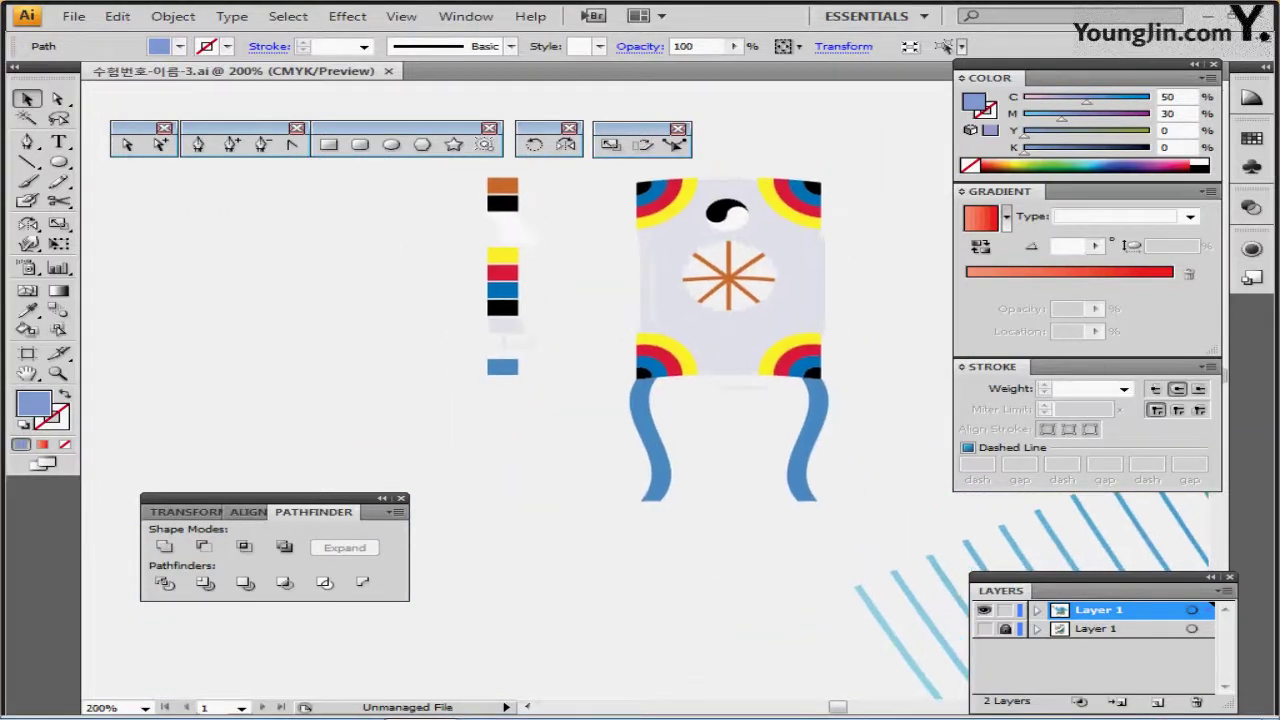
left_click_drag(262, 498, 250, 580)
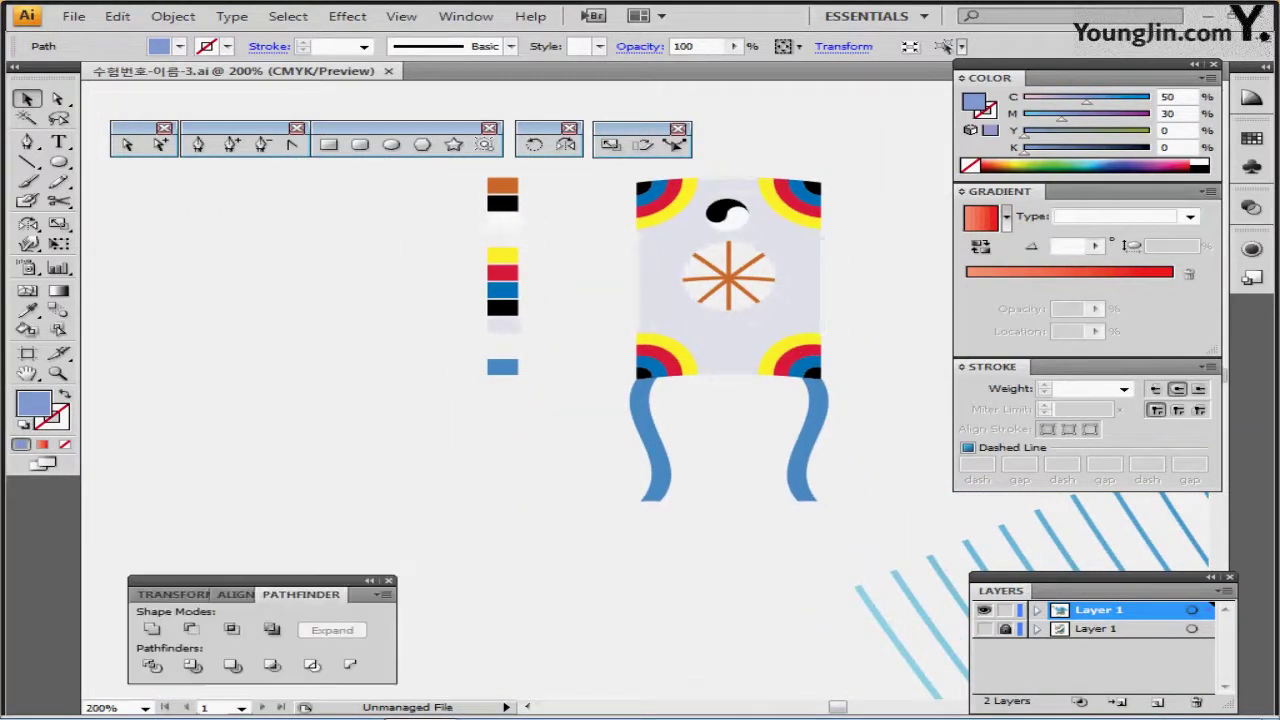
left_click_drag(572, 420, 630, 424)
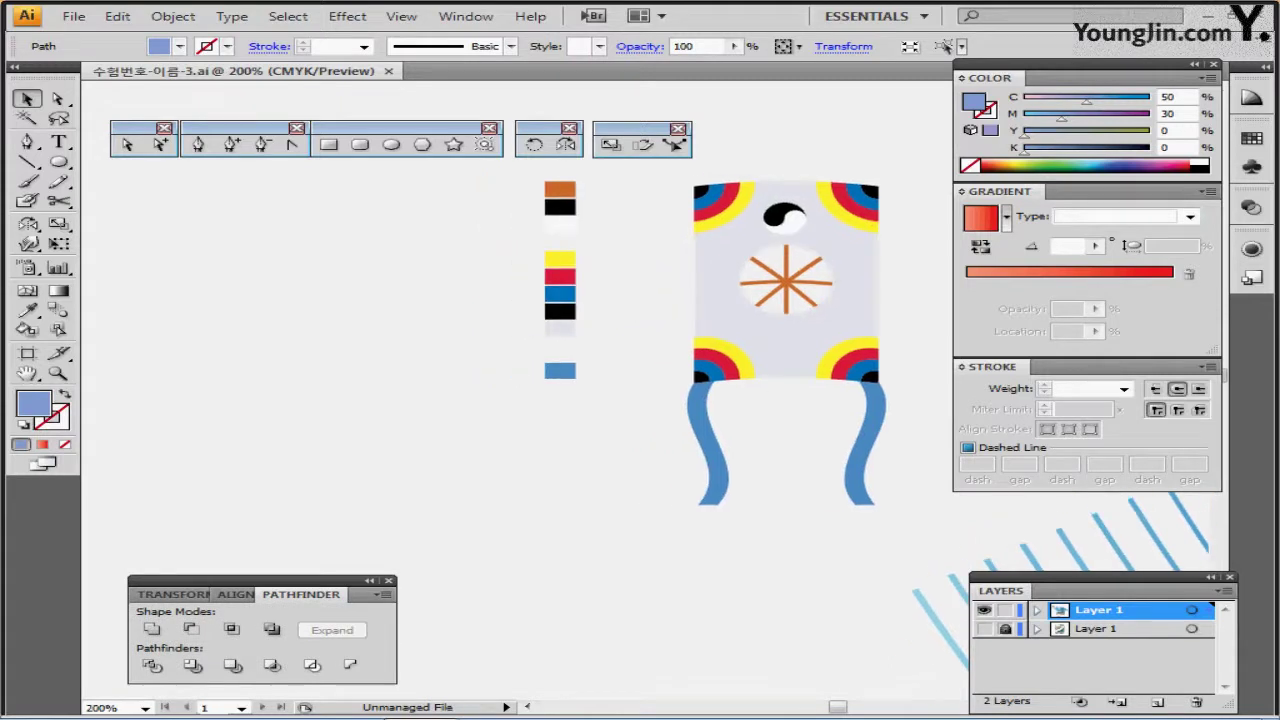
key("ctrl+shift+a")
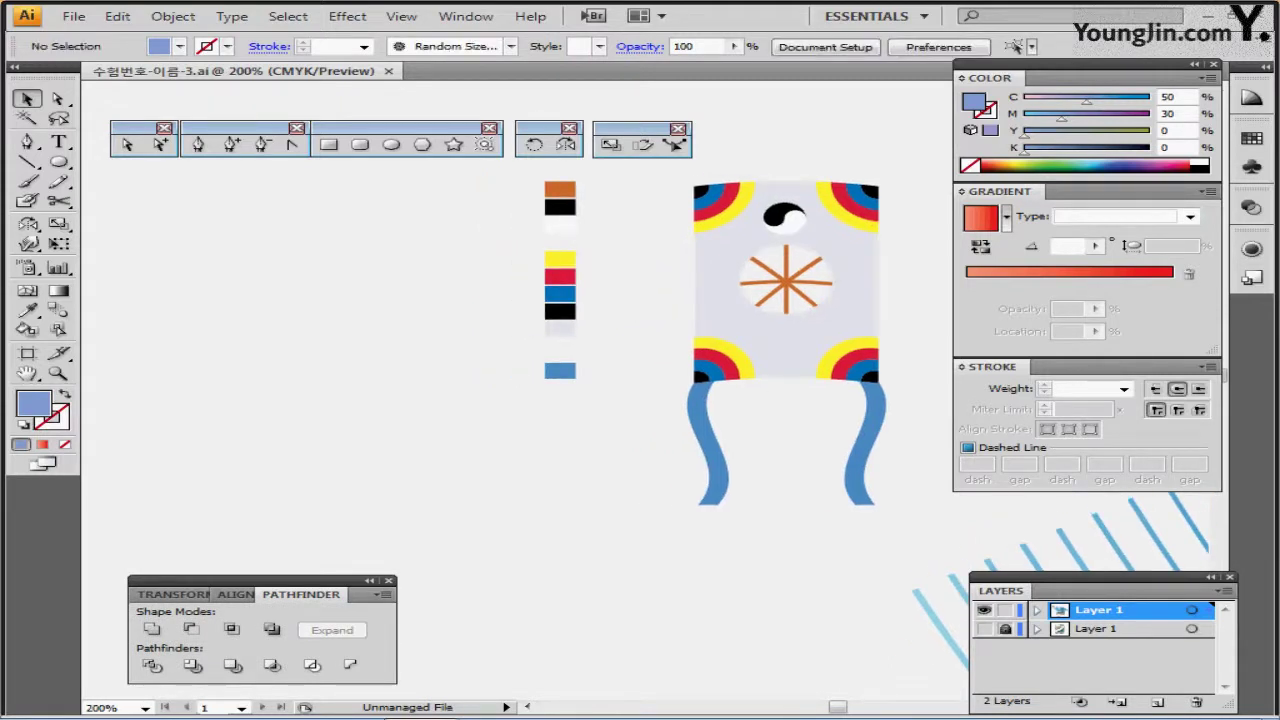
Create a 26 × 27 mm rectangle with the default white fill and black stroke, and place it beside the kite's color swatches.
key("d")
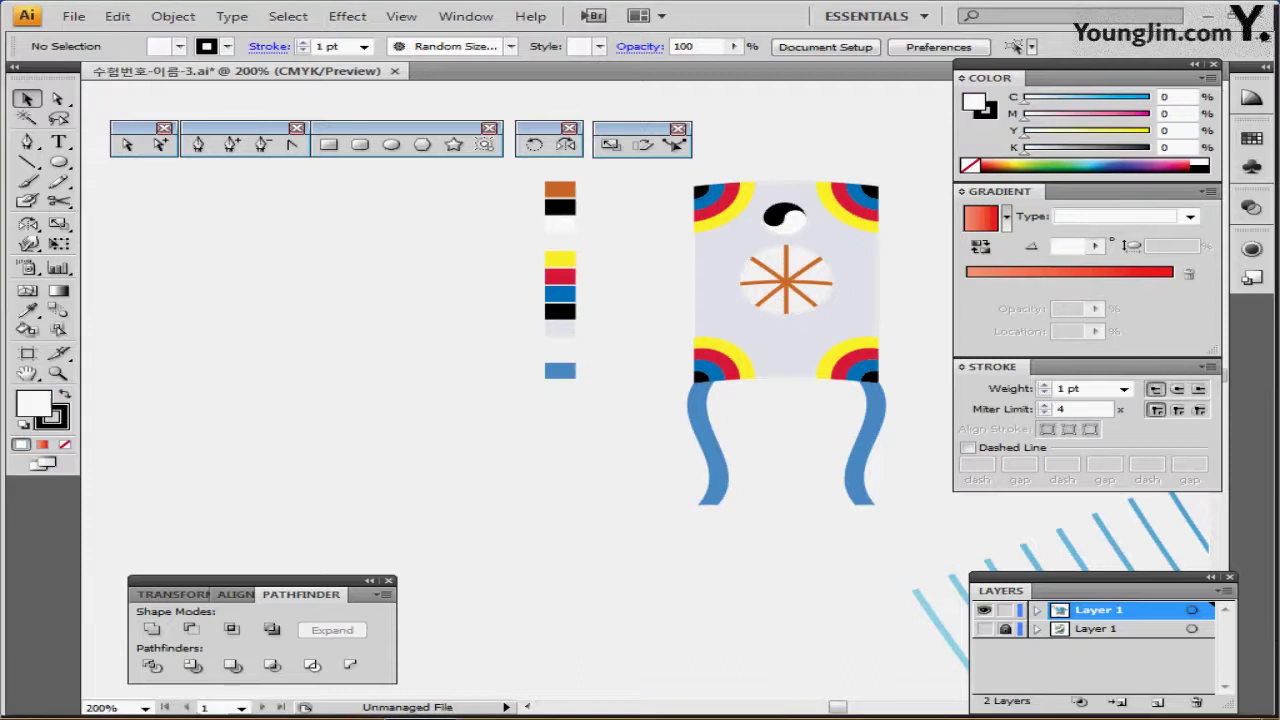
left_click(328, 144)
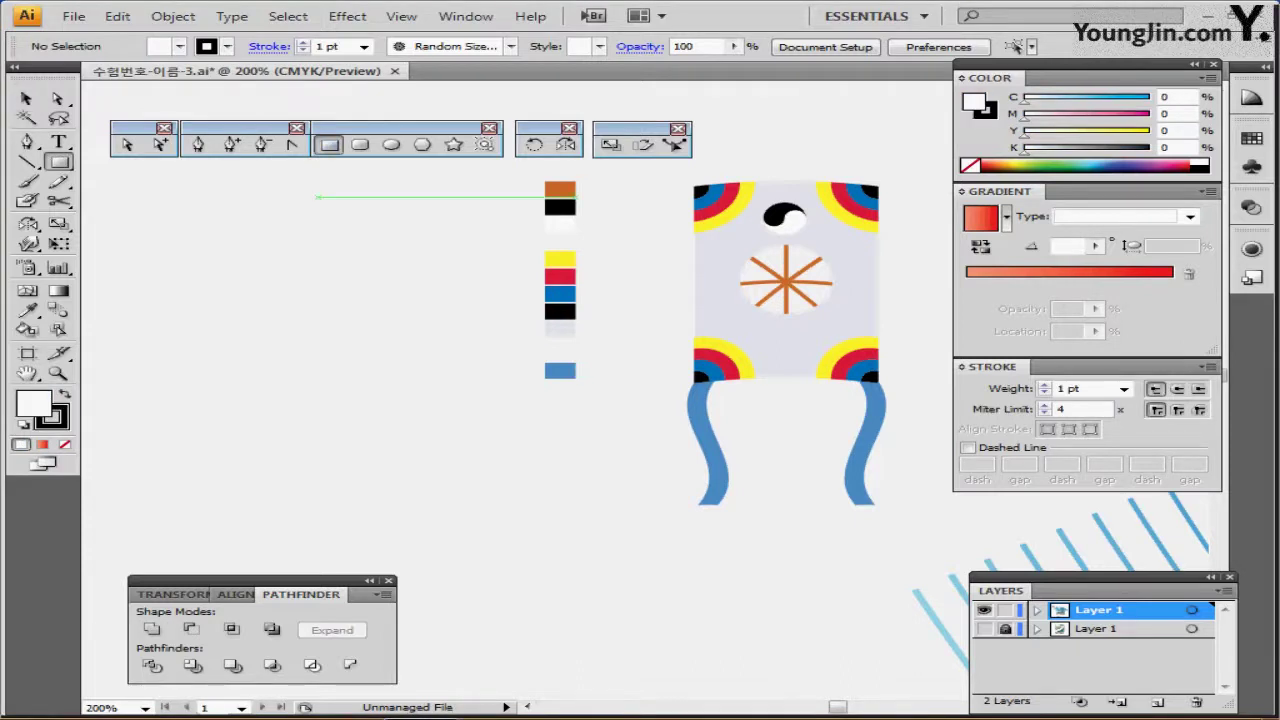
scroll(318, 230, "up", 1)
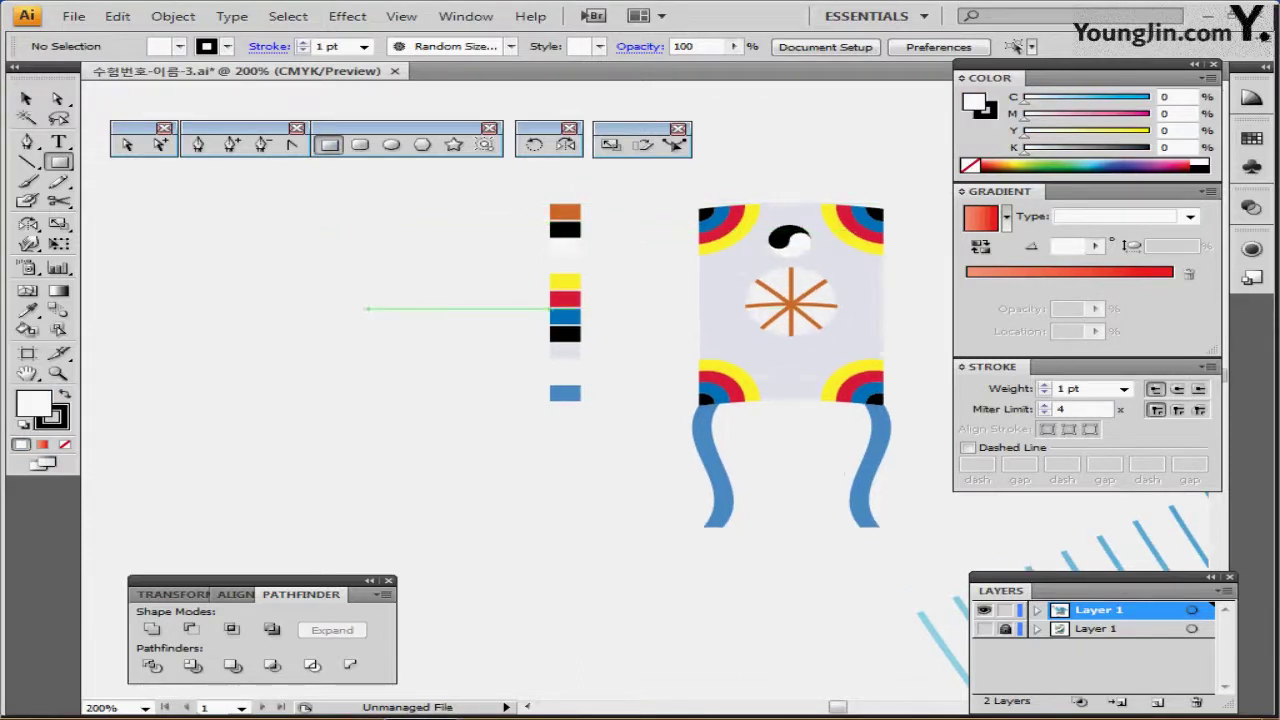
left_click(790, 268)
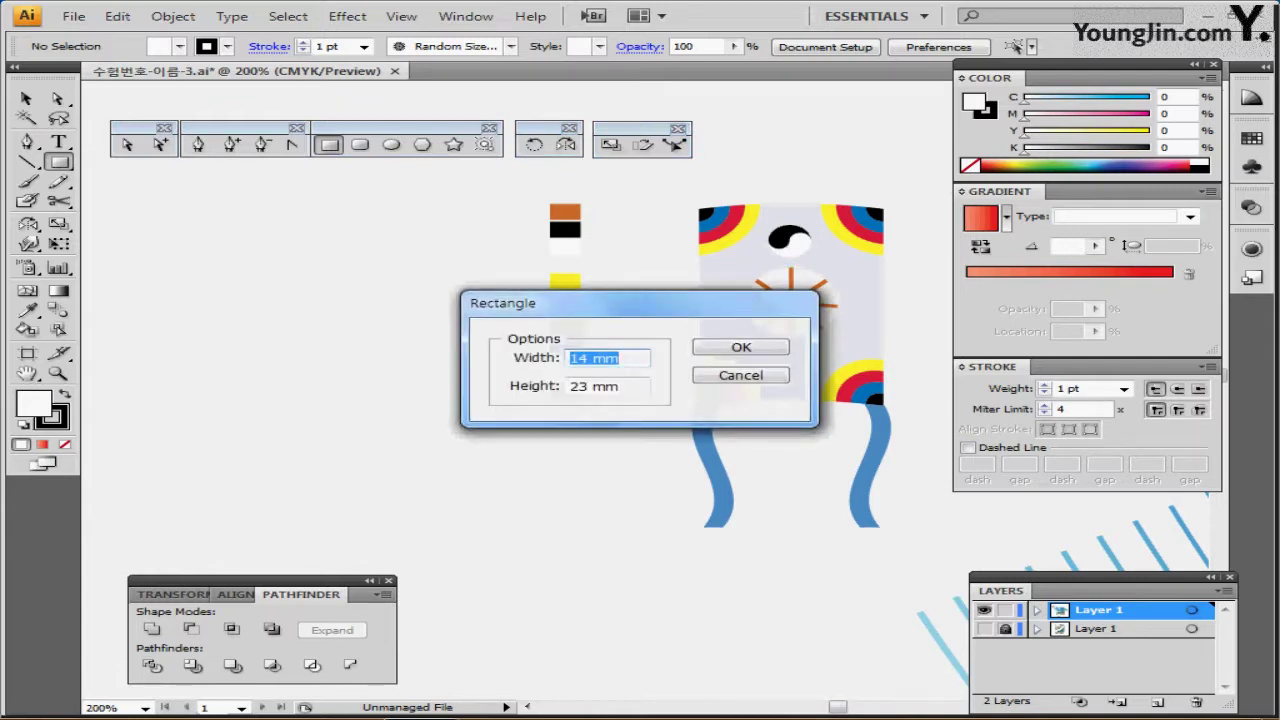
type("26")
key("Tab")
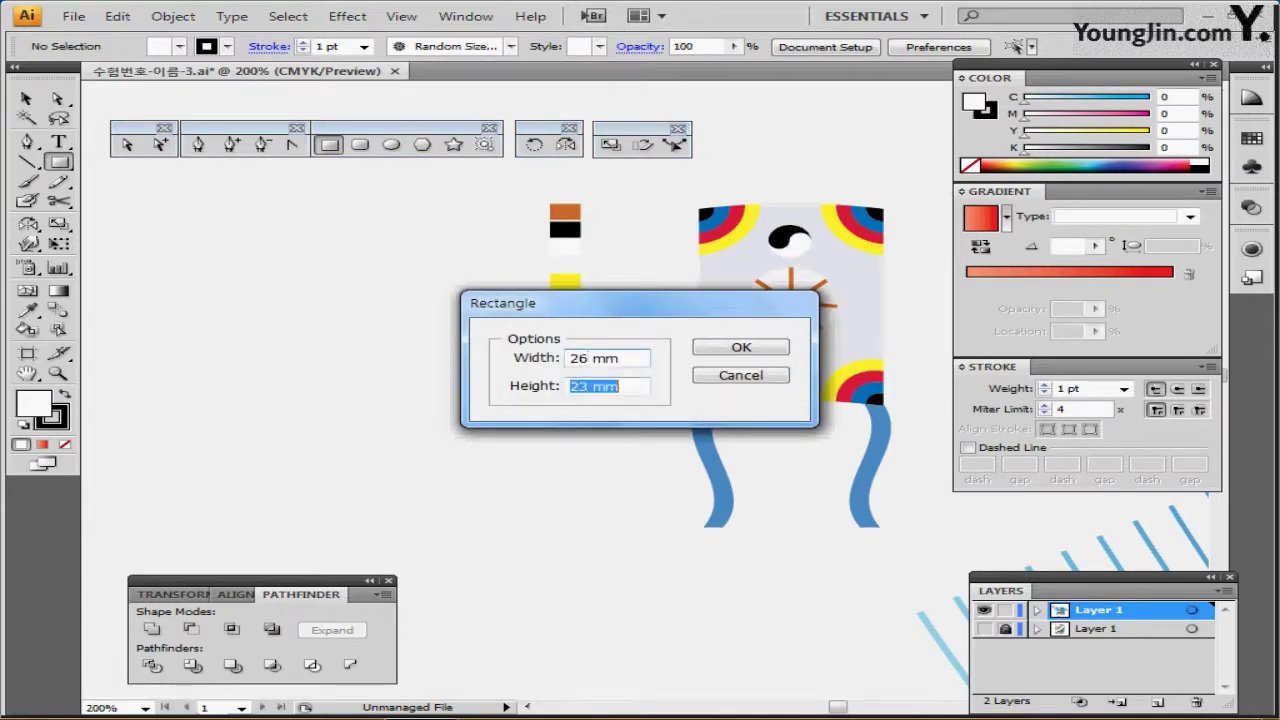
type("27")
key("Return")
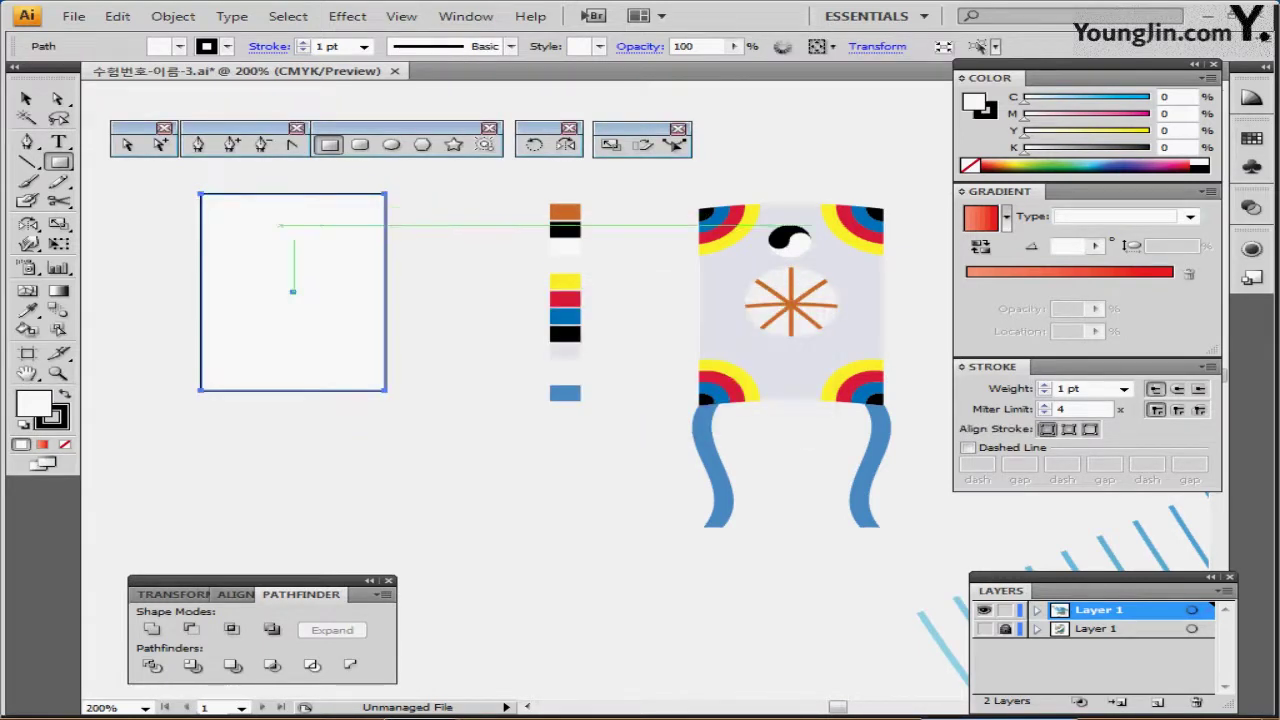
left_click_drag(292, 291, 304, 297)
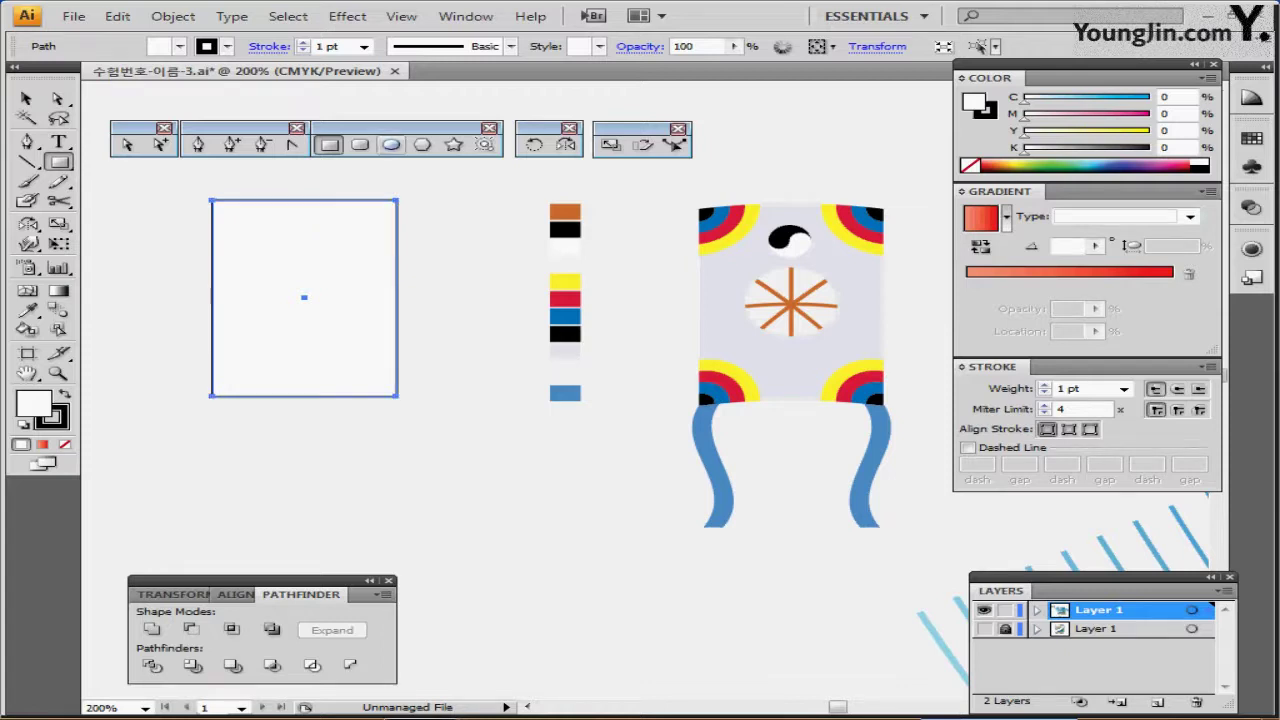
Create a 13 mm wide, 13 mm high circle centred on the rectangle.
left_click(391, 145)
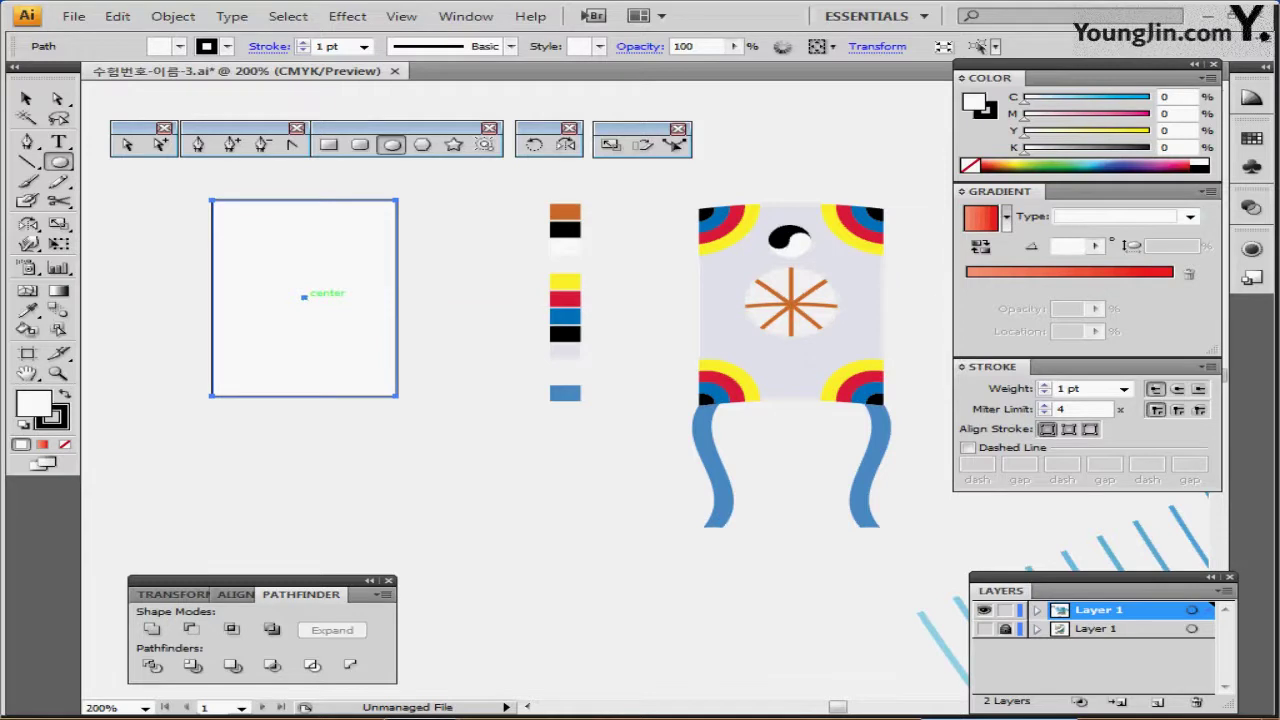
left_click(304, 297)
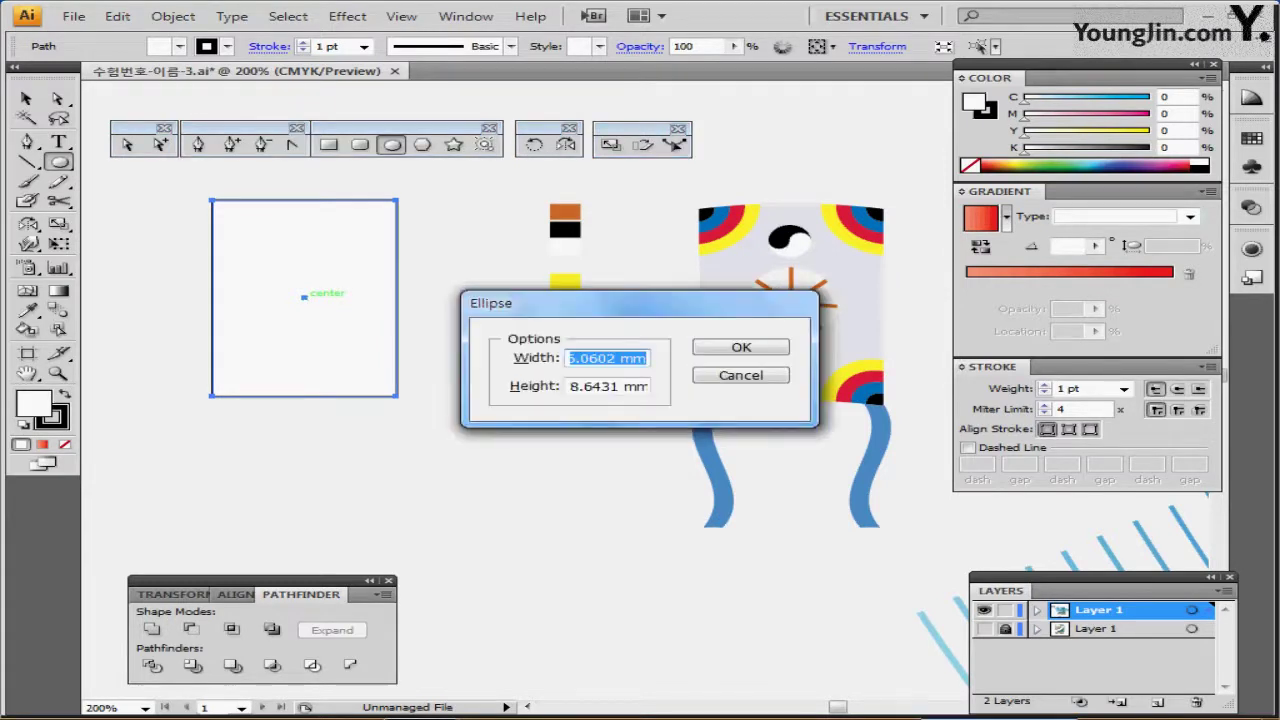
type("13")
key("Tab")
type("13")
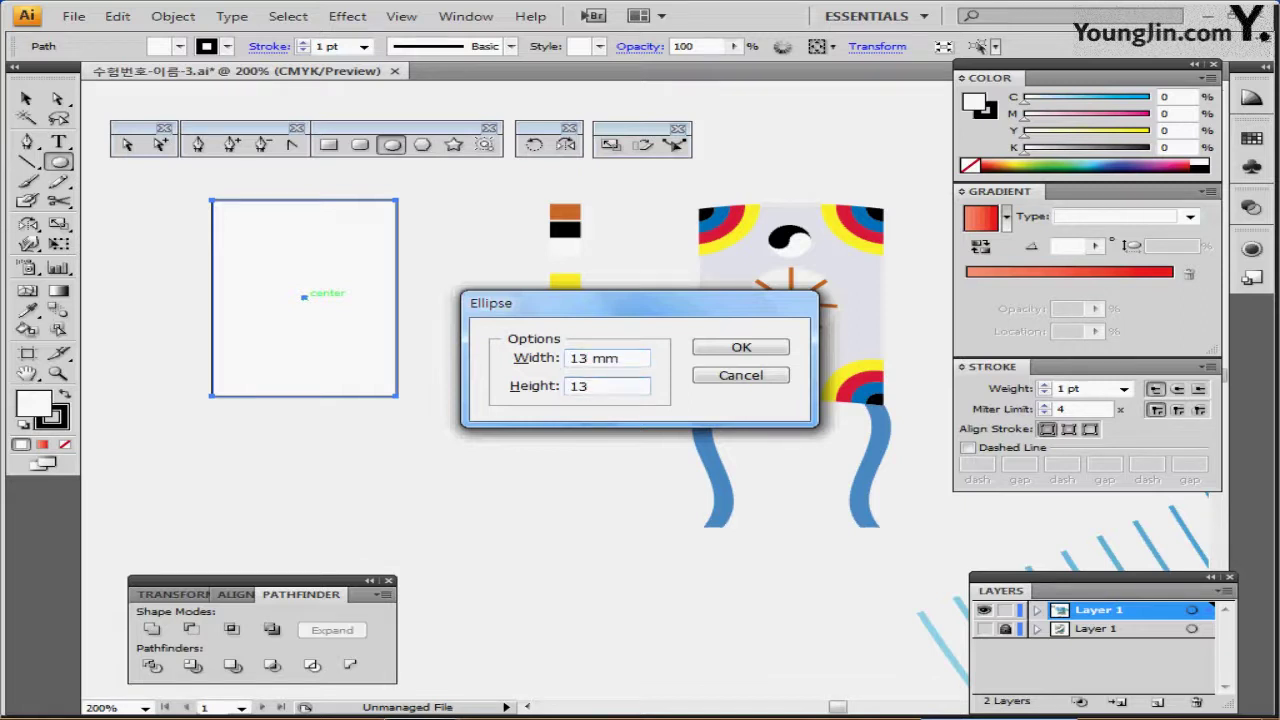
key("Return")
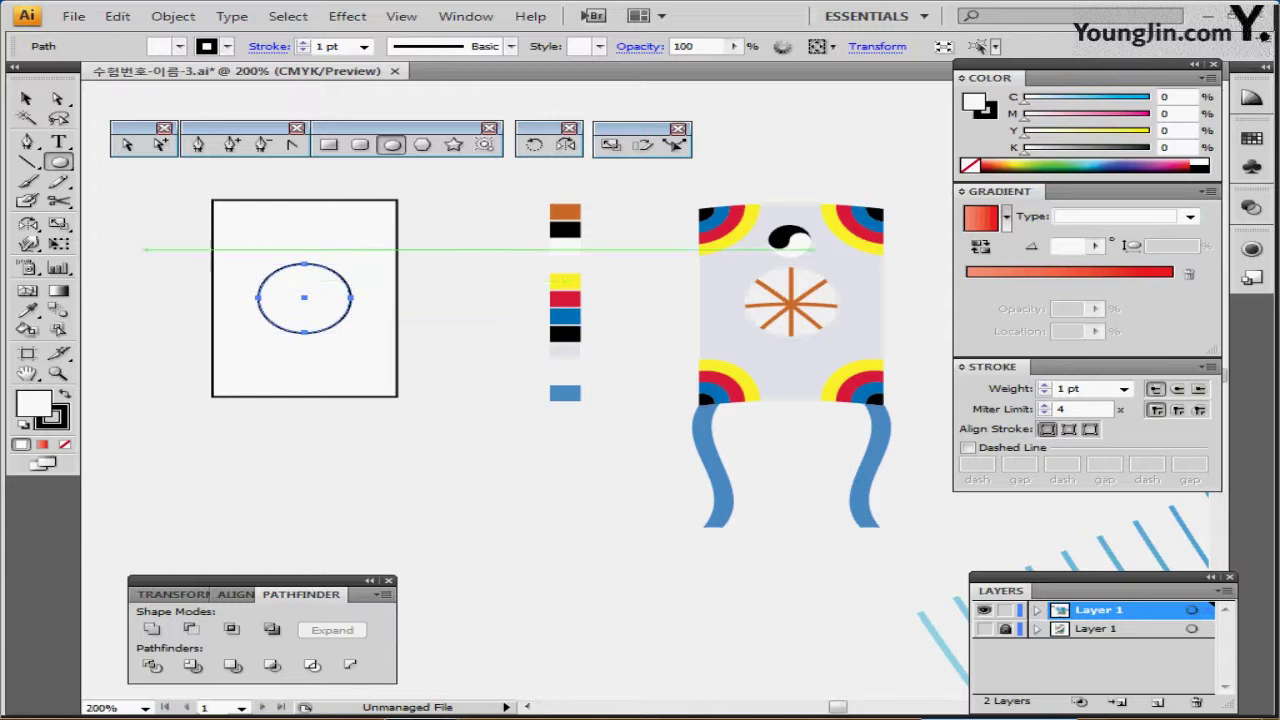
Cut the circle out of the rectangle with Minus Front and clear the selection.
key("ctrl")
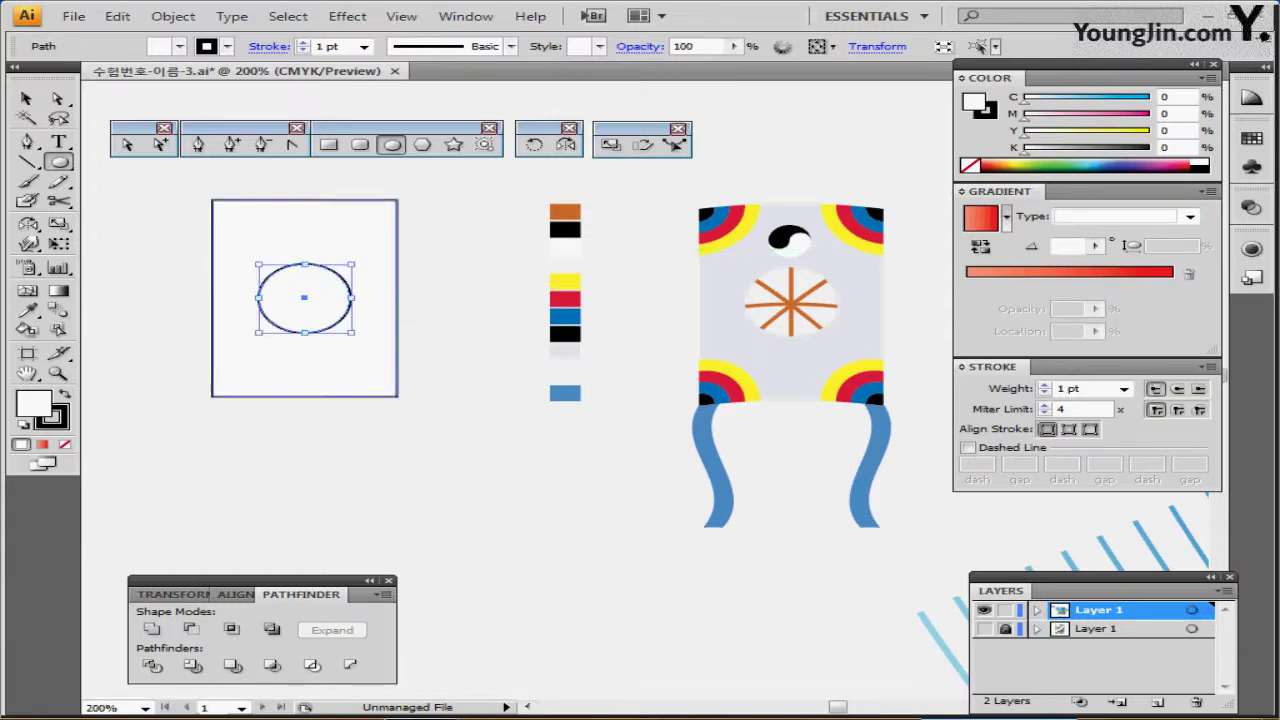
left_click(352, 250, "ctrl+shift")
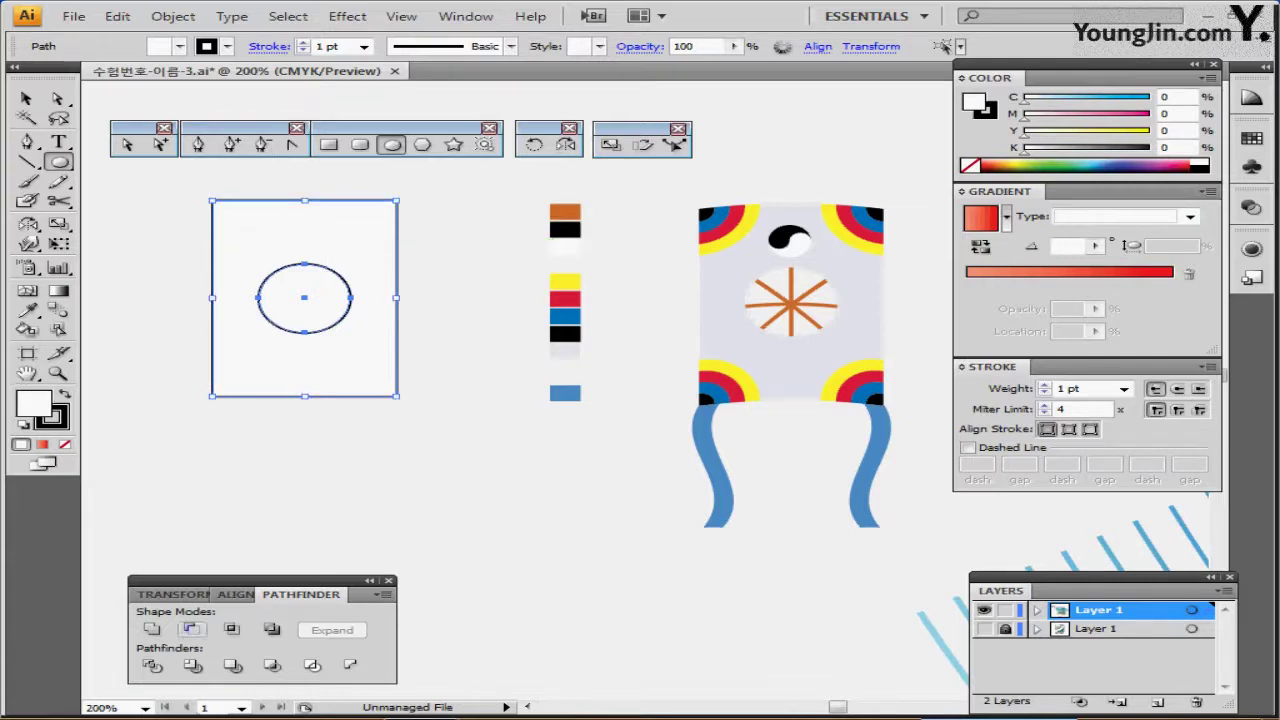
left_click(191, 629)
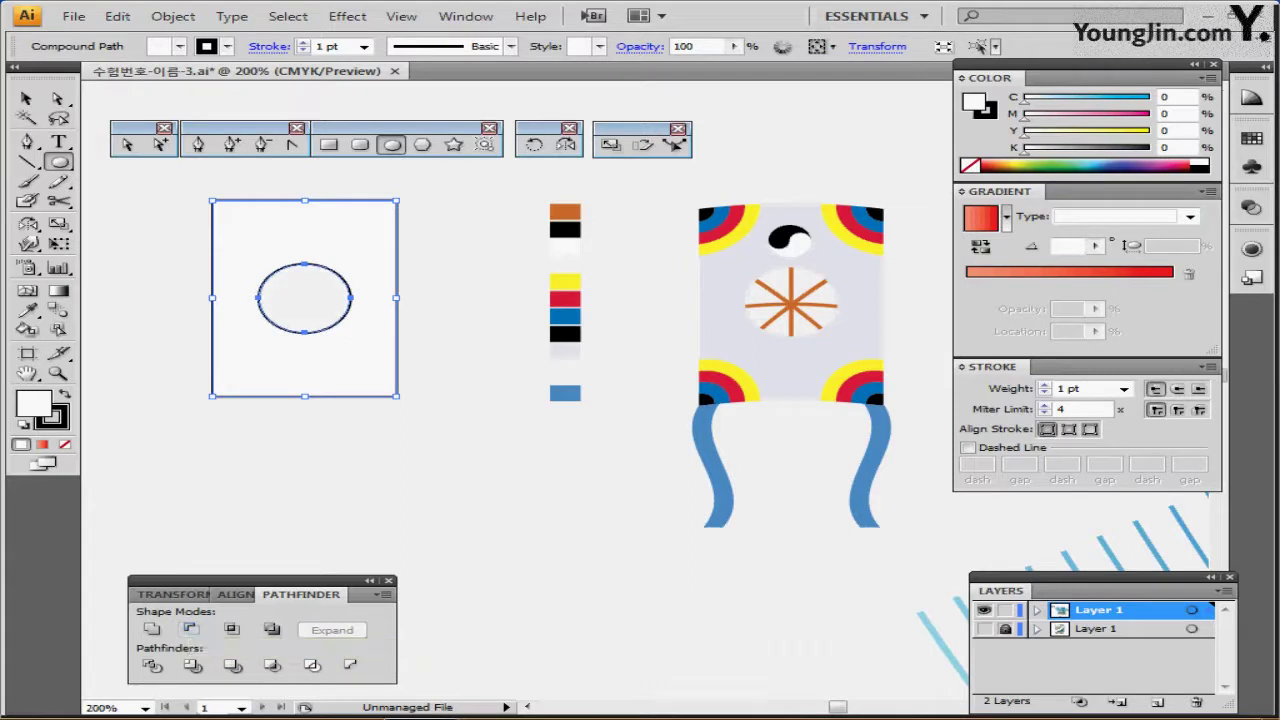
left_click(462, 402, "ctrl")
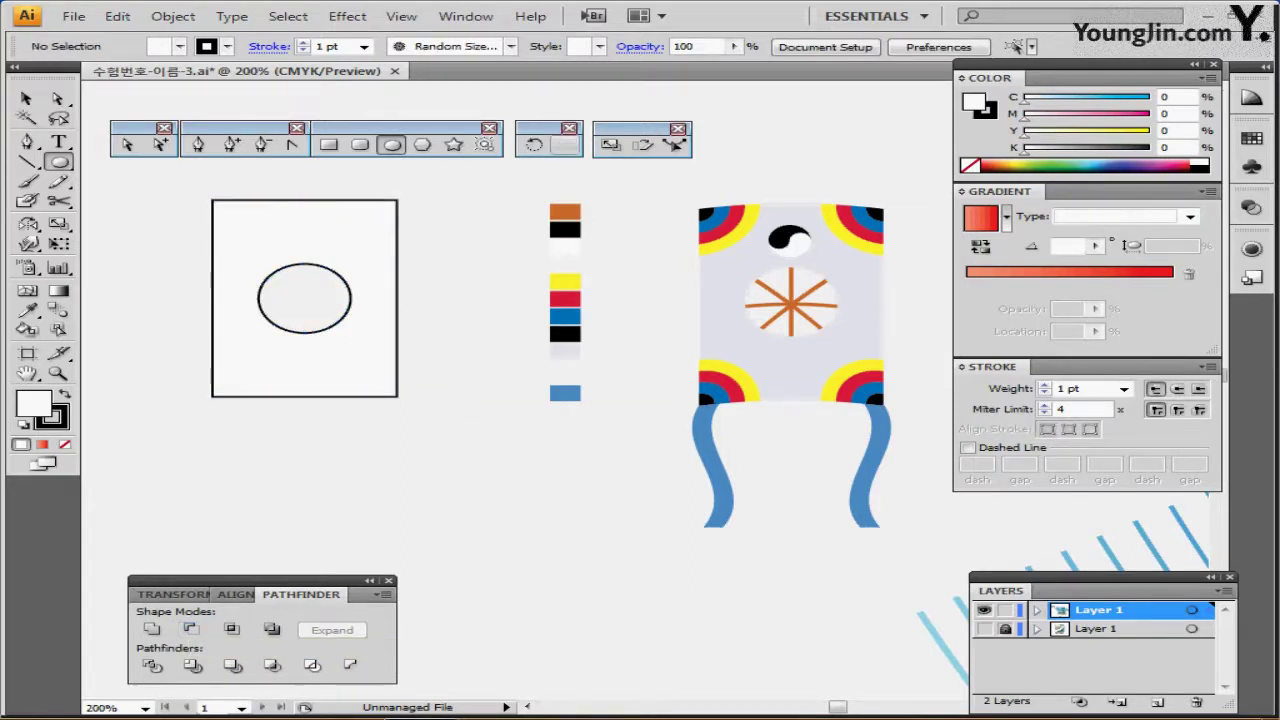
Take the orange-brown swatch's fill with no stroke as the current colors and ready the Rectangle tool for the kite's spokes.
left_click(563, 210, "ctrl")
left_click(490, 215, "ctrl")
left_click(328, 145)
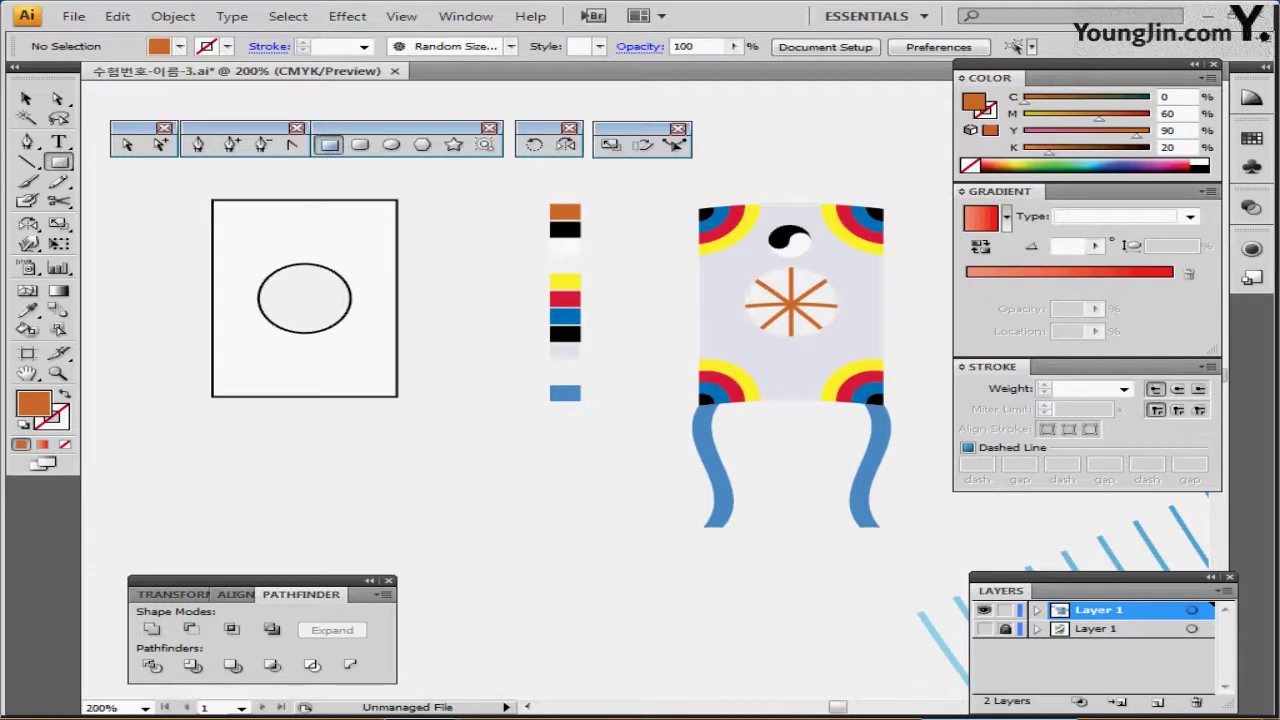
Draw a thin vertical orange bar about 1.18 by 17.46 mm over the circle and centre it horizontally with the circle and outer rectangle.
left_click_drag(297, 248, 304, 339)
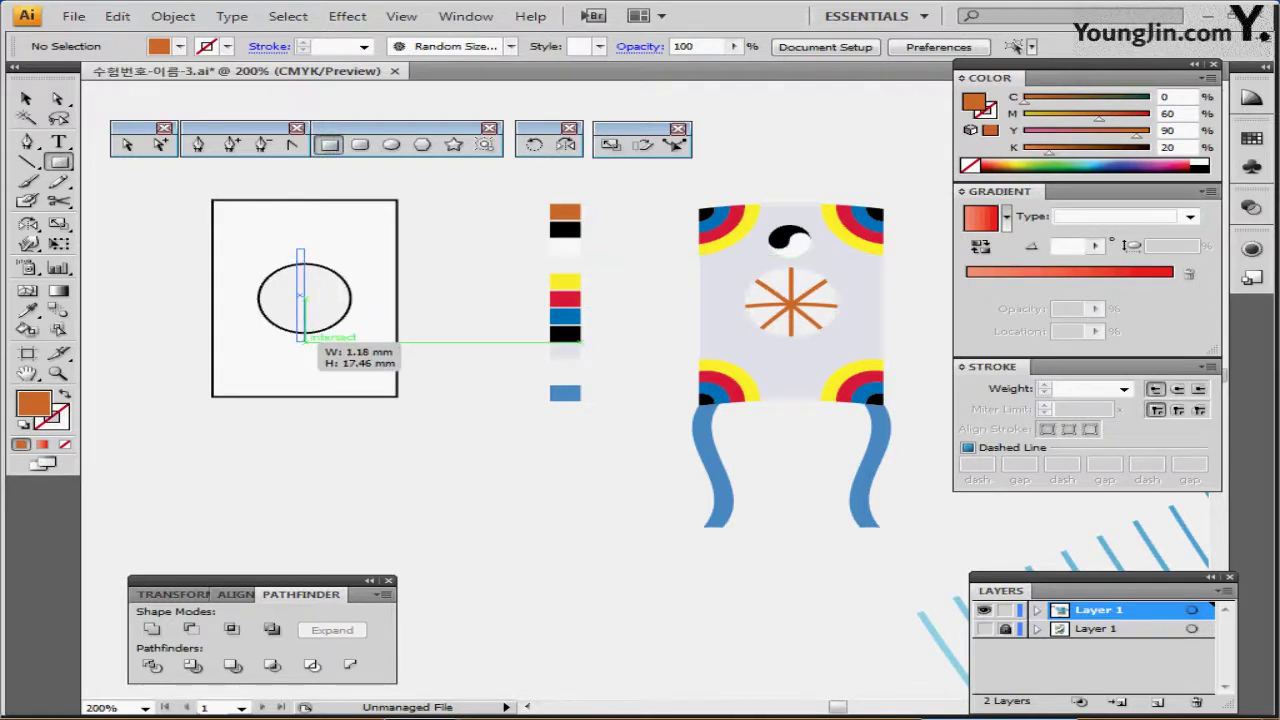
left_click_drag(304, 339, 304, 339)
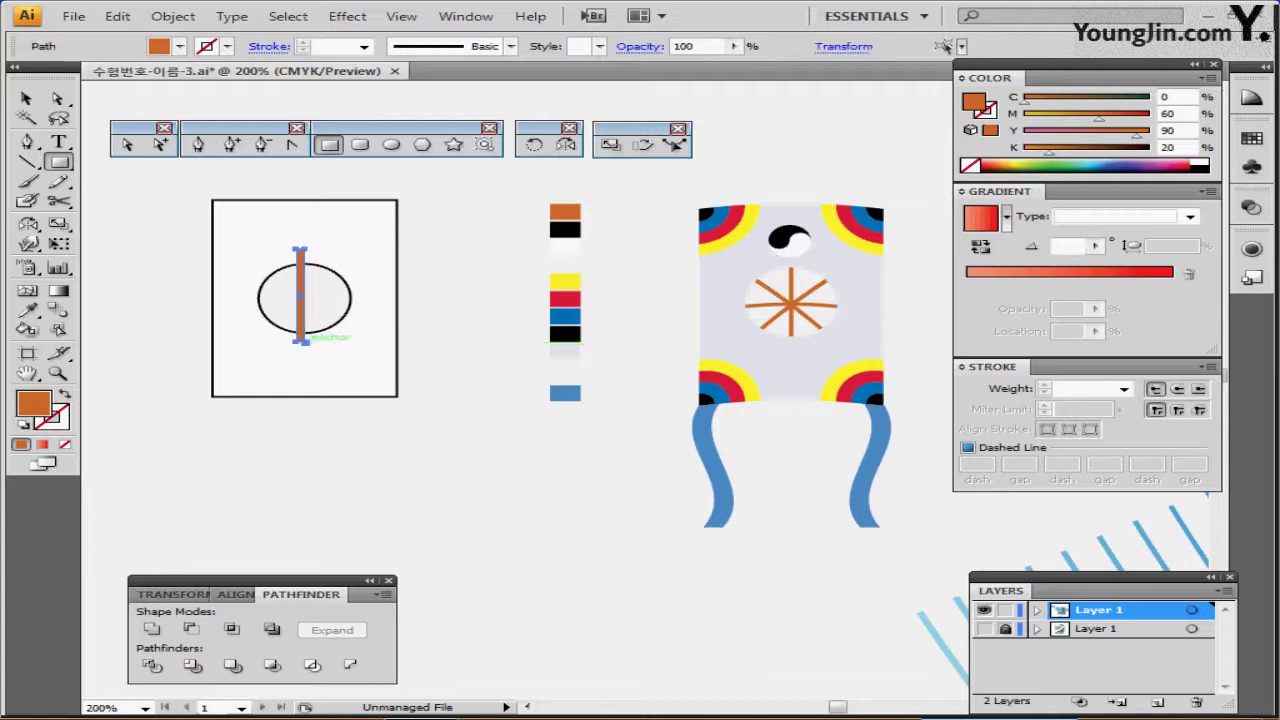
key("ctrl+a")
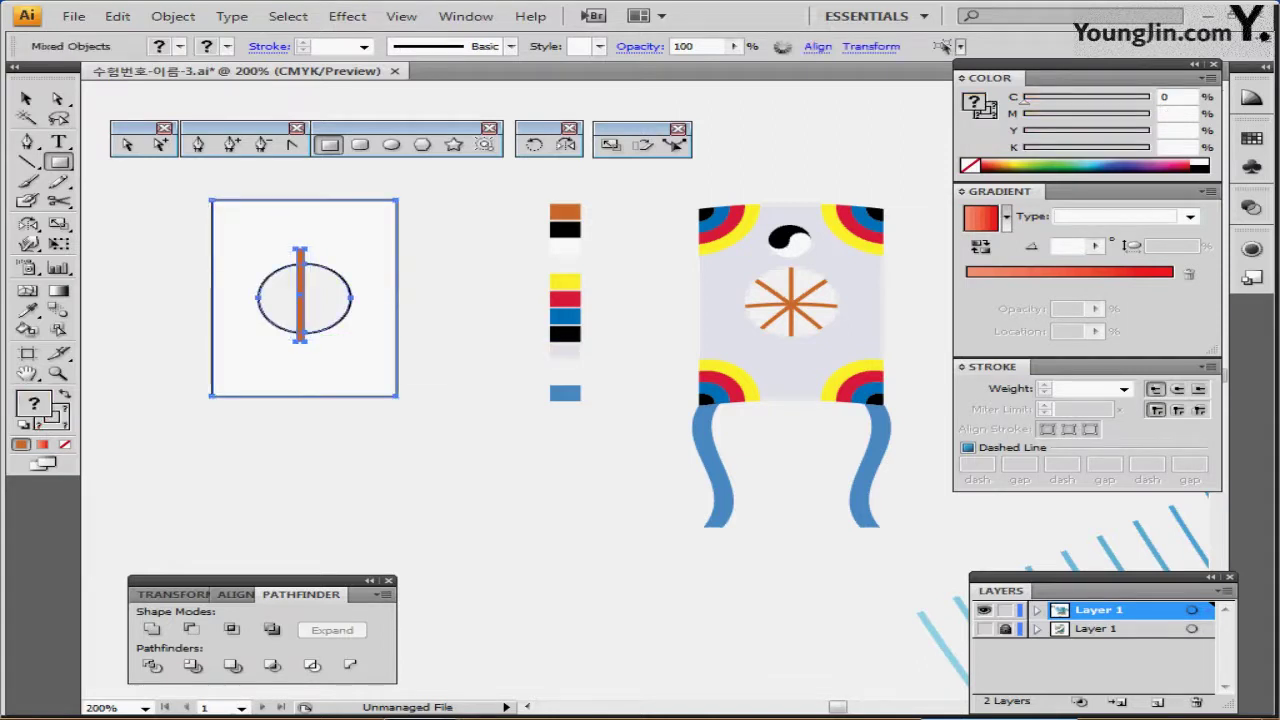
left_click(236, 595)
left_click(196, 628)
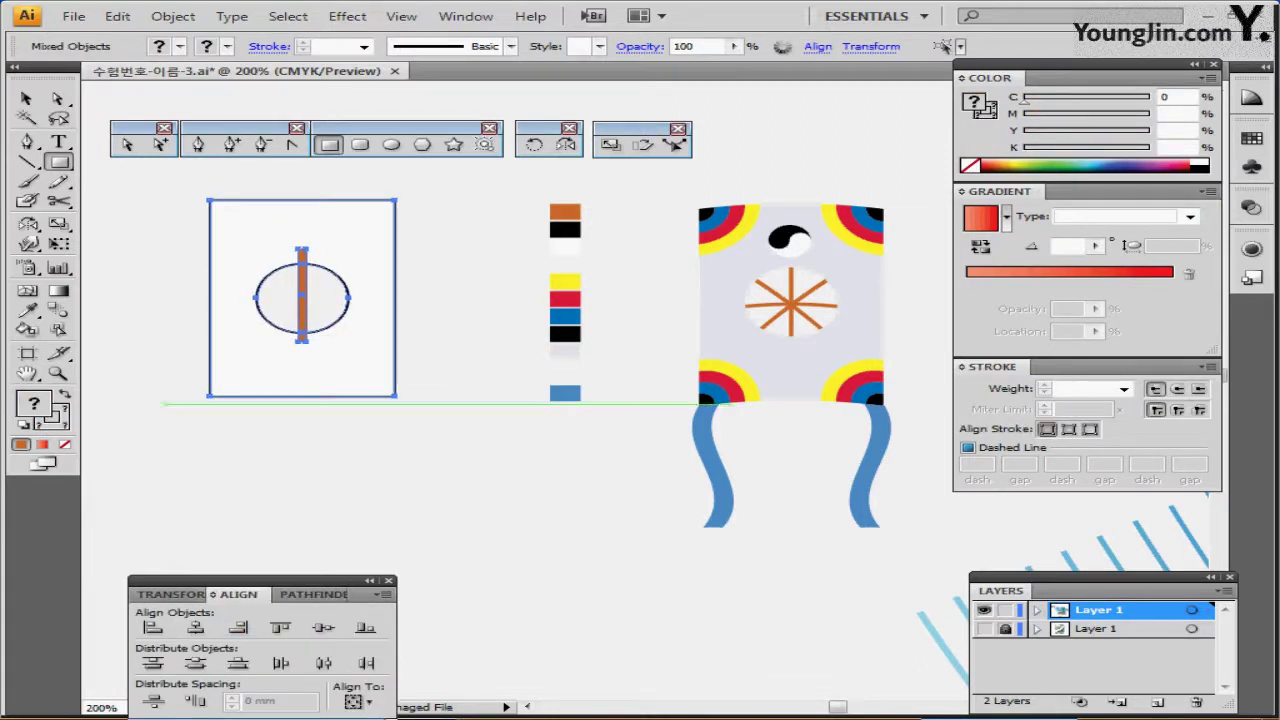
Align the bar, circle and outer rectangle on their vertical and horizontal centres, deselect everything, and save the document.
left_click(162, 404, "ctrl")
key("ctrl+a")
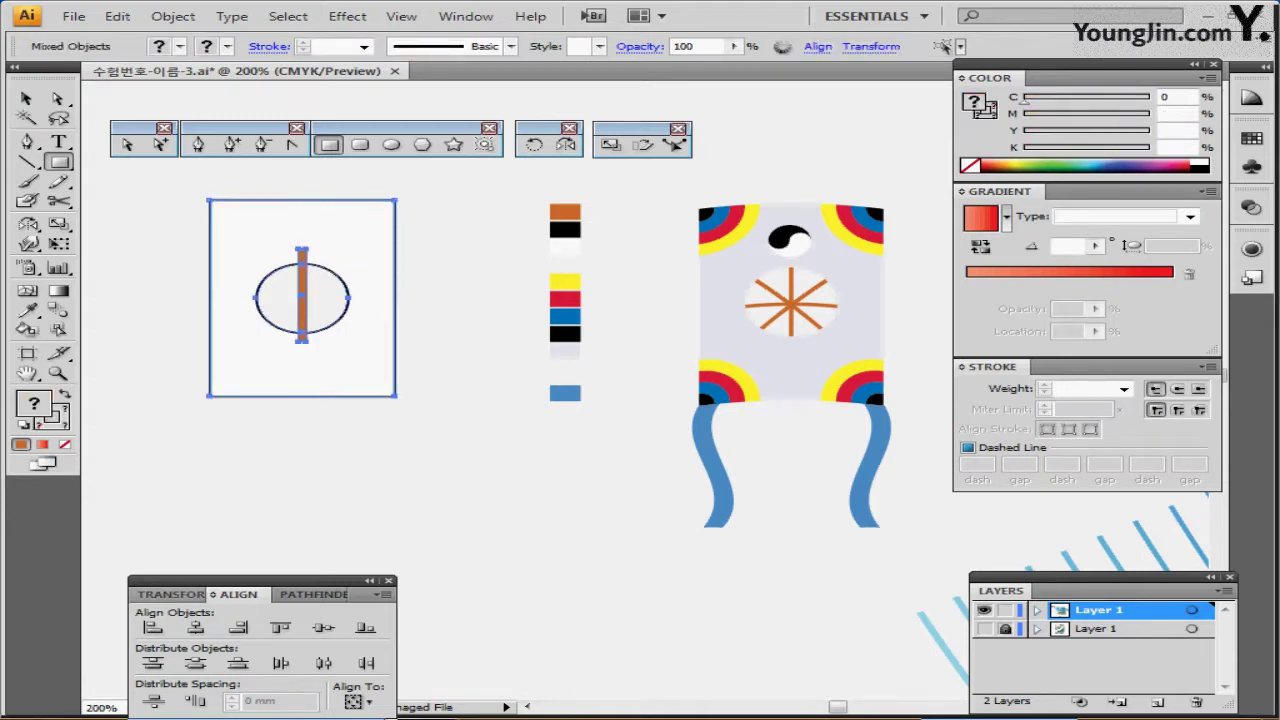
left_click(324, 628)
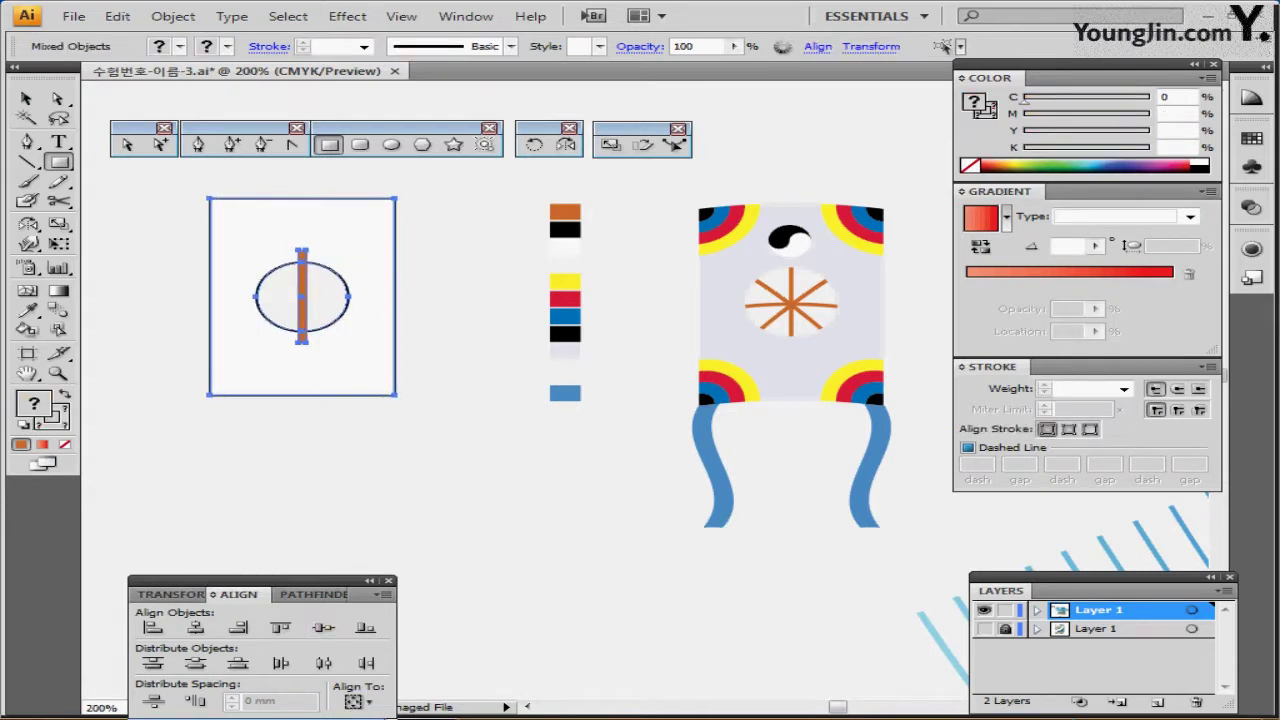
left_click(196, 628)
left_click(324, 628)
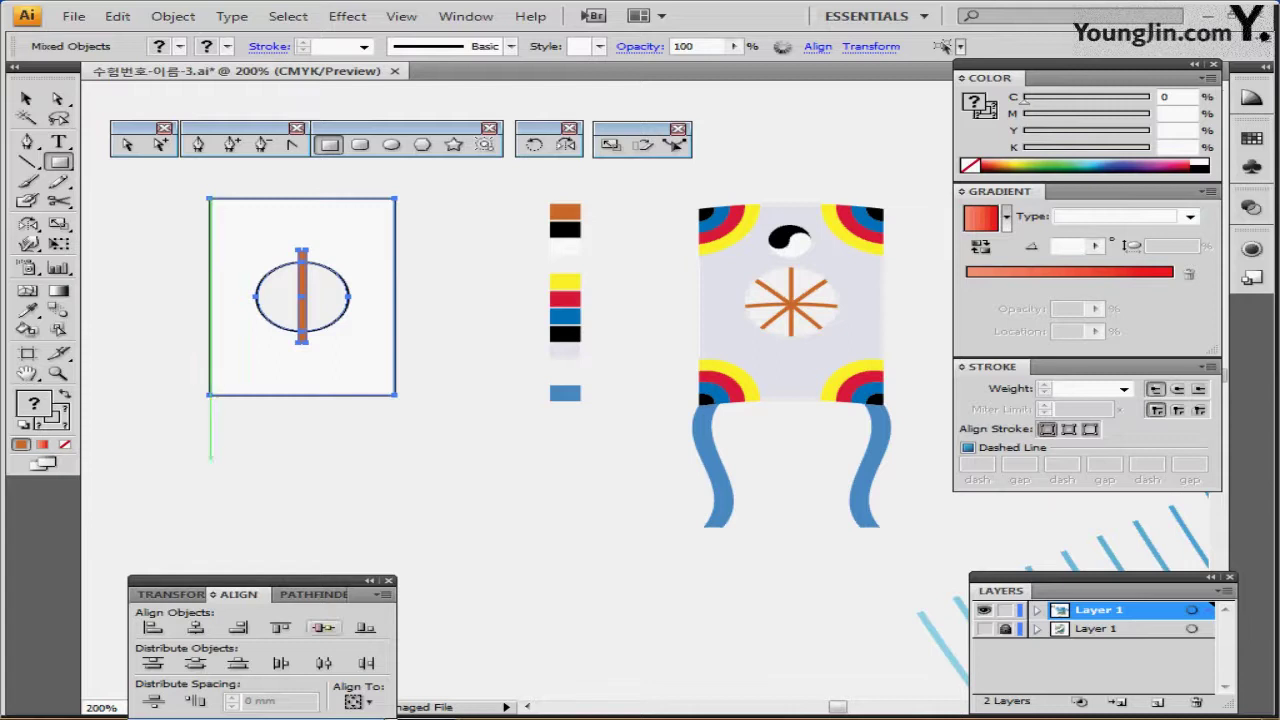
left_click(209, 459, "ctrl")
left_click(302, 296)
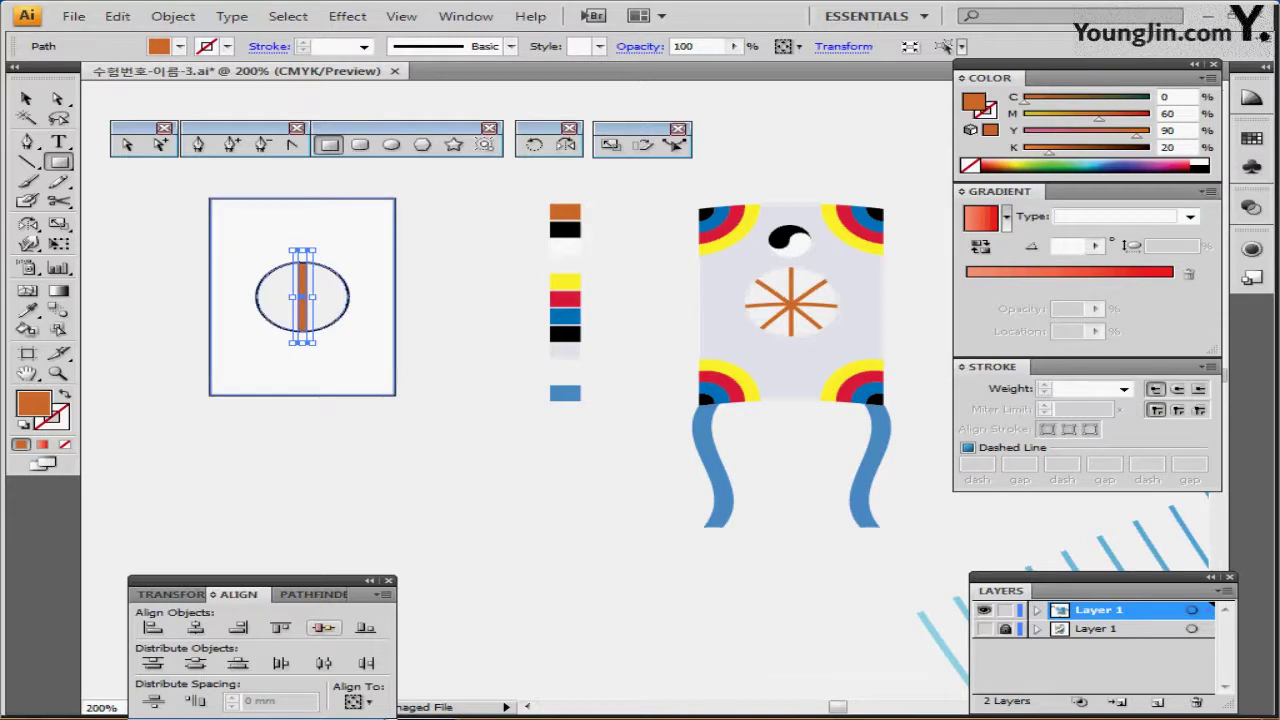
key("ctrl+shift+a")
key("ctrl+s")
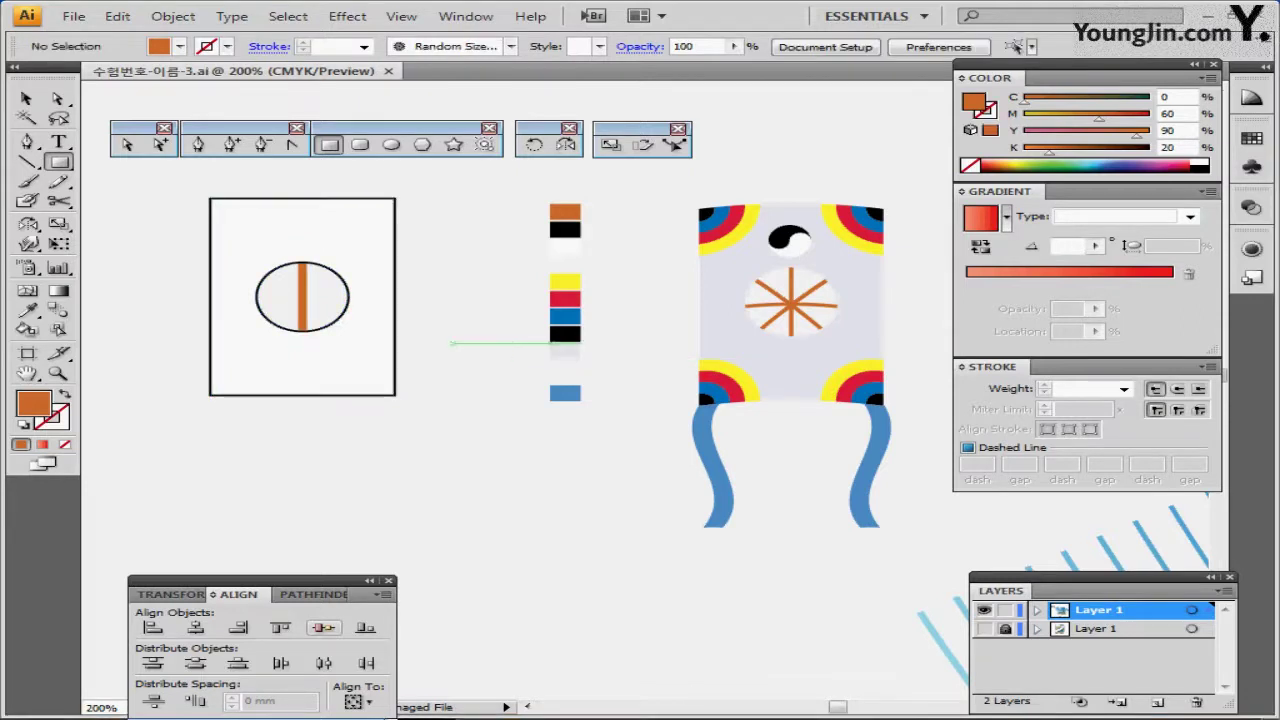
Select the outer rectangle, circle and bar again, re-align their horizontal centres, and clear the selection.
left_click(400, 341, "ctrl")
left_click(533, 386, "ctrl")
left_click_drag(610, 330, 318, 344)
left_click(299, 360, "ctrl")
left_click_drag(572, 333, 316, 414)
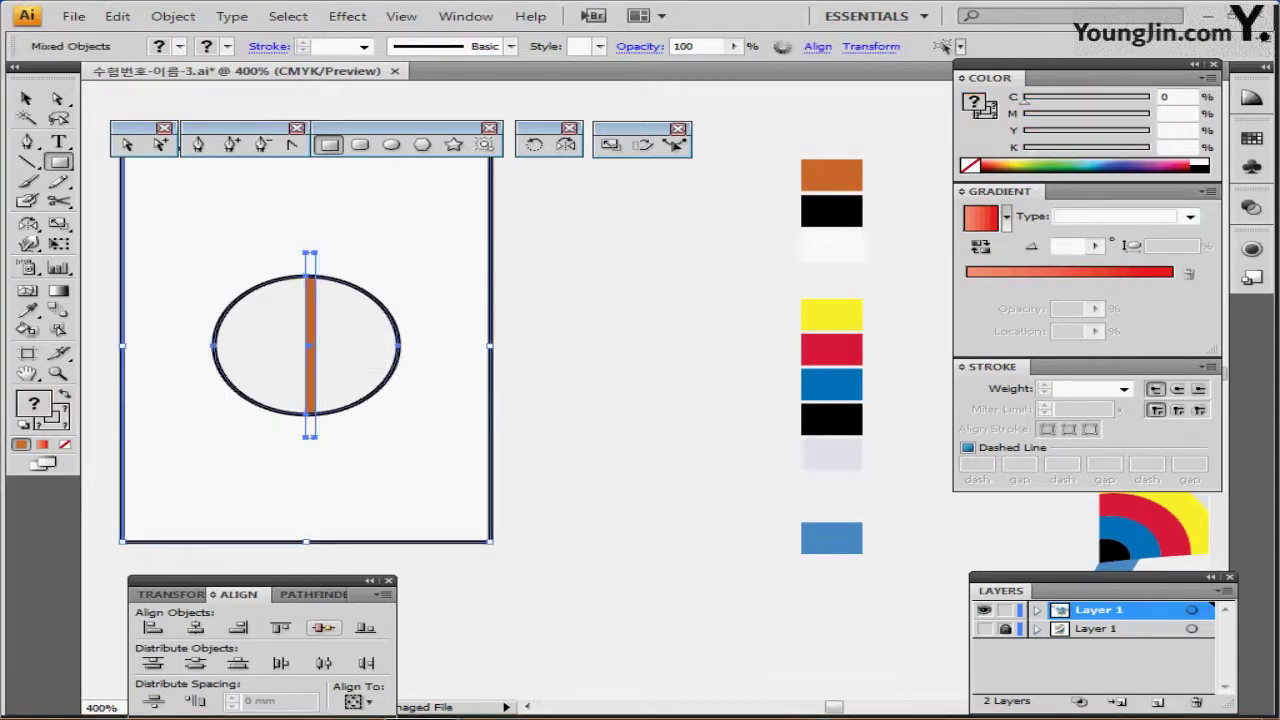
left_click(196, 628)
key("ctrl+shift+a")
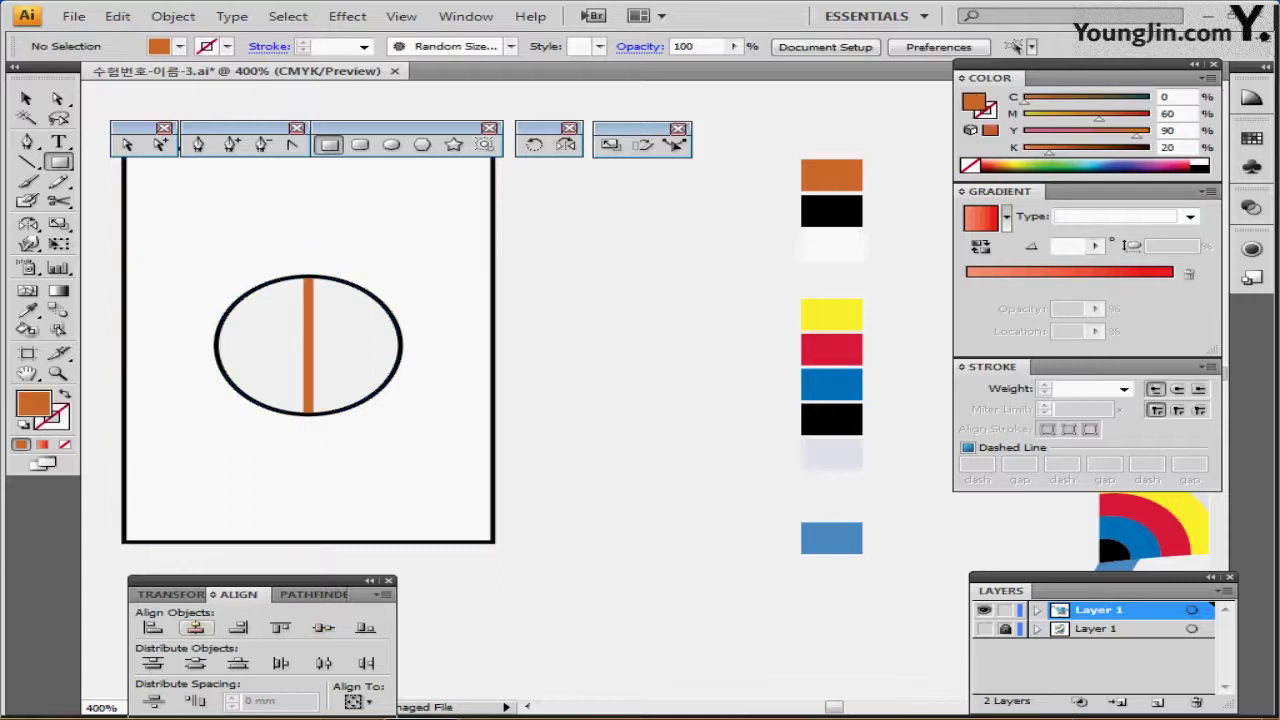
Create a copy of the orange bar rotated by 45° about its centre.
left_click(309, 354, "ctrl")
key("ctrl+minus")
left_click_drag(608, 371, 370, 368)
key("r")
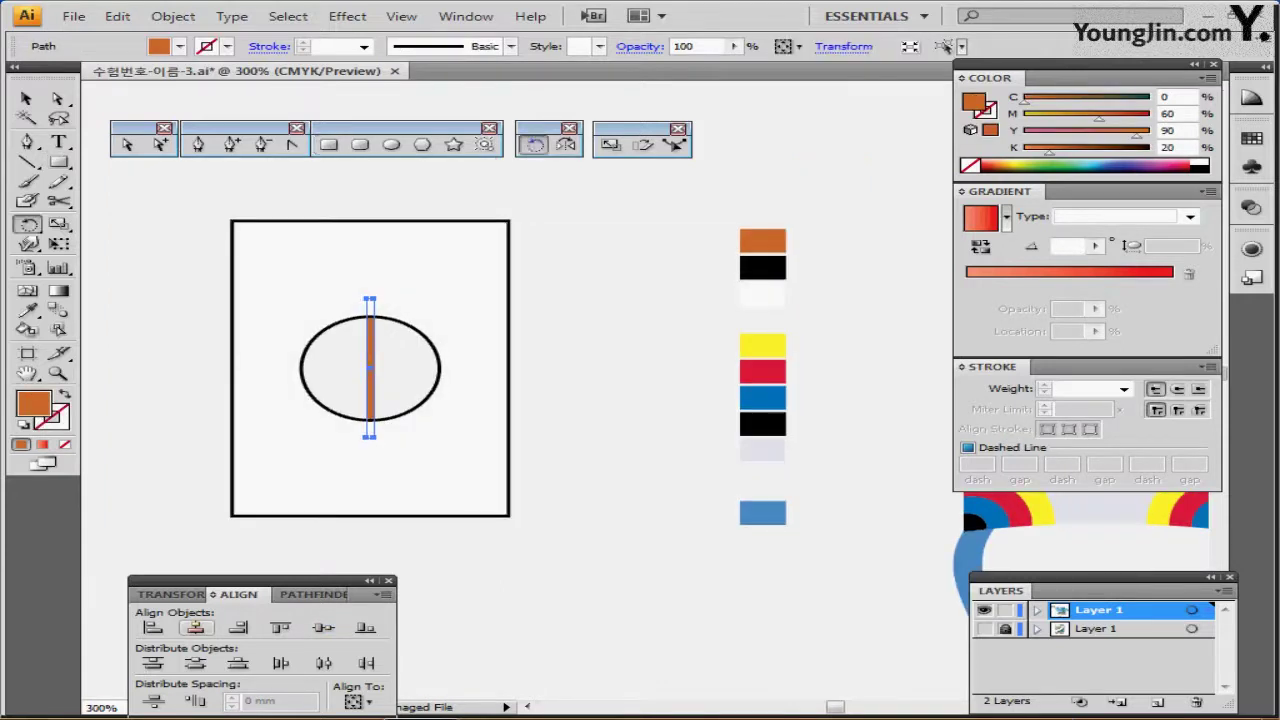
key("Return")
left_click_drag(600, 287, 687, 286)
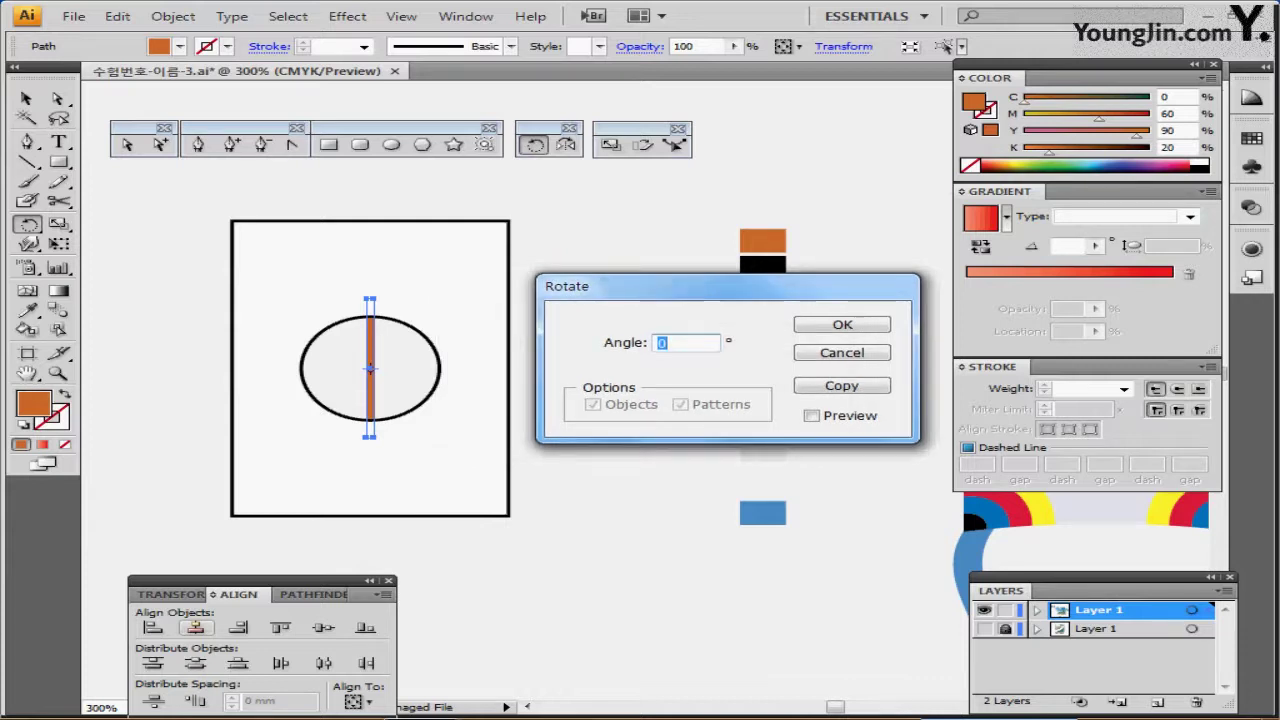
type("45")
left_click(842, 386)
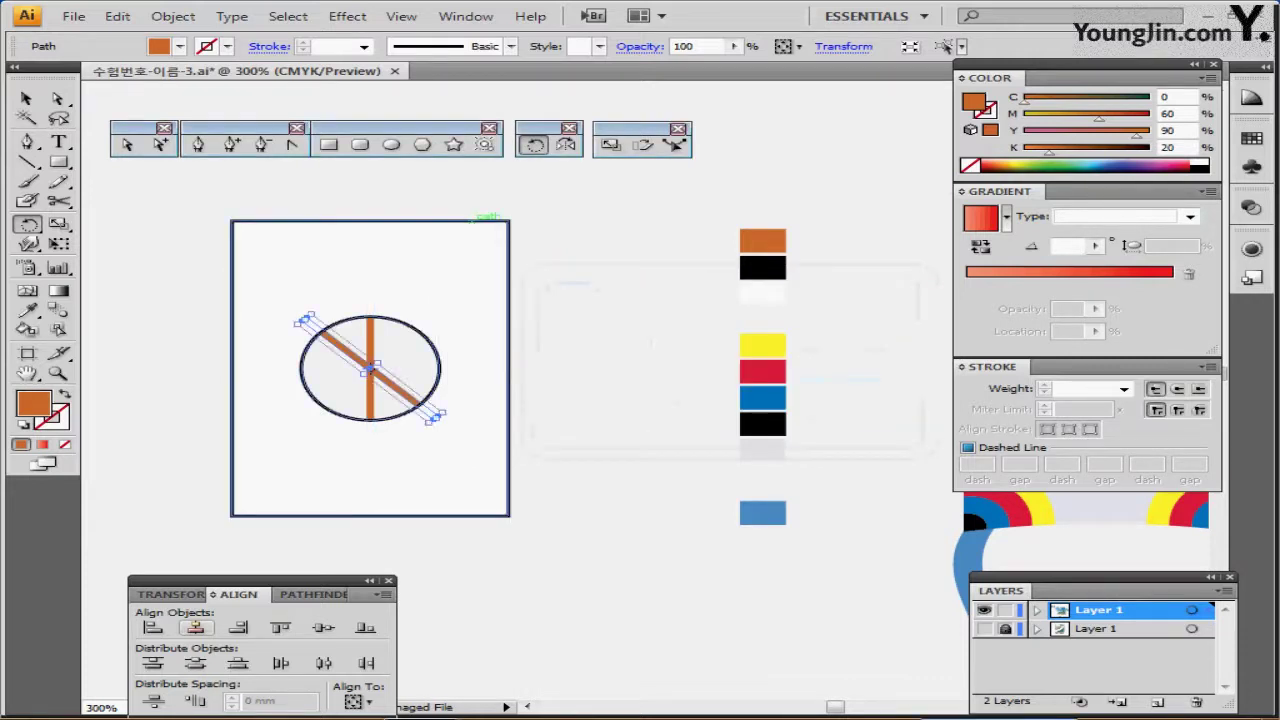
Repeat the rotated copy twice to complete the eight-spoke wheel, save the document, and clear the selection.
key("ctrl+d")
key("ctrl+d")
key("ctrl+minus")
key("ctrl+minus")
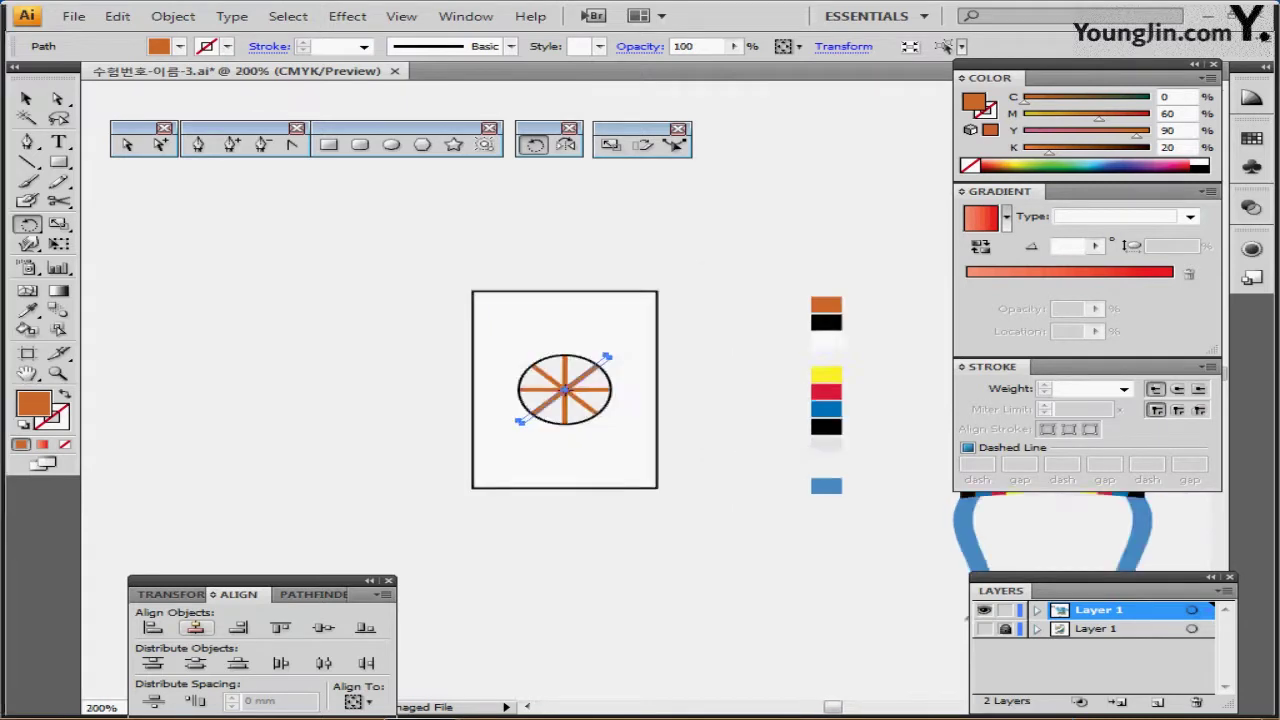
key("ctrl+plus")
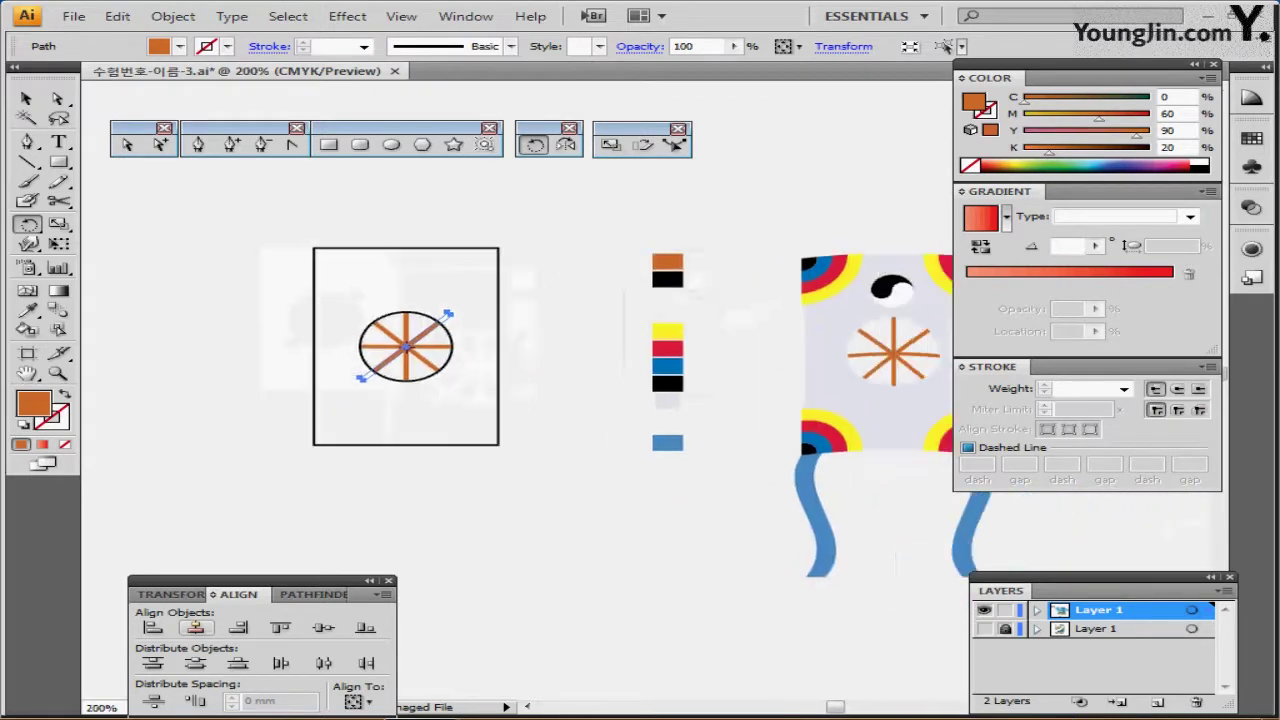
key("ctrl+a")
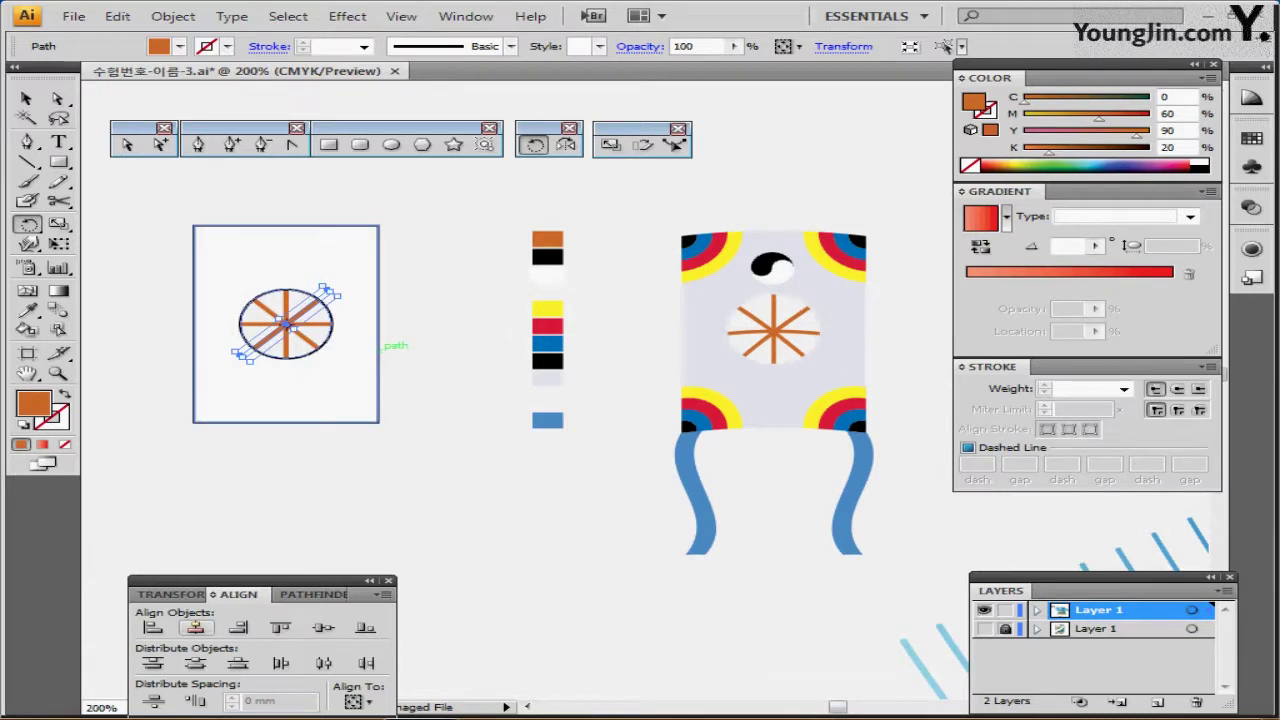
key("ctrl+s")
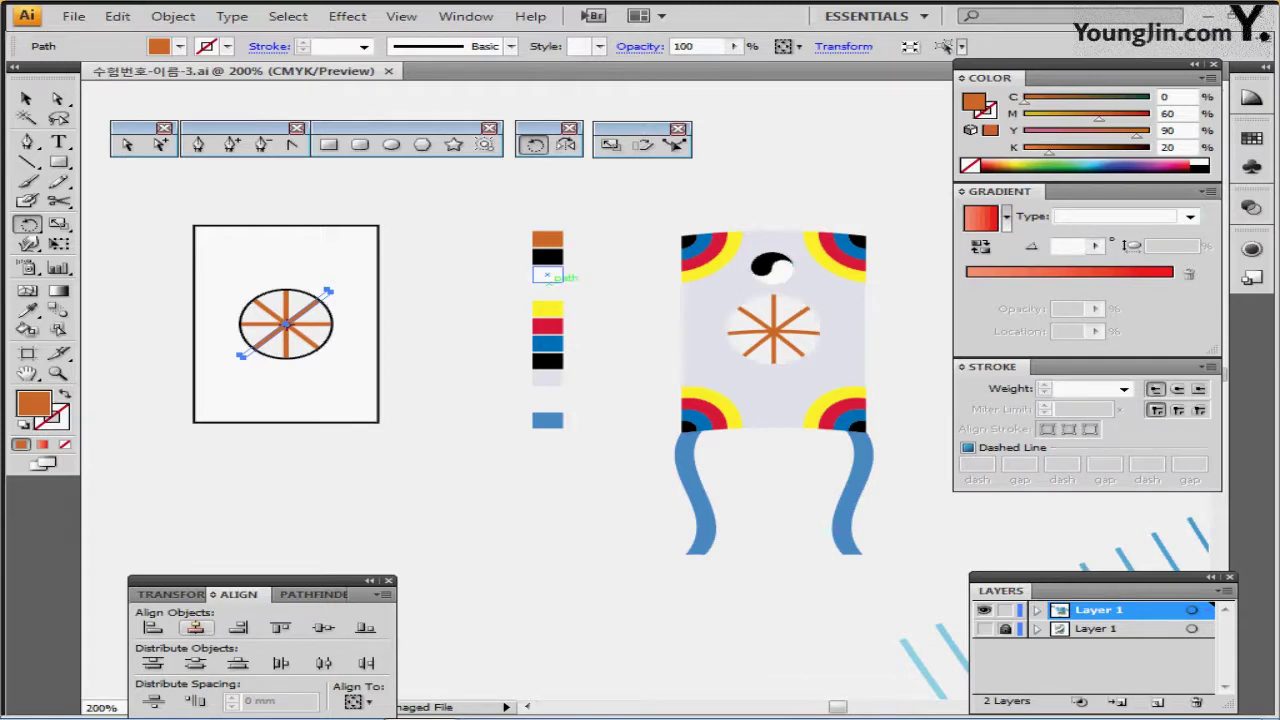
left_click(470, 278, "ctrl")
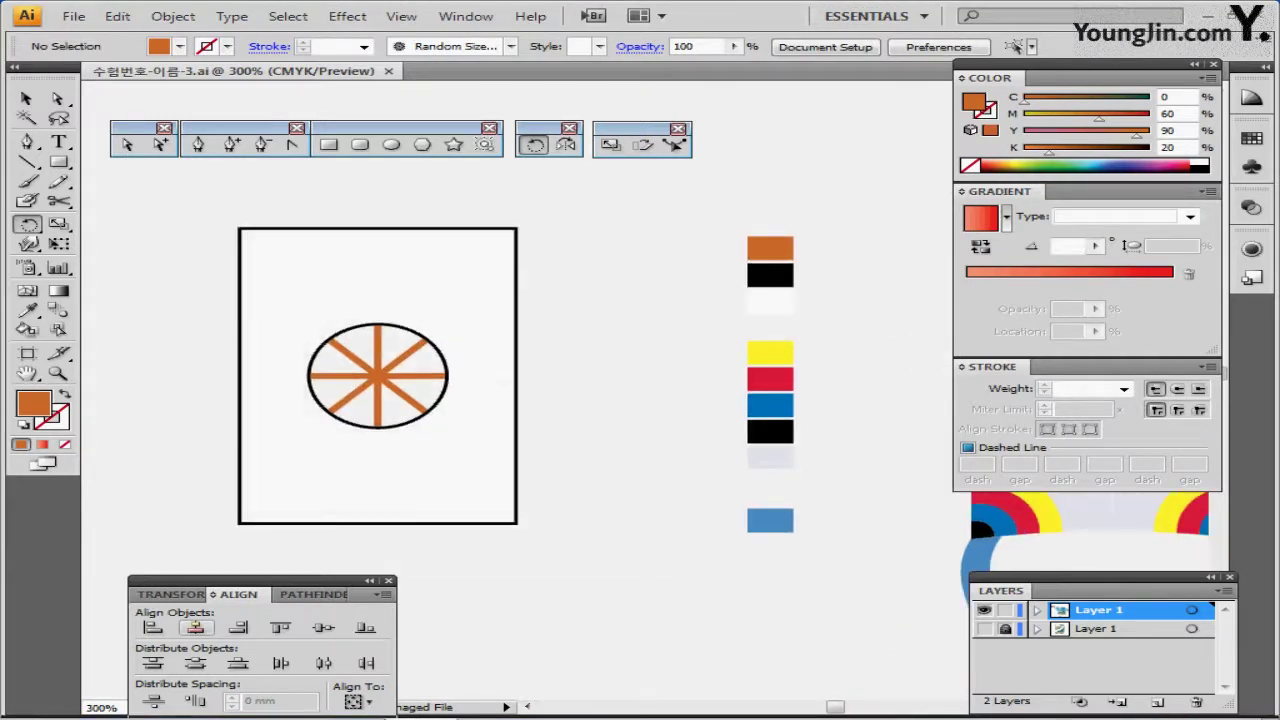
Show the rulers, place a vertical guide near the wheel's centre, and nudge all the artwork so its centre sits on the guide.
key("ctrl+r")
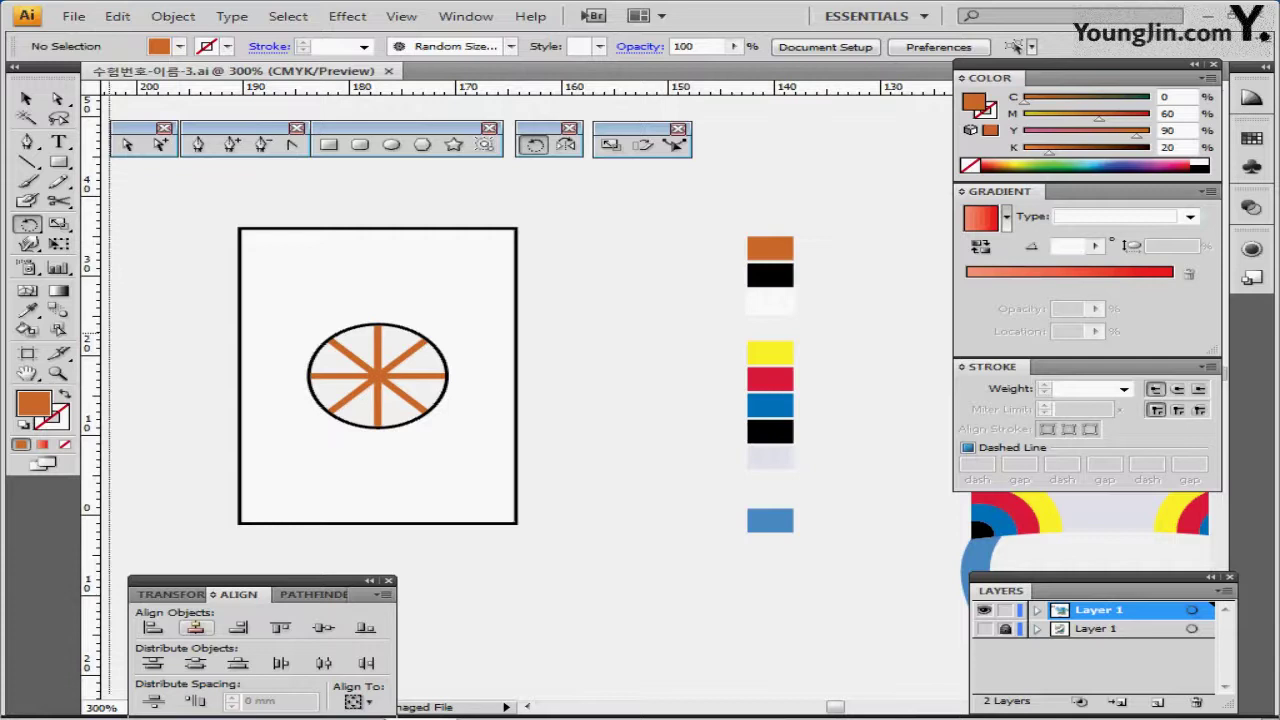
left_click_drag(110, 330, 374, 332)
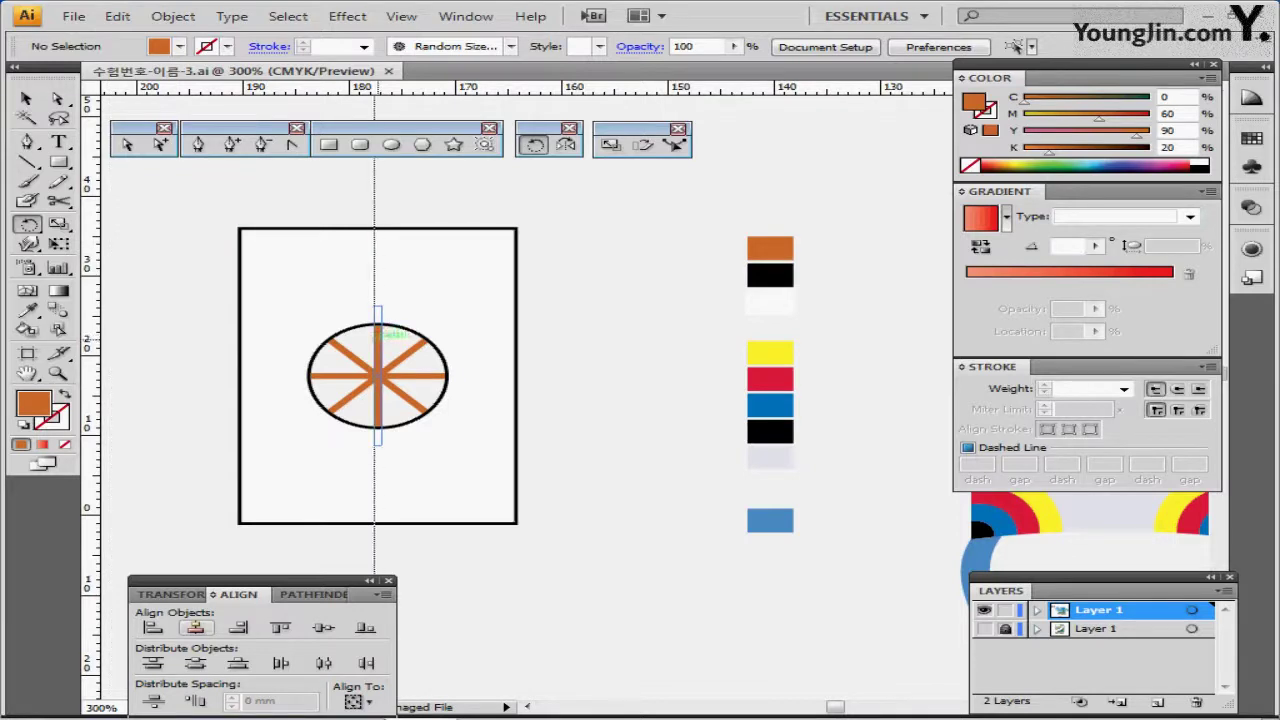
key("ctrl+a")
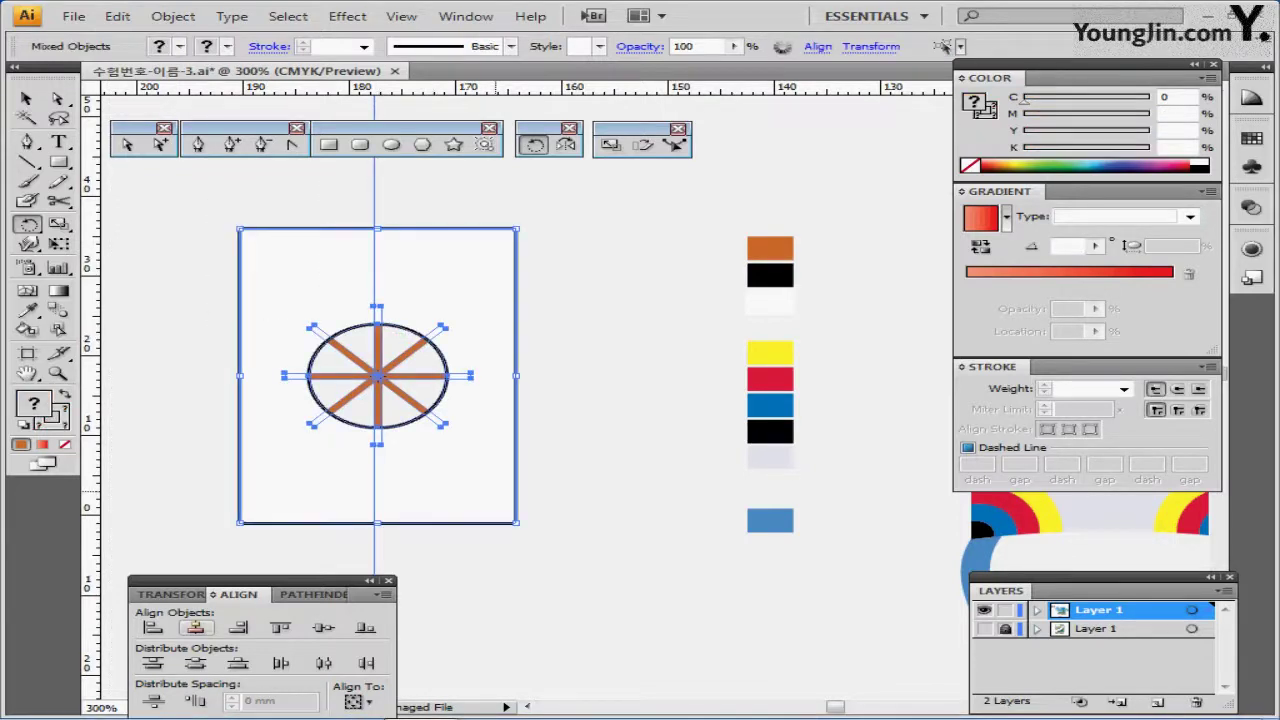
key("Left")
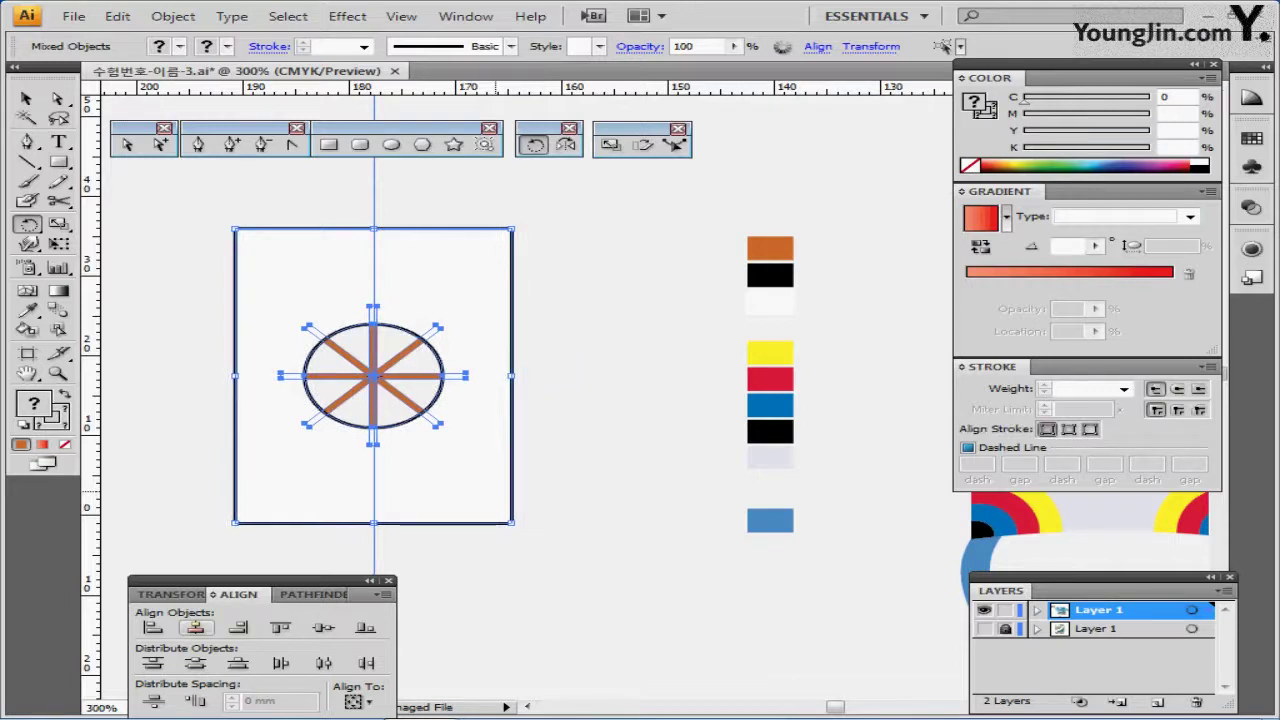
key("Right")
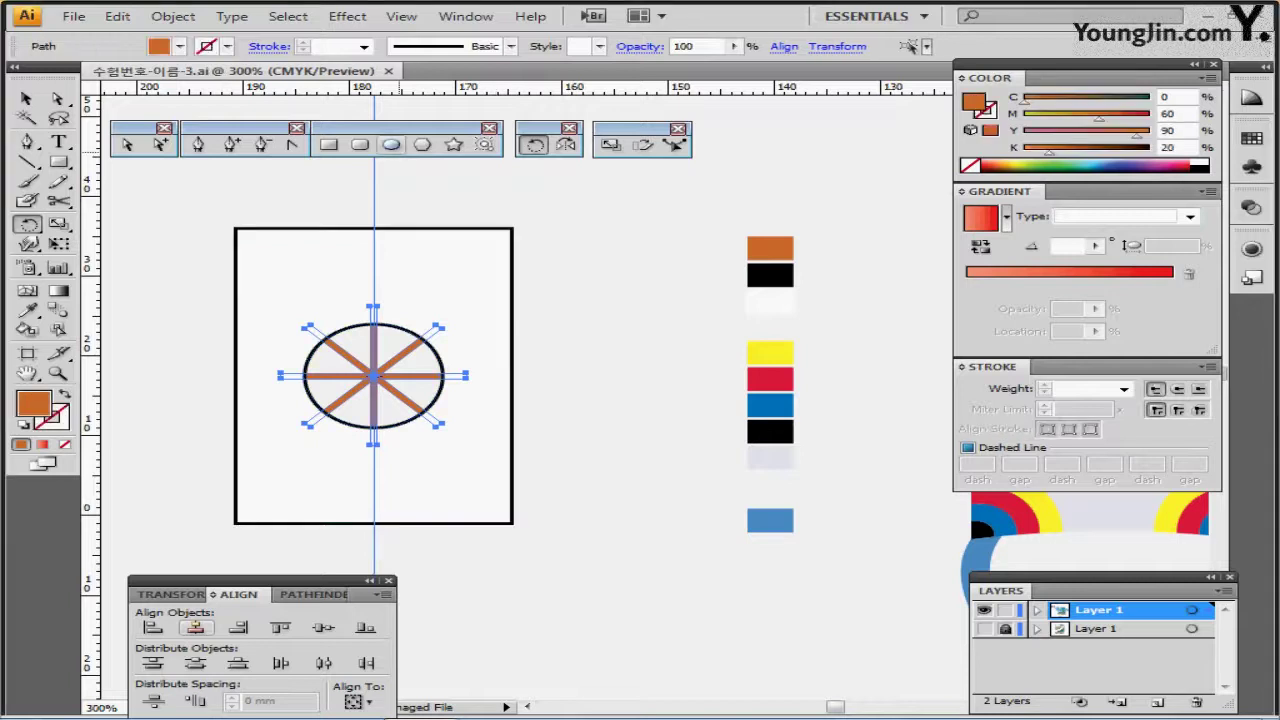
Draw a 6 mm by 6 mm circle on the guide above the wheel, with the default white fill and black stroke.
key("l")
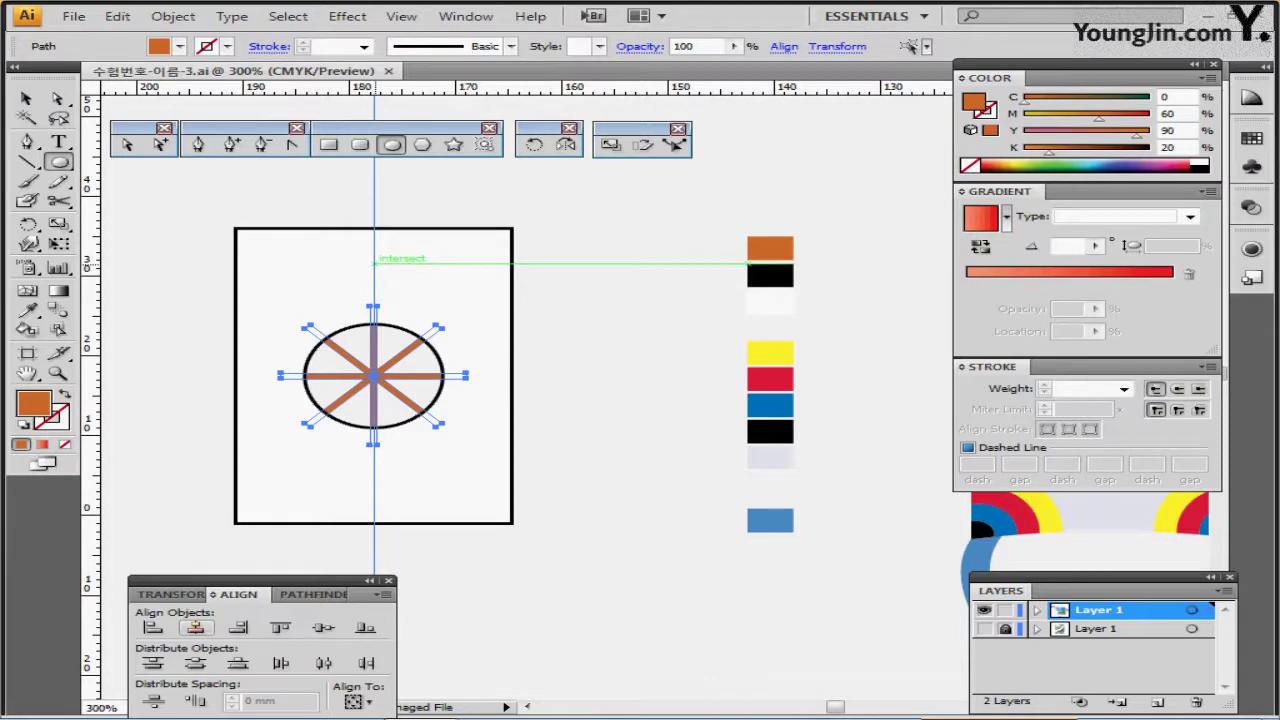
left_click(374, 262)
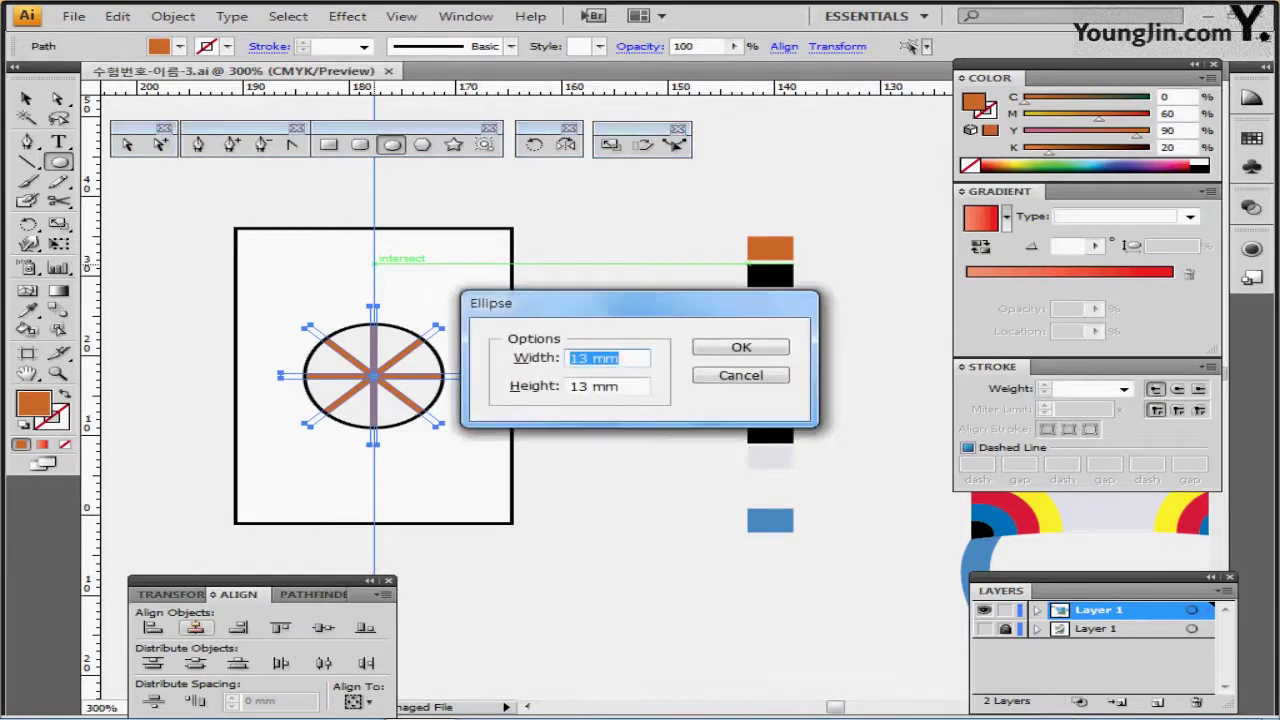
type("6")
key("Tab")
type("6")
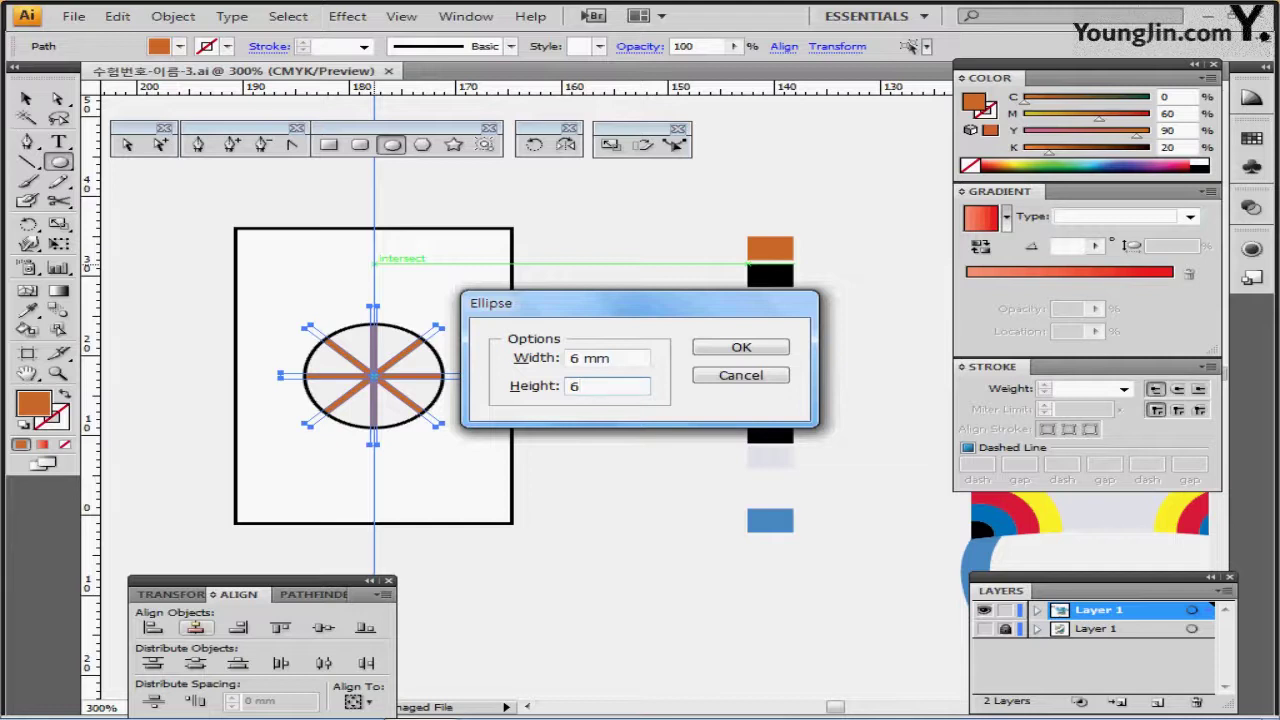
key("Return")
key("d")
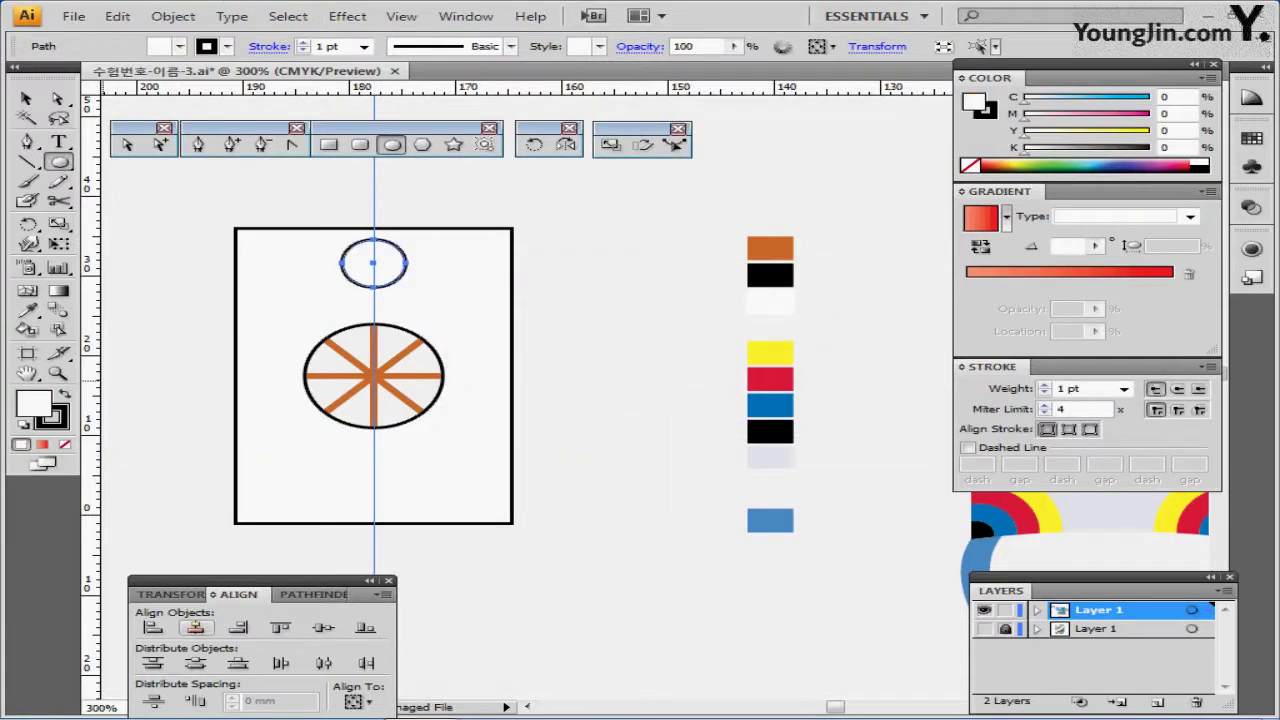
Nudge the 6 mm circle down along the guide, four increments closer to the wheel.
left_click(385, 289, "ctrl")
left_click(736, 436, "ctrl")
left_click_drag(707, 314, 672, 295)
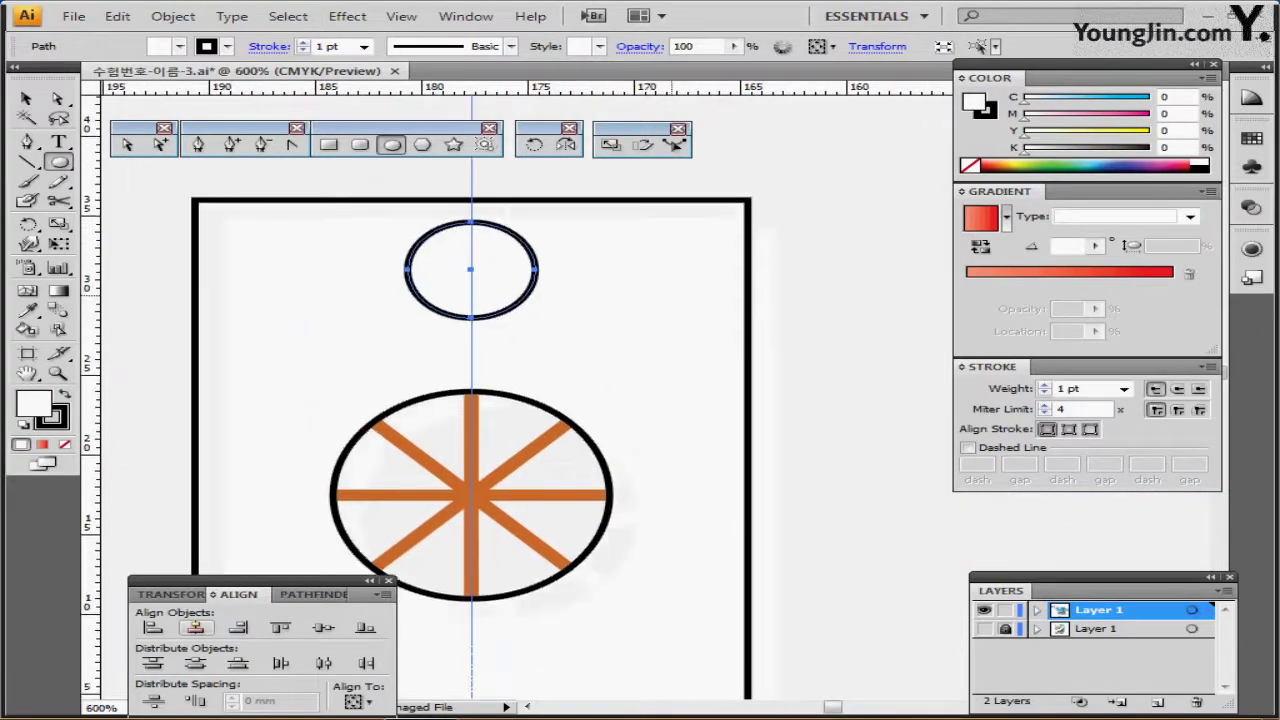
key("Down")
key("Down")
key("Down")
key("Down")
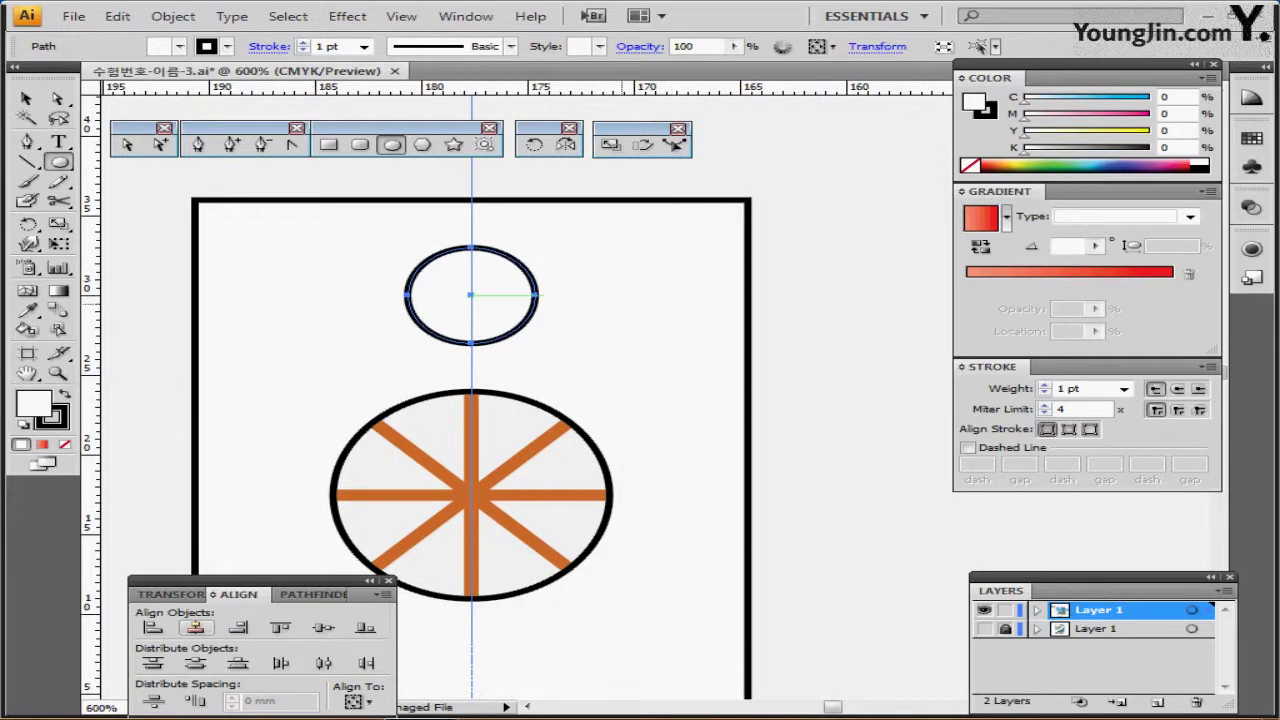
Draw a 3 mm by 3 mm circle inside the lower part of the 6 mm circle.
left_click(431, 295)
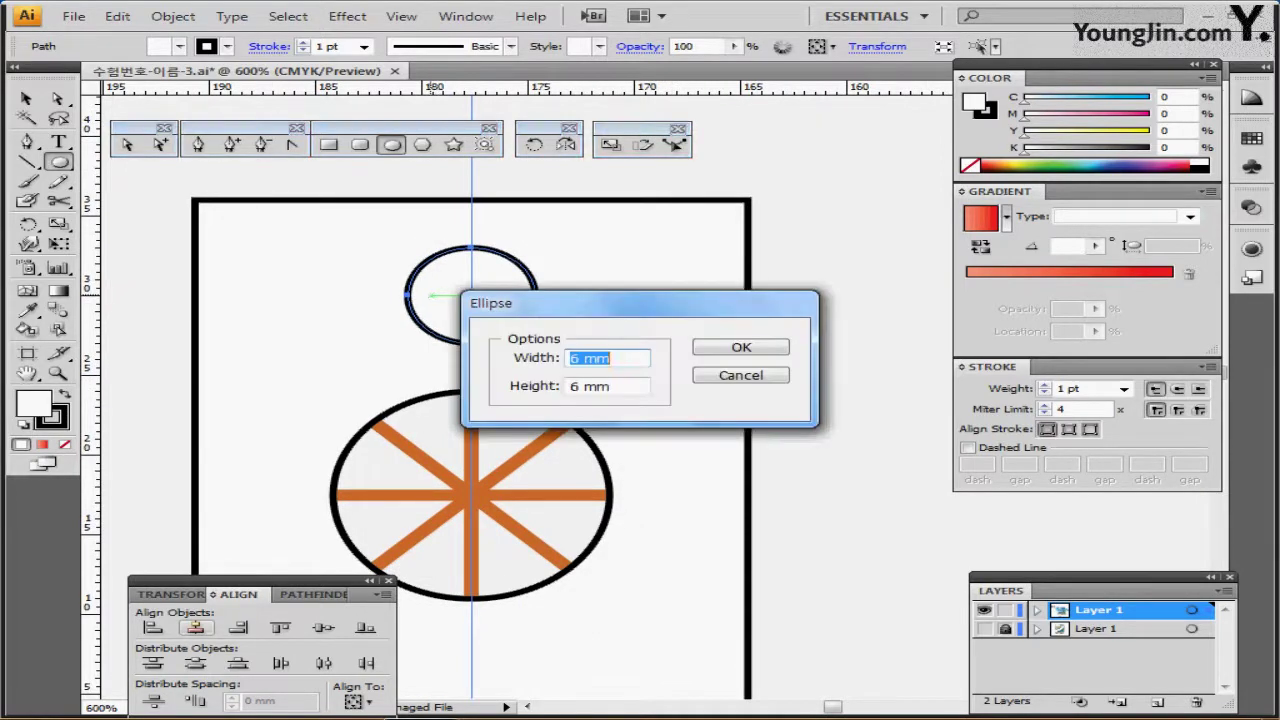
type("3")
key("Tab")
type("3")
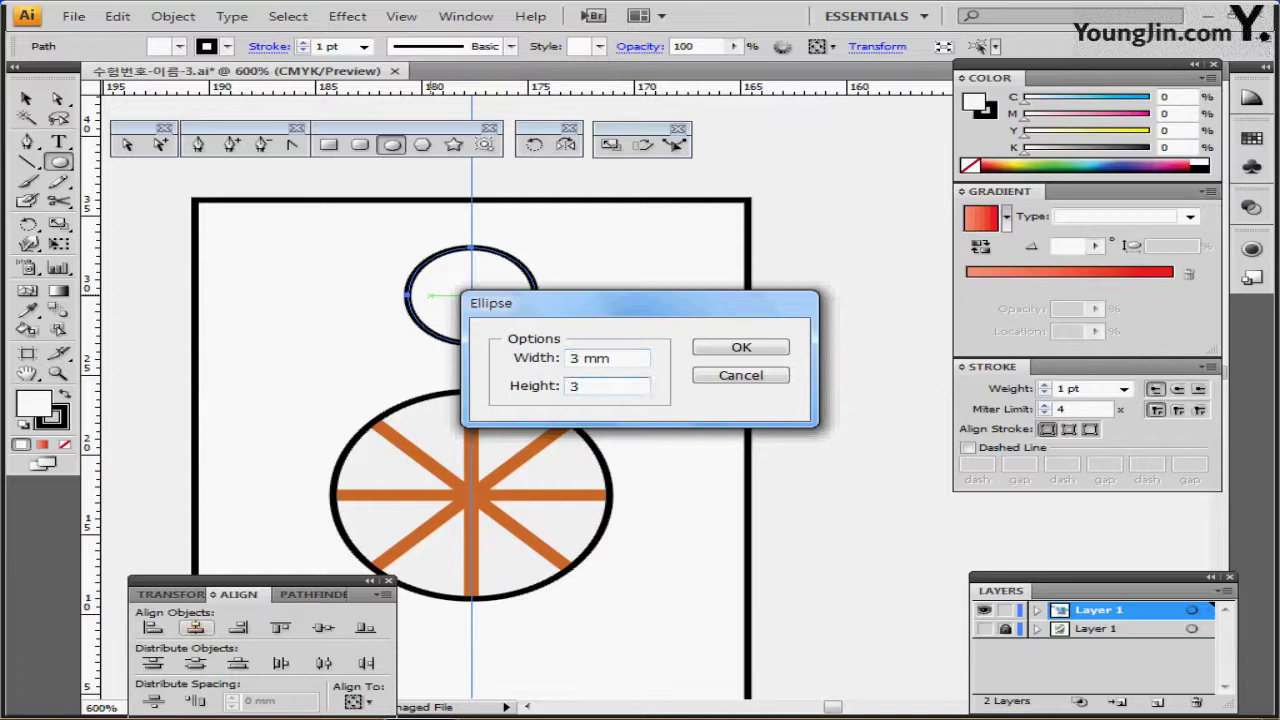
key("Return")
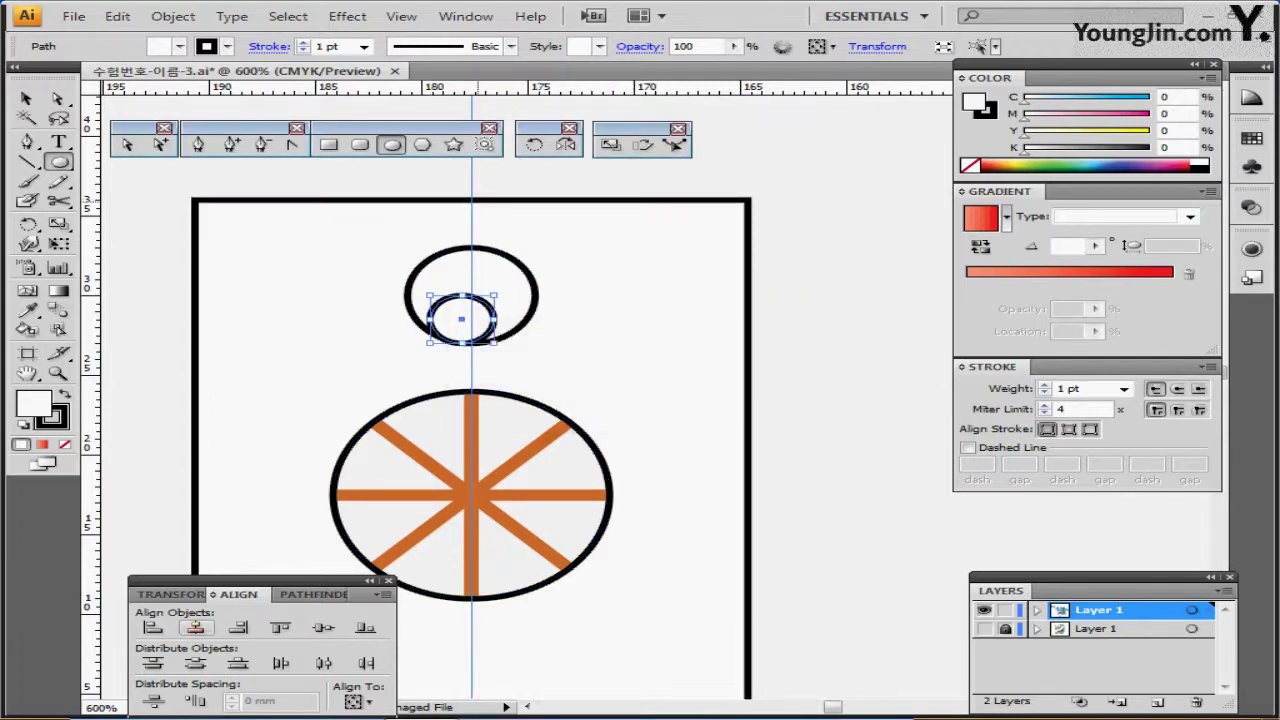
Select the 3 mm and 6 mm circles together and align their left edges.
left_click(457, 274, "ctrl+shift")
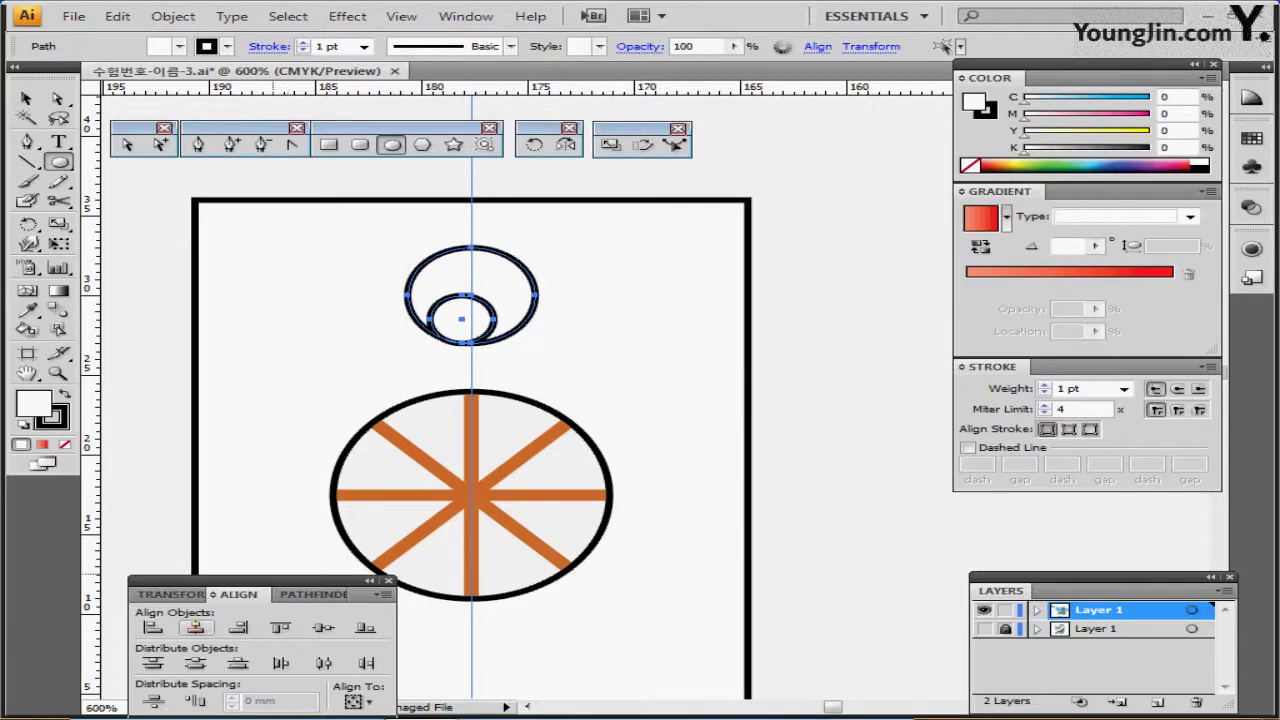
left_click_drag(230, 586, 250, 354)
left_click(178, 387)
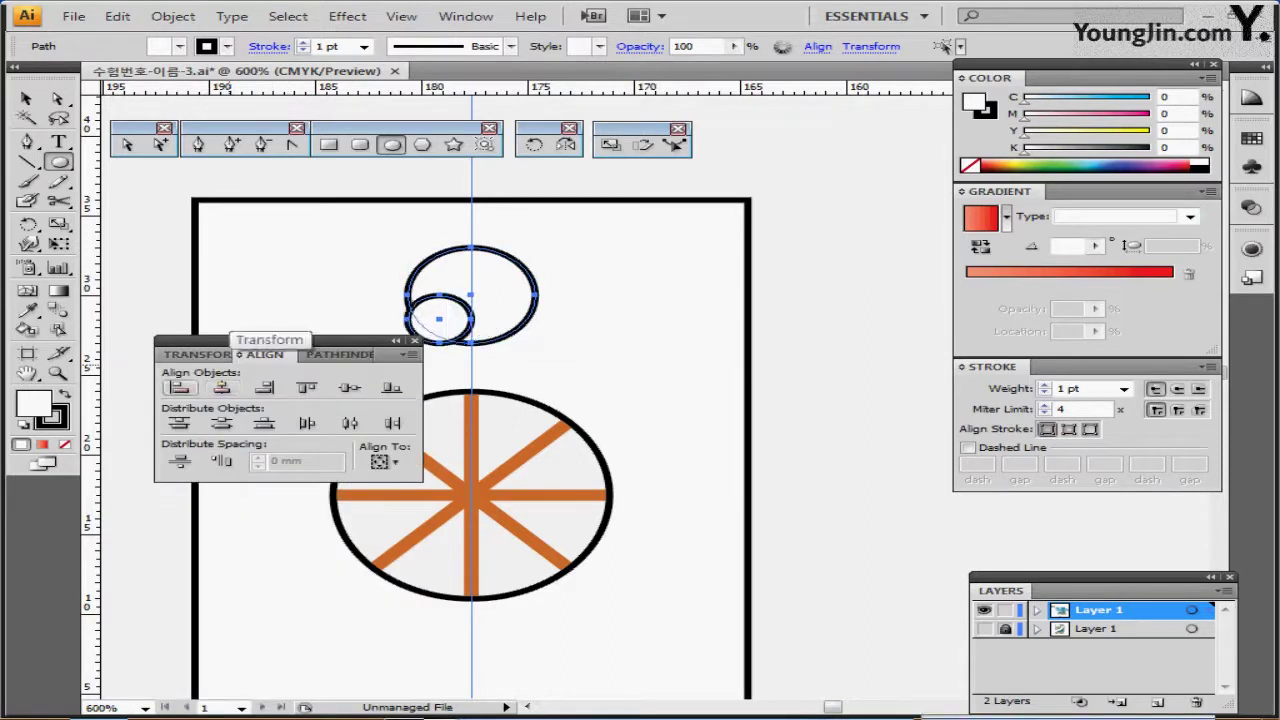
Align the vertical centers of the 6 mm and 3 mm circles and nudge the pair up four increments.
left_click(349, 388)
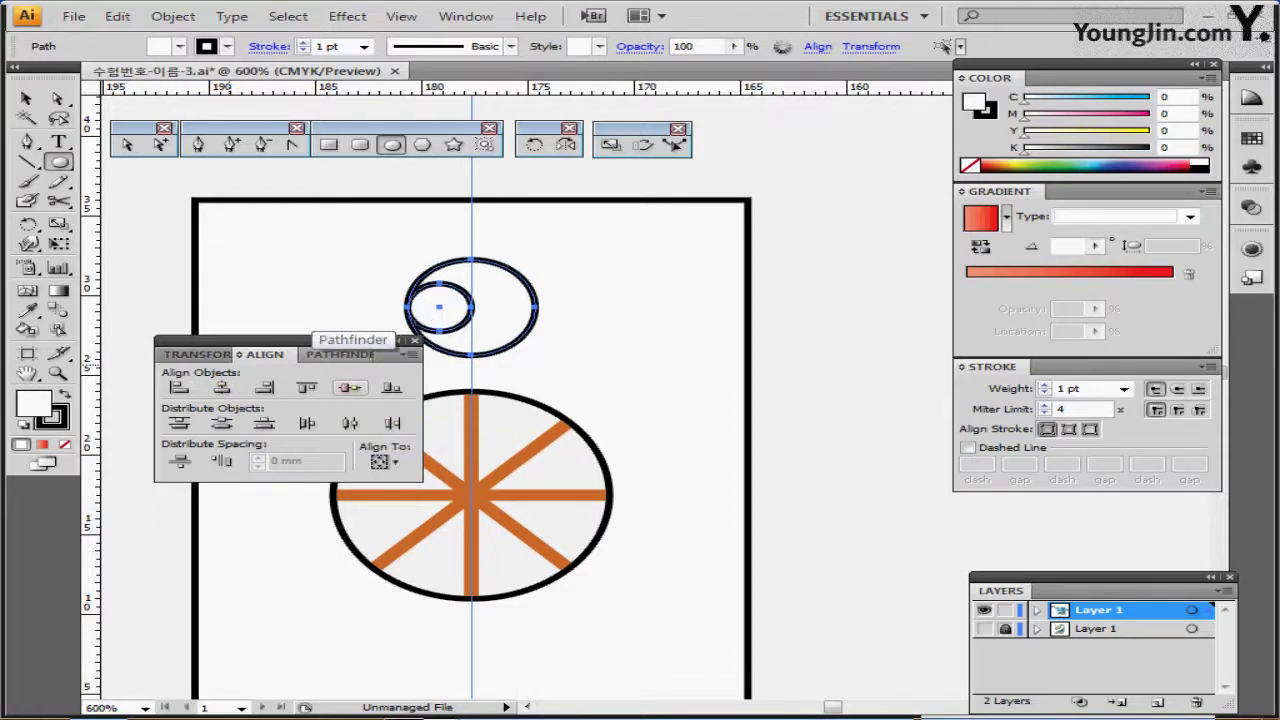
key("Up")
key("Up")
key("Up")
key("Up")
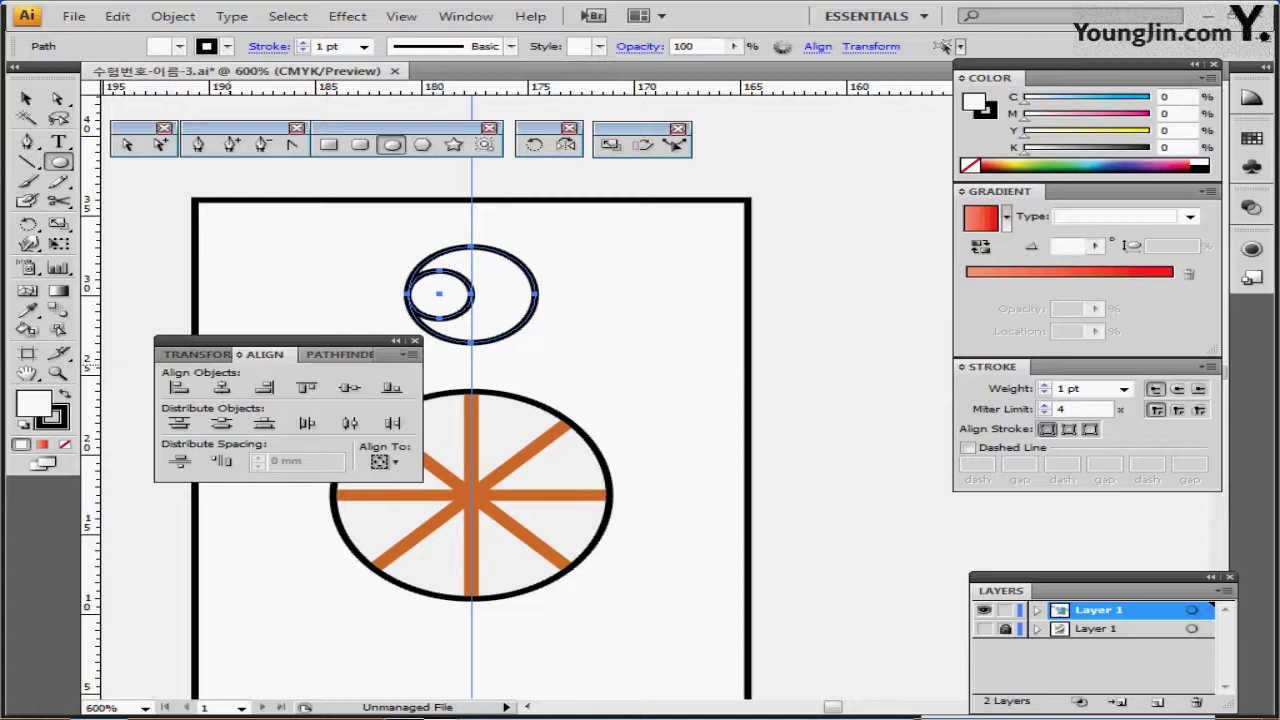
Deselect the two circles and save the document.
left_click_drag(804, 146, 152, 306)
left_click(27, 99)
left_click(417, 209)
key("ctrl+s")
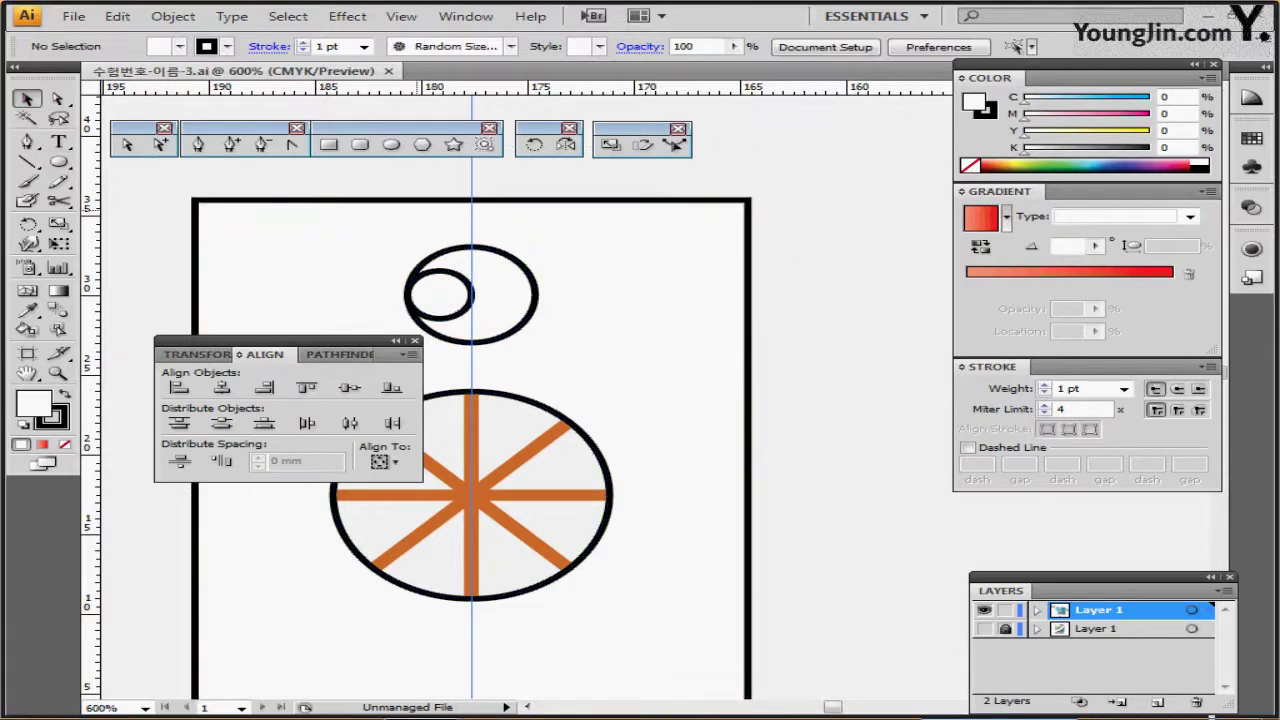
Copy the 3 mm circle with a Move of 3 mm horizontally and 0 mm vertically.
left_click(418, 309)
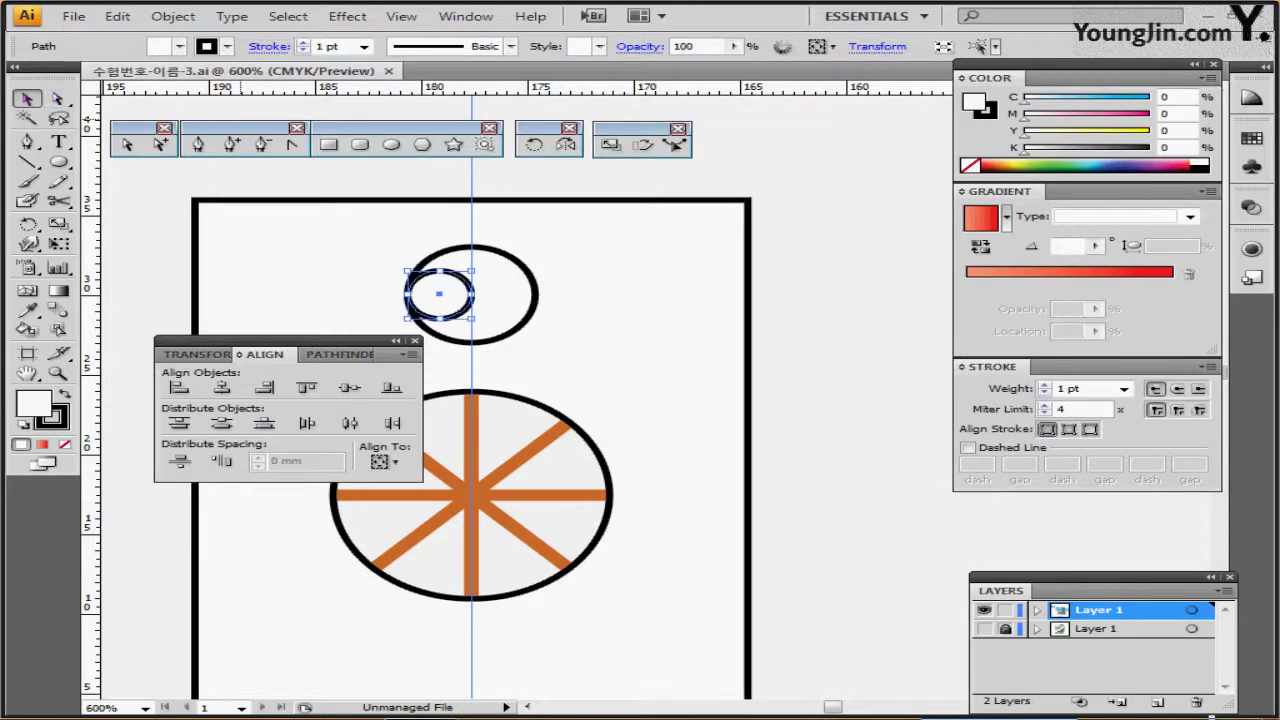
key("Return")
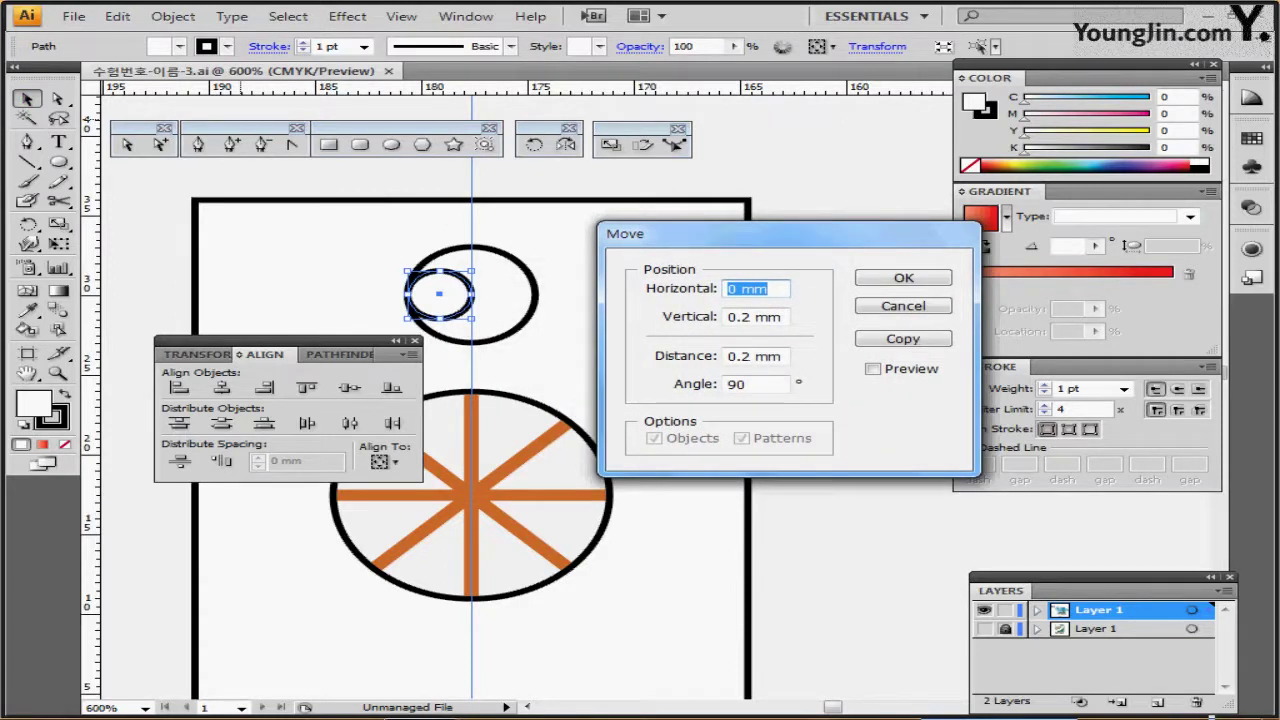
type("3")
key("Tab")
type("0")
key("Tab")
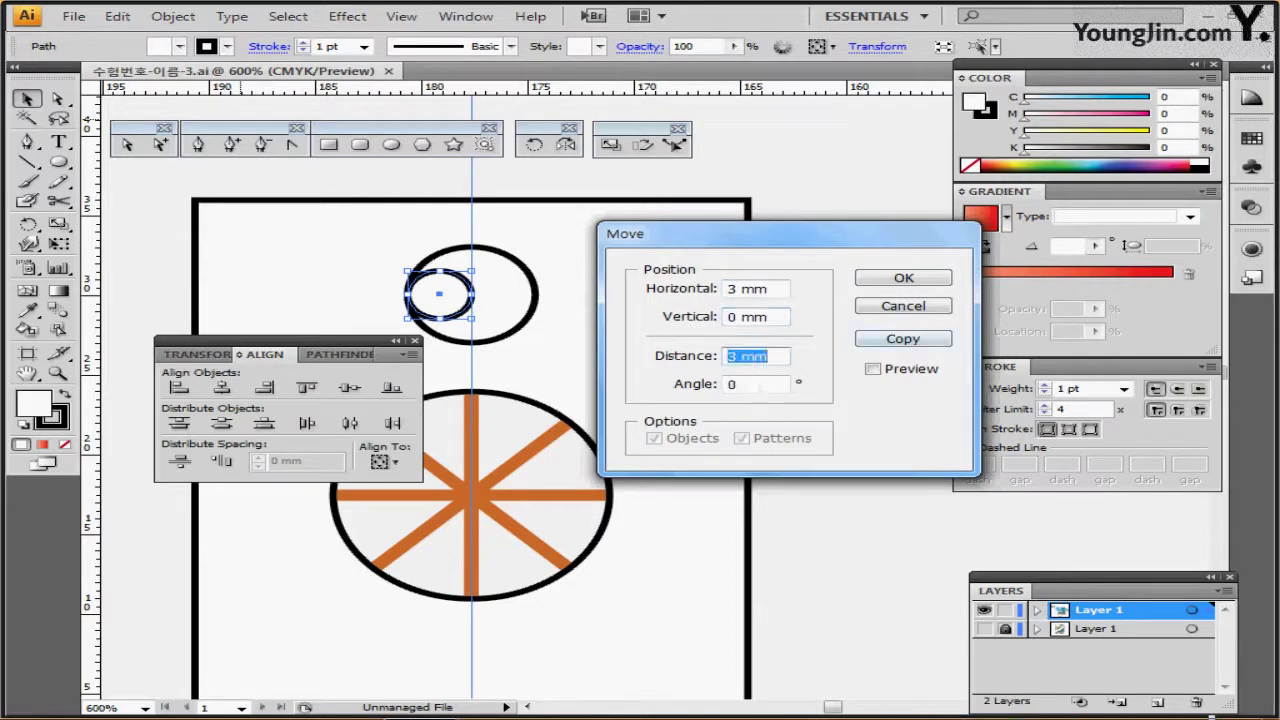
left_click(874, 369)
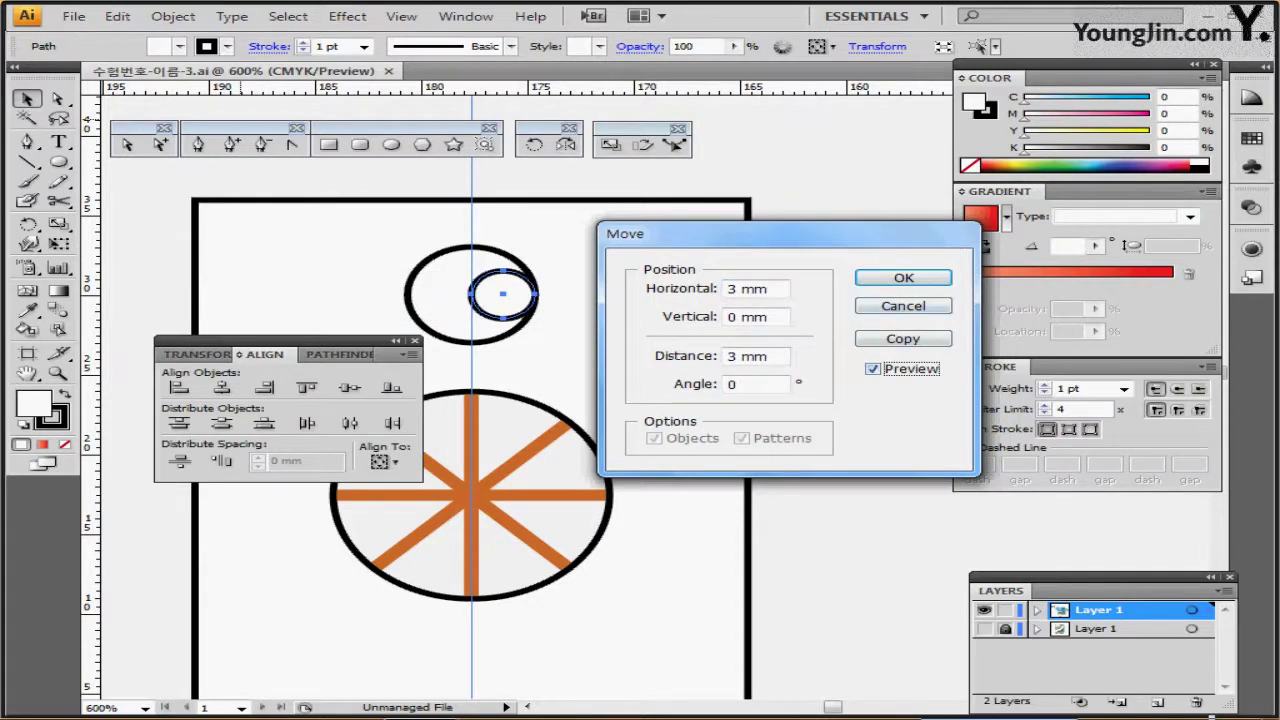
left_click_drag(790, 234, 799, 201)
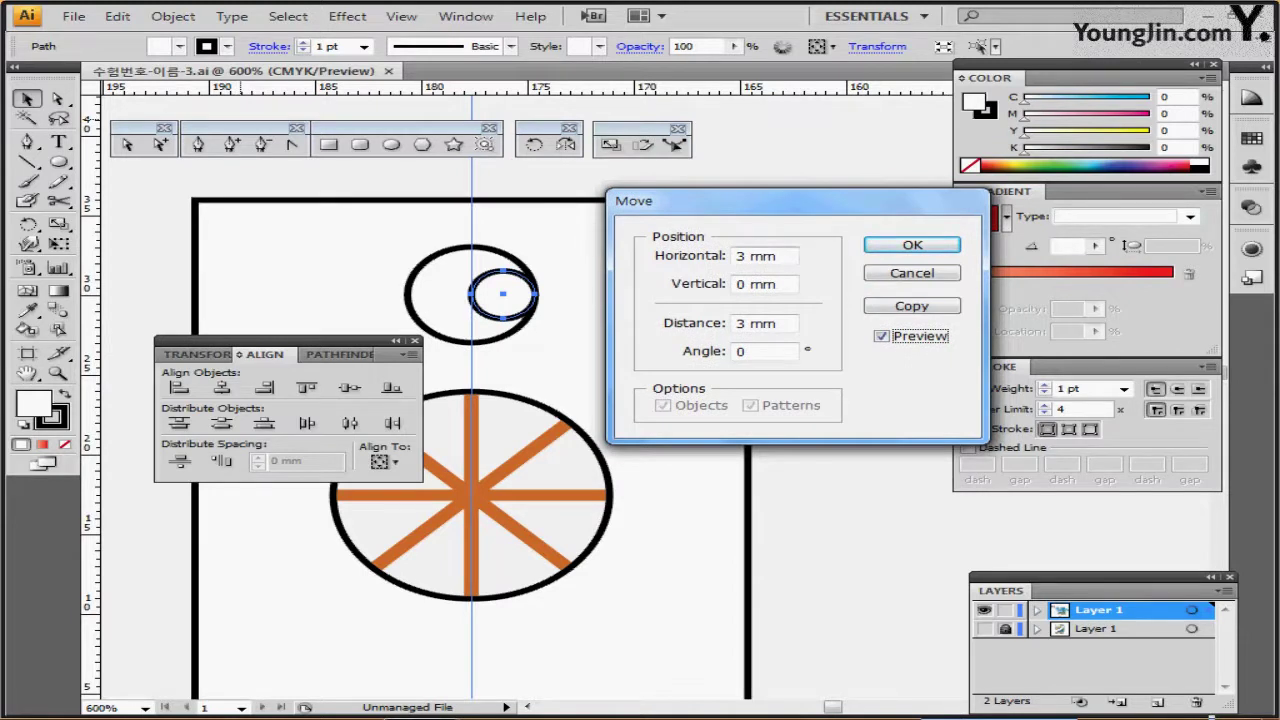
key("shift+Tab")
key("Return")
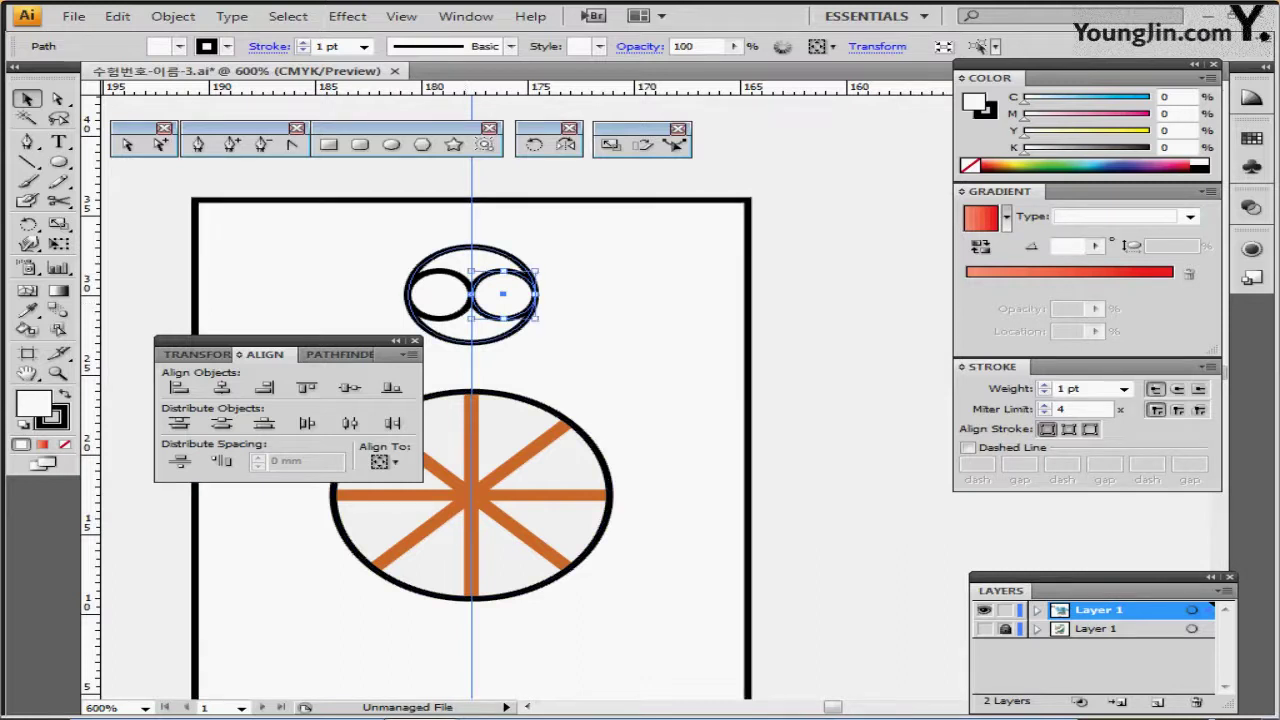
Select the large circle and both small circles together and split them with Pathfinder Divide.
left_click(472, 252, "shift")
left_click(440, 281, "shift")
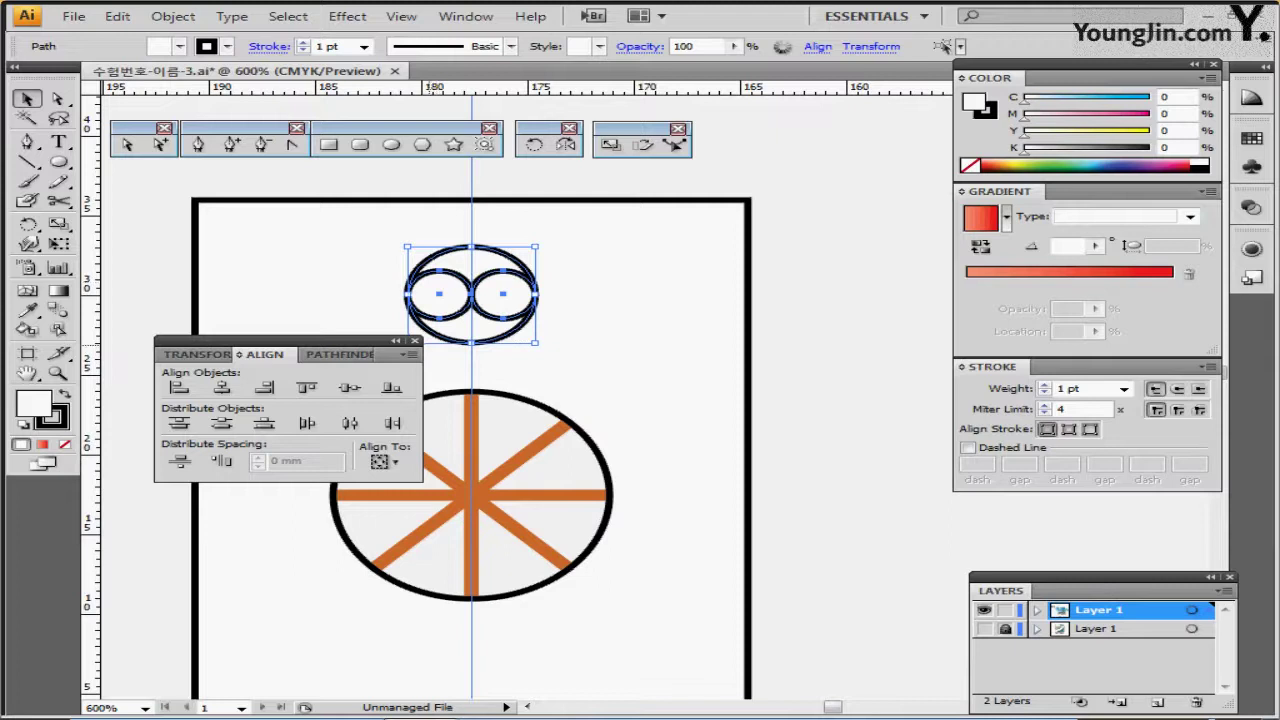
left_click(330, 354)
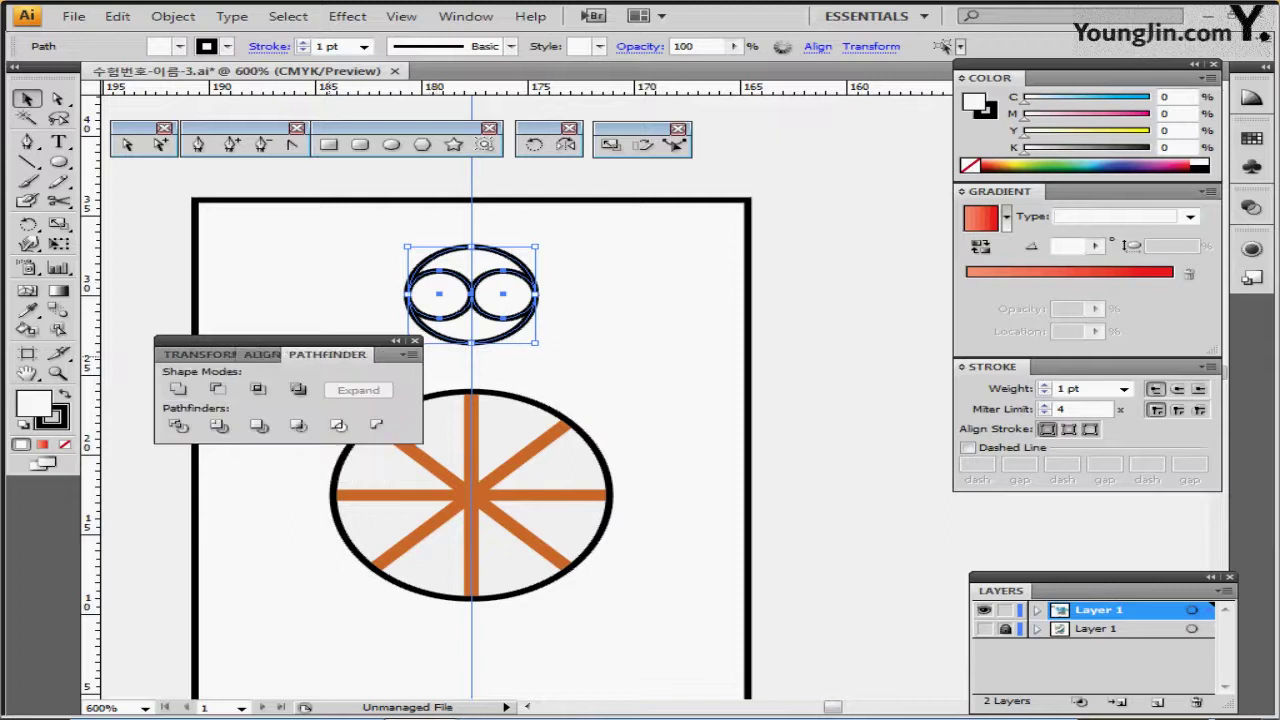
left_click(177, 425)
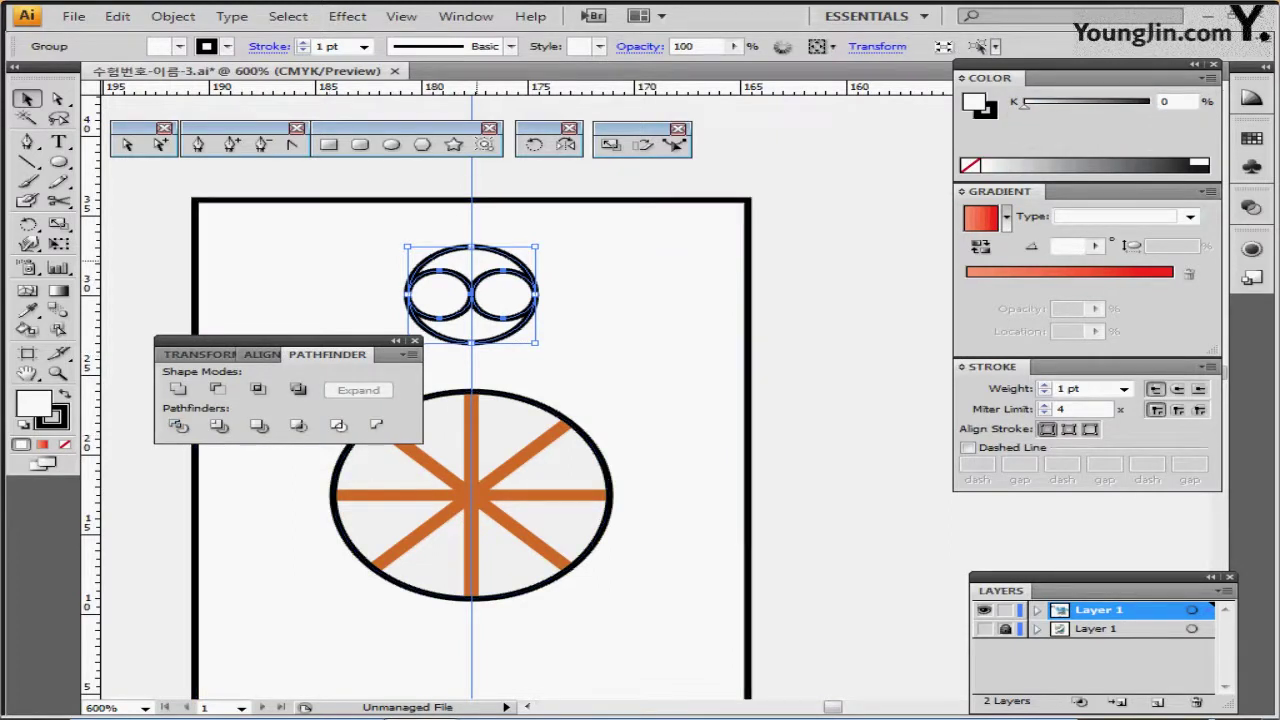
Isolate the divided group and unite its upper piece with the left small circle.
double_click(477, 262)
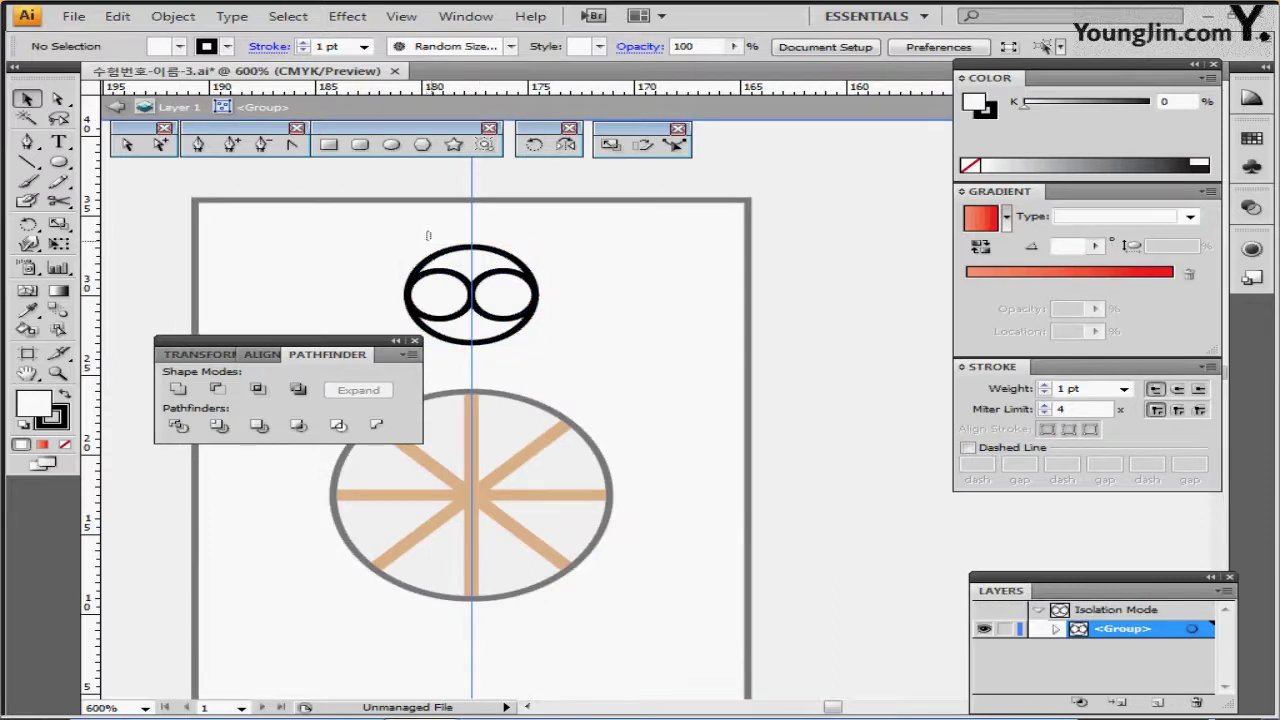
left_click_drag(427, 231, 444, 282)
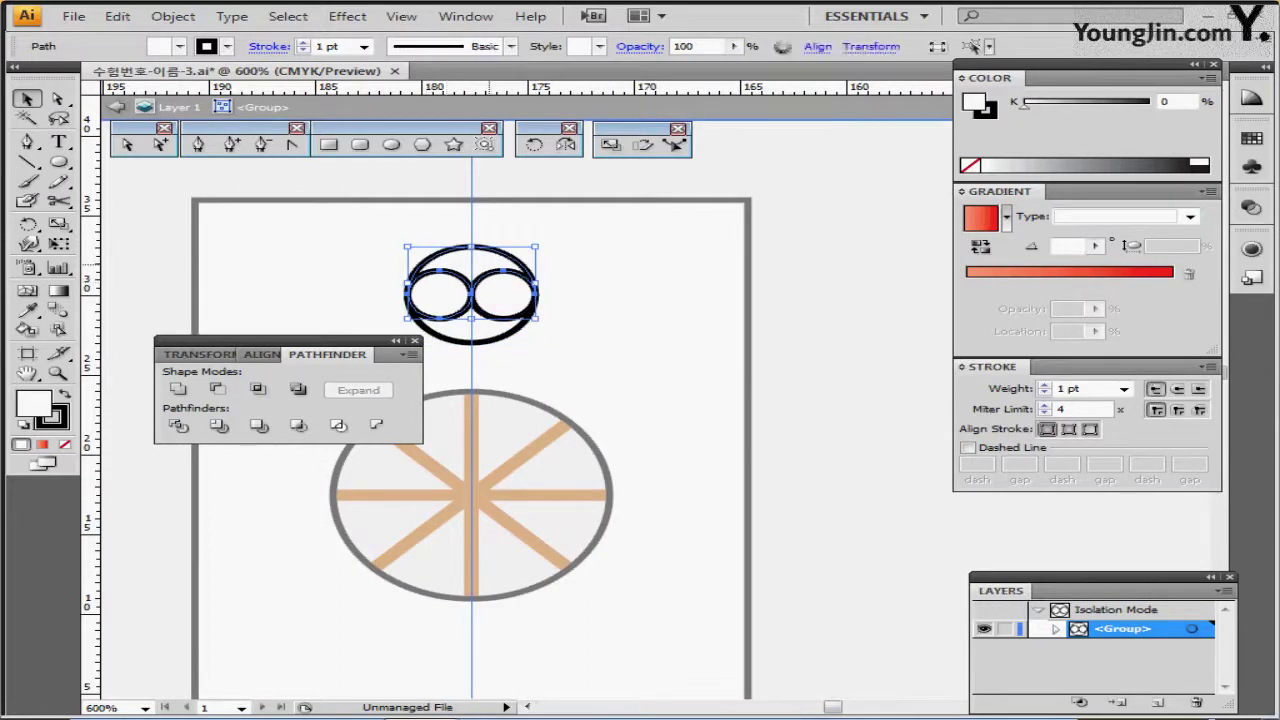
left_click(177, 389)
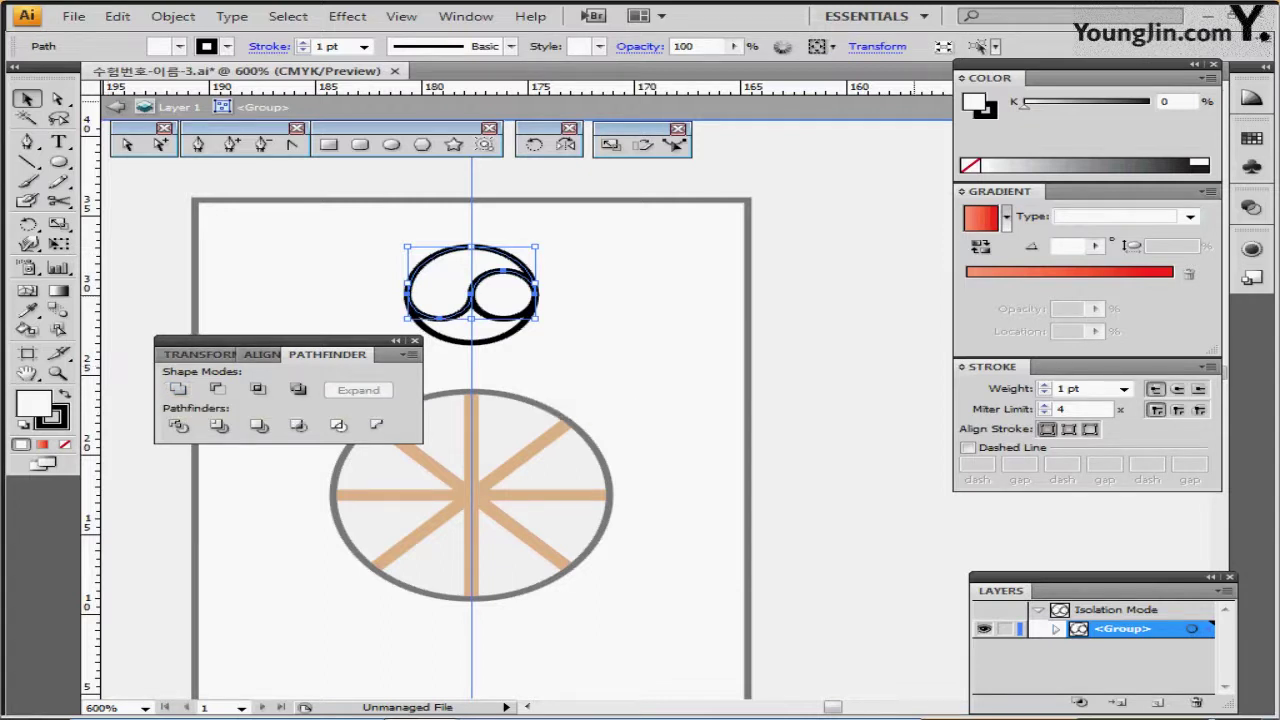
Fill the united upper half of the emblem with black, remove its stroke and switch its color model to CMYK.
key("shift+x")
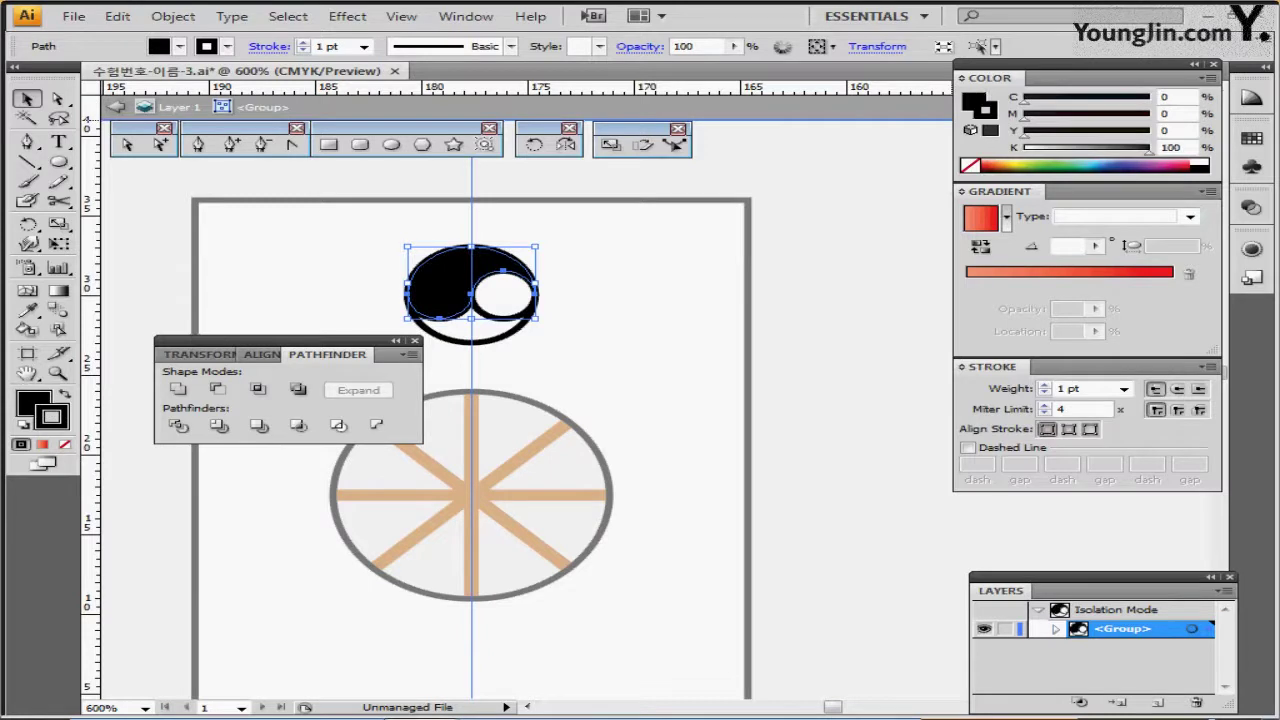
key("/")
key("x")
left_click(1208, 78)
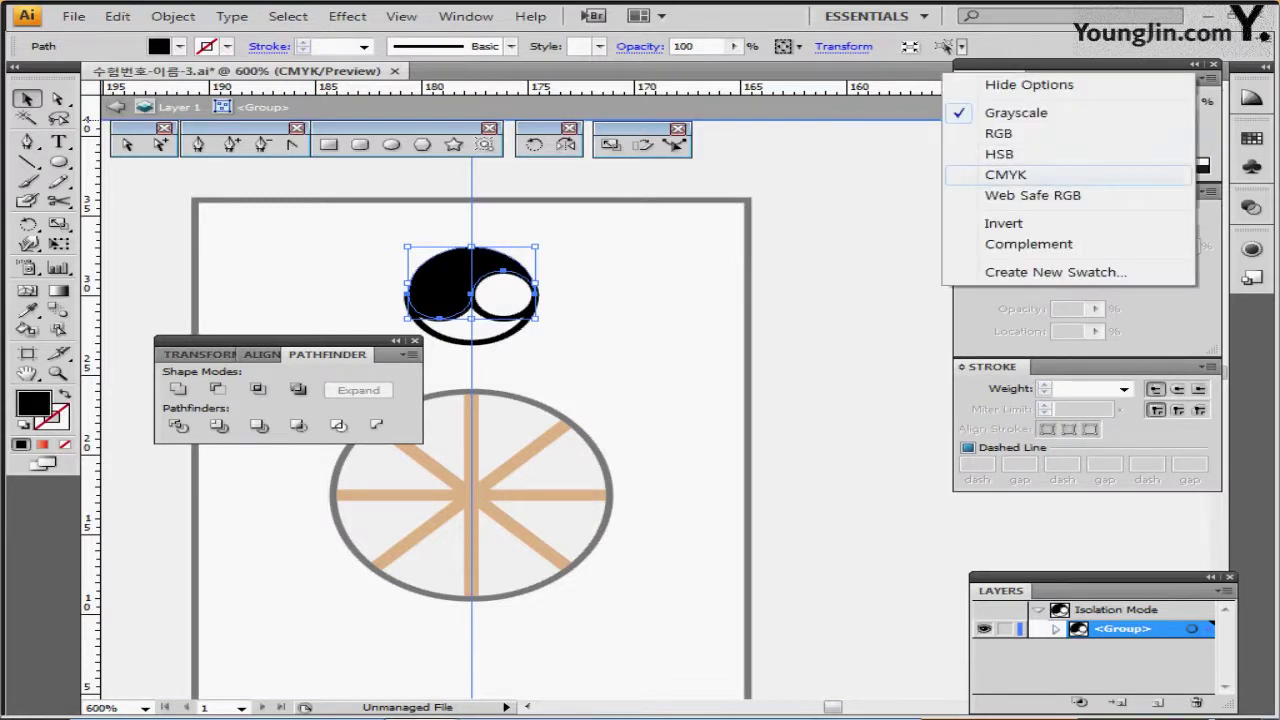
left_click(1005, 174)
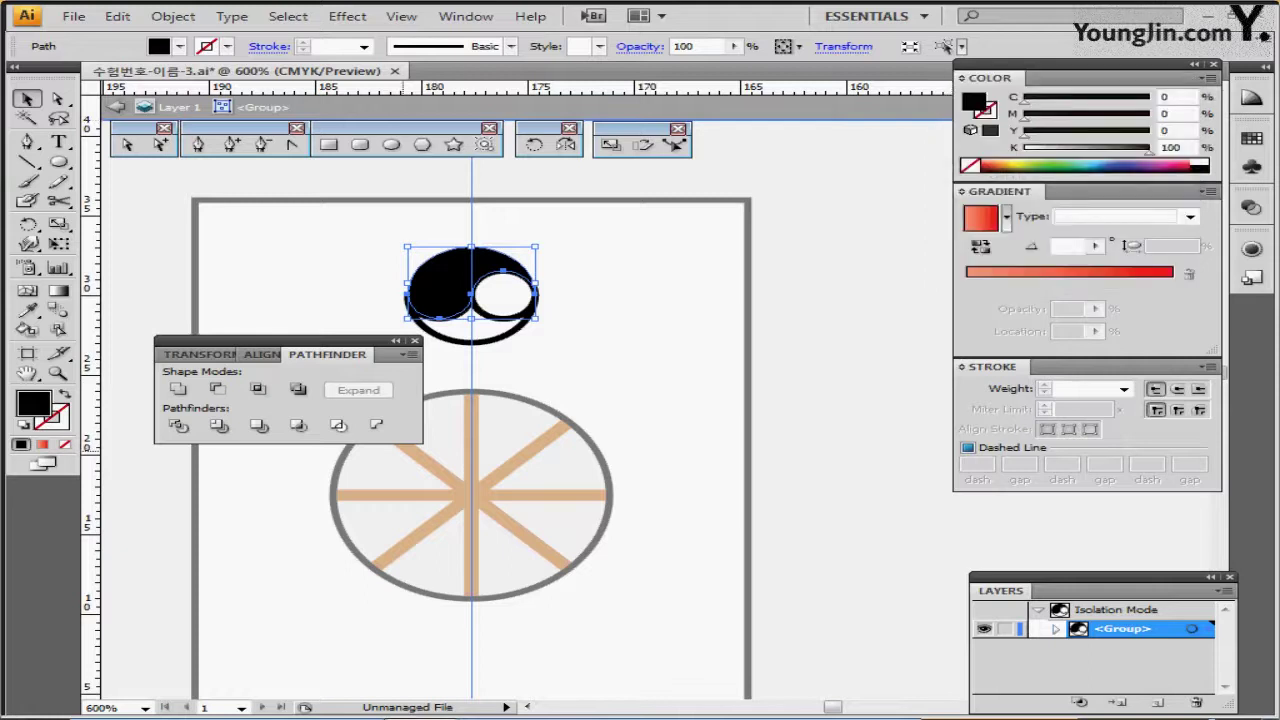
Unite the emblem's lower piece with the right small circle, leaving it white in the CMYK color model without a stroke.
left_click(505, 299)
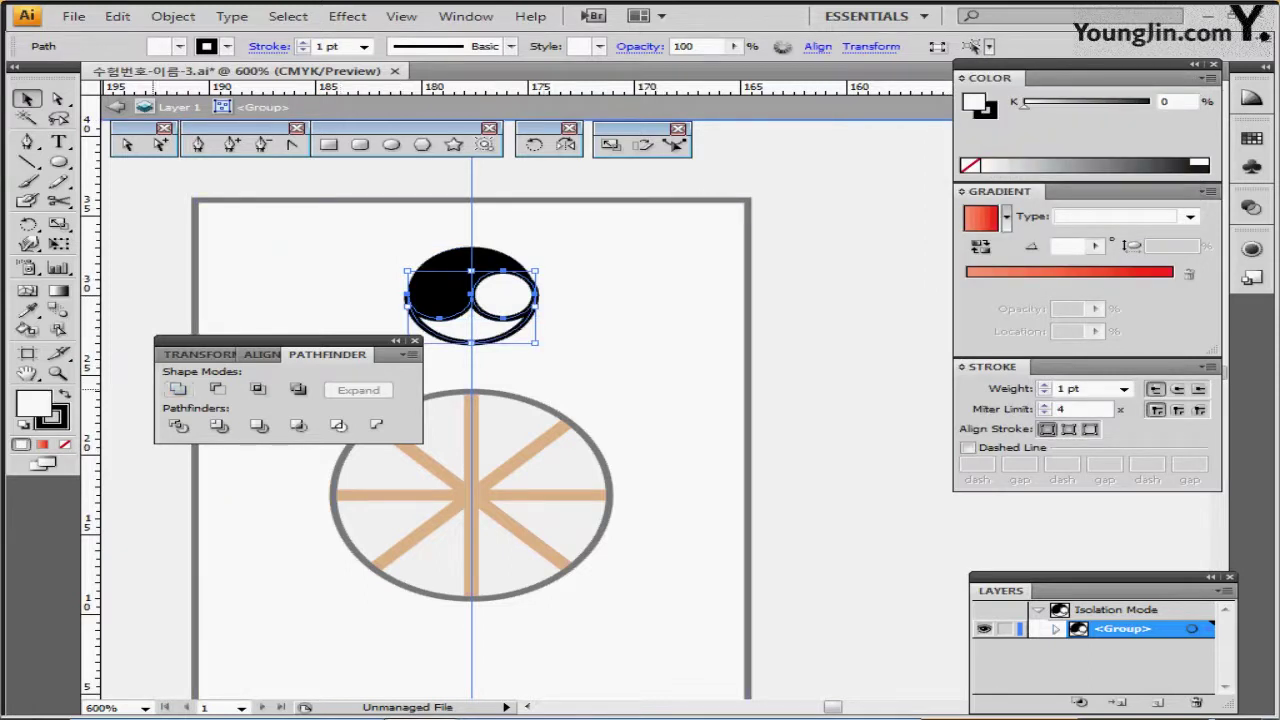
left_click(178, 389)
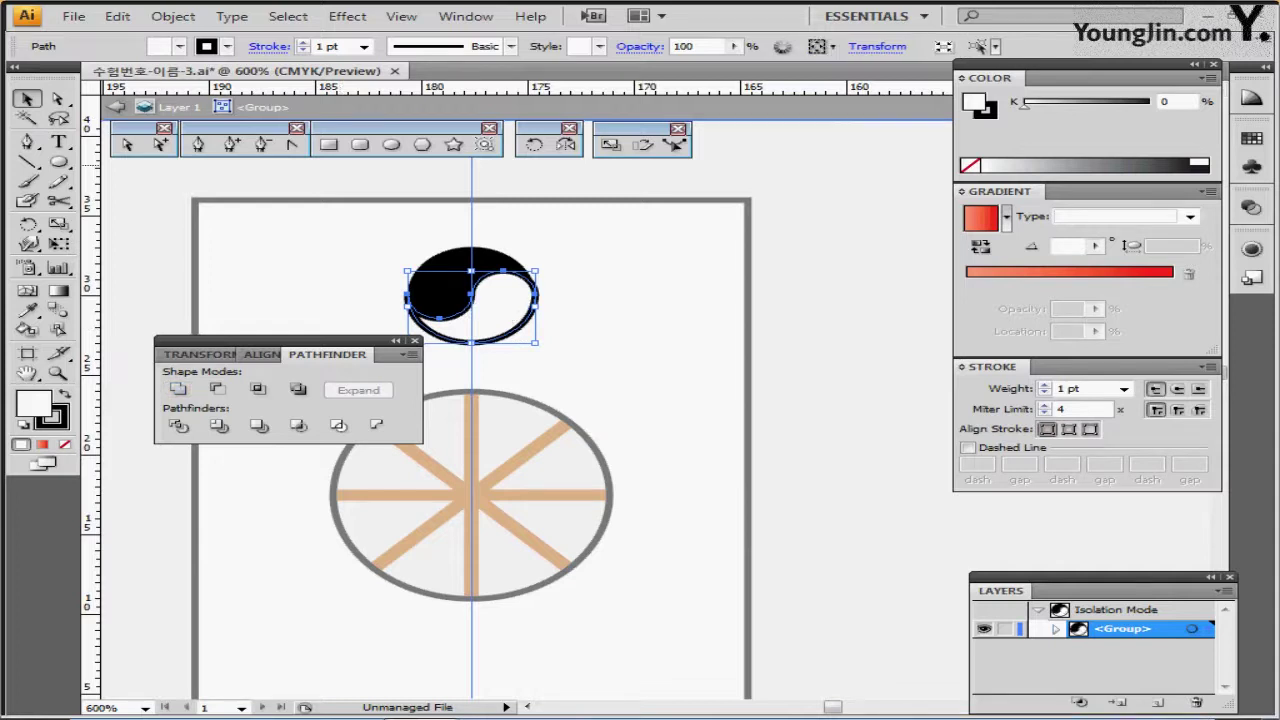
left_click(1203, 77)
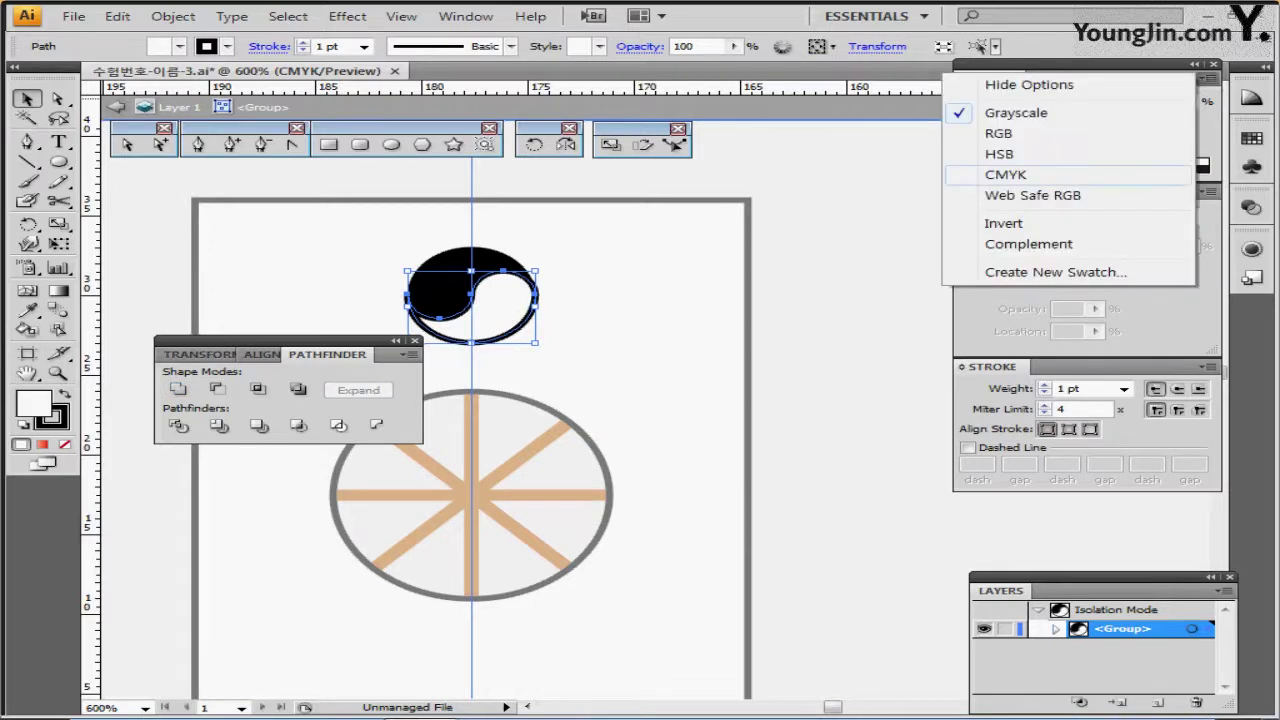
left_click(1006, 175)
left_click(65, 444)
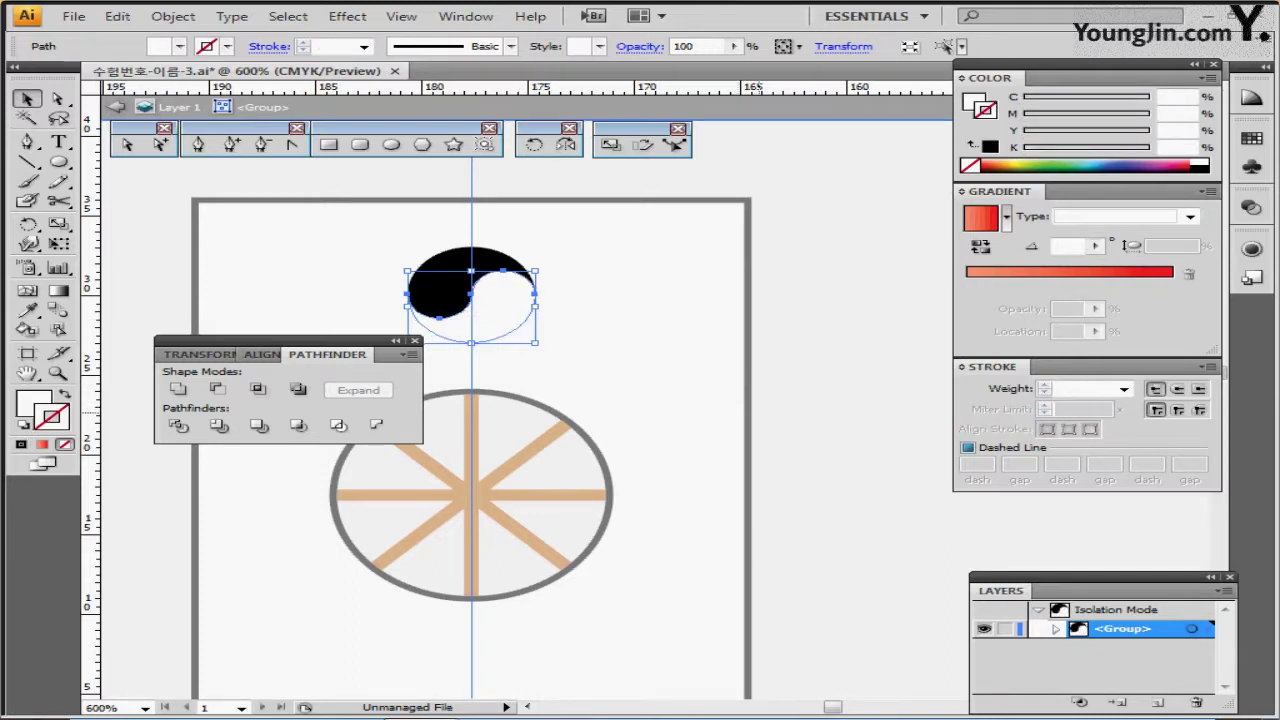
Exit the emblem group's isolation mode and save the document.
key("ctrl+minus")
key("ctrl+minus")
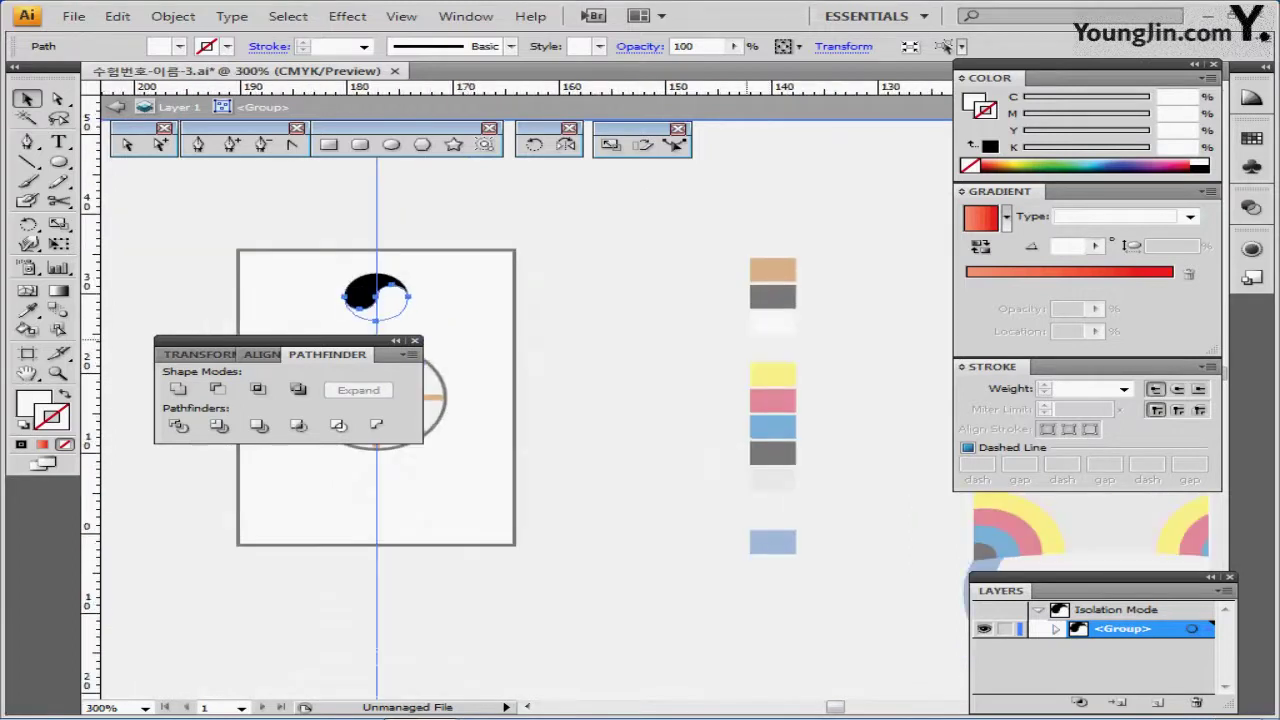
key("Escape")
key("space")
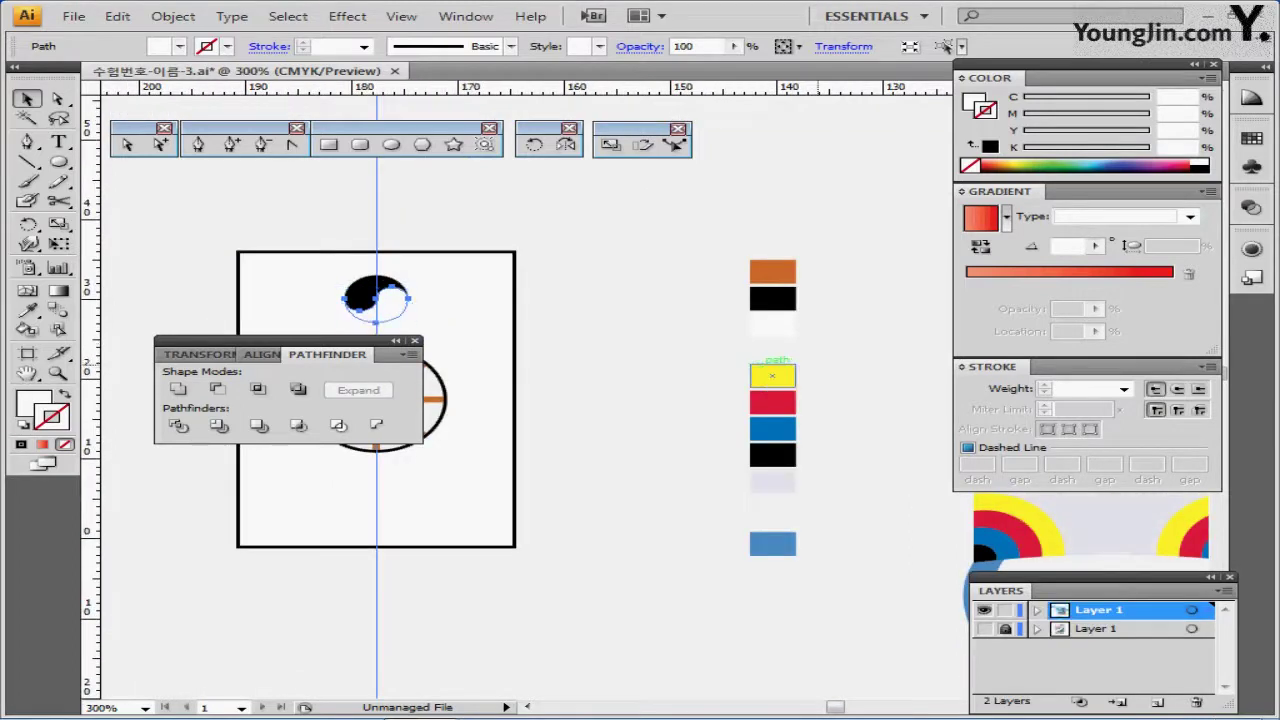
left_click_drag(818, 367, 803, 309)
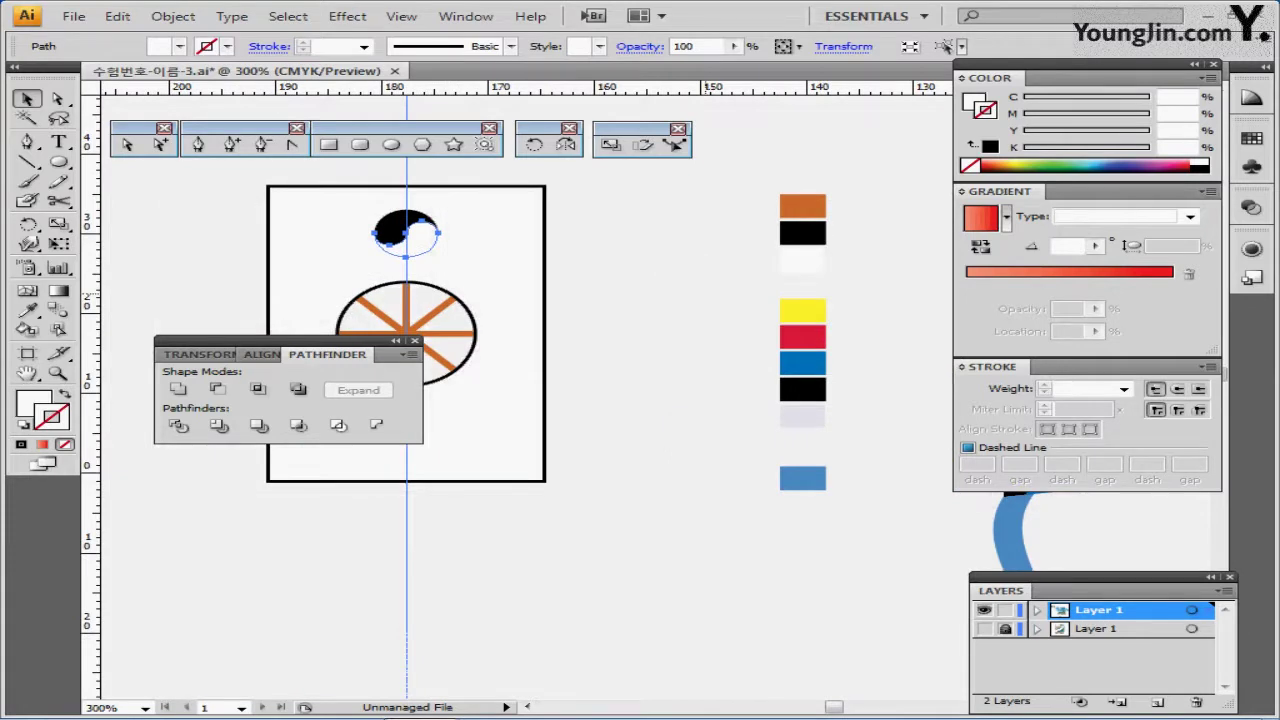
key("ctrl+s")
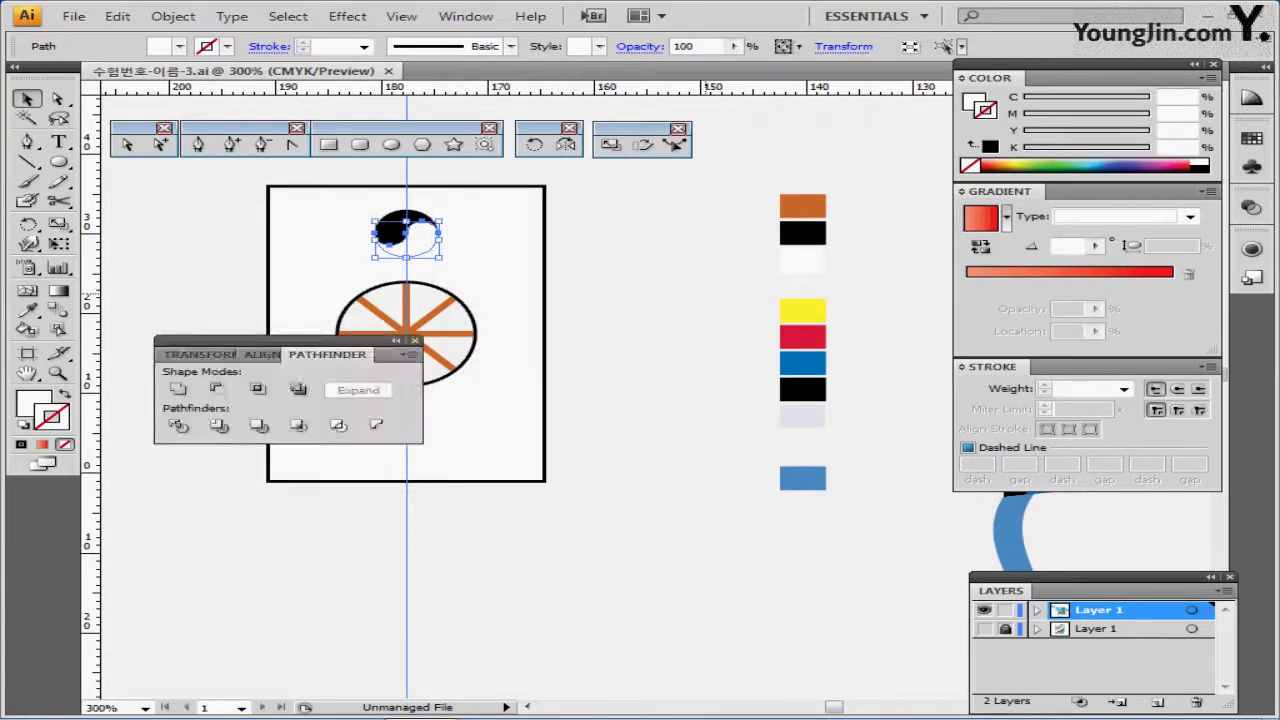
Collapse the floating Transform, Align and Pathfinder group and move it below the artwork, clear of the frame.
left_click(396, 341)
left_click(320, 341)
left_click_drag(236, 340, 241, 582)
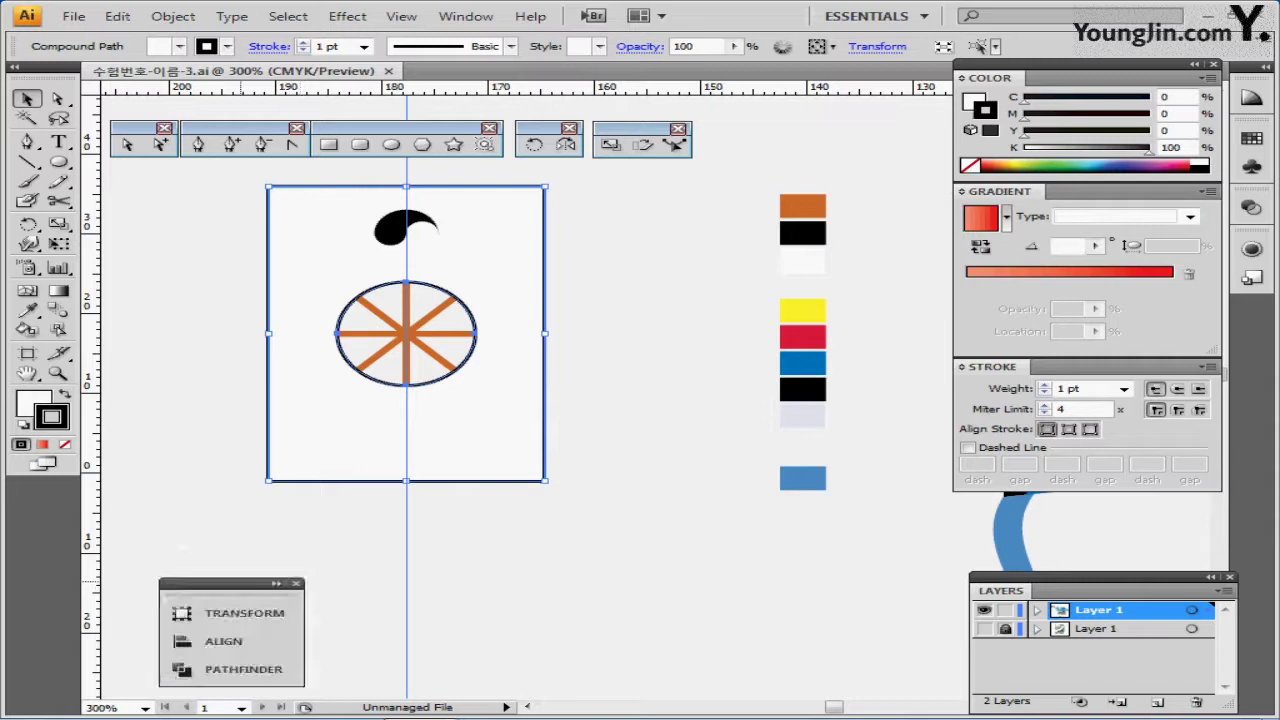
Compare the drawn frame with the reference kite, examining the striped arcs in its corners.
left_click_drag(718, 315, 570, 326)
left_click(570, 326, "ctrl+alt")
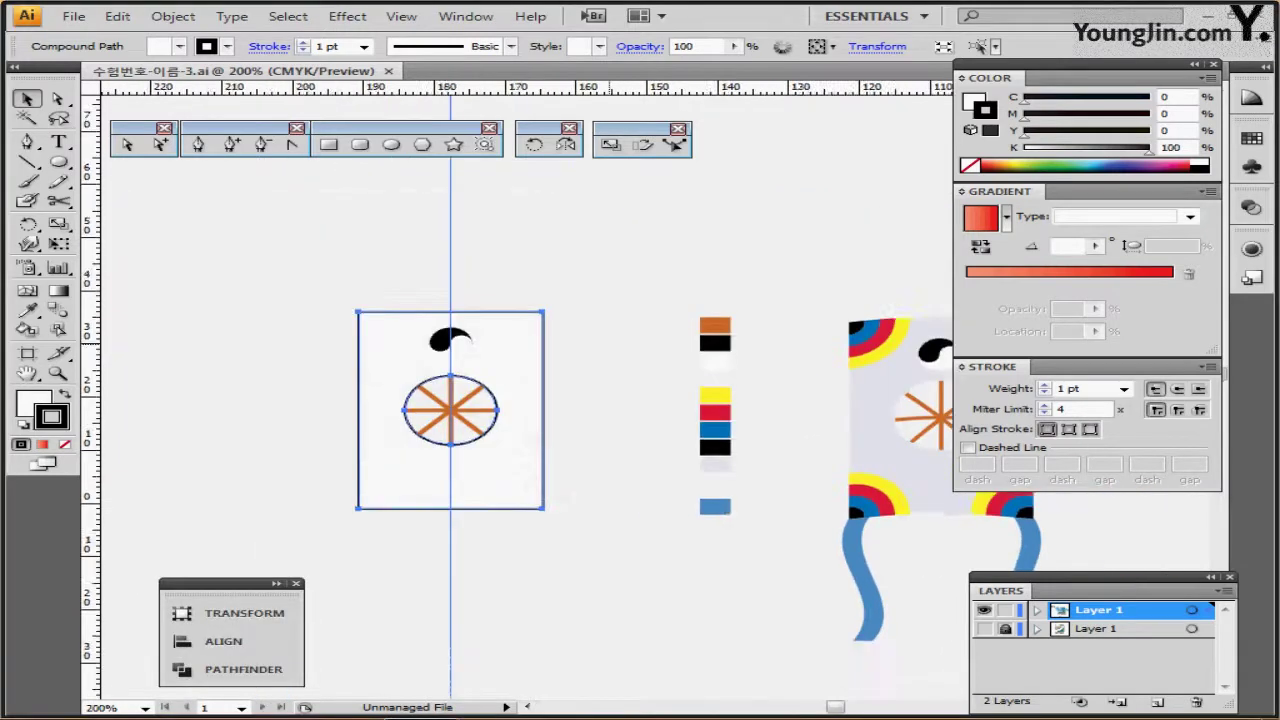
left_click_drag(611, 440, 496, 355)
left_click(491, 355)
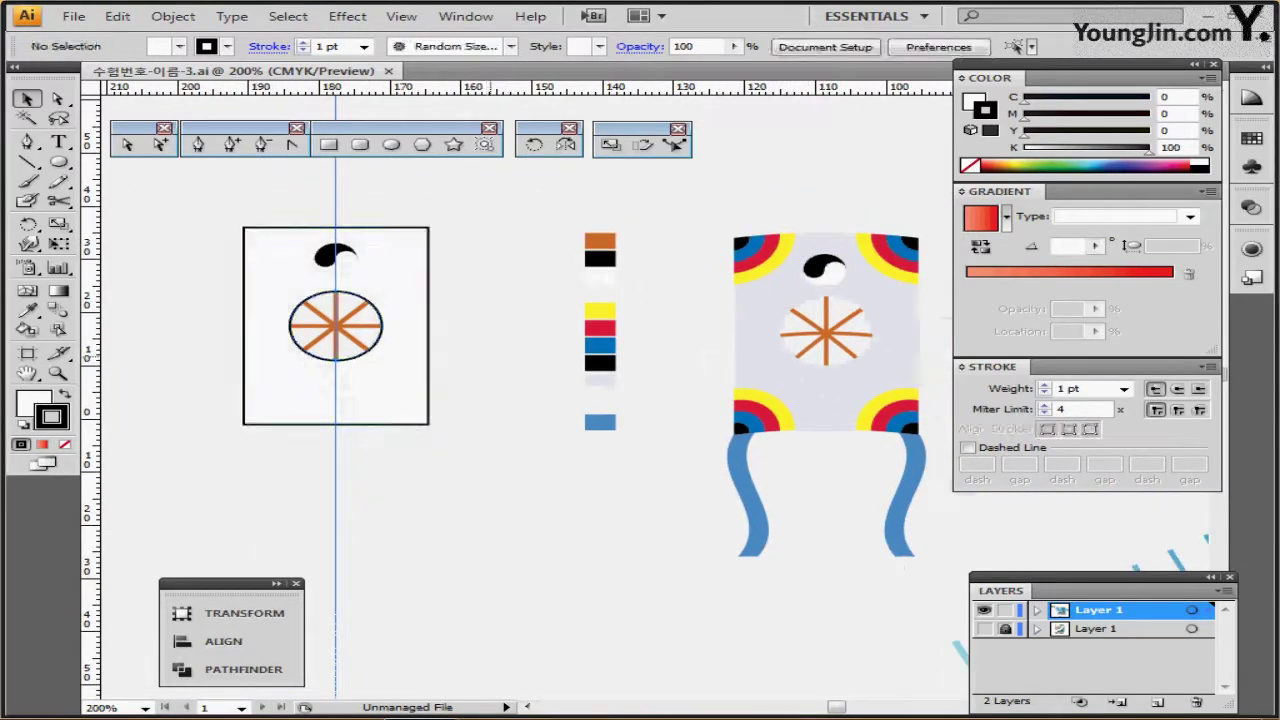
left_click(410, 305)
left_click(497, 270)
left_click(386, 297, "ctrl")
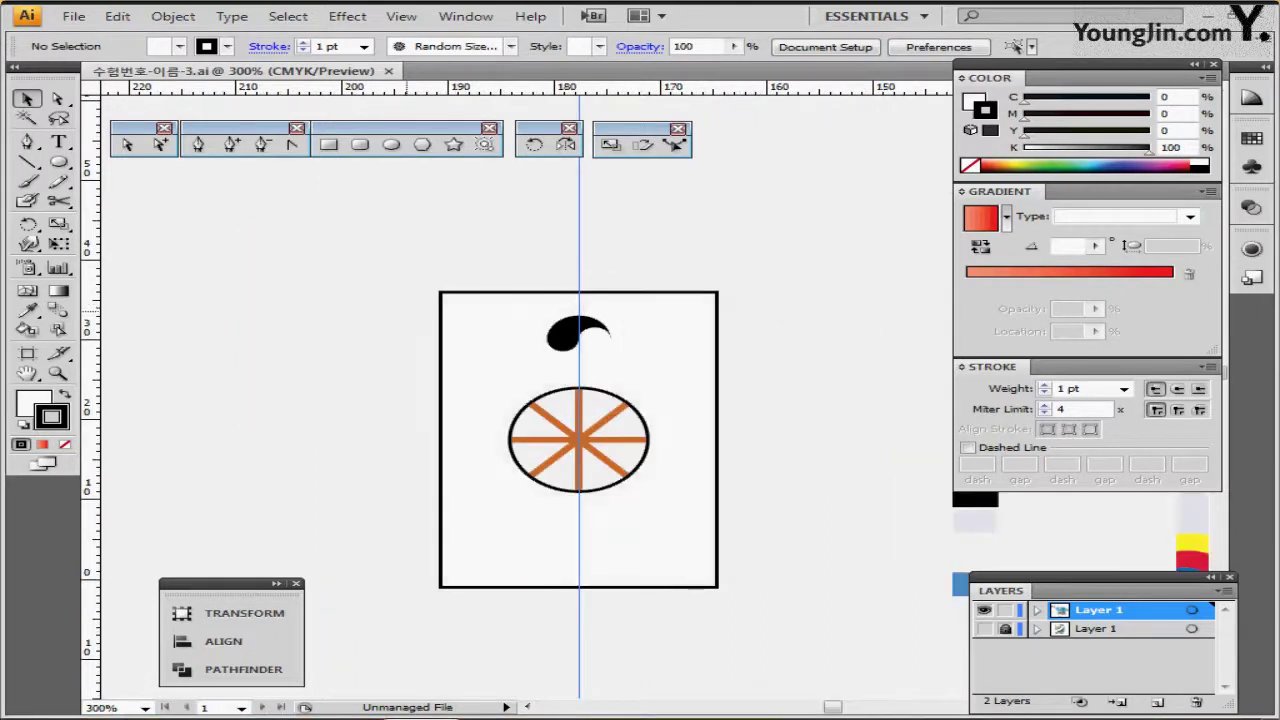
left_click(408, 311, "ctrl")
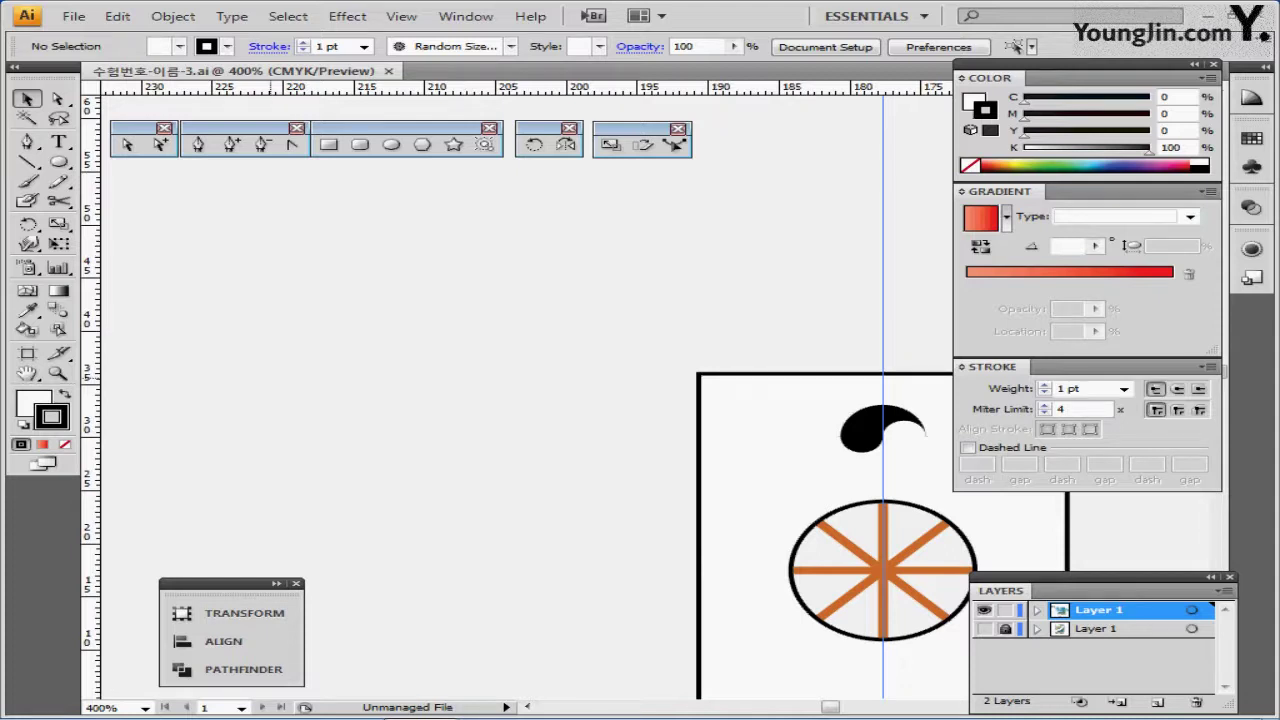
left_click_drag(505, 540, 208, 384)
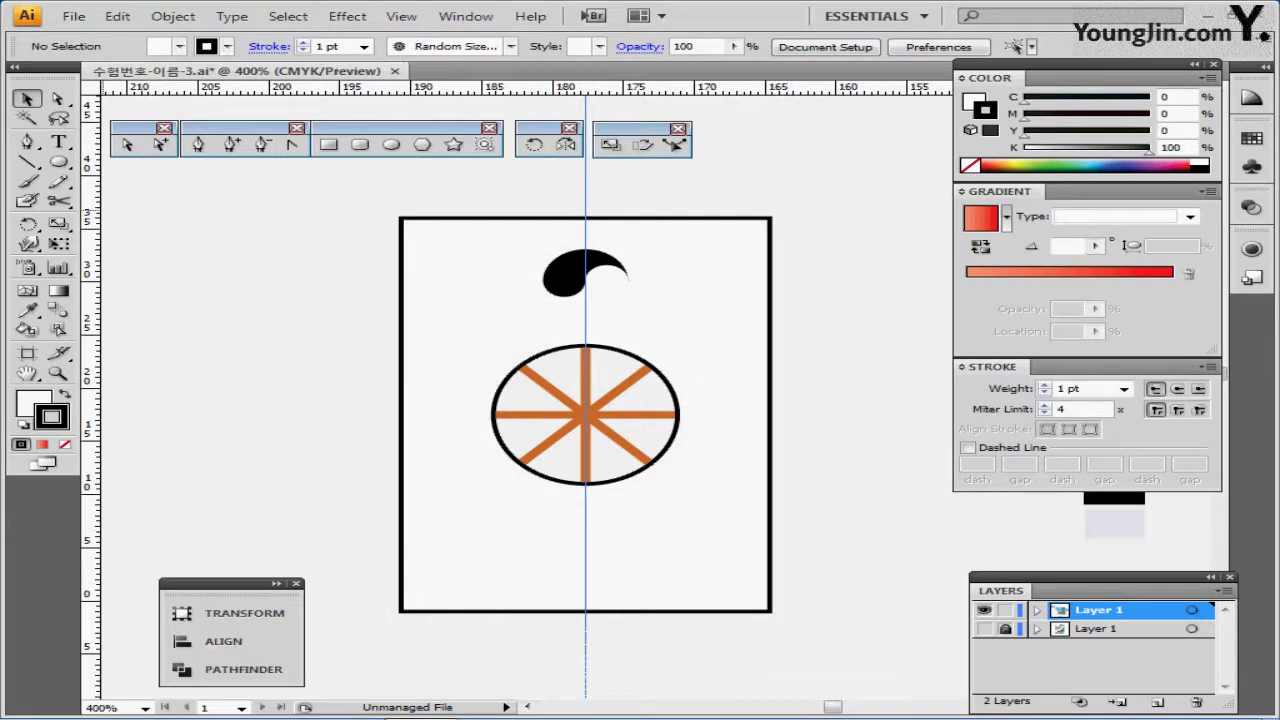
Draw a 17 mm circle with no fill and a 1 pt black stroke, centered on the frame's upper-left corner.
key("x")
left_click(65, 444)
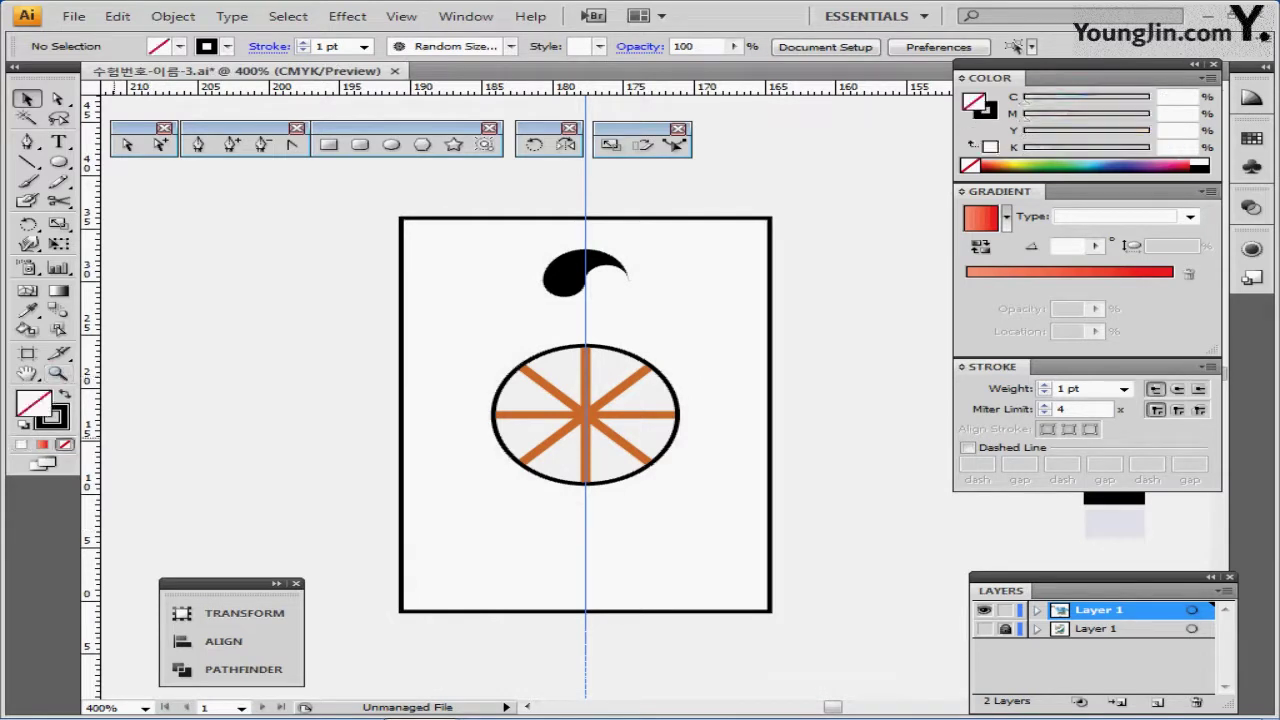
left_click_drag(328, 230, 290, 290)
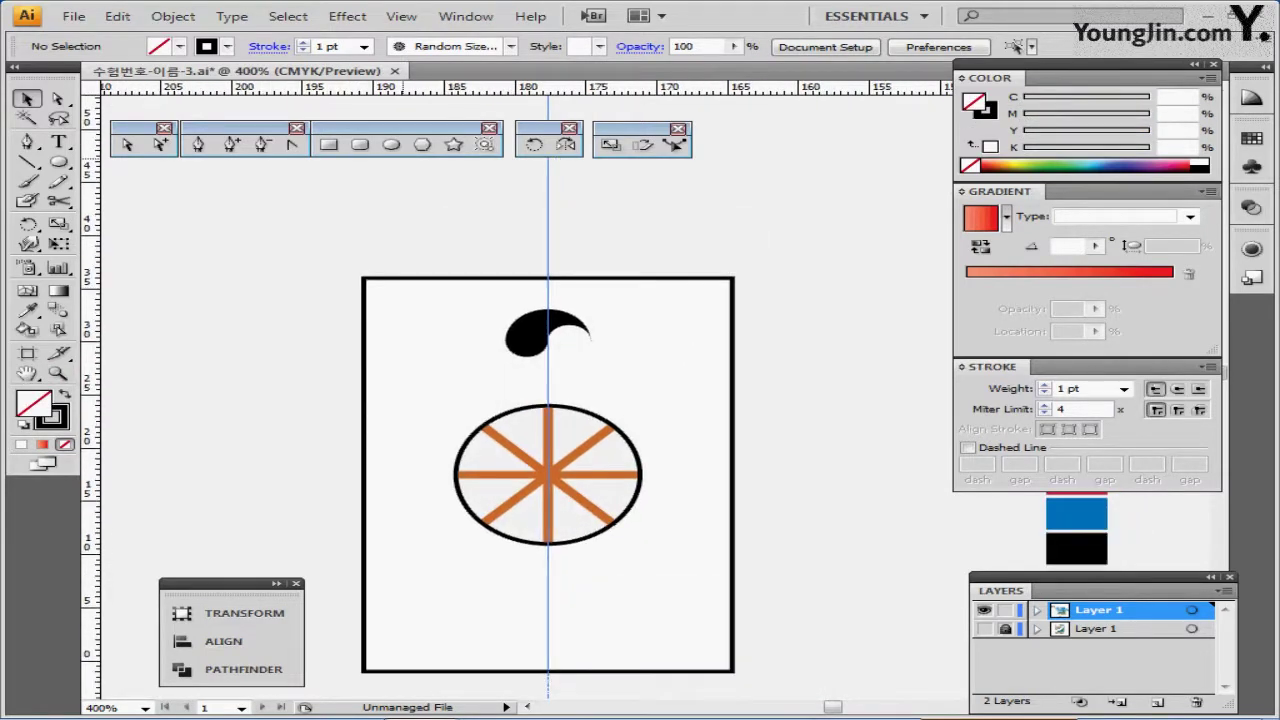
left_click(391, 145)
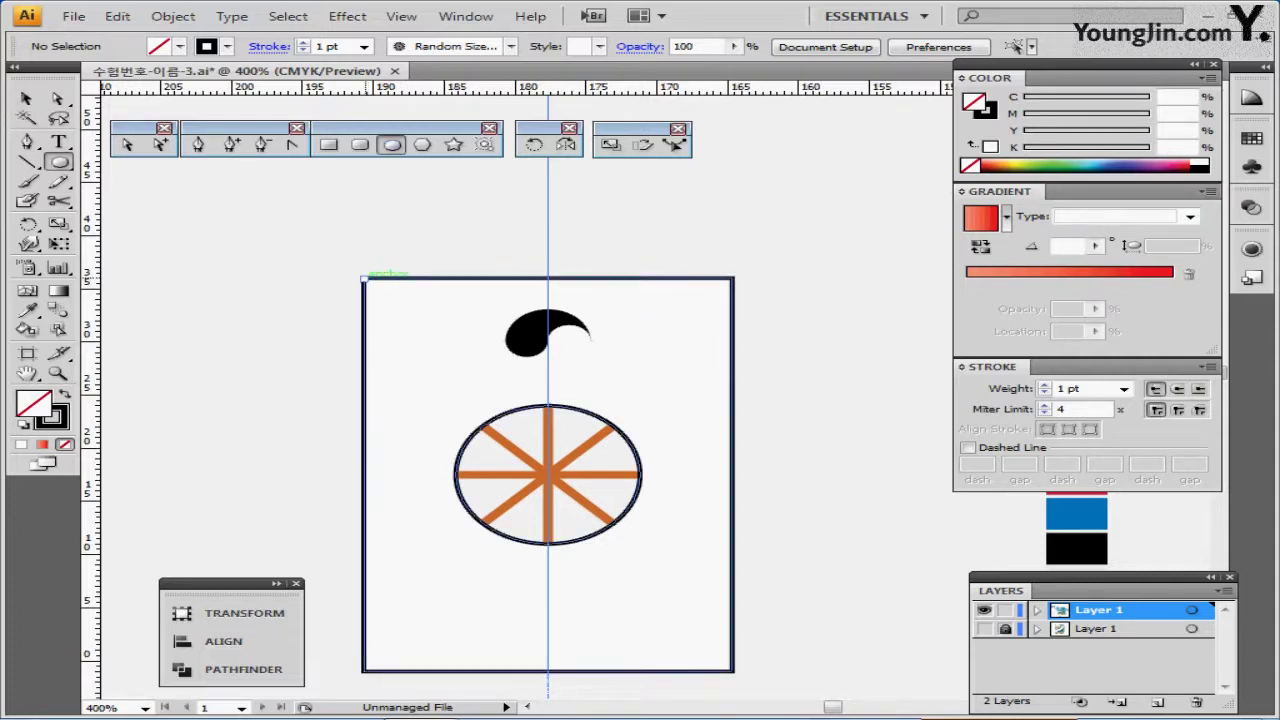
left_click(364, 280)
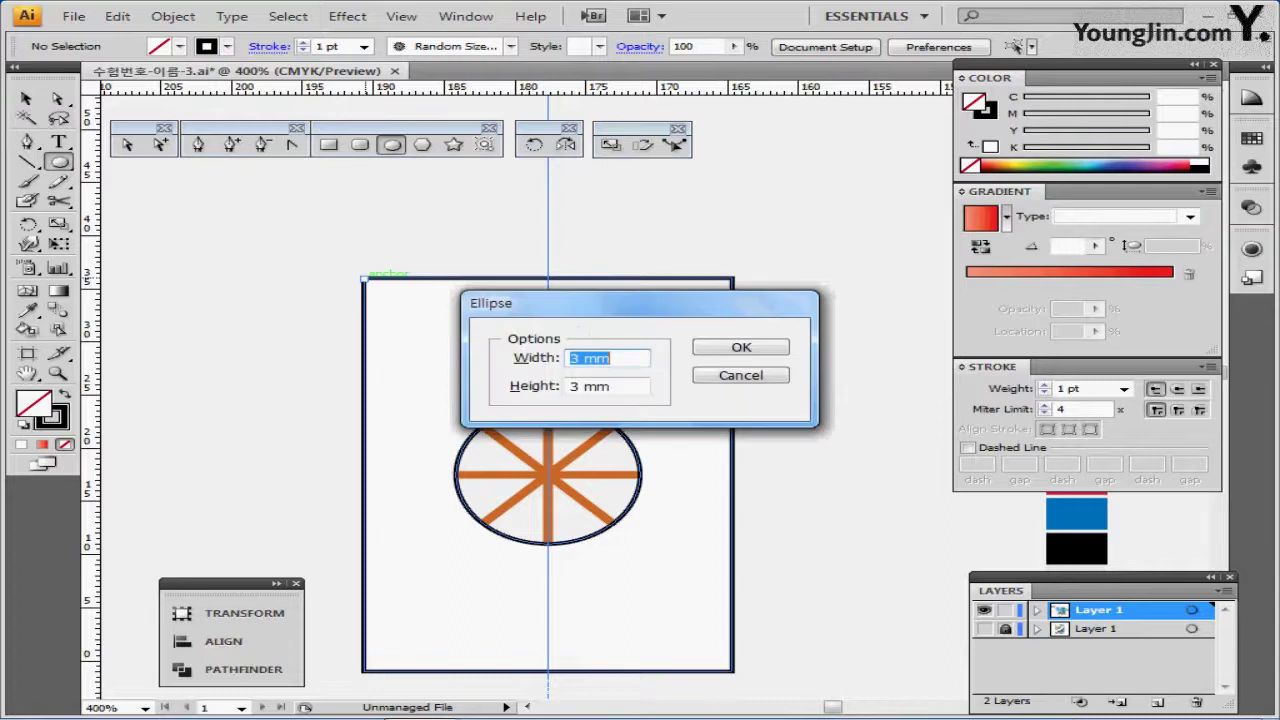
type("17")
key("Tab")
key("Return")
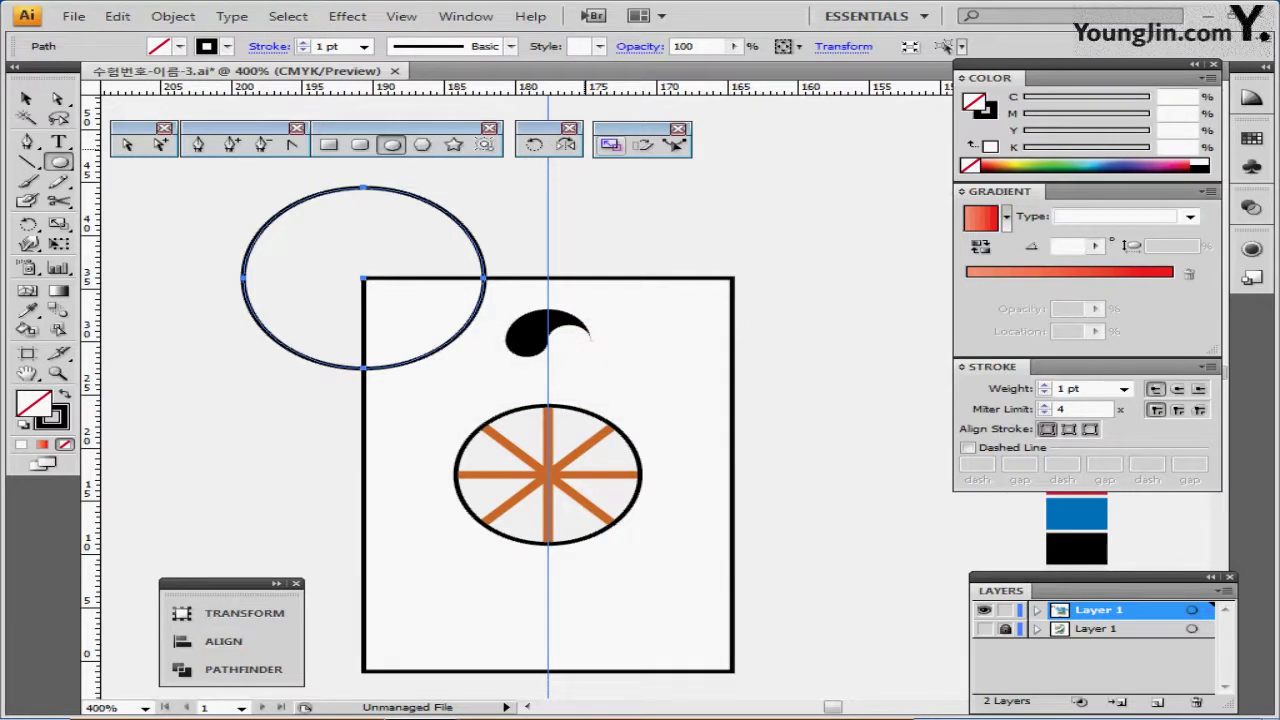
Try a 25% uniformly scaled copy of the corner circle and undo it.
double_click(610, 144)
type("25")
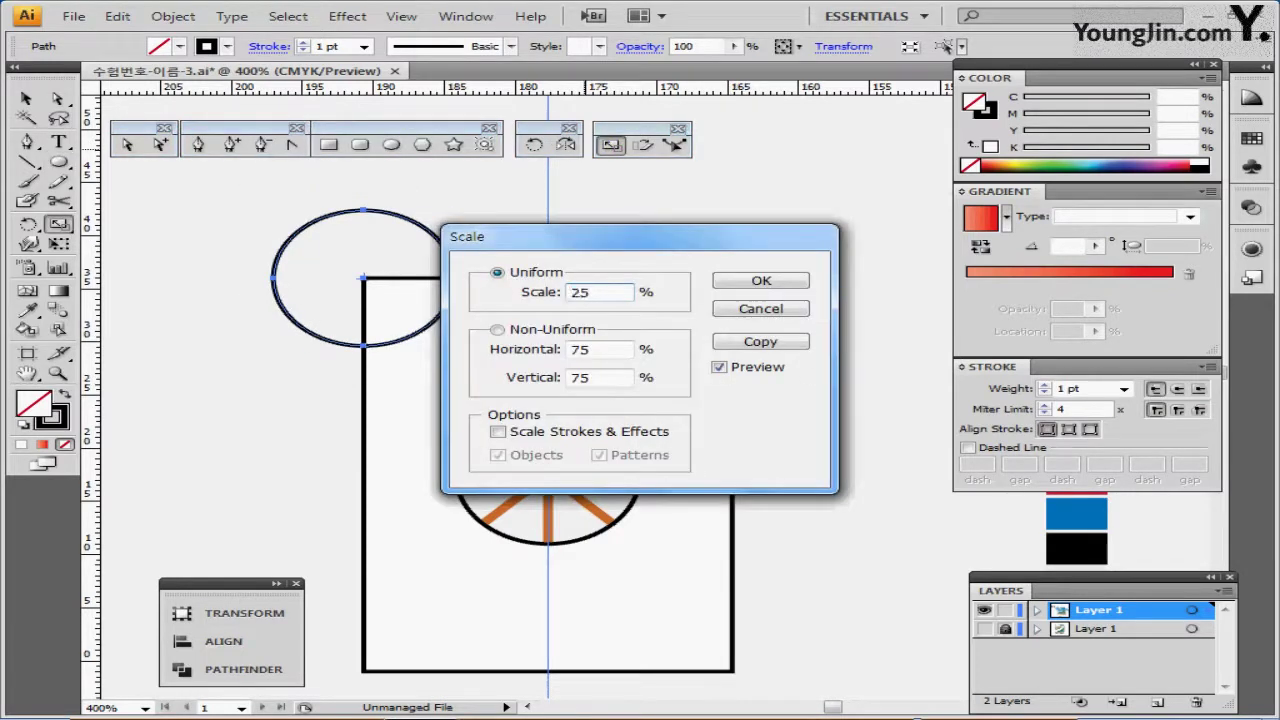
key("Tab")
left_click(760, 341)
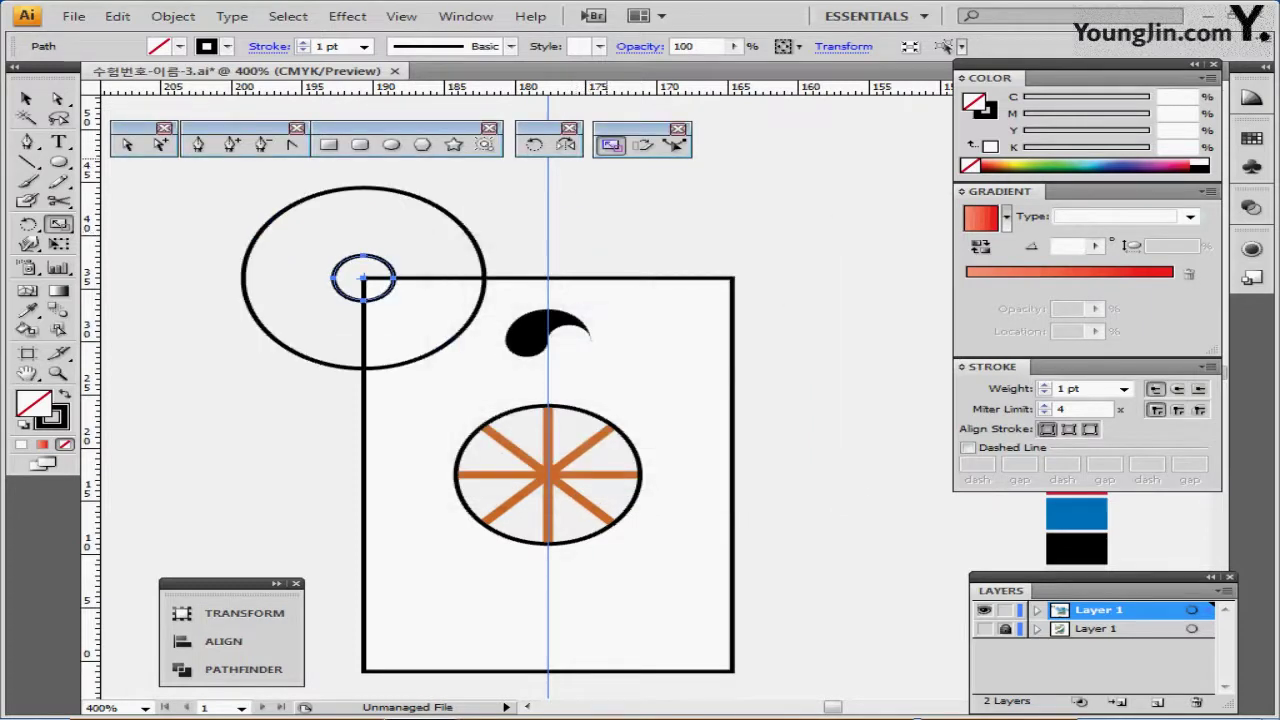
double_click(611, 145)
key("Escape")
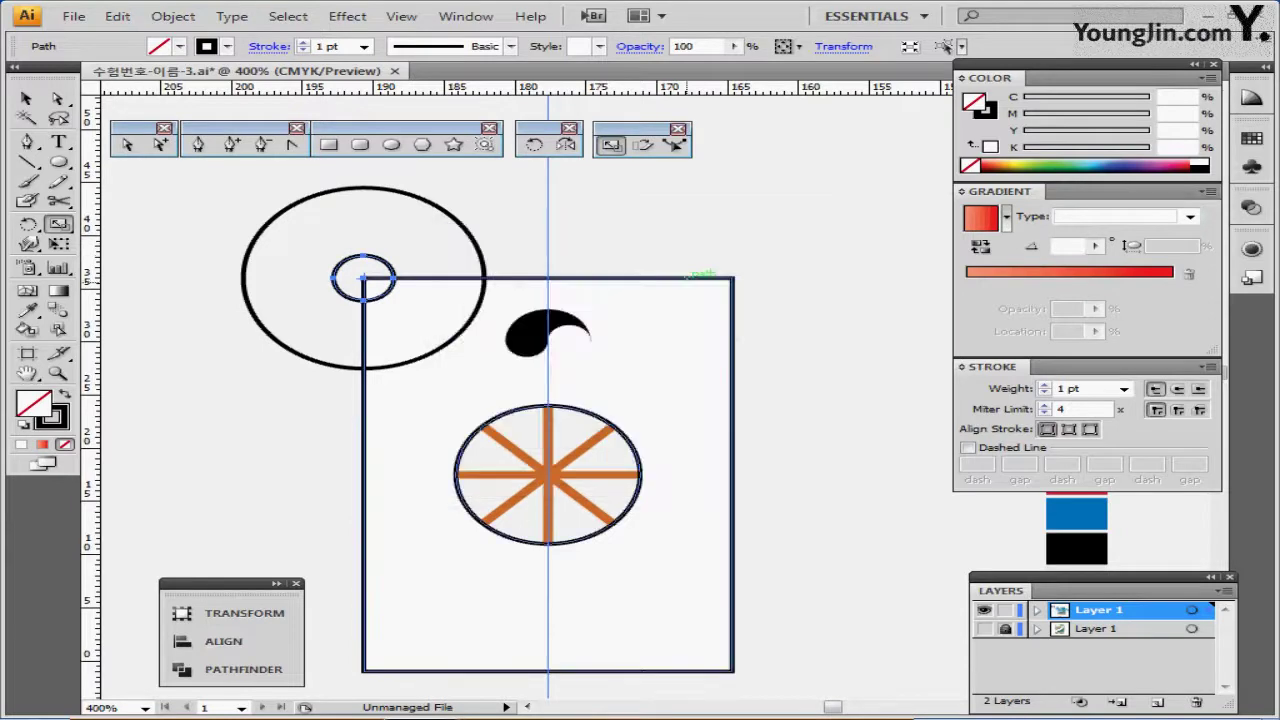
key("ctrl+z")
Make a concentric copy of the corner circle scaled uniformly to 25%.
double_click(611, 145)
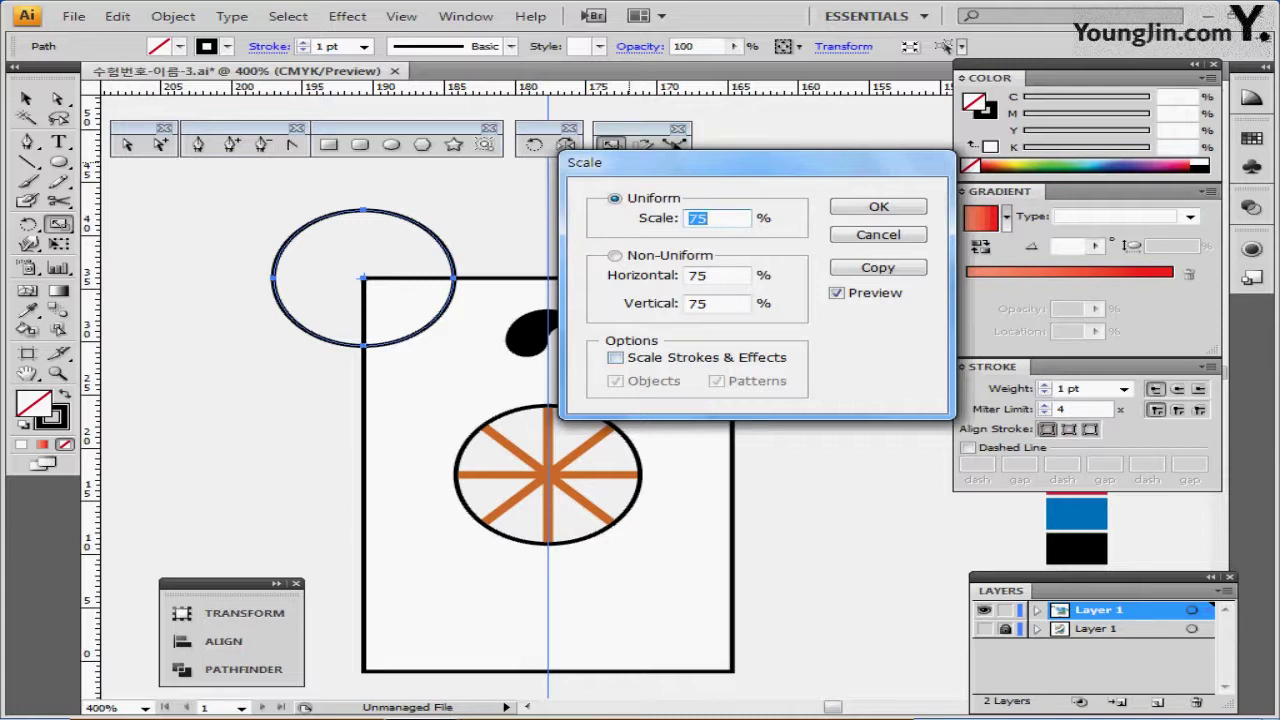
type("5")
key("BackSpace")
type("25")
left_click(878, 268)
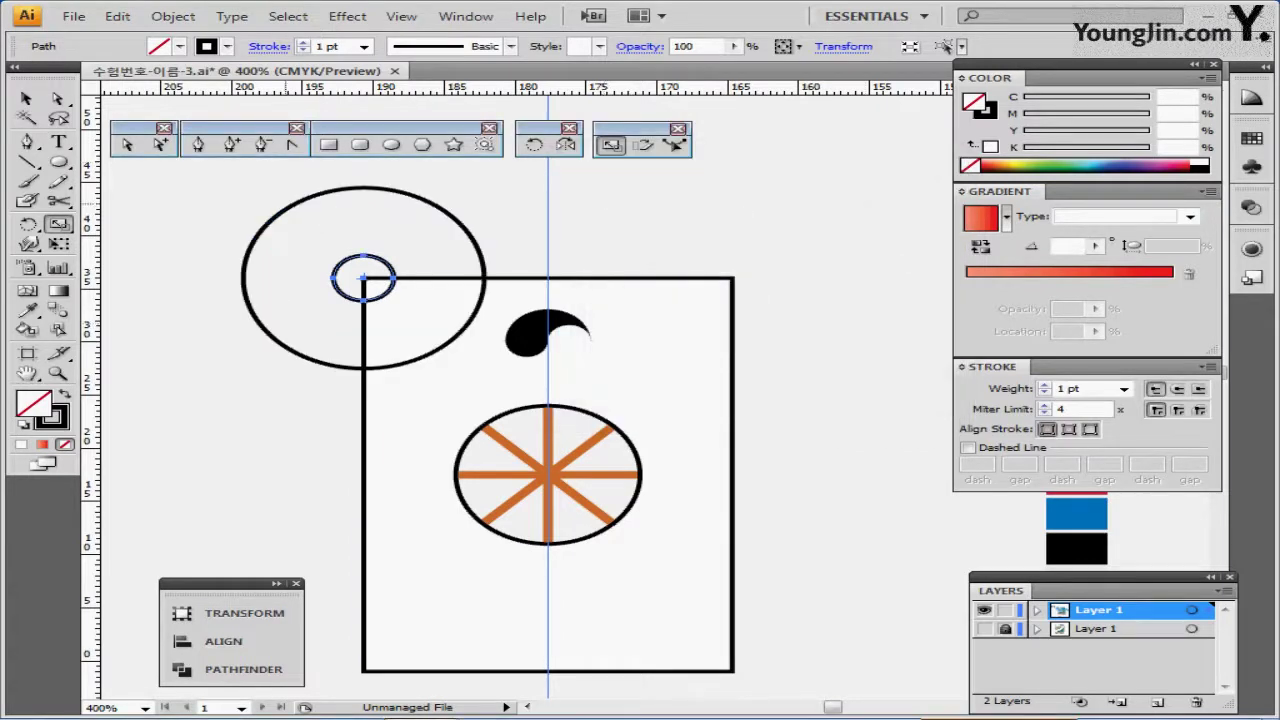
Blend the large and small corner circles using Specified Steps spacing with 2 steps.
key("v")
left_click_drag(194, 209, 348, 280)
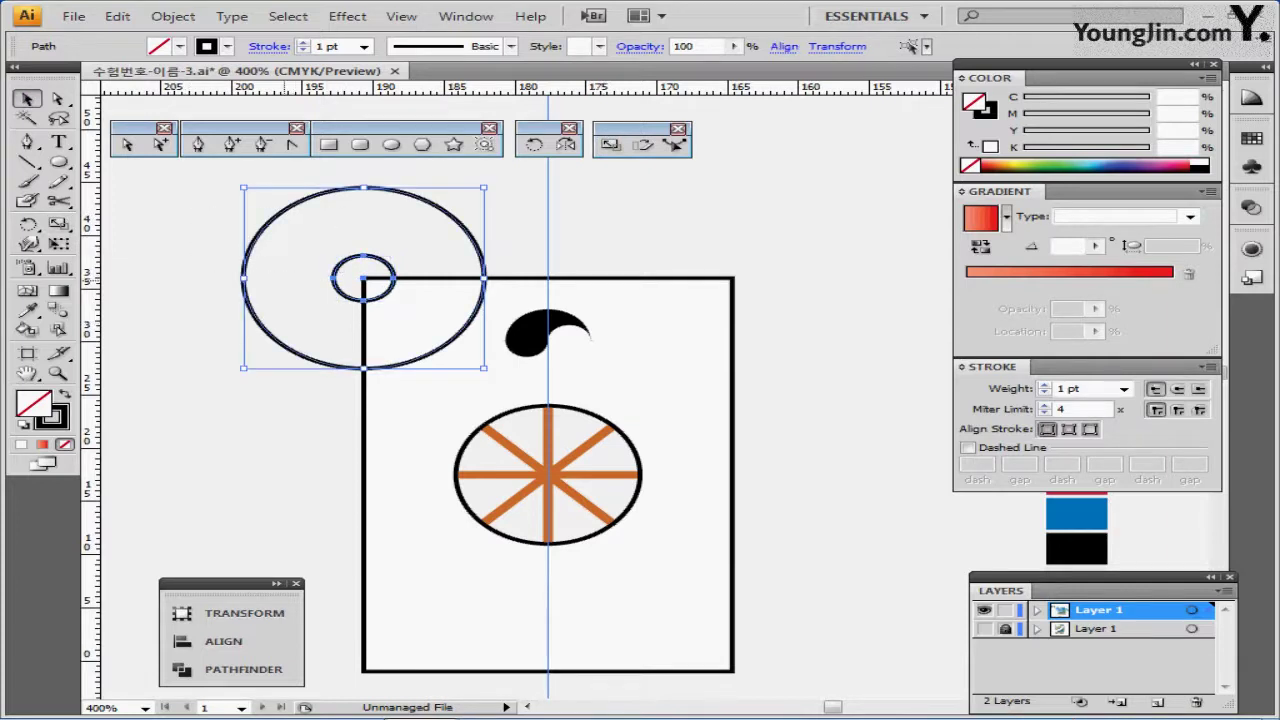
left_click(173, 16)
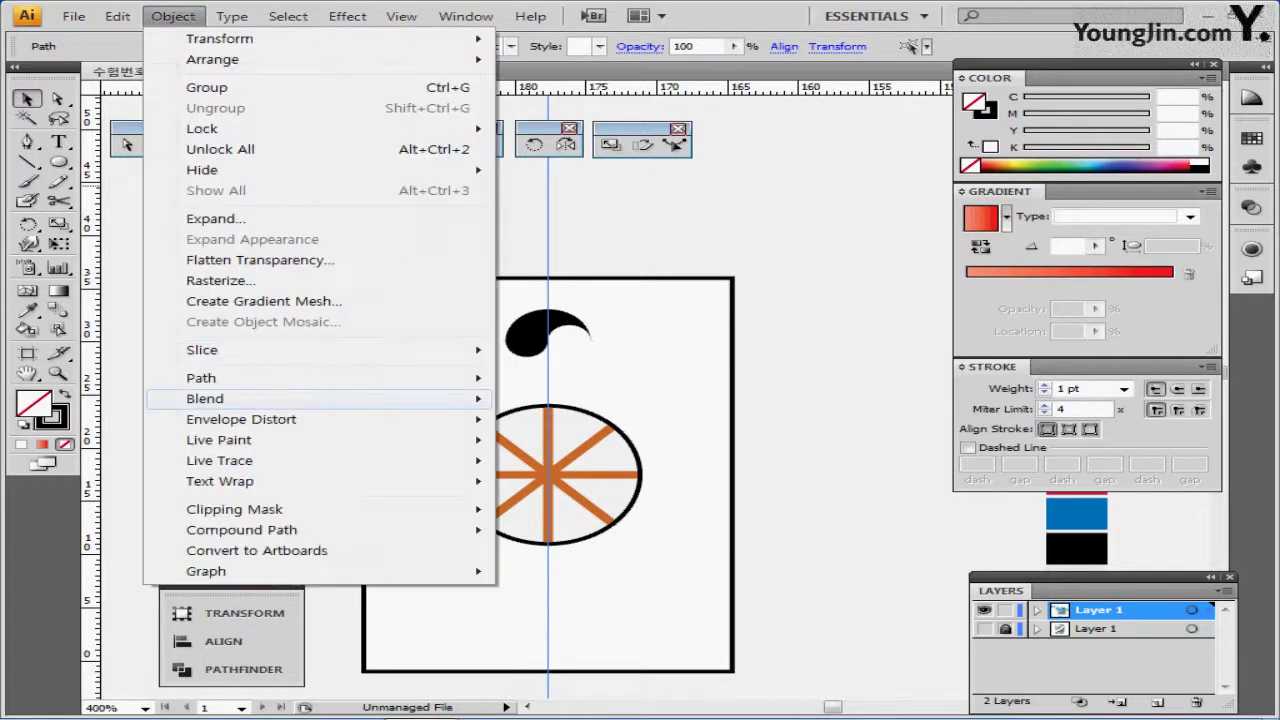
mouse_move(300, 398)
left_click(550, 398)
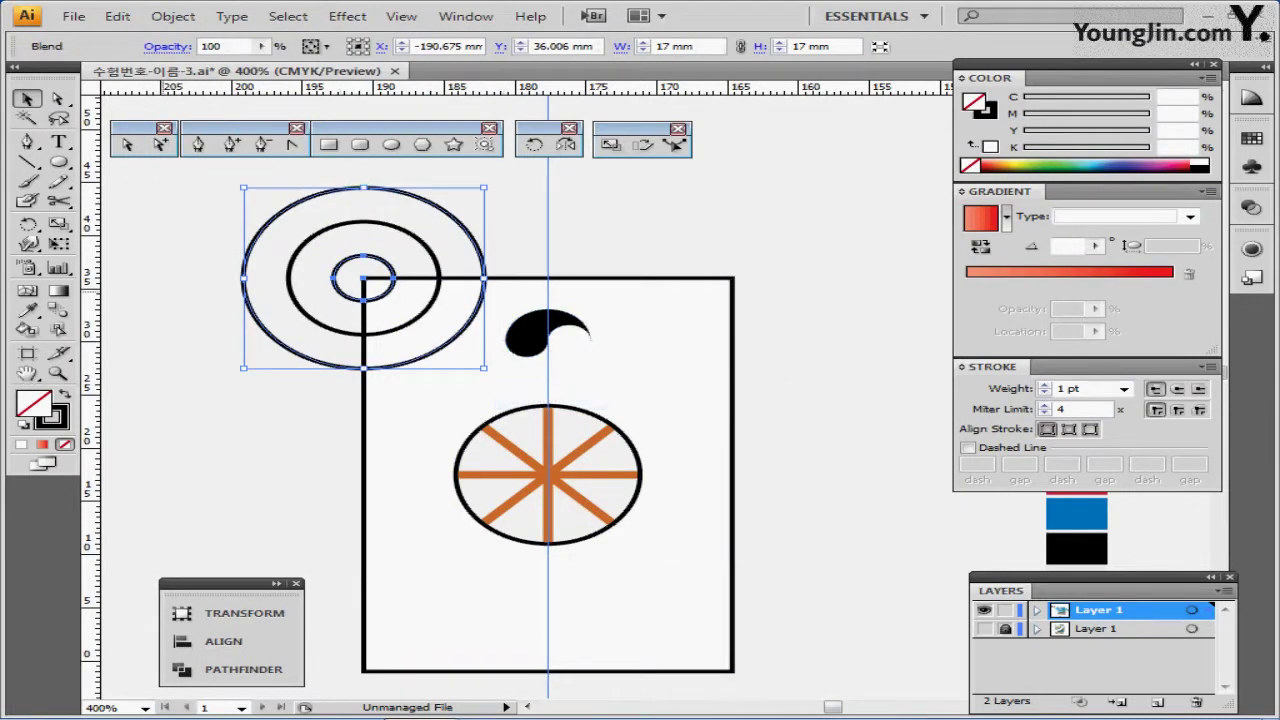
double_click(59, 310)
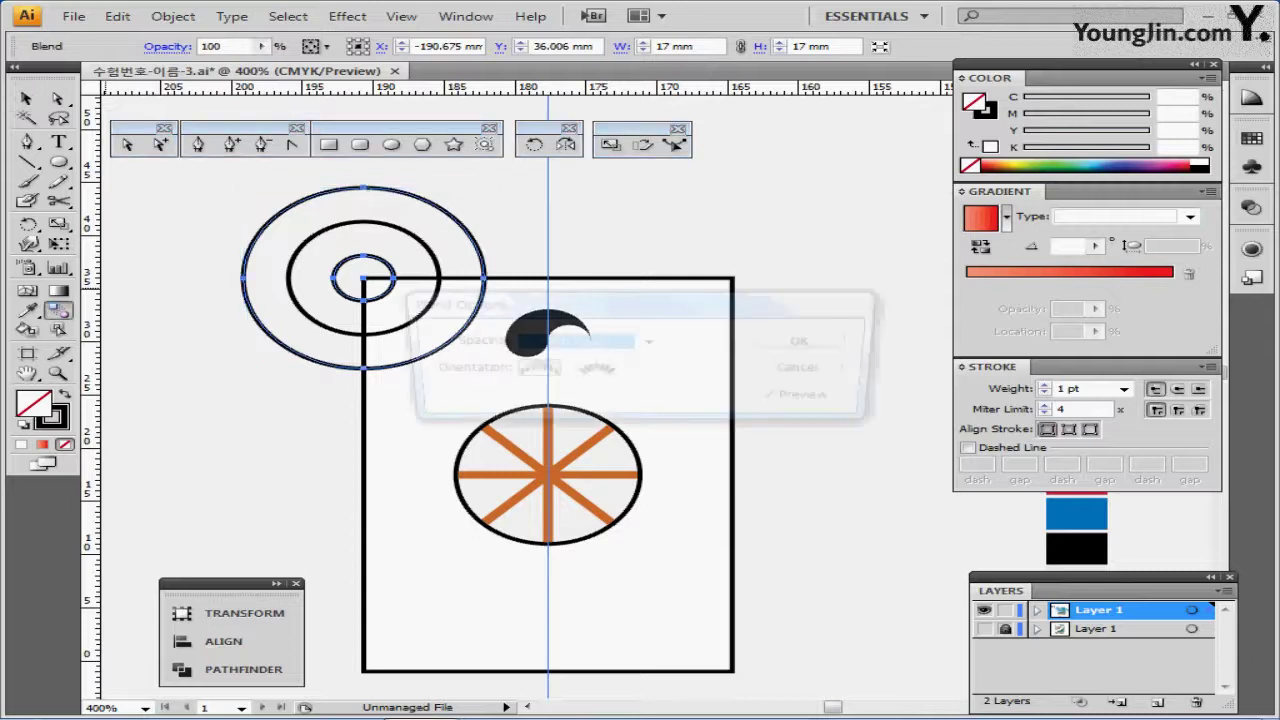
left_click(649, 342)
left_click(564, 377)
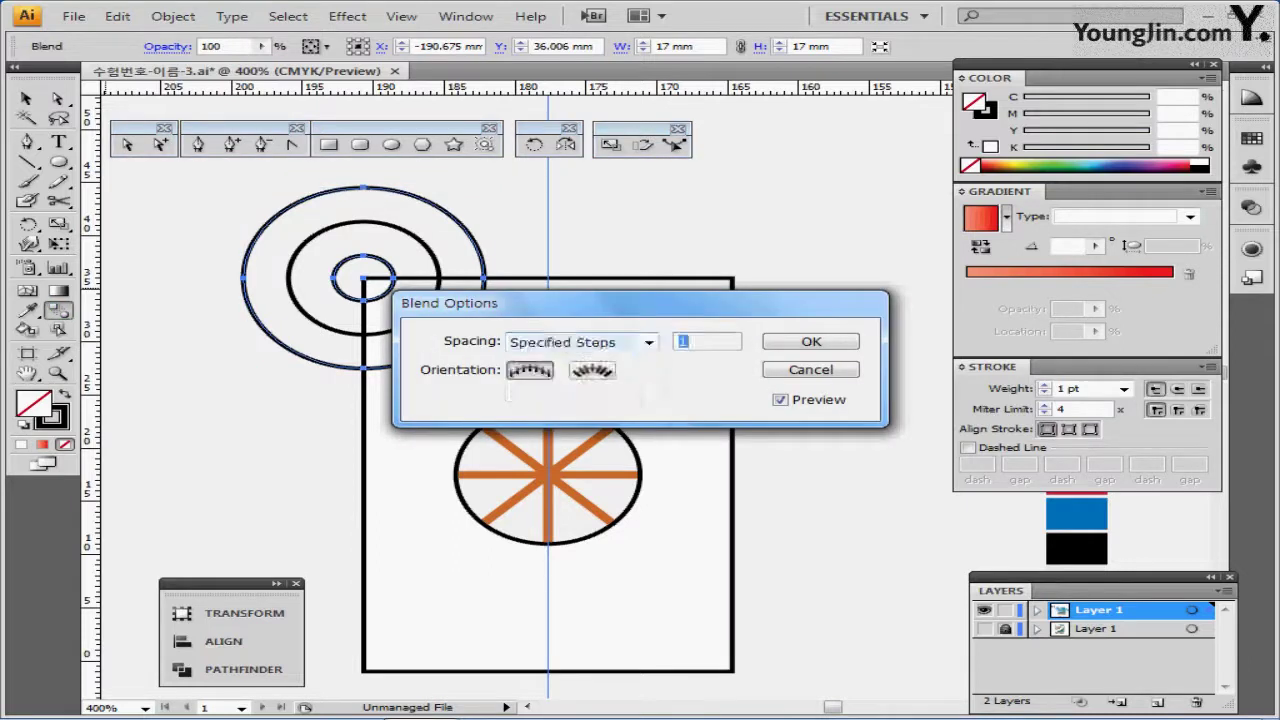
type("2")
key("Return")
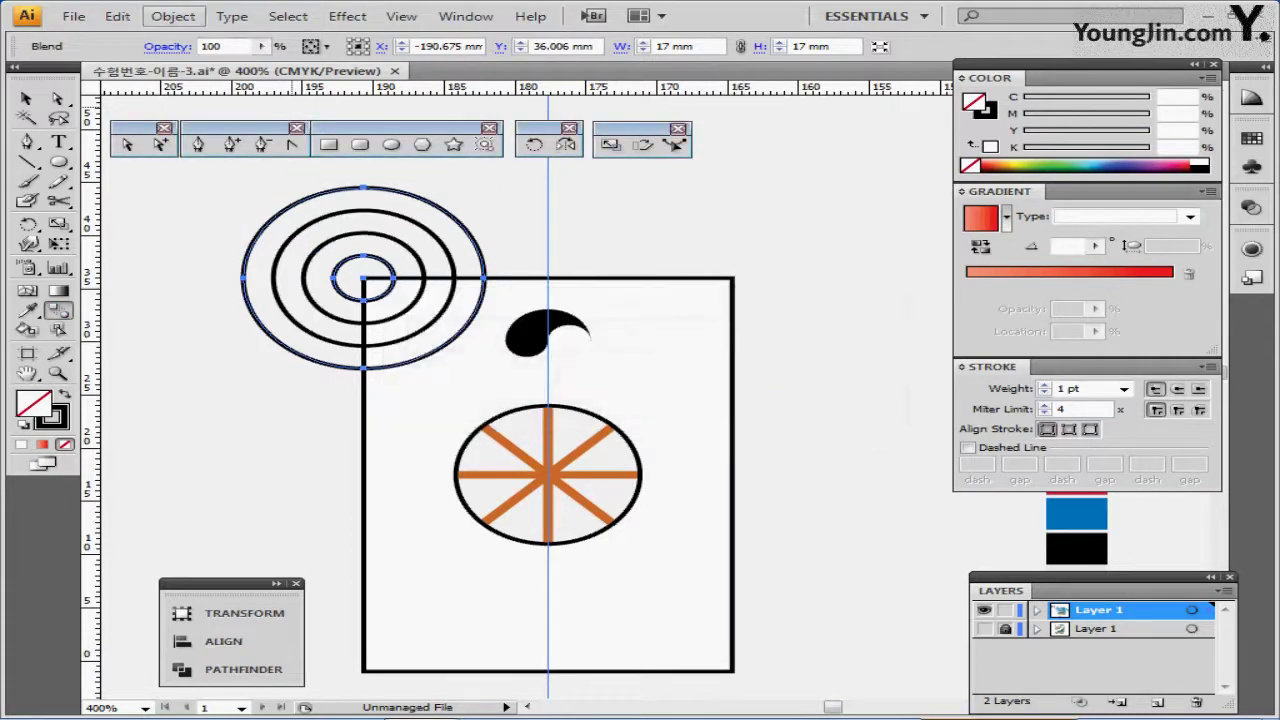
Expand the circle blend and ungroup it into separate concentric circles.
left_click(173, 16)
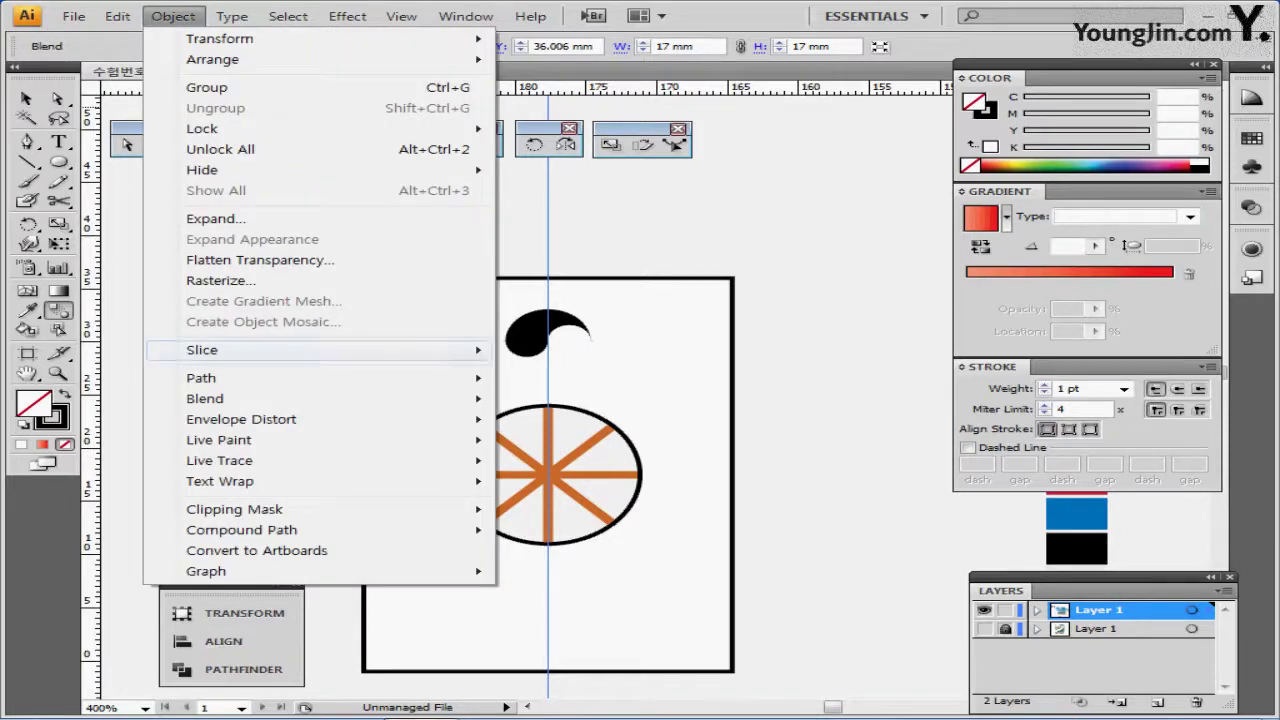
mouse_move(204, 398)
left_click(558, 475)
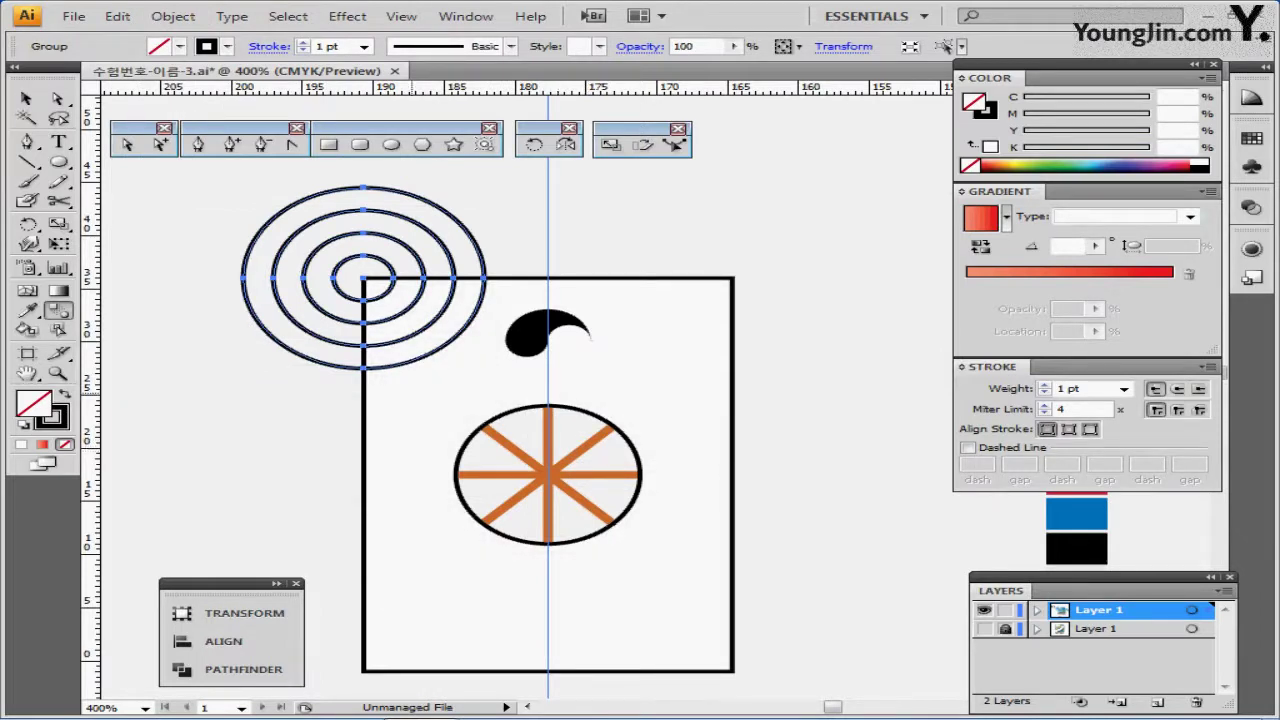
left_click(198, 378, "ctrl")
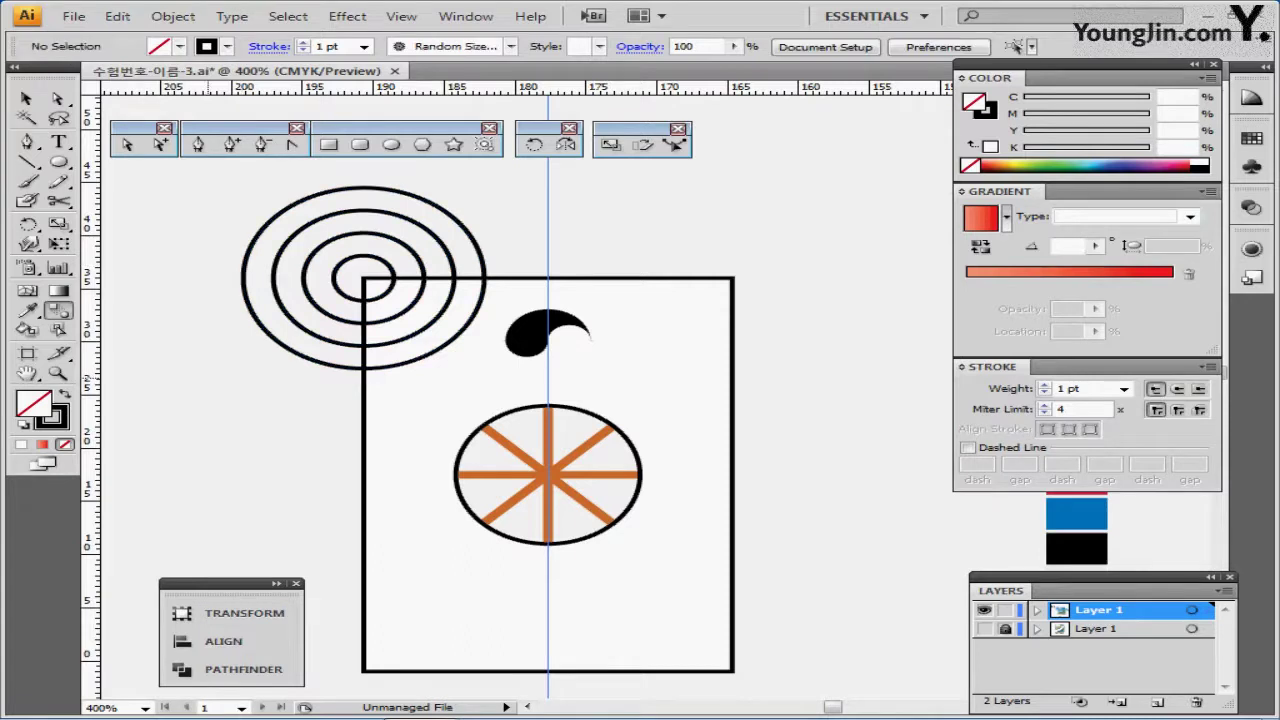
left_click(357, 373, "ctrl+alt")
left_click_drag(653, 324, 533, 330)
scroll(500, 400, "right", 4)
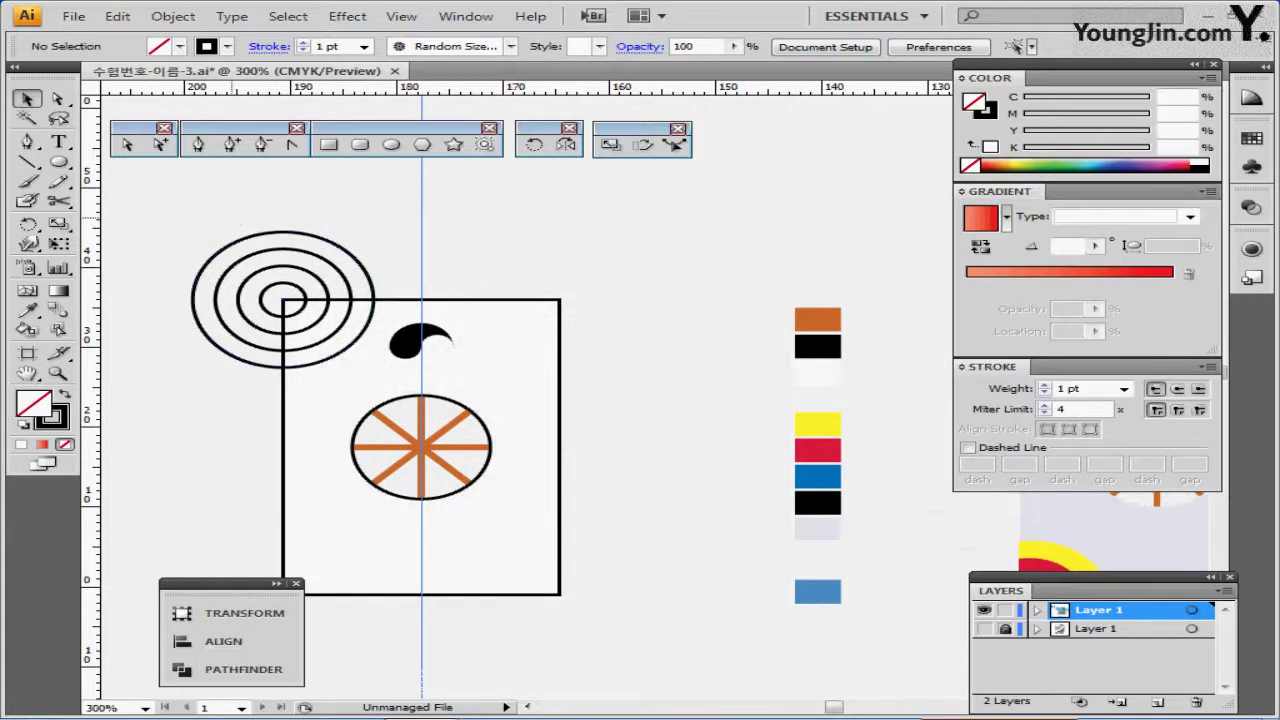
left_click_drag(230, 218, 284, 296)
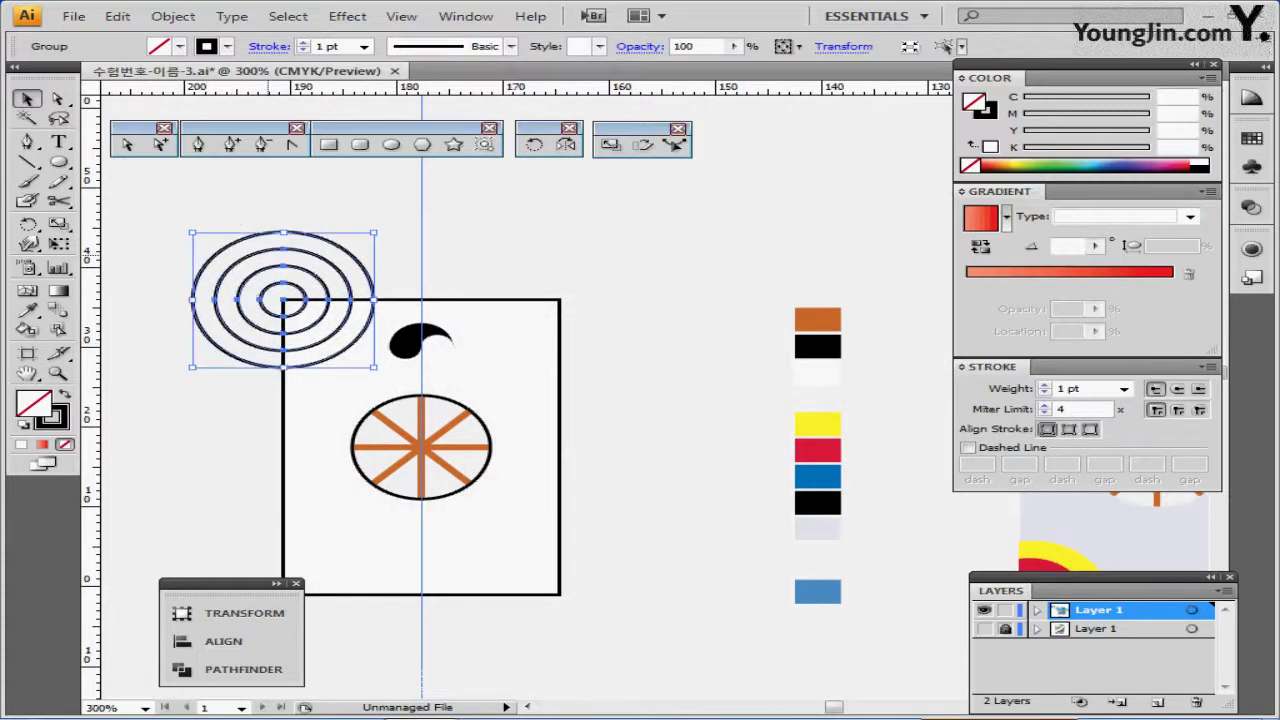
right_click(258, 234)
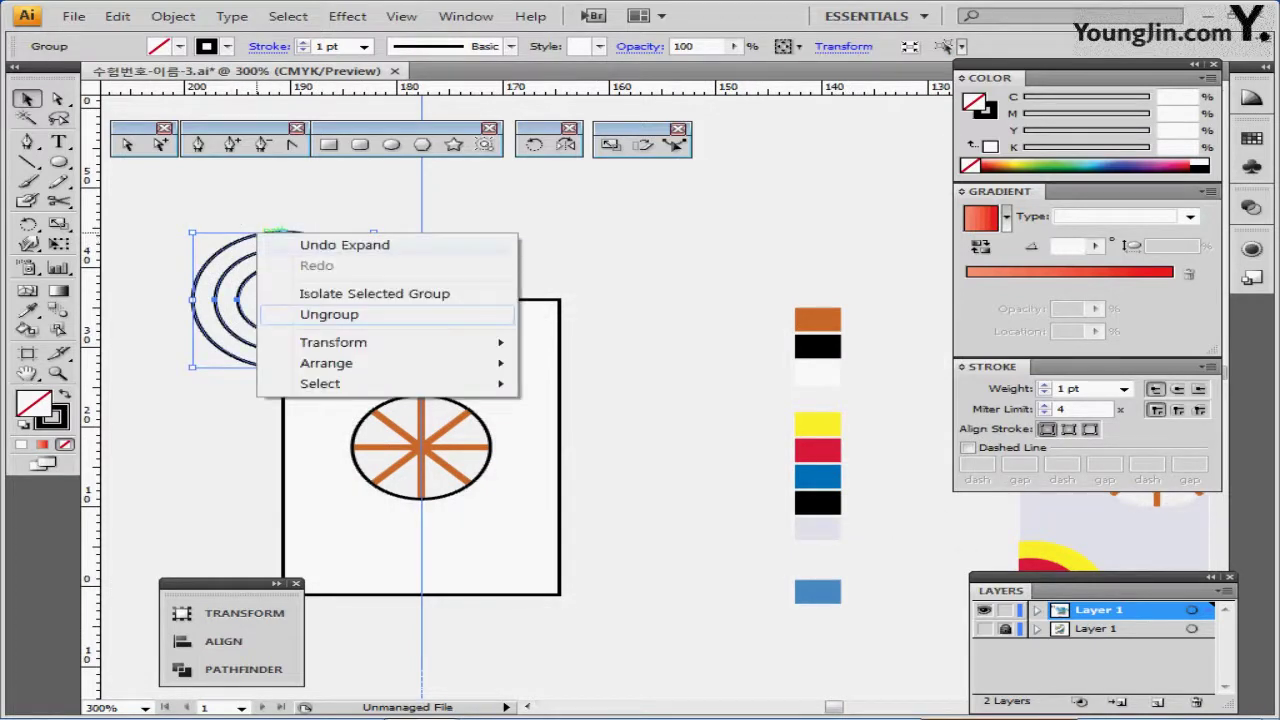
left_click(329, 314)
left_click(420, 220)
Color the concentric circles from outermost to innermost yellow, red, blue and black, sampling the color swatches beside the artwork.
left_click(335, 236)
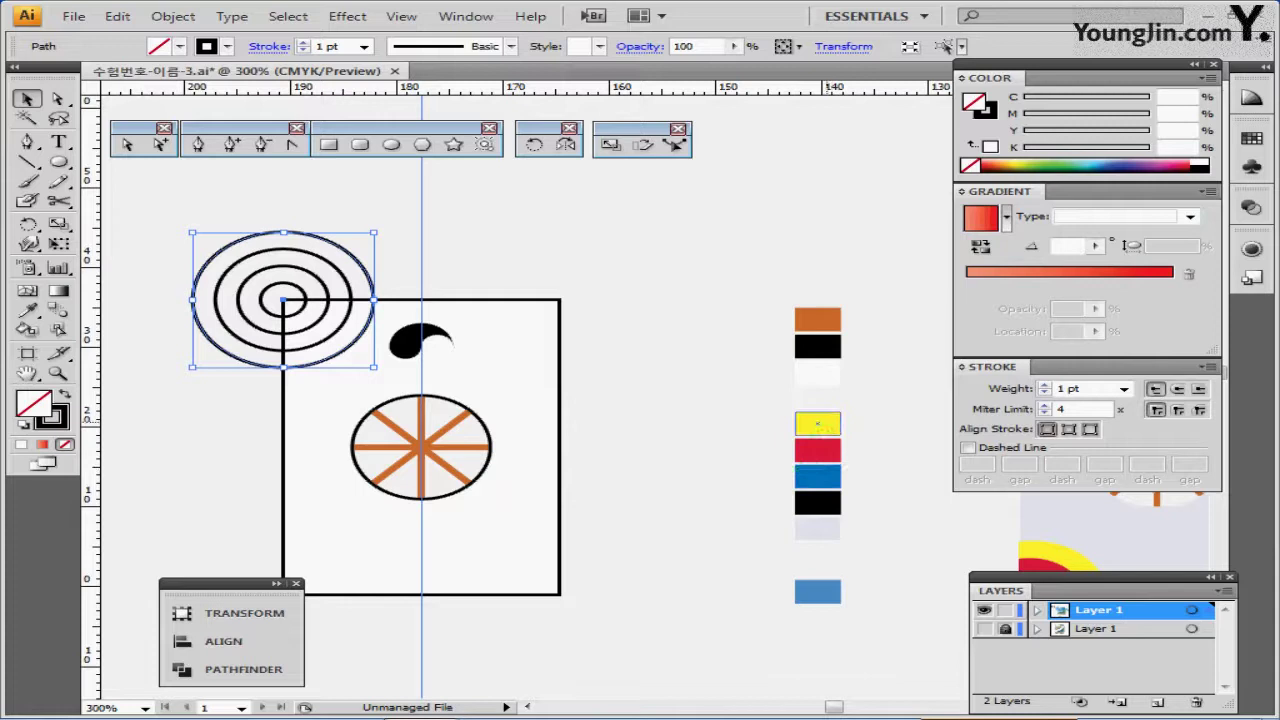
key("i")
left_click(817, 425)
left_click(348, 288, "ctrl")
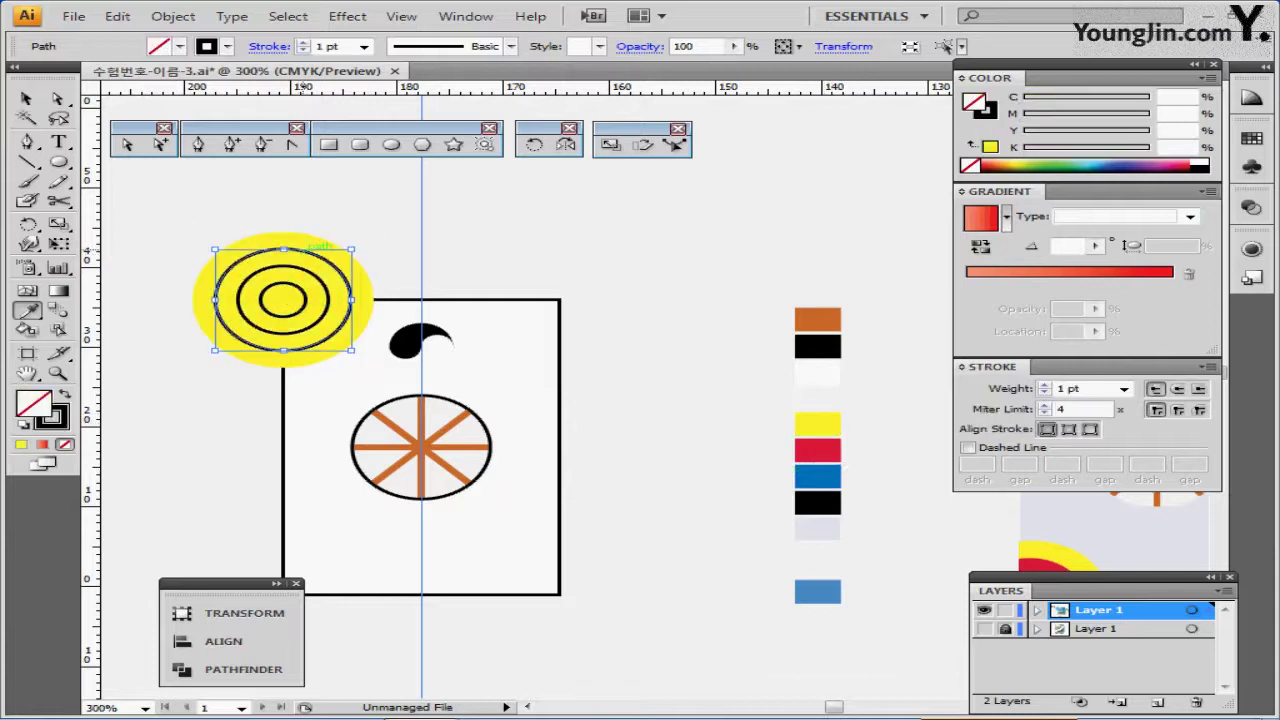
left_click(818, 455)
left_click(328, 290, "ctrl")
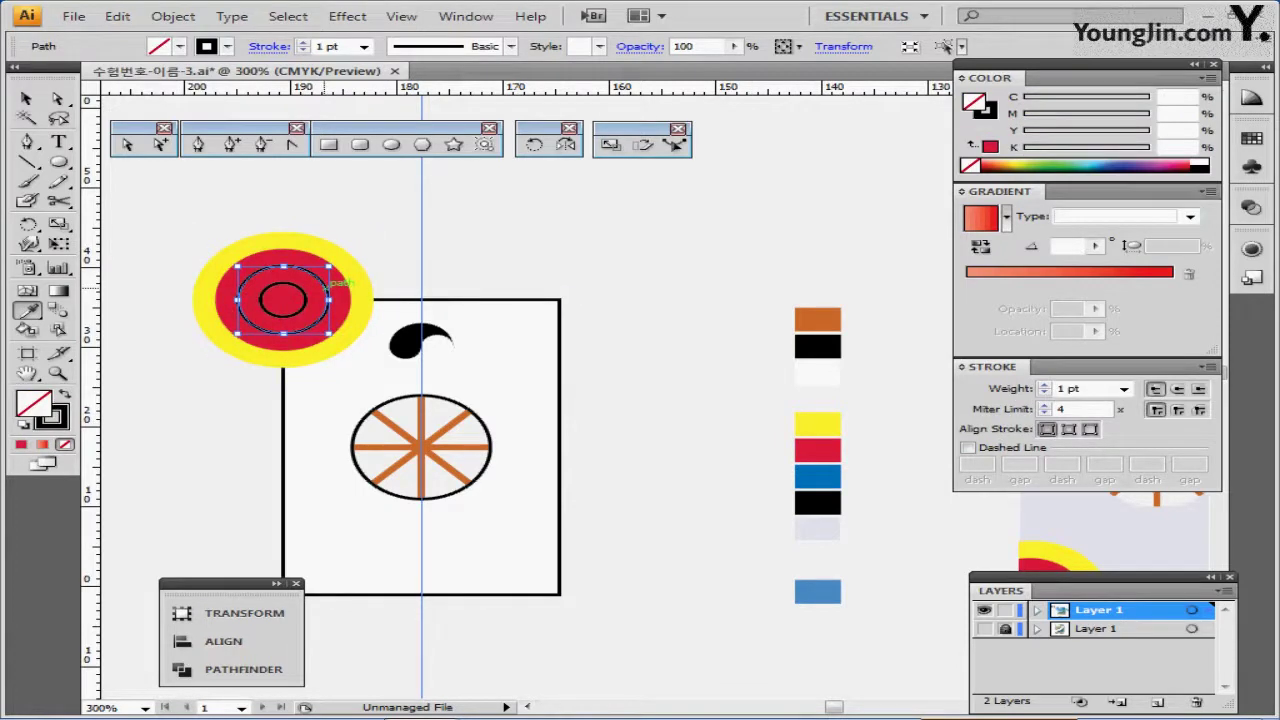
left_click(817, 476)
left_click(288, 298, "ctrl")
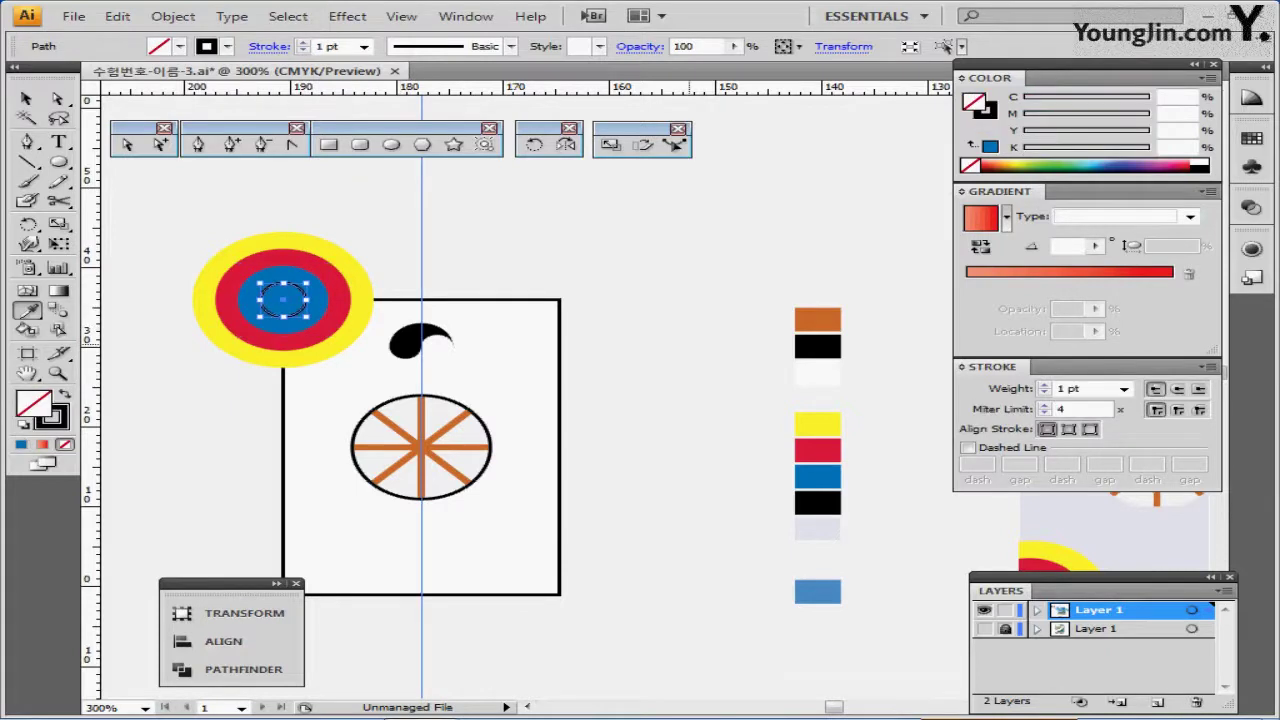
left_click(817, 502)
left_click(143, 213, "ctrl")
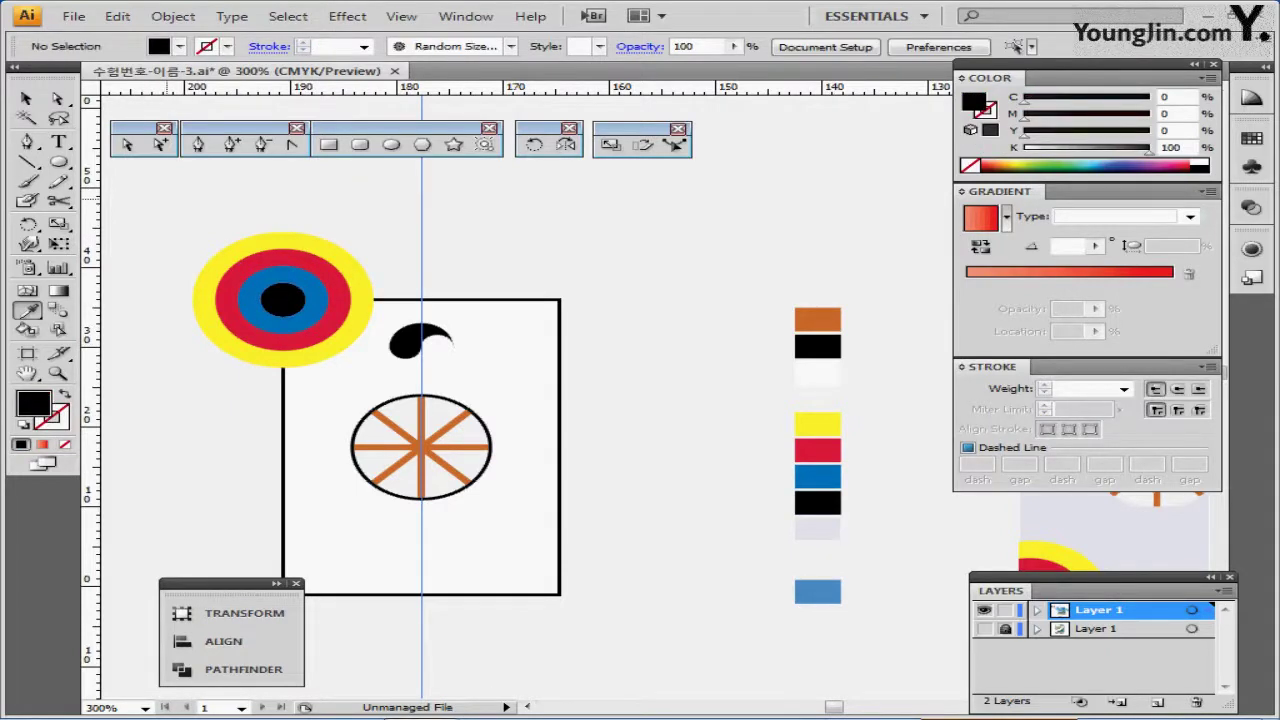
Copy the four colored circles horizontally so the duplicate is centered on the frame's upper-right corner.
left_click_drag(340, 400, 377, 370)
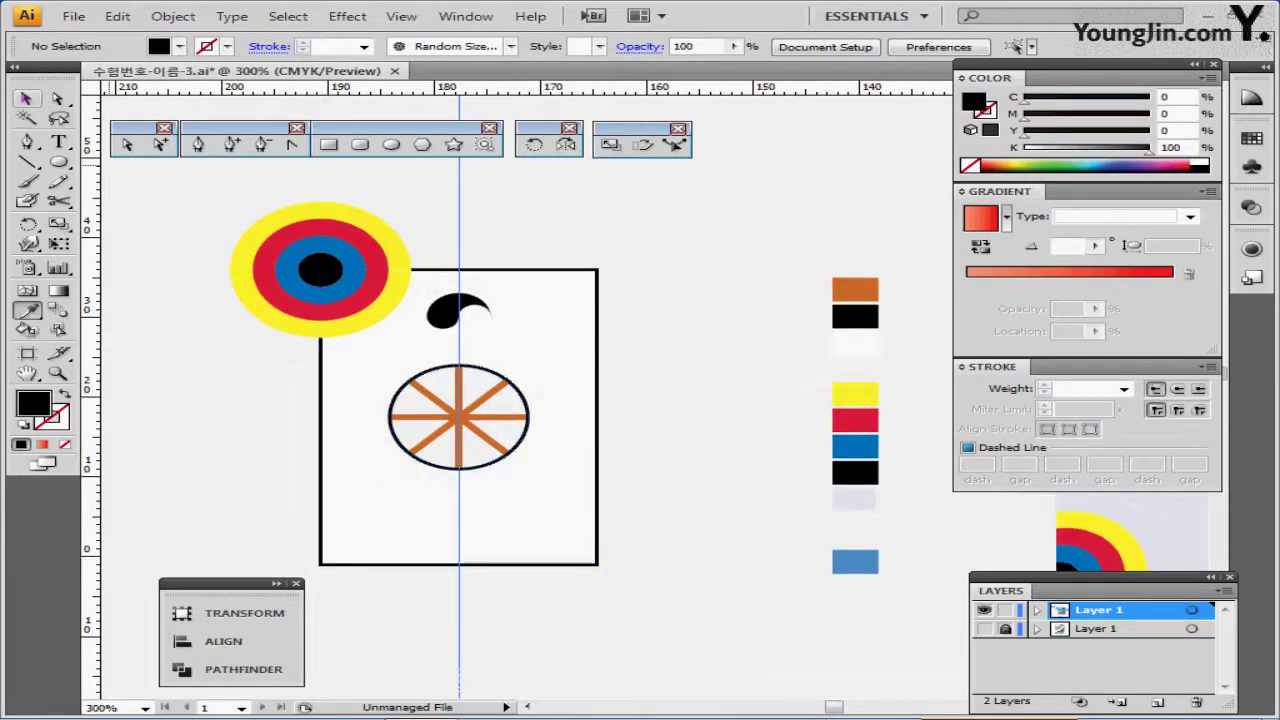
key("v")
left_click_drag(203, 181, 310, 268)
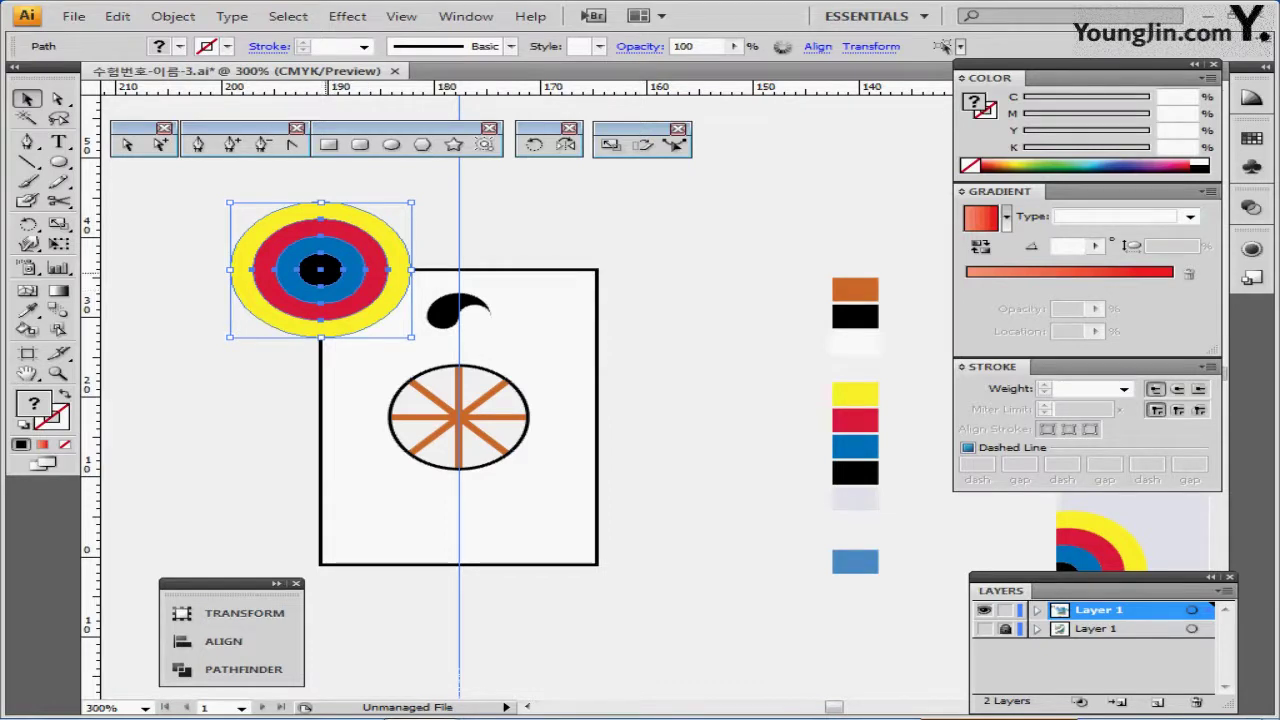
left_click_drag(320, 268, 592, 269)
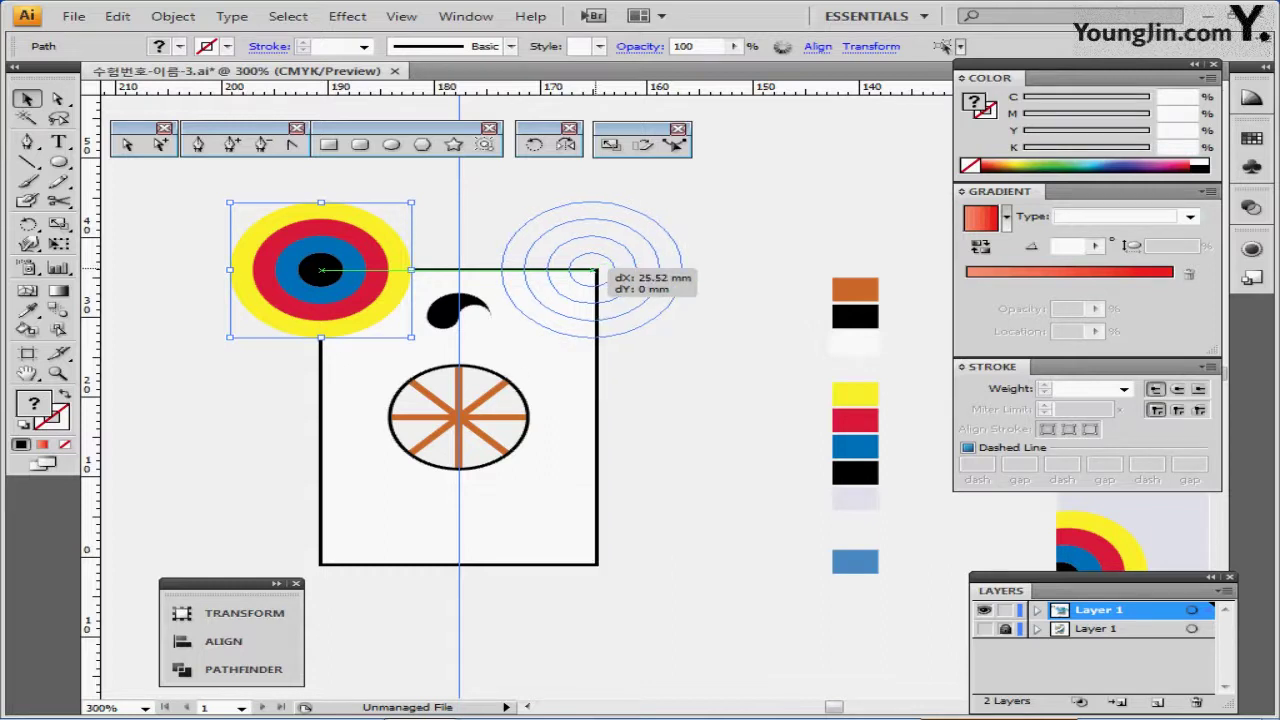
left_click_drag(593, 268, 598, 268)
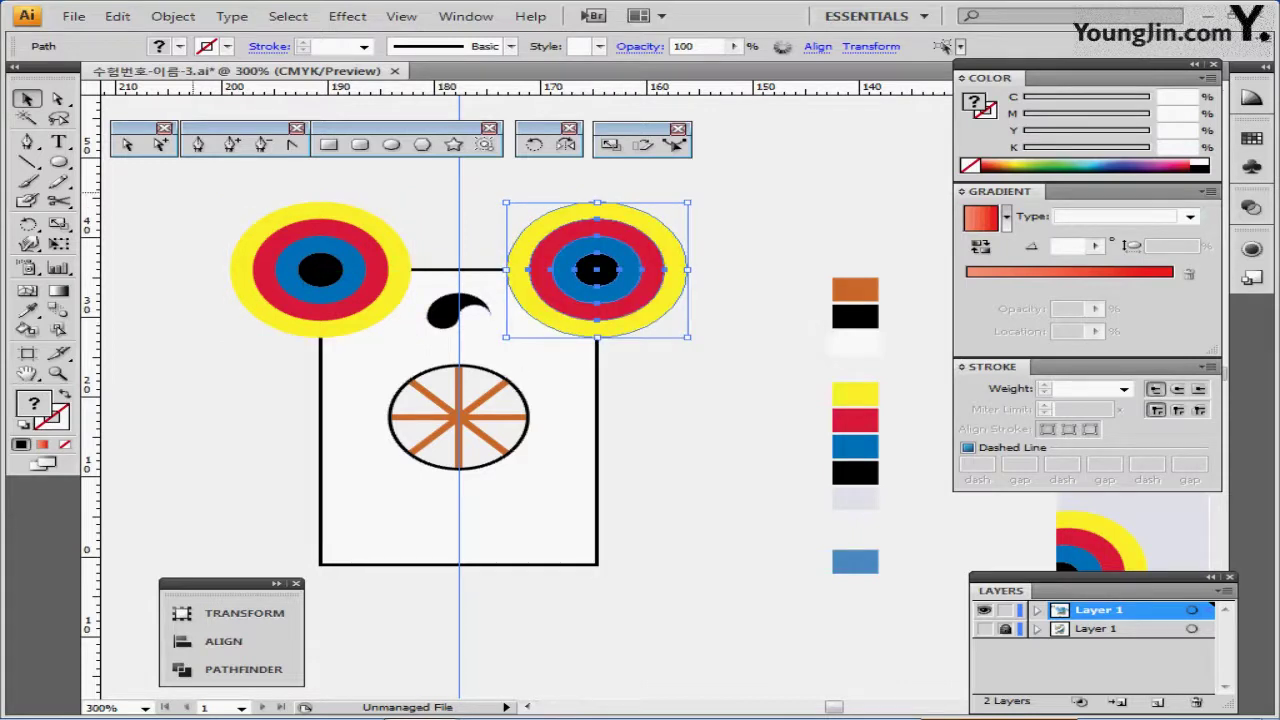
Copy both upper circle sets 37 mm straight down onto the frame's lower corners and hide the bounding box.
left_click_drag(180, 185, 688, 262)
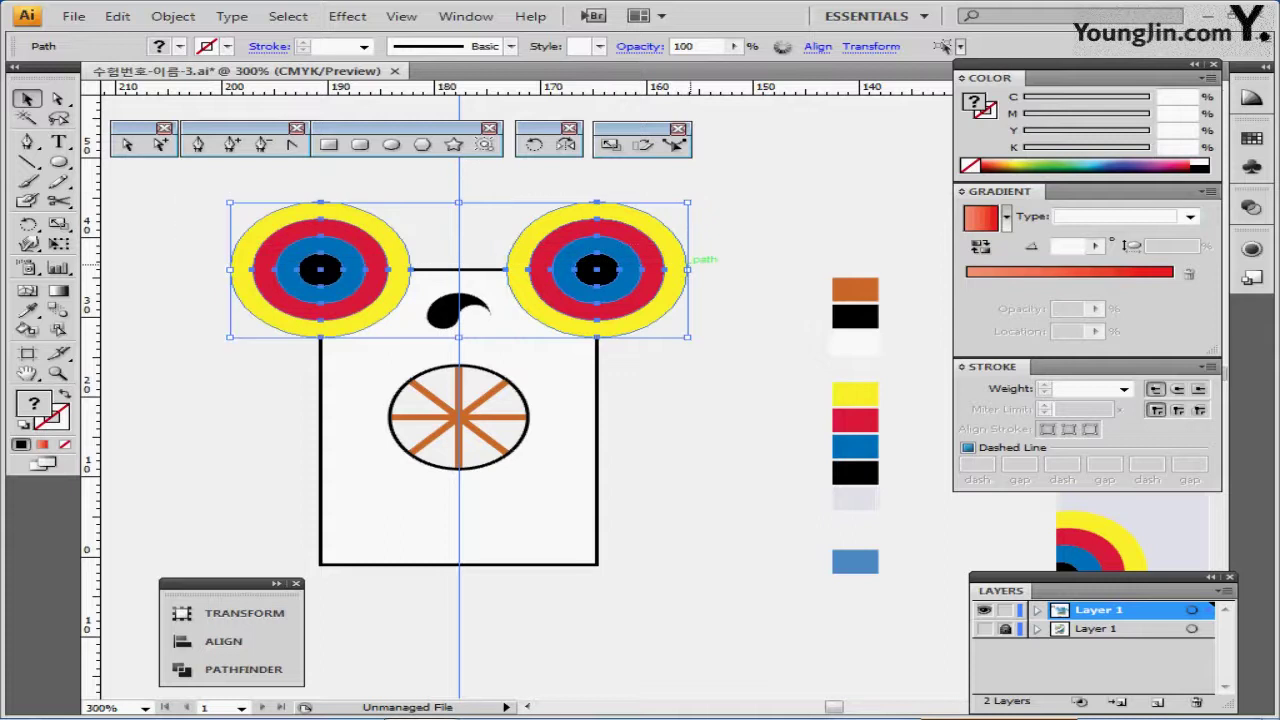
left_click_drag(598, 268, 598, 563)
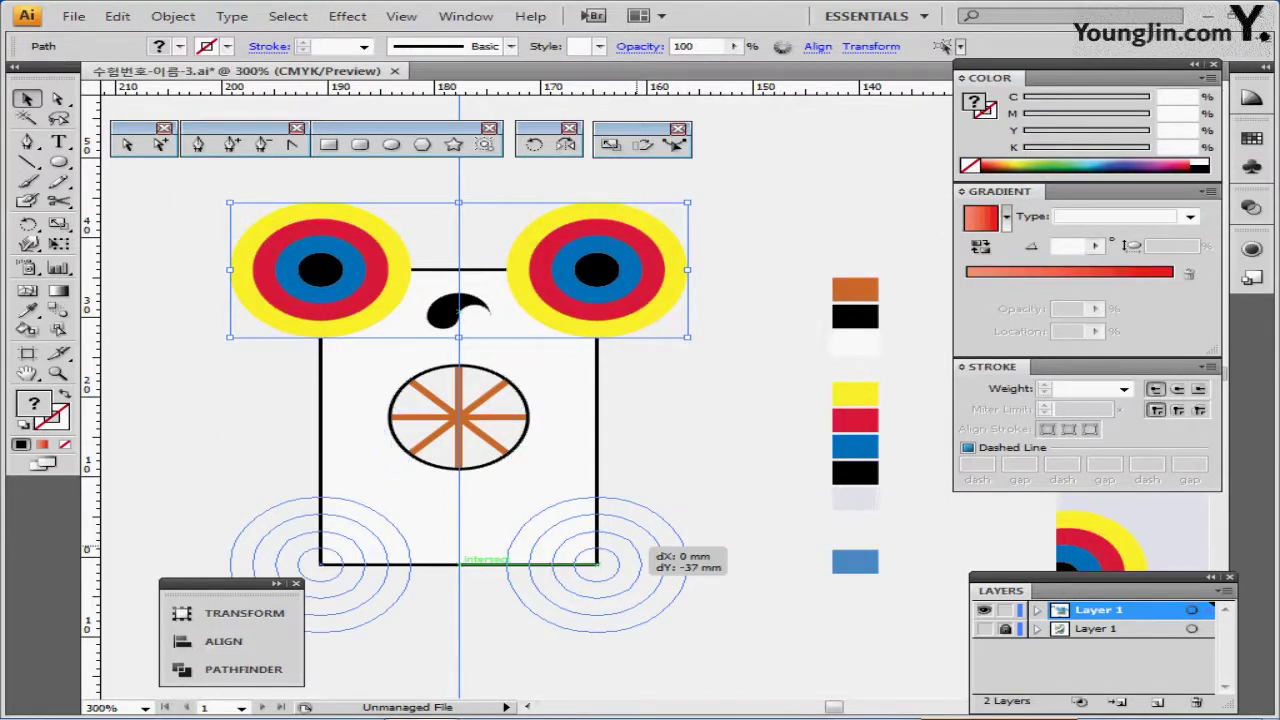
left_click_drag(598, 563, 598, 563)
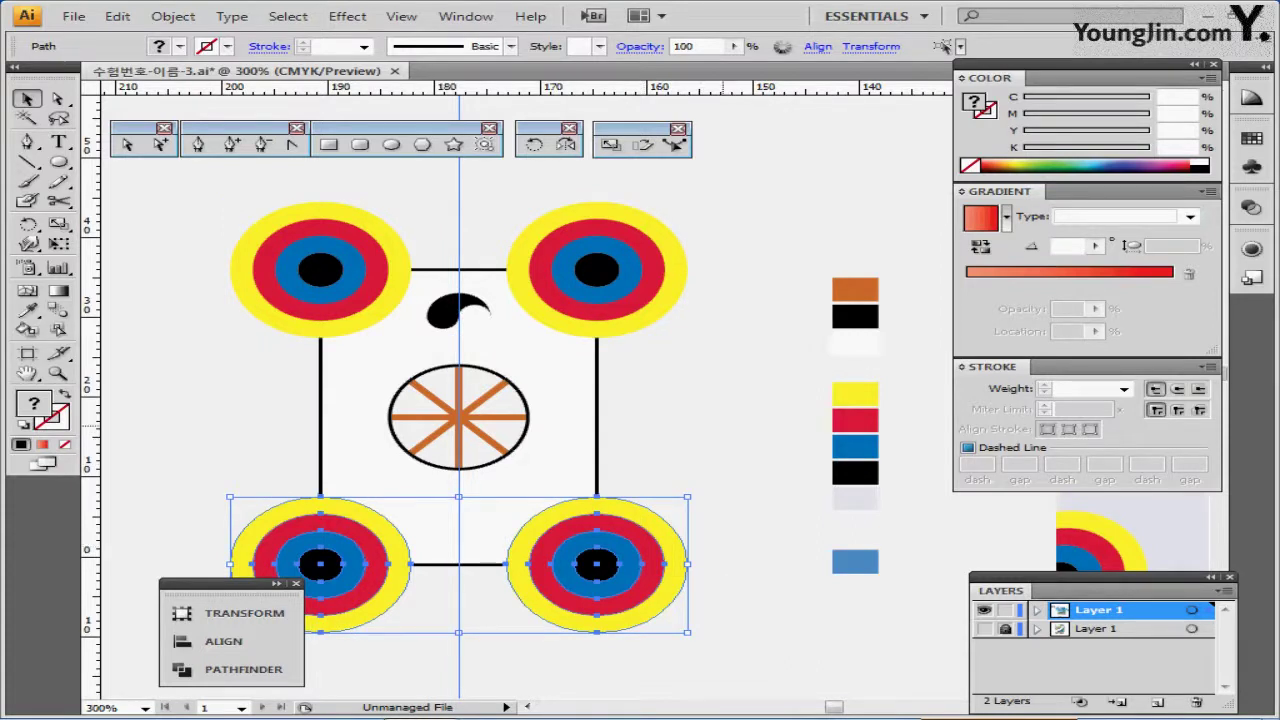
key("ctrl+shift+b")
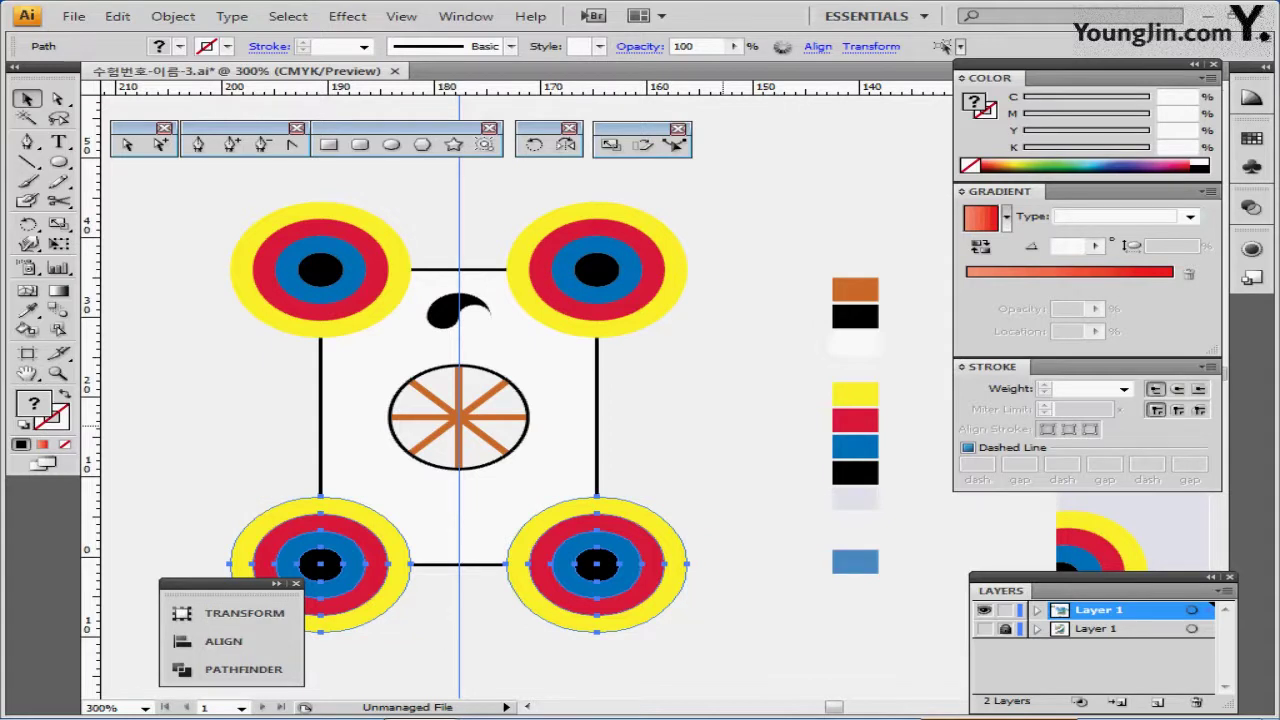
Show the bounding box and bring the frame with the round center hole to the front of the artwork.
key("ctrl+shift+b")
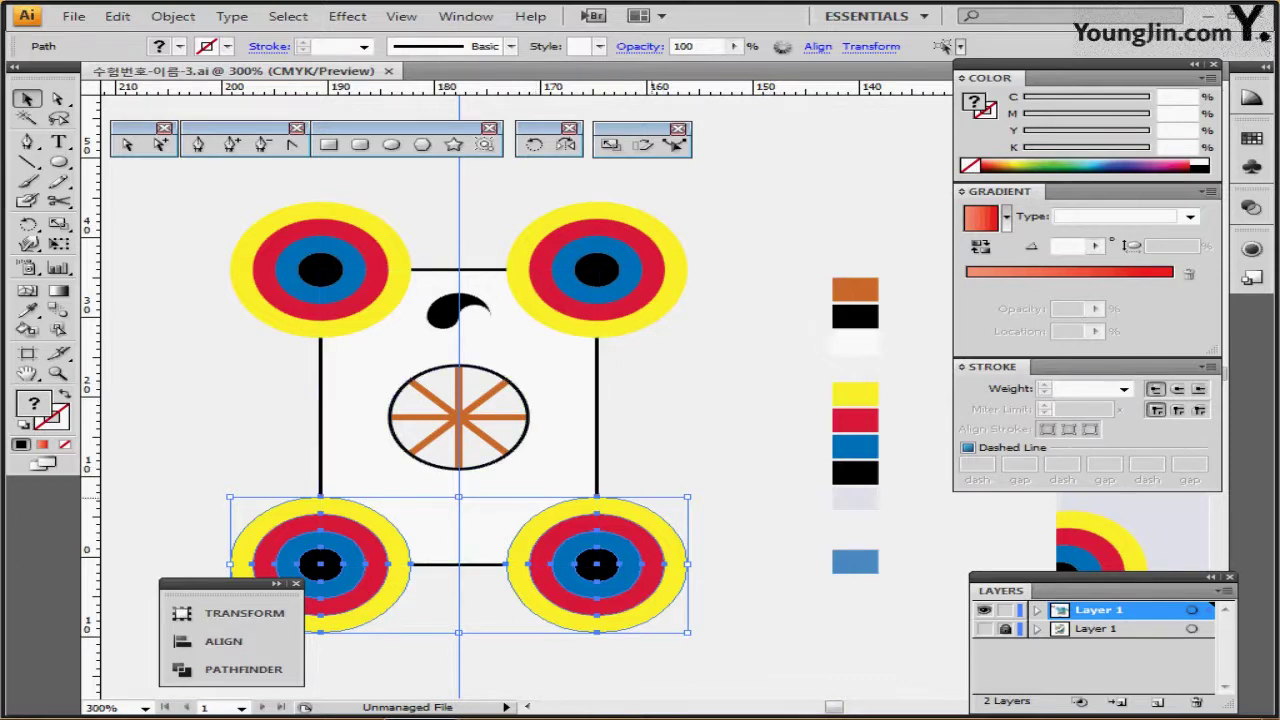
left_click(365, 390)
left_click_drag(386, 385, 351, 351)
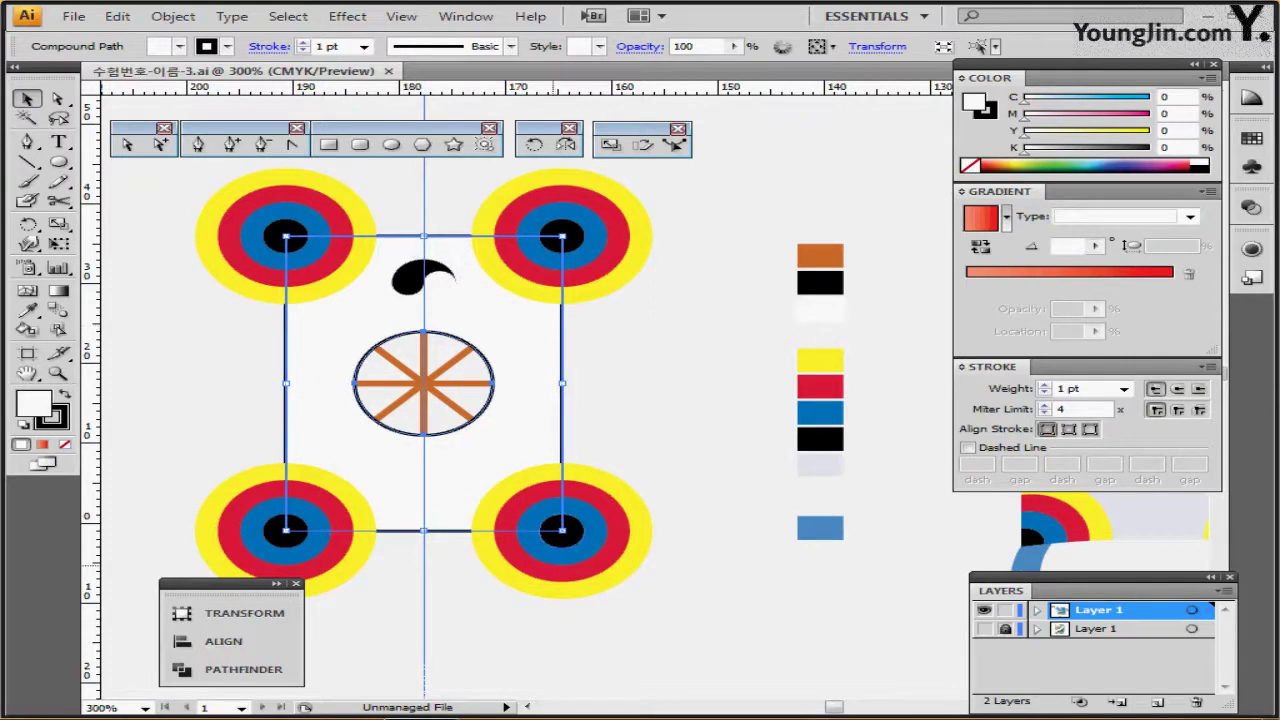
key("ctrl+shift+bracketright")
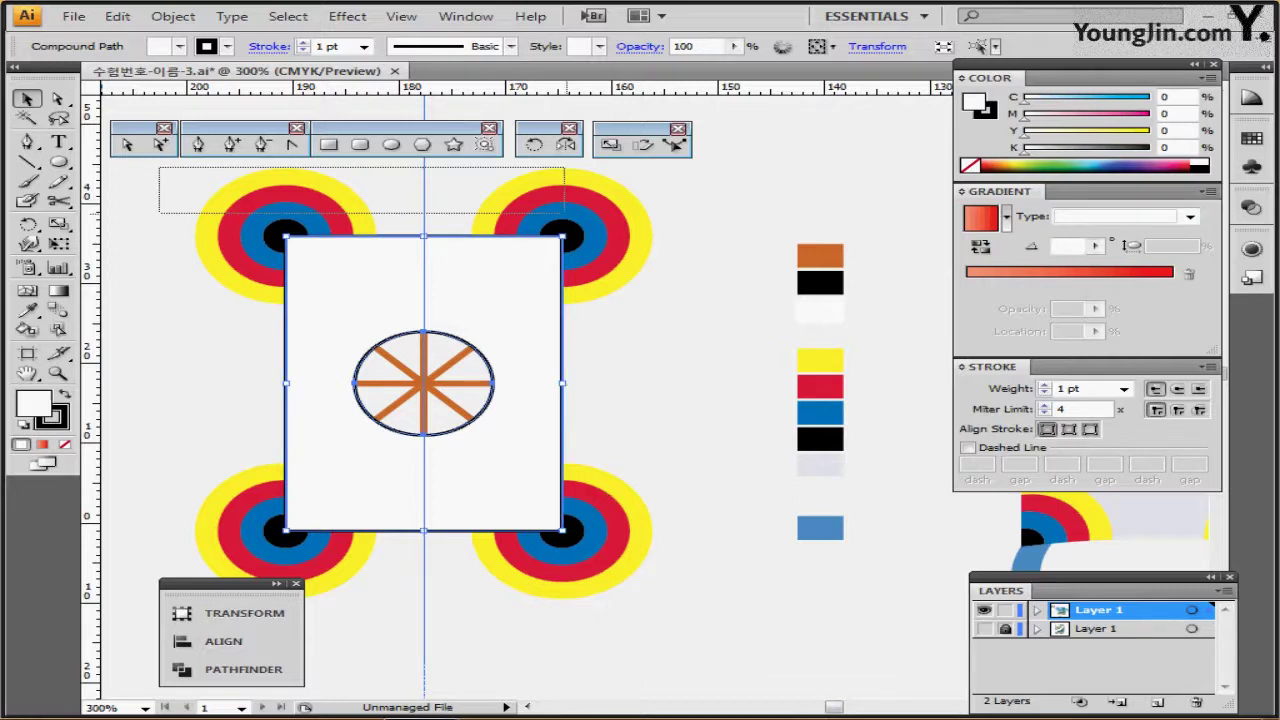
Crop the four sets of corner circles to the frame's outline with the Pathfinder Crop operation.
left_click_drag(170, 213, 552, 228)
left_click_drag(169, 538, 600, 588)
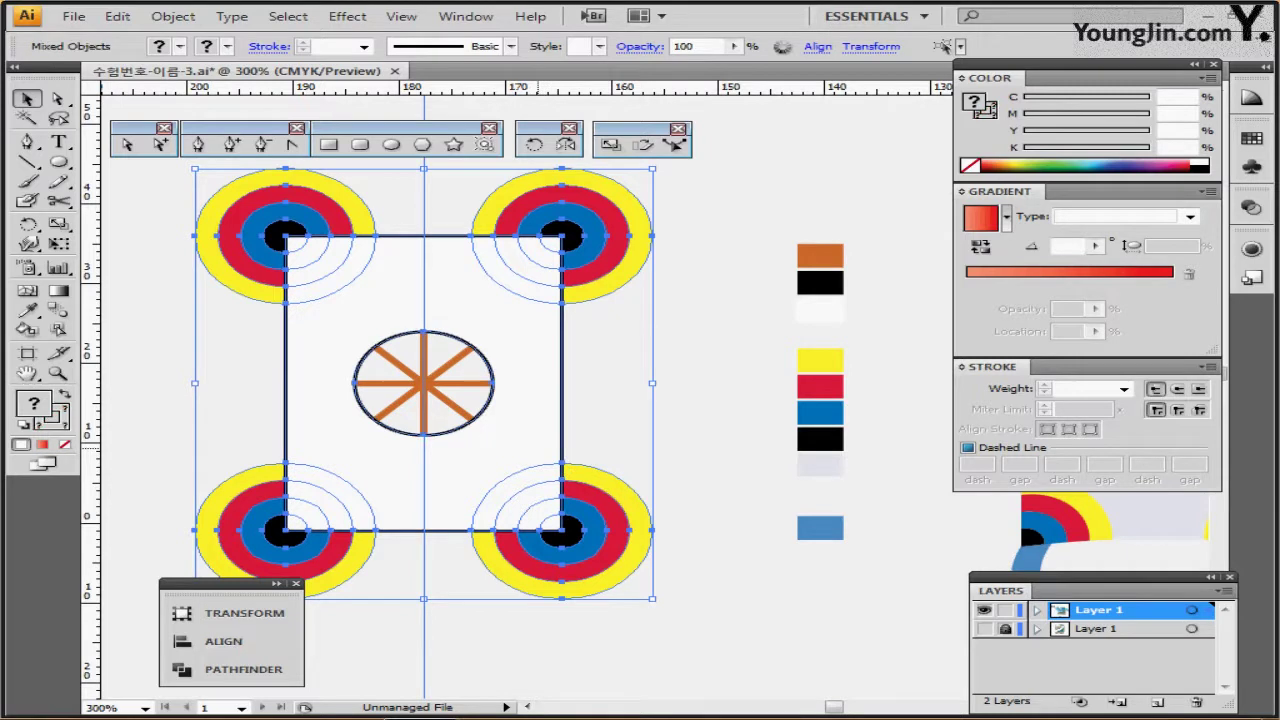
mouse_move(534, 448)
left_mouse_down()
mouse_move(538, 411)
mouse_move(525, 425)
left_mouse_up()
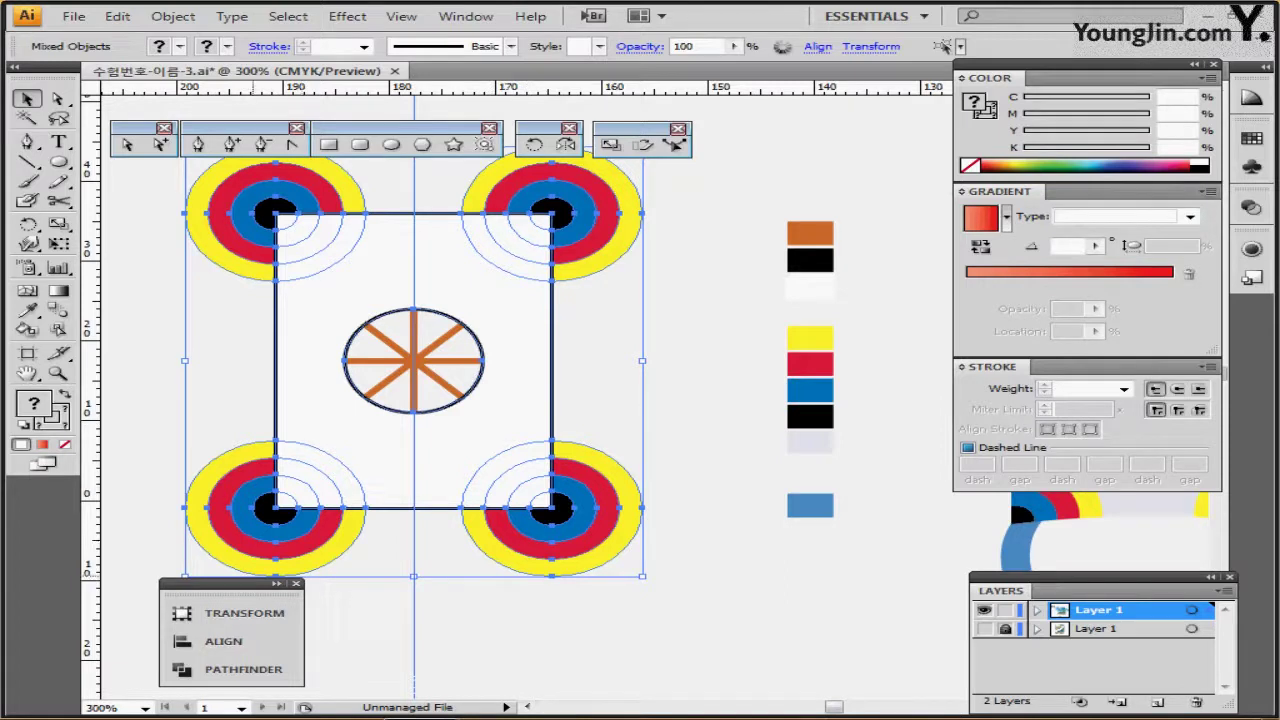
left_click(243, 669)
left_click_drag(290, 584, 249, 515)
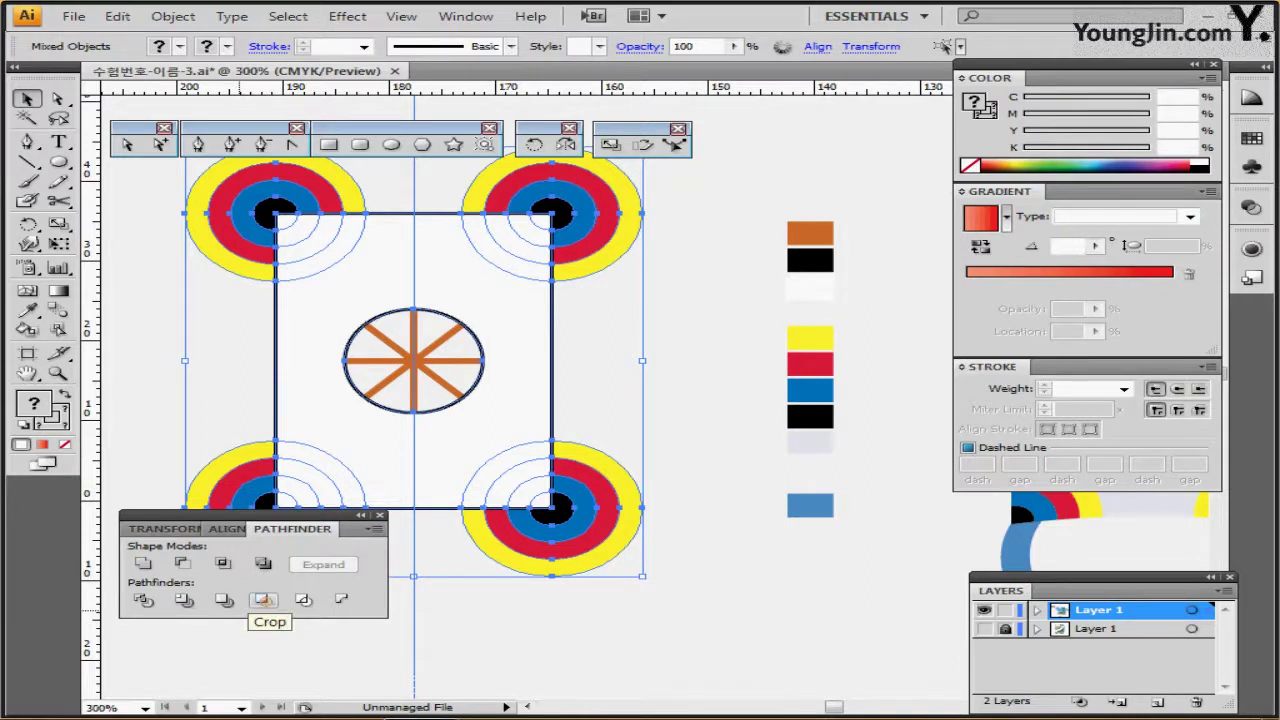
left_click(263, 600)
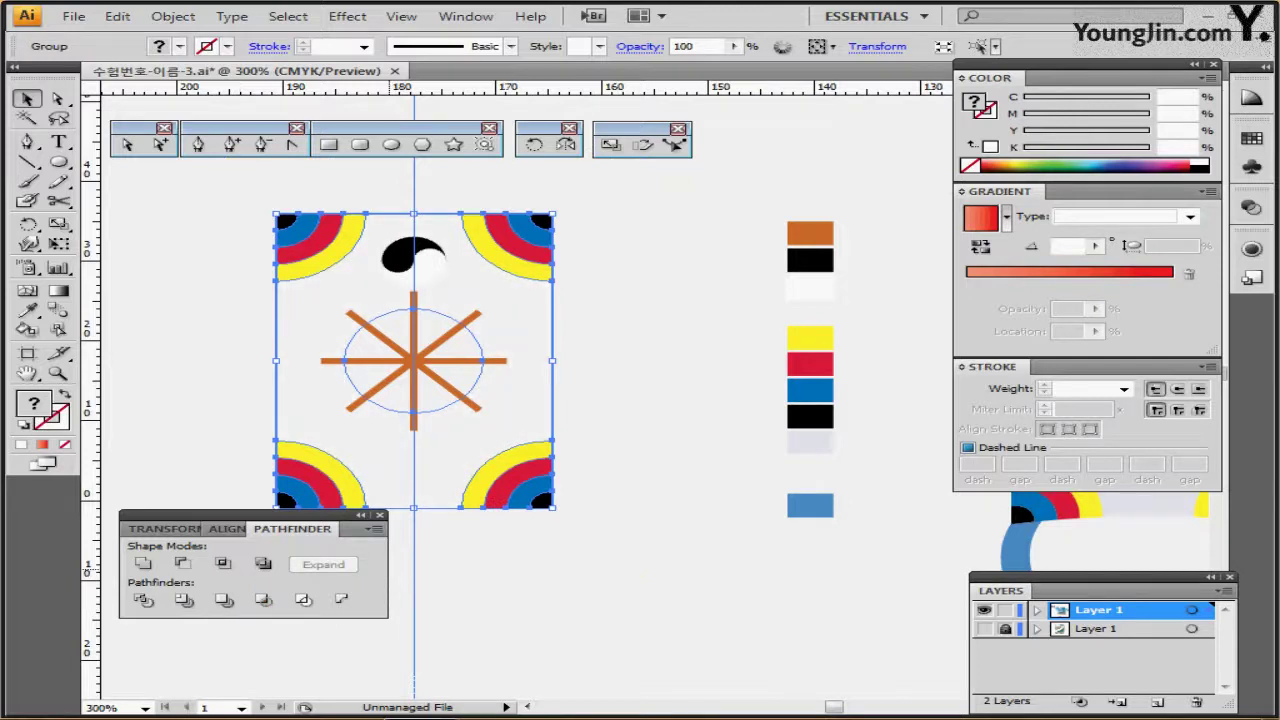
left_click_drag(250, 515, 267, 552)
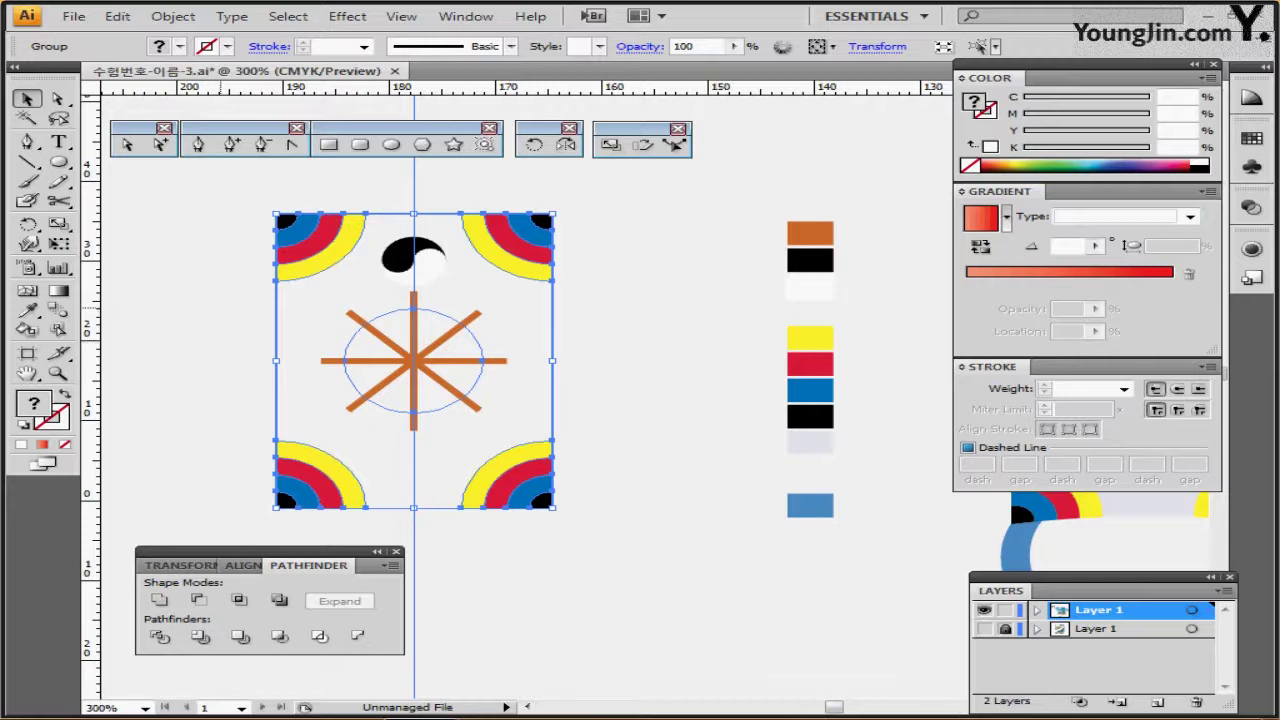
Isolate the cropped group and fill the kite body around the round hole with the sampled pale gray swatch, K 10.
left_click(209, 293)
double_click(276, 314)
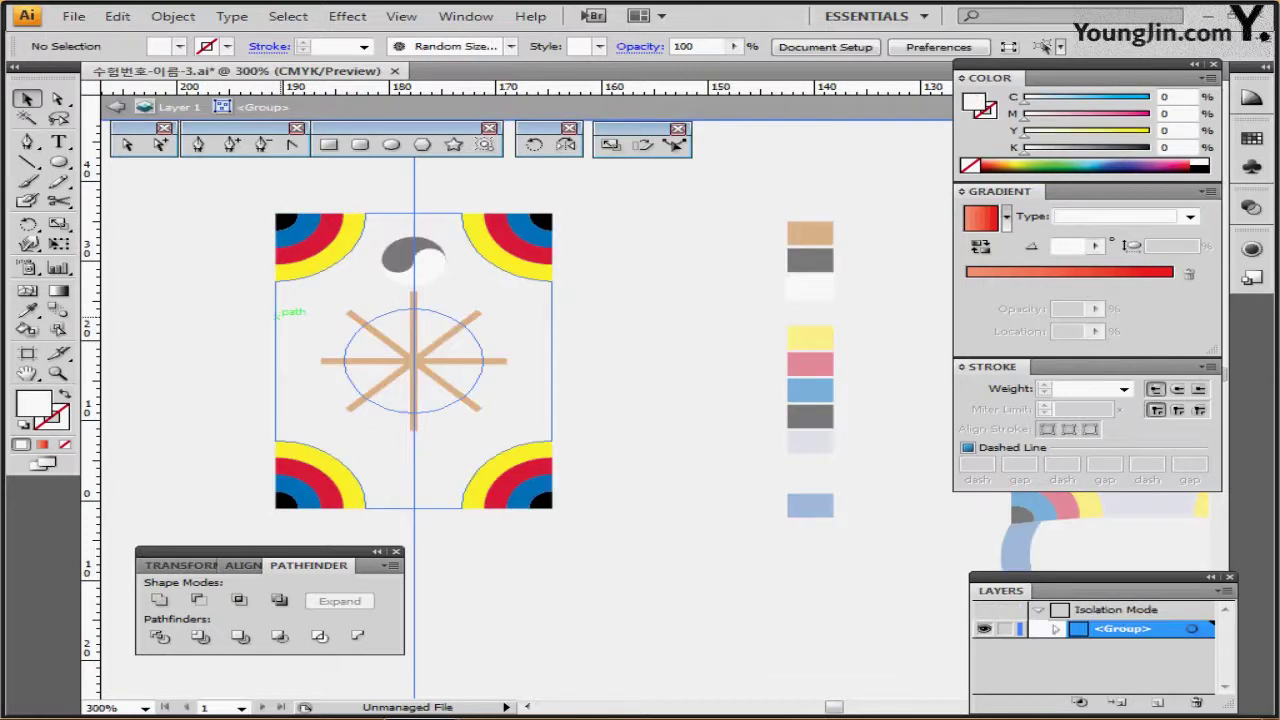
left_click_drag(252, 315, 292, 340)
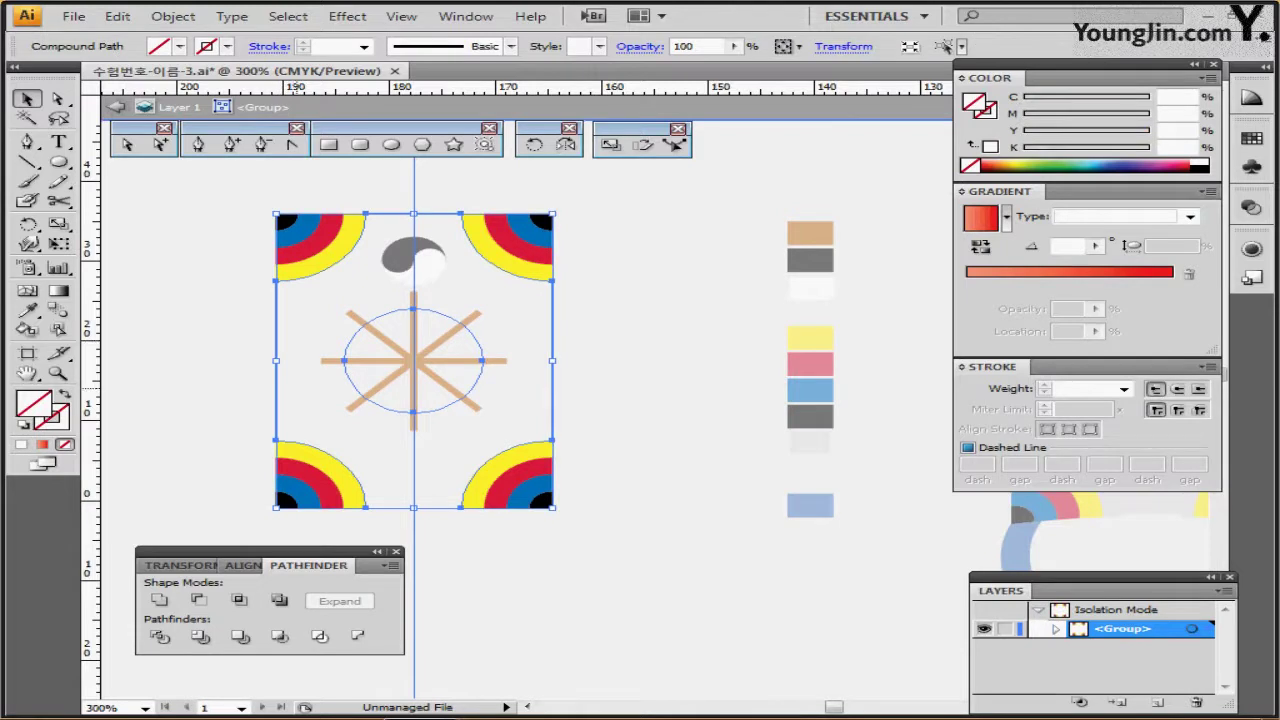
key("i")
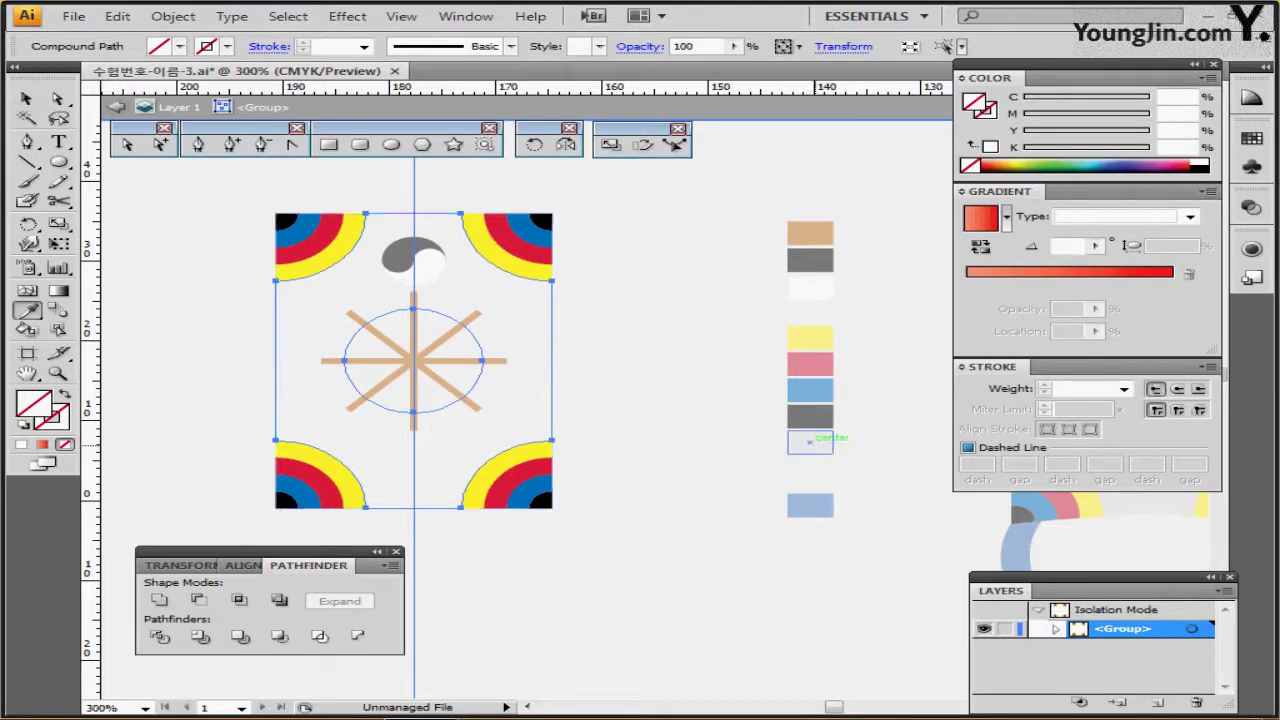
left_click(810, 441)
left_click(810, 441)
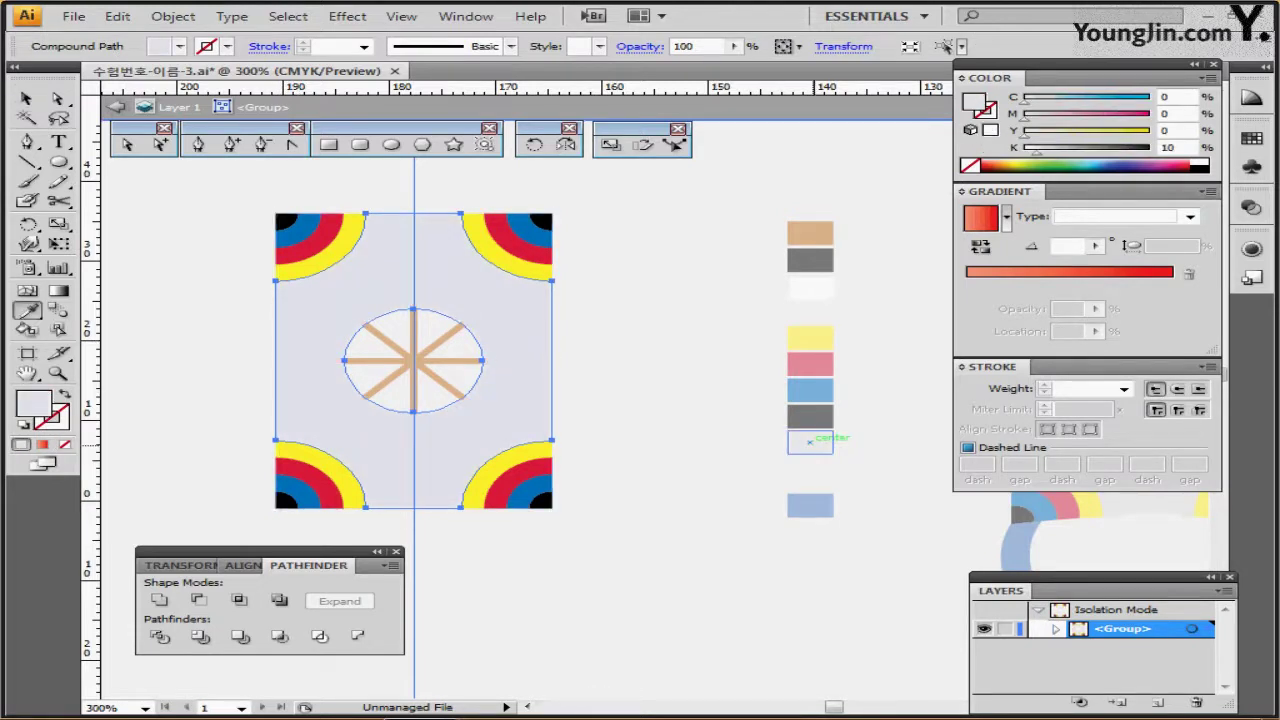
key("Escape")
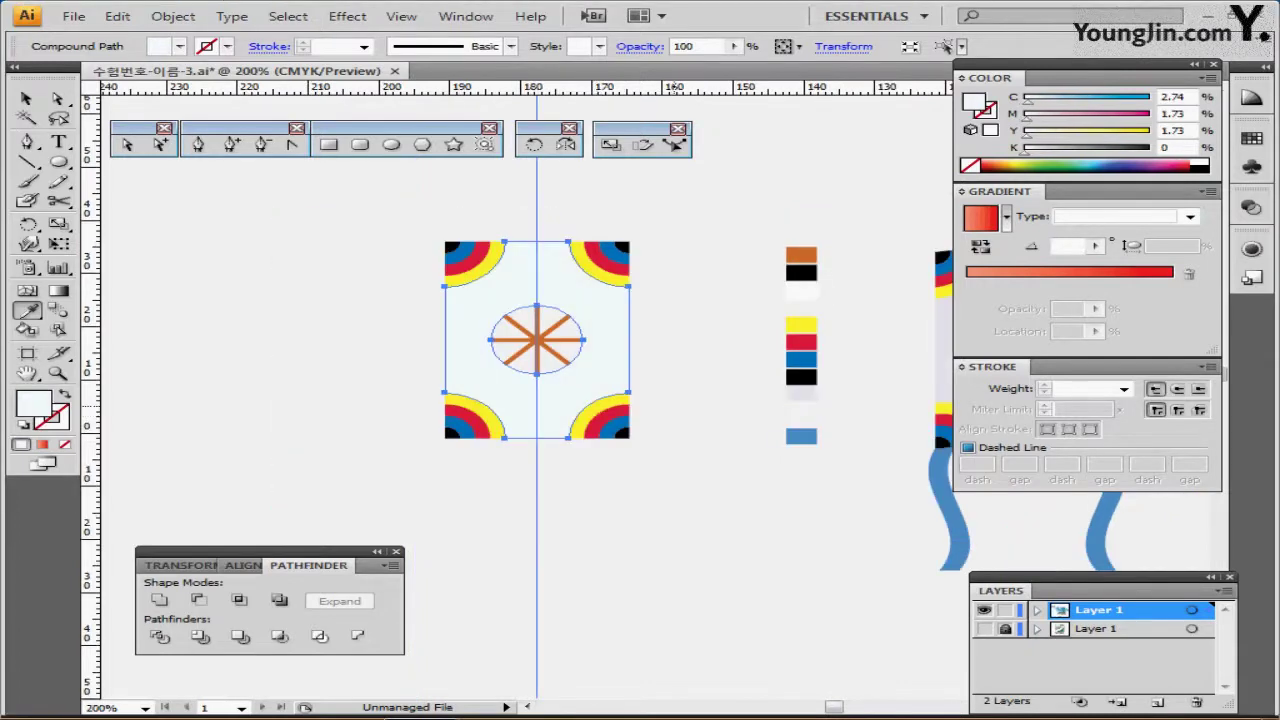
key("ctrl+z")
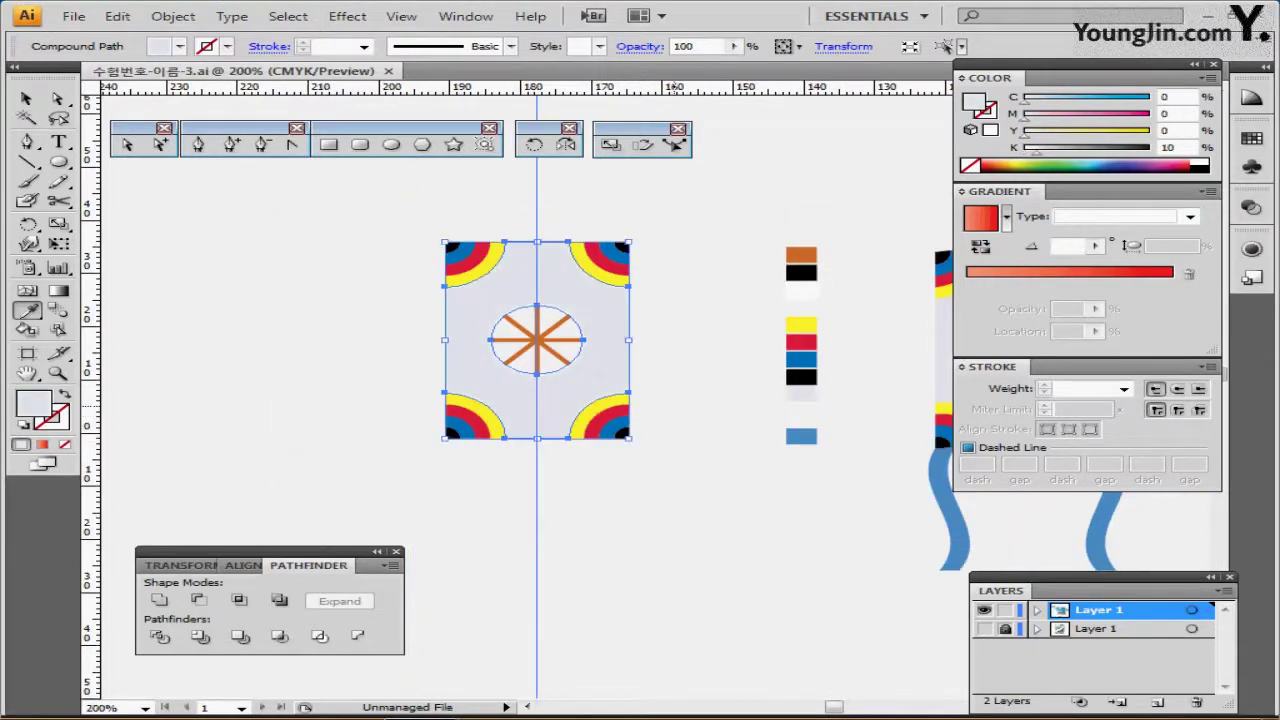
left_click_drag(684, 480, 489, 469)
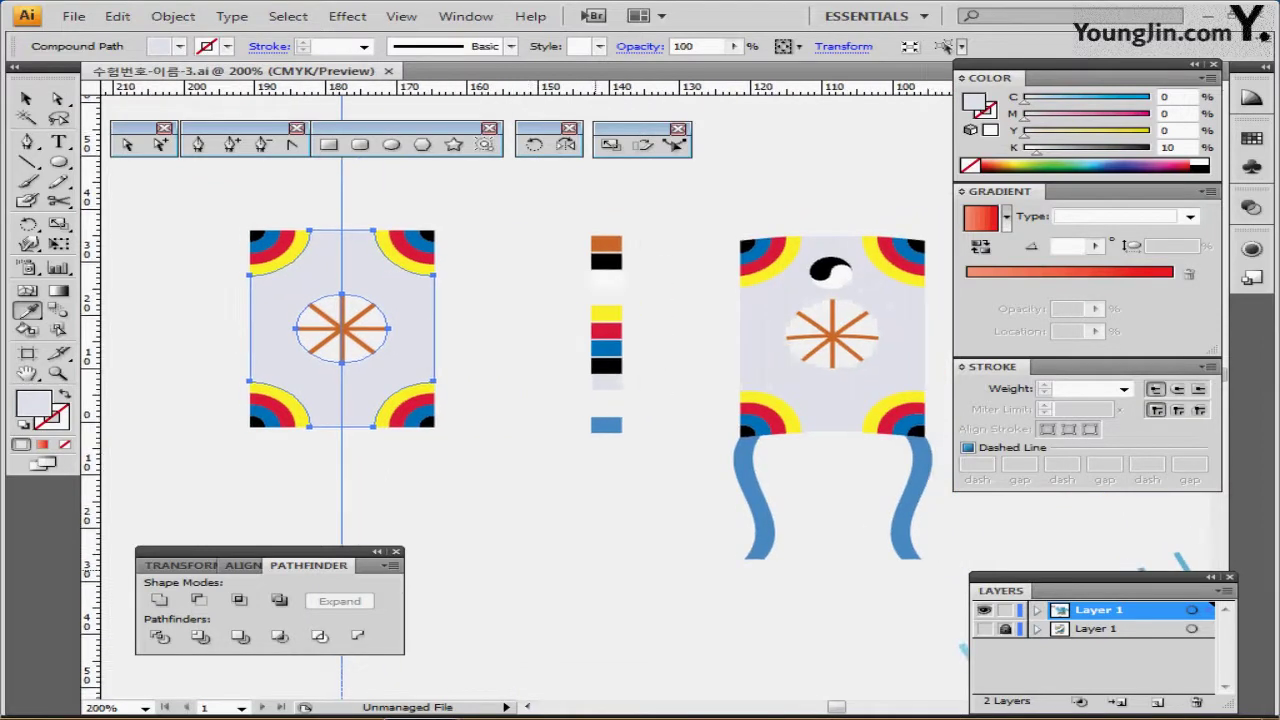
left_click(641, 565, "ctrl")
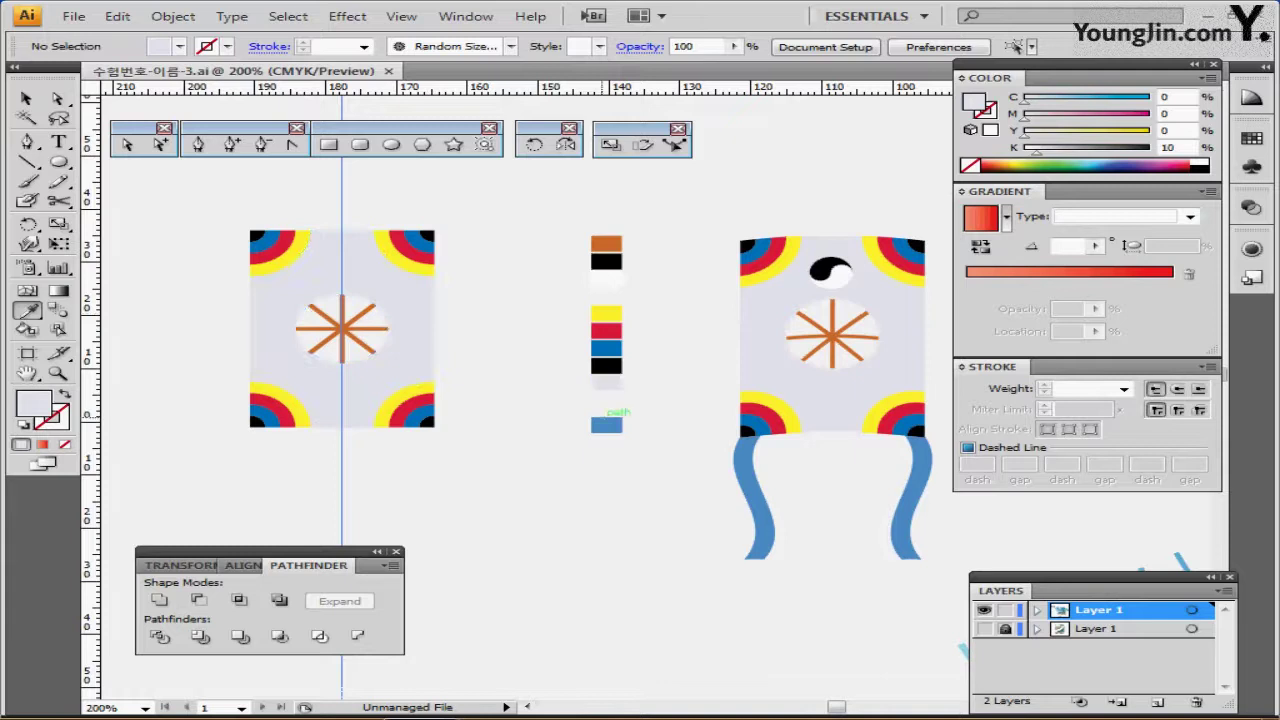
Draw a 2.7 × 24 mm rectangle below the kite's lower-right corner, filled with the light blue sampled from the lowest swatch.
left_click(606, 425)
key("ctrl+shift+a")
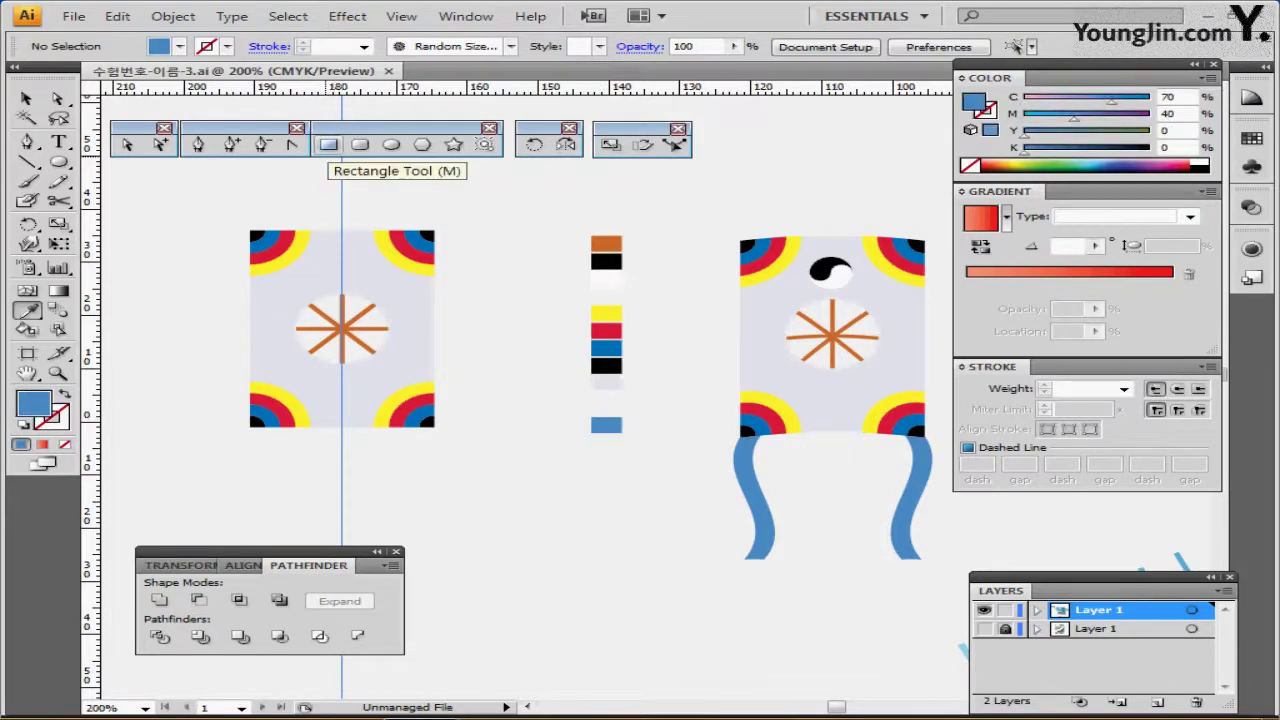
left_click(329, 145)
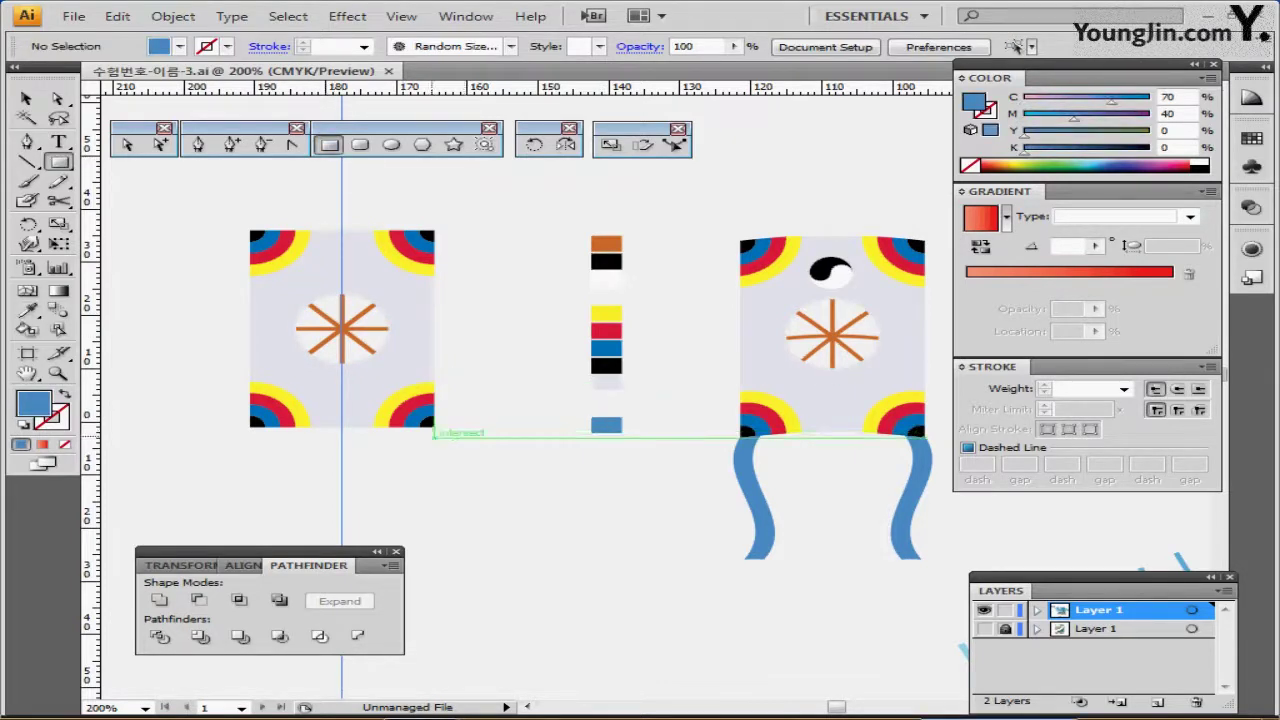
left_click(419, 426)
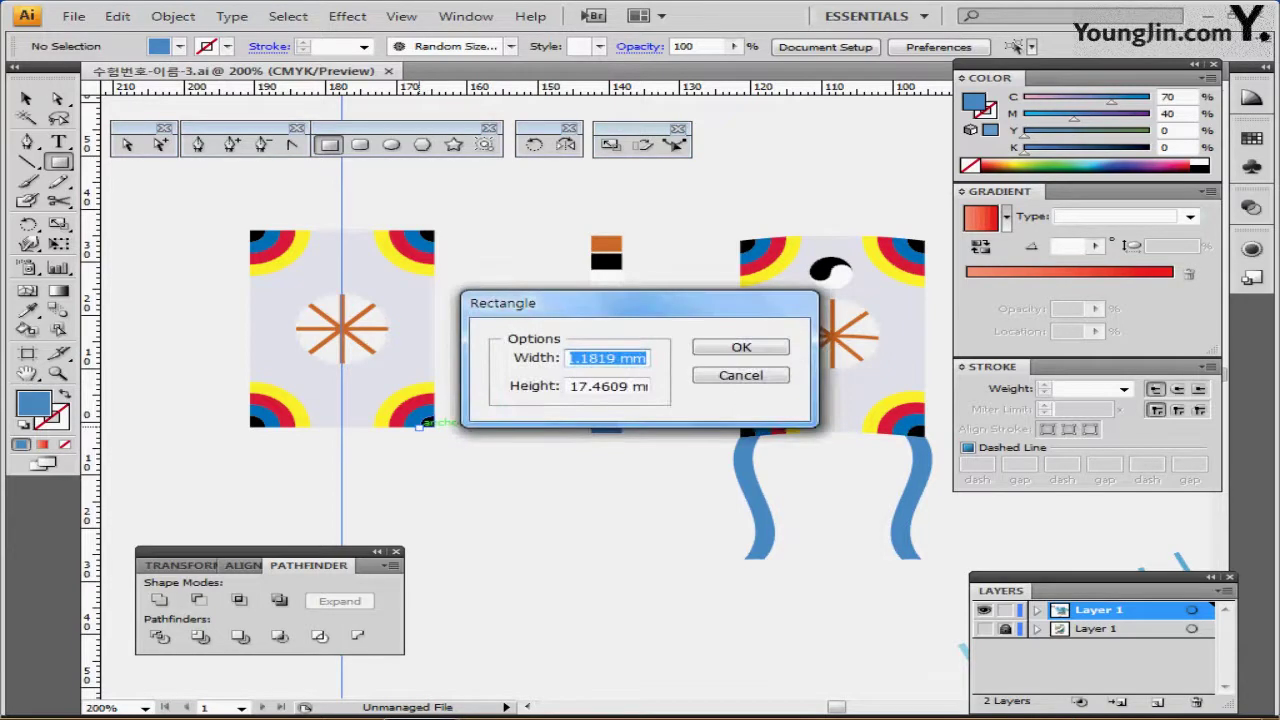
type("2.")
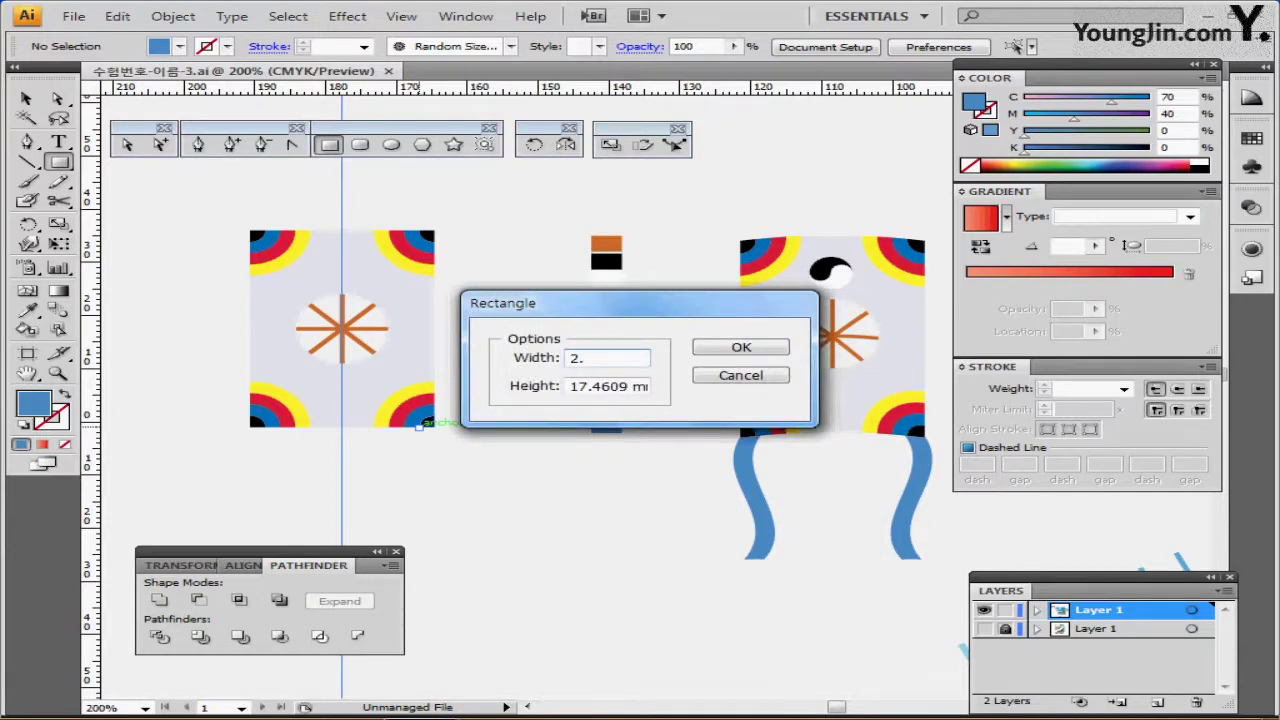
type("7")
key("Tab")
type("24")
key("Return")
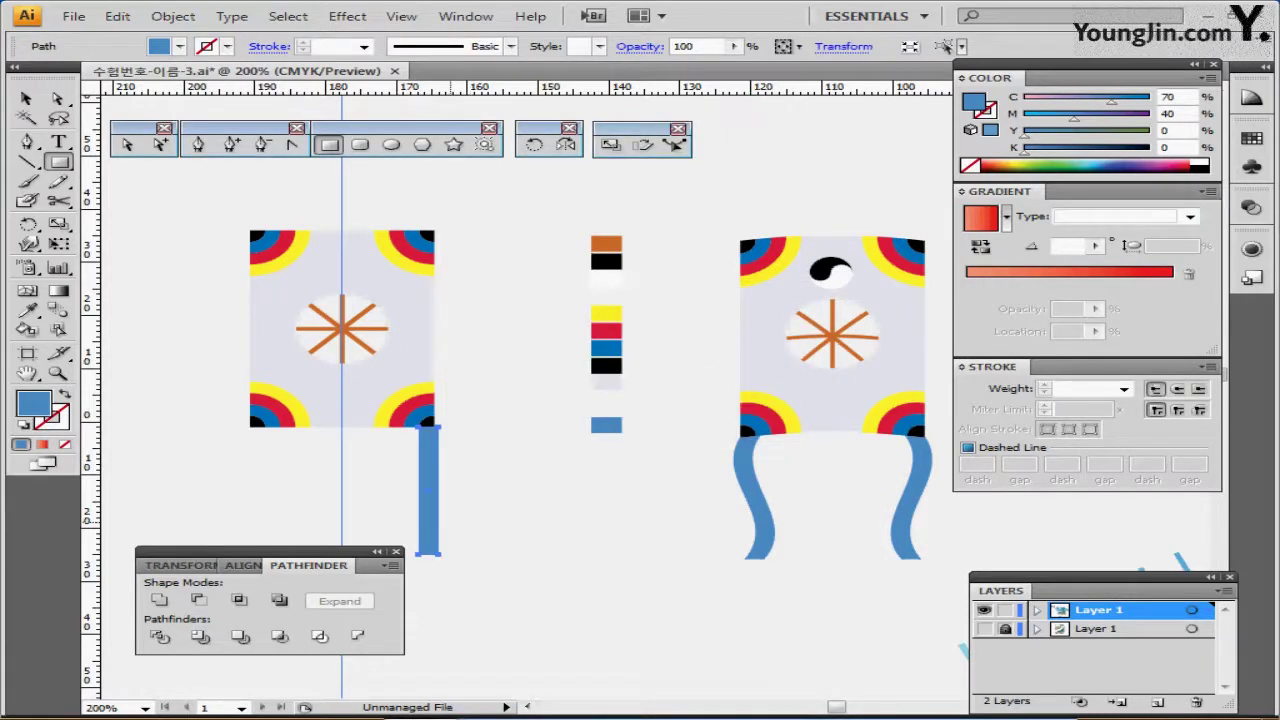
Align the blue strip's outer edge with the kite's right edge and nudge it up to slightly overlap the black corner.
key("ctrl+plus")
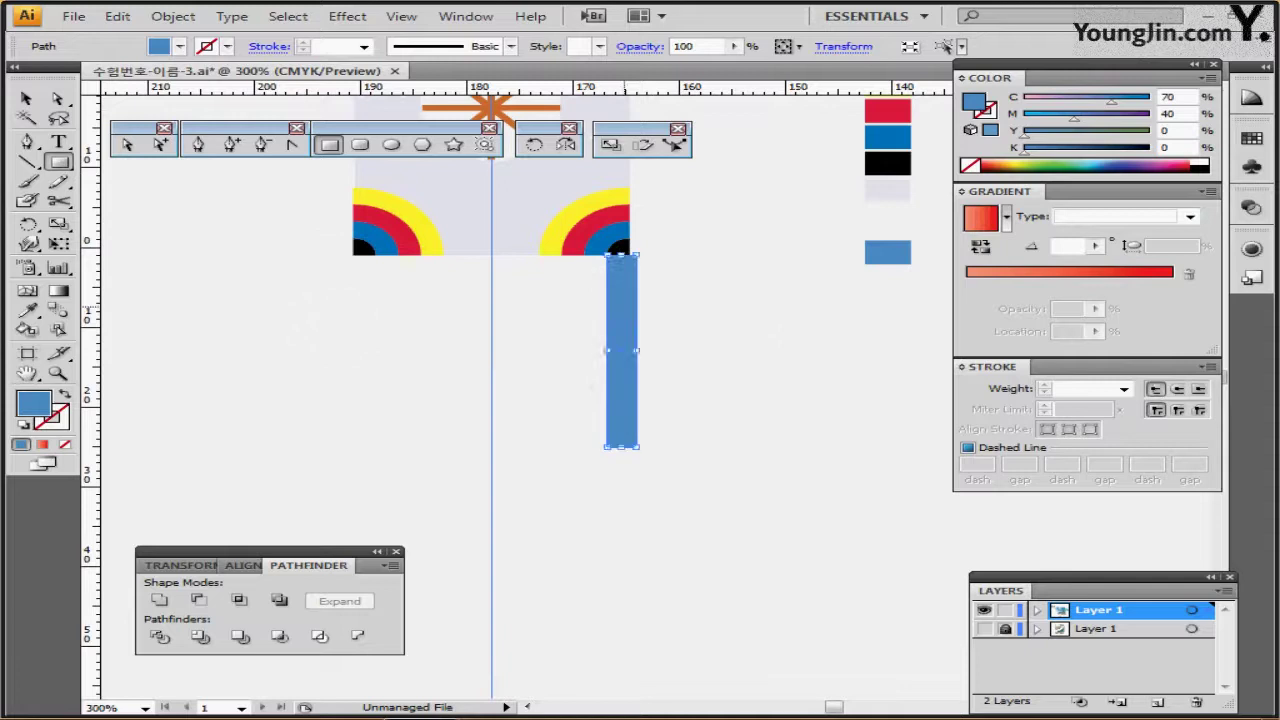
left_click_drag(624, 252, 619, 250)
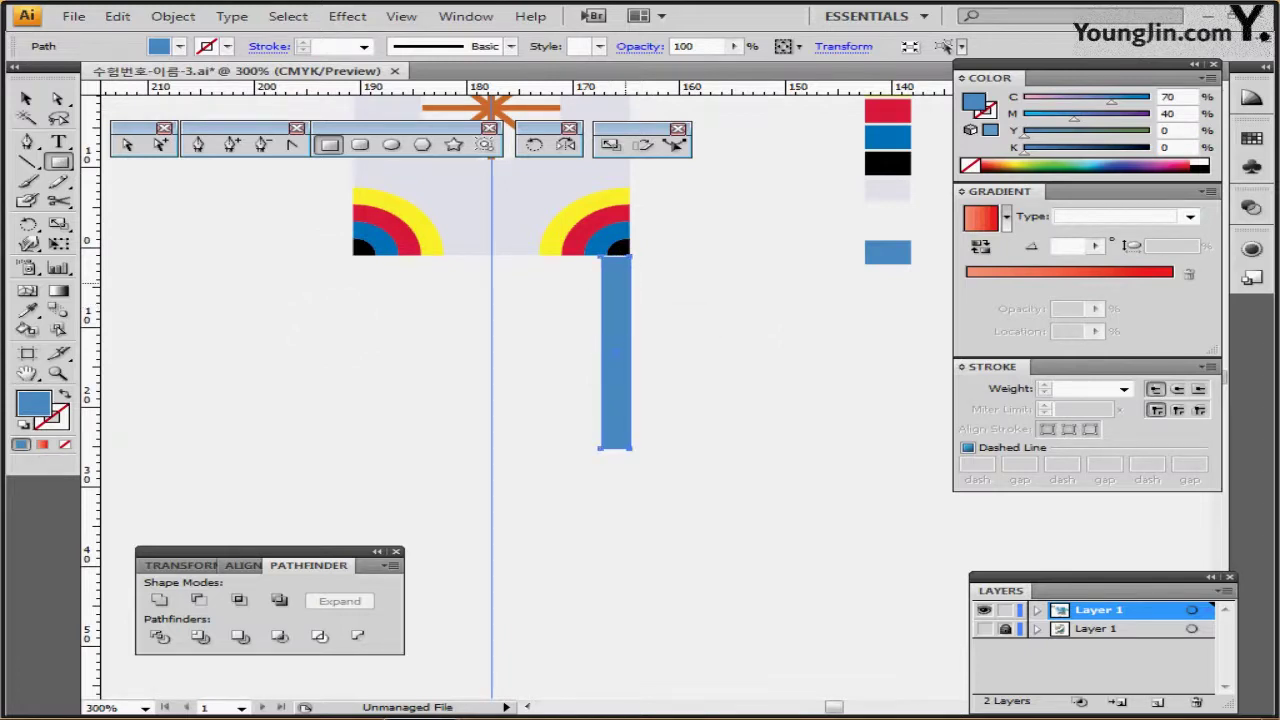
key("ctrl+plus")
key("Up")
key("Up")
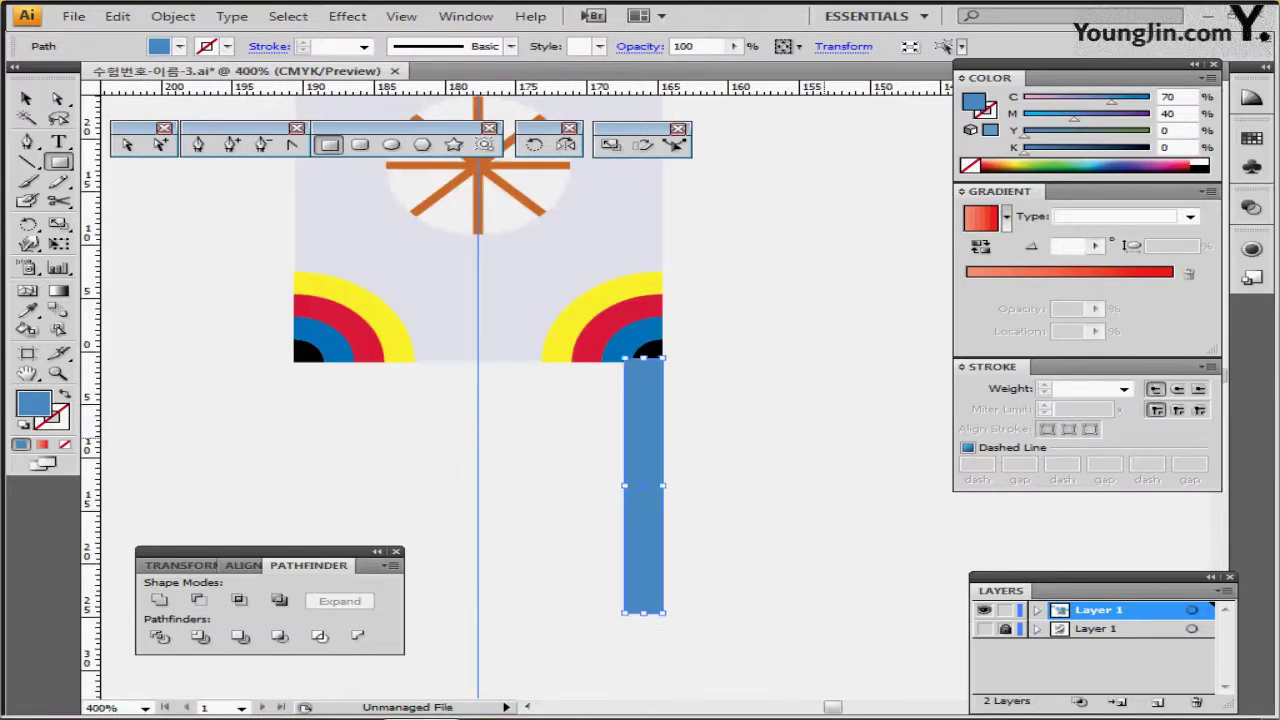
key("Up")
key("ctrl+minus")
key("ctrl+minus")
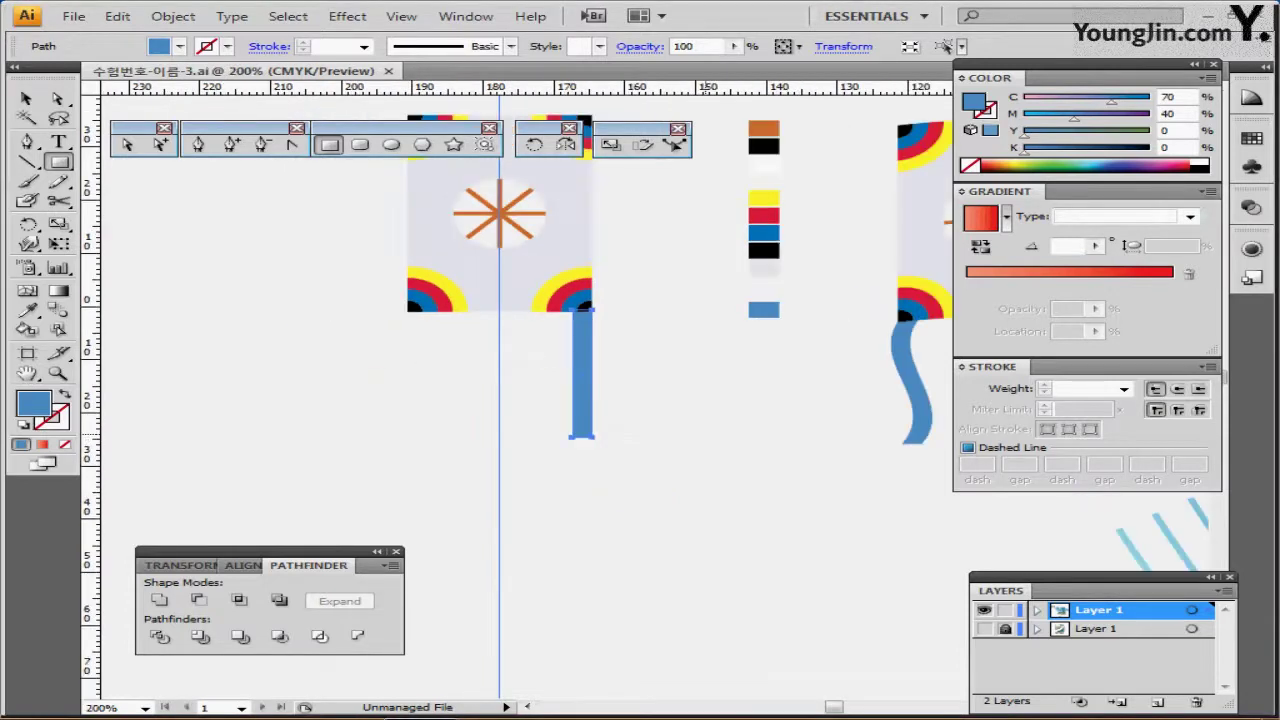
Warp the blue strip into a wavy tail with a vertical Flag warp effect at 100% bend.
left_click_drag(521, 331, 491, 358)
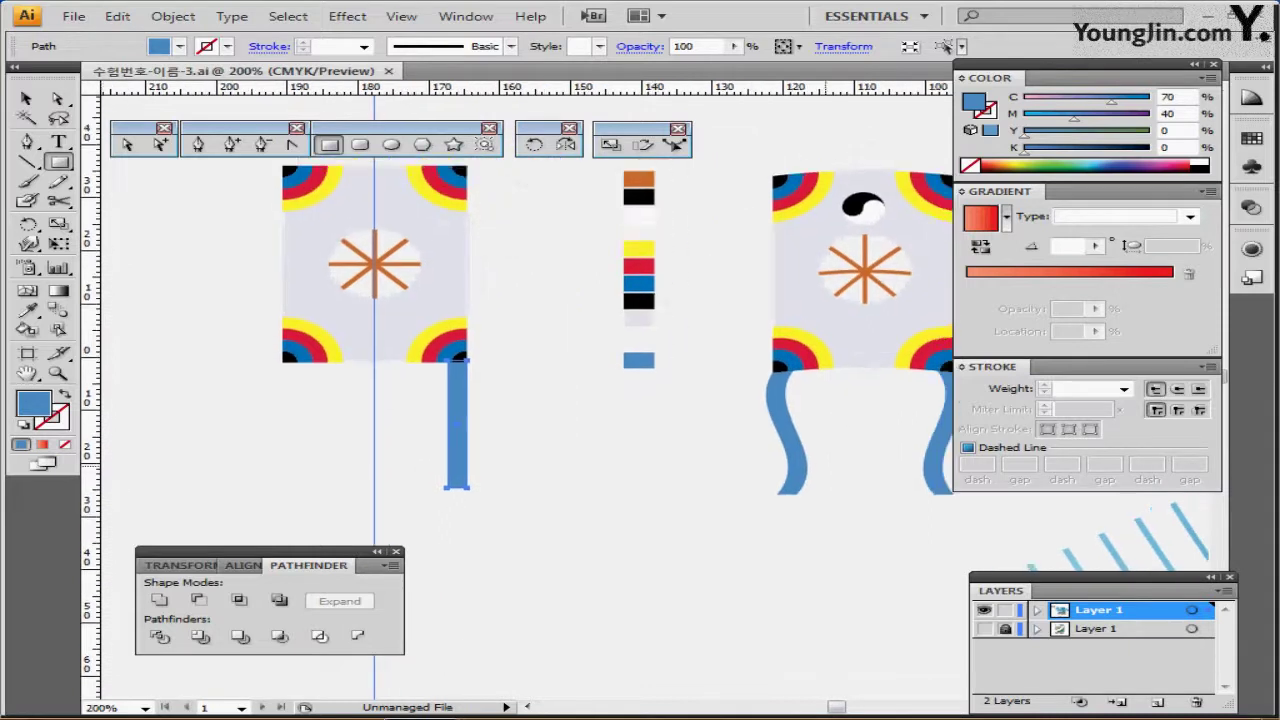
left_click_drag(604, 411, 582, 426)
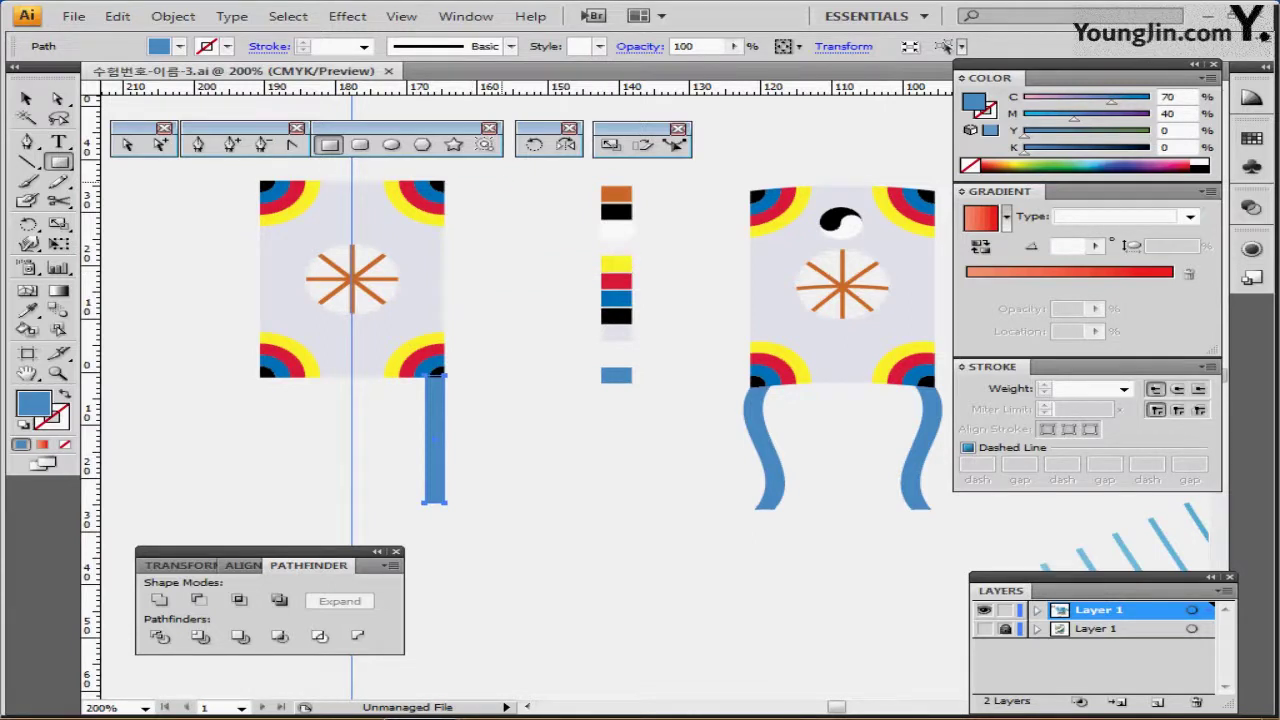
left_click(347, 16)
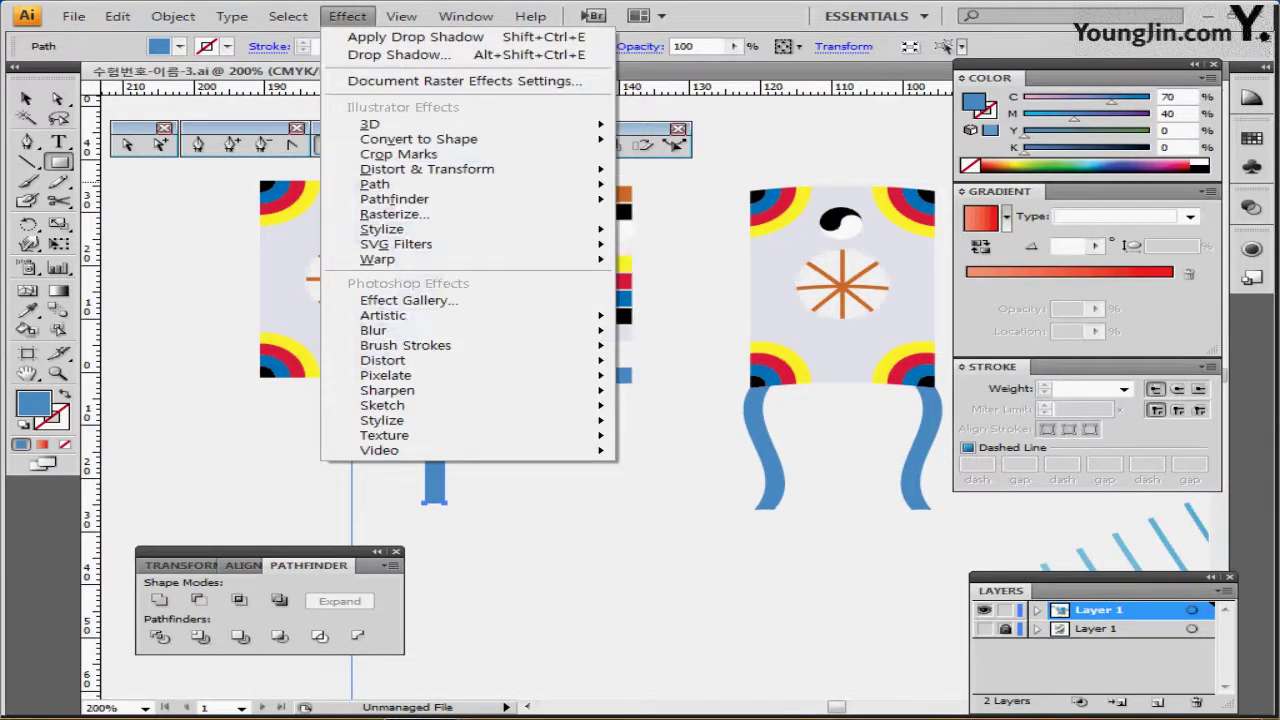
mouse_move(377, 259)
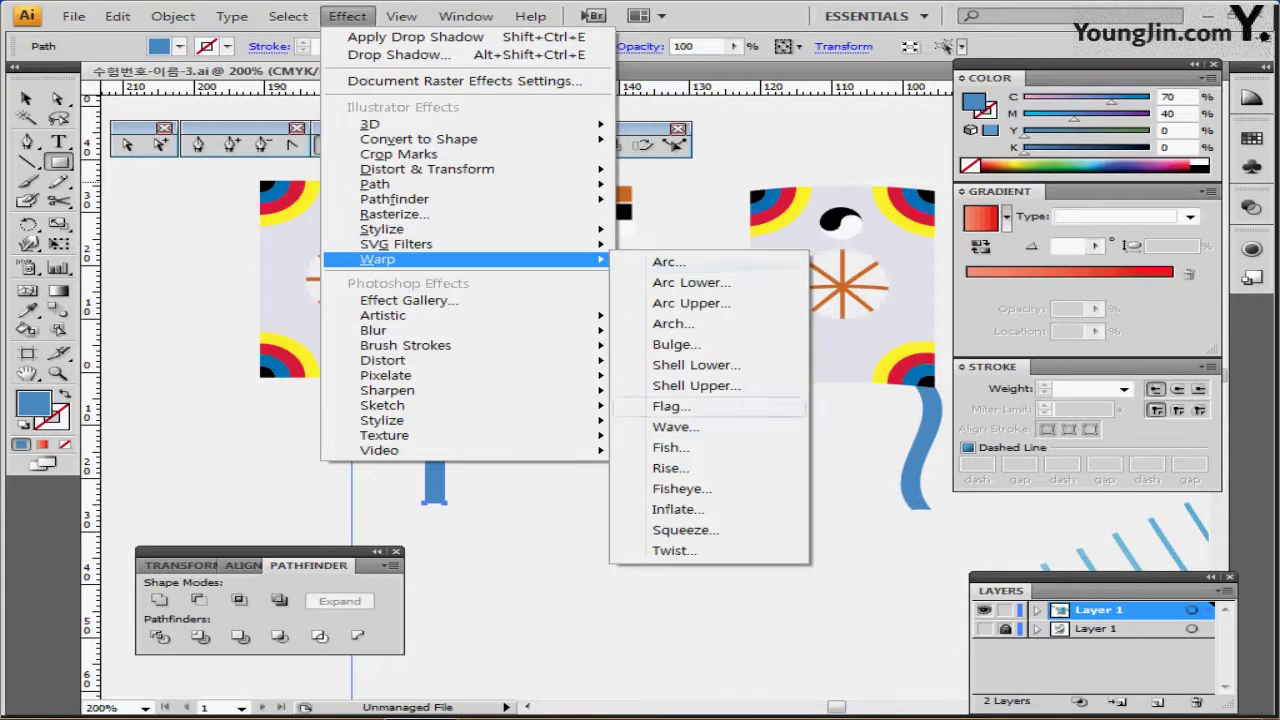
left_click(671, 406)
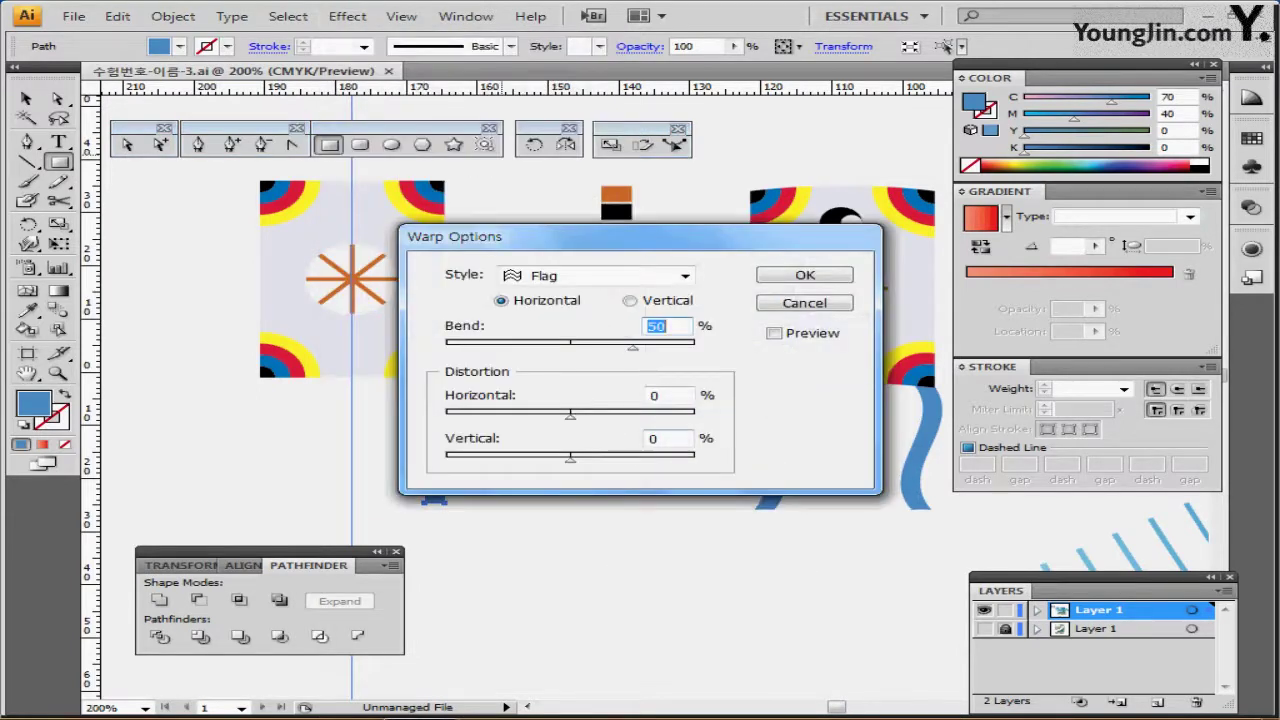
left_click_drag(455, 236, 521, 295)
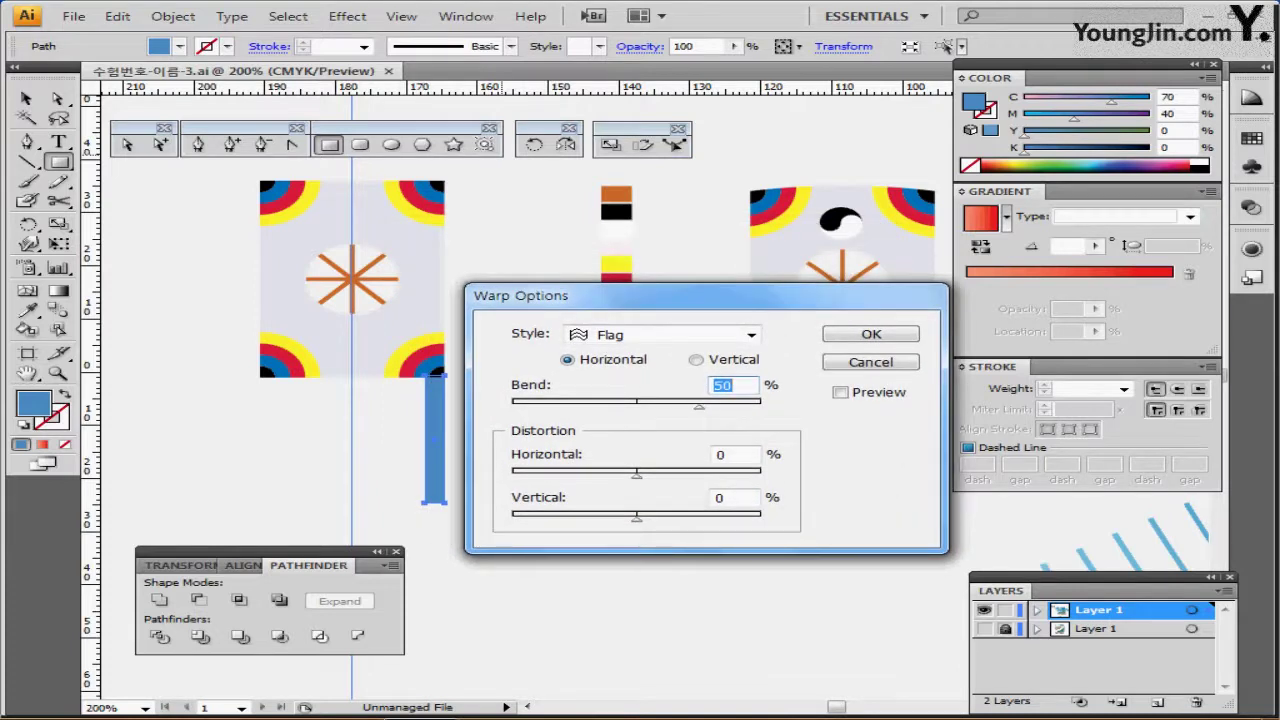
left_click(841, 392)
left_click_drag(690, 296, 909, 275)
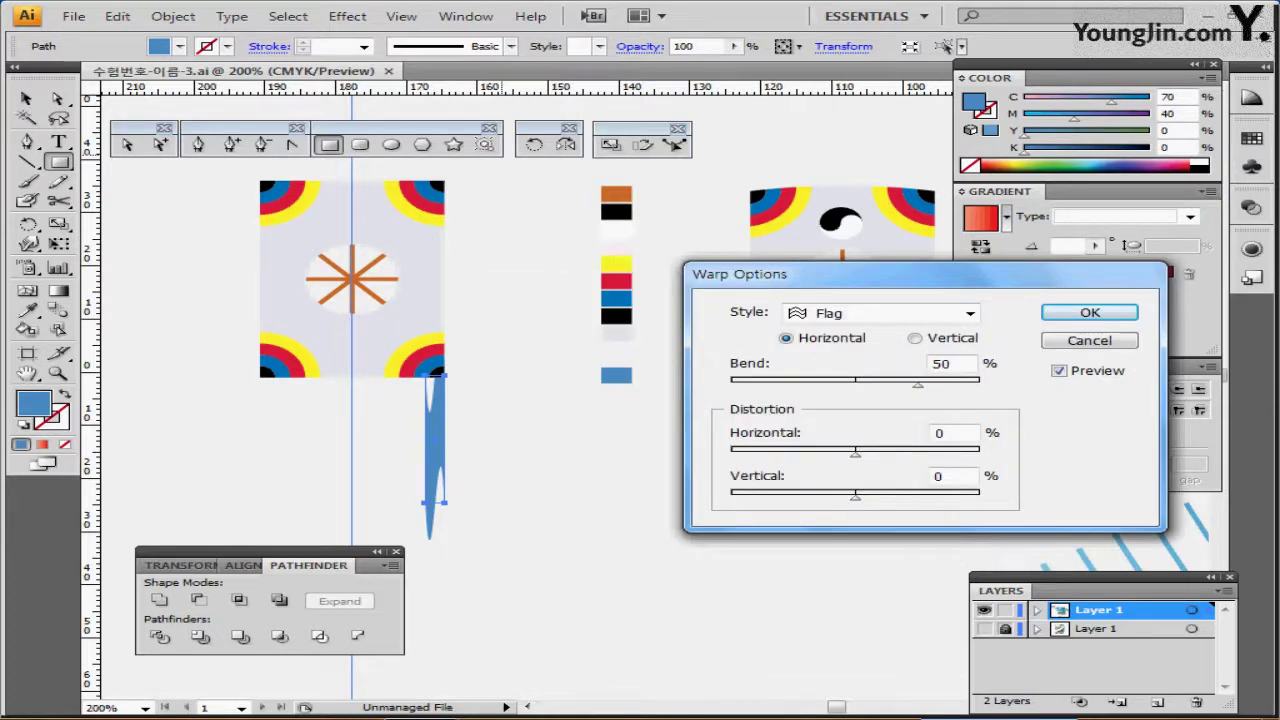
left_click(915, 338)
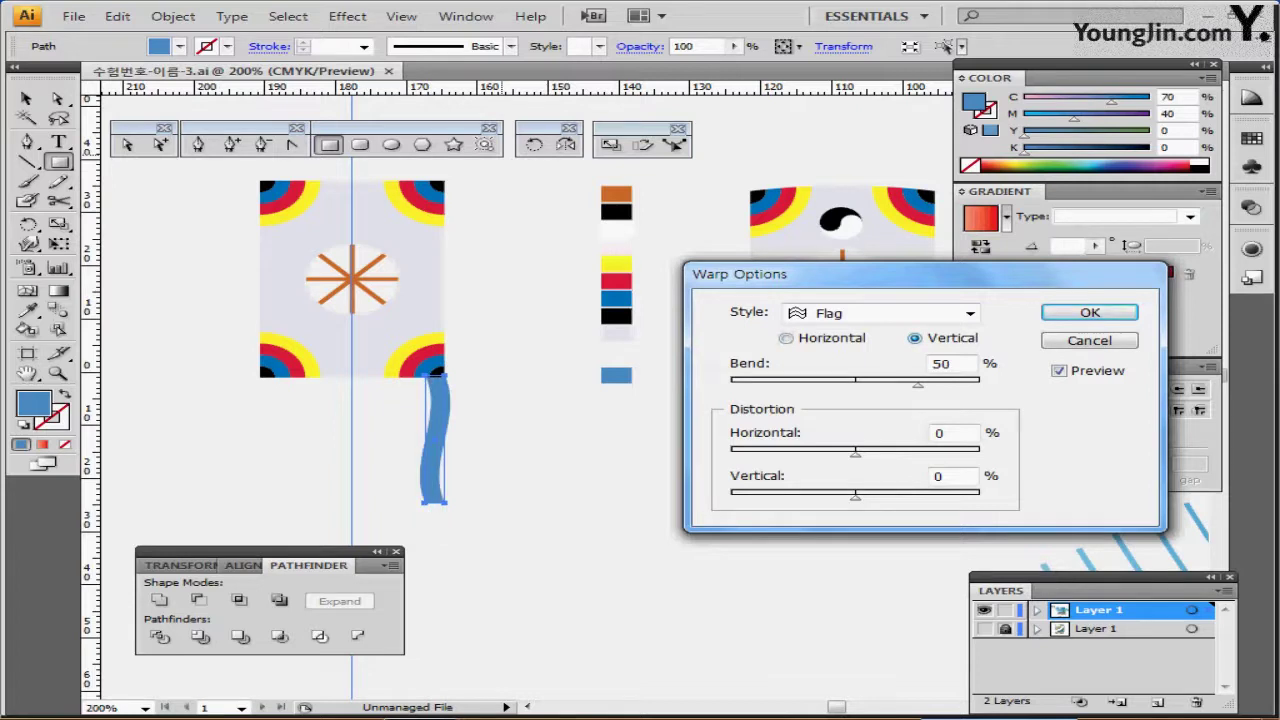
left_click_drag(918, 385, 980, 385)
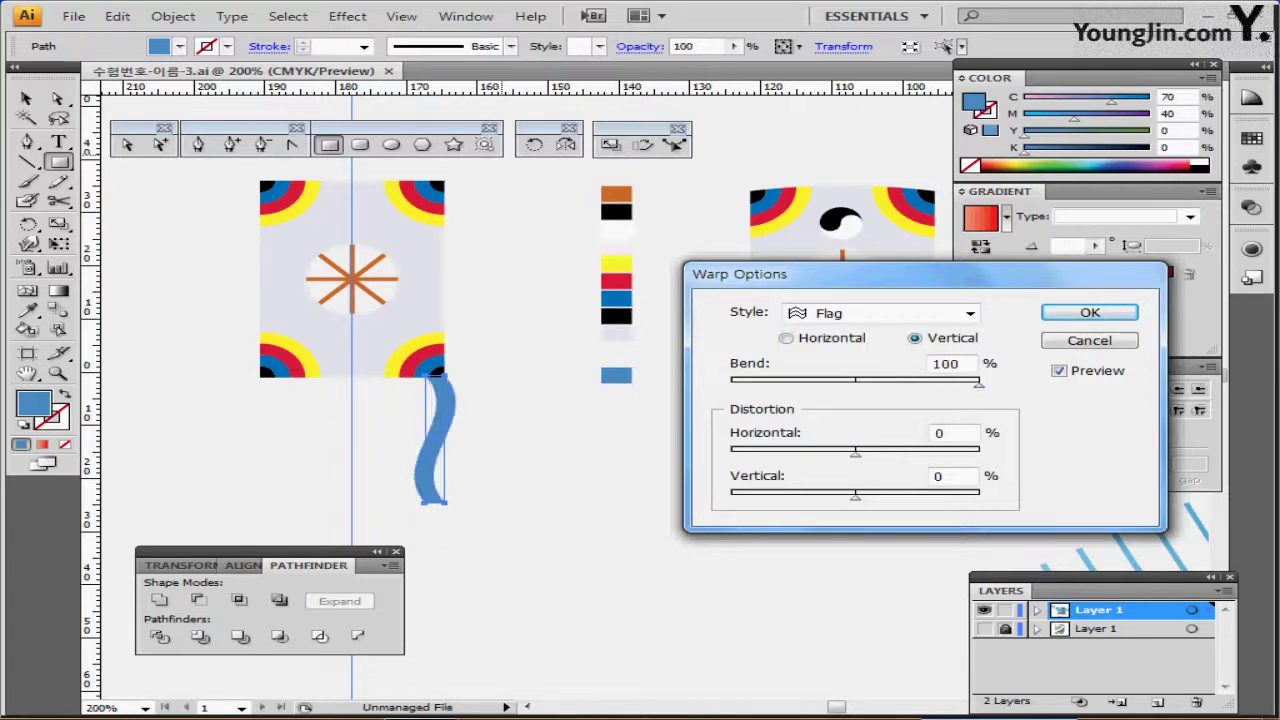
key("Return")
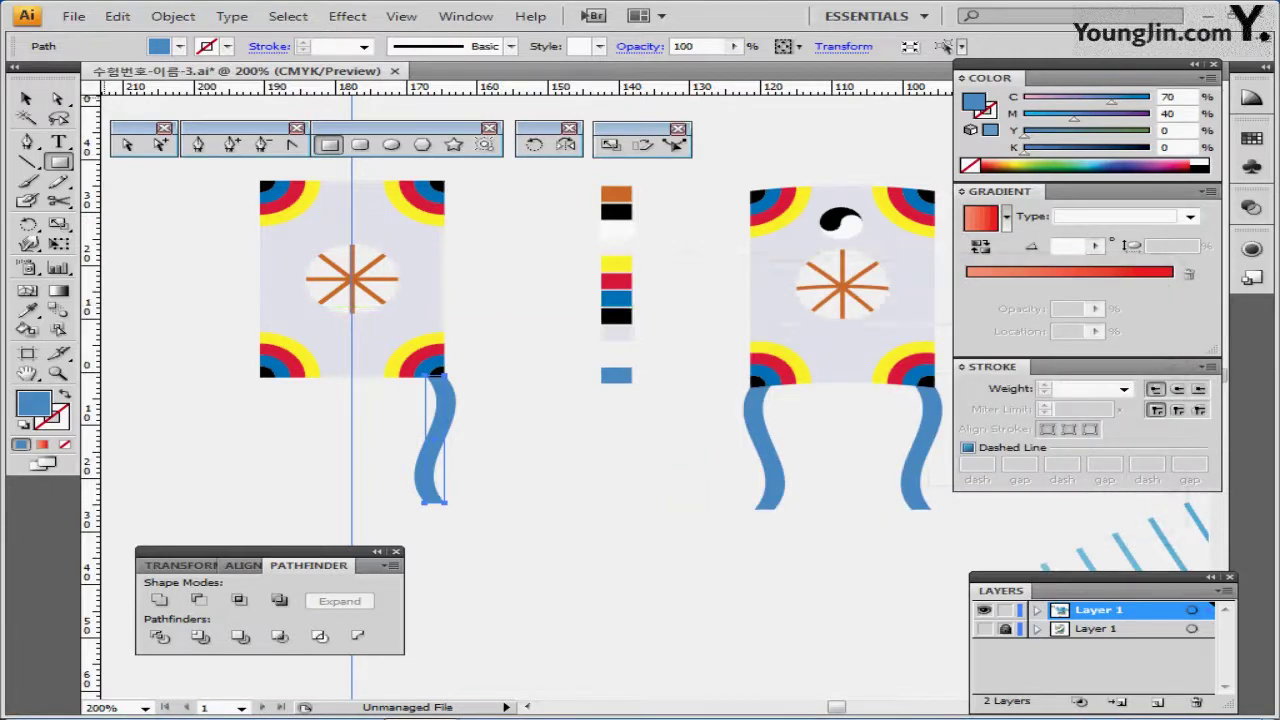
Expand the appearance of the warped light blue tail into an editable path.
left_click(173, 16)
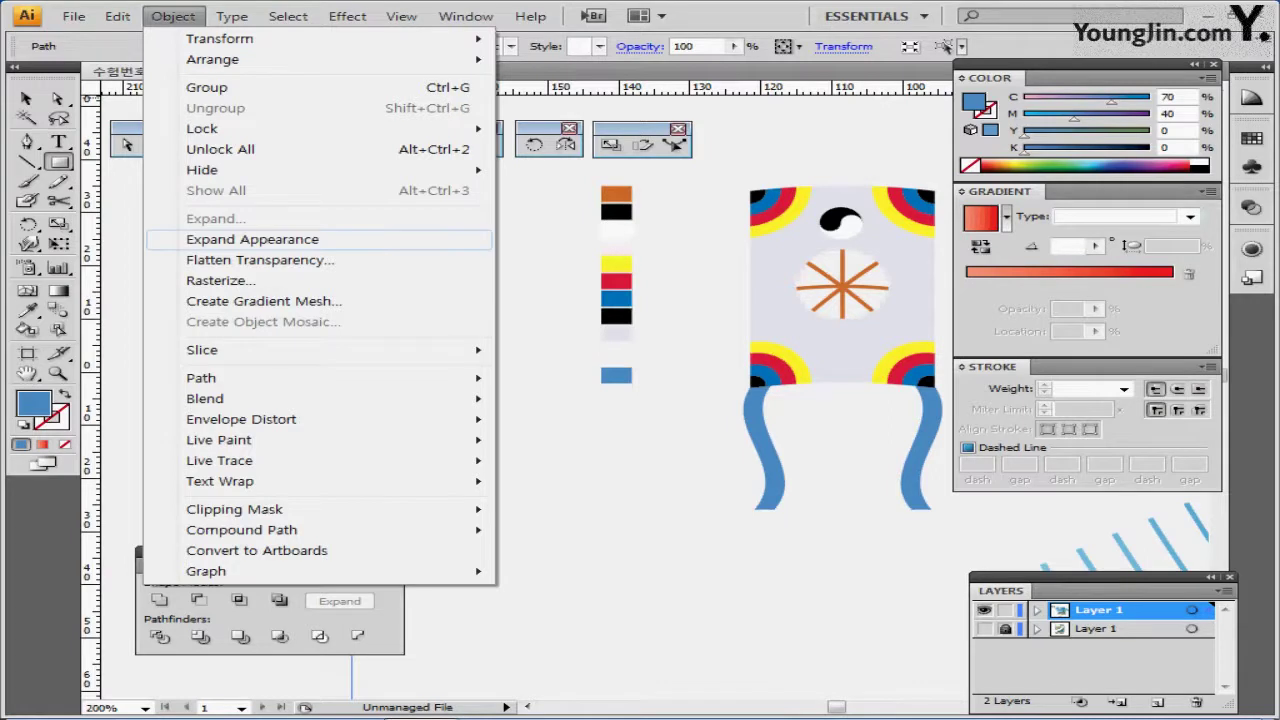
left_click(252, 239)
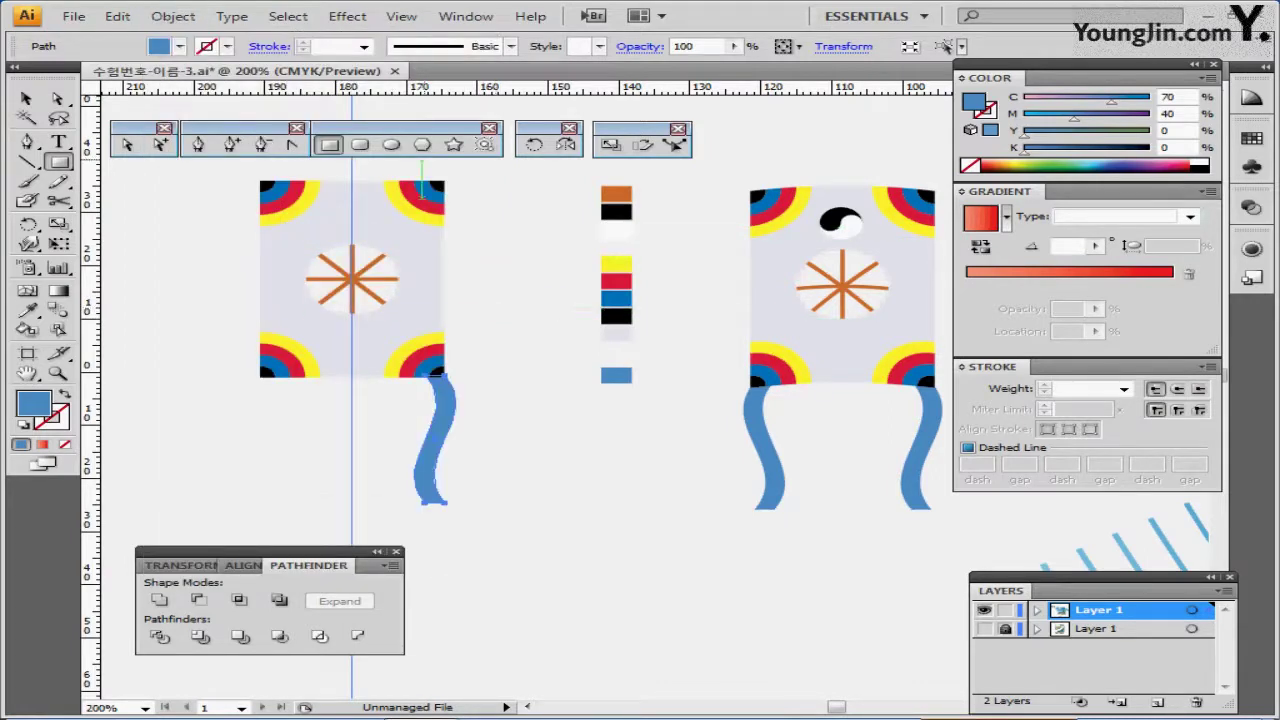
Mirror a copy of the blue tail across the kite's central vertical guide to the opposite corner, and save the document.
left_click(566, 145)
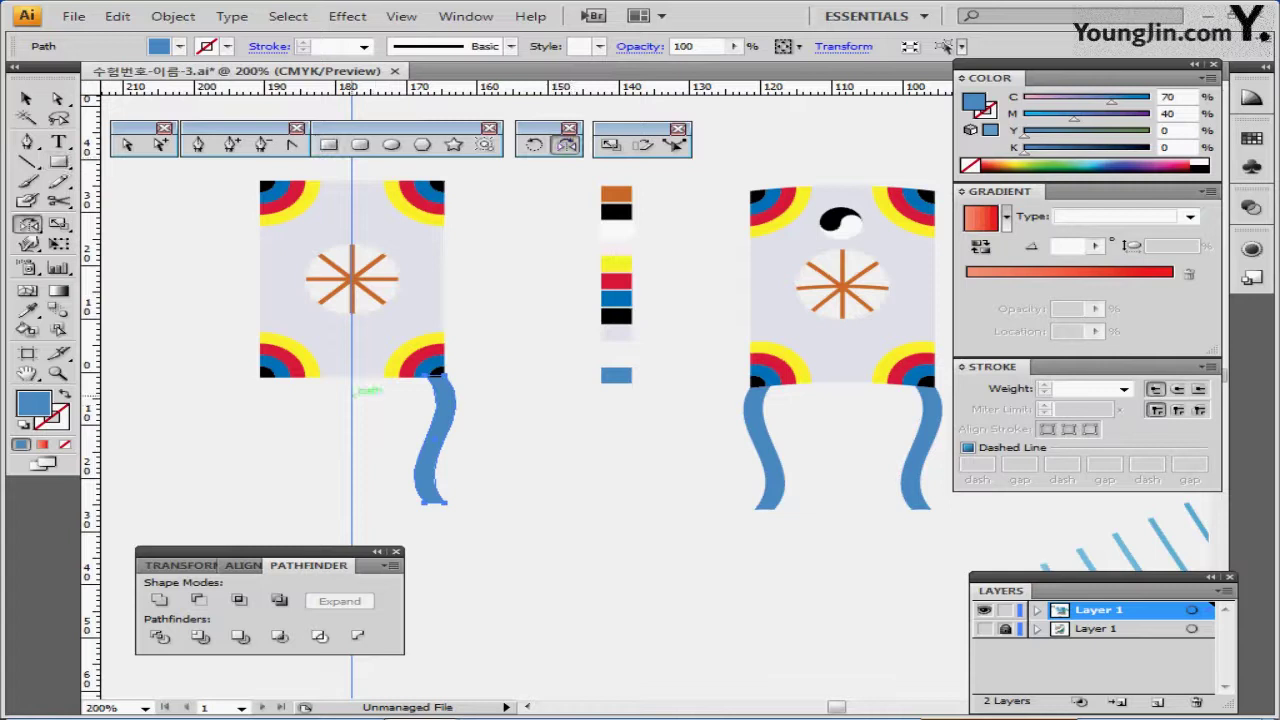
left_click(352, 390)
left_click_drag(446, 393, 88, 414)
left_click_drag(754, 463, 284, 457)
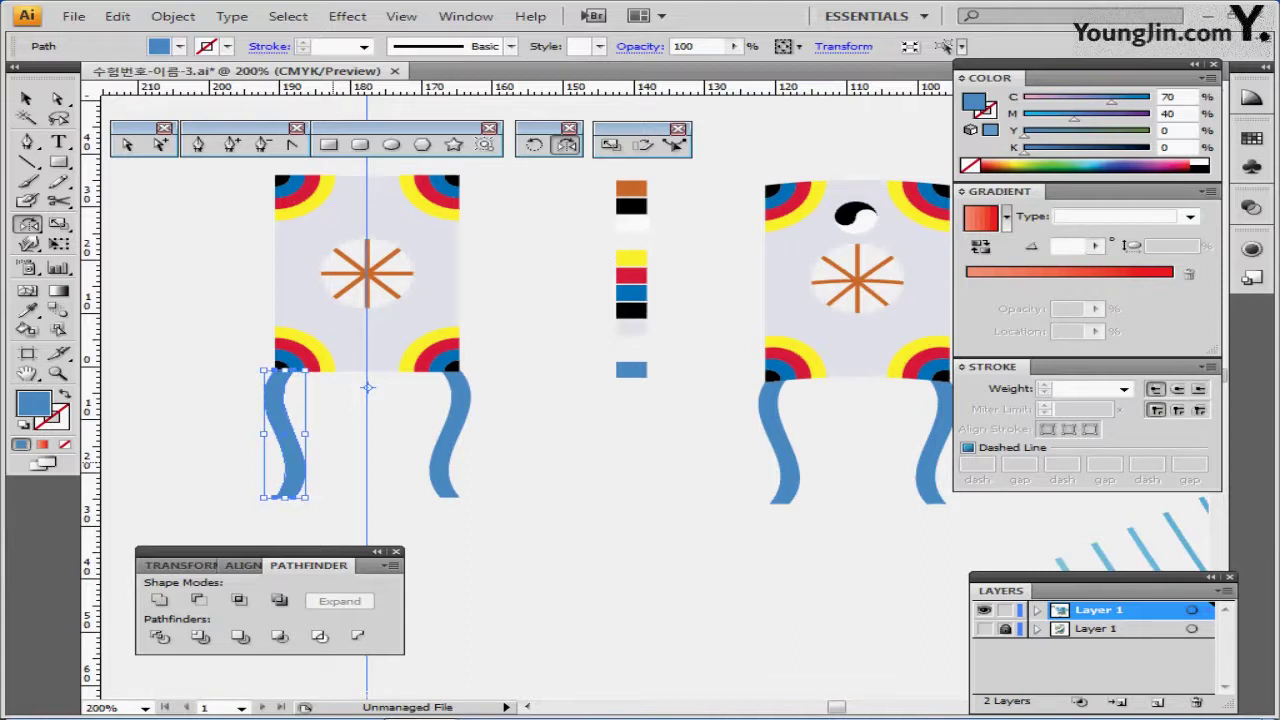
key("ctrl+s")
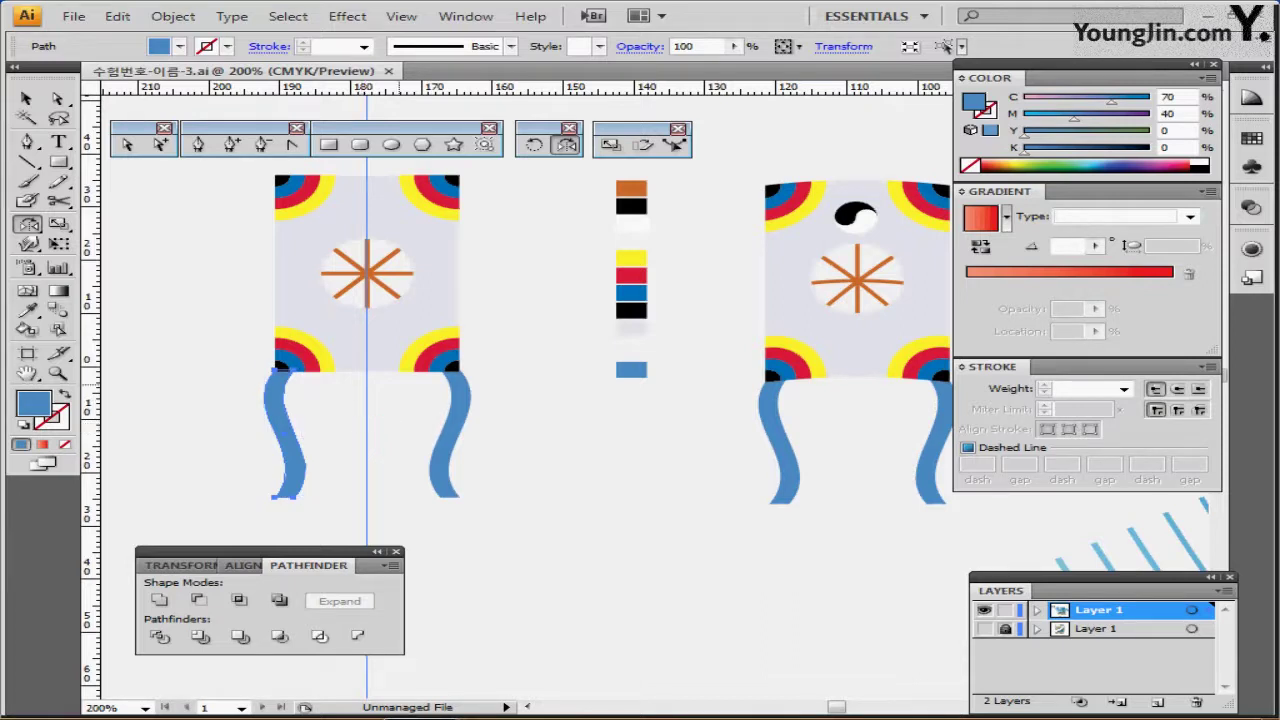
Select the left kite's body and tails and send them back in the stacking order, behind the yin-yang emblem and horizontal spoke.
left_click_drag(592, 364, 564, 406)
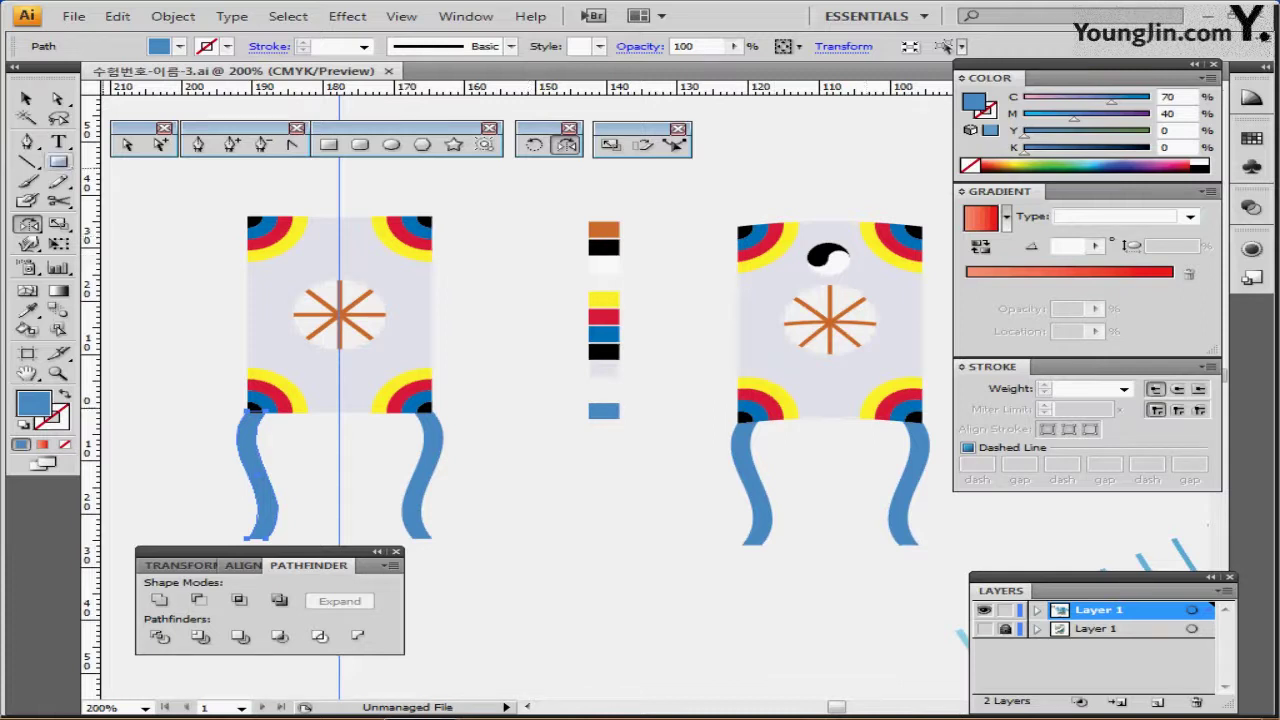
left_click(27, 99)
left_click_drag(184, 199, 430, 492)
left_click(341, 215)
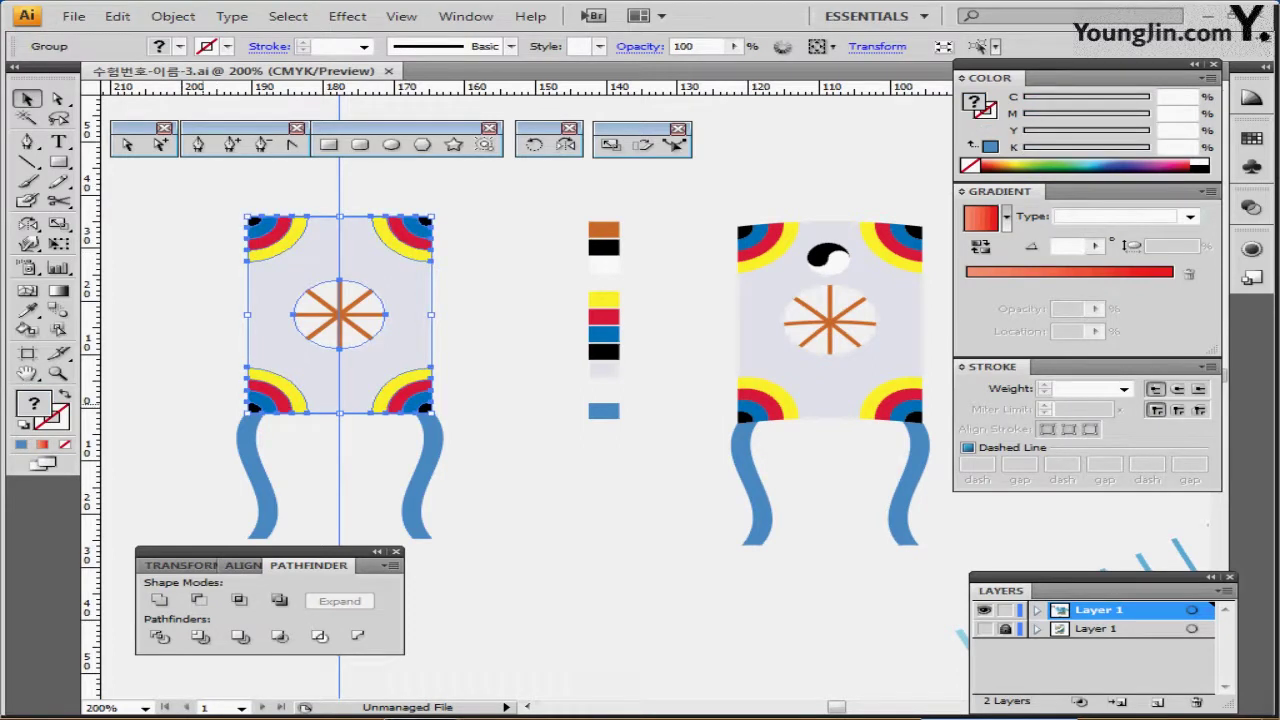
left_click_drag(202, 399, 484, 472)
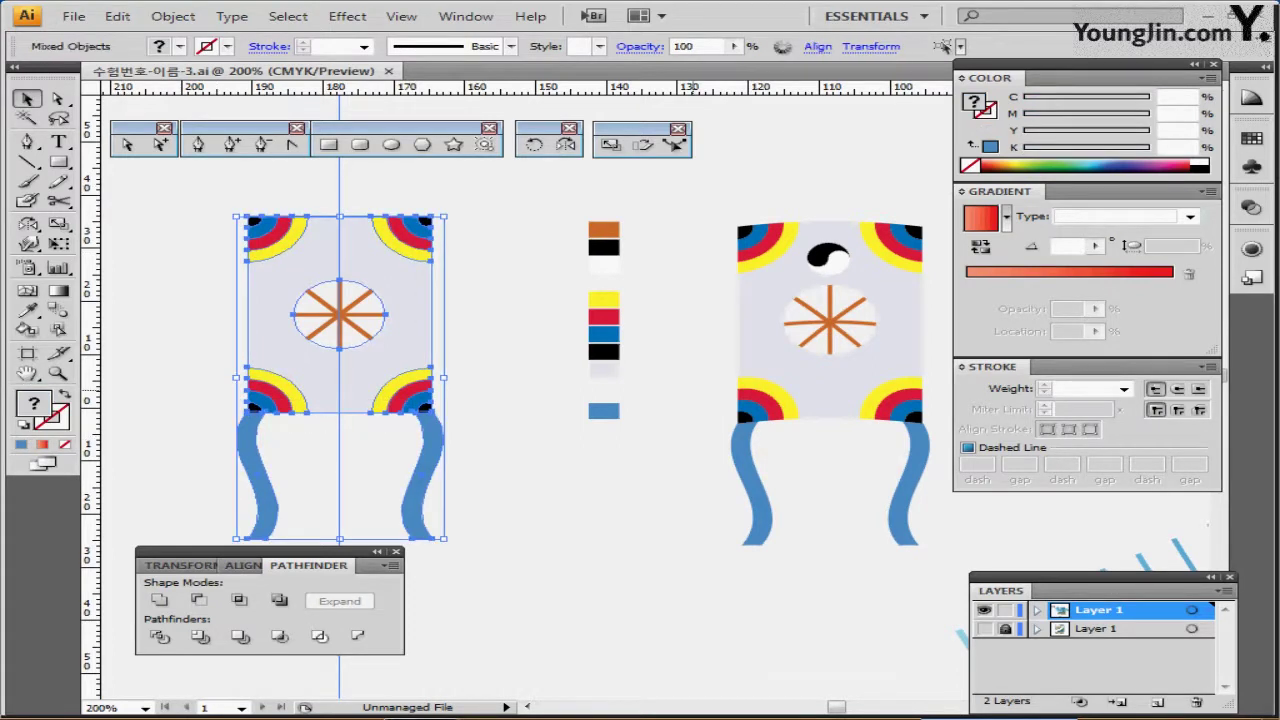
left_click_drag(178, 328, 429, 493)
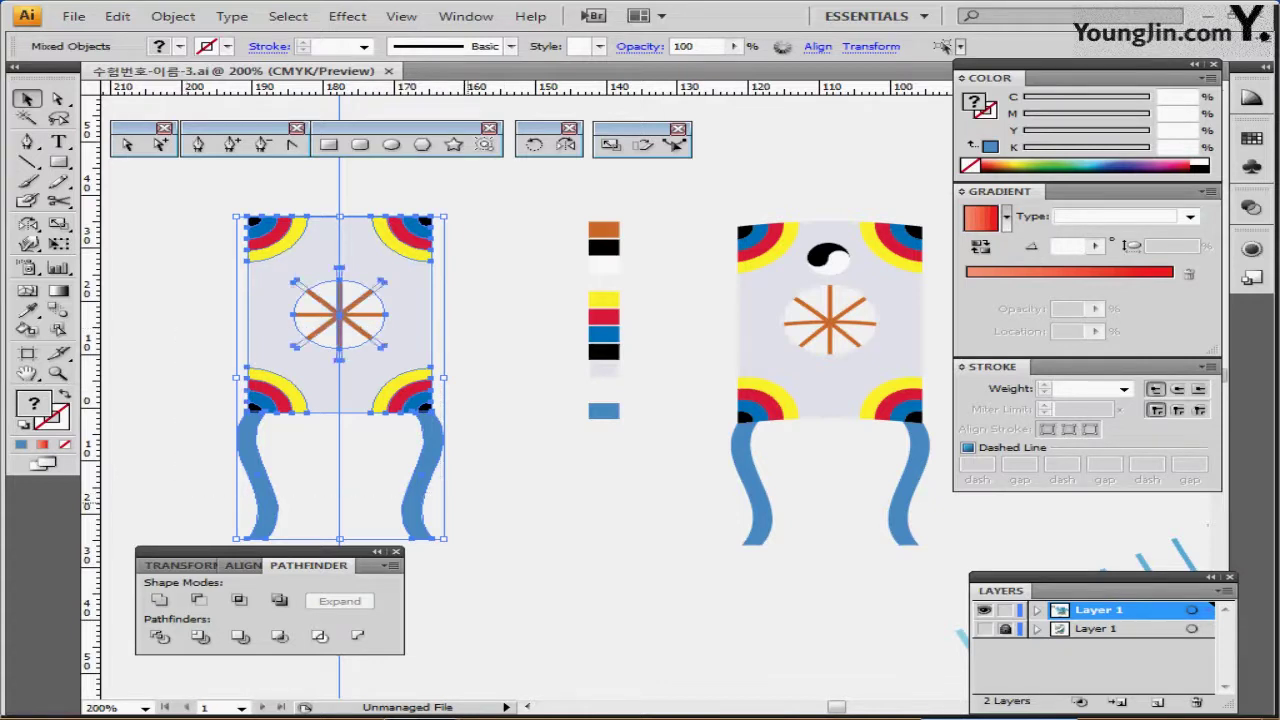
key("ctrl+z")
key("ctrl+z")
key("ctrl+z")
key("ctrl+z")
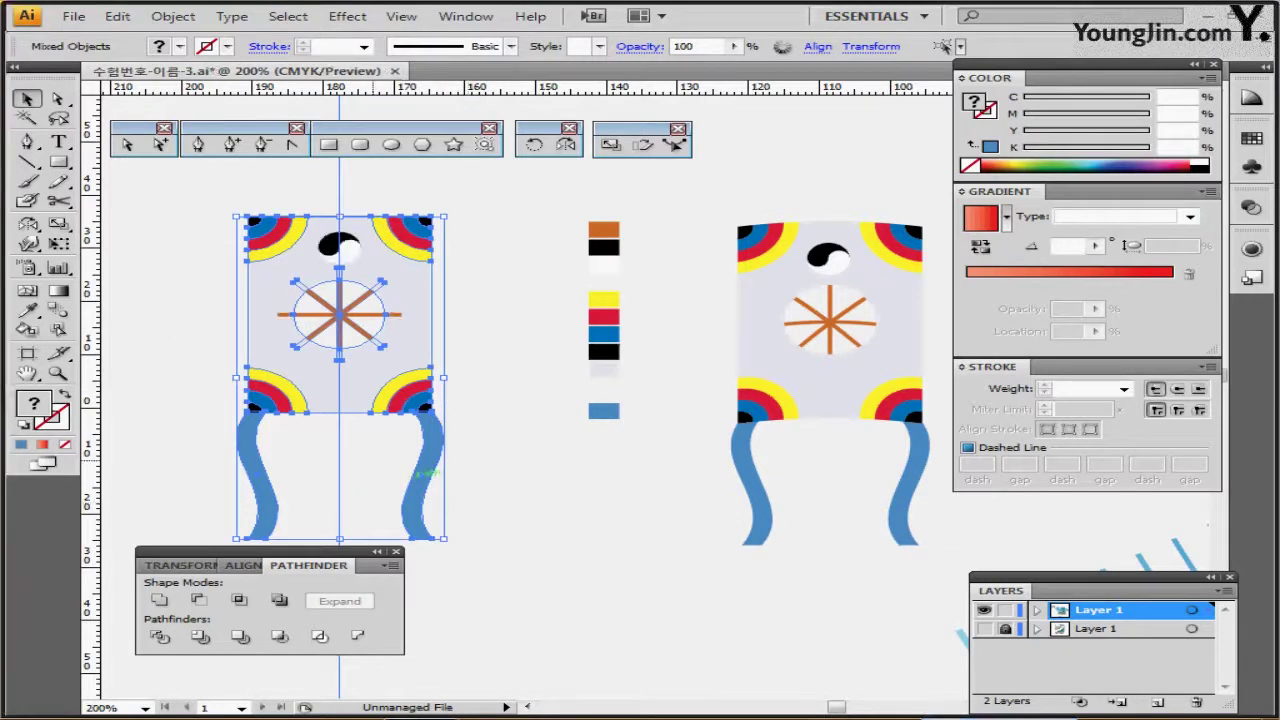
Select all parts of the left kite except the yin-yang emblem.
left_click(350, 245)
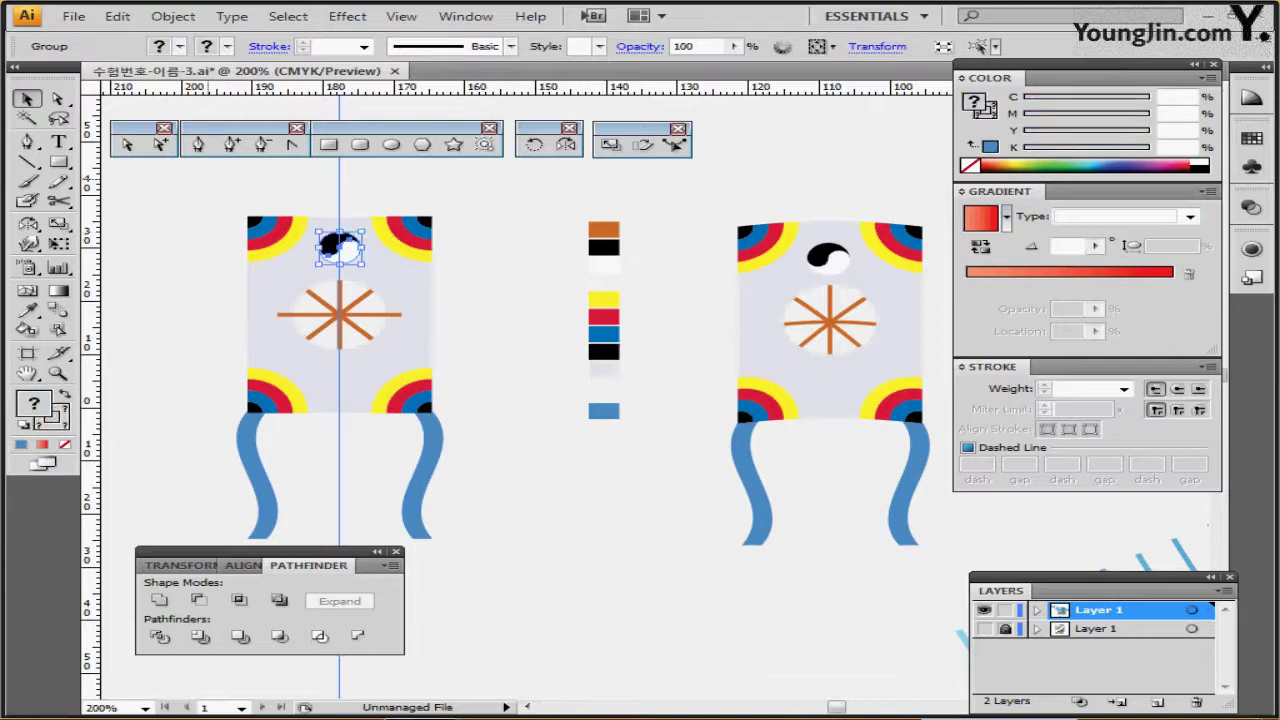
left_click(208, 204)
left_click_drag(209, 206, 476, 511)
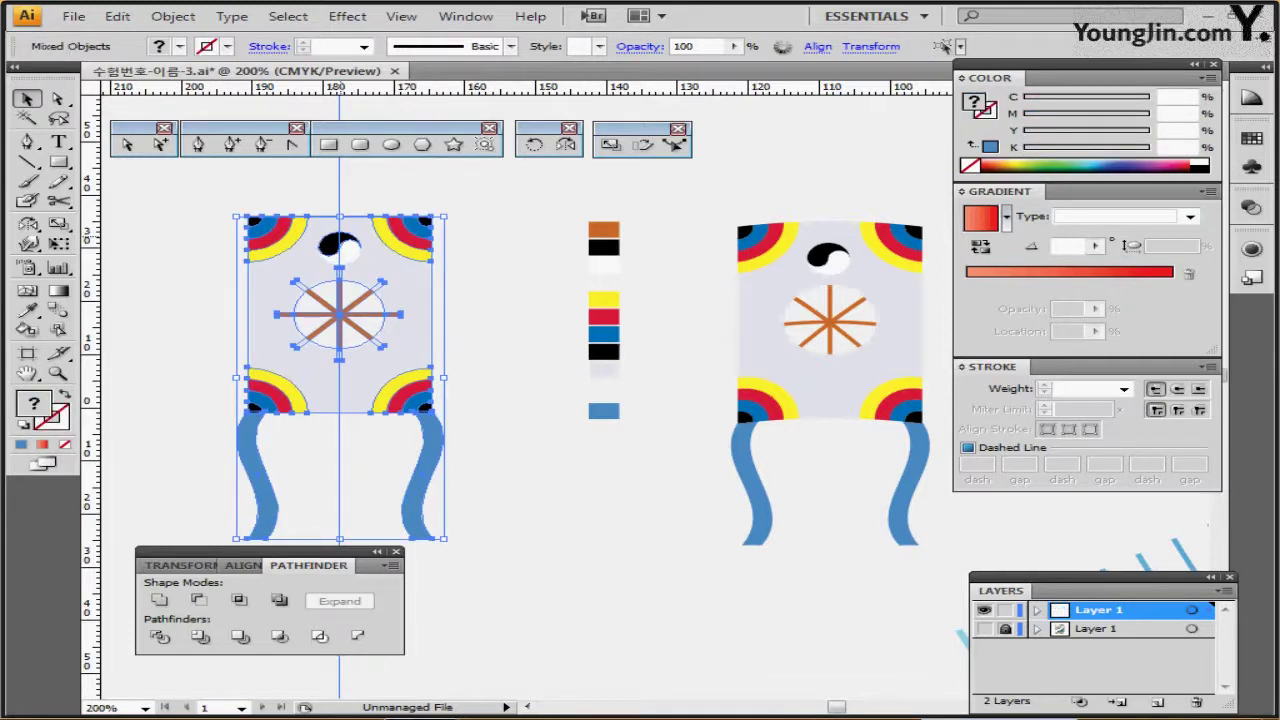
left_click(204, 208)
left_click_drag(204, 208, 440, 448)
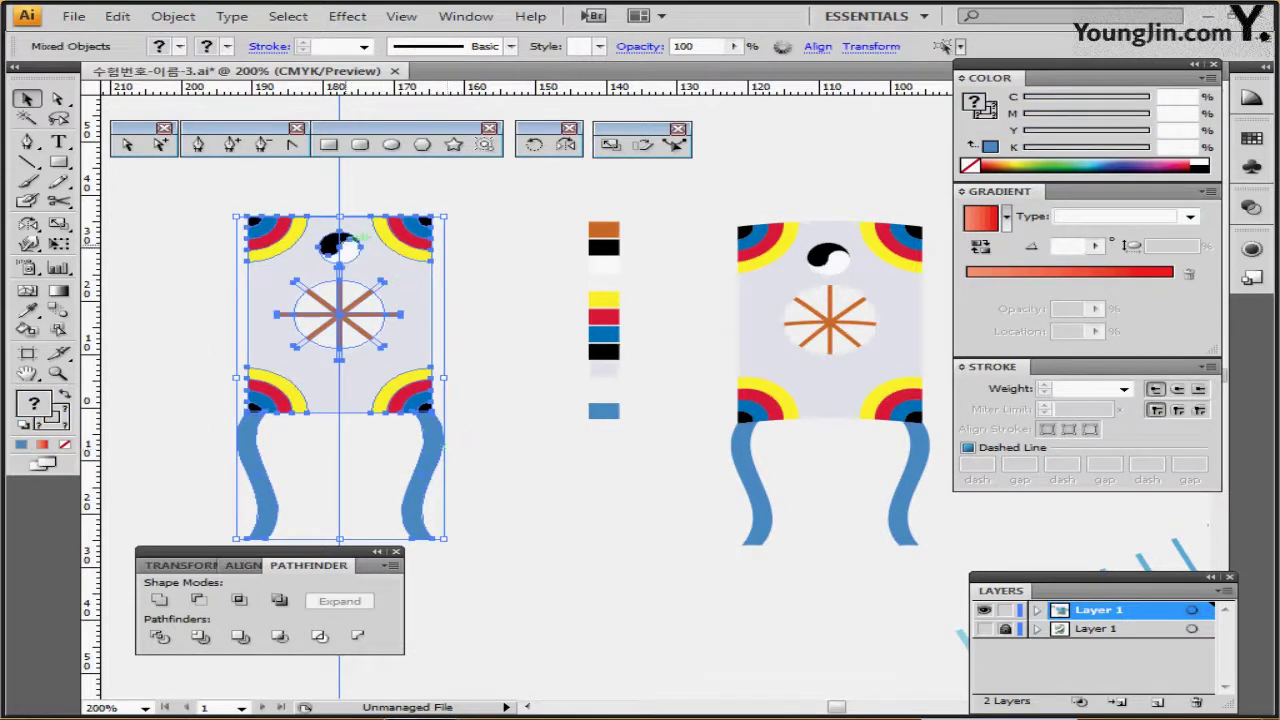
key("slash")
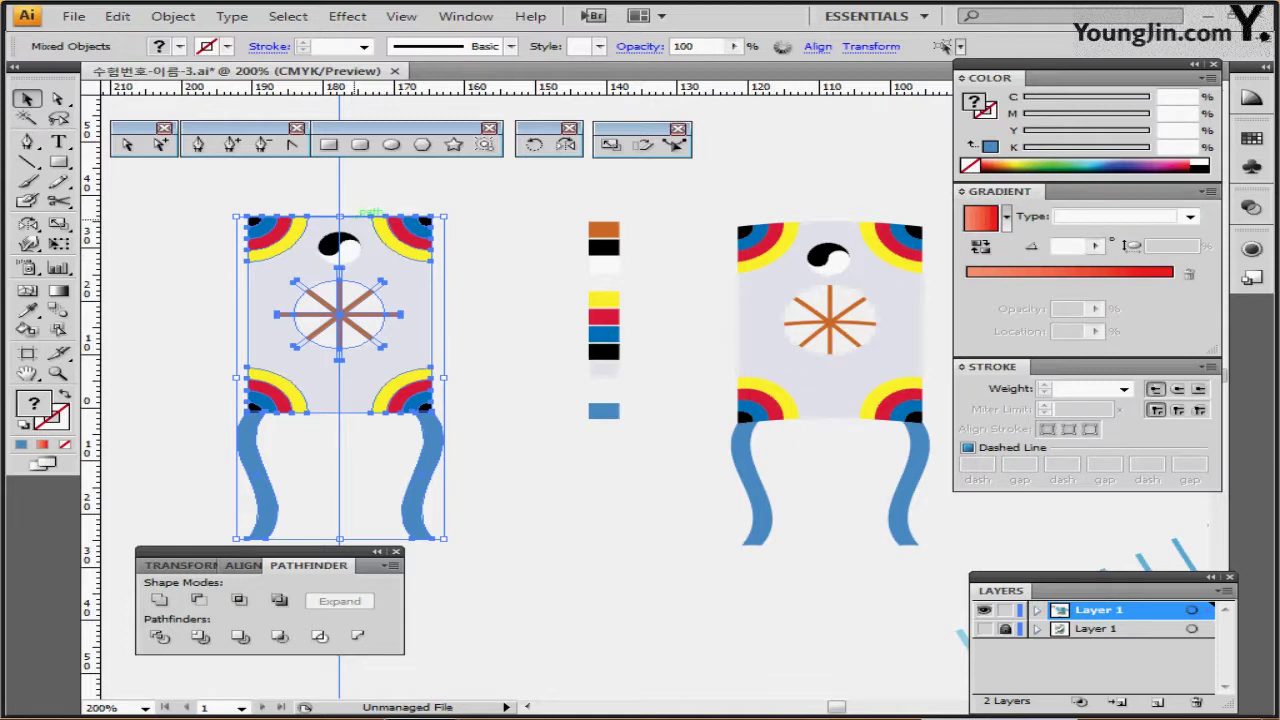
Warp the selected kite parts with a horizontal Arch effect at 10% bend, and expand their appearance.
left_click(347, 16)
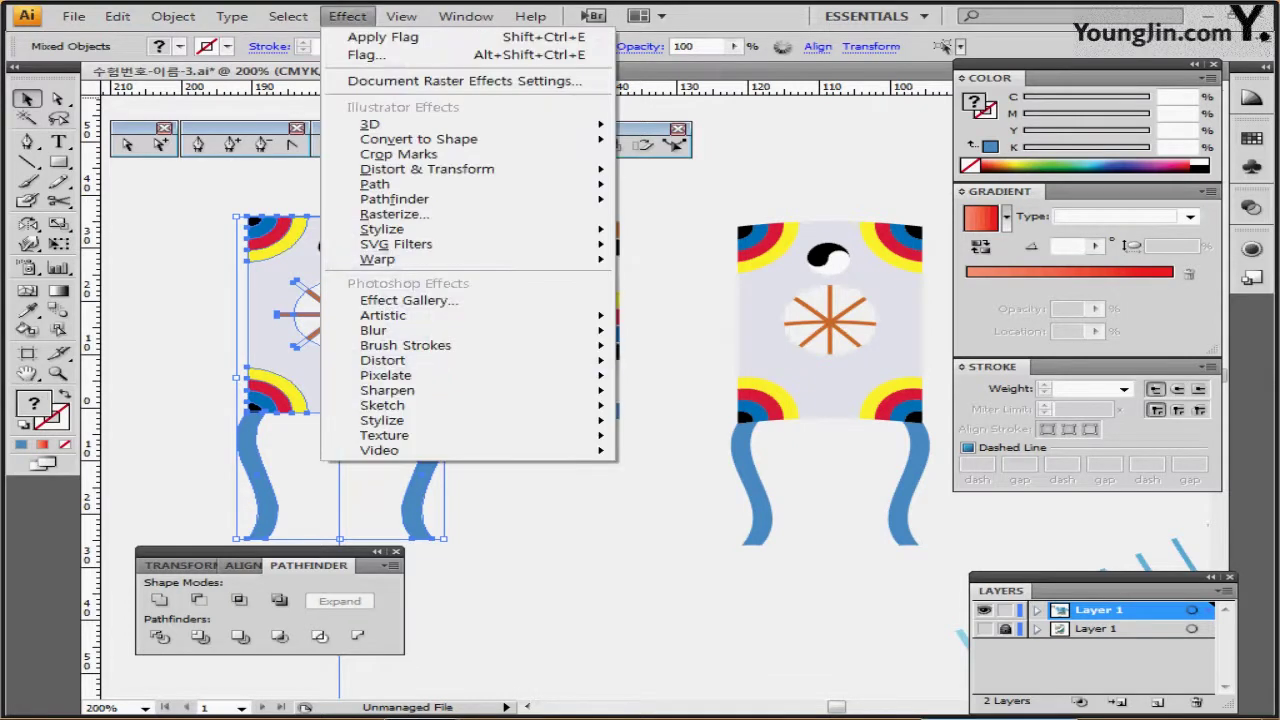
mouse_move(378, 259)
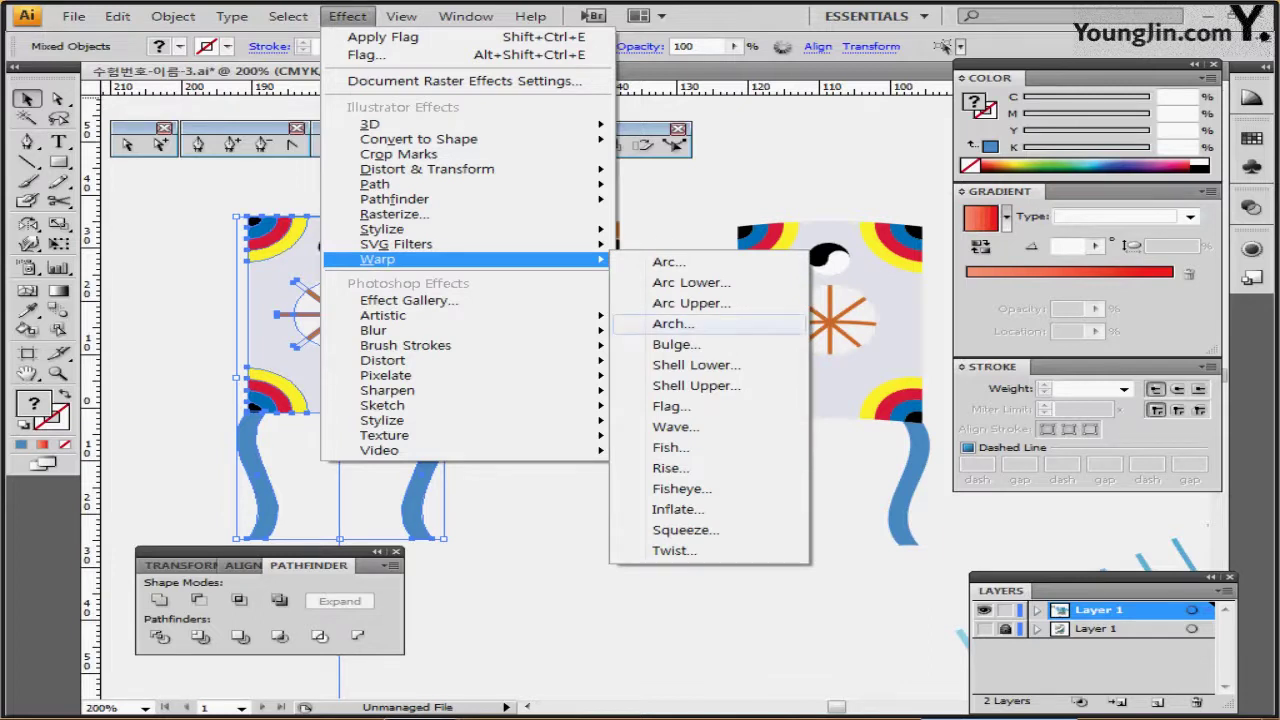
left_click(673, 323)
left_click_drag(740, 274, 590, 260)
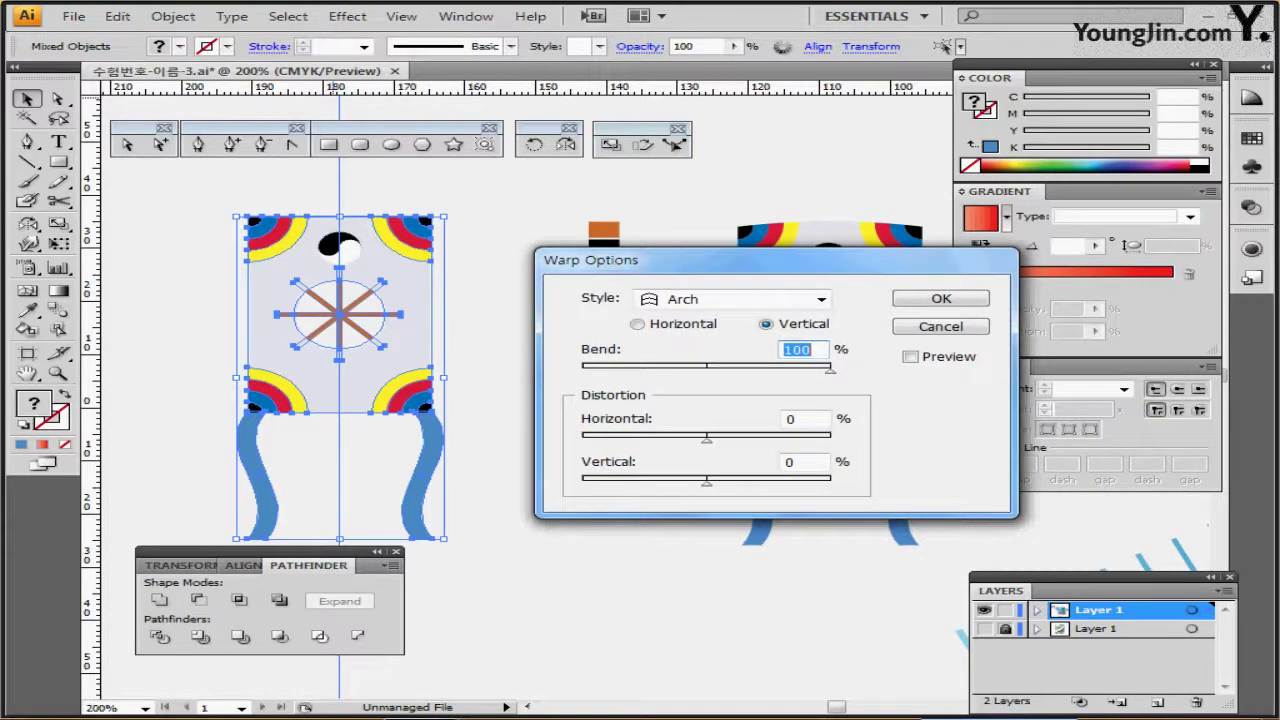
left_click(911, 357)
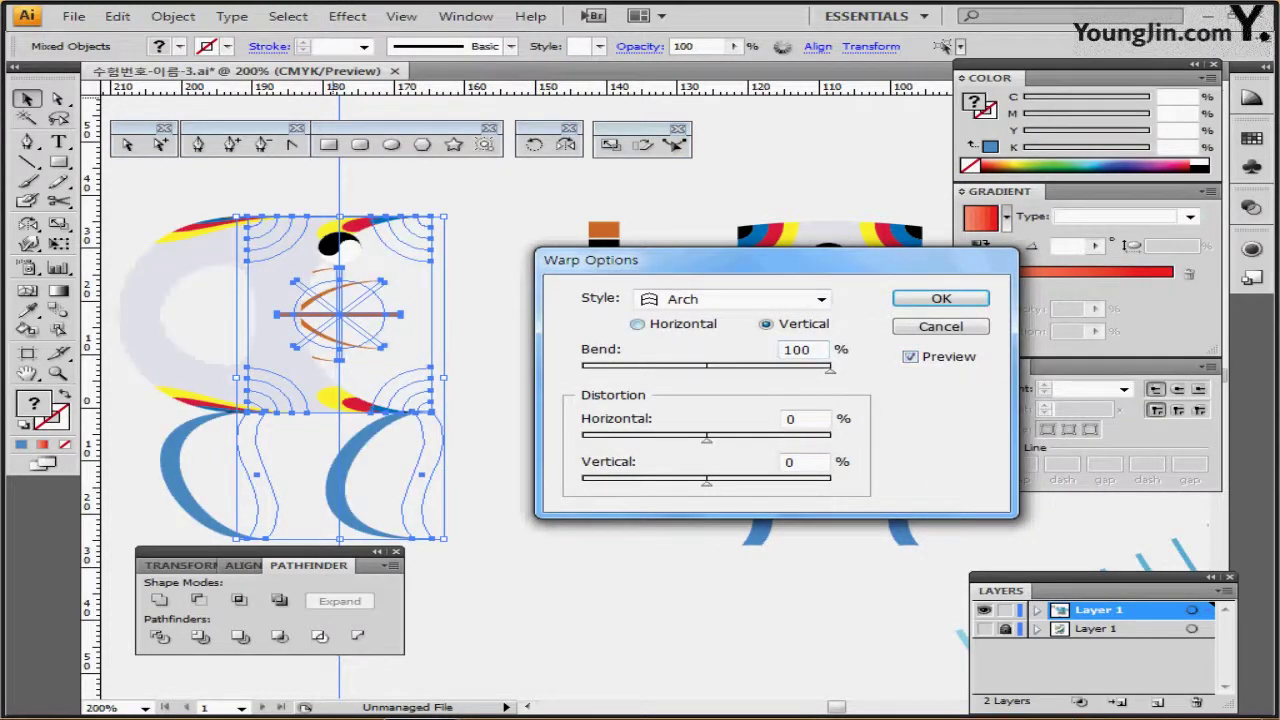
left_click(637, 324)
left_click_drag(660, 260, 663, 252)
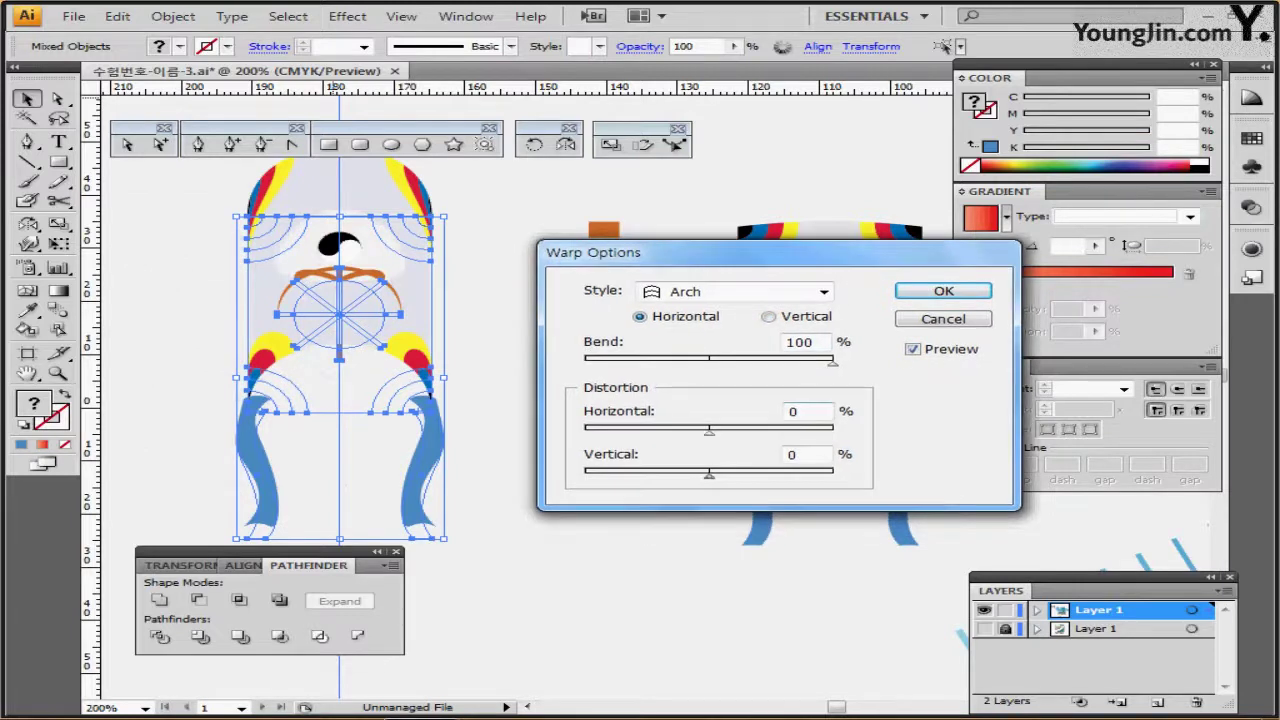
double_click(800, 343)
type("10")
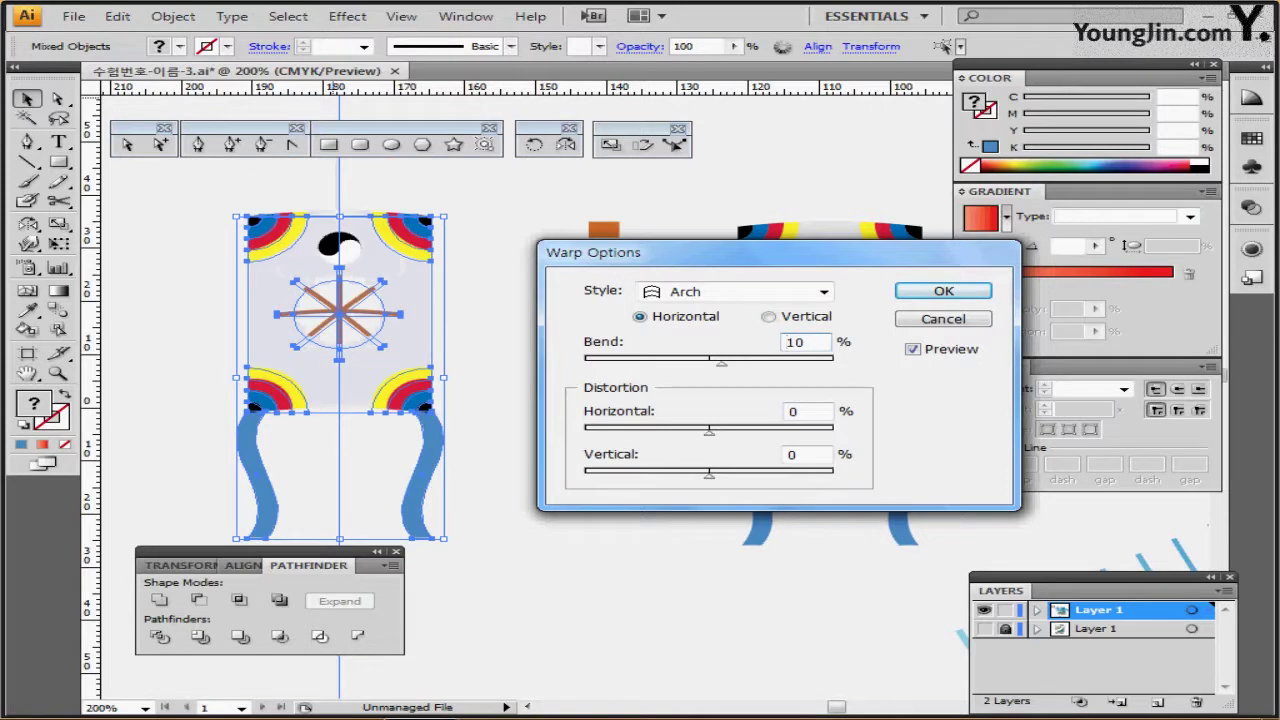
key("Return")
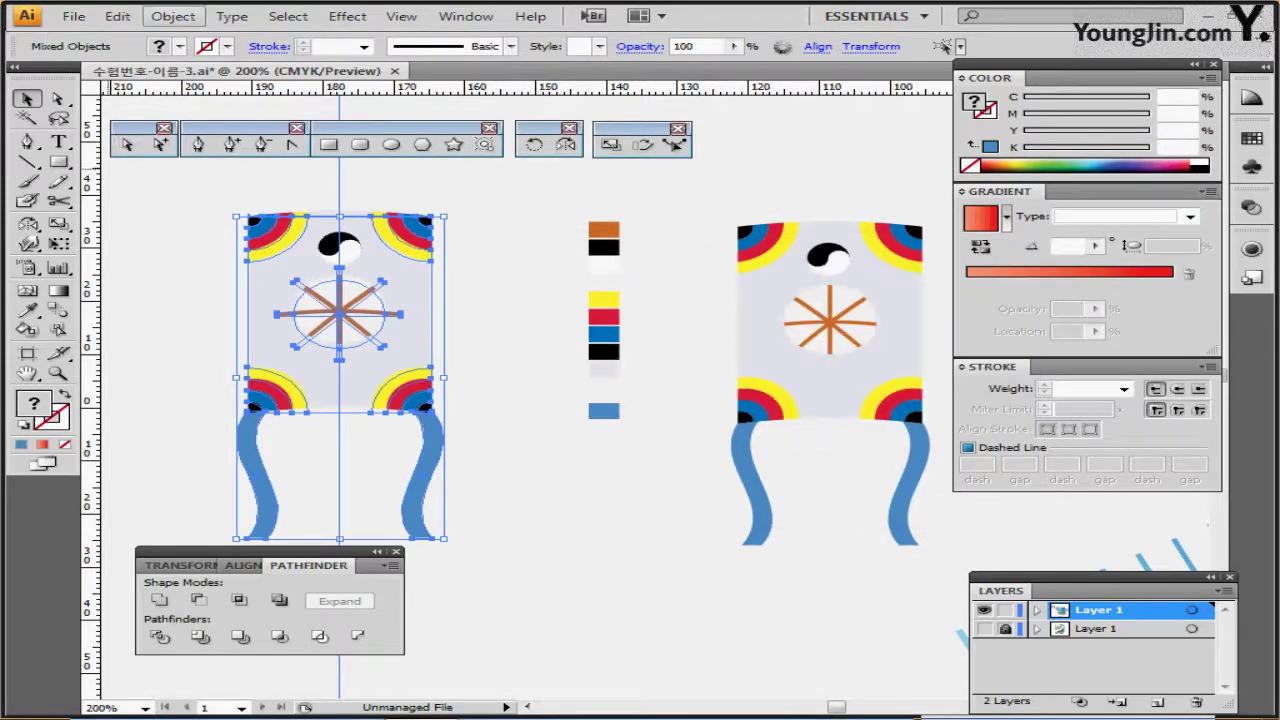
left_click(173, 16)
left_click(252, 239)
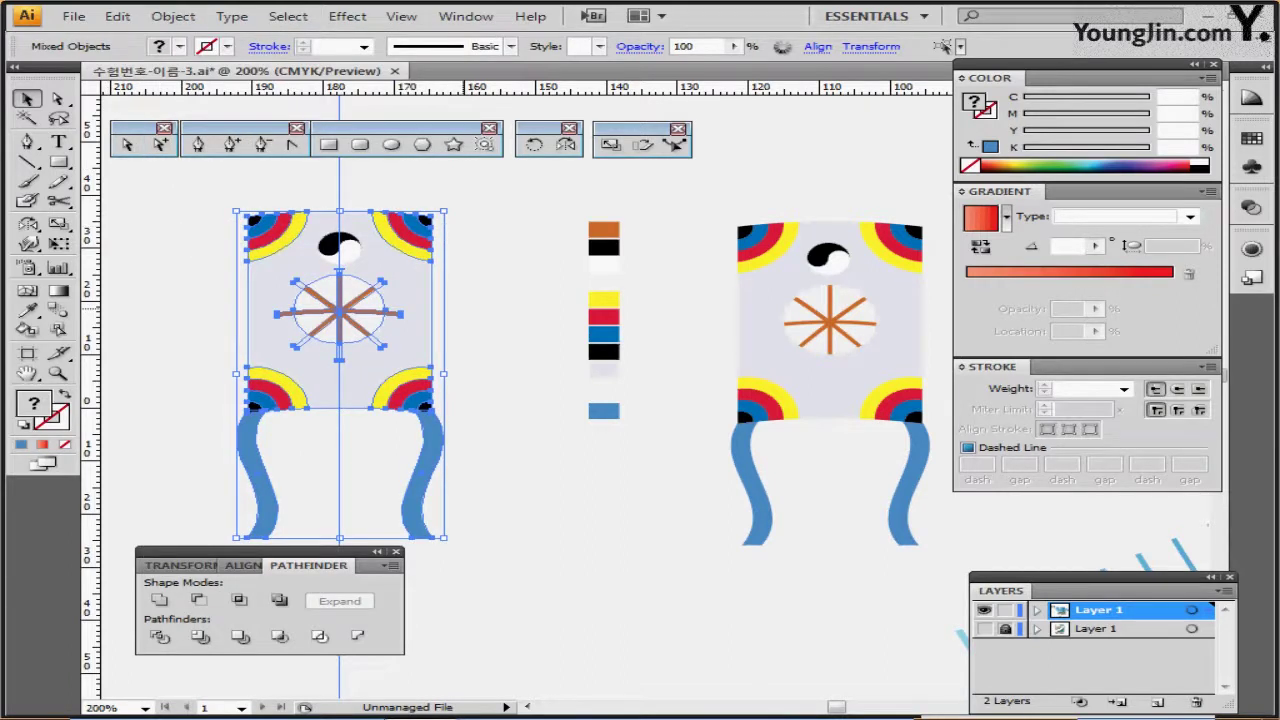
Select the complete kite, including the yin-yang emblem, and save it as a Graphic symbol named 연.
left_click(206, 212)
left_click_drag(206, 212, 430, 400)
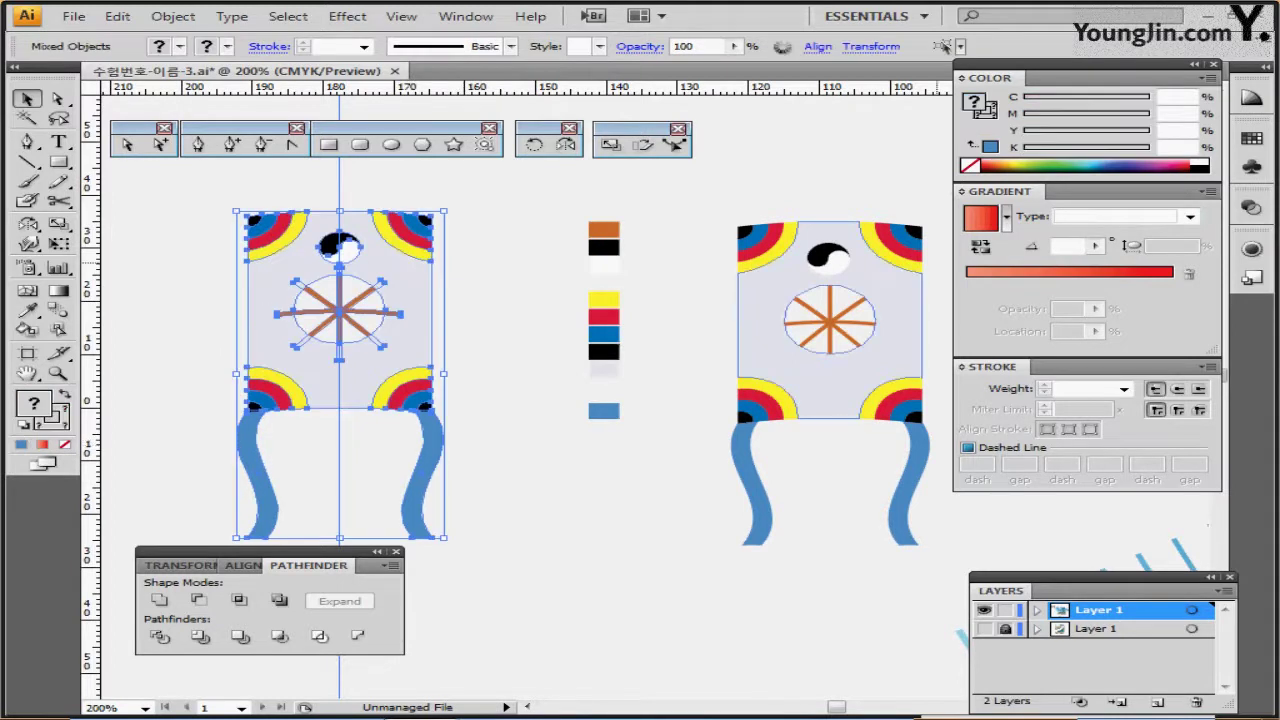
left_click(1251, 166)
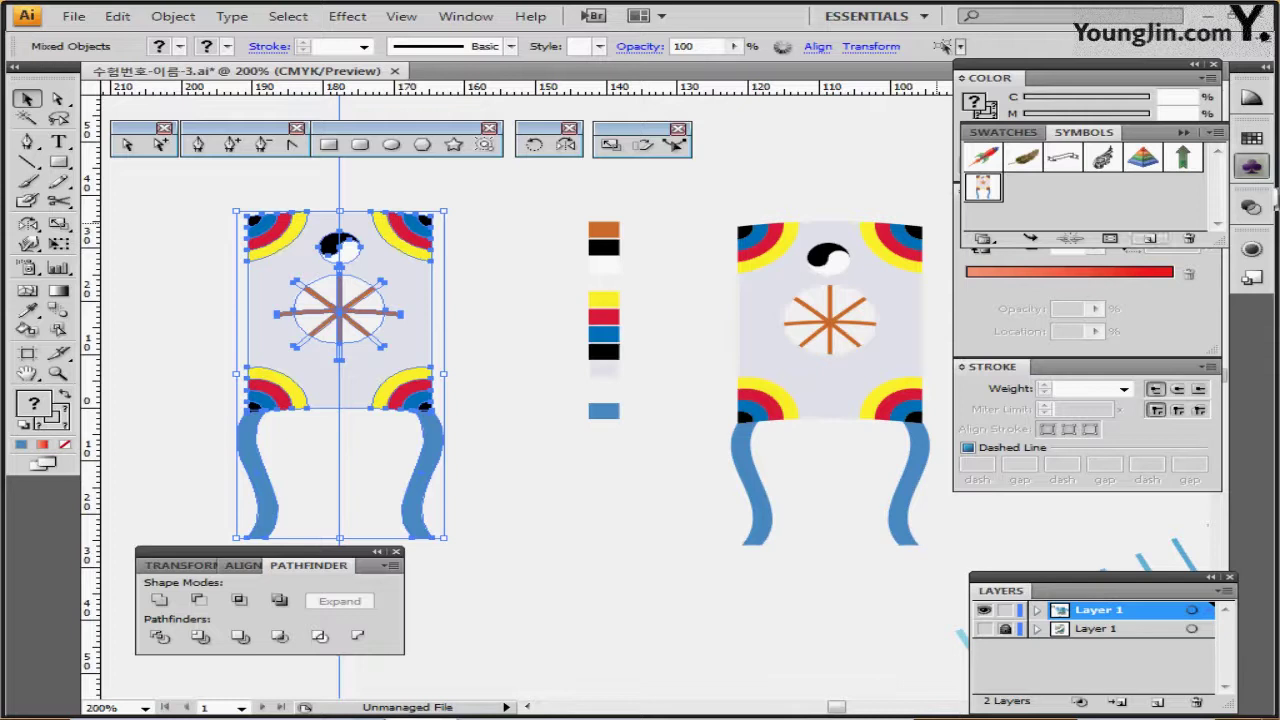
left_click(1150, 239)
left_click(507, 356)
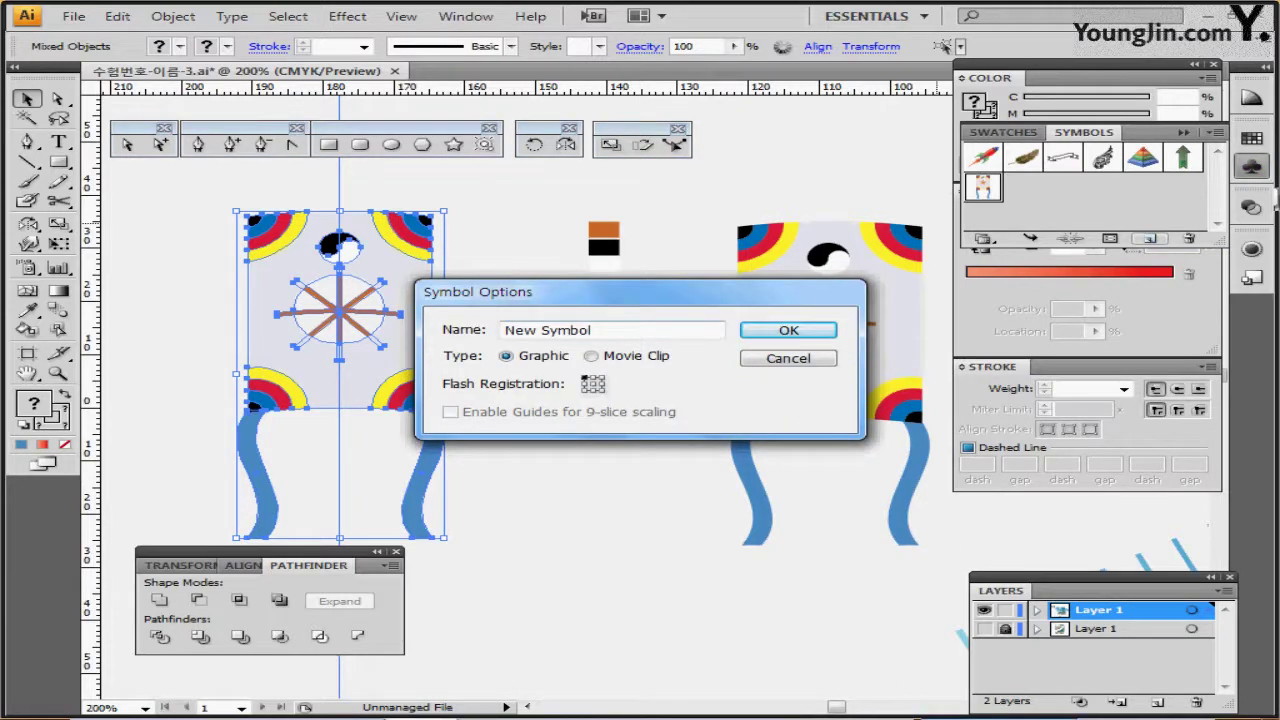
left_click_drag(596, 330, 500, 330)
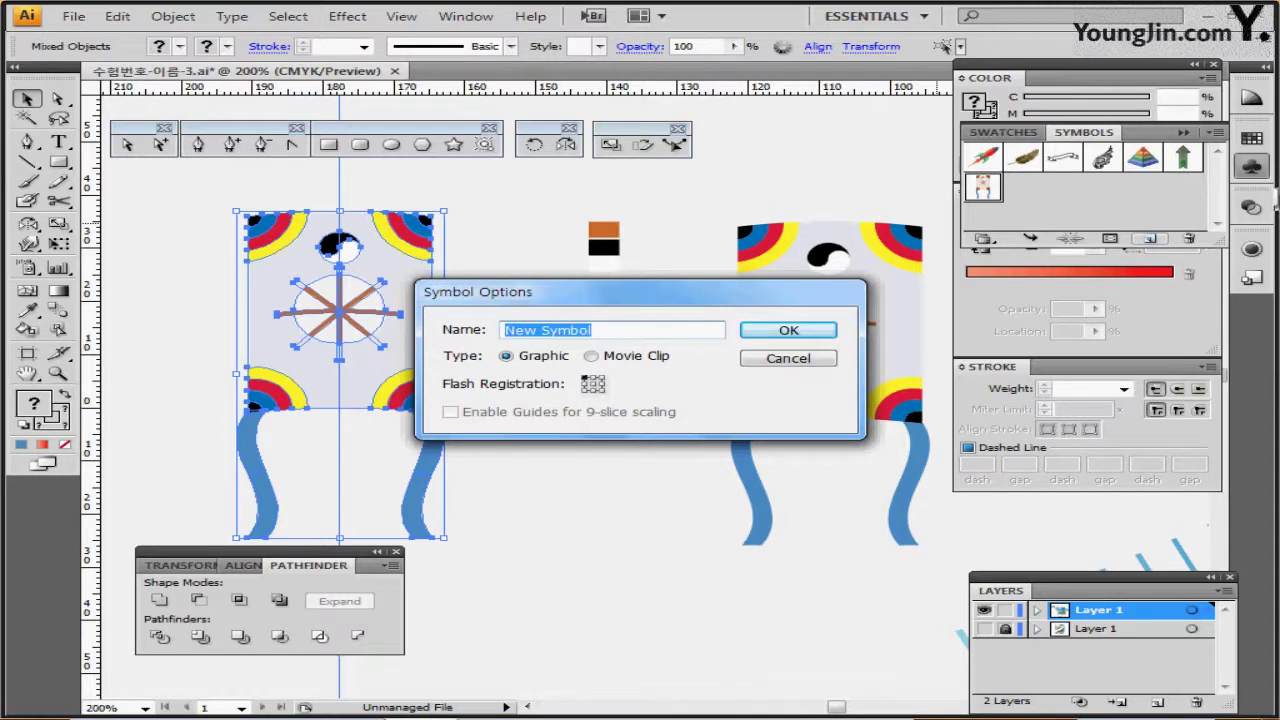
type("연")
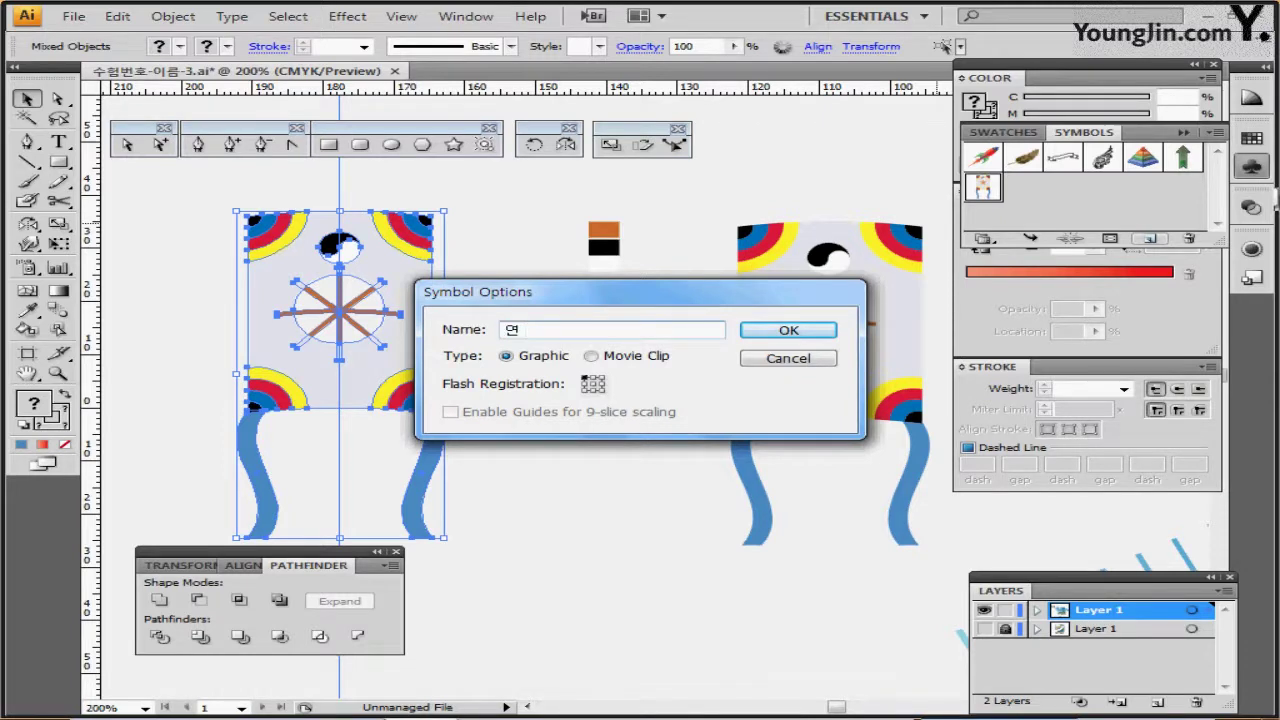
key("Return")
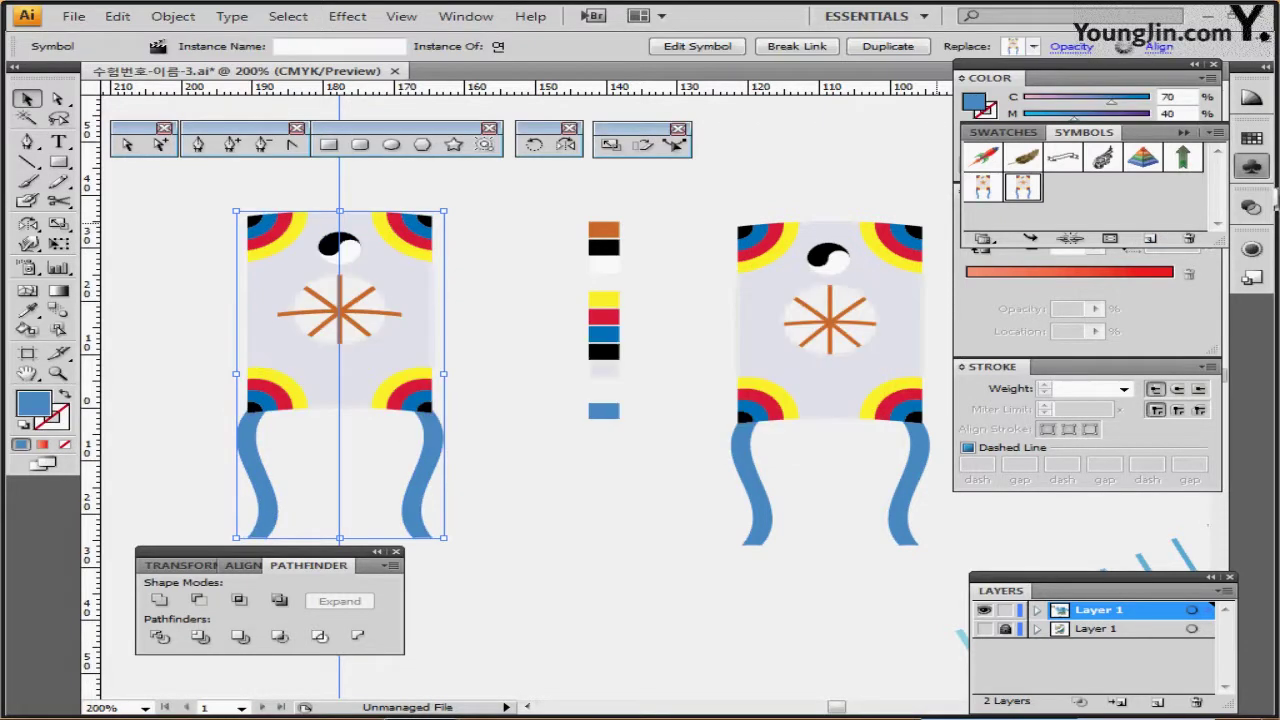
Delete both kite drawings and the column of color swatches between them from the canvas.
left_click_drag(186, 200, 744, 418)
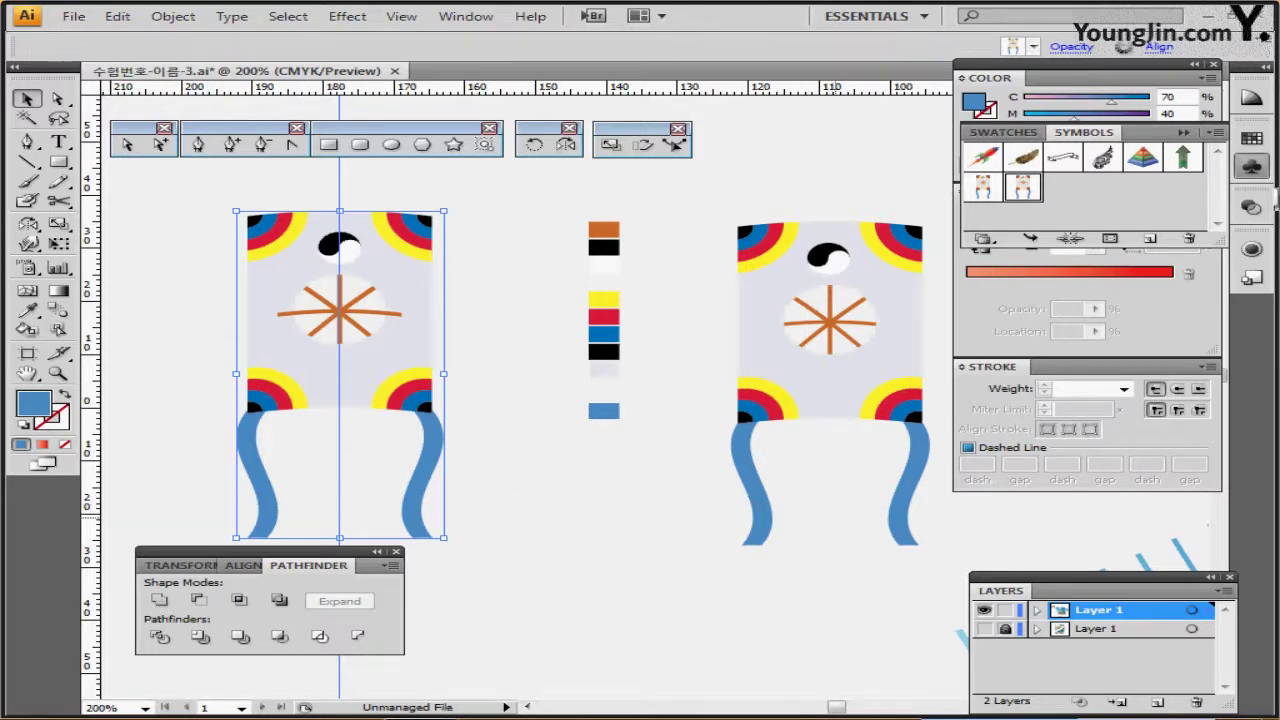
key("Delete")
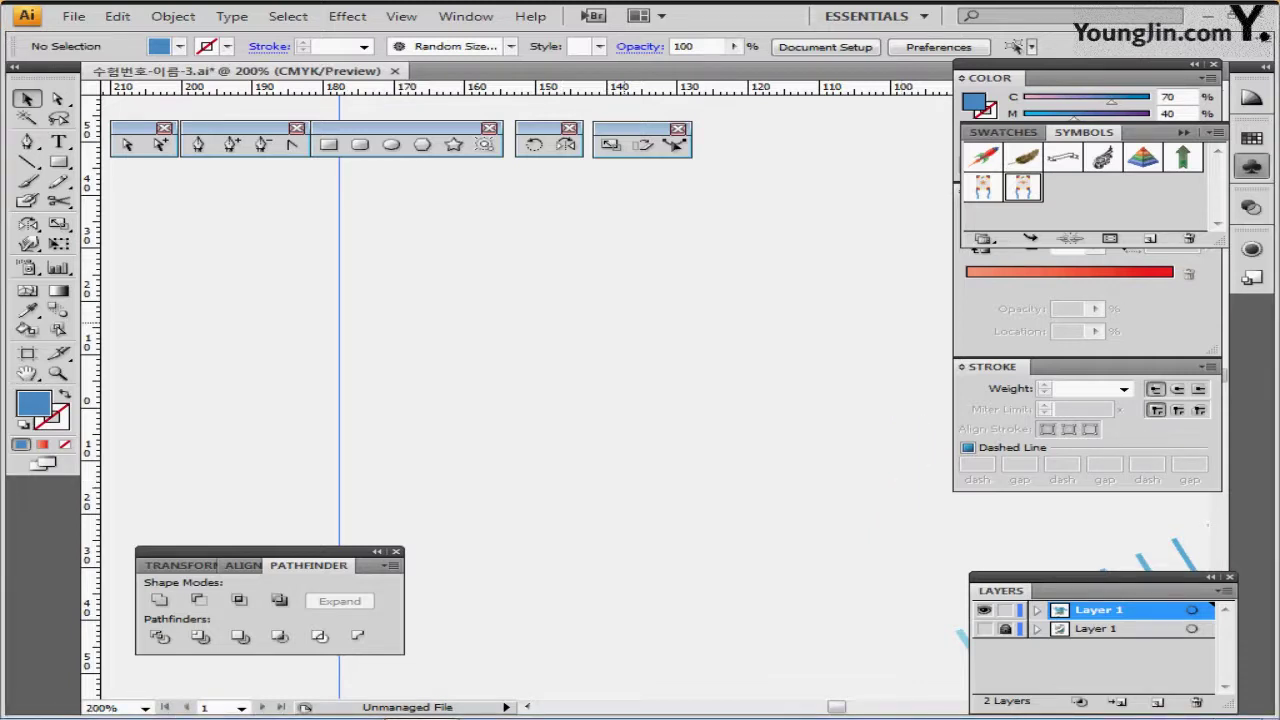
Close the symbols library and detach the set of symbolism tools as a floating palette.
key("ctrl+minus")
key("ctrl+minus")
key("ctrl+minus")
key("ctrl+minus")
key("ctrl+minus")
key("ctrl+minus")
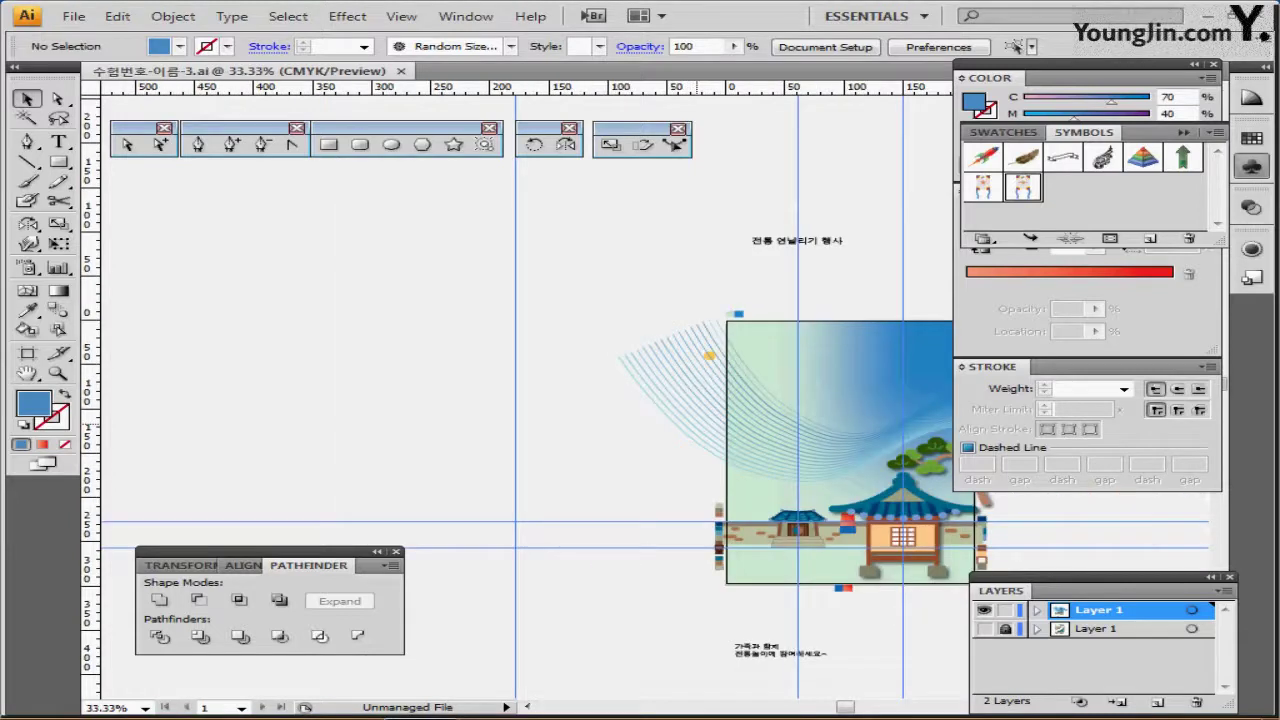
left_click_drag(668, 304, 888, 544)
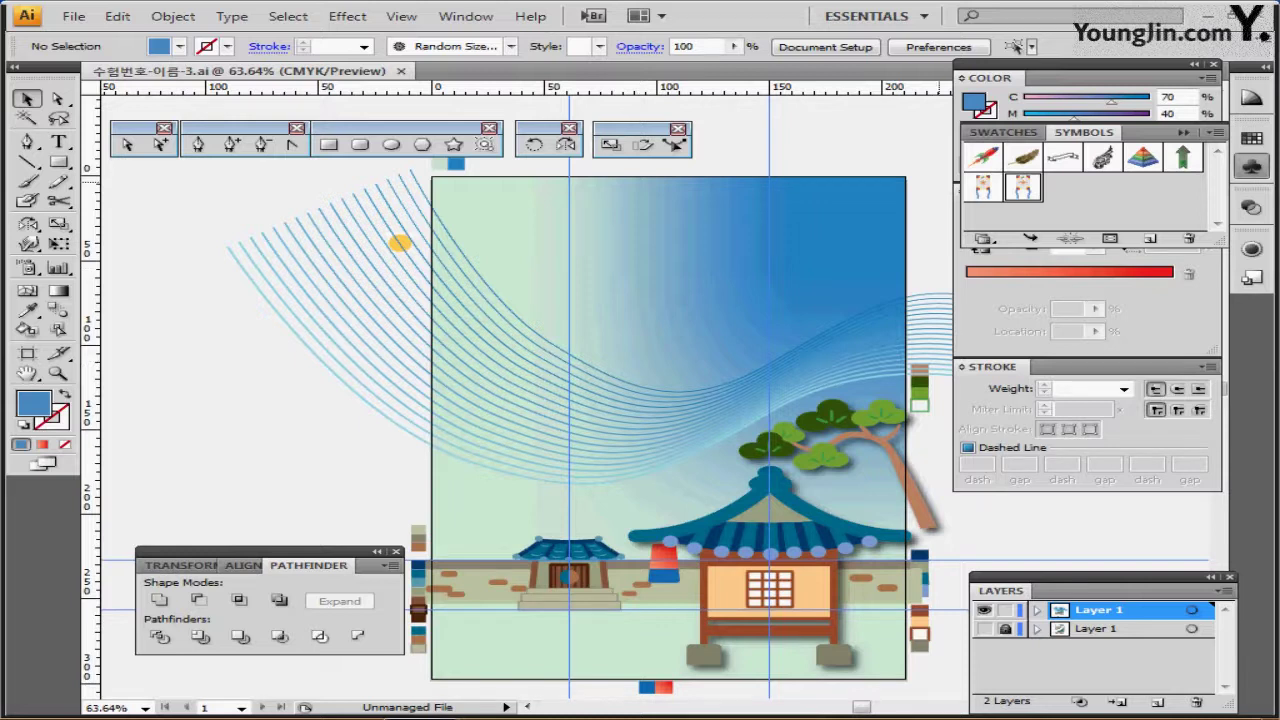
left_click(1251, 166)
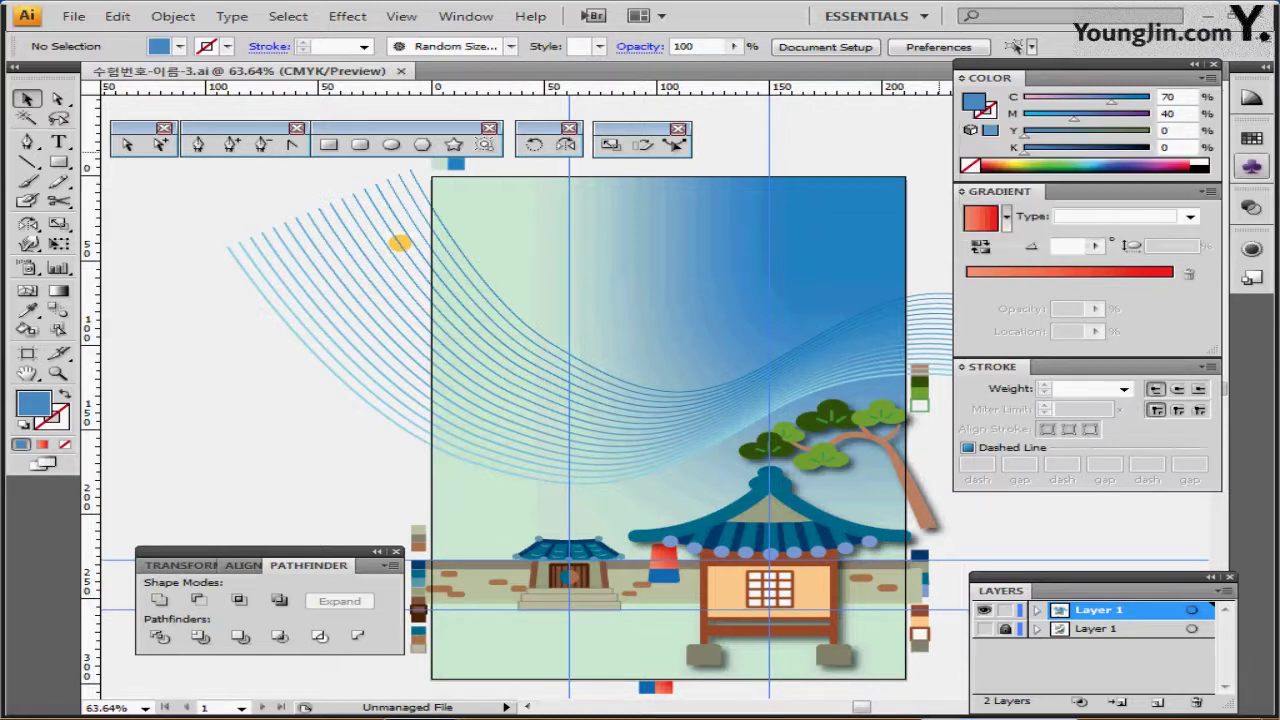
left_click(28, 268)
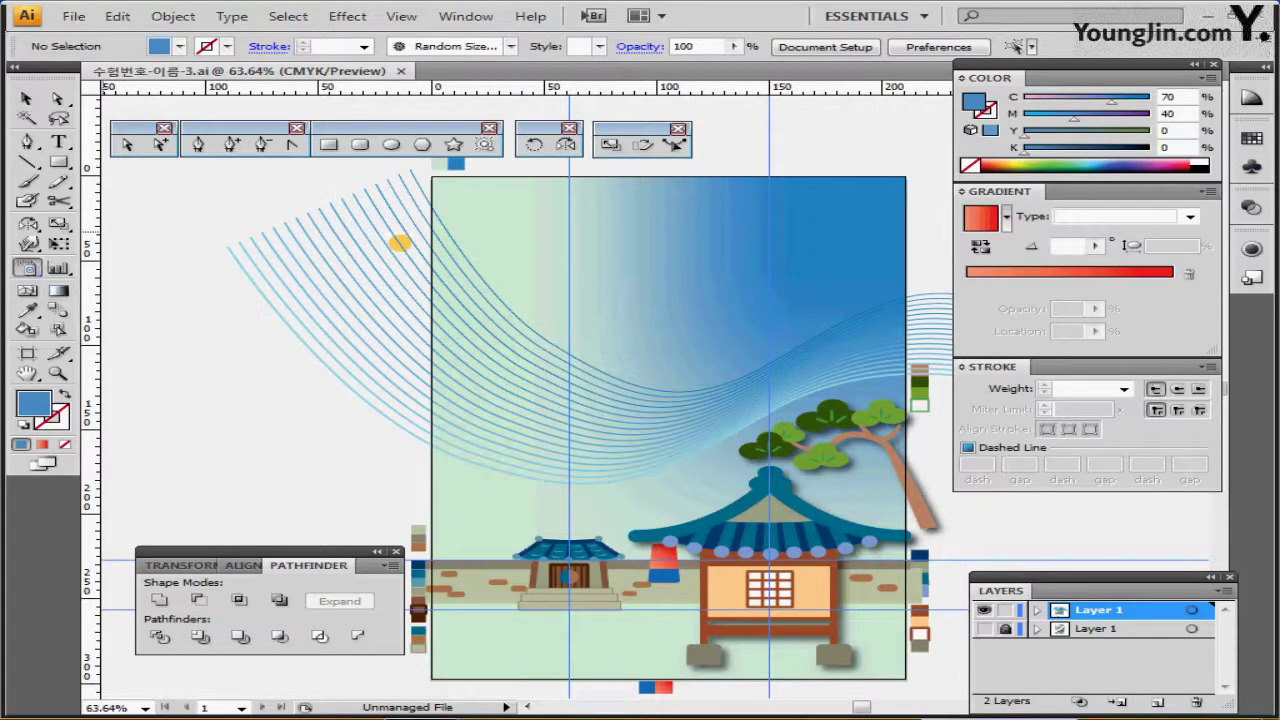
left_click(27, 268)
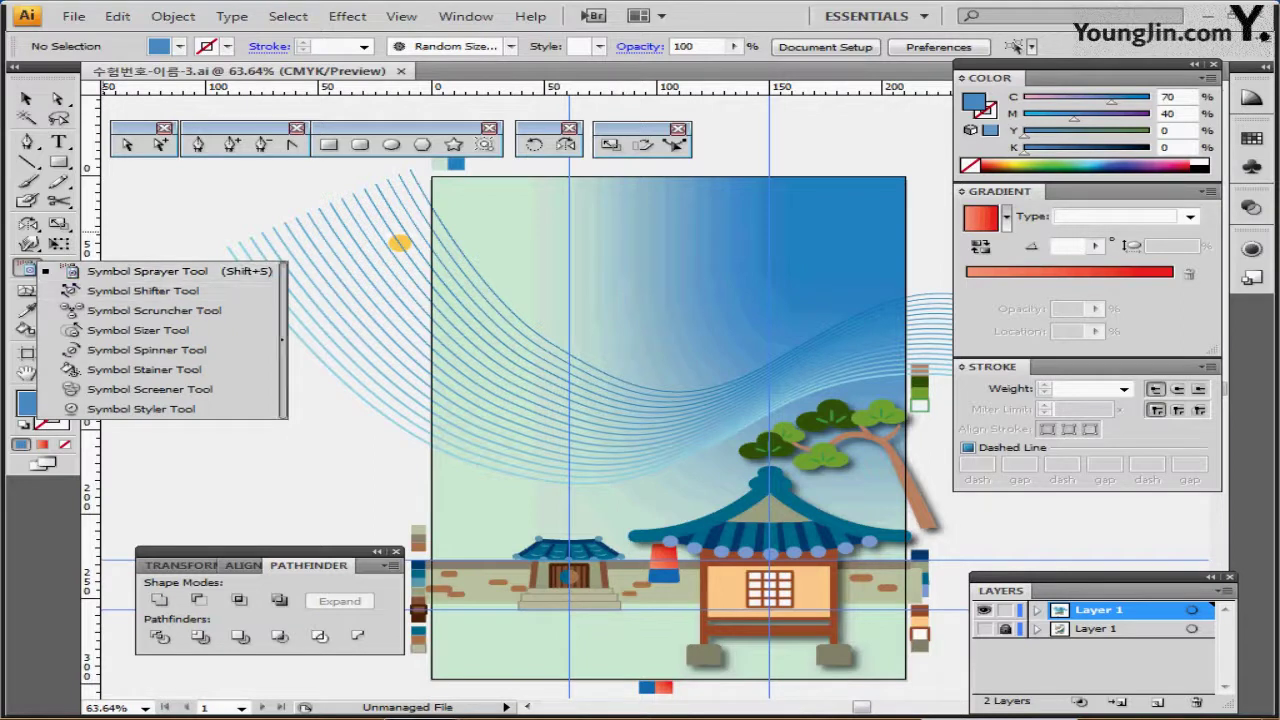
left_click(283, 340)
left_click_drag(140, 268, 263, 217)
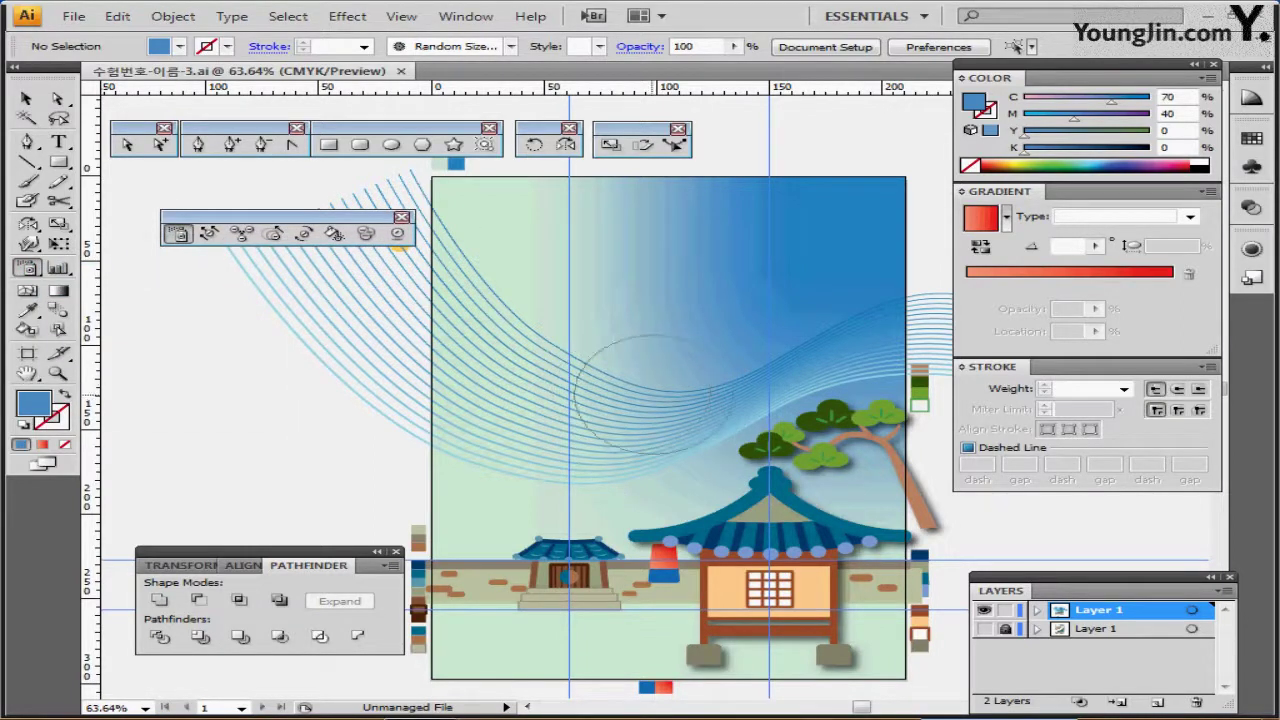
Spray four separate instances of the kite symbol across the sky of the poster with the Symbol Sprayer.
left_click_drag(632, 394, 485, 398)
scroll(552, 355, "left", 2)
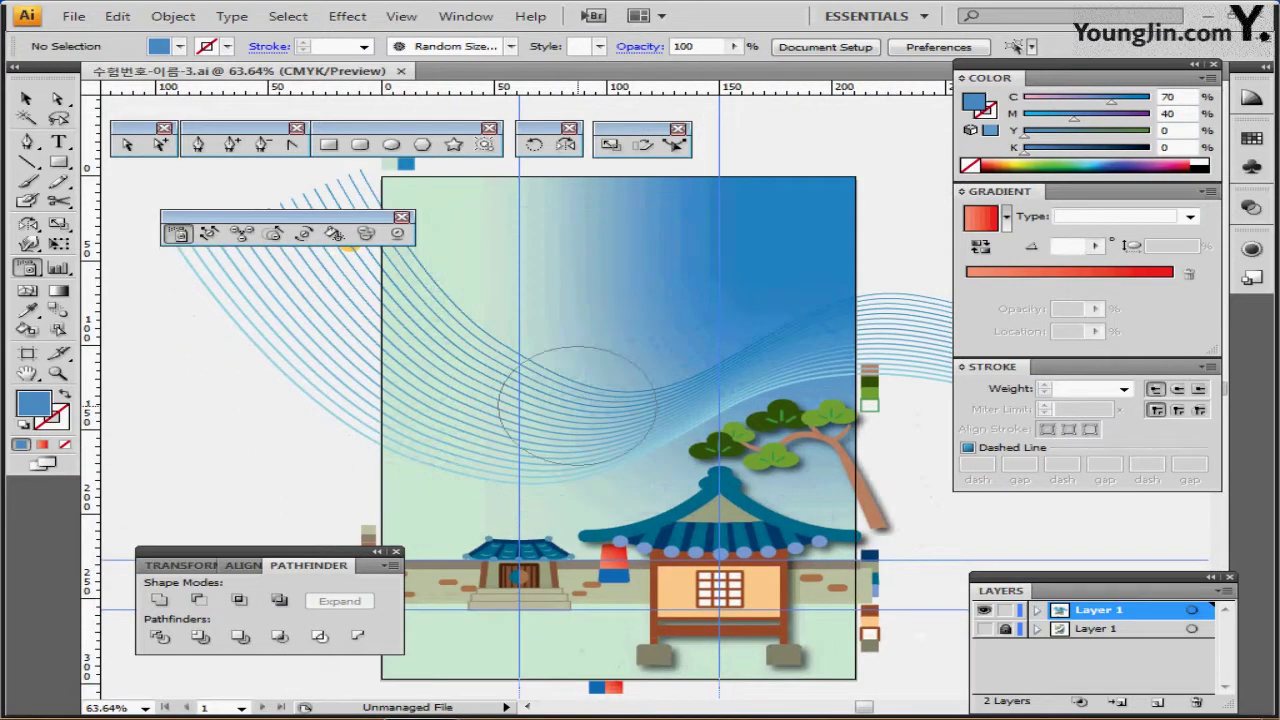
left_click(483, 315)
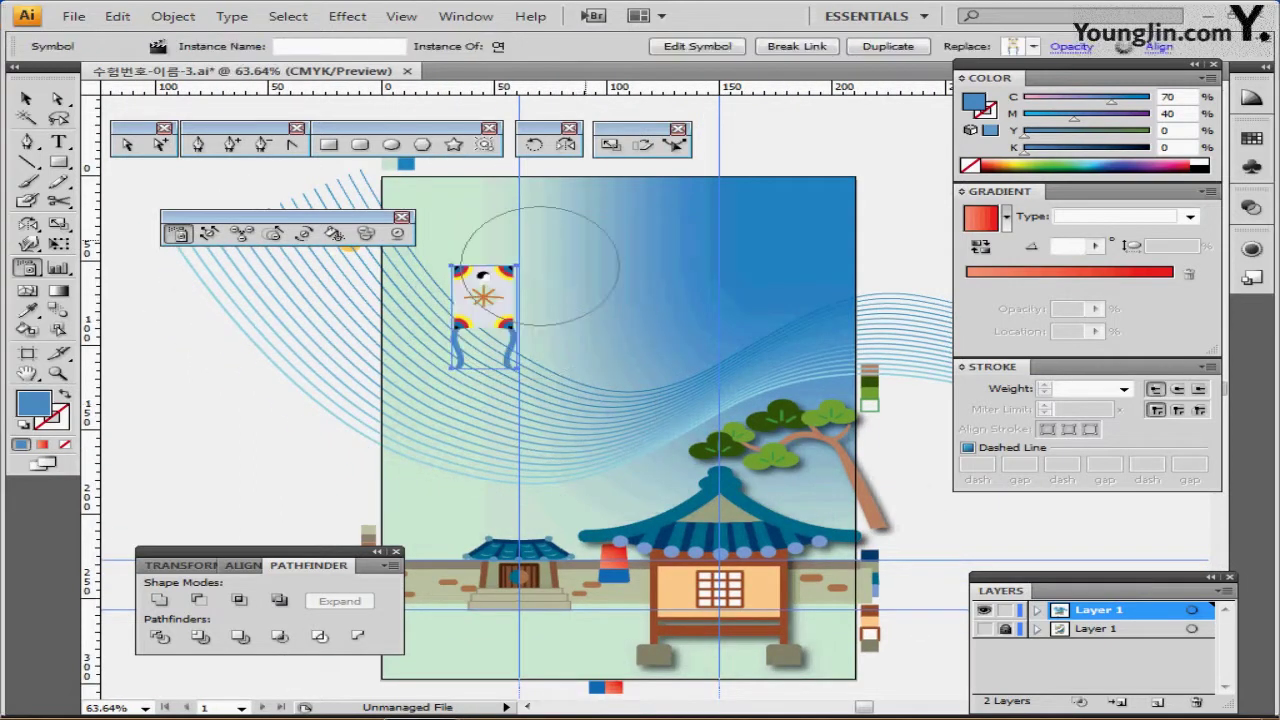
left_click(612, 216)
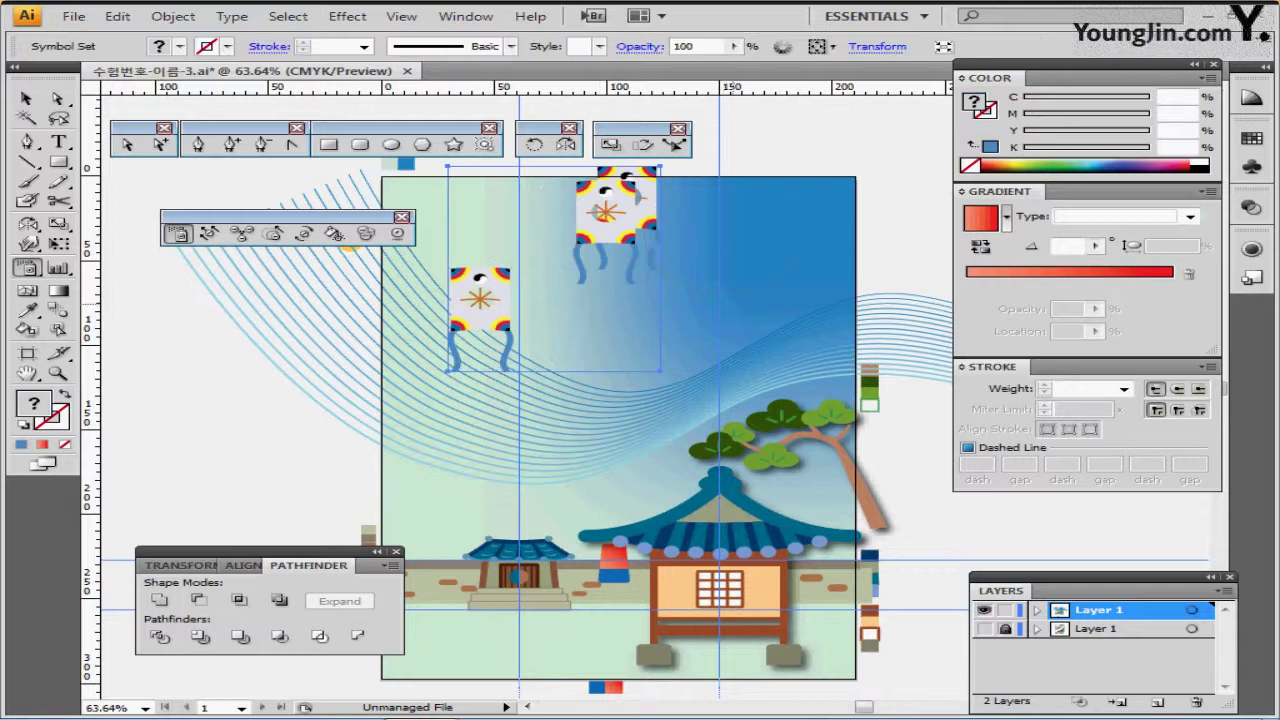
key("ctrl+z")
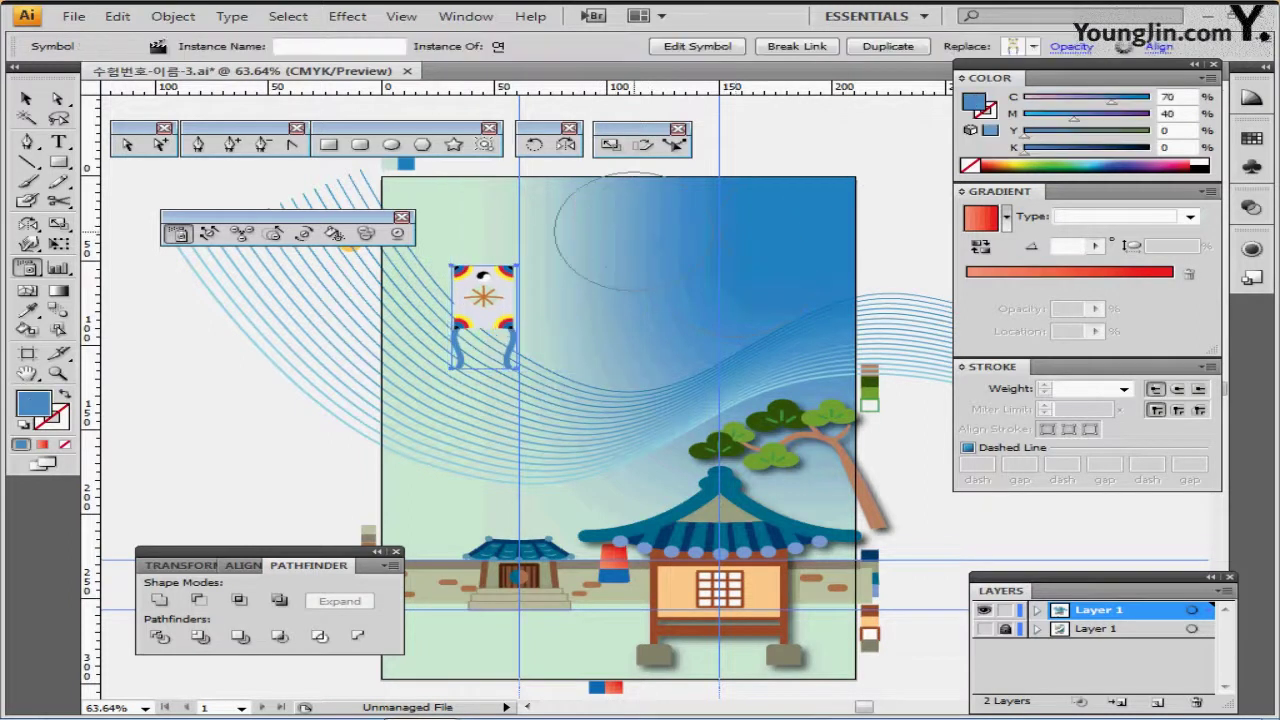
left_click(632, 210)
left_click(790, 205)
left_click(690, 297)
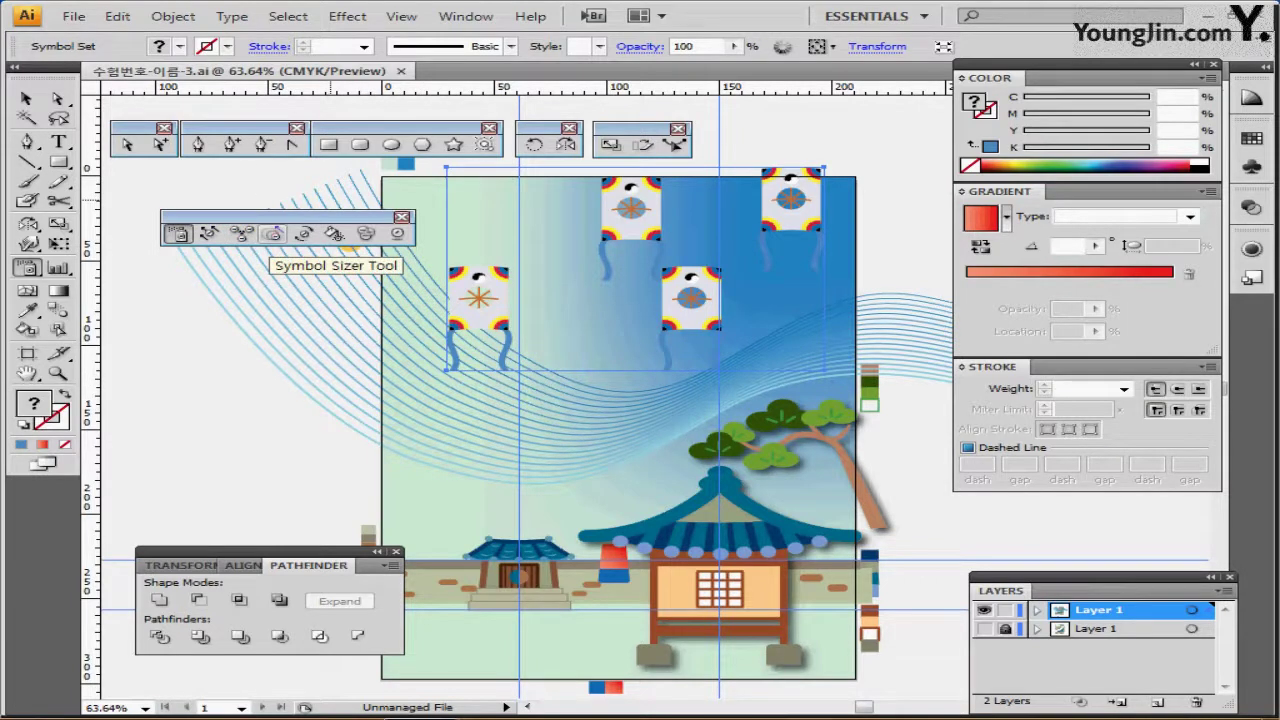
Enlarge the lower middle kite with the Symbol Sizer and tilt all four kites clockwise with the Symbol Spinner.
left_click(273, 233)
left_click_drag(690, 310, 690, 305)
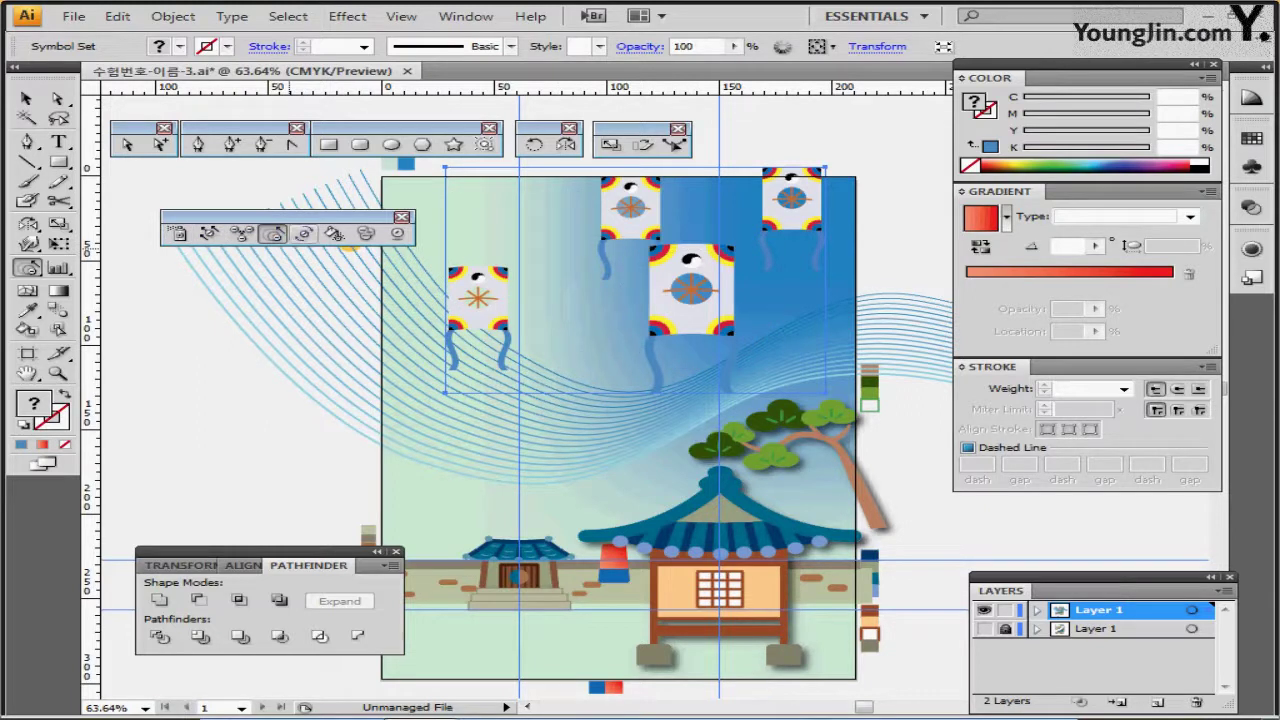
left_click(304, 233)
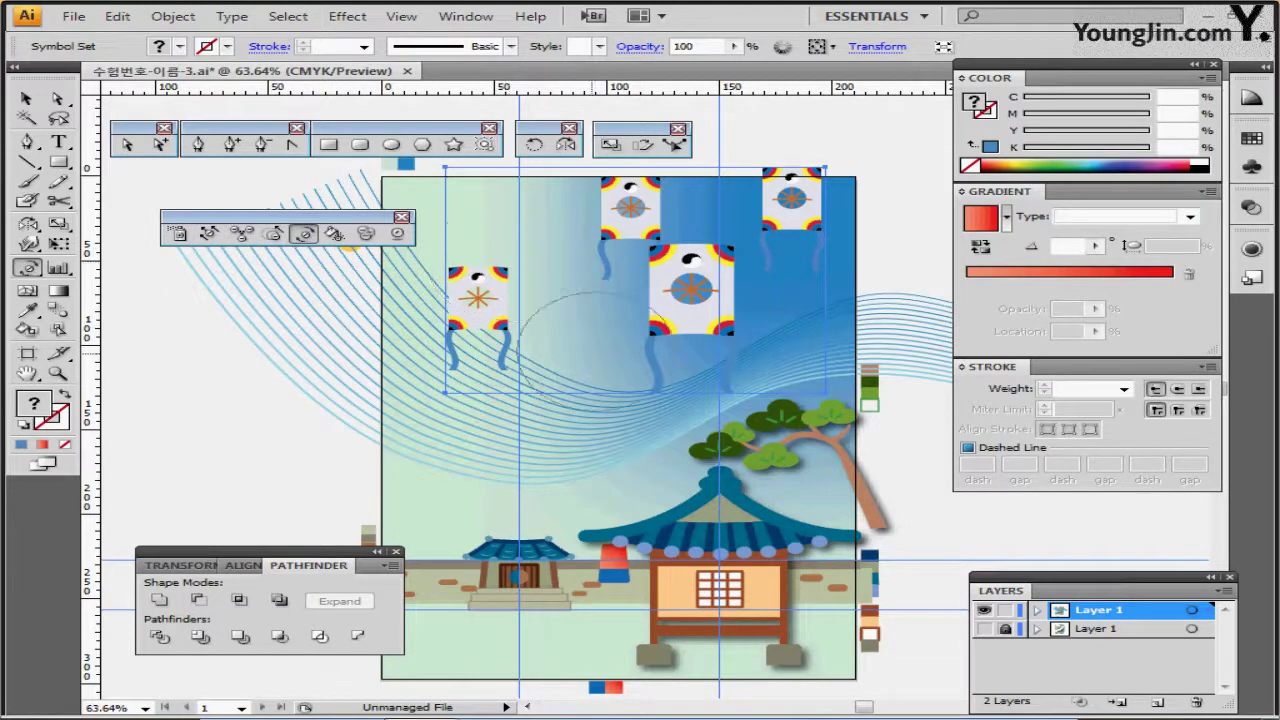
left_click_drag(477, 288, 488, 280)
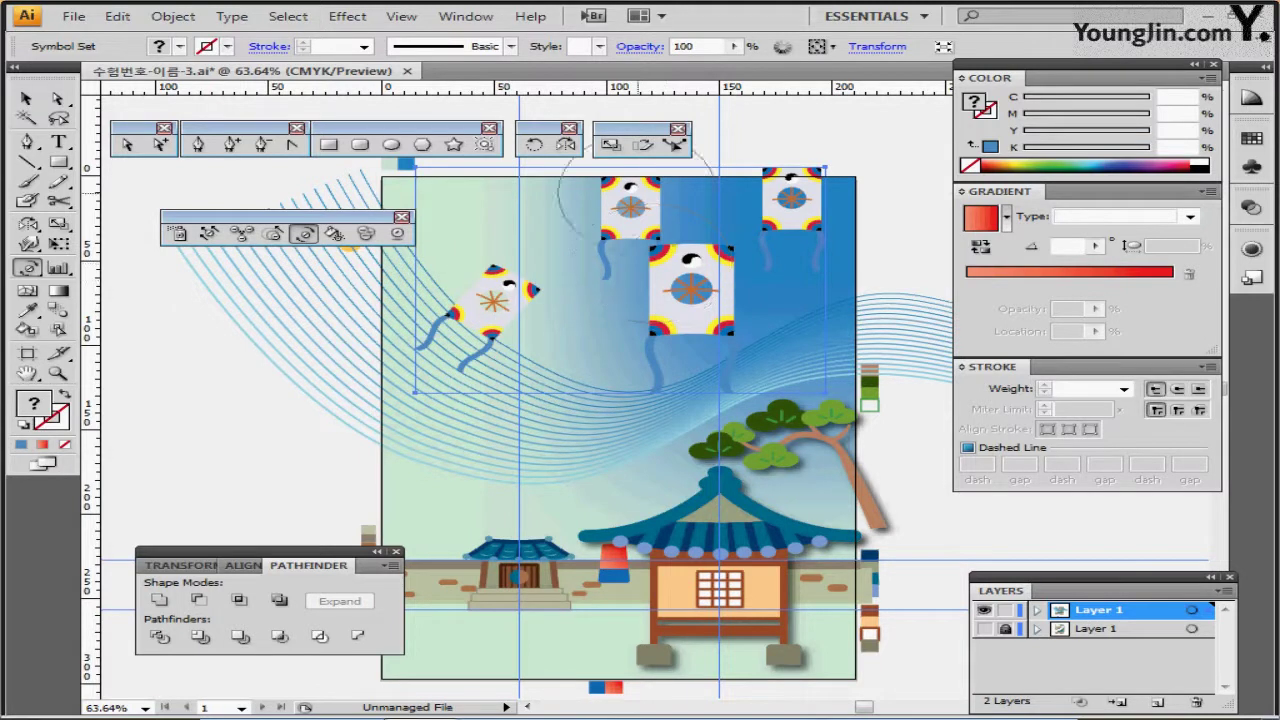
left_click_drag(632, 208, 645, 197)
left_click_drag(792, 186, 802, 185)
left_click_drag(708, 333, 702, 326)
mouse_move(637, 258)
left_mouse_down()
mouse_move(660, 280)
mouse_move(645, 270)
mouse_move(675, 265)
mouse_move(675, 290)
mouse_move(675, 205)
mouse_move(663, 200)
mouse_move(714, 258)
left_mouse_up()
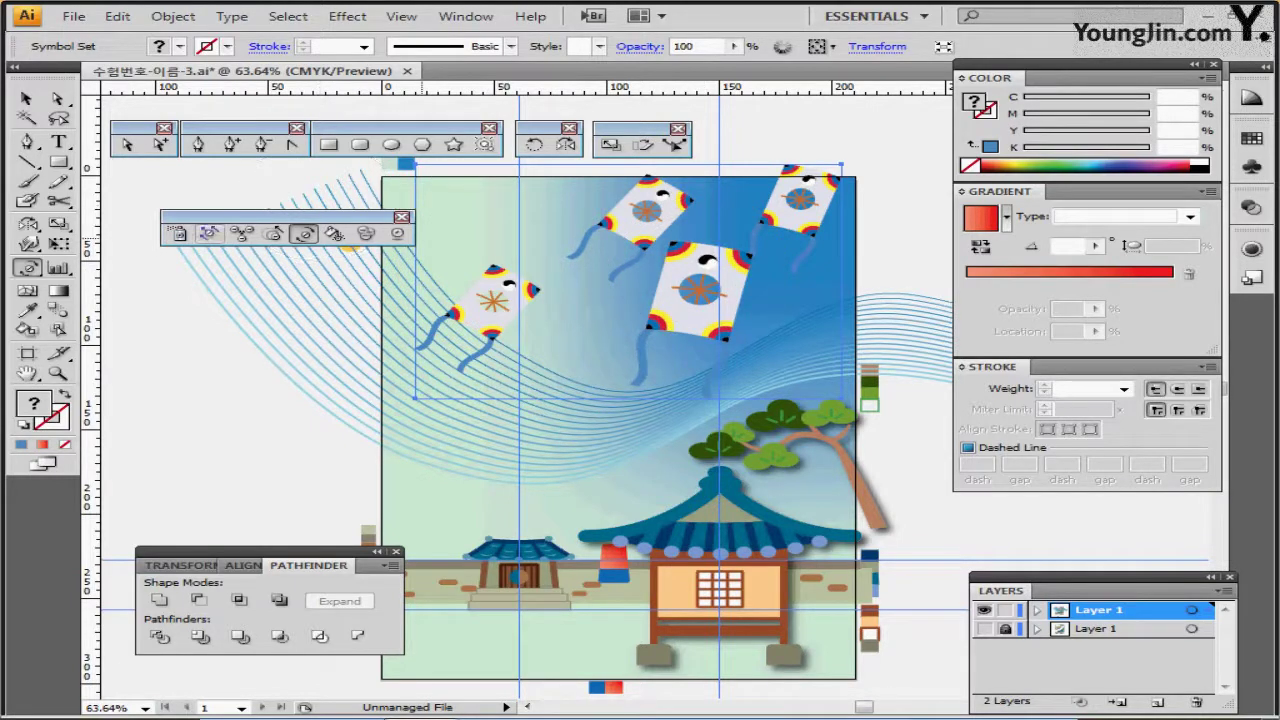
Shift the large middle kite slightly down and to the left, and enlarge it further.
left_click(209, 233)
left_click_drag(692, 296, 684, 306)
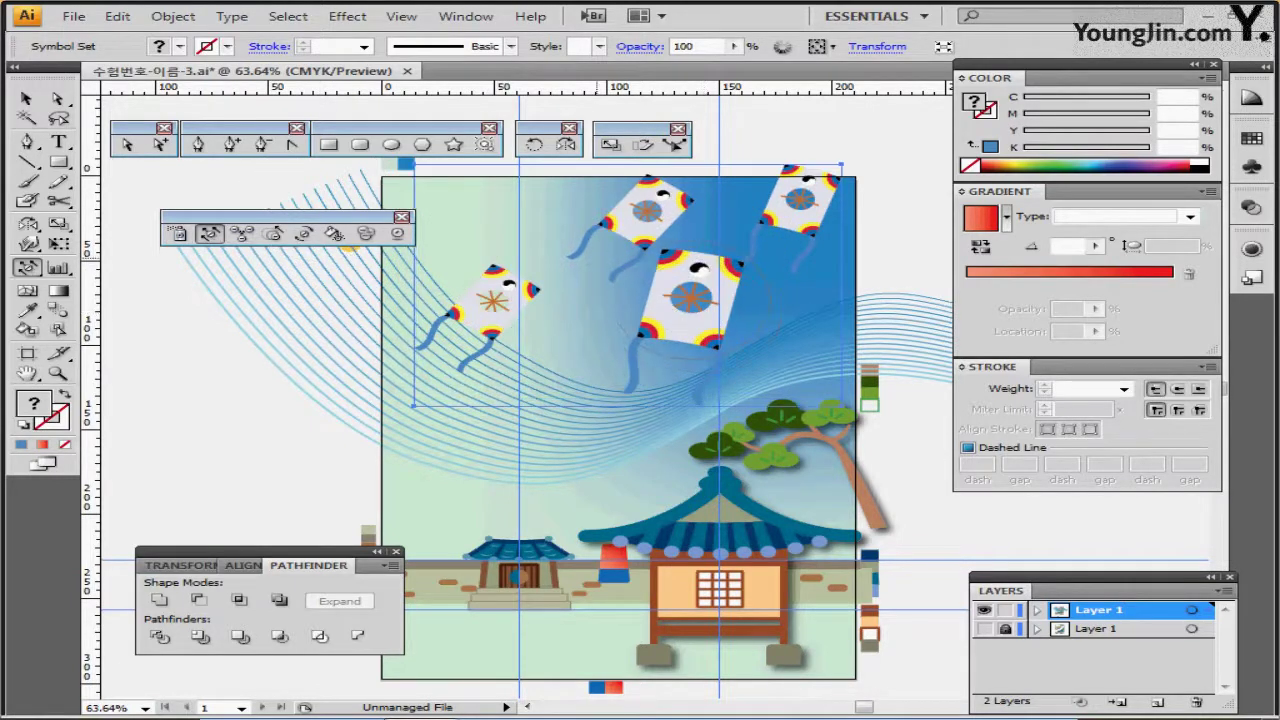
left_click(272, 233)
left_click(690, 300)
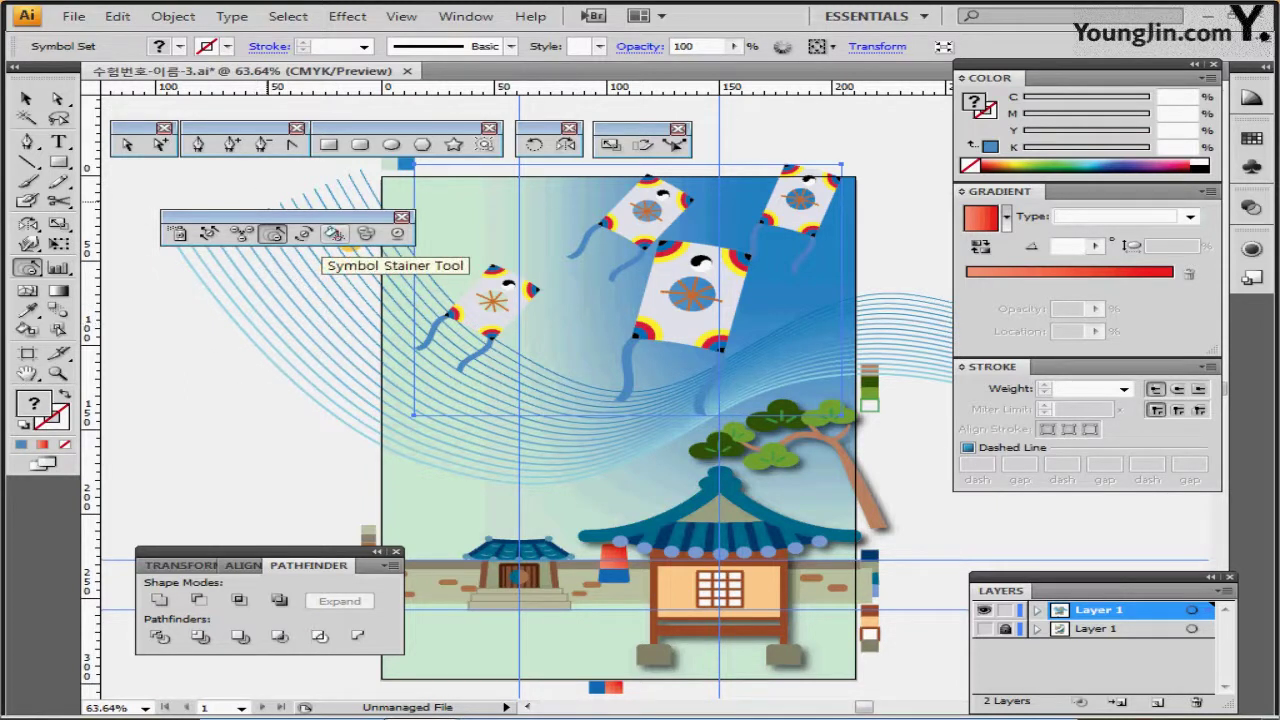
Stain the leftmost kite with a brown swatch and the upper middle kite with a teal green swatch.
left_click(335, 233)
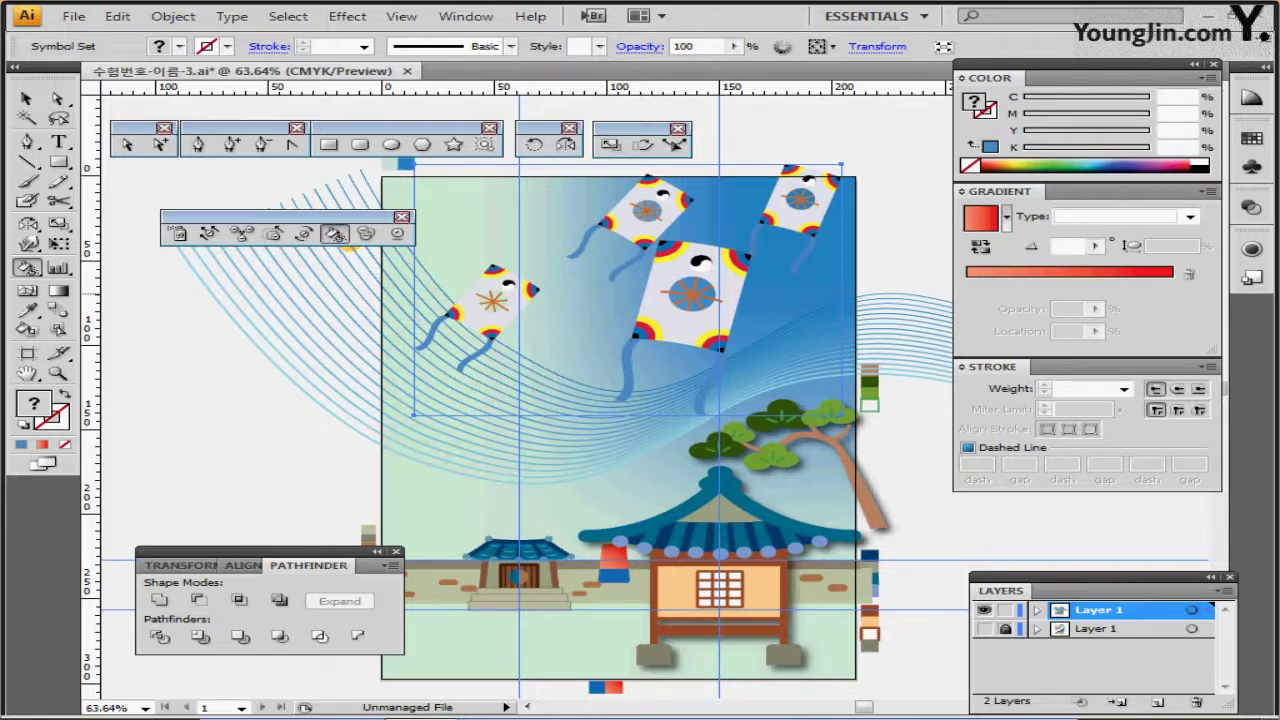
left_click(1251, 138)
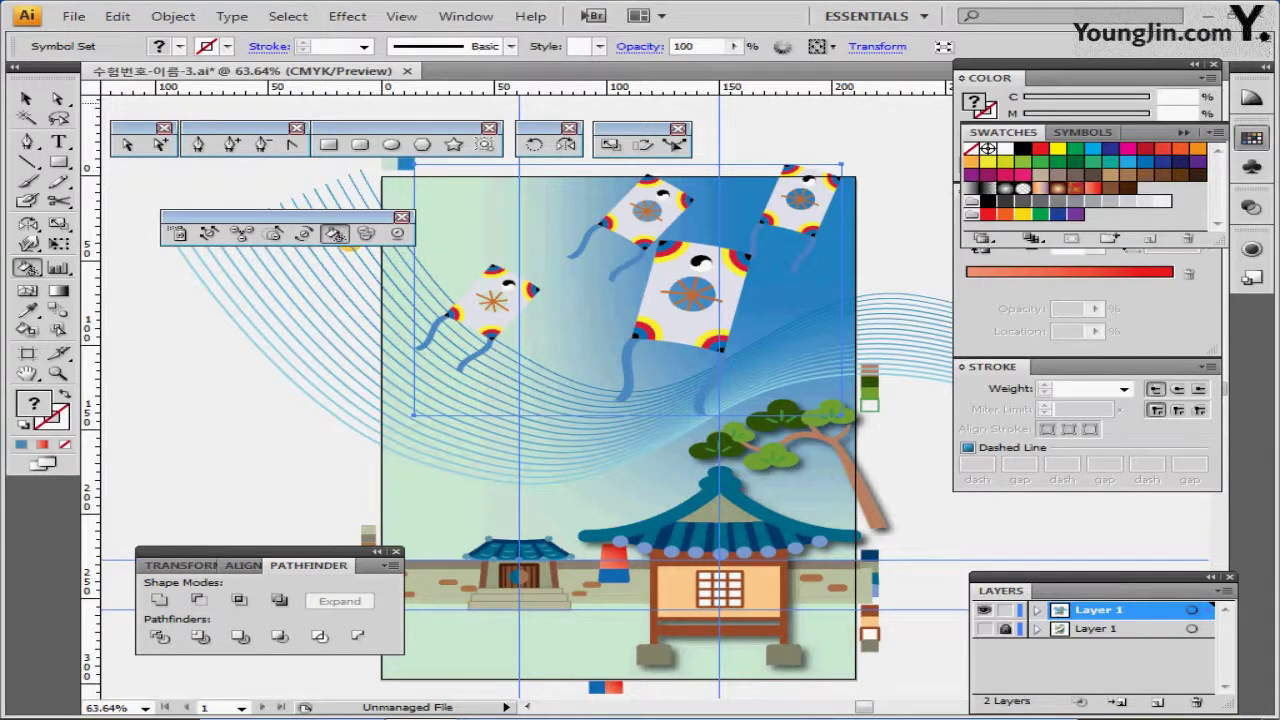
left_click(1194, 65)
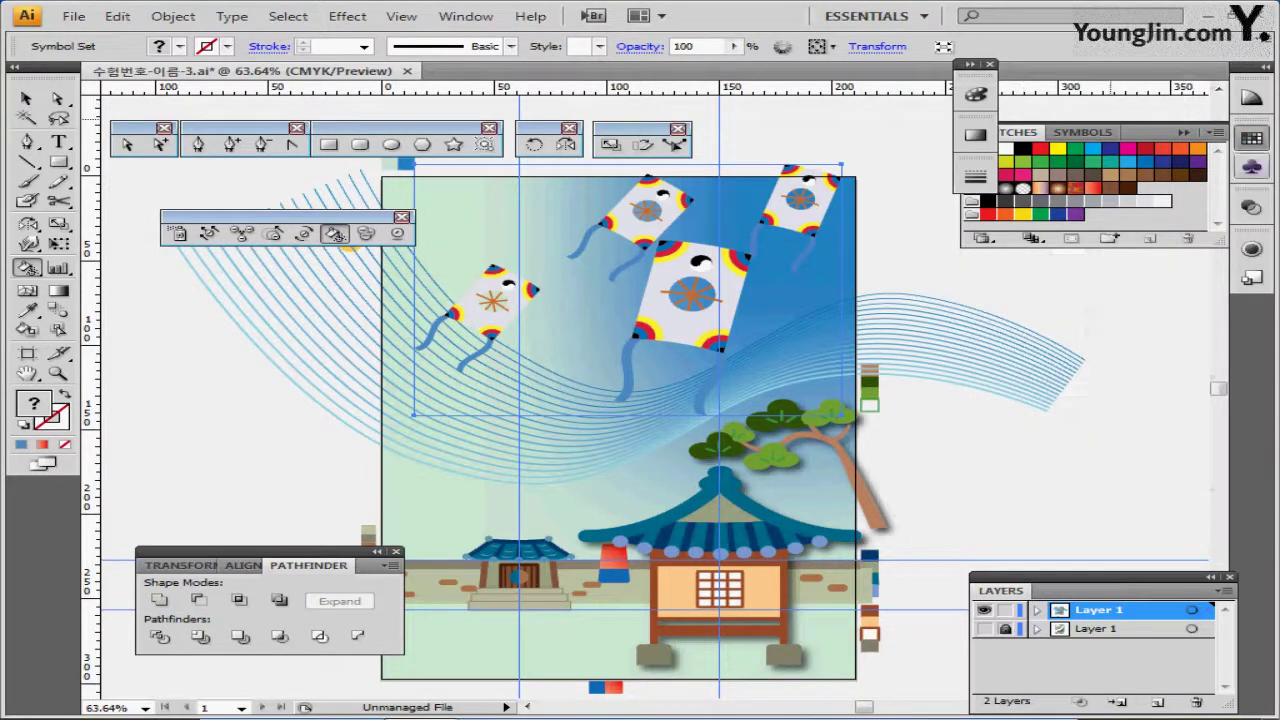
left_click(1251, 138)
left_click(1251, 137)
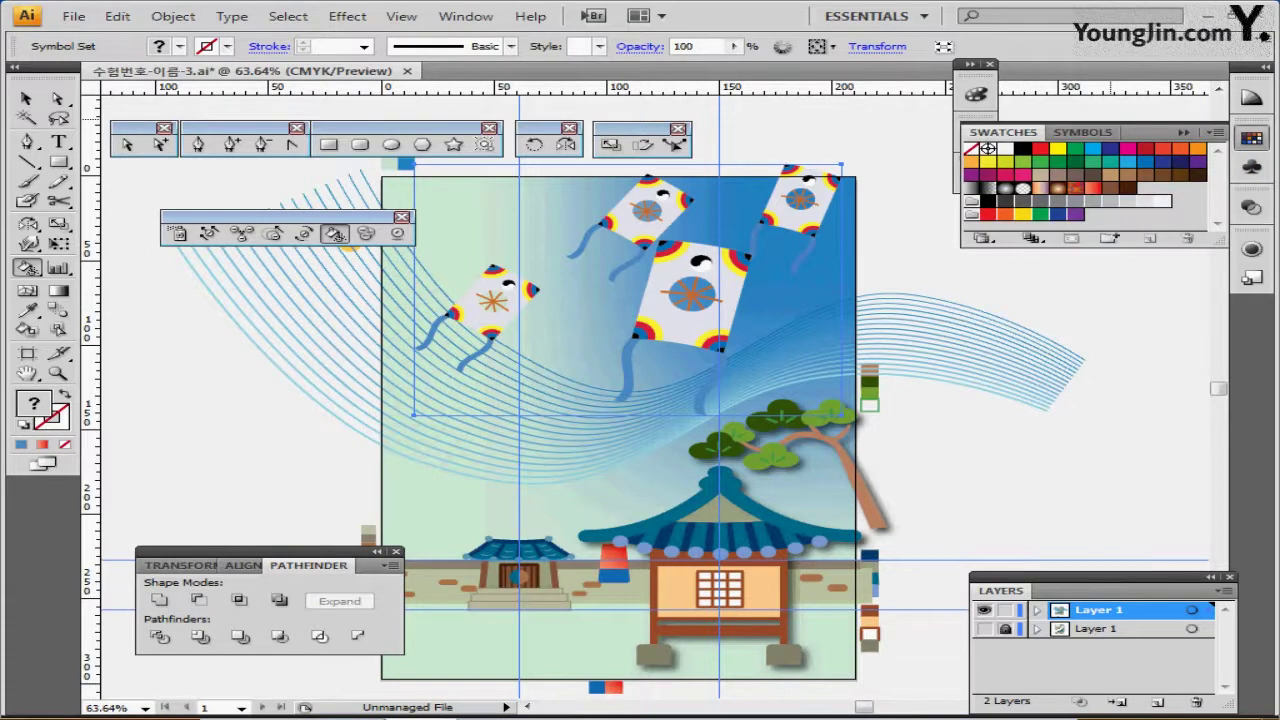
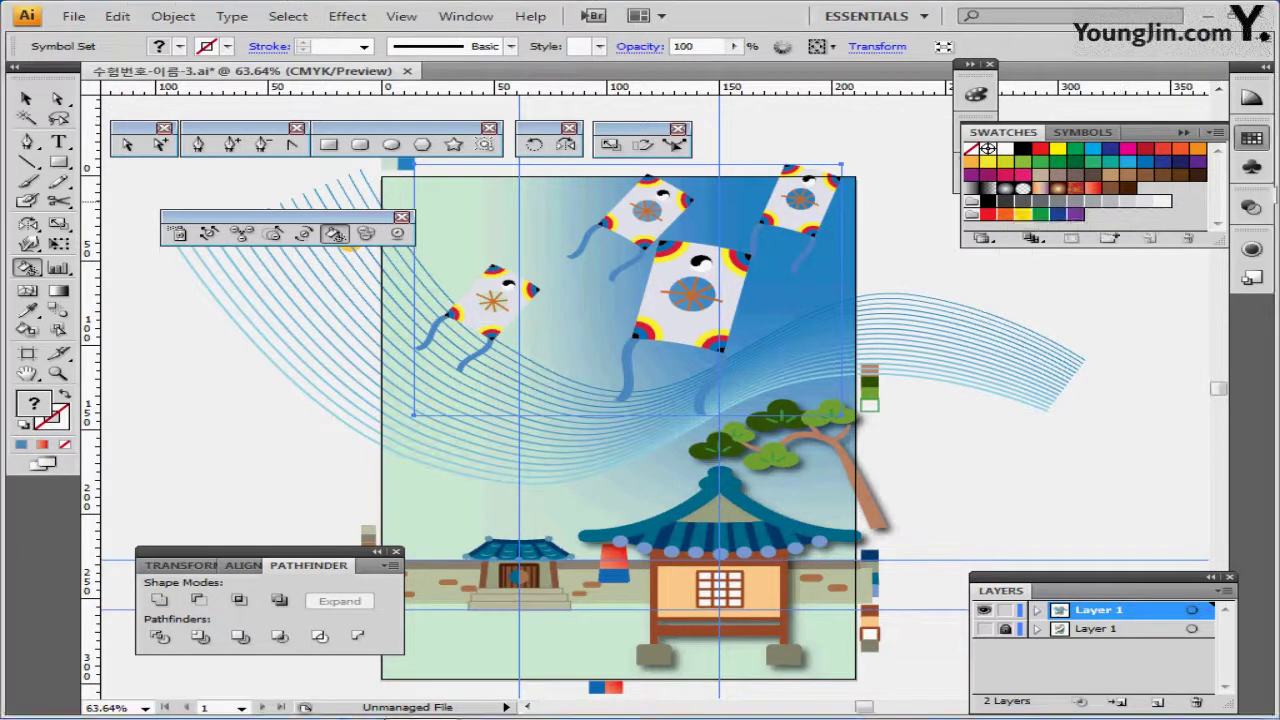
left_click(1163, 175)
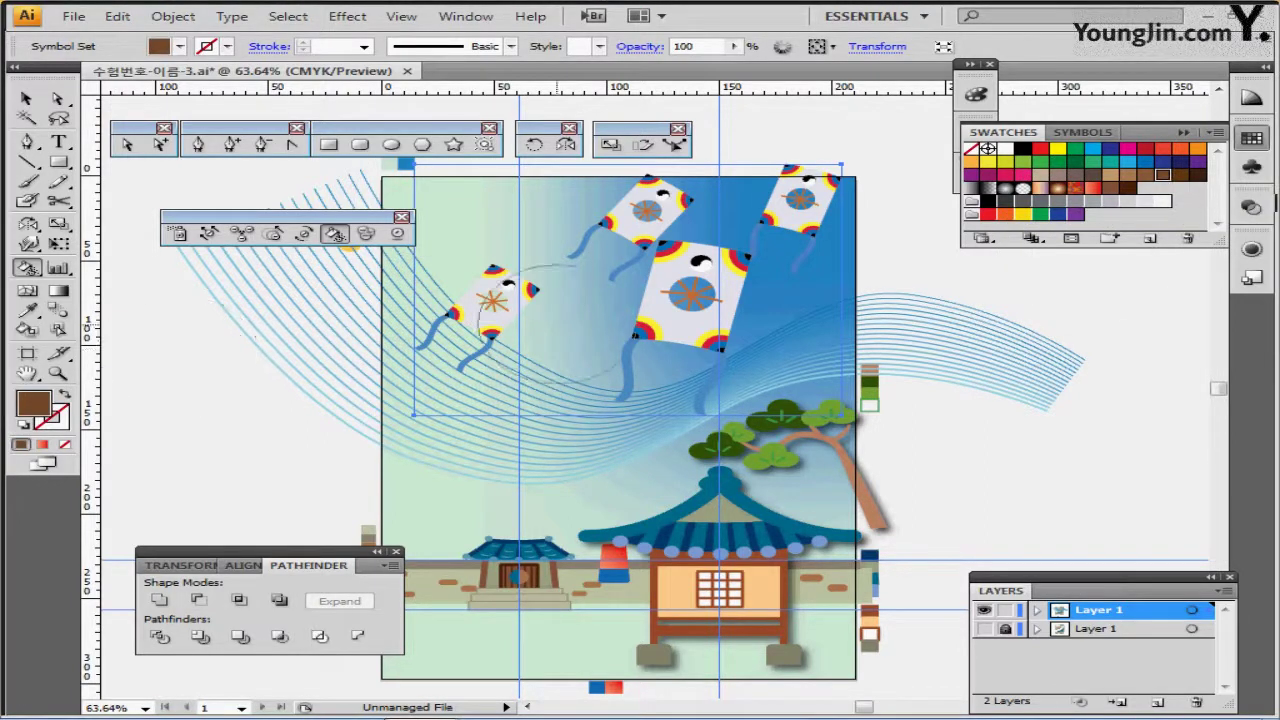
left_click(493, 305)
left_click(1110, 161)
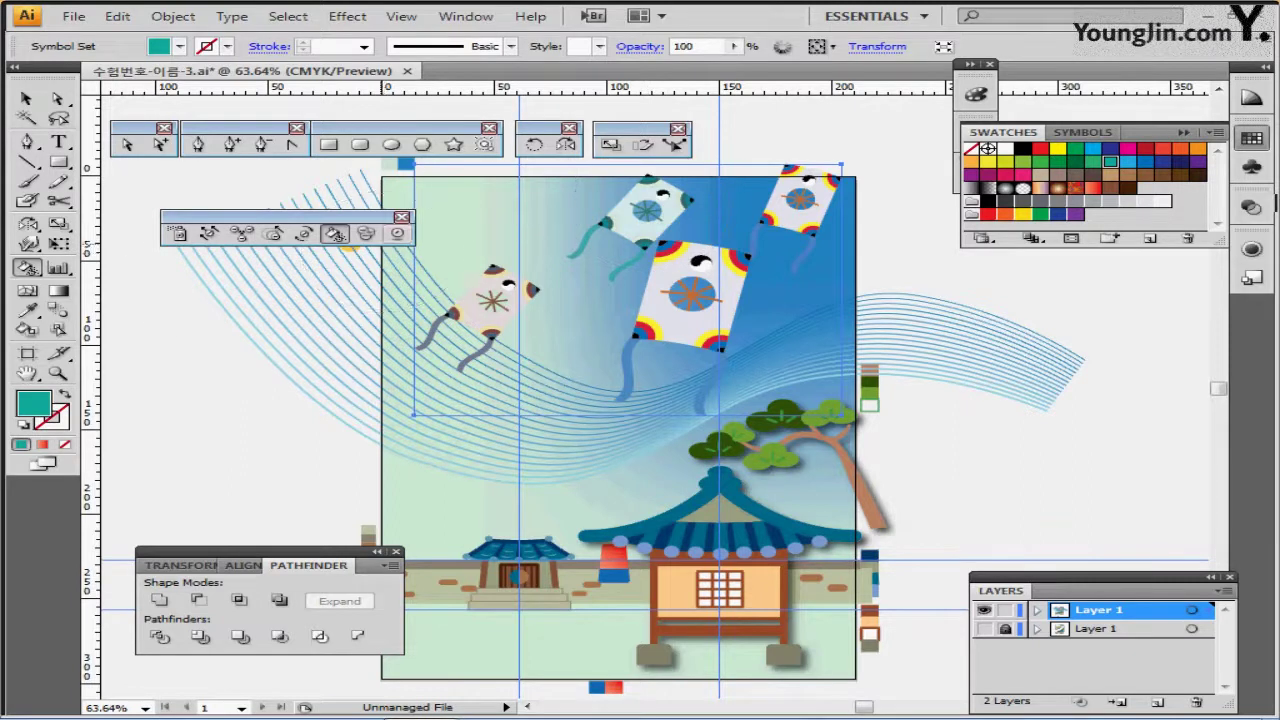
Make the upper-right kite partly transparent with the Symbol Screener, and delete the entire sprayed kite set.
left_click(367, 234)
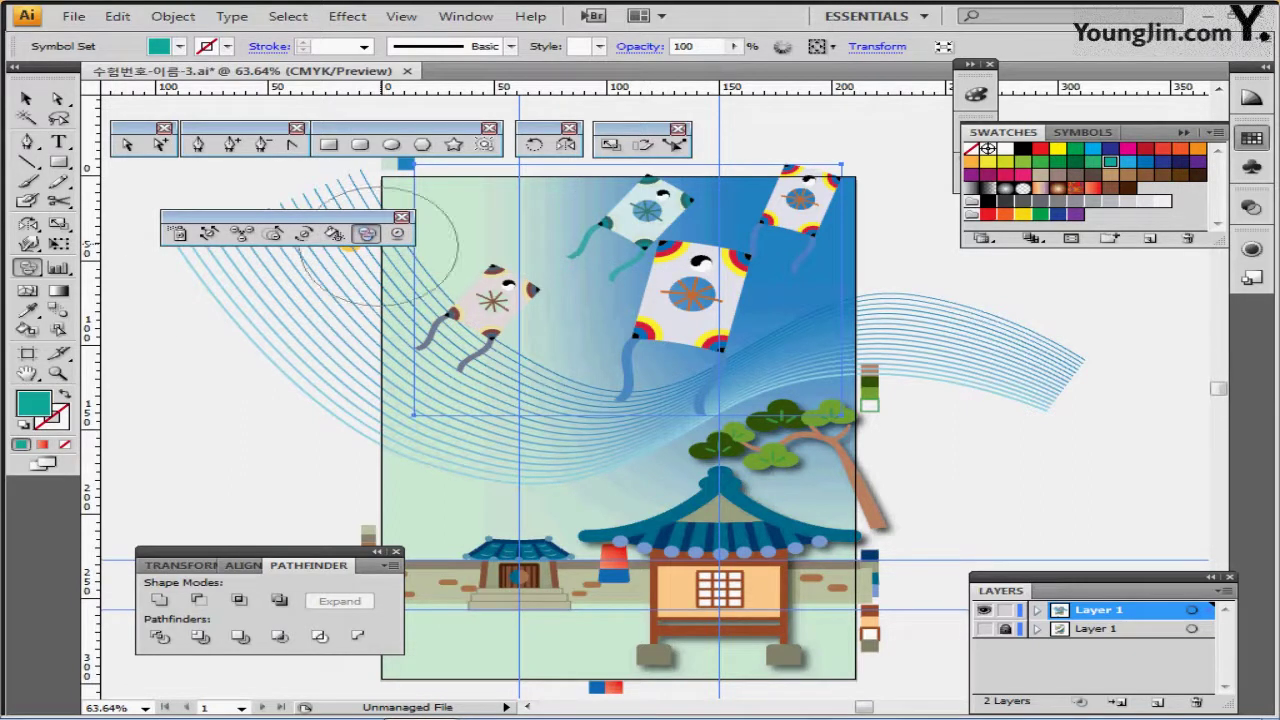
left_click(810, 188)
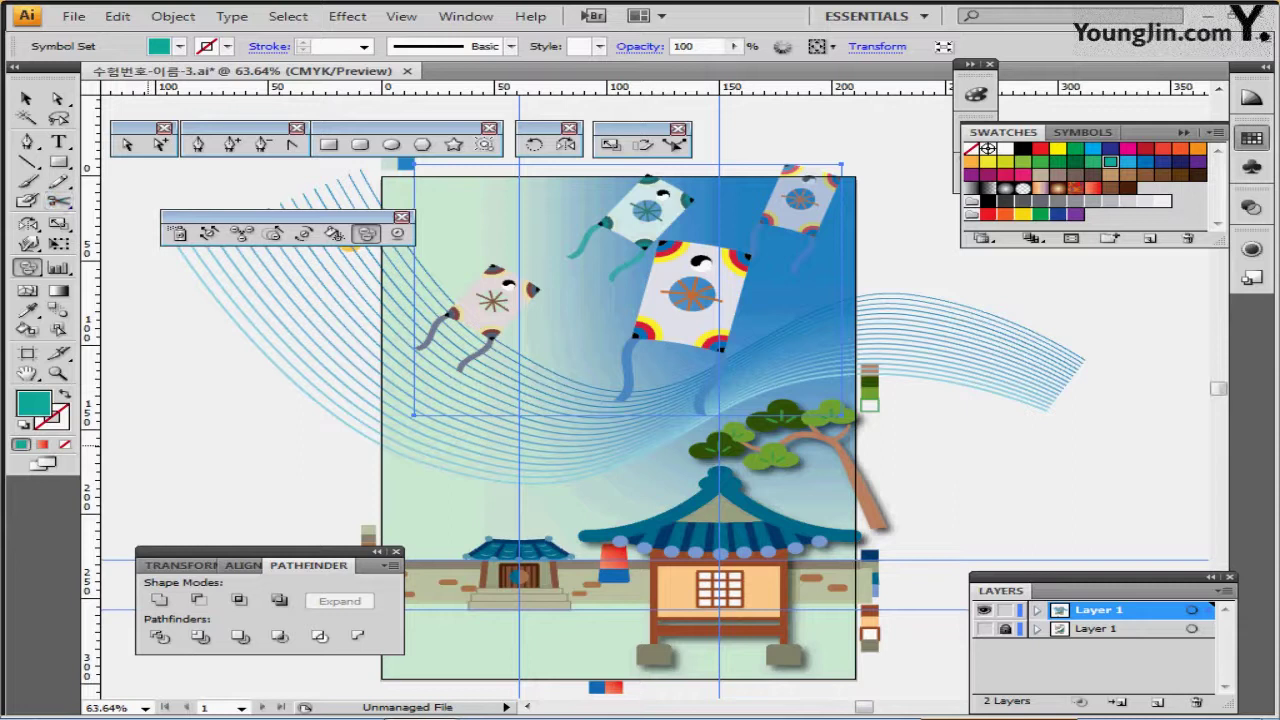
left_click(26, 98)
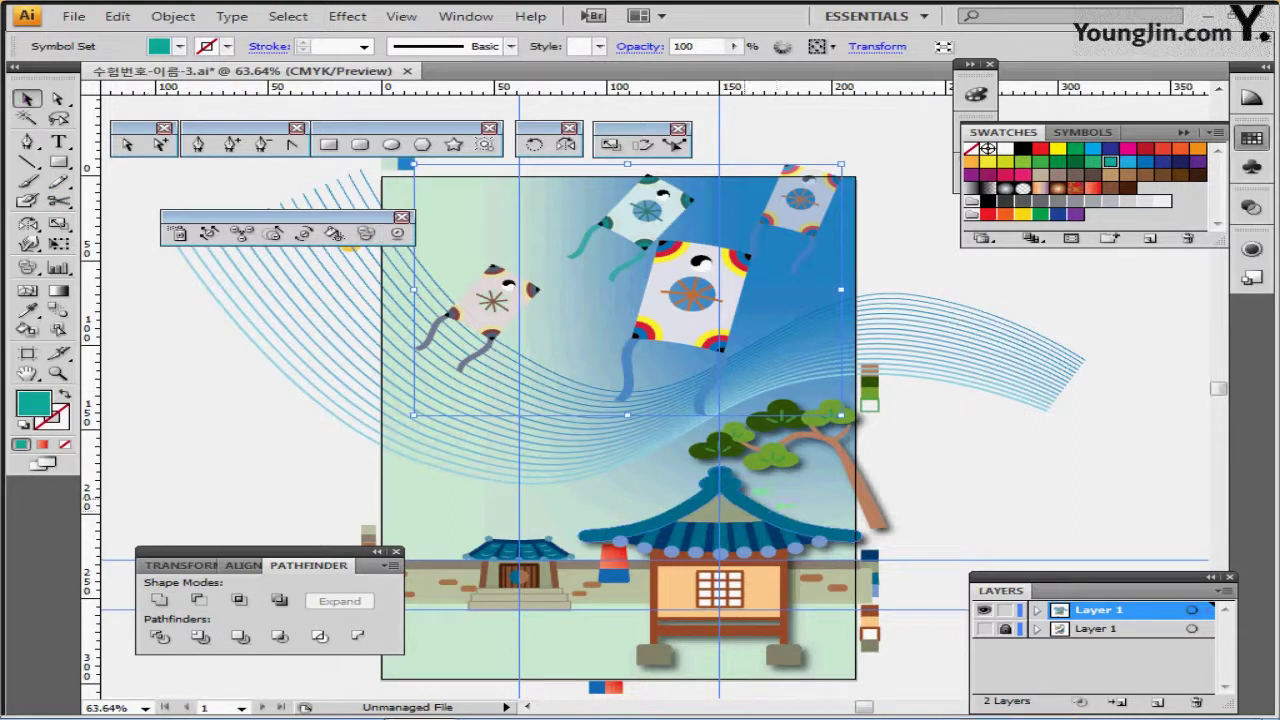
key("Delete")
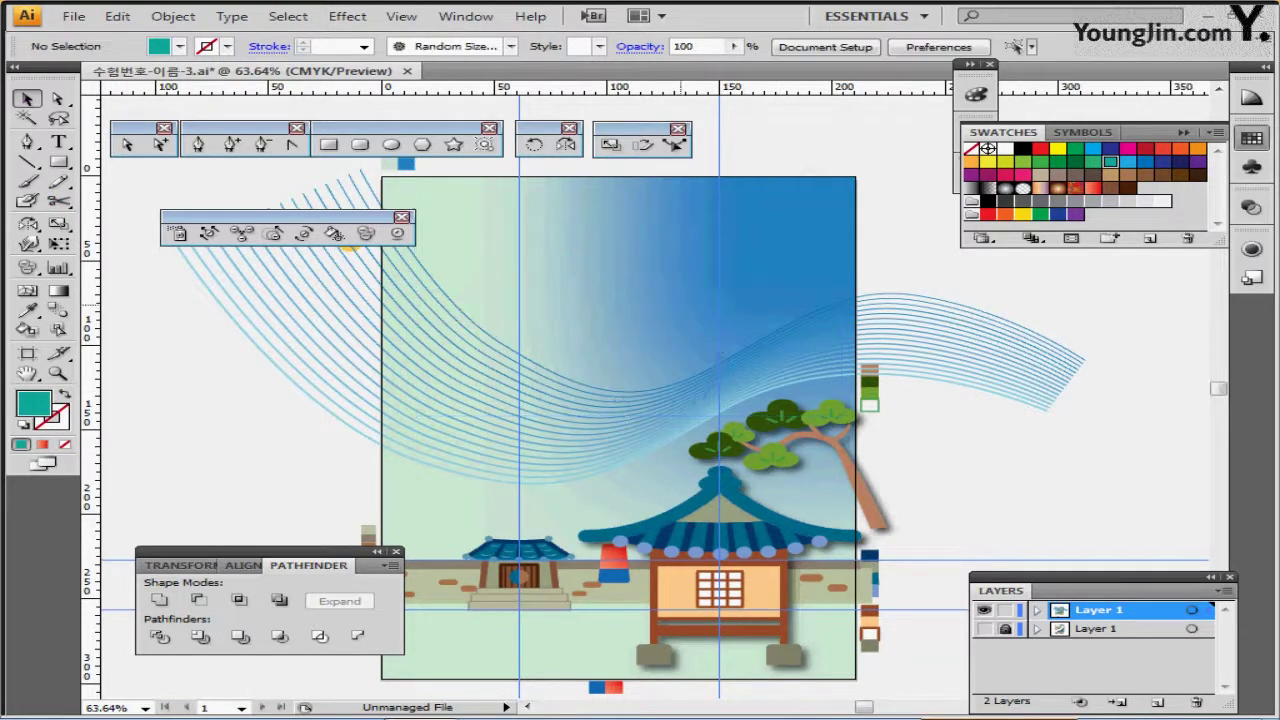
Unlock and show only the lower Layer 1 with the finished poster, and copy the kite symbol set from inside its group.
left_click(1005, 629)
left_click(985, 629)
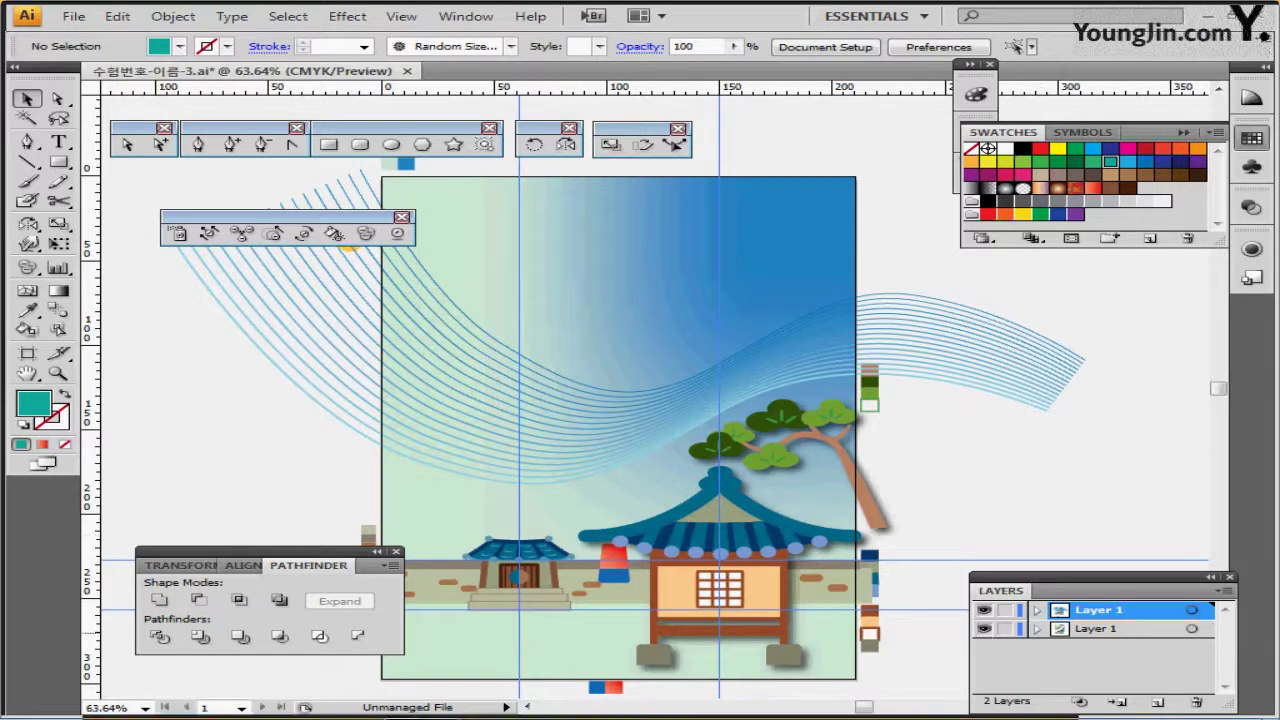
left_click(985, 610)
left_click(720, 253)
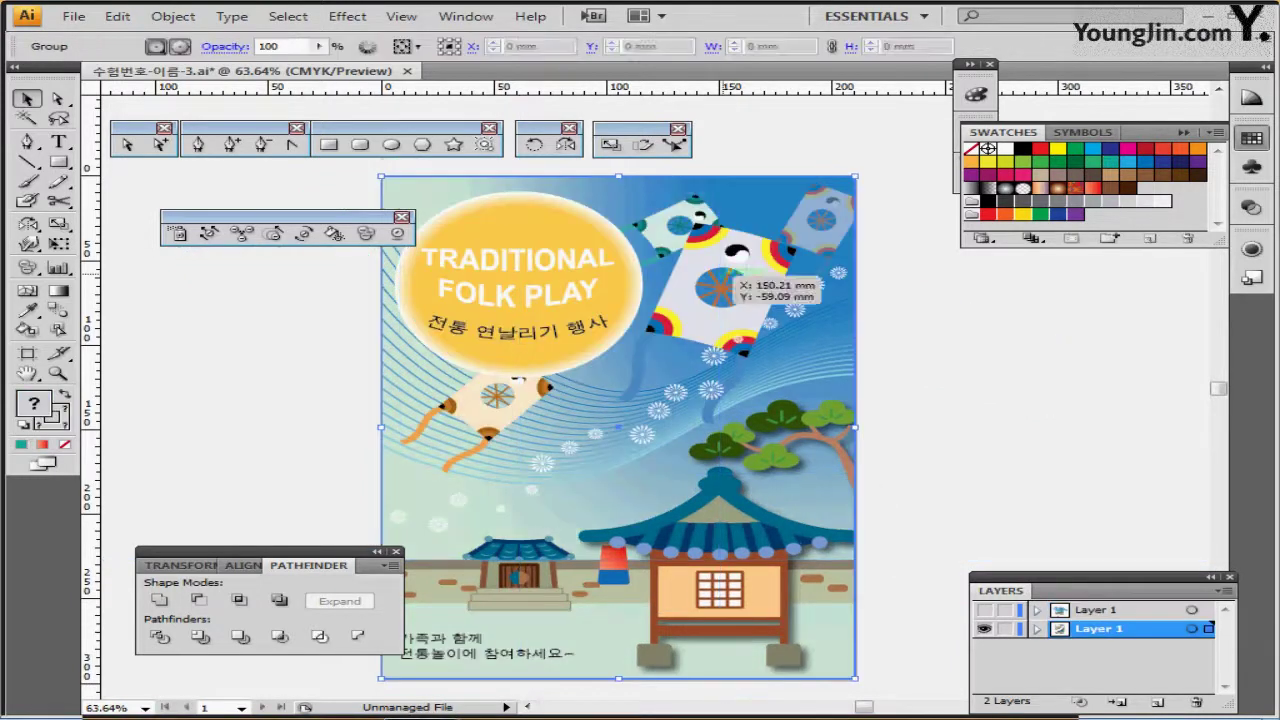
double_click(713, 255)
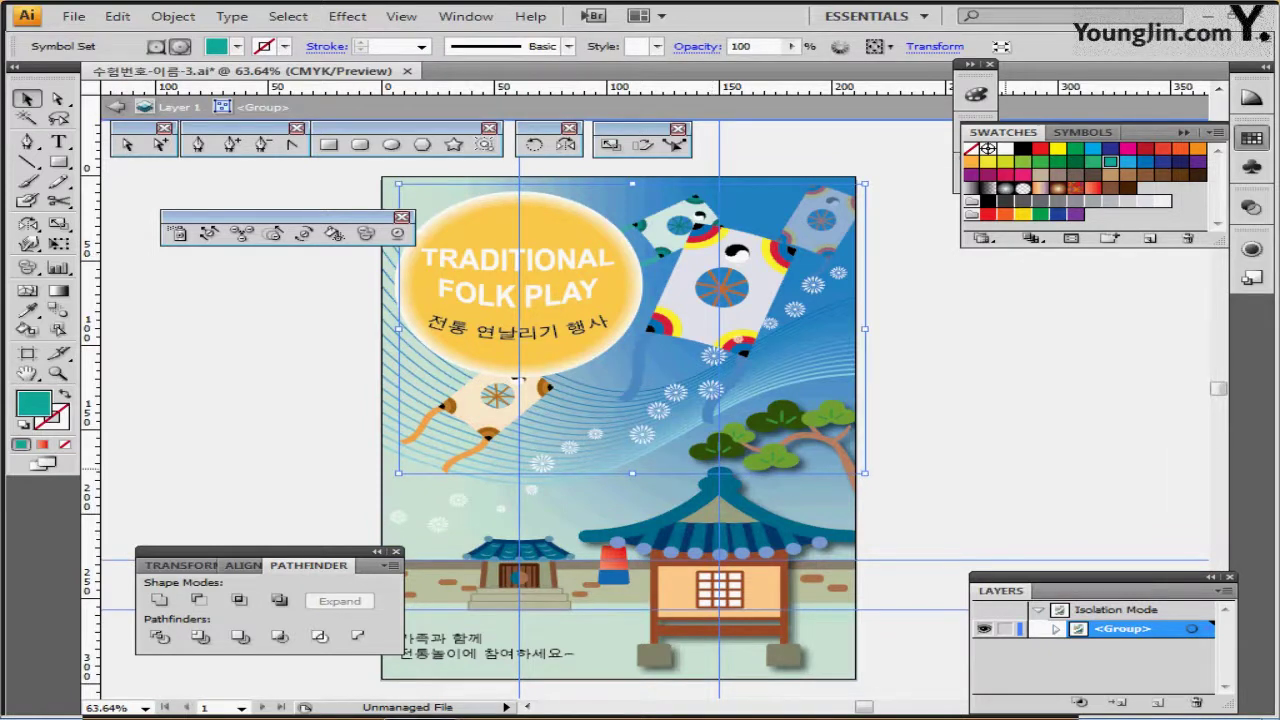
key("Escape")
Lock and hide the finished poster's layer, and paste the copied kite set in place on the upper Layer 1.
left_click(1005, 629)
left_click(985, 629)
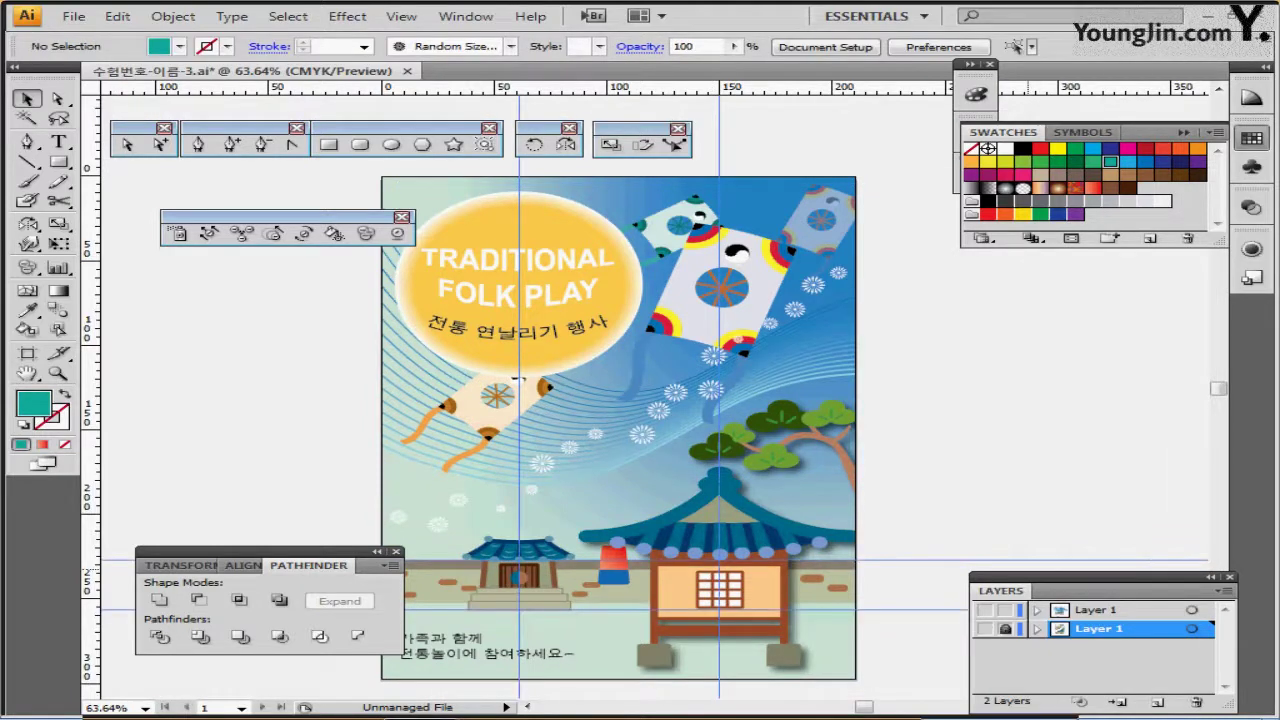
left_click(985, 610)
left_click(1099, 610)
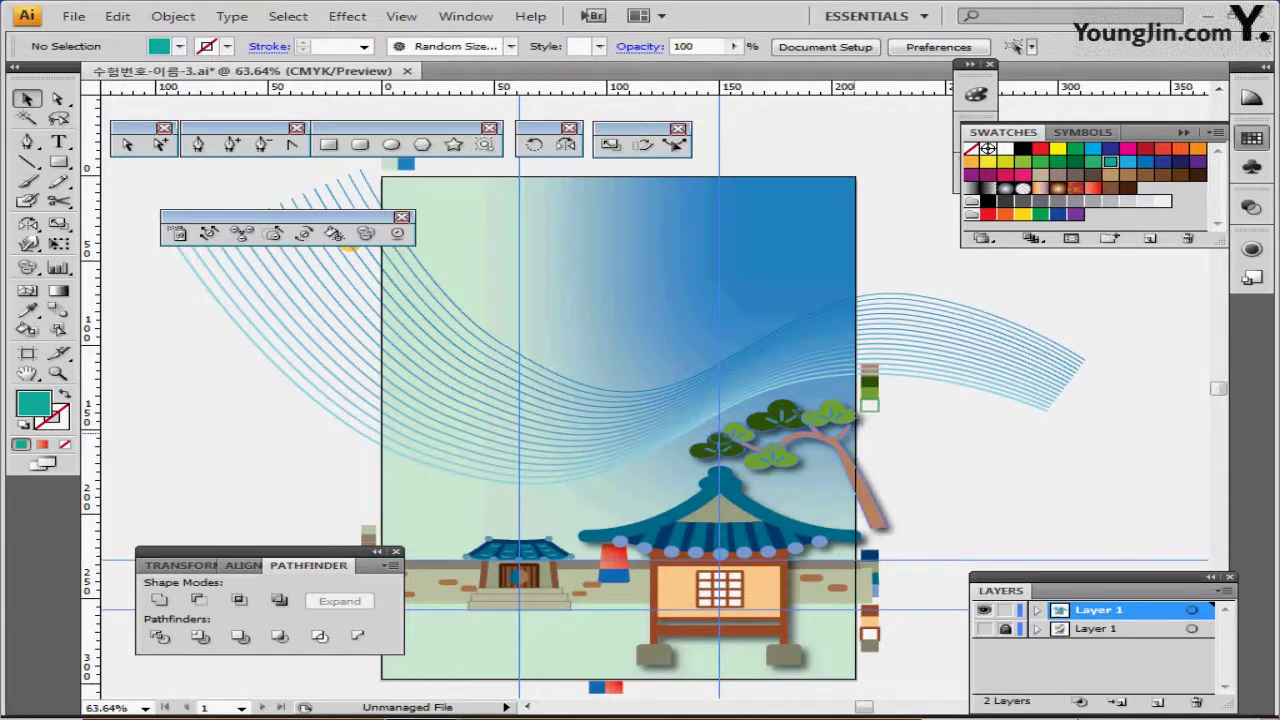
key("ctrl+f")
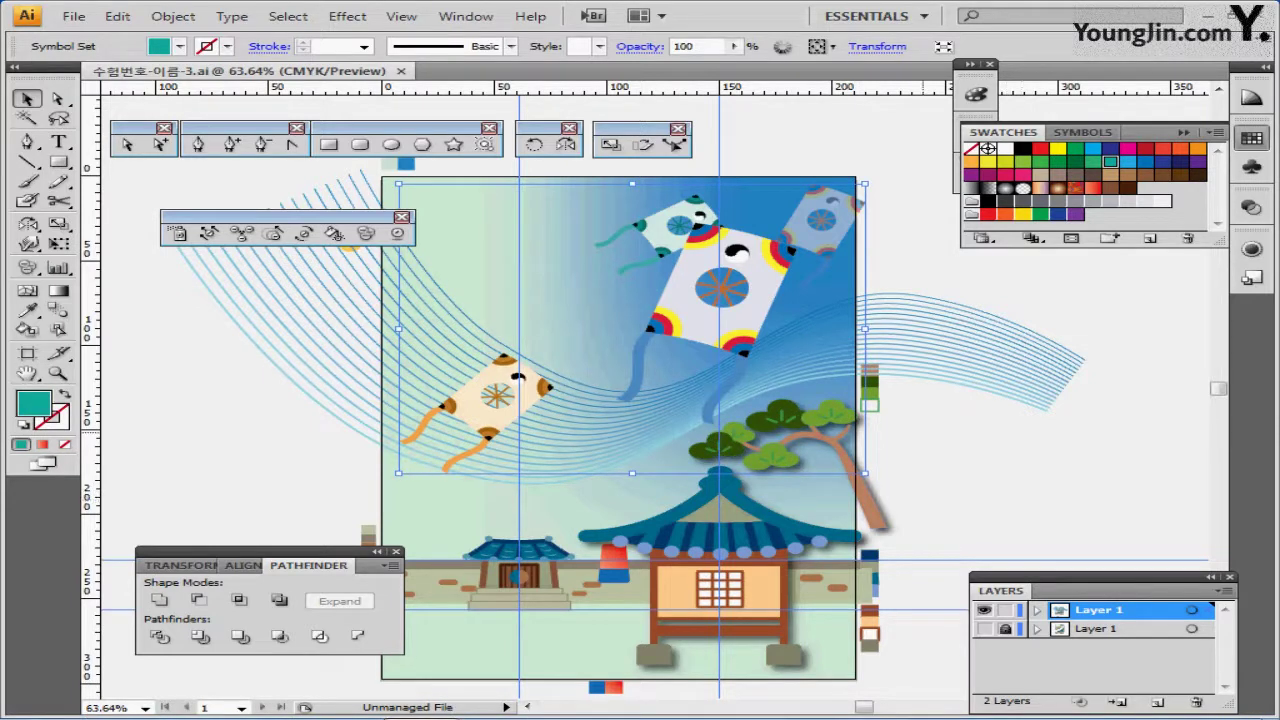
left_click(1014, 466)
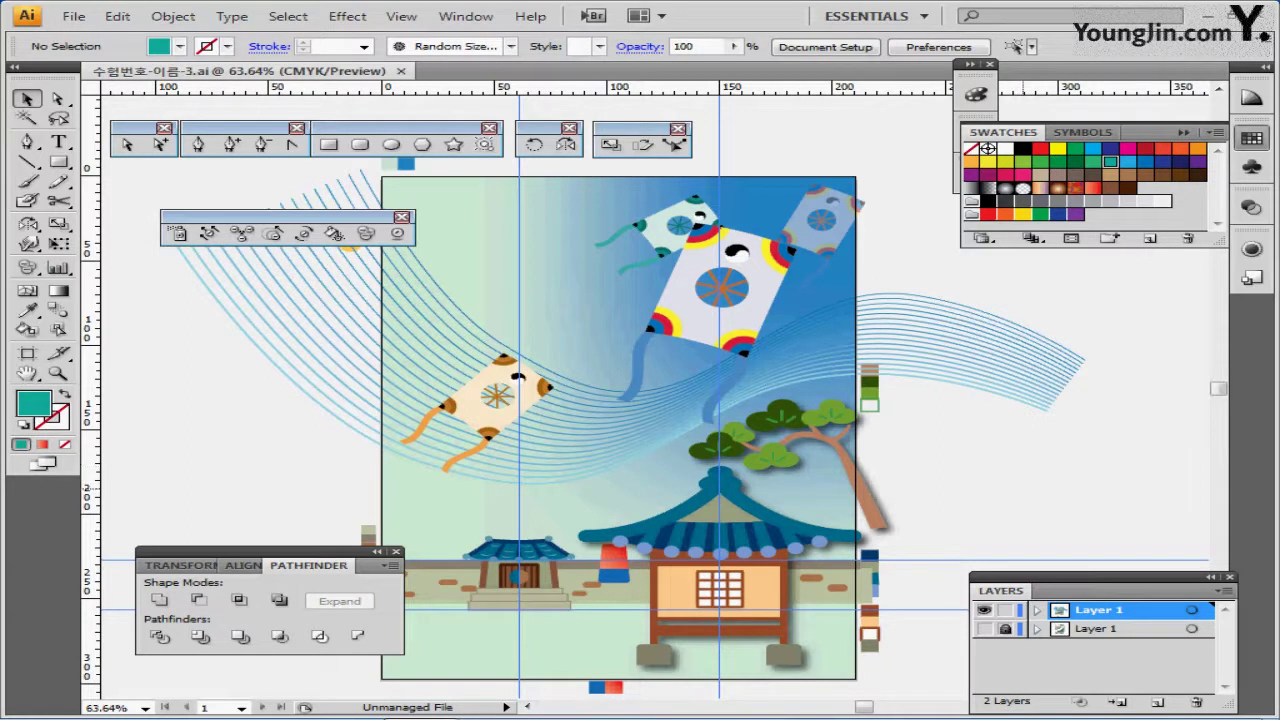
Load the Random Sized Flowers brush from the decorative Elegant Curl & Floral Brush Set, and close the library.
left_click_drag(681, 403, 662, 383)
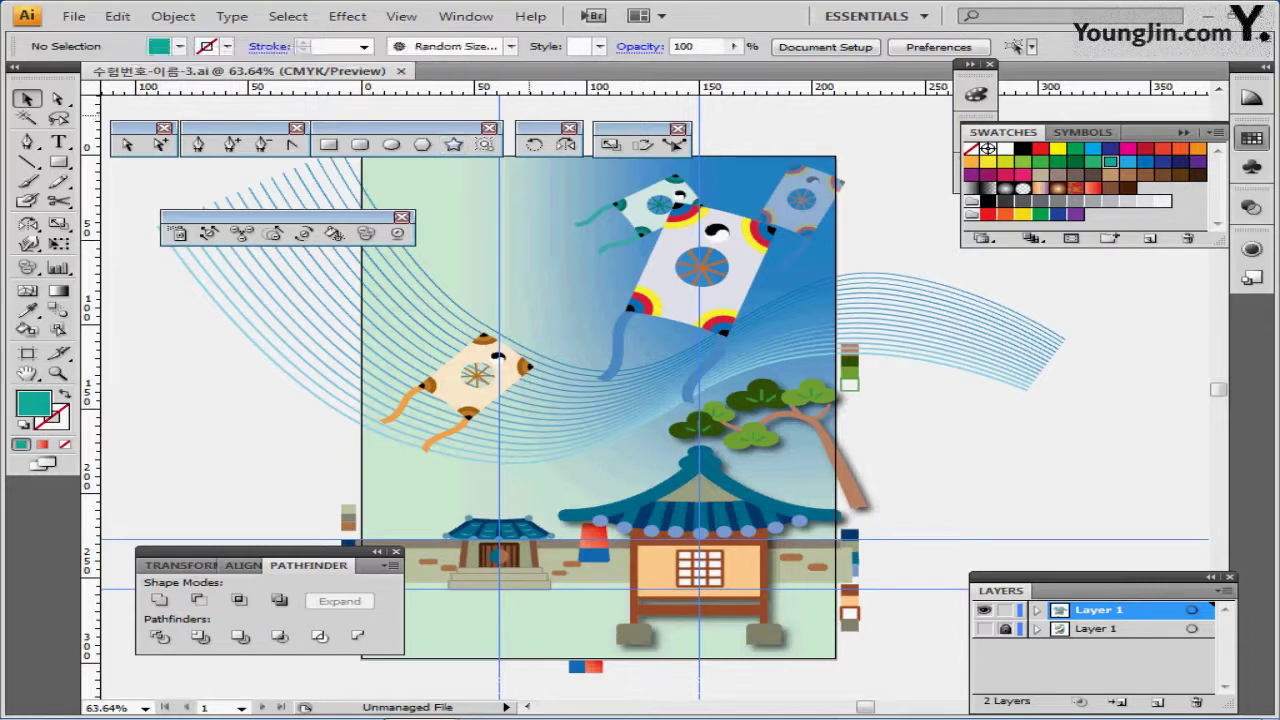
left_click(510, 46)
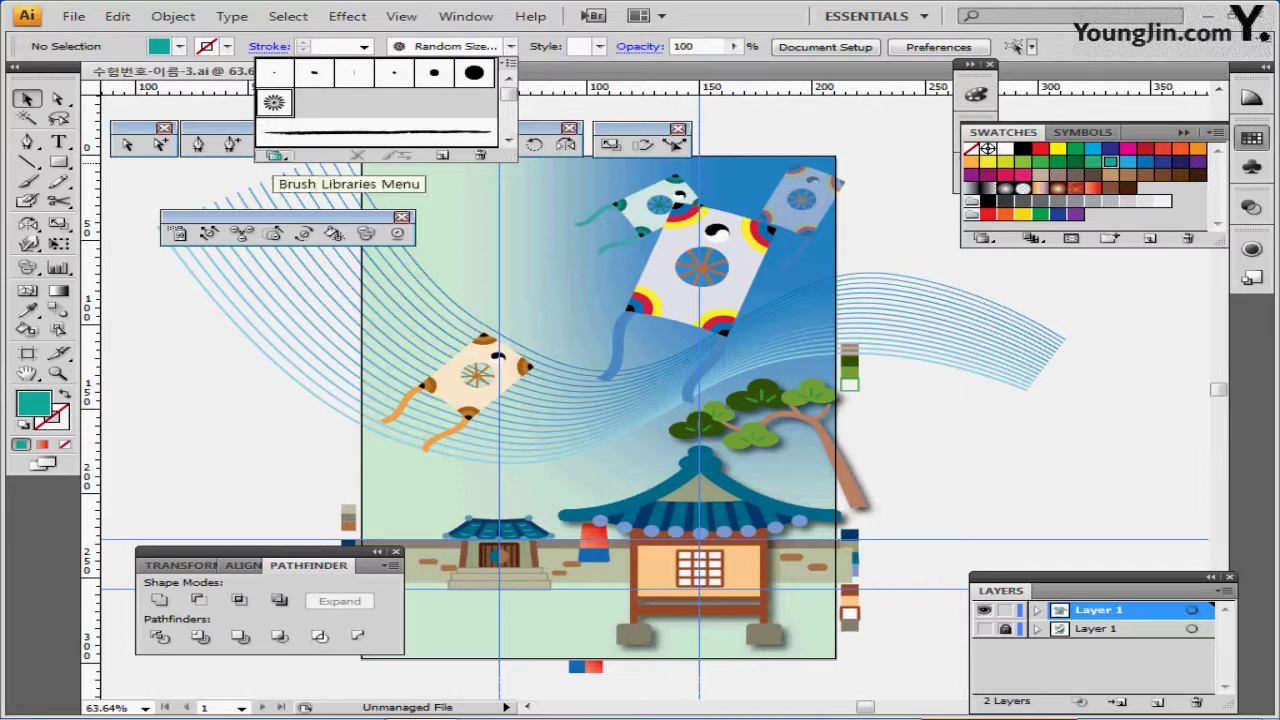
left_click(275, 155)
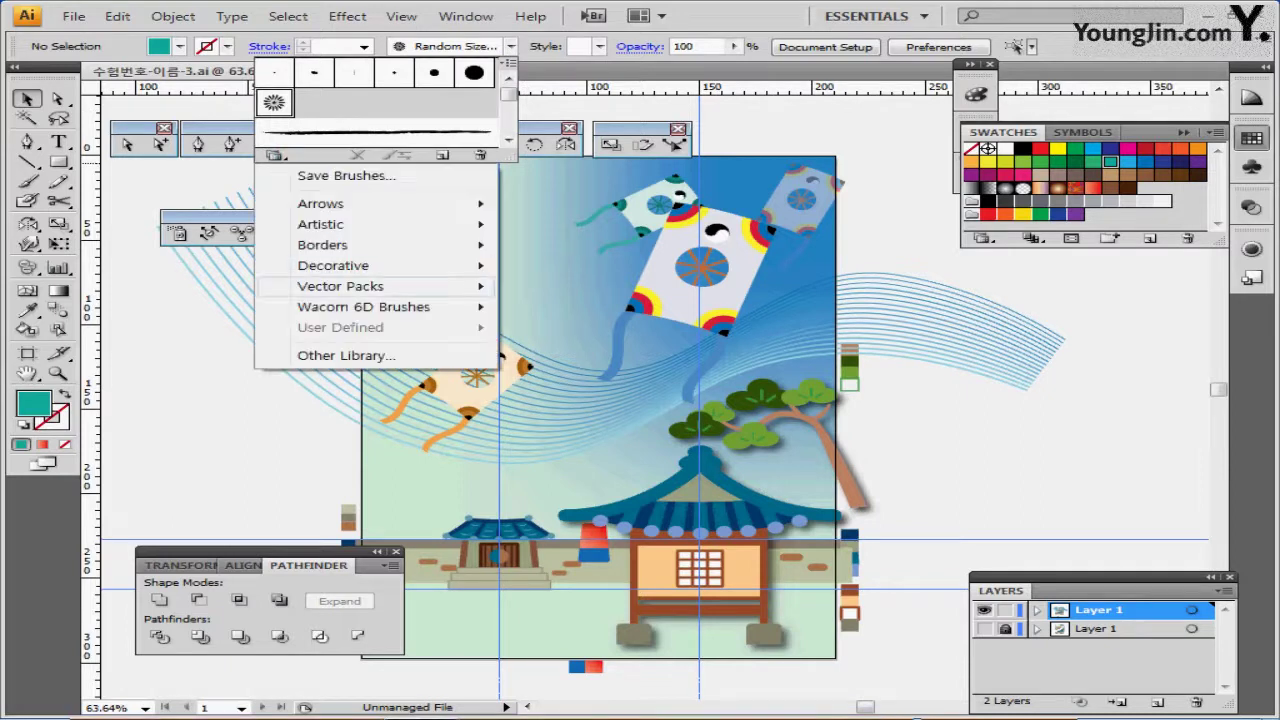
mouse_move(330, 245)
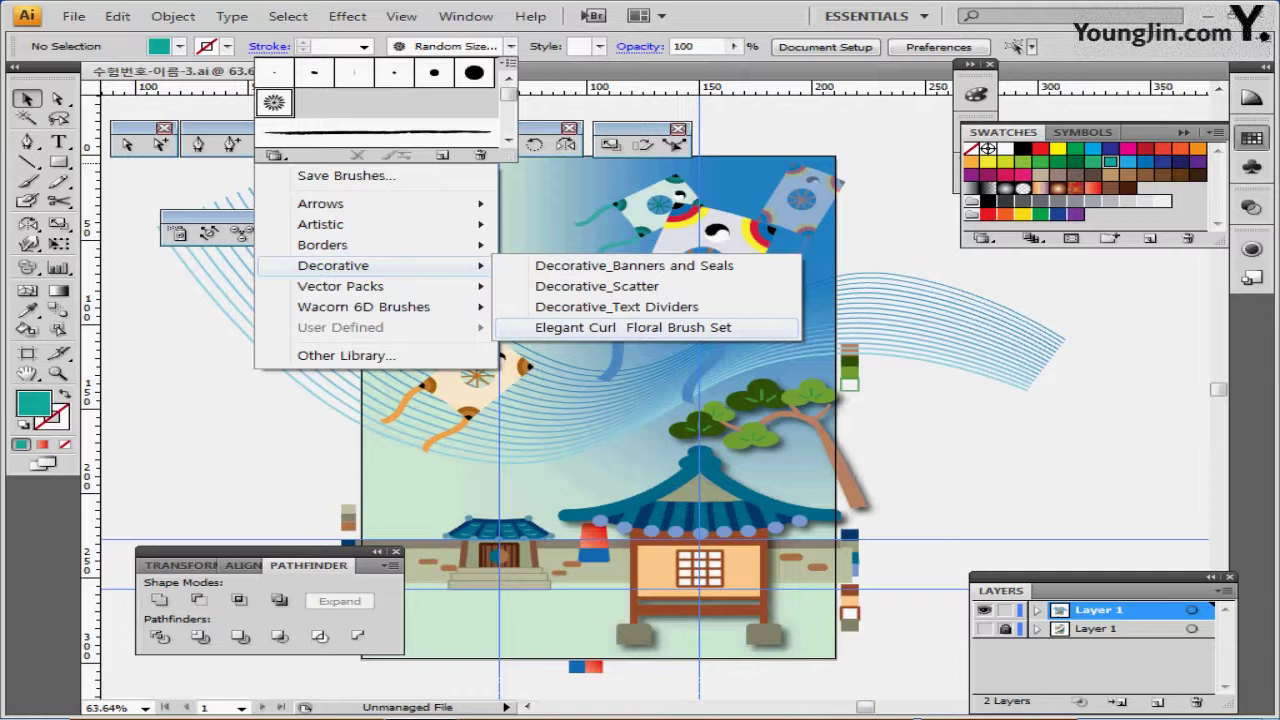
left_click(633, 327)
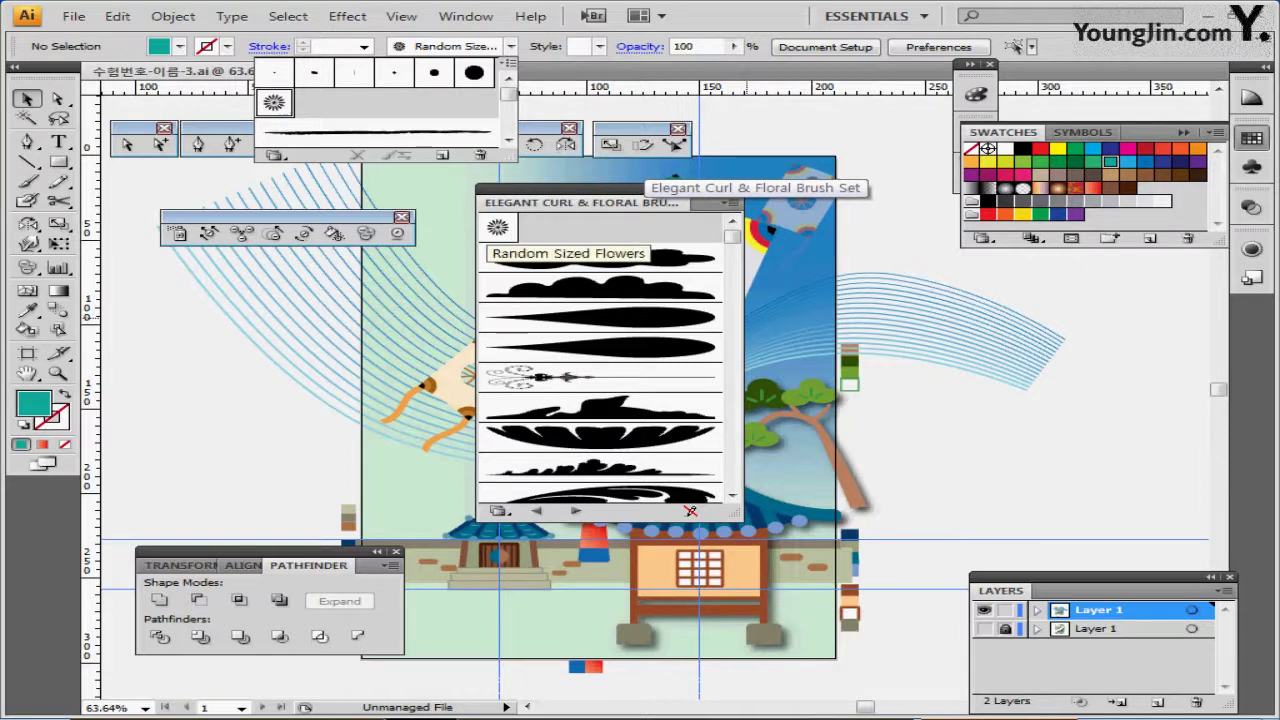
left_click(495, 229)
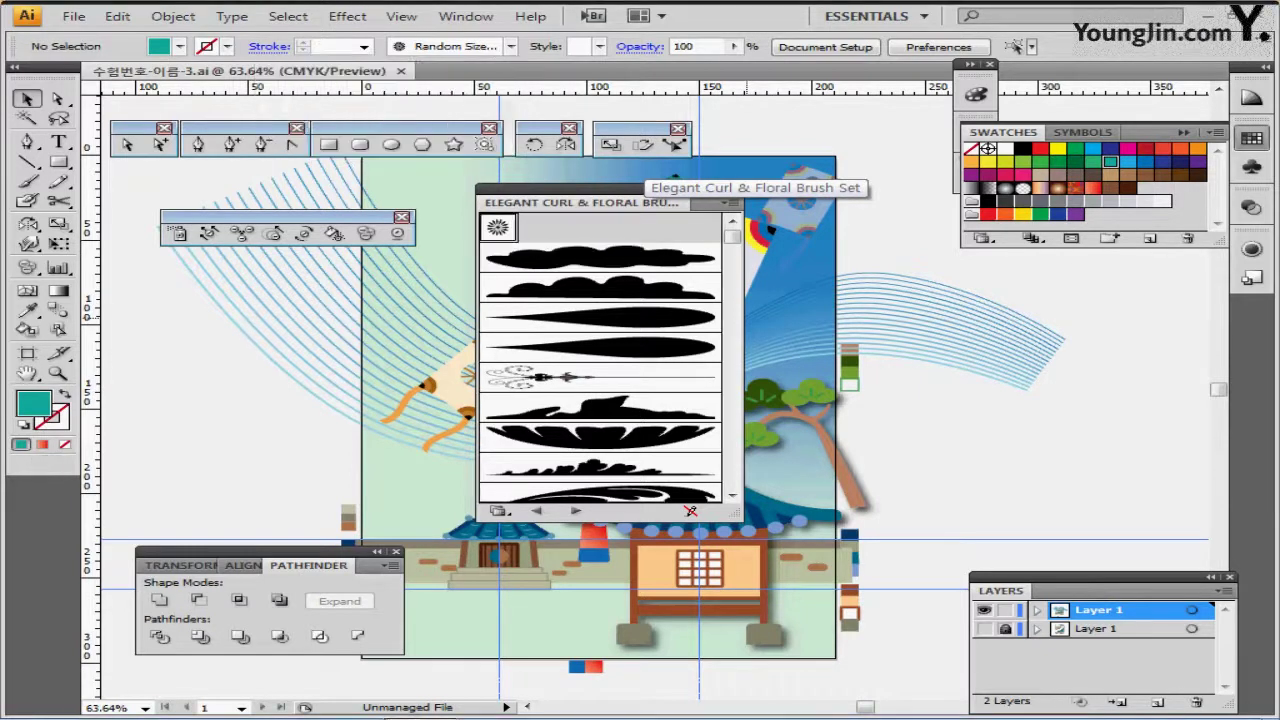
left_click(736, 189)
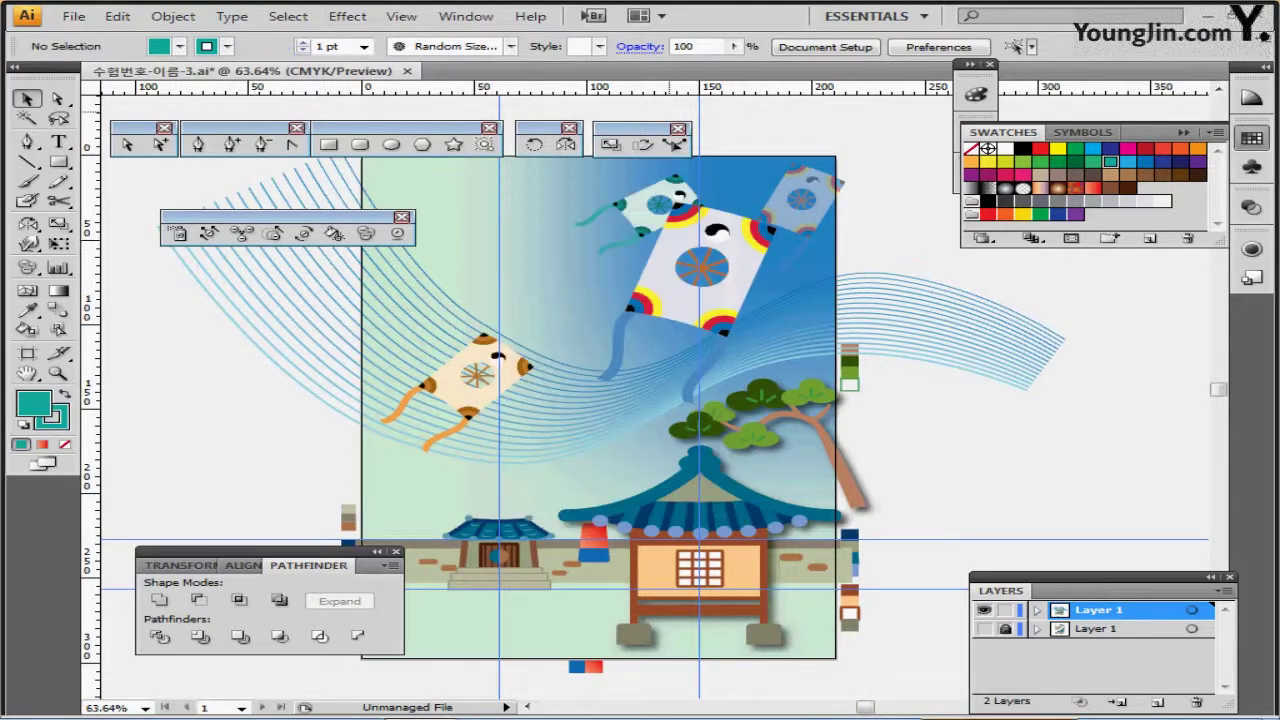
Set no fill and a white 0.75 pt stroke for the Paintbrush tool.
left_click(65, 445)
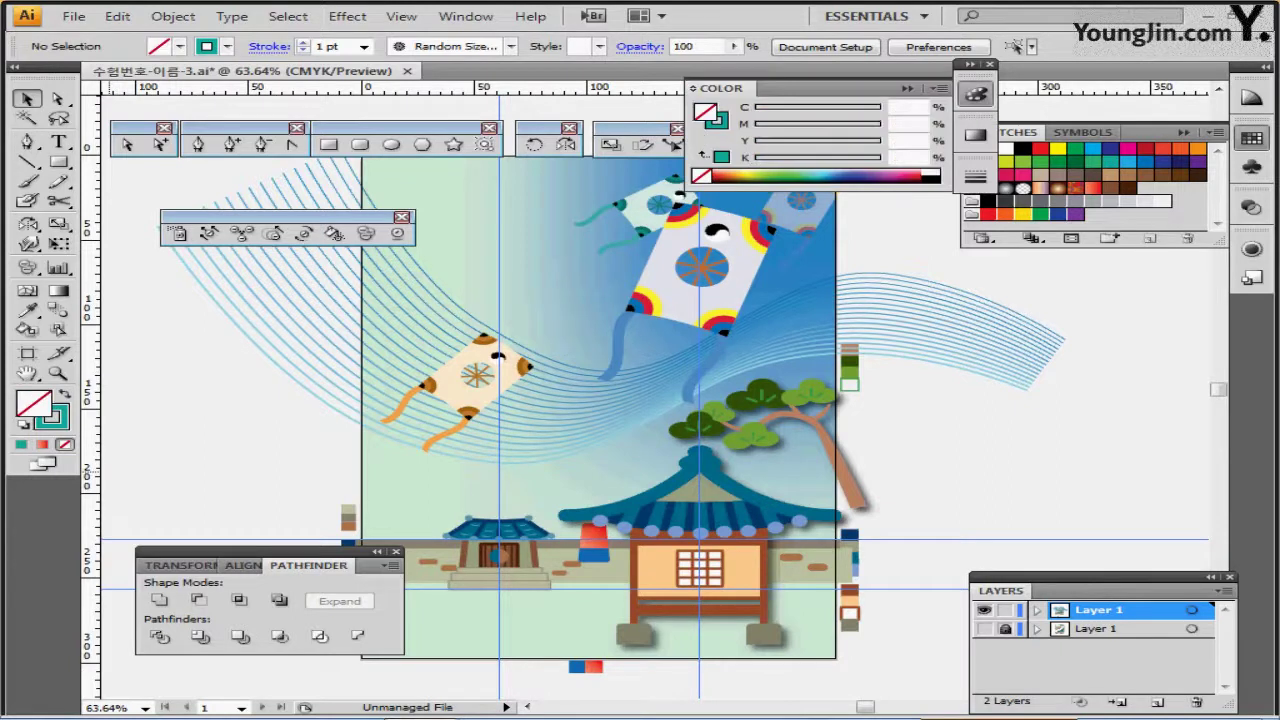
left_click(61, 422)
left_click(227, 47)
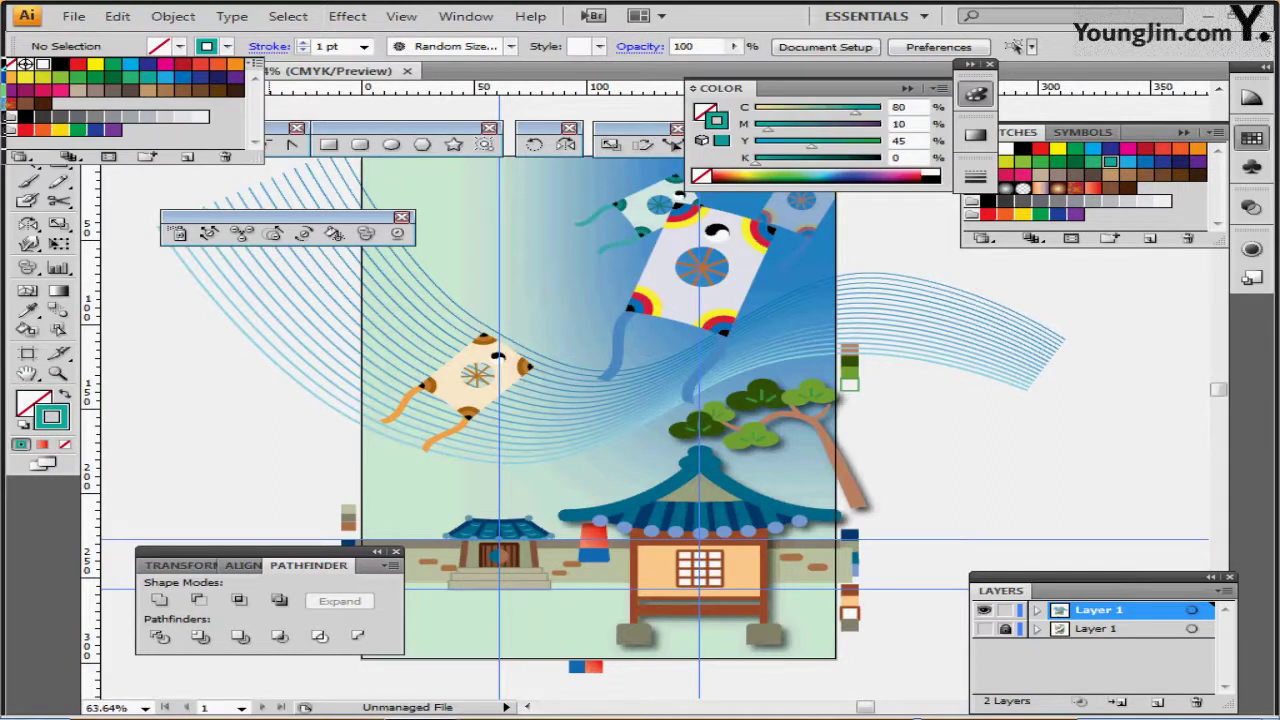
left_click(43, 65)
key("Escape")
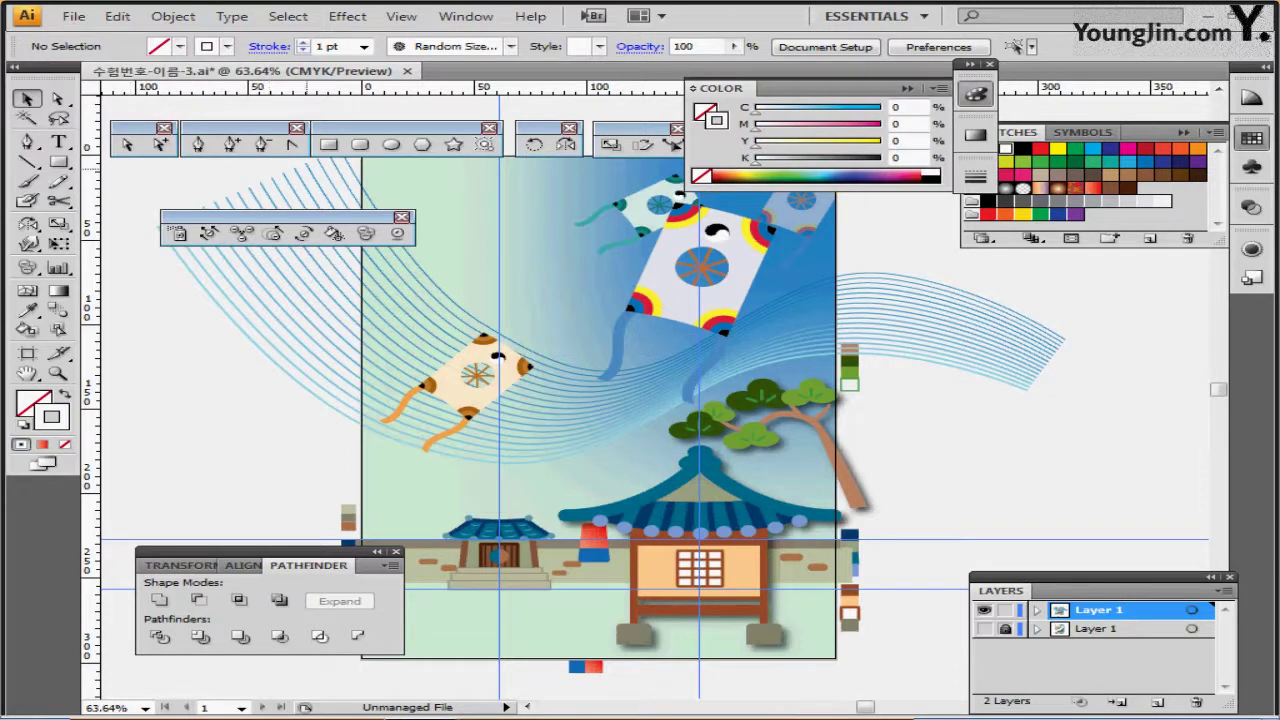
left_click_drag(346, 47, 315, 46)
type("0.75")
key("Return")
left_click(27, 181)
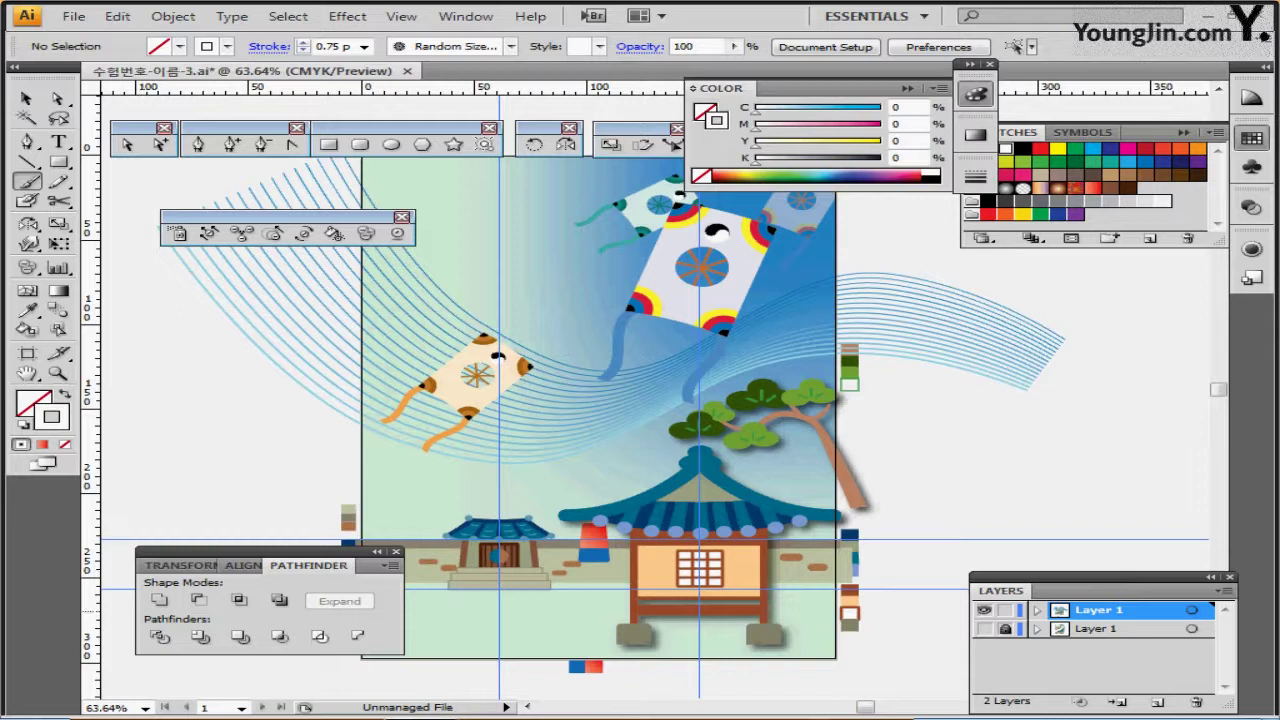
Paint a rising flower stroke across the poster from beside the small gate to beyond the upper-right kite, and save the document.
left_click(984, 610, "ctrl")
left_click(984, 610, "ctrl")
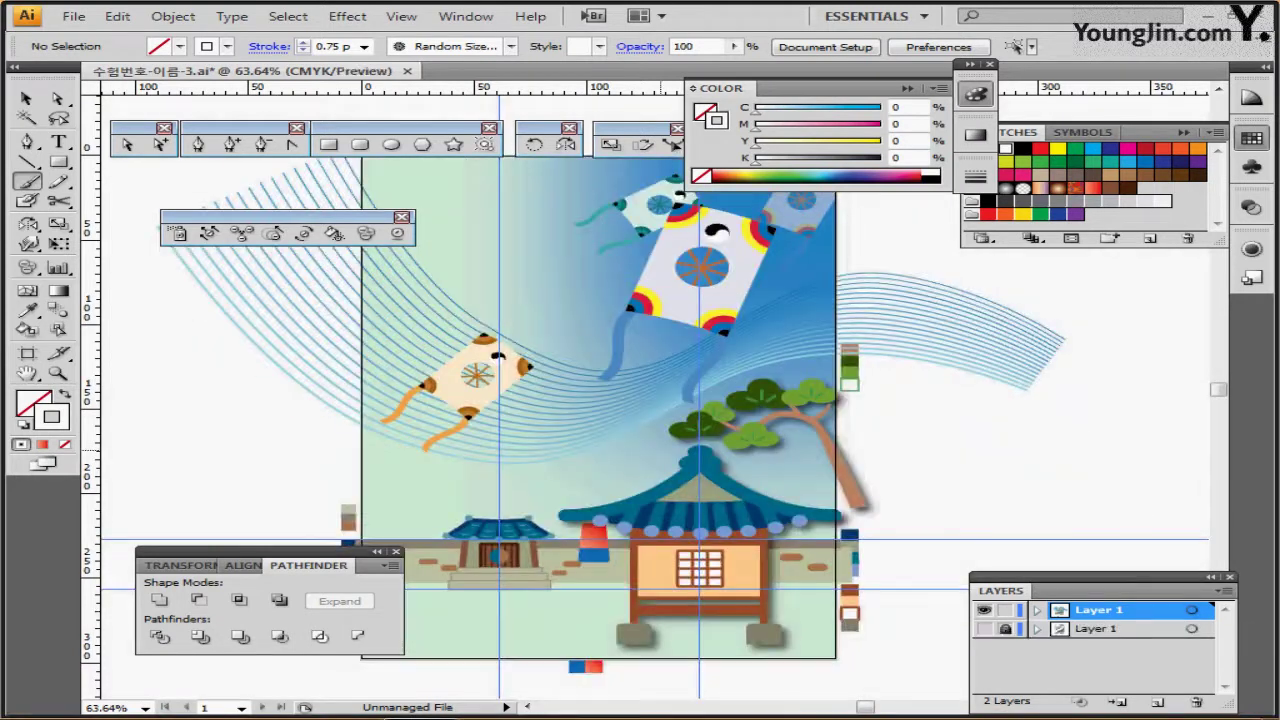
mouse_move(296, 501)
left_mouse_down()
mouse_move(363, 492)
mouse_move(892, 228)
left_mouse_up()
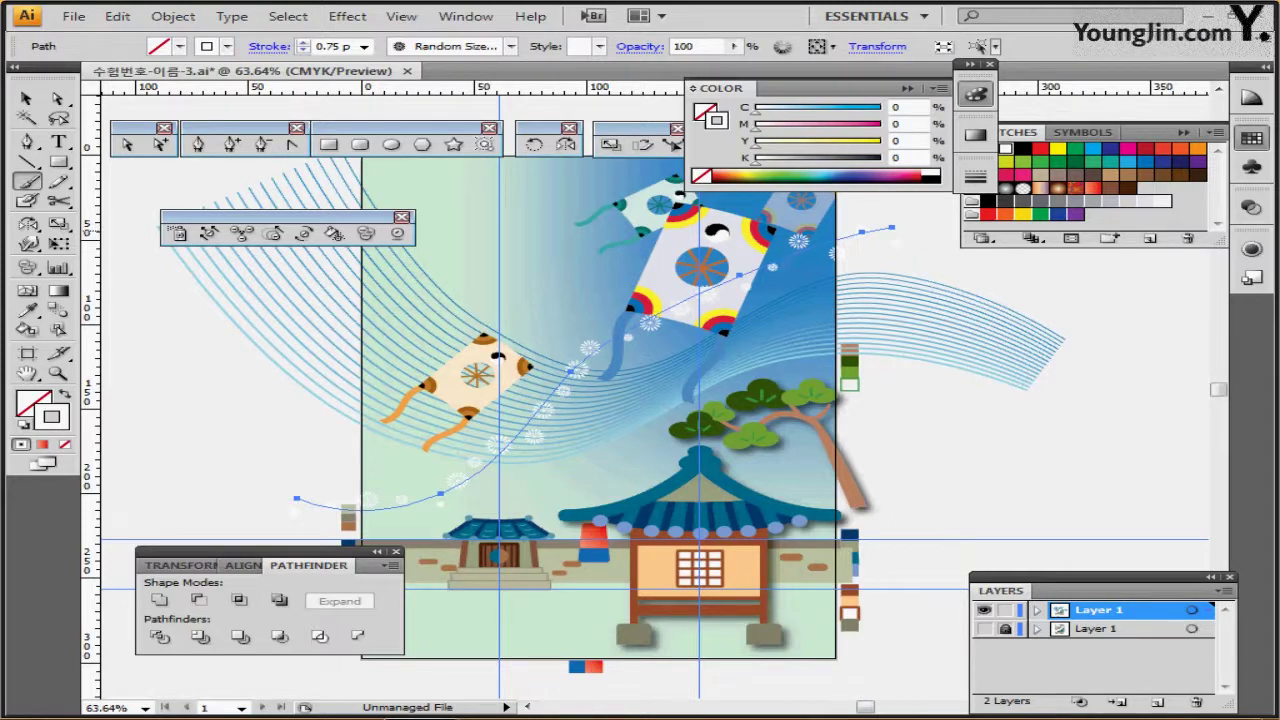
key("ctrl")
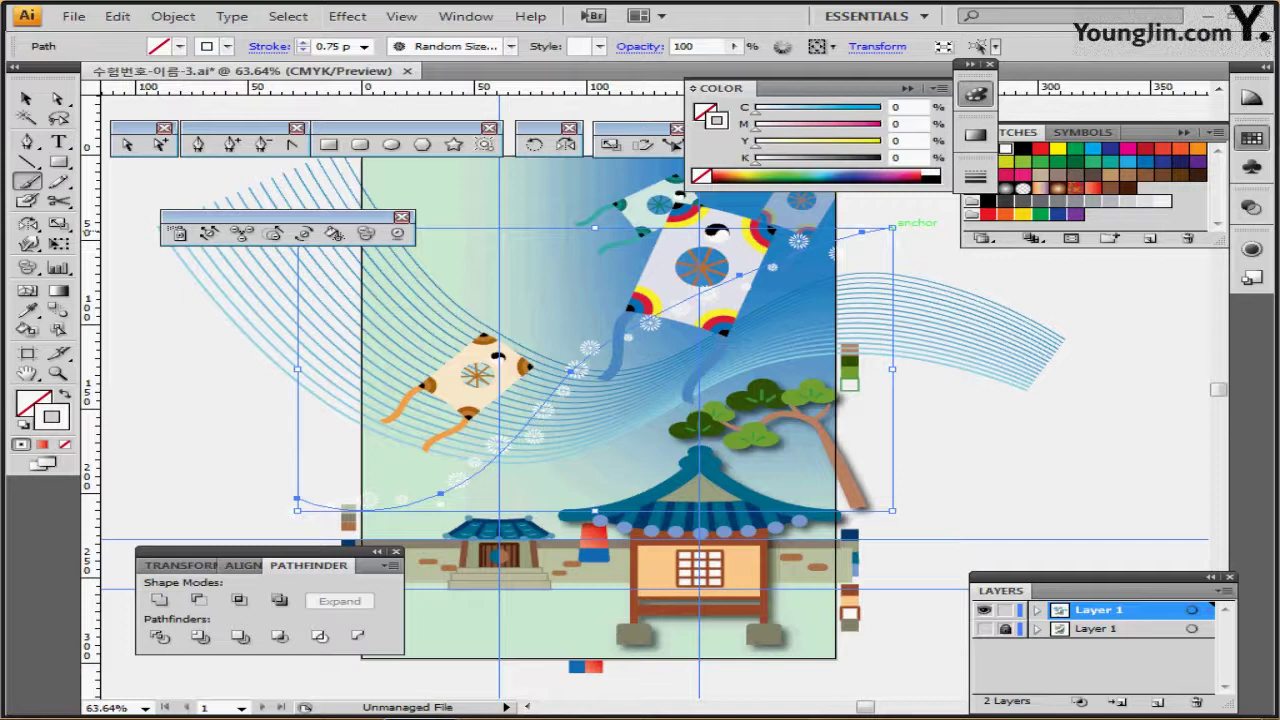
key("ctrl+s")
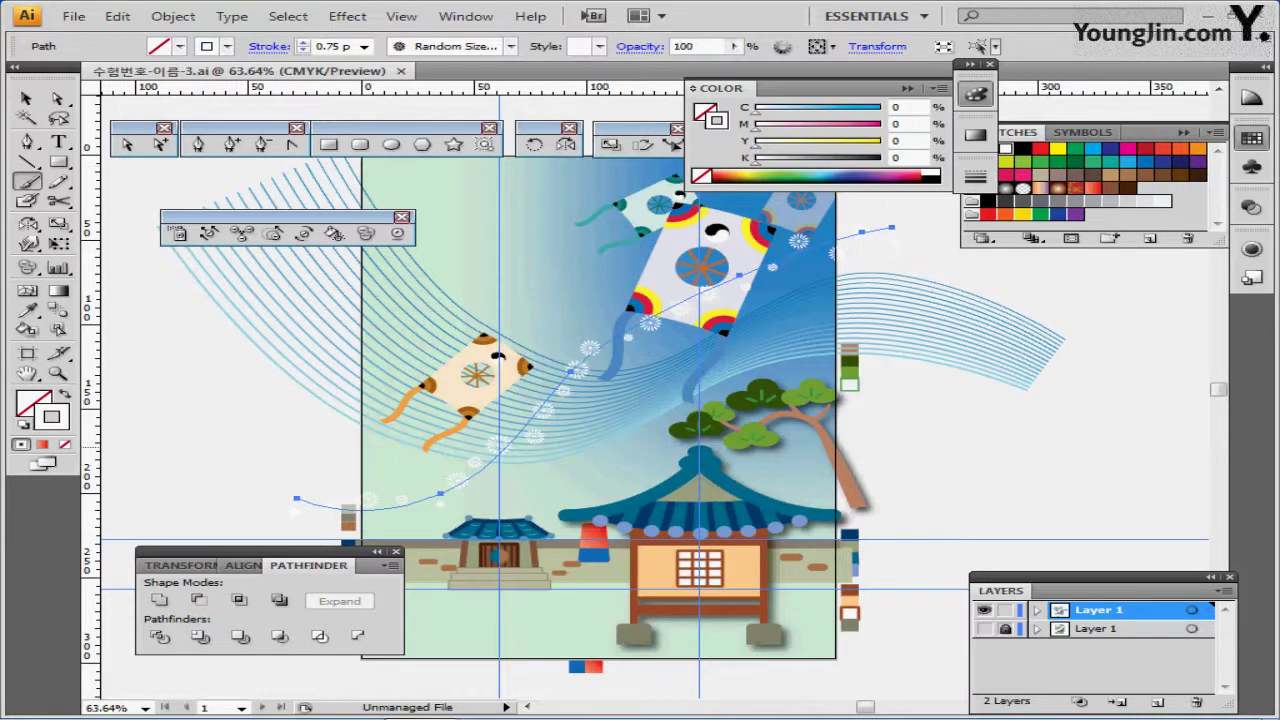
Unlock and show only the finished poster's lower Layer 1, and copy the white flower brush path from inside its group.
left_click_drag(700, 325, 640, 370)
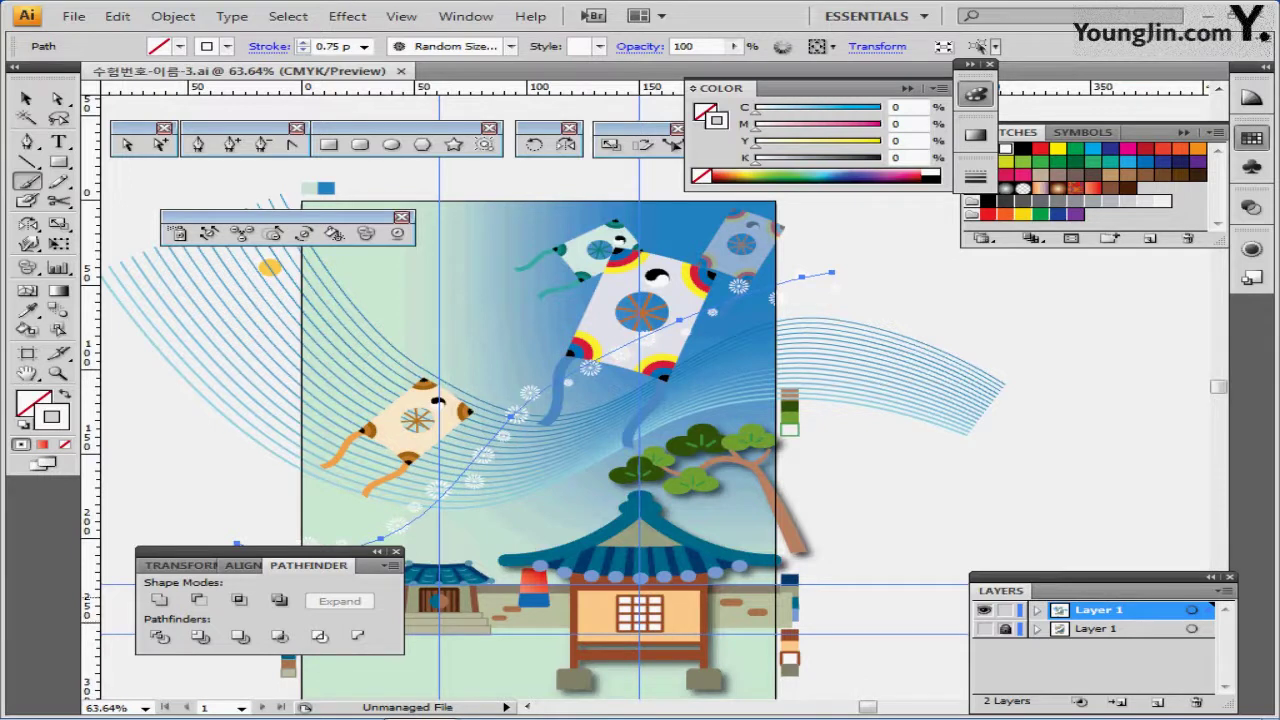
left_click(984, 609)
left_click(984, 628)
key("ctrl+y")
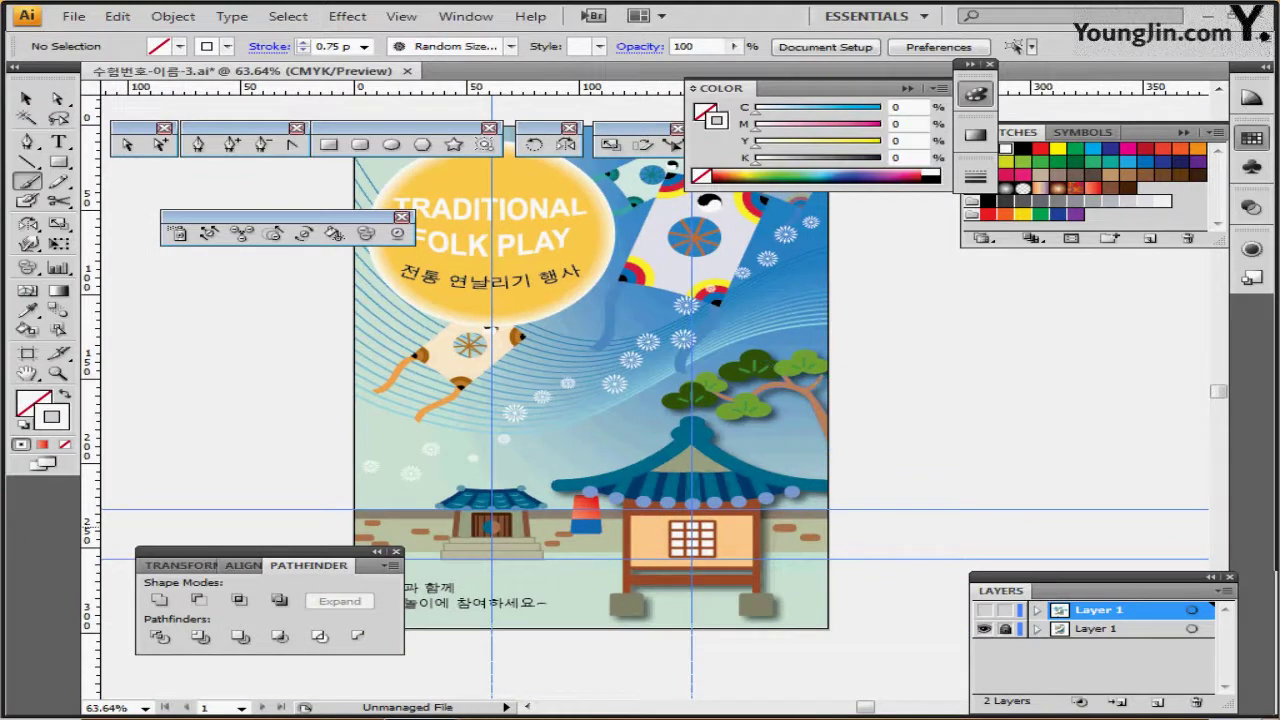
left_click(1006, 629)
left_click(505, 438, "ctrl")
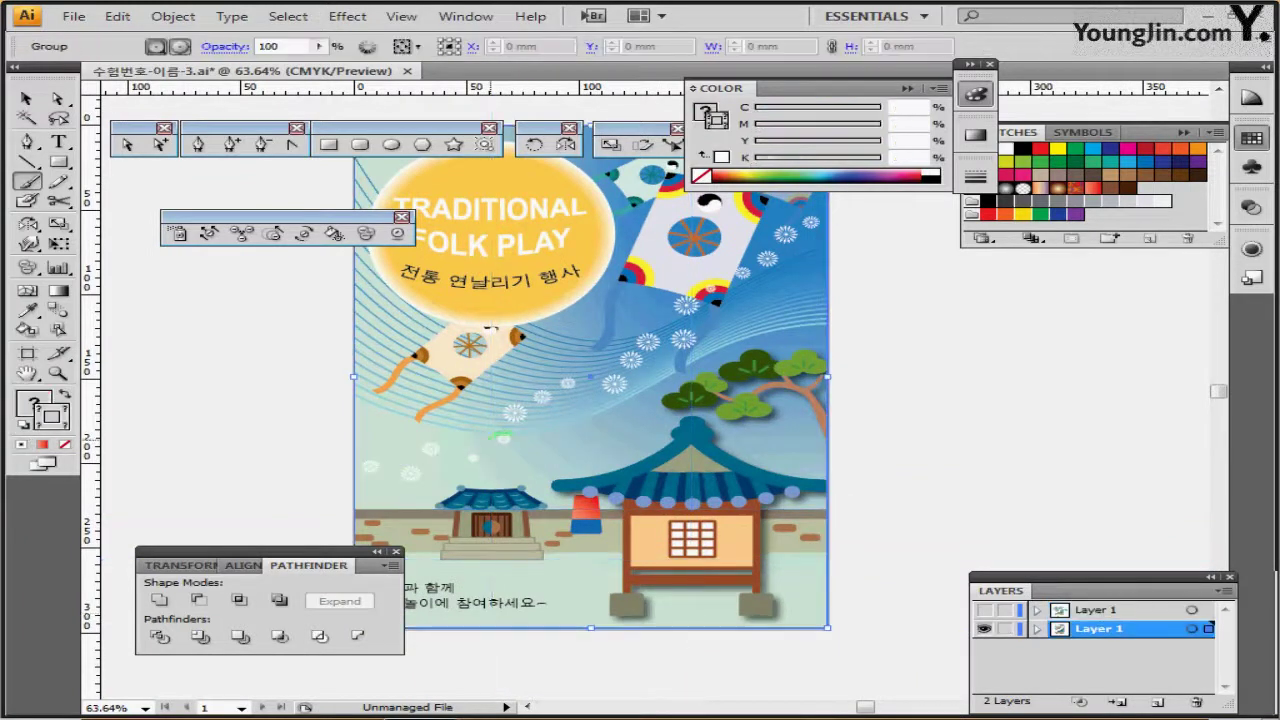
double_click(505, 438, "ctrl")
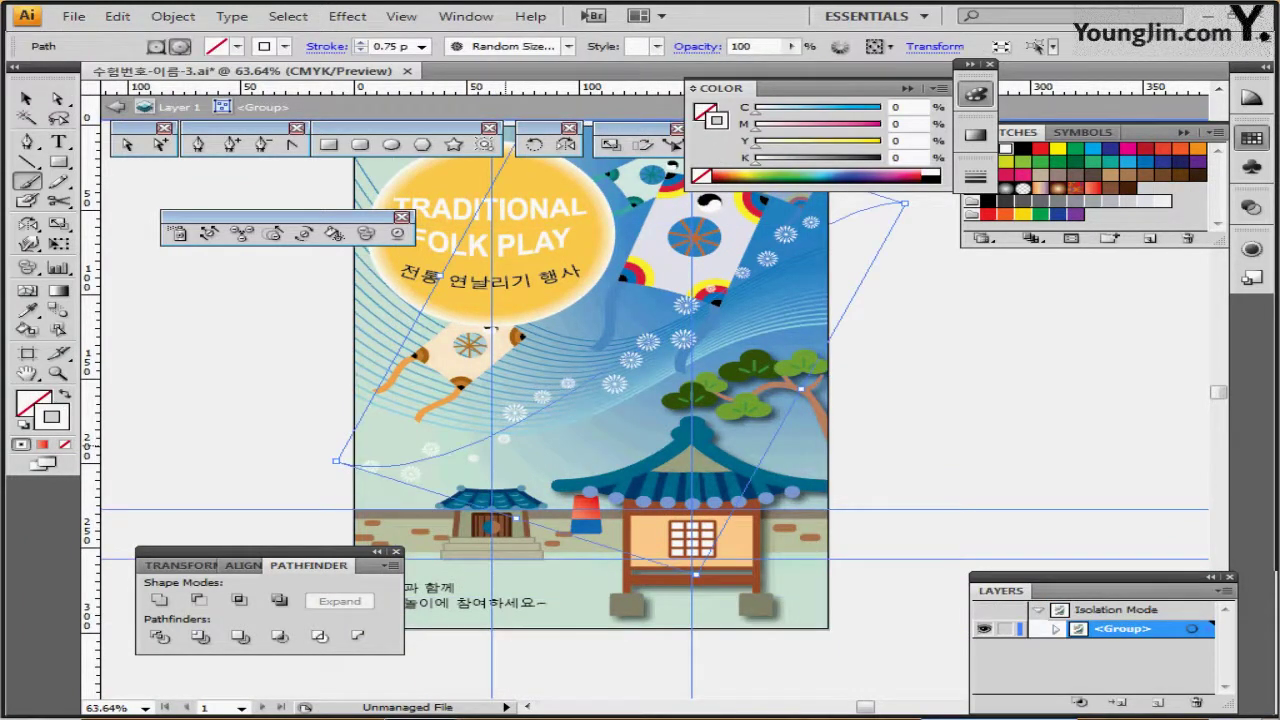
key("Escape")
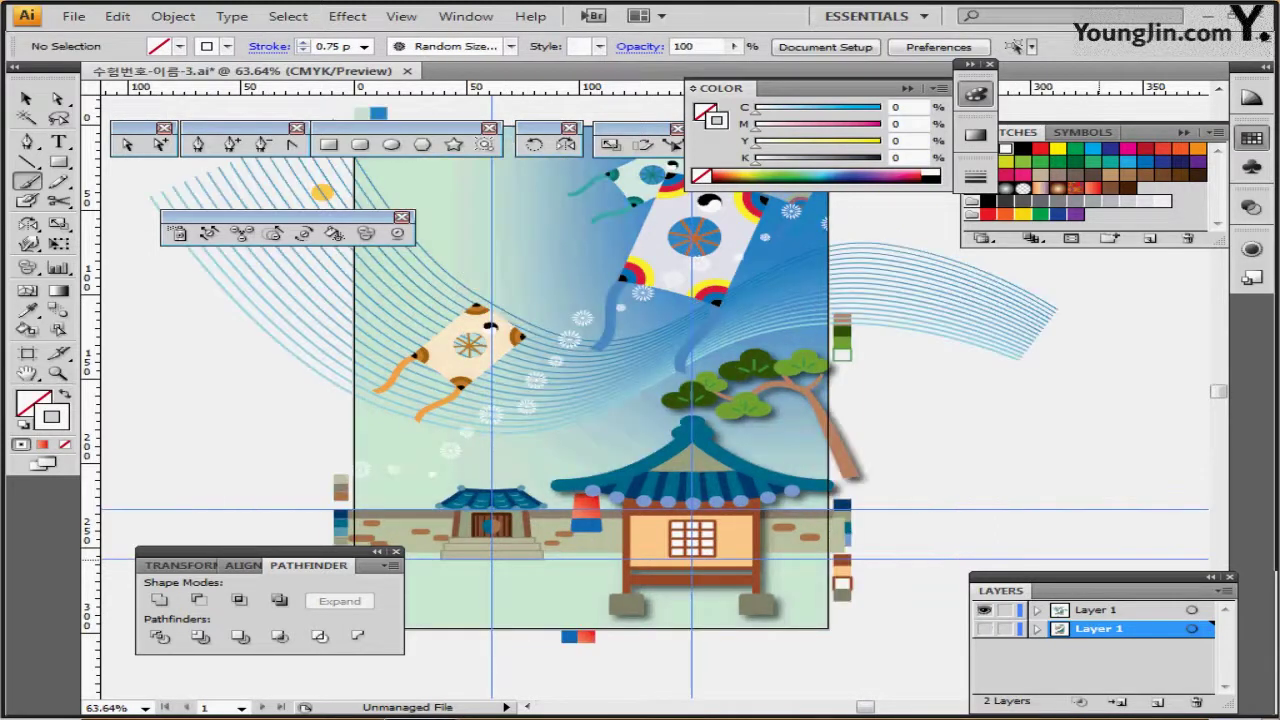
Hide the finished poster's layer, delete the hand-painted flower stroke on the upper Layer 1, and paste the copied path in place.
left_click(1100, 610)
left_click(533, 405, "ctrl")
key("Delete")
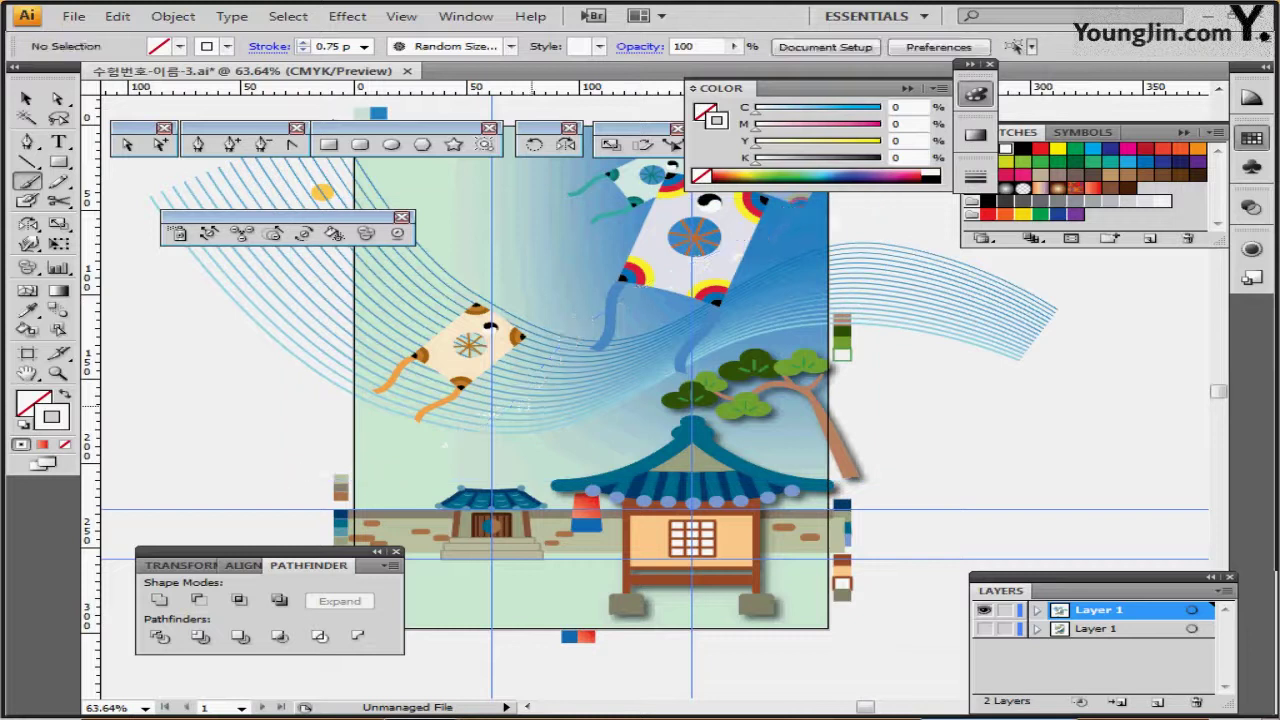
key("ctrl+z")
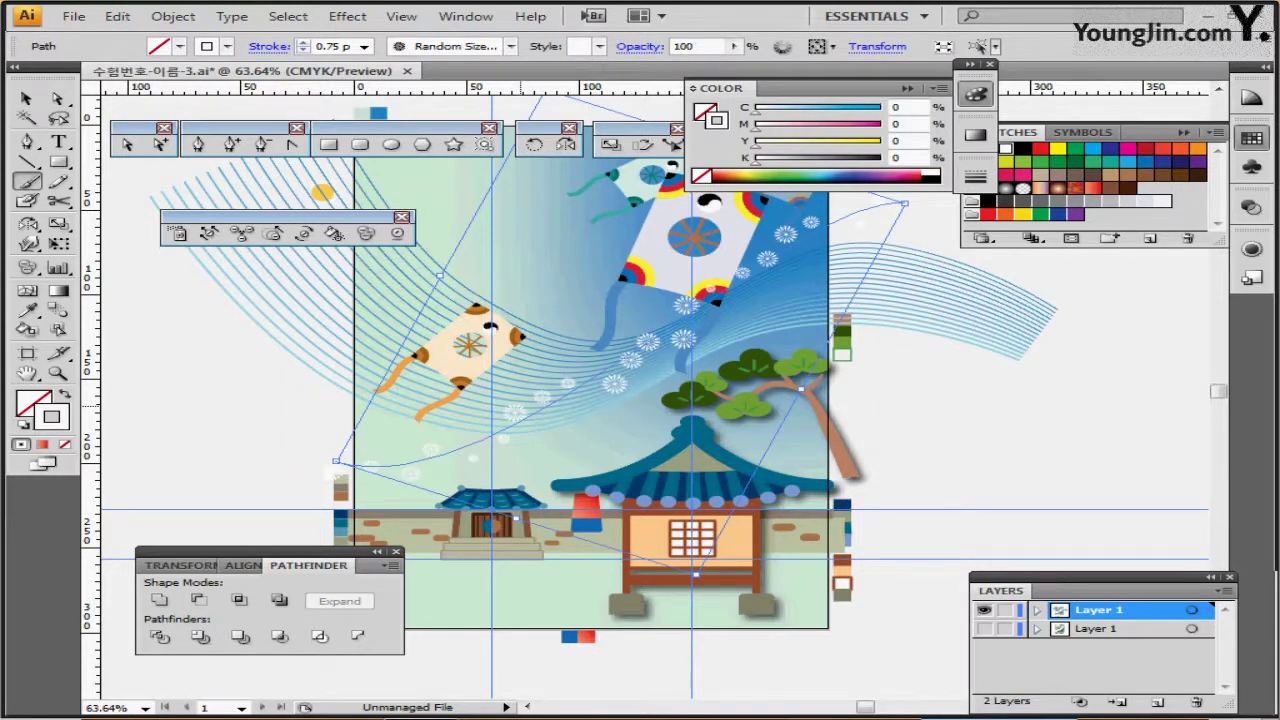
Deselect the flower path and pick up the fill and no-stroke setting of the small yellow circle beside the artboard.
key("ctrl+1")
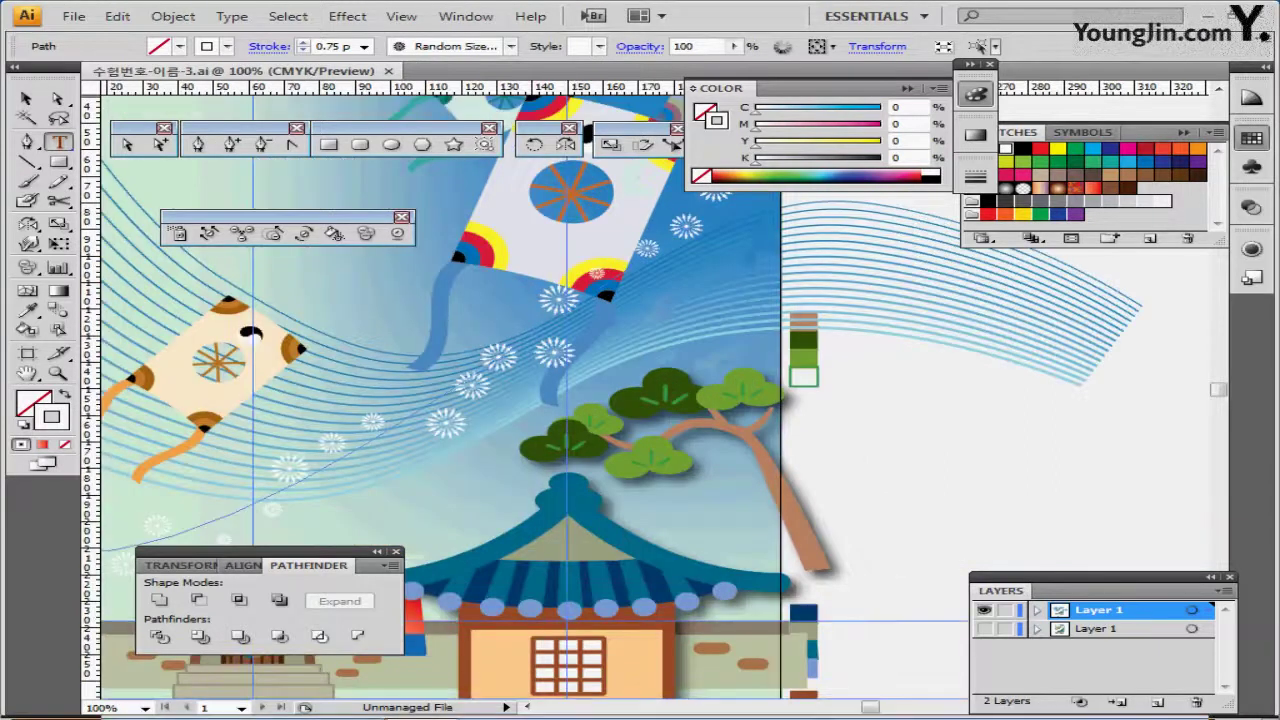
left_click(59, 142)
left_click_drag(500, 320, 730, 494)
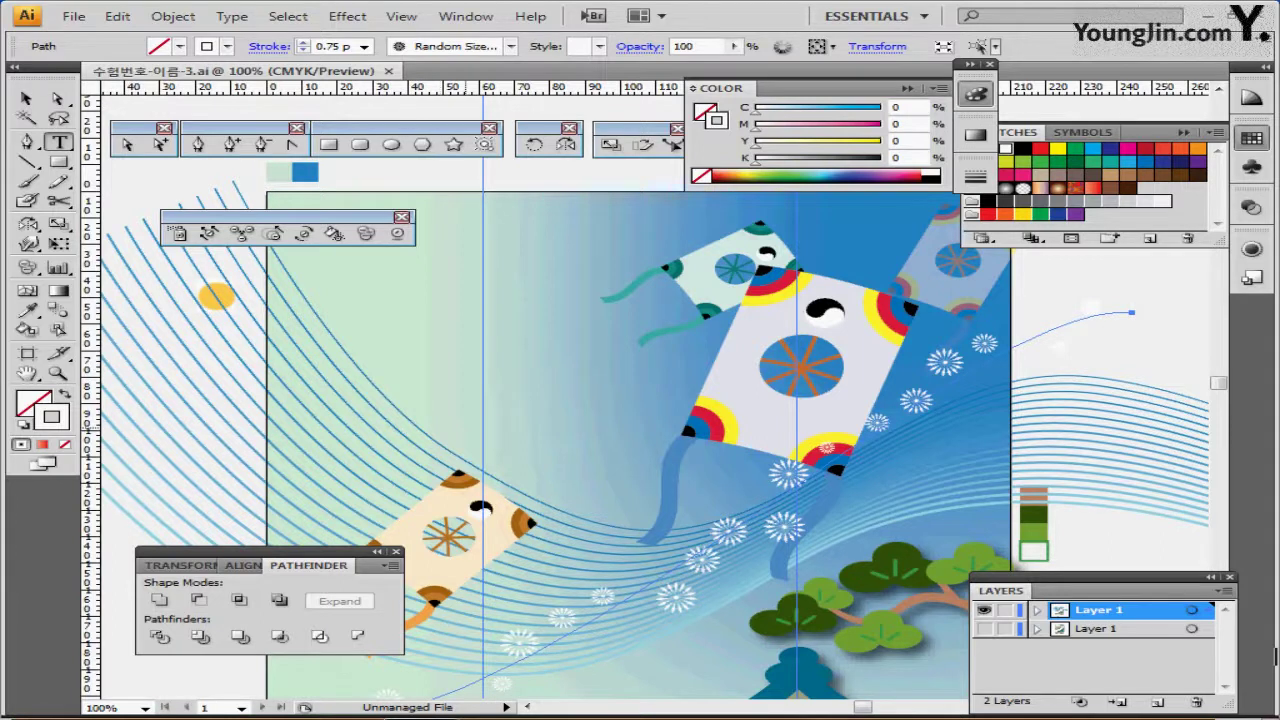
key("ctrl+minus")
scroll(470, 425, "right", 2)
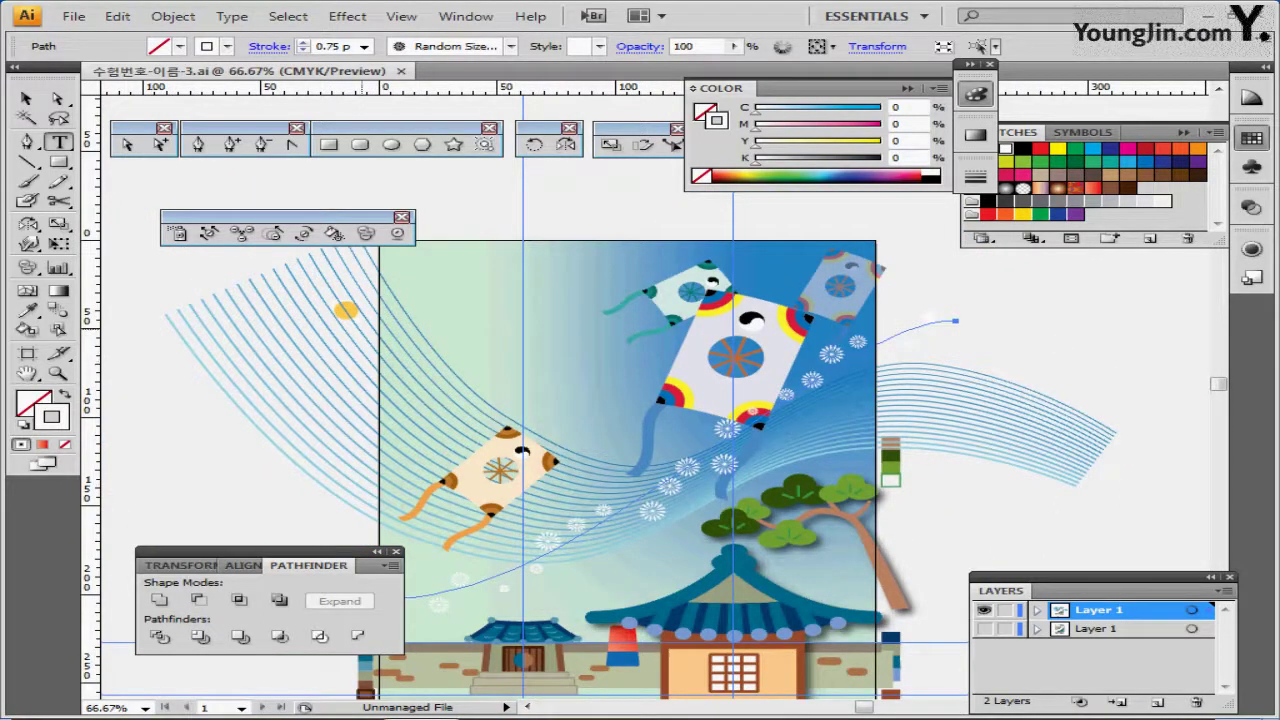
key("ctrl+shift+a")
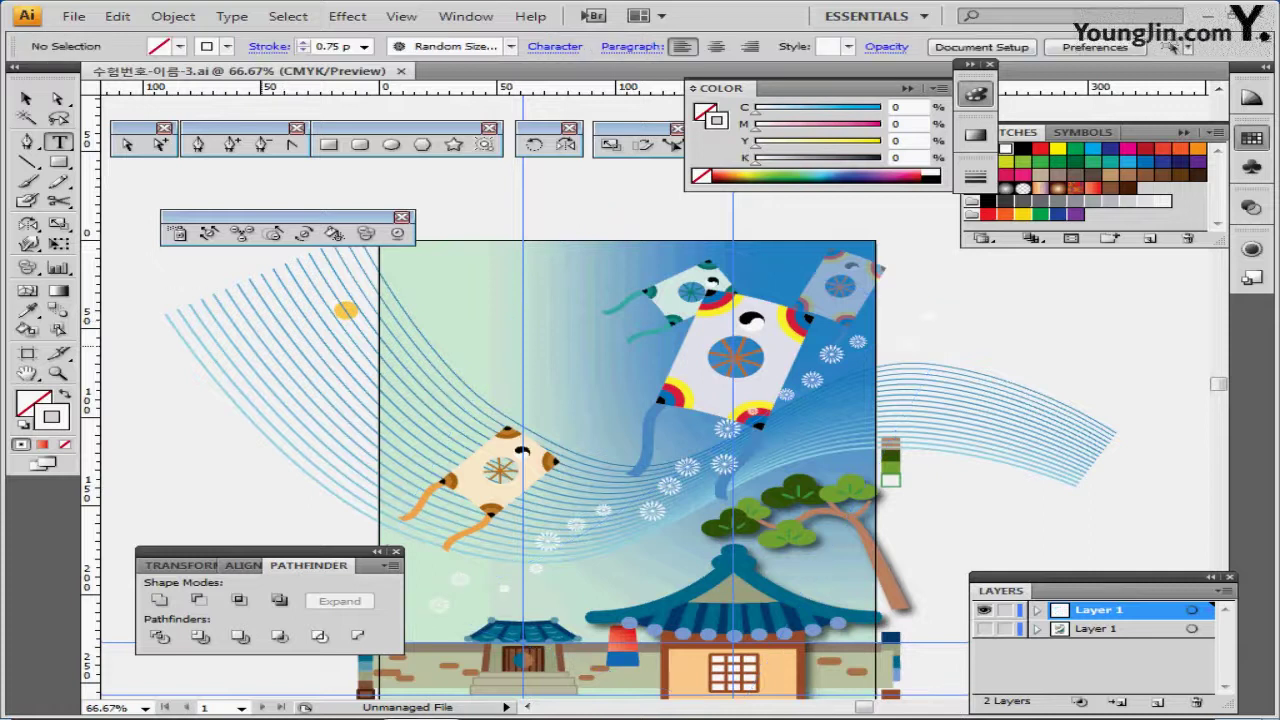
left_click(345, 310)
left_click(192, 428, "ctrl")
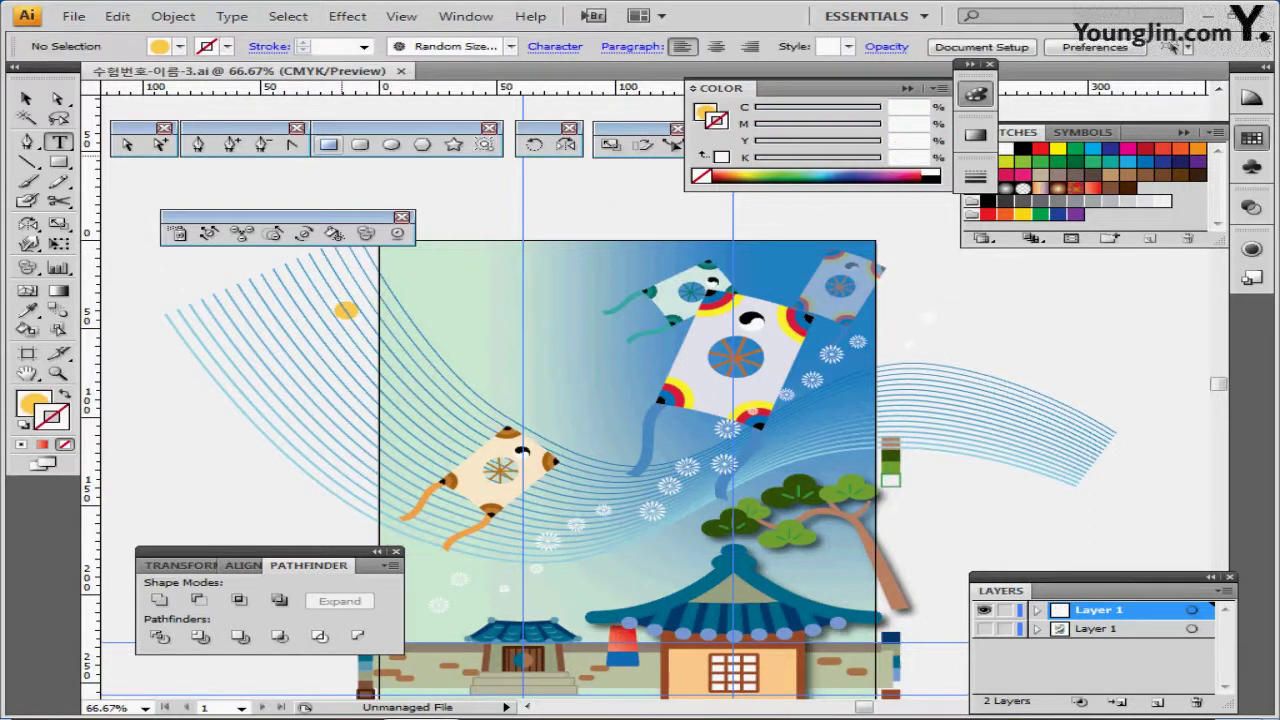
Create a 110 mm wide and 110 mm high ellipse in the poster's empty upper-left sky.
left_click(391, 145)
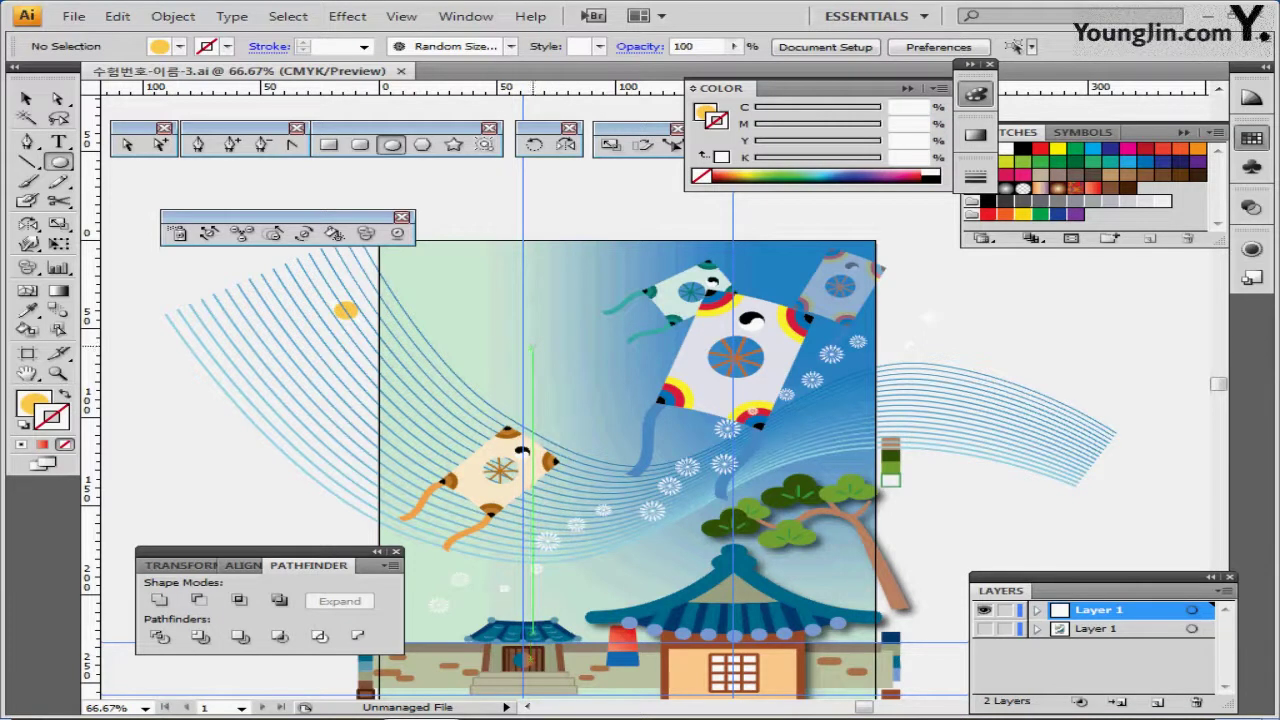
left_click(507, 346)
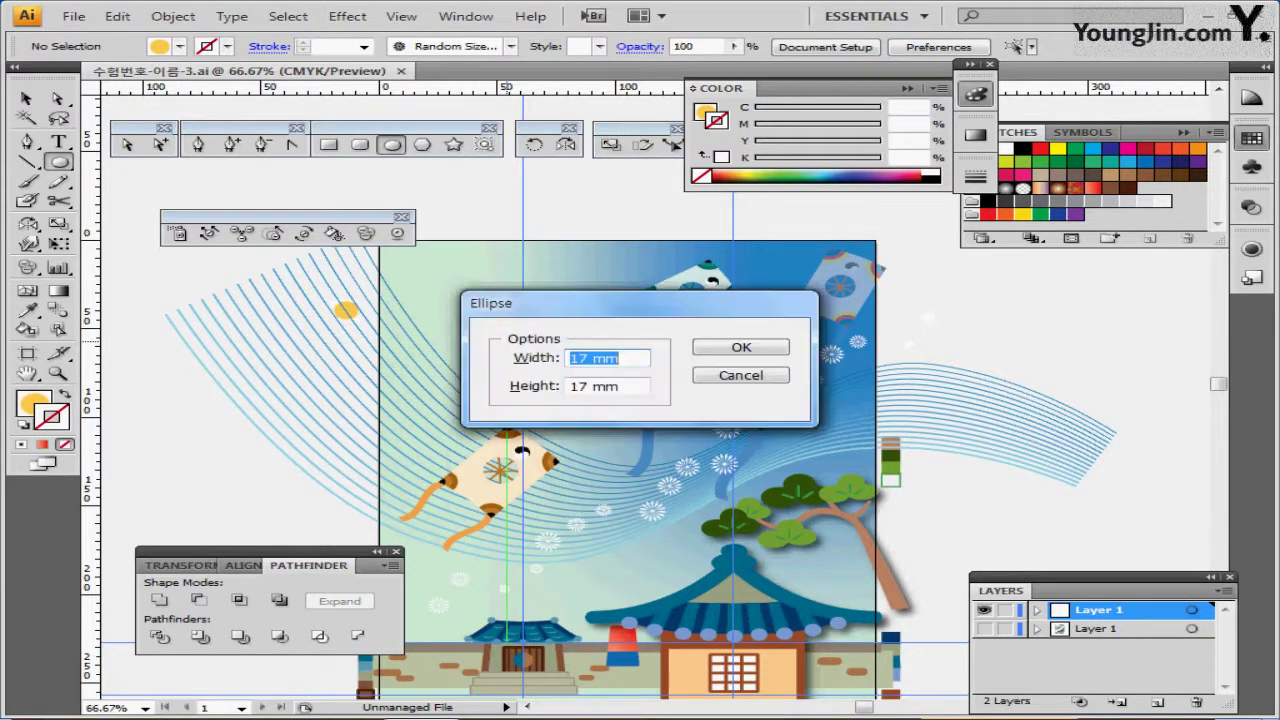
type("110")
key("Tab")
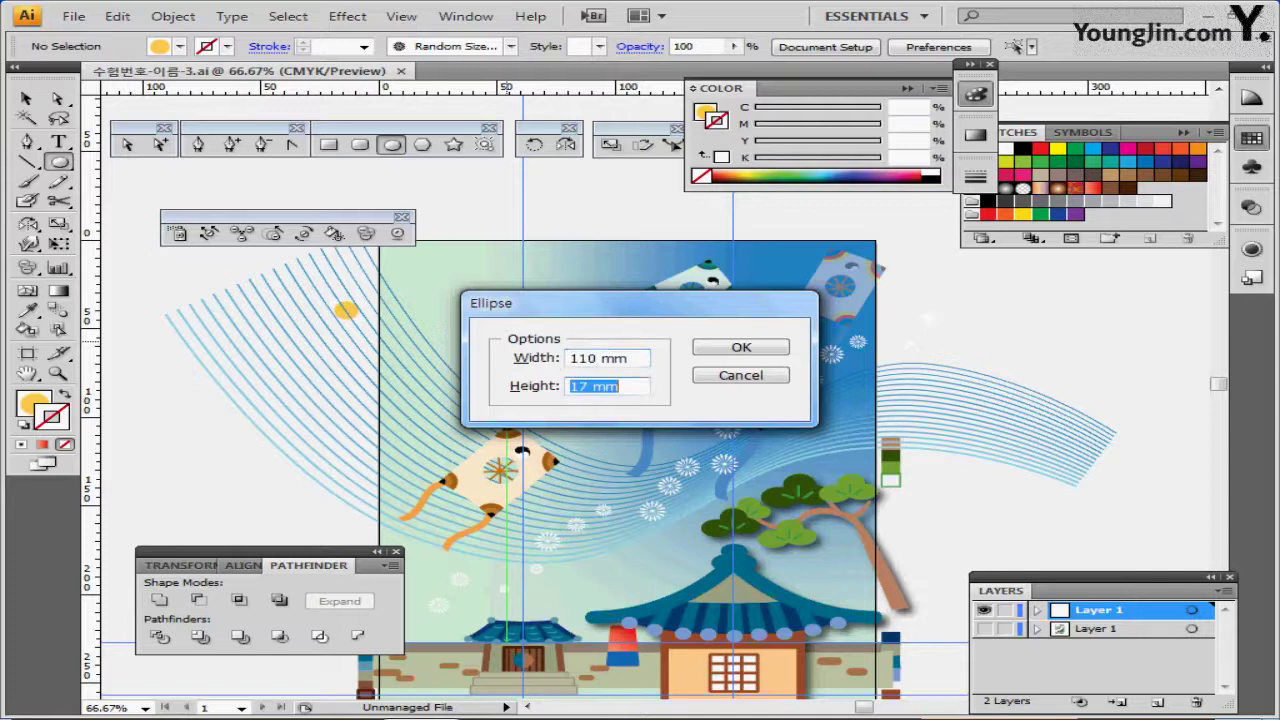
type("100")
key("BackSpace")
key("BackSpace")
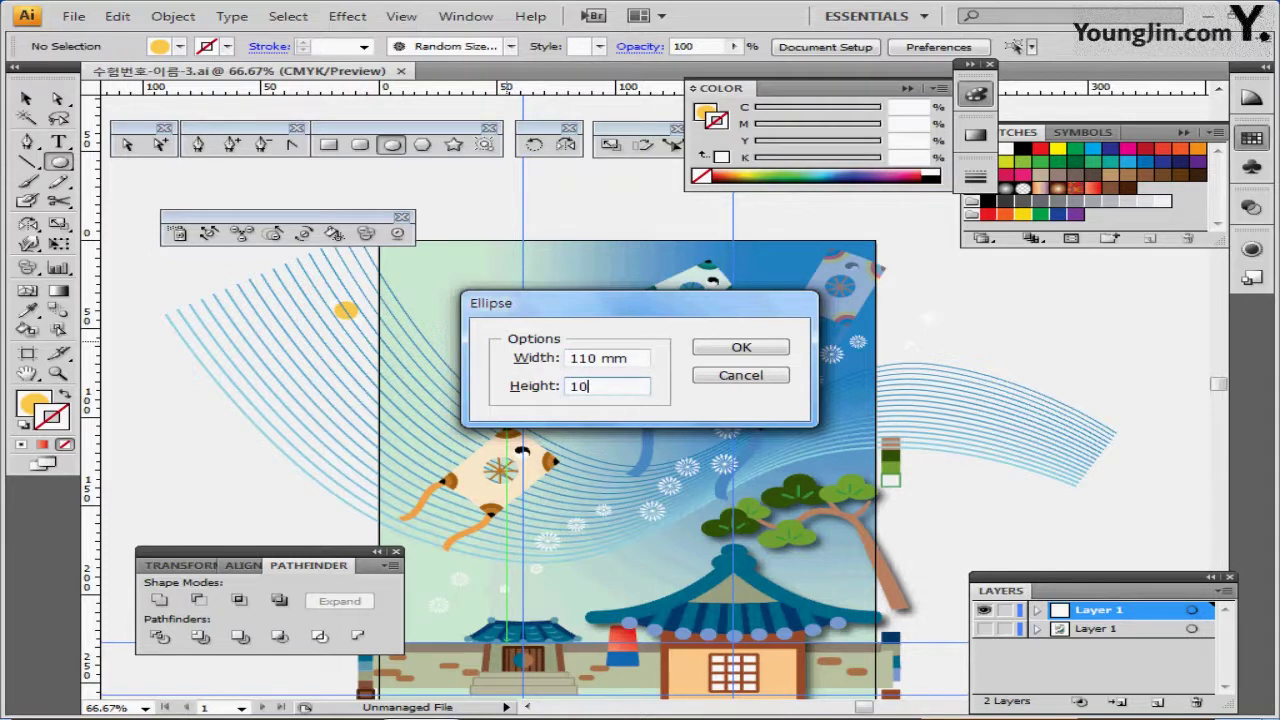
type("10")
key("Return")
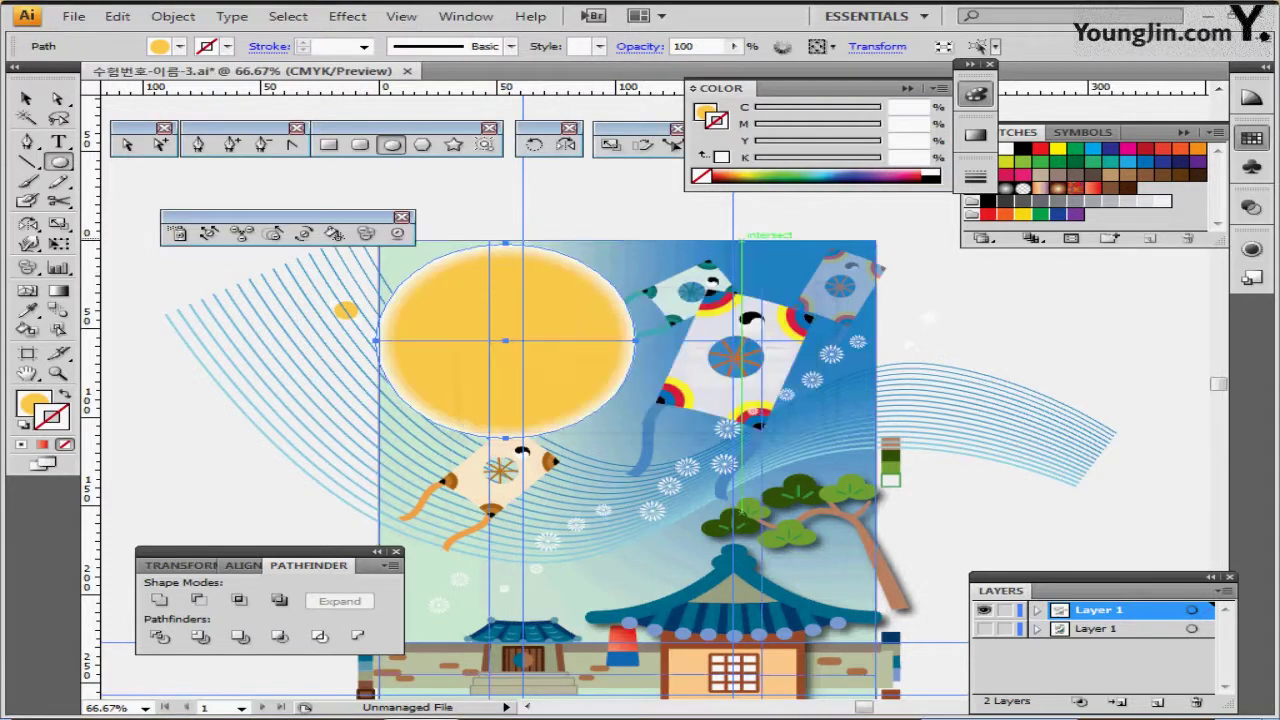
Show the finished poster beneath in outline view, align the yellow circle with its title circle, and return the upper layer to preview.
left_click(984, 629)
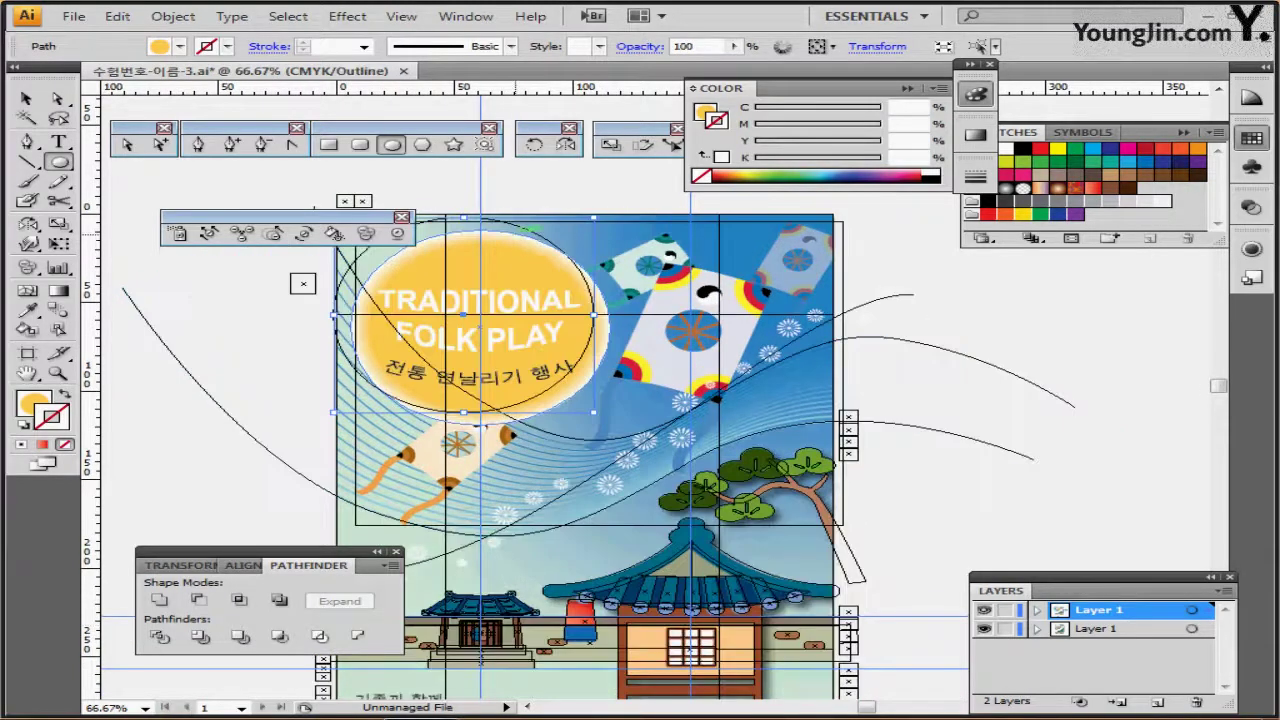
left_click_drag(538, 262, 575, 249)
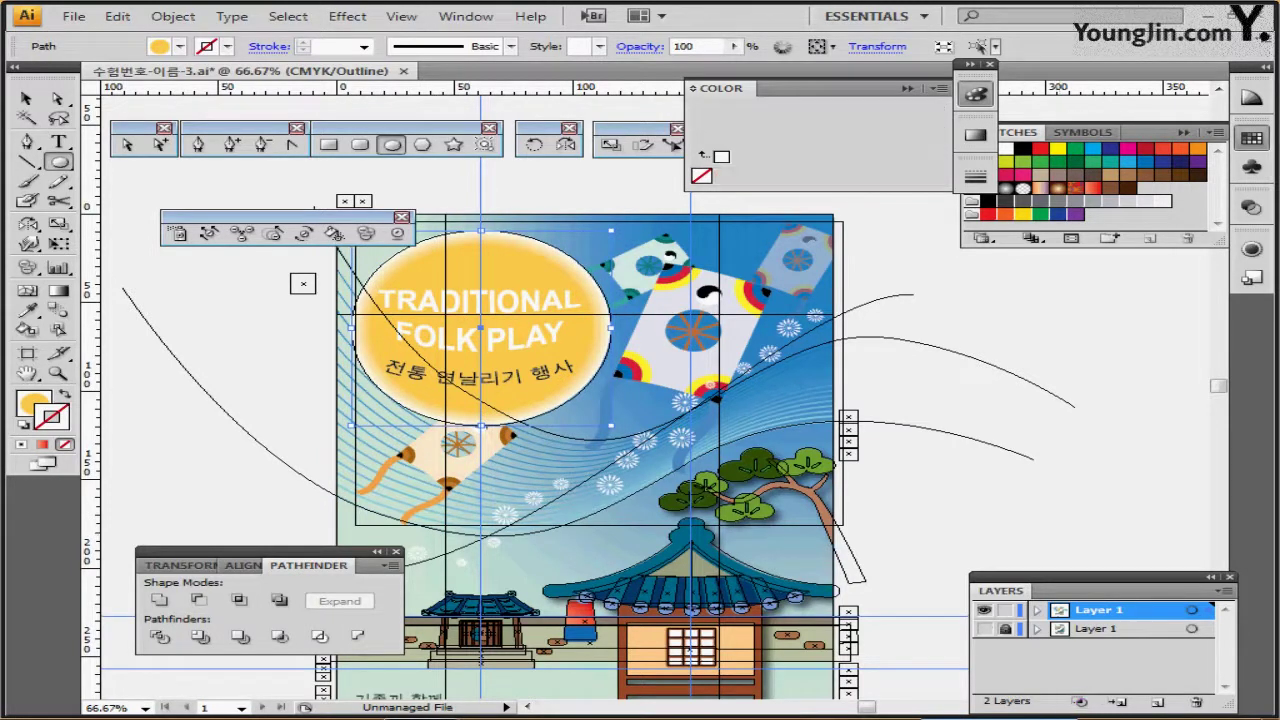
left_click(984, 610, "ctrl")
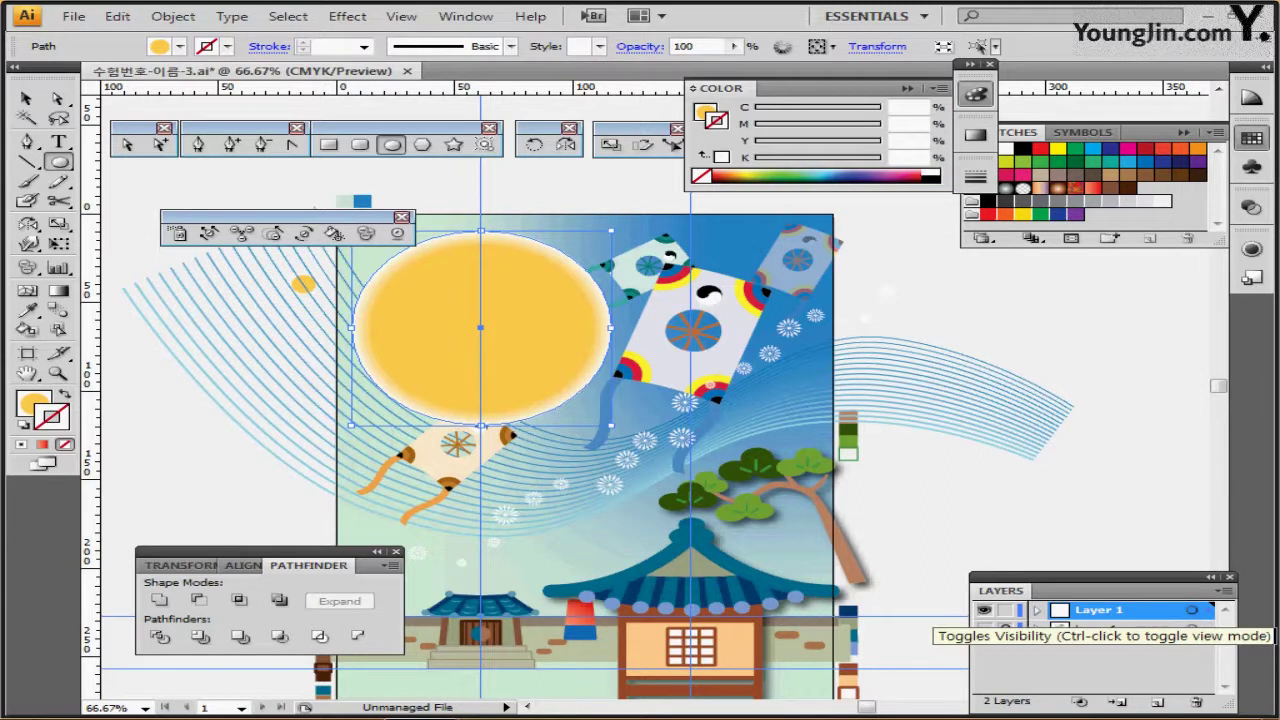
Save the poster and examine the colors and locations of both stops in the yellow title circle's radial gradient.
key("ctrl+s")
left_click(1251, 138)
left_click(1251, 138)
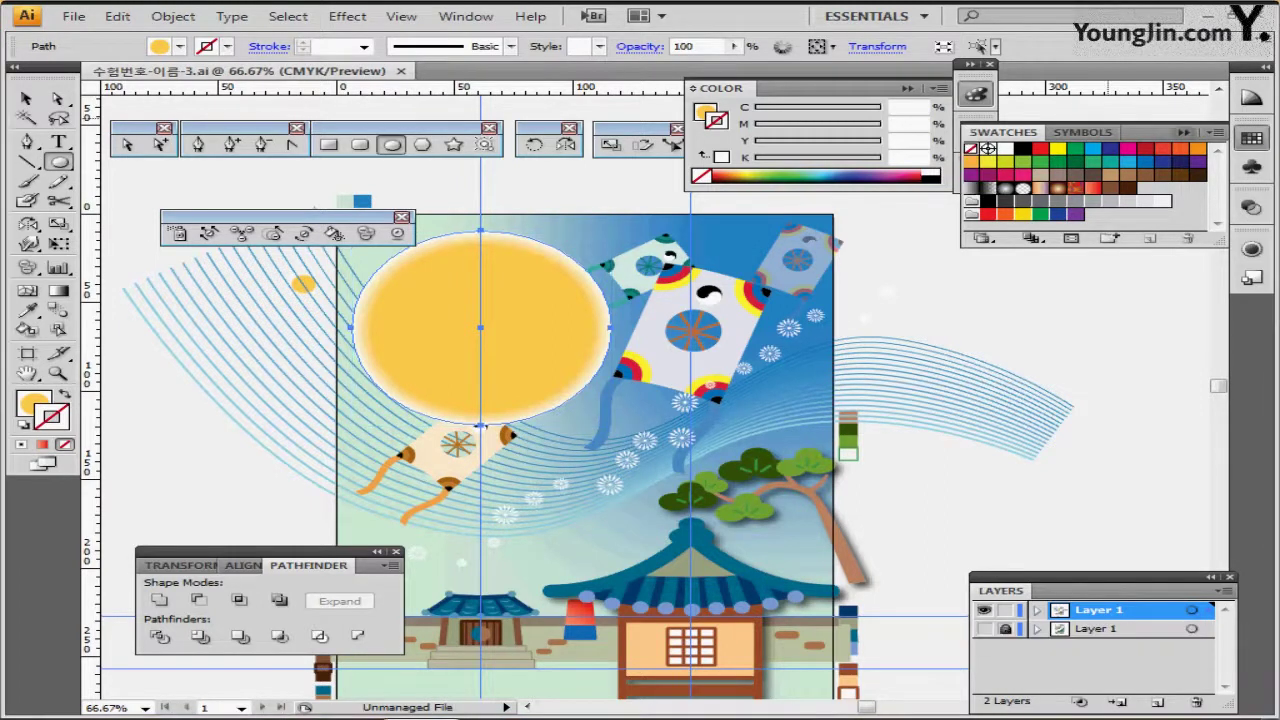
left_click(1251, 138)
left_click(970, 64)
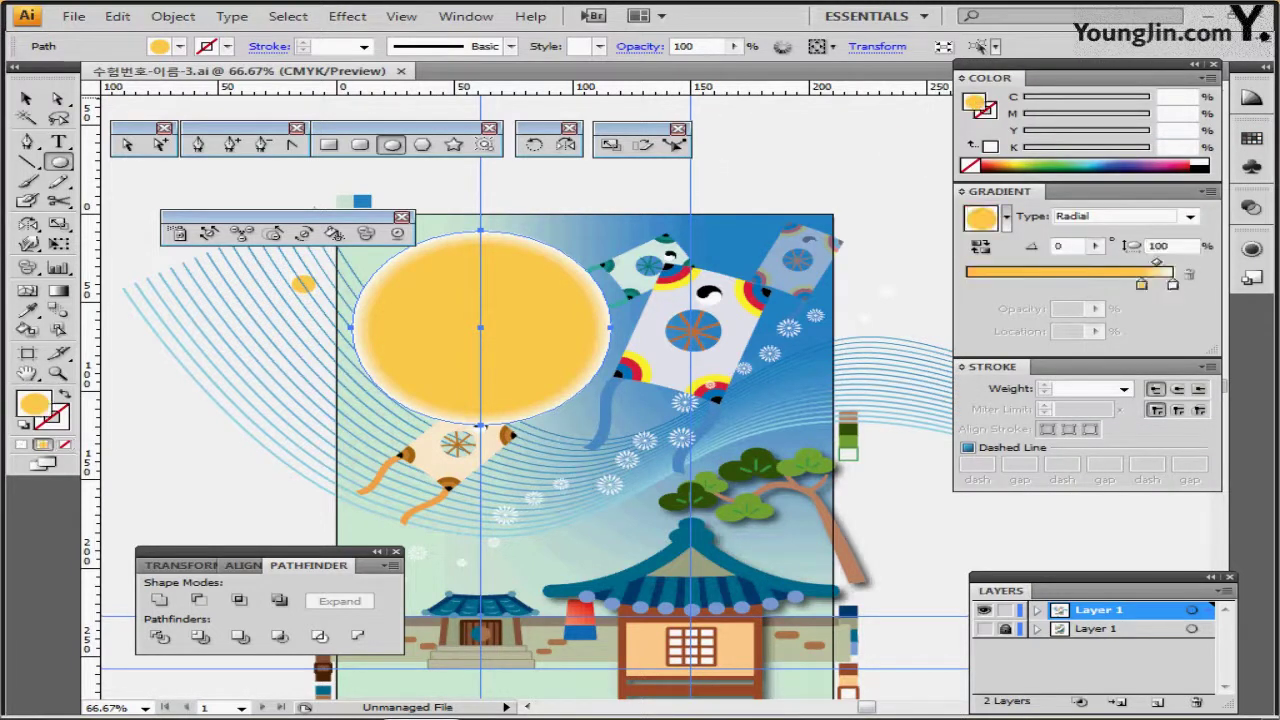
key("ctrl+1")
left_click_drag(863, 289, 920, 315)
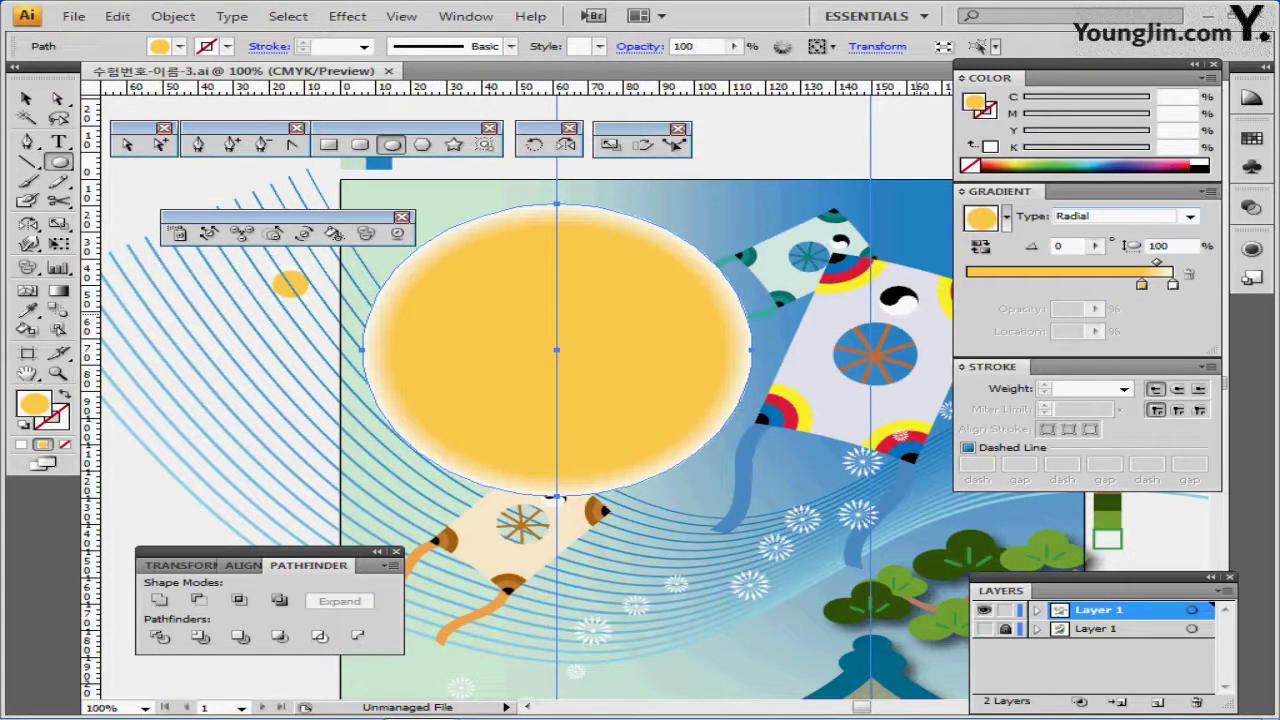
left_click(1141, 284)
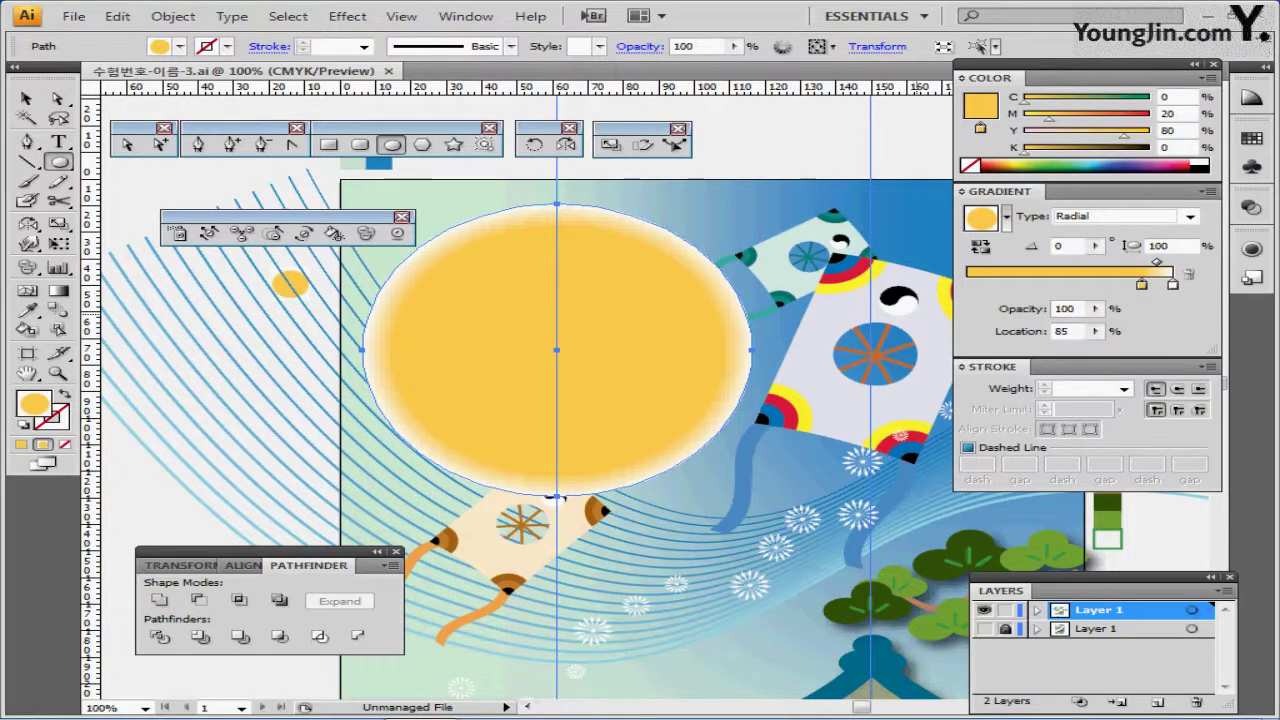
left_click(1173, 285)
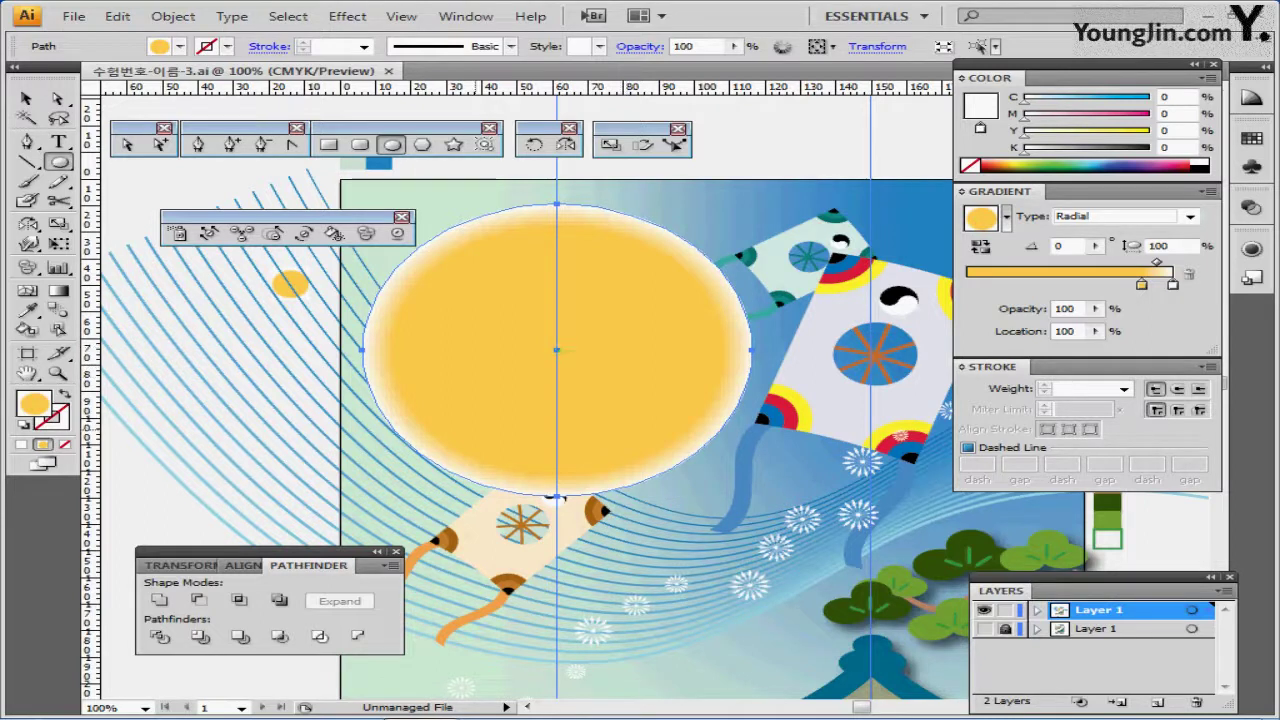
Examine the font and paragraph alignment of the white TRADITIONAL FOLK PLAY text above the artboard.
key("ctrl+minus")
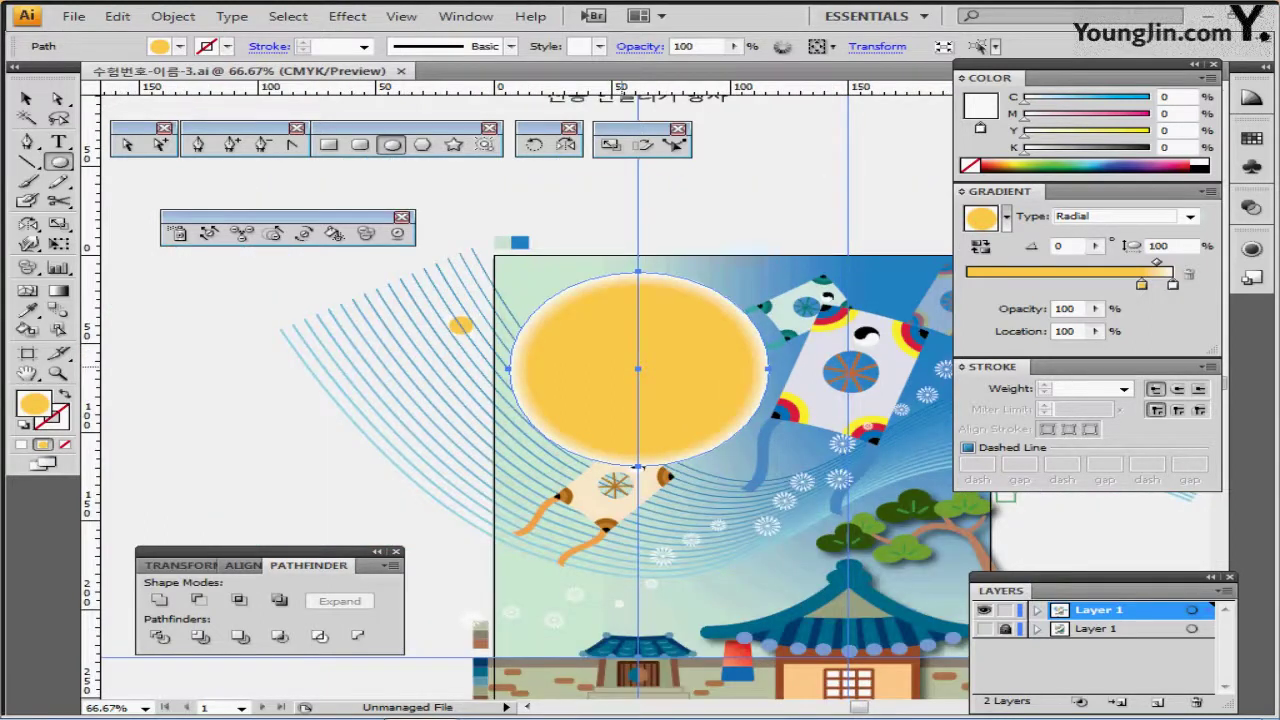
left_click_drag(540, 320, 430, 350)
left_click(59, 142)
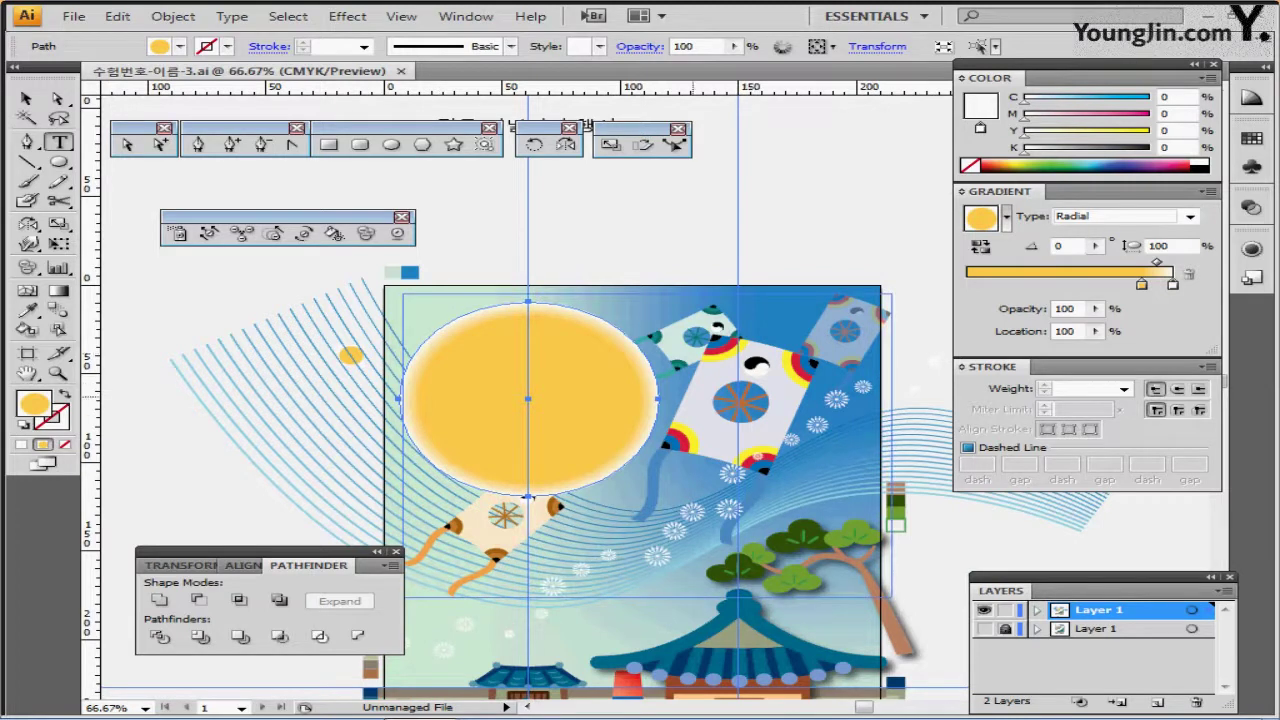
left_click_drag(614, 278, 646, 379)
left_click_drag(592, 298, 589, 392)
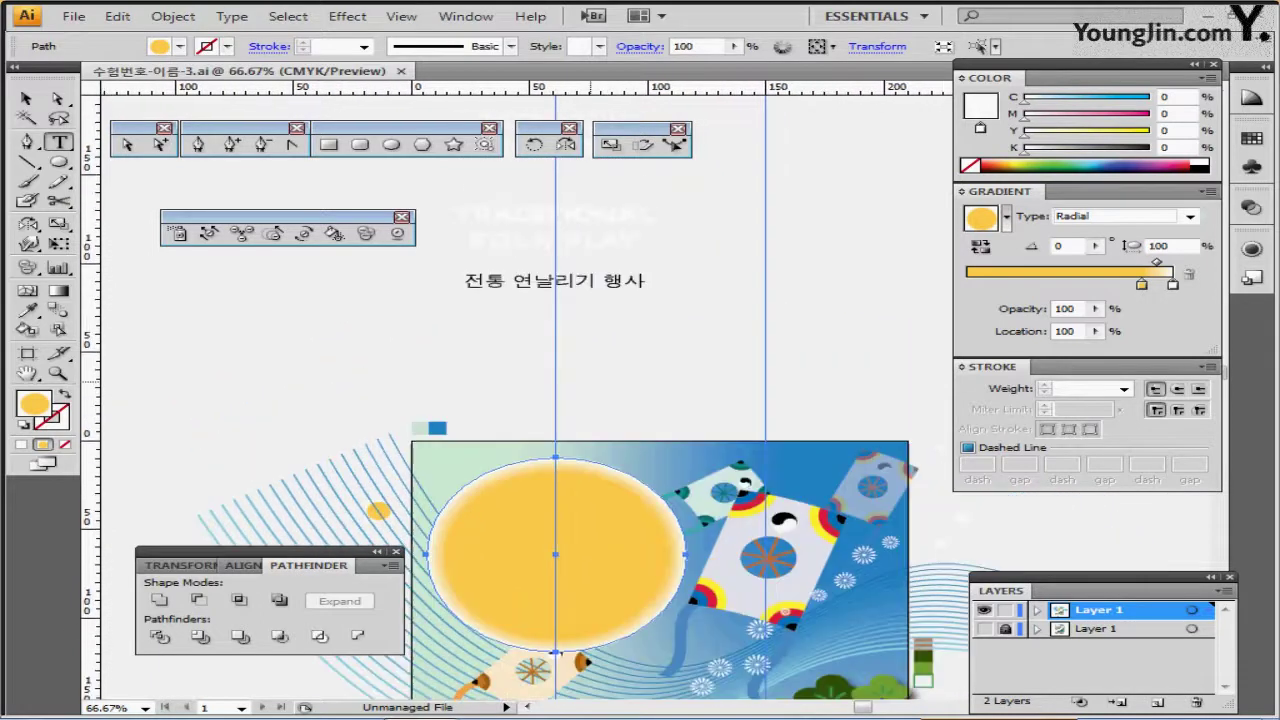
left_click(592, 241, "ctrl")
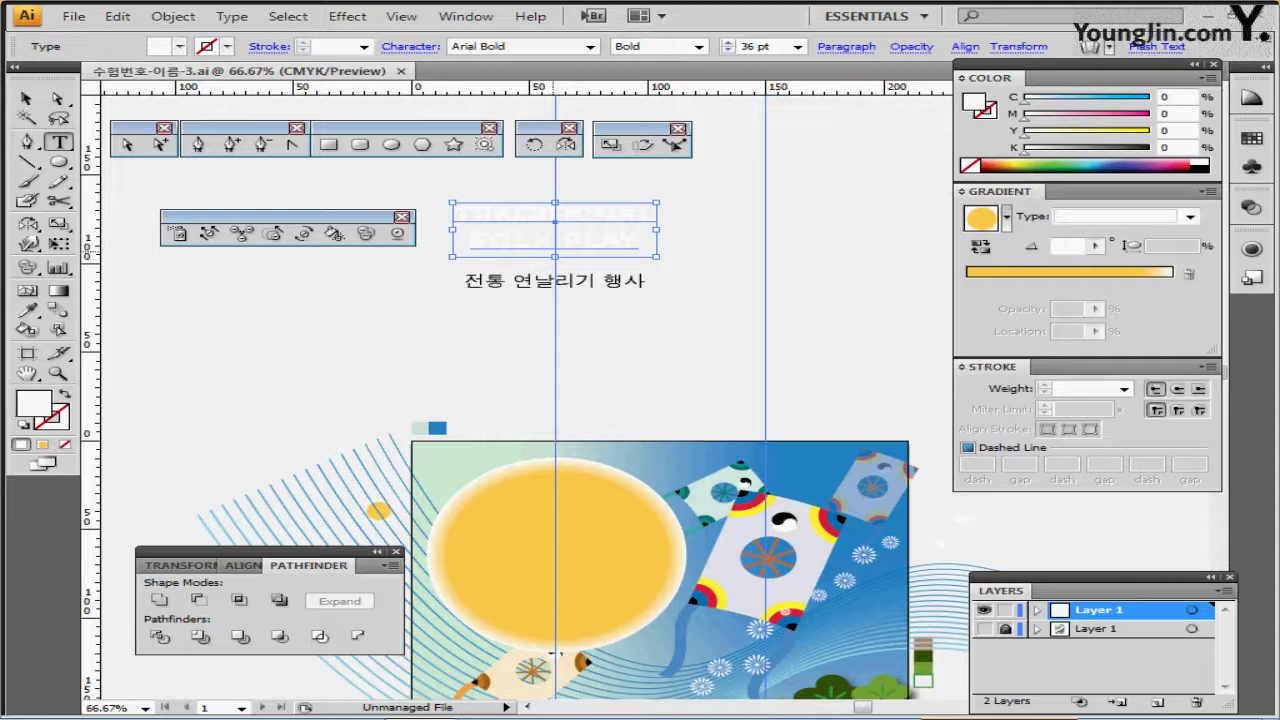
left_click(555, 232)
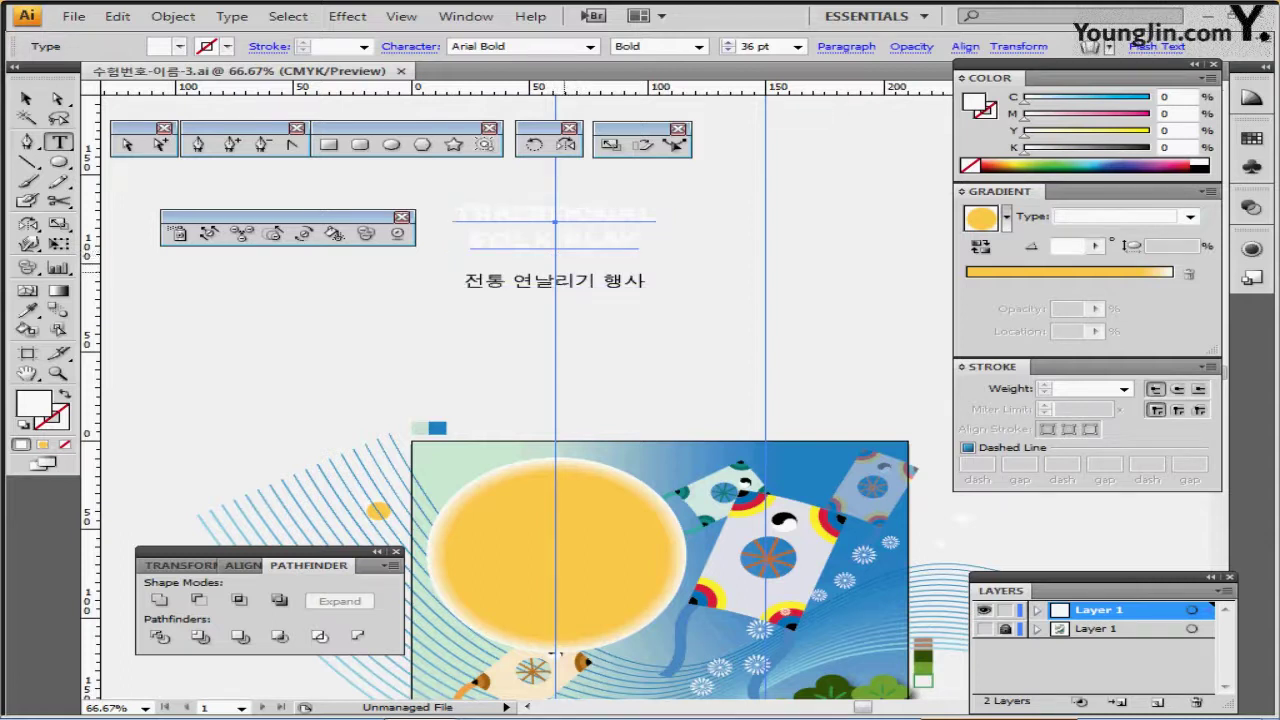
left_click(846, 46)
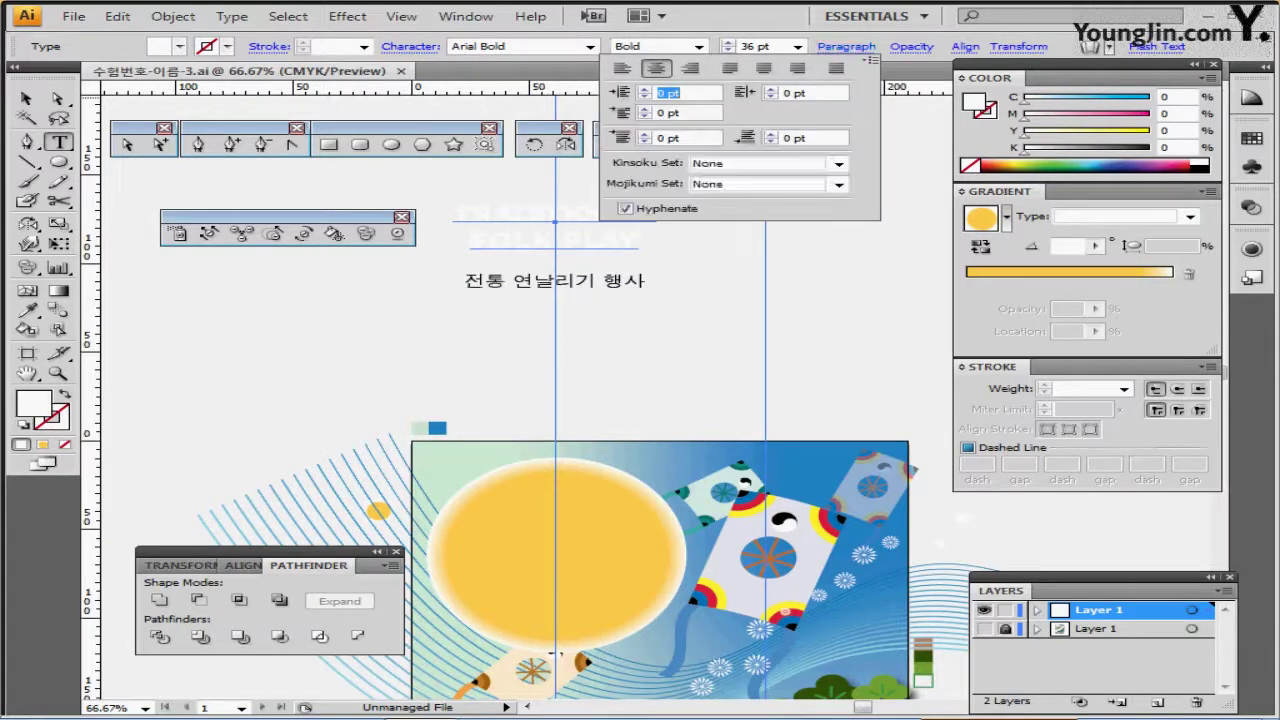
left_click(846, 46)
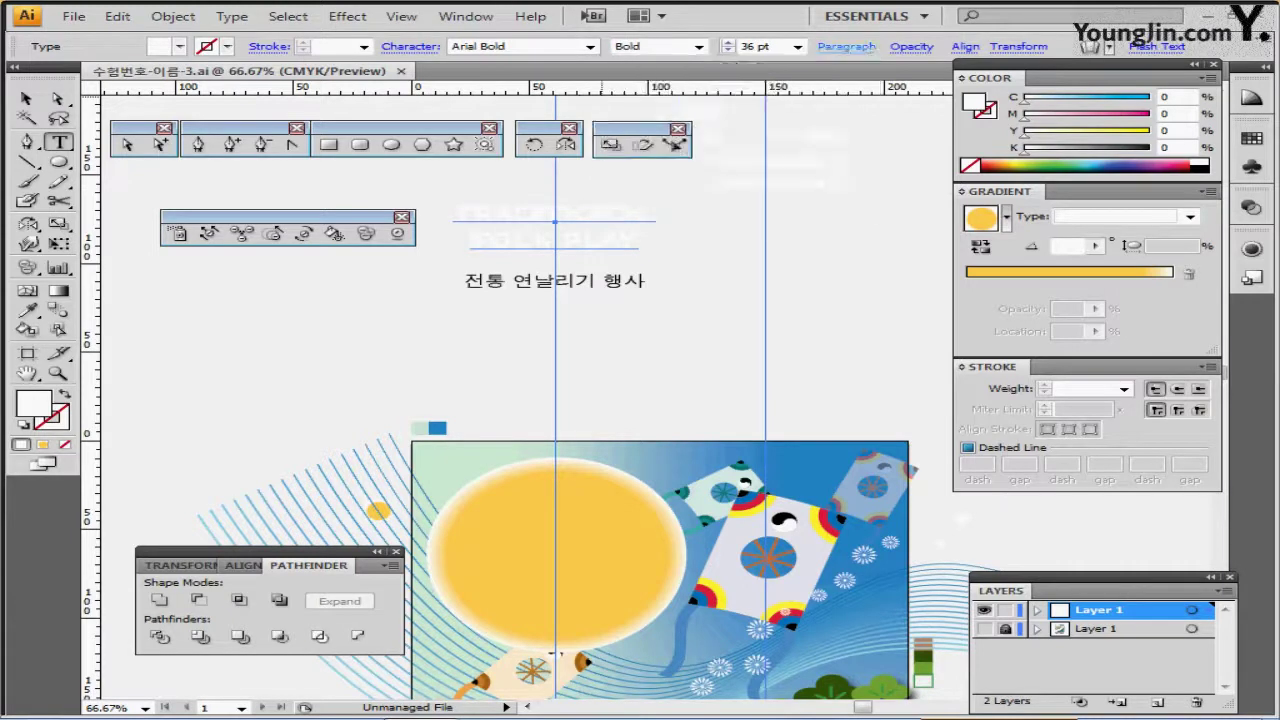
left_click(511, 388, "ctrl")
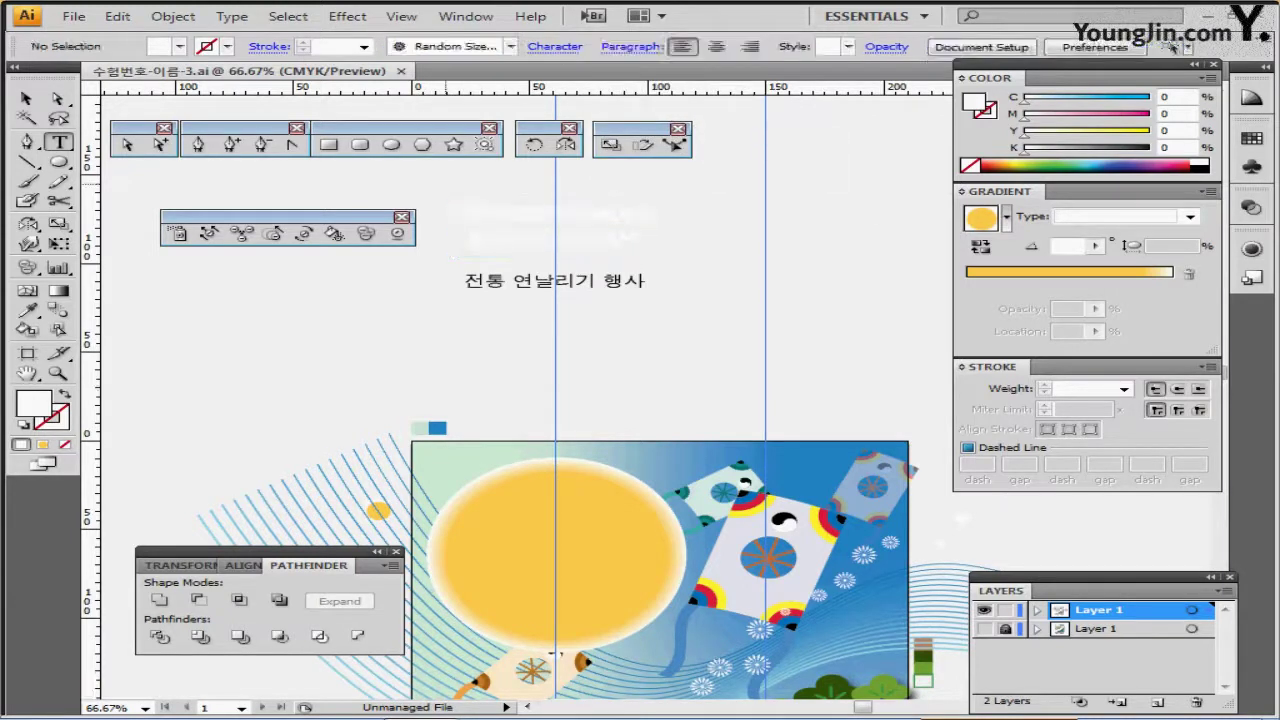
Move the TRADITIONAL FOLK PLAY and 전통 연날리기 행사 texts from above the artboard onto the yellow title circle.
left_click_drag(480, 182, 576, 314)
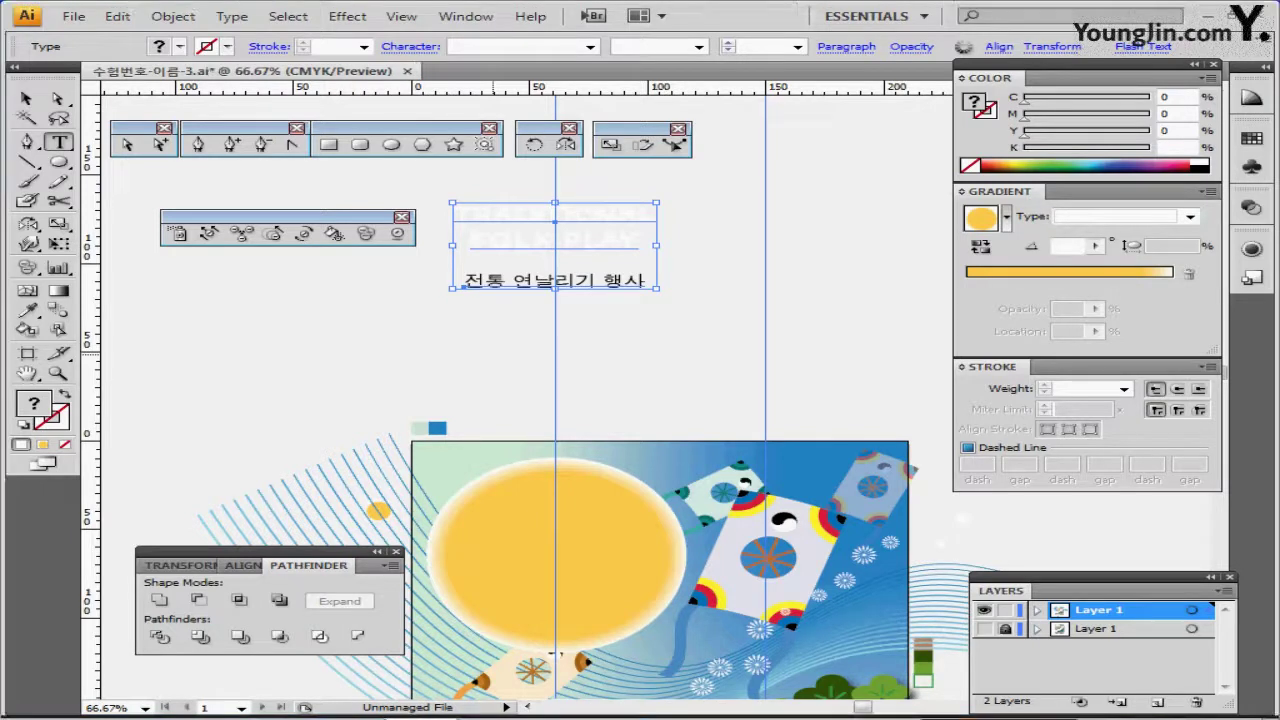
left_click_drag(593, 246, 594, 556)
key("ctrl+equal")
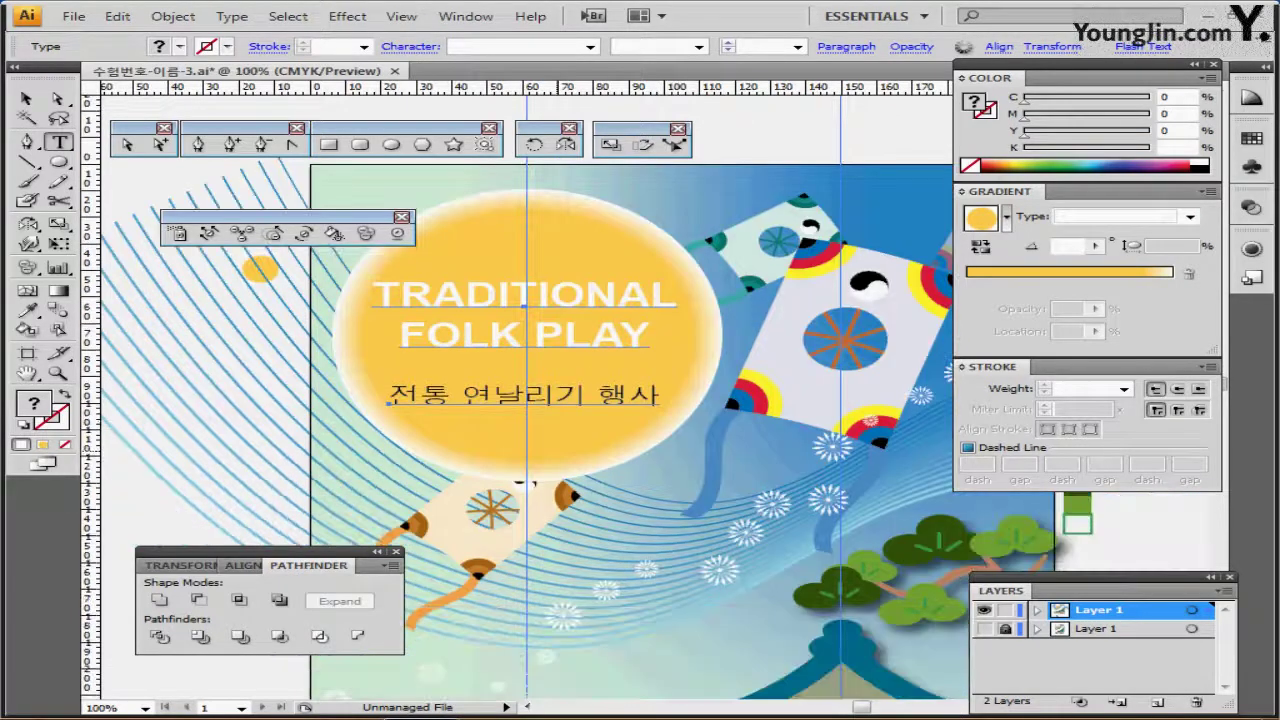
Warp only the TRADITIONAL FOLK PLAY text with a horizontal Arc envelope at 30% bend, previewing the result.
left_click(523, 401, "ctrl+shift")
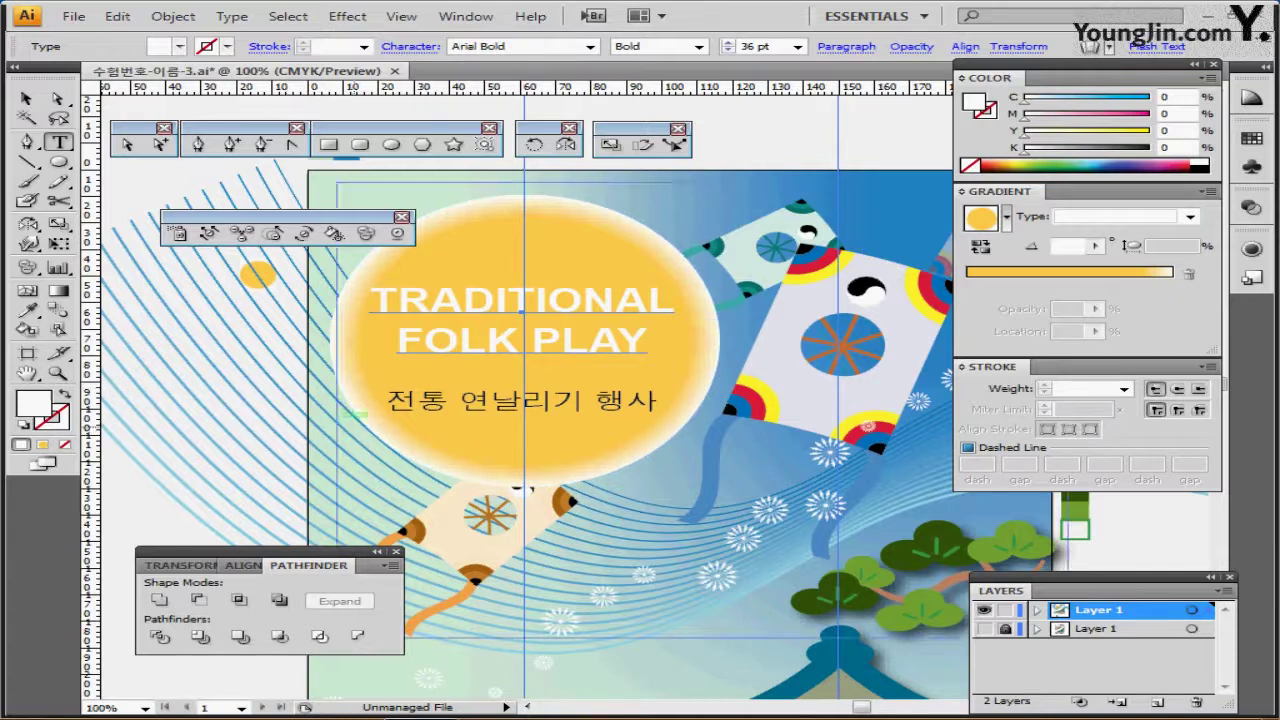
left_click(173, 16)
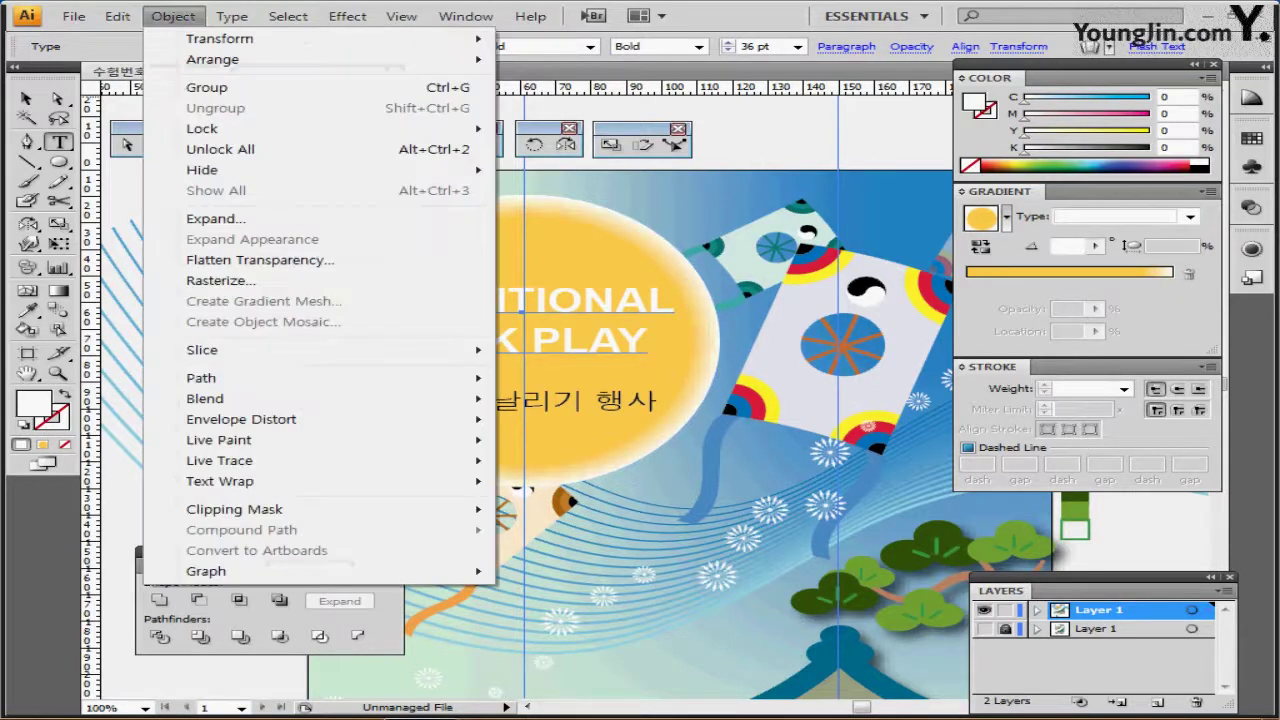
mouse_move(250, 419)
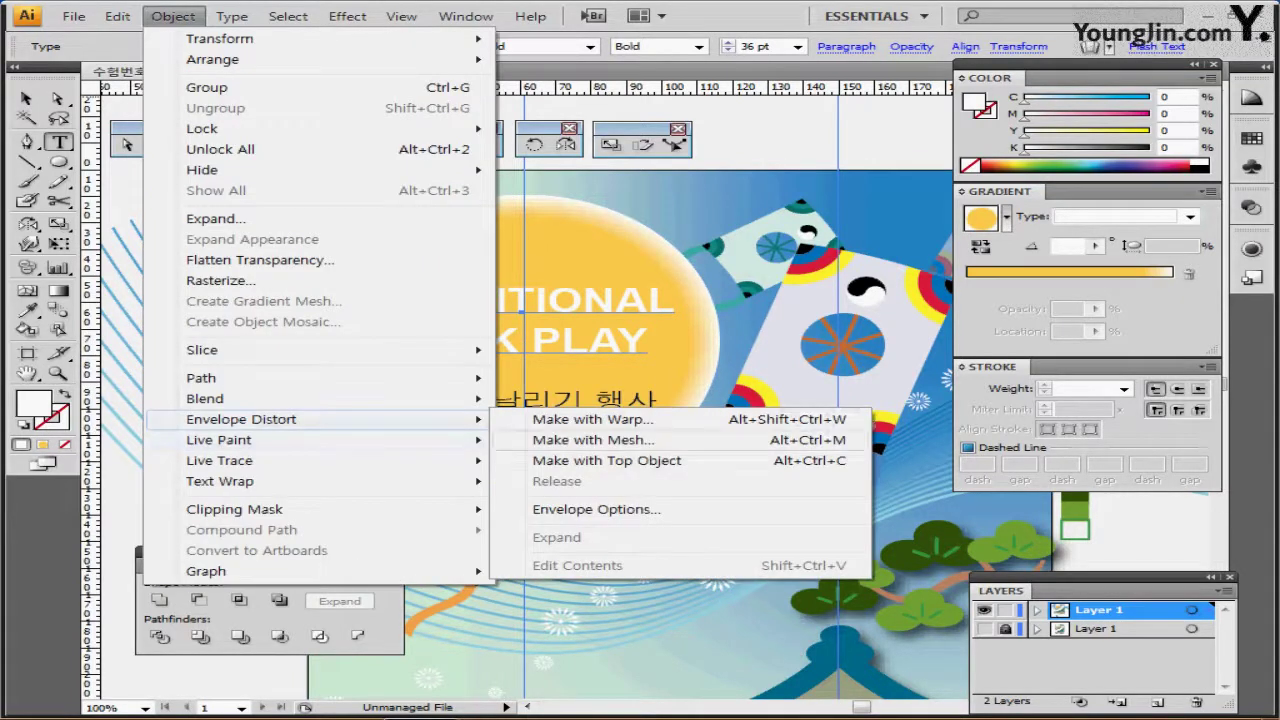
left_click(592, 419)
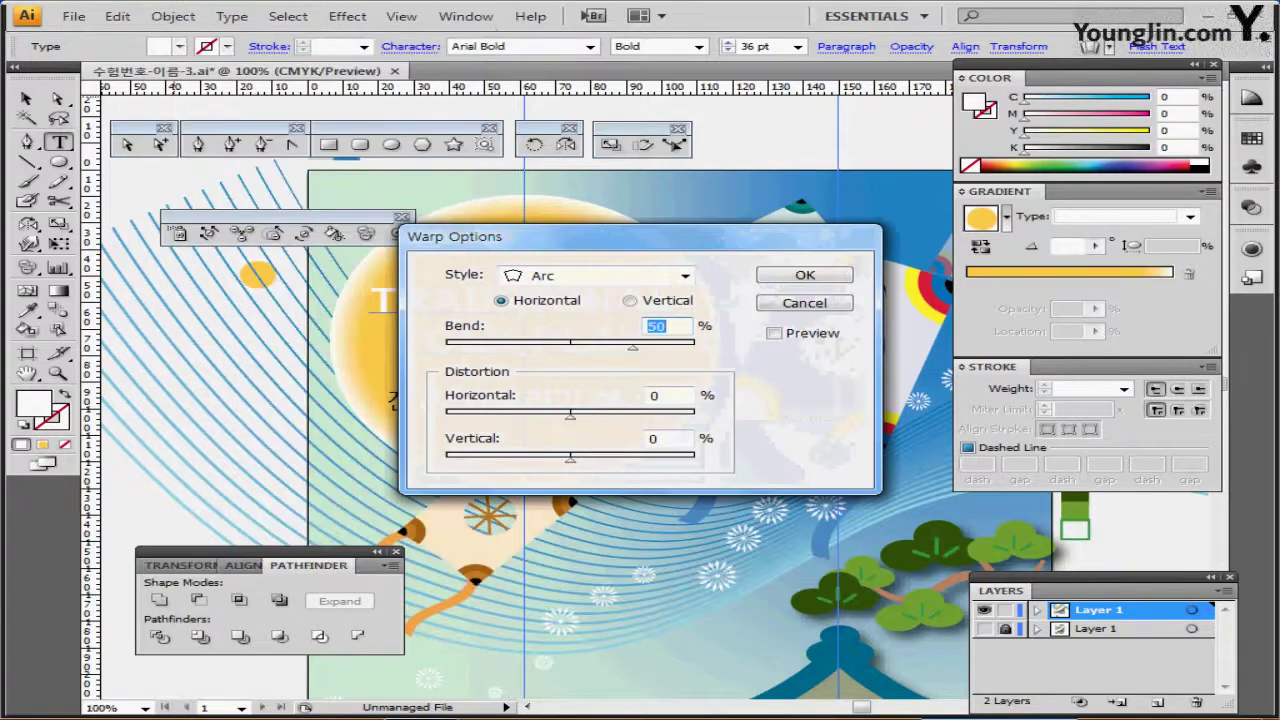
left_click_drag(480, 236, 730, 226)
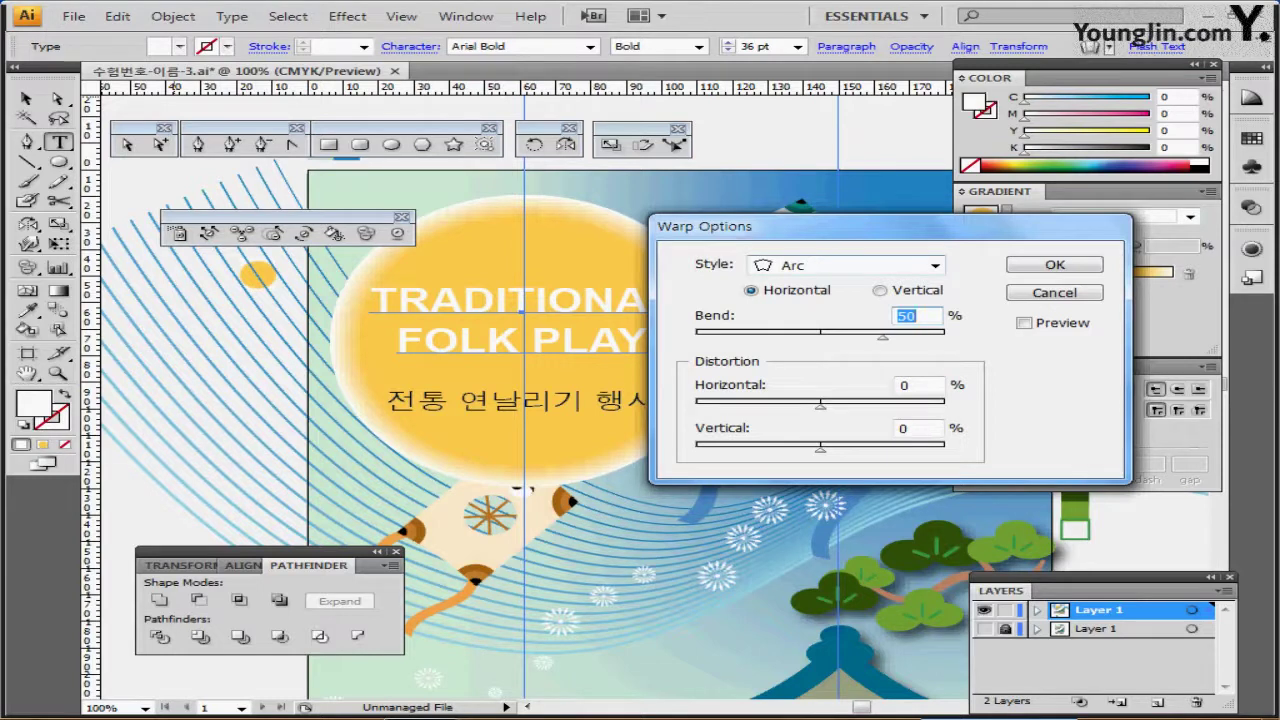
left_click(1024, 323)
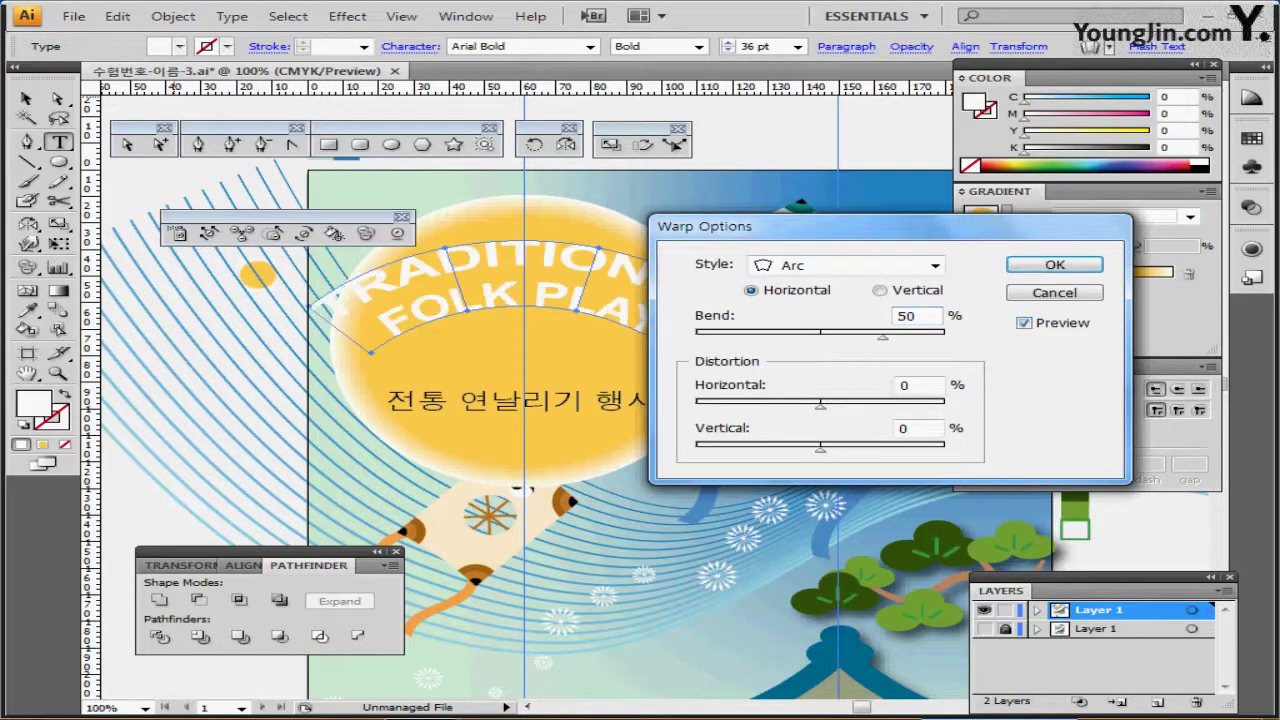
double_click(906, 316)
type("30")
key("Return")
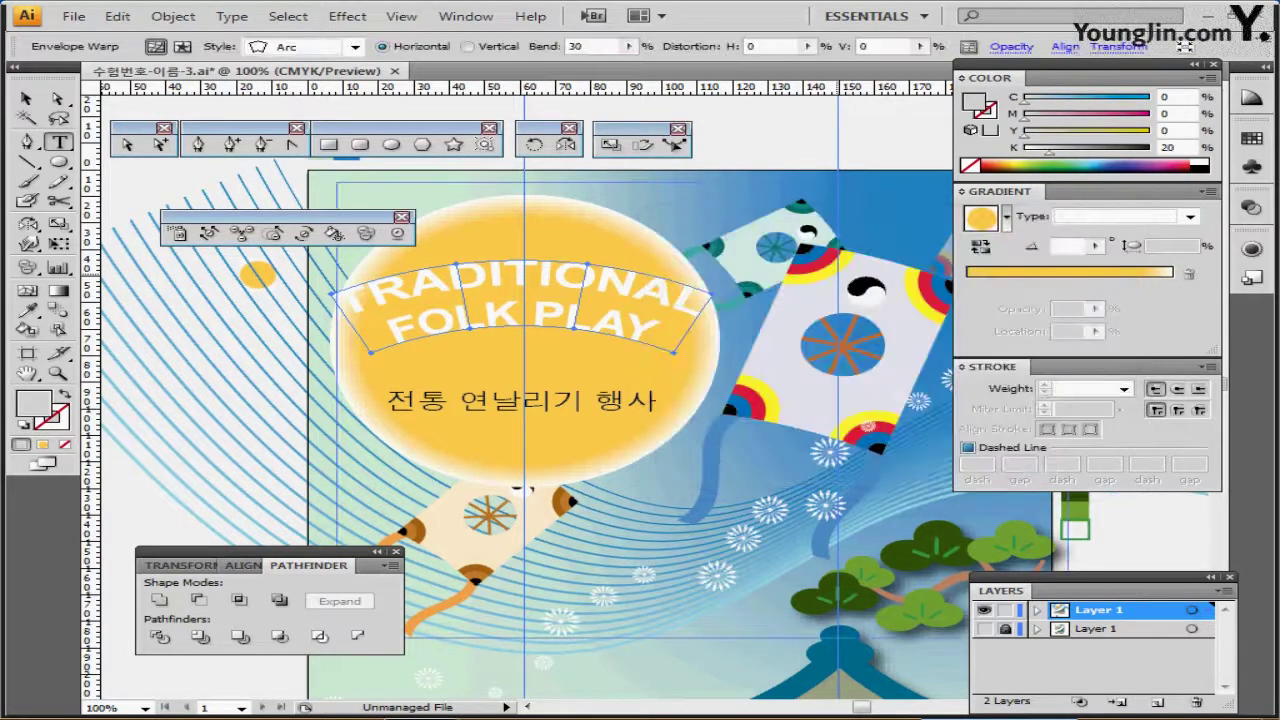
Warp the 전통 연날리기 행사 text below the title with a horizontal Arc envelope at -25% bend.
left_click(27, 98)
left_click(418, 405)
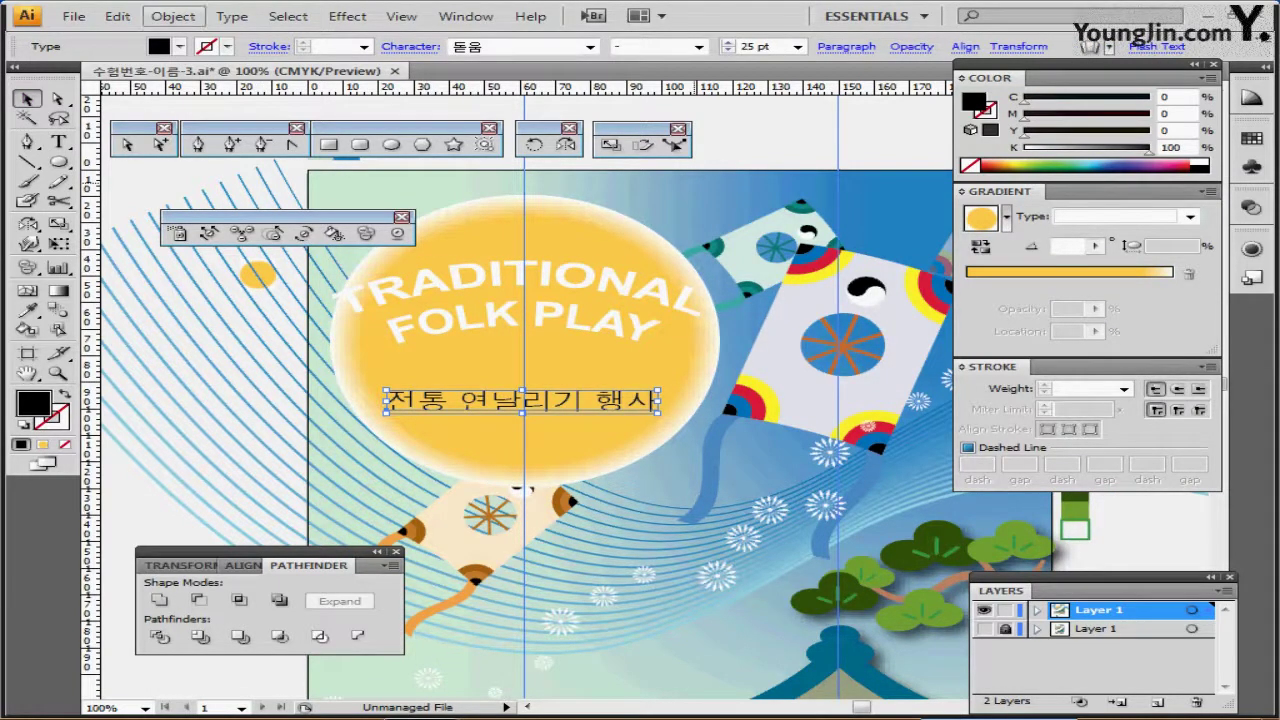
left_click(172, 16)
mouse_move(260, 419)
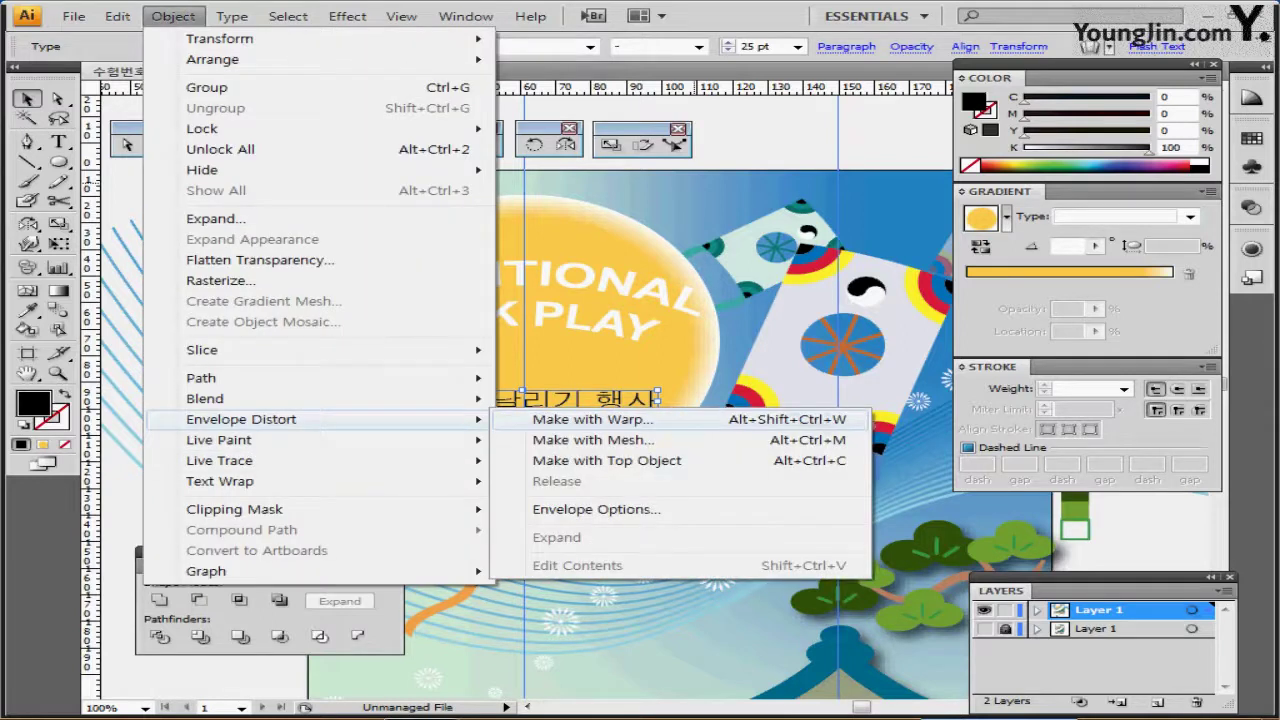
left_click(592, 419)
left_click_drag(700, 217, 803, 217)
left_click_drag(1025, 308, 999, 308)
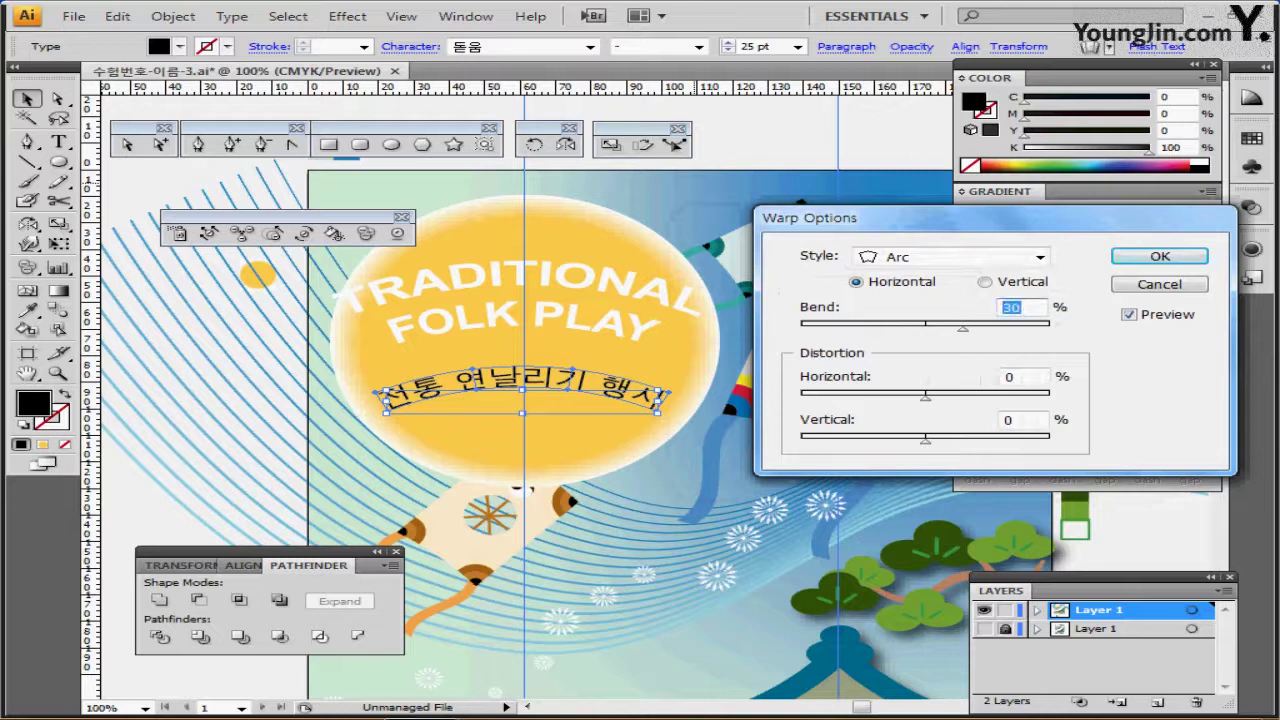
type("-25")
key("Return")
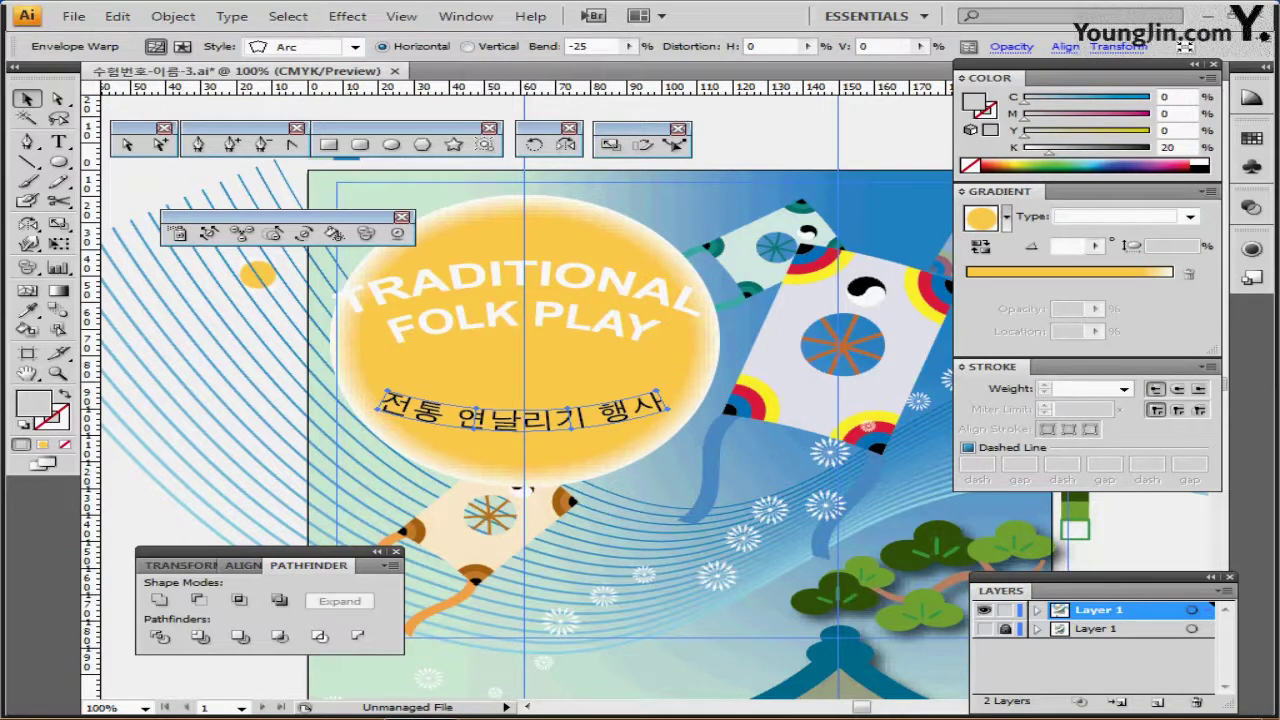
Compare with the finished poster in outline view, nudge the arched English title slightly down, restore preview with the reference hidden, and save.
key("ctrl+minus")
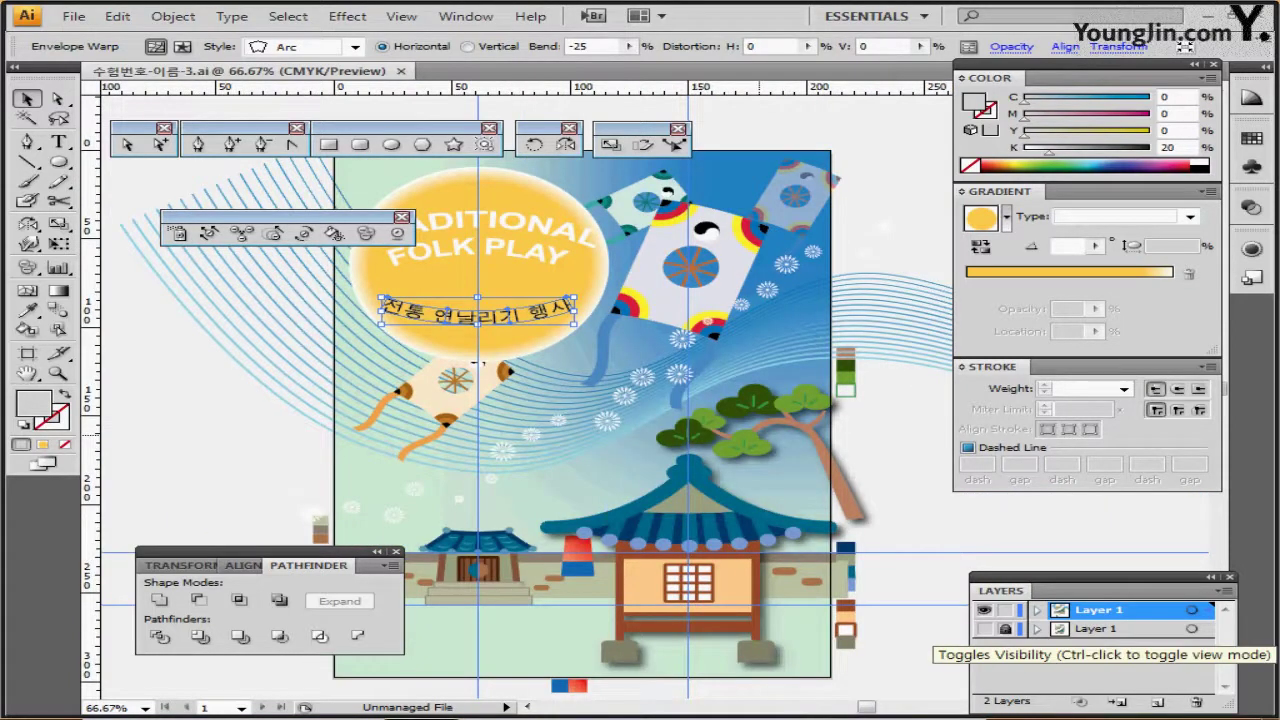
left_click(985, 628, "ctrl")
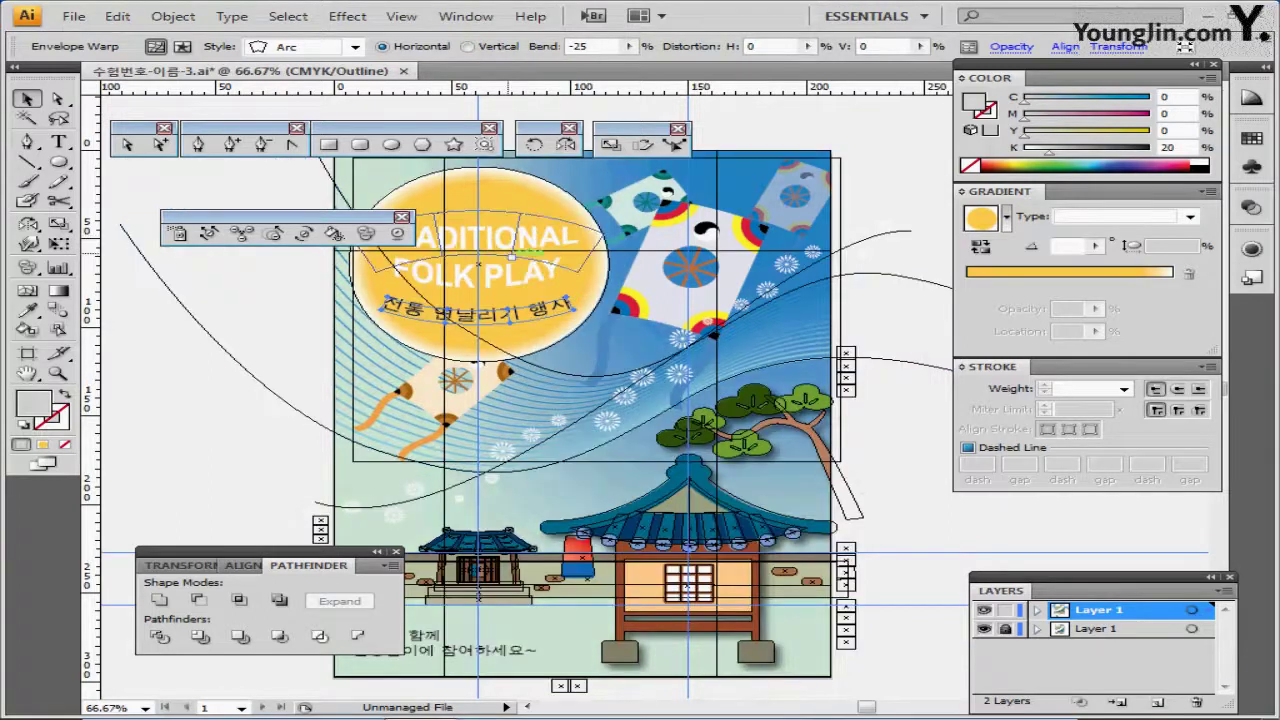
key("ctrl+shift+a")
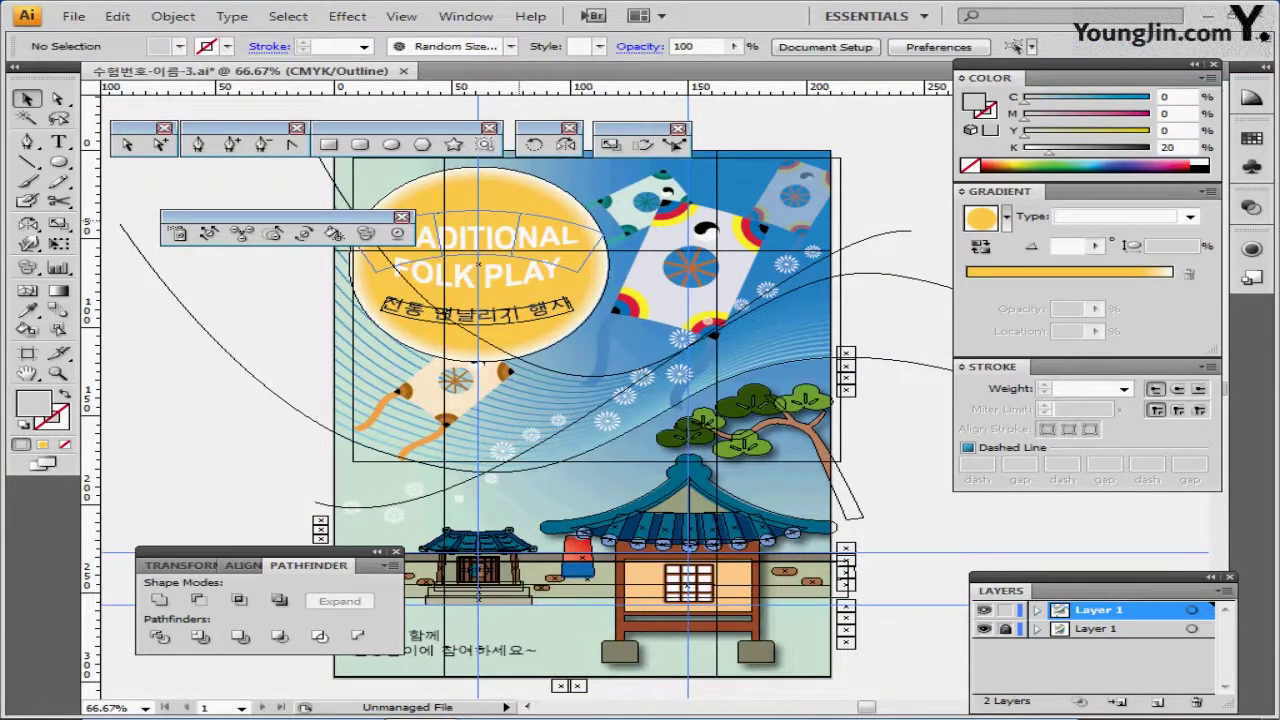
left_click(480, 262)
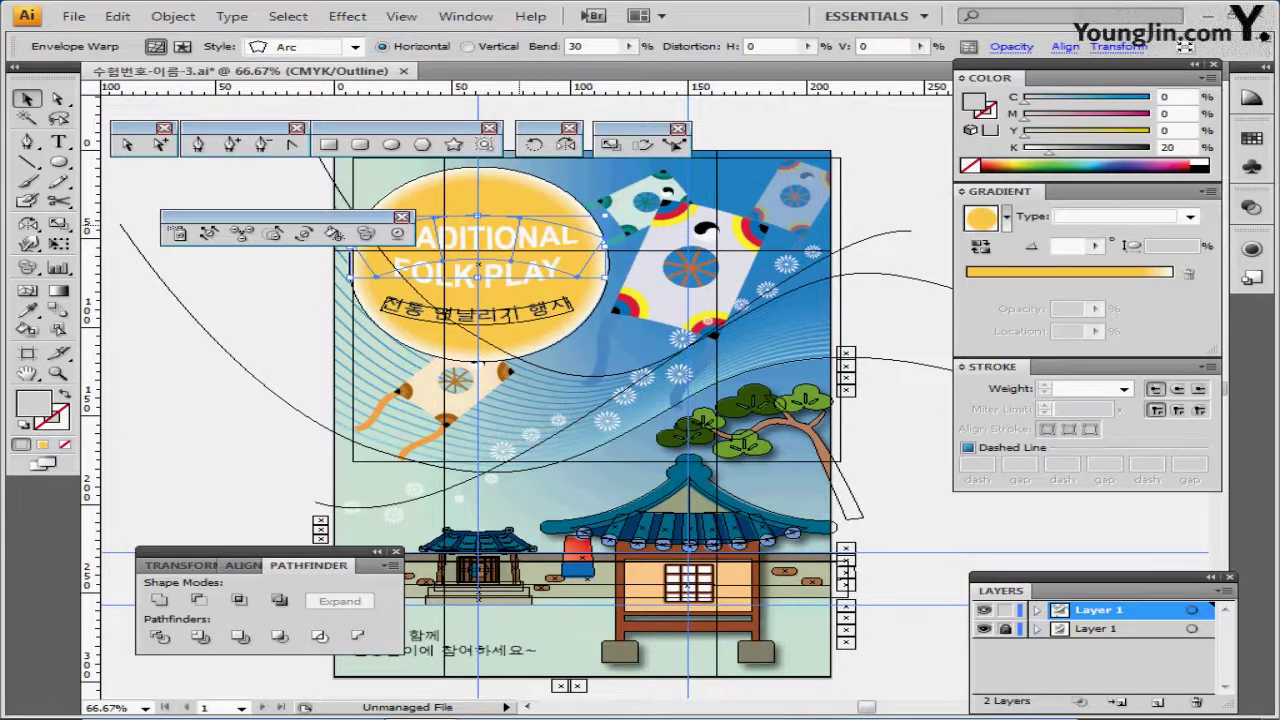
key("ctrl+y")
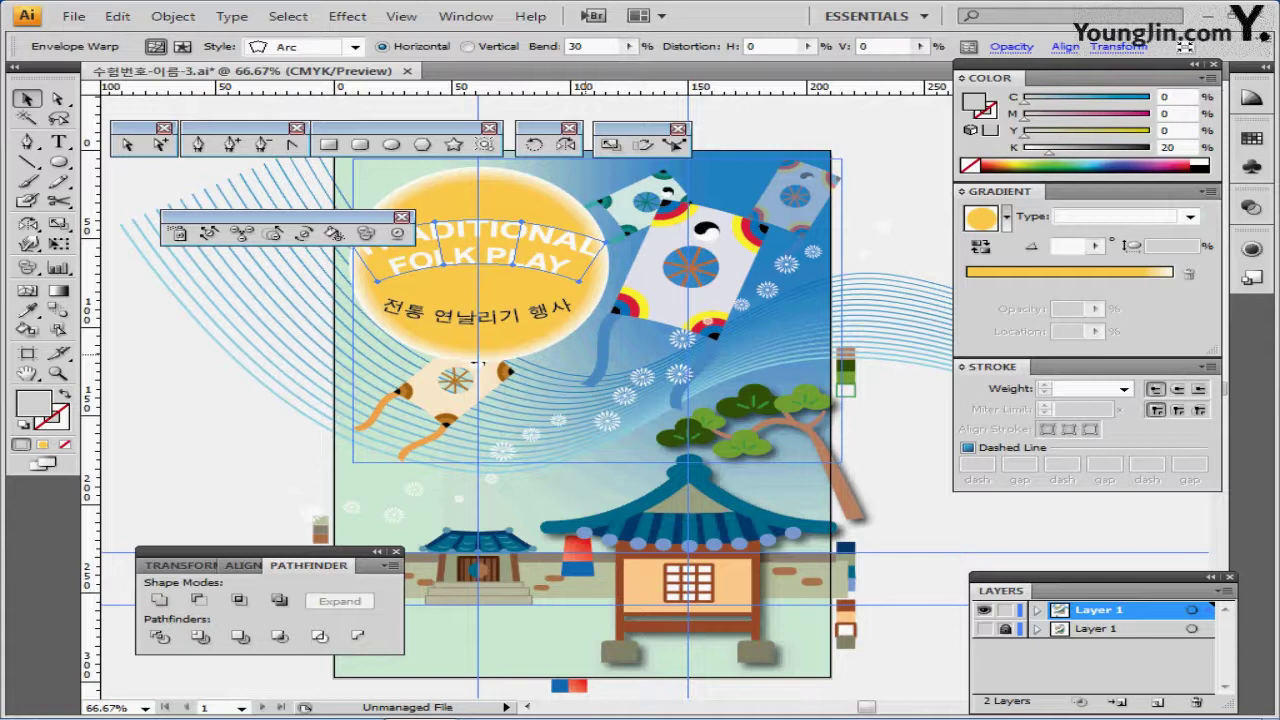
key("ctrl+s")
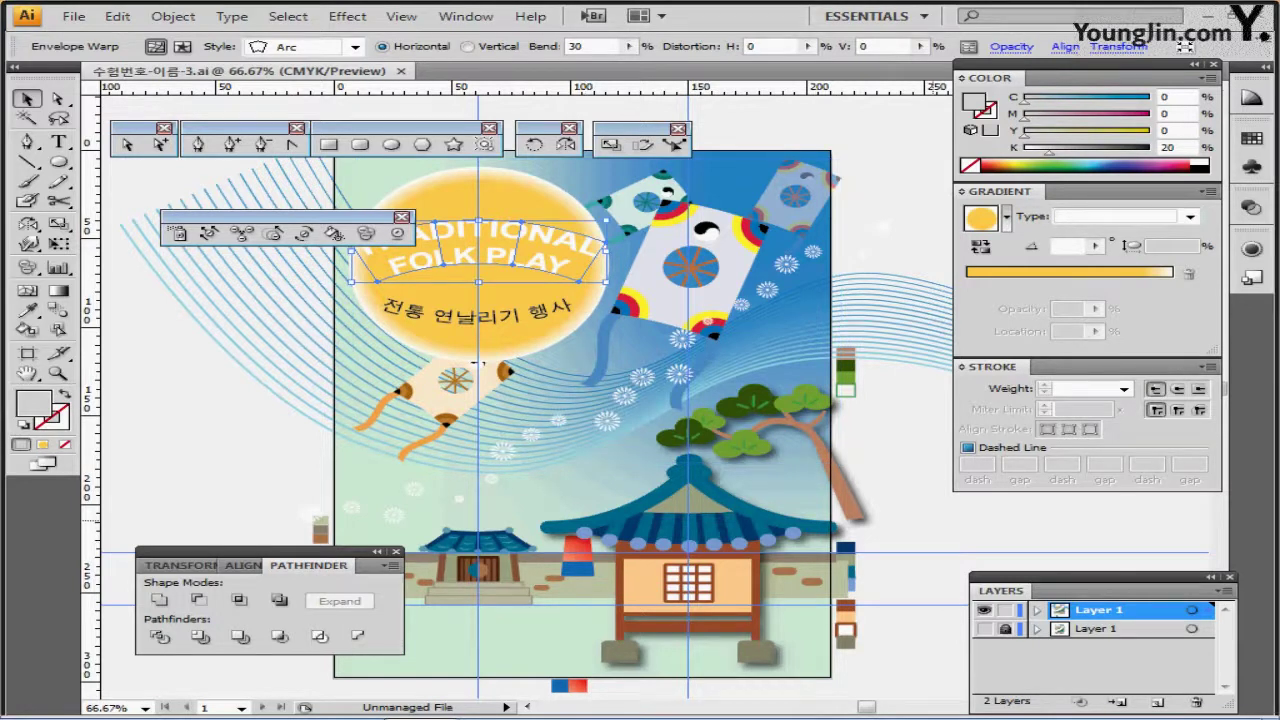
Move the two-line text 가족과 함께 전통놀이에 참여하세요~ from below the artboard onto the green ground under the small gate.
left_click(942, 510)
left_click_drag(942, 510, 959, 330)
left_click_drag(496, 182, 566, 162)
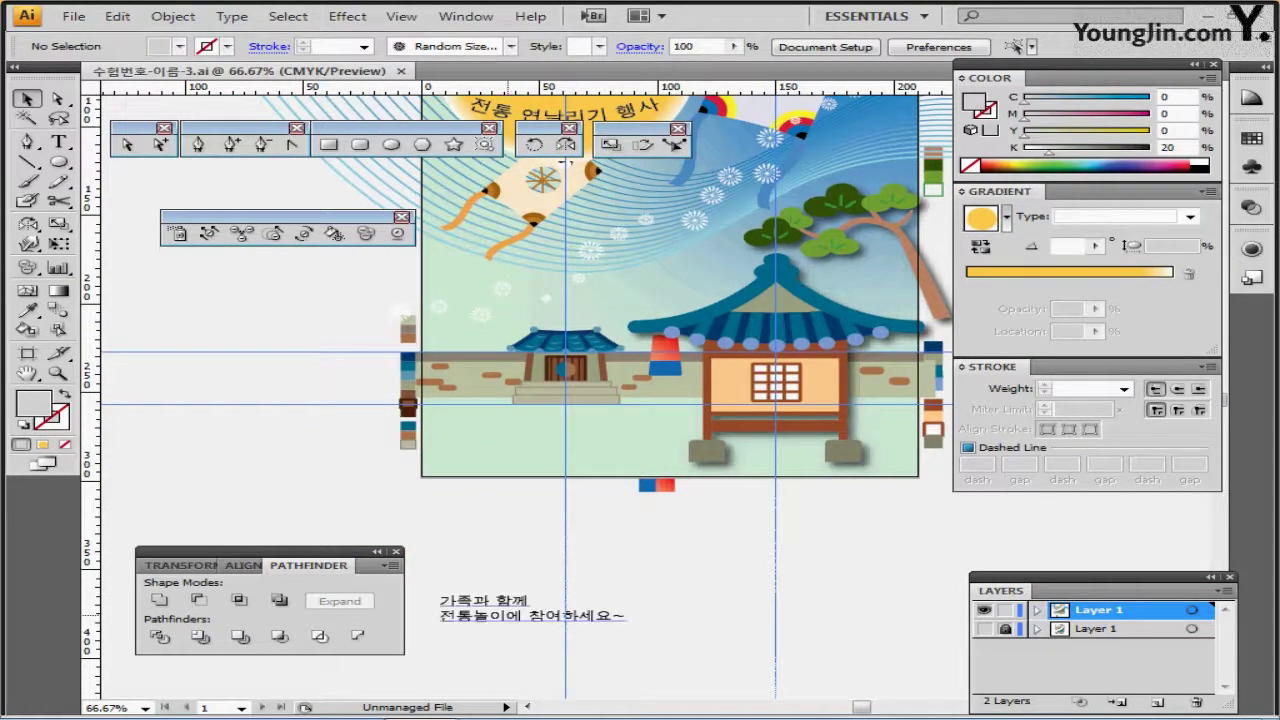
left_click(518, 602)
left_click_drag(533, 611, 548, 450)
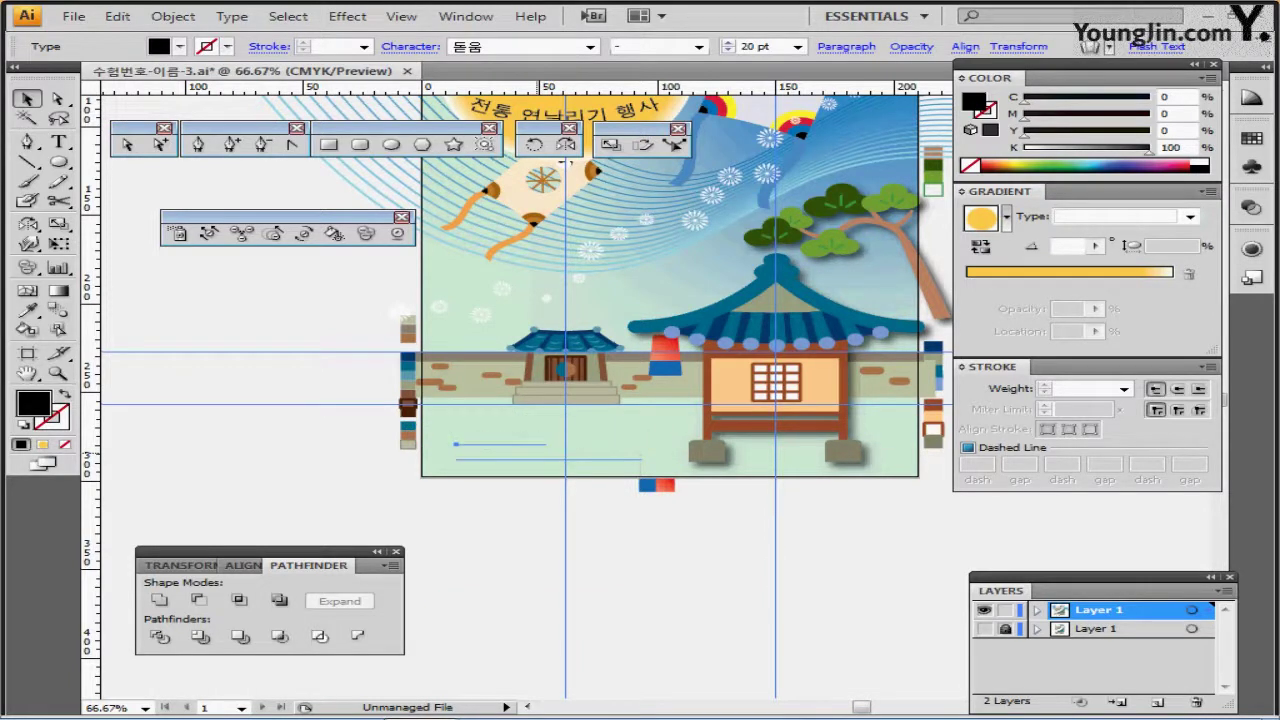
left_click_drag(655, 491, 528, 521)
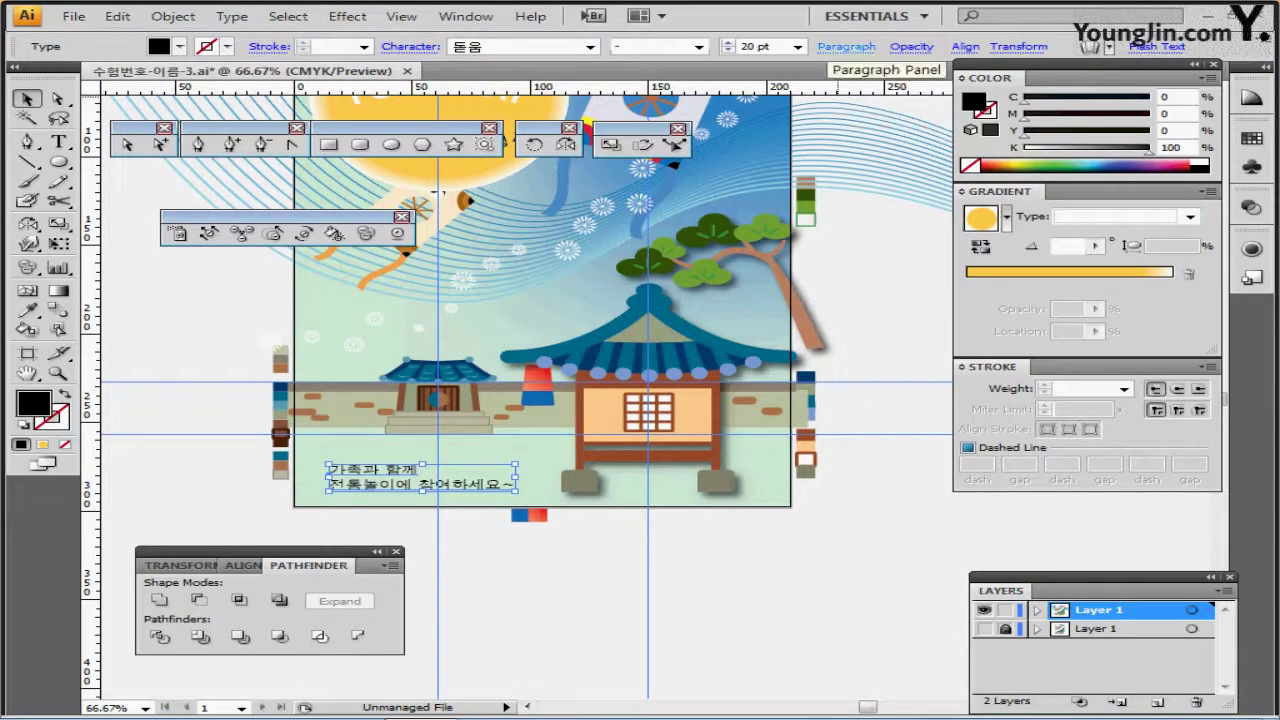
Check the paragraph alignment of the invitation text 가족과 함께 전통놀이에 참여하세요~ and shift the text slightly up and left.
left_click(846, 47)
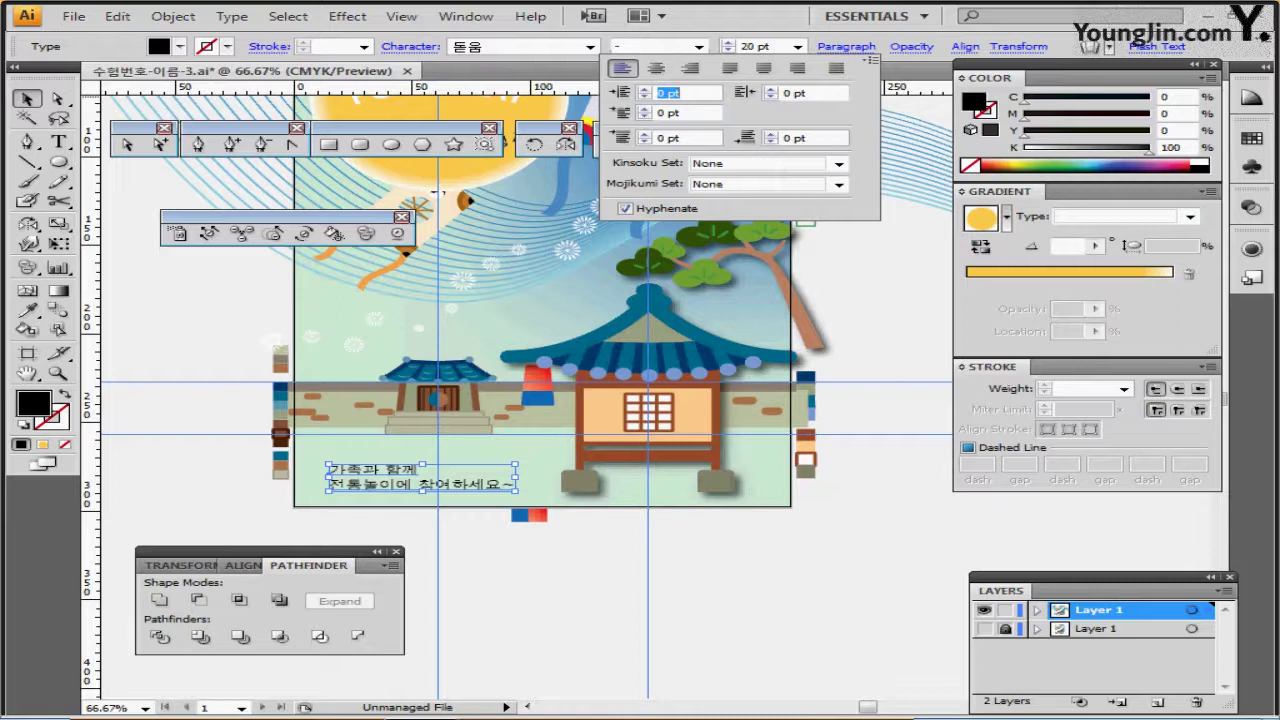
left_click(846, 47)
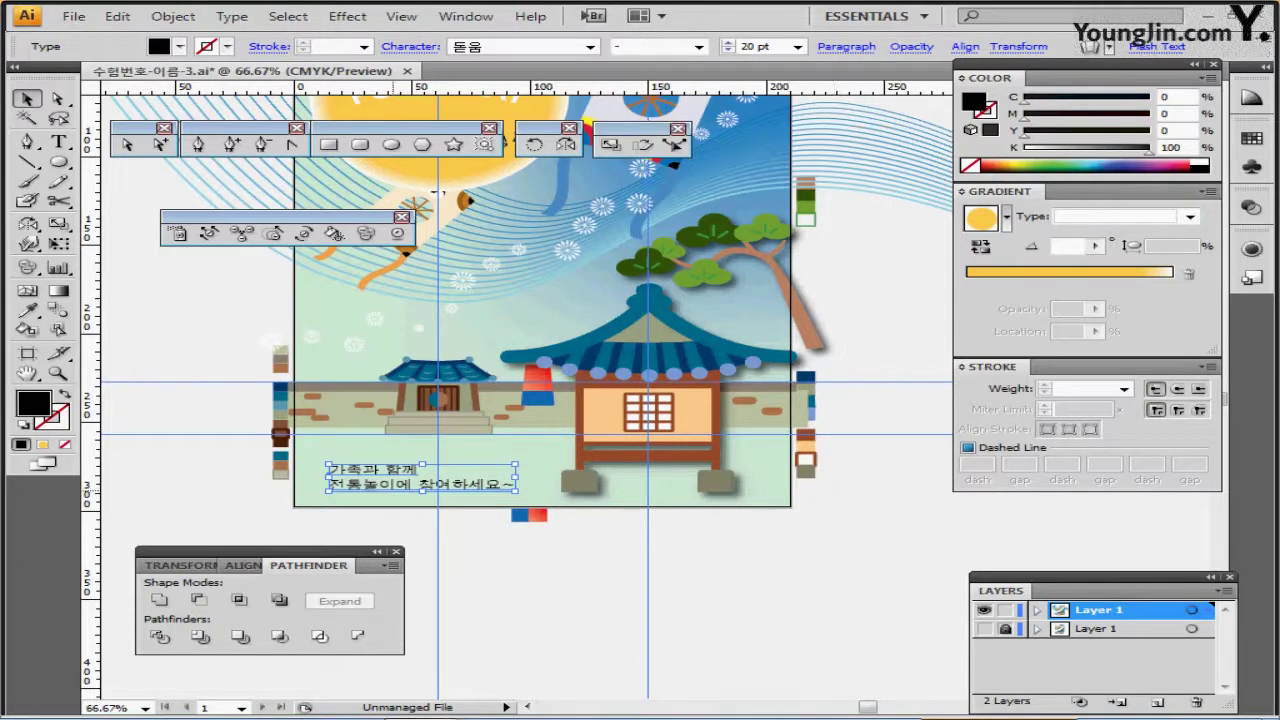
left_click_drag(374, 470, 361, 463)
left_click(536, 560)
Unlock all locked artwork of the poster and clear the resulting selection.
left_click_drag(492, 545, 487, 607)
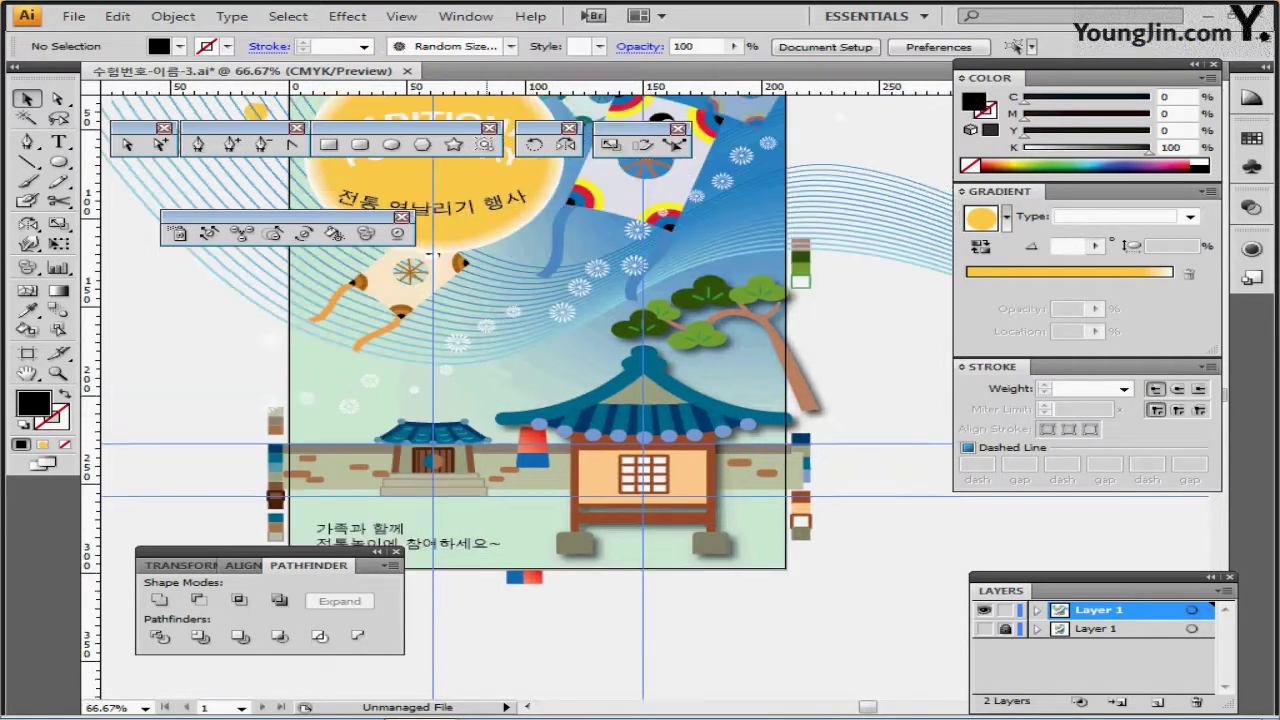
key("ctrl+minus")
left_click_drag(527, 414, 531, 470)
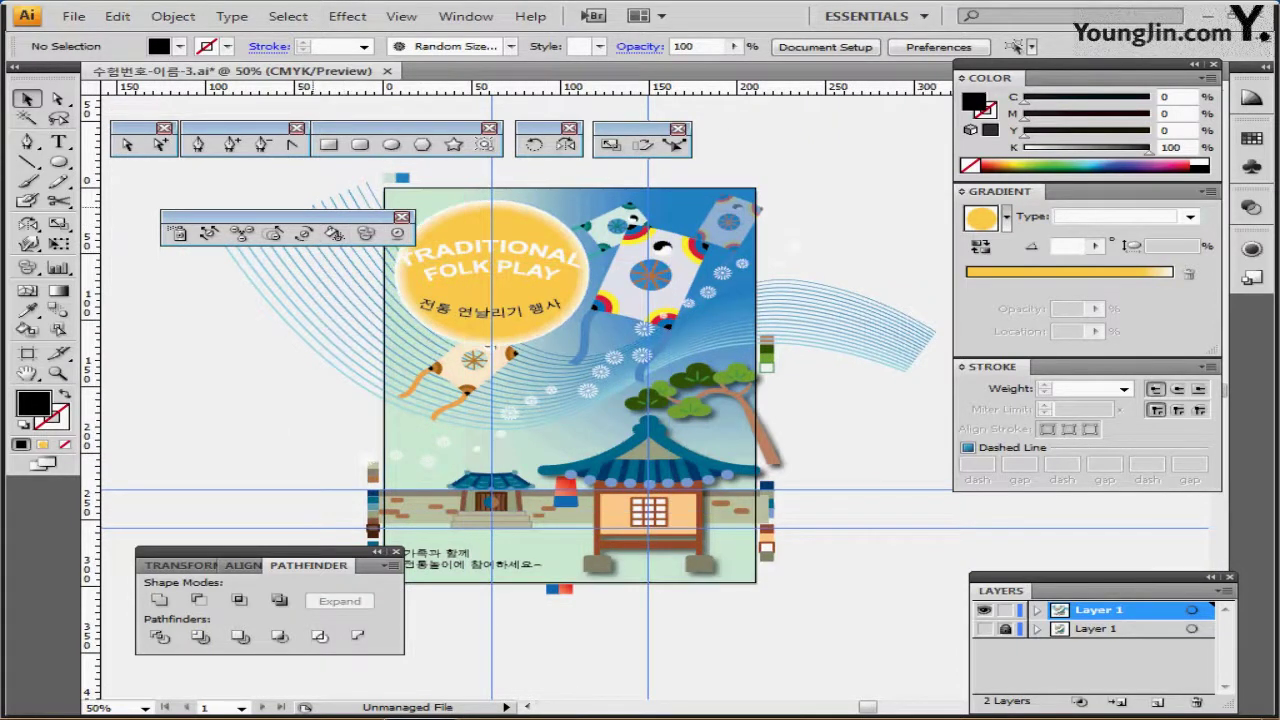
left_click(175, 16)
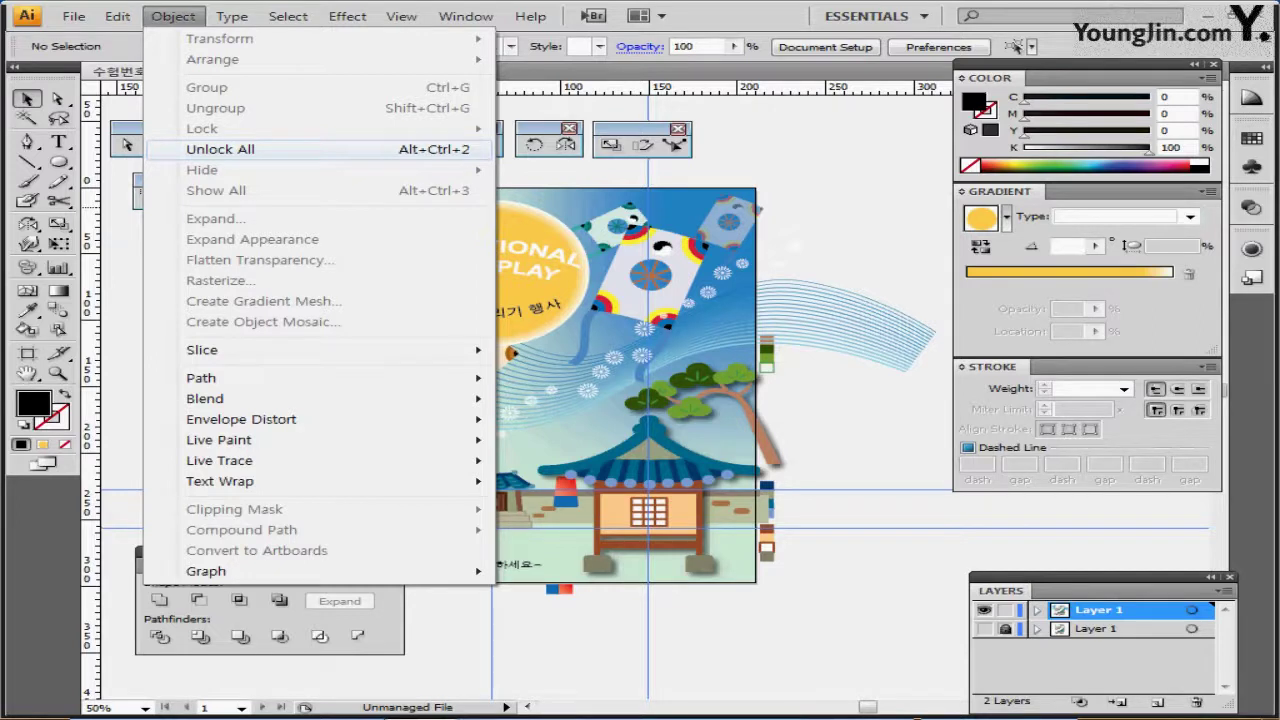
left_click(220, 149)
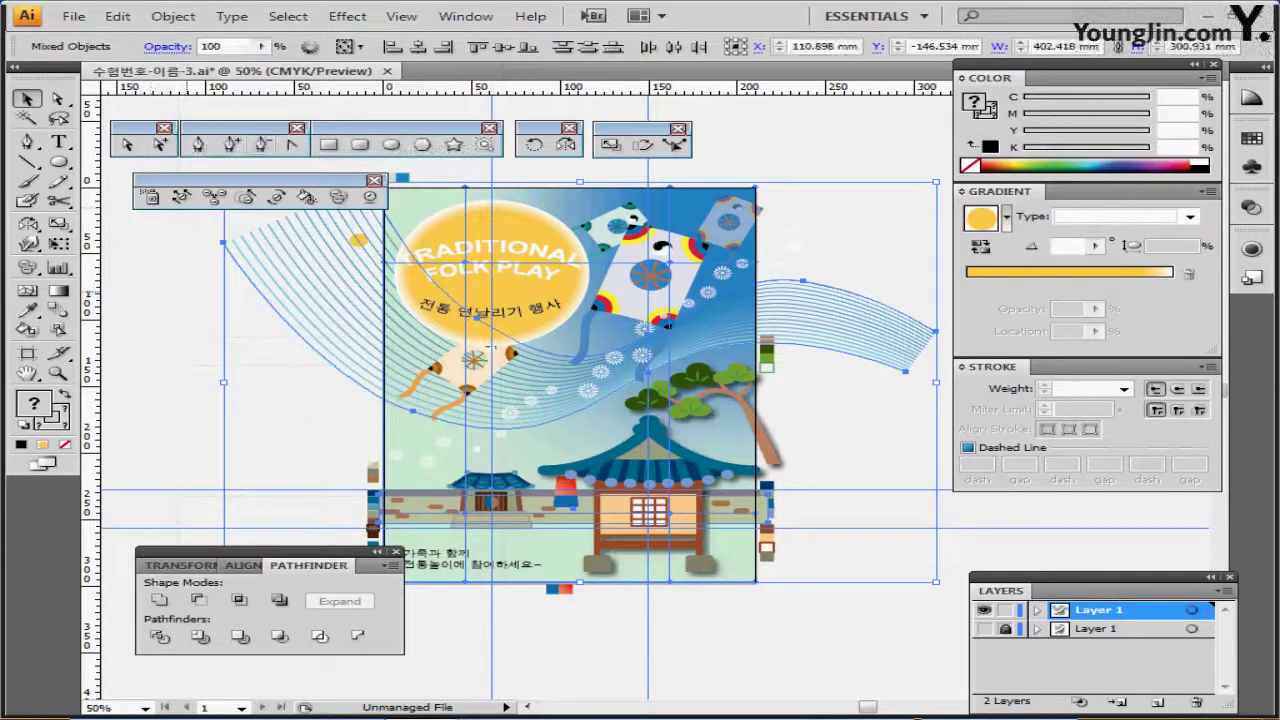
key("ctrl+shift+a")
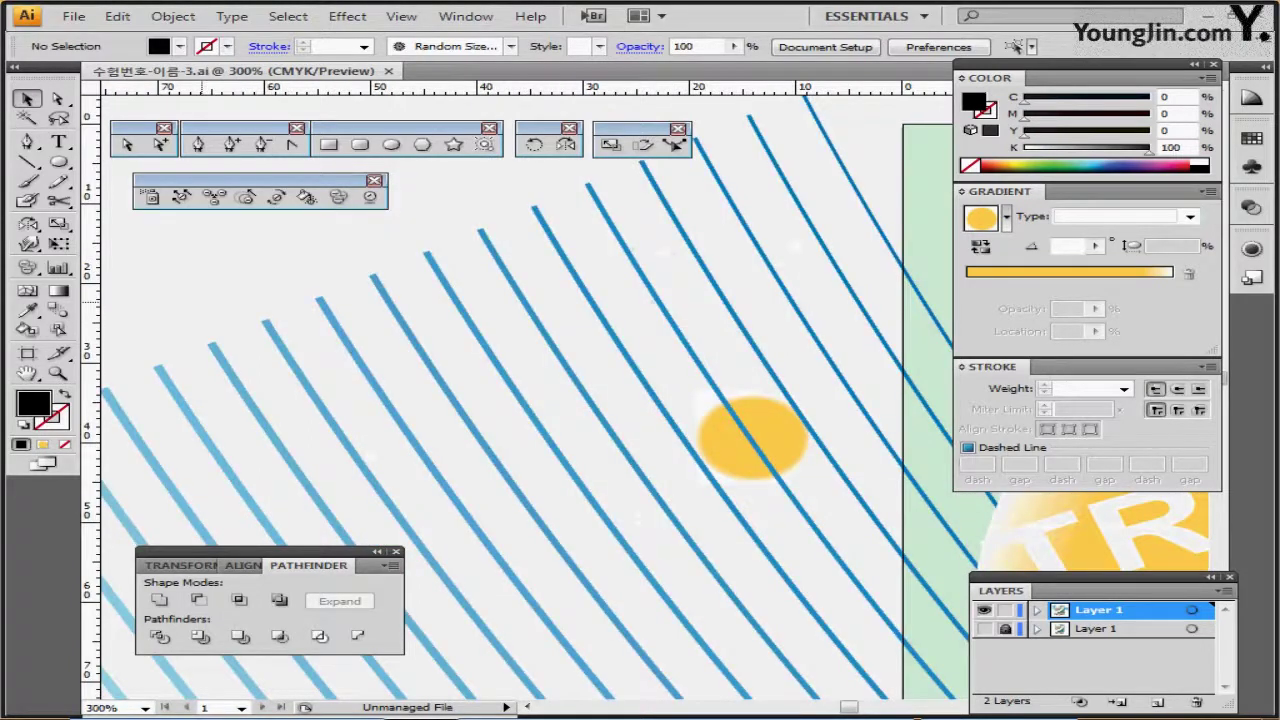
Create a 210 x 297 mm black rectangle starting at the artboard's upper-left corner, covering the whole poster.
left_click_drag(711, 244, 343, 390)
mouse_move(492, 363)
left_mouse_down()
mouse_move(335, 349)
mouse_move(265, 322)
mouse_move(264, 343)
left_mouse_up()
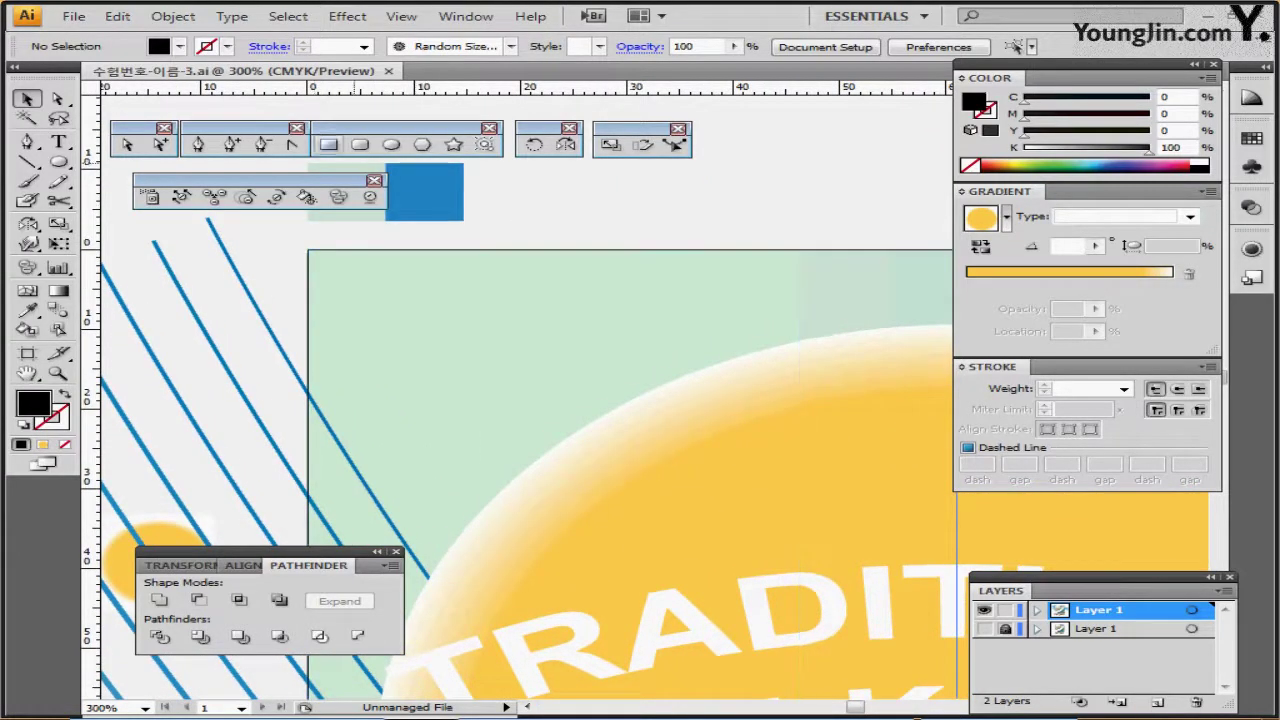
left_click(329, 145)
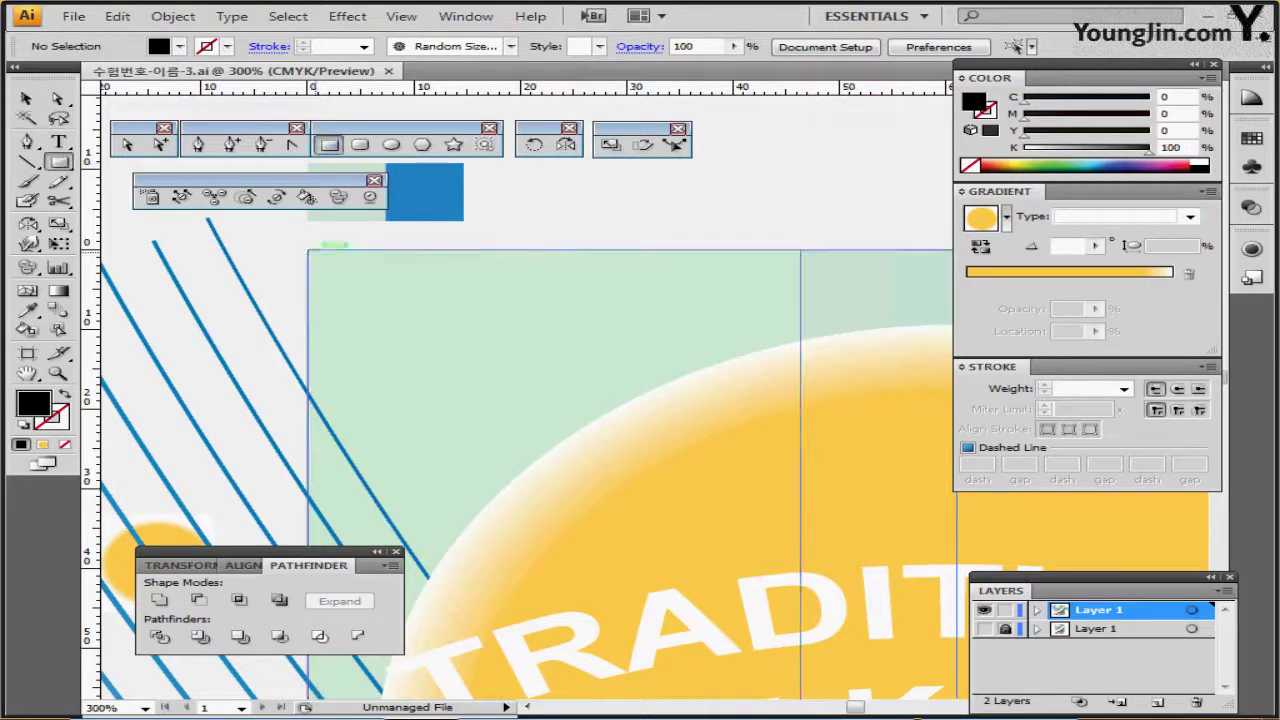
left_click(308, 249)
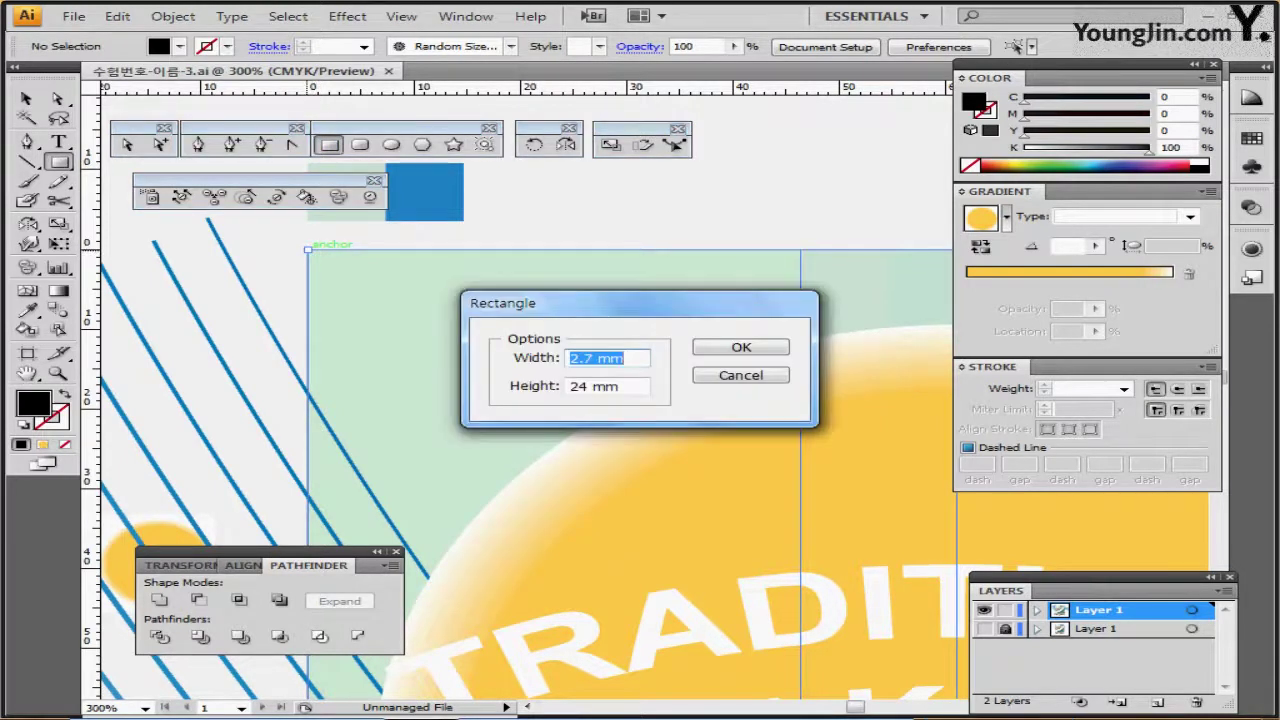
type("210")
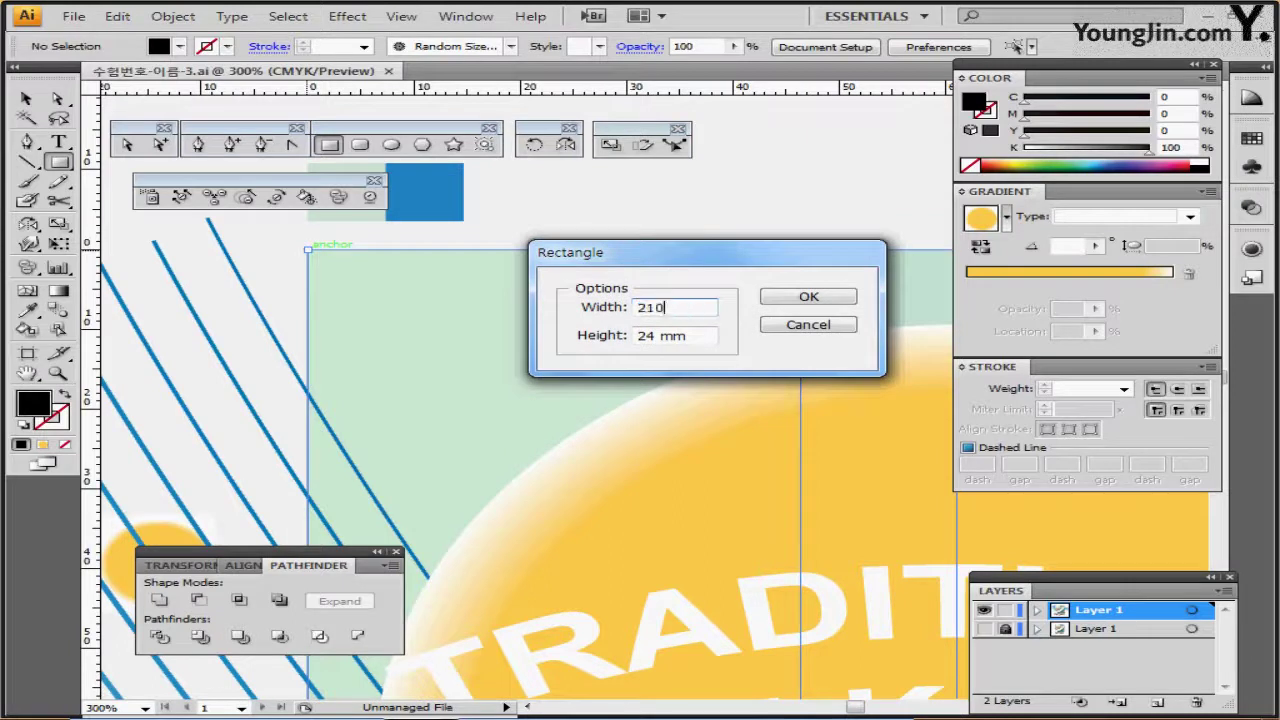
key("Tab")
type("297")
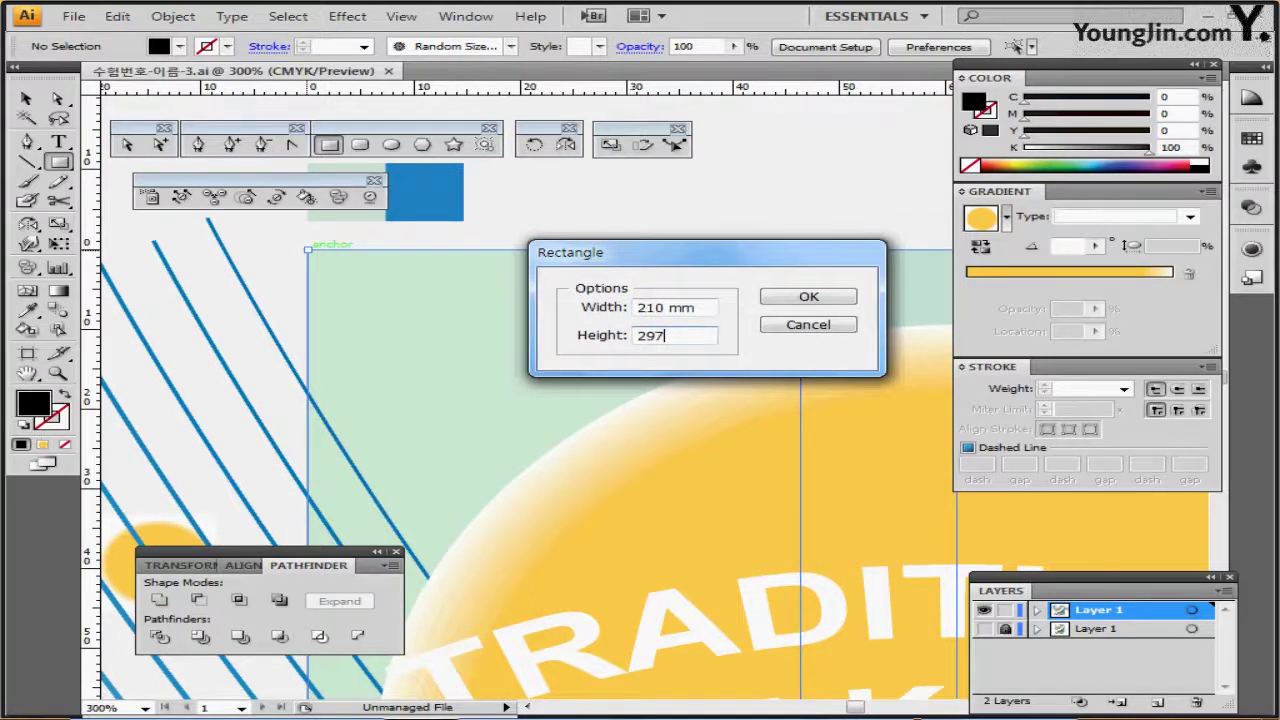
key("Return")
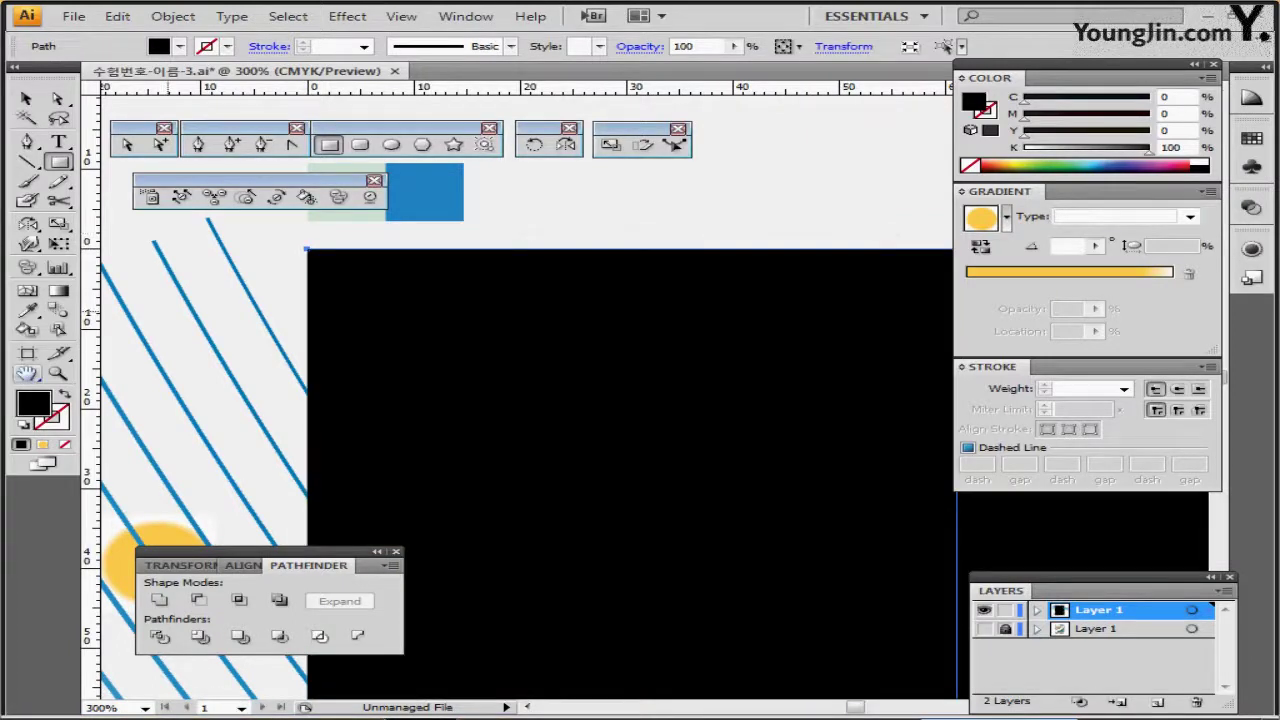
Select all artwork and make a clipping mask with the black rectangle, trimming everything outside the artboard.
double_click(58, 373)
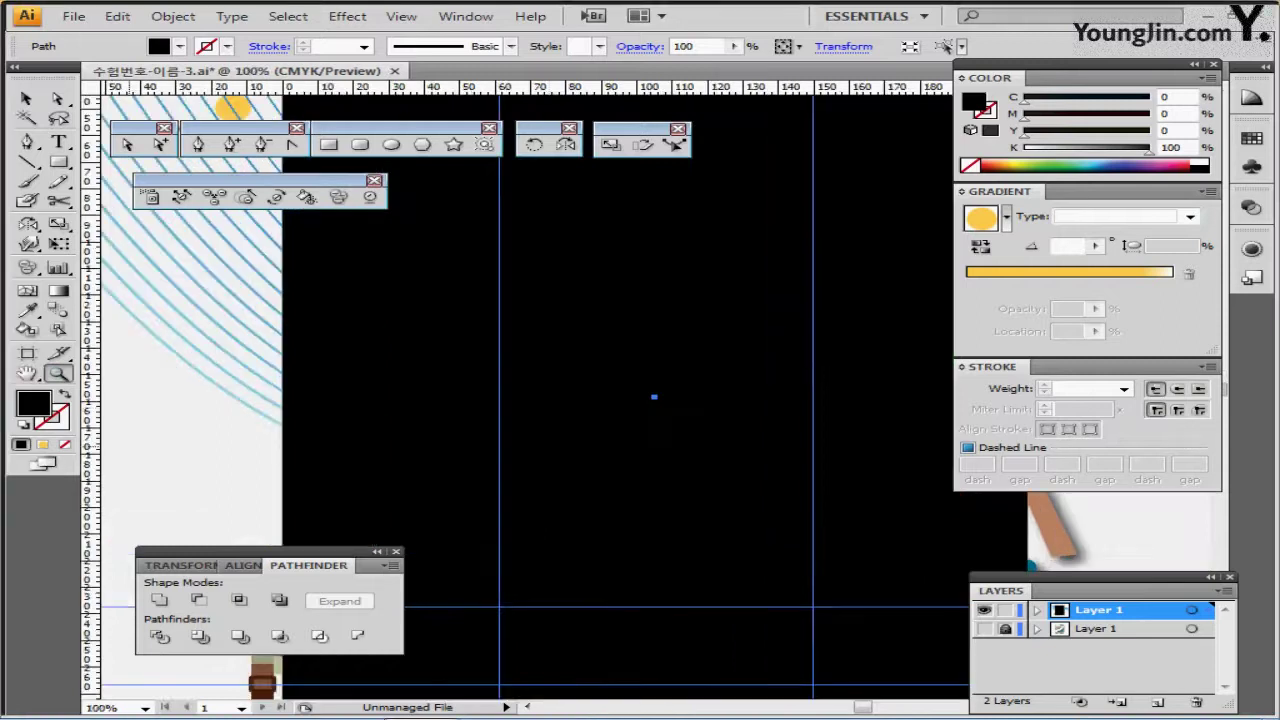
double_click(28, 373)
scroll(539, 370, "up", 1)
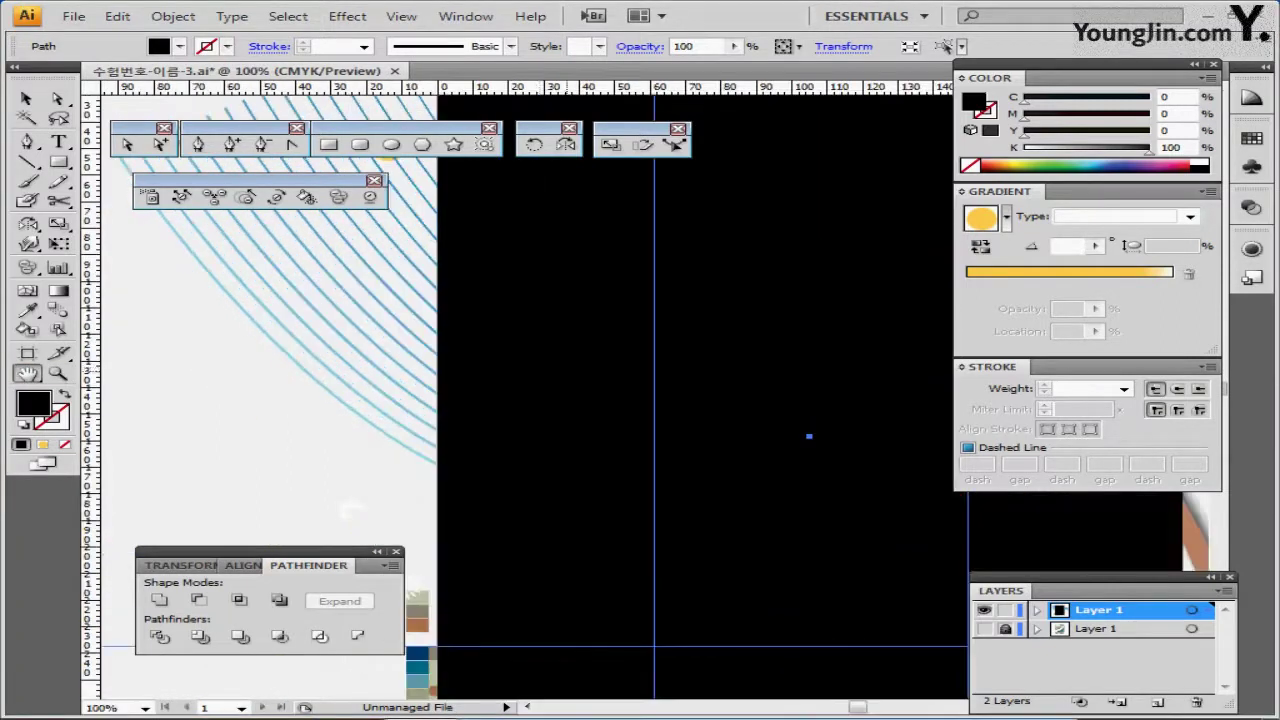
scroll(541, 372, "down", 1)
scroll(541, 372, "down", 1)
left_click_drag(722, 392, 579, 357)
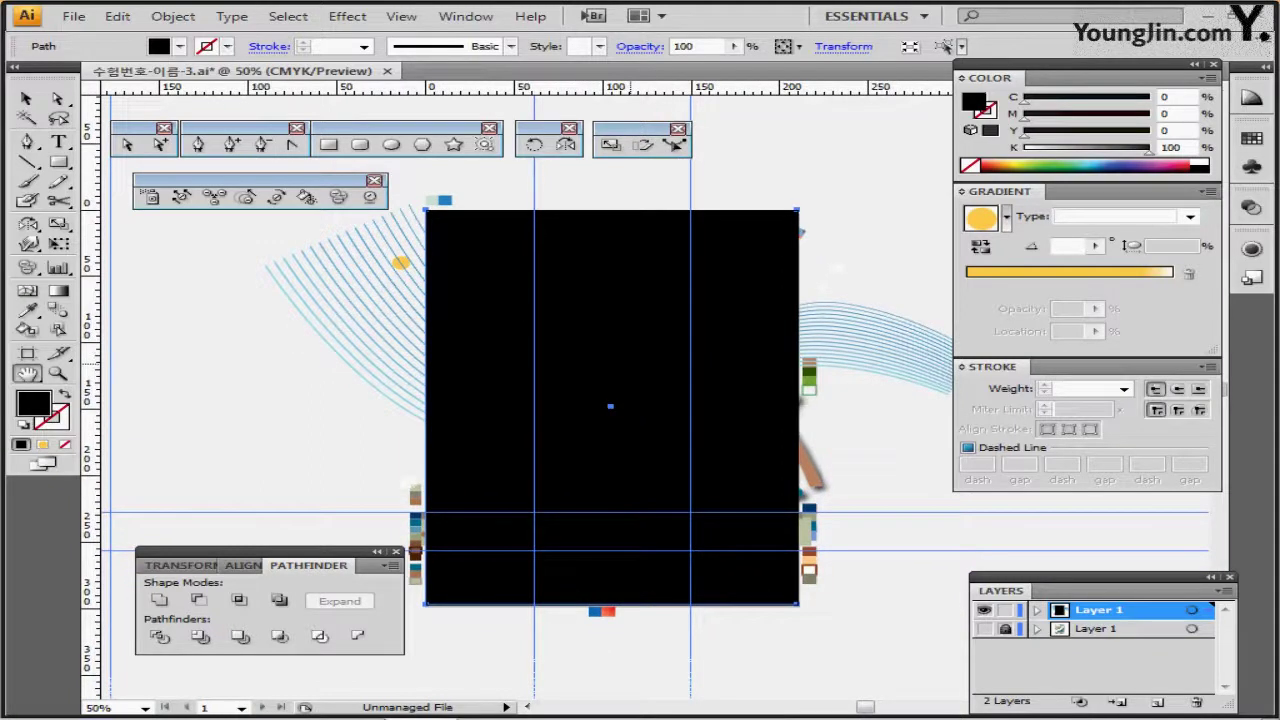
key("ctrl+a")
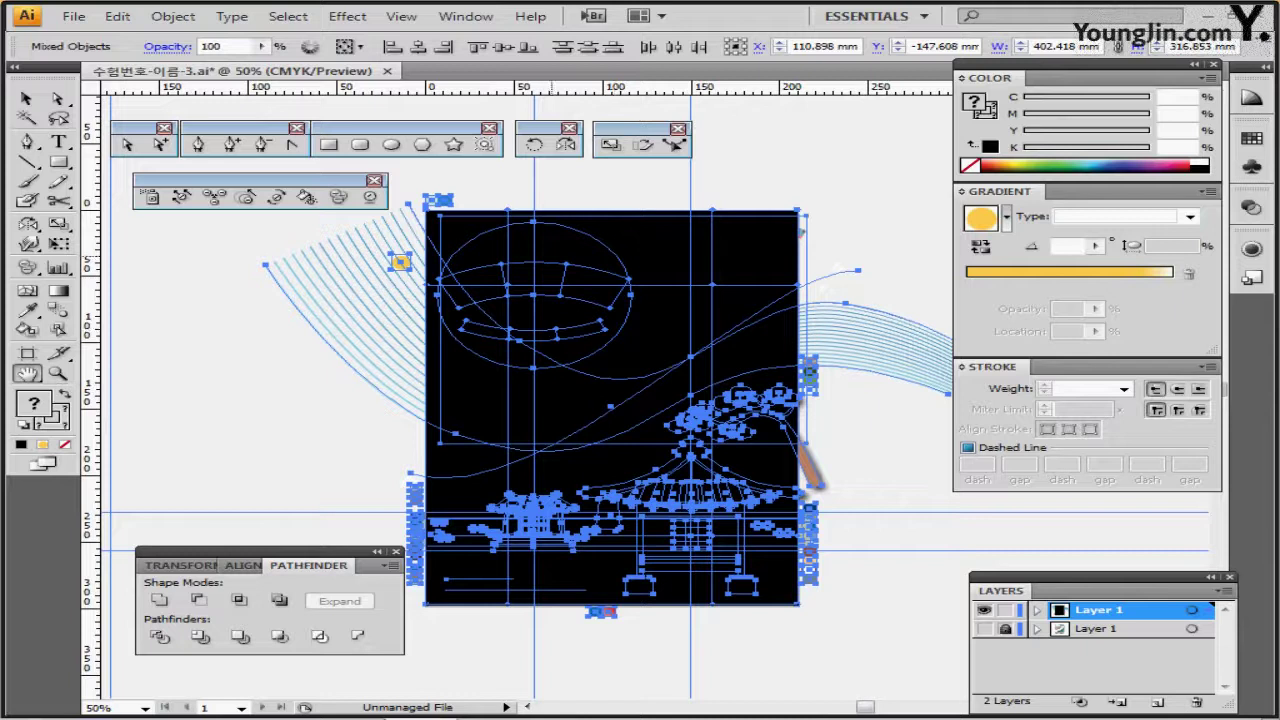
right_click(552, 257)
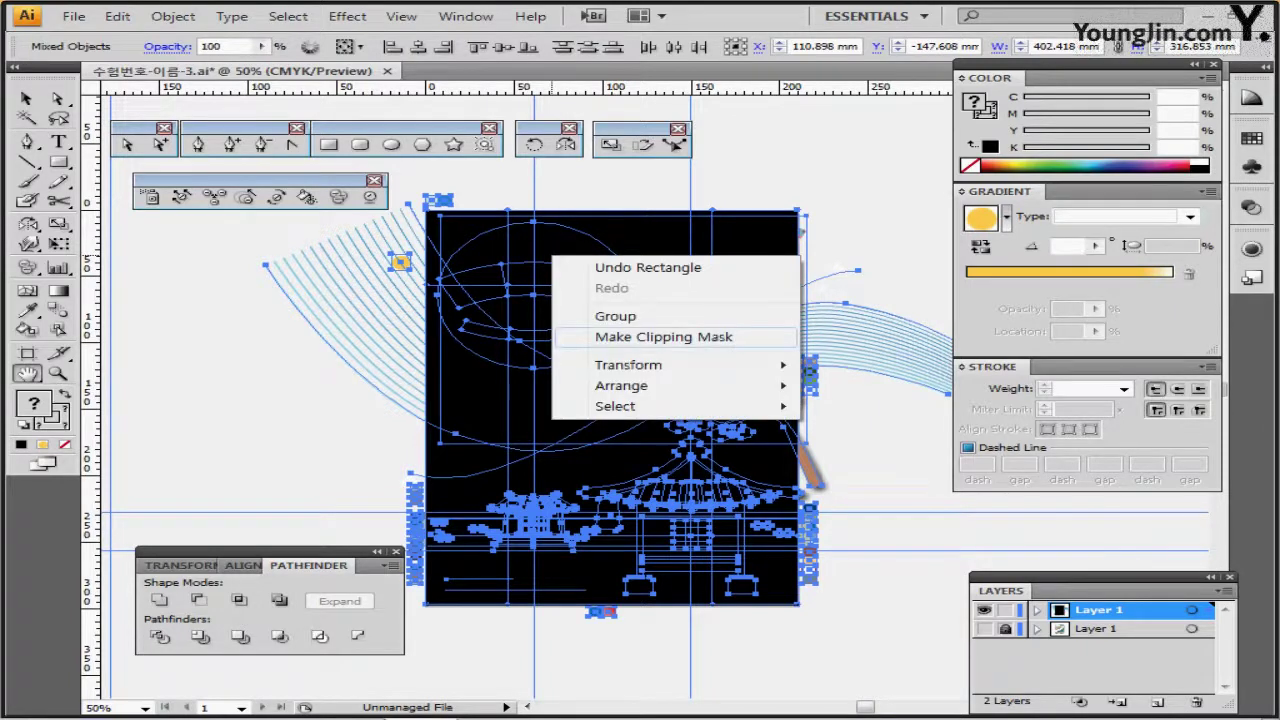
left_click(663, 337)
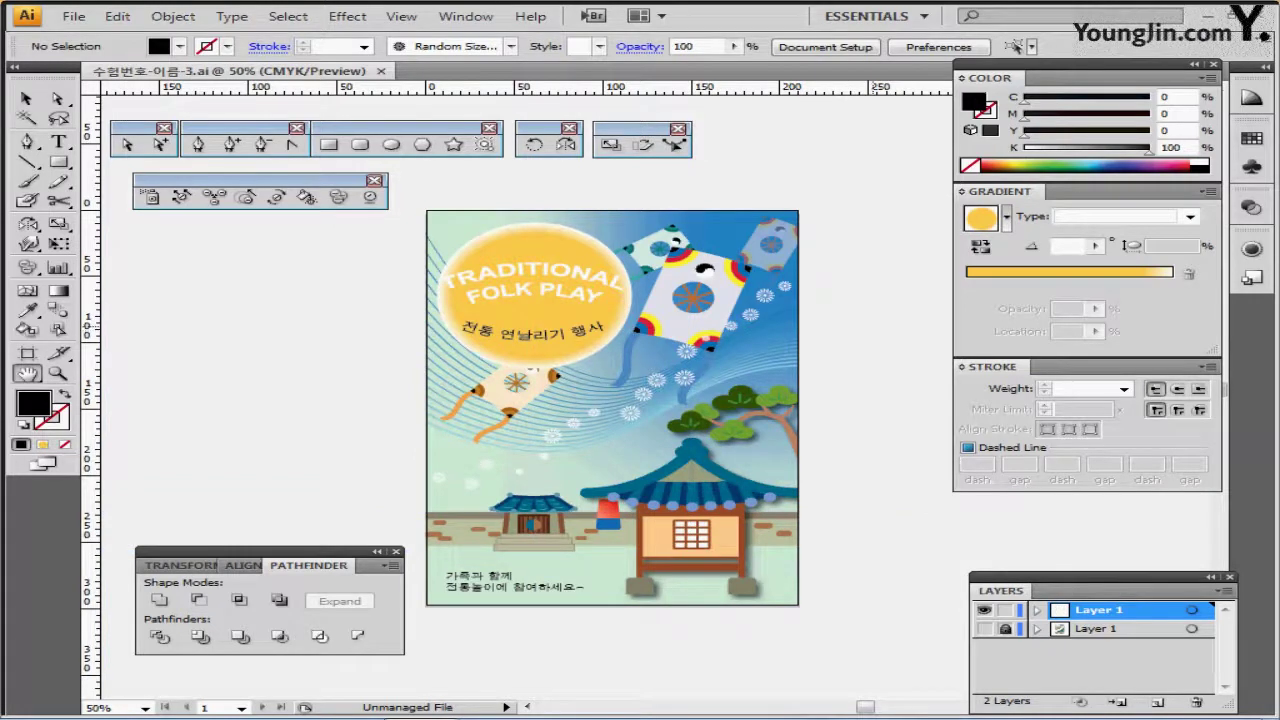
left_click_drag(614, 328, 544, 330)
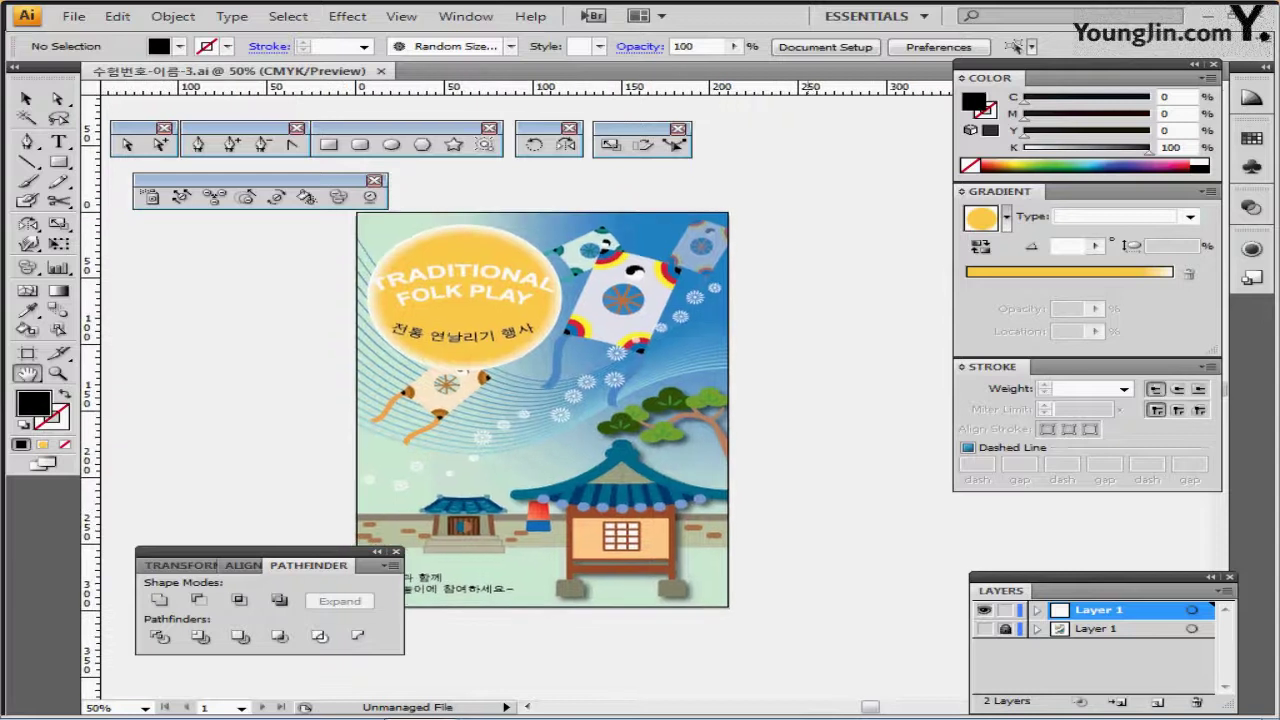